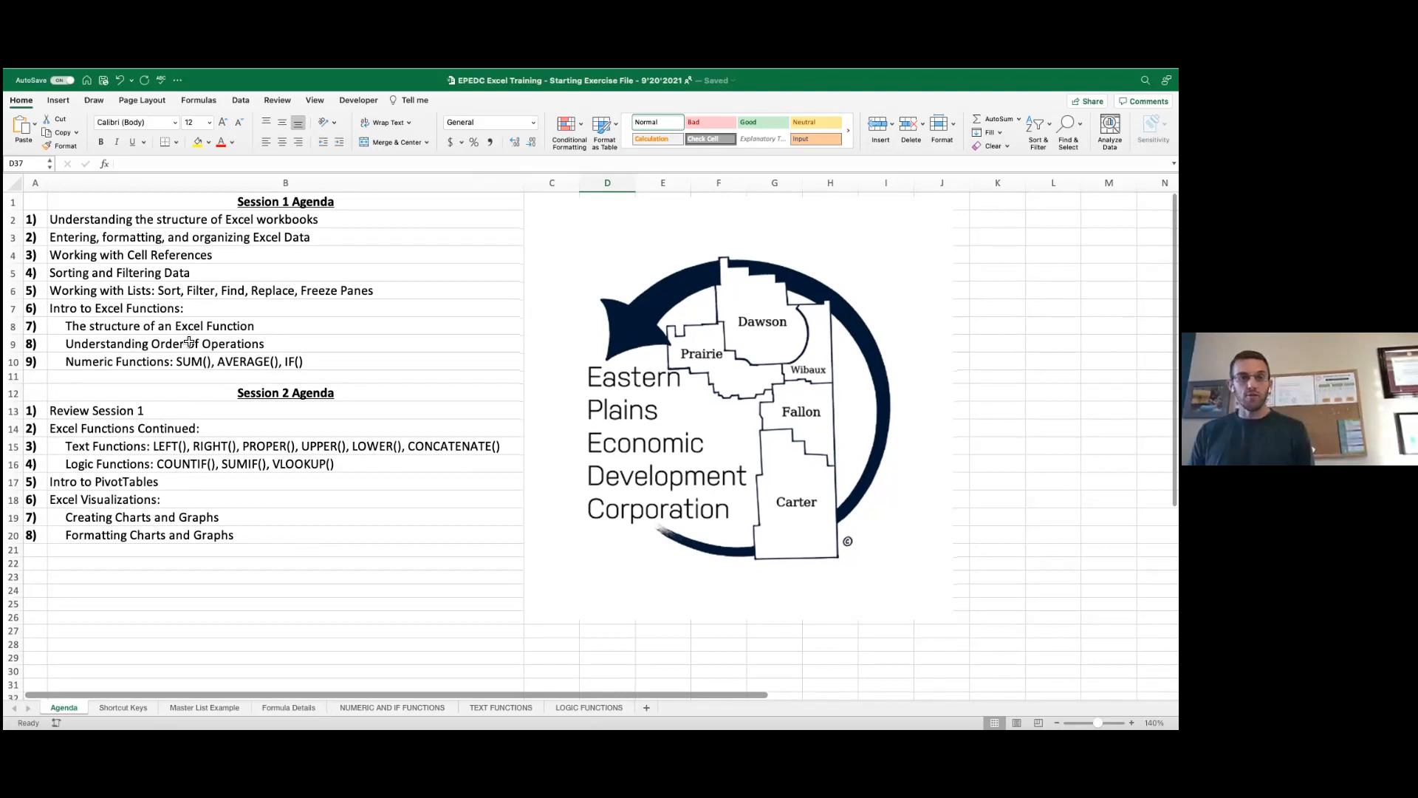
# Step: Go through the Session 1 agenda topics on workbook structure, cell references, and sorting and filtering
pyautogui.click(164, 221)
pyautogui.moveTo(164, 221); pyautogui.dragTo(146, 353)
pyautogui.click(189, 220)
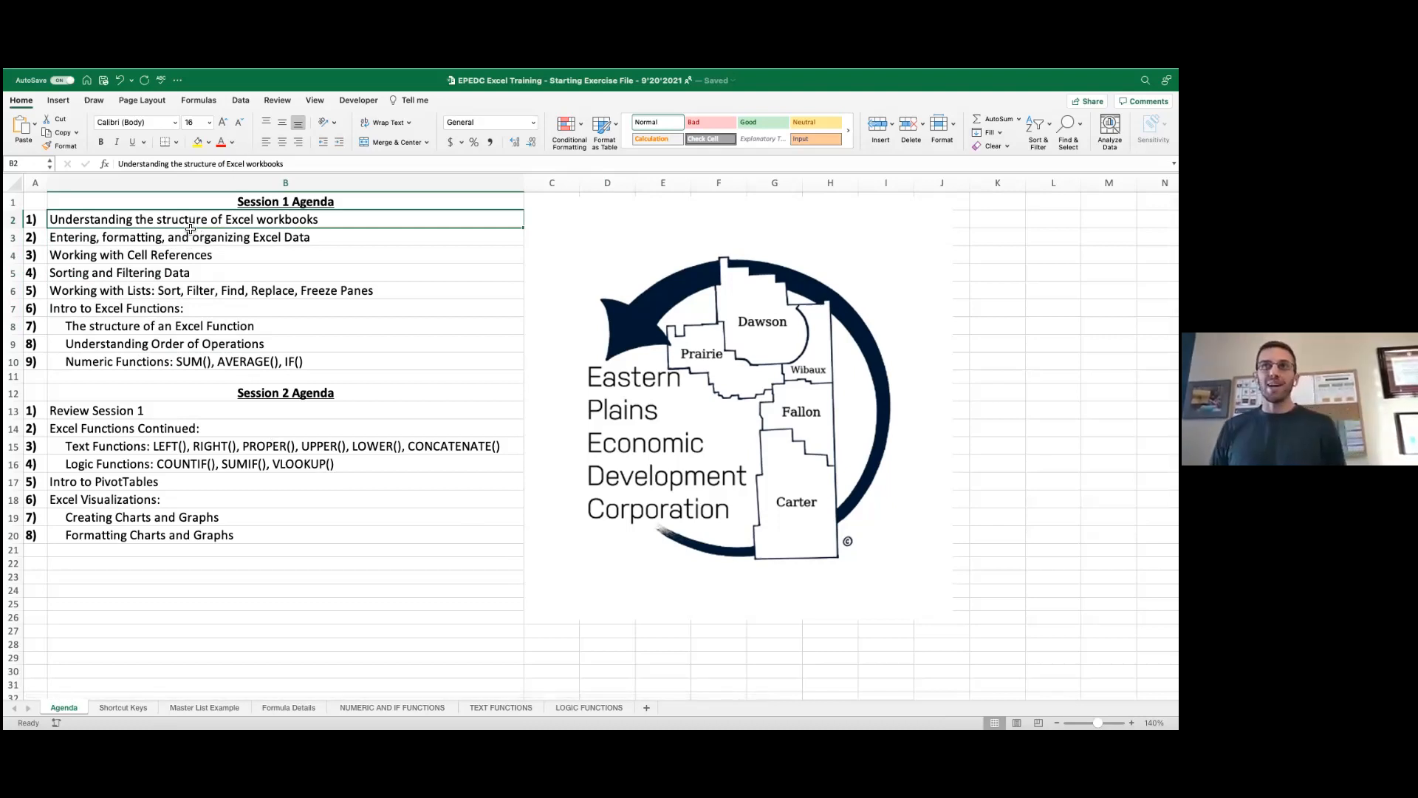
pyautogui.click(190, 256)
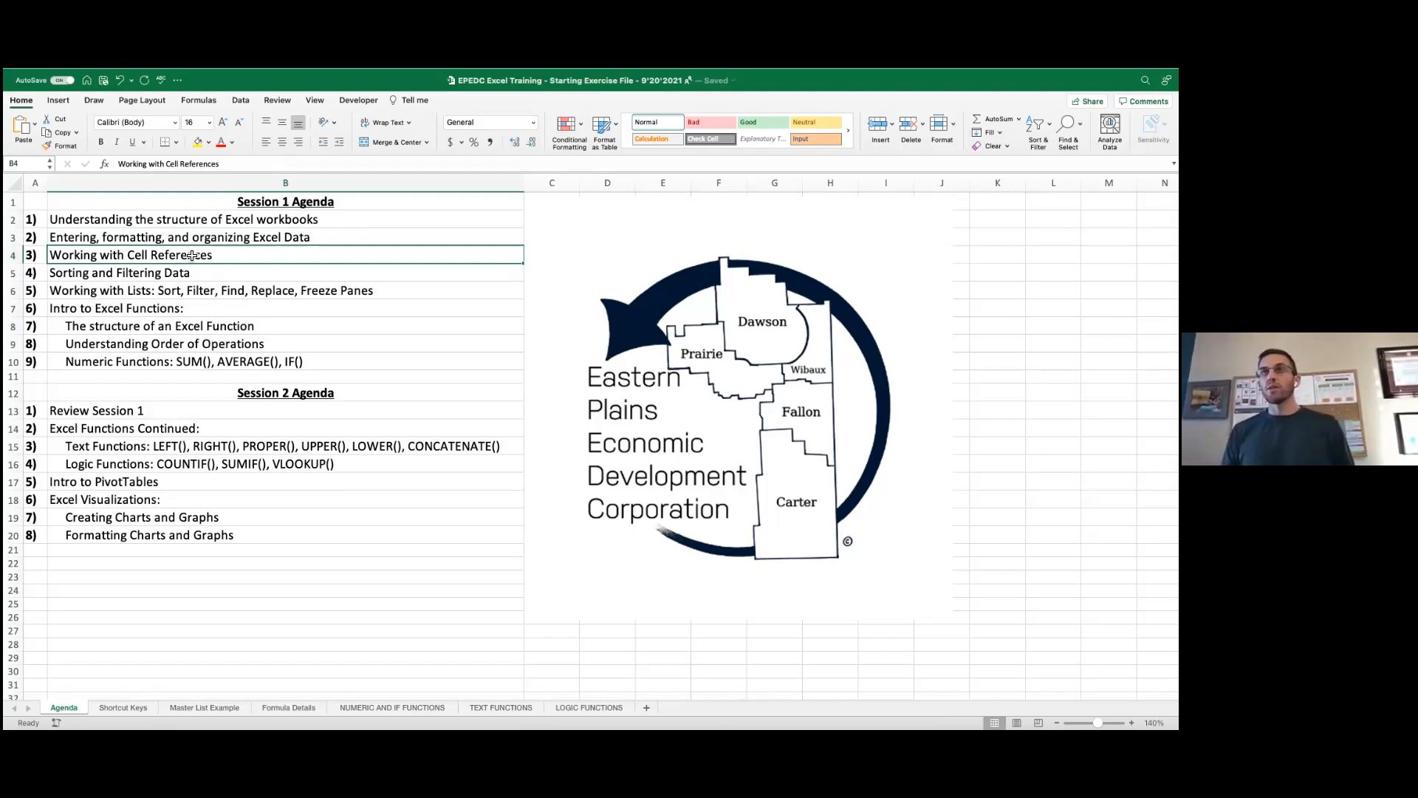
pyautogui.click(199, 278)
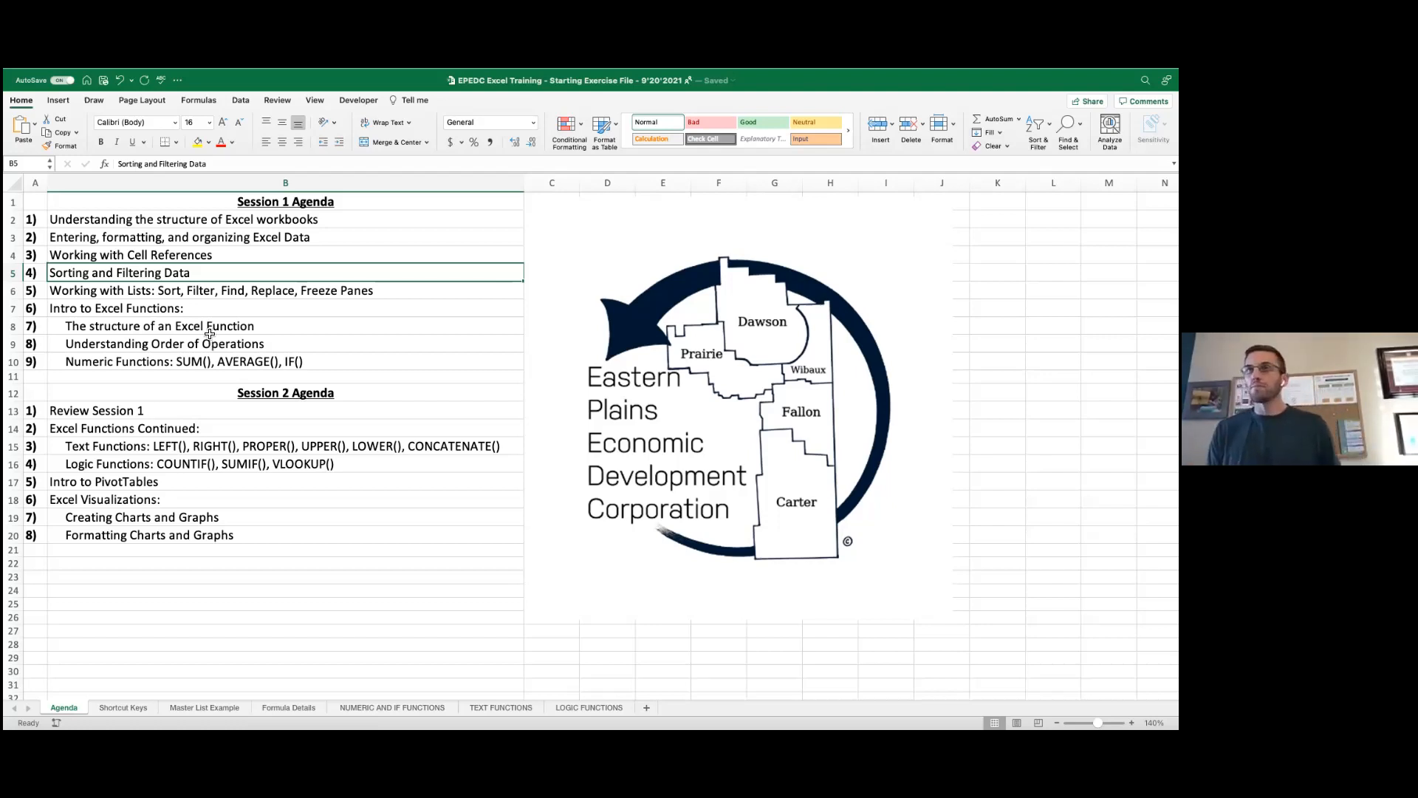
pyautogui.scroll(1, 230, 314)
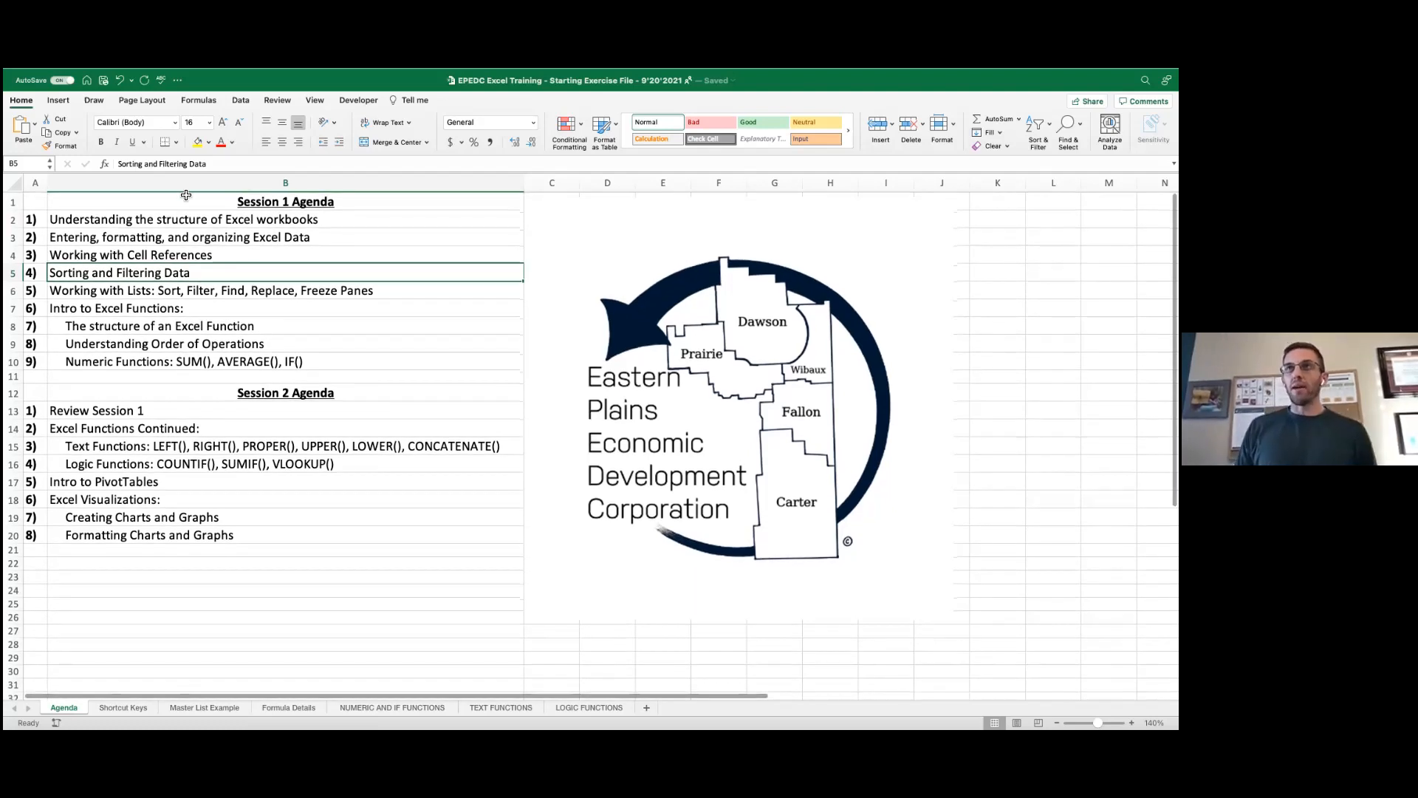
pyautogui.click(104, 218)
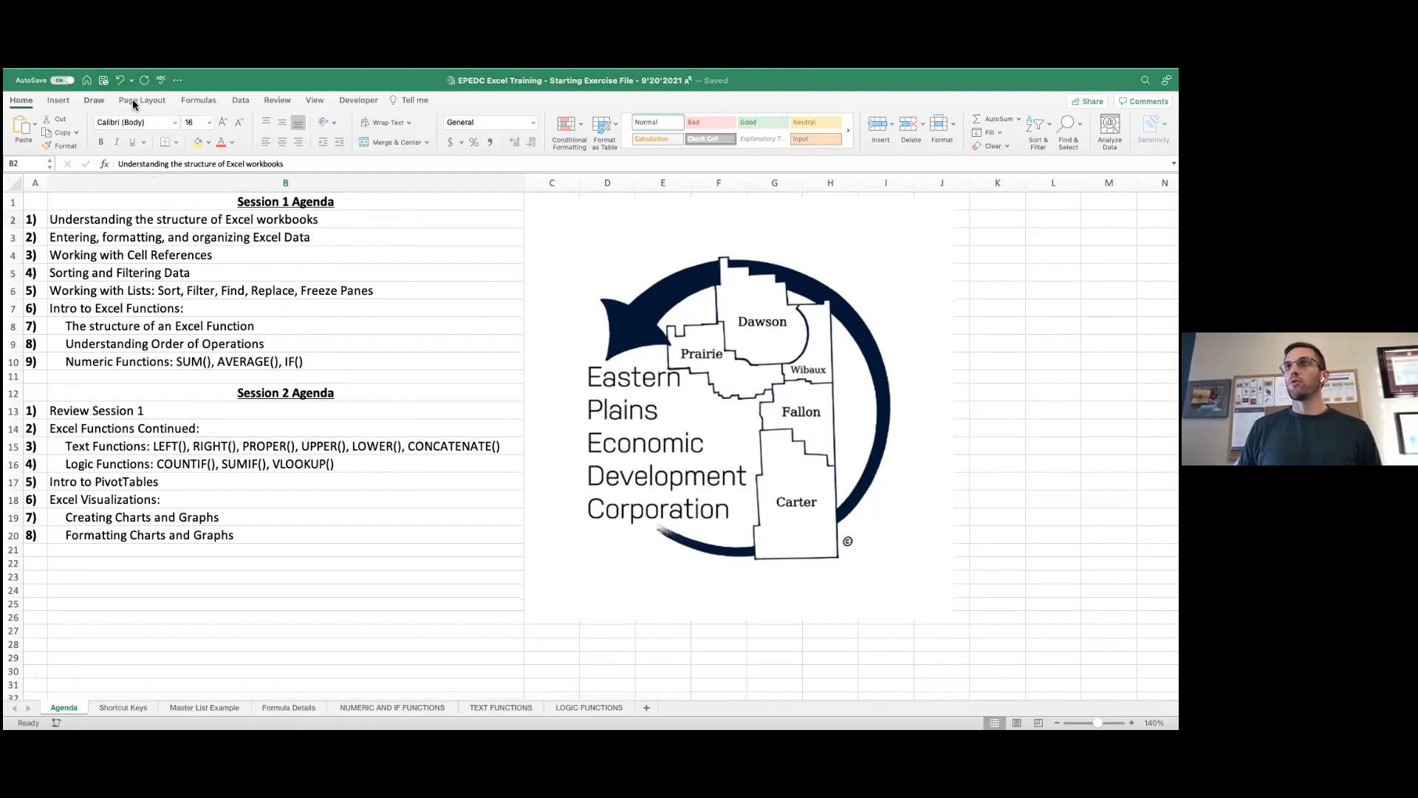
# Step: Look over the ribbon's command sets and the number formats available for the first agenda item's cell
pyautogui.click(96, 101)
pyautogui.click(362, 100)
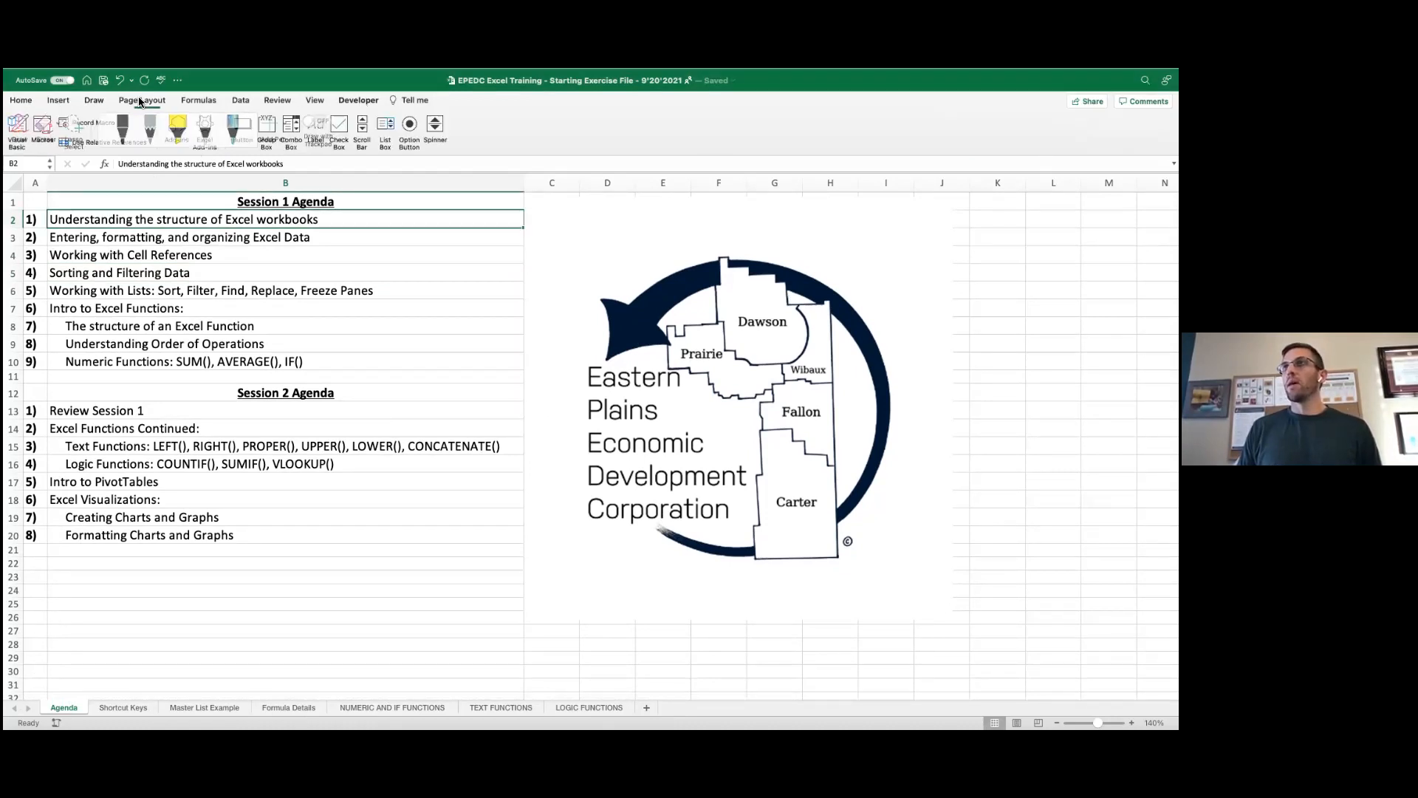
pyautogui.click(31, 101)
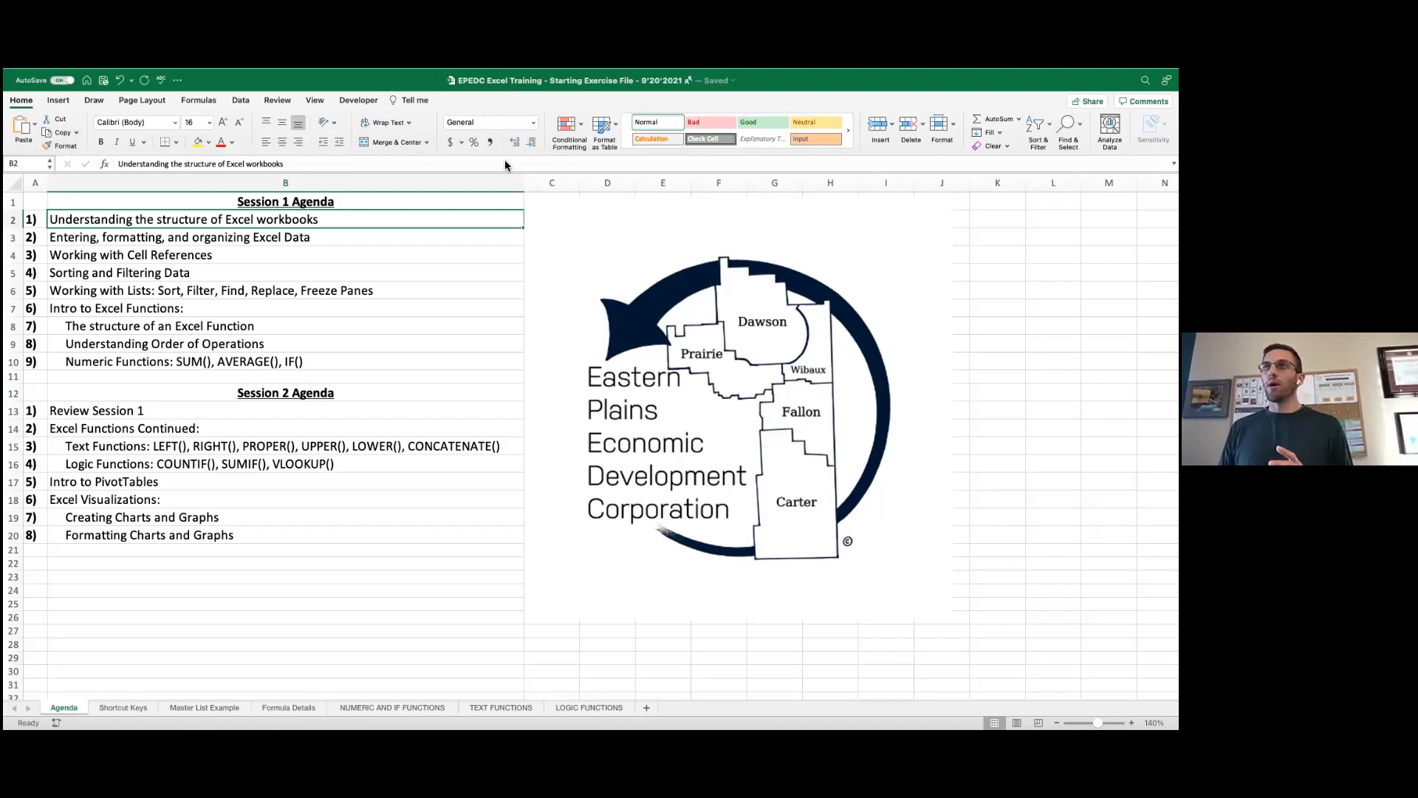
pyautogui.click(22, 100)
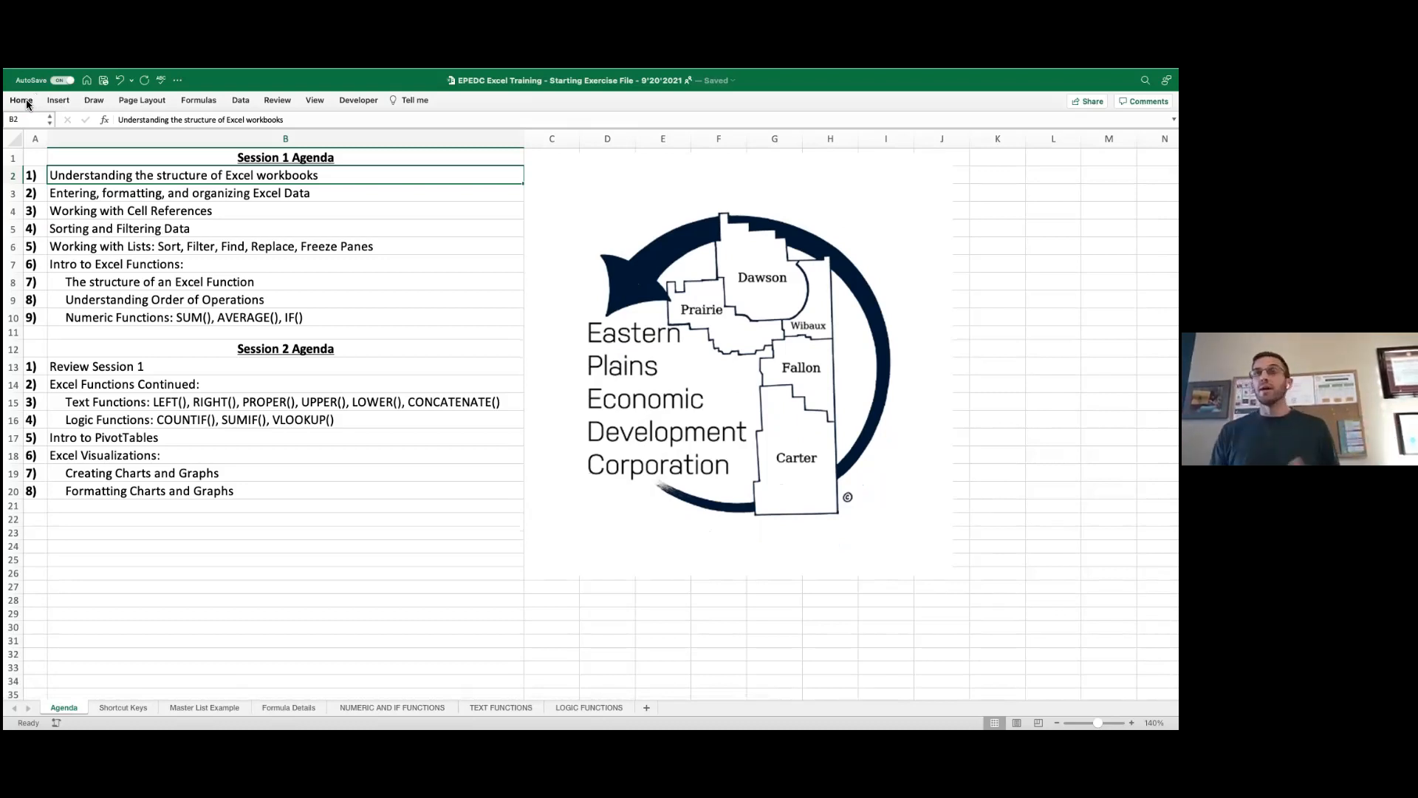
pyautogui.click(22, 100)
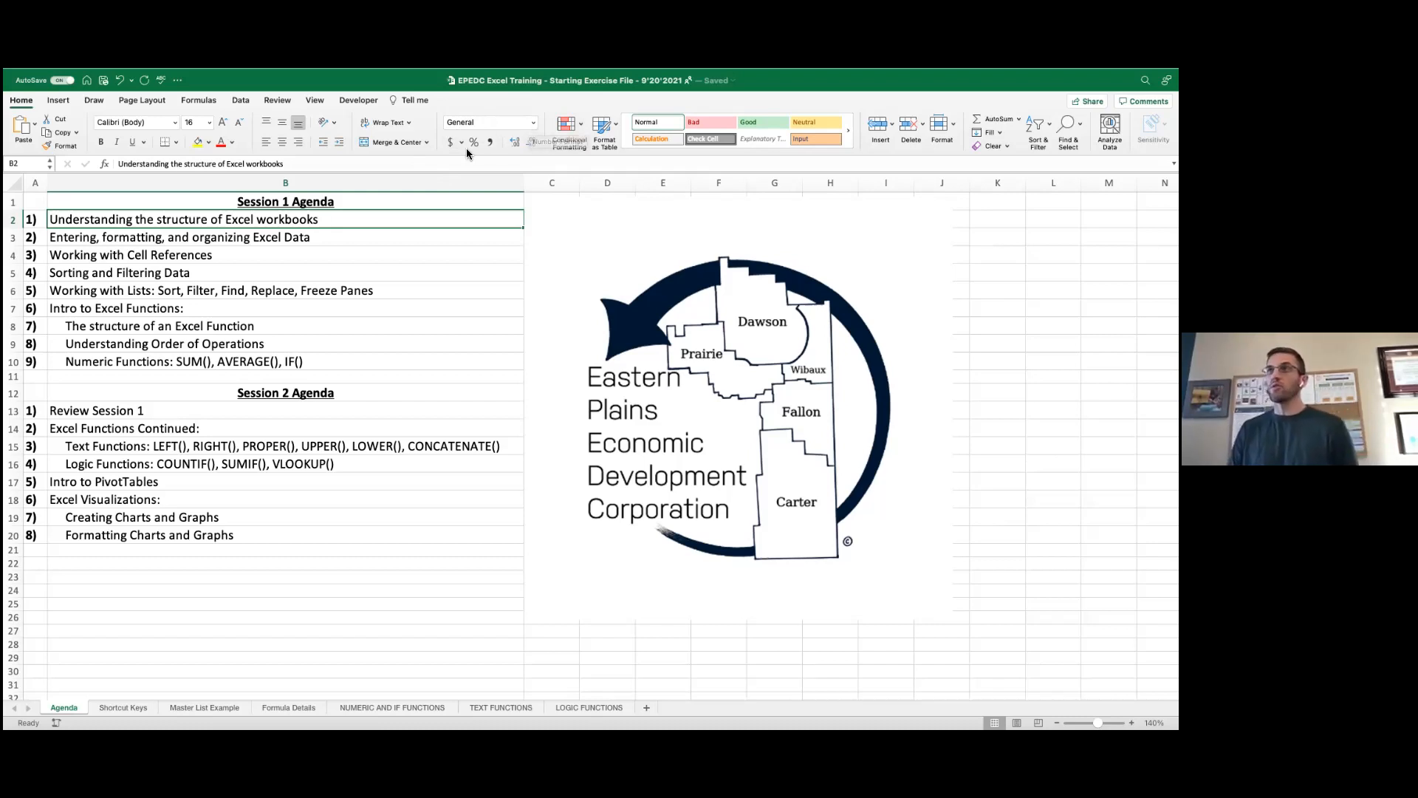
pyautogui.click(534, 124)
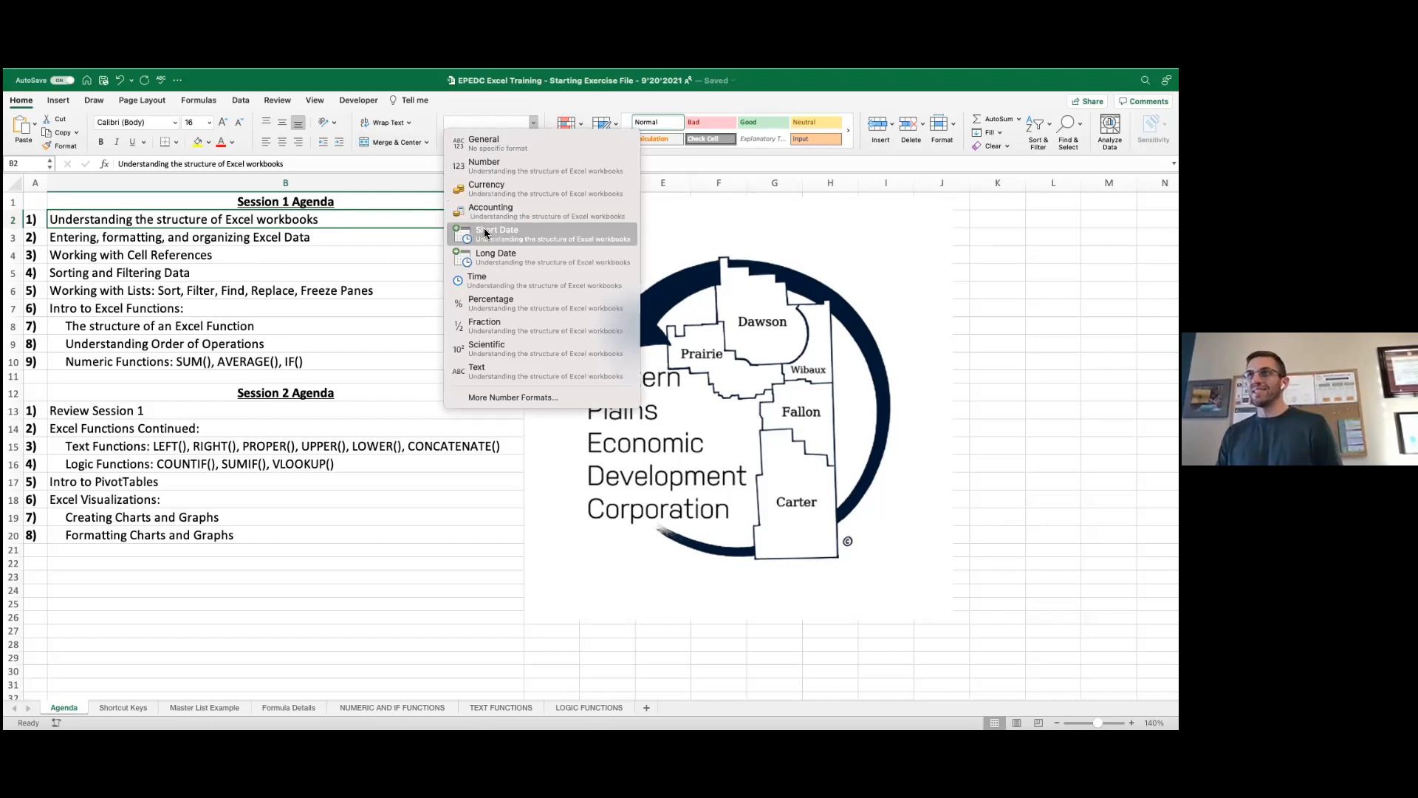
pyautogui.click(535, 123)
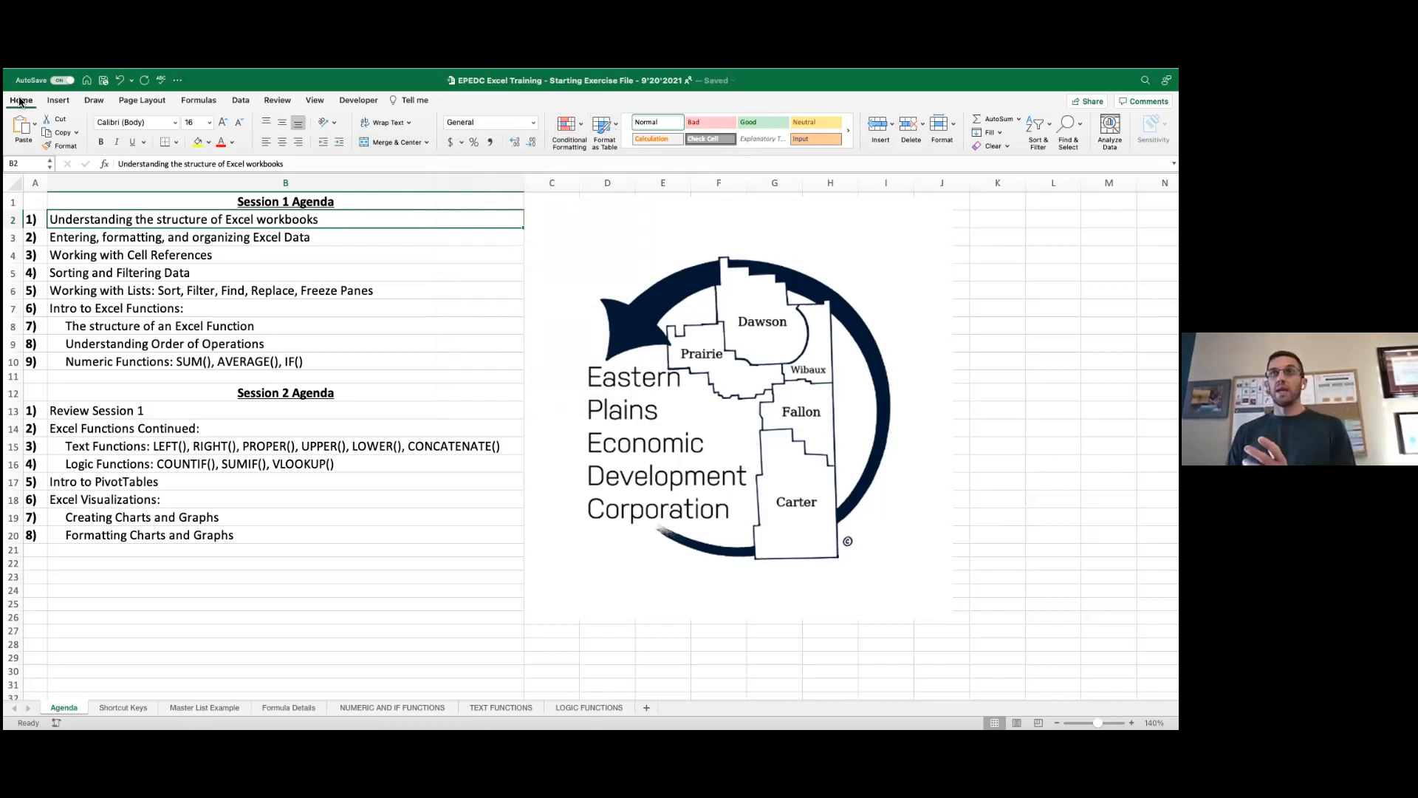
# Step: Select the logo picture and examine the available sources for inserting pictures
pyautogui.click(56, 102)
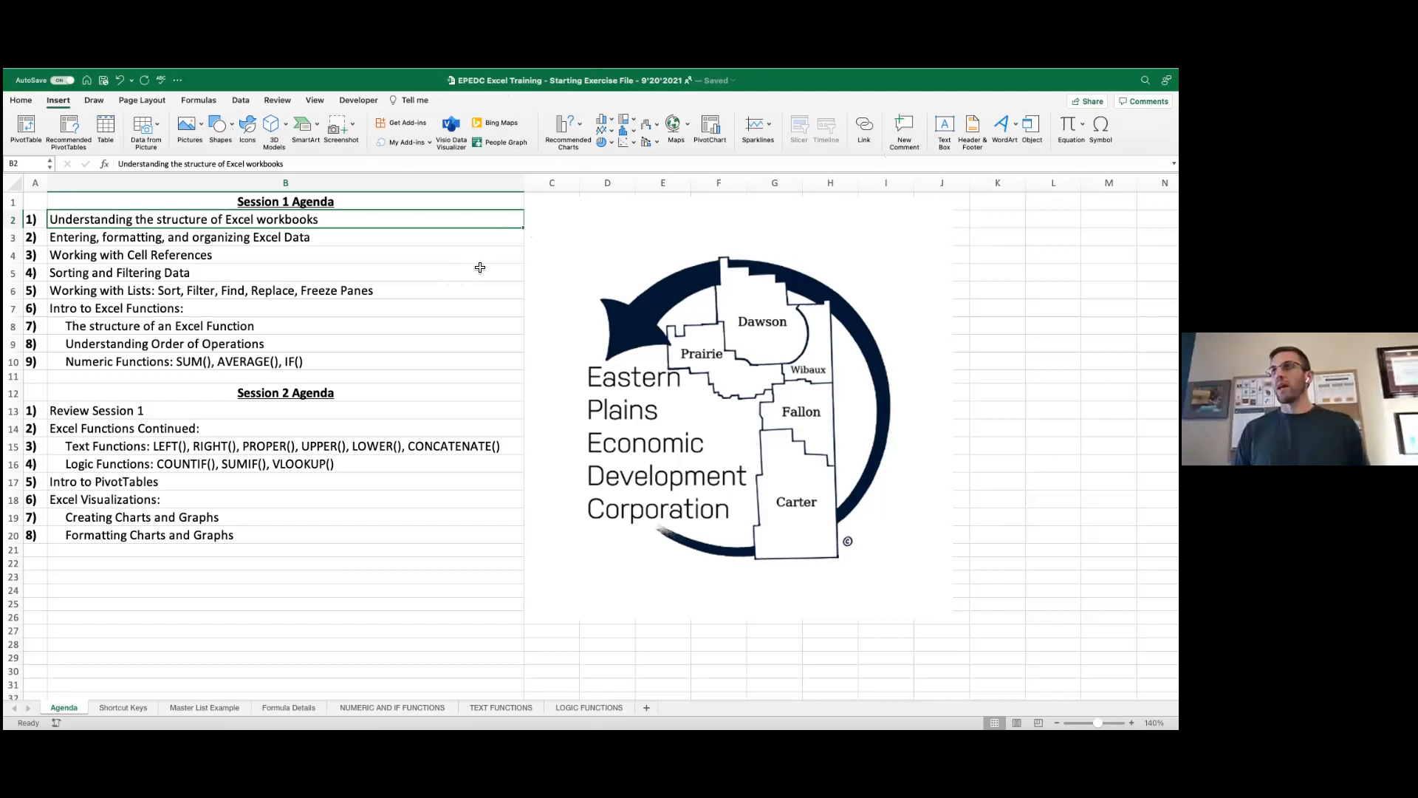
pyautogui.click(674, 248)
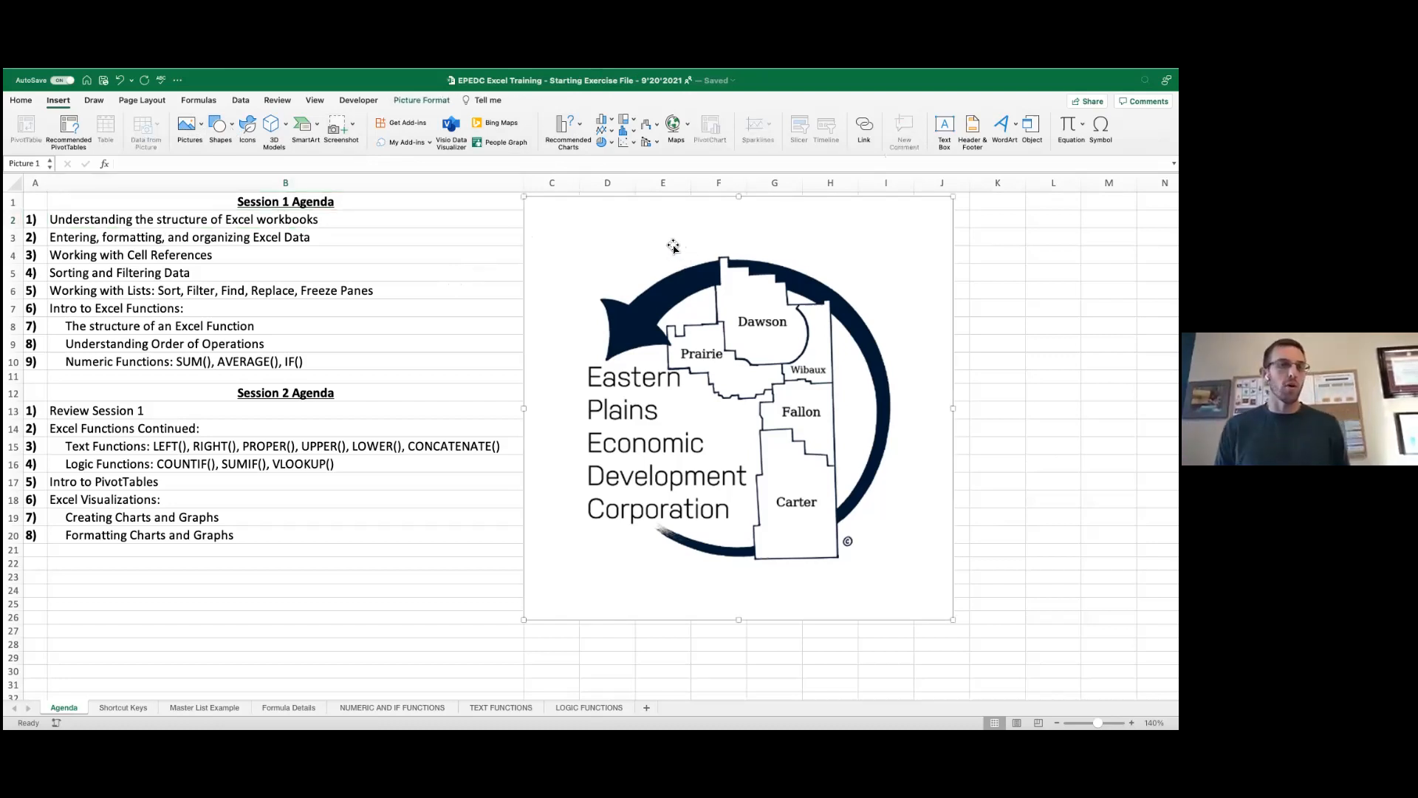
pyautogui.click(200, 126)
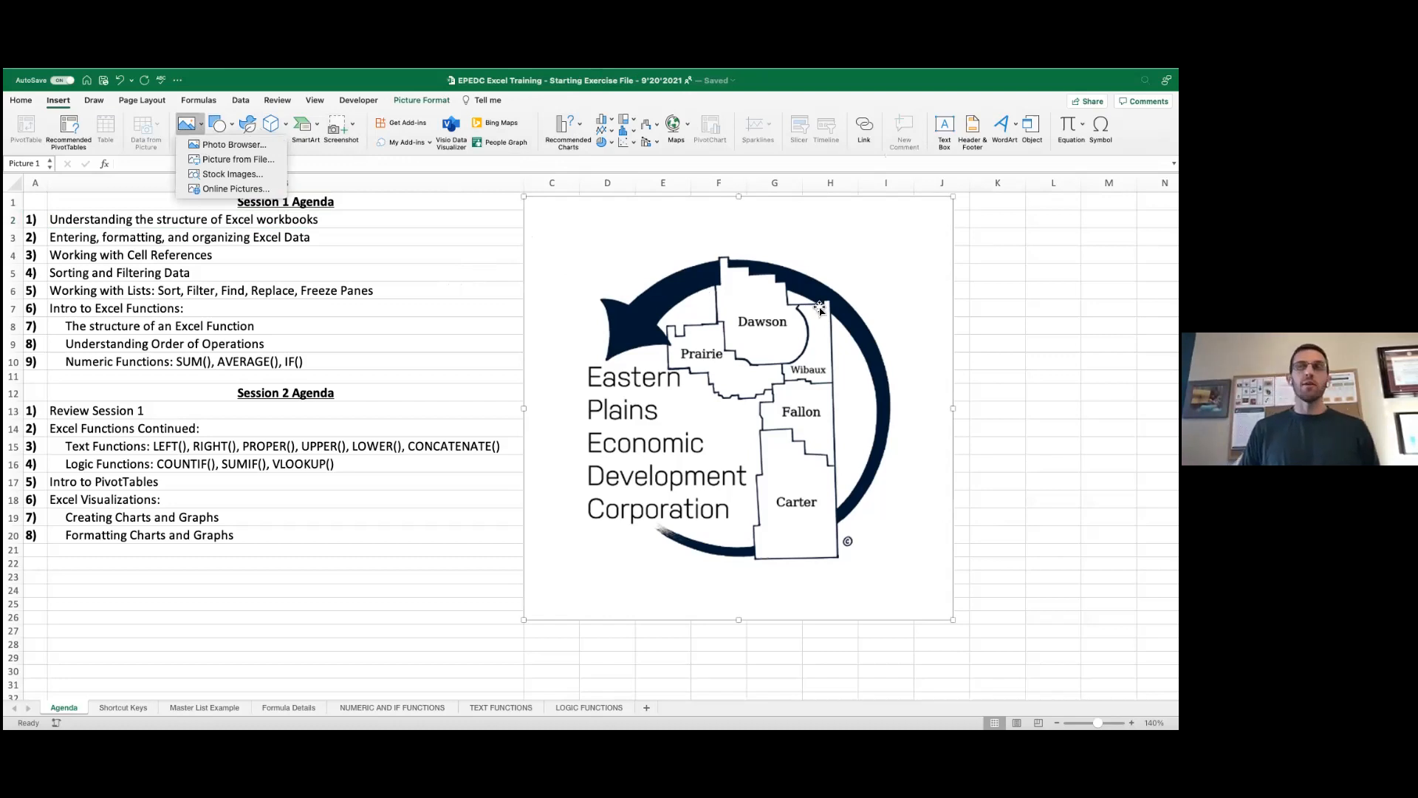
pyautogui.click(450, 296)
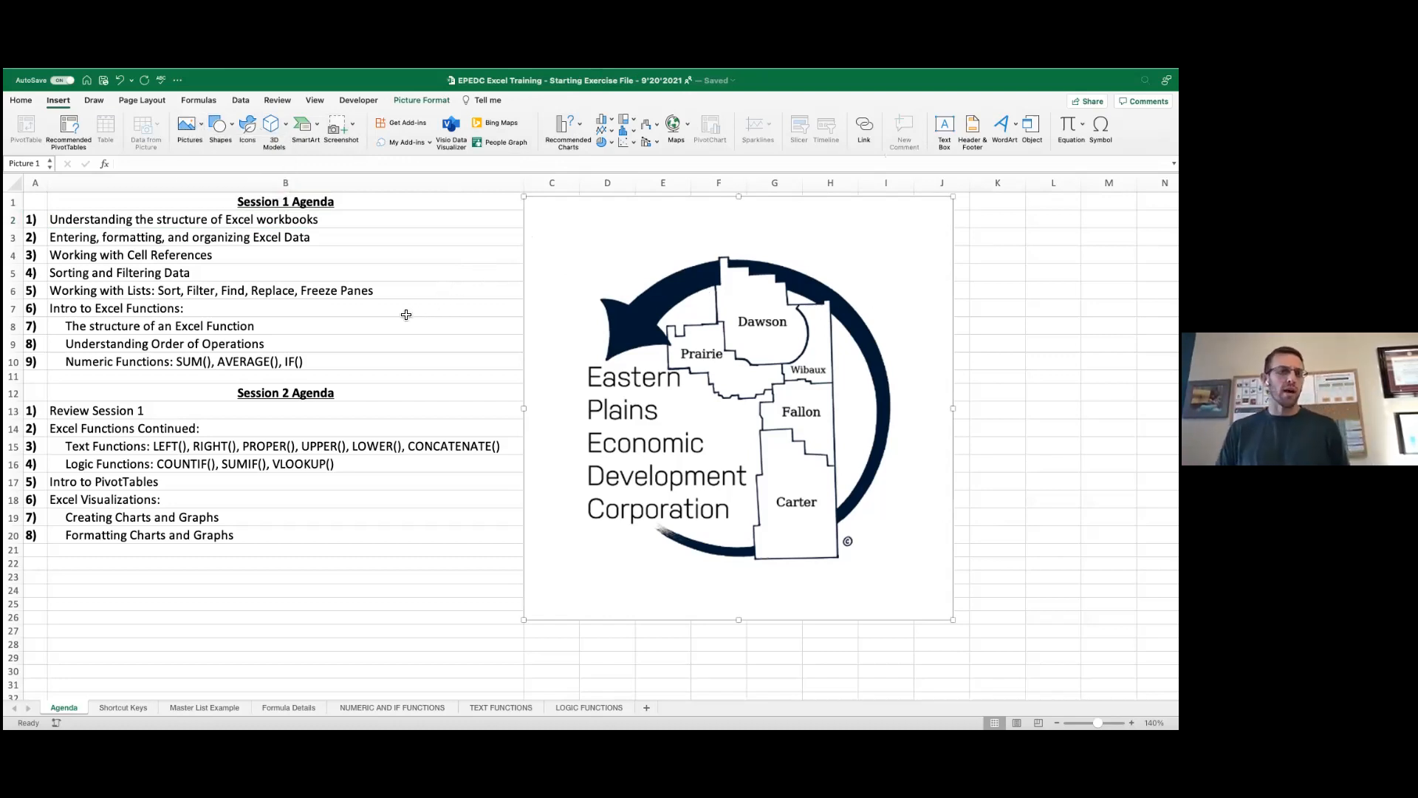
# Step: Draw a freehand black pen stroke from the Session 1 agenda to the logo and undo it
pyautogui.click(99, 104)
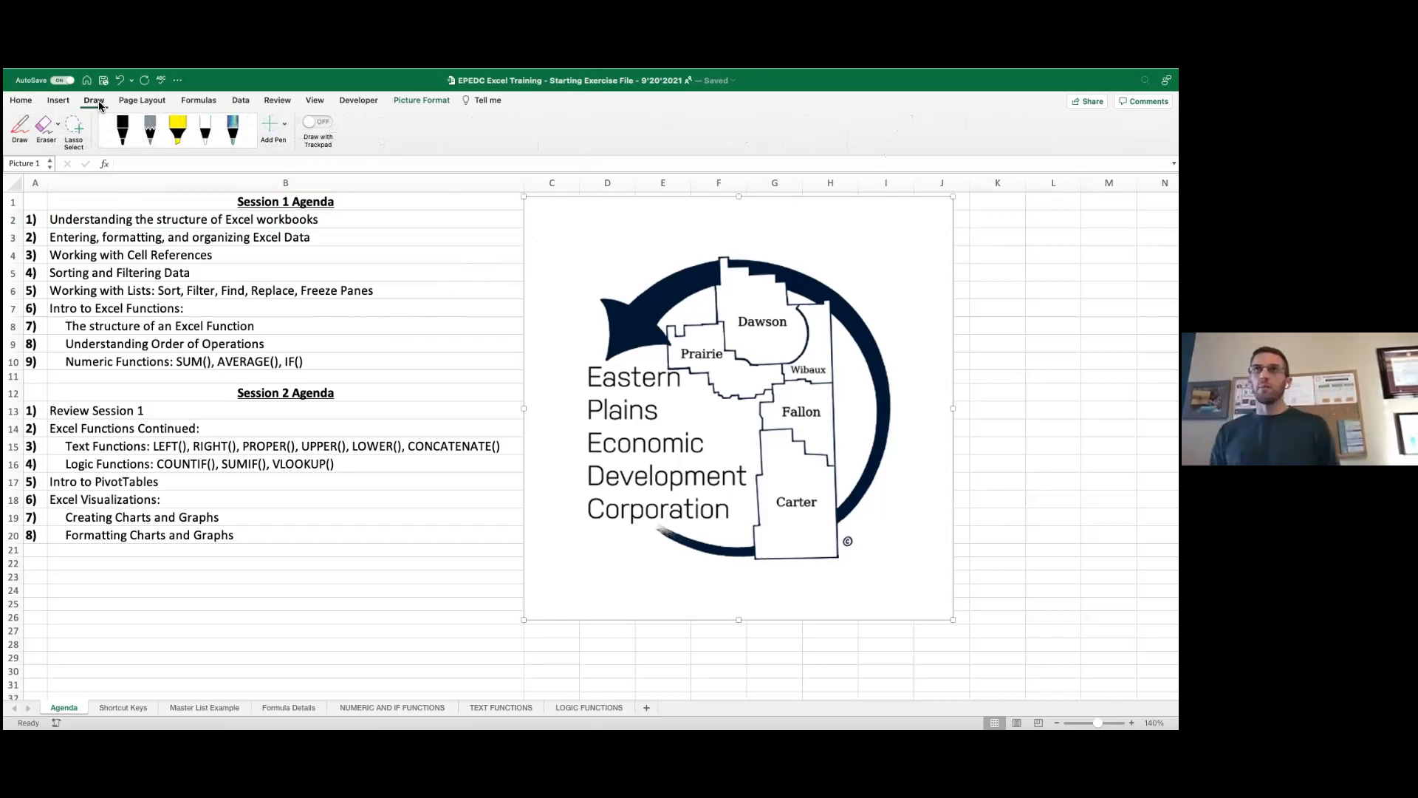
pyautogui.click(20, 125)
pyautogui.click(123, 130)
pyautogui.moveTo(389, 206)
pyautogui.mouseDown()
pyautogui.moveTo(419, 254)
pyautogui.moveTo(529, 246)
pyautogui.mouseUp()
pyautogui.press('super+z')
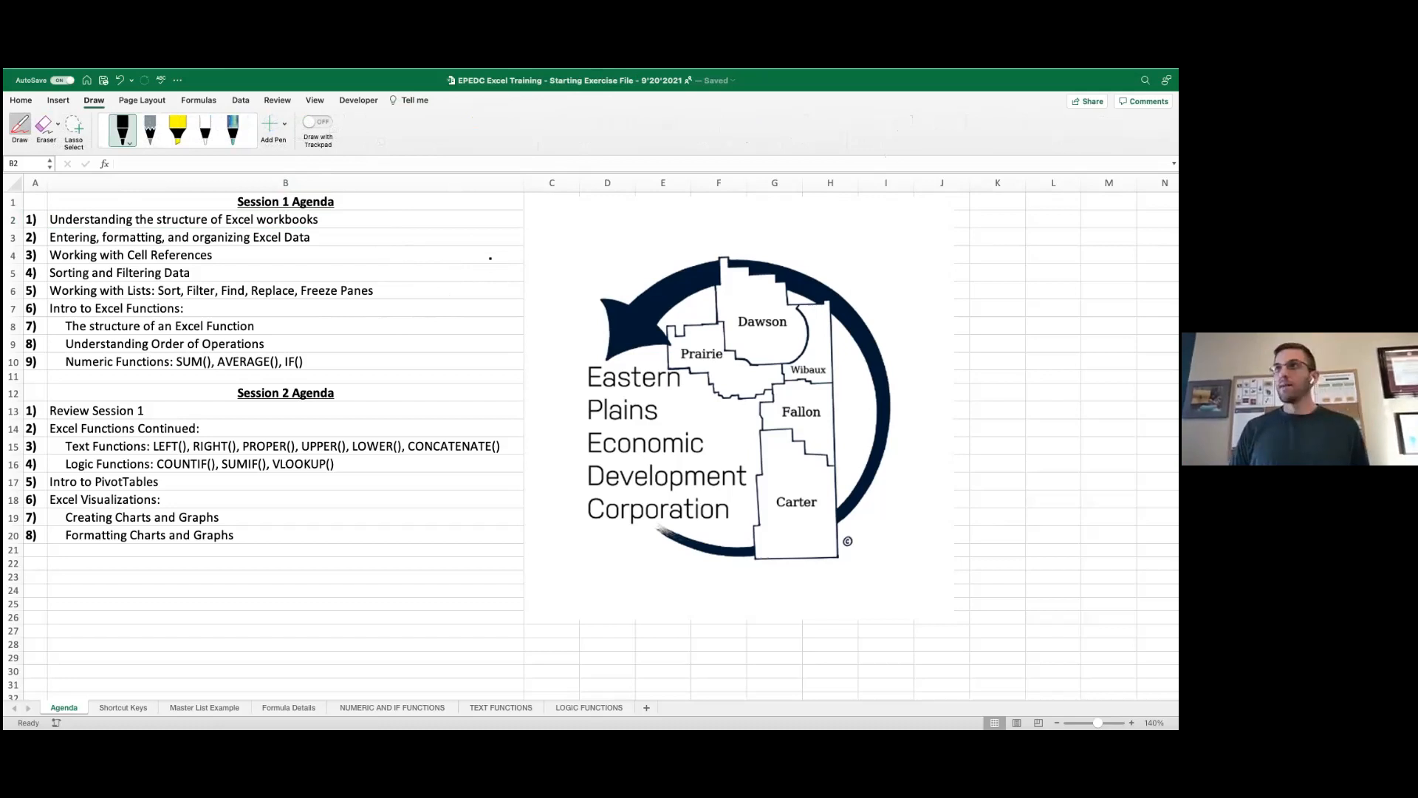
# Step: Examine the margin, orientation and paper size options for the Agenda sheet
pyautogui.click(122, 100)
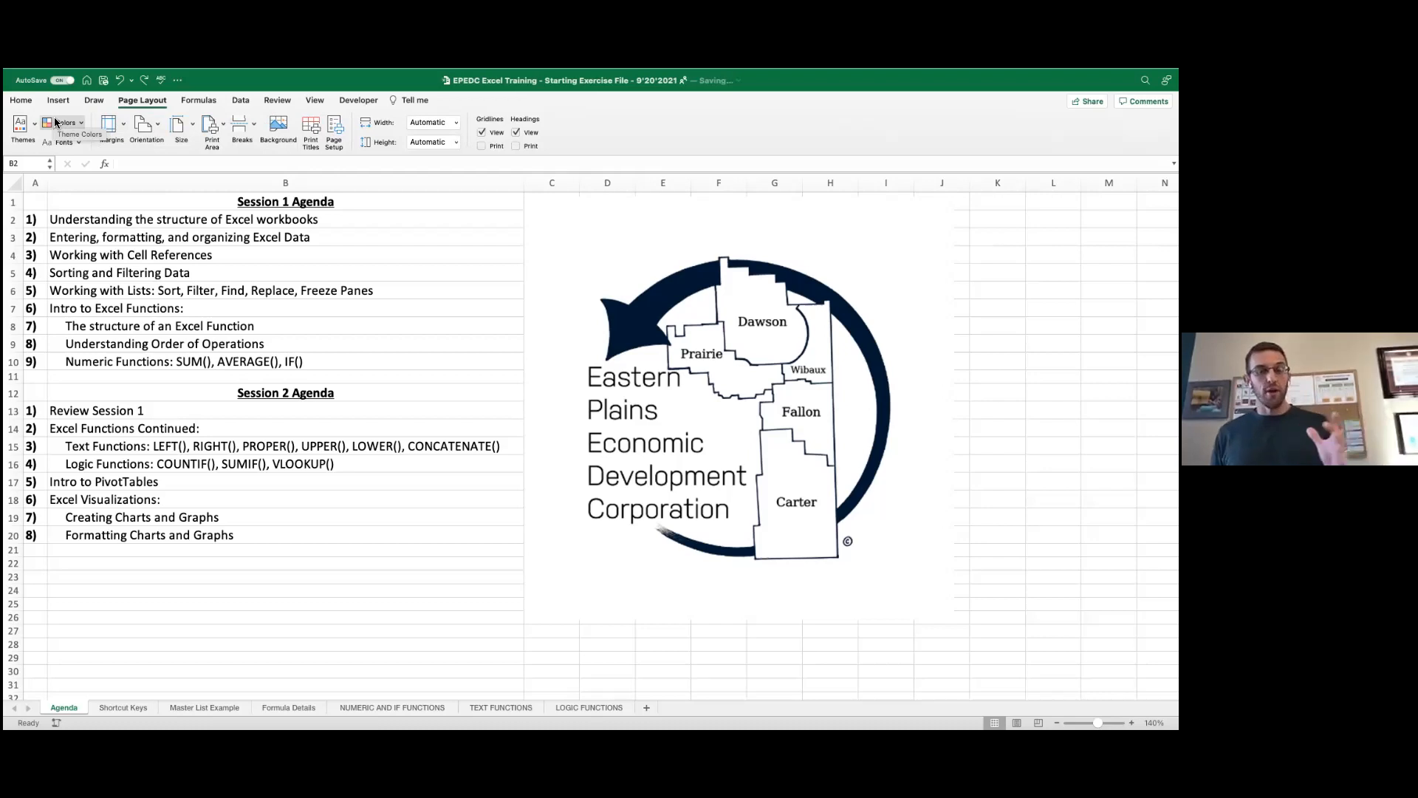
pyautogui.click(121, 125)
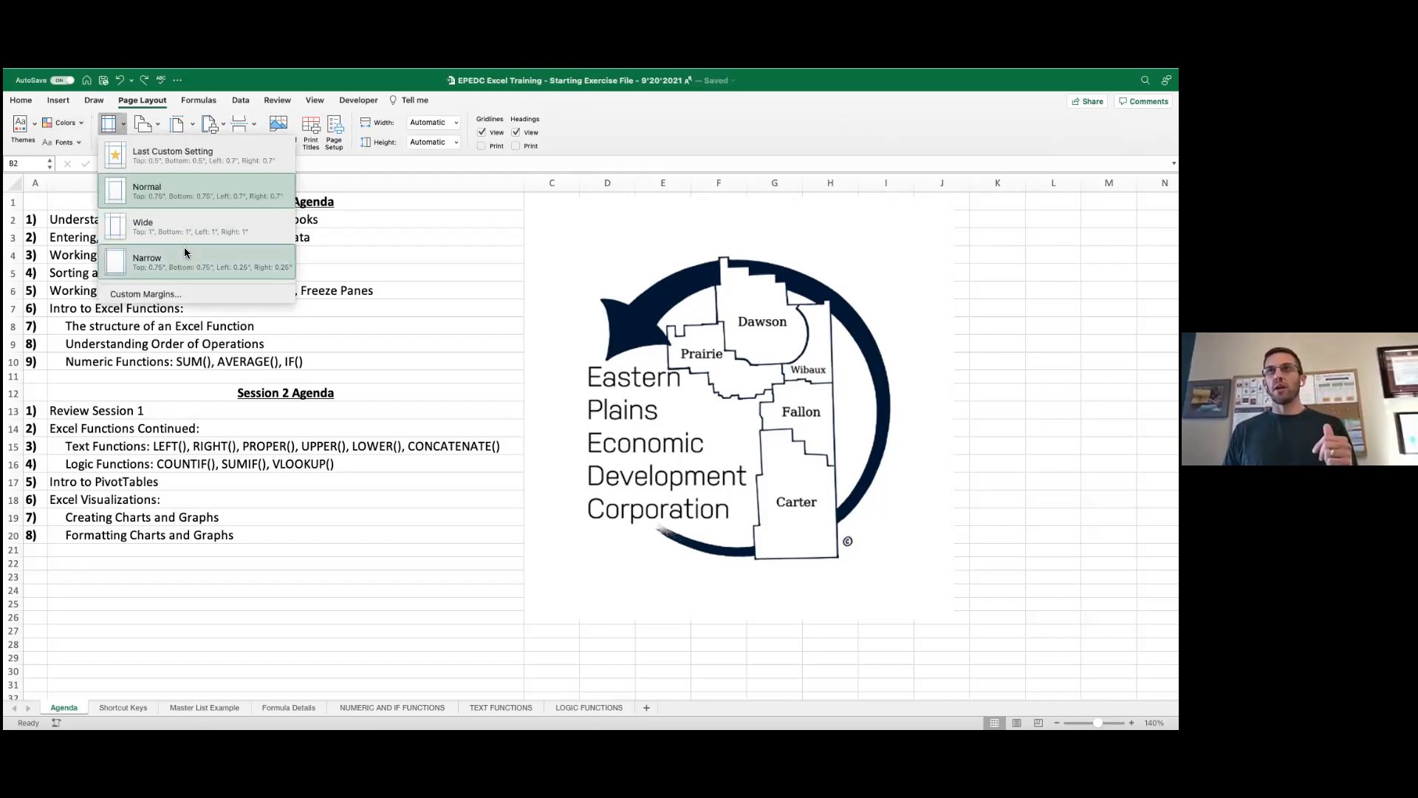
pyautogui.click(118, 124)
pyautogui.click(155, 127)
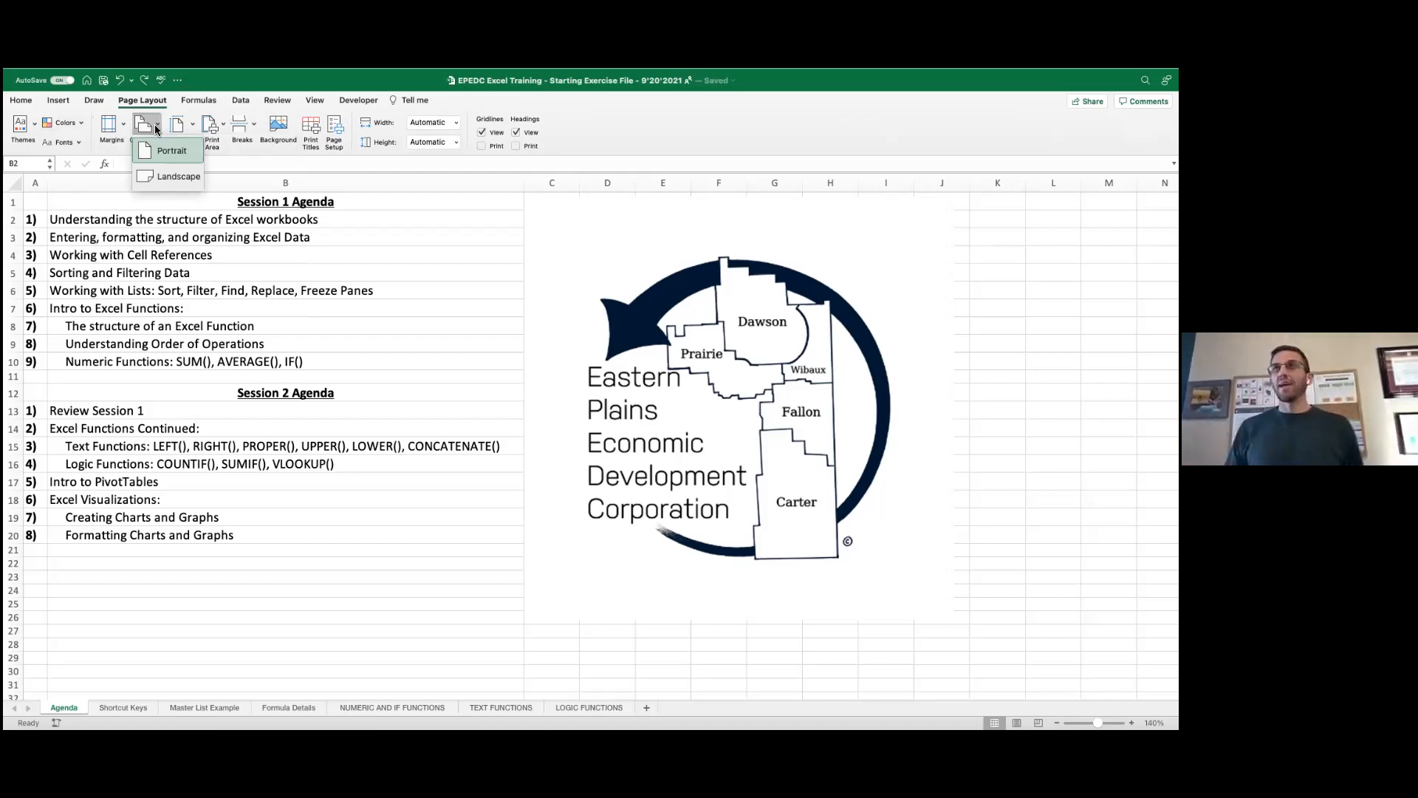
pyautogui.click(162, 122)
pyautogui.click(192, 126)
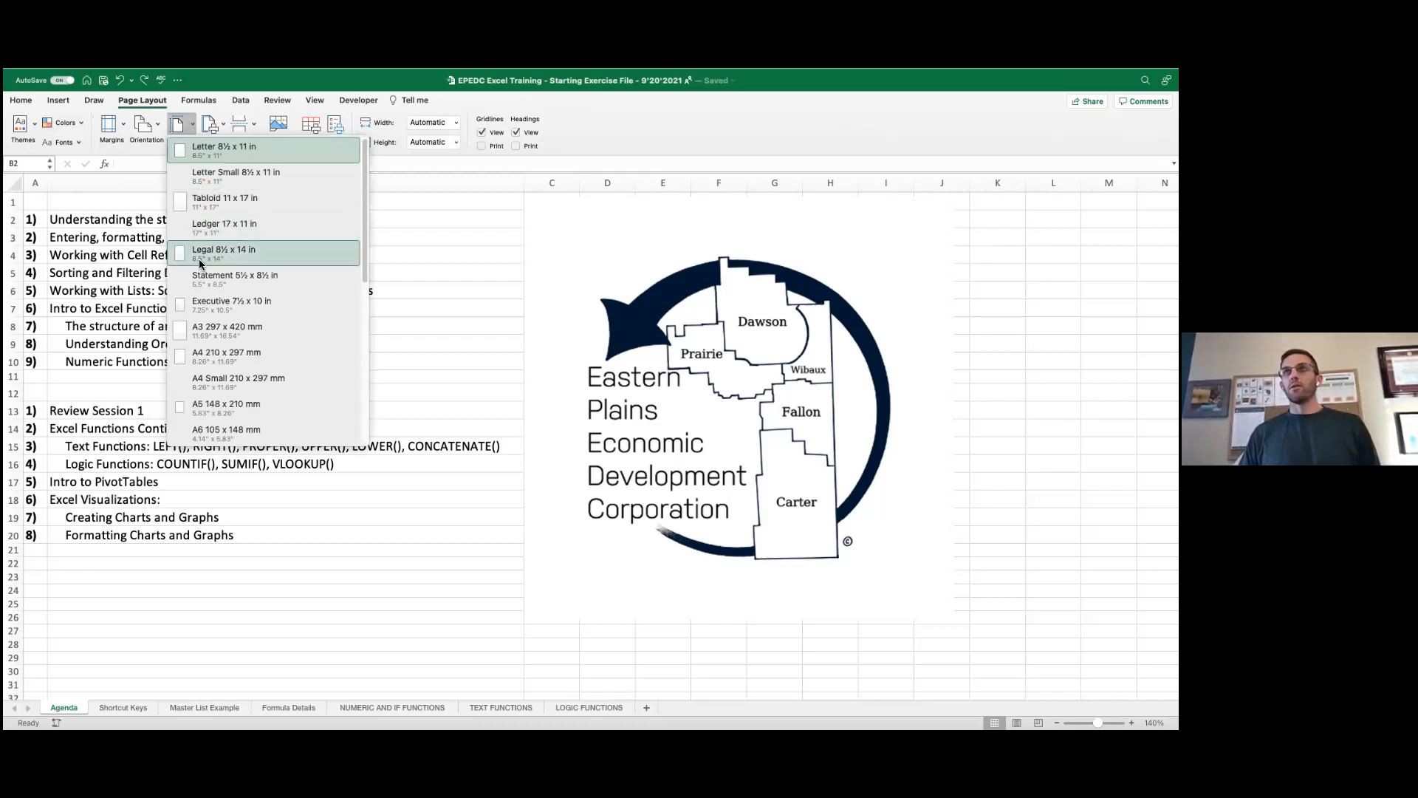
pyautogui.click(194, 124)
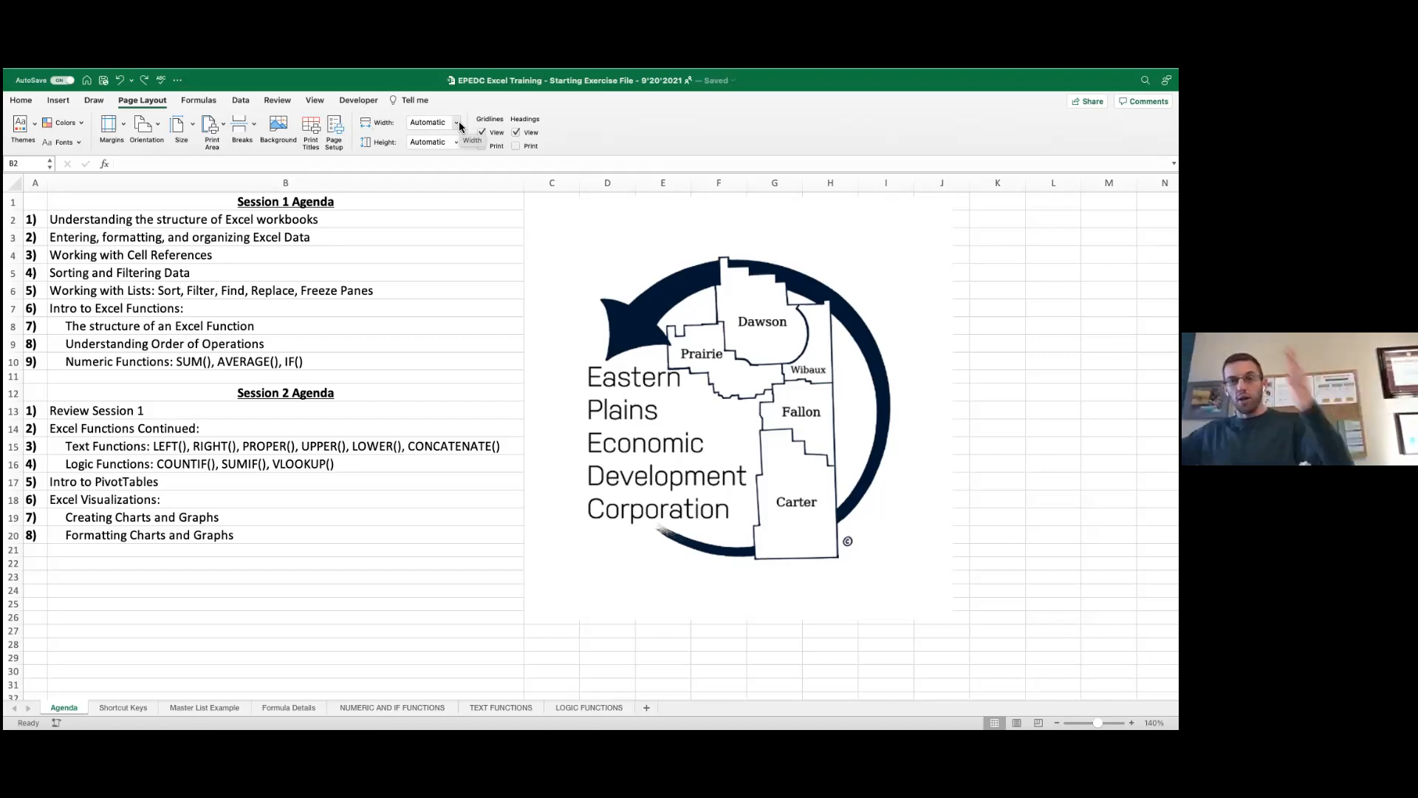
# Step: Scale the Agenda sheet's printout to fit 1 page wide and 1 page tall
pyautogui.click(458, 123)
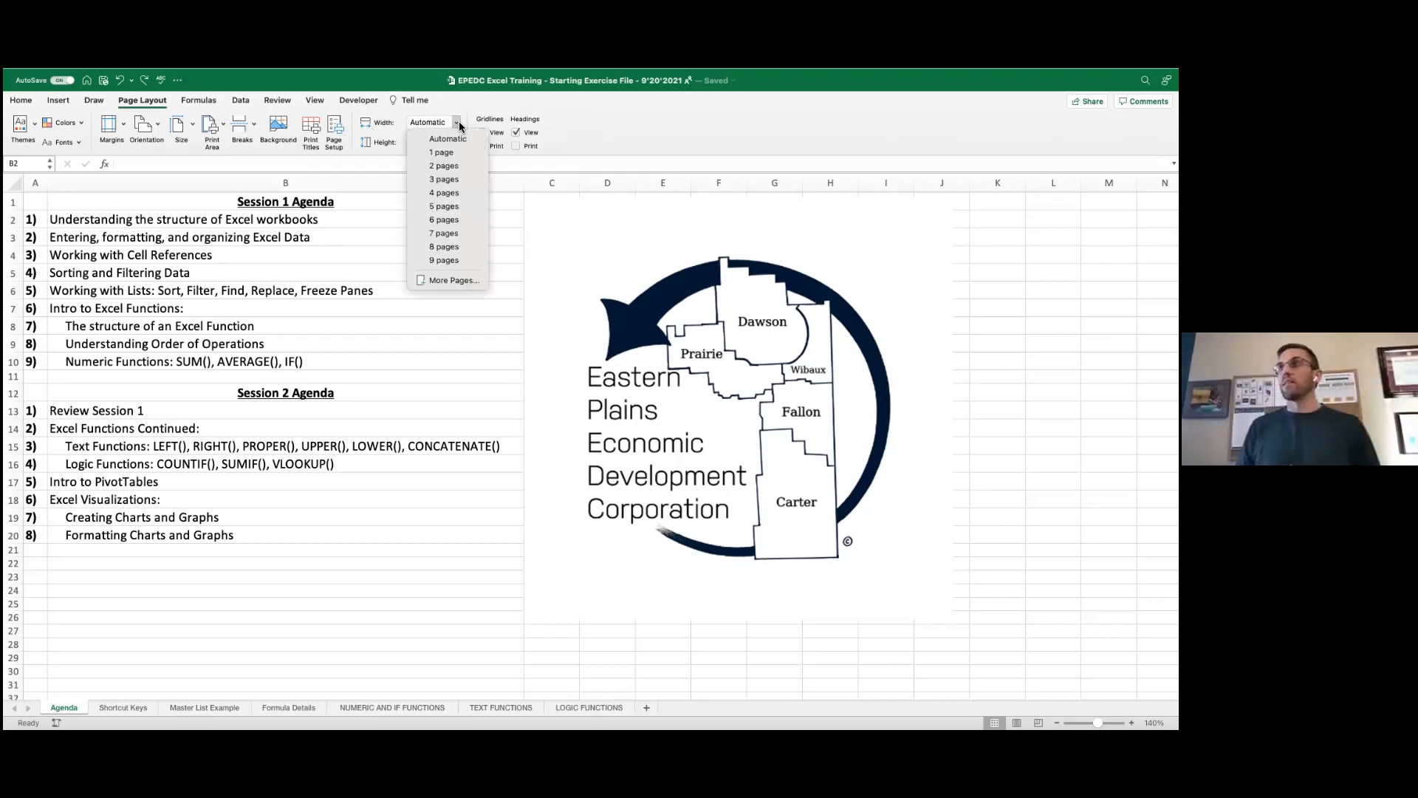
pyautogui.click(443, 151)
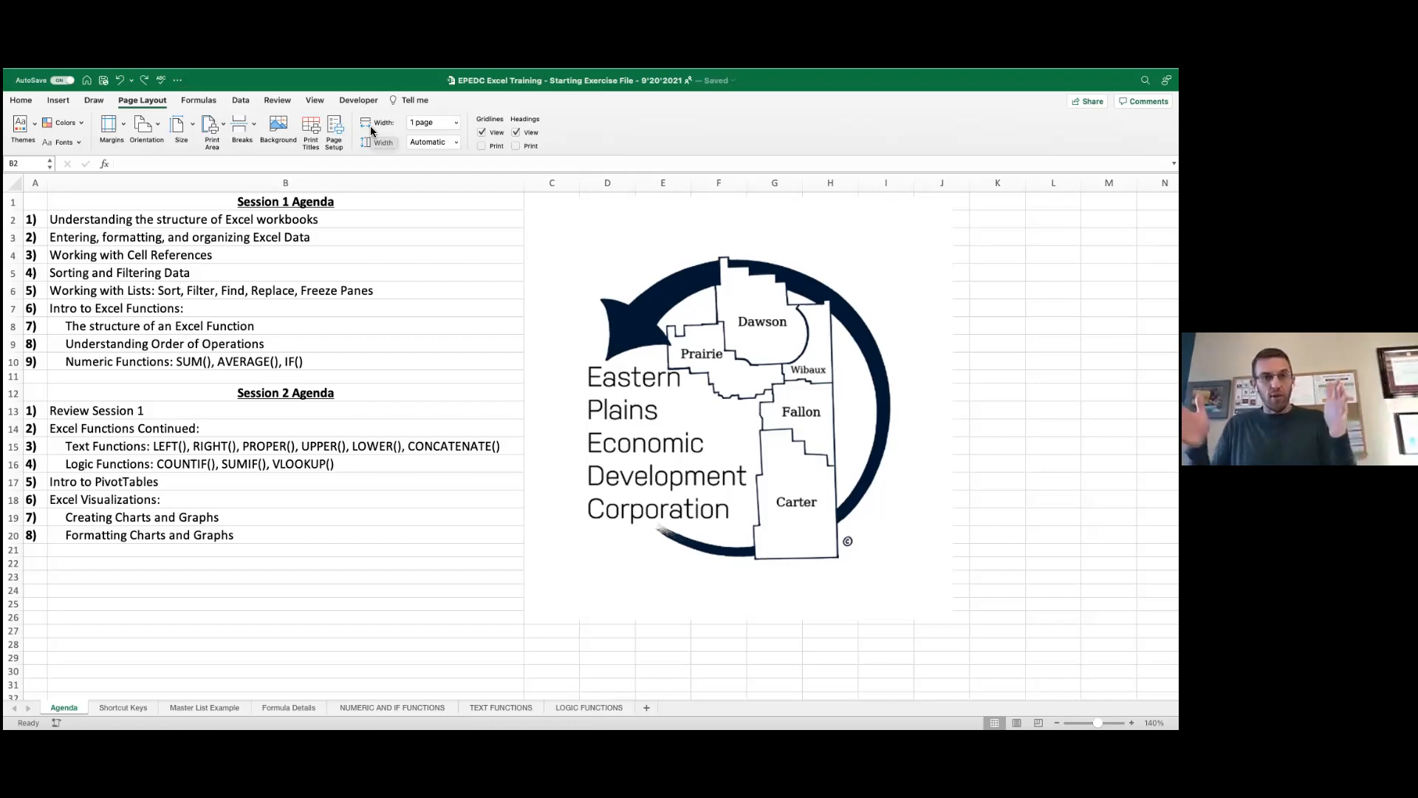
pyautogui.click(455, 145)
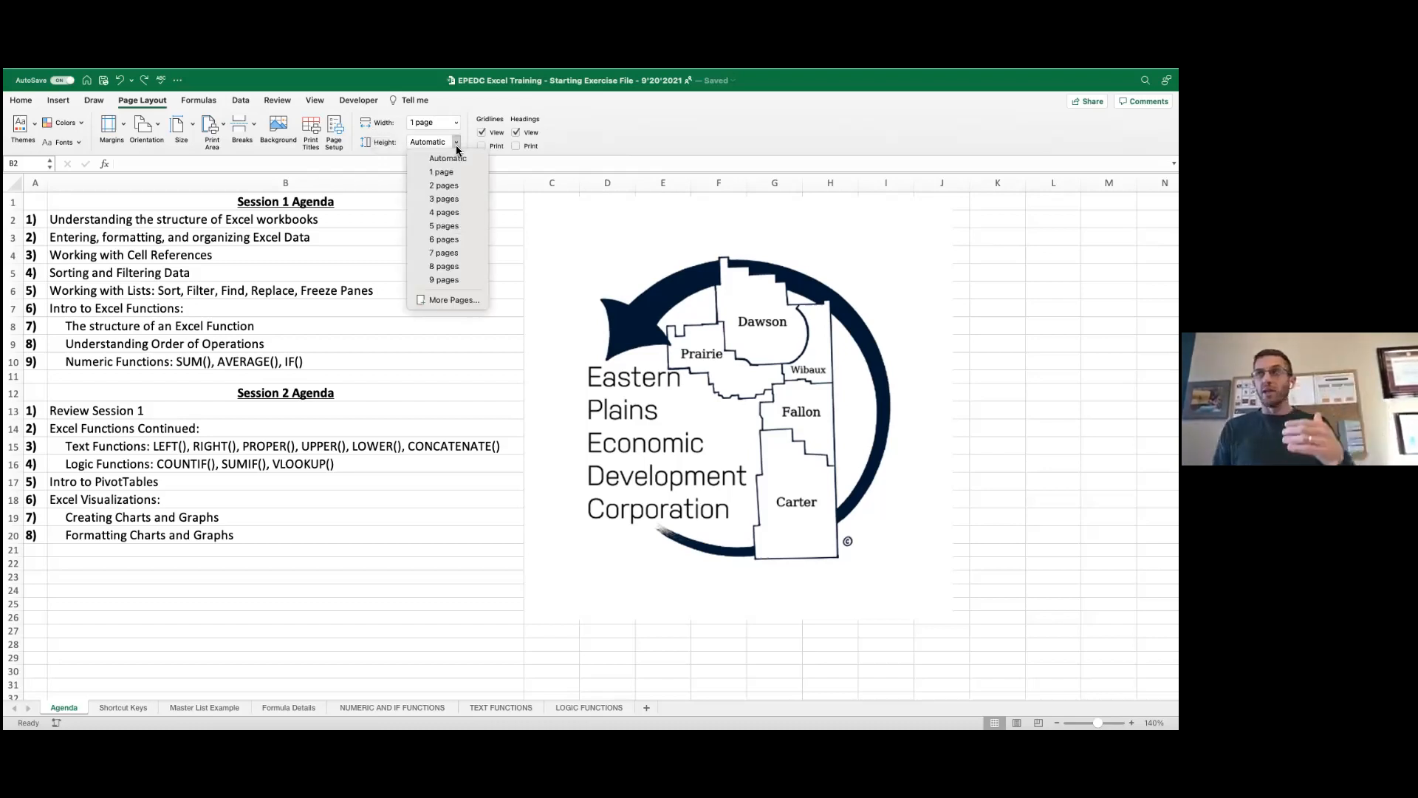
pyautogui.click(444, 171)
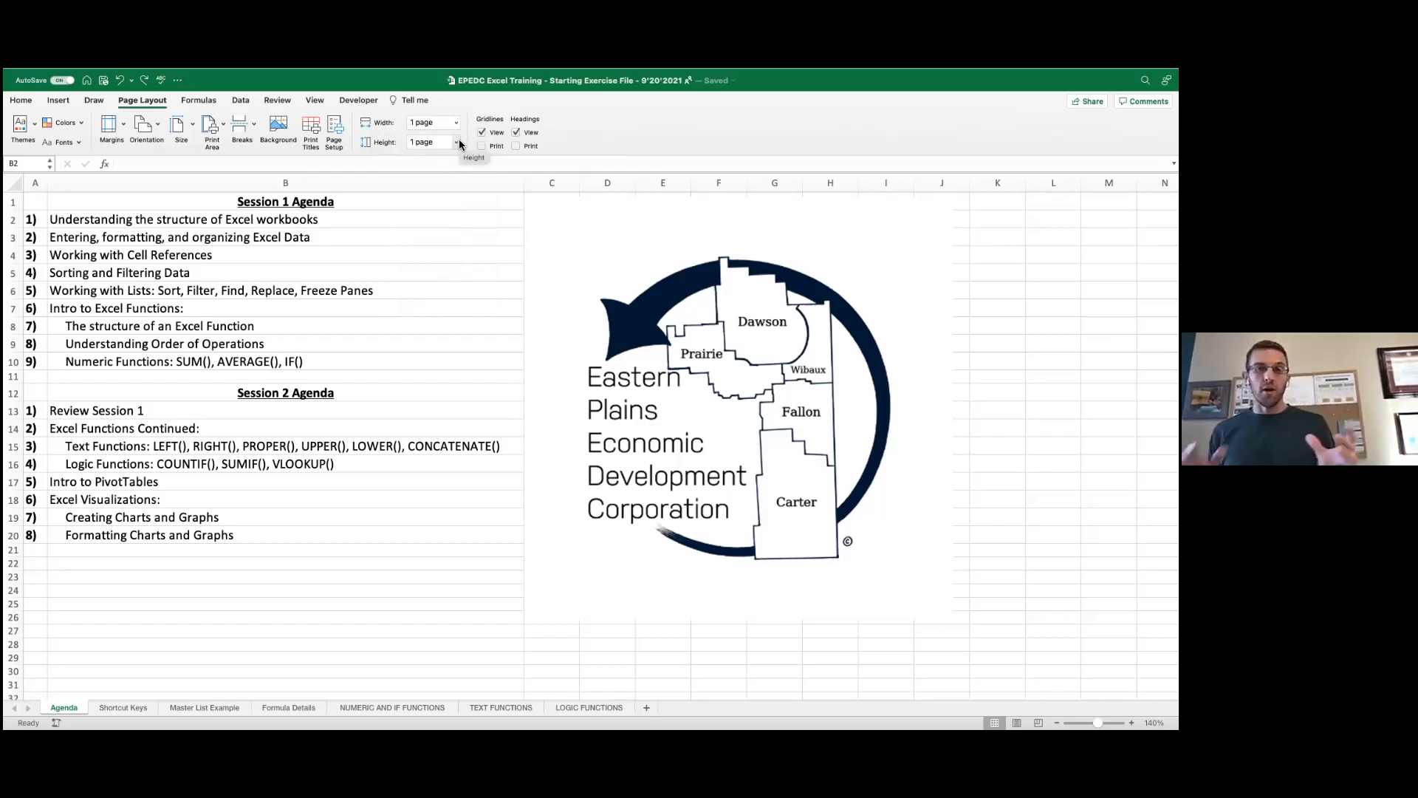
pyautogui.hscroll(2, 460, 256)
pyautogui.hscroll(4, 473, 251)
pyautogui.hscroll(-8, 485, 247)
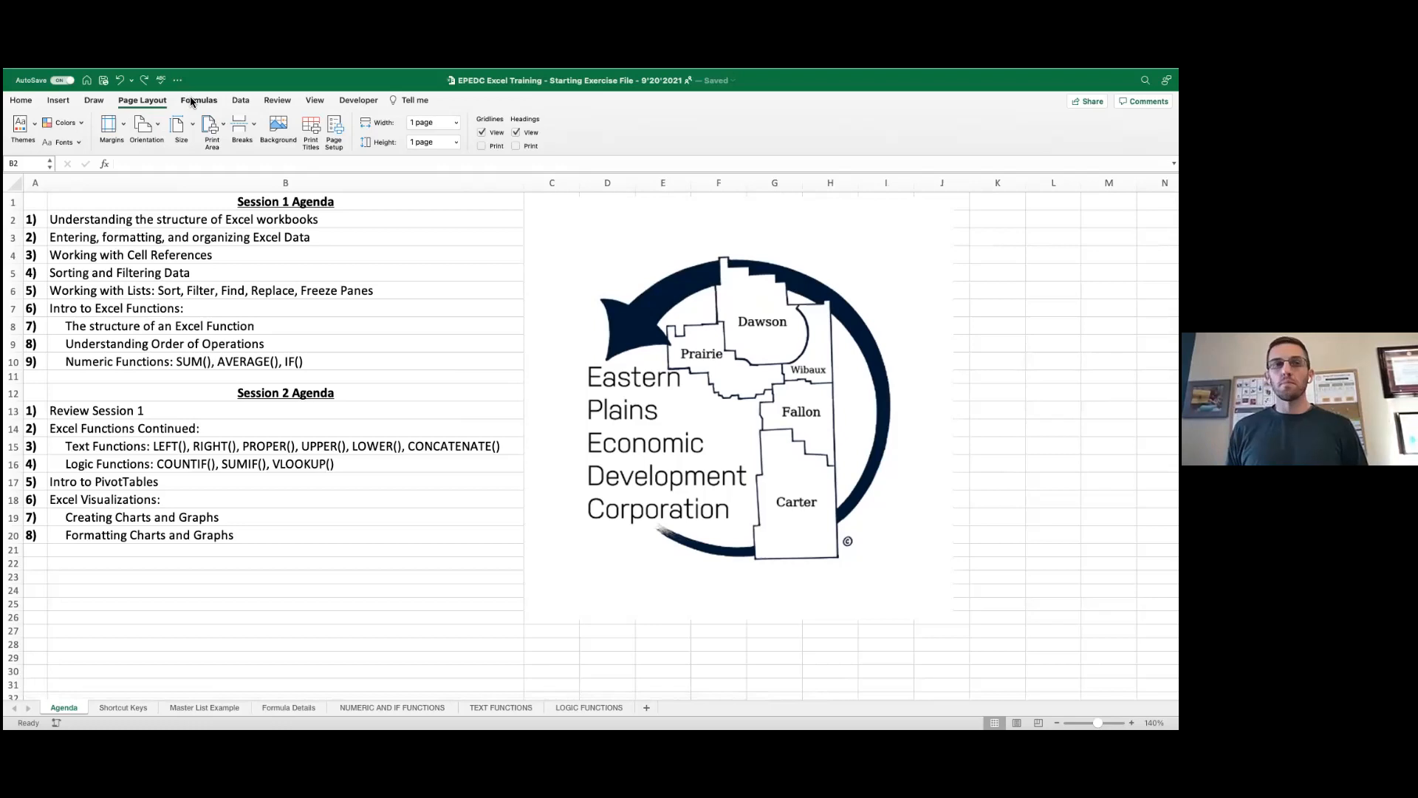
# Step: Look over the formula, data, review, view and developer commands, ending back at the Home commands
pyautogui.click(195, 102)
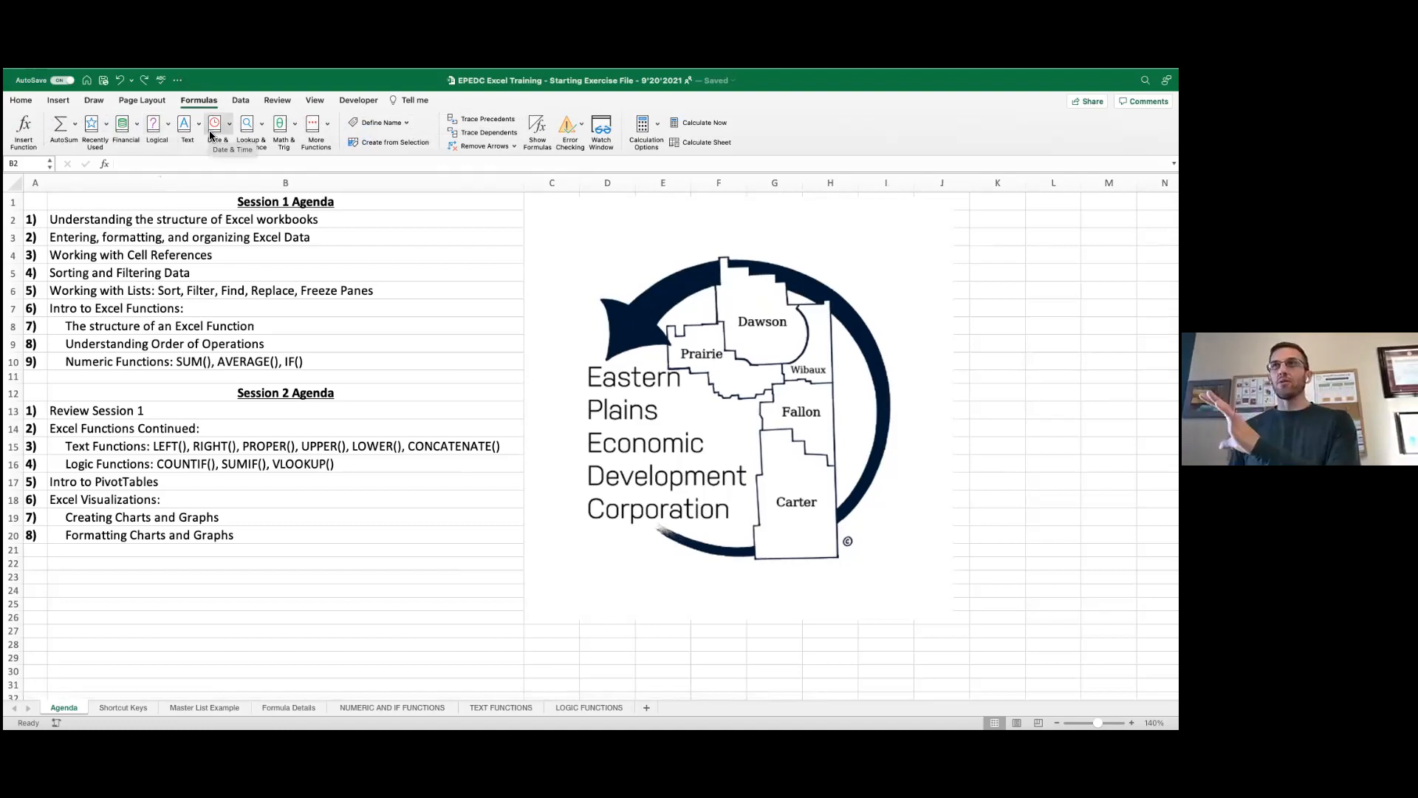
pyautogui.click(239, 102)
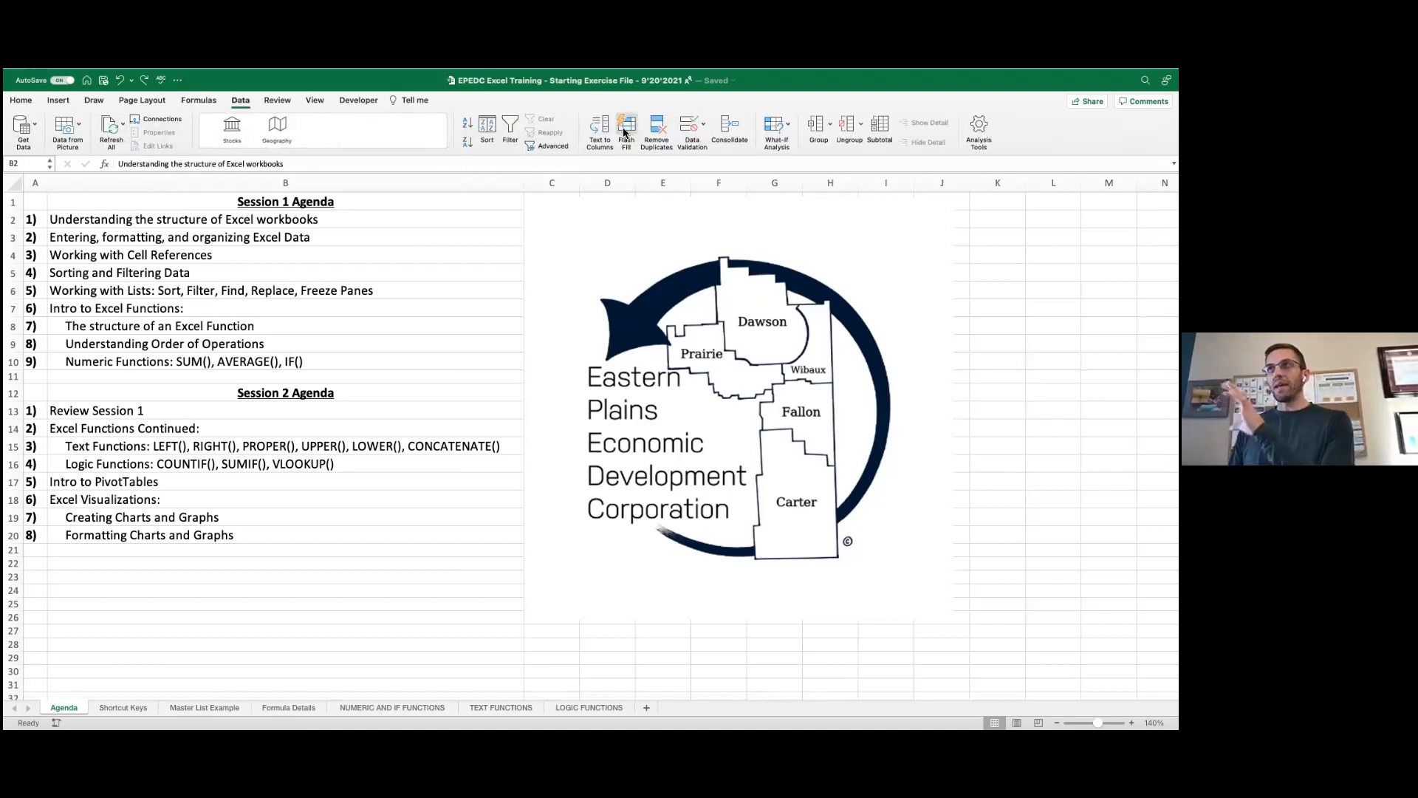
pyautogui.click(280, 100)
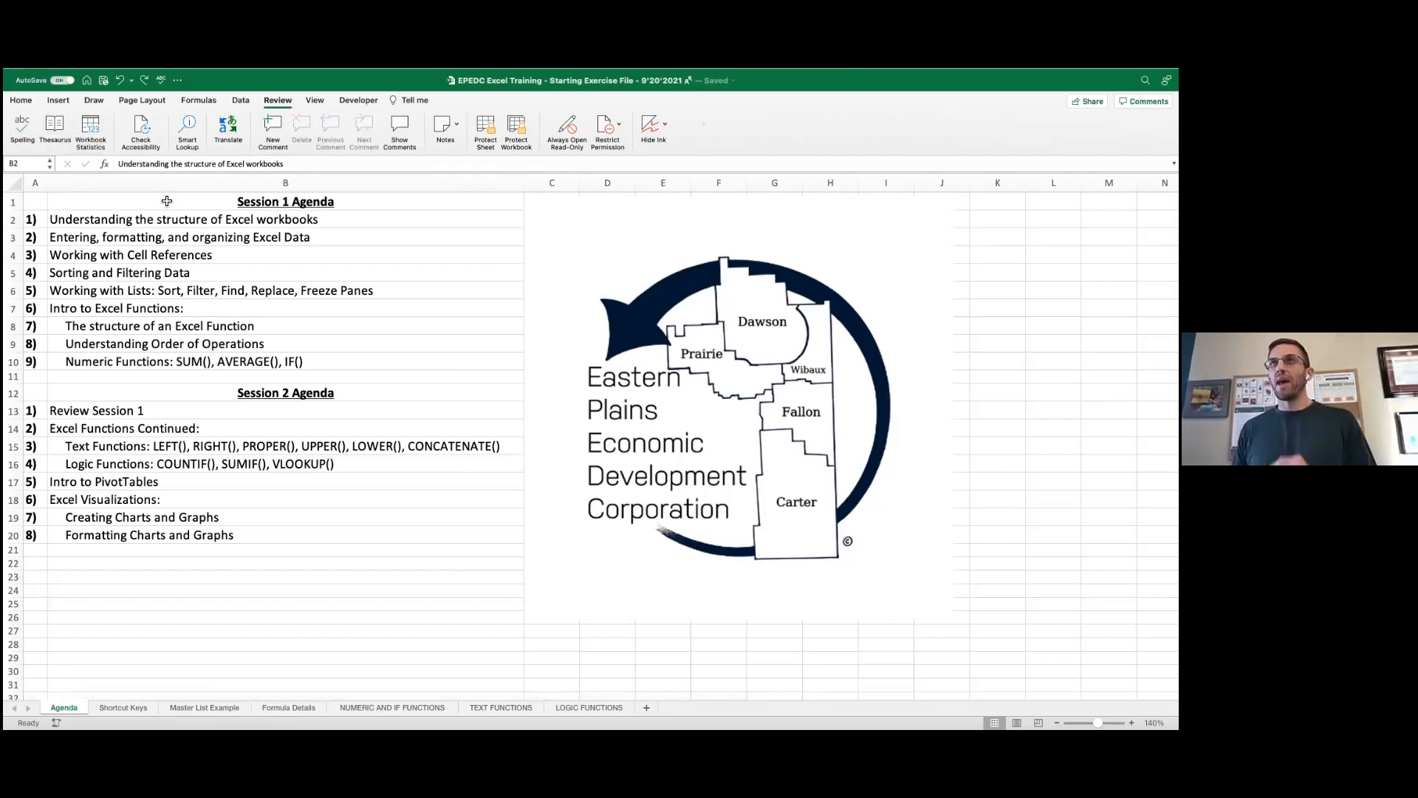
pyautogui.click(318, 100)
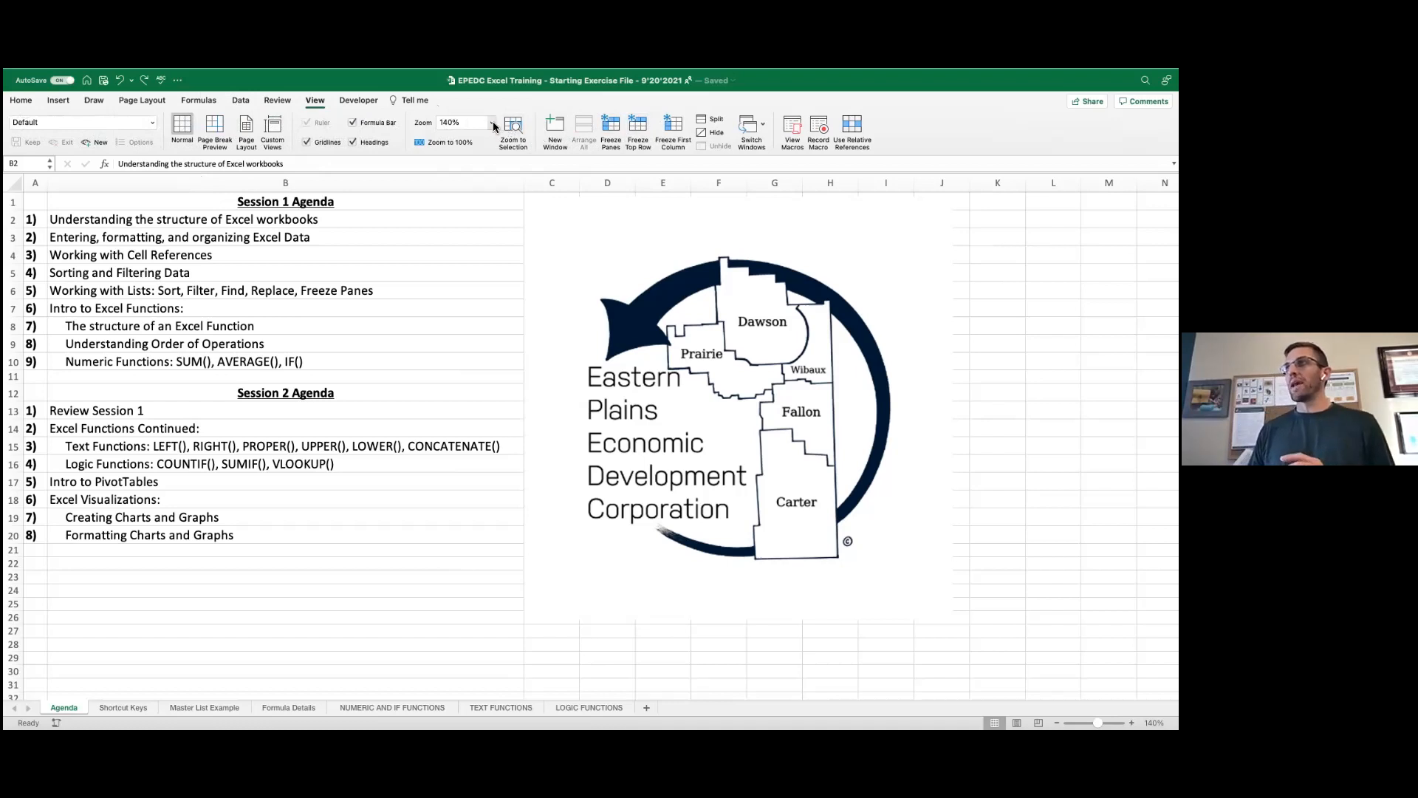
pyautogui.click(356, 99)
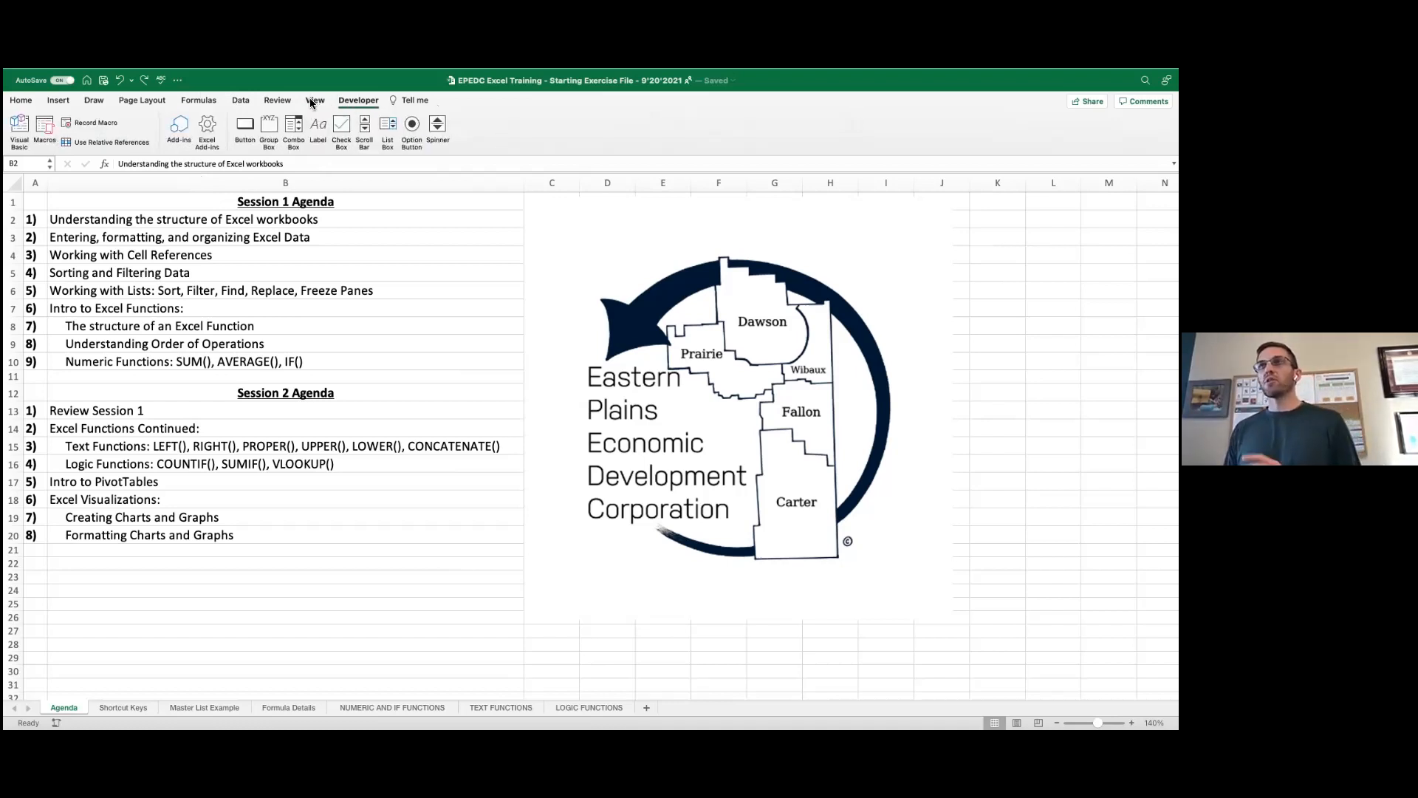
pyautogui.click(15, 104)
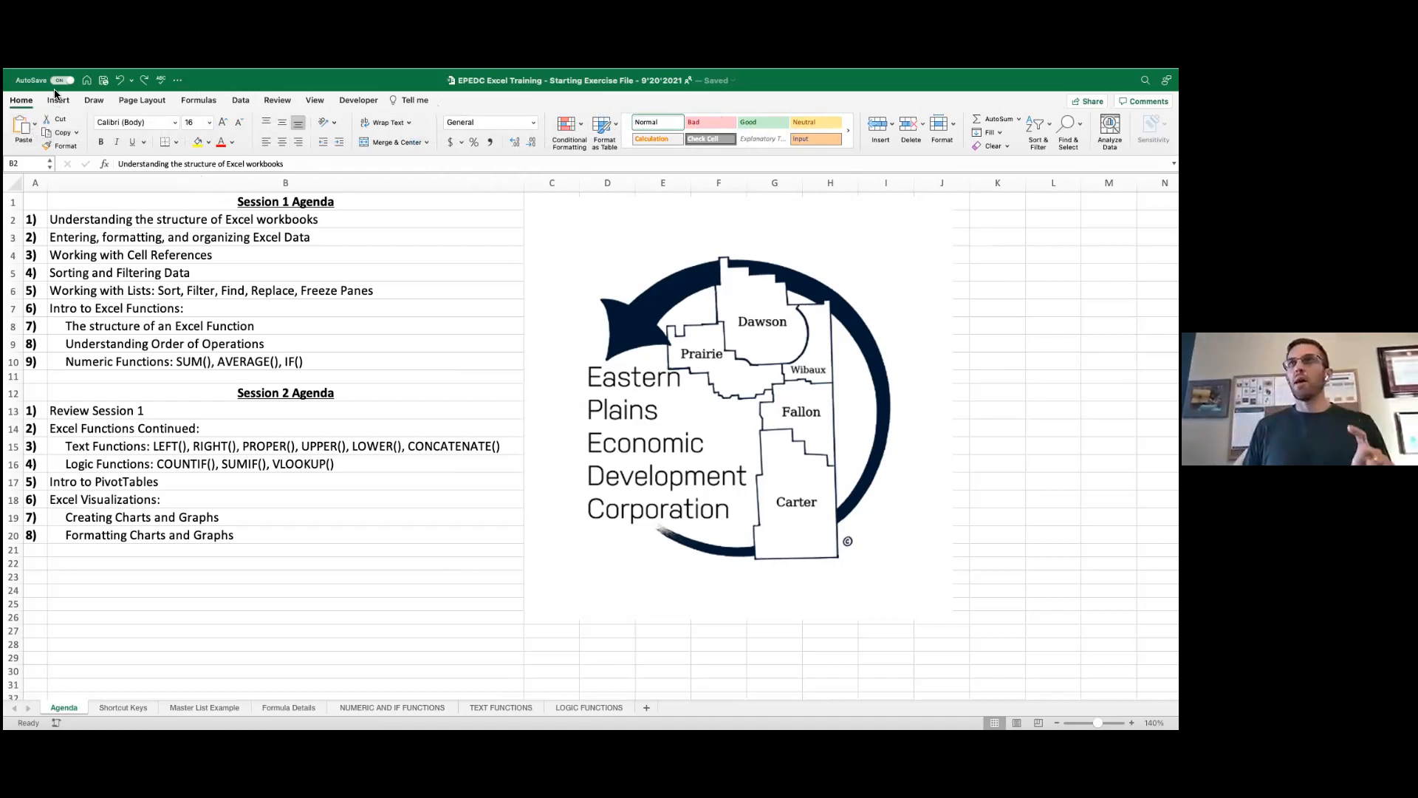
# Step: Move the logo picture down and slightly right so it starts around row 5, and select cell C2
pyautogui.click(290, 169)
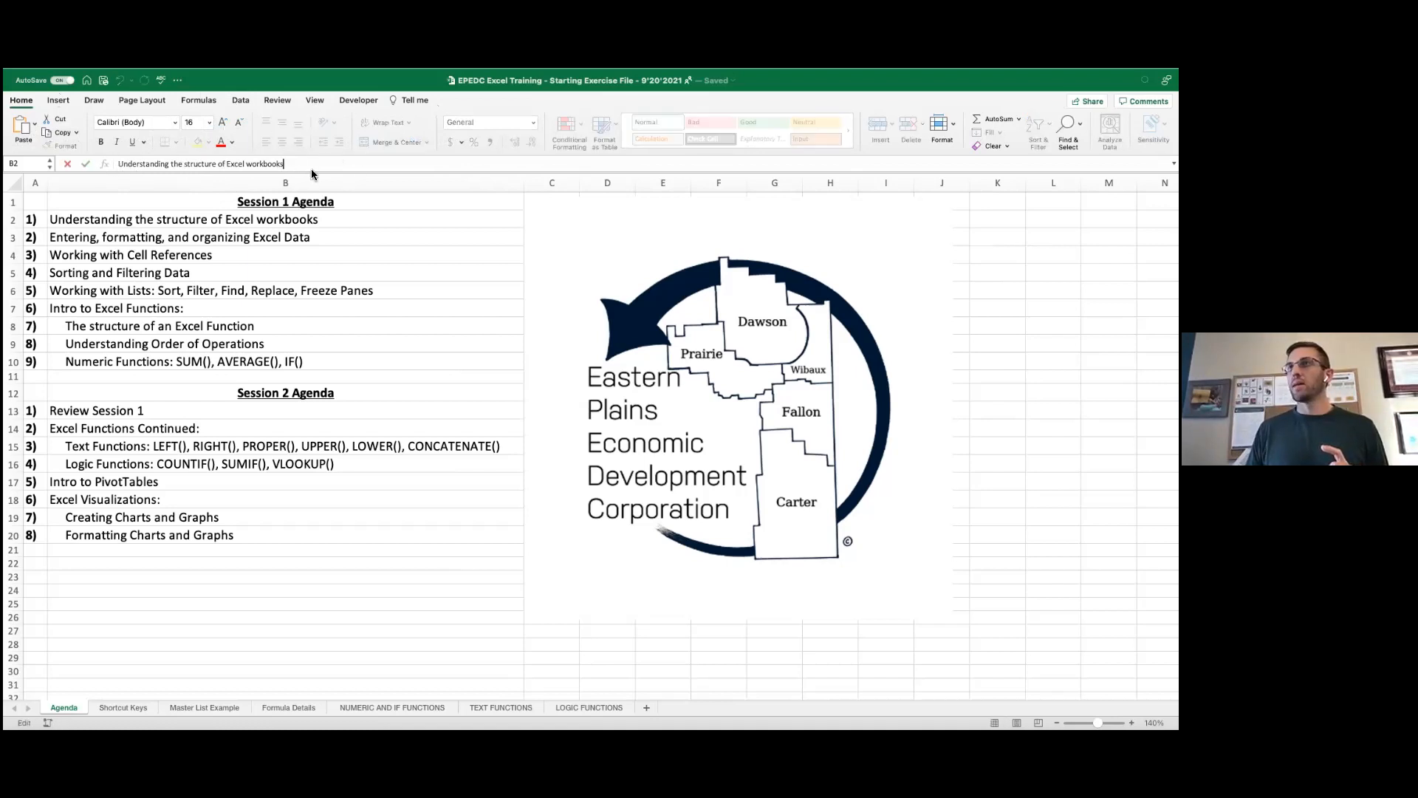
pyautogui.click(632, 281)
pyautogui.moveTo(632, 281); pyautogui.dragTo(661, 348)
pyautogui.click(554, 221)
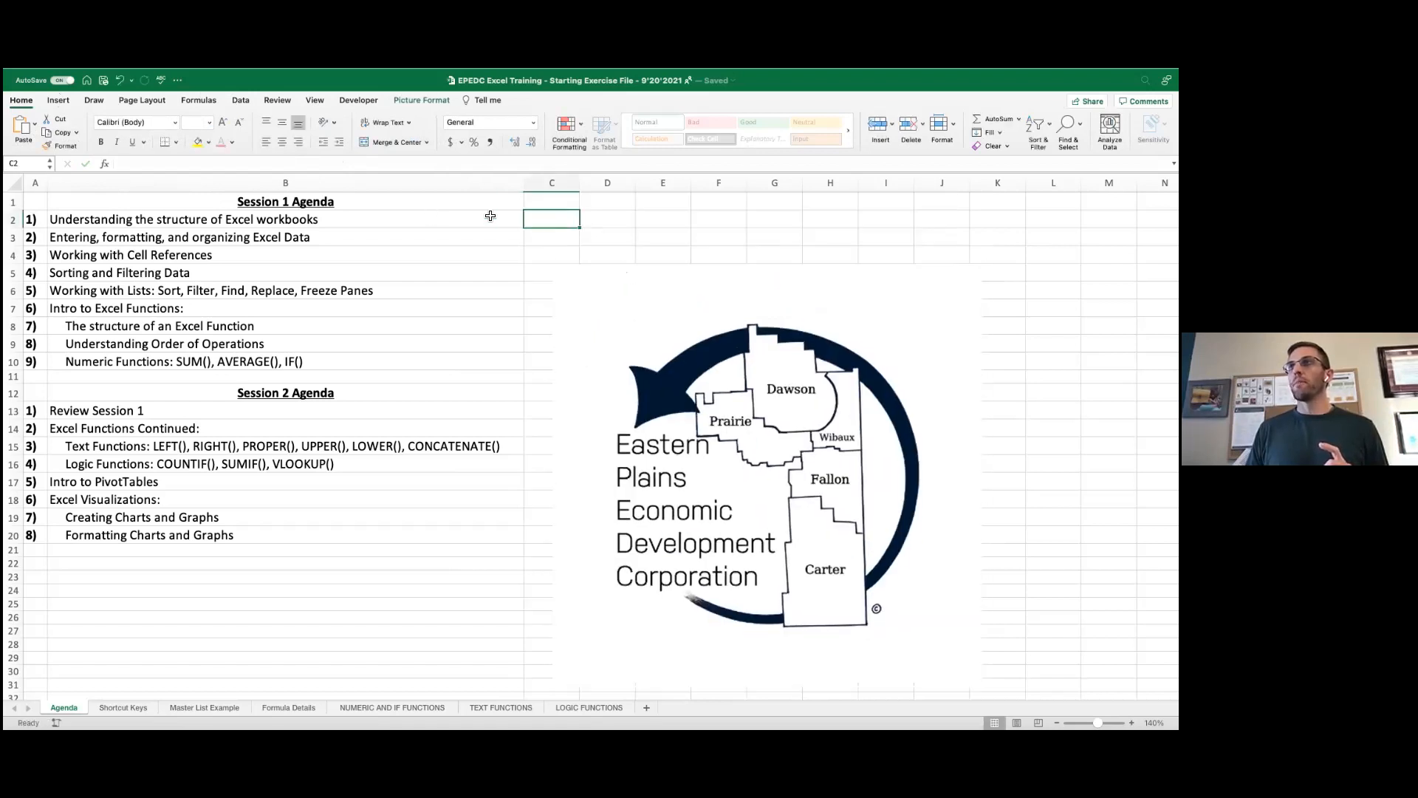
# Step: Select cells A1 and B1 through B6 of the Agenda sheet to examine how their references and contents are shown
pyautogui.click(127, 161)
pyautogui.click(146, 205)
pyautogui.click(34, 201)
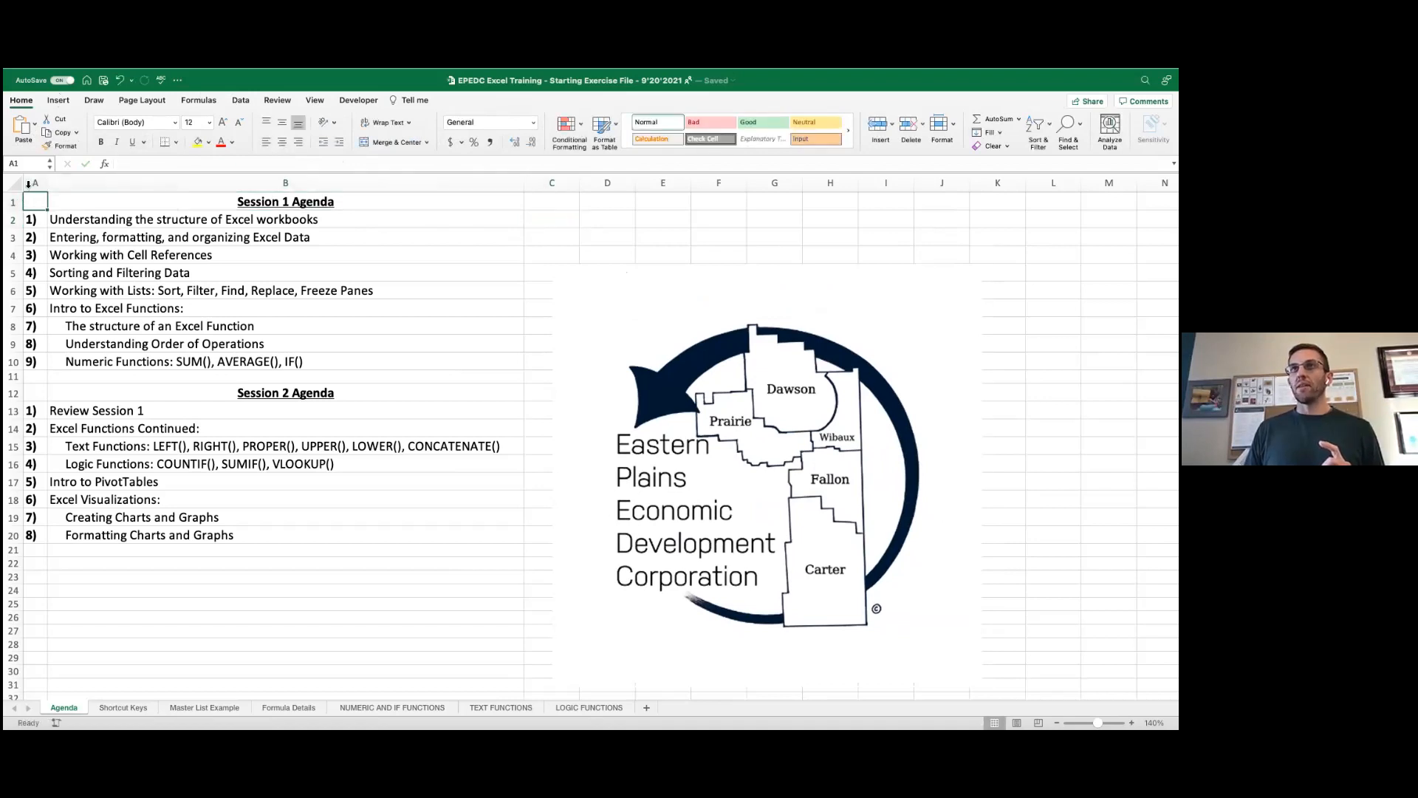
pyautogui.click(229, 202)
pyautogui.press('Down')
pyautogui.press('Down')
pyautogui.press('Down')
pyautogui.press('Down')
pyautogui.press('Down')
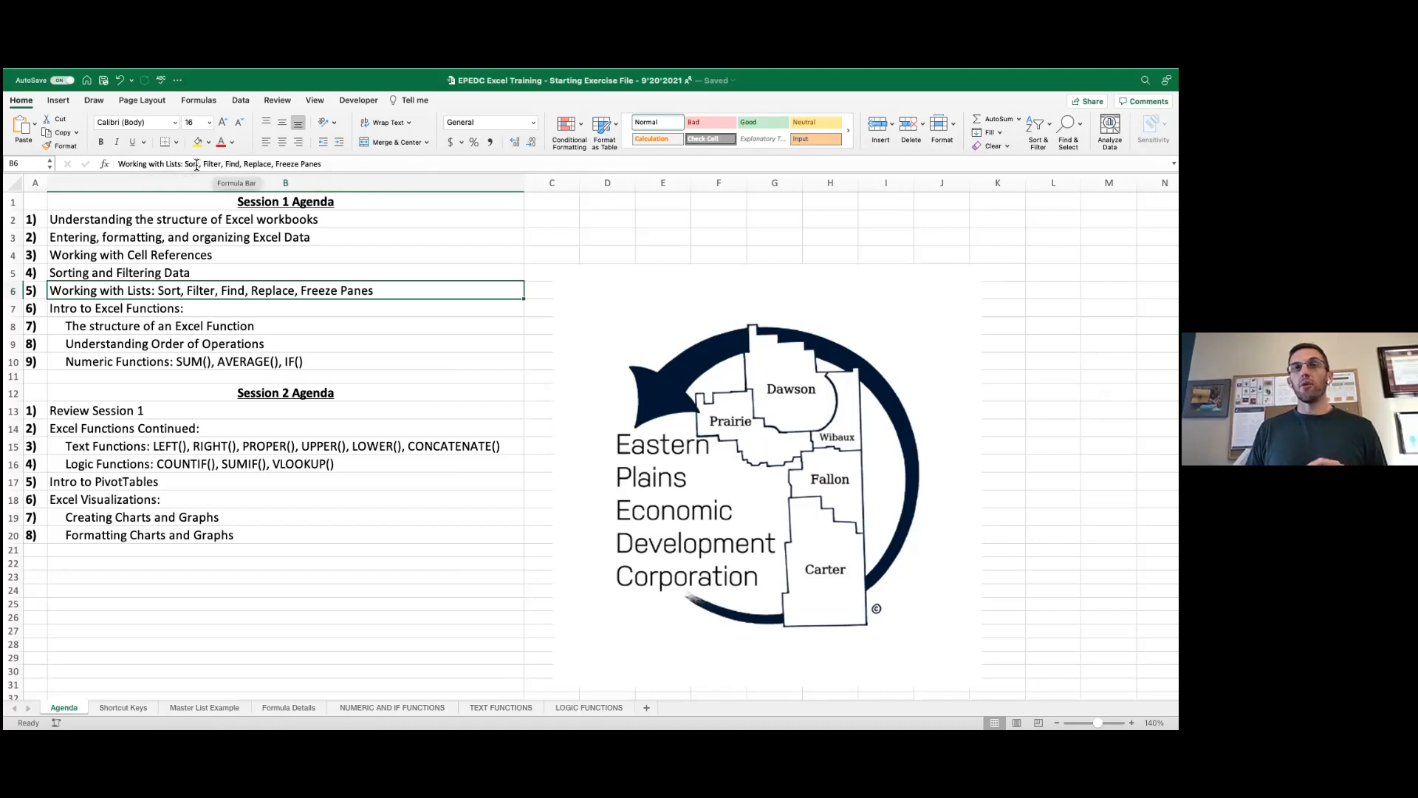
pyautogui.click(186, 275)
pyautogui.click(231, 255)
pyautogui.click(228, 222)
pyautogui.click(254, 200)
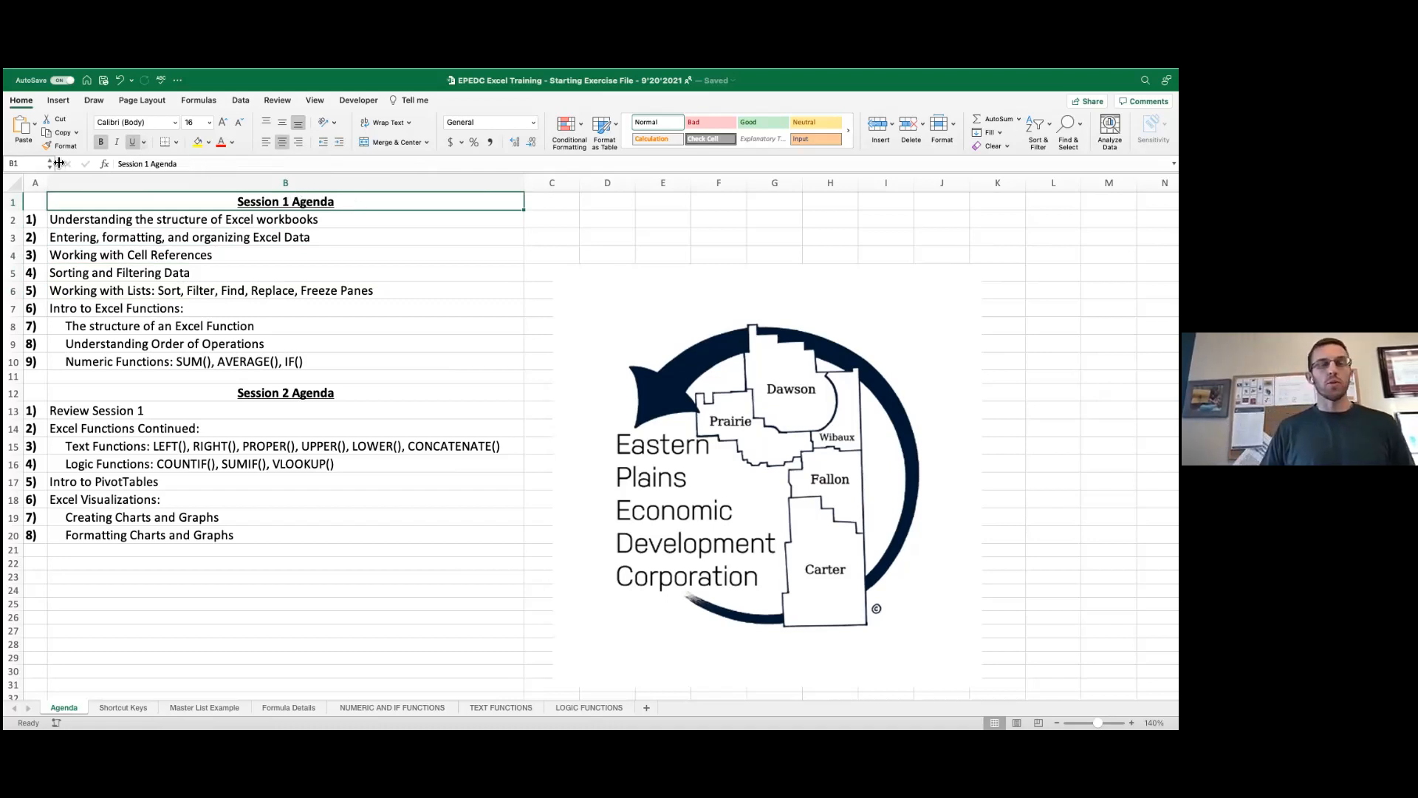
# Step: Enter the formula =2+2 in cell C1, compare it with the text in cell B3, and clear C1
pyautogui.click(537, 198)
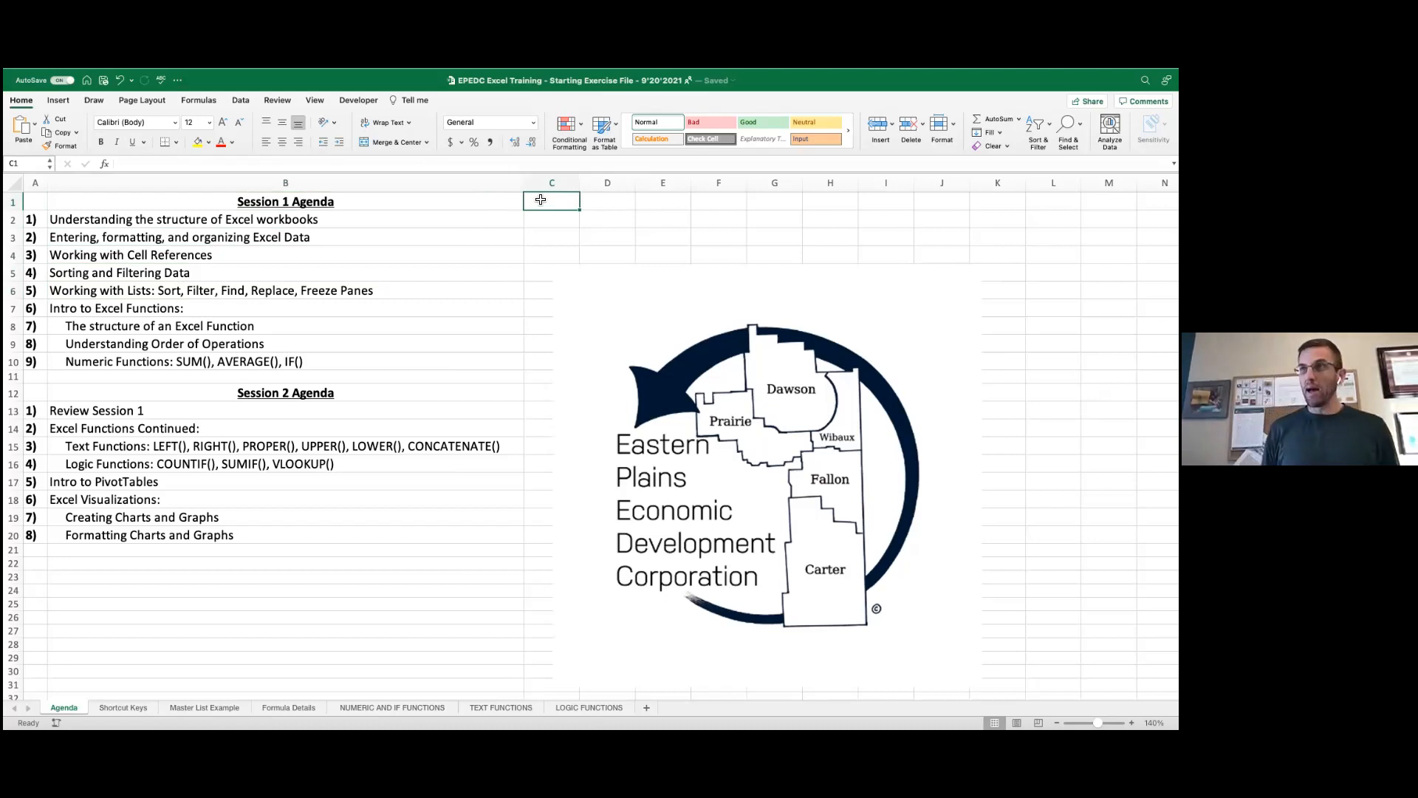
pyautogui.write('=2+2')
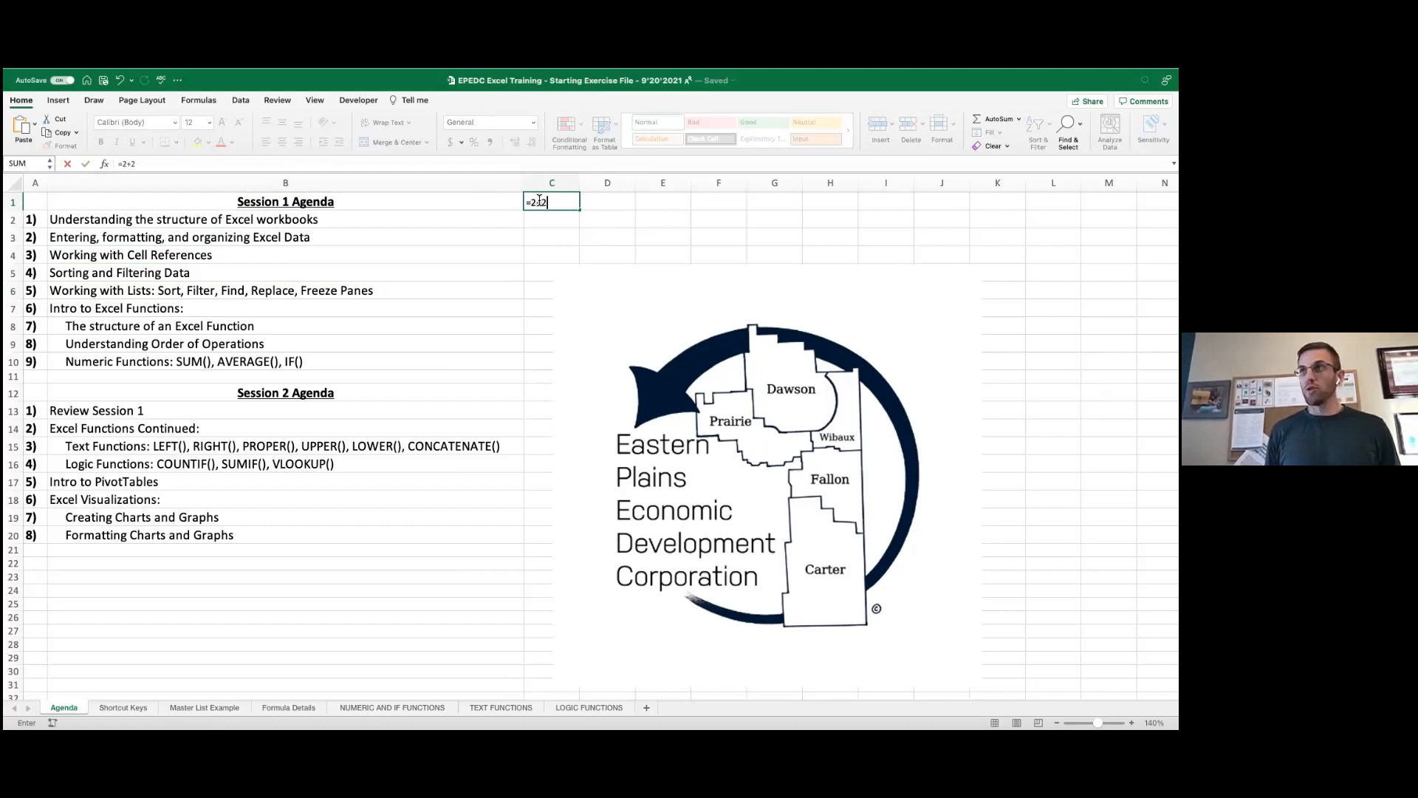
pyautogui.press('Return')
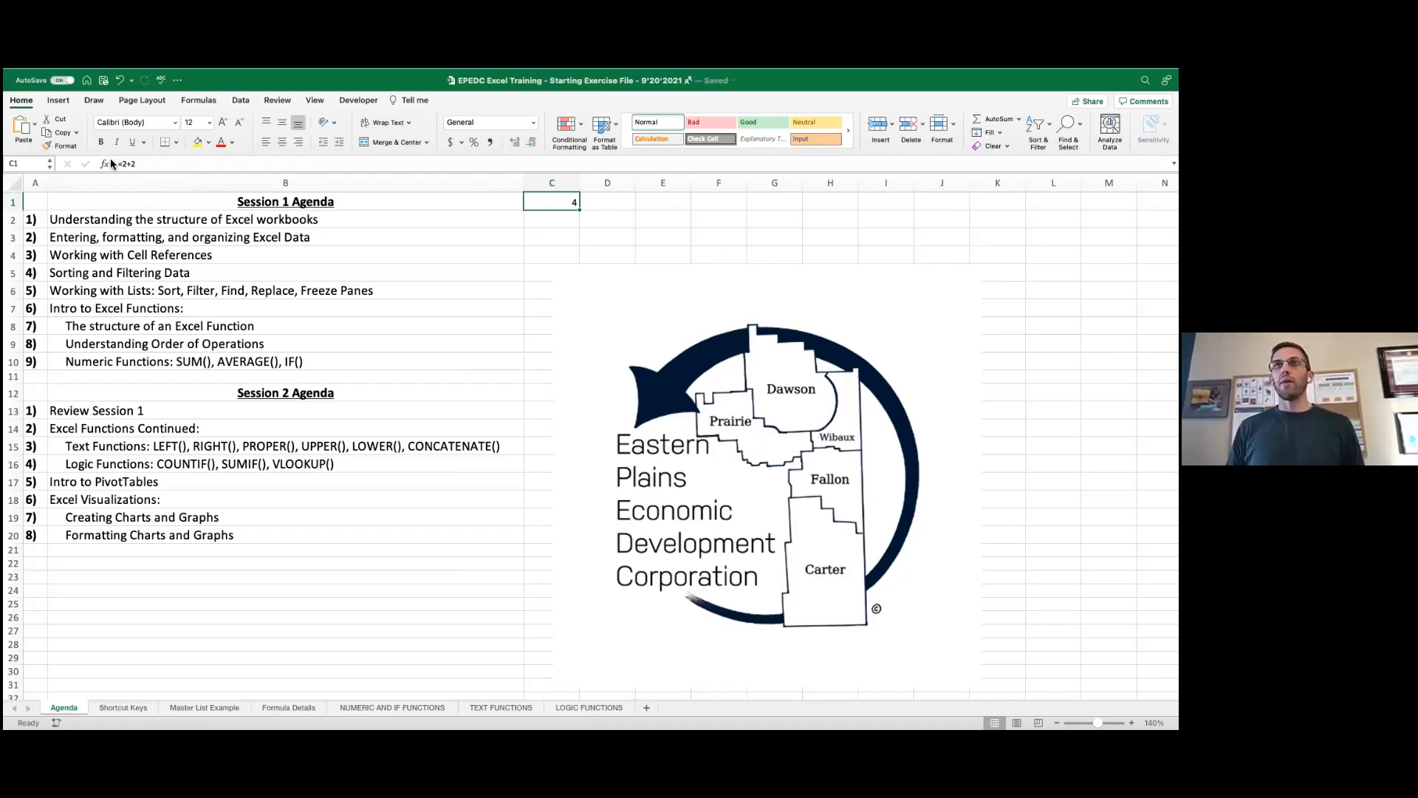
pyautogui.click(230, 235)
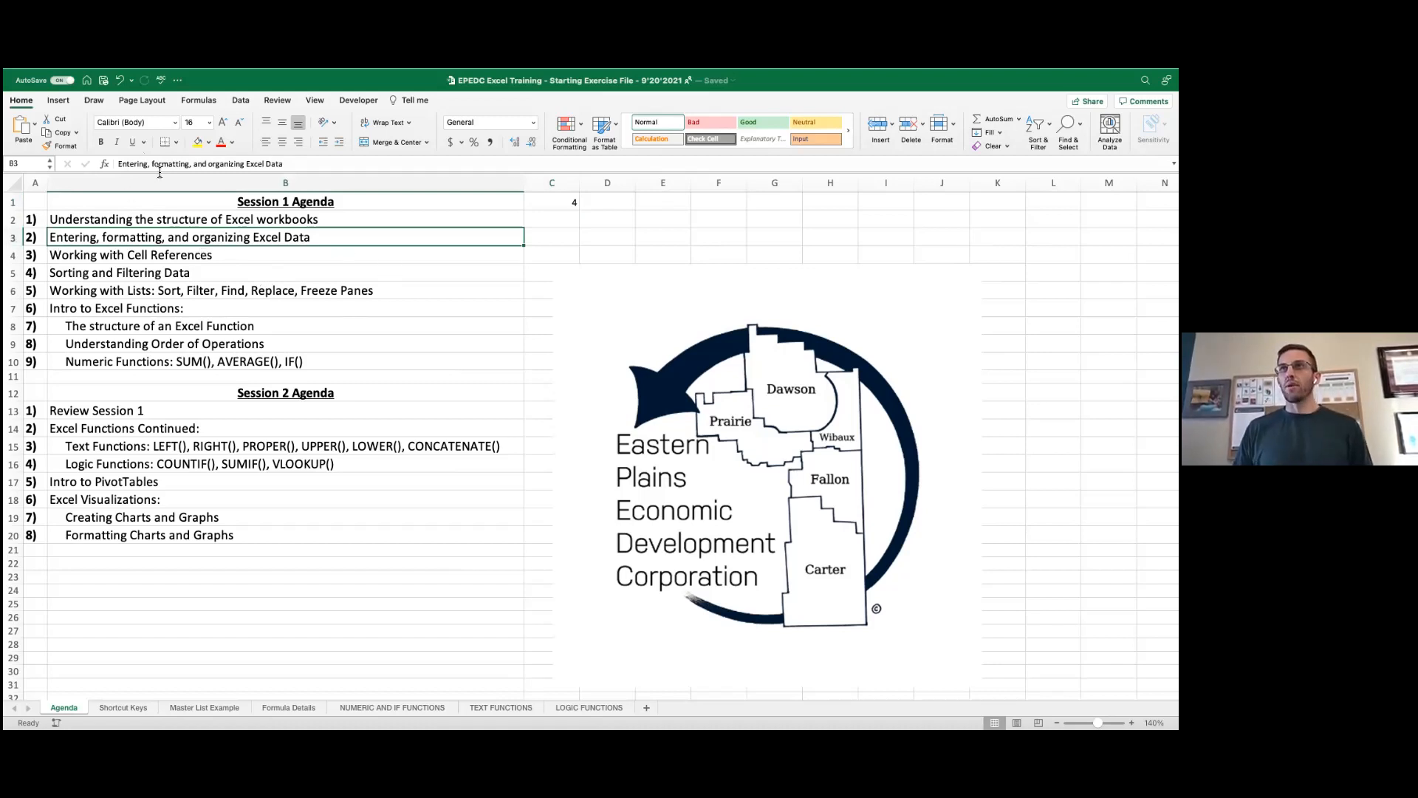
pyautogui.click(563, 203)
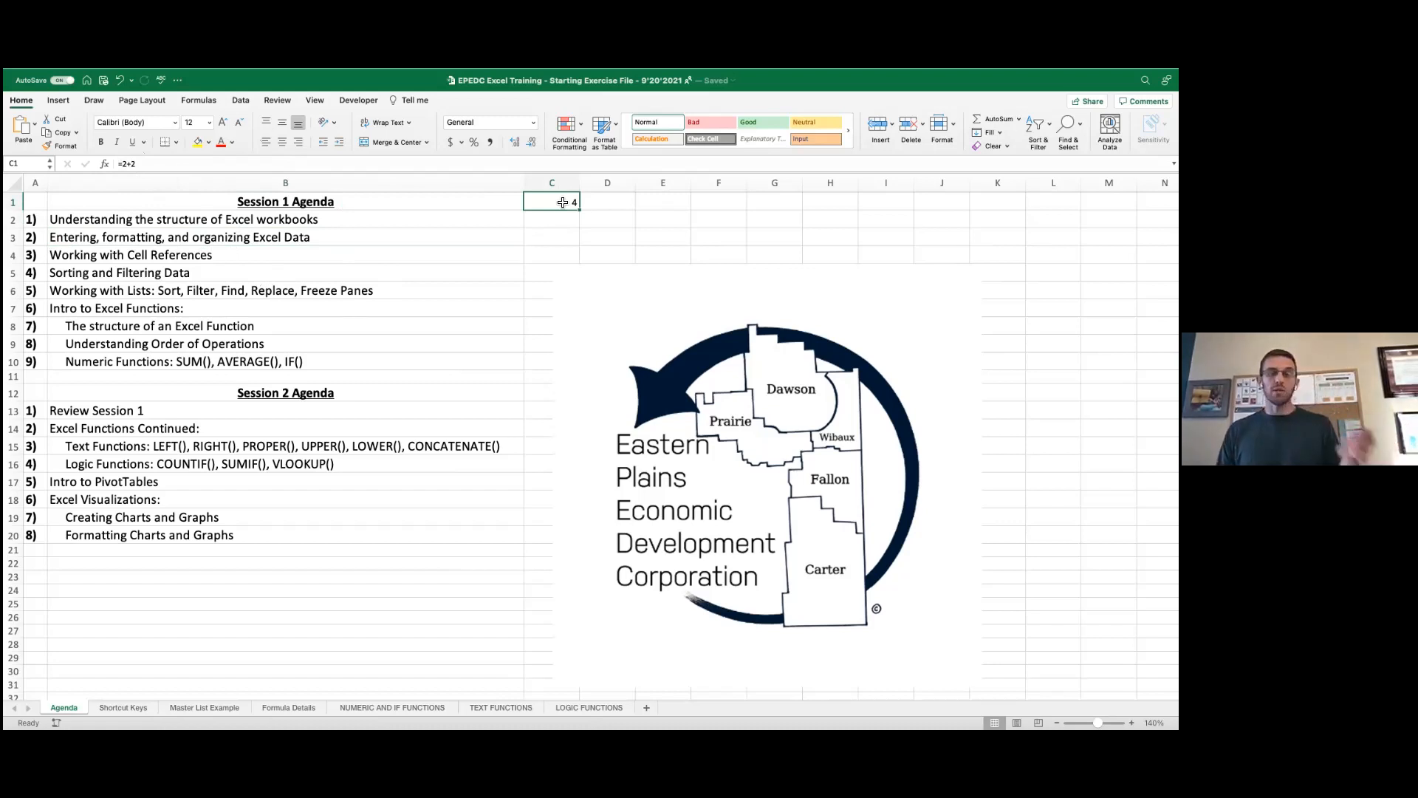
pyautogui.press('Delete')
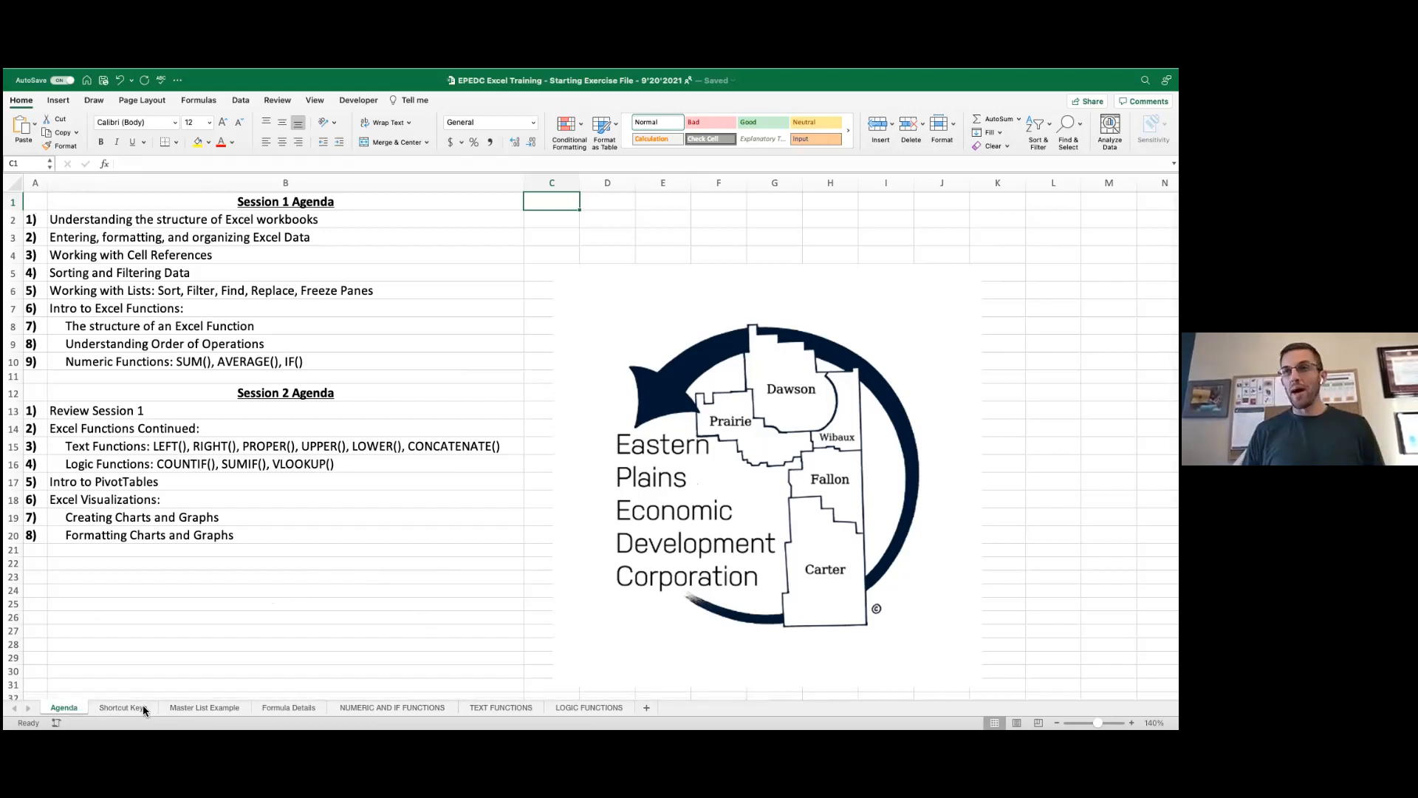
# Step: Look through the workbook's worksheets from Shortcut Keys to LOGIC FUNCTIONS, ending back on the Agenda sheet
pyautogui.click(113, 708)
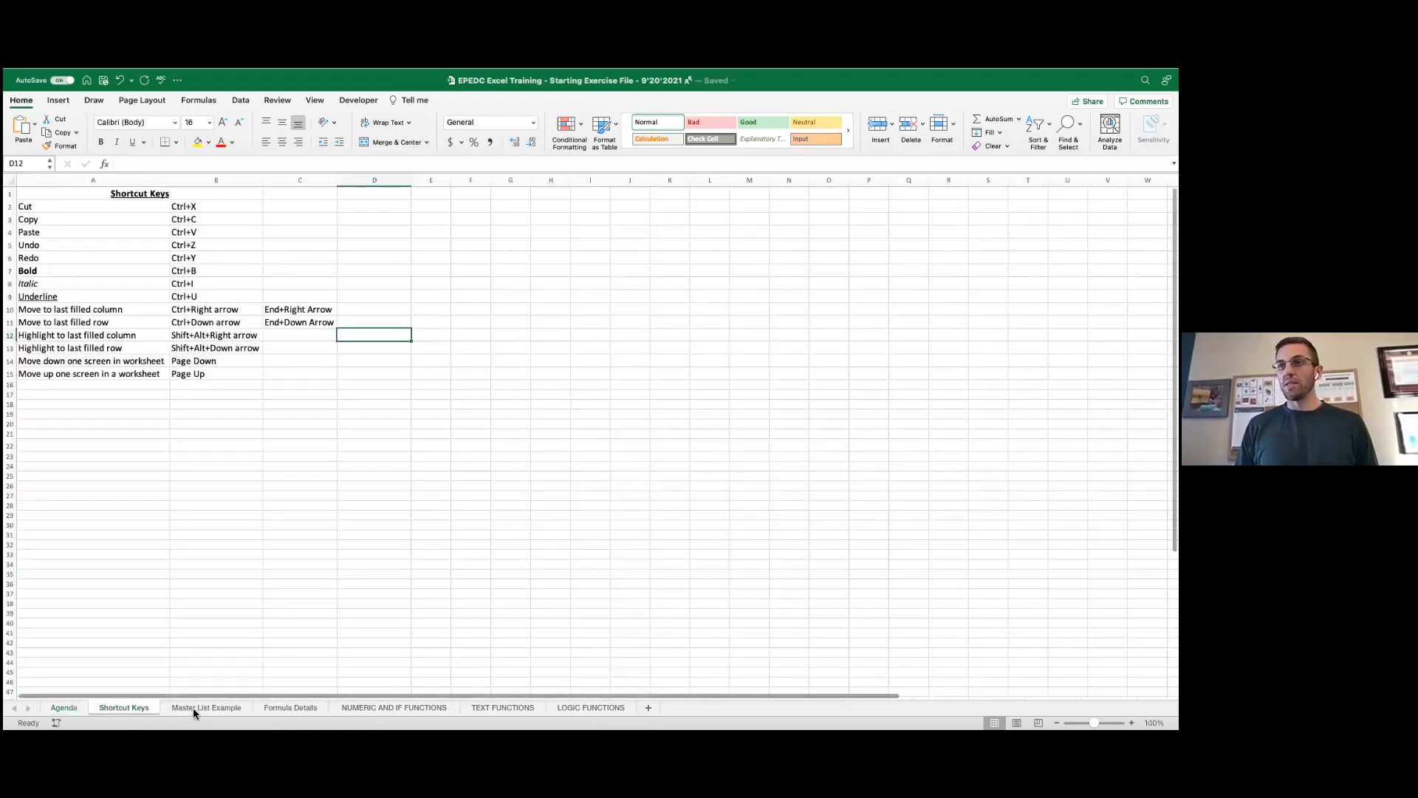
pyautogui.hotkey('ctrl', 'pagedown')
pyautogui.hotkey('ctrl', 'pagedown')
pyautogui.hotkey('ctrl', 'pagedown')
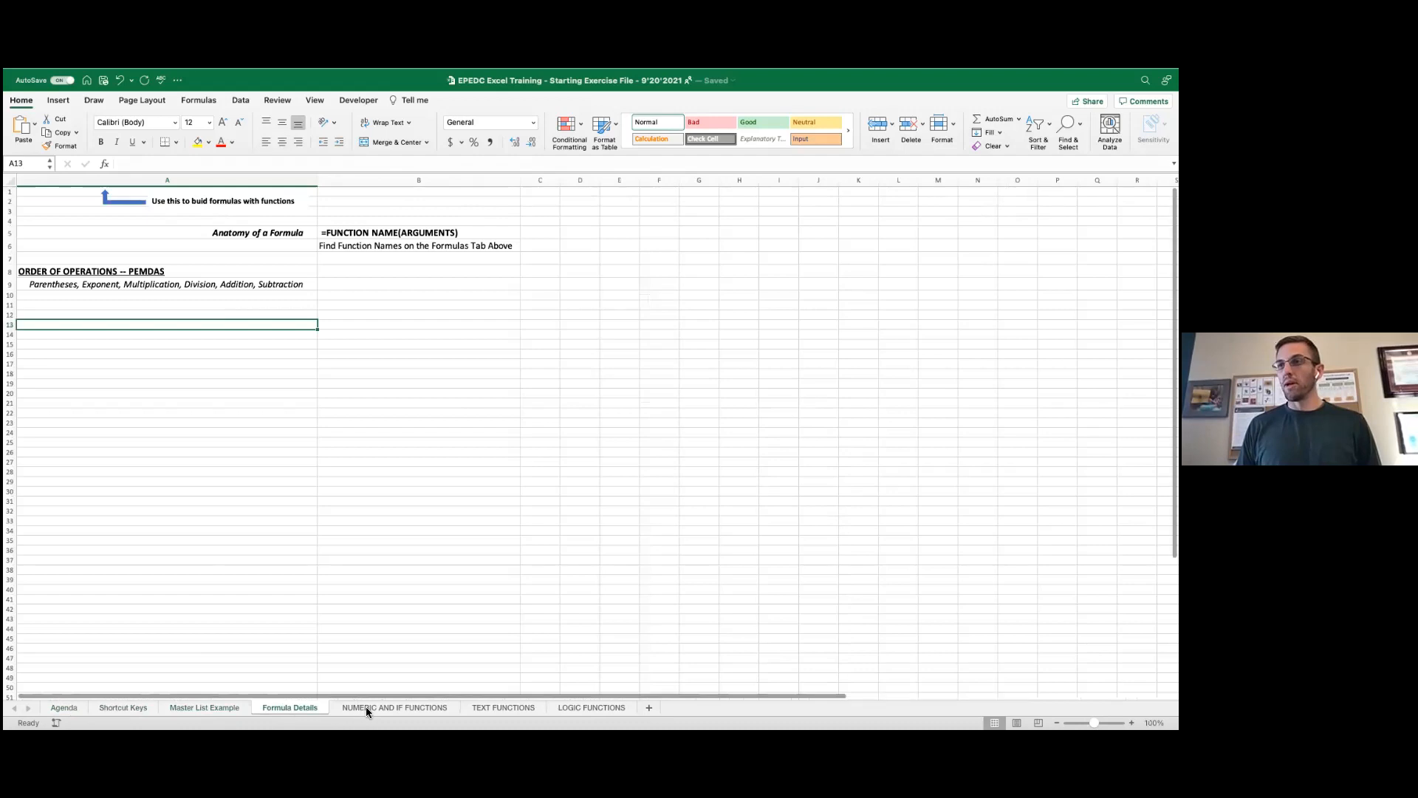
pyautogui.click(489, 707)
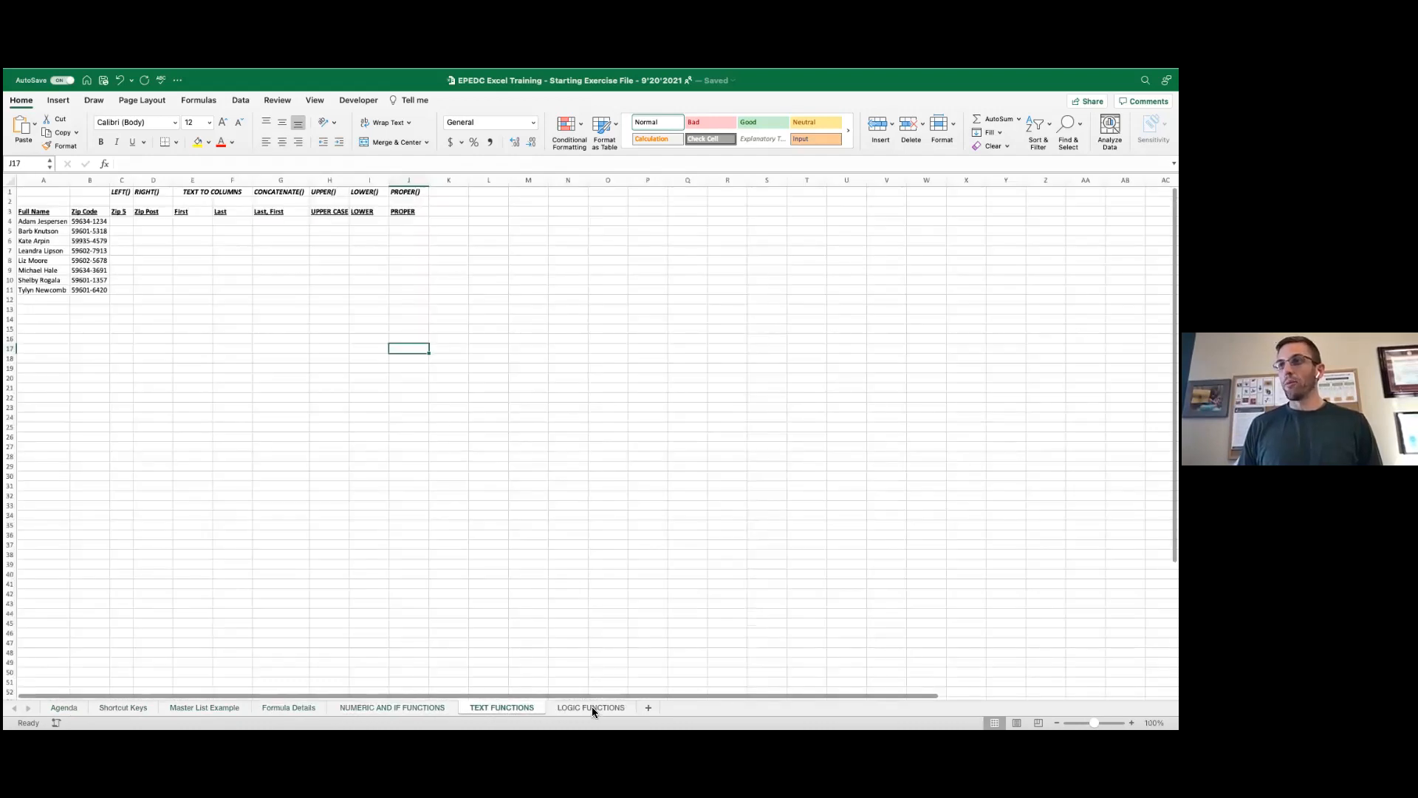
pyautogui.click(591, 706)
pyautogui.click(410, 708)
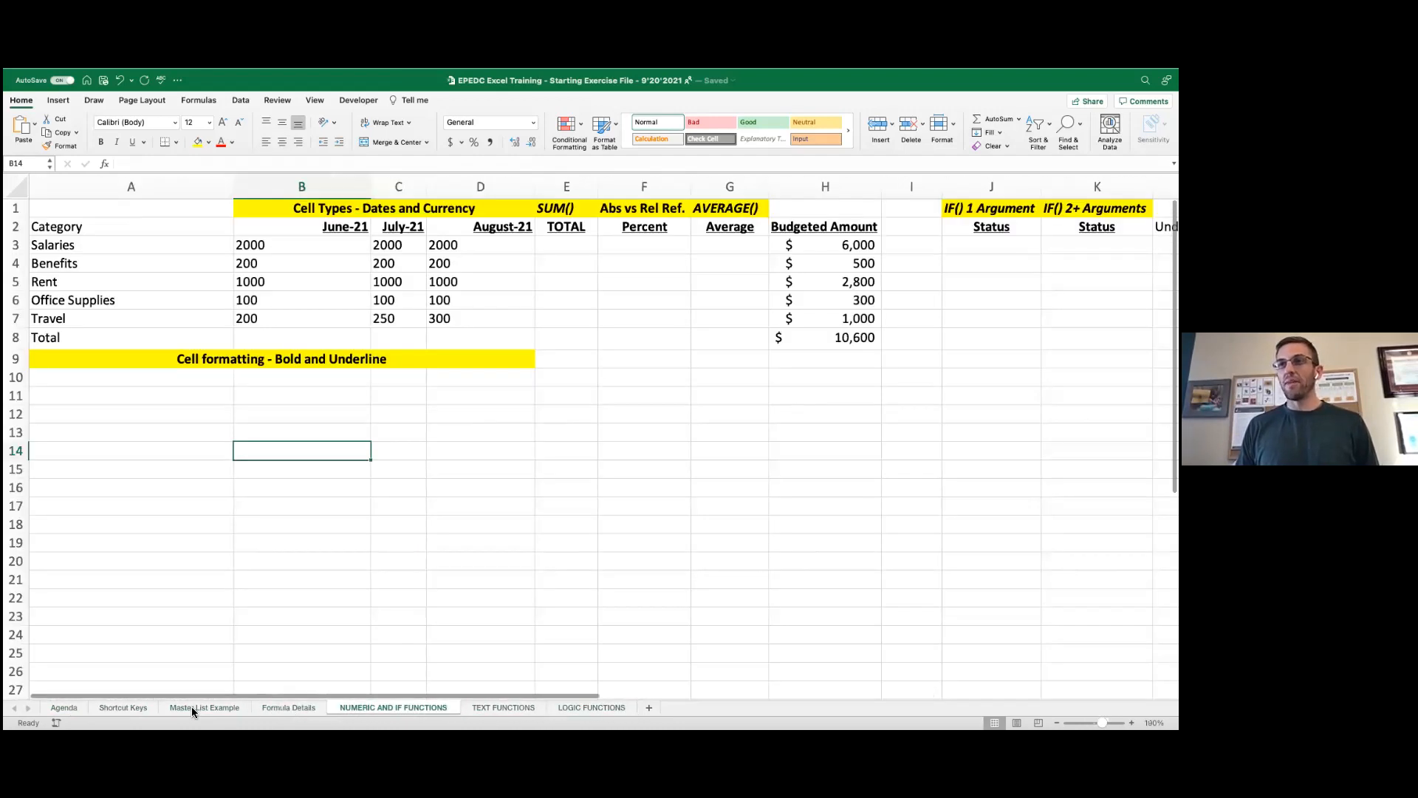
pyautogui.hotkey('ctrl', 'pageup')
pyautogui.hotkey('ctrl', 'pageup')
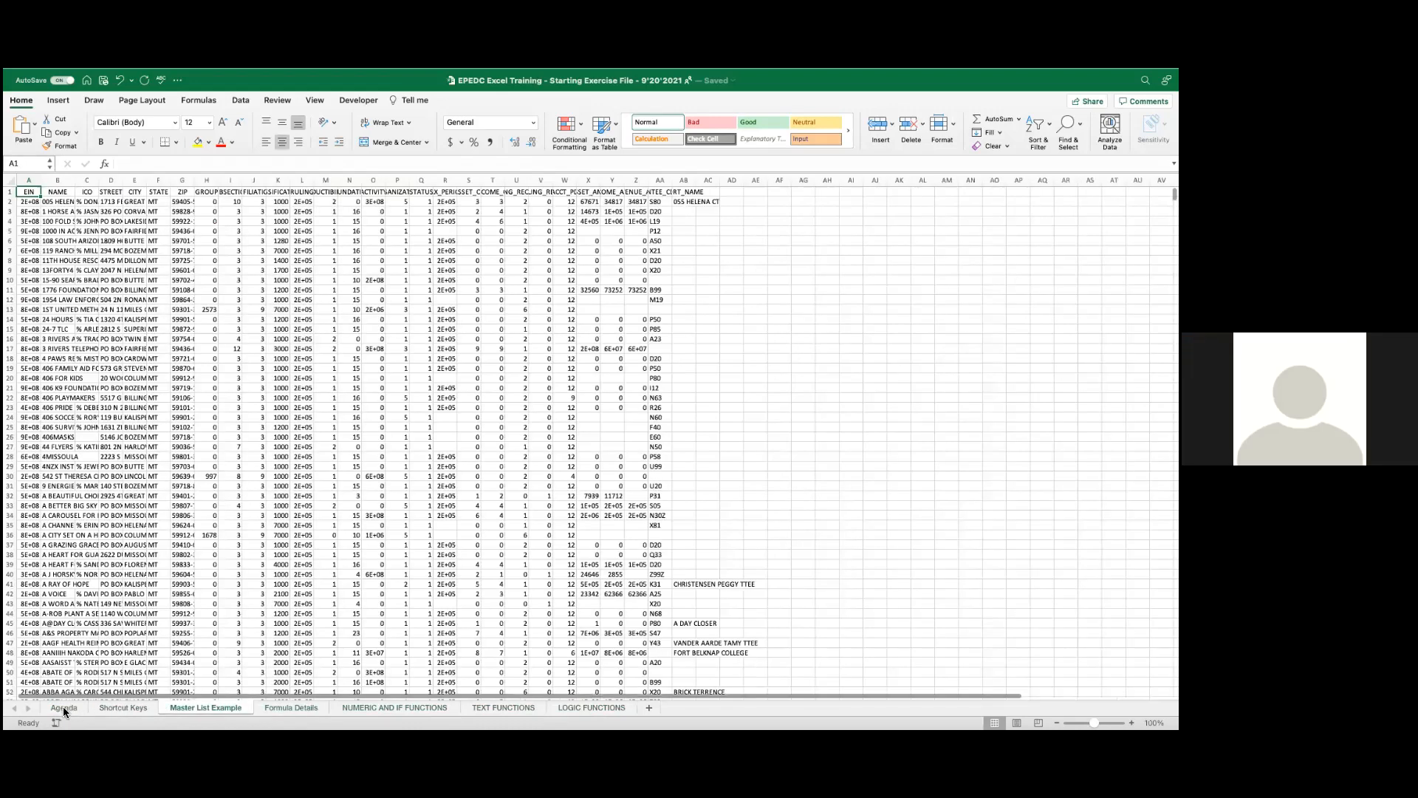
pyautogui.hotkey('ctrl', 'pageup')
pyautogui.click(63, 708)
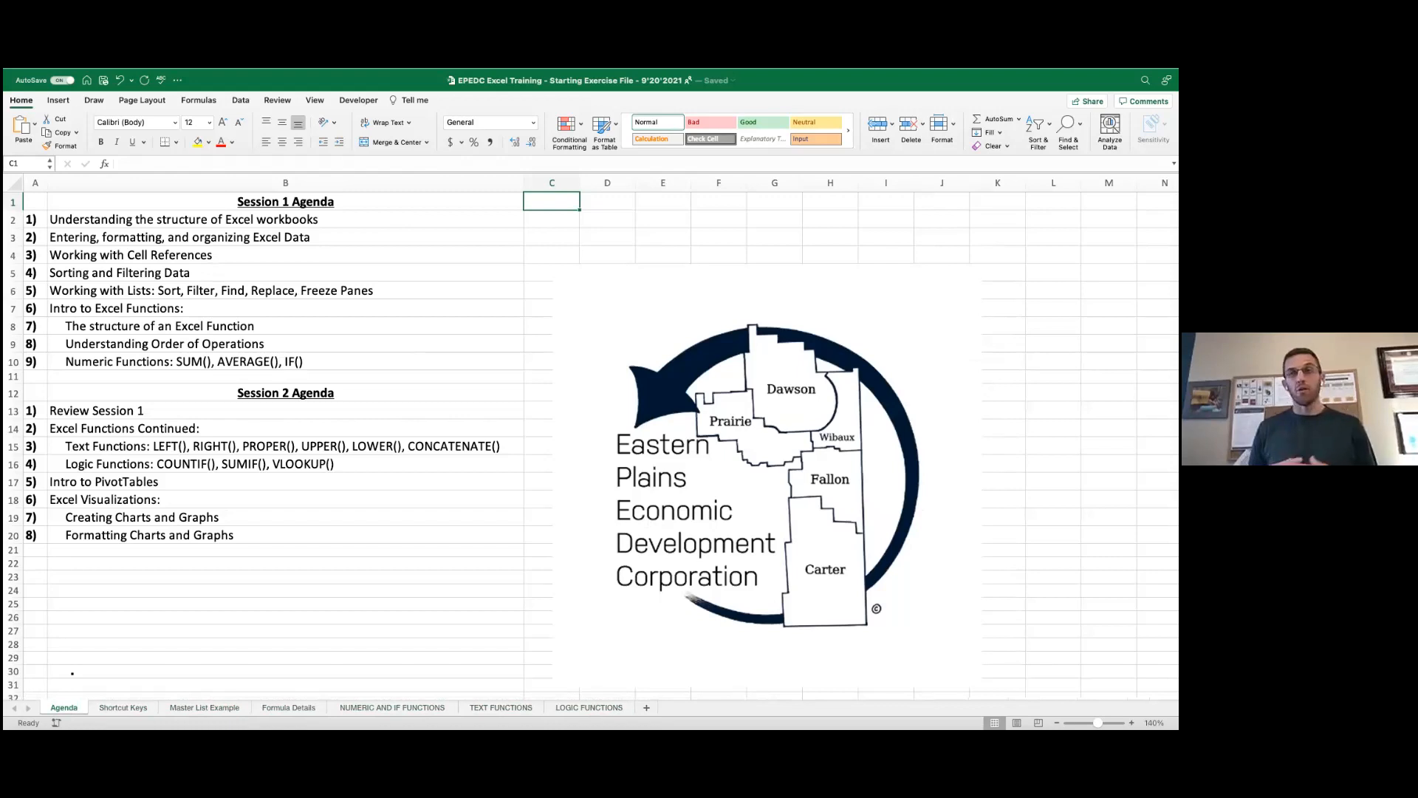
# Step: Insert two blank worksheets directly after the Agenda sheet and delete both of them again
pyautogui.click(649, 706)
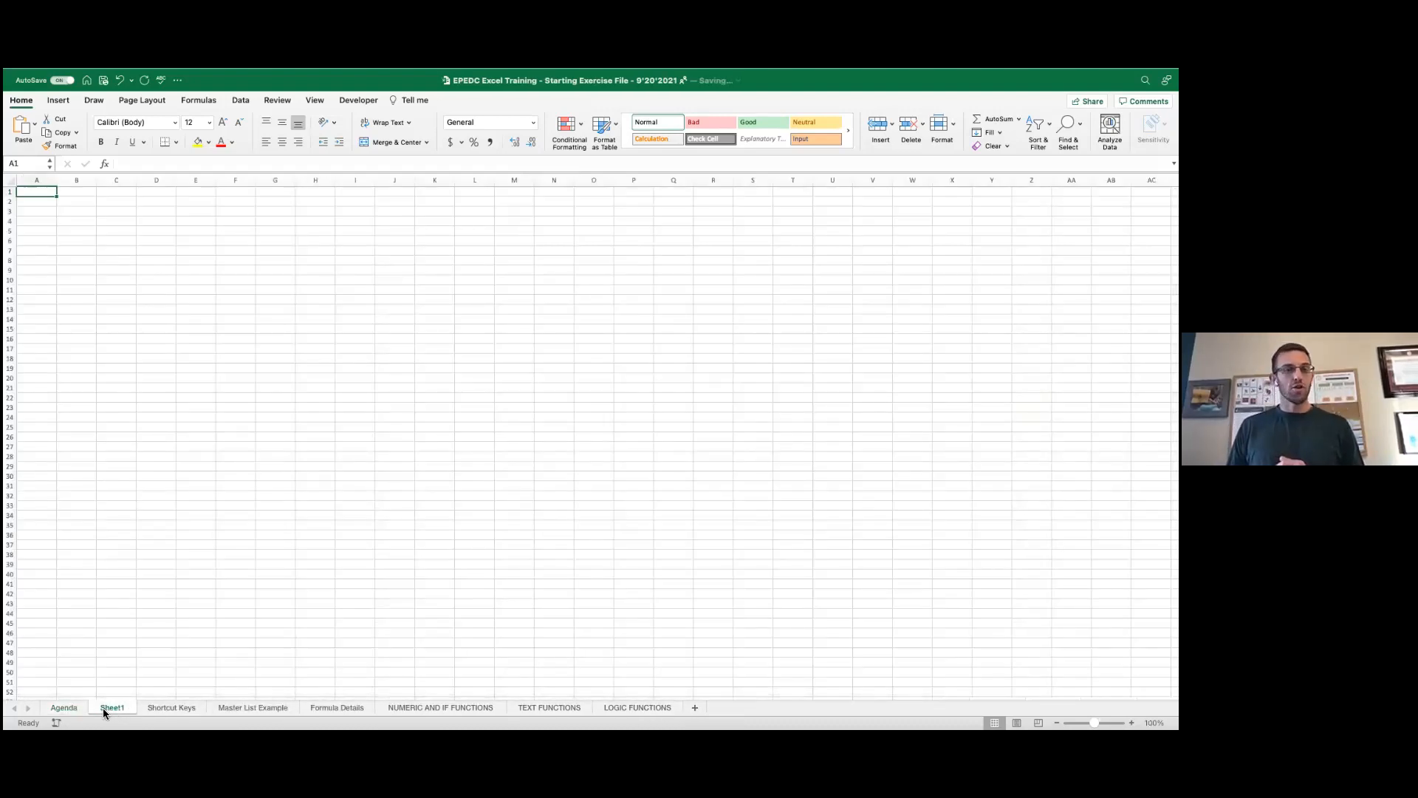
pyautogui.click(697, 708)
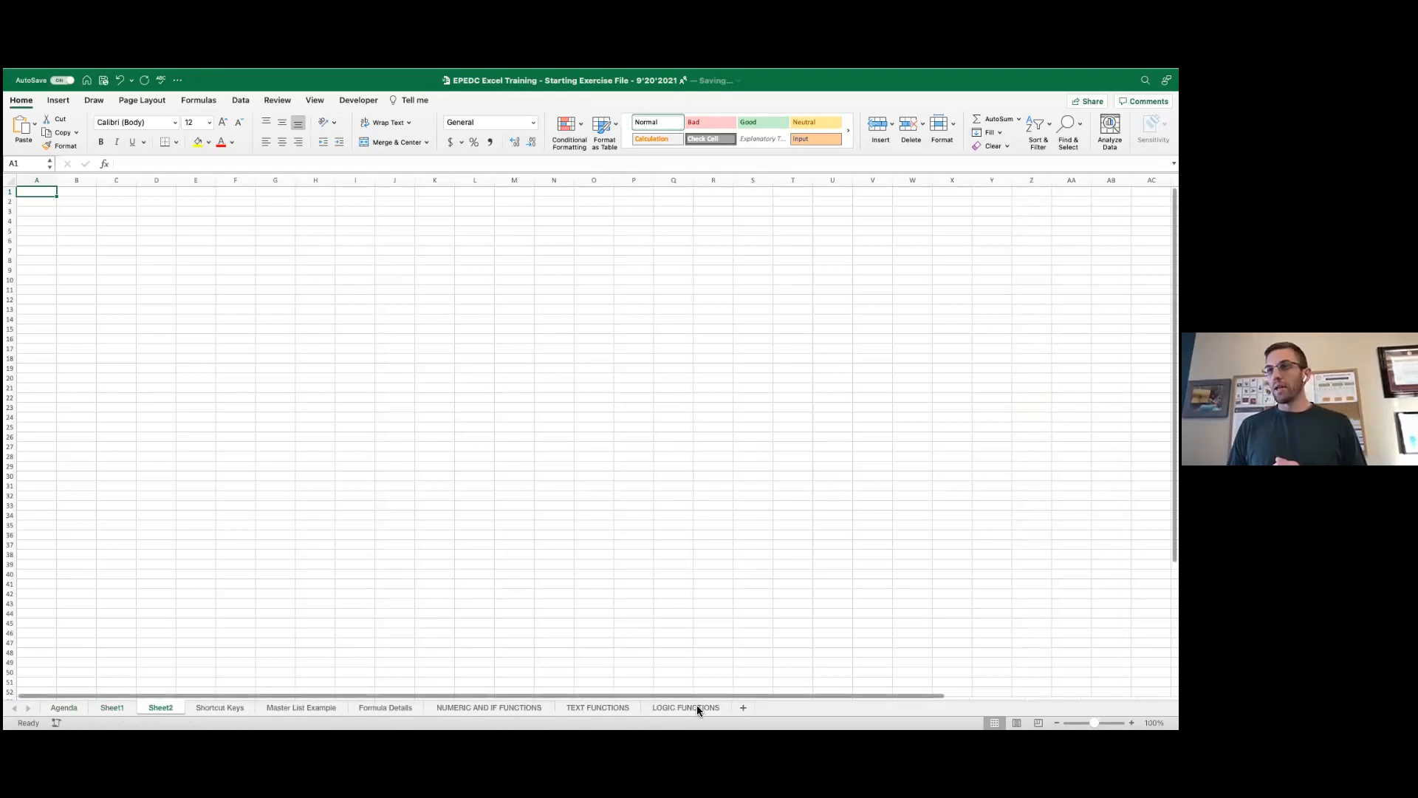
pyautogui.rightClick(157, 706)
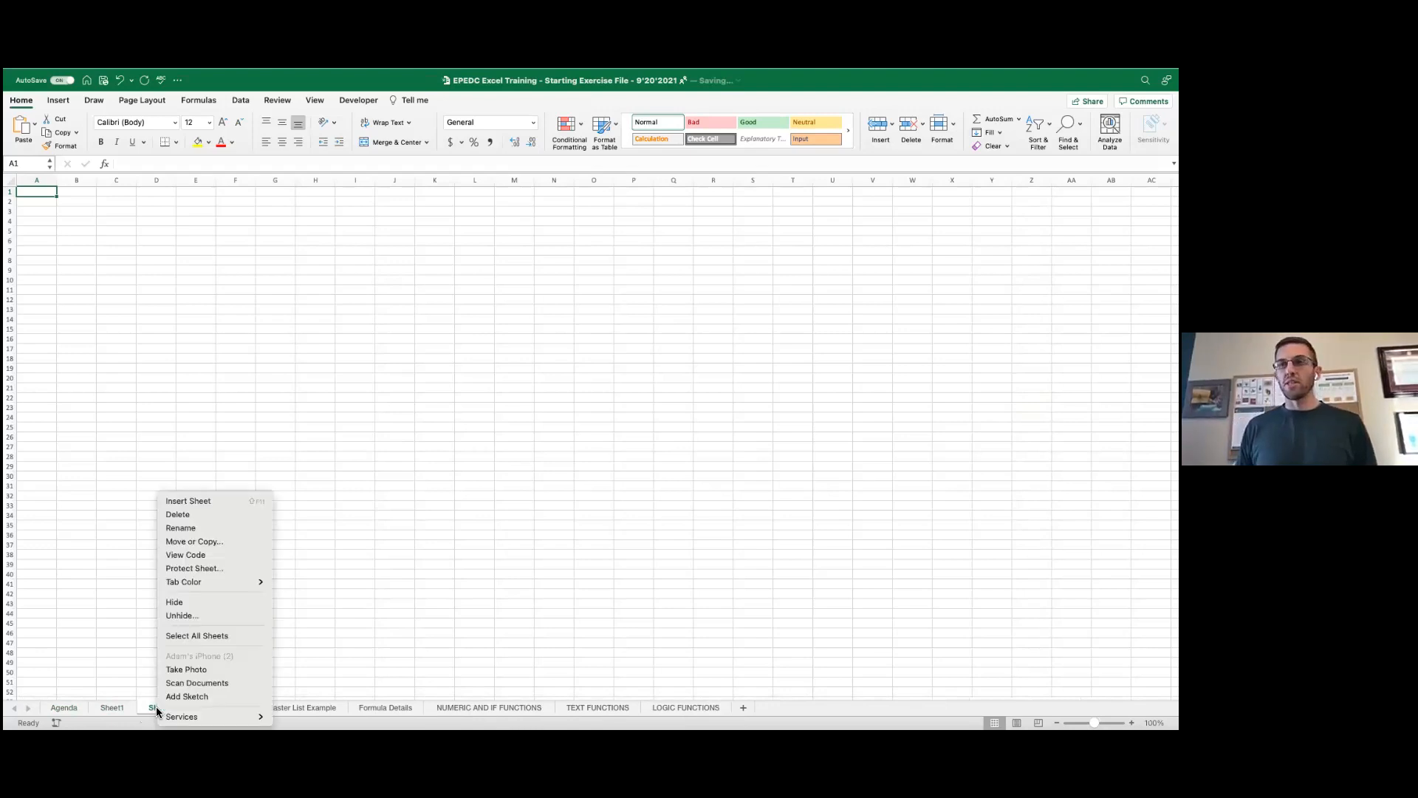
pyautogui.click(185, 516)
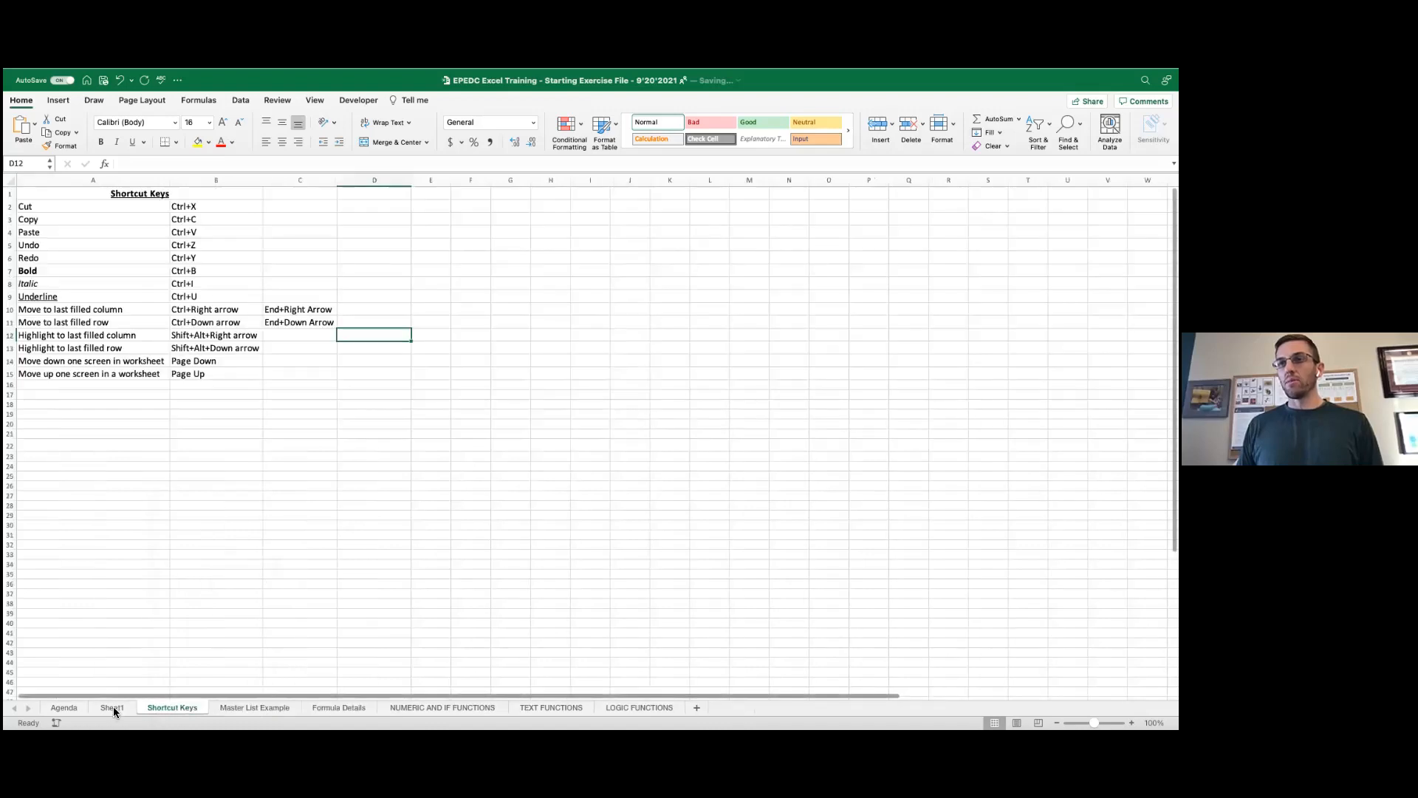
pyautogui.click(111, 708)
pyautogui.rightClick(109, 708)
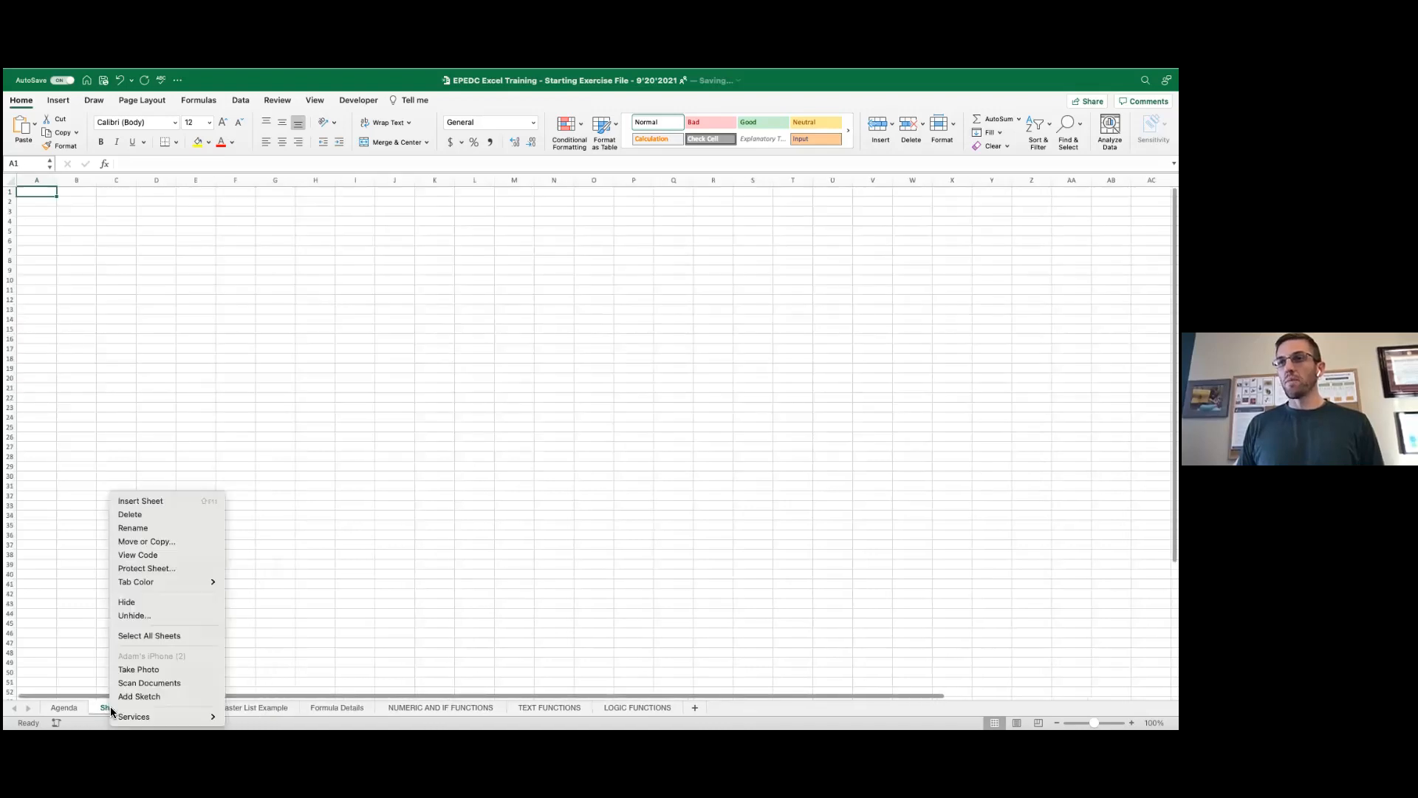
pyautogui.click(130, 515)
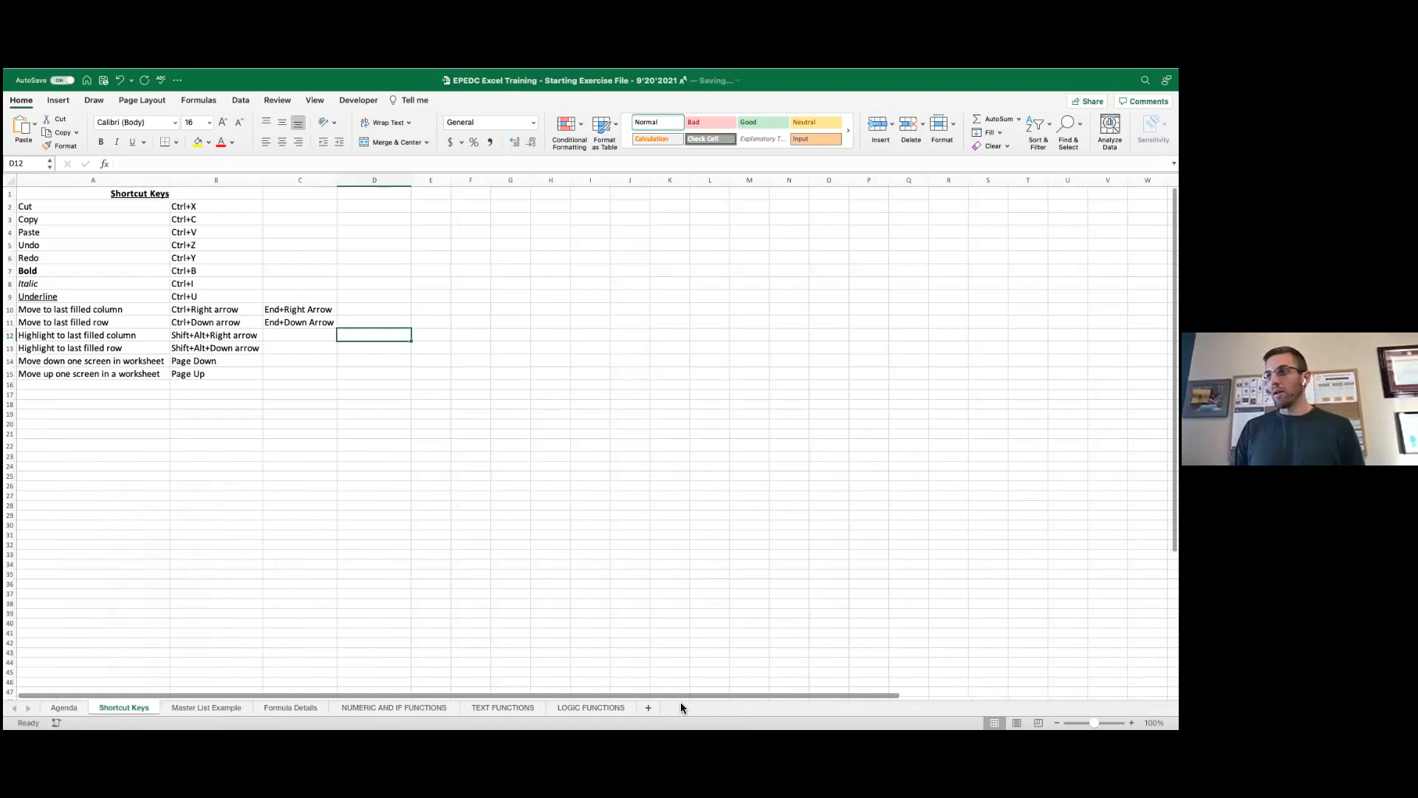
# Step: Rename the Agenda worksheet as AGENDA in capital letters
pyautogui.click(65, 708)
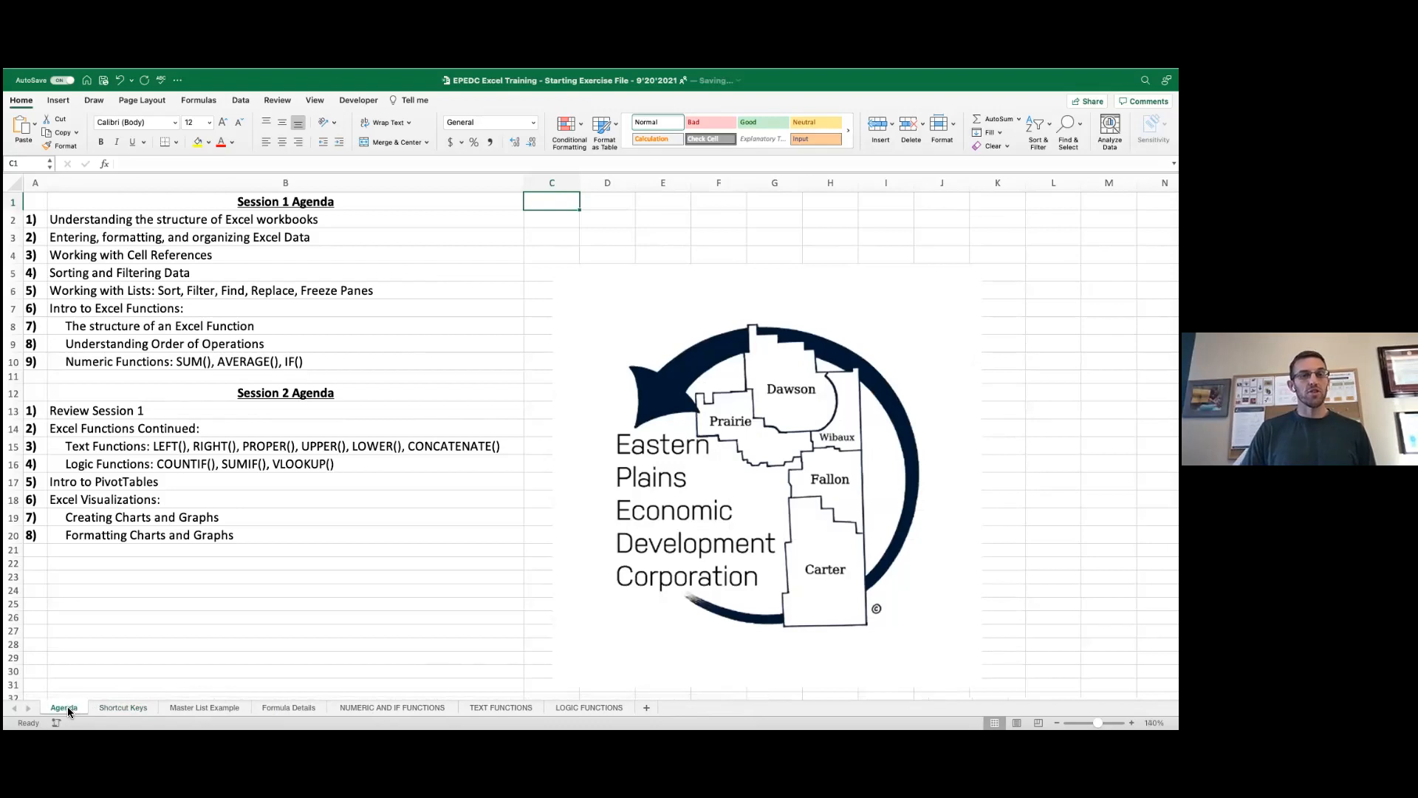
pyautogui.doubleClick(69, 707)
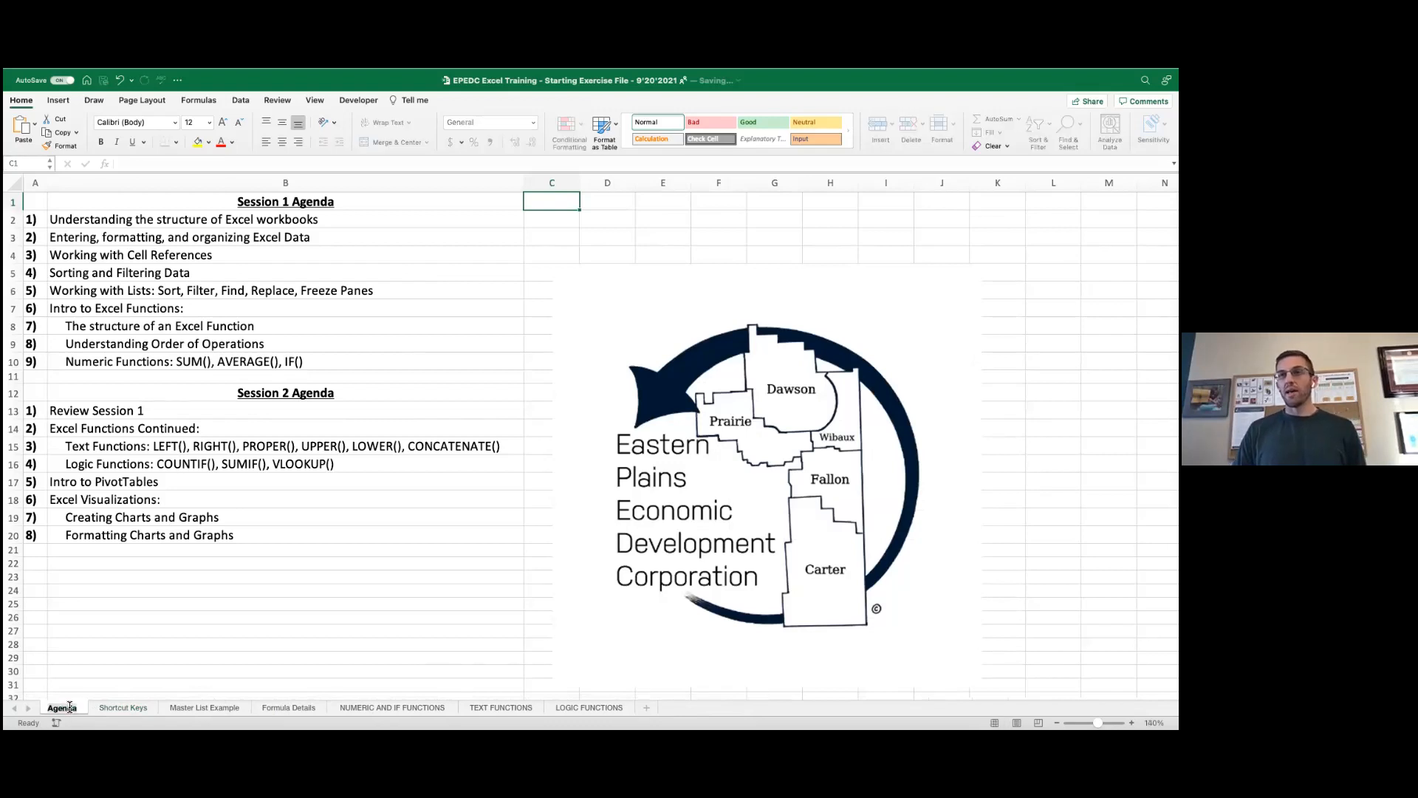
pyautogui.write('AGENDA')
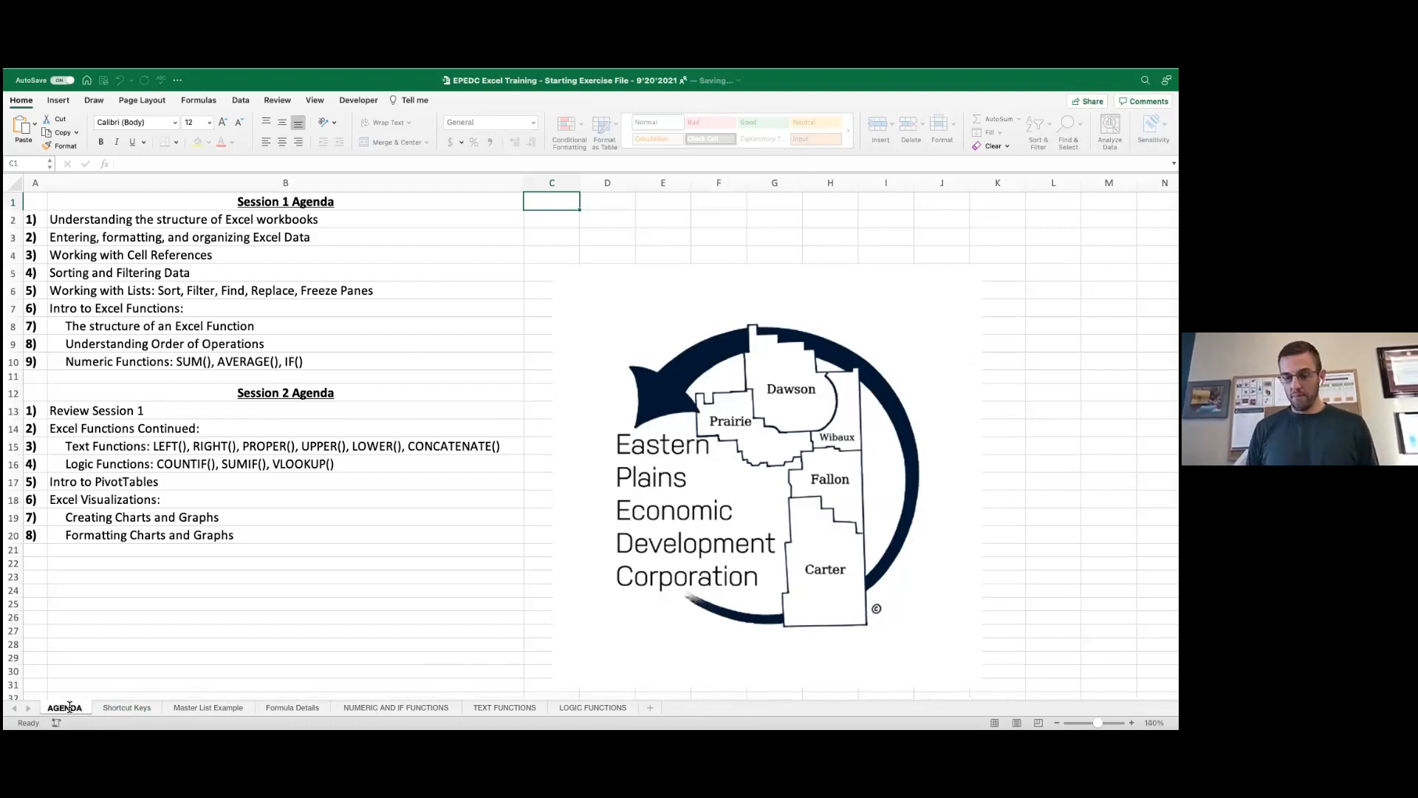
pyautogui.press('Return')
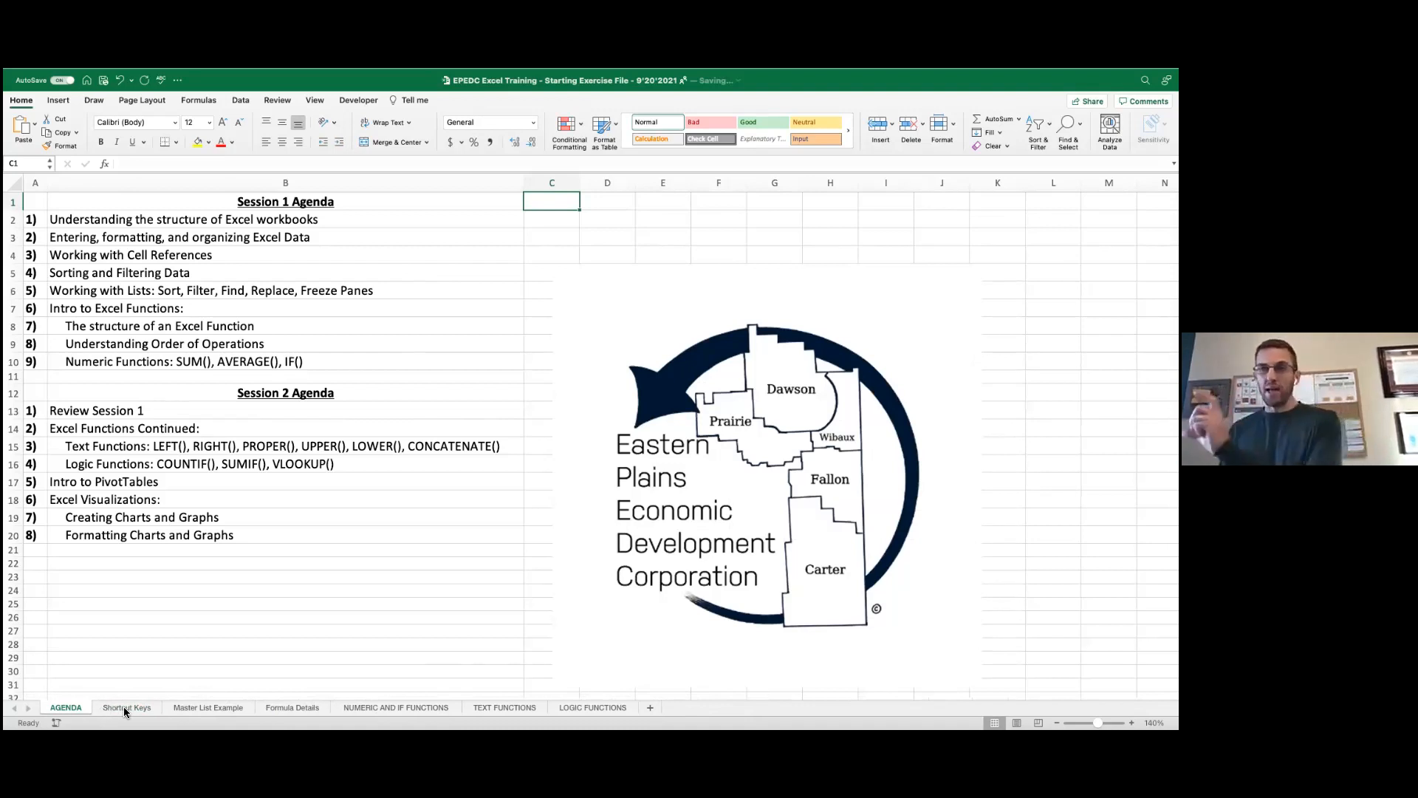
# Step: Colour the AGENDA sheet's tab red and check it from the Shortcut Keys and Master List Example sheets
pyautogui.rightClick(78, 708)
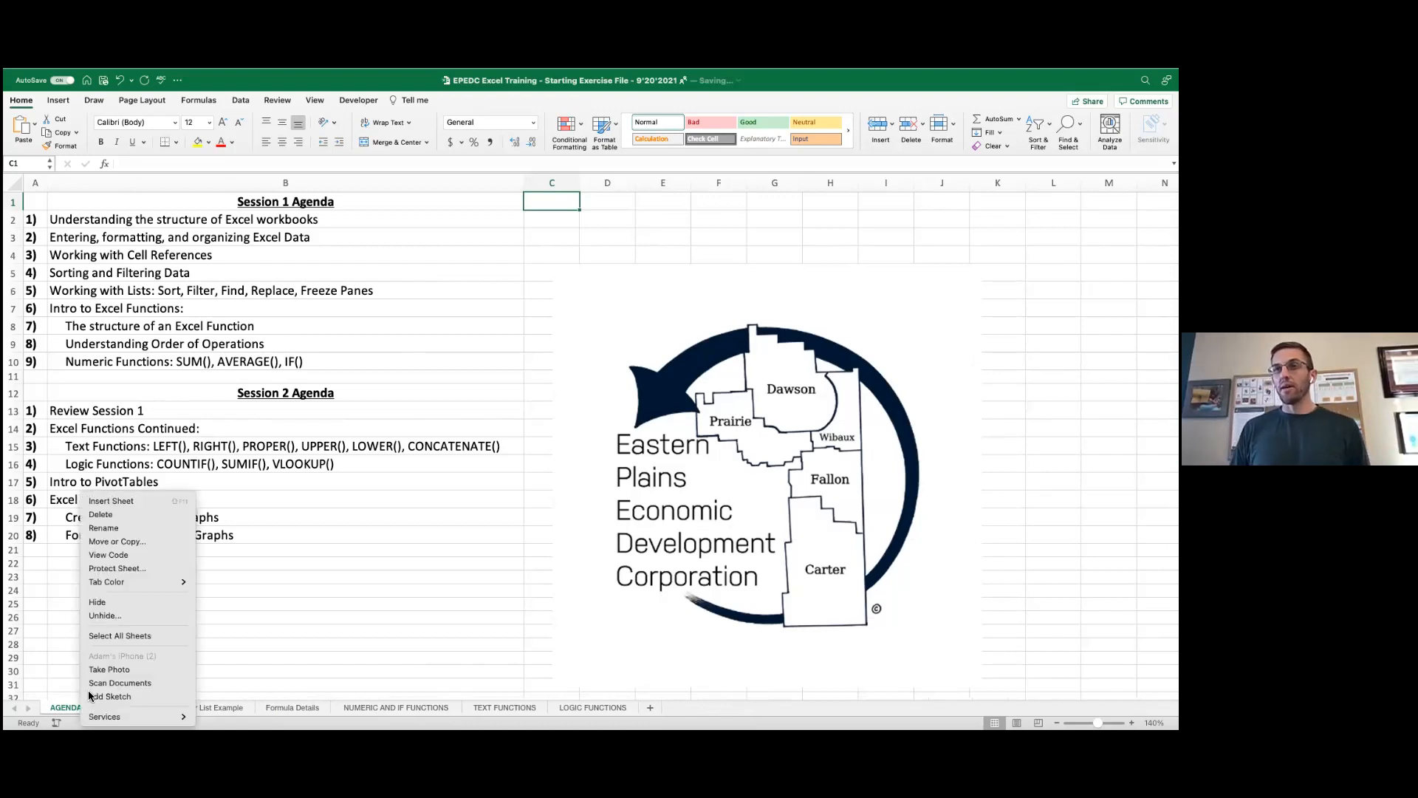
pyautogui.moveTo(122, 584)
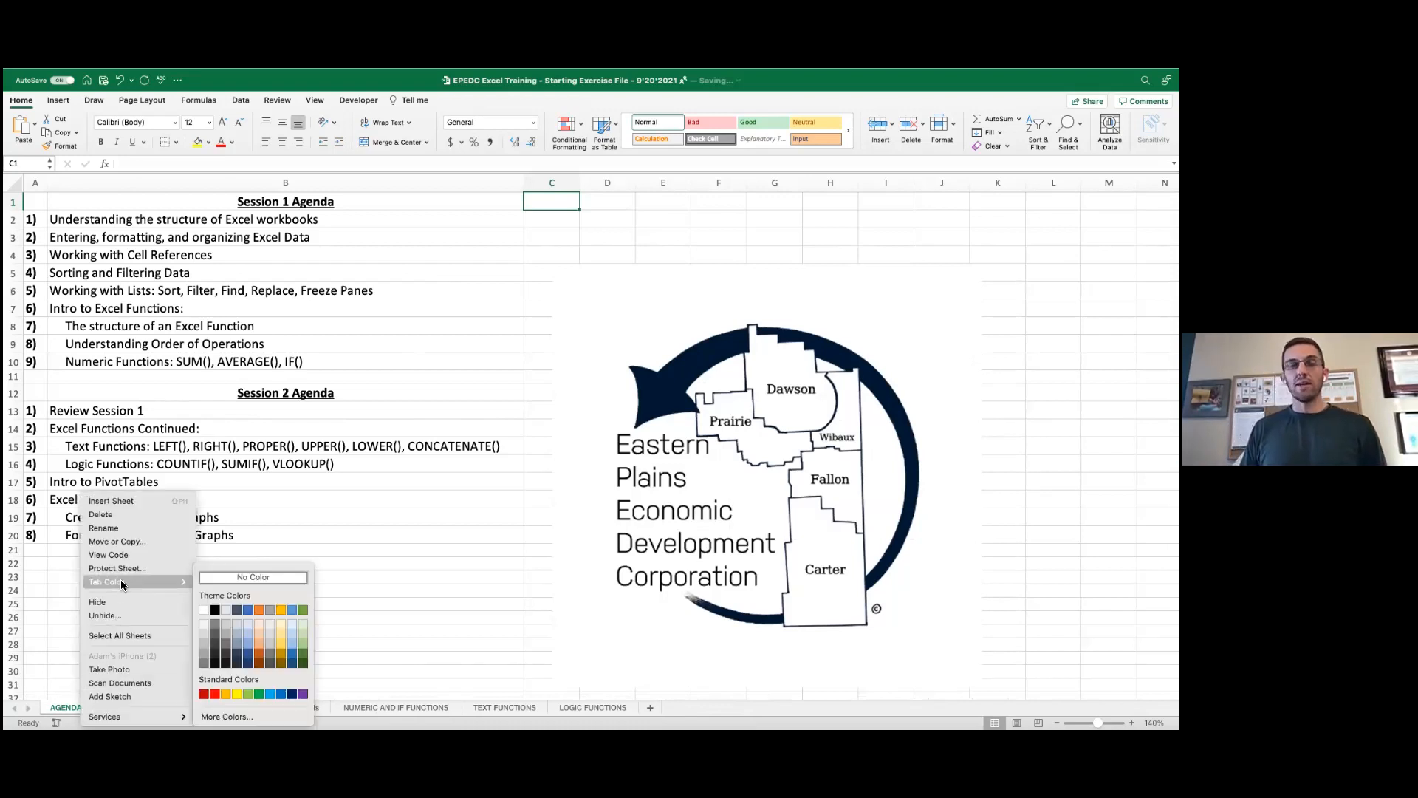
pyautogui.click(215, 693)
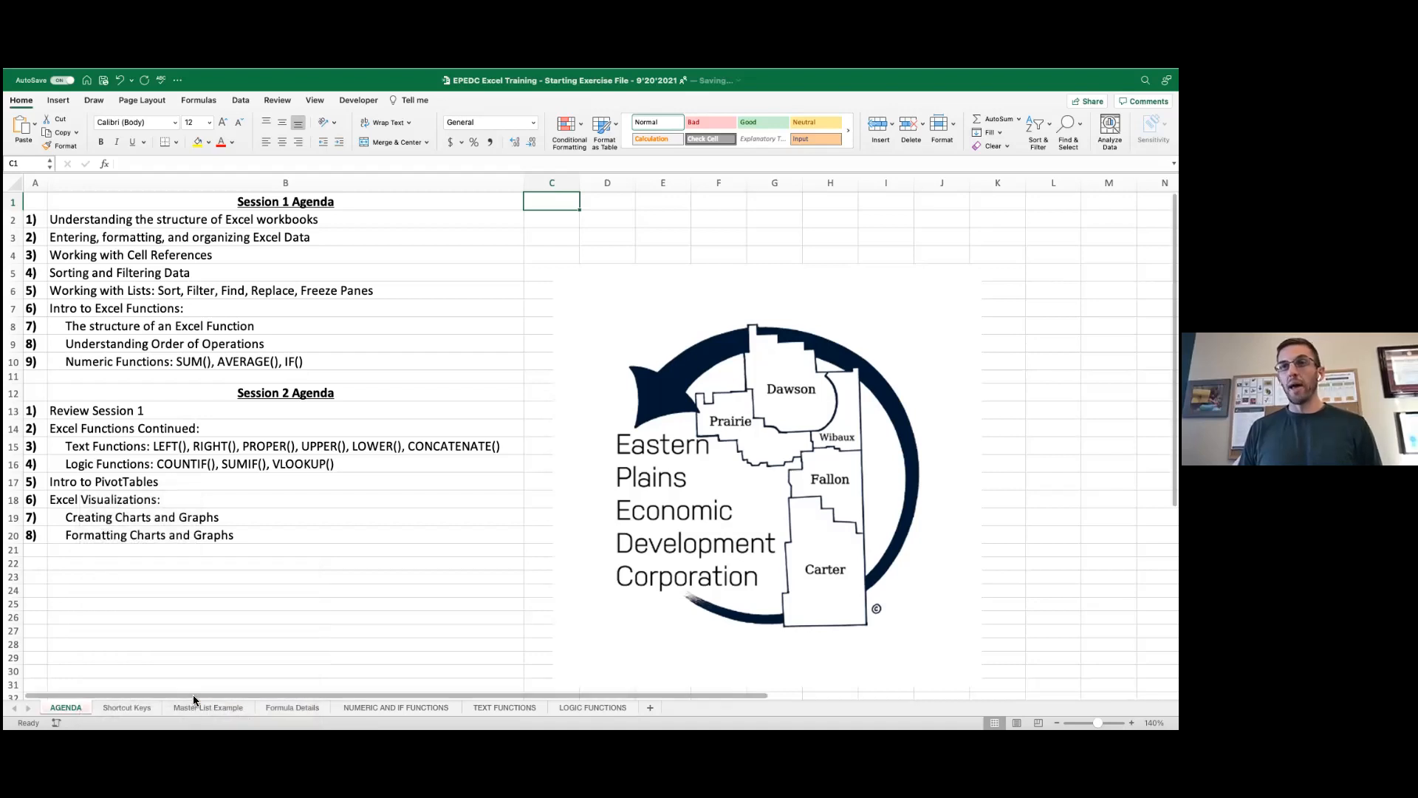
pyautogui.click(127, 706)
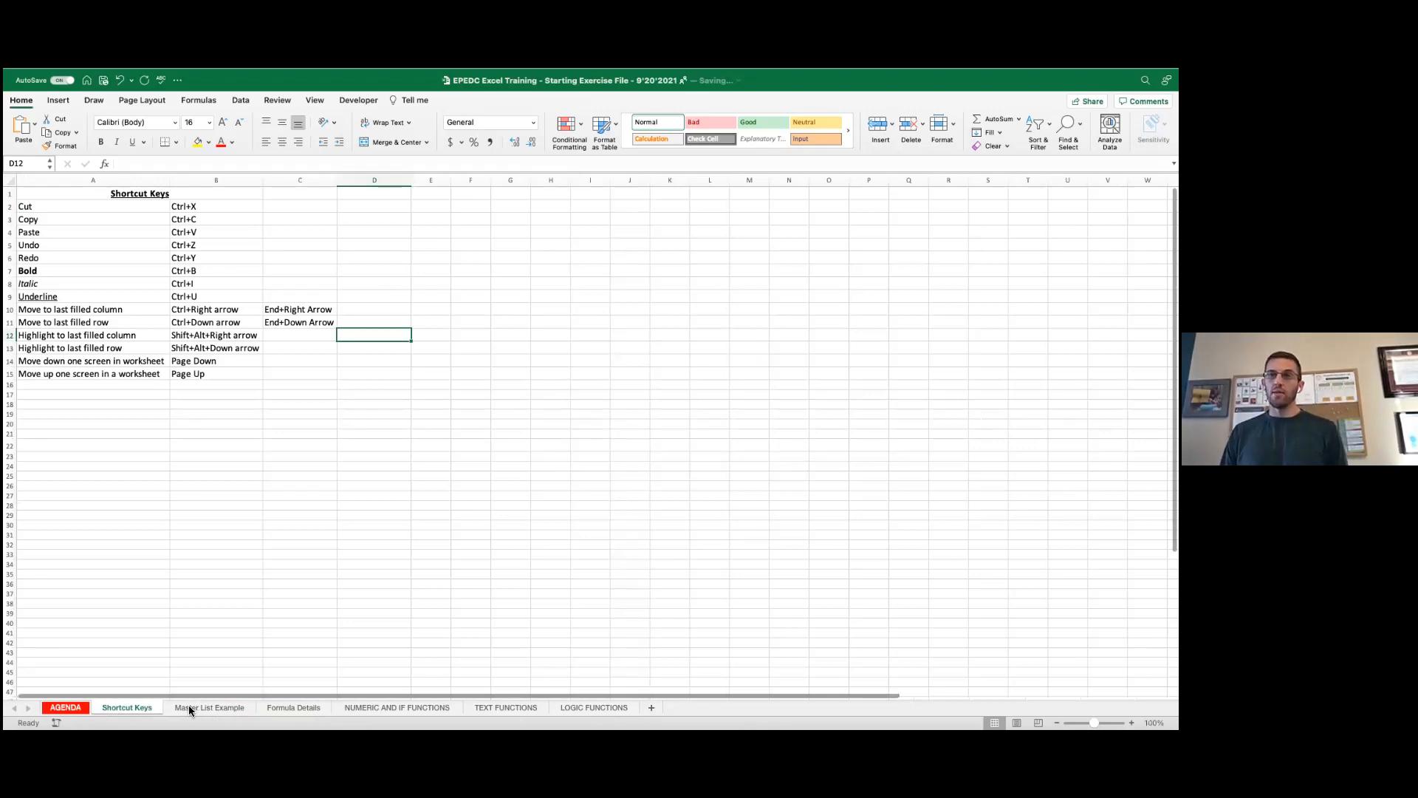
pyautogui.click(190, 707)
pyautogui.click(122, 708)
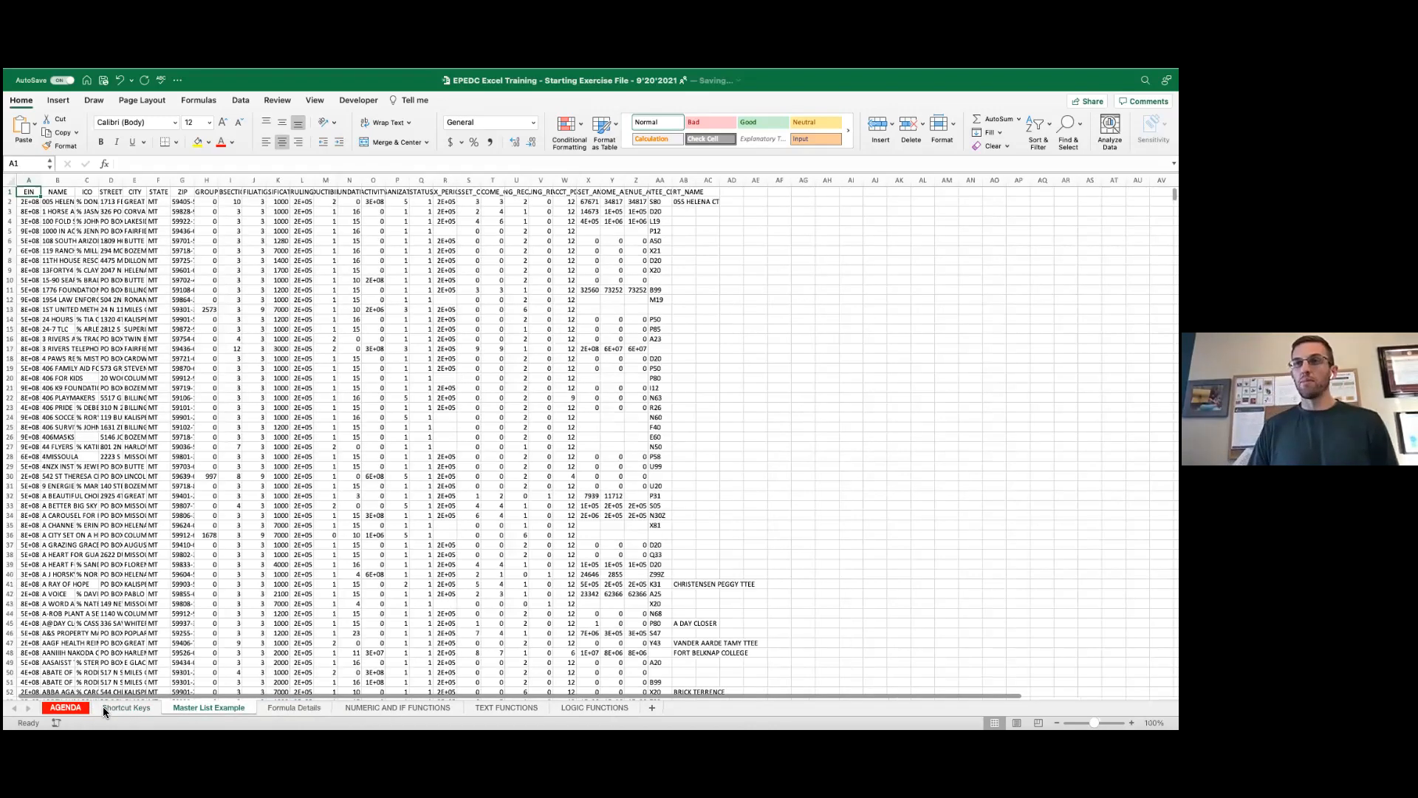
pyautogui.click(68, 708)
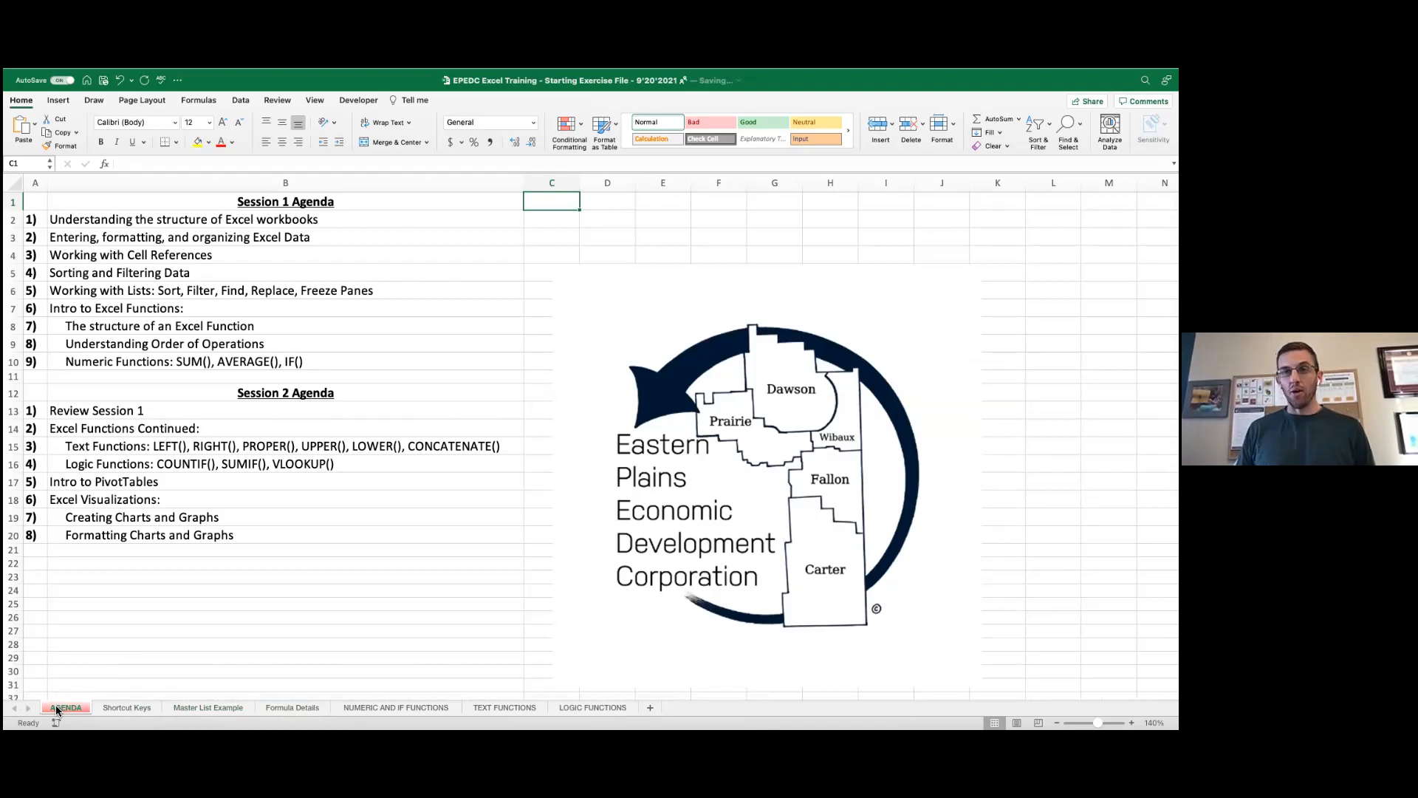
# Step: Move the AGENDA sheet to the end of the workbook behind LOGIC FUNCTIONS and return it to first place
pyautogui.moveTo(610, 713)
pyautogui.mouseDown()
pyautogui.moveTo(640, 710)
pyautogui.moveTo(626, 705)
pyautogui.mouseUp()
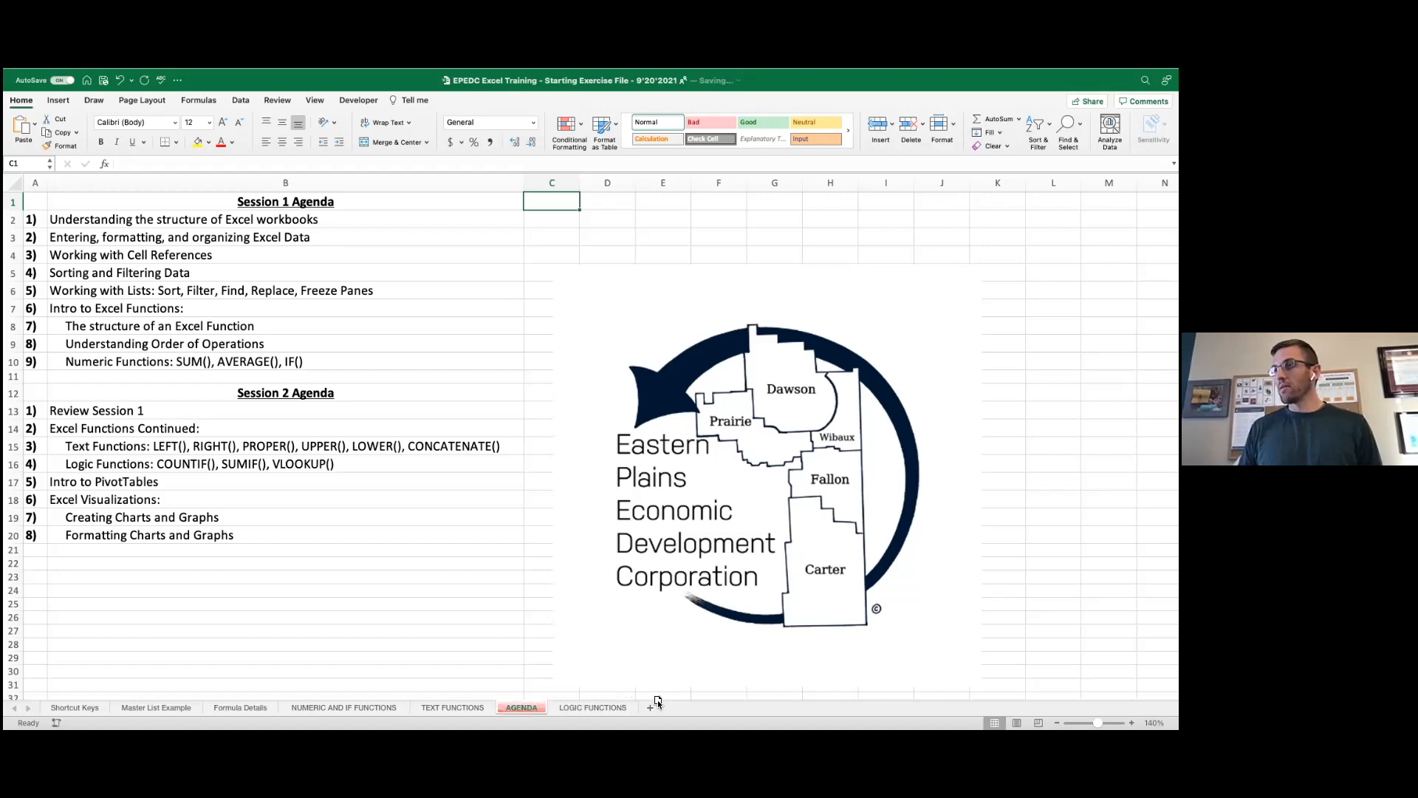
pyautogui.moveTo(596, 706); pyautogui.dragTo(517, 706)
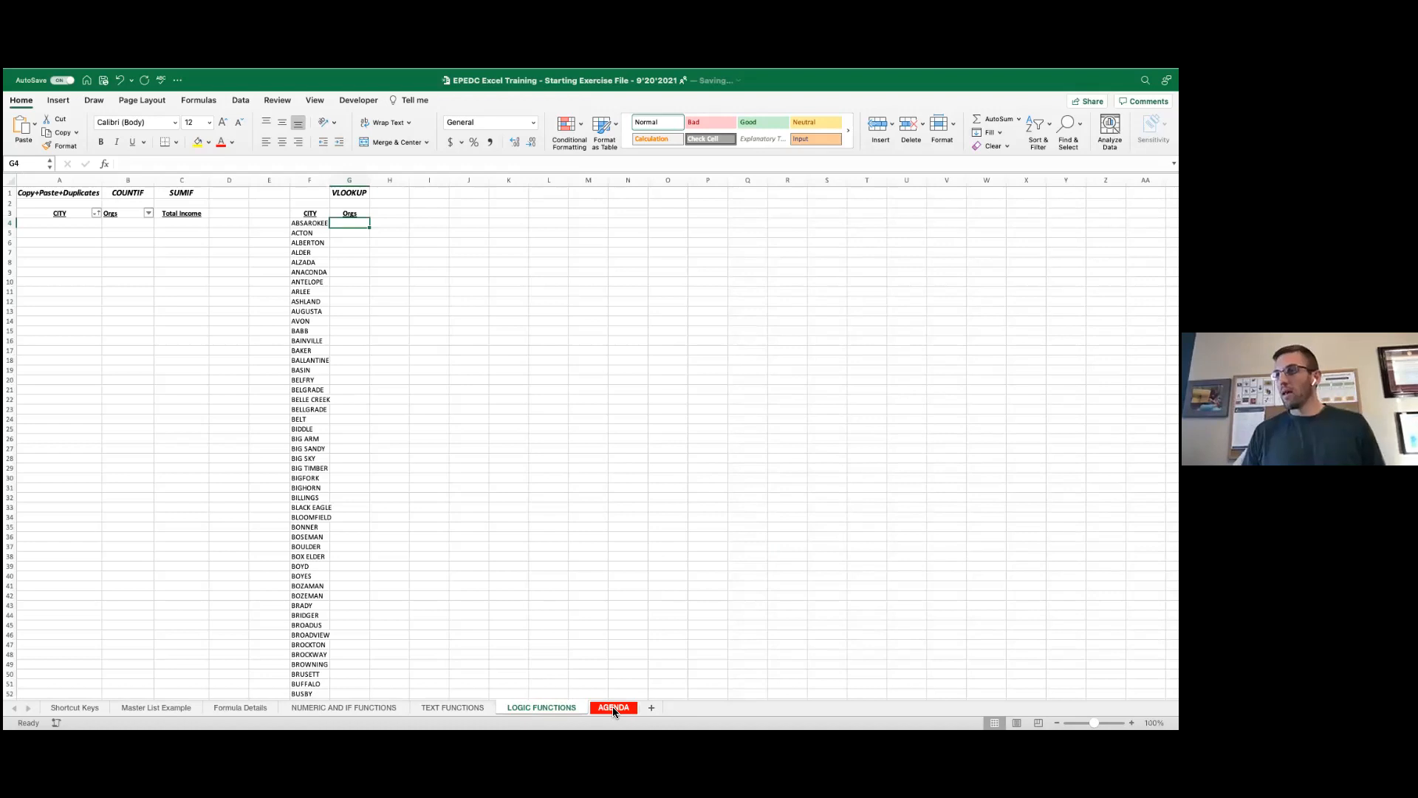
pyautogui.click(613, 707)
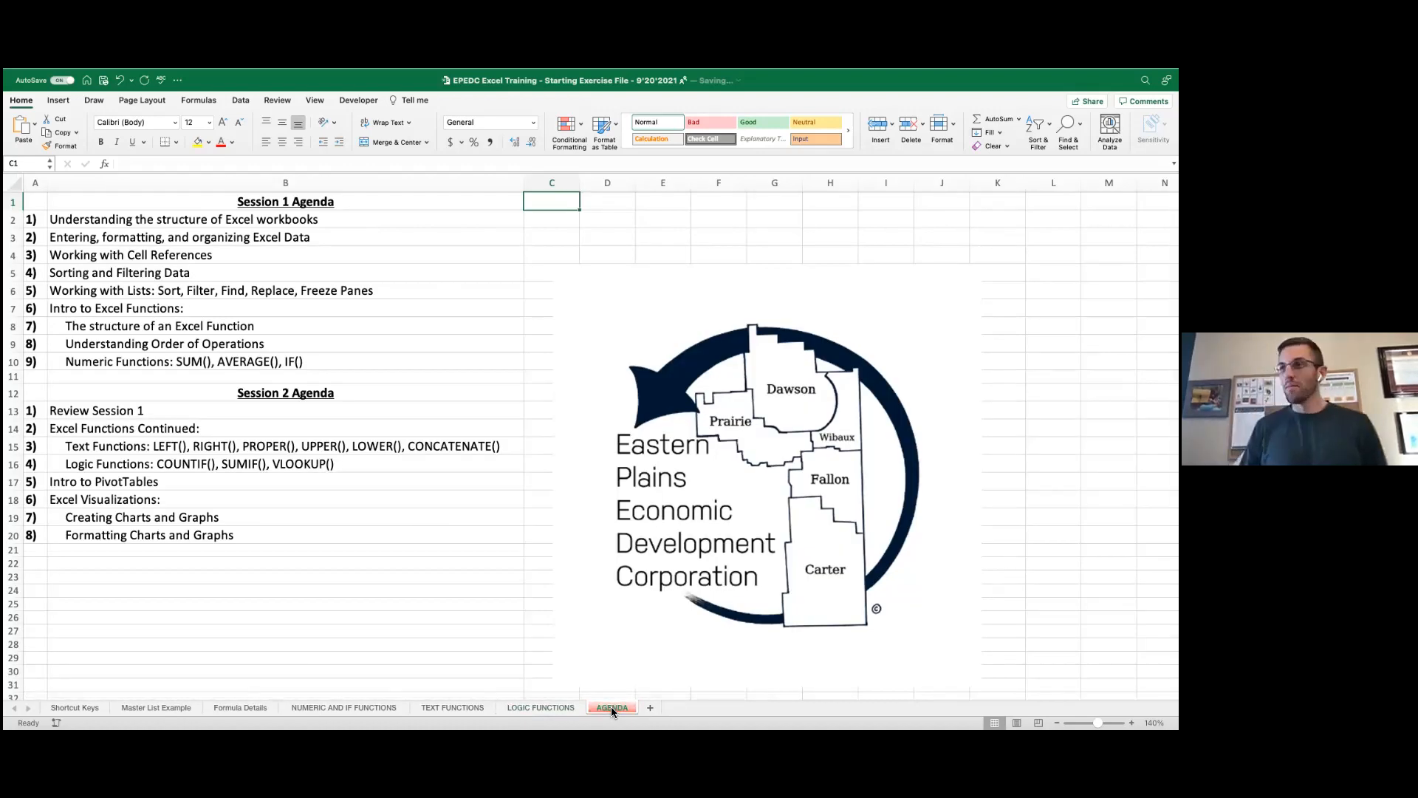
pyautogui.moveTo(57, 698); pyautogui.dragTo(54, 695)
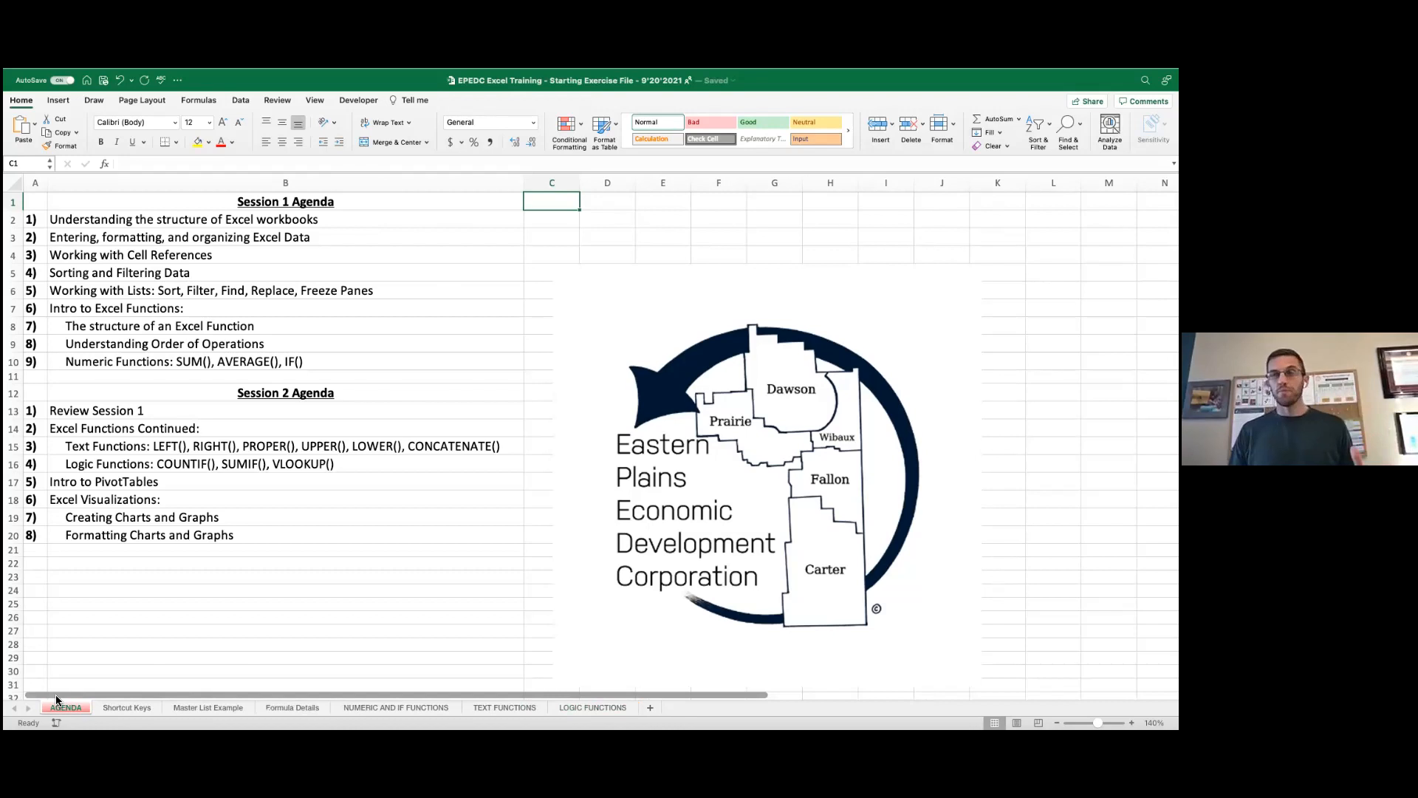
# Step: Insert a blank worksheet after the Shortcut Keys sheet and select cells A1 to AA2 in it before returning to A1
pyautogui.click(107, 708)
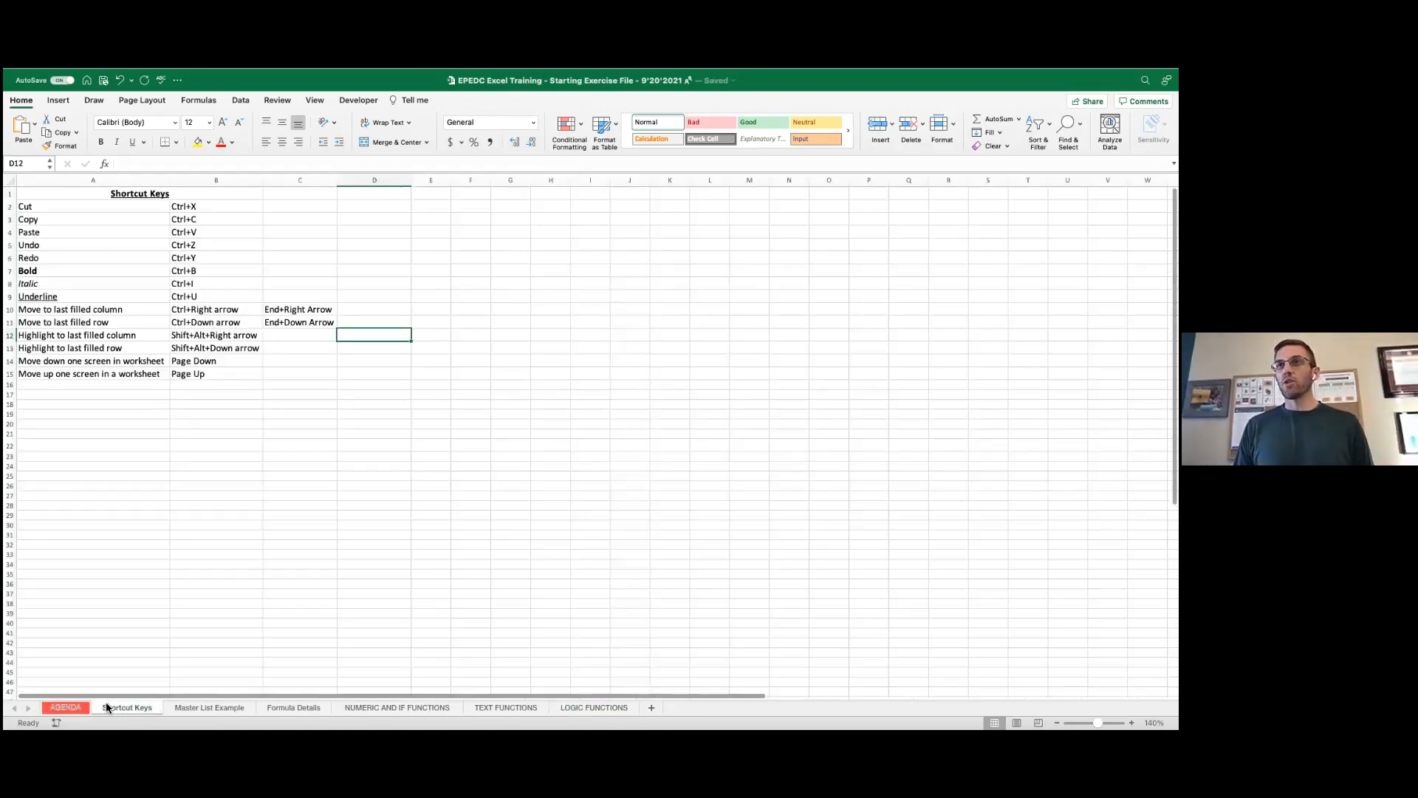
pyautogui.click(653, 707)
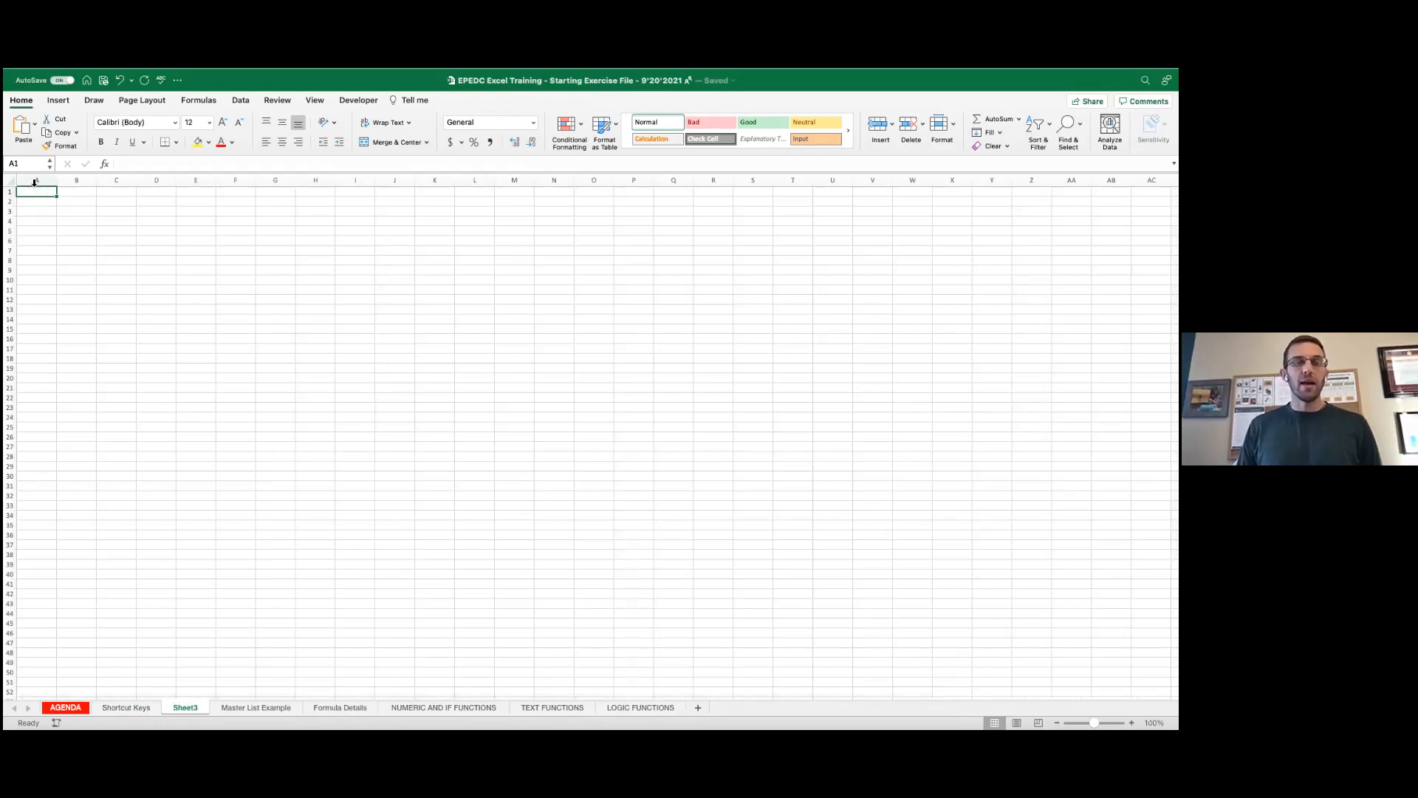
pyautogui.moveTo(37, 192); pyautogui.dragTo(1078, 201)
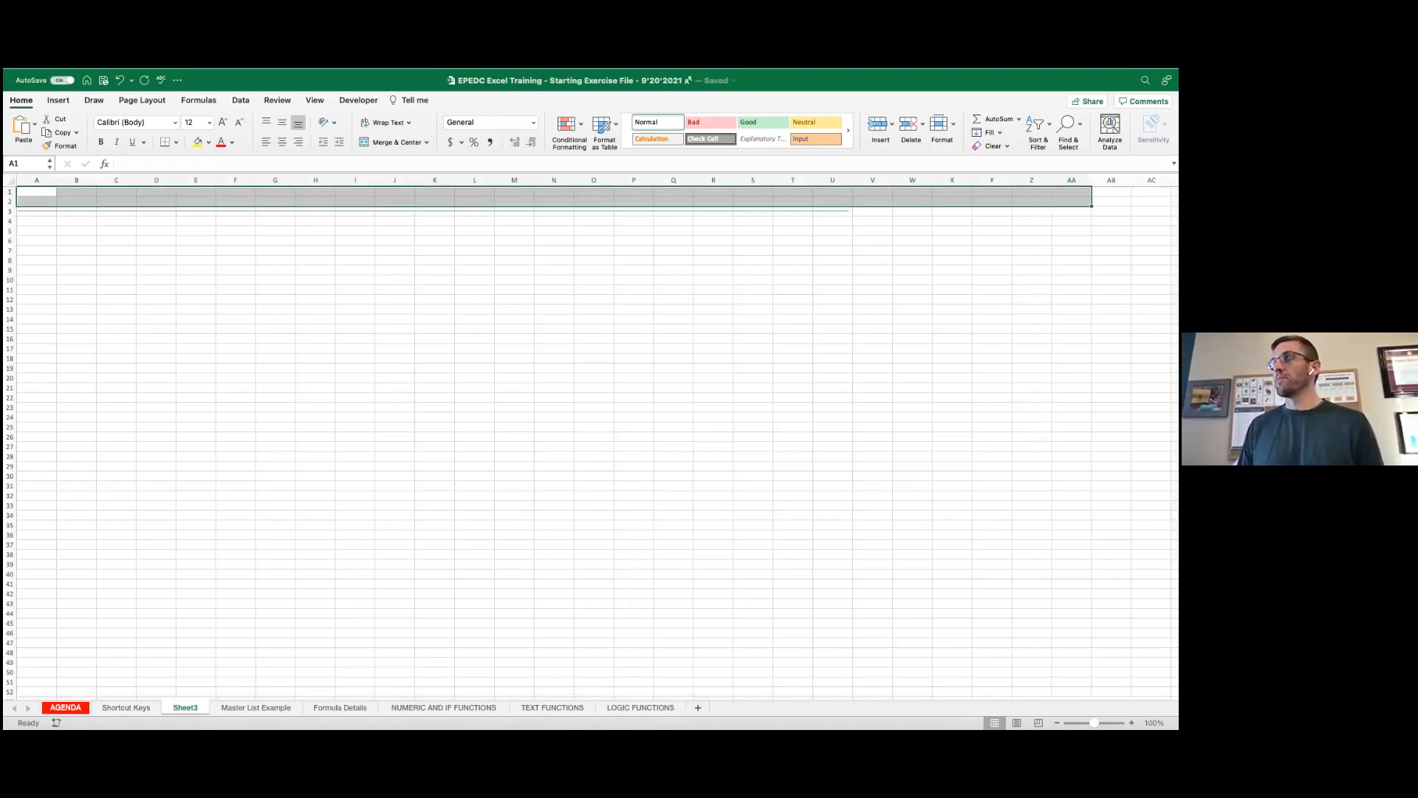
pyautogui.click(80, 238)
pyautogui.click(38, 194)
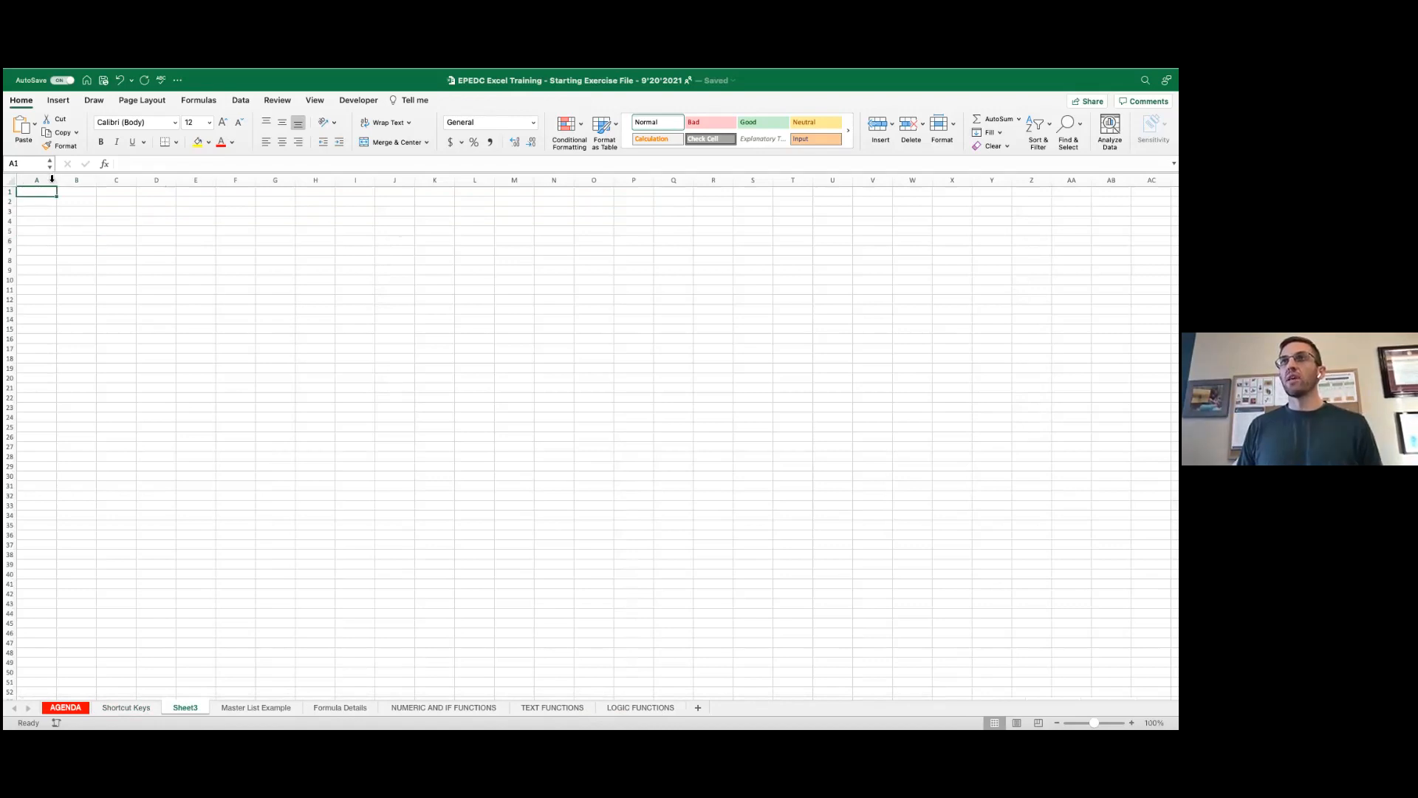
# Step: Select the whole of columns A, B, C and D one after another on the blank worksheet
pyautogui.click(46, 180)
pyautogui.click(77, 180)
pyautogui.click(128, 179)
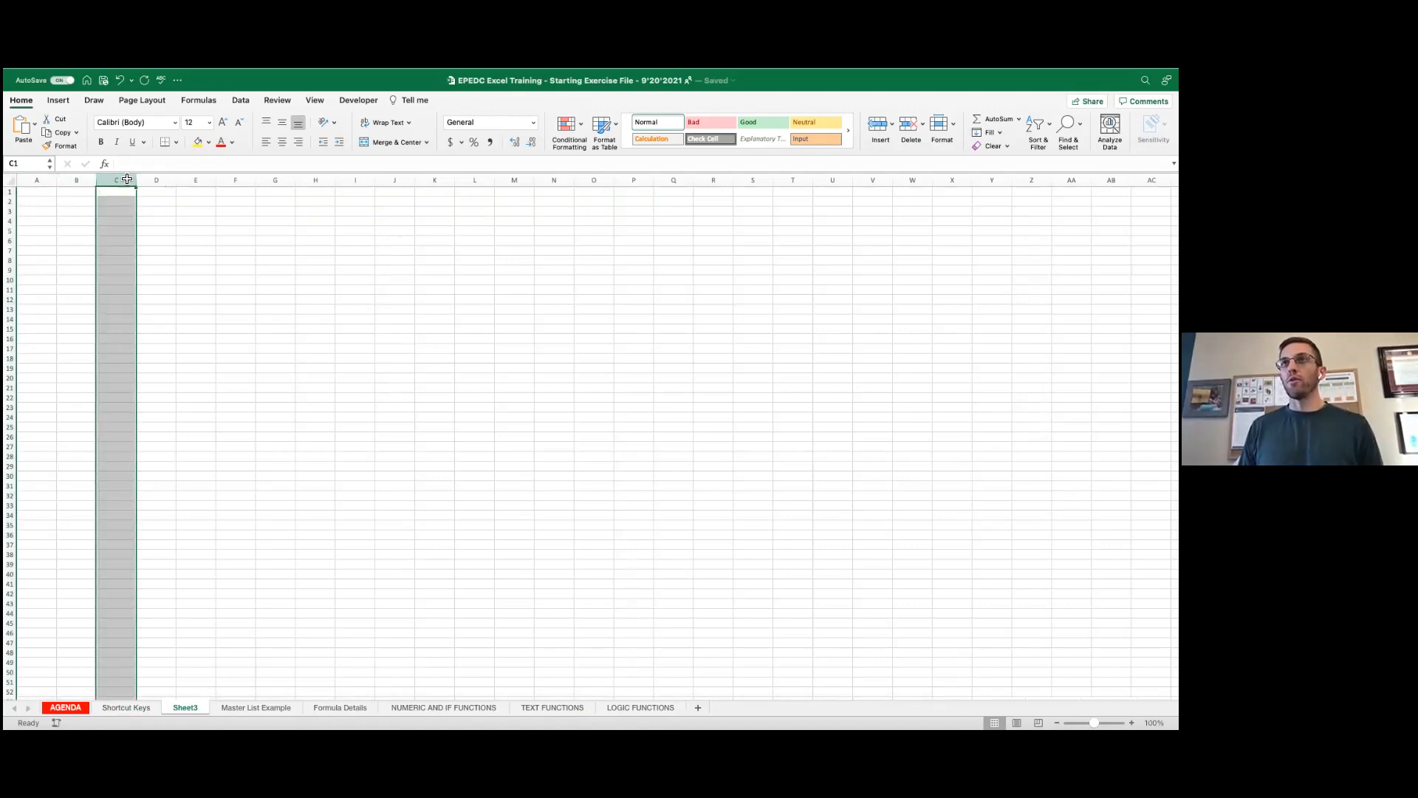
pyautogui.click(145, 179)
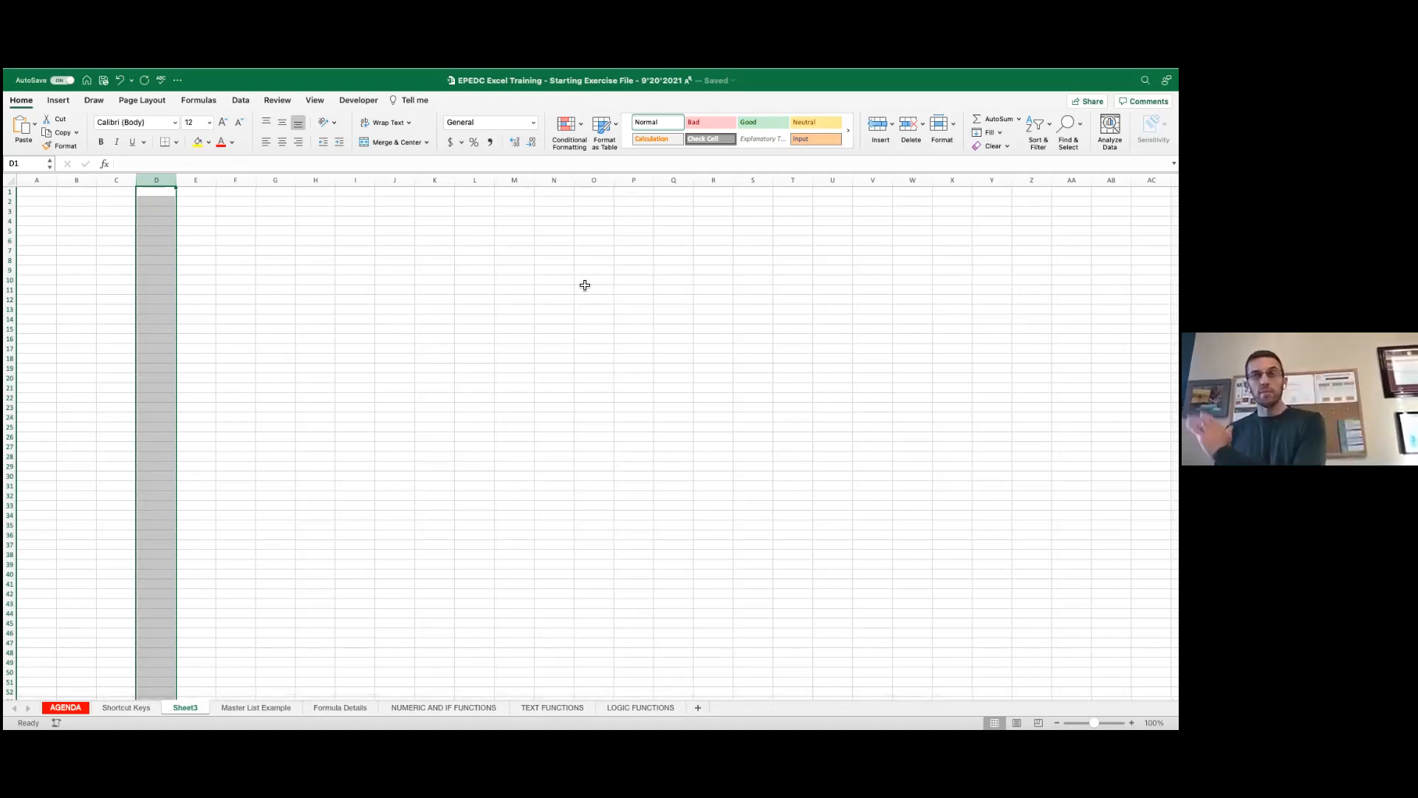
# Step: Select the whole of row 1 on the blank worksheet, and go to the last row of column A and back to A1
pyautogui.moveTo(95, 210); pyautogui.dragTo(76, 200)
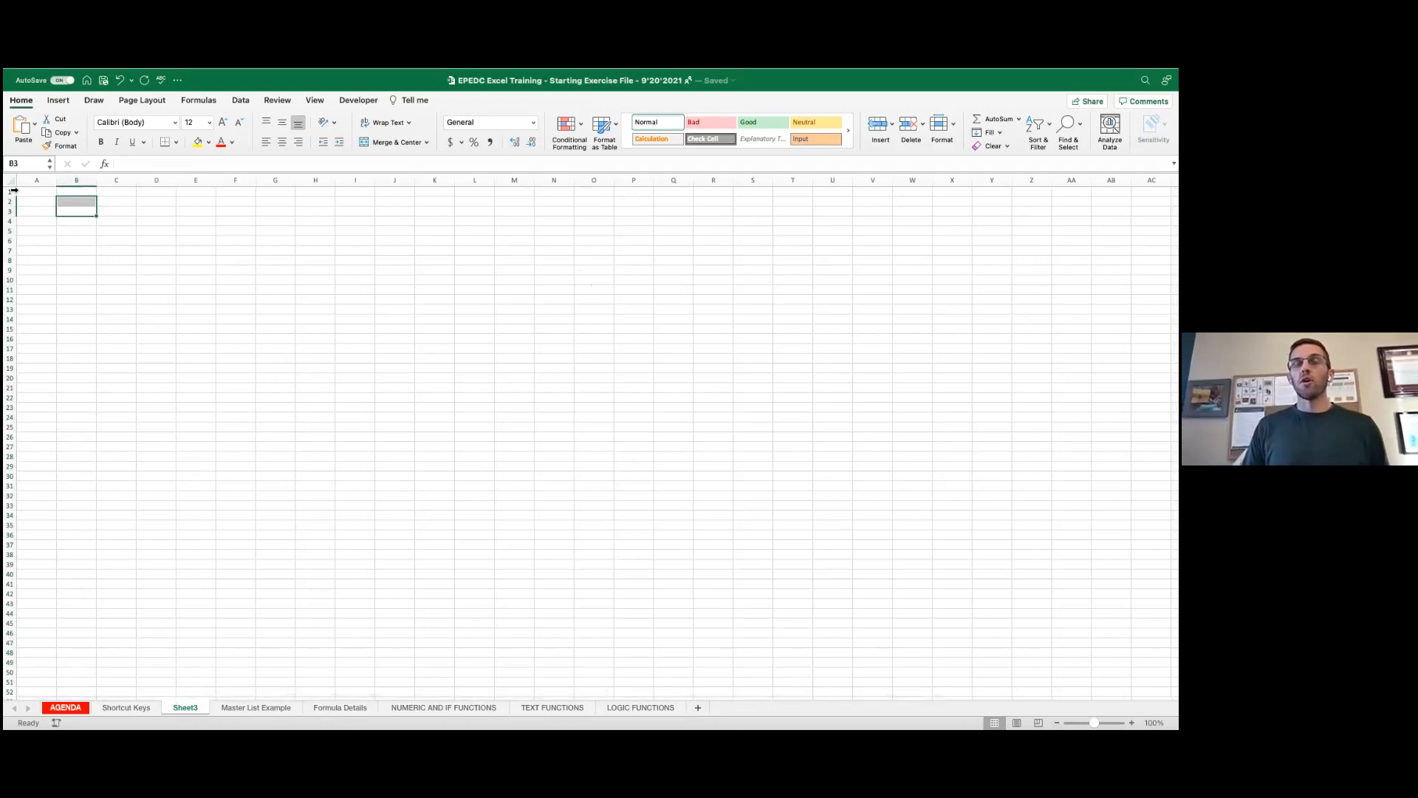
pyautogui.click(12, 192)
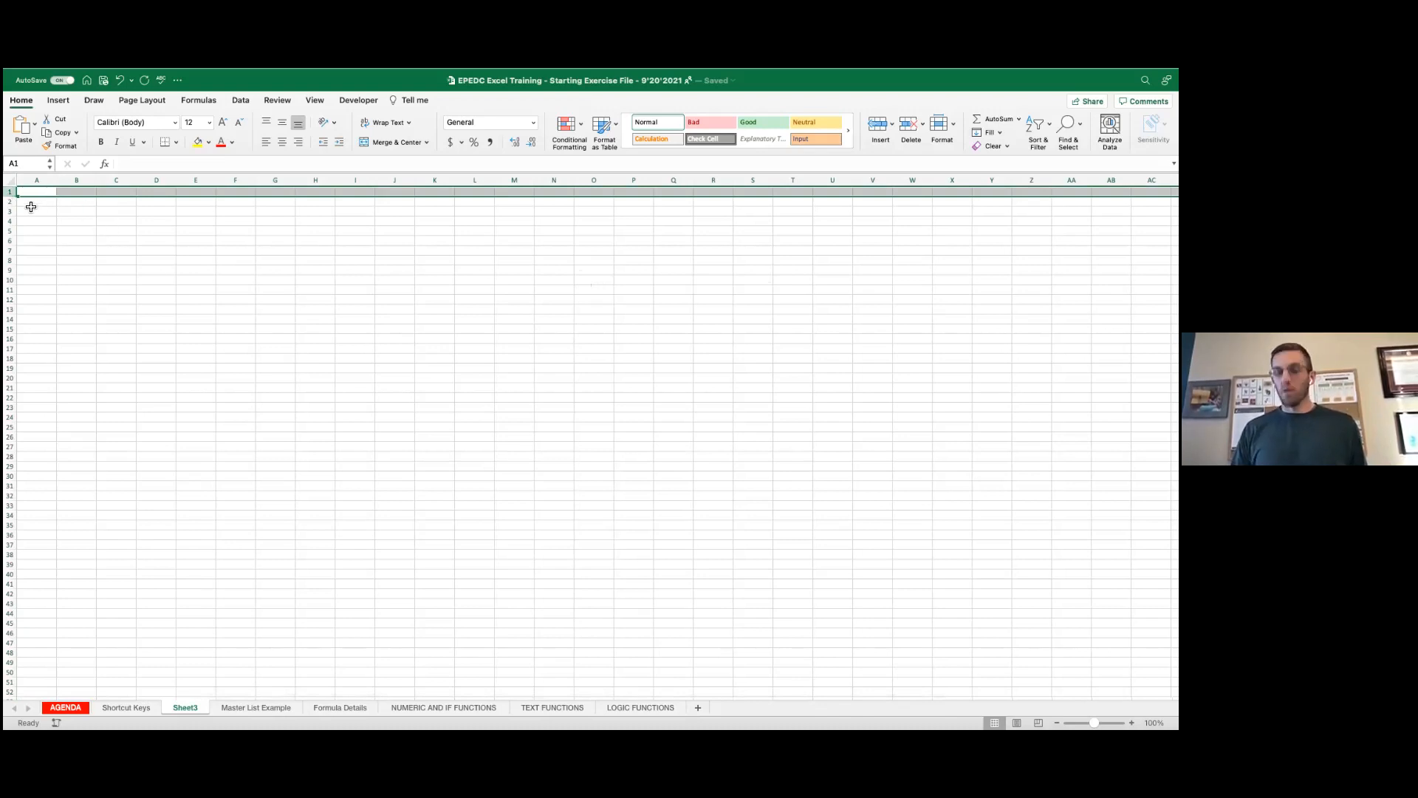
pyautogui.hotkey('ctrl', 'Down')
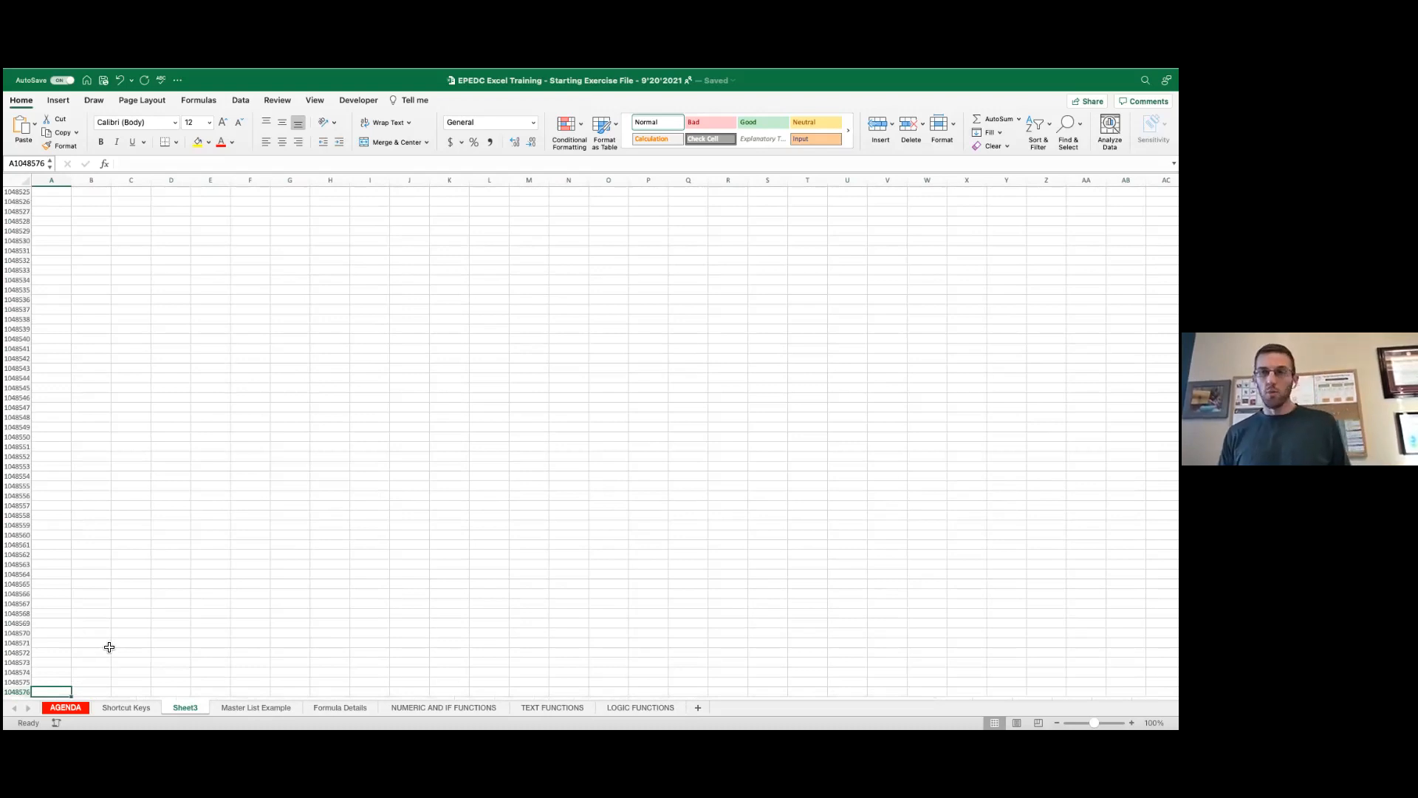
pyautogui.hotkey('ctrl', 'Up')
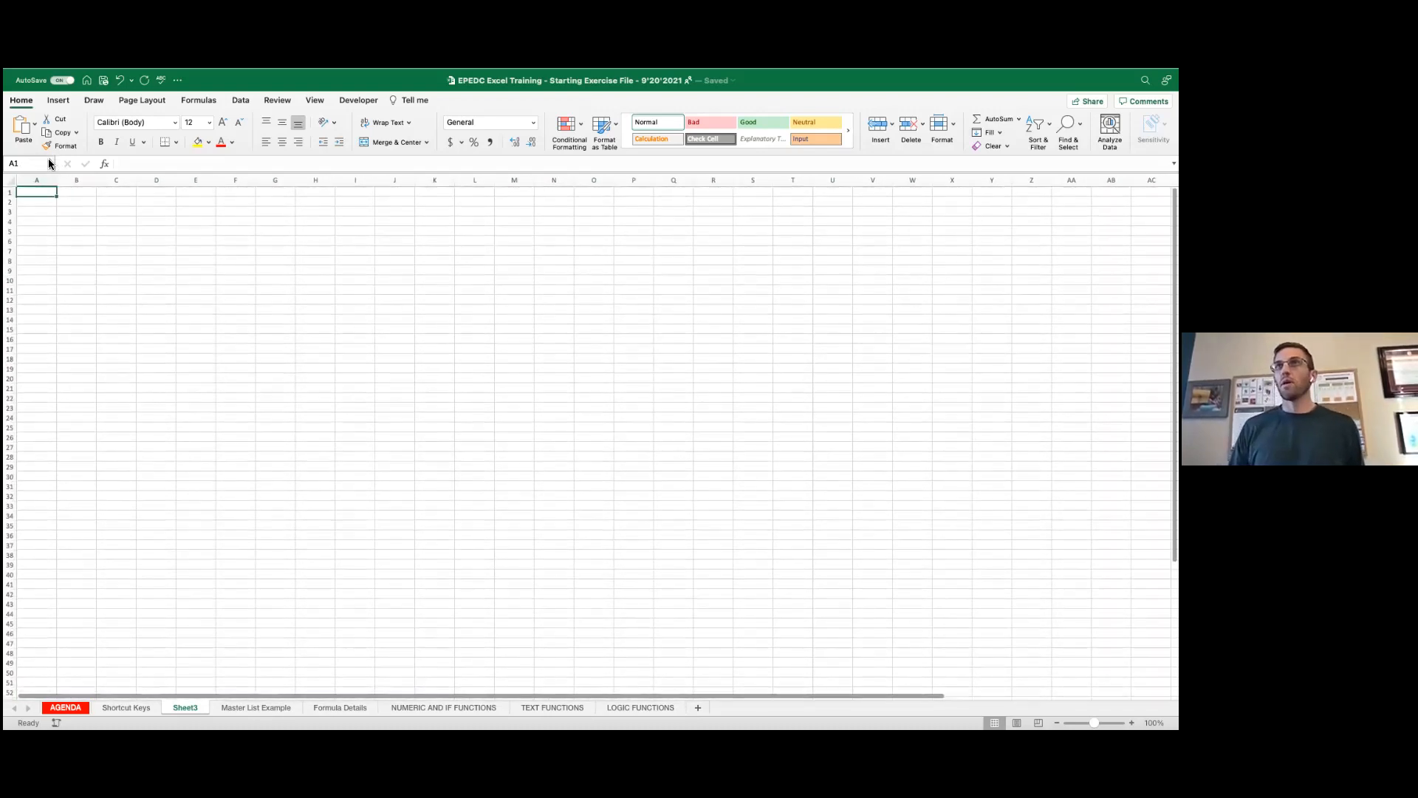
# Step: Select cell C3, highlight column C and row 3 in turn, and return to the cell where they intersect
pyautogui.click(101, 213)
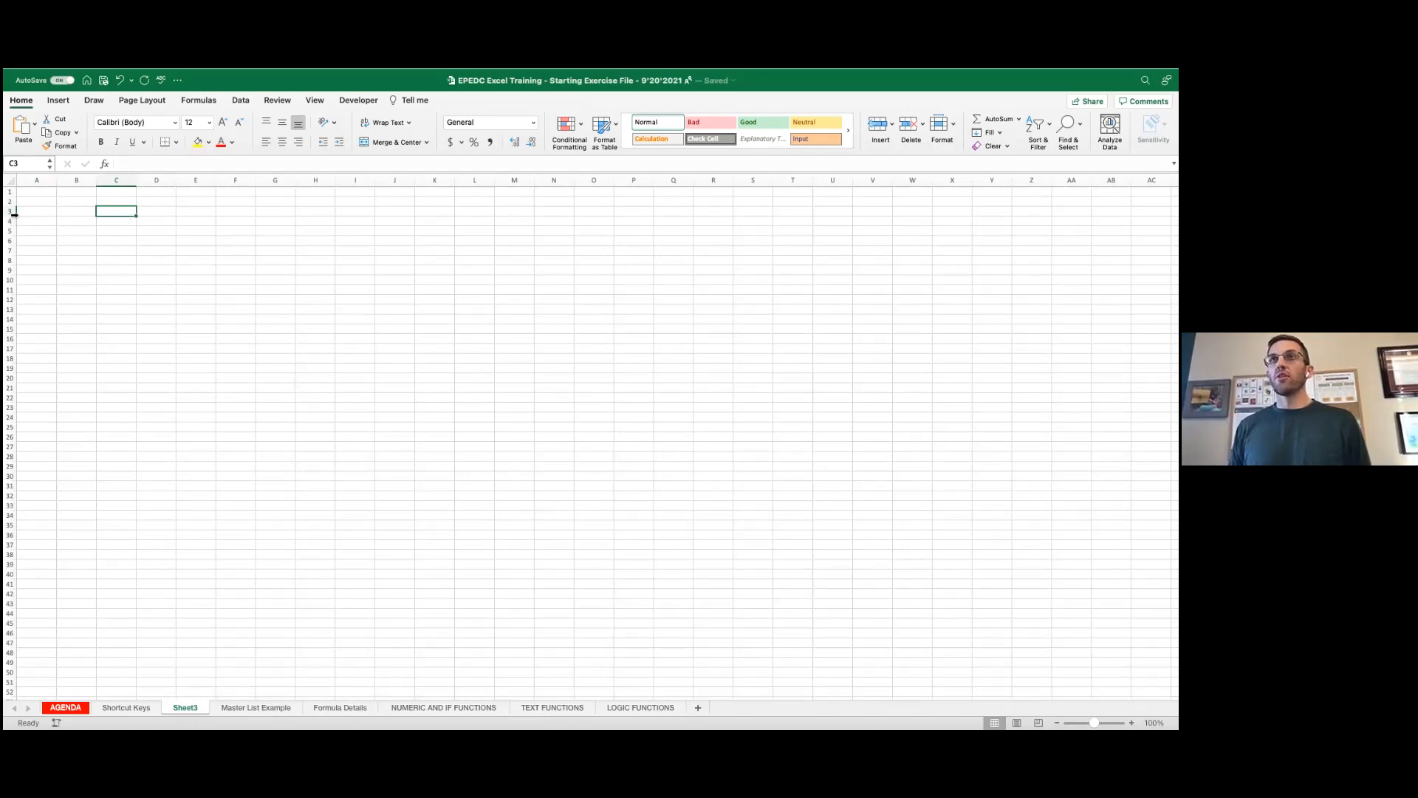
pyautogui.click(119, 181)
pyautogui.click(14, 212)
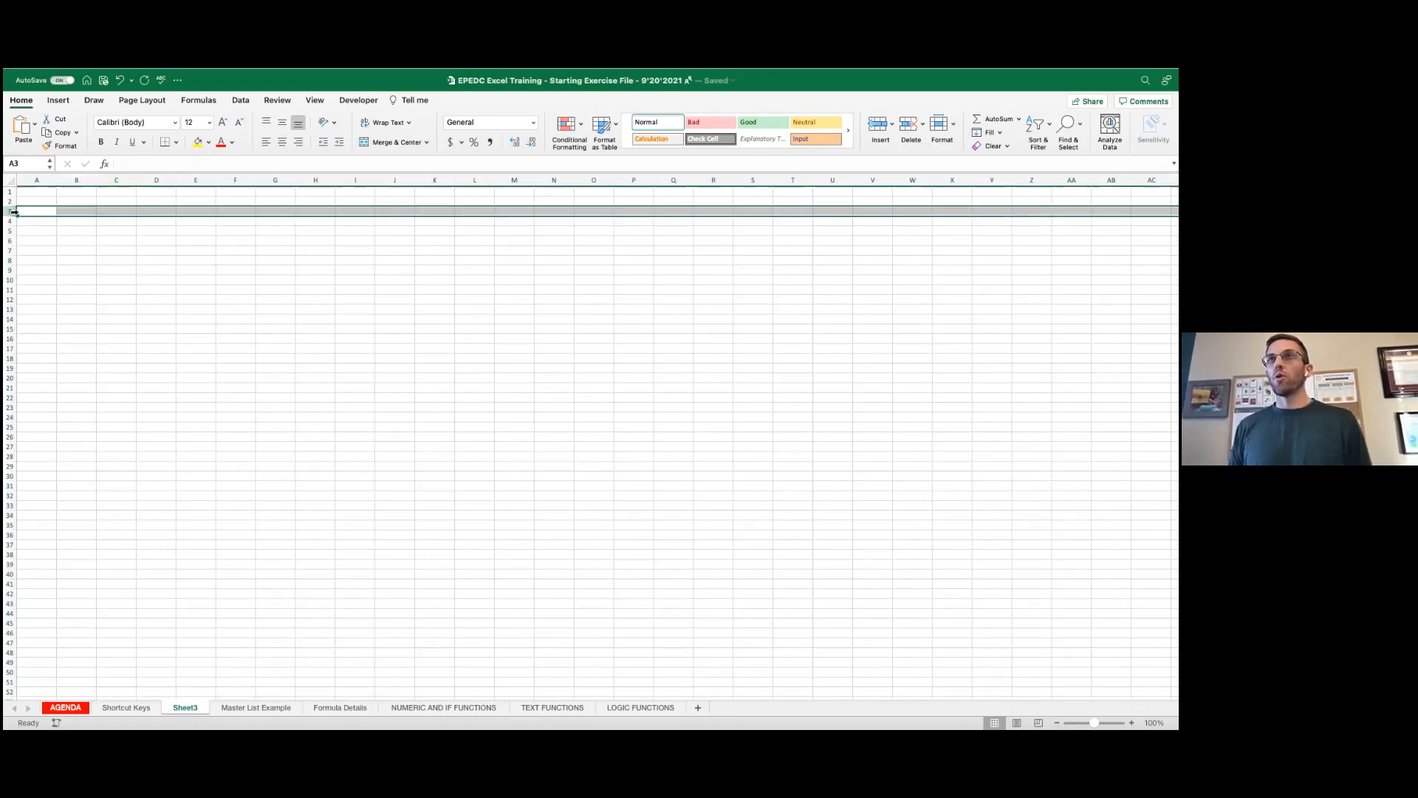
pyautogui.click(120, 213)
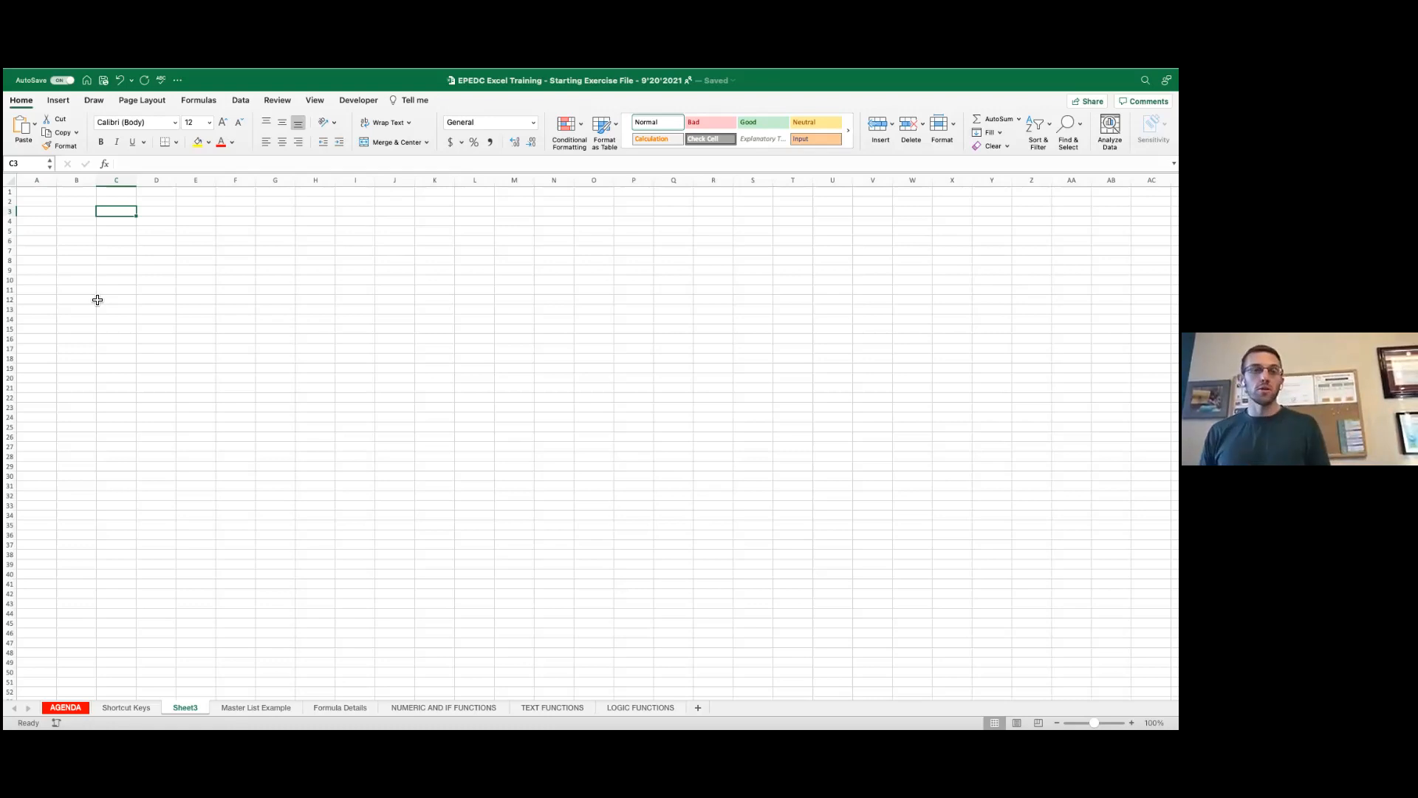
# Step: Delete the blank worksheet between Shortcut Keys and Master List Example and return to the AGENDA sheet
pyautogui.click(138, 258)
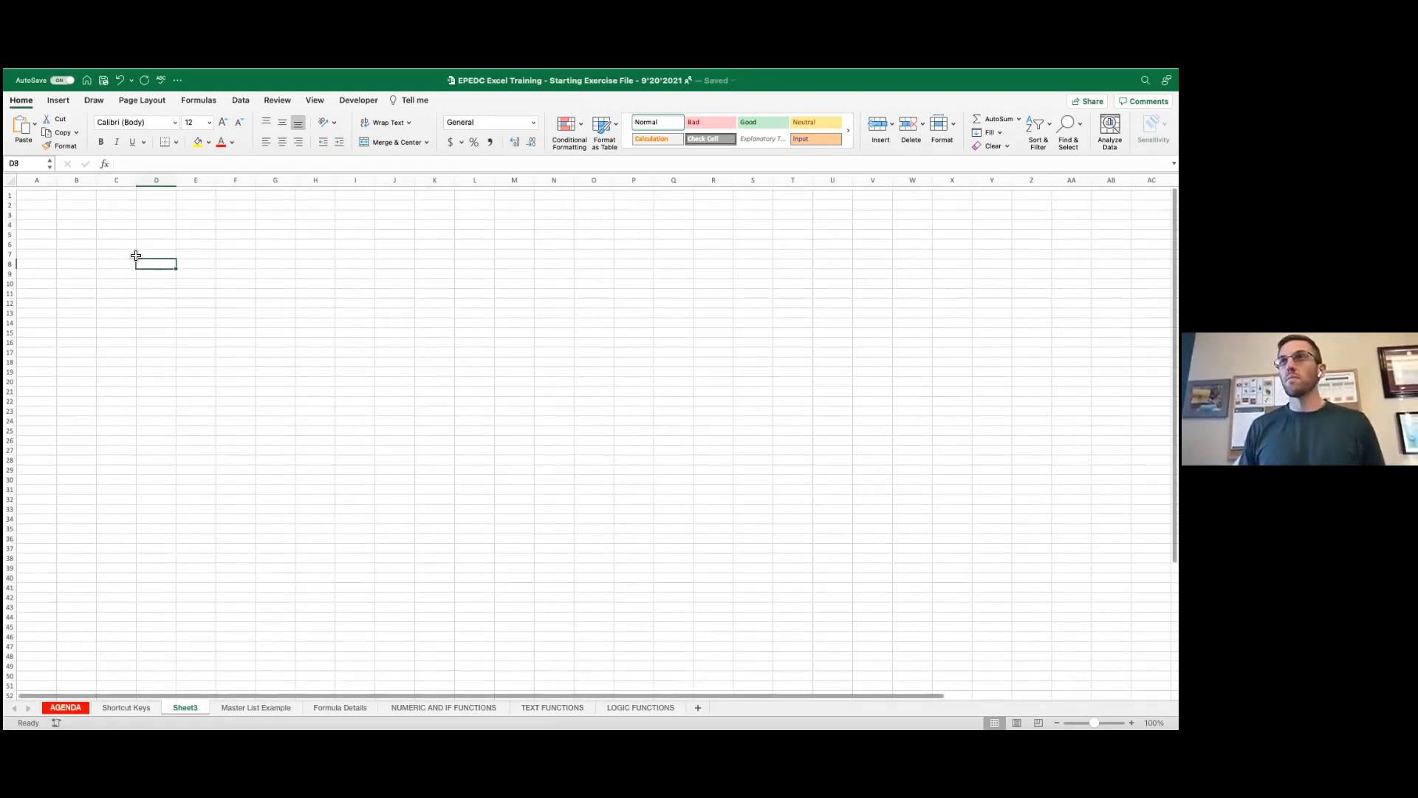
pyautogui.rightClick(189, 707)
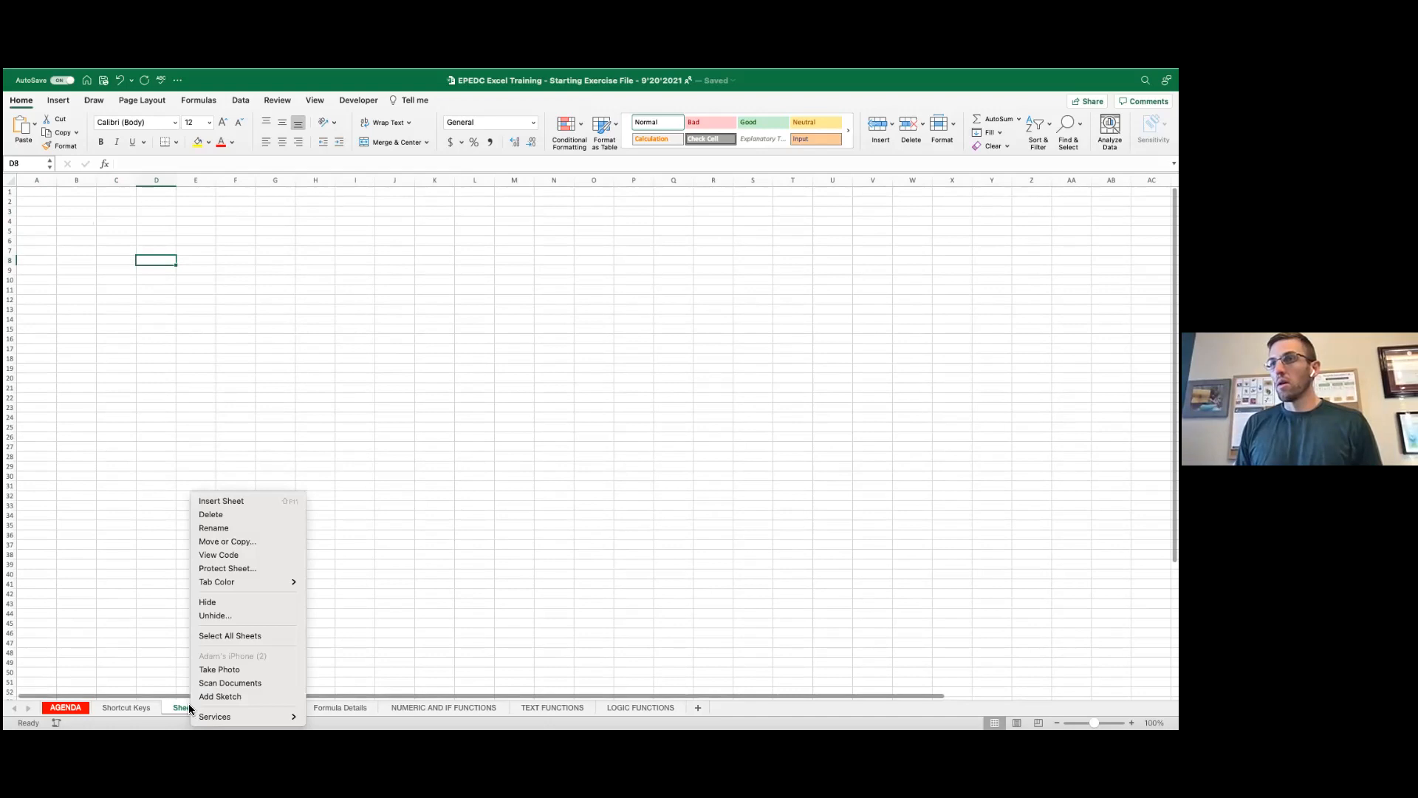
pyautogui.click(219, 515)
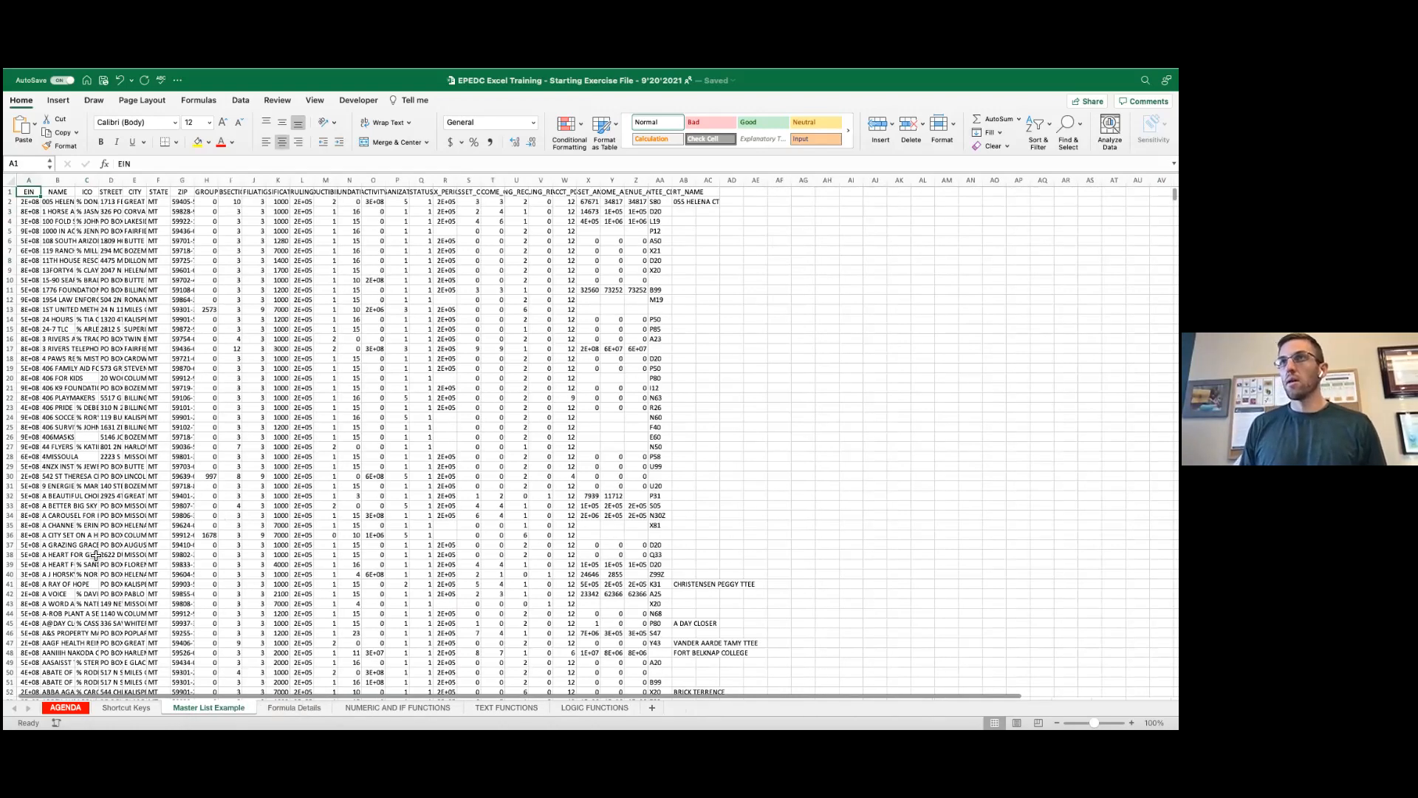
pyautogui.click(73, 710)
# Step: Select the Working with Cell References item in B4 and single cells B25, E3 and I2 on the AGENDA sheet
pyautogui.click(144, 240)
pyautogui.click(137, 258)
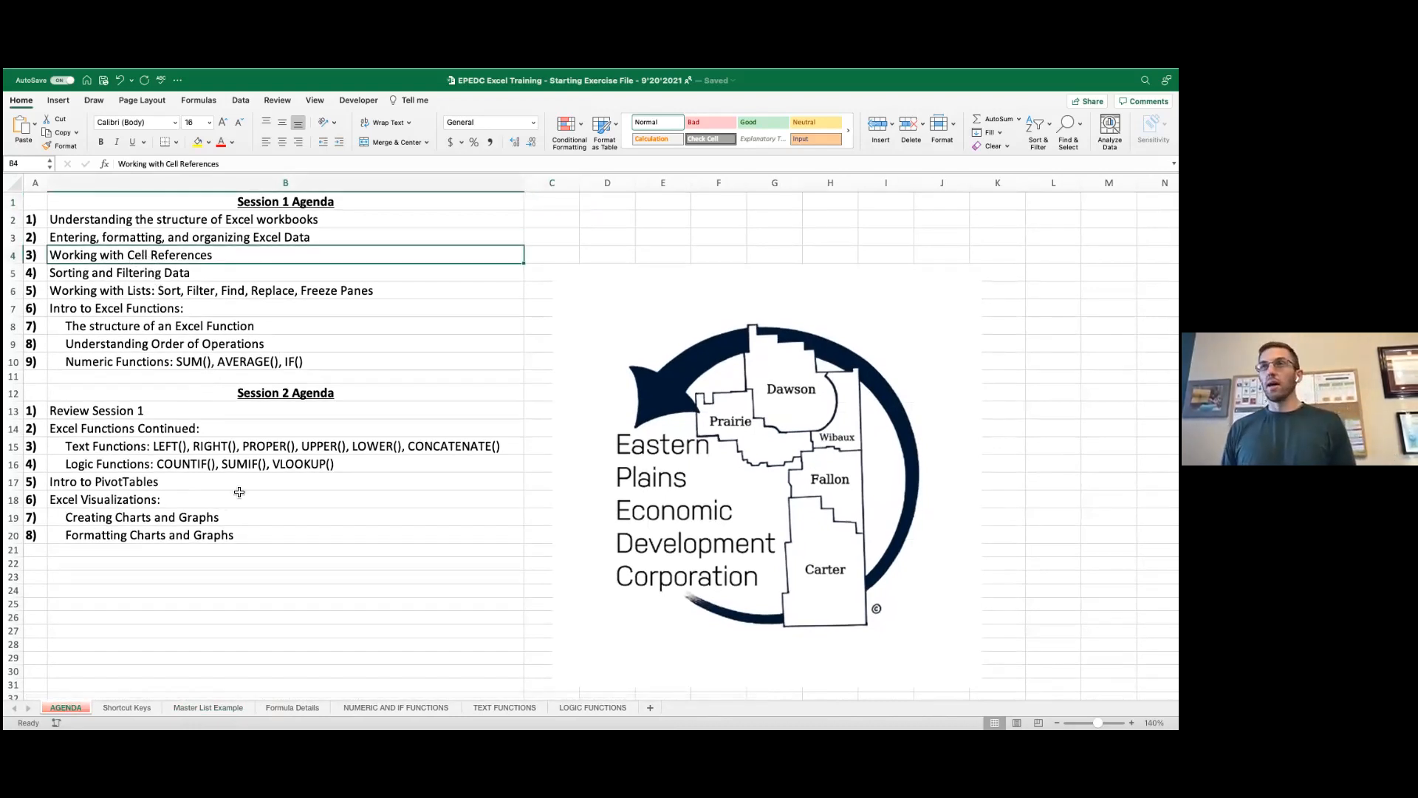
pyautogui.click(252, 600)
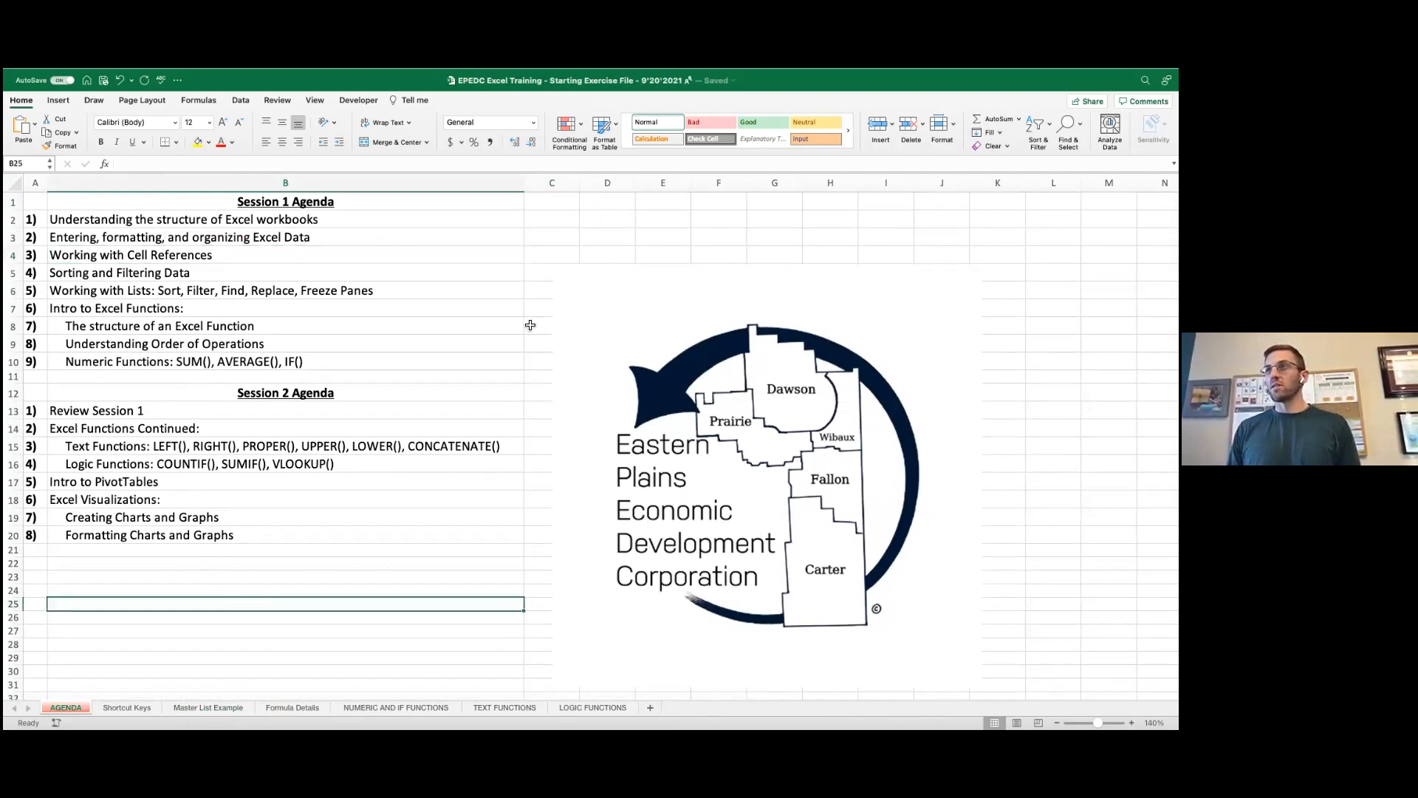
pyautogui.click(655, 232)
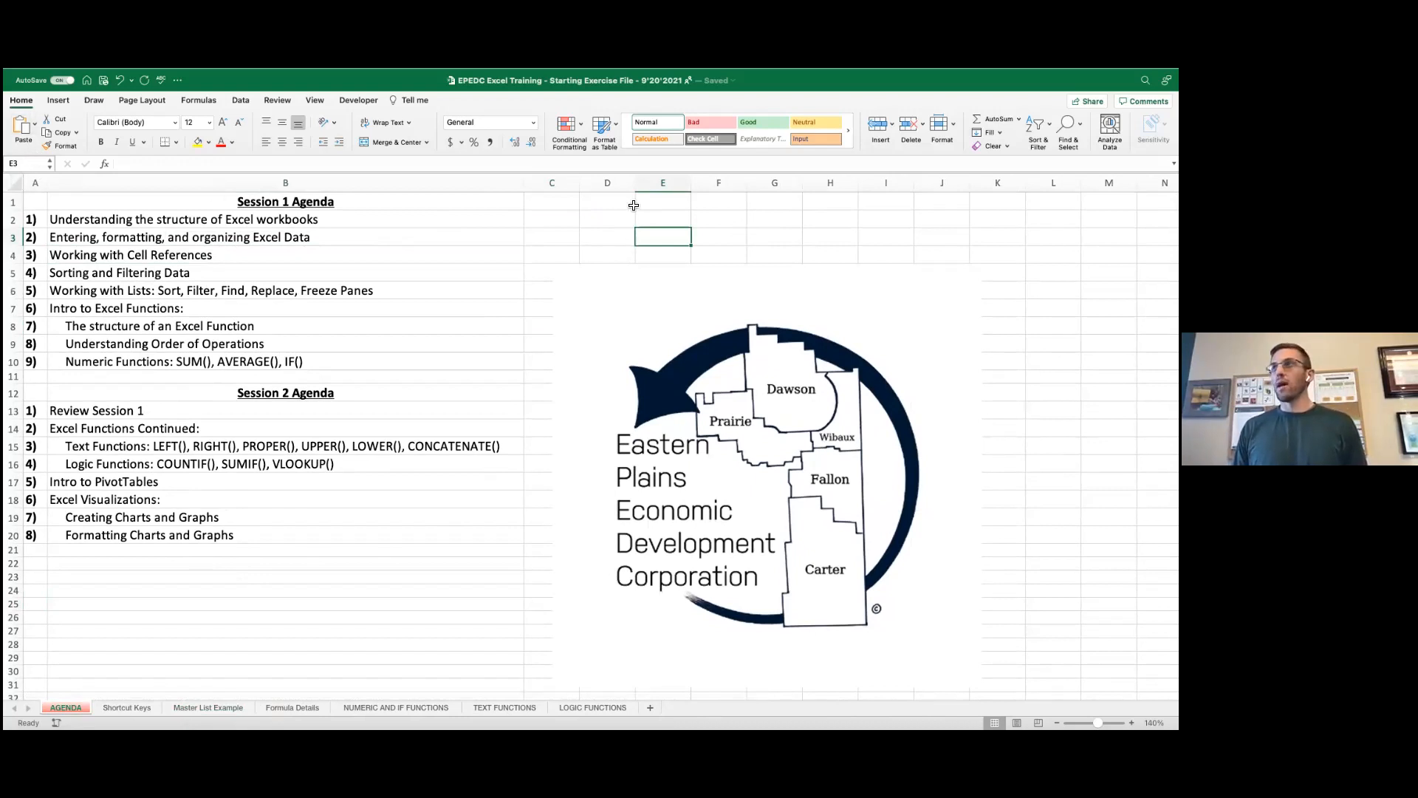
pyautogui.click(867, 226)
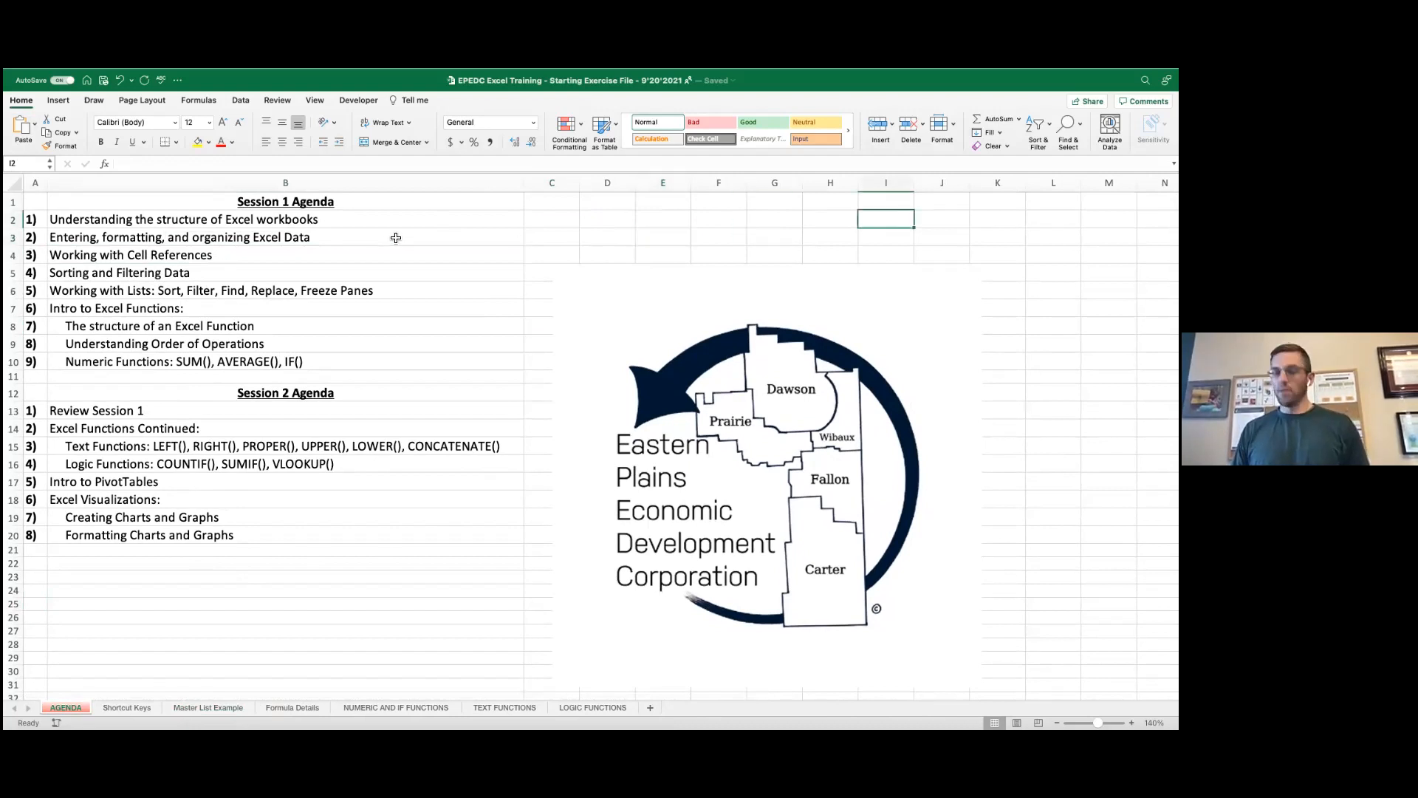
pyautogui.hotkey('shift', 'Right')
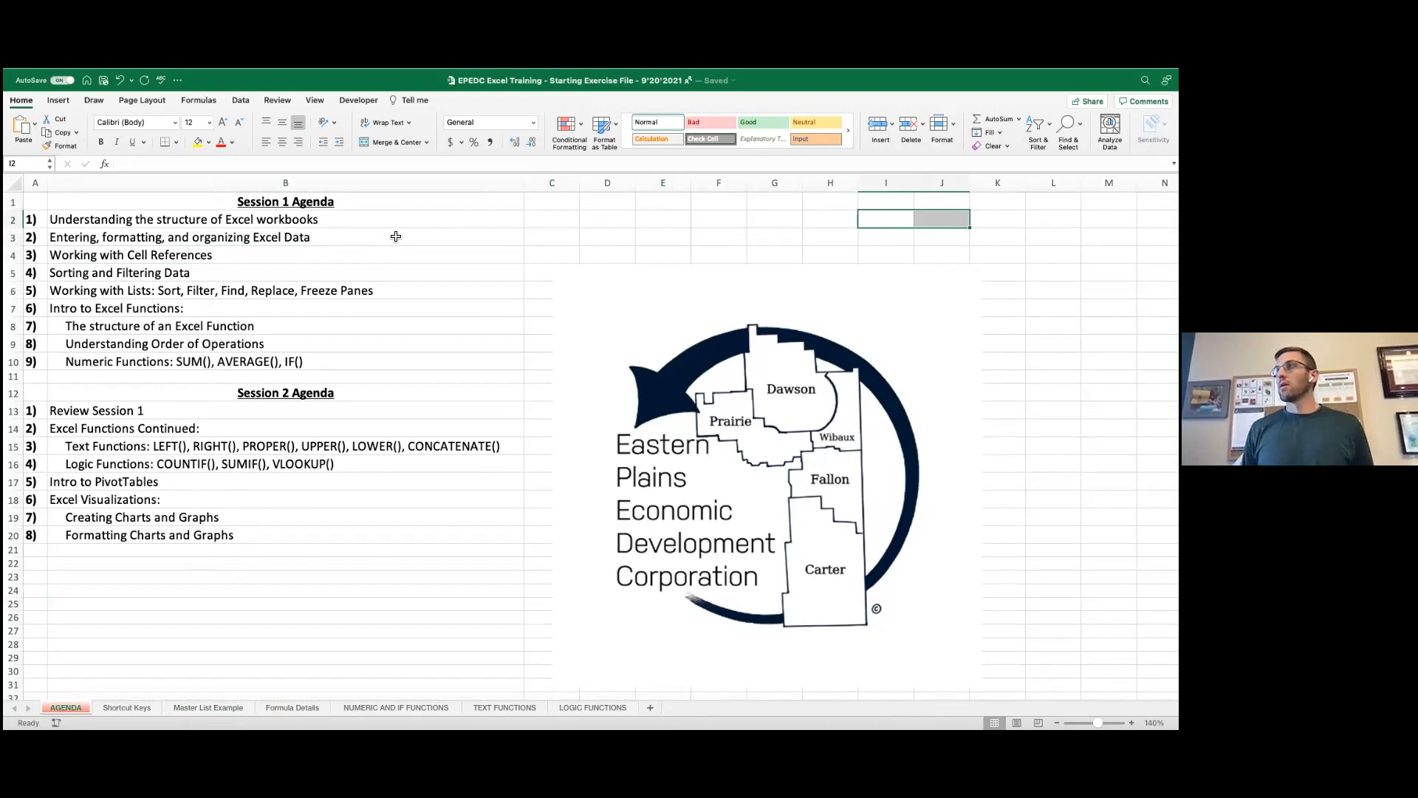
pyautogui.click(868, 216)
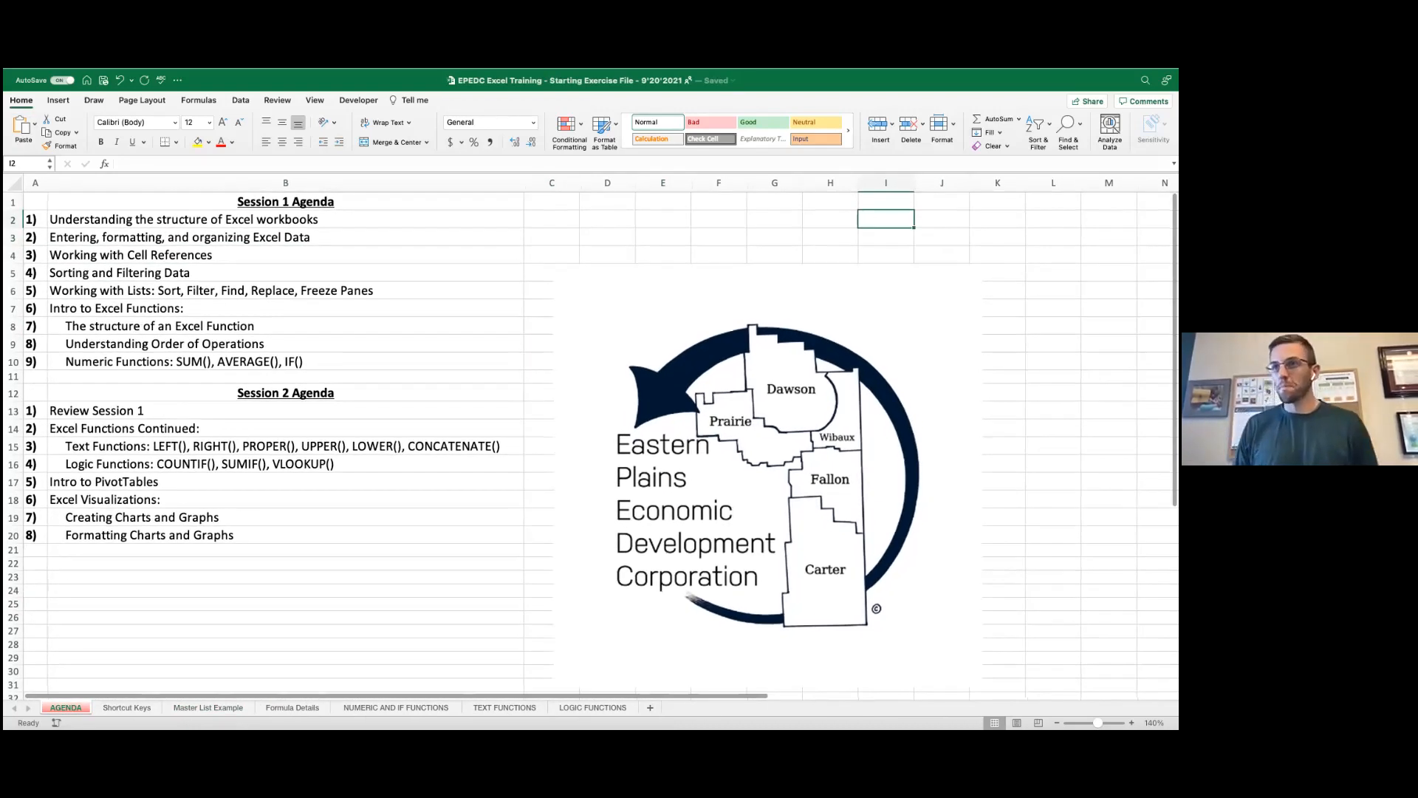
# Step: Open the Shortcut Keys sheet and view the cut, copy and paste commands available for empty cell C2
pyautogui.click(127, 707)
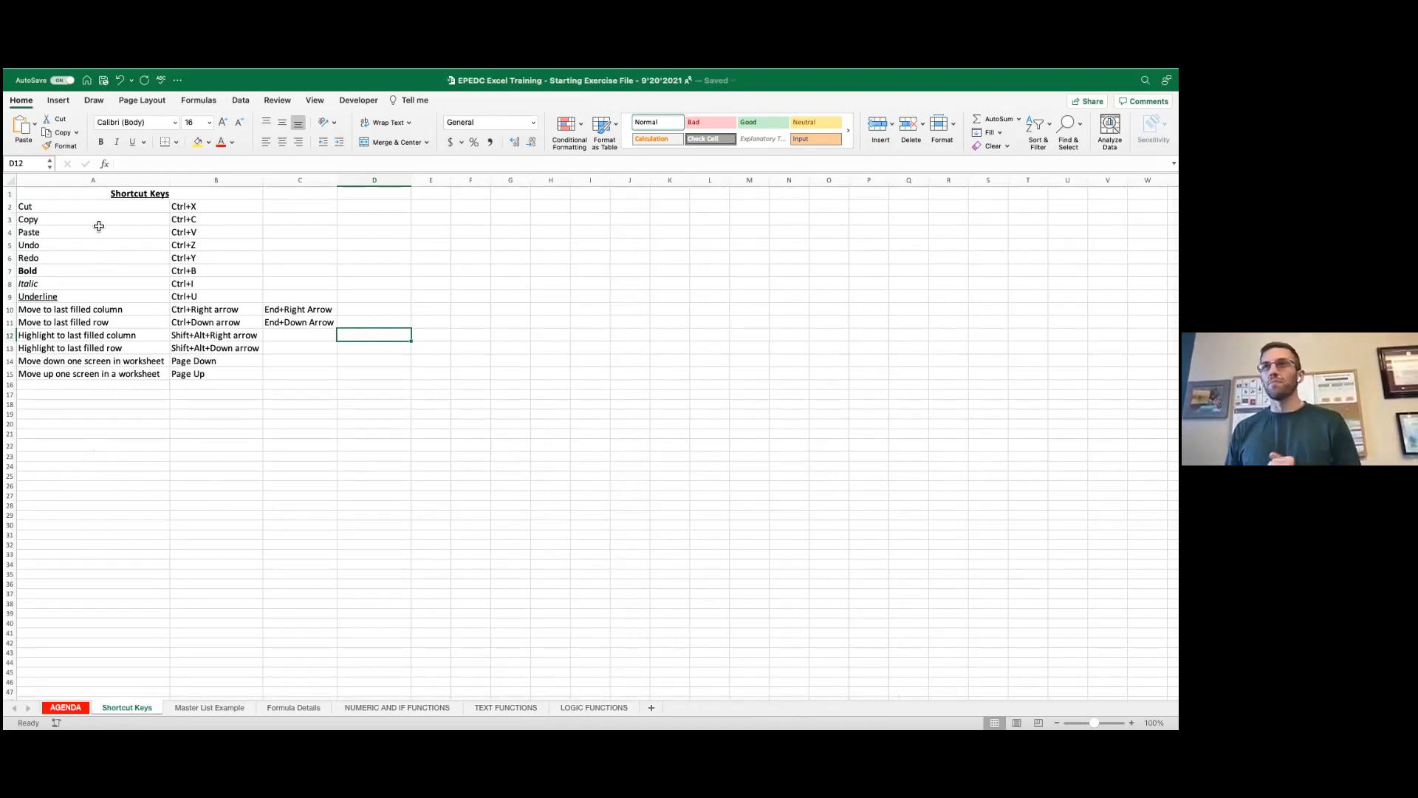
pyautogui.click(282, 212)
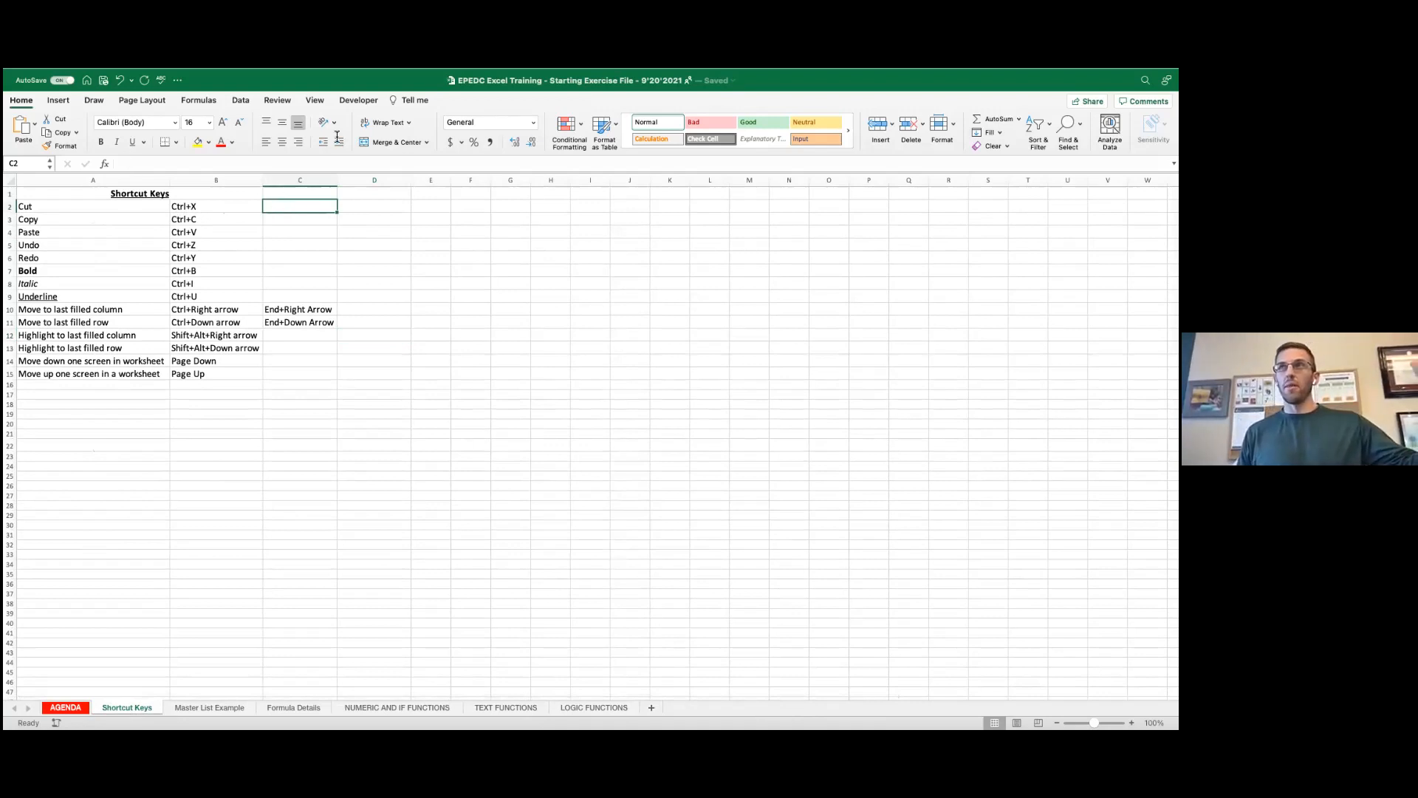
pyautogui.rightClick(303, 212)
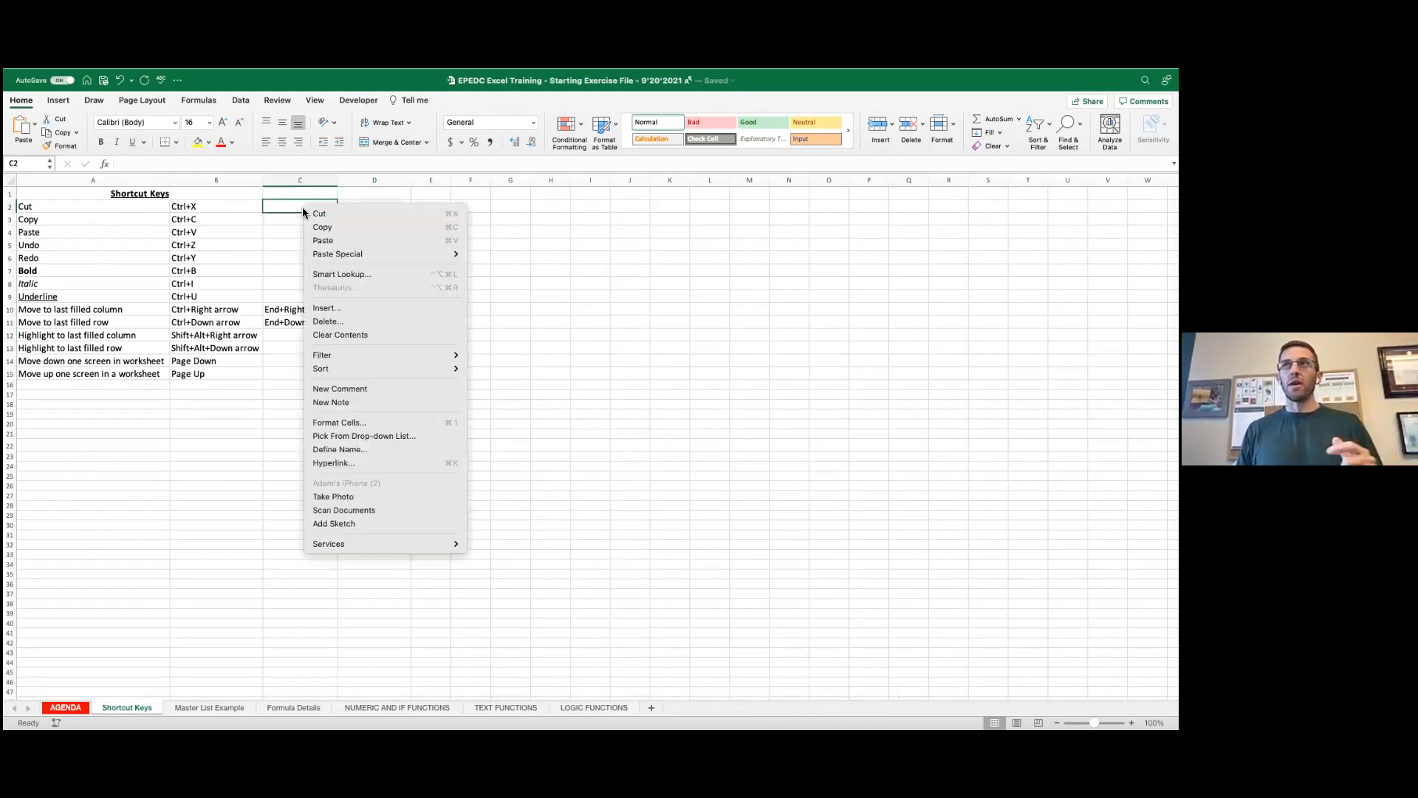
pyautogui.click(288, 237)
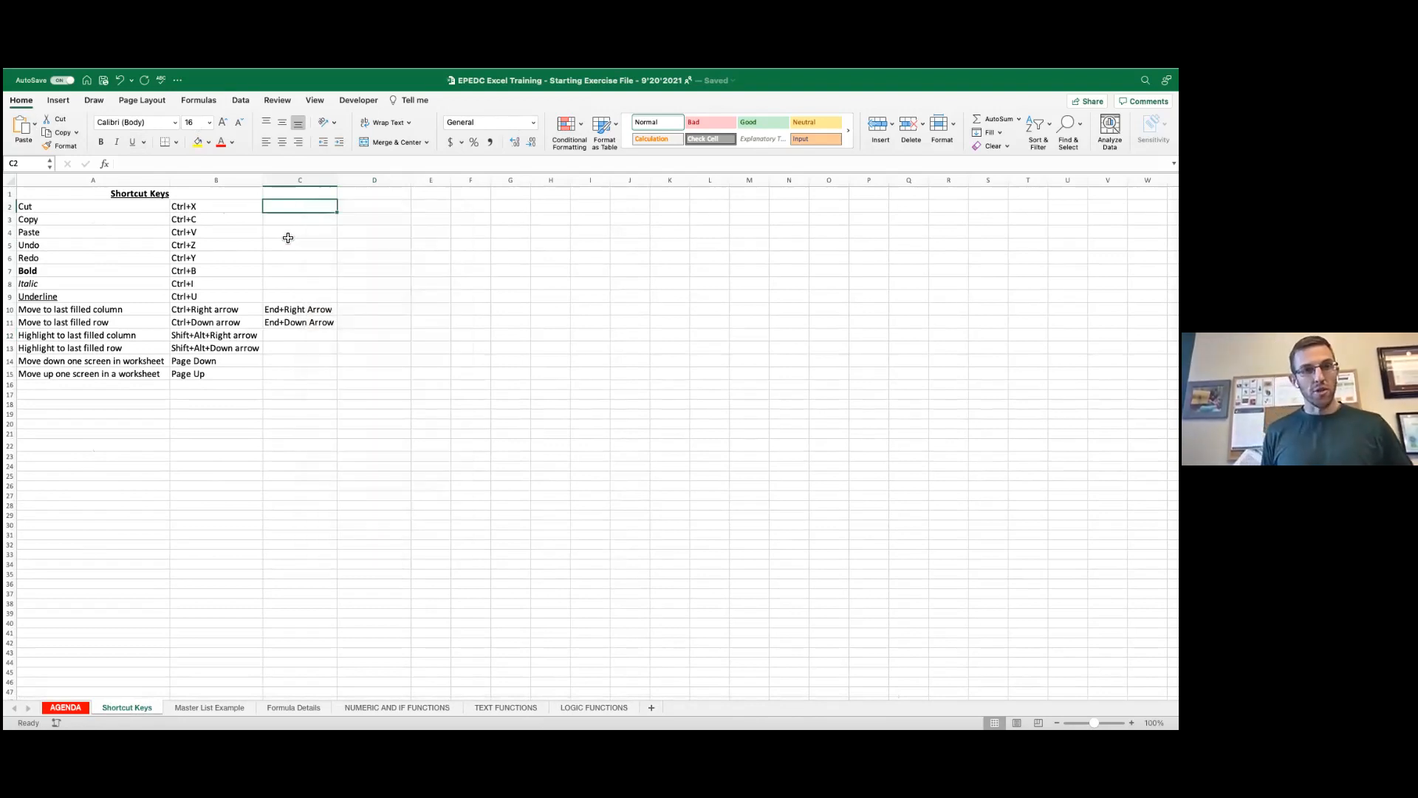
# Step: Cut the word Cut from cell A2 and paste it into cell C2 of the Shortcut Keys sheet
pyautogui.click(198, 211)
pyautogui.click(119, 210)
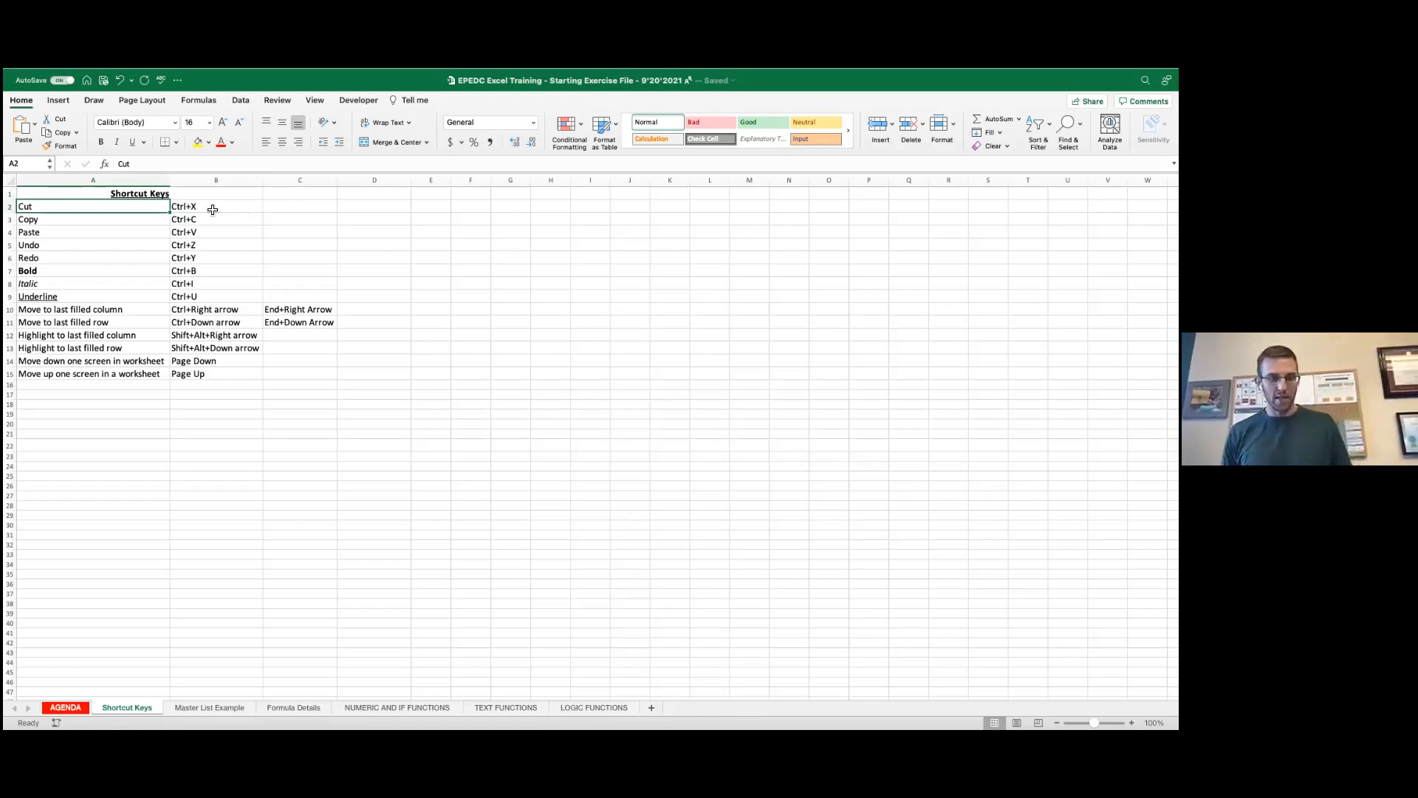
pyautogui.hotkey('ctrl', 'x')
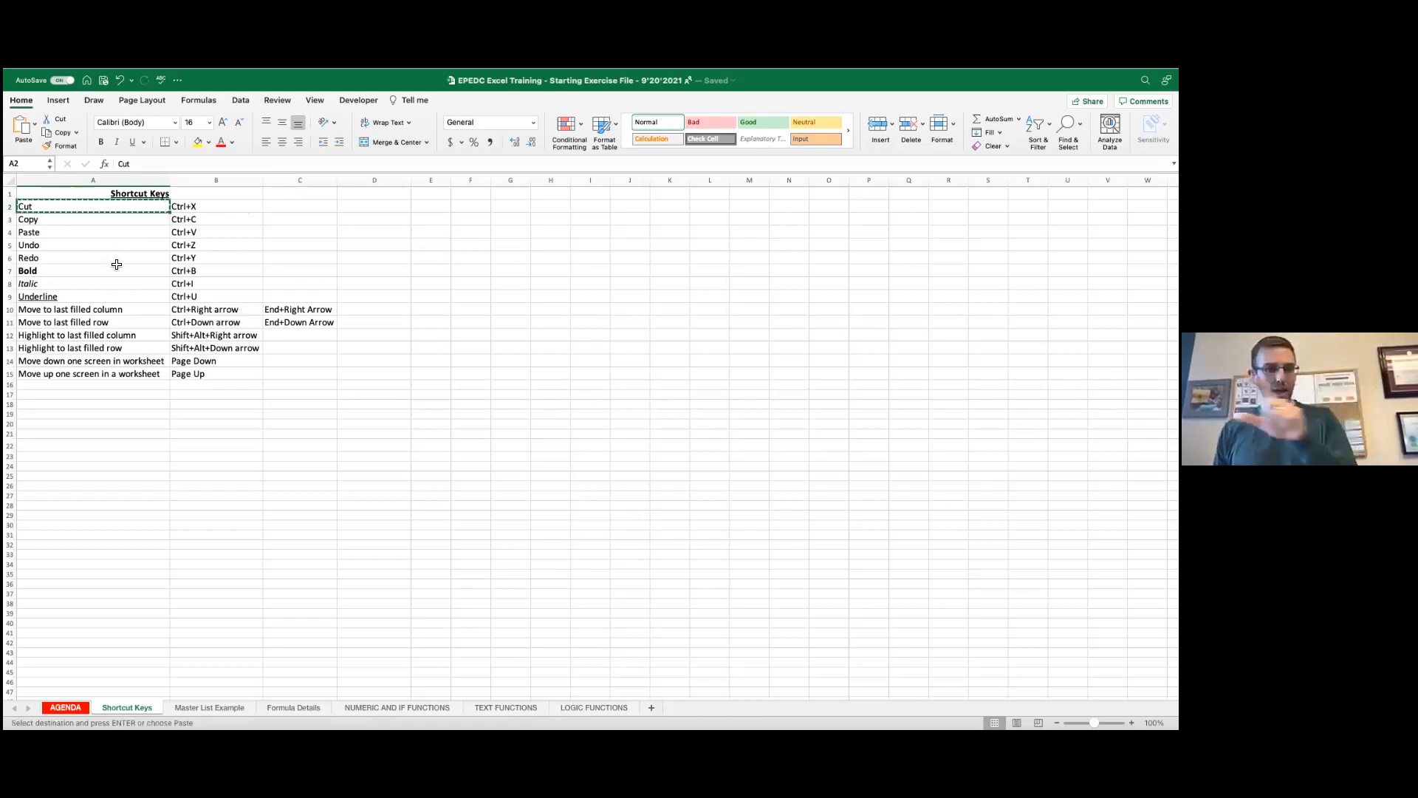
pyautogui.click(297, 209)
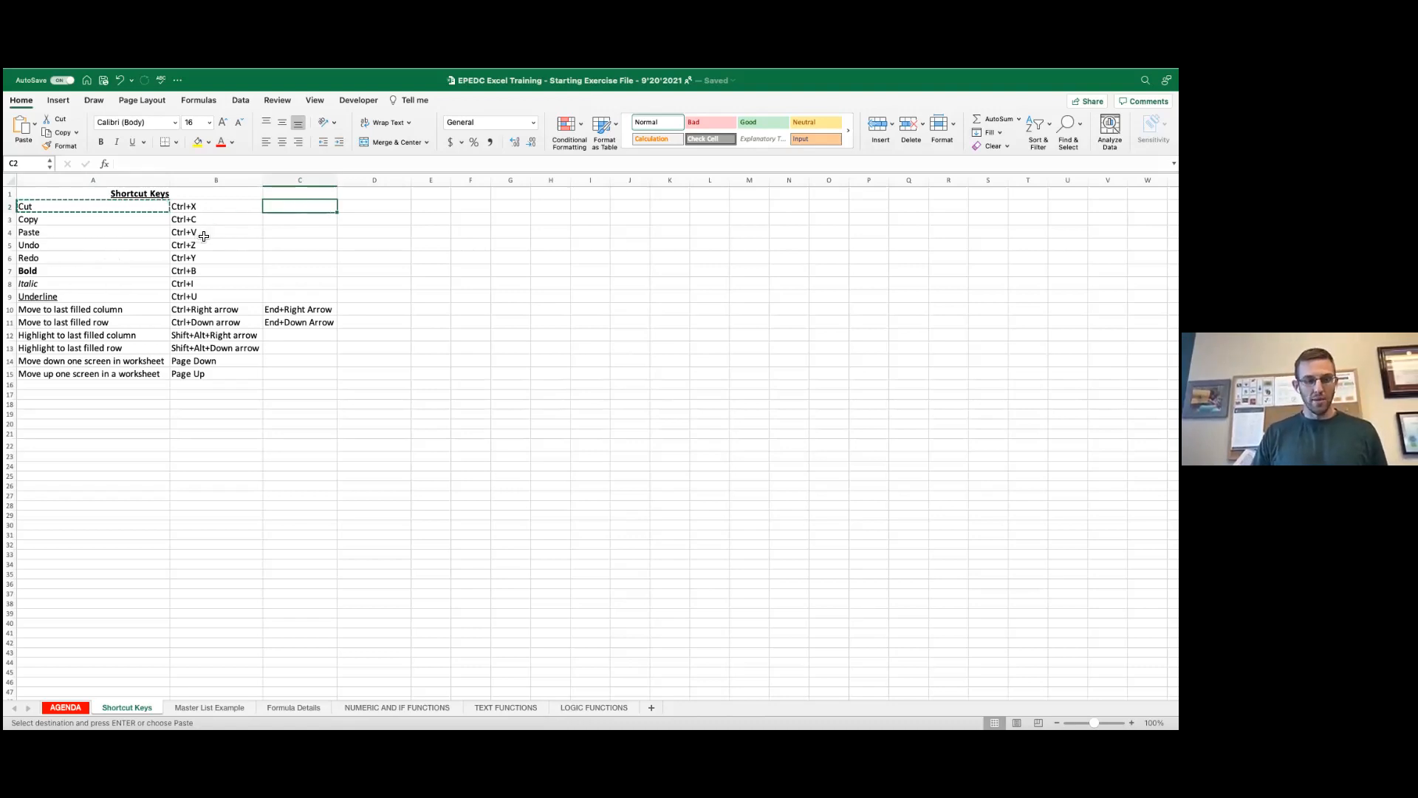
pyautogui.hotkey('ctrl', 'v')
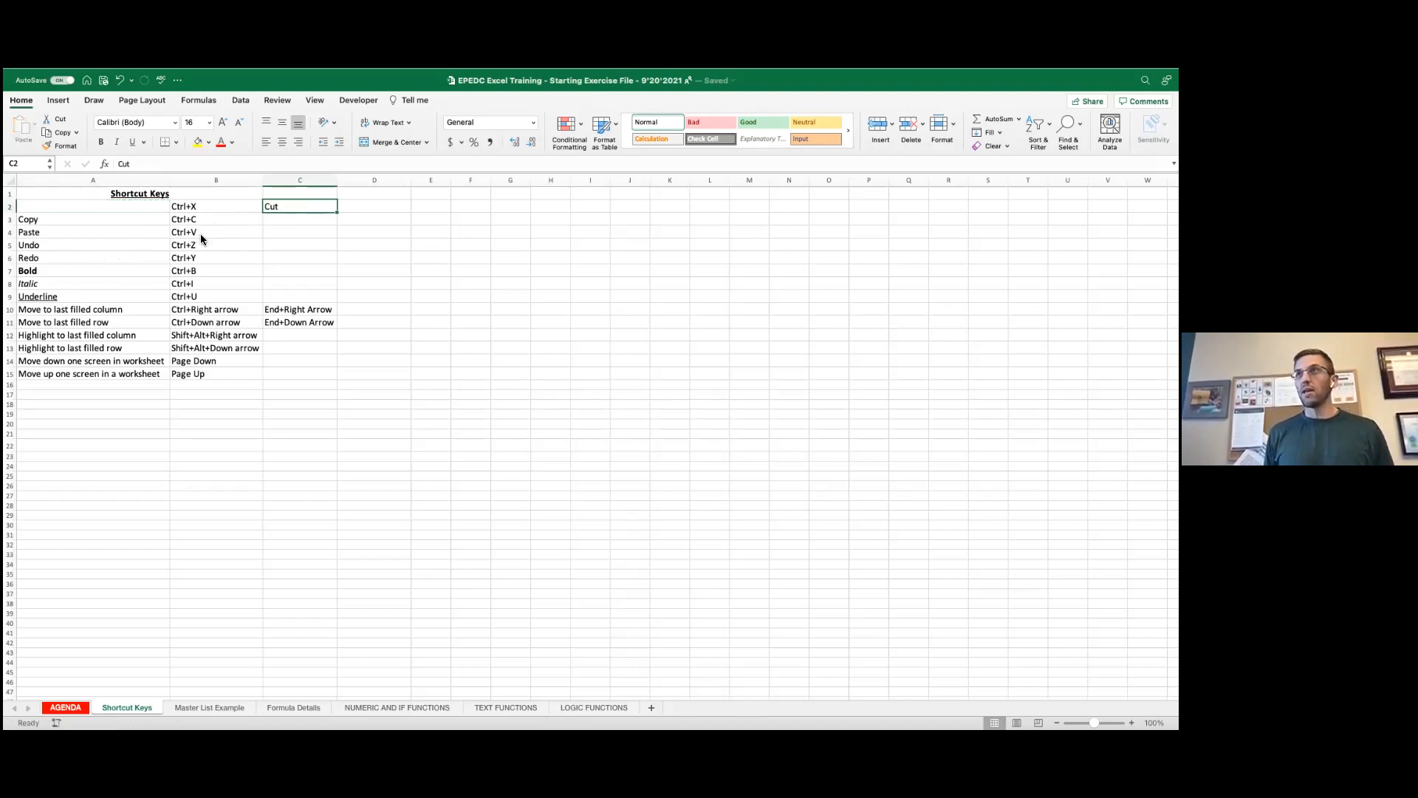
pyautogui.press('Left')
pyautogui.press('Right')
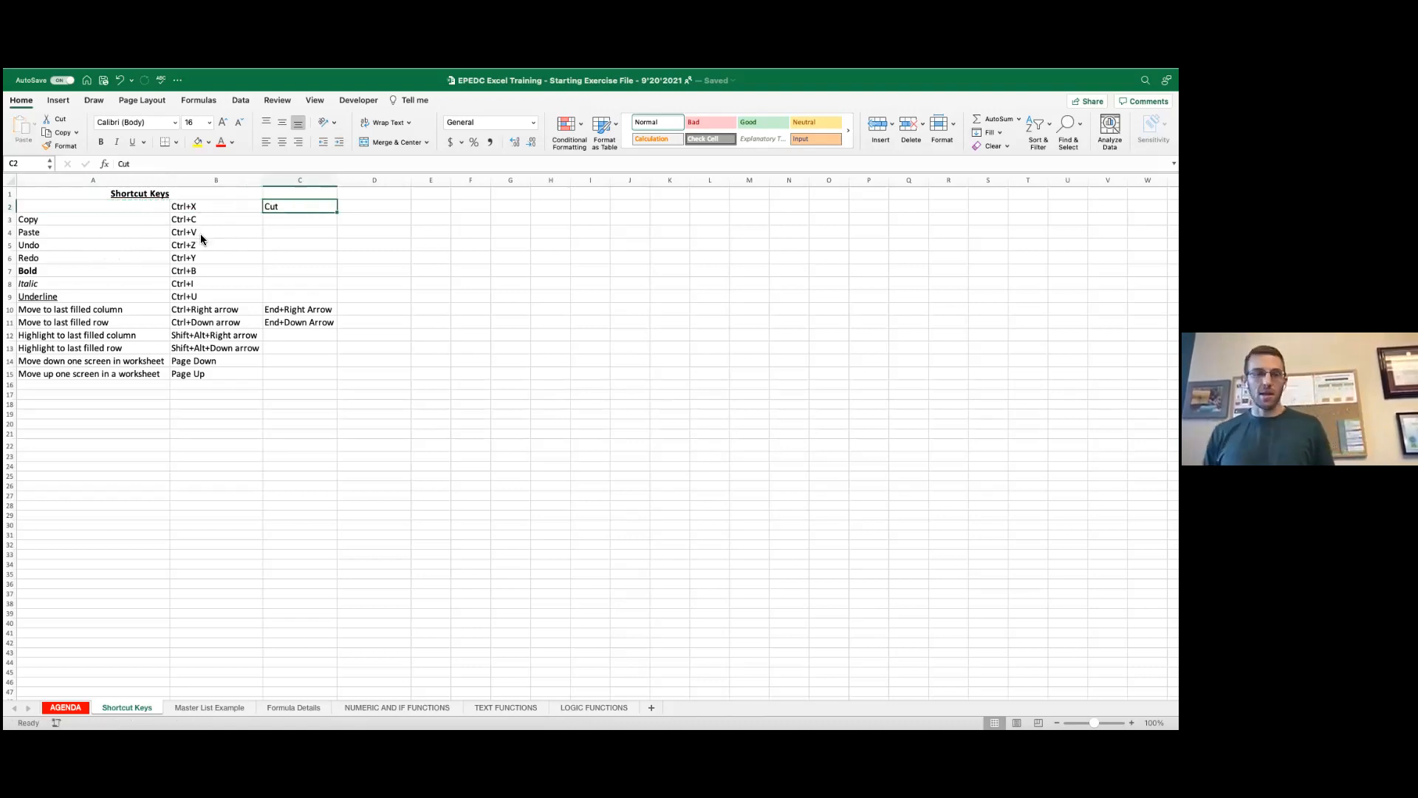
# Step: Cut the word Cut from cell C2 and paste it back into cell A2
pyautogui.press('Left')
pyautogui.press('Right')
pyautogui.hotkey('ctrl', 'x')
pyautogui.press('Left')
pyautogui.press('Left')
pyautogui.hotkey('ctrl', 'v')
# Step: Copy the word Copy from cell A3 and paste it into cell C3
pyautogui.press('Down')
pyautogui.press('Right')
pyautogui.press('Left')
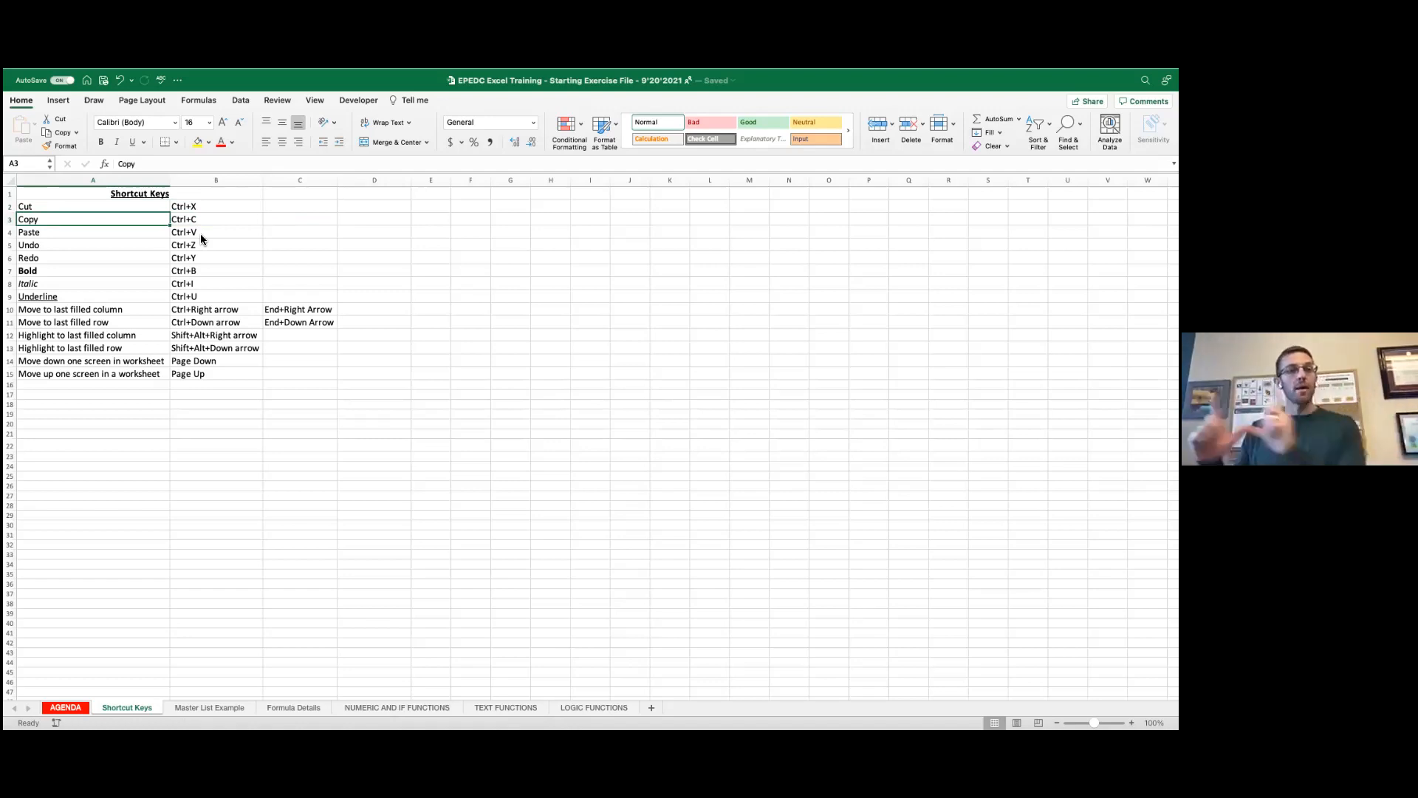
pyautogui.press('super+c')
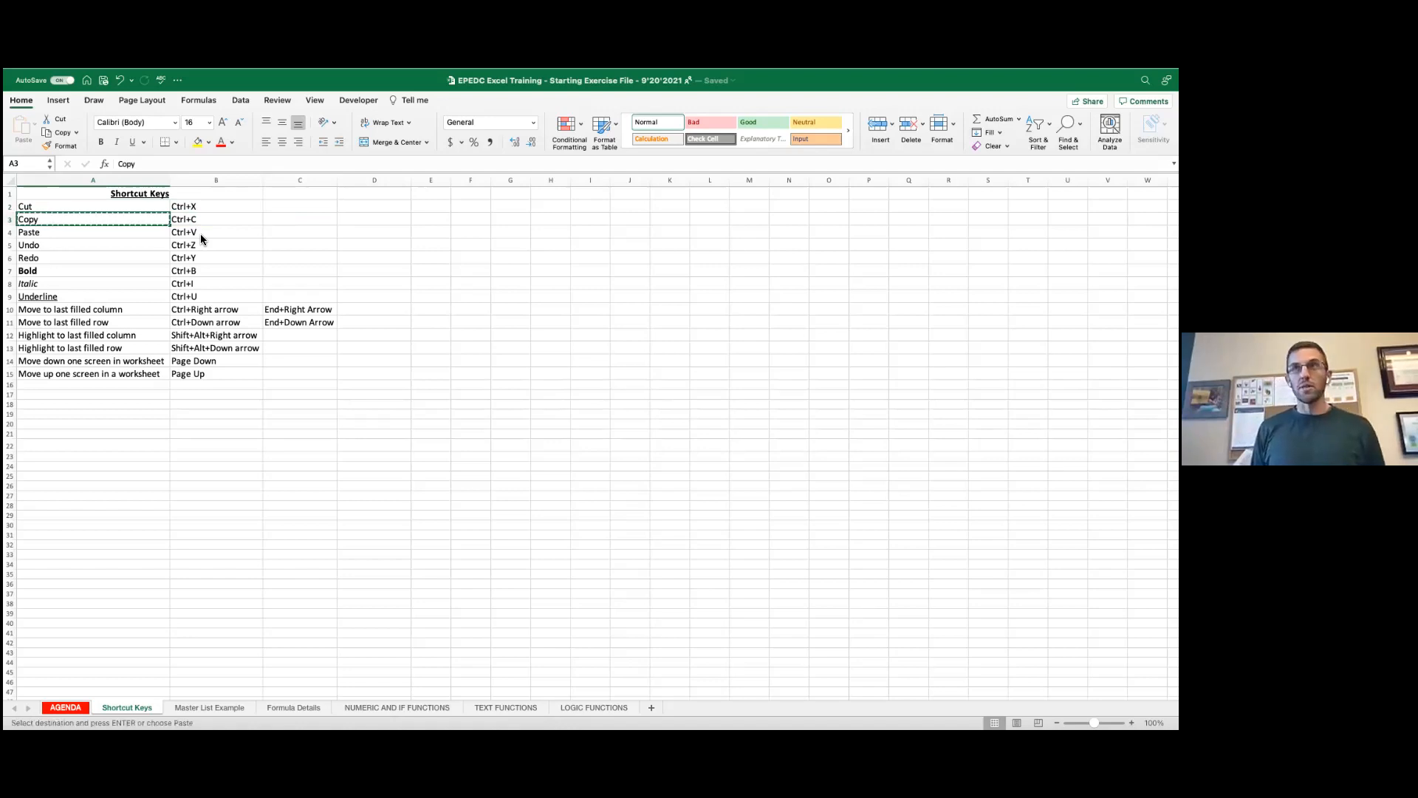
pyautogui.click(307, 220)
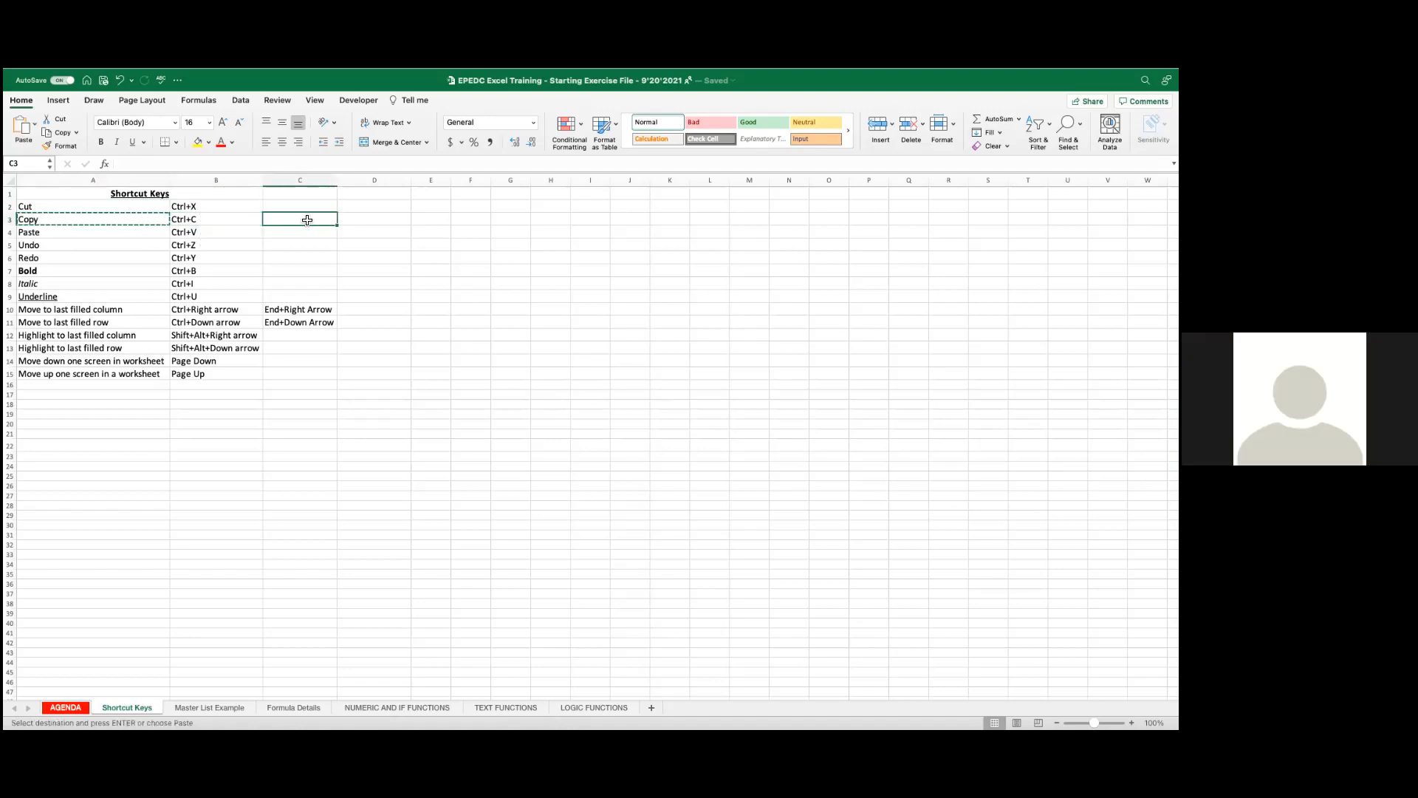
pyautogui.press('super+v')
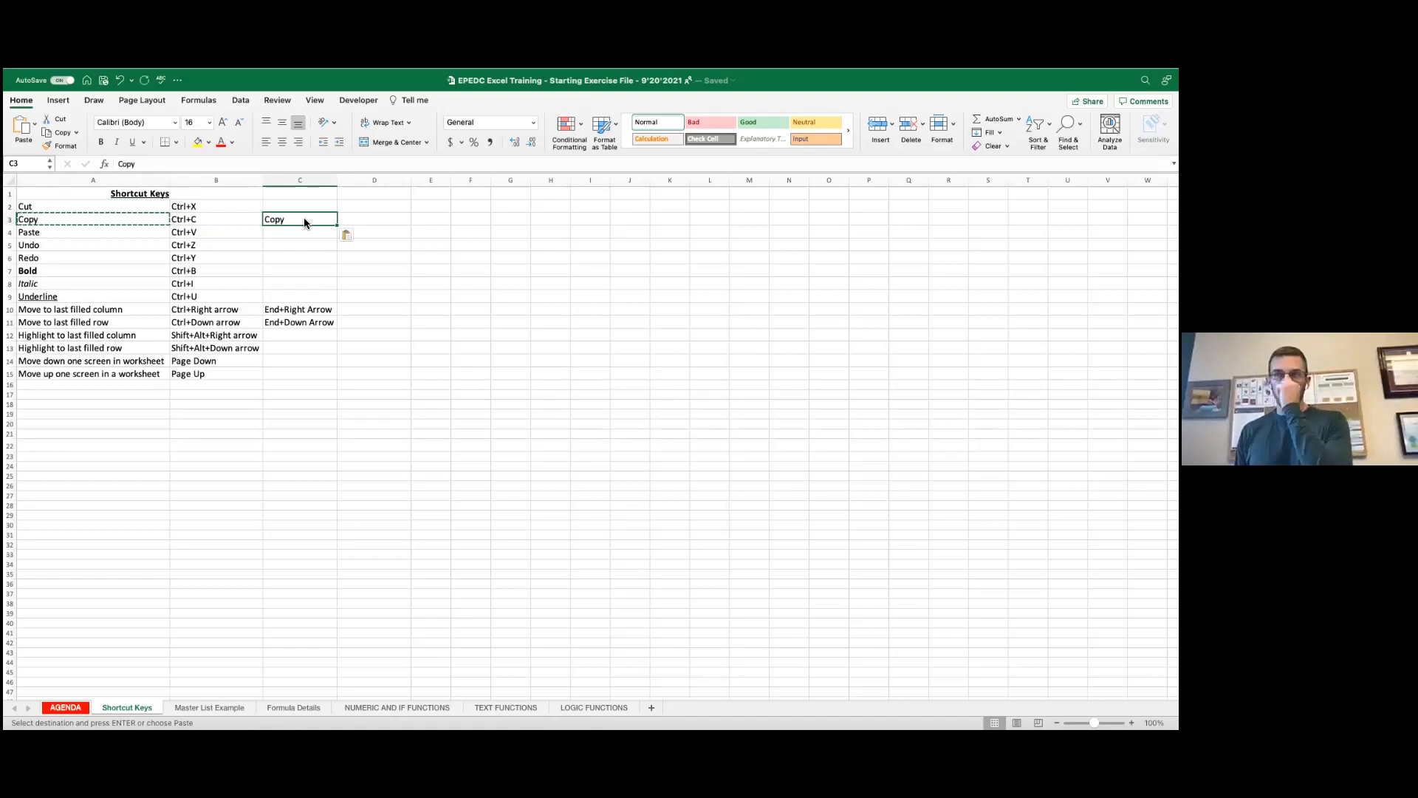
# Step: Copy the range B10:B21 of the Shortcut Keys sheet and paste it starting at cell D10
pyautogui.click(93, 238)
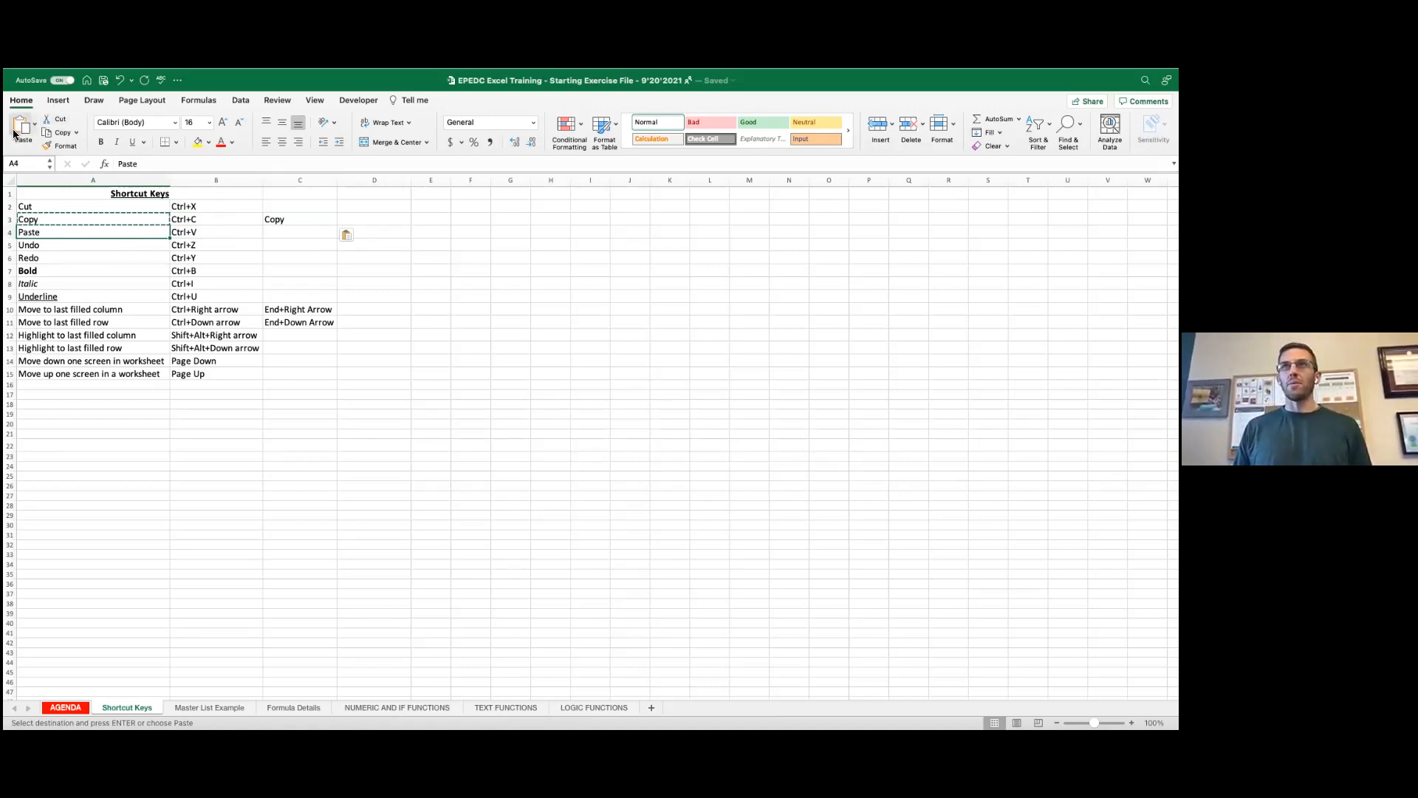
pyautogui.moveTo(209, 314); pyautogui.dragTo(202, 433)
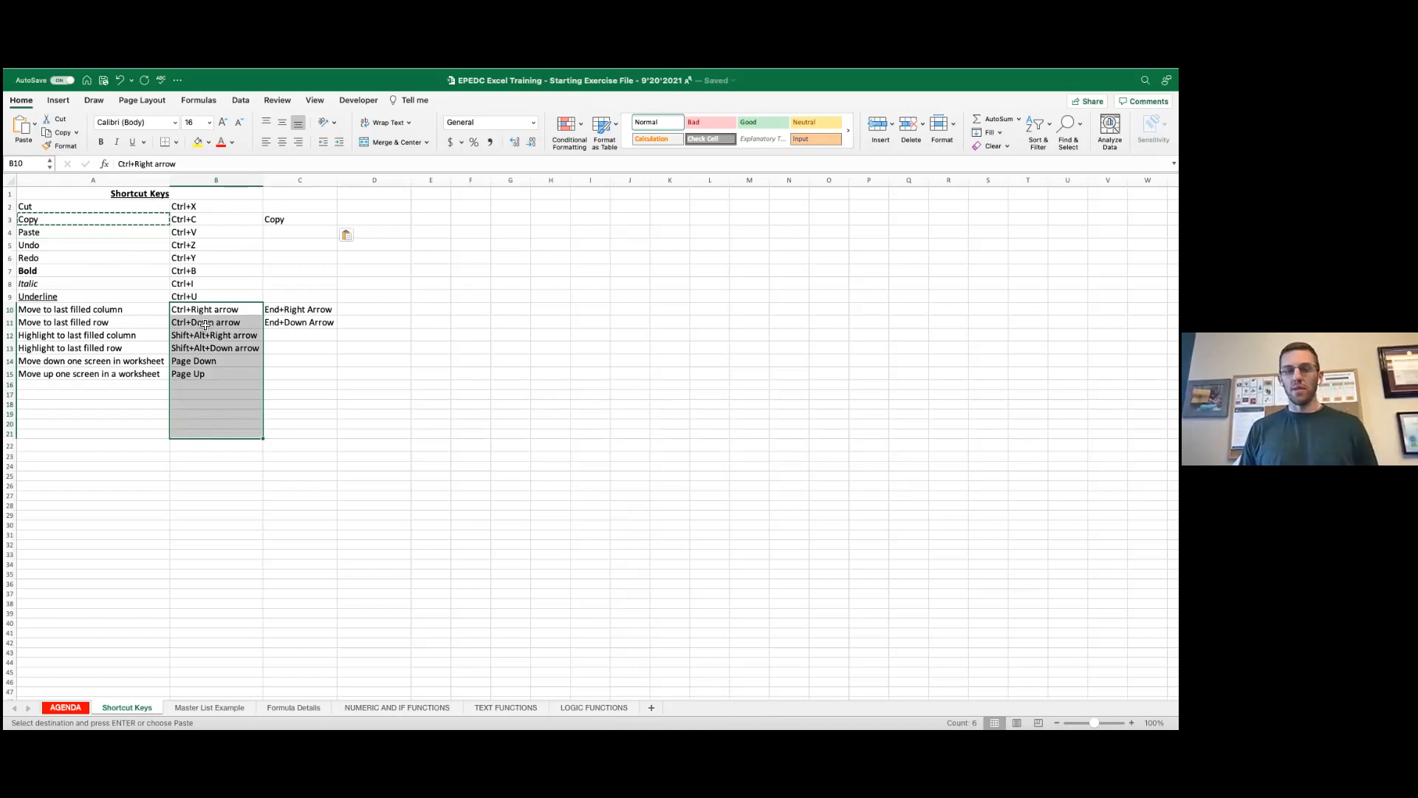
pyautogui.hotkey('ctrl', 'c')
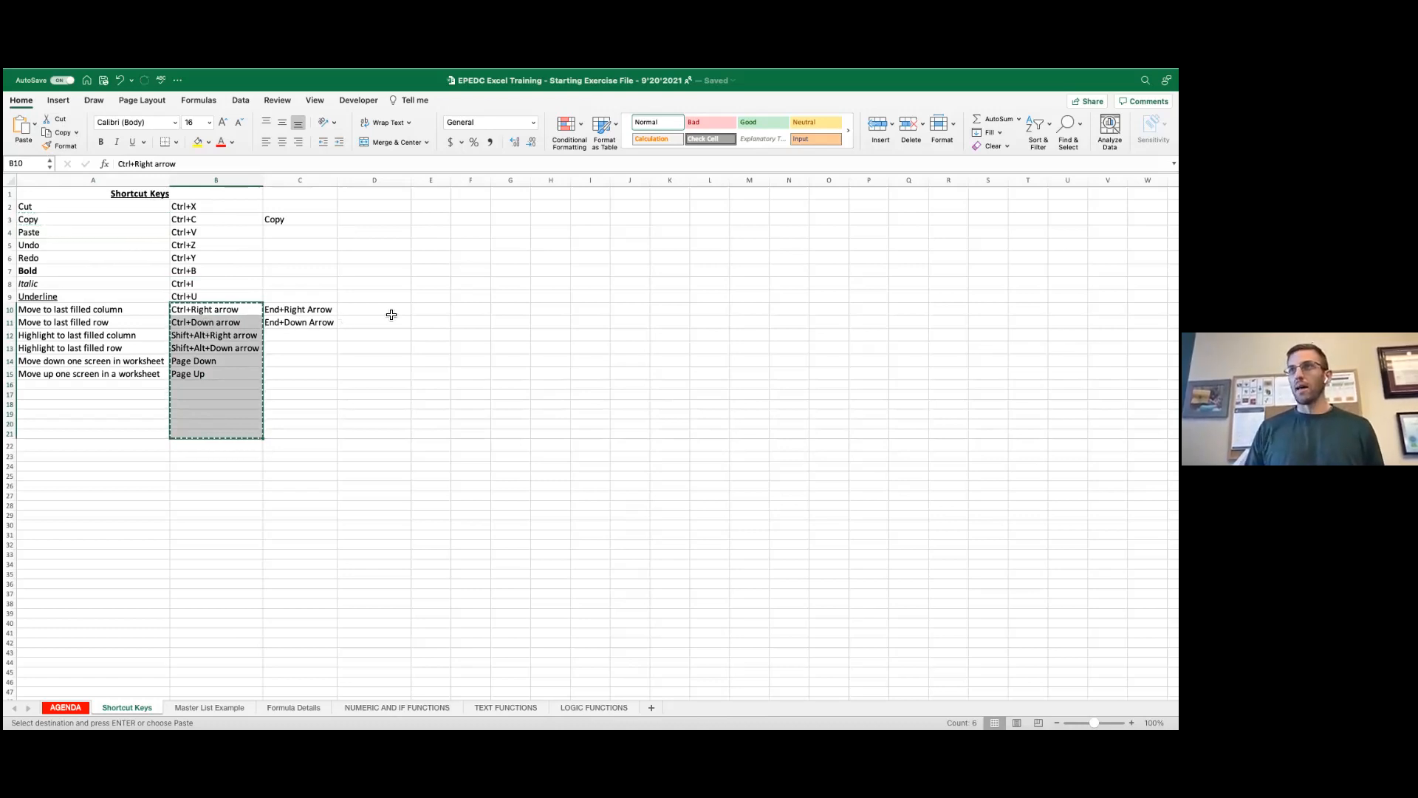
pyautogui.click(392, 313)
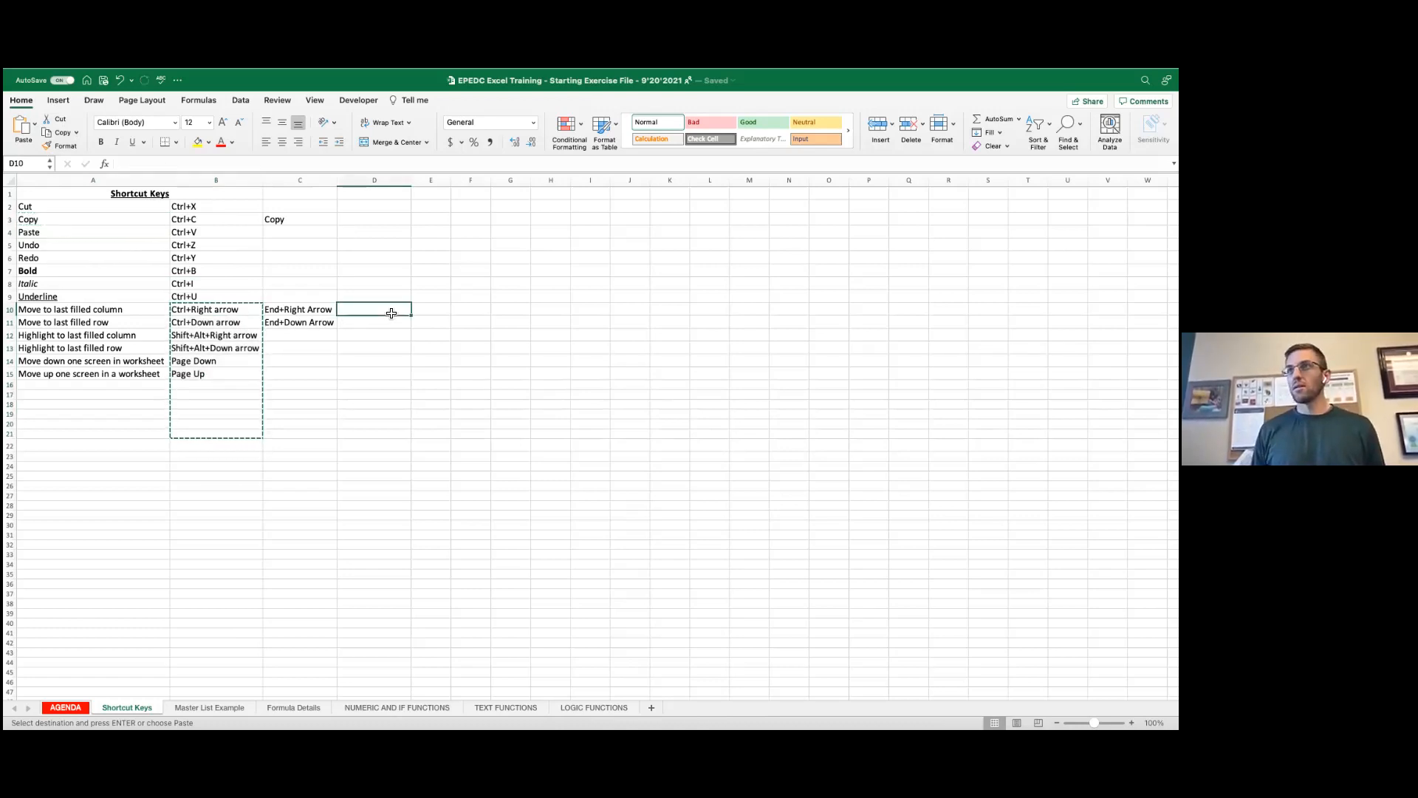
pyautogui.moveTo(216, 310); pyautogui.dragTo(216, 431)
pyautogui.click(384, 310)
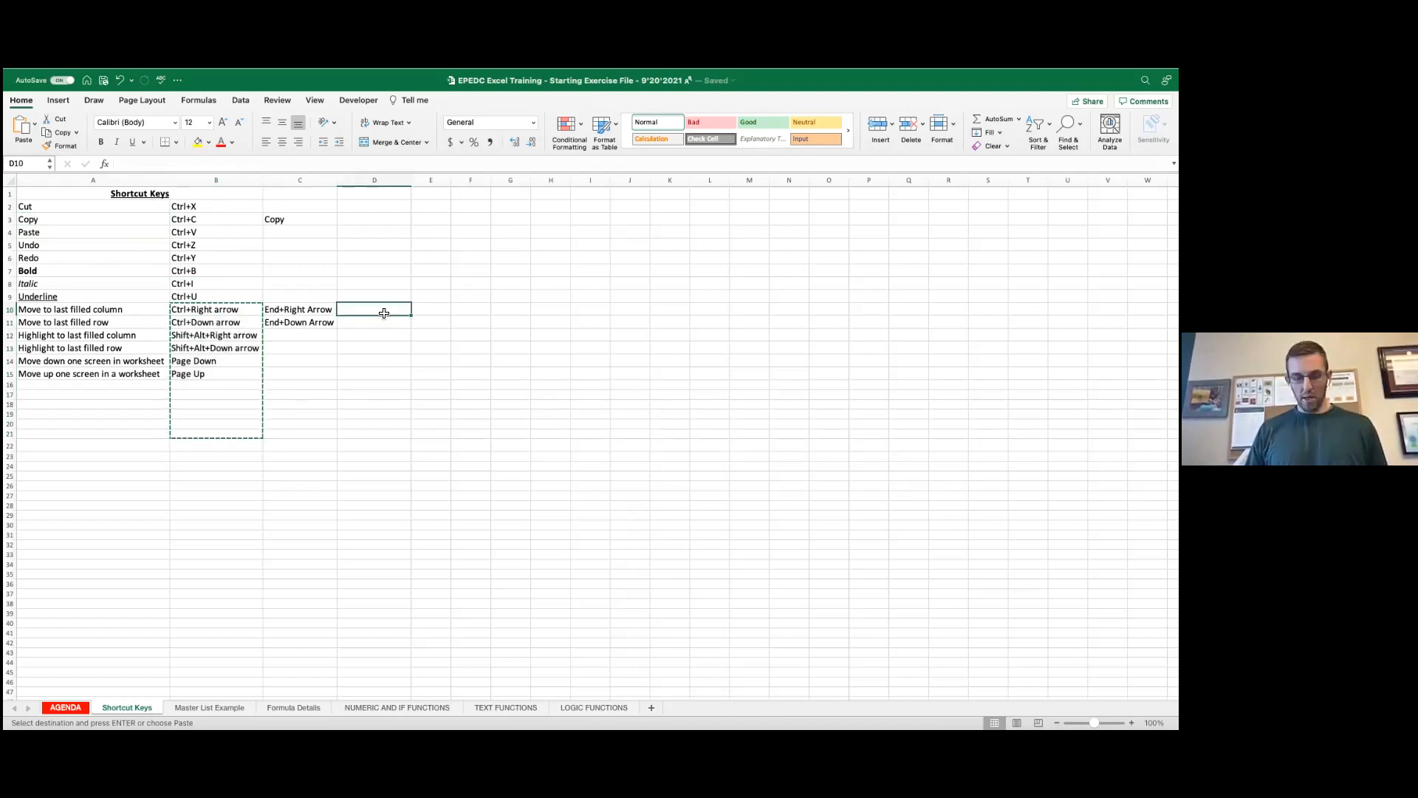
pyautogui.hotkey('ctrl', 'v')
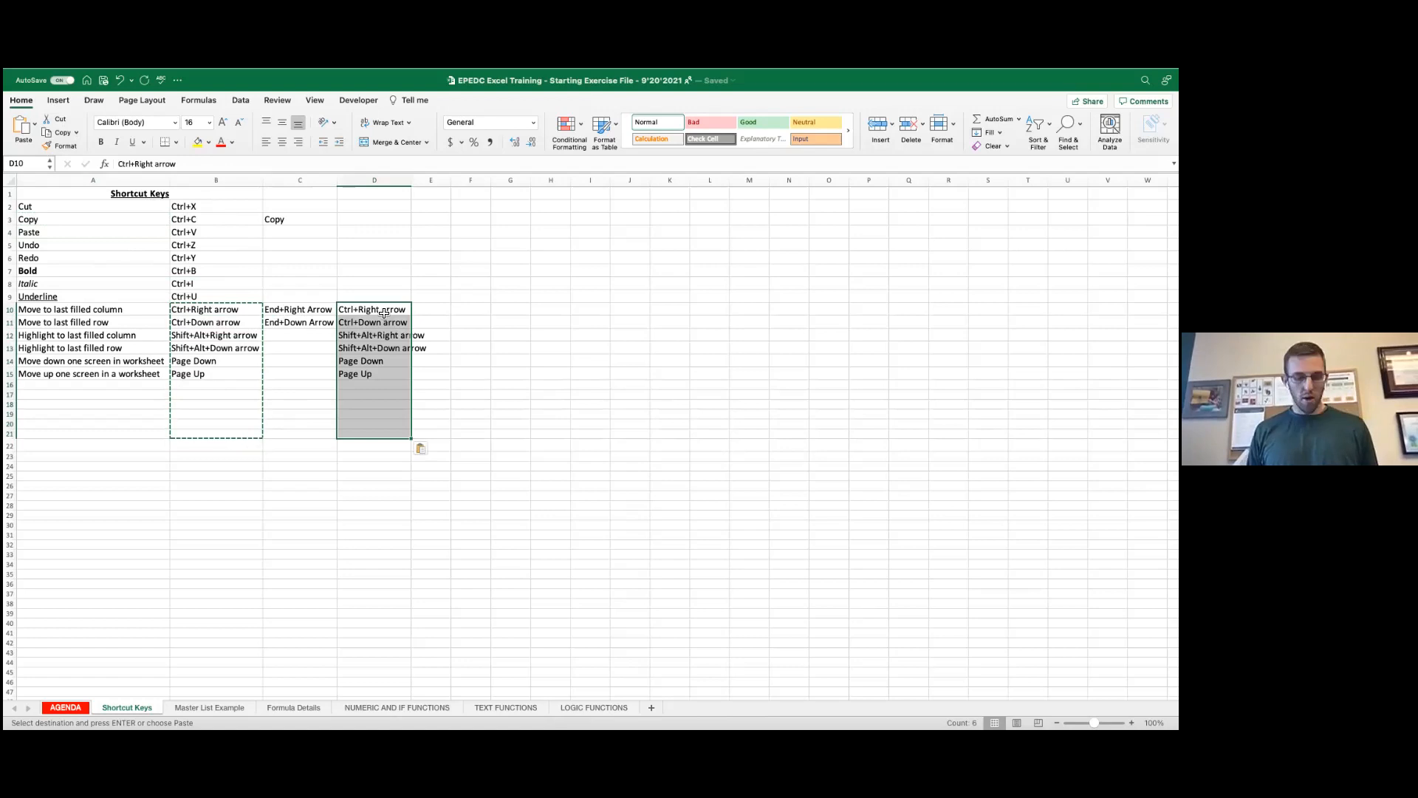
# Step: Undo the paste at D10 and the earlier copy and cut operations in columns A and C
pyautogui.hotkey('ctrl', 'z')
pyautogui.click(306, 265)
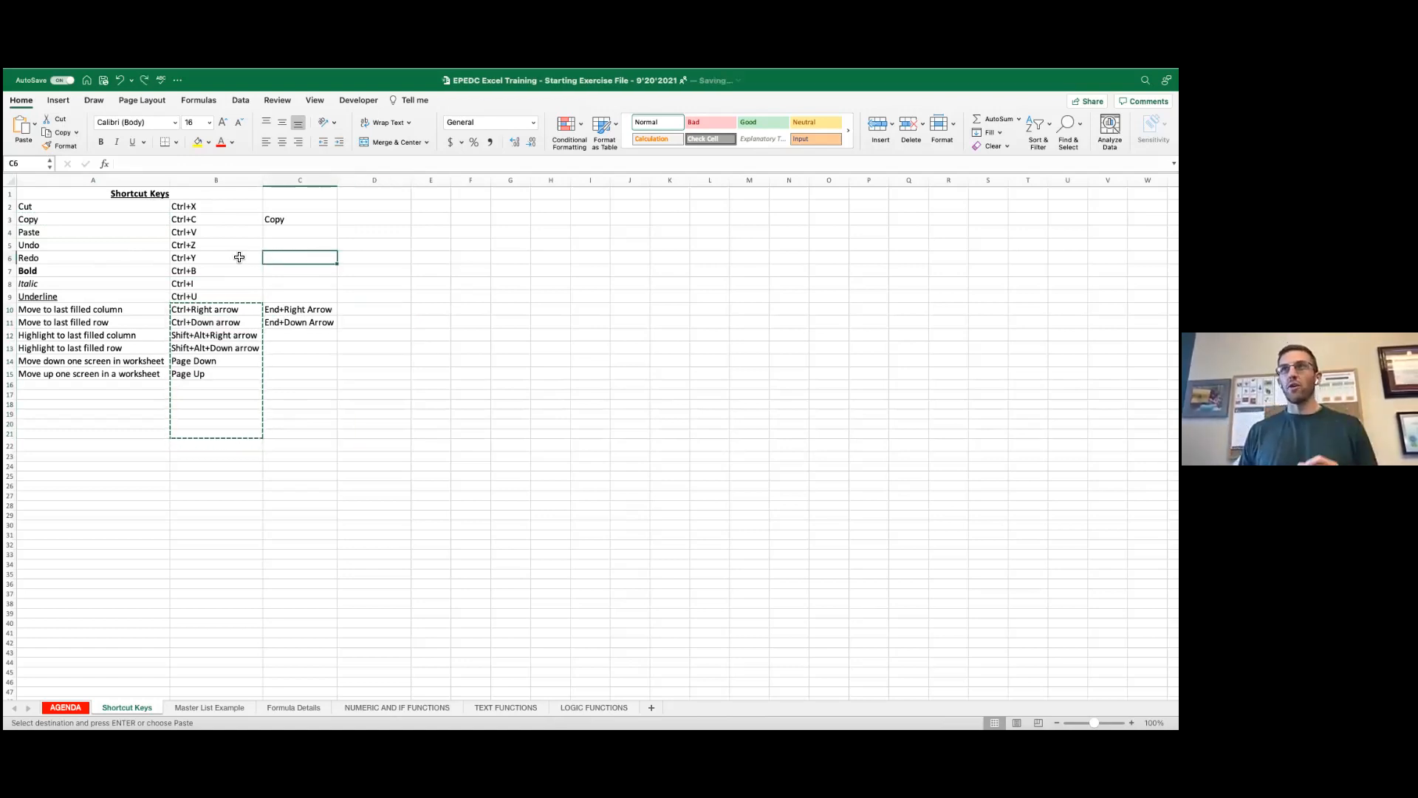
pyautogui.click(84, 245)
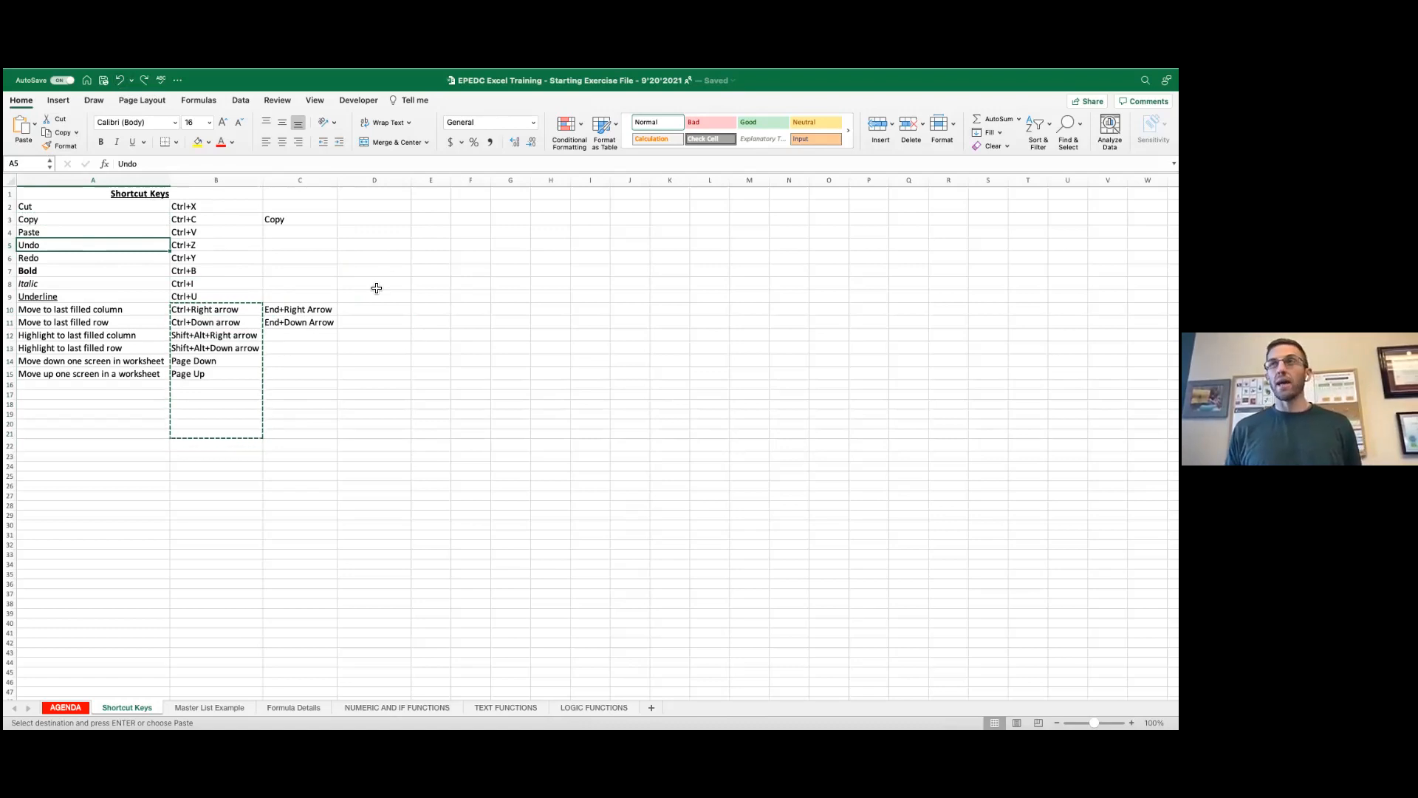
pyautogui.hotkey('ctrl', 'z')
pyautogui.hotkey('ctrl', 'z')
pyautogui.hotkey('ctrl', 'z')
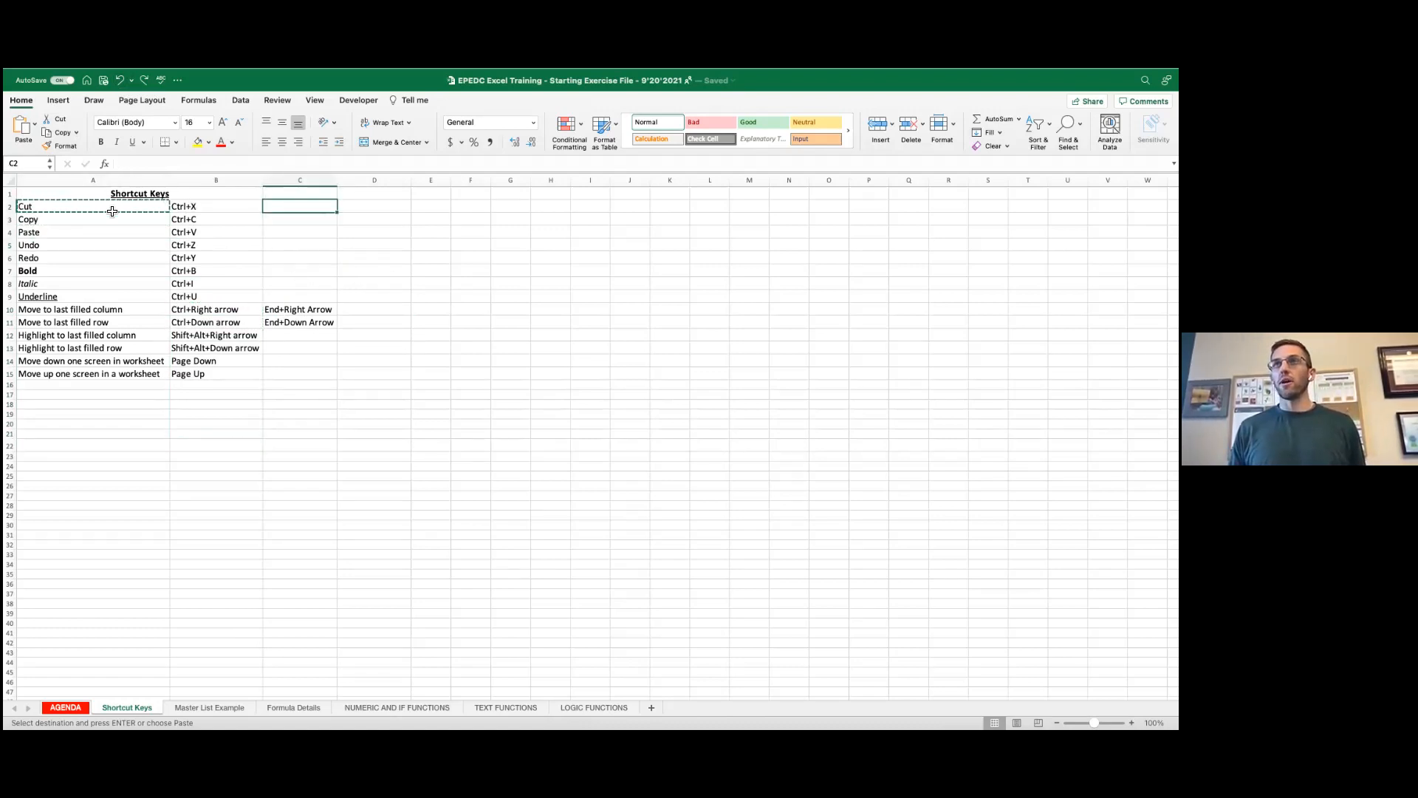
pyautogui.click(309, 236)
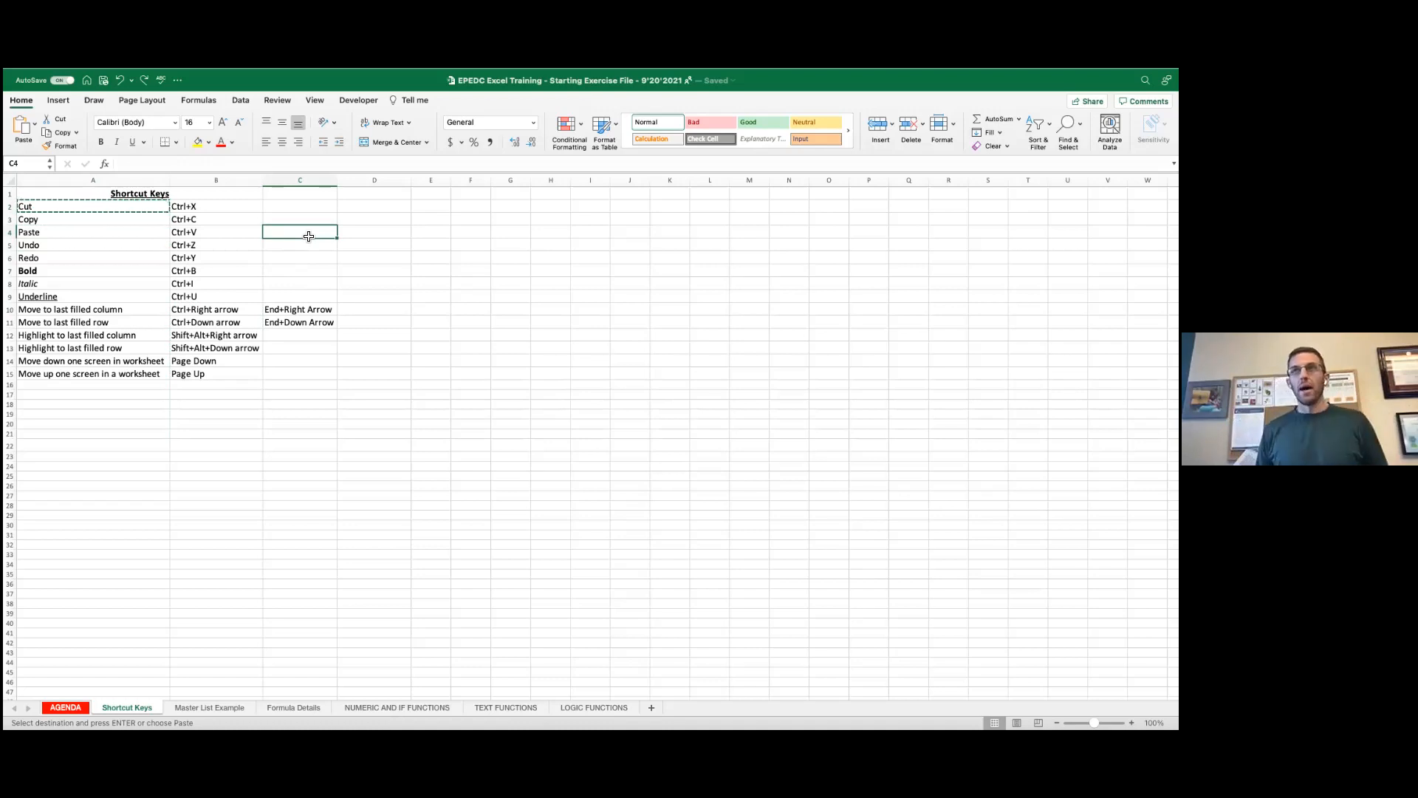
pyautogui.click(434, 294)
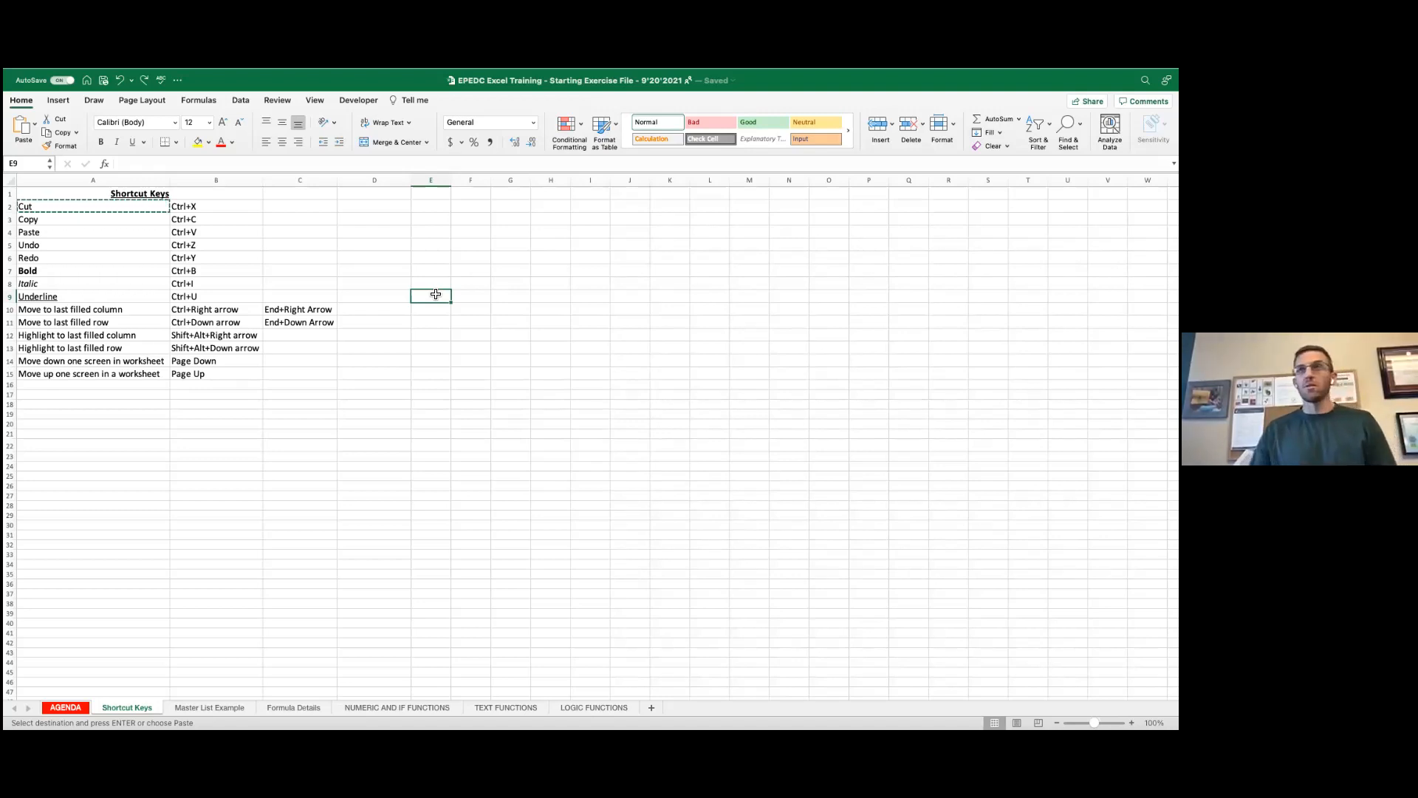
# Step: Redo the undone cut, copy and paste operations through the paste of B10:B21 at D10
pyautogui.click(48, 258)
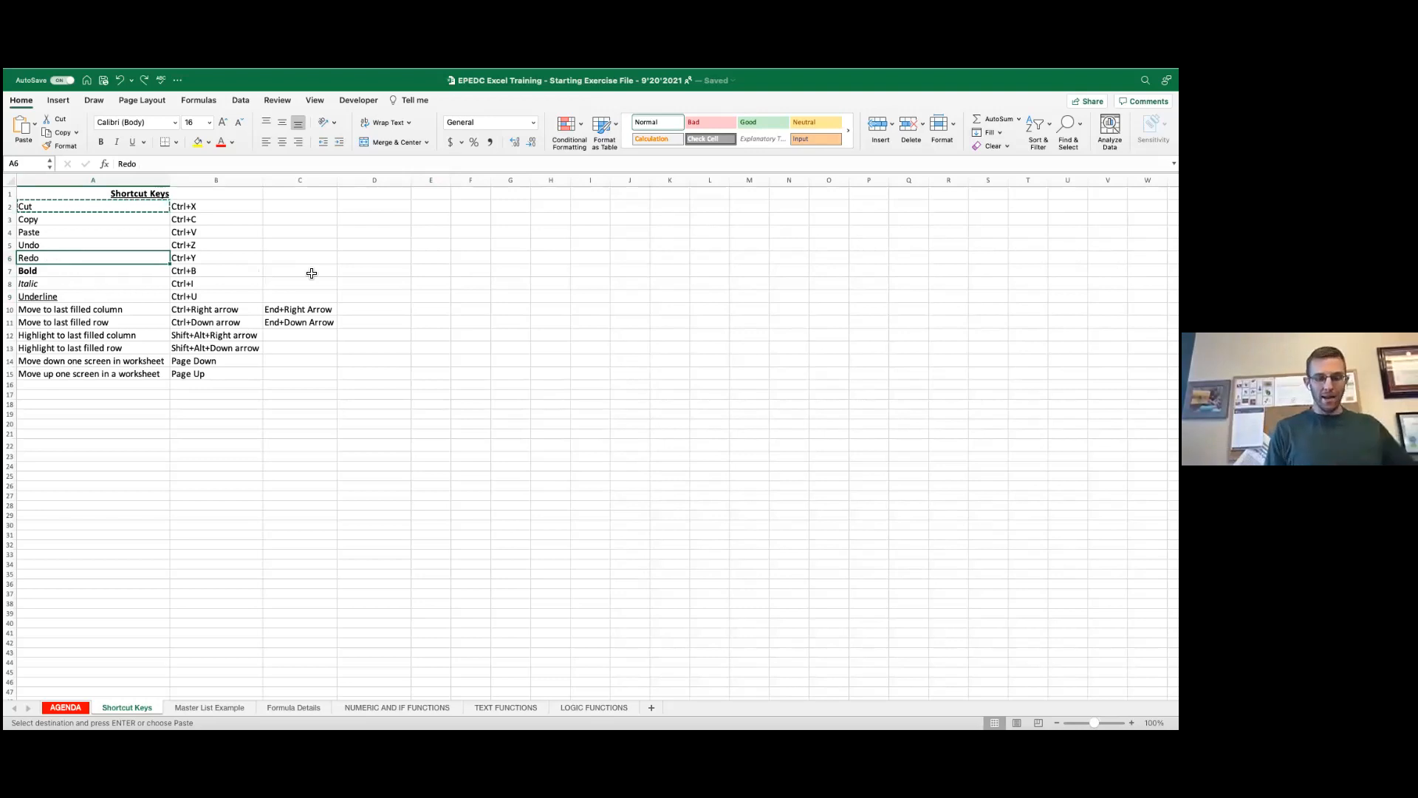
pyautogui.hotkey('ctrl', 'y')
pyautogui.hotkey('ctrl', 'y')
pyautogui.hotkey('ctrl', 'y')
pyautogui.hotkey('ctrl', 'y')
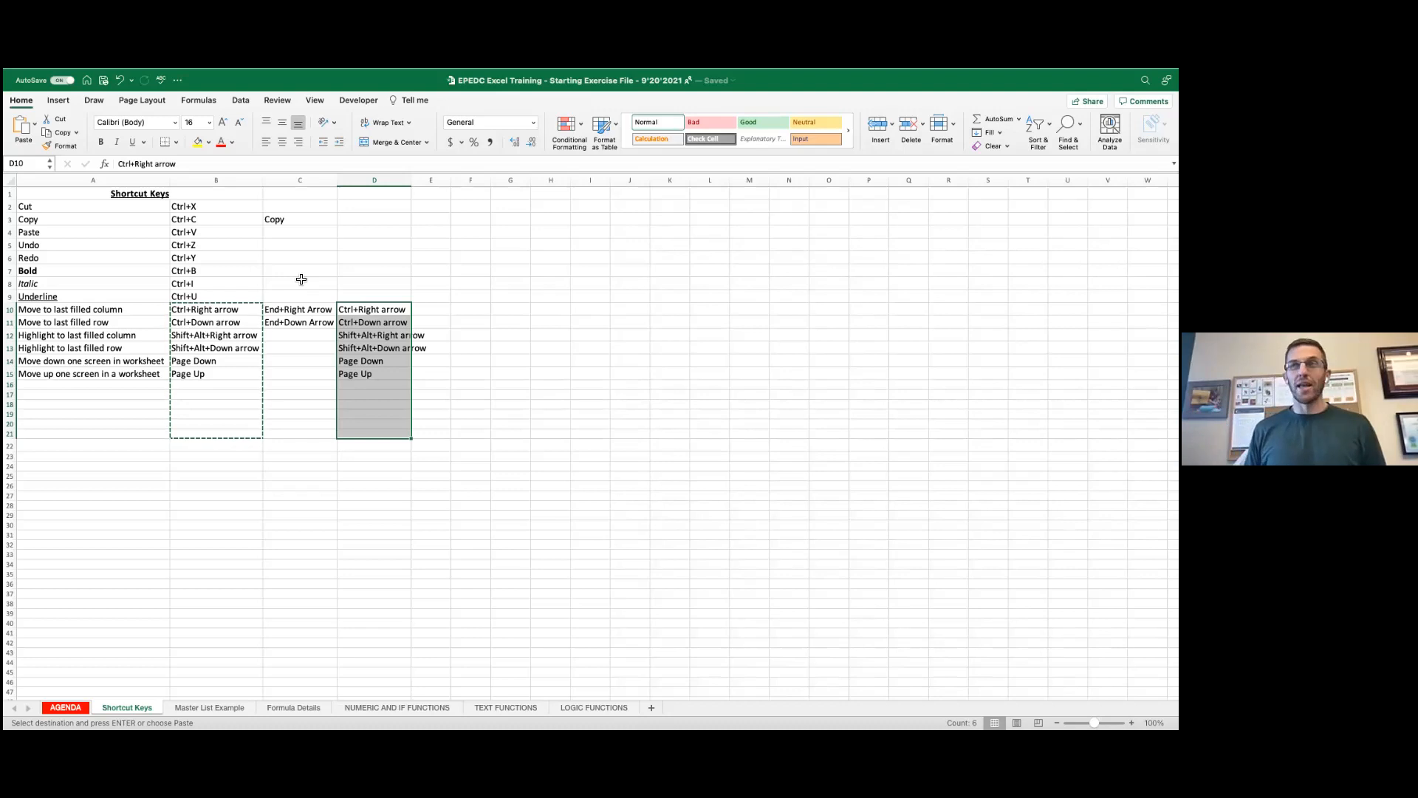
# Step: Undo all the redone cut, copy and paste operations on the Shortcut Keys sheet again
pyautogui.press('Delete')
pyautogui.hotkey('ctrl', 'z')
pyautogui.hotkey('ctrl', 'z')
pyautogui.hotkey('ctrl', 'z')
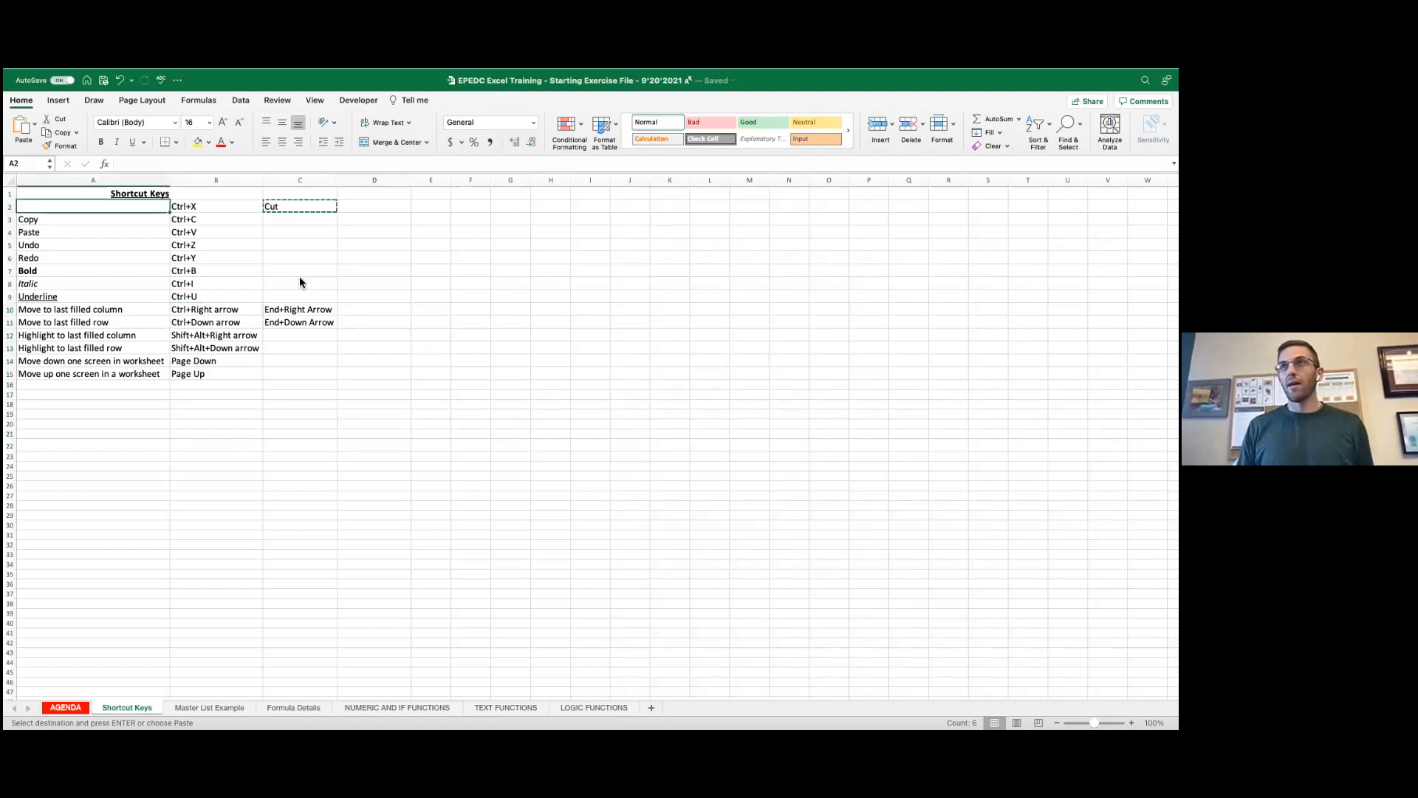
pyautogui.click(300, 219)
pyautogui.click(73, 256)
pyautogui.click(224, 272)
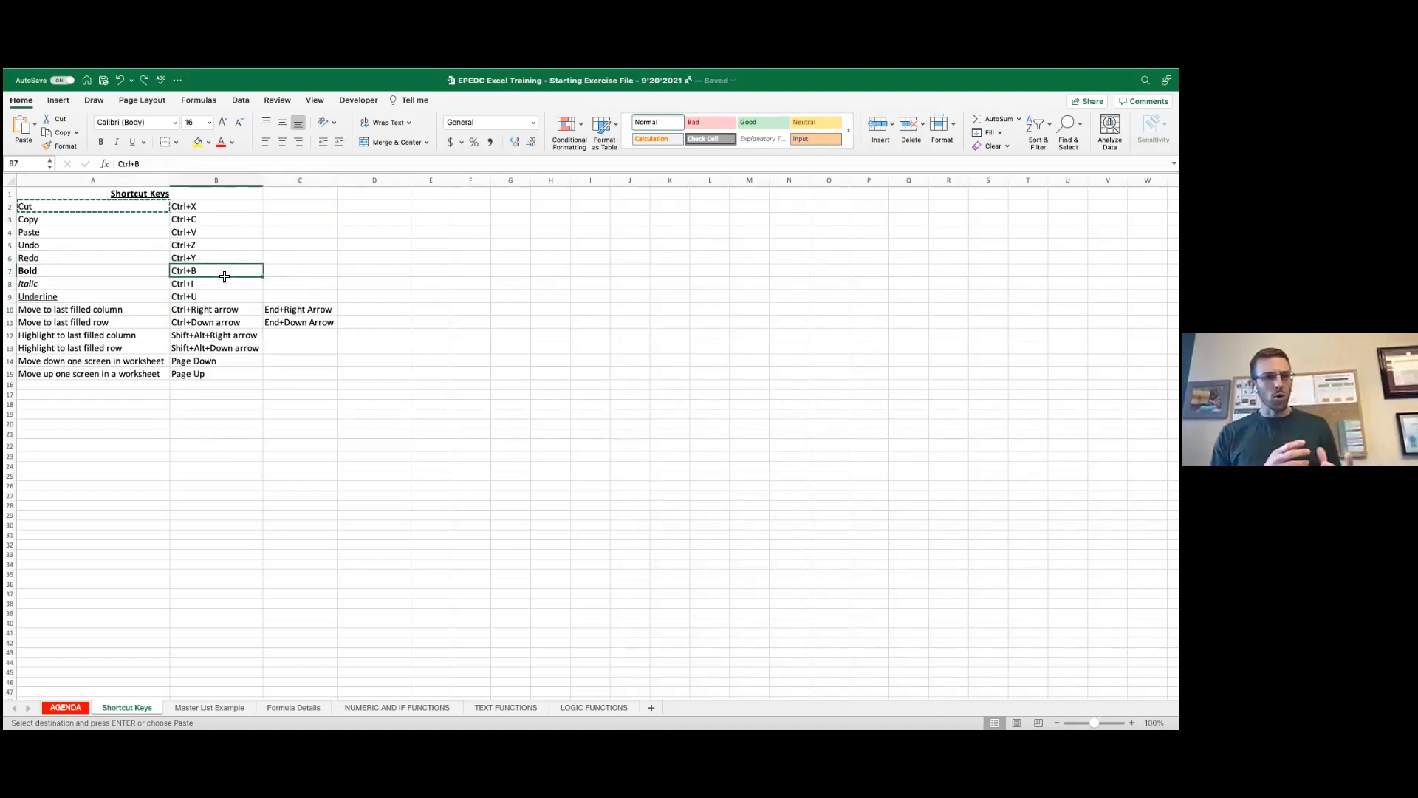
# Step: Remove the bold formatting from the word Bold in cell A7 and apply it again
pyautogui.click(119, 273)
pyautogui.hotkey('ctrl', 'b')
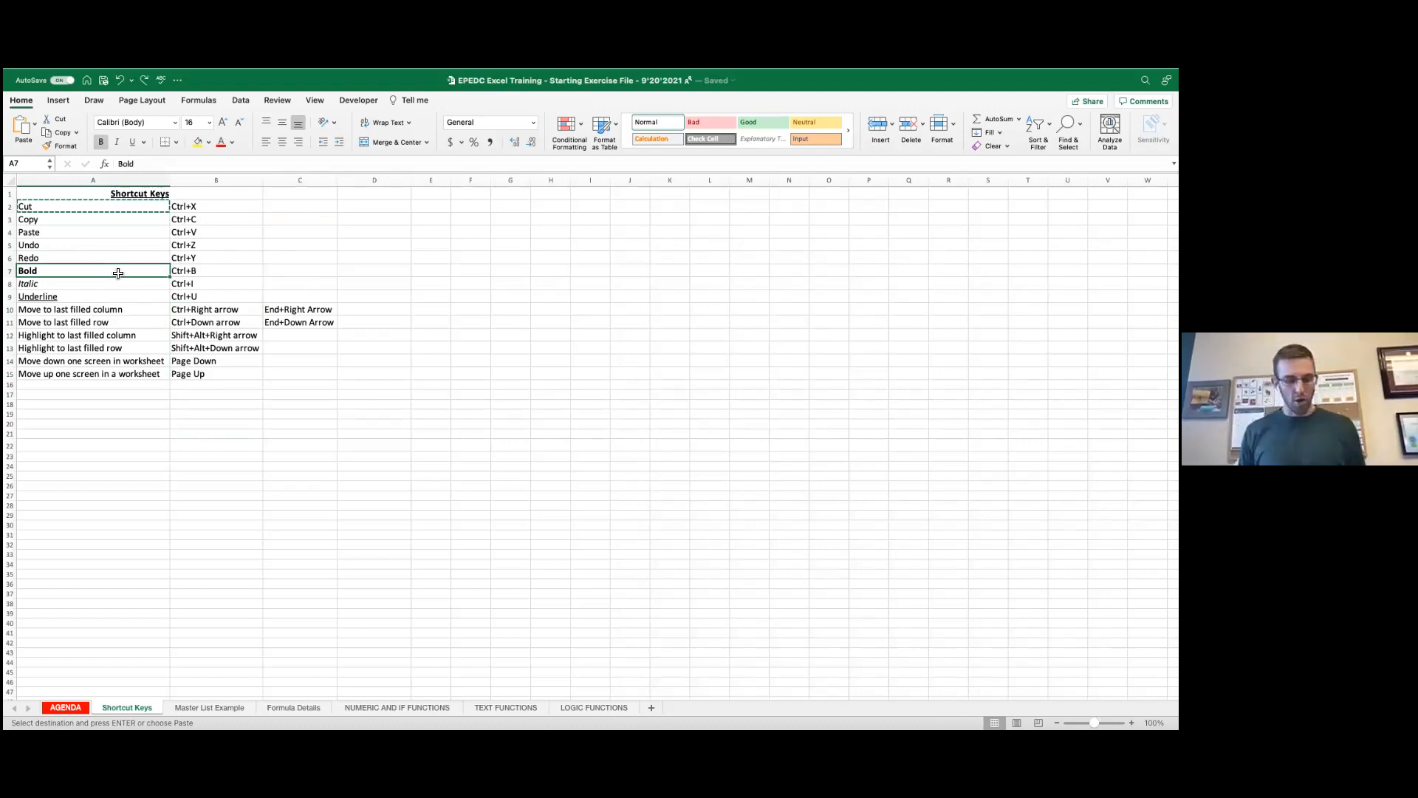
pyautogui.press('Escape')
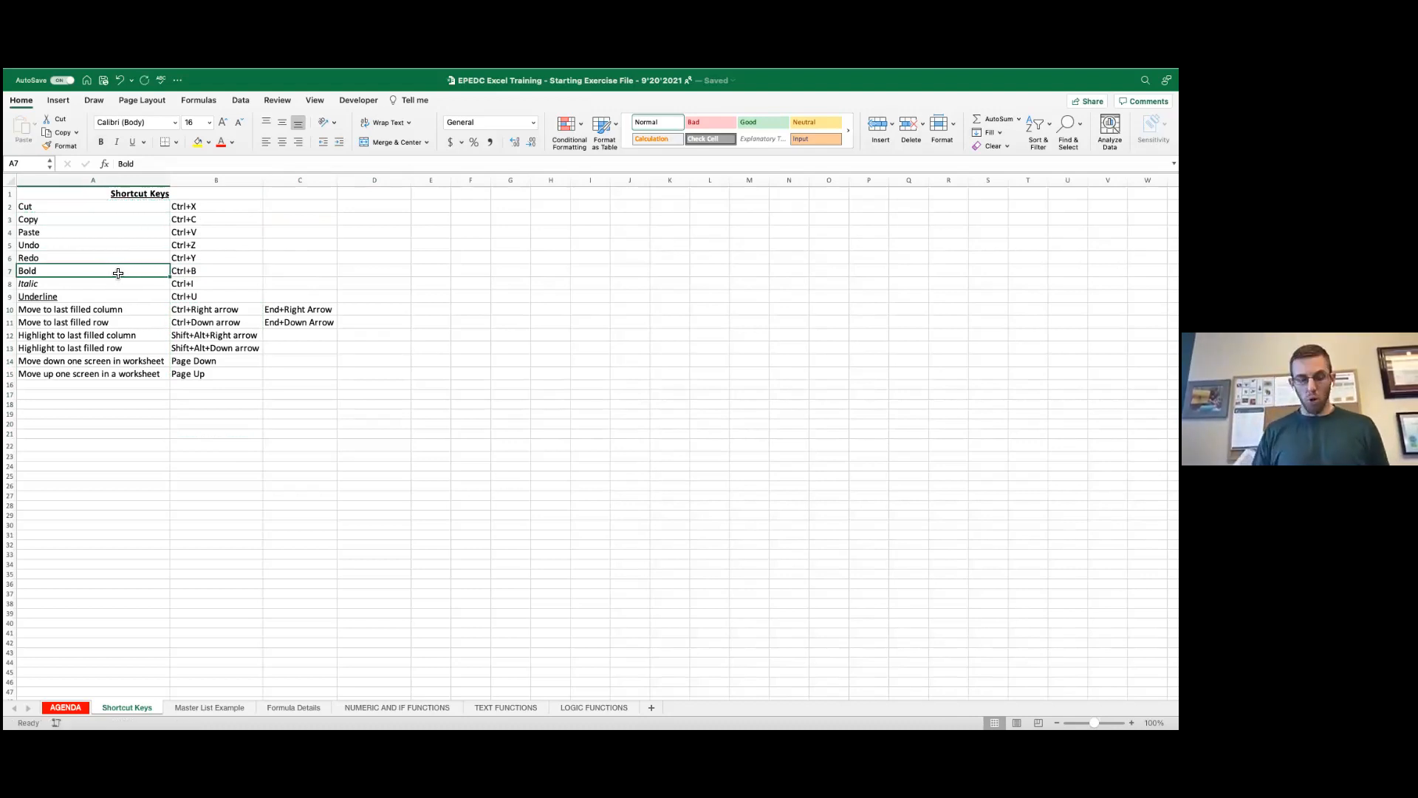
pyautogui.click(99, 279)
pyautogui.click(95, 274)
pyautogui.hotkey('ctrl', 'b')
# Step: Toggle the italic formatting of the word Italic in cell A8 several times and leave it off
pyautogui.press('Down')
pyautogui.hotkey('ctrl', 'i')
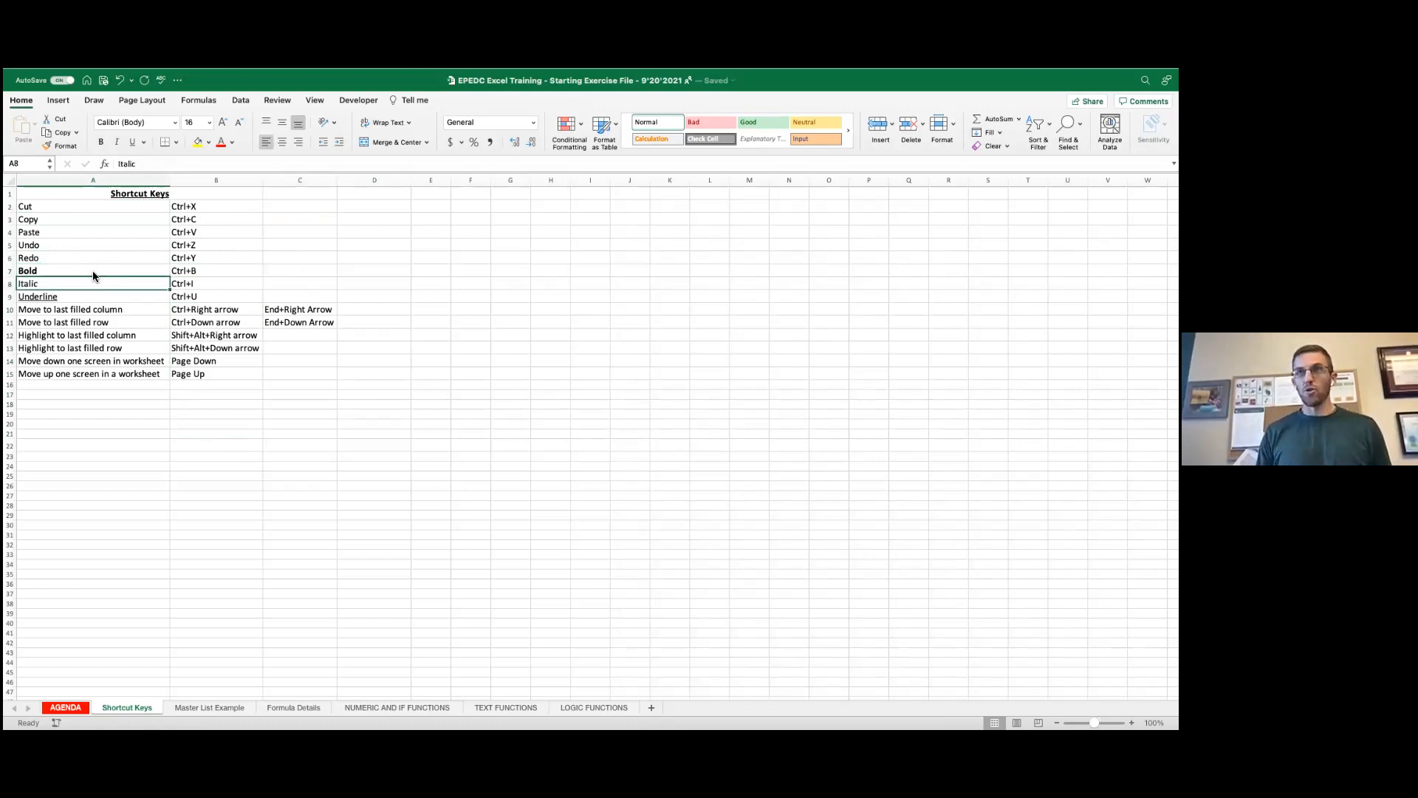
pyautogui.hotkey('ctrl', 'i')
pyautogui.hotkey('ctrl', 'i')
pyautogui.hotkey('ctrl', 'i')
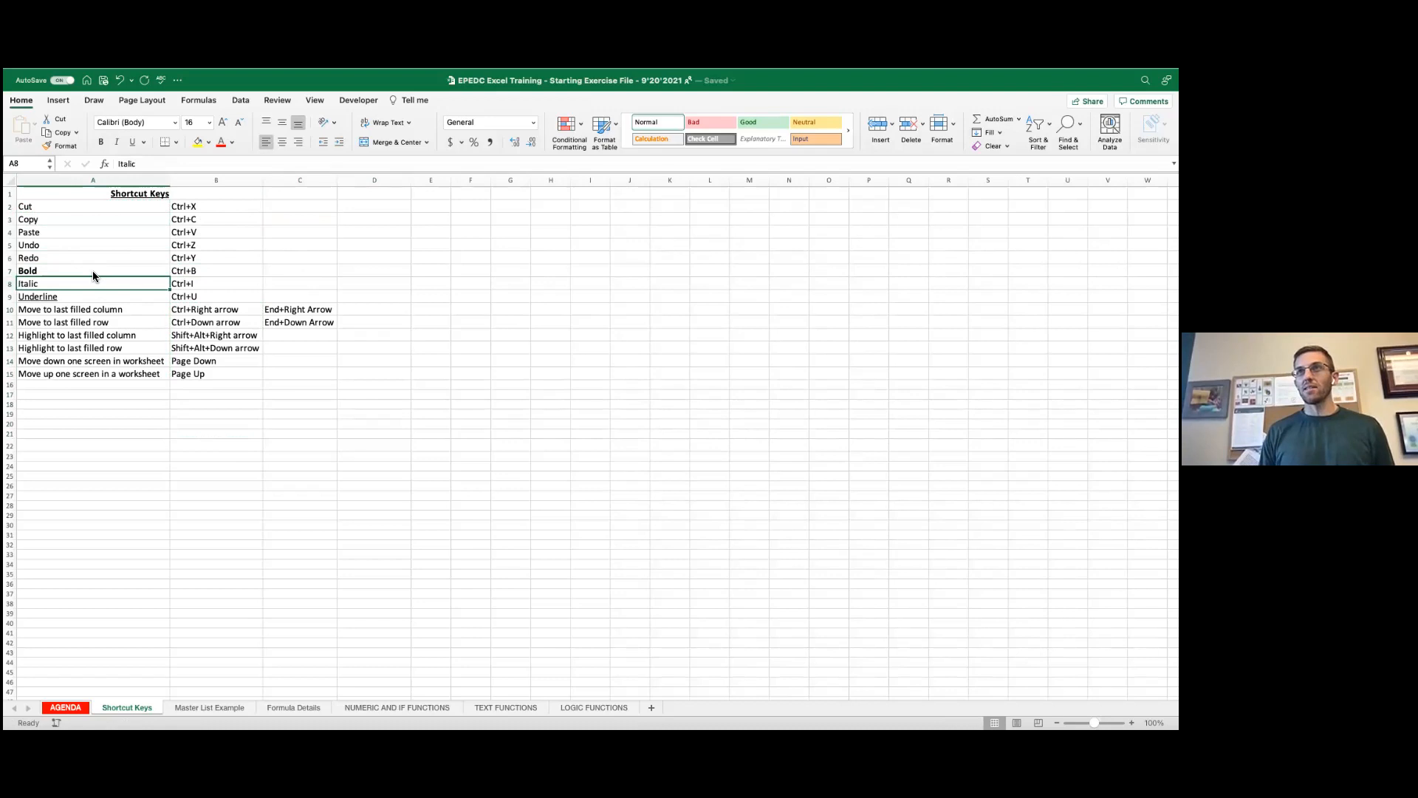
pyautogui.hotkey('ctrl', 'i')
# Step: Toggle the underline formatting of the word Underline in cell A9 several times and leave it off
pyautogui.press('Down')
pyautogui.hotkey('ctrl', 'u')
pyautogui.hotkey('ctrl', 'u')
pyautogui.hotkey('ctrl', 'u')
pyautogui.hotkey('ctrl', 'u')
pyautogui.hotkey('ctrl', 'u')
# Step: Open the Master List Example sheet and move down column A one cell at a time to row 52
pyautogui.click(87, 314)
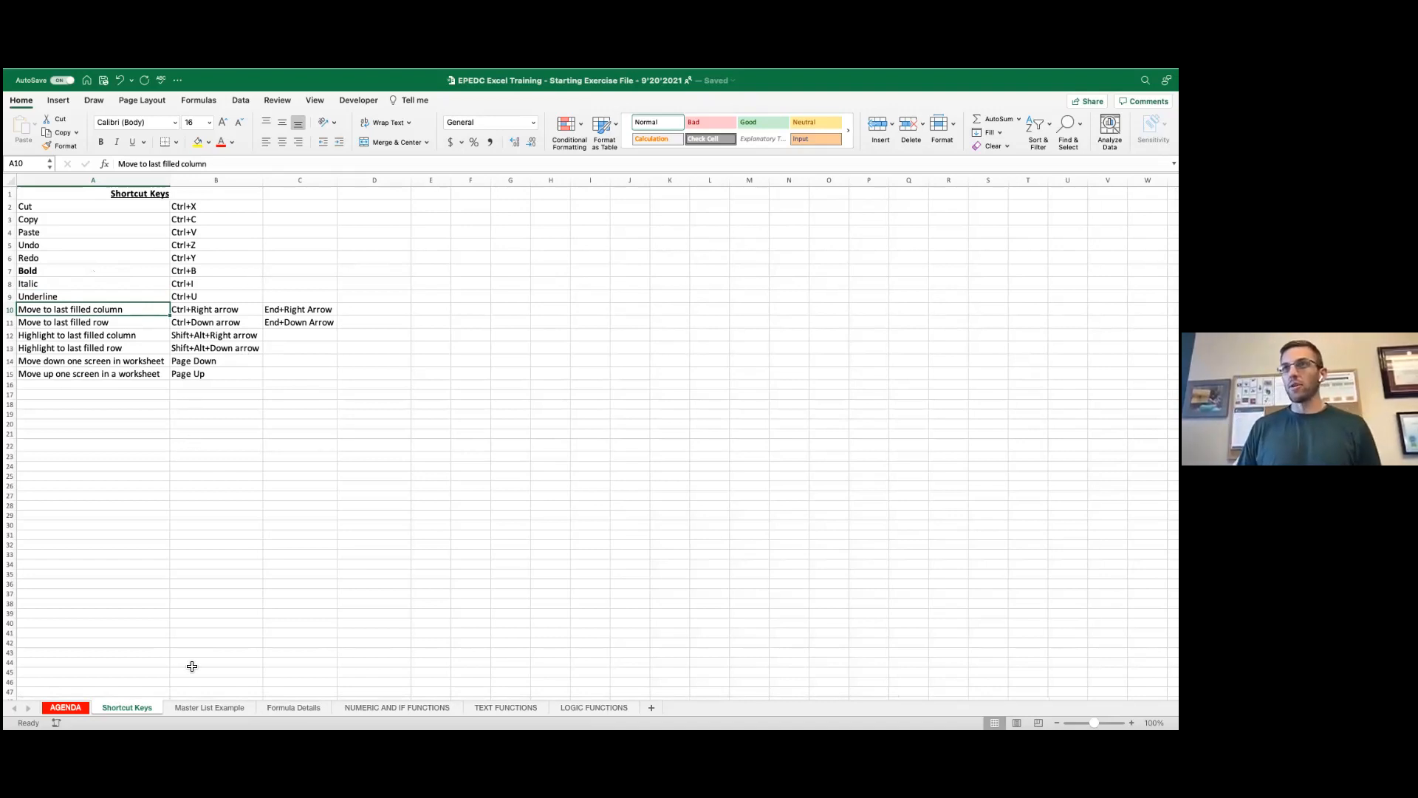
pyautogui.click(201, 708)
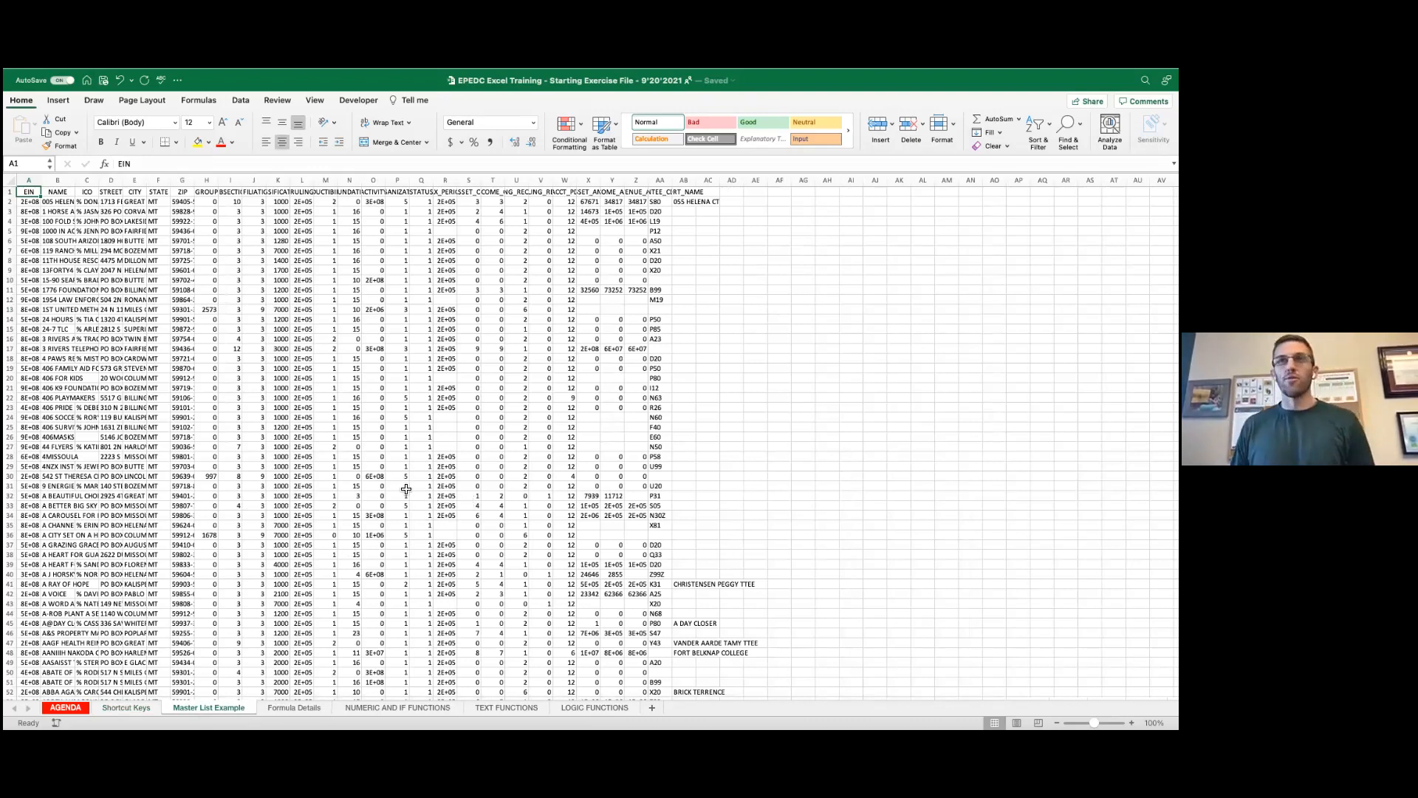
pyautogui.press('Down')
pyautogui.press('Down')
pyautogui.press('Down')
pyautogui.press('Down')
pyautogui.press('Down')
pyautogui.press('Down')
pyautogui.press('Down')
pyautogui.press('Down')
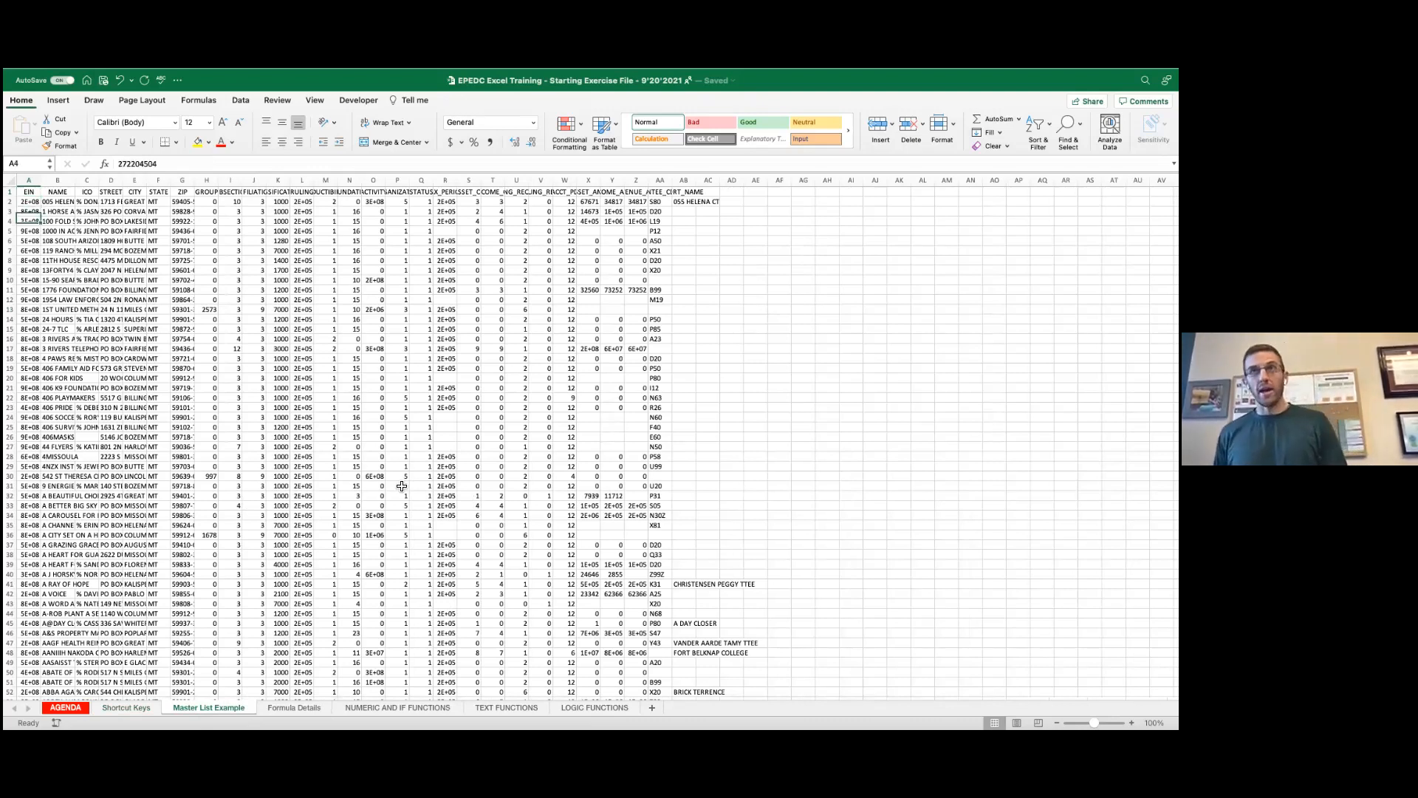
pyautogui.press('Down')
pyautogui.press('Down')
pyautogui.press('Down')
pyautogui.press('Down')
pyautogui.press('Down')
pyautogui.press('Down')
pyautogui.press('Down')
pyautogui.press('Down')
pyautogui.press('Down')
pyautogui.press('Down')
pyautogui.press('Down')
pyautogui.press('Down')
pyautogui.press('Down')
pyautogui.press('Down')
pyautogui.press('Down')
pyautogui.press('Down')
pyautogui.press('Down')
pyautogui.press('Down')
pyautogui.press('Down')
pyautogui.press('Down')
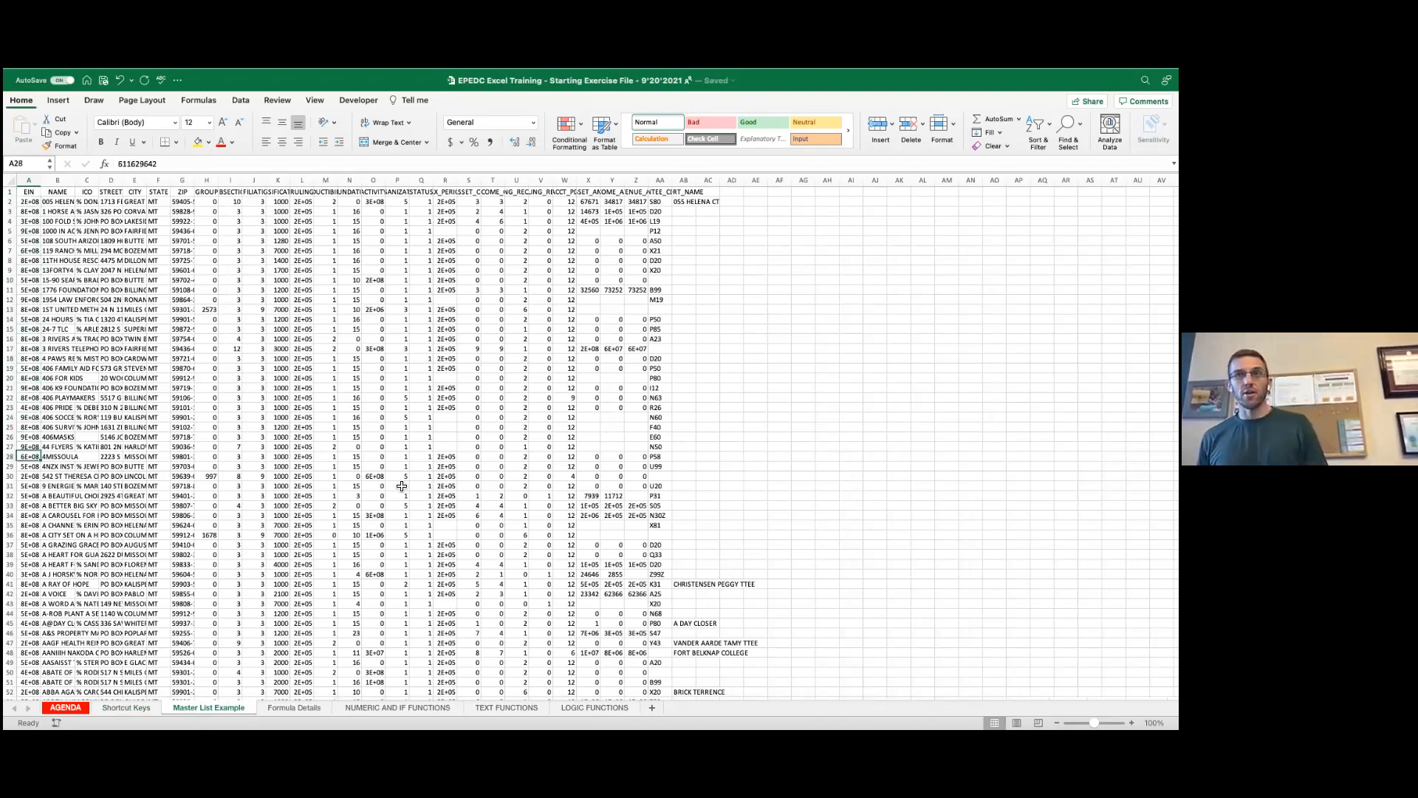
pyautogui.press('Down')
pyautogui.press('Down')
pyautogui.press('Down')
pyautogui.press('Down')
pyautogui.press('Down')
pyautogui.press('Down')
pyautogui.press('Down')
pyautogui.press('Down')
pyautogui.press('Down')
pyautogui.press('Down')
pyautogui.press('Down')
pyautogui.press('Down')
pyautogui.press('Down')
pyautogui.press('Down')
pyautogui.press('Down')
pyautogui.press('Down')
pyautogui.press('Down')
pyautogui.press('Down')
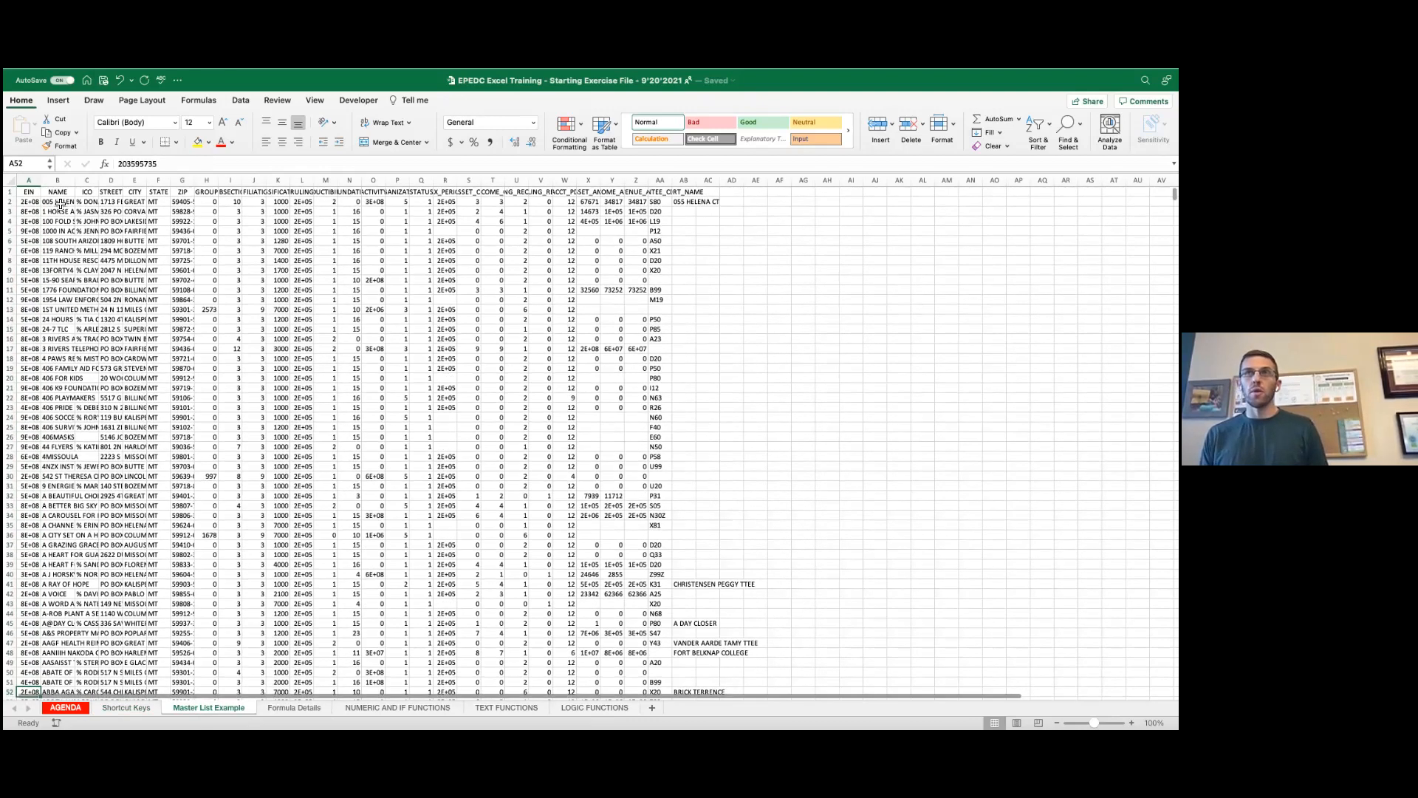
# Step: Jump from cell A1 to the last filled row of column A and back to the EIN header
pyautogui.click(31, 194)
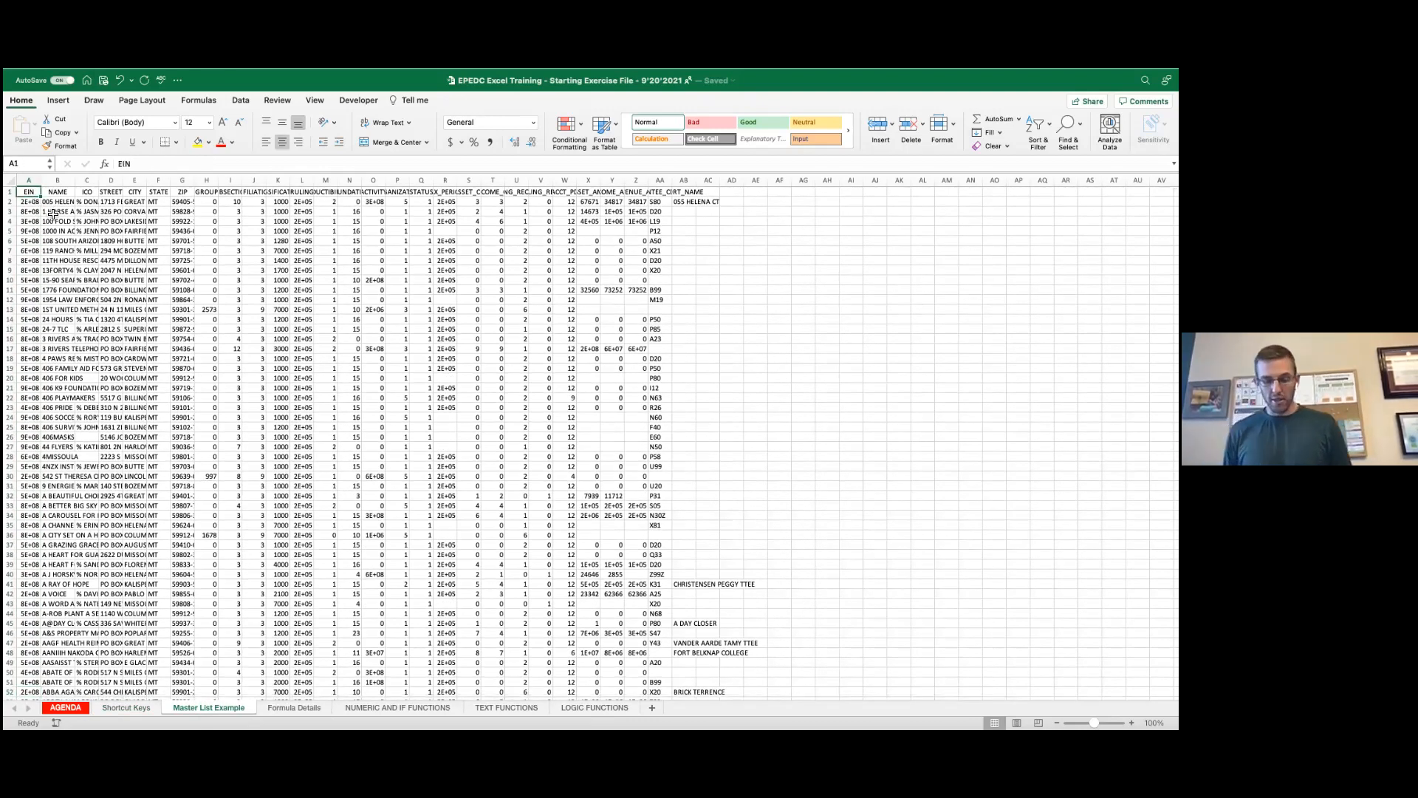
pyautogui.hotkey('ctrl', 'Down')
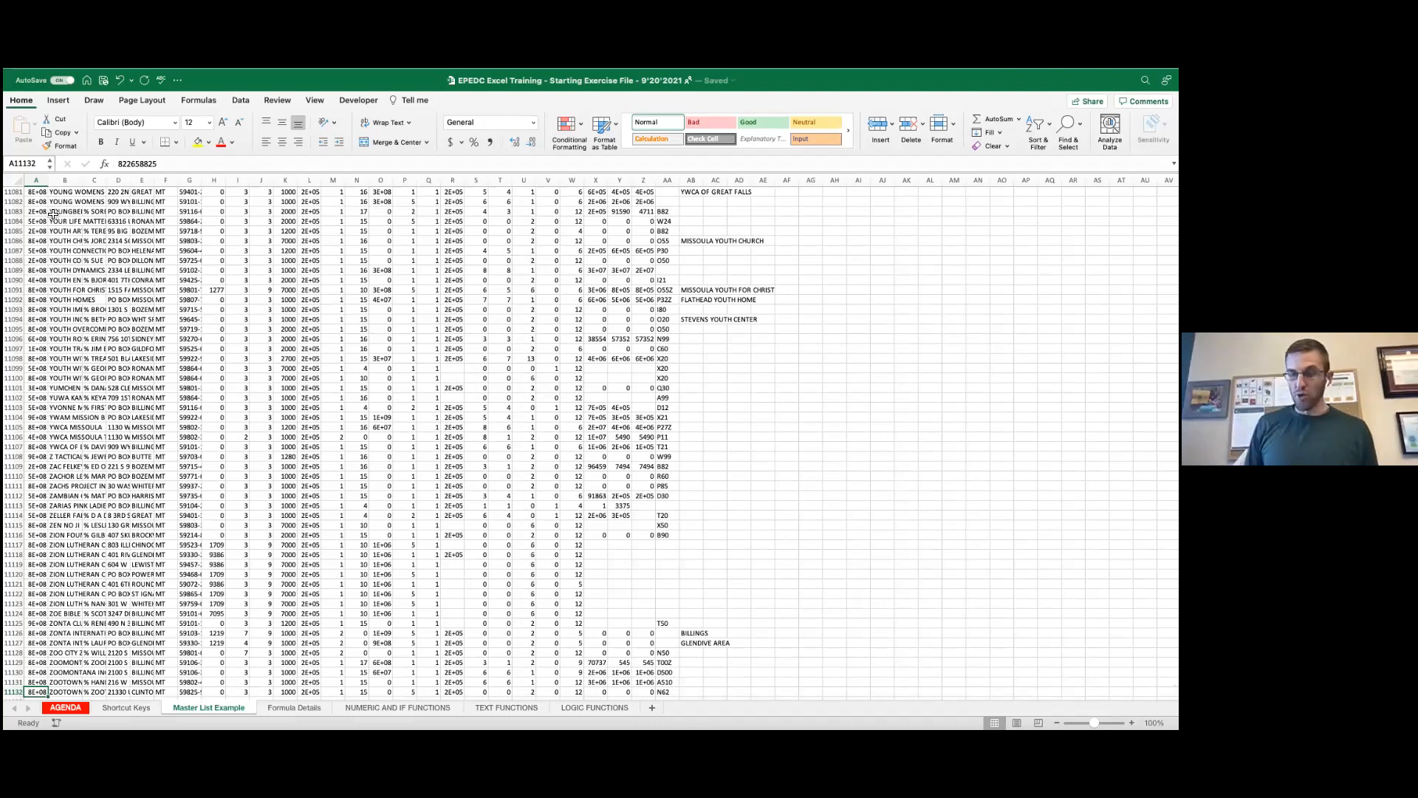
pyautogui.hotkey('ctrl', 'Up')
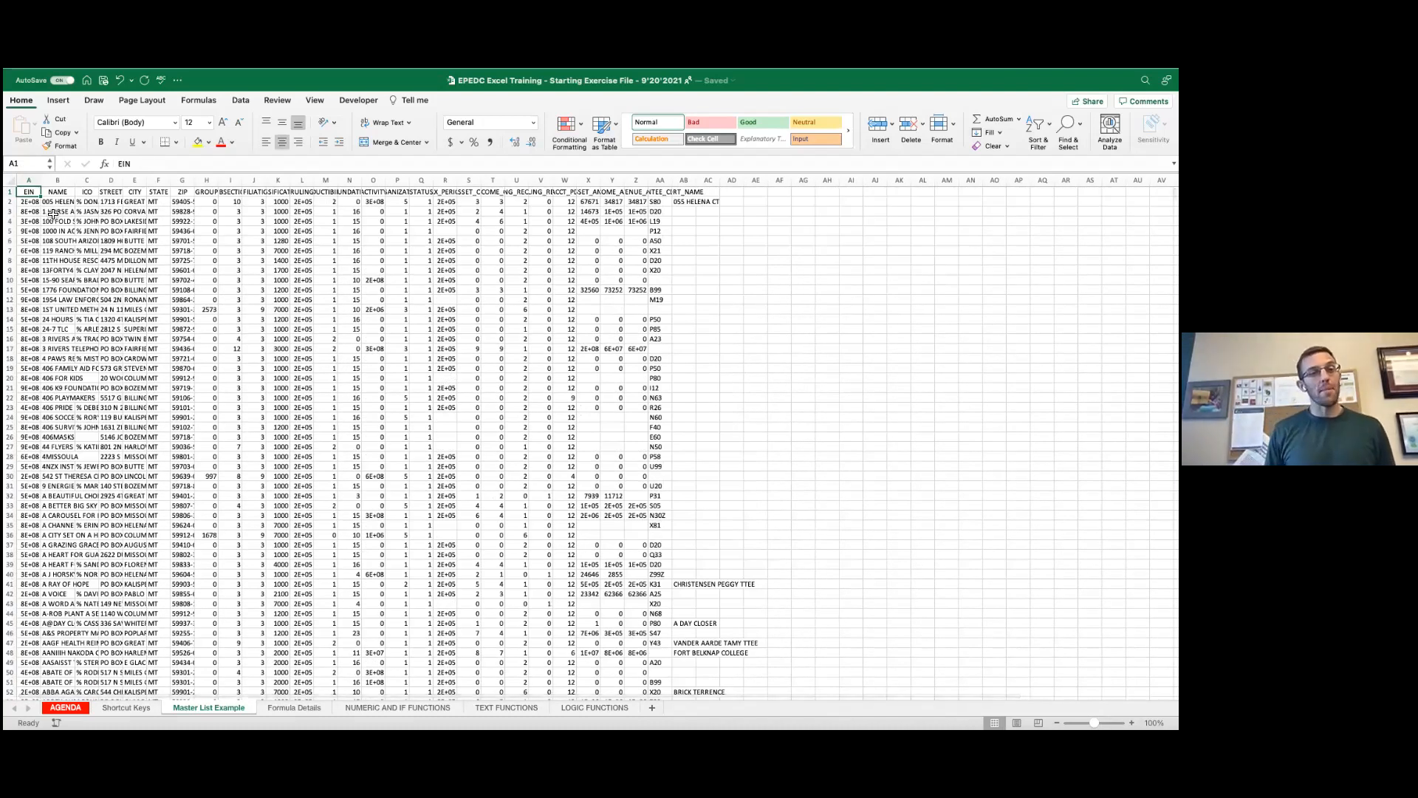
# Step: Jump from A1 to the last filled column, move between filled cells in the SORT_NAME column, and return to A1
pyautogui.hotkey('ctrl', 'Right')
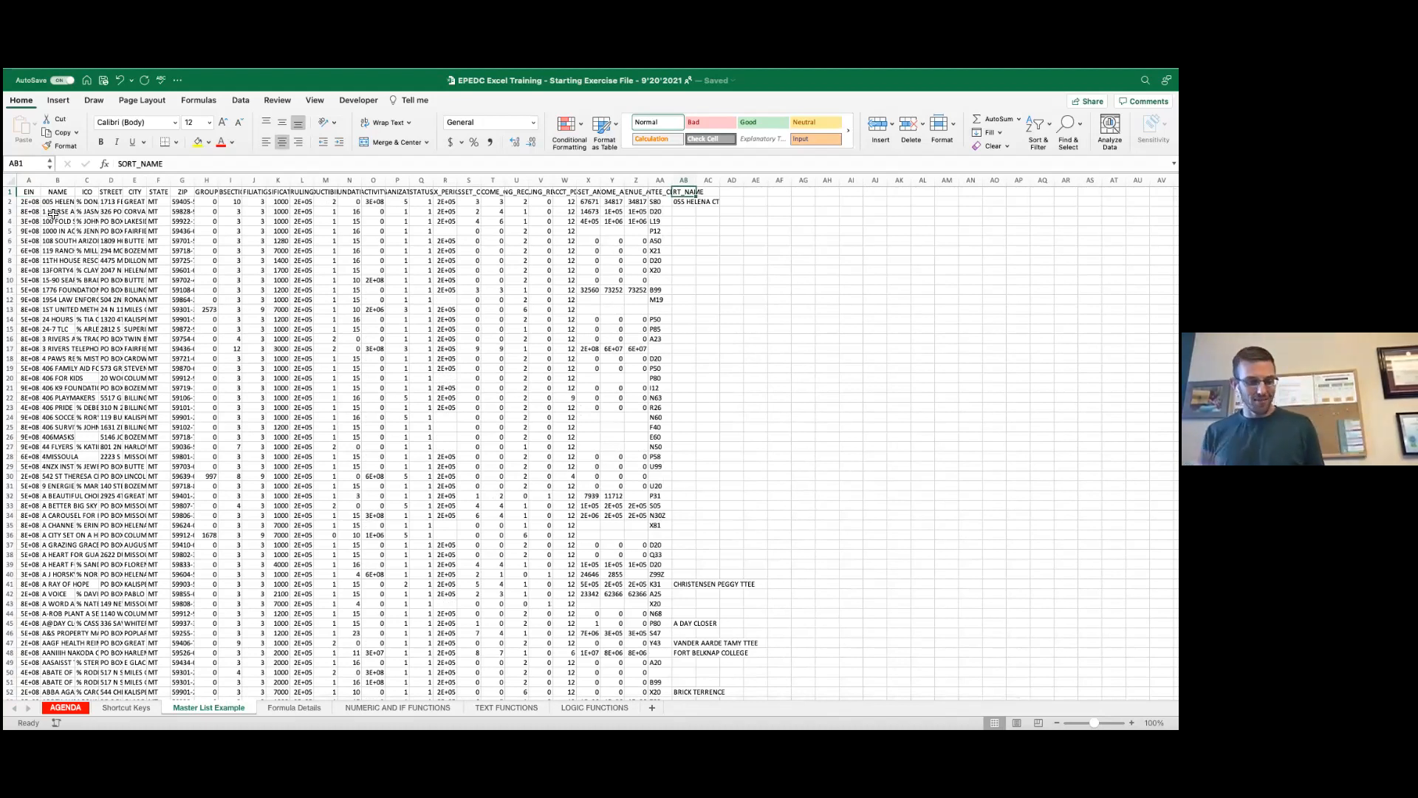
pyautogui.hotkey('ctrl', 'Down')
pyautogui.hotkey('ctrl', 'Down')
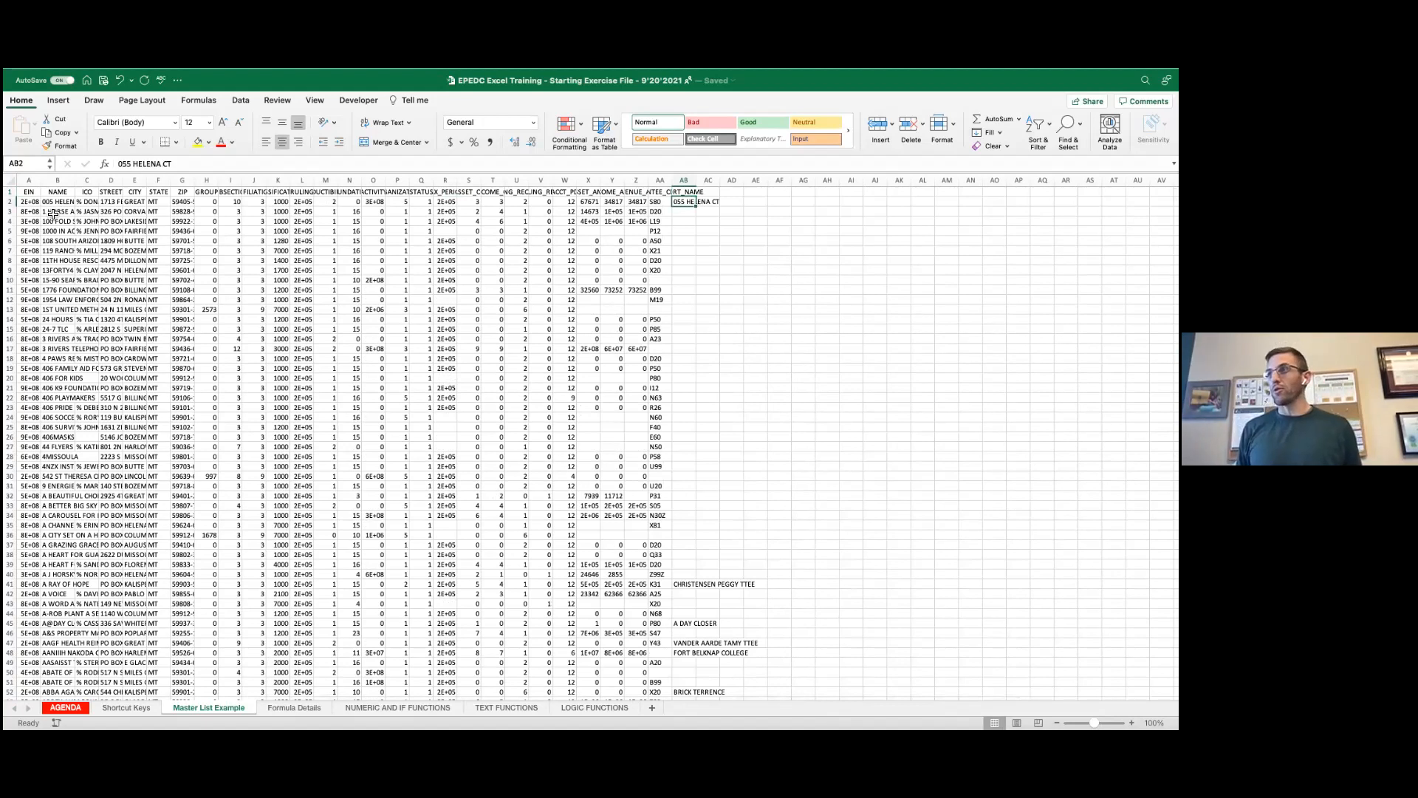
pyautogui.press('Up')
pyautogui.press('Up')
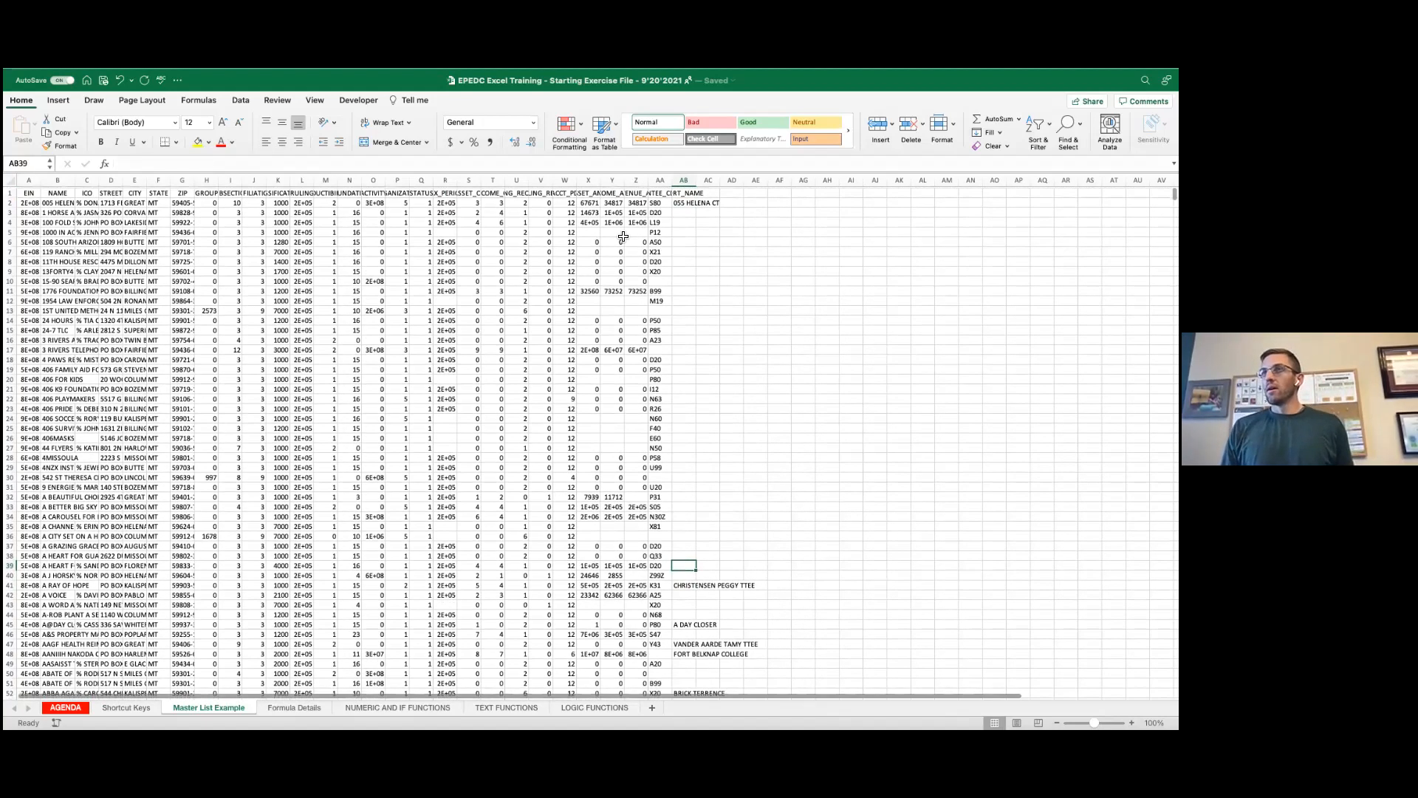
pyautogui.click(31, 194)
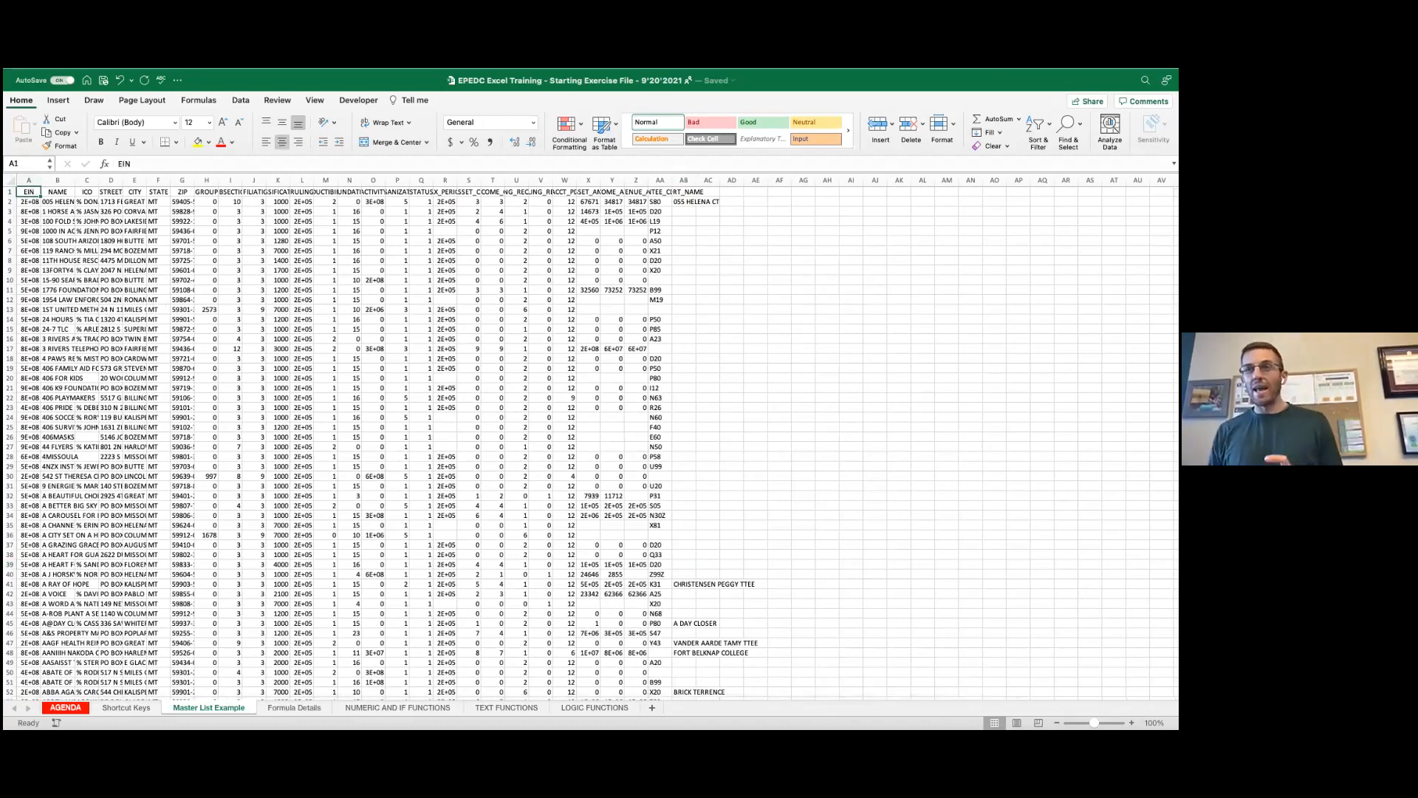
# Step: Review the highlight shortcuts on the Shortcut Keys sheet, and select the Master List Example data from A1 to the last filled column and row
pyautogui.click(104, 710)
pyautogui.click(92, 334)
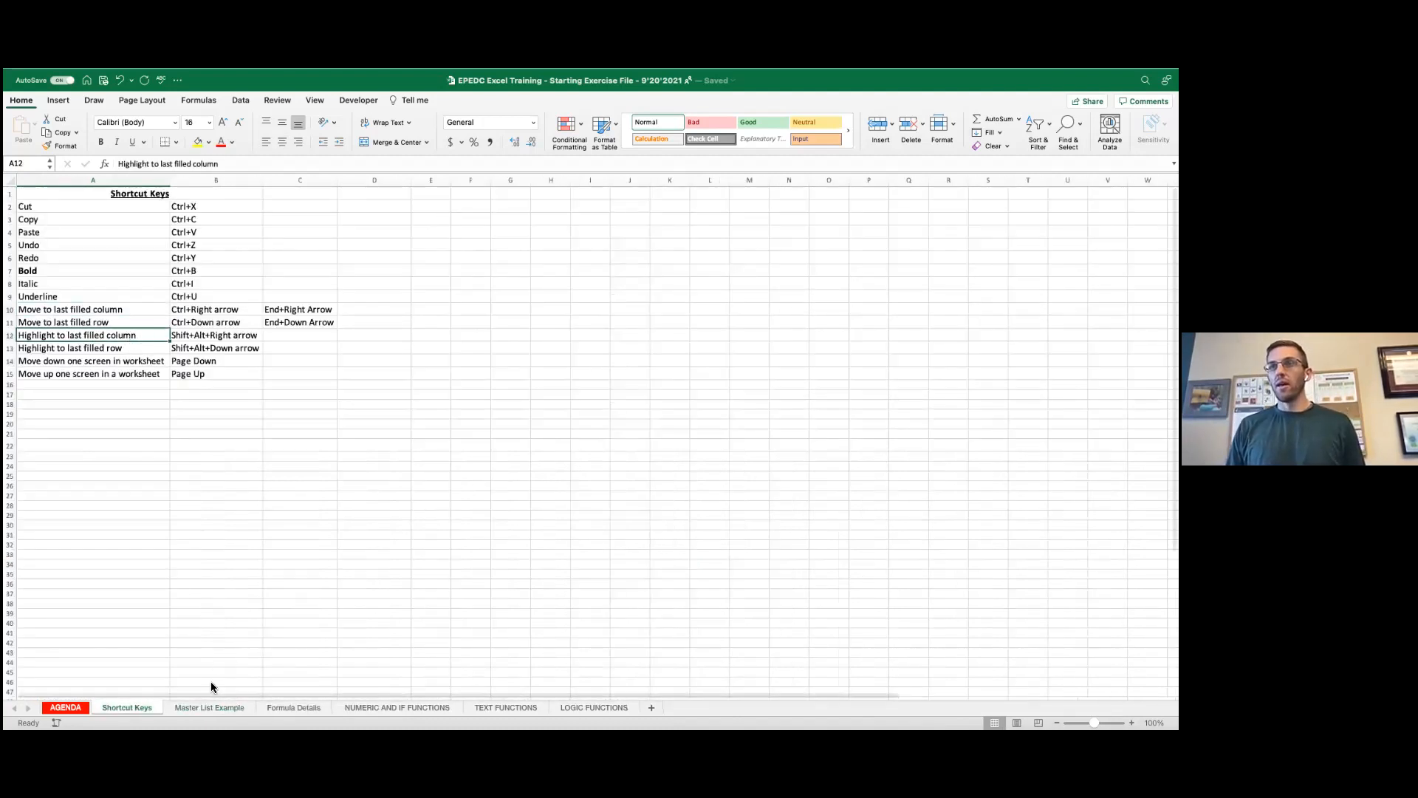
pyautogui.click(201, 708)
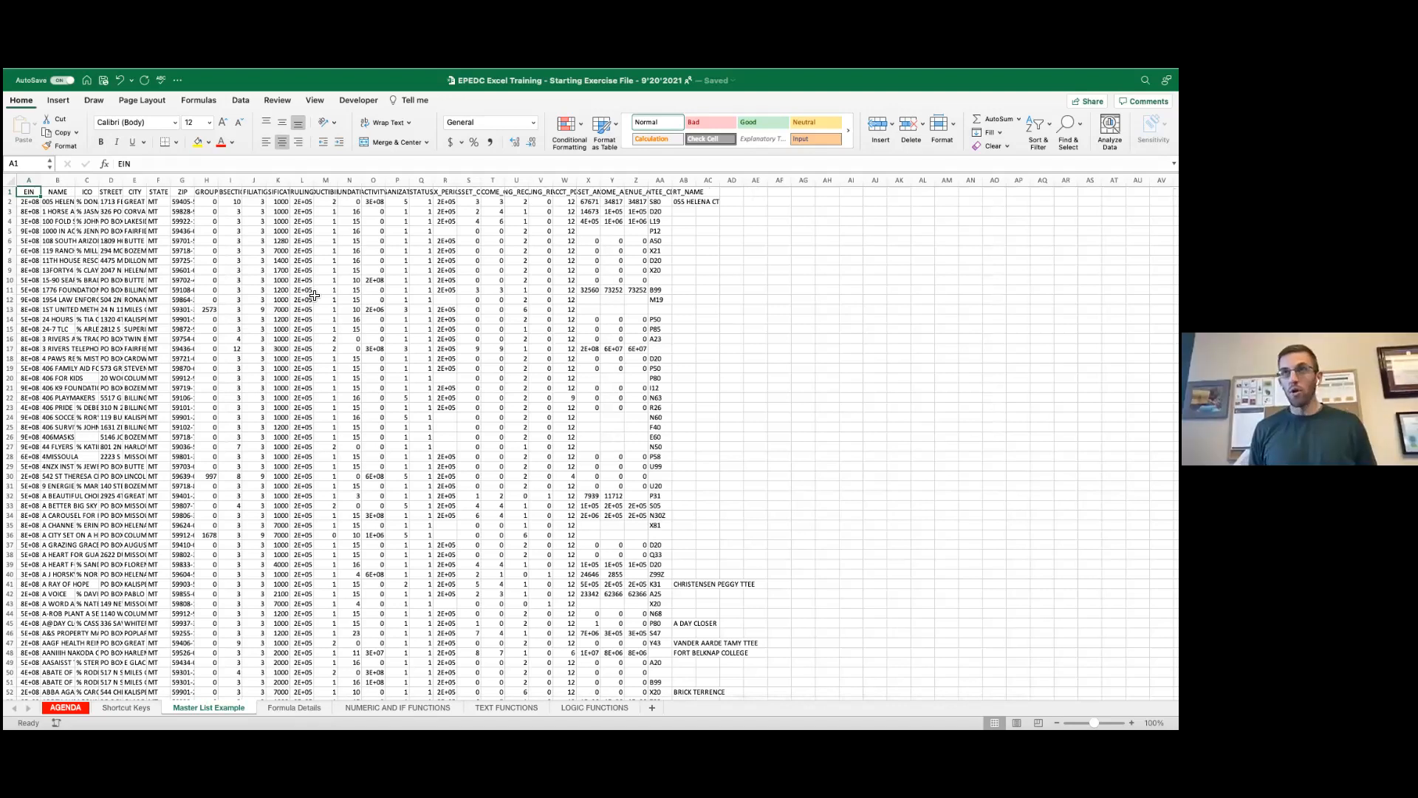
pyautogui.hotkey('ctrl', 'shift', 'Right')
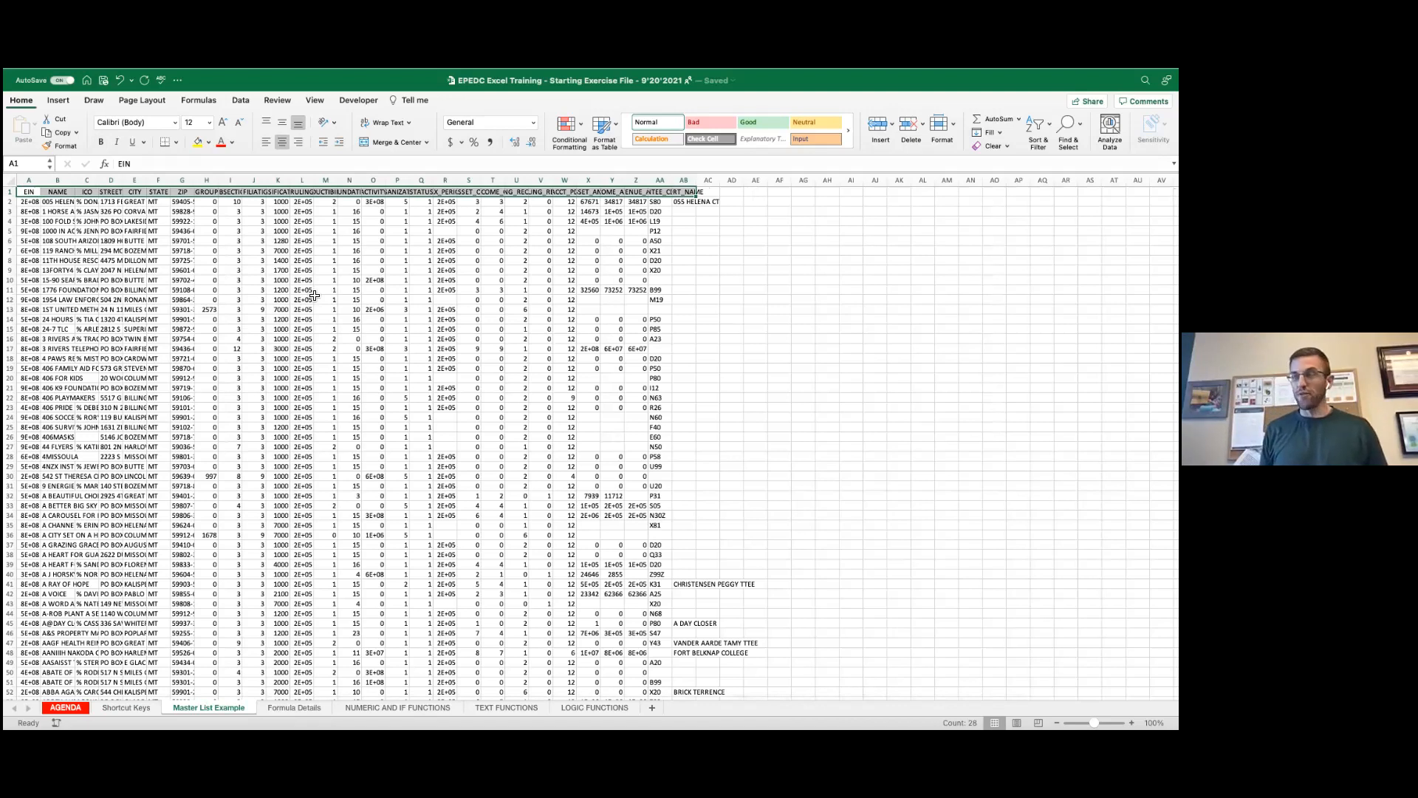
pyautogui.hotkey('ctrl', 'shift', 'Down')
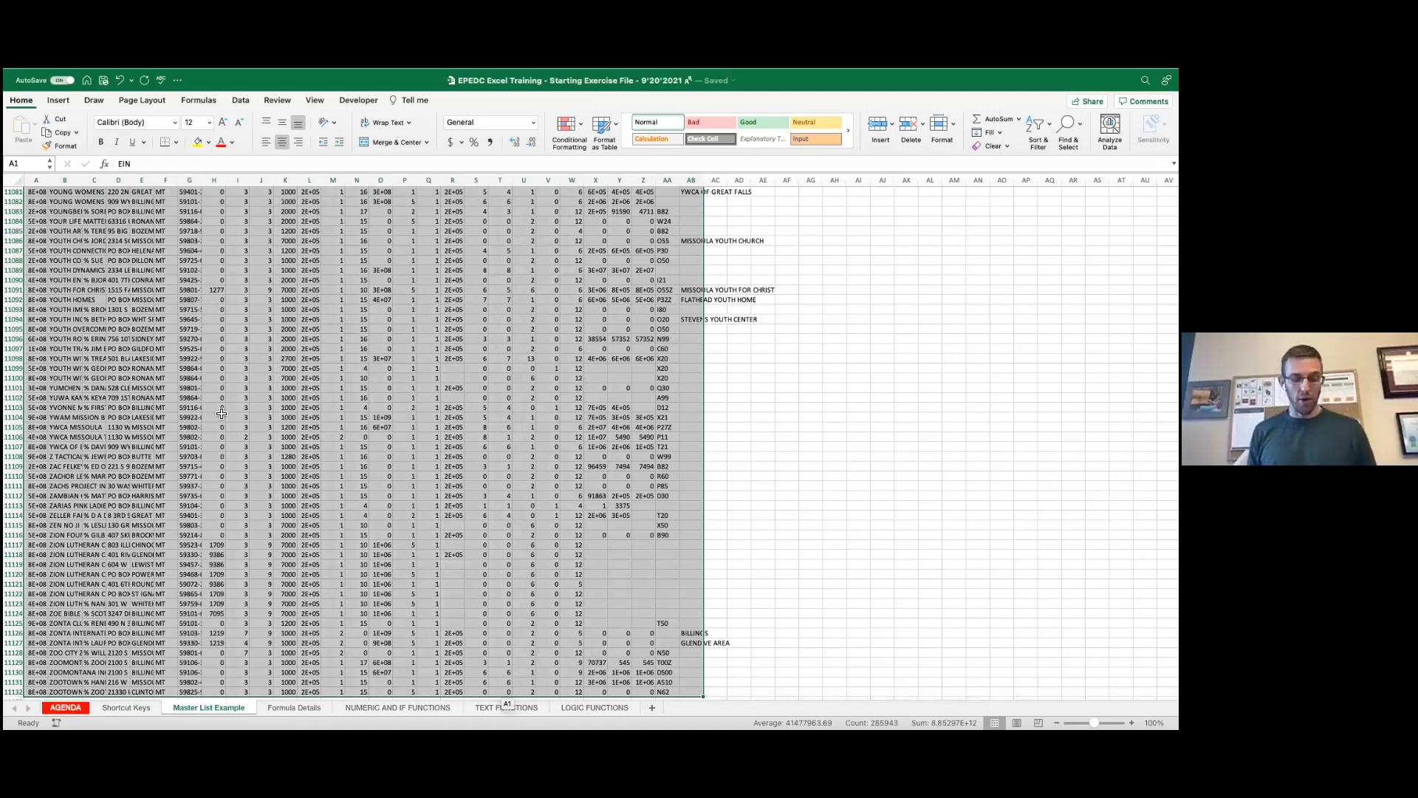
# Step: Copy the selected Master List Example data, view the Shortcut Keys sheet, and return to the Master List Example sheet
pyautogui.press('super+c')
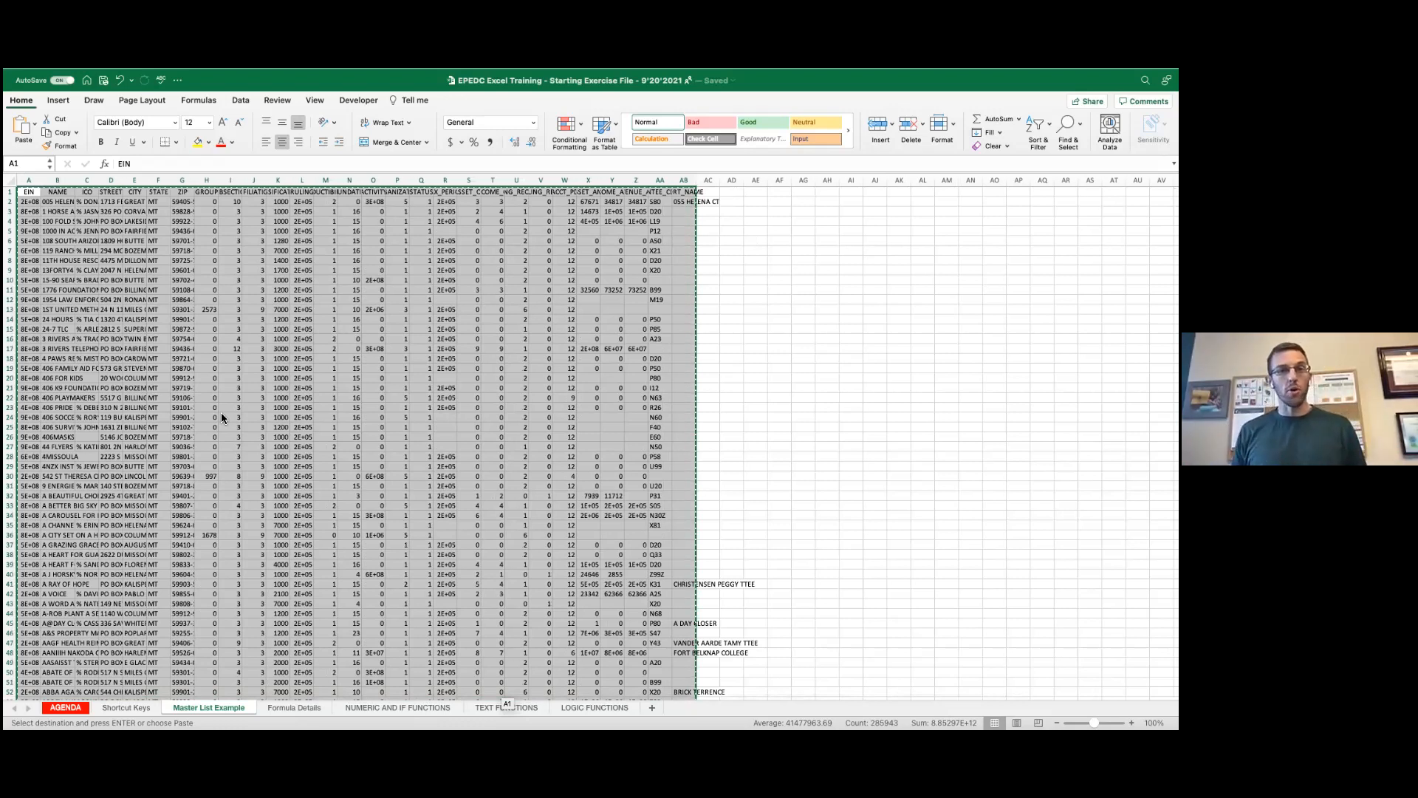
pyautogui.hotkey('ctrl', 'pageup')
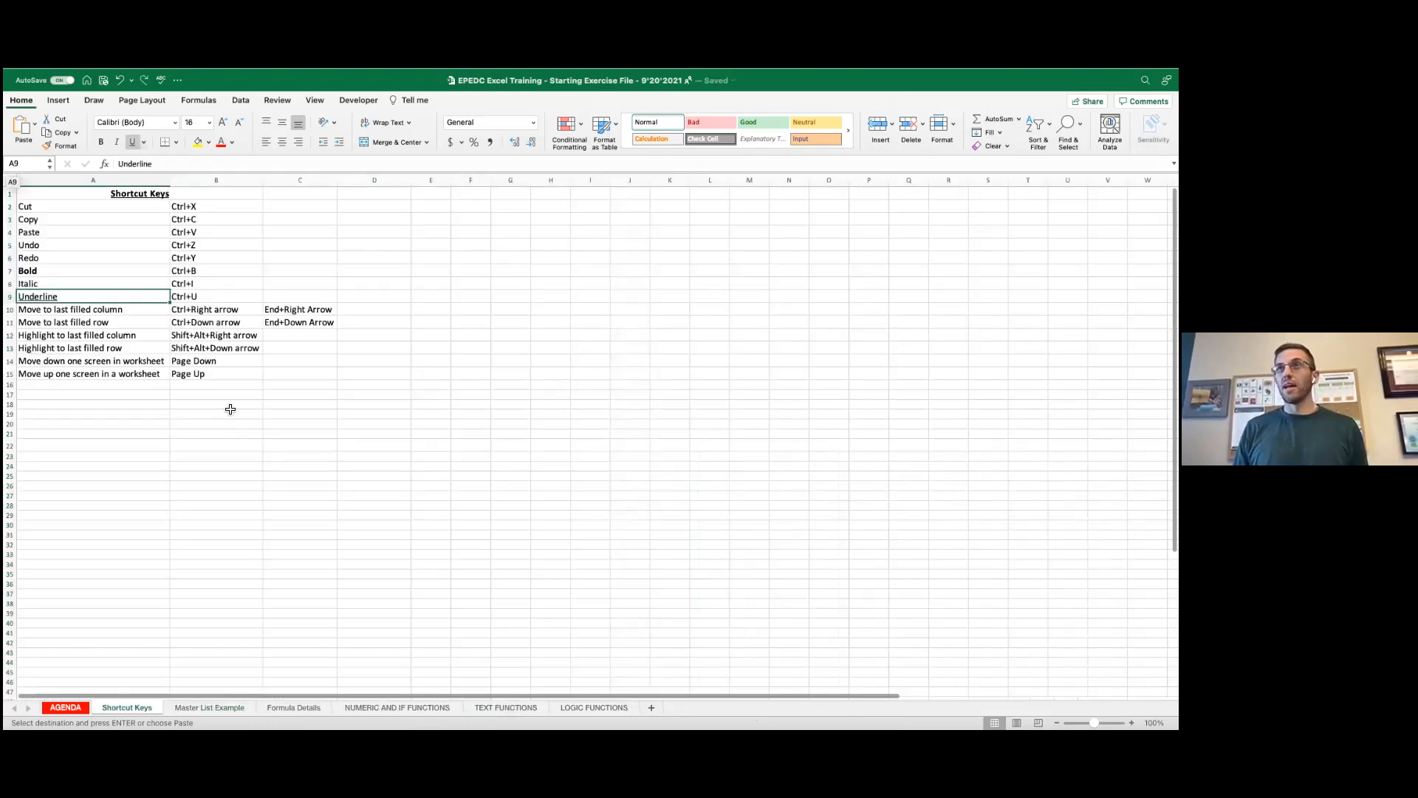
pyautogui.click(212, 707)
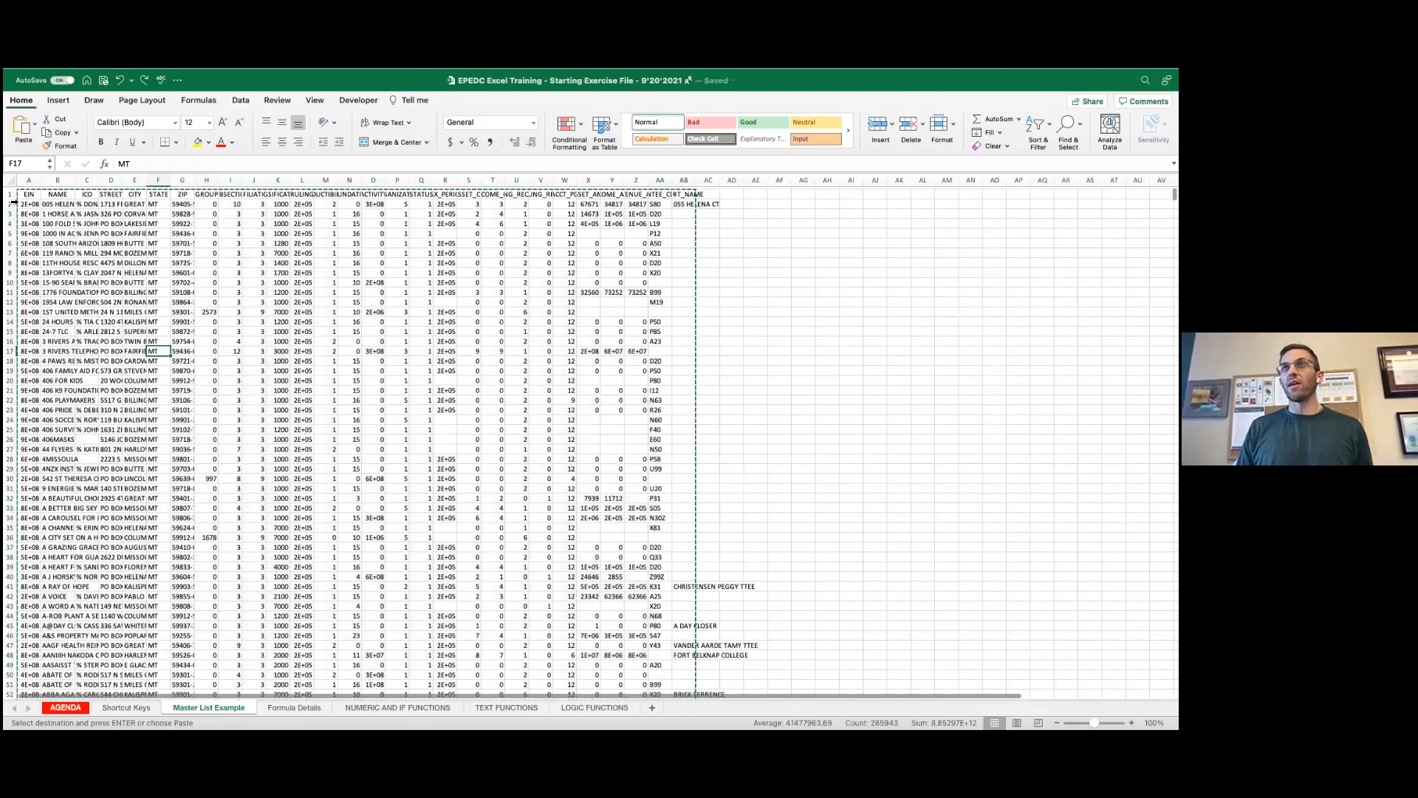
# Step: Extend a selection from A1 cell by cell across the header row to CERT_NAME and down to row 21
pyautogui.hotkey('ctrl', 'Home')
pyautogui.hotkey('shift', 'Right')
pyautogui.hotkey('shift', 'Right')
pyautogui.hotkey('shift', 'Right')
pyautogui.hotkey('shift', 'Right')
pyautogui.hotkey('shift', 'Right')
pyautogui.hotkey('shift', 'Right')
pyautogui.hotkey('shift', 'Right')
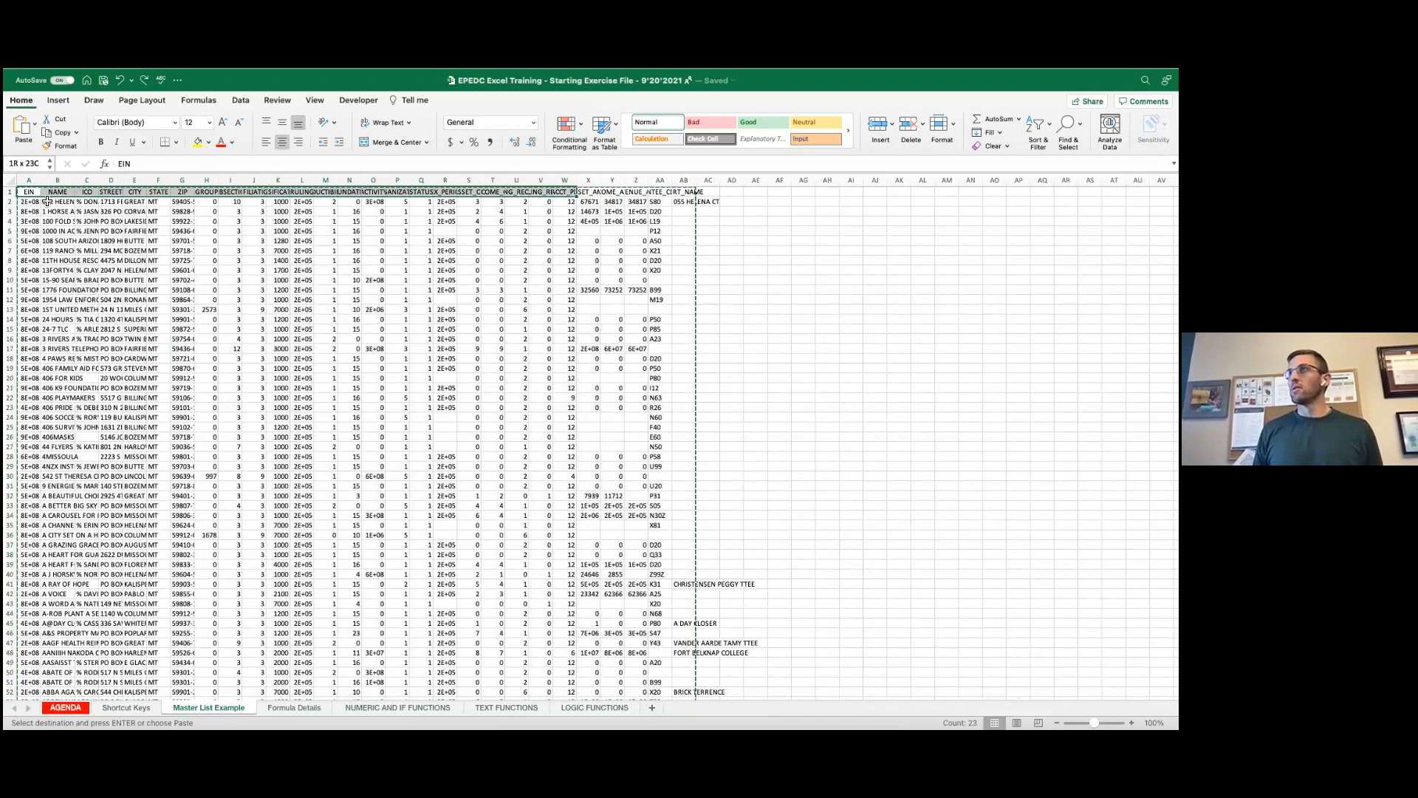
pyautogui.hotkey('shift', 'Down')
pyautogui.hotkey('shift', 'Down')
pyautogui.hotkey('shift', 'Down')
pyautogui.hotkey('shift', 'Down')
pyautogui.hotkey('shift', 'Down')
pyautogui.hotkey('shift', 'Down')
pyautogui.hotkey('shift', 'Down')
pyautogui.hotkey('shift', 'Down')
pyautogui.hotkey('shift', 'Down')
pyautogui.hotkey('shift', 'Down')
pyautogui.hotkey('shift', 'Down')
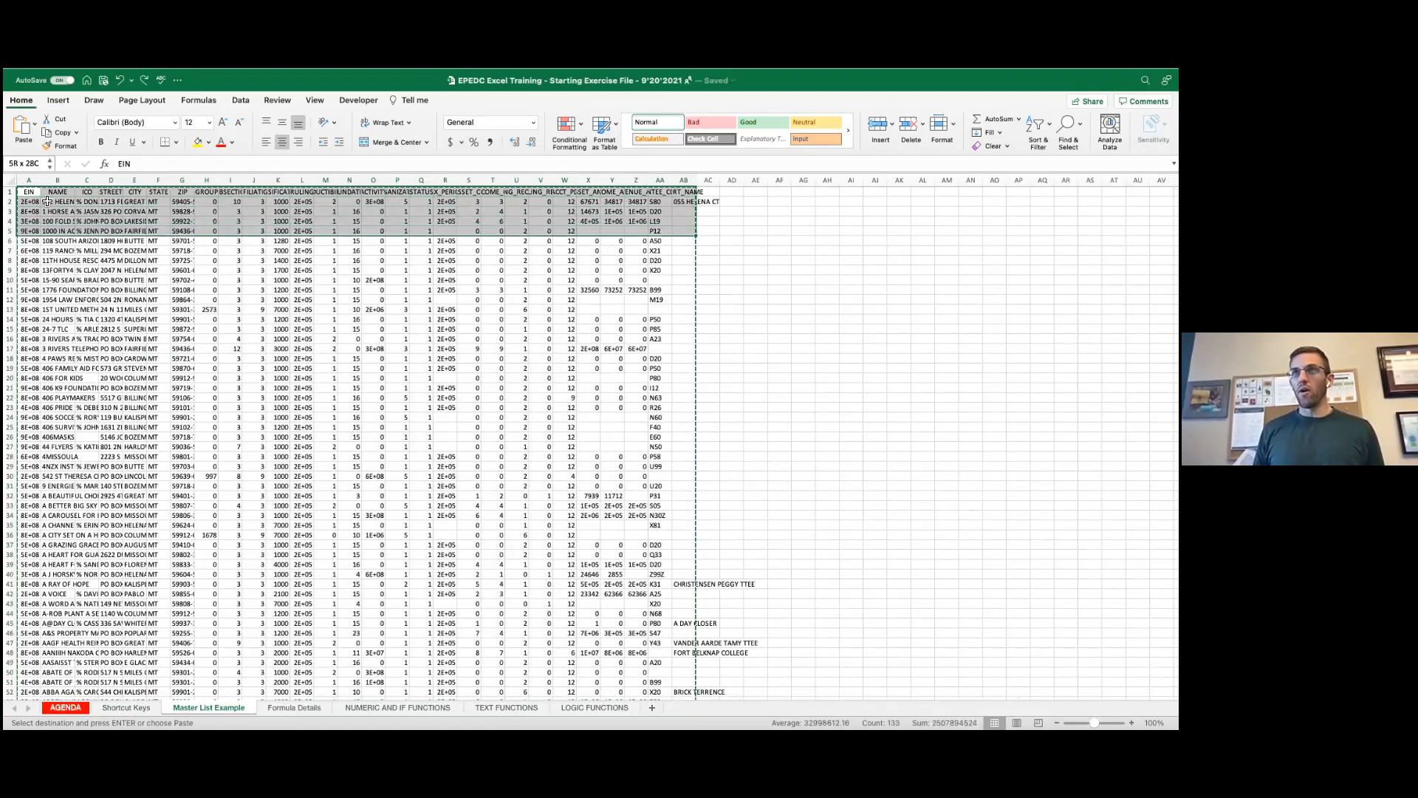
pyautogui.hotkey('shift', 'Down')
pyautogui.hotkey('shift', 'Down')
pyautogui.hotkey('shift', 'Down')
pyautogui.hotkey('shift', 'Down')
pyautogui.hotkey('shift', 'Down')
pyautogui.hotkey('shift', 'Down')
pyautogui.hotkey('shift', 'Down')
pyautogui.hotkey('shift', 'Down')
pyautogui.hotkey('shift', 'Down')
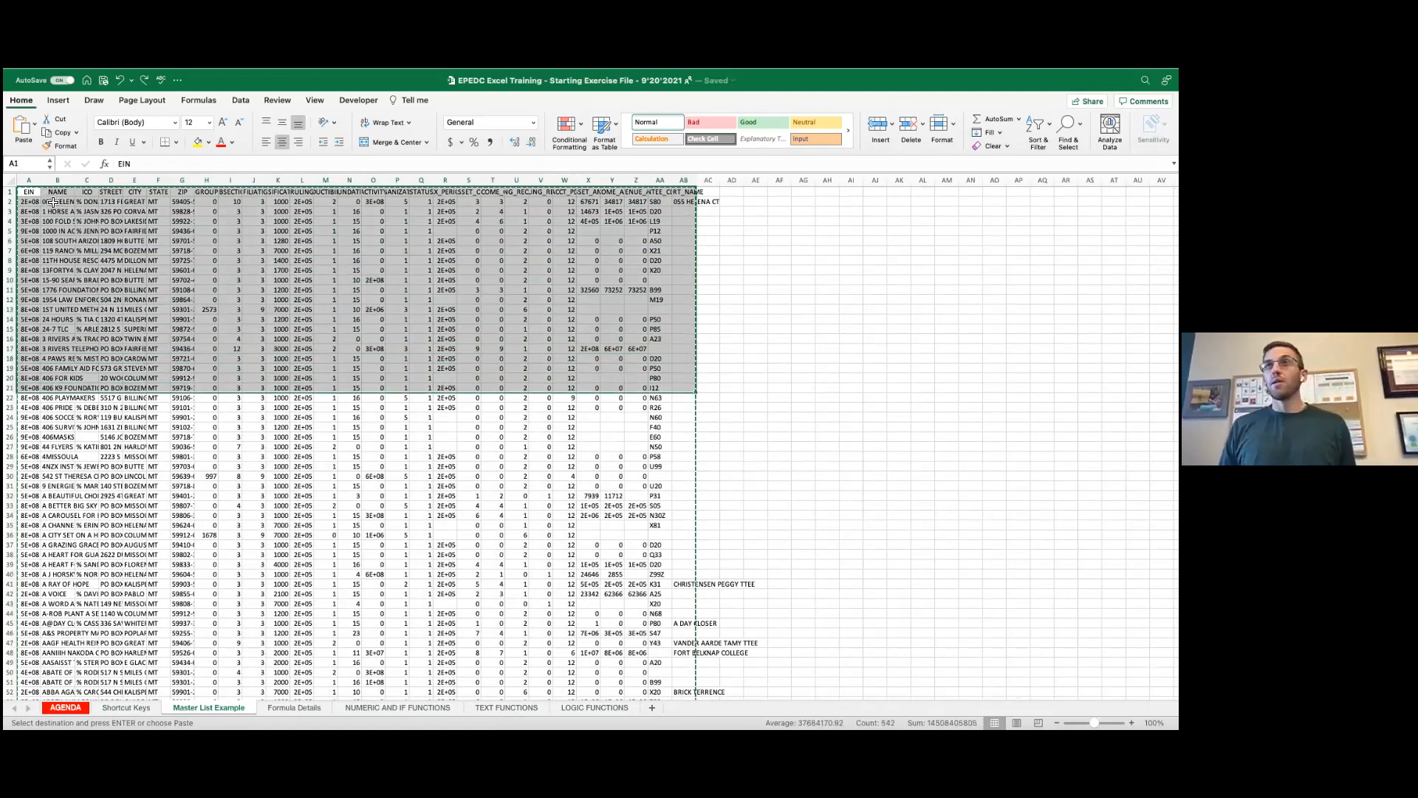
# Step: Select the whole data block from A1, jumping to the last filled column and then the last filled row
pyautogui.click(34, 192)
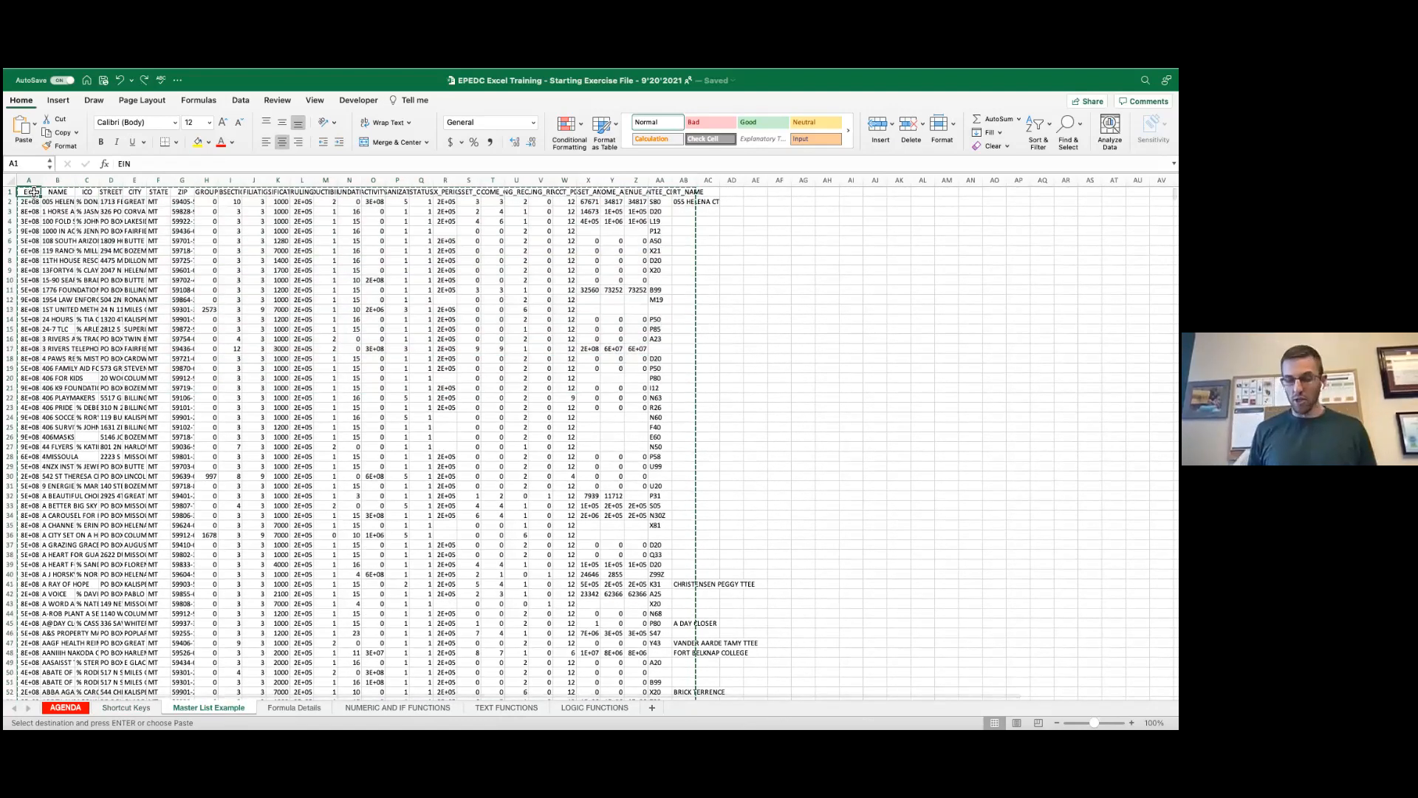
pyautogui.hotkey('ctrl', 'shift', 'Right')
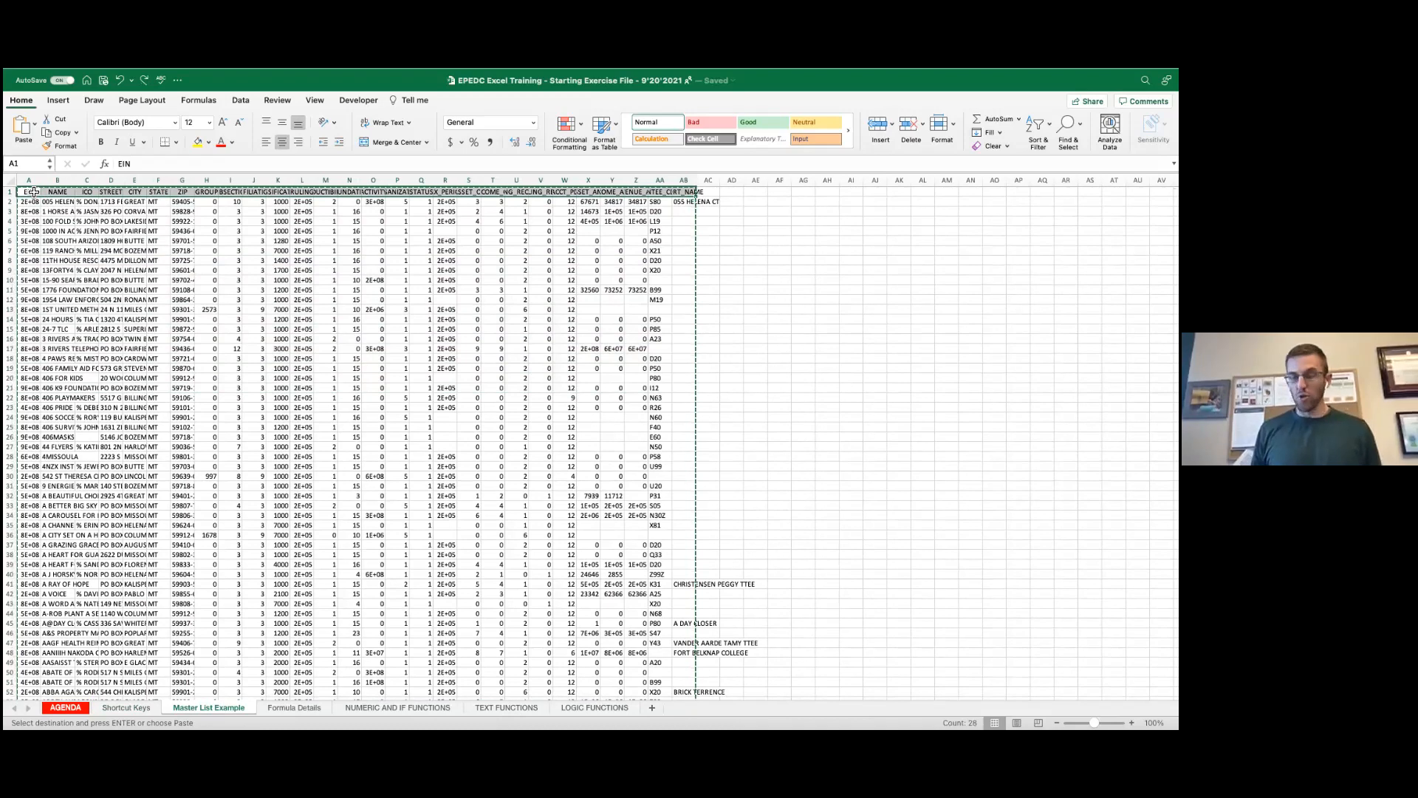
pyautogui.hotkey('ctrl', 'shift', 'Down')
pyautogui.scroll(20, 42, 207)
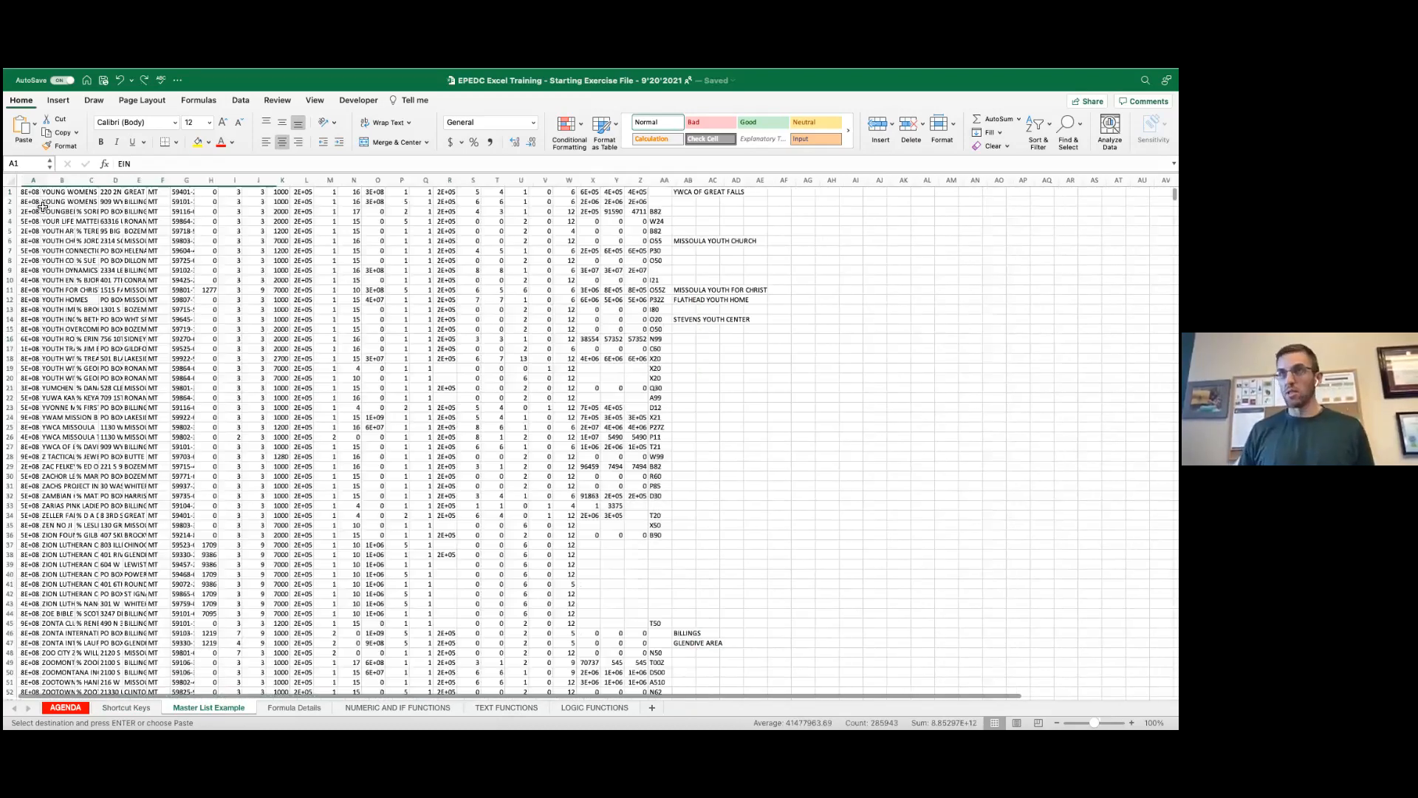
# Step: Select the GROUP column from its header in H1 down to the last filled row, and view the rows above
pyautogui.click(28, 192)
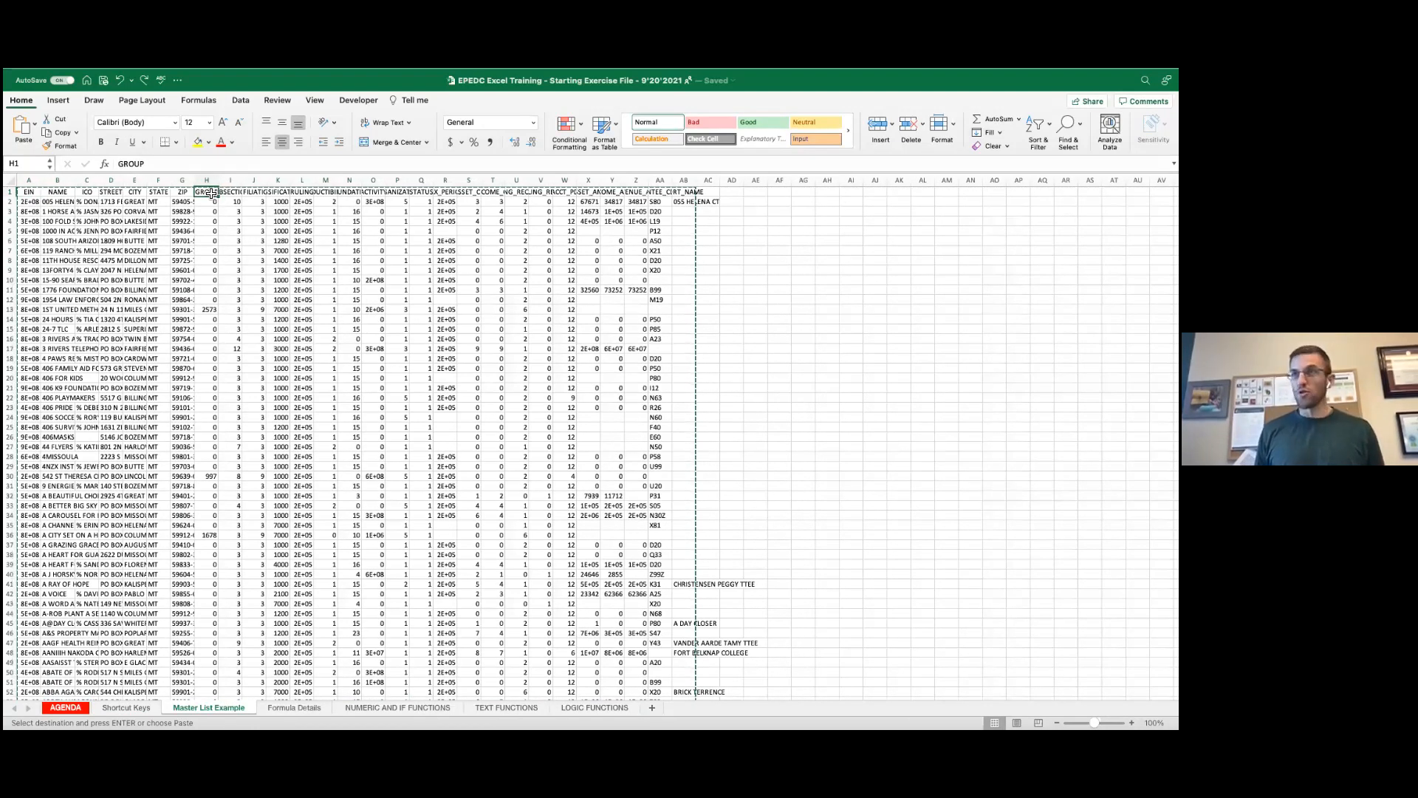
pyautogui.hotkey('ctrl', 'shift', 'Down')
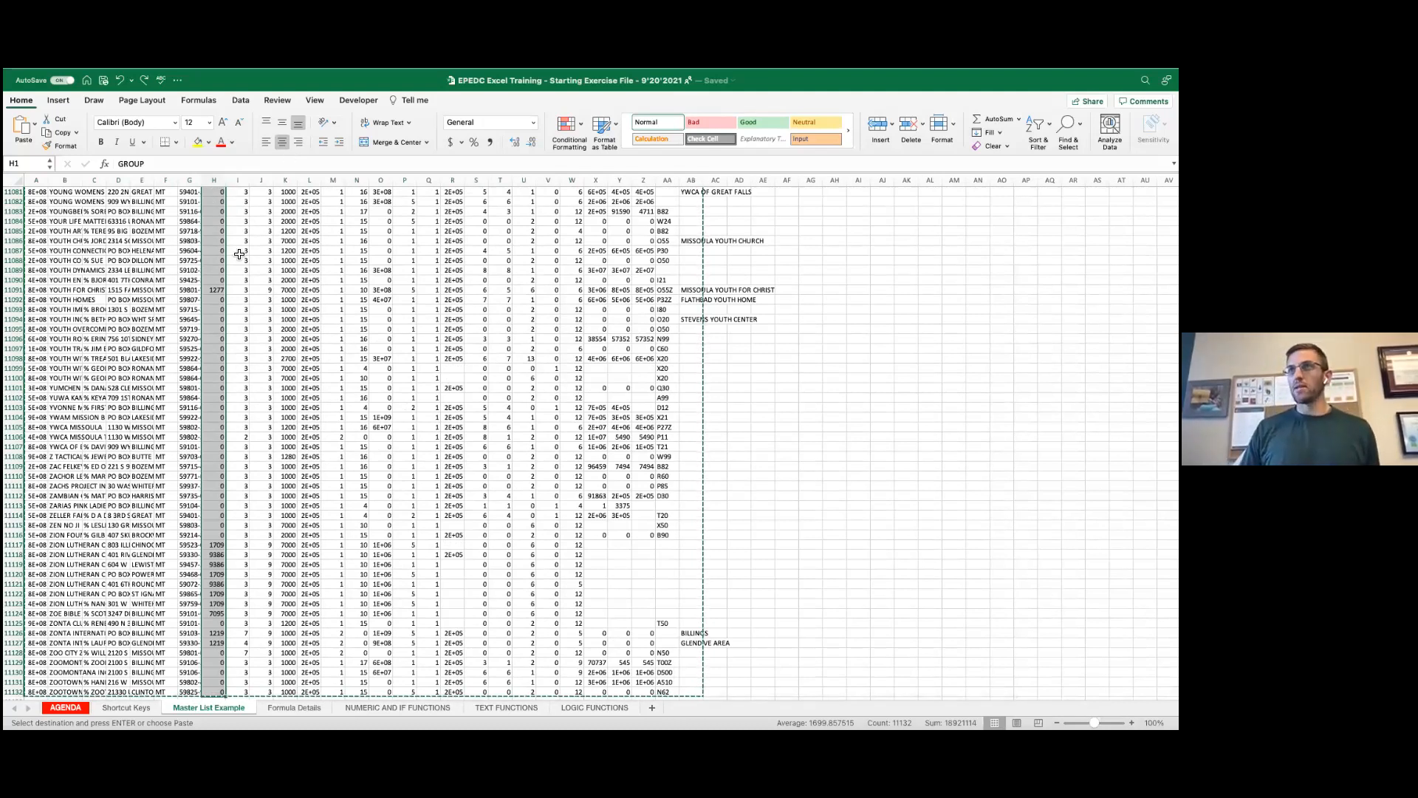
pyautogui.scroll(15, 238, 256)
pyautogui.scroll(20, 238, 256)
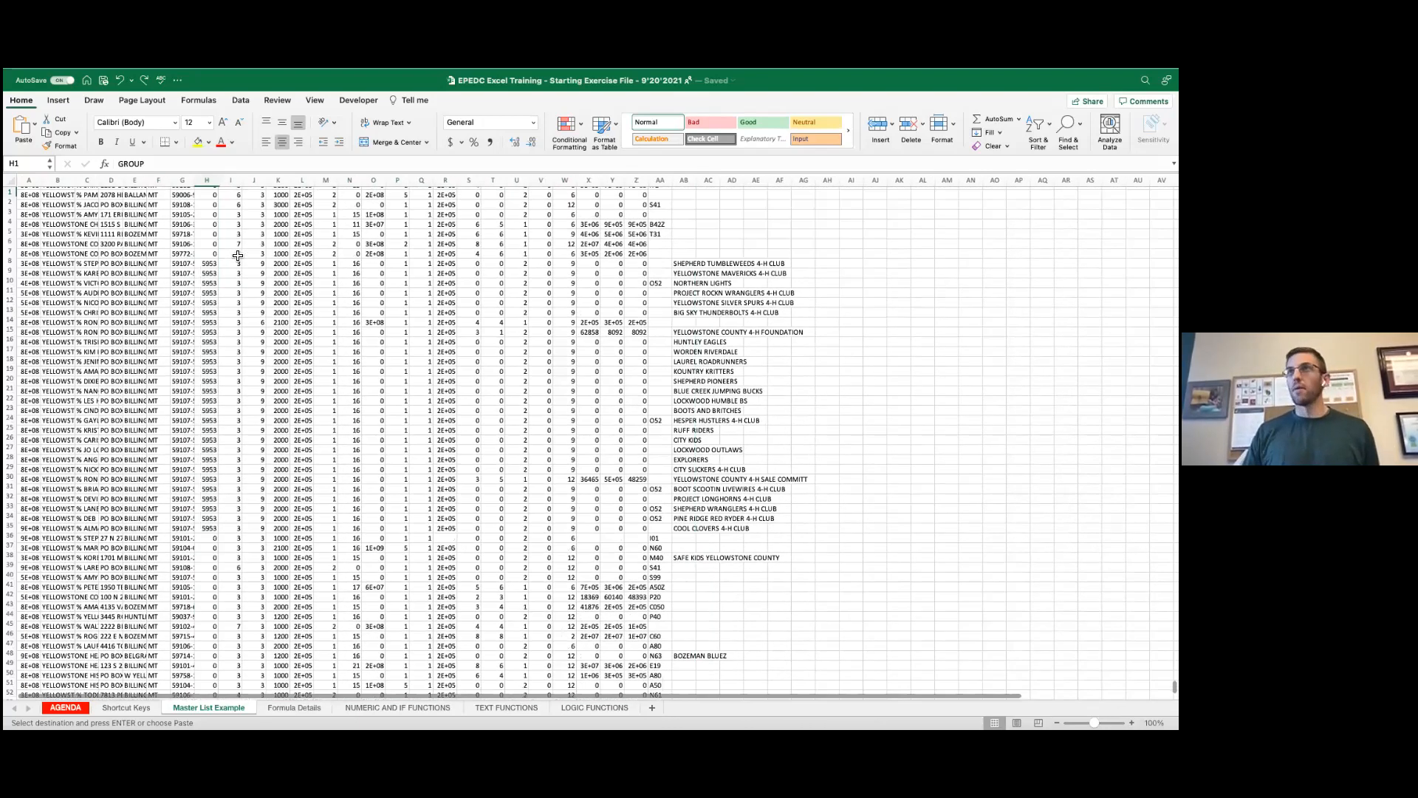
# Step: Open the Shortcut Keys sheet and select the shortcut for moving down one screen in the worksheet
pyautogui.click(137, 710)
pyautogui.click(154, 445)
pyautogui.click(155, 461)
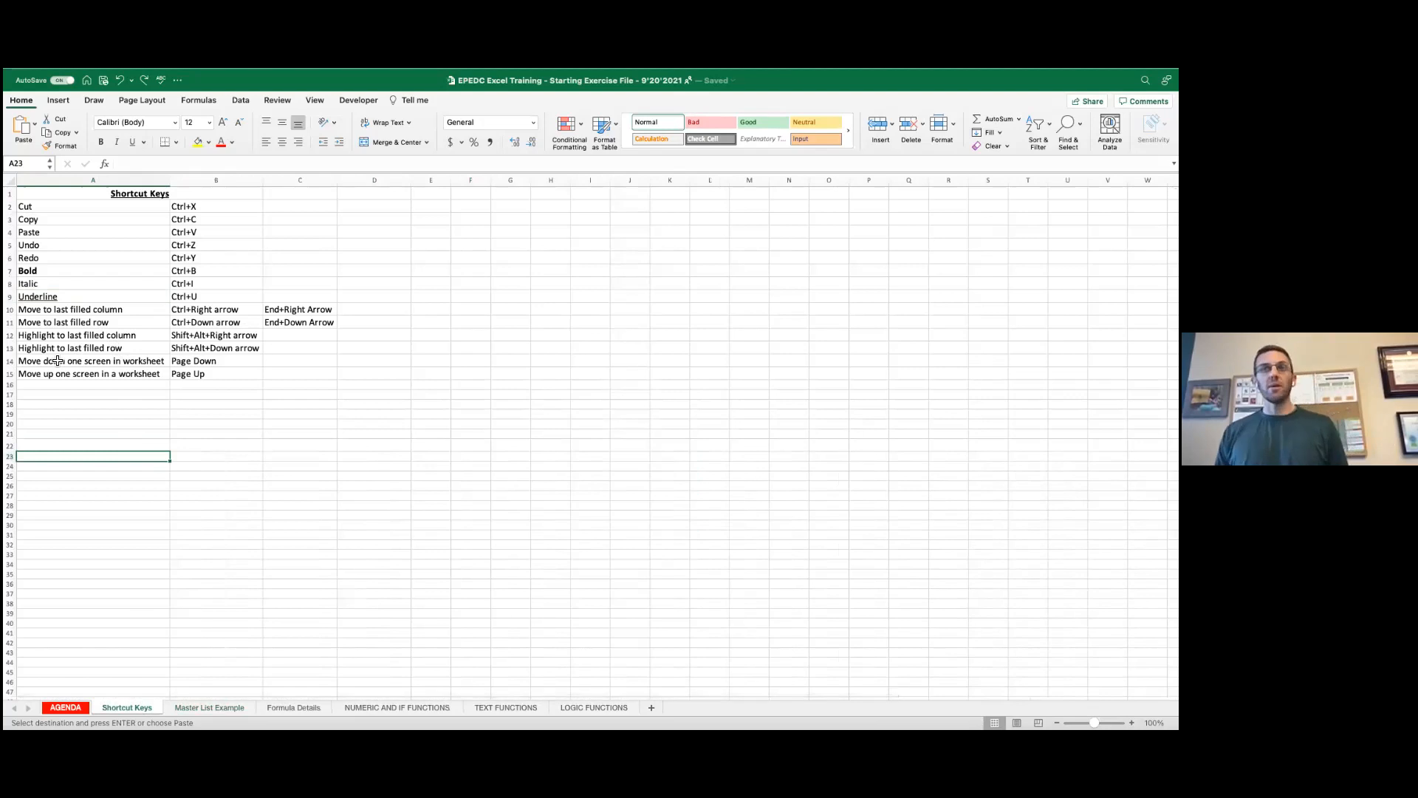
pyautogui.click(225, 361)
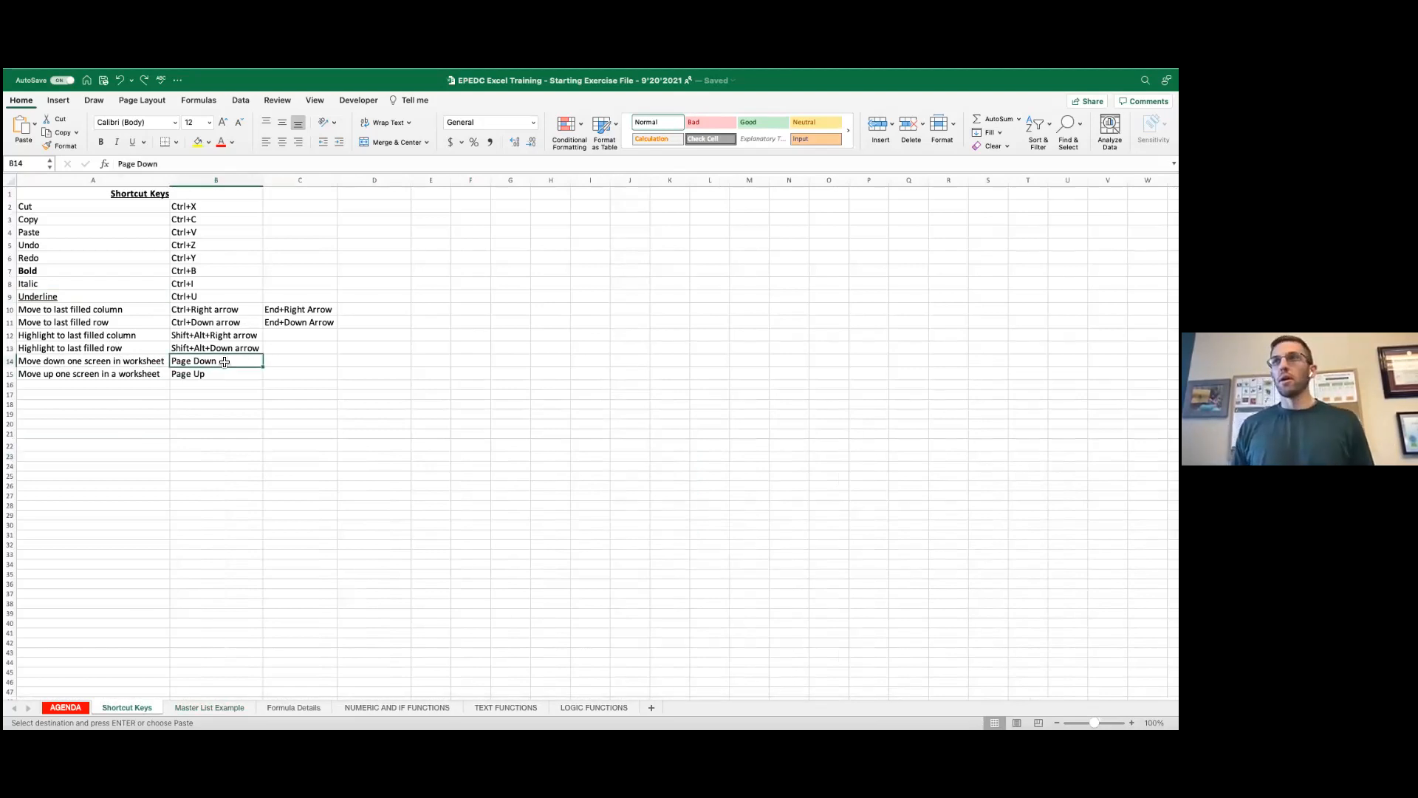
# Step: Return to the Master List Example sheet and clear the copy marquee around the data, with cell AK6 selected
pyautogui.click(201, 703)
pyautogui.click(903, 242)
pyautogui.write('a')
pyautogui.press('Escape')
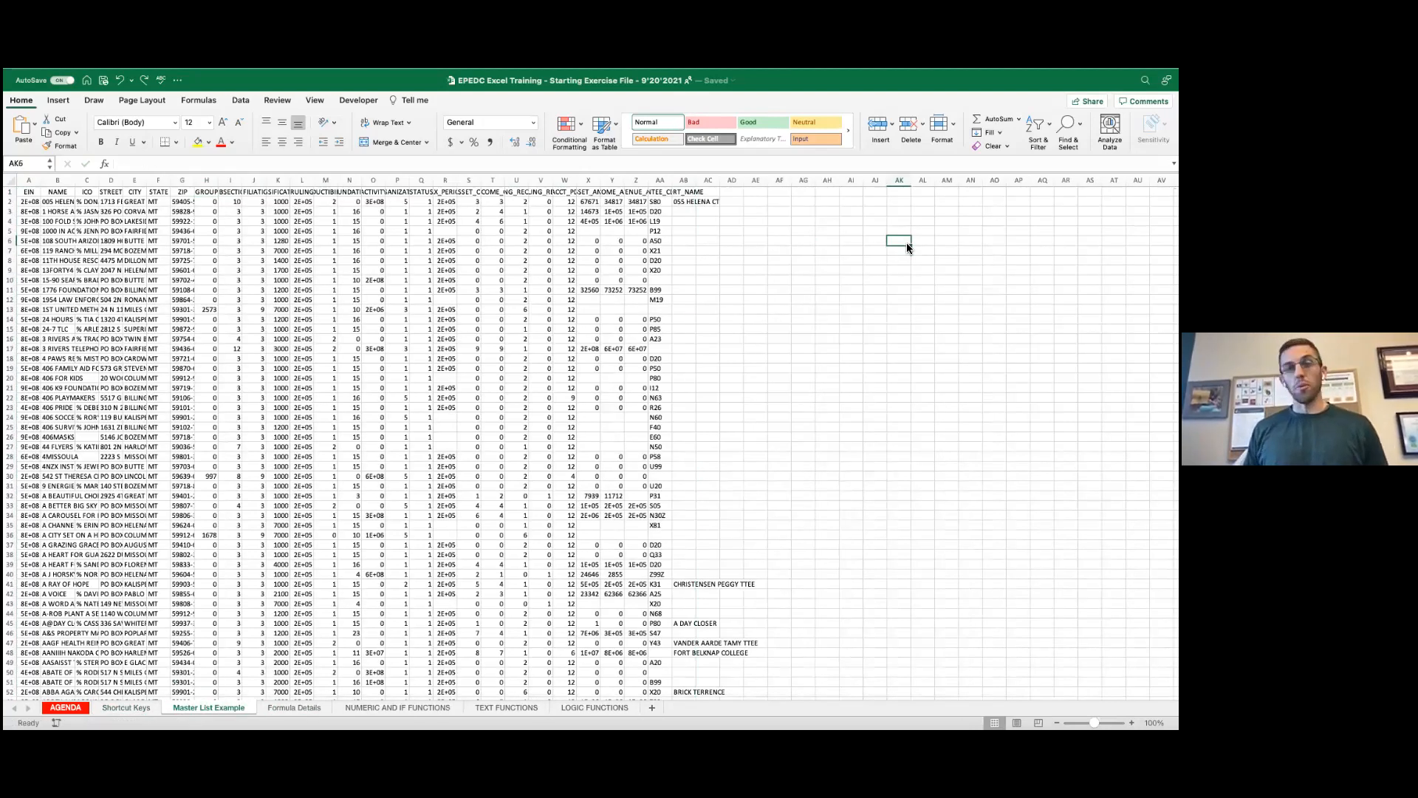
# Step: Move down column A one cell at a time from A1, and move back up to the EIN header
pyautogui.click(31, 194)
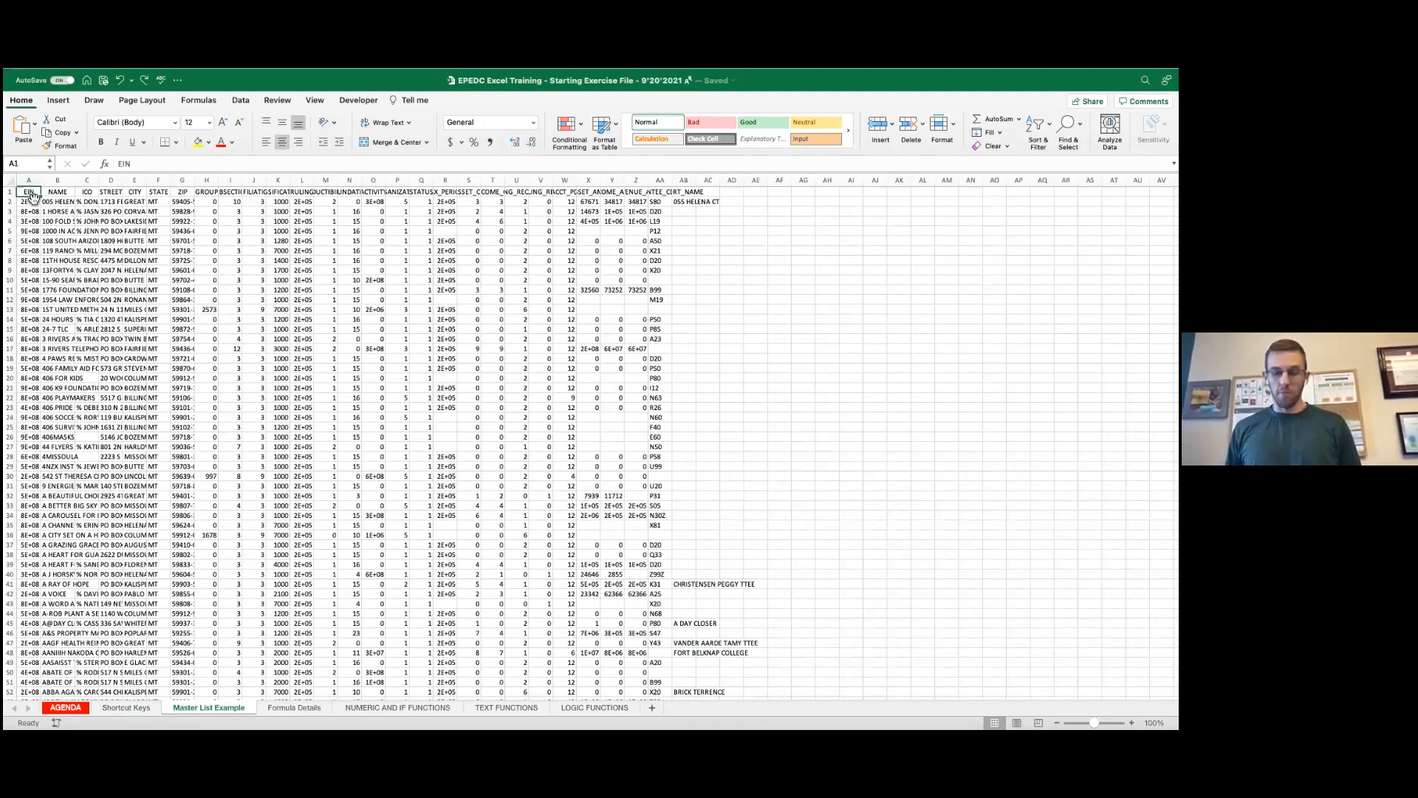
pyautogui.press('Down')
pyautogui.press('Down')
pyautogui.press('Down')
pyautogui.press('Down')
pyautogui.press('Down')
pyautogui.press('Down')
pyautogui.press('Down')
pyautogui.press('Down')
pyautogui.press('Down')
pyautogui.press('Down')
pyautogui.press('Down')
pyautogui.press('Down')
pyautogui.press('Down')
pyautogui.press('Down')
pyautogui.press('Down')
pyautogui.press('Down')
pyautogui.press('Down')
pyautogui.press('Down')
pyautogui.press('Down')
pyautogui.press('Down')
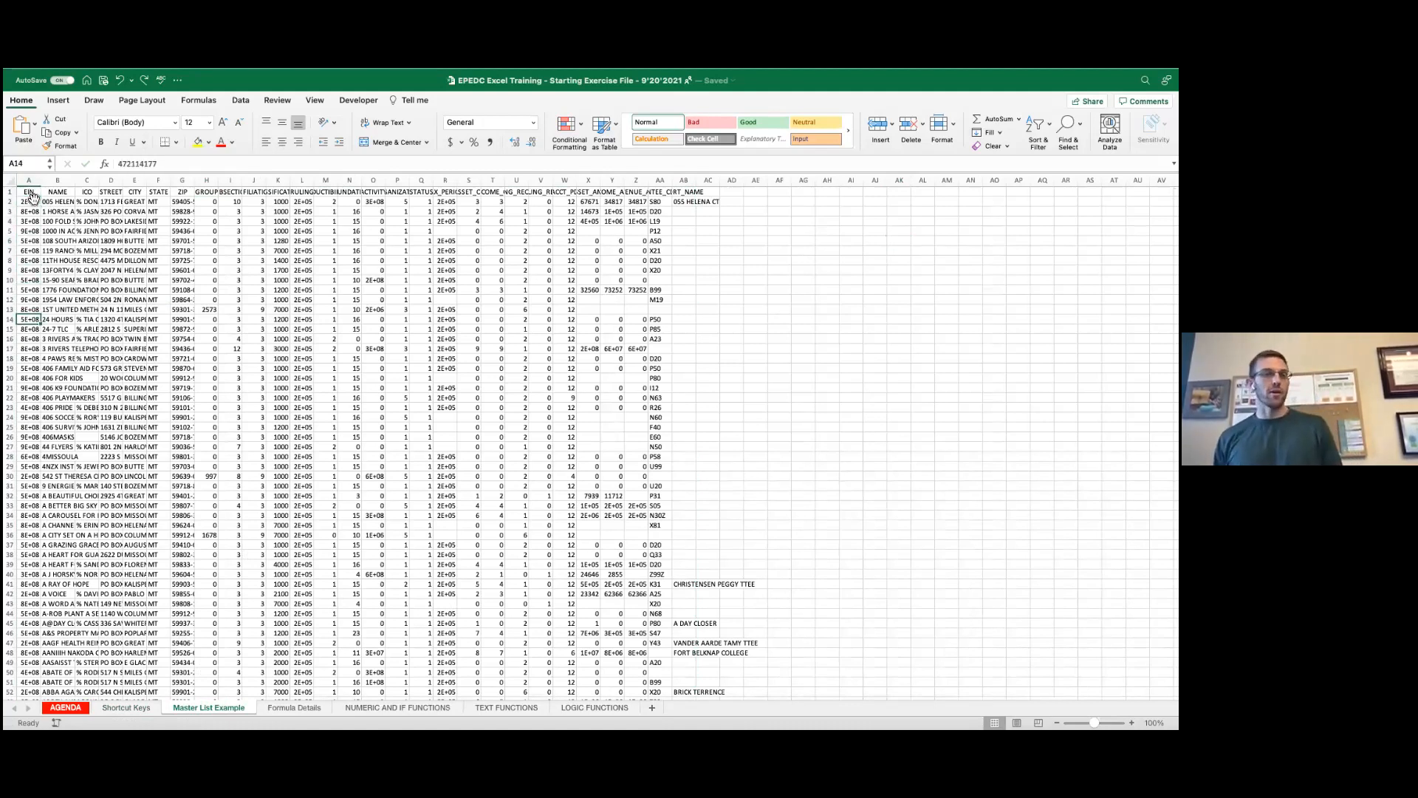
pyautogui.press('Down')
pyautogui.press('Down')
pyautogui.press('Down')
pyautogui.press('Down')
pyautogui.press('Up')
pyautogui.press('Up')
pyautogui.press('Up')
pyautogui.press('Up')
pyautogui.press('Up')
pyautogui.press('Up')
pyautogui.press('Up')
pyautogui.press('Up')
pyautogui.press('Up')
pyautogui.press('Up')
pyautogui.press('Up')
pyautogui.press('Up')
pyautogui.press('Up')
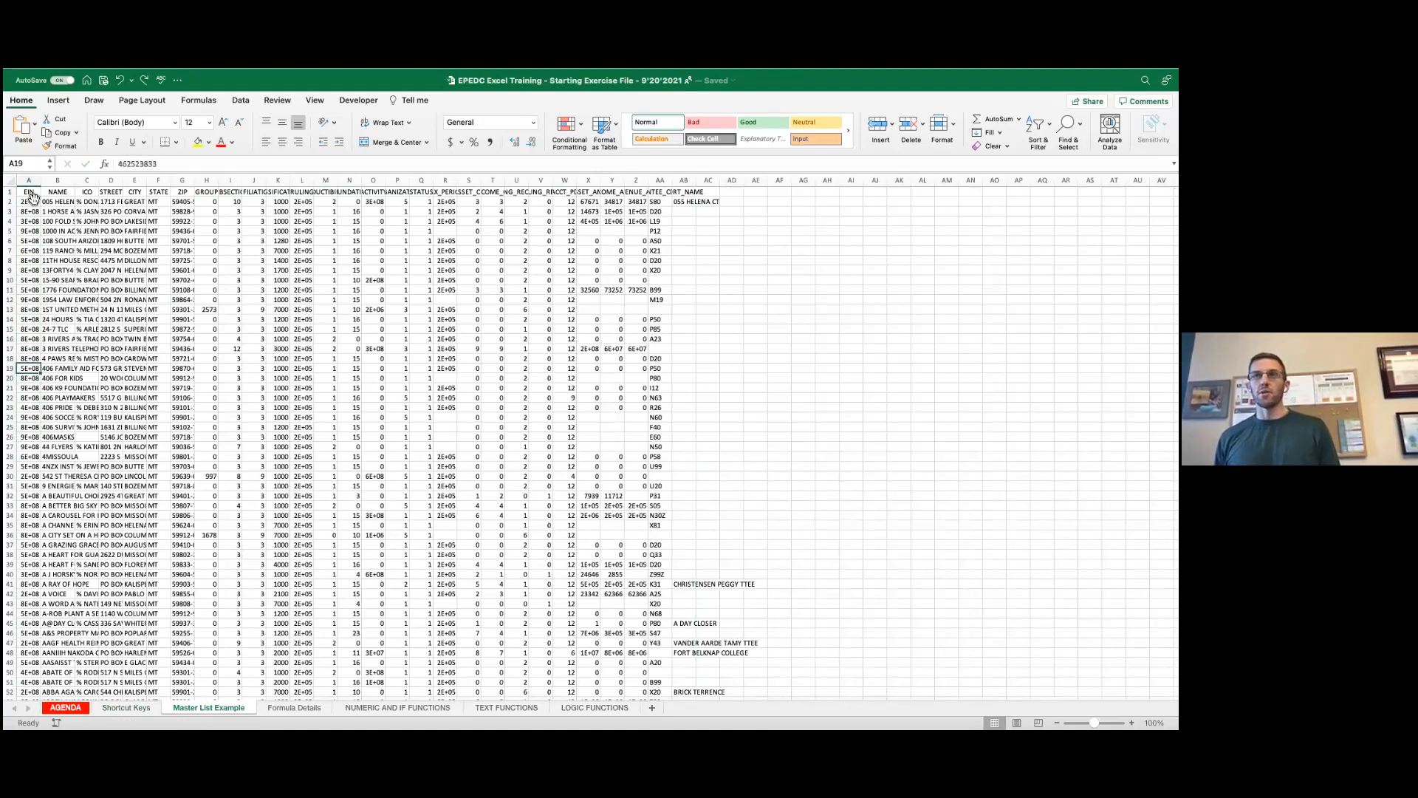
pyautogui.press('Up')
pyautogui.press('Up')
pyautogui.press('Up')
pyautogui.press('Up')
pyautogui.press('Up')
pyautogui.press('Up')
pyautogui.press('Up')
pyautogui.press('Up')
pyautogui.press('Up')
pyautogui.press('Up')
pyautogui.press('Up')
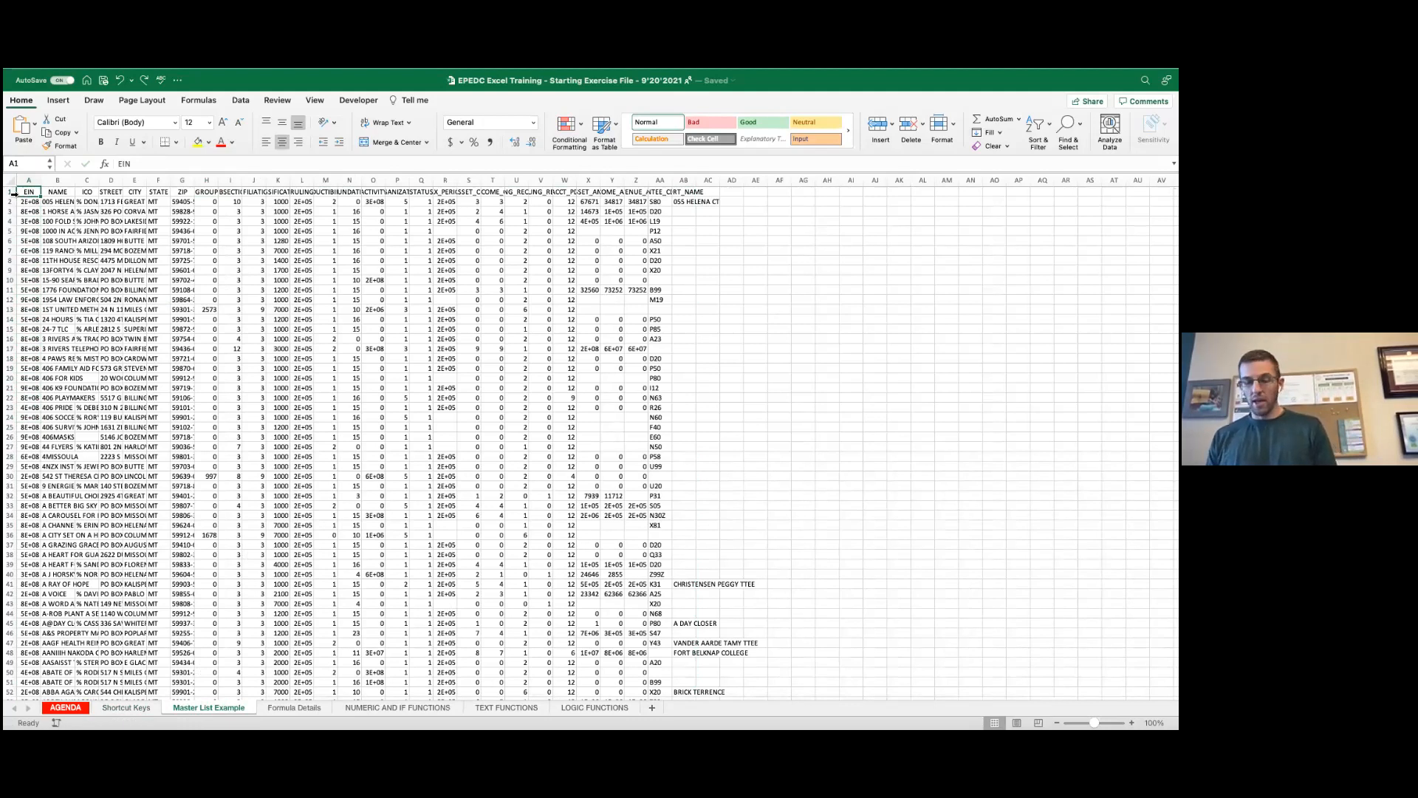
# Step: Move down column A one full screen at a time from A1 to A469
pyautogui.press('pagedown')
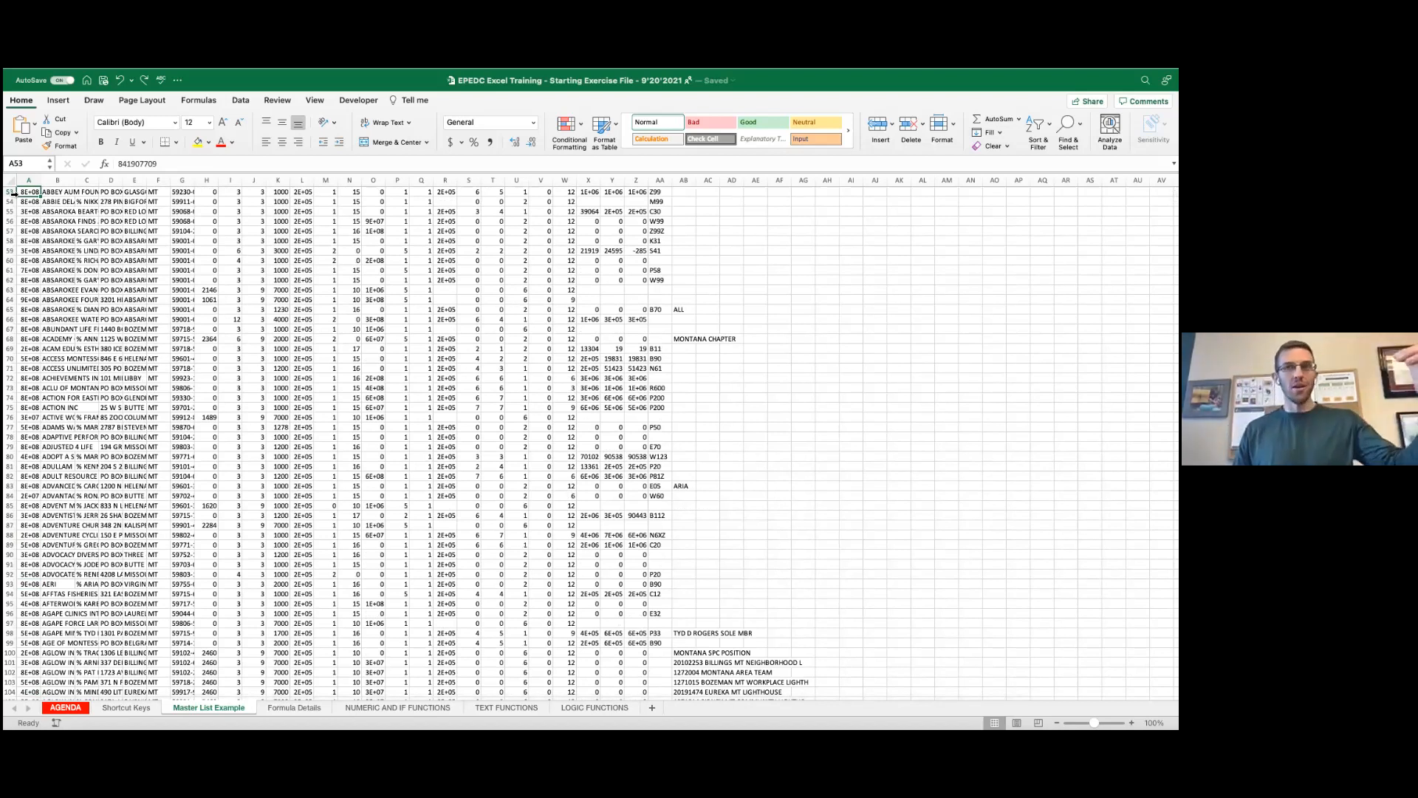
pyautogui.press('pagedown')
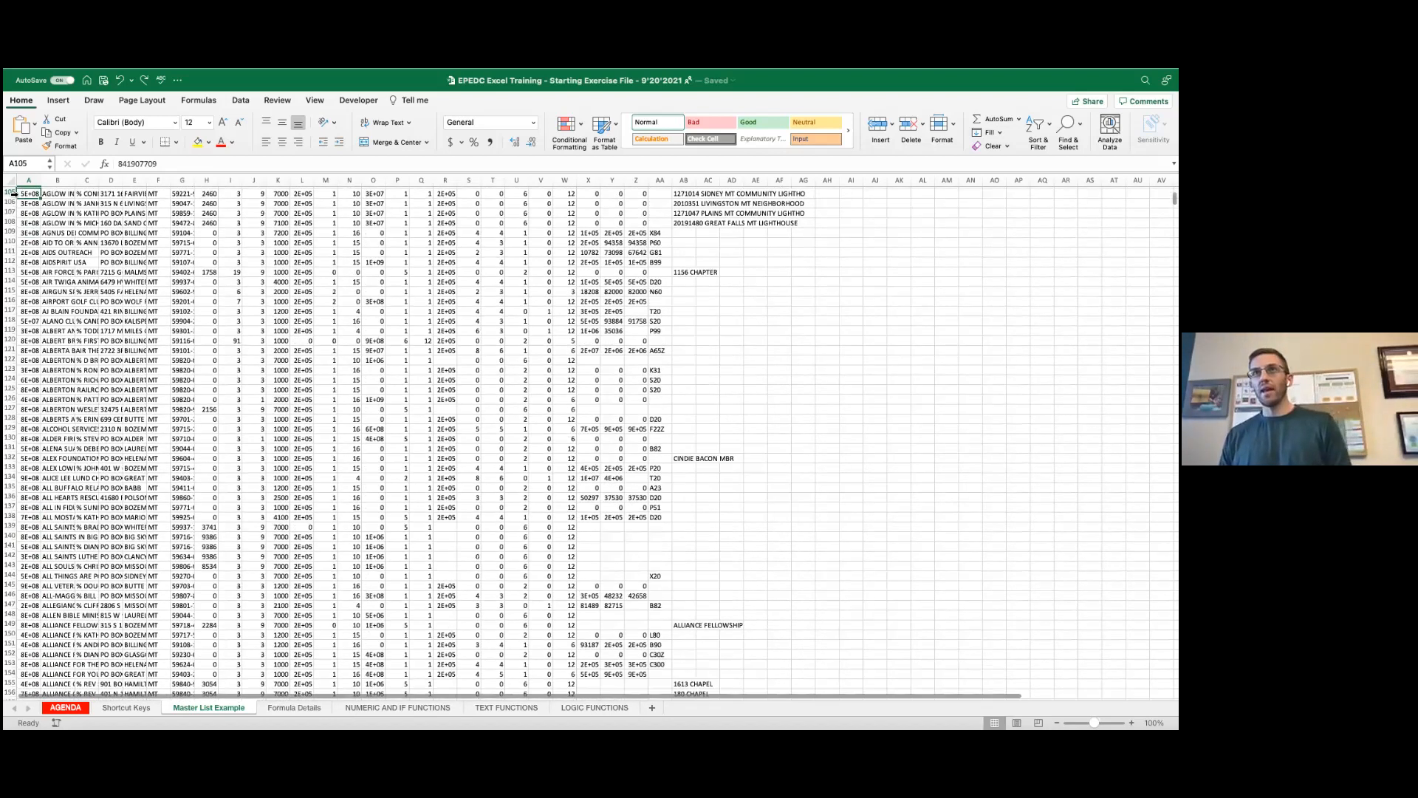
pyautogui.press('pagedown')
pyautogui.press('pagedown')
pyautogui.press('pagedown')
pyautogui.press('pagedown')
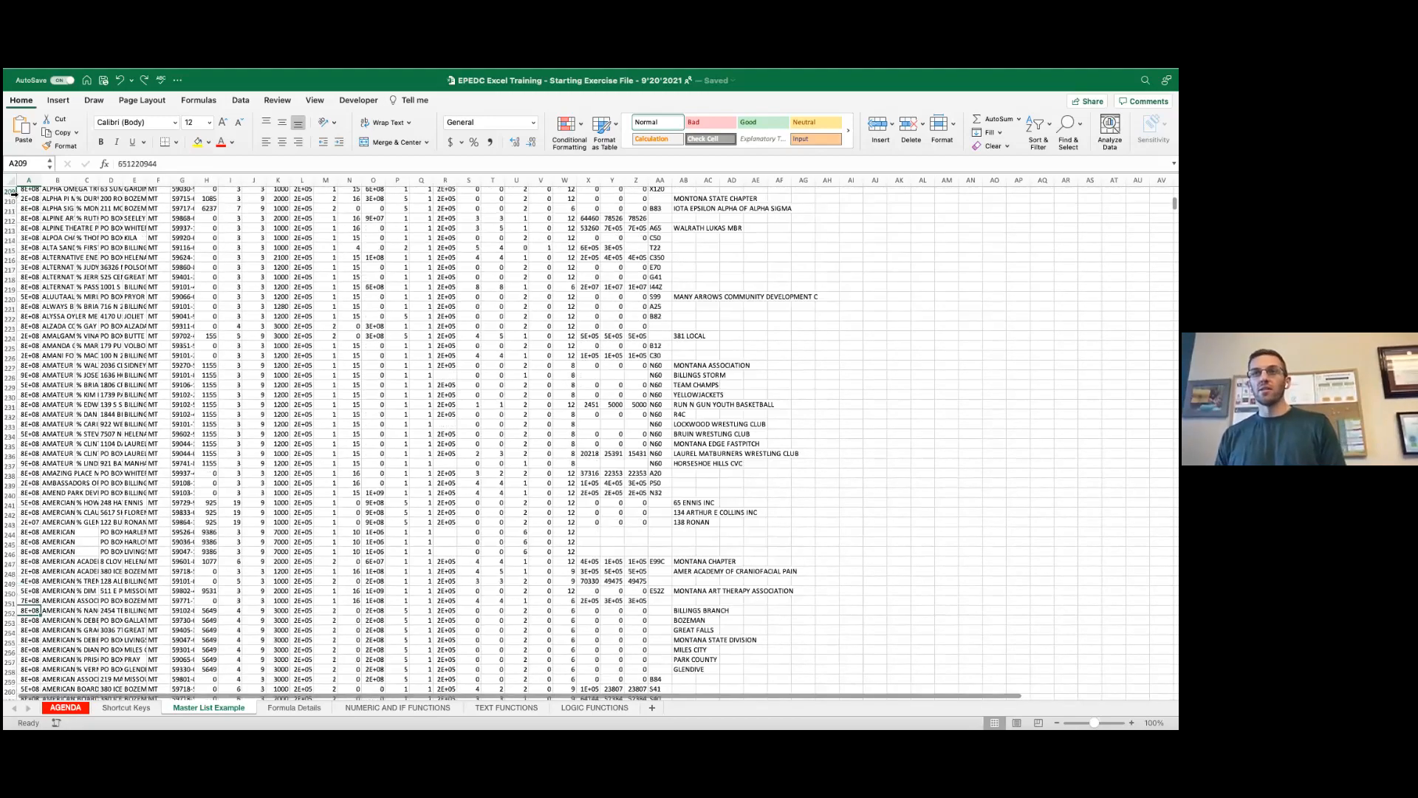
pyautogui.press('pagedown')
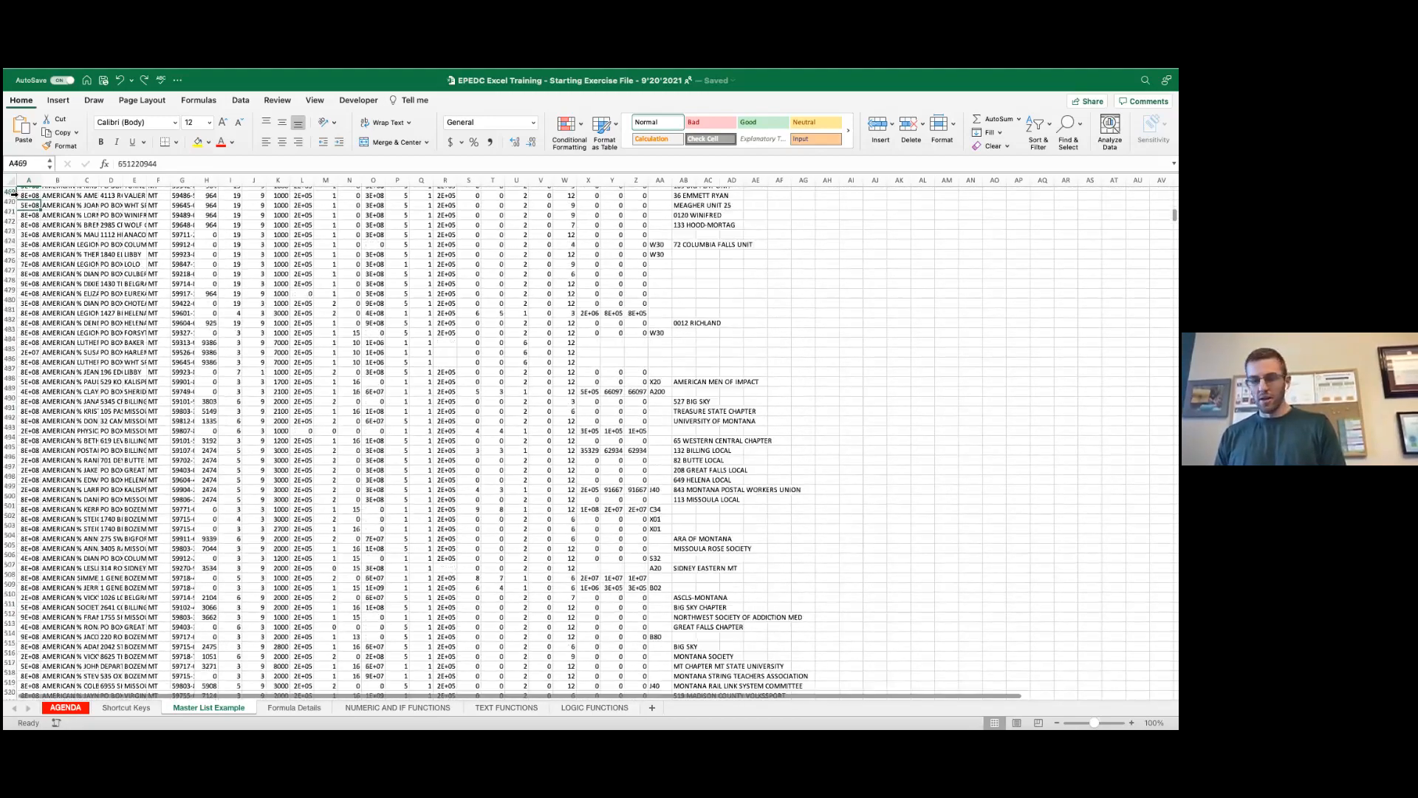
# Step: Move back up column A one full screen at a time until the EIN header in A1 is selected
pyautogui.press('pageup')
pyautogui.press('pageup')
pyautogui.press('pageup')
pyautogui.press('pageup')
pyautogui.press('pageup')
pyautogui.press('pageup')
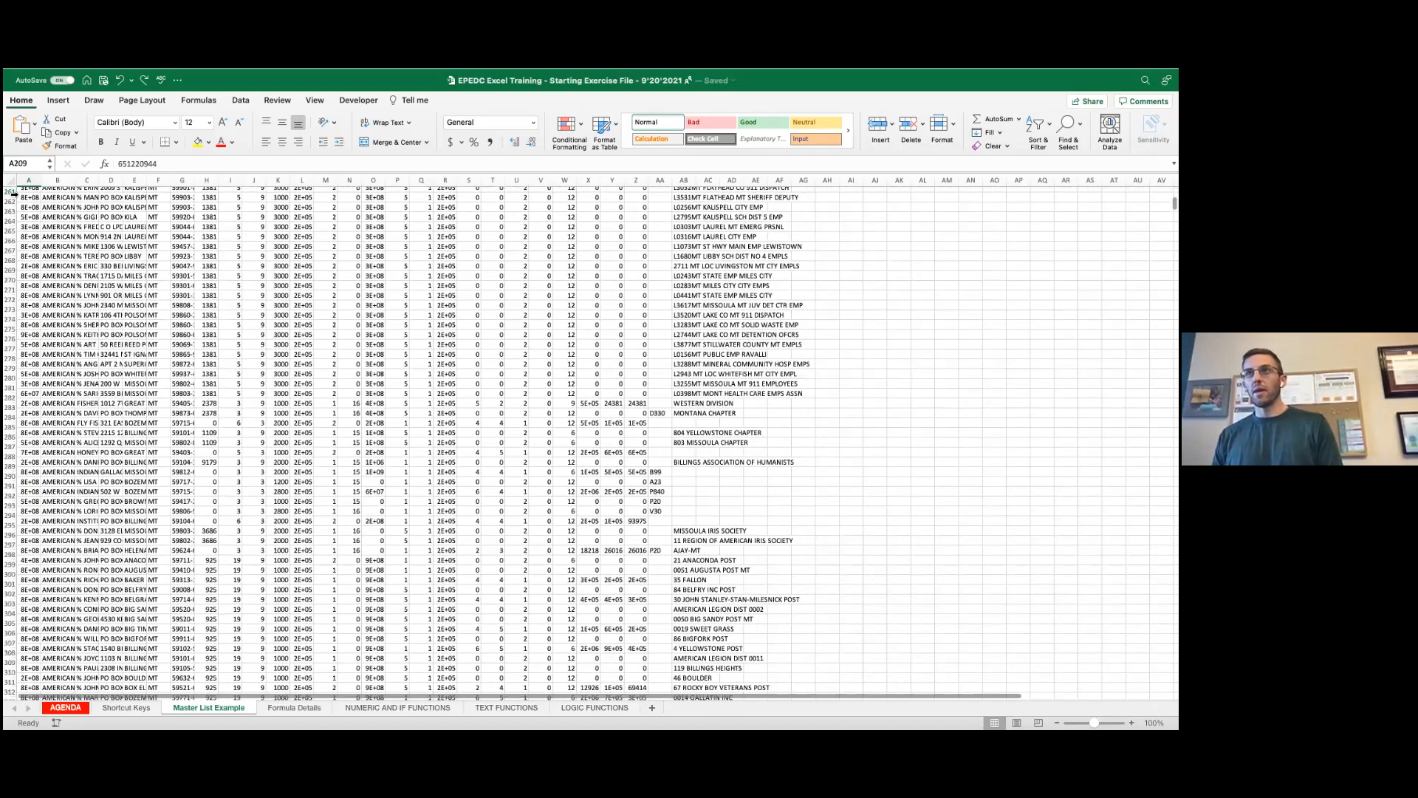
pyautogui.press('pageup')
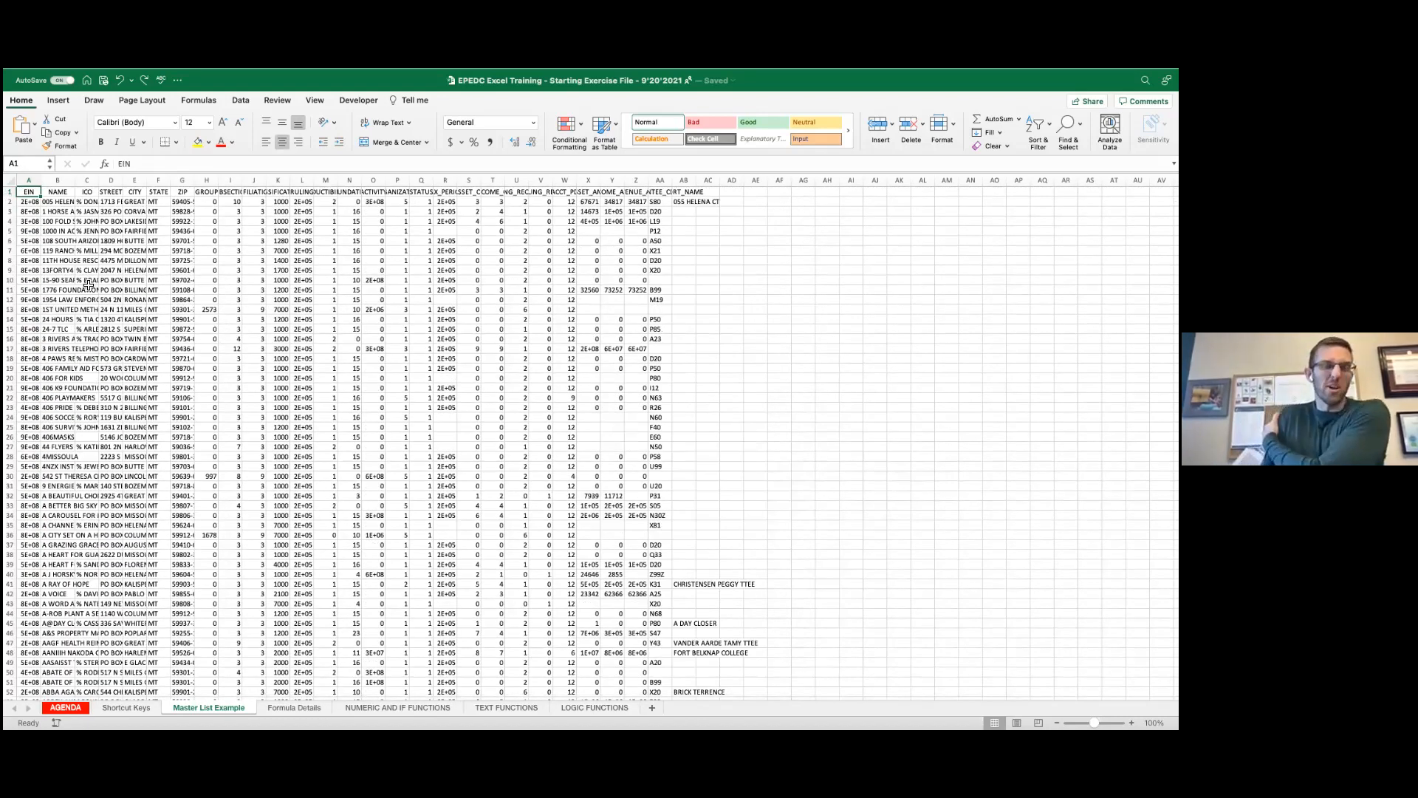
# Step: Switch back and forth between the Shortcut Keys and Master List Example sheets, ending on Shortcut Keys
pyautogui.click(140, 706)
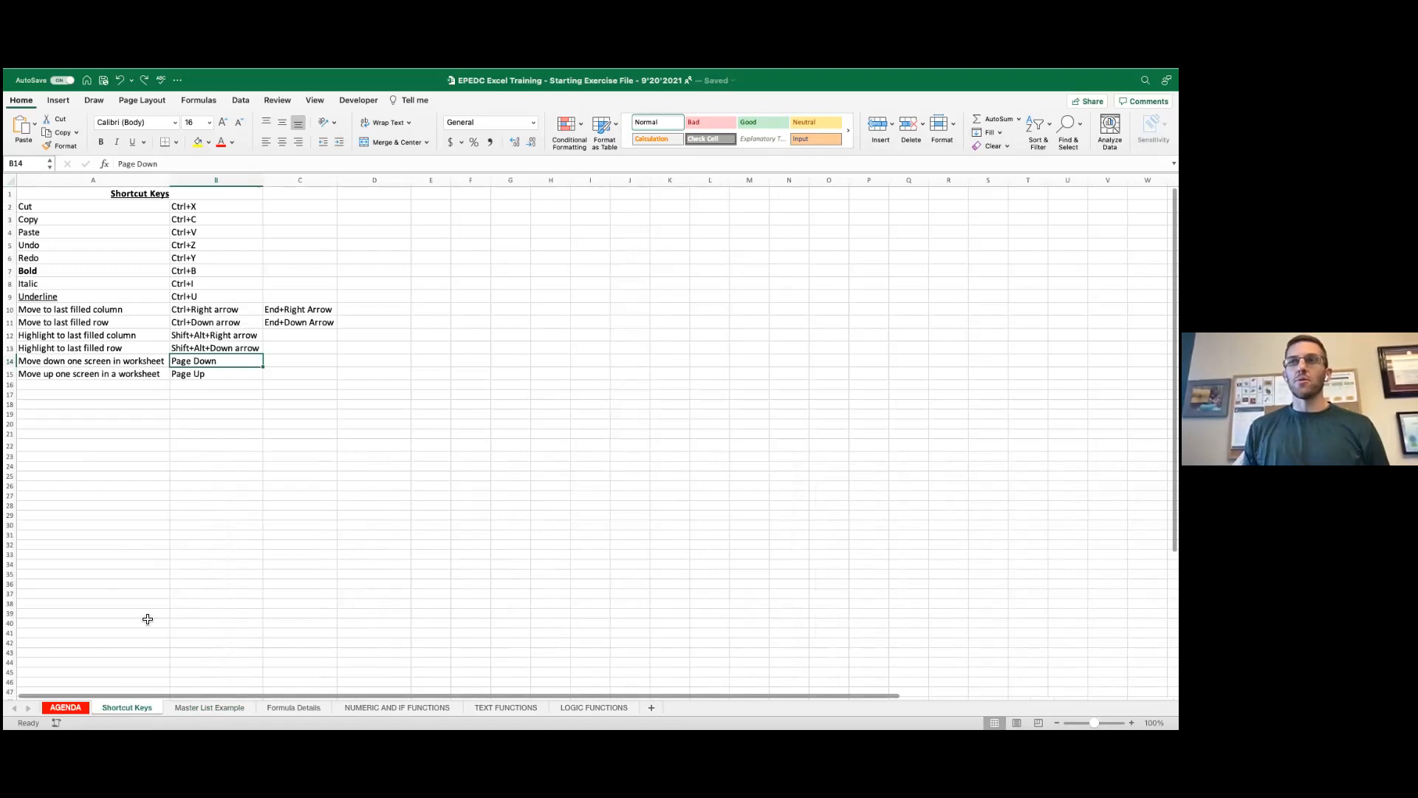
pyautogui.hotkey('ctrl', 'pagedown')
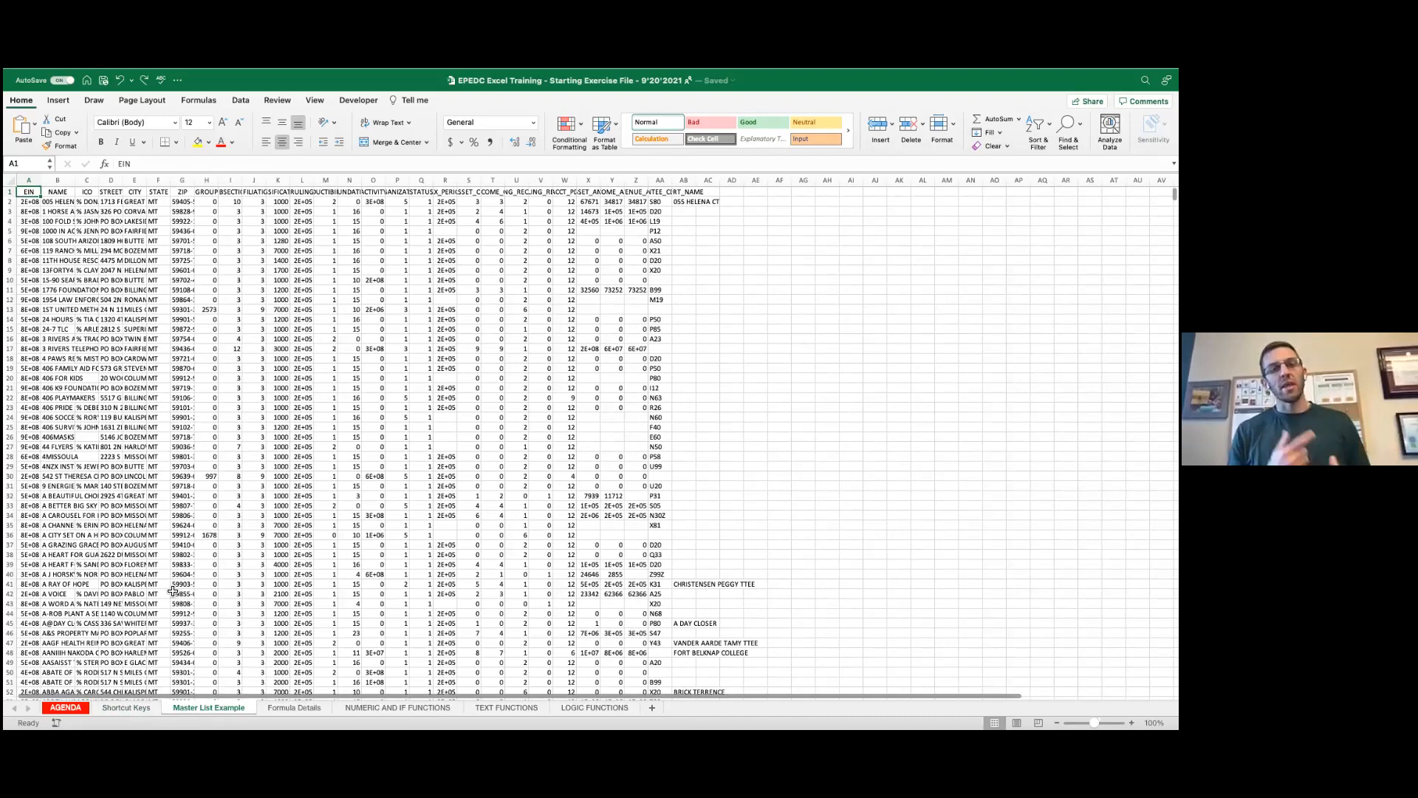
pyautogui.click(122, 706)
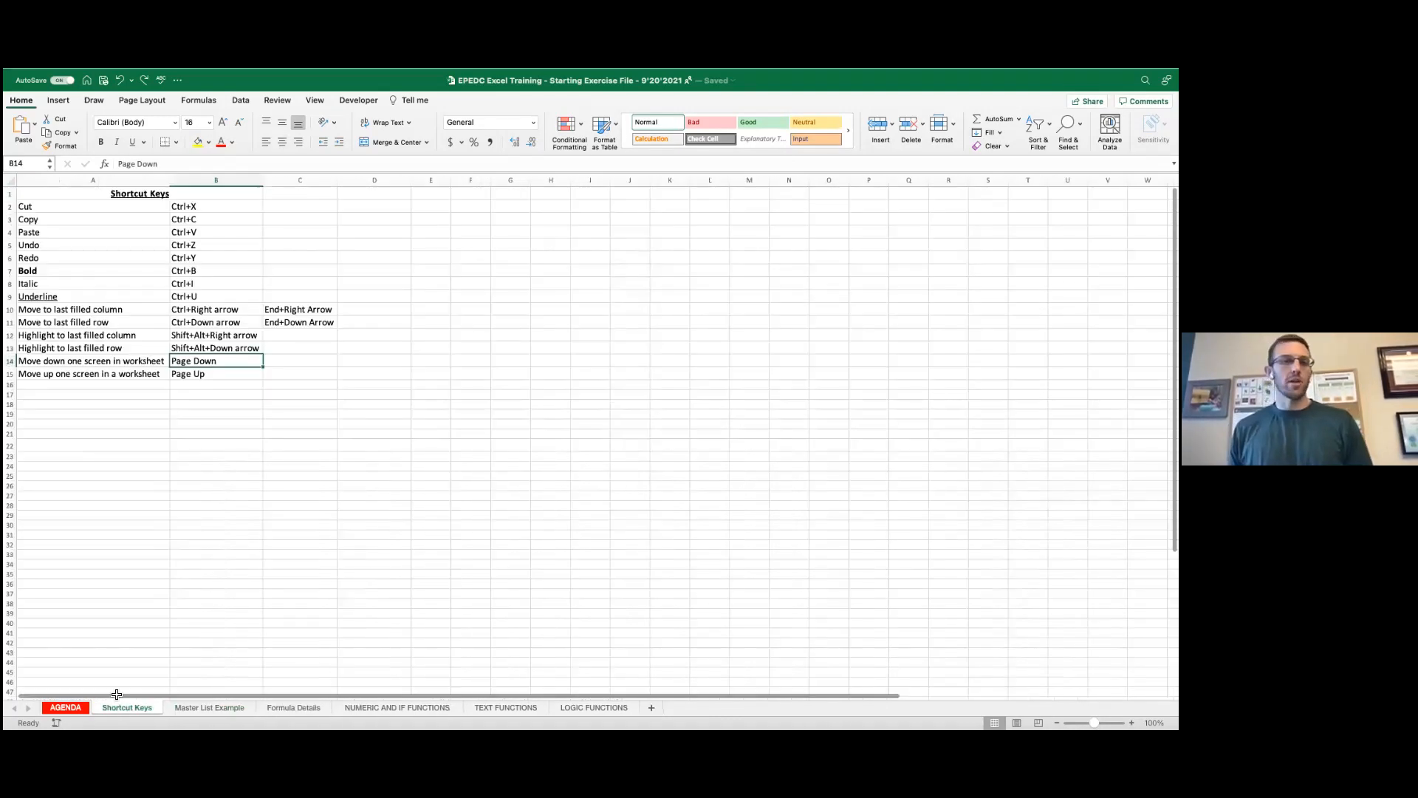
pyautogui.click(210, 705)
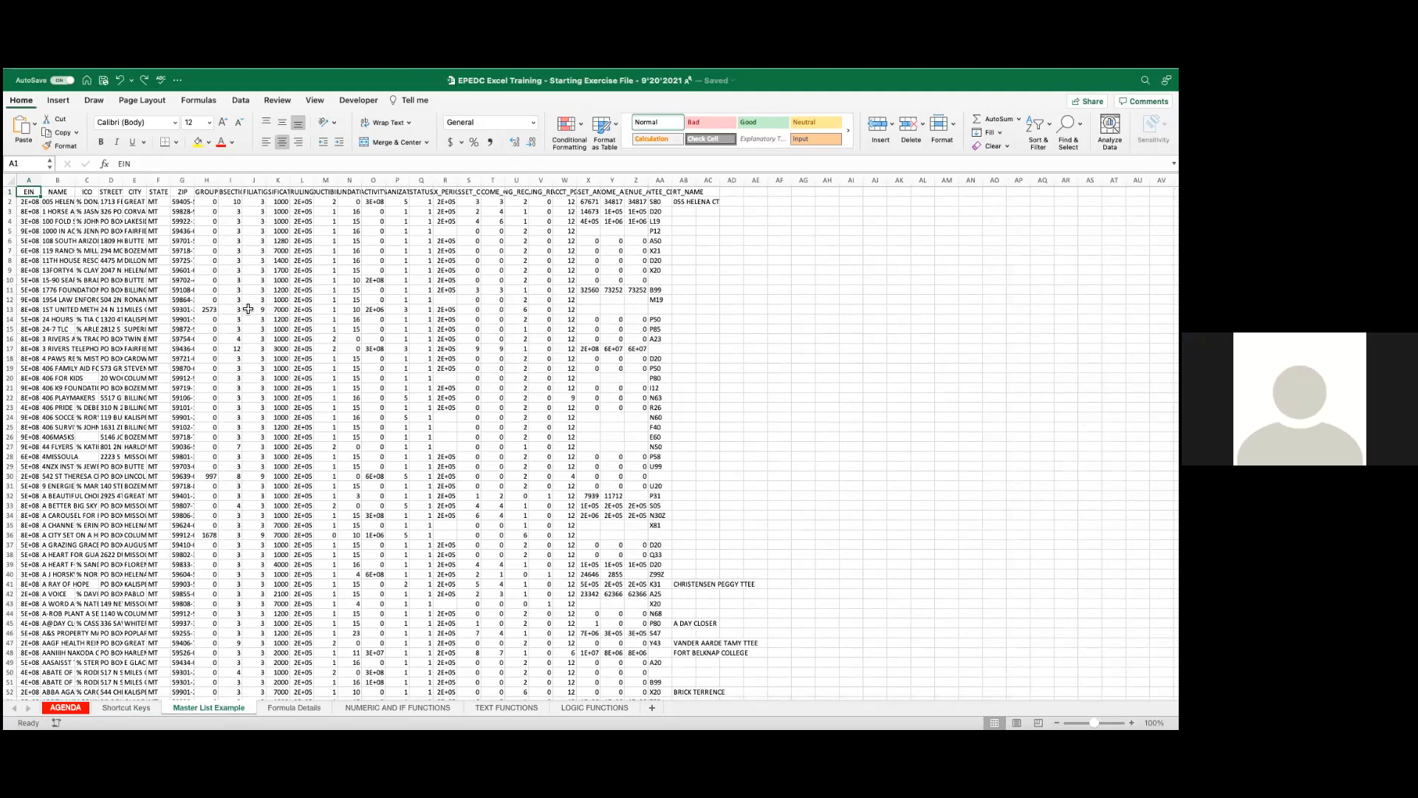
pyautogui.click(139, 705)
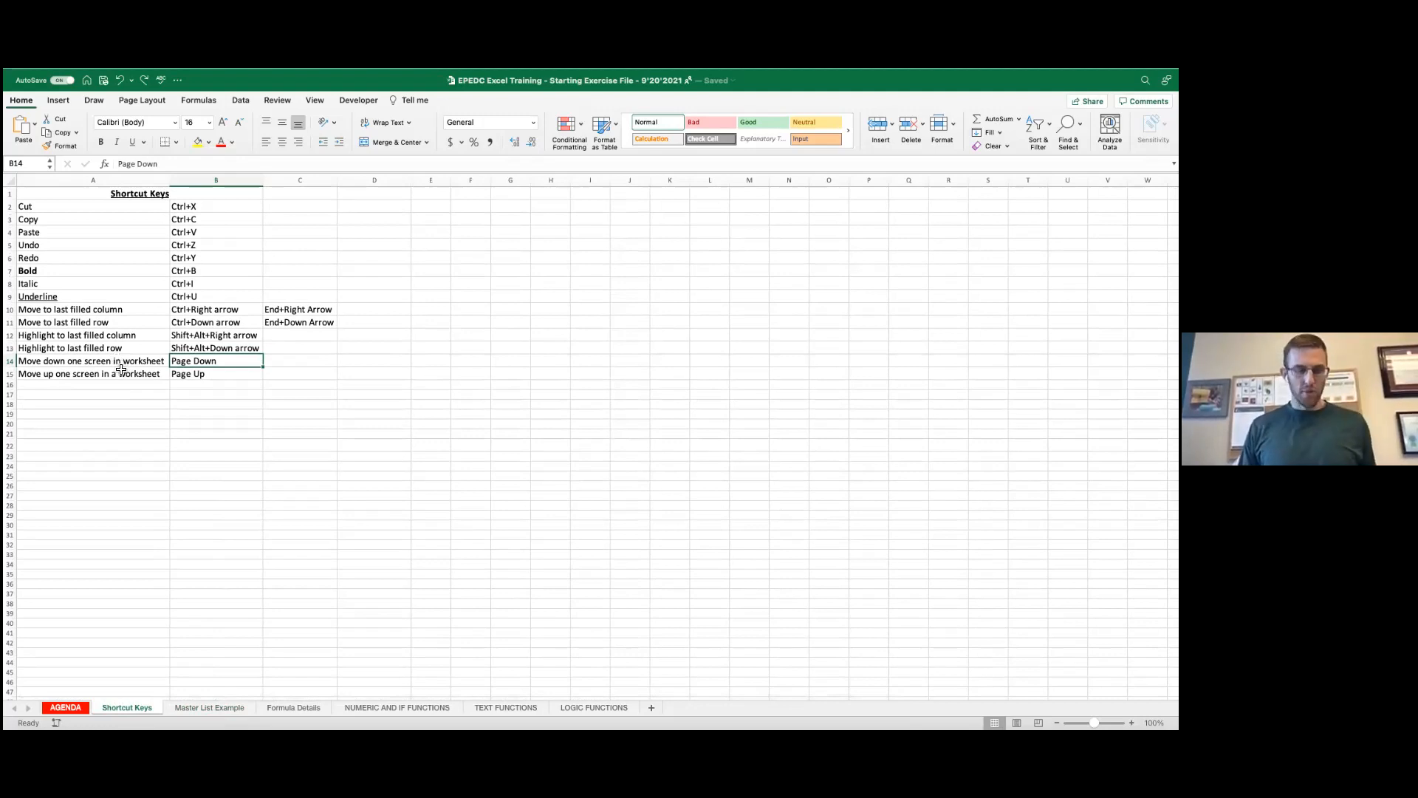
# Step: Change the shortcut for "Highlight to last filled column" in B12 to Shift+Ctrl+Right arrow
pyautogui.click(217, 338)
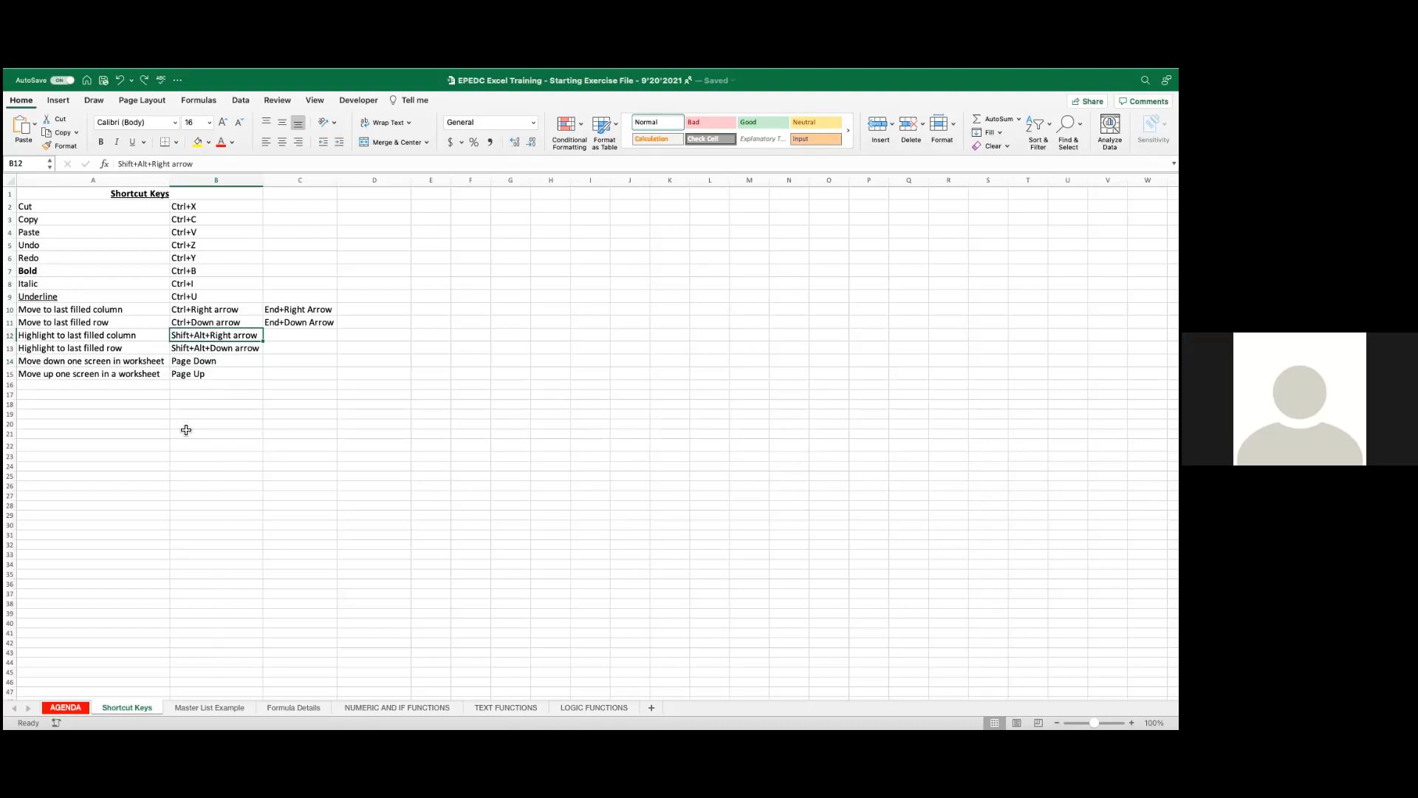
pyautogui.doubleClick(207, 337)
pyautogui.press('BackSpace')
pyautogui.press('BackSpace')
pyautogui.press('BackSpace')
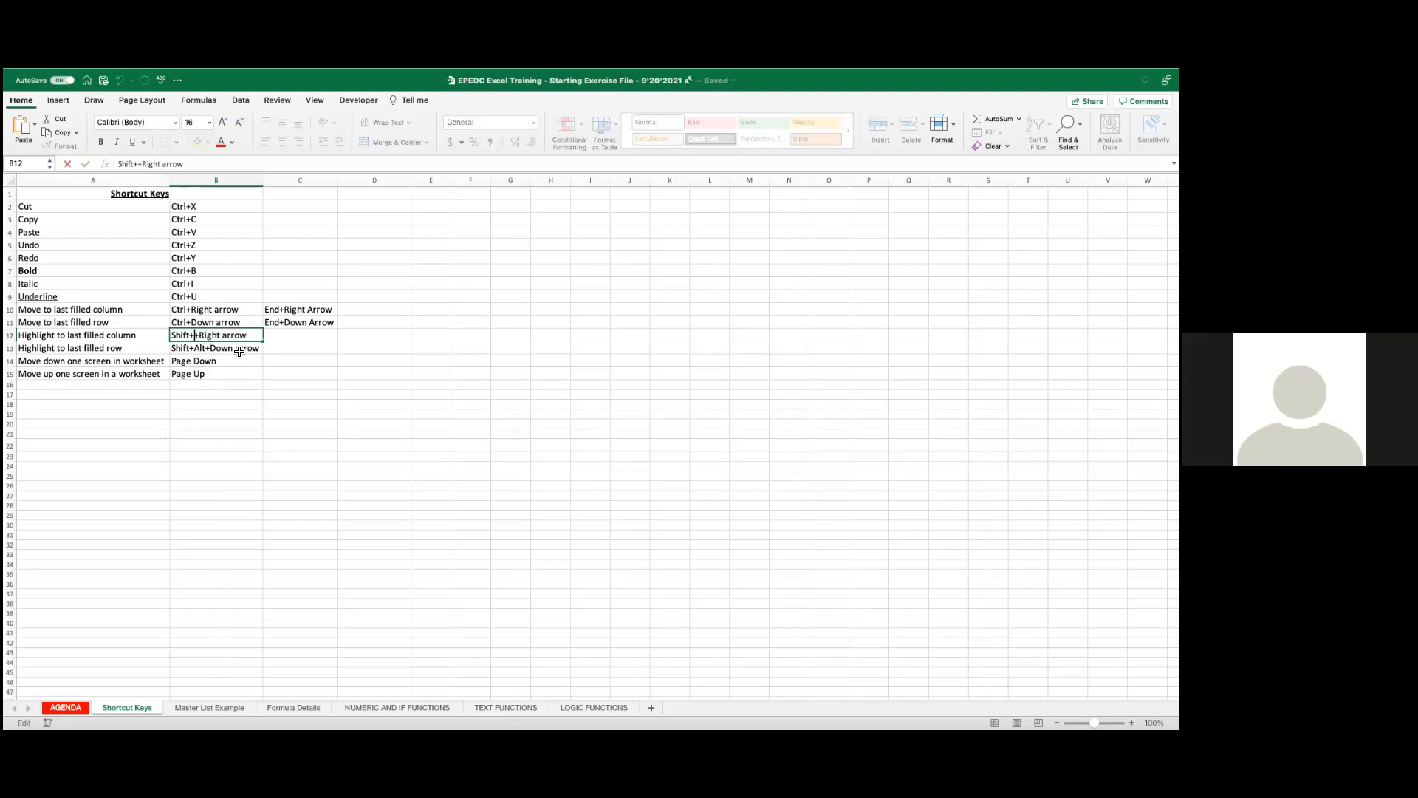
pyautogui.write('Ctrl')
pyautogui.press('Return')
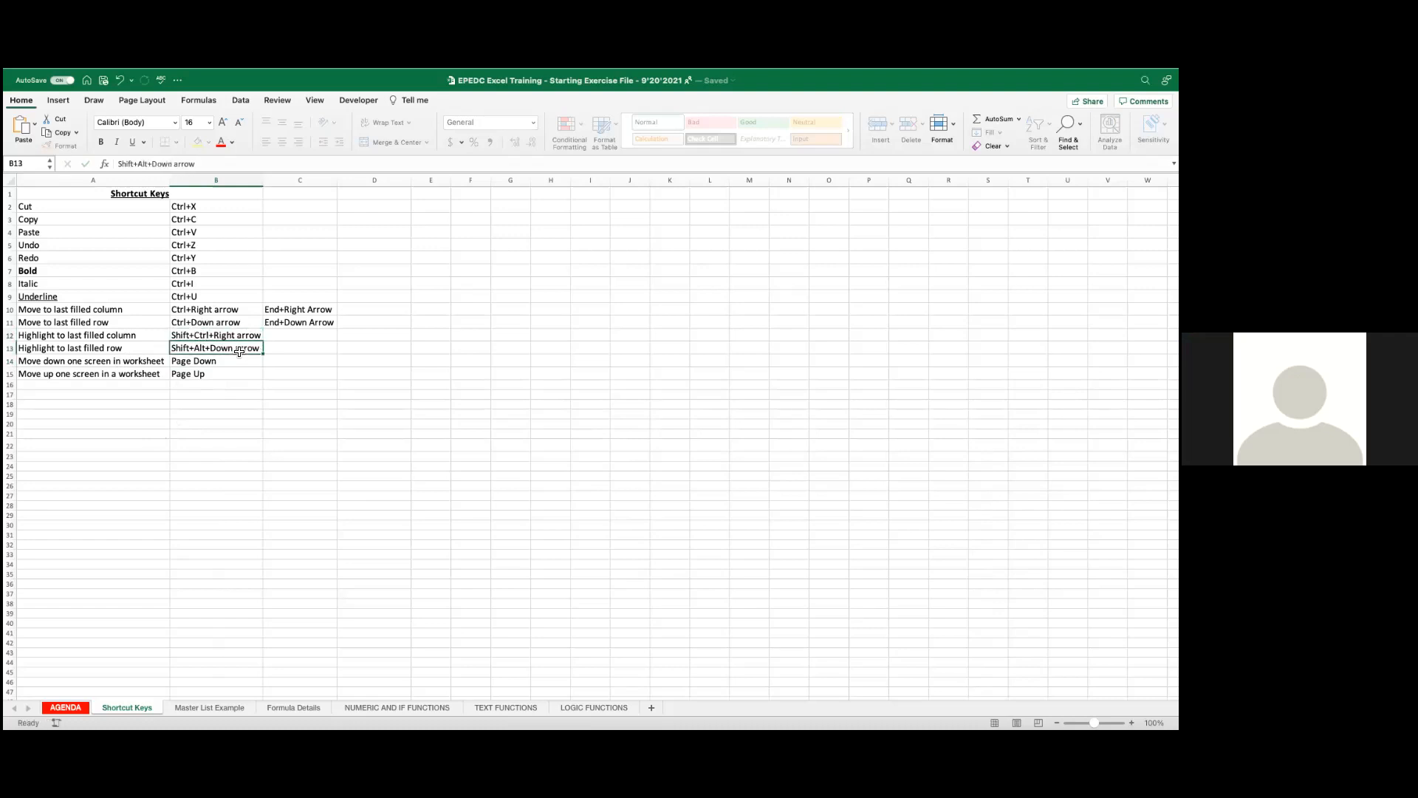
# Step: Change the shortcut for "Highlight to last filled row" in B13 to Shift+Ctrl+Down arrow, and select cell C12
pyautogui.doubleClick(207, 348)
pyautogui.press('BackSpace')
pyautogui.press('BackSpace')
pyautogui.press('BackSpace')
pyautogui.write('Ctrl')
pyautogui.press('Return')
pyautogui.click(280, 399)
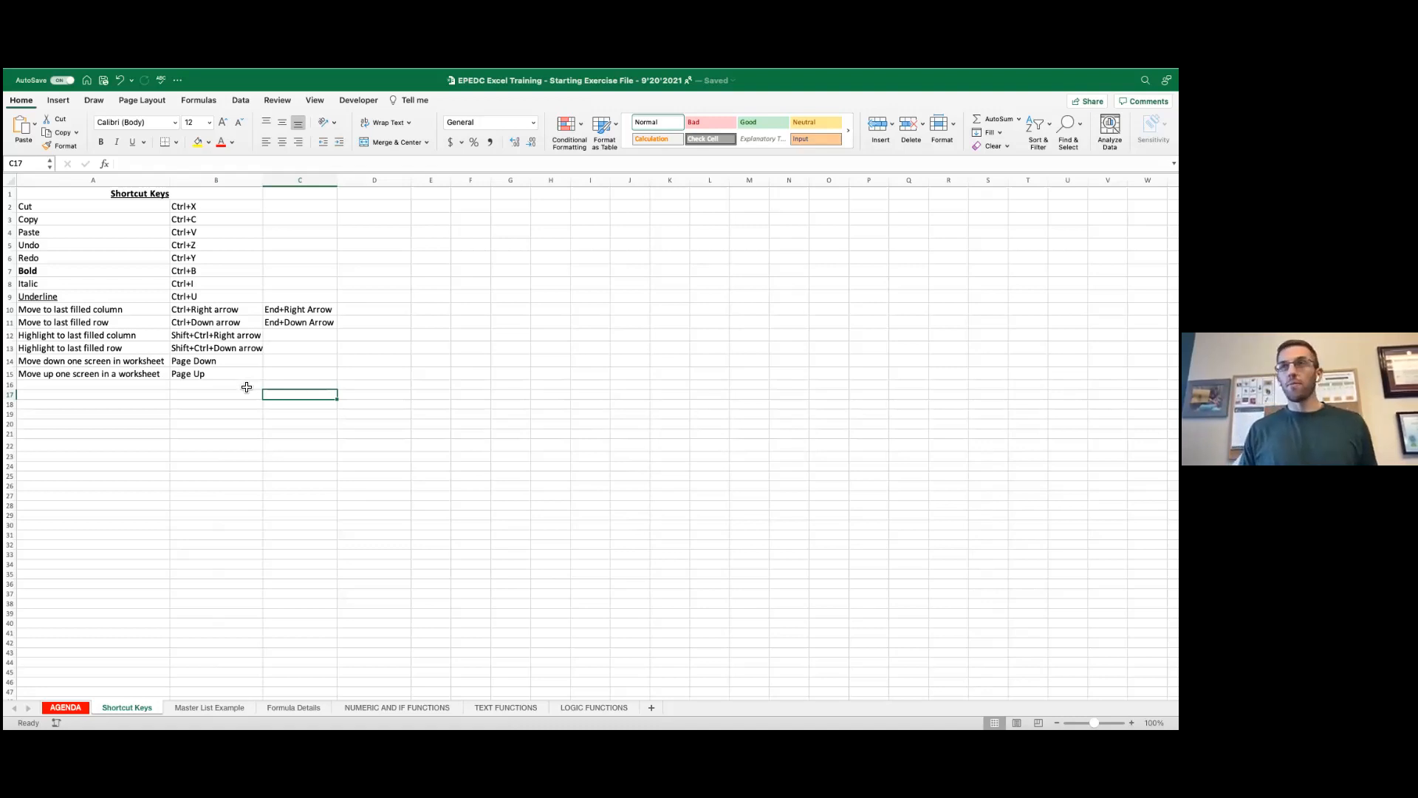
pyautogui.click(292, 337)
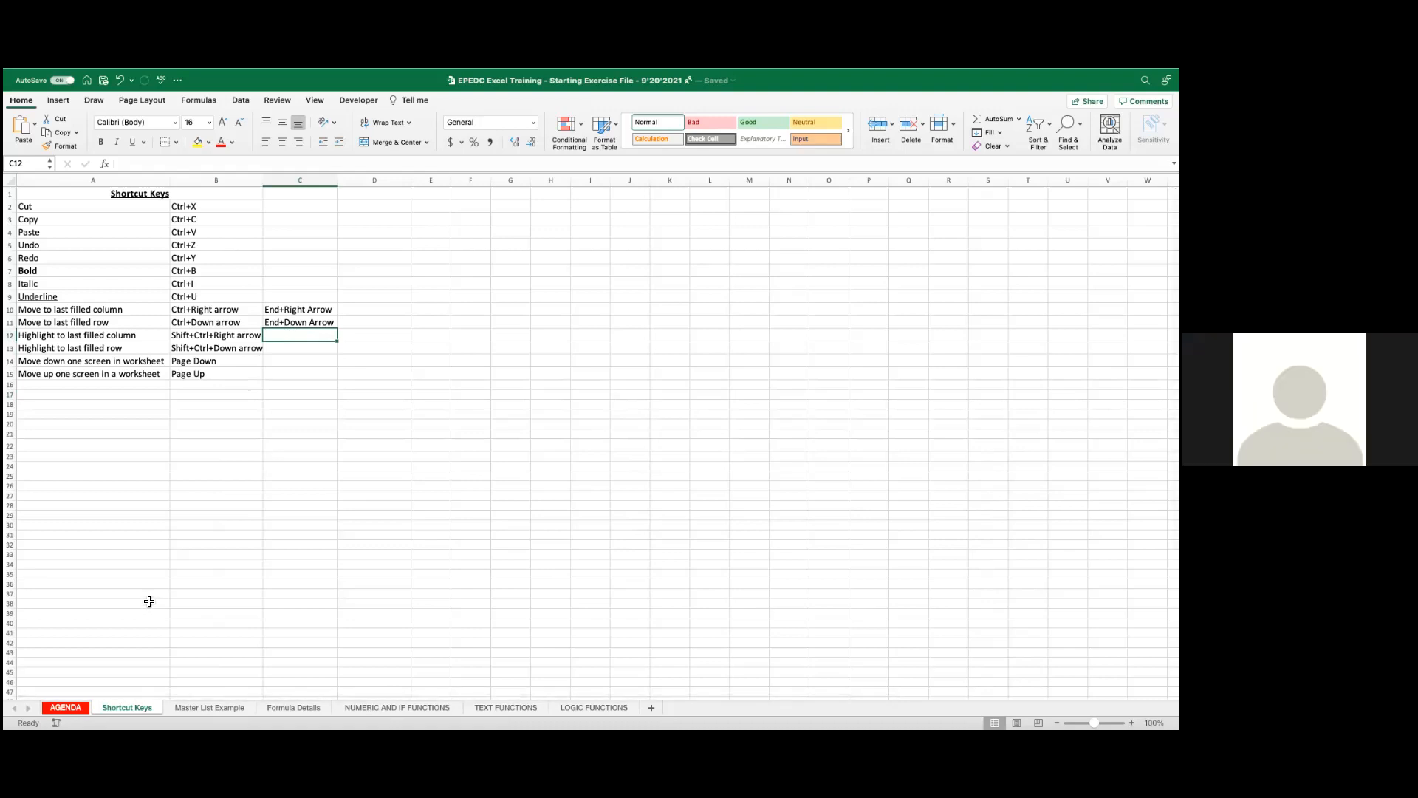
# Step: Select the "Highlight to last filled column" label in A12, then open the Master List Example sheet
pyautogui.hotkey('ctrl', 'shift', 'Right')
pyautogui.hotkey('ctrl', 'shift', 'Left')
pyautogui.press('Left')
pyautogui.press('Left')
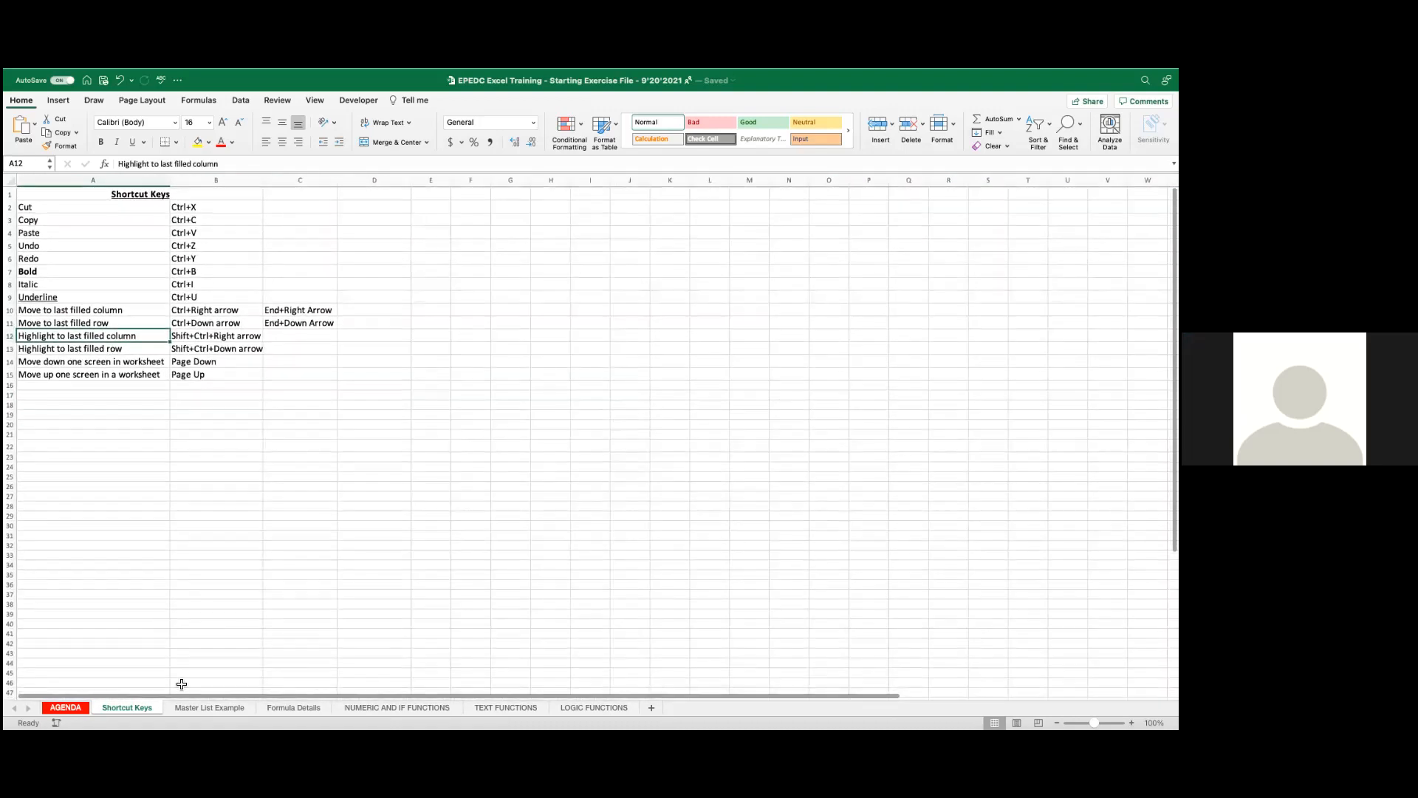
pyautogui.click(207, 703)
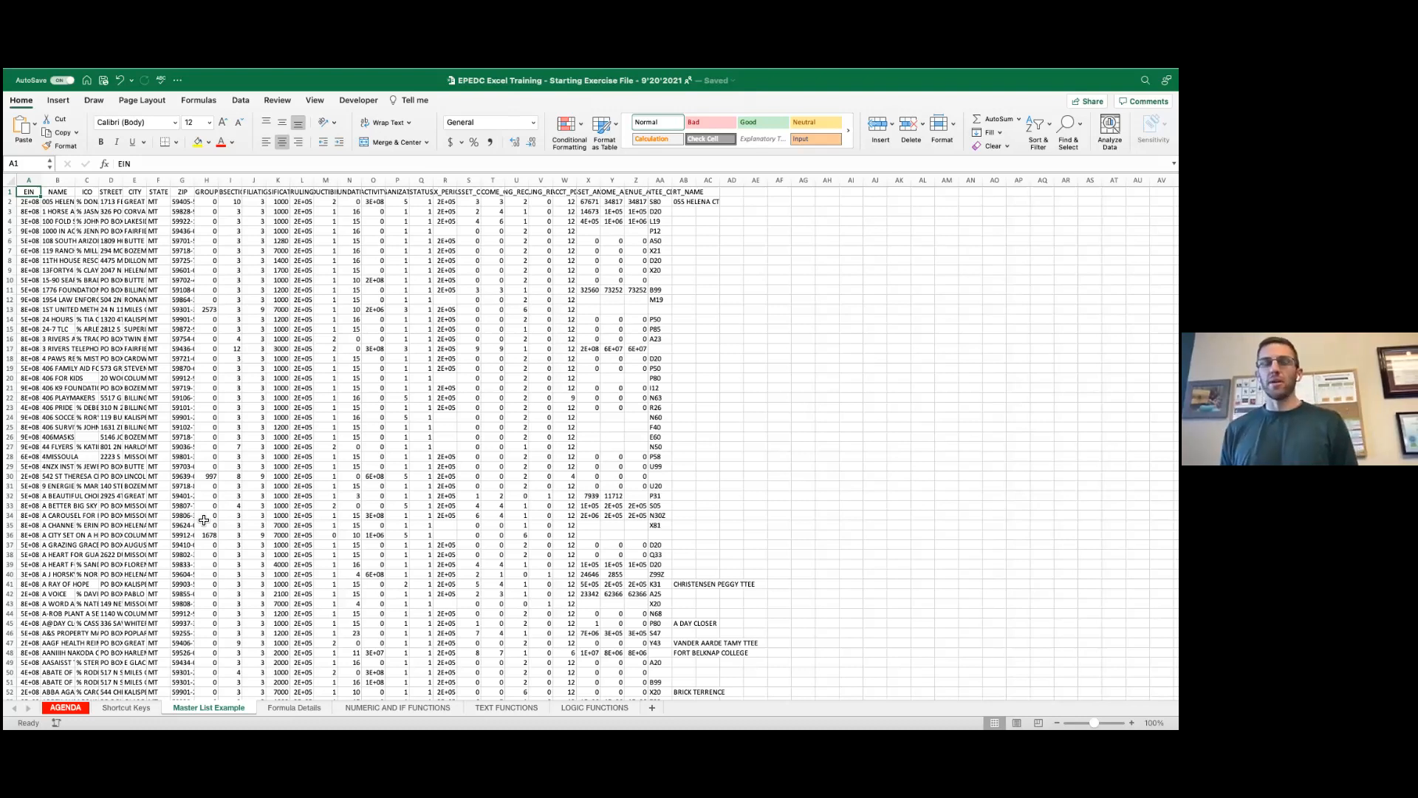
pyautogui.scroll(1, 205, 501)
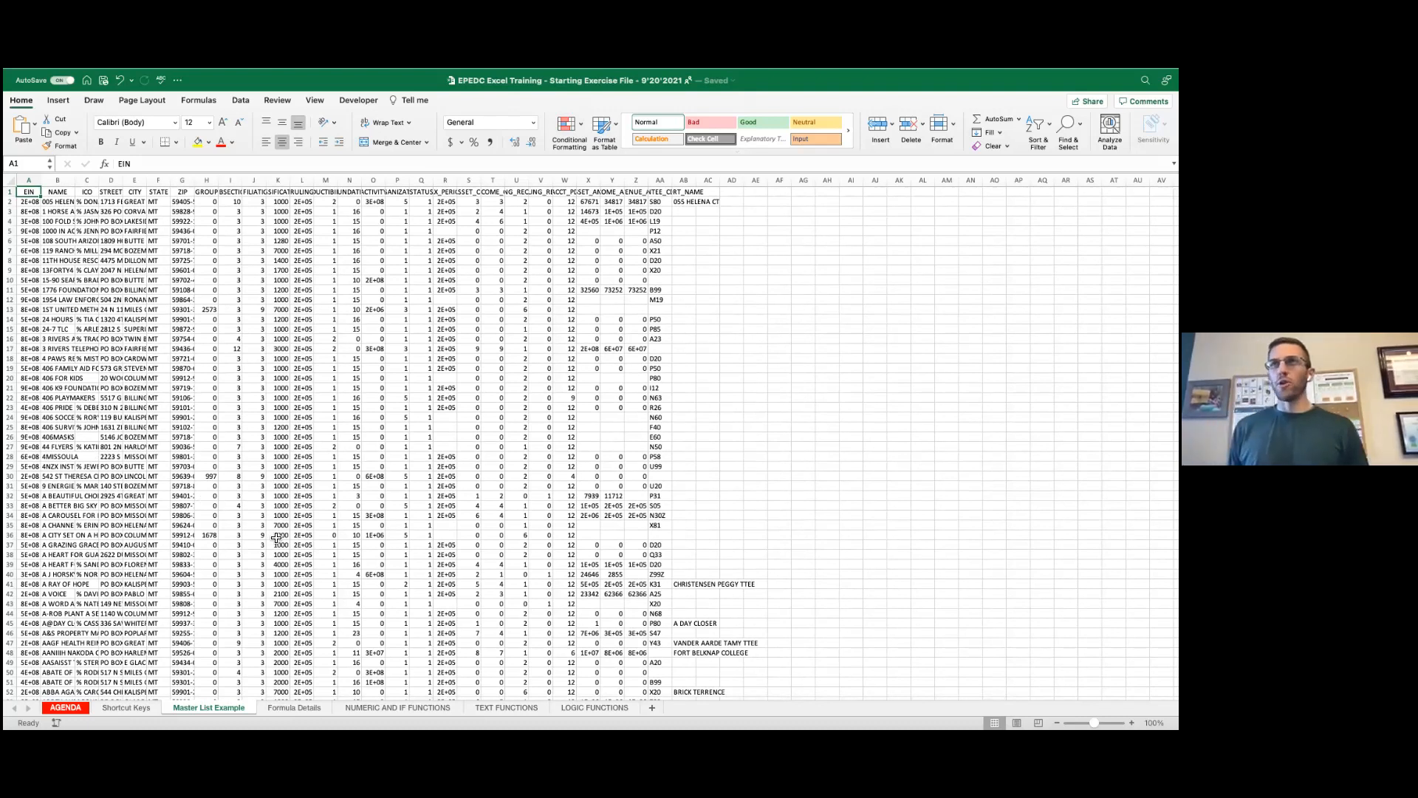
# Step: Select cells D7 and E2, the entire CITY column and the entire STATE column in turn, ending on E2
pyautogui.click(140, 252)
pyautogui.click(109, 250)
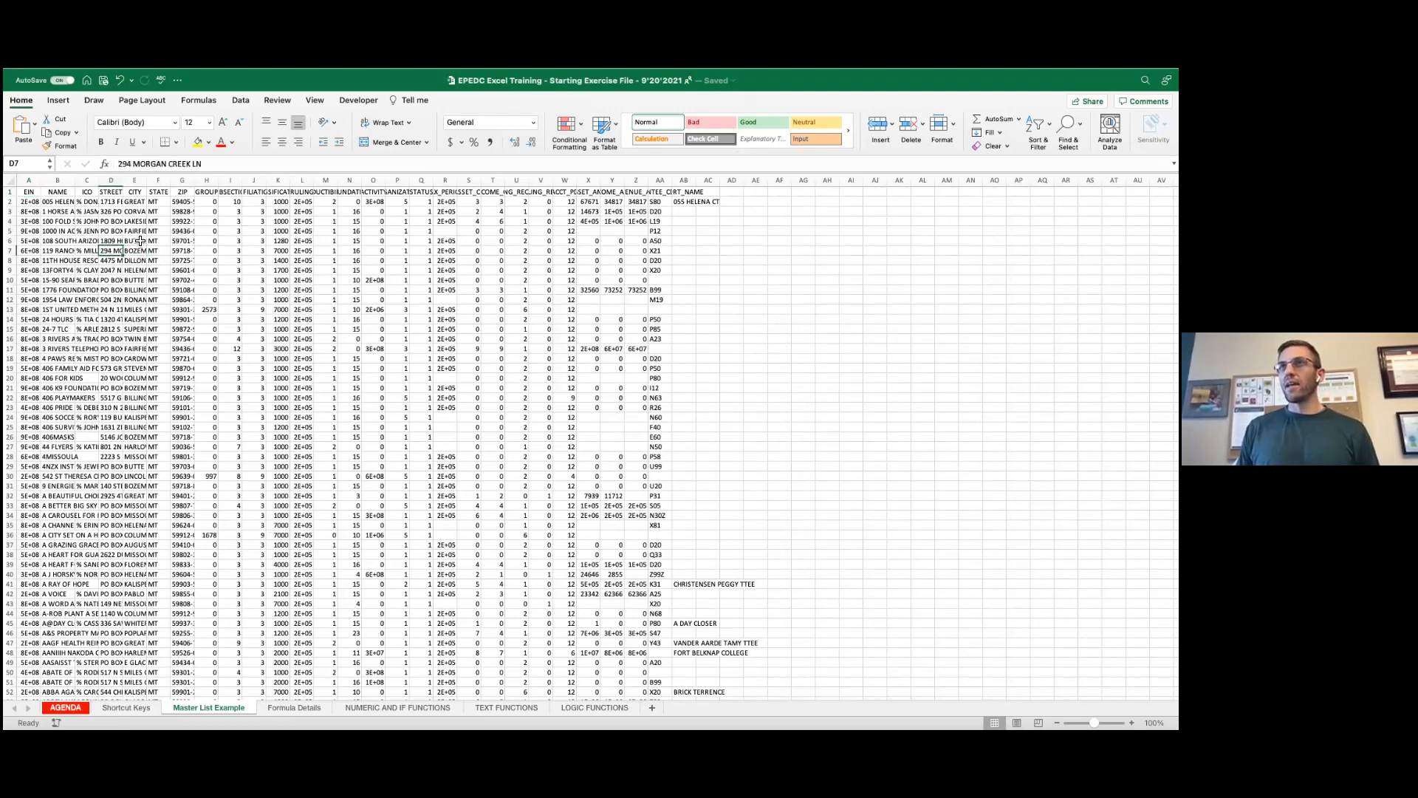
pyautogui.click(137, 202)
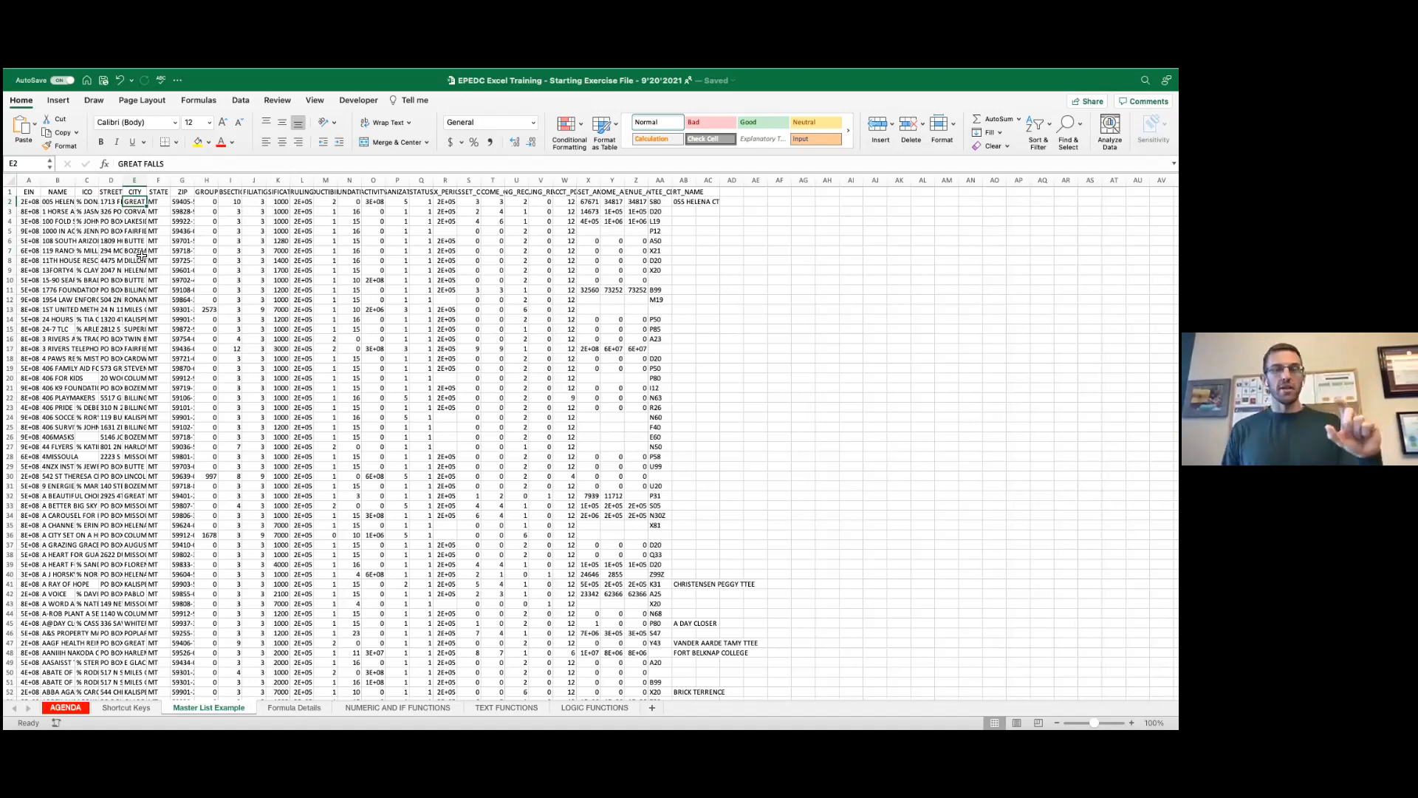
pyautogui.click(142, 180)
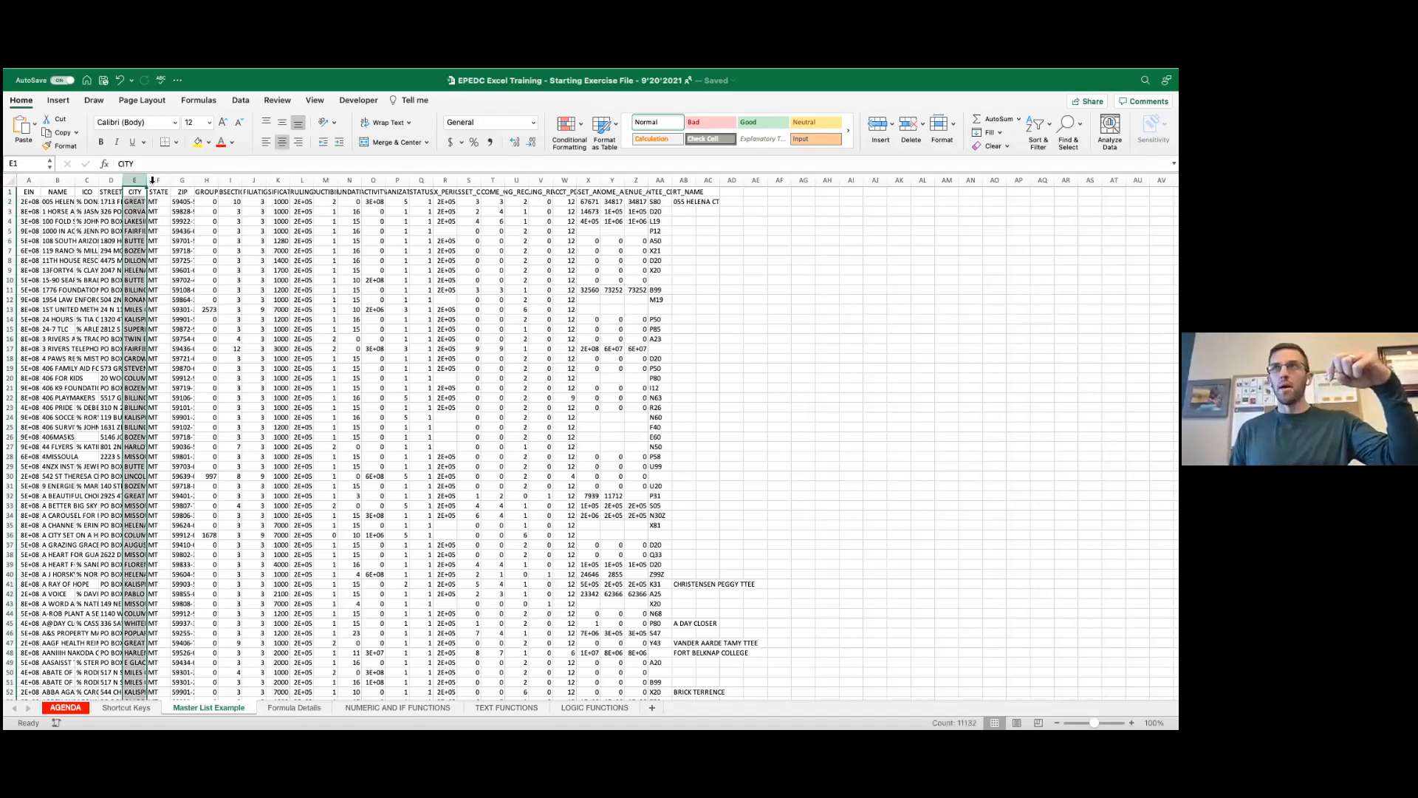
pyautogui.click(148, 181)
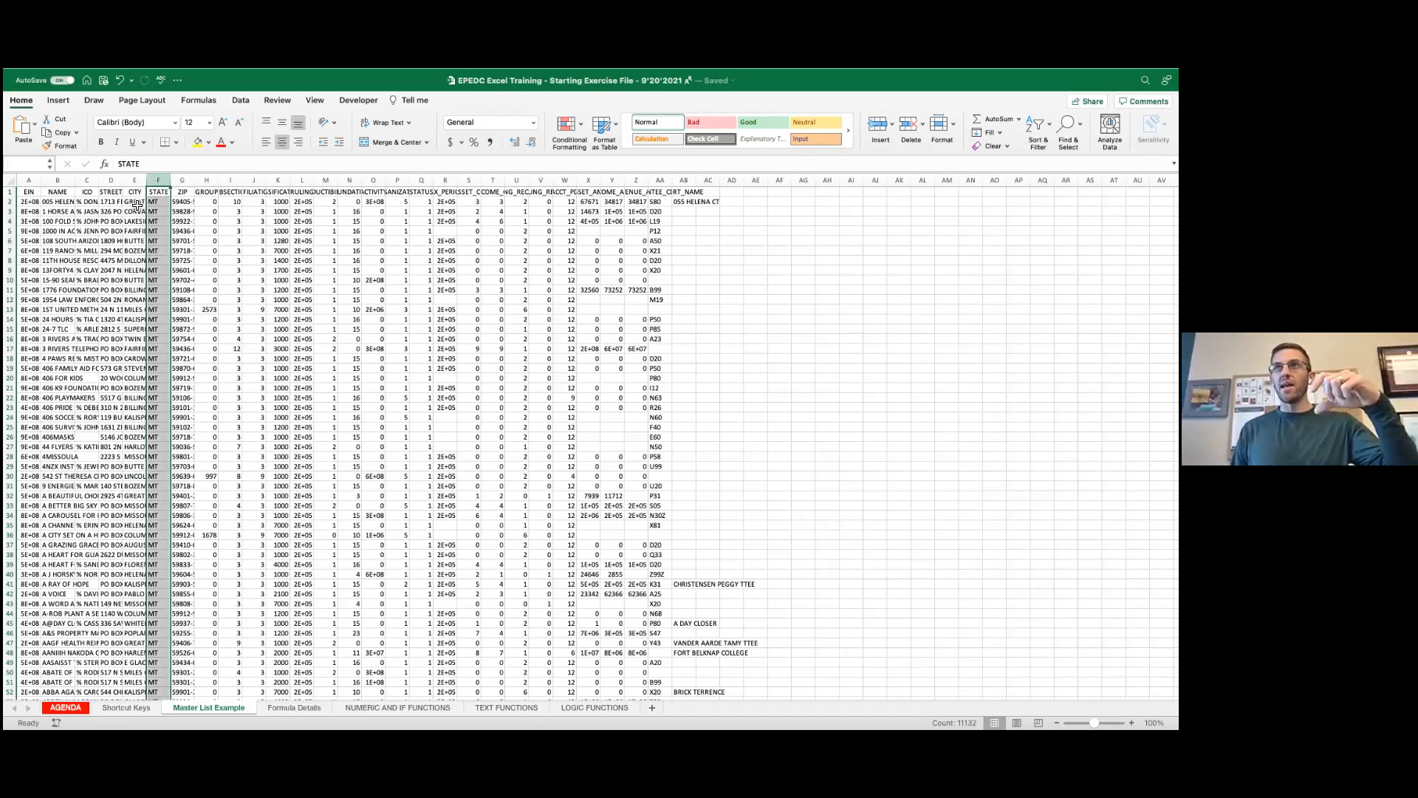
pyautogui.click(135, 203)
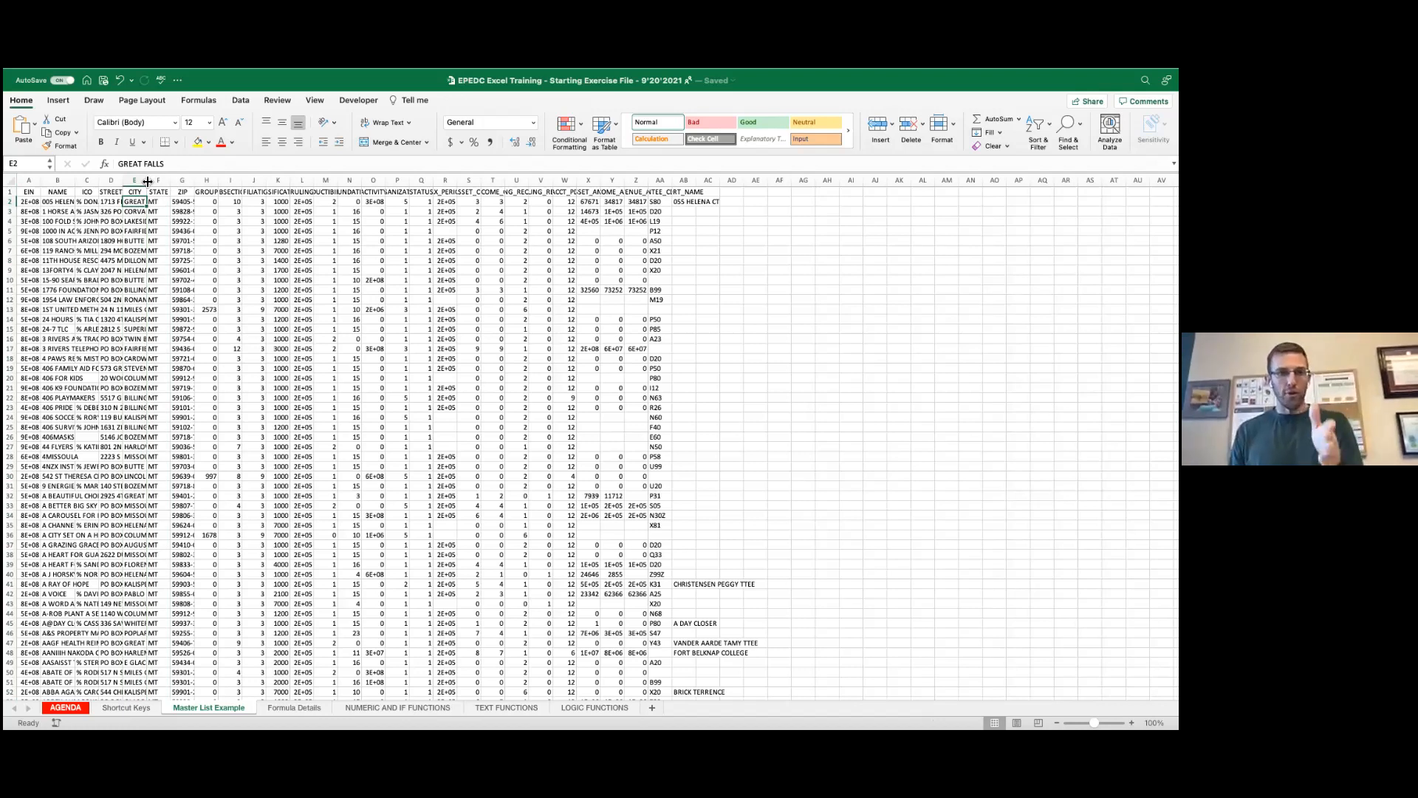
# Step: Manually widen the CITY, STREET, ICO, NAME, EIN and ZIP columns so their contents are readable
pyautogui.moveTo(147, 181); pyautogui.dragTo(184, 184)
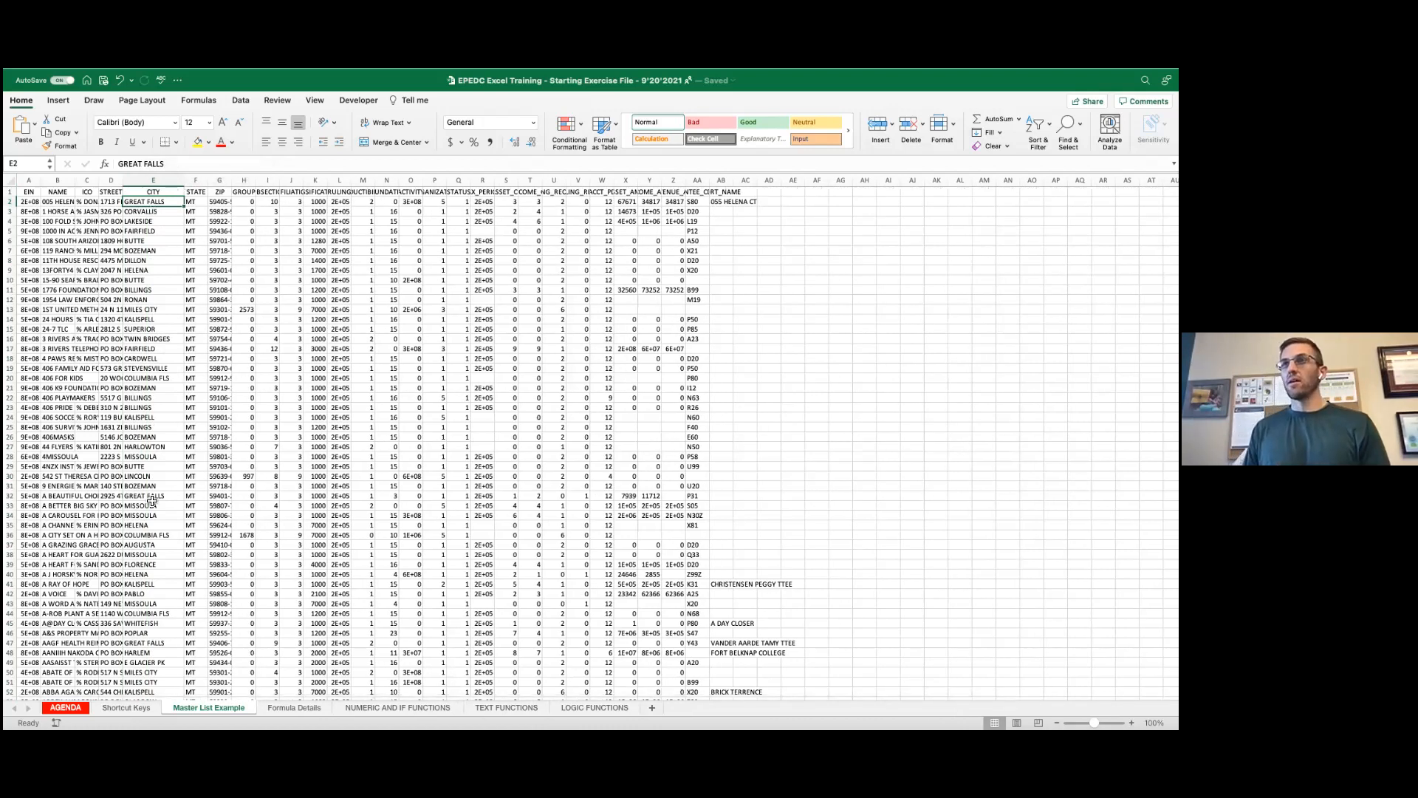
pyautogui.scroll(2, 144, 521)
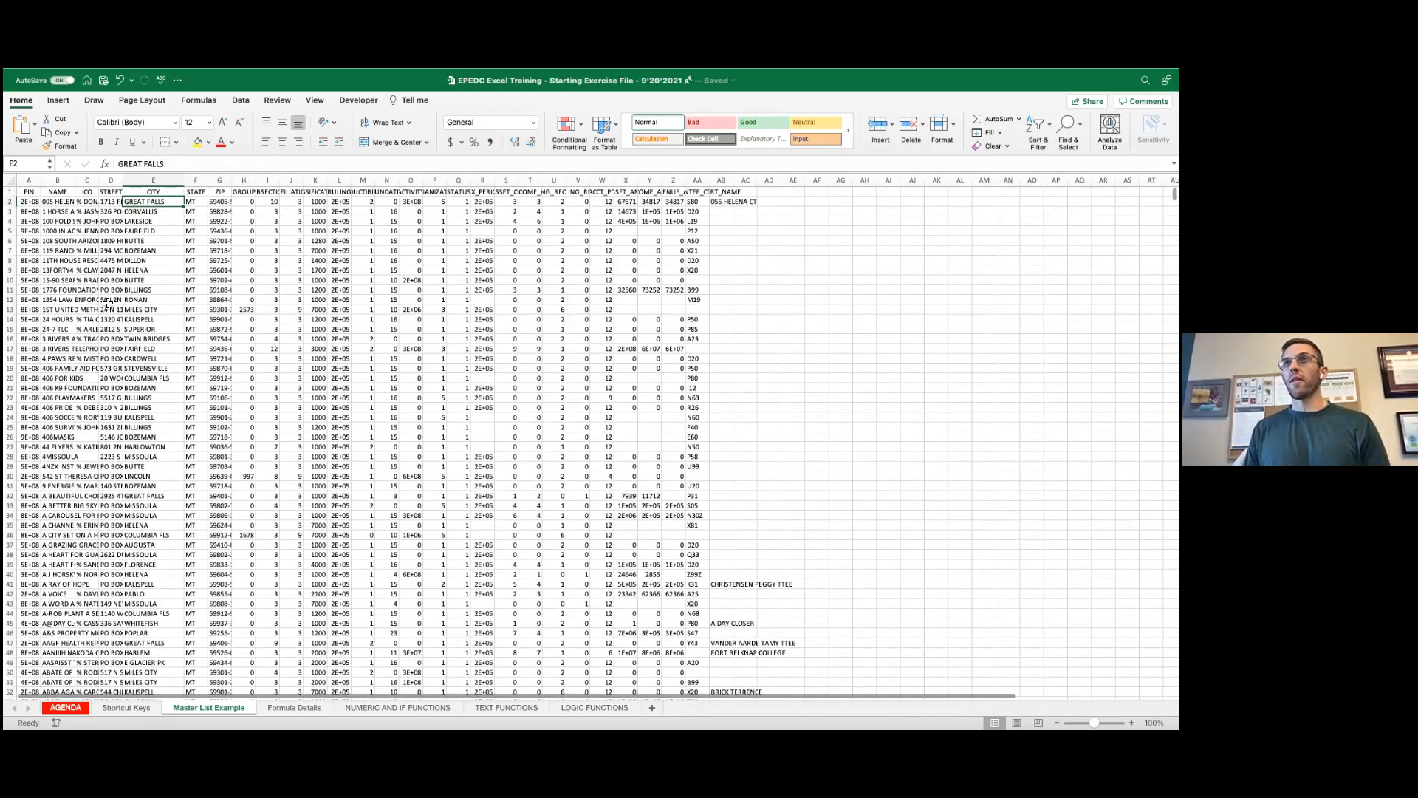
pyautogui.moveTo(127, 181)
pyautogui.mouseDown()
pyautogui.moveTo(152, 180)
pyautogui.moveTo(77, 182)
pyautogui.moveTo(125, 185)
pyautogui.mouseUp()
pyautogui.moveTo(41, 180); pyautogui.dragTo(82, 182)
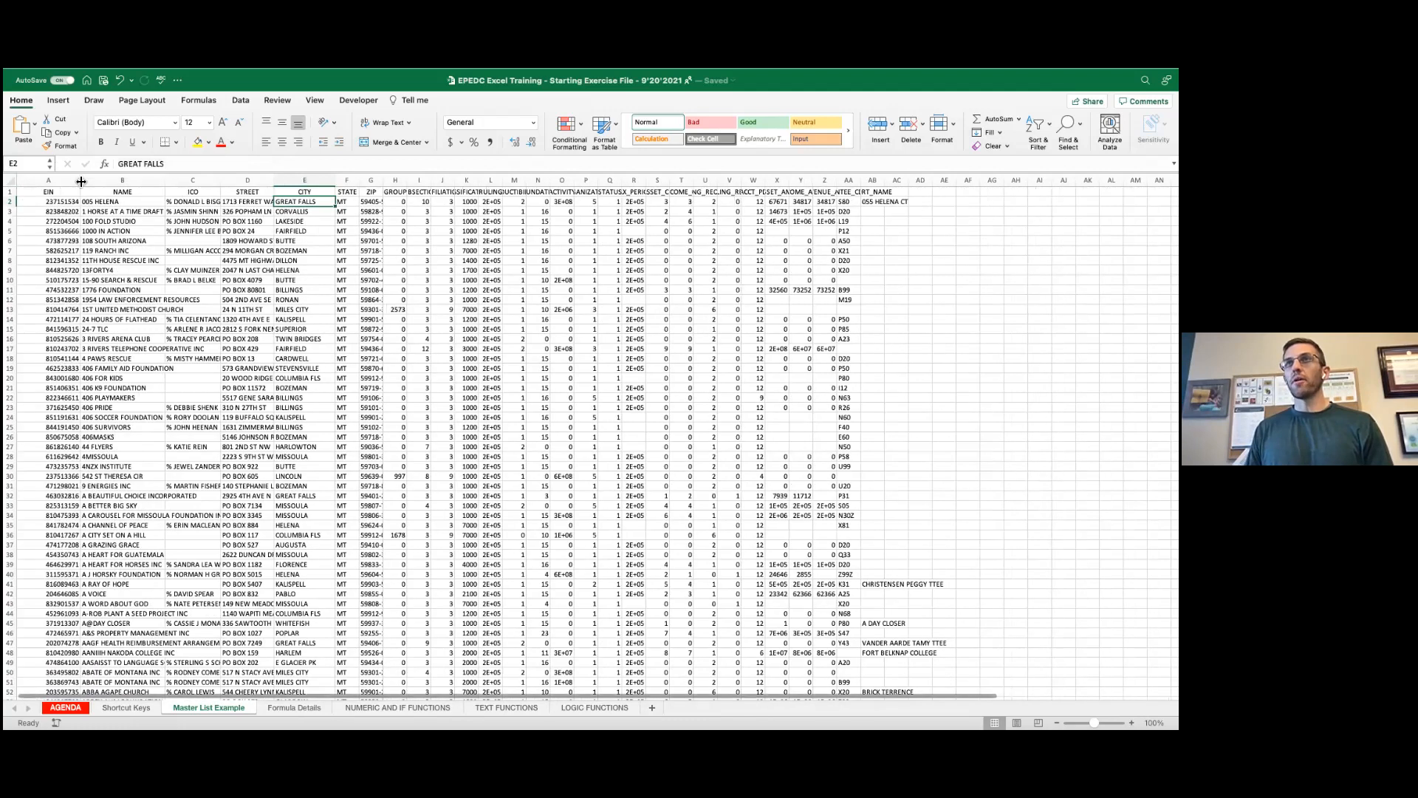
pyautogui.moveTo(372, 177); pyautogui.dragTo(394, 185)
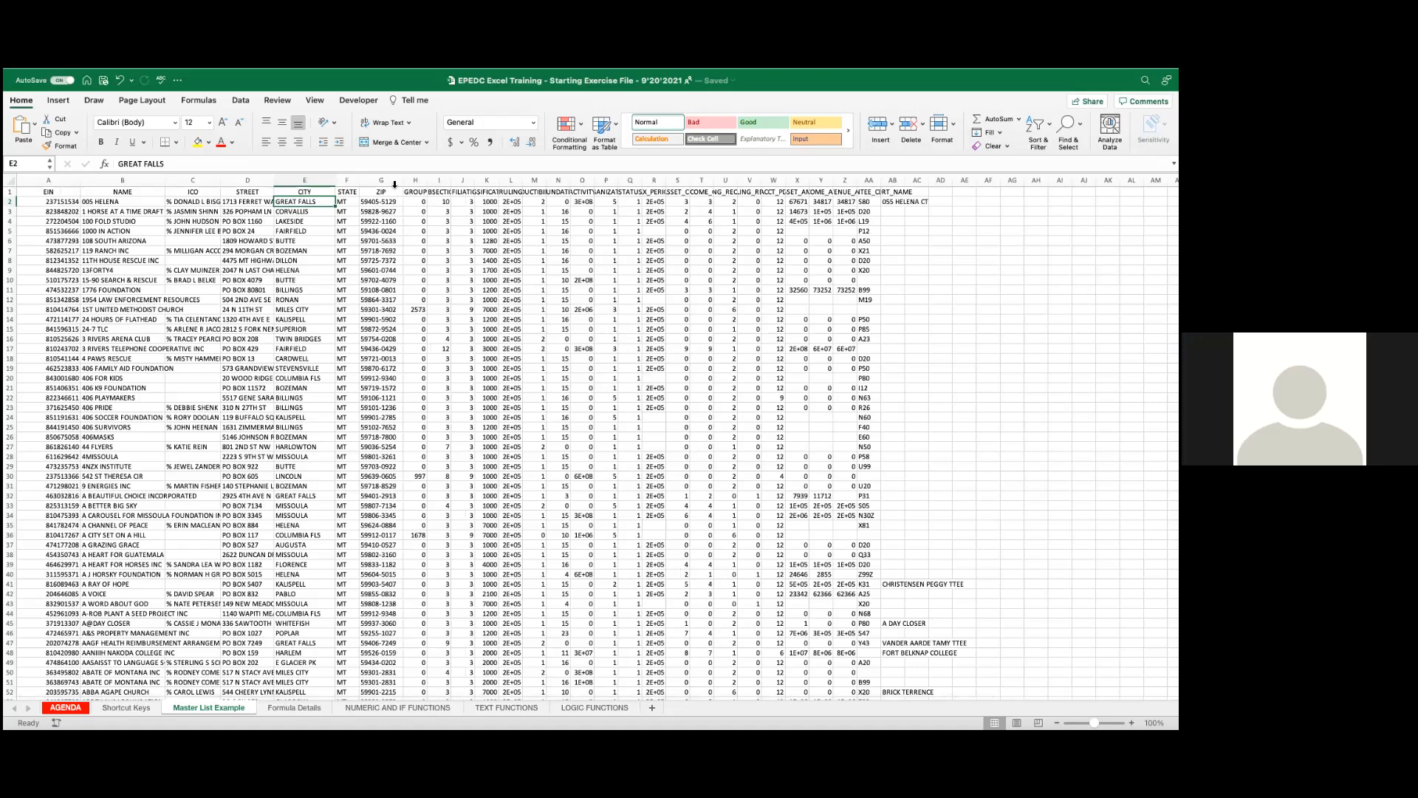
# Step: Select several long entries in the NAME column down to B49, then slightly resize one of the filing-requirement columns
pyautogui.click(150, 557)
pyautogui.click(133, 517)
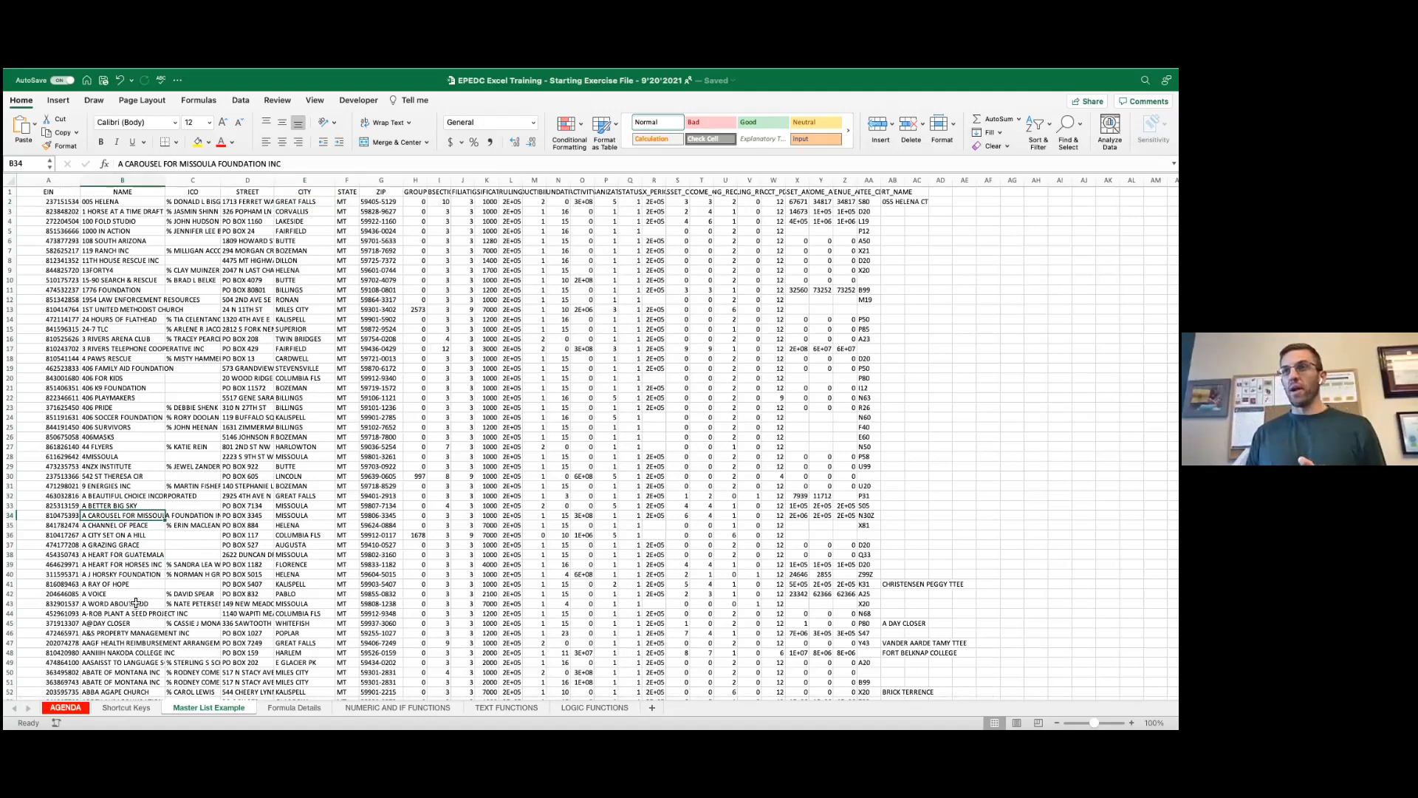
pyautogui.click(141, 554)
pyautogui.moveTo(129, 664); pyautogui.dragTo(127, 661)
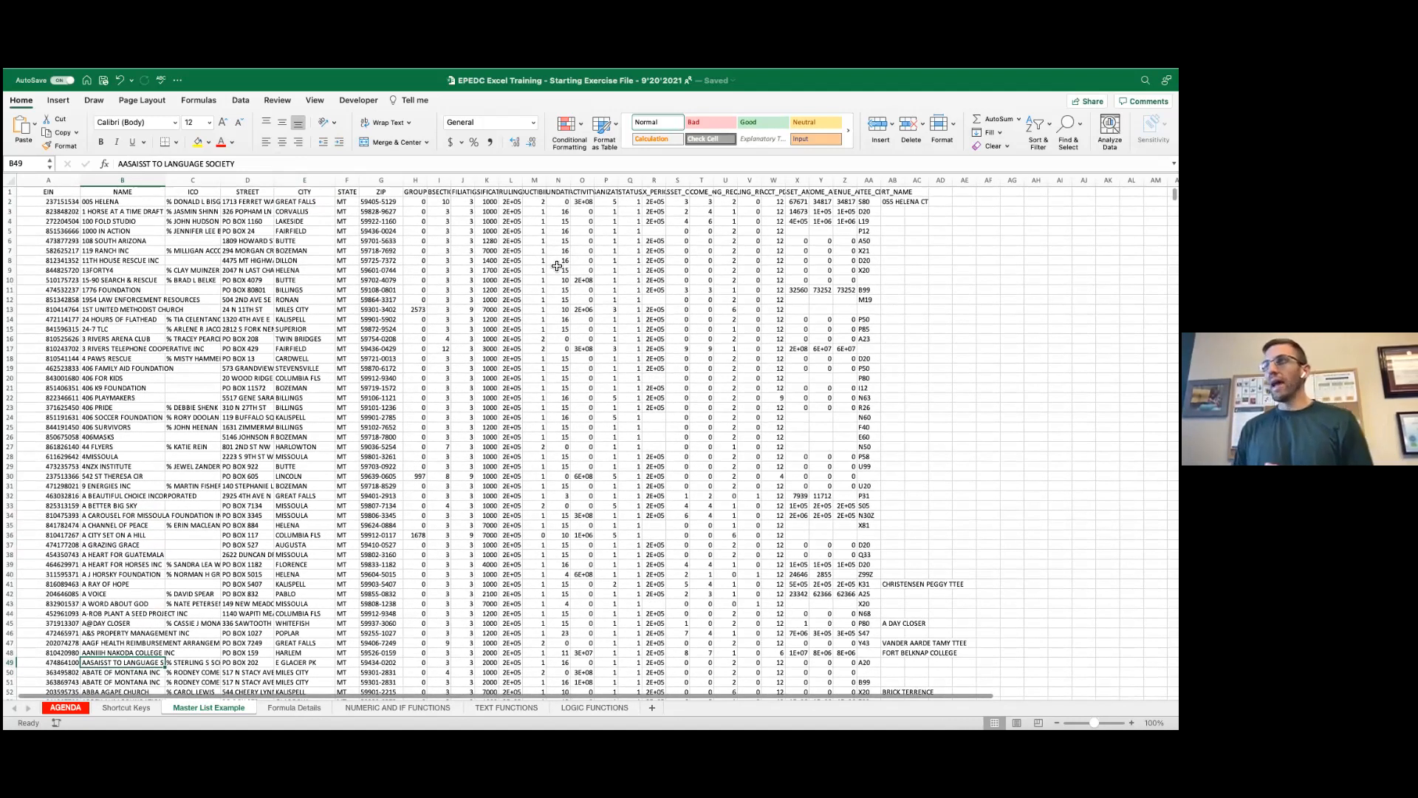
pyautogui.moveTo(769, 181); pyautogui.dragTo(742, 180)
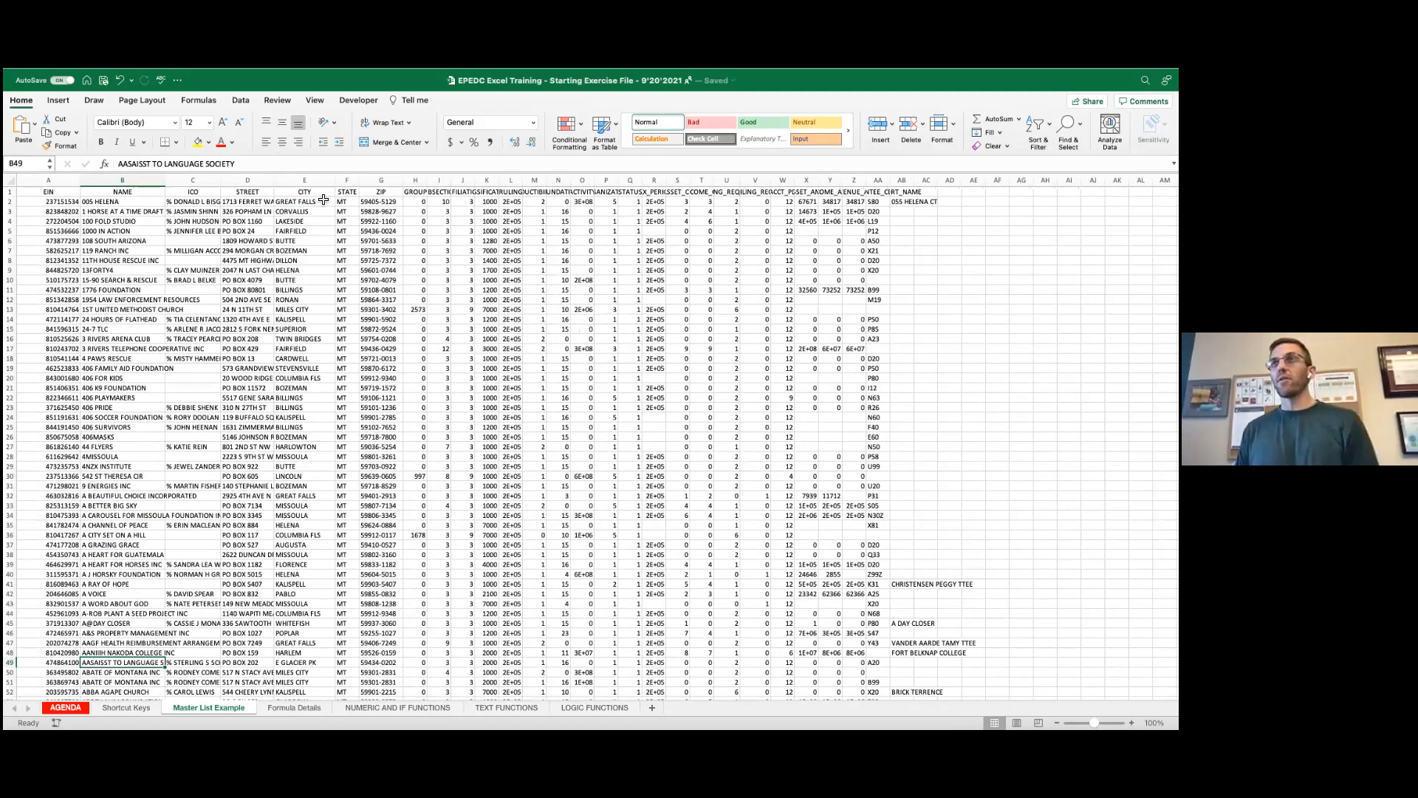
# Step: AutoFit the width of every column on the Master List Example sheet and select B3
pyautogui.click(14, 180)
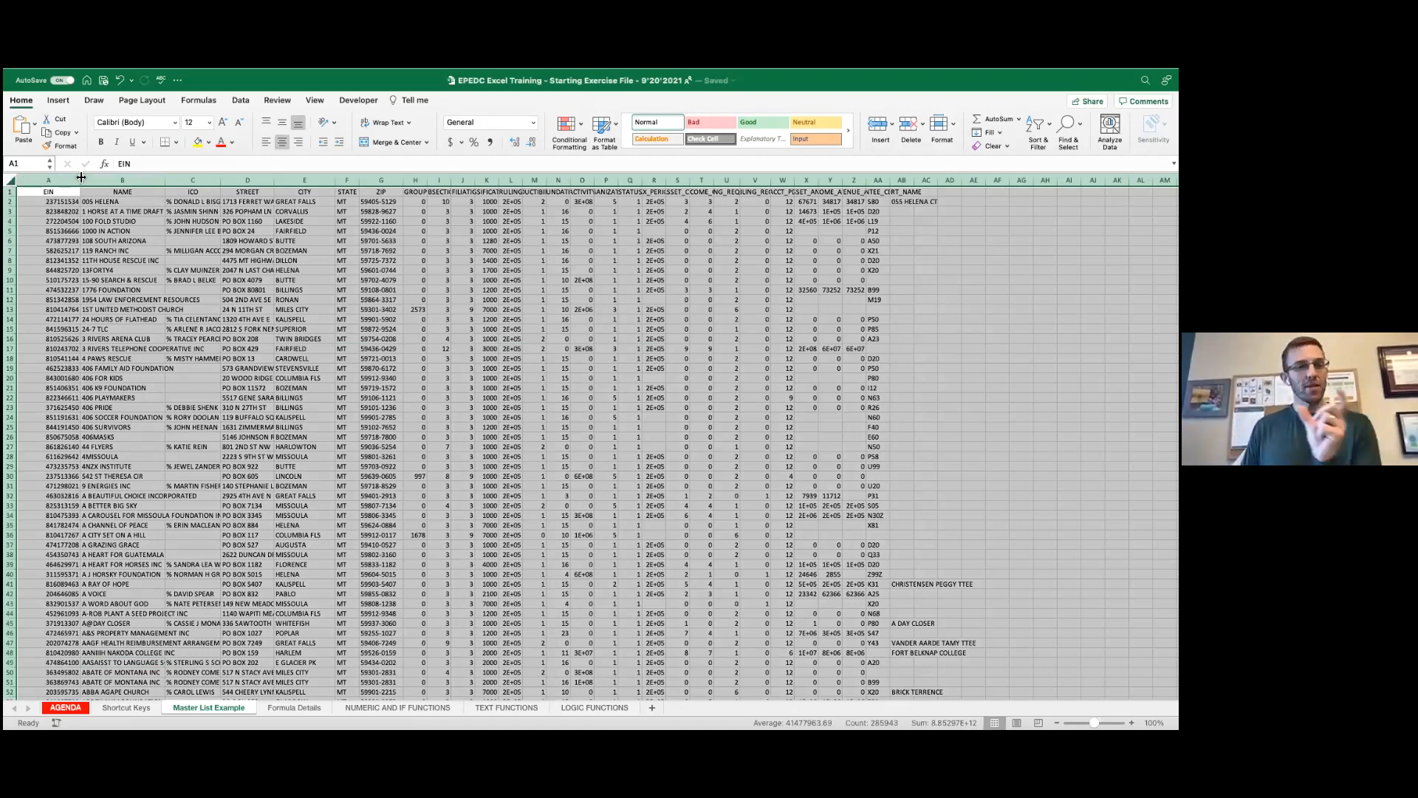
pyautogui.doubleClick(81, 177)
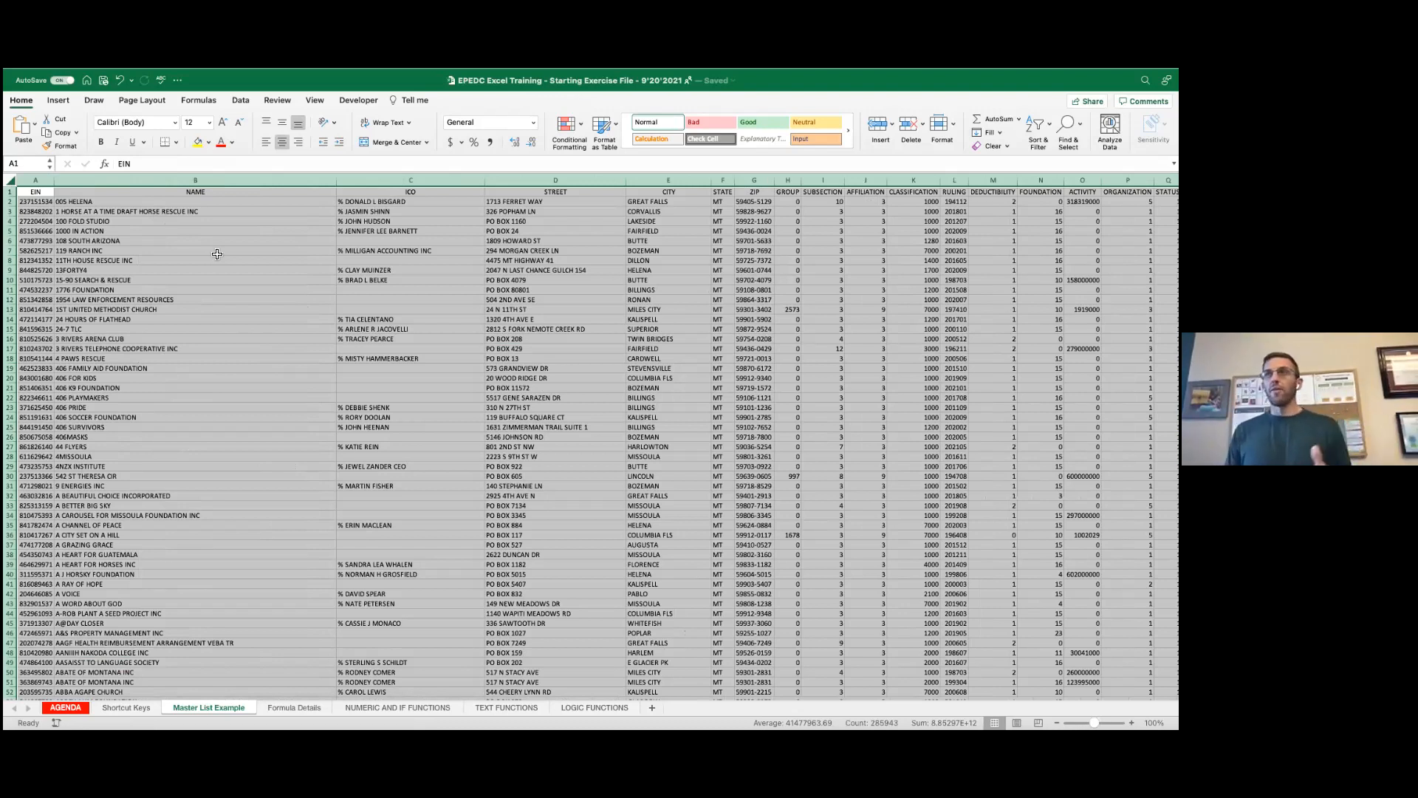
pyautogui.click(251, 212)
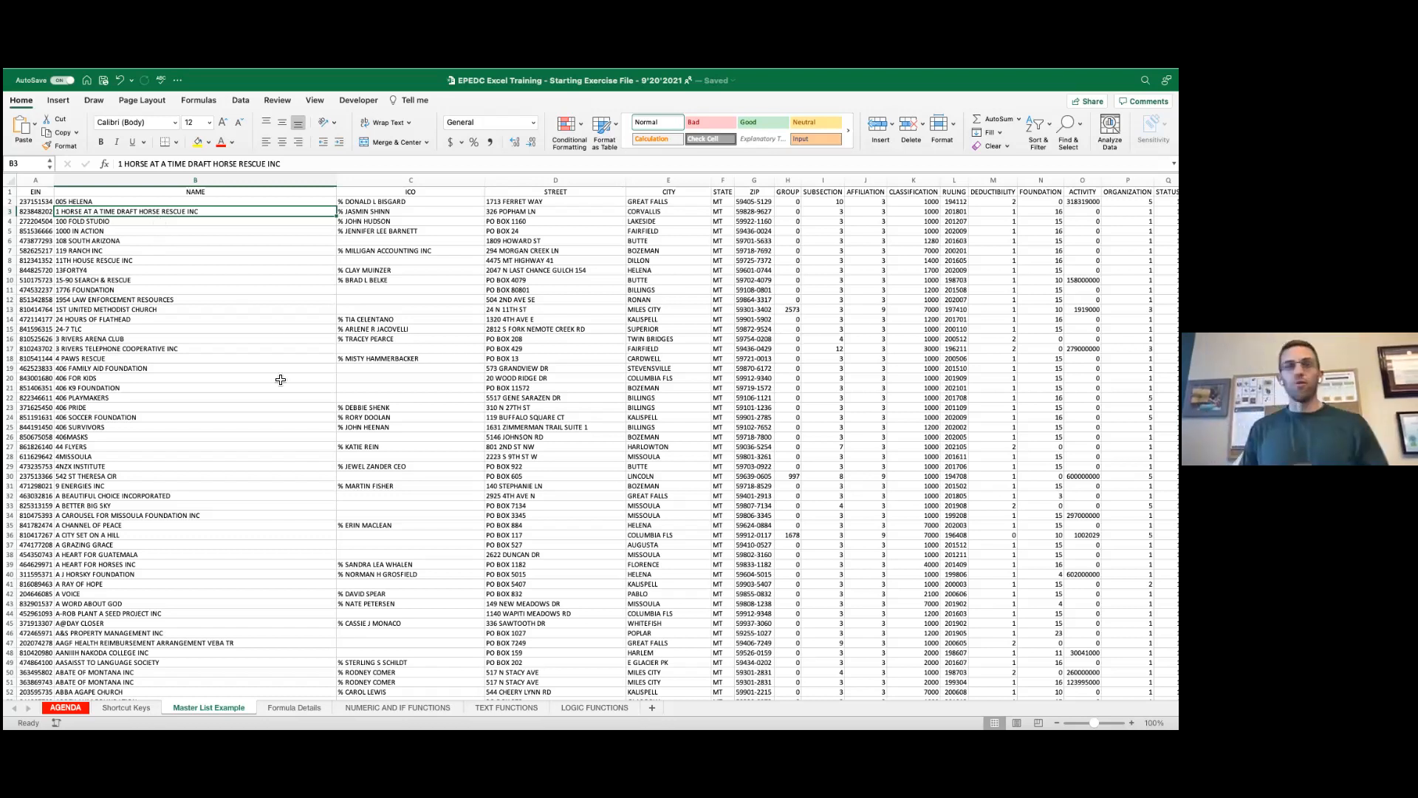
# Step: Select the entire worksheet again, then select only cell B13
pyautogui.scroll(-1, 258, 377)
pyautogui.scroll(1, 250, 374)
pyautogui.click(14, 180)
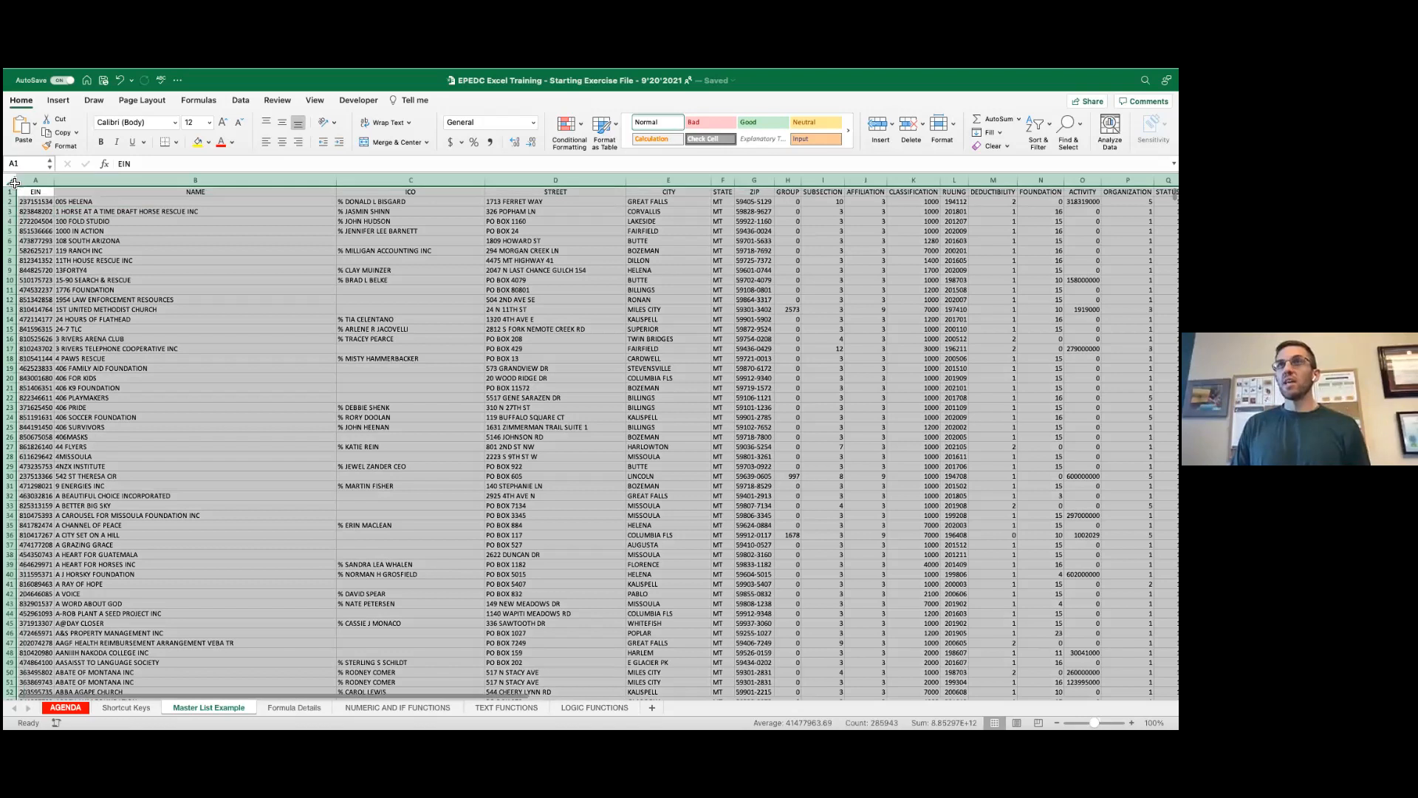
pyautogui.doubleClick(14, 219)
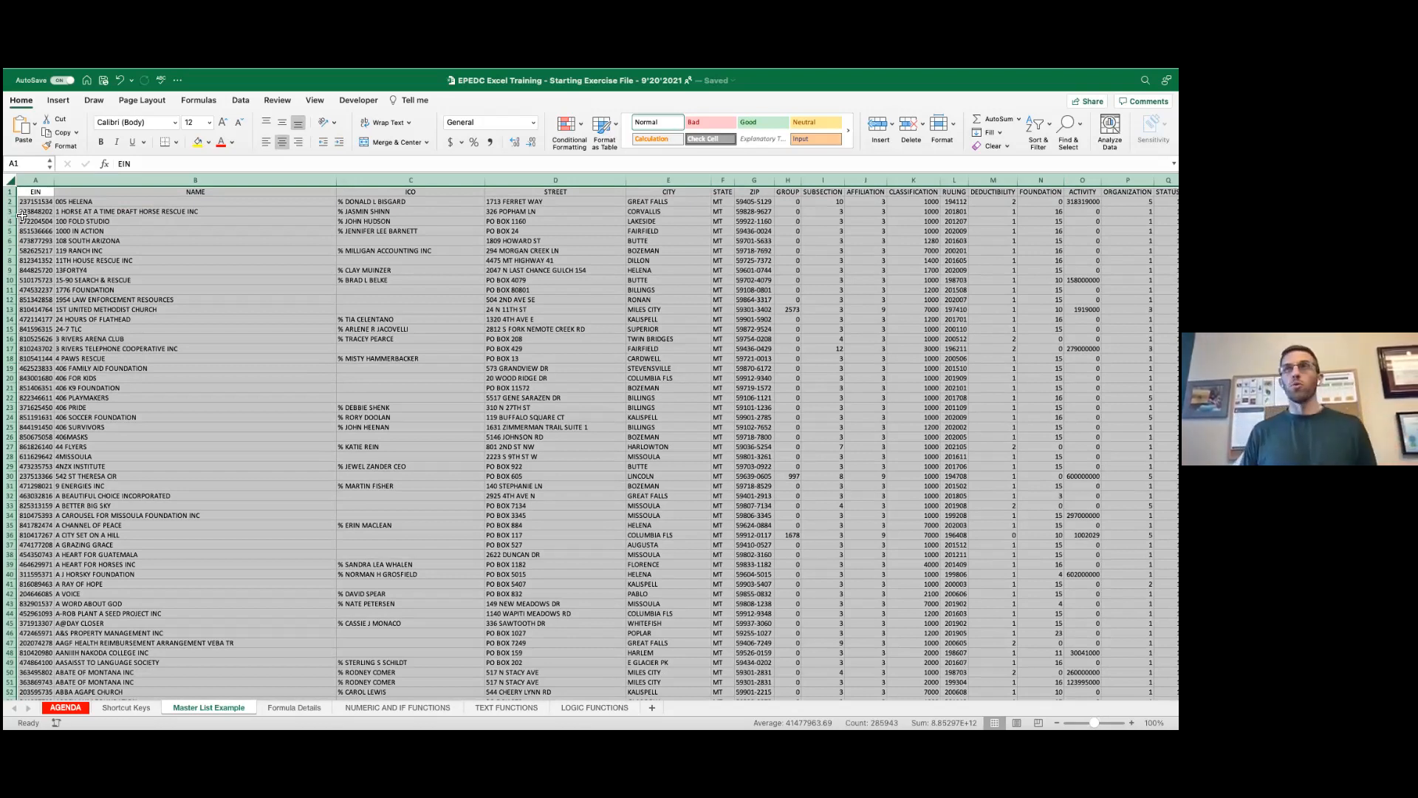
pyautogui.click(207, 309)
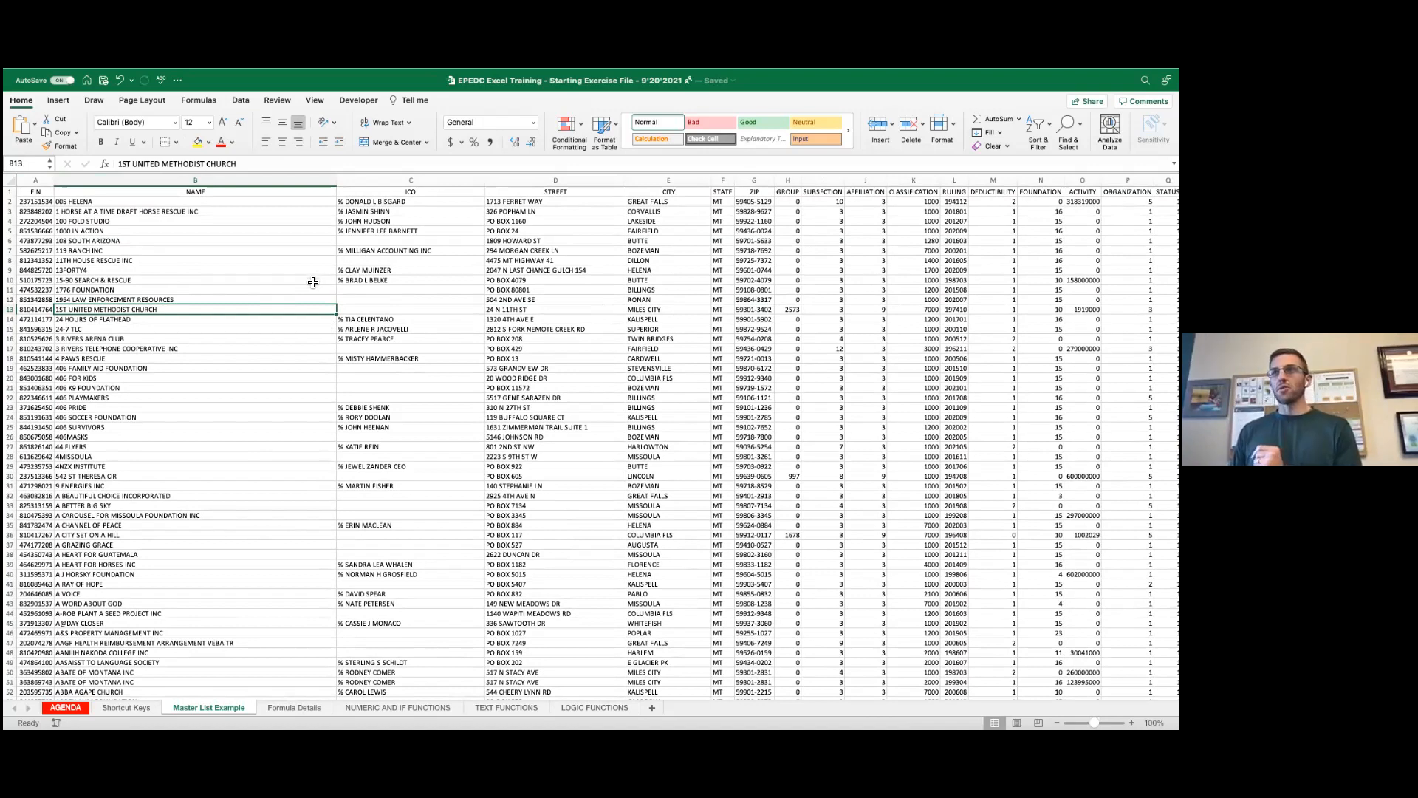
# Step: Undo the AutoFit of all columns and select cells O10:O11
pyautogui.hscroll(5, 306, 288)
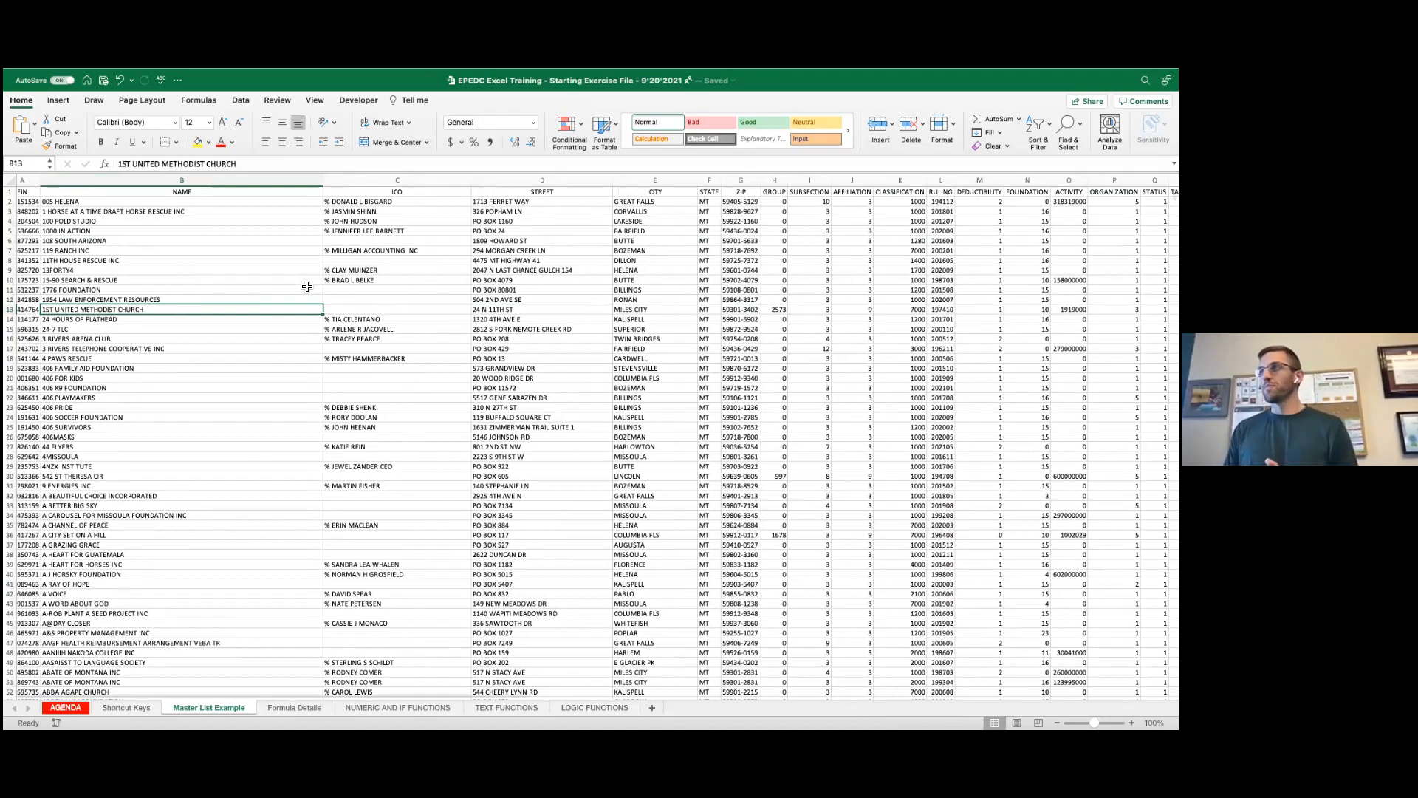
pyautogui.hscroll(10, 267, 294)
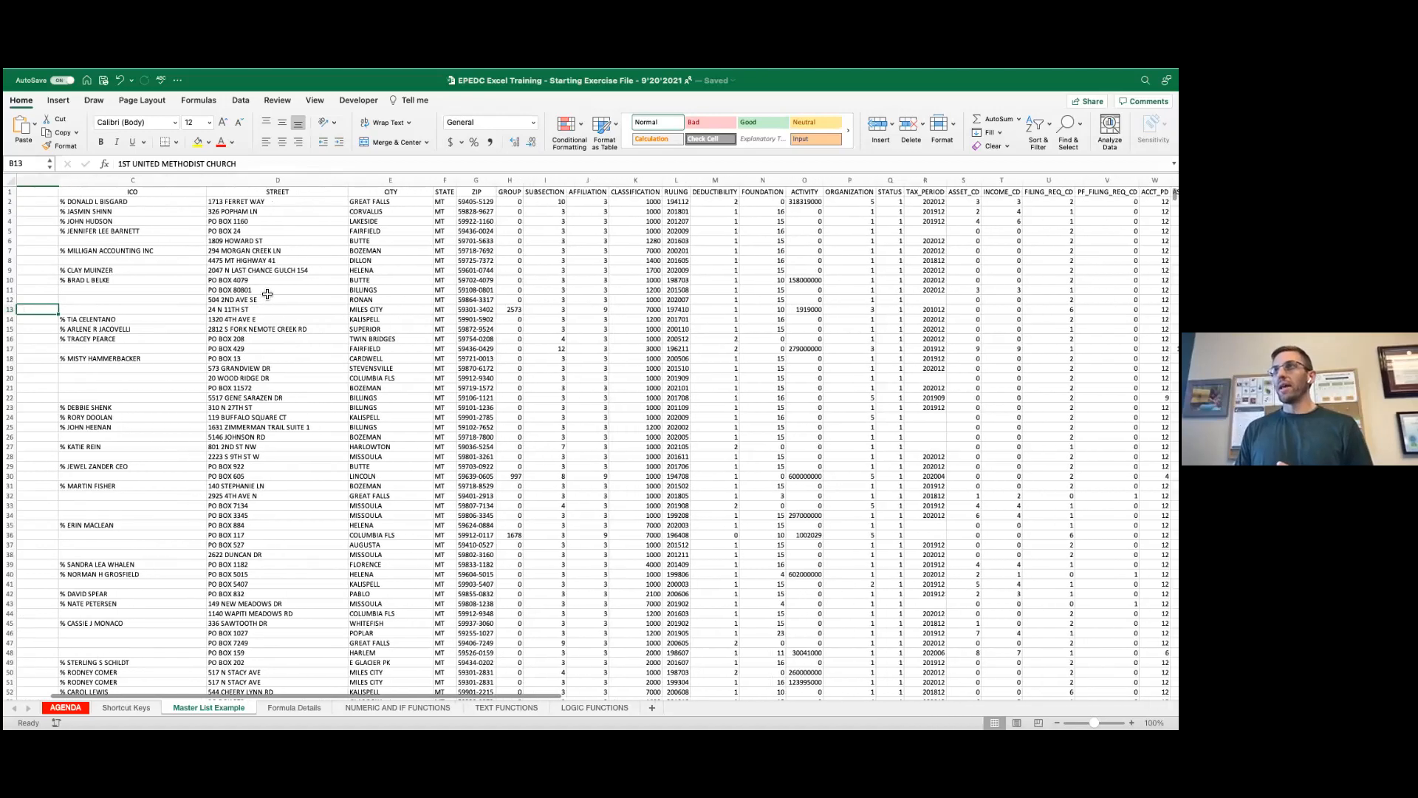
pyautogui.hscroll(-10, 263, 297)
pyautogui.hscroll(-4, 263, 297)
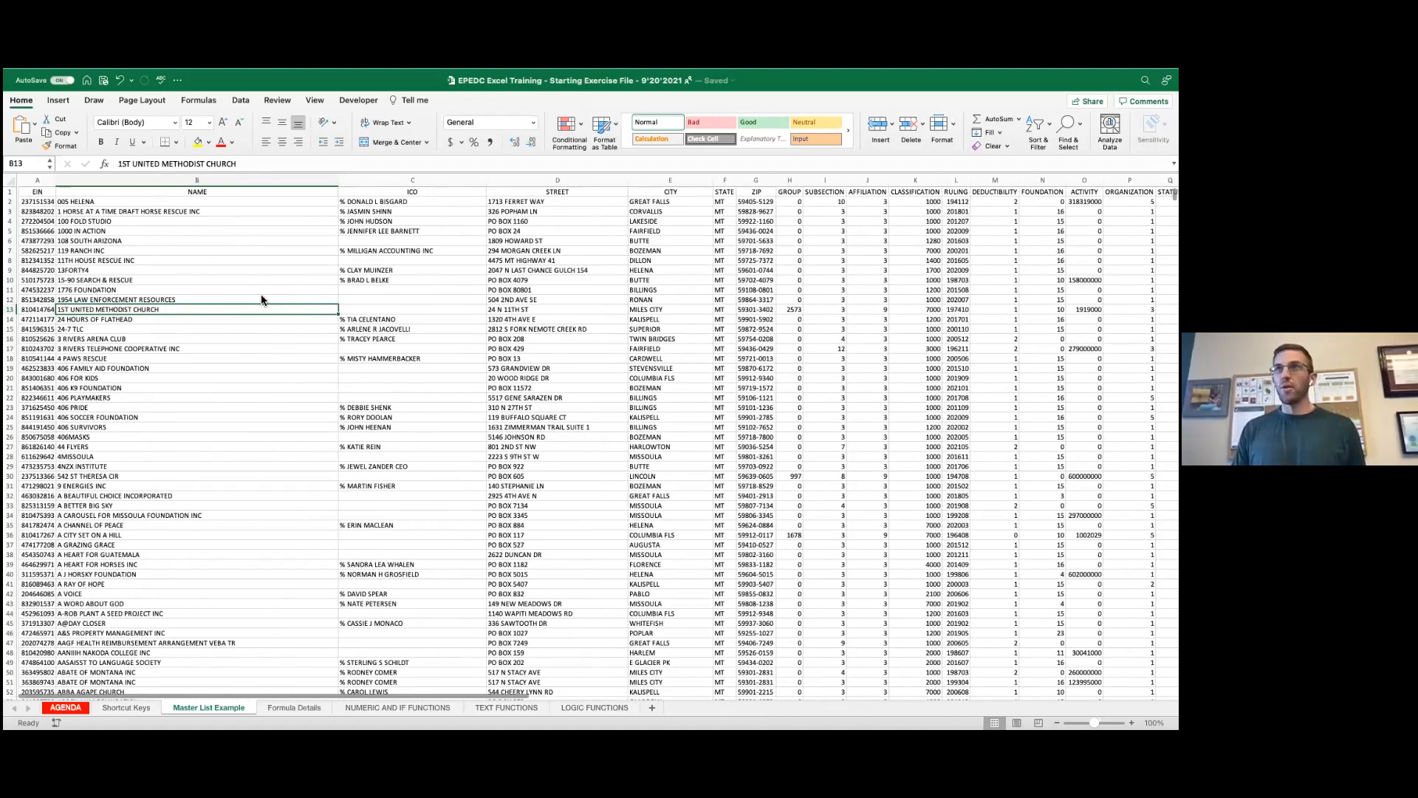
pyautogui.press('super+z')
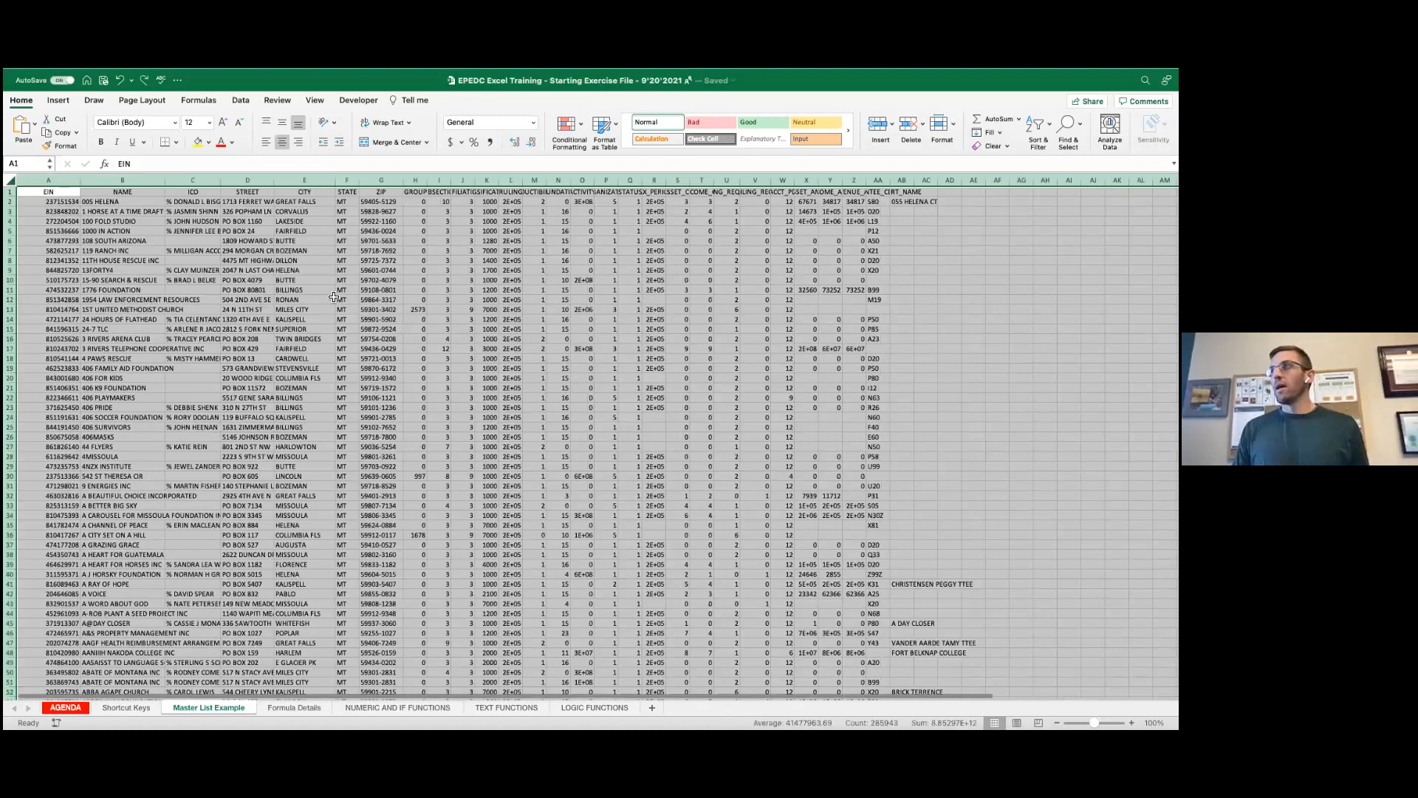
pyautogui.moveTo(582, 284); pyautogui.dragTo(582, 294)
pyautogui.scroll(-1, 730, 222)
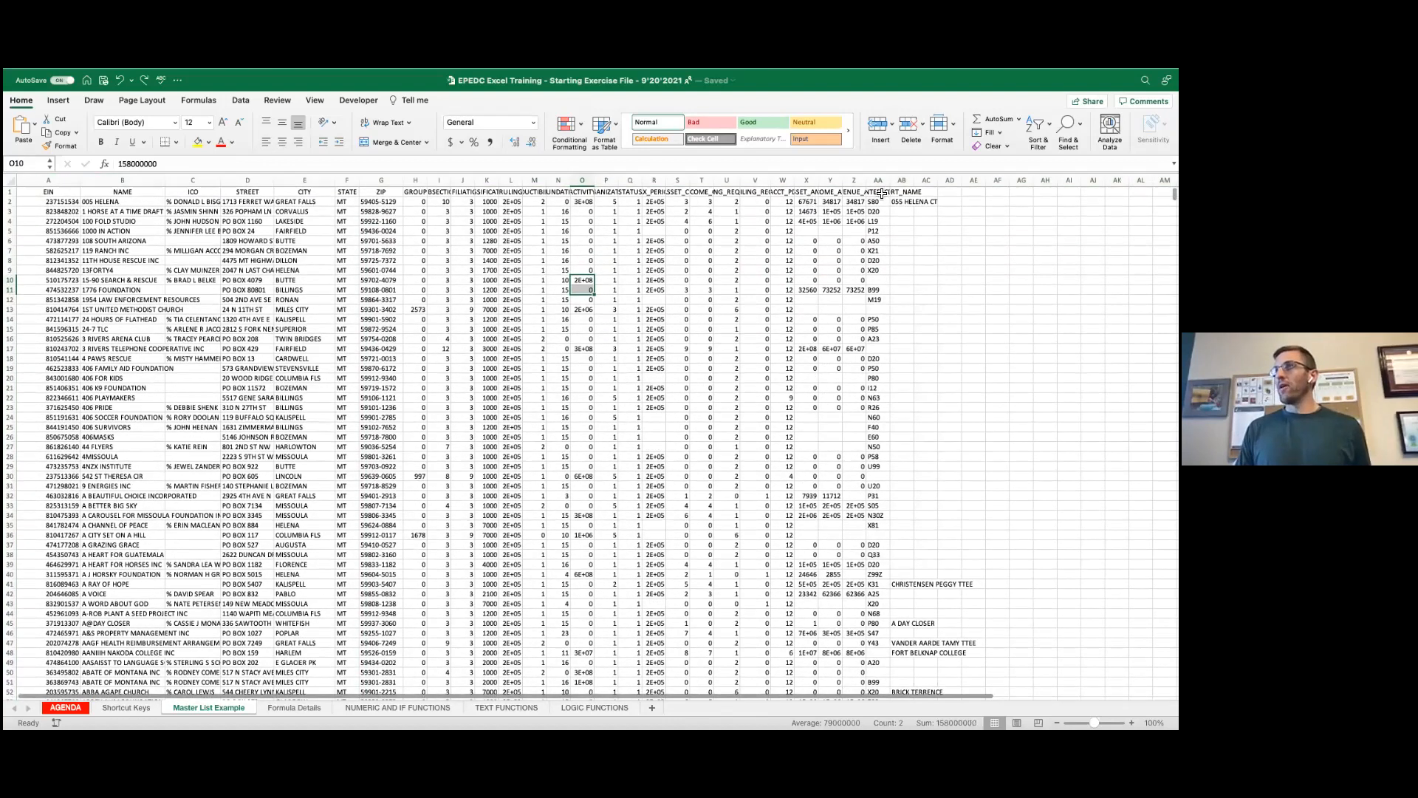
# Step: AutoFit all columns of the worksheet again, check them across to SORT_NAME and back, and select cell O10
pyautogui.click(14, 178)
pyautogui.doubleClick(80, 180)
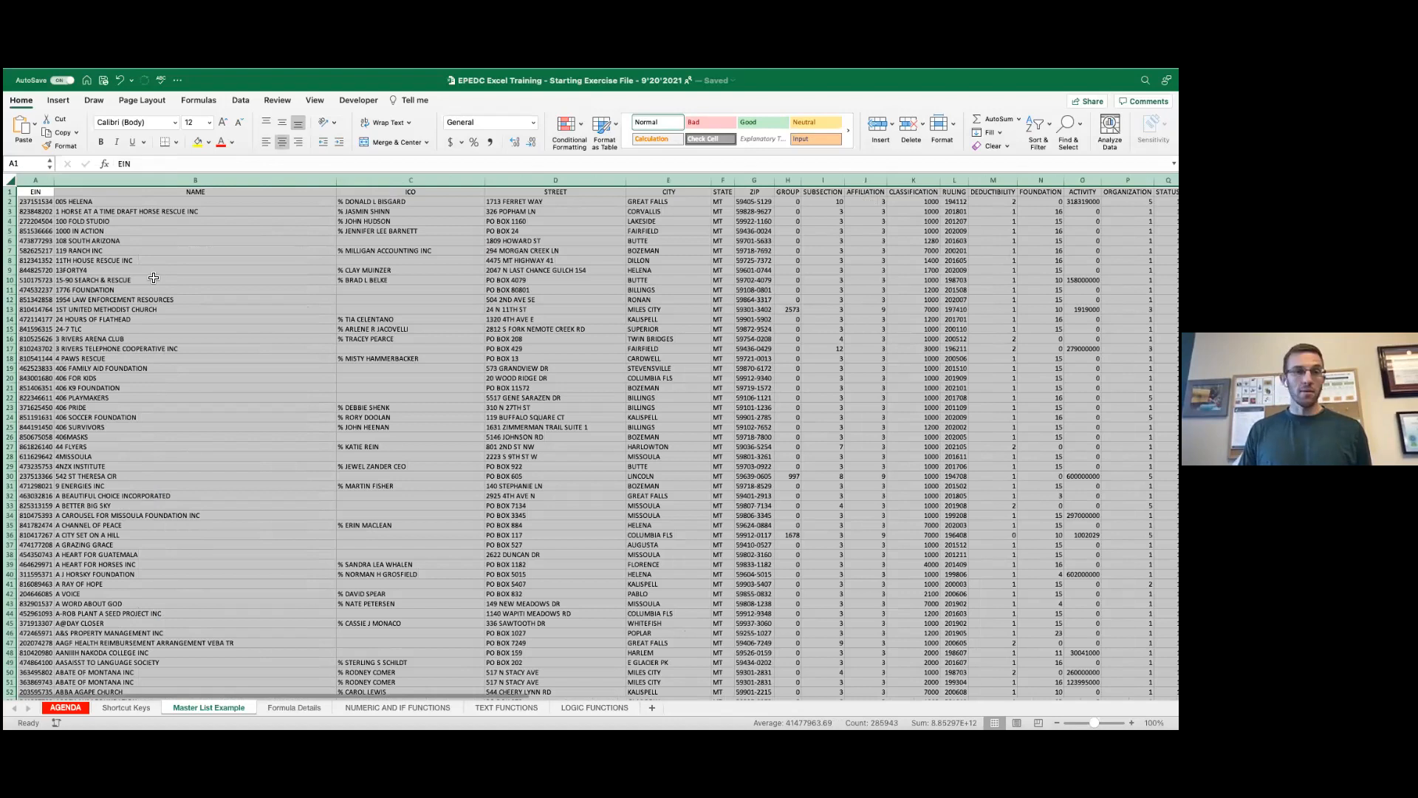
pyautogui.hscroll(15, 154, 278)
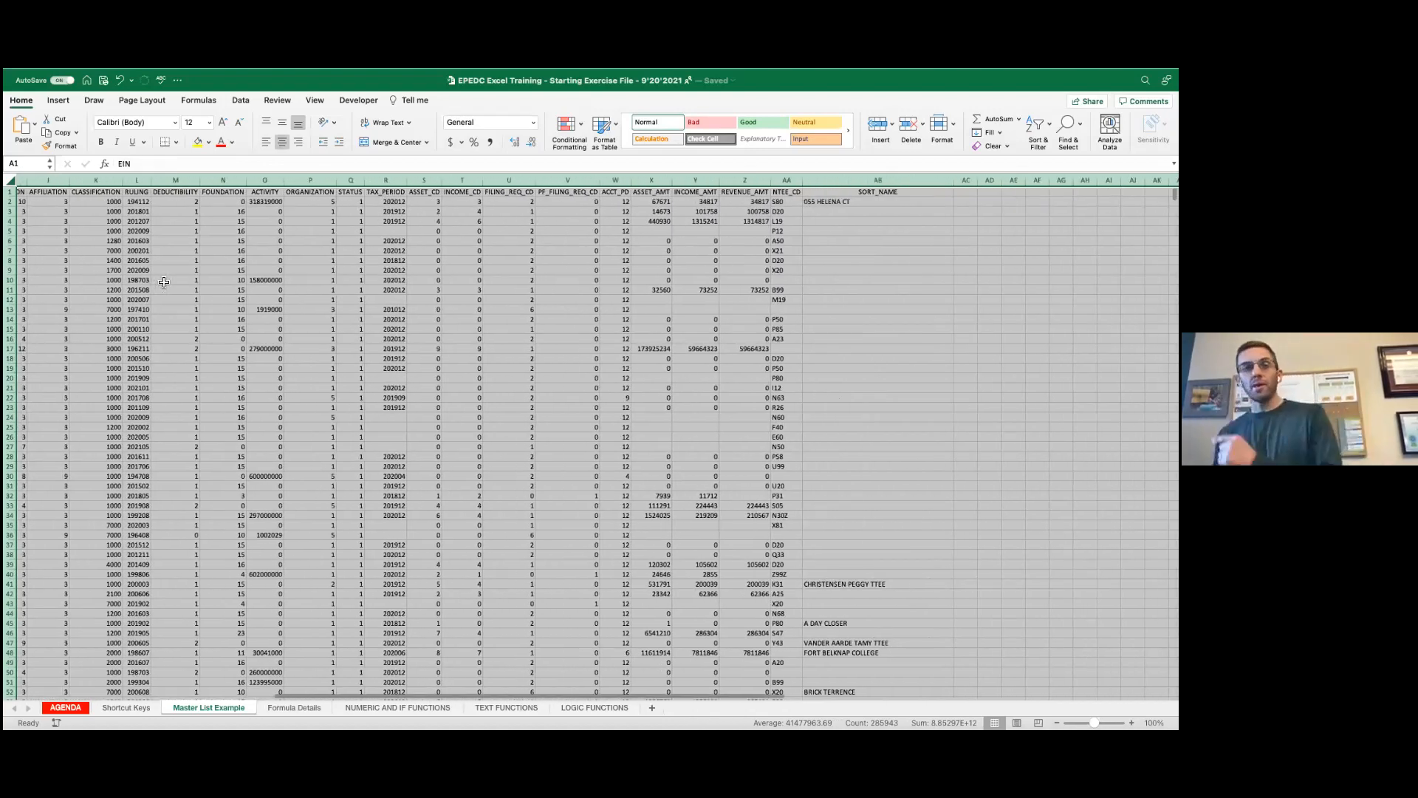
pyautogui.hscroll(3, 164, 282)
pyautogui.click(171, 281)
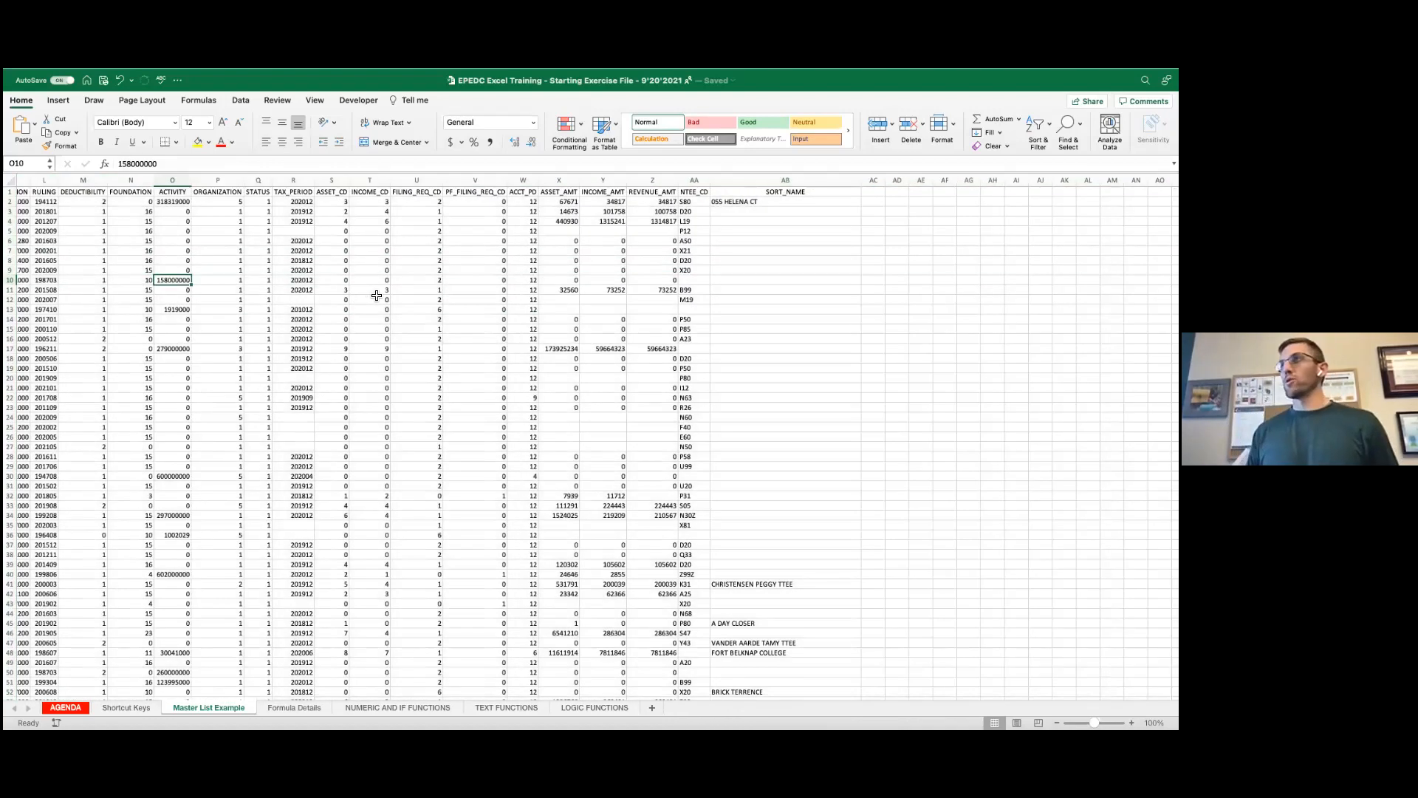
pyautogui.hscroll(-10, 376, 295)
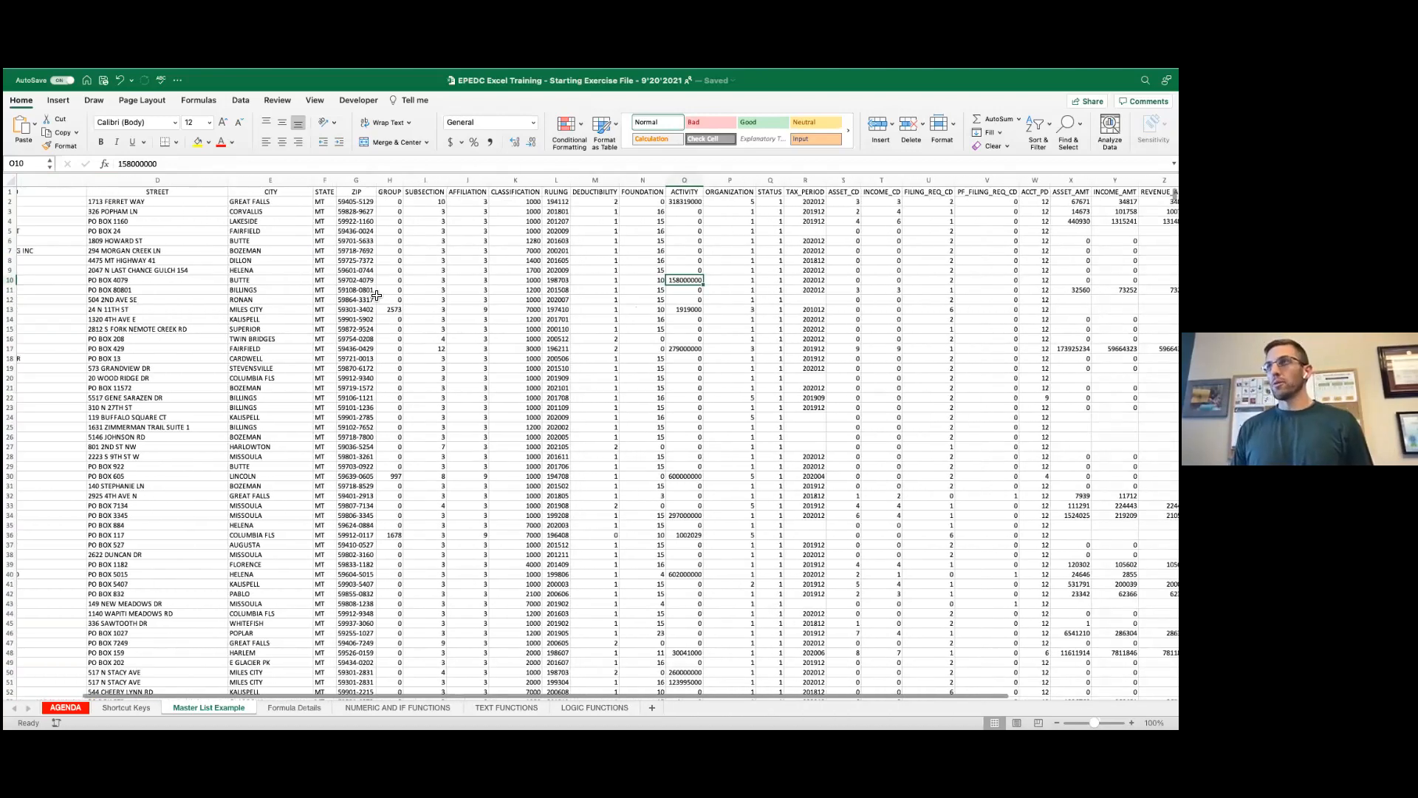
pyautogui.hscroll(-6, 377, 296)
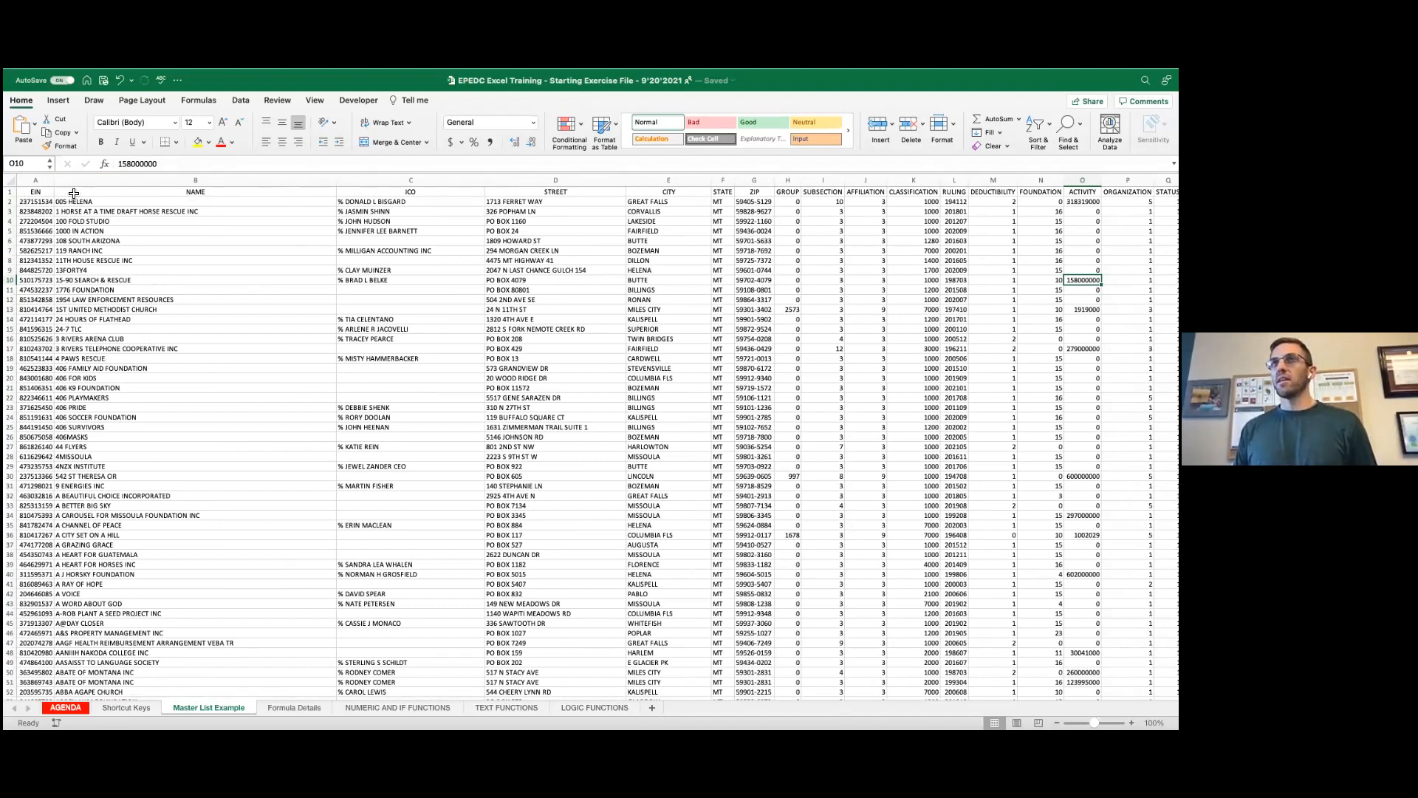
# Step: Underline all the column headers in row 1, then select cell B14
pyautogui.click(12, 192)
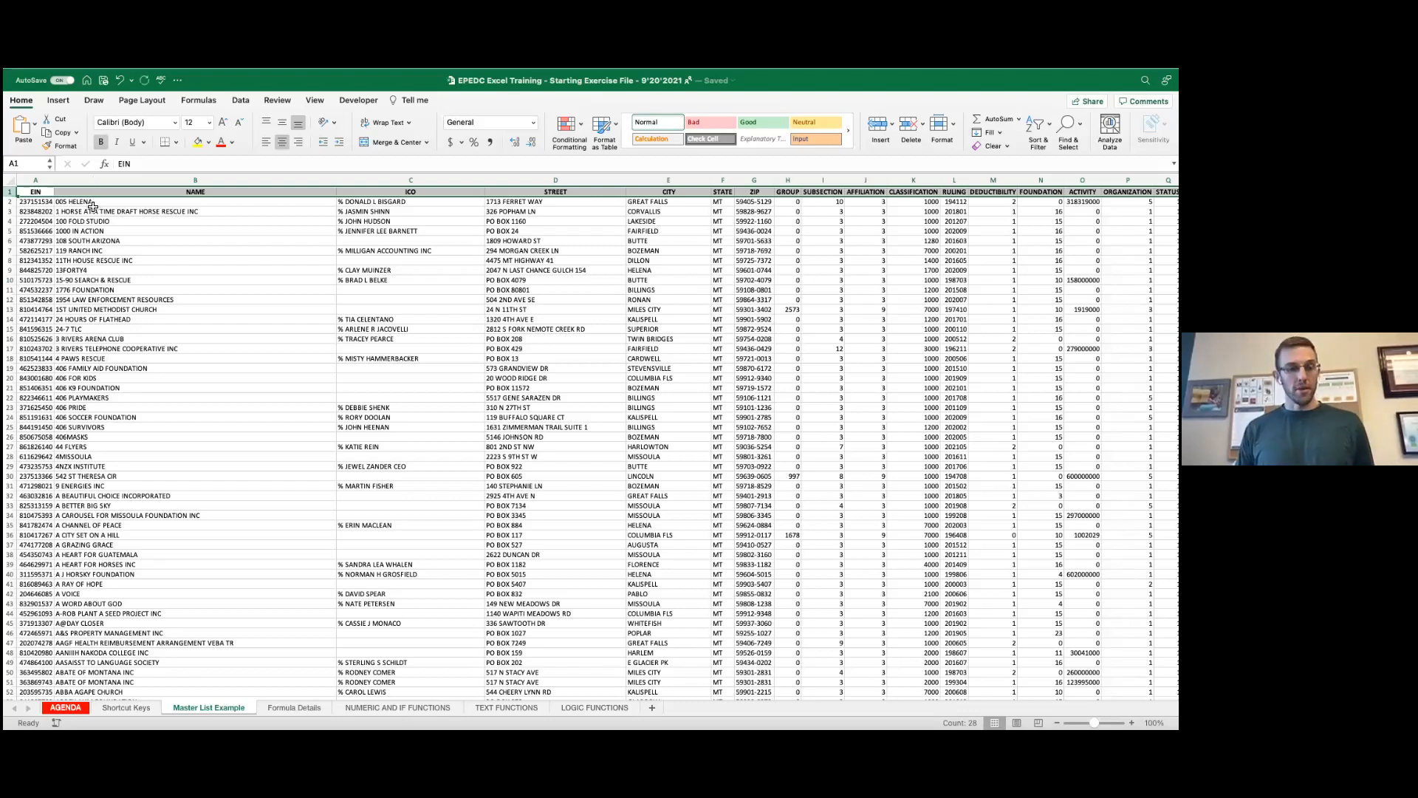
pyautogui.press('super+u')
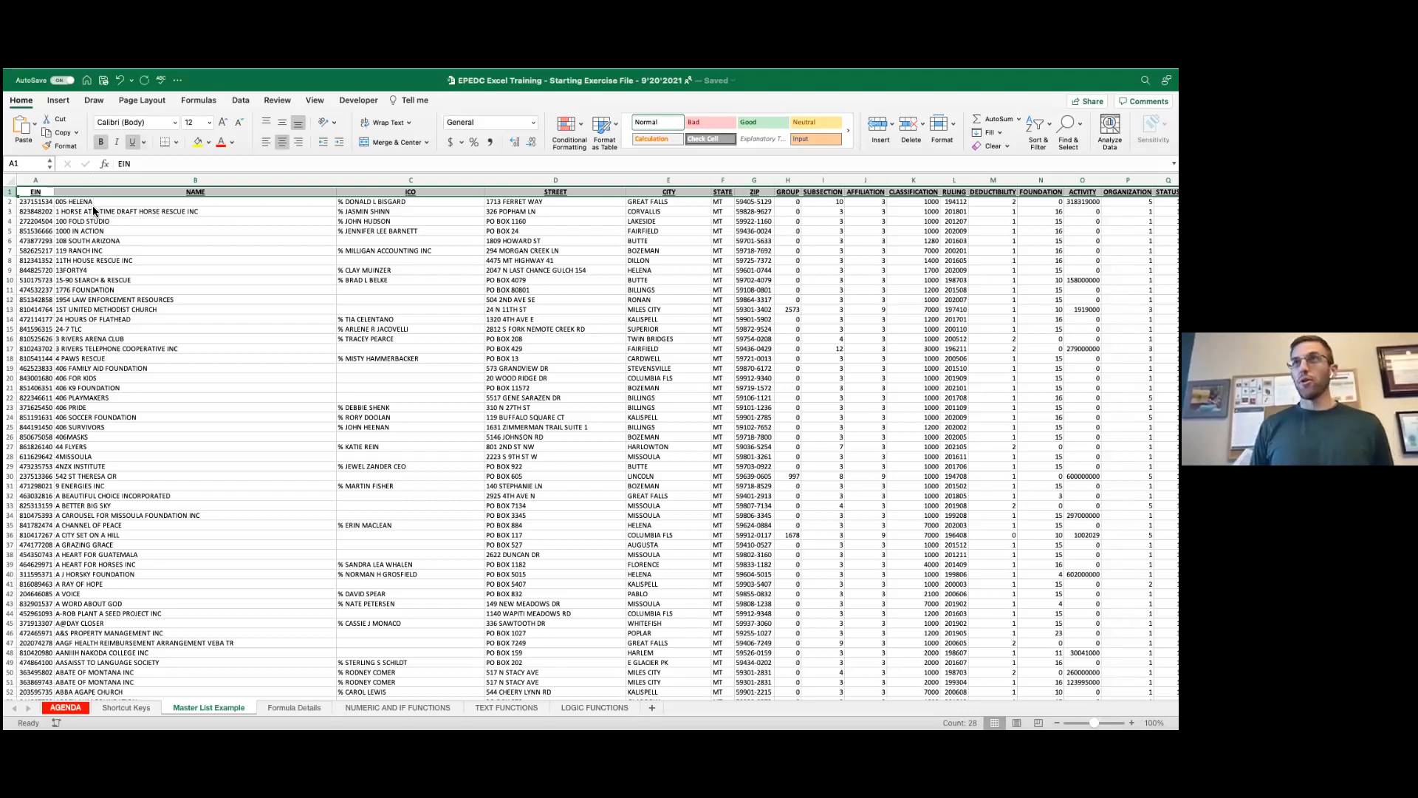
pyautogui.click(226, 322)
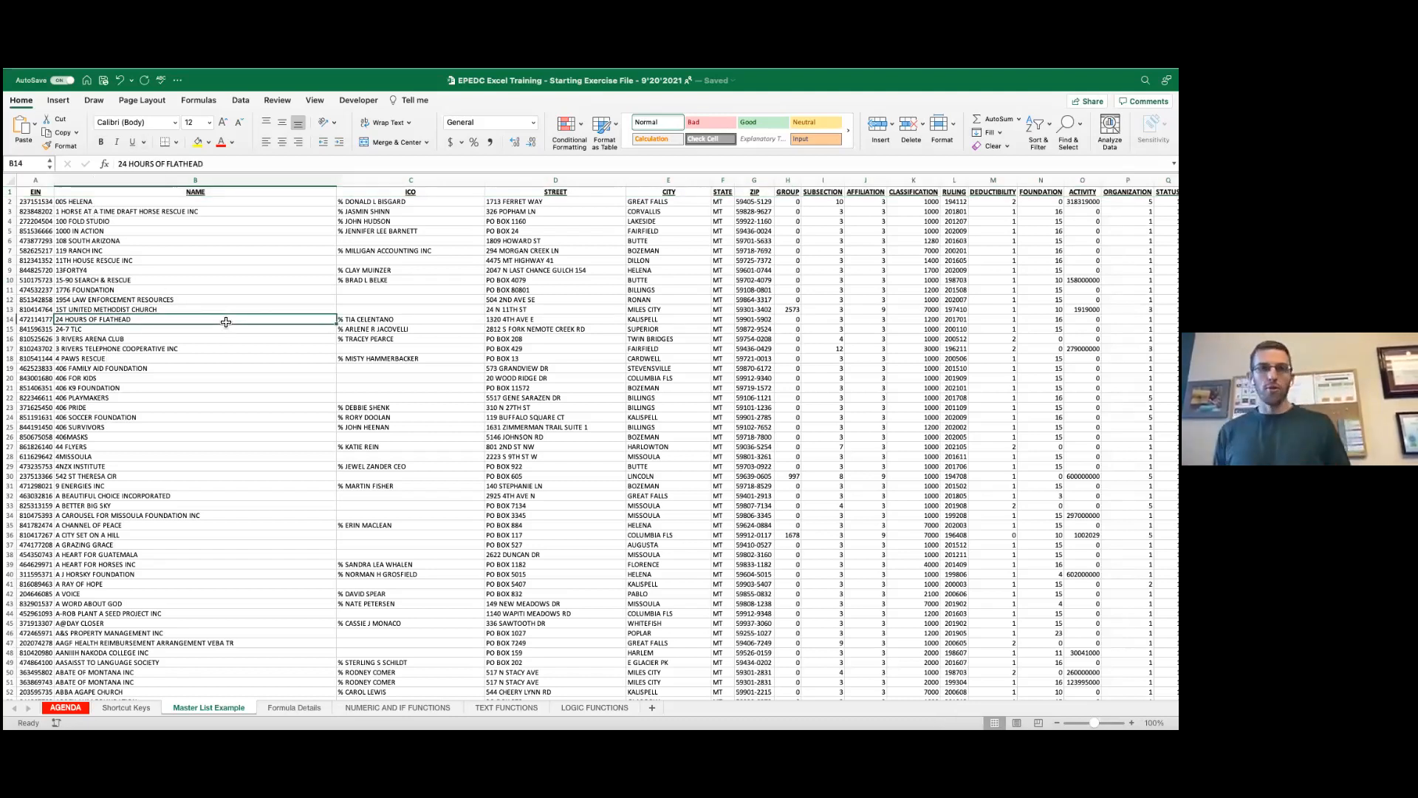
# Step: Increase the font size of the whole header row 1 to 16, then select the GROUP header cell H1
pyautogui.click(13, 192)
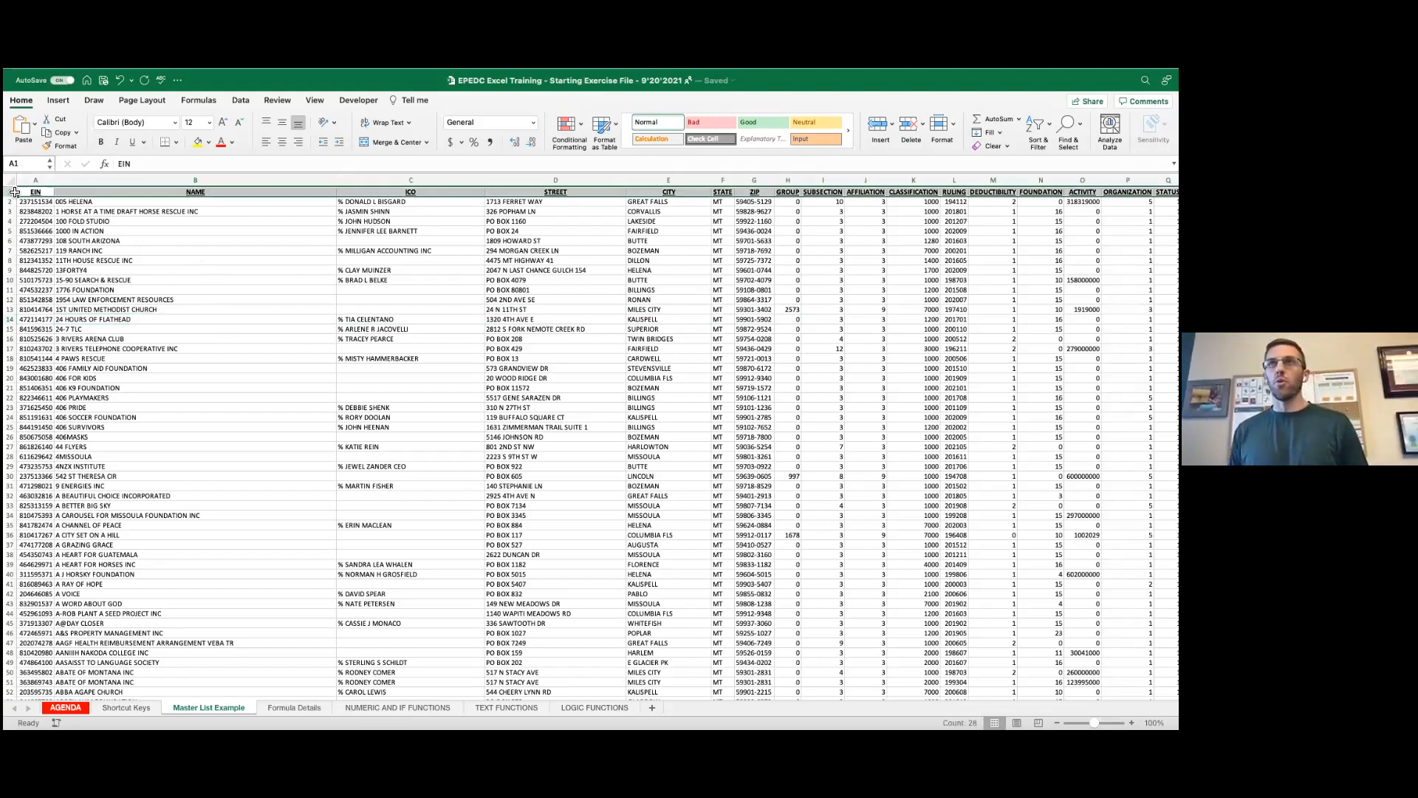
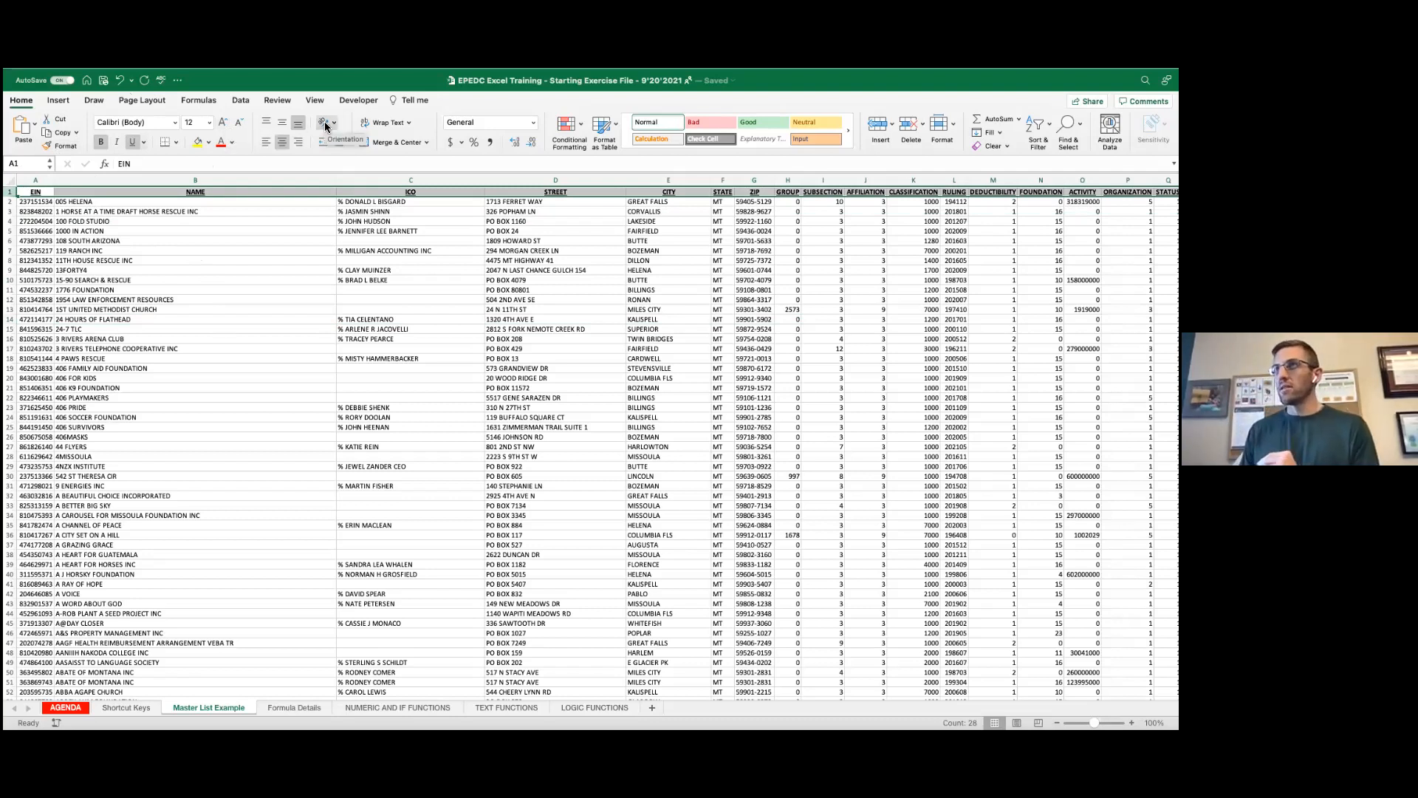
pyautogui.click(223, 123)
pyautogui.click(224, 123)
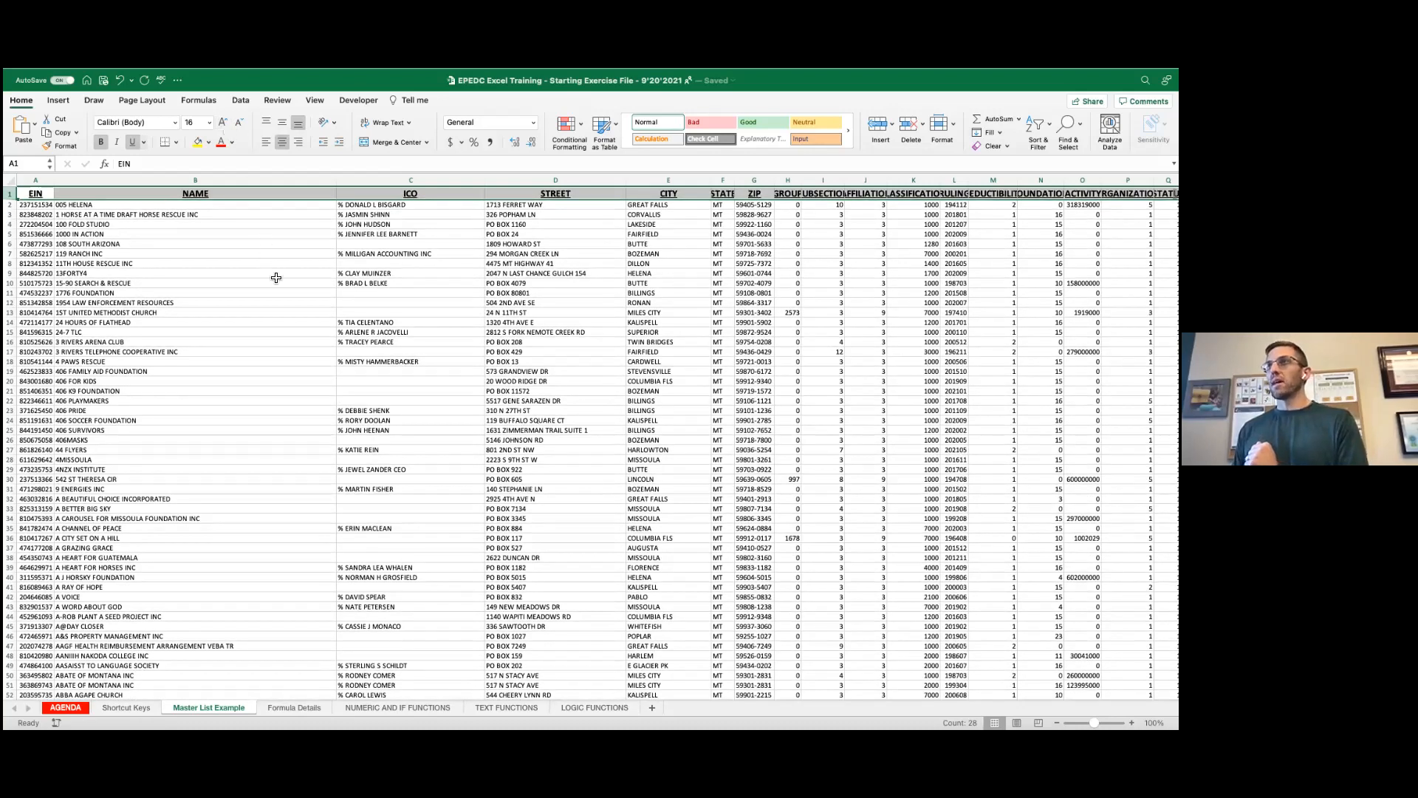
pyautogui.click(311, 313)
pyautogui.click(782, 195)
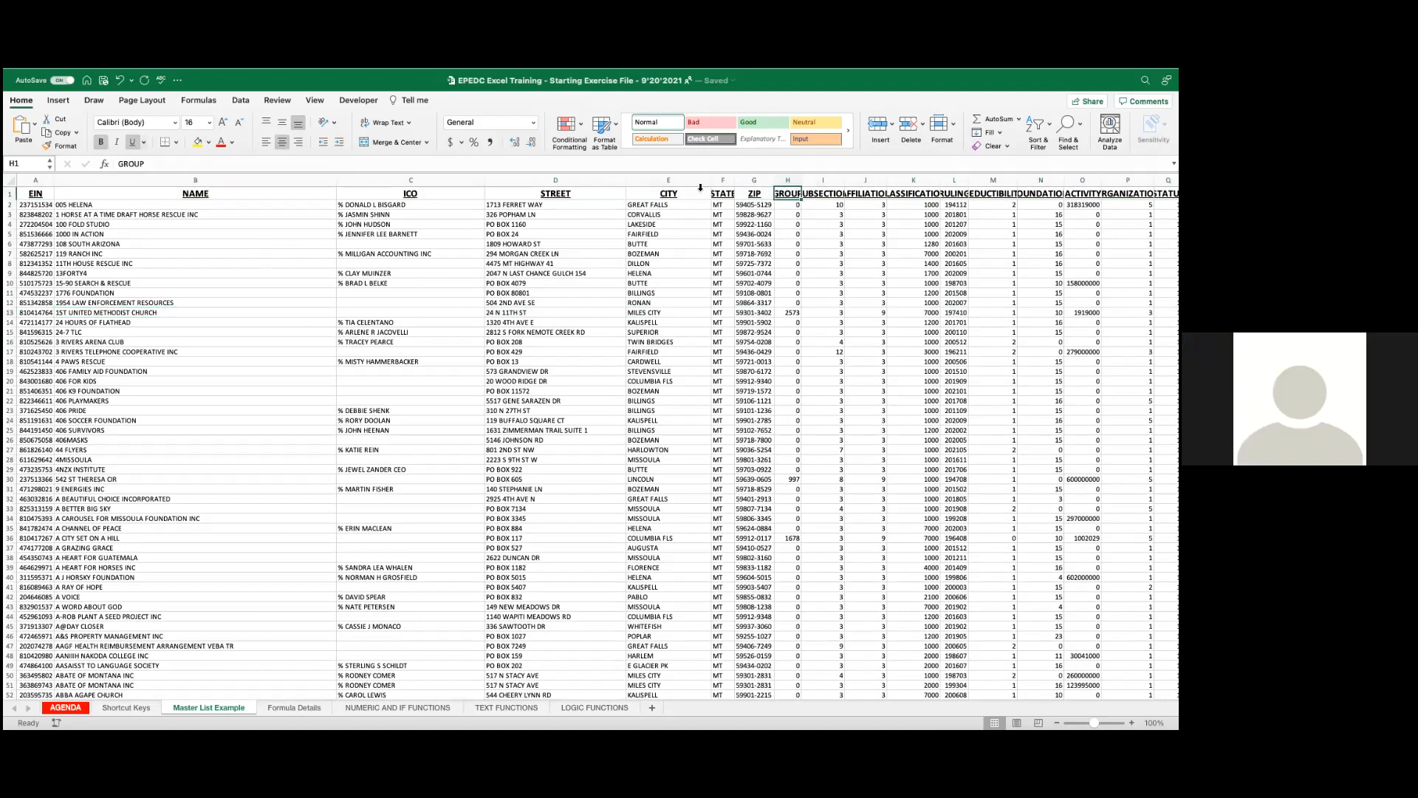
# Step: AutoFit all columns of the worksheet to the enlarged headers, then select cell B14
pyautogui.click(14, 180)
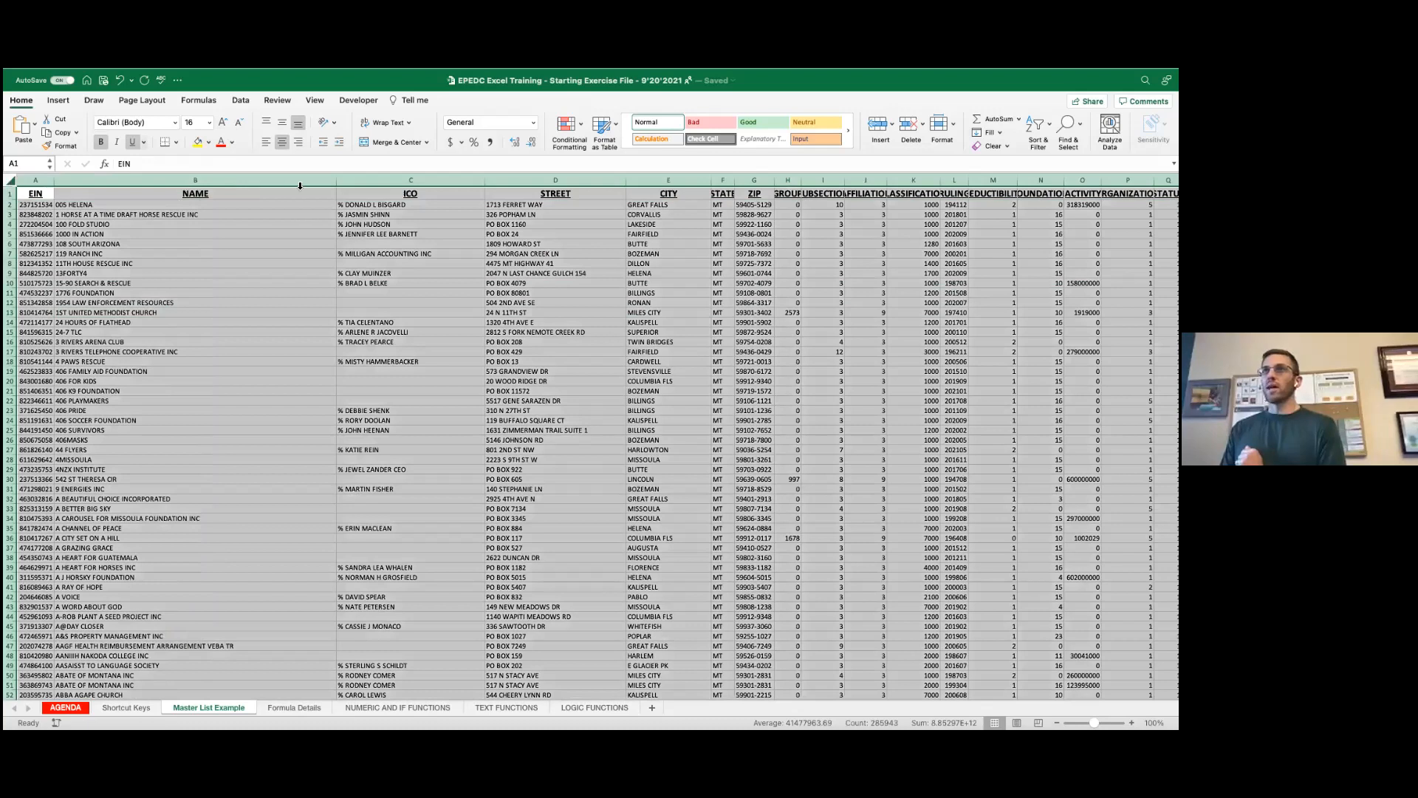
pyautogui.doubleClick(337, 181)
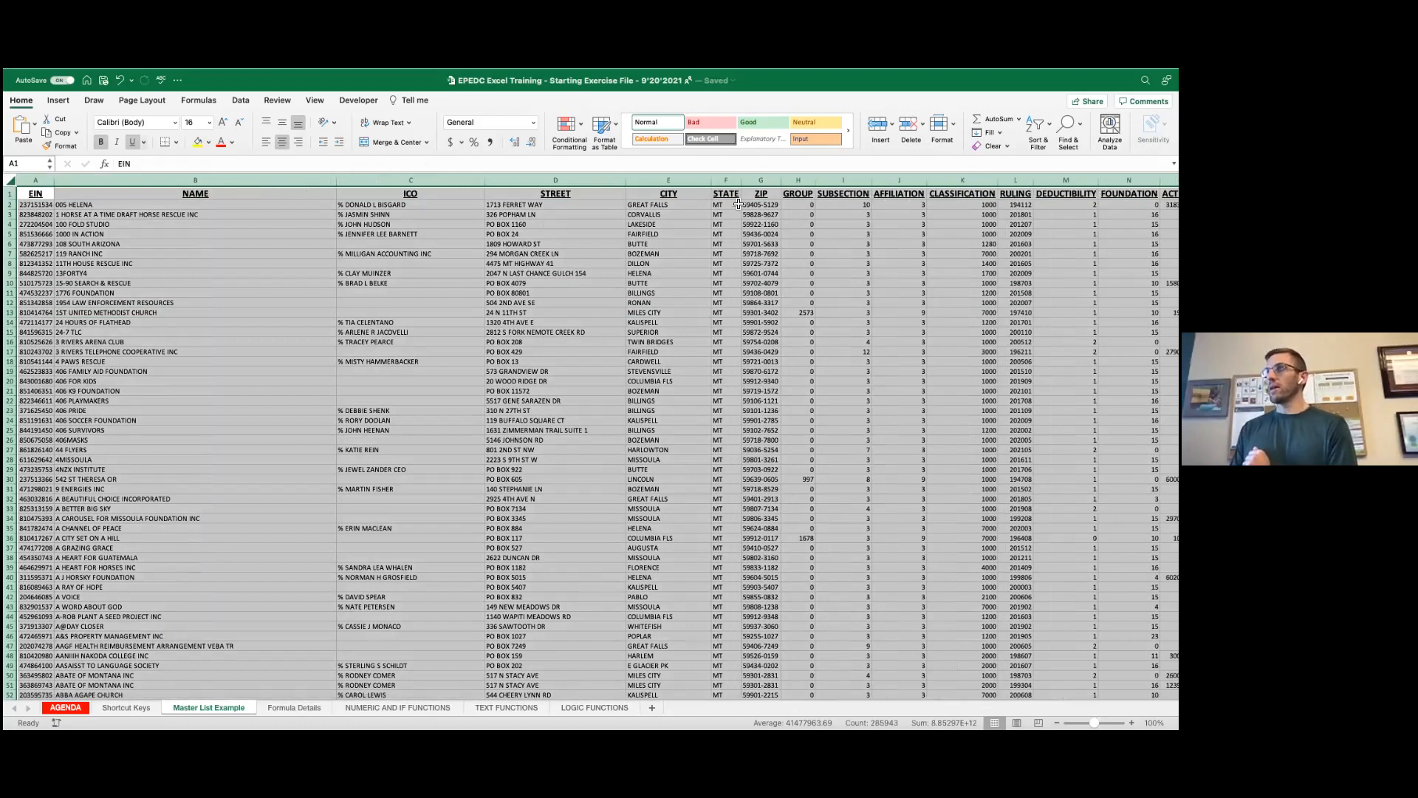
pyautogui.click(245, 323)
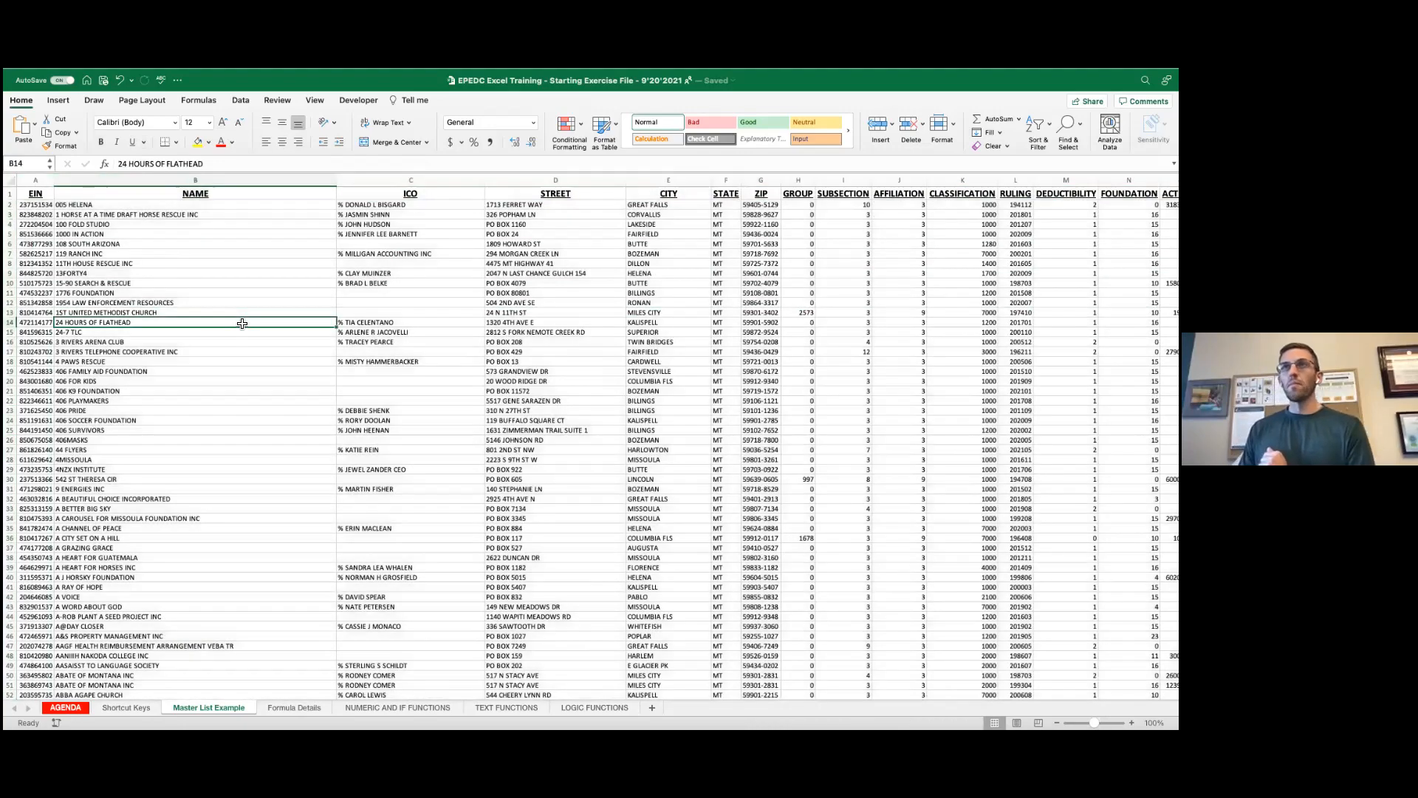
# Step: Browse the records down past row 290 and across to column U, selecting U286 and R290, and return to the start of the list
pyautogui.scroll(-1, 213, 359)
pyautogui.scroll(-19, 214, 359)
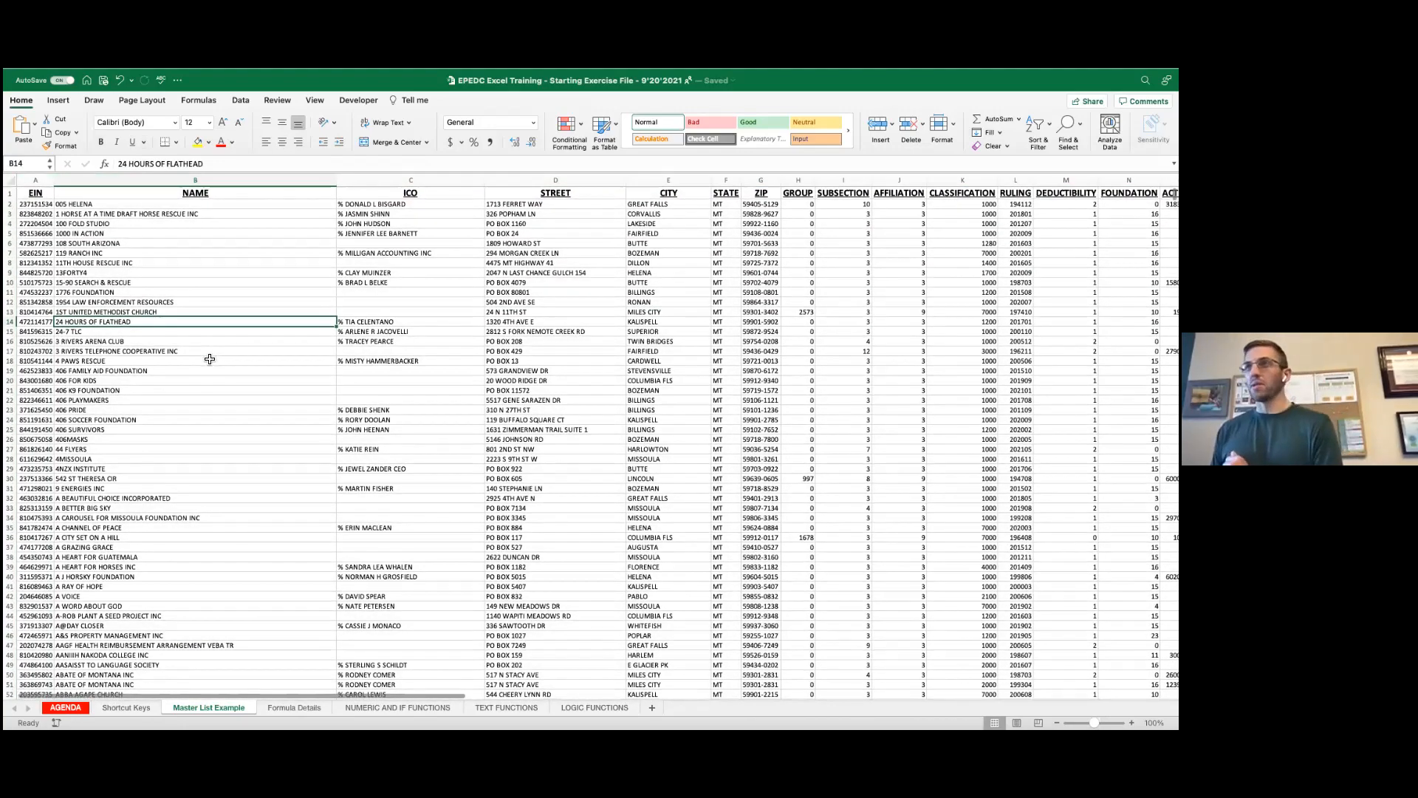
pyautogui.scroll(20, 210, 361)
pyautogui.scroll(-18, 210, 361)
pyautogui.scroll(-20, 207, 359)
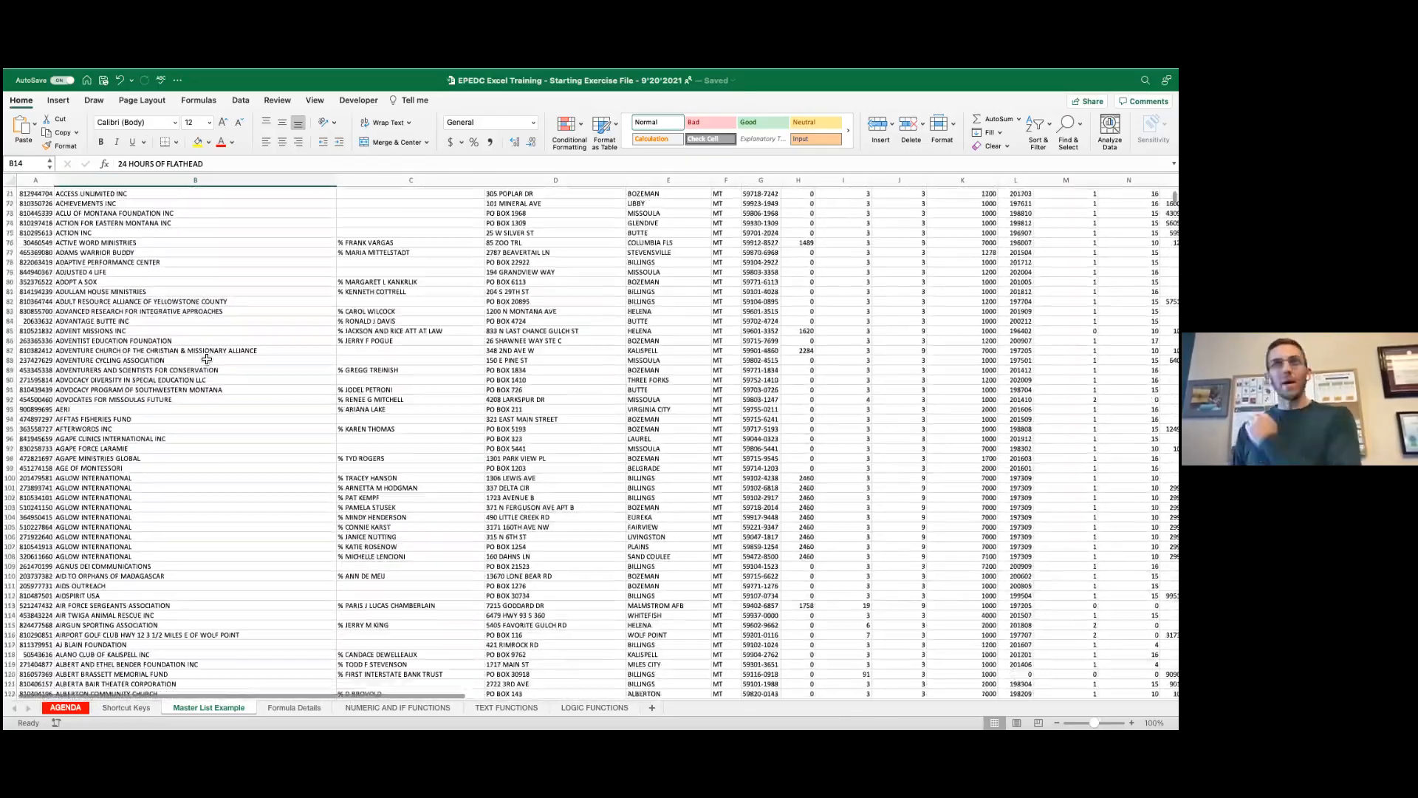
pyautogui.scroll(-14, 207, 359)
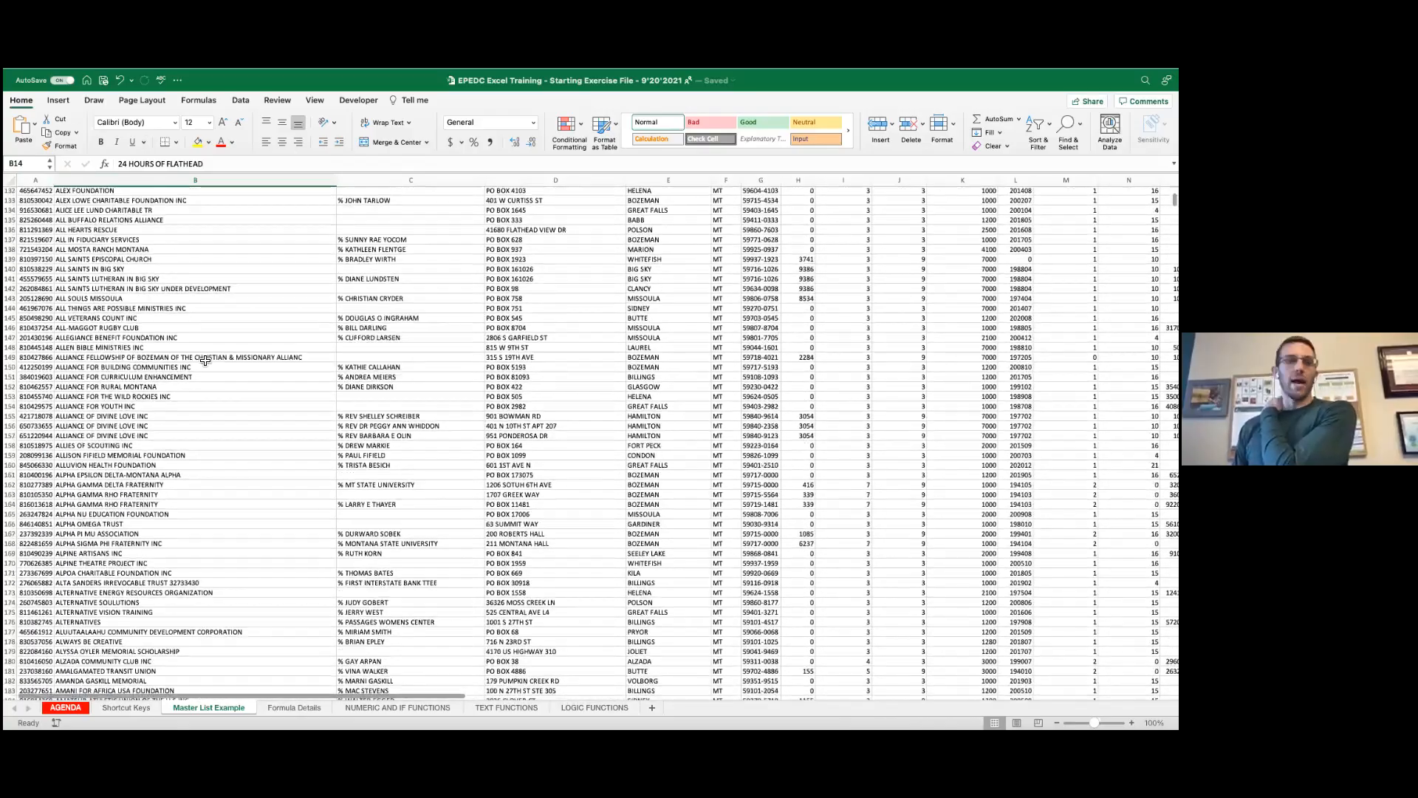
pyautogui.scroll(-8, 201, 362)
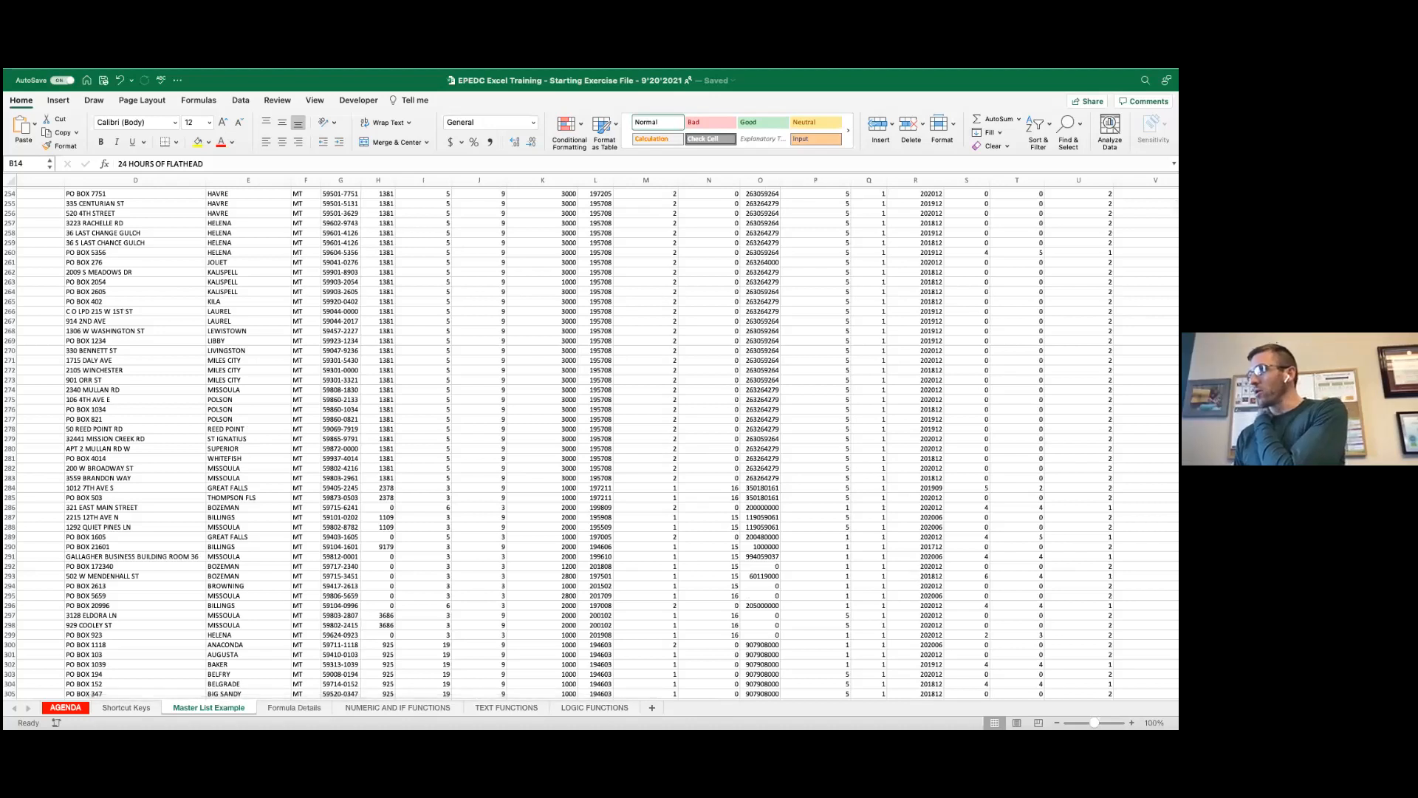
pyautogui.click(1078, 507)
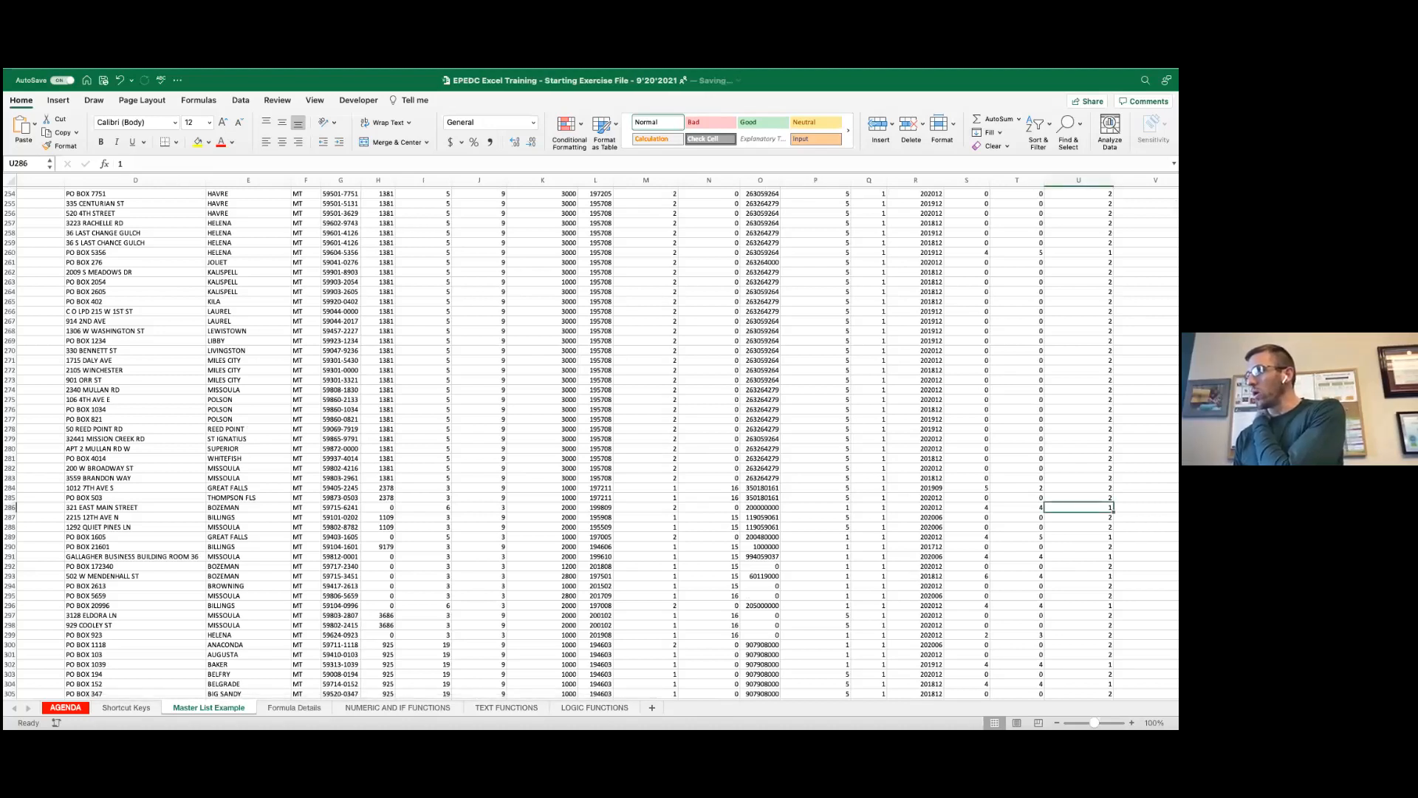
pyautogui.click(936, 546)
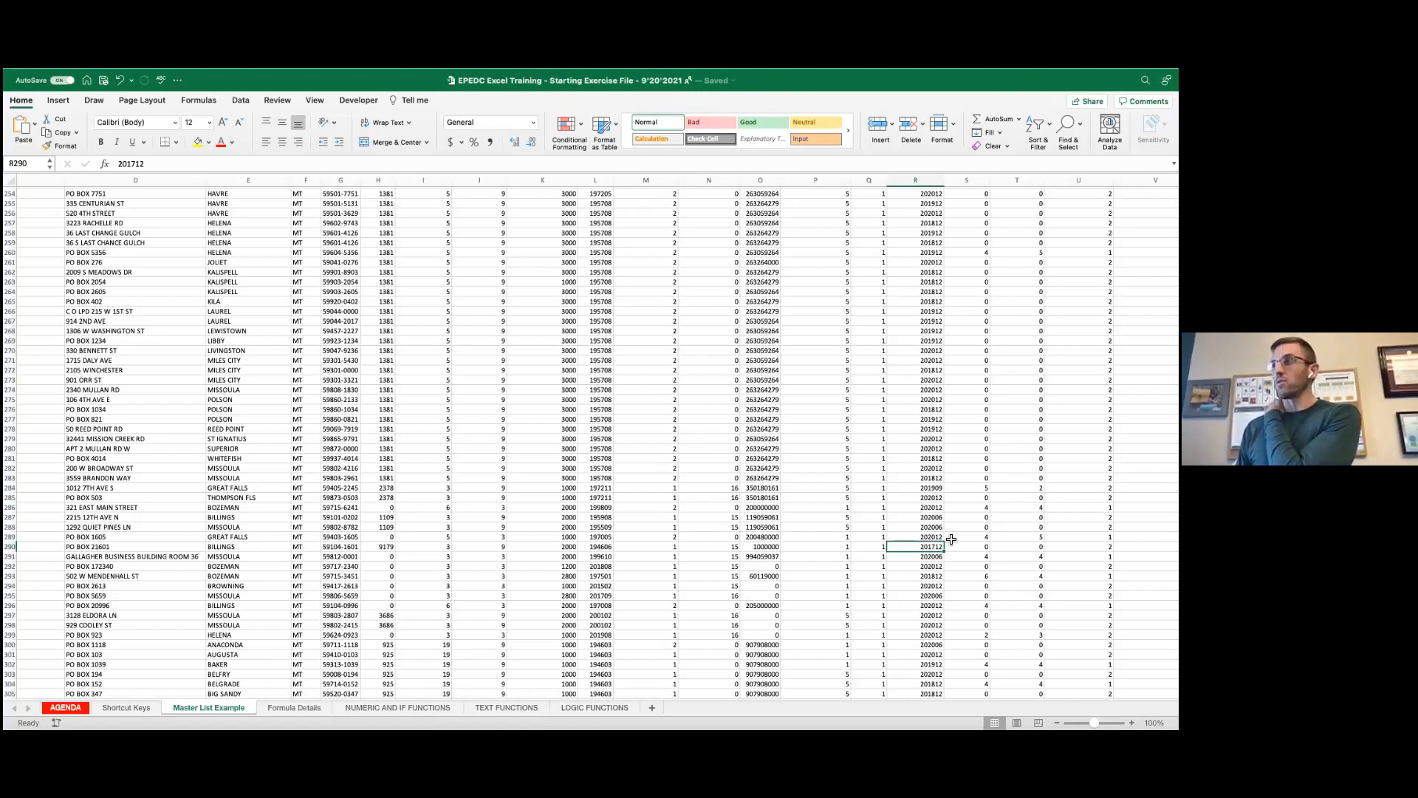
pyautogui.scroll(20, 953, 531)
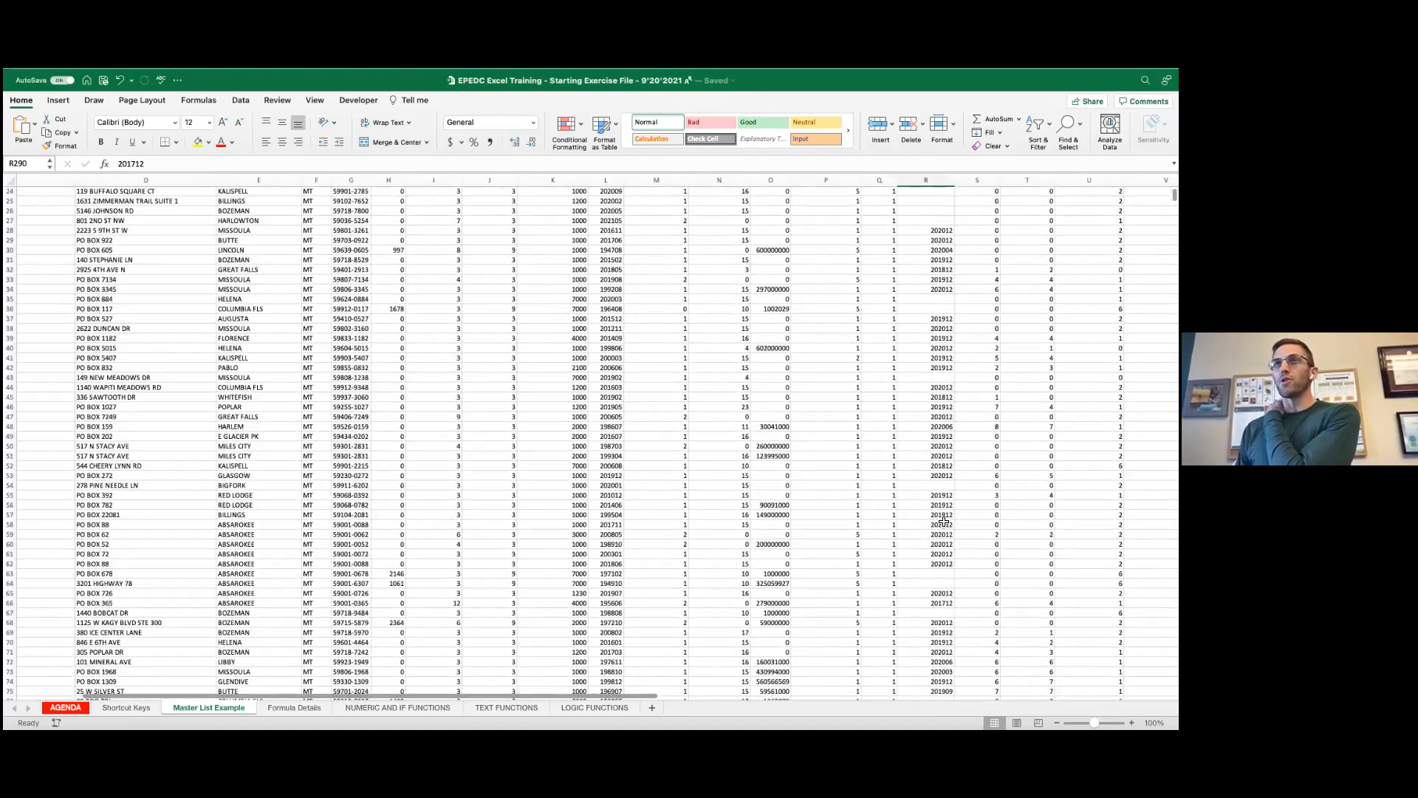
pyautogui.hscroll(-10, 568, 434)
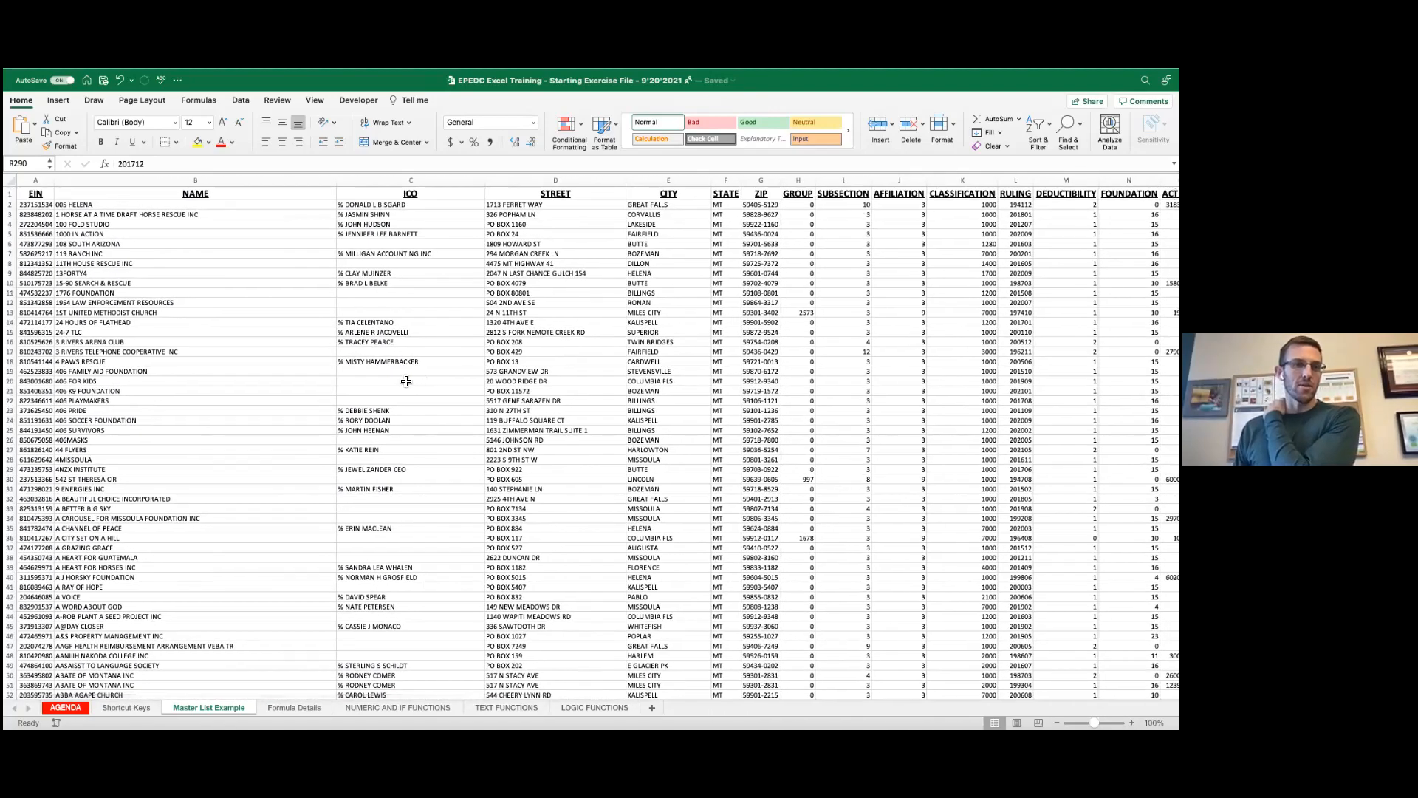
pyautogui.scroll(-3, 294, 339)
pyautogui.scroll(3, 294, 339)
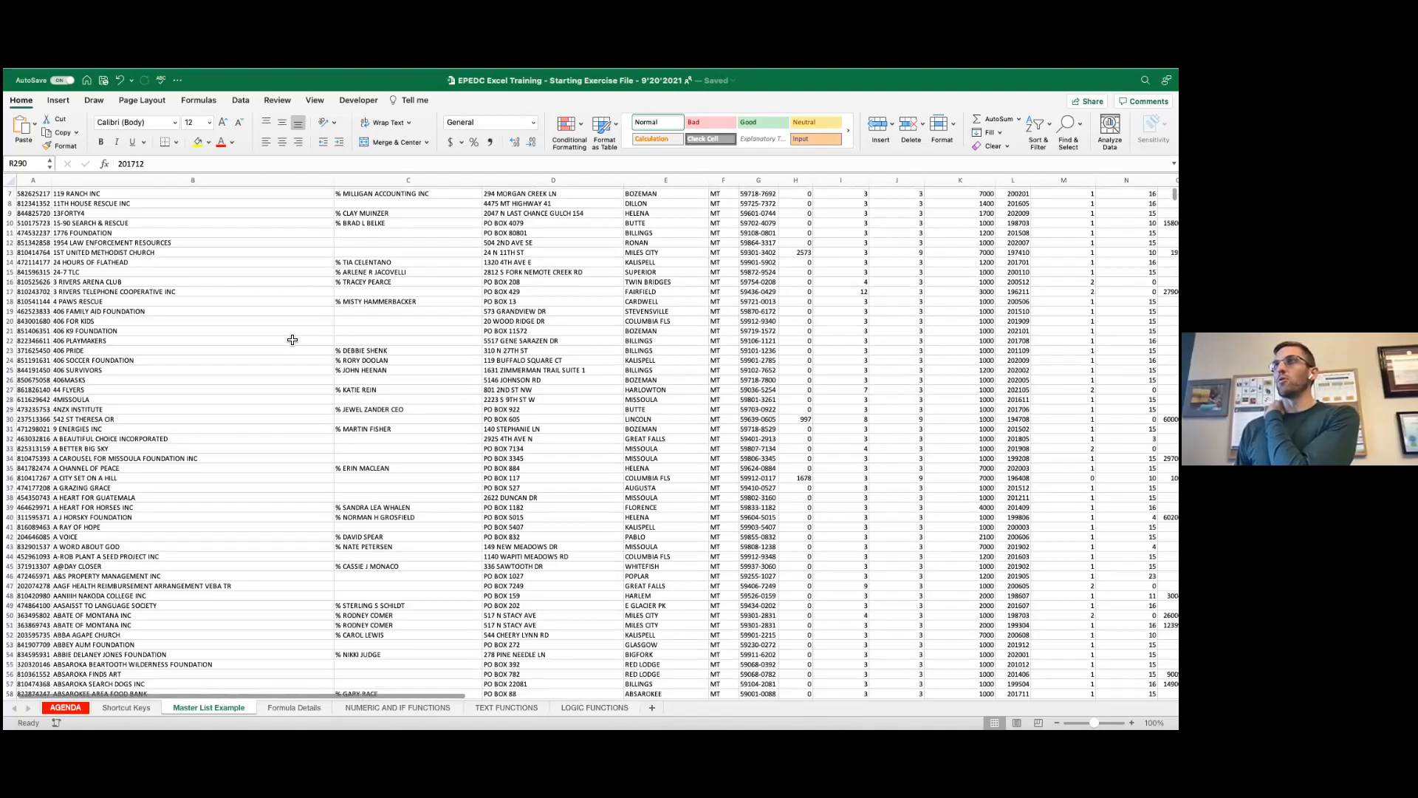
# Step: Freeze the top row of the worksheet and check the headers against the records down to row 83
pyautogui.click(290, 99)
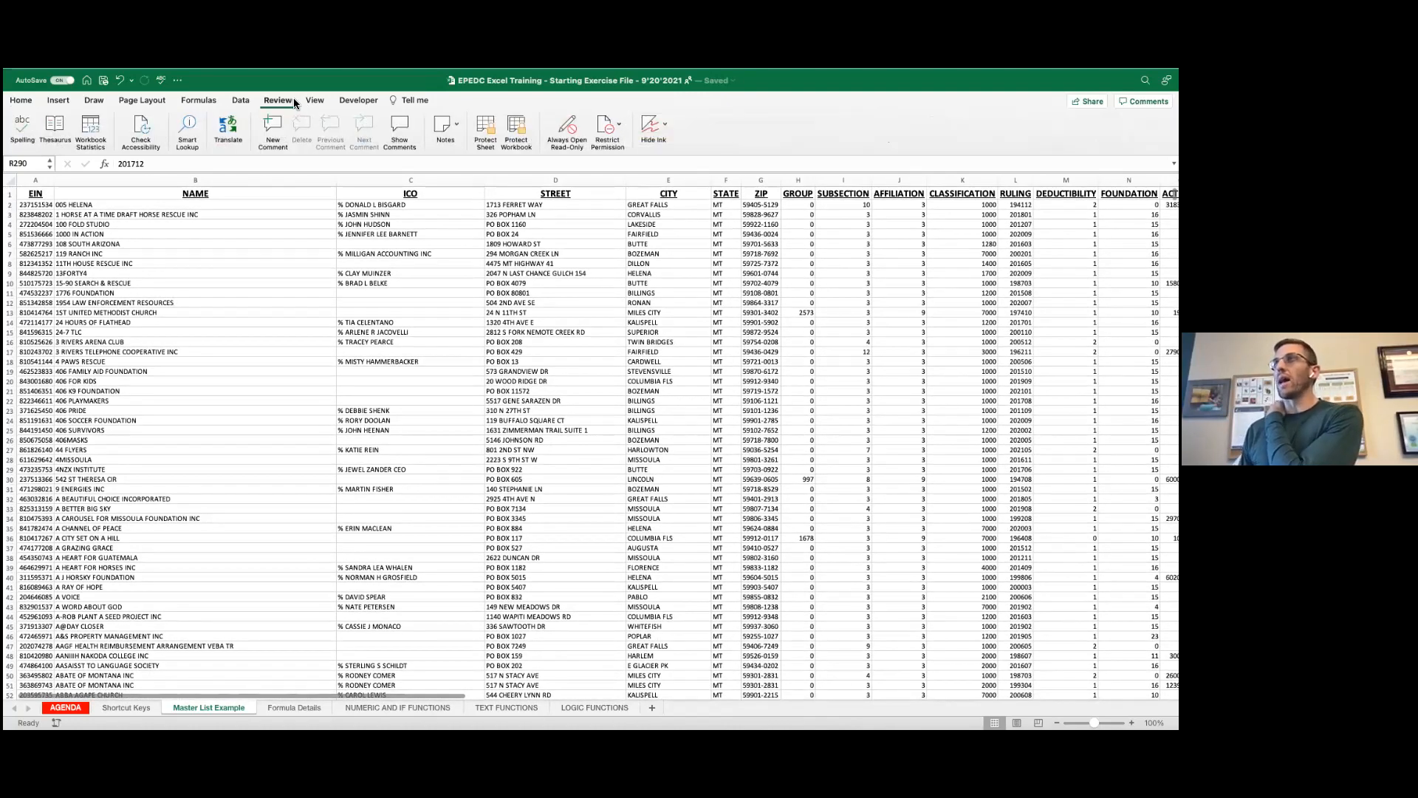
pyautogui.click(313, 100)
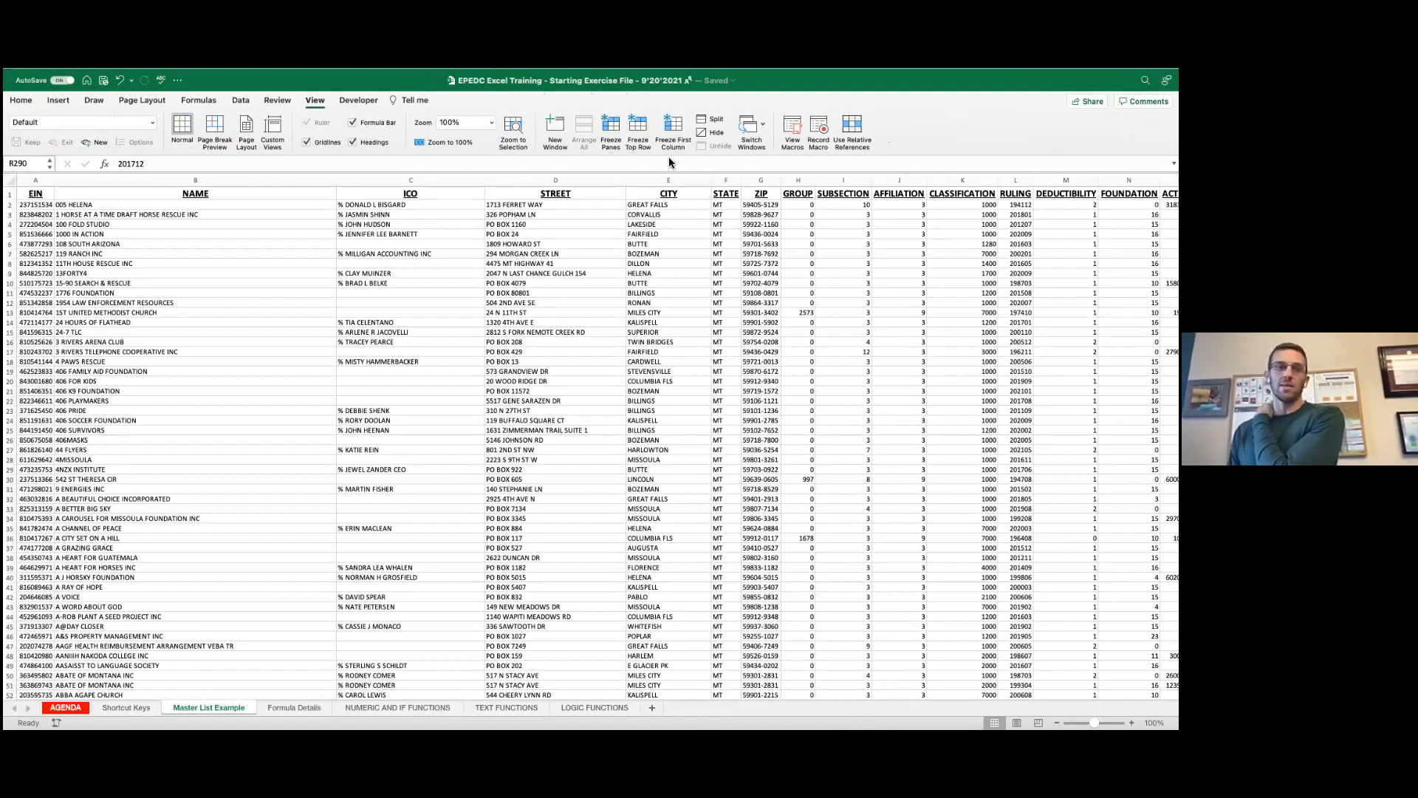
pyautogui.click(637, 130)
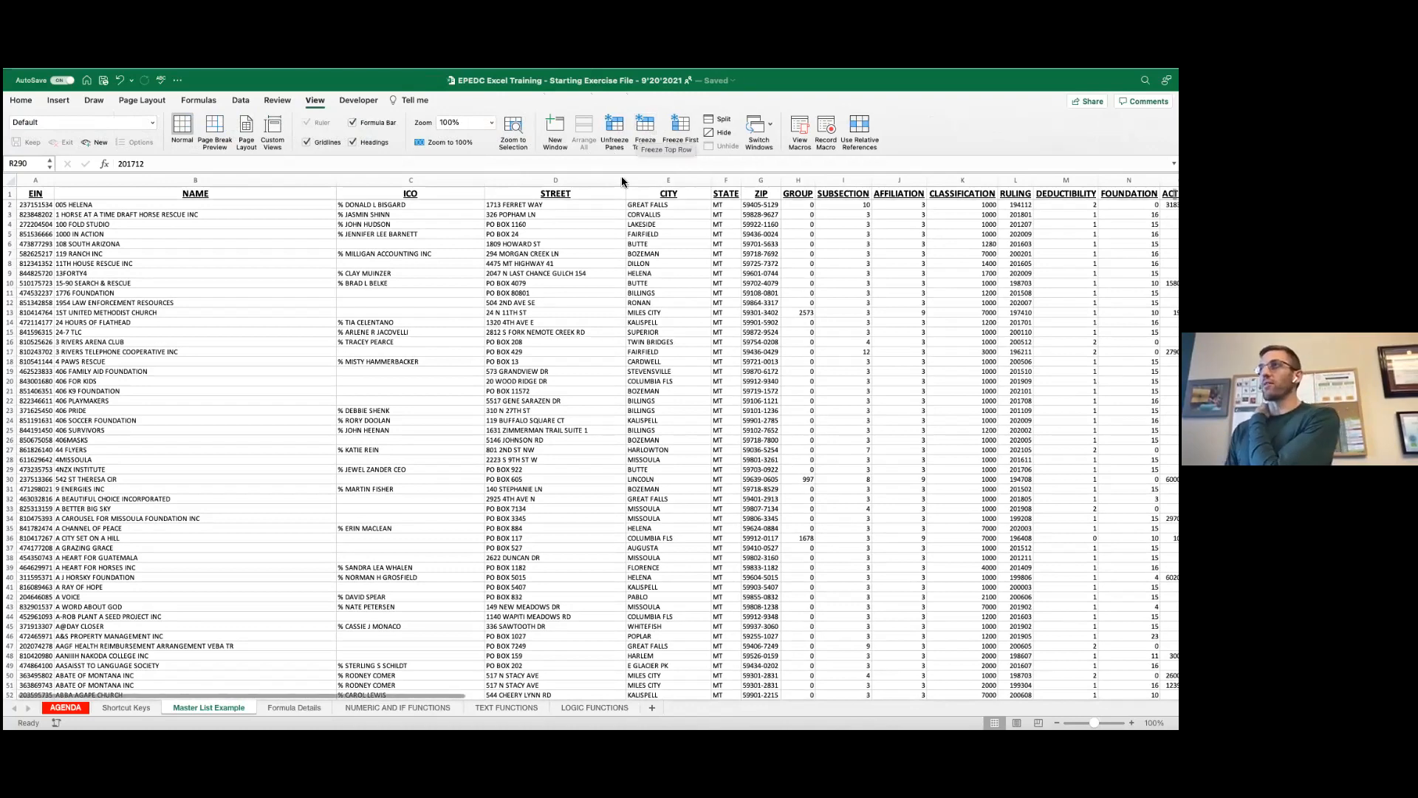
pyautogui.scroll(-8, 626, 373)
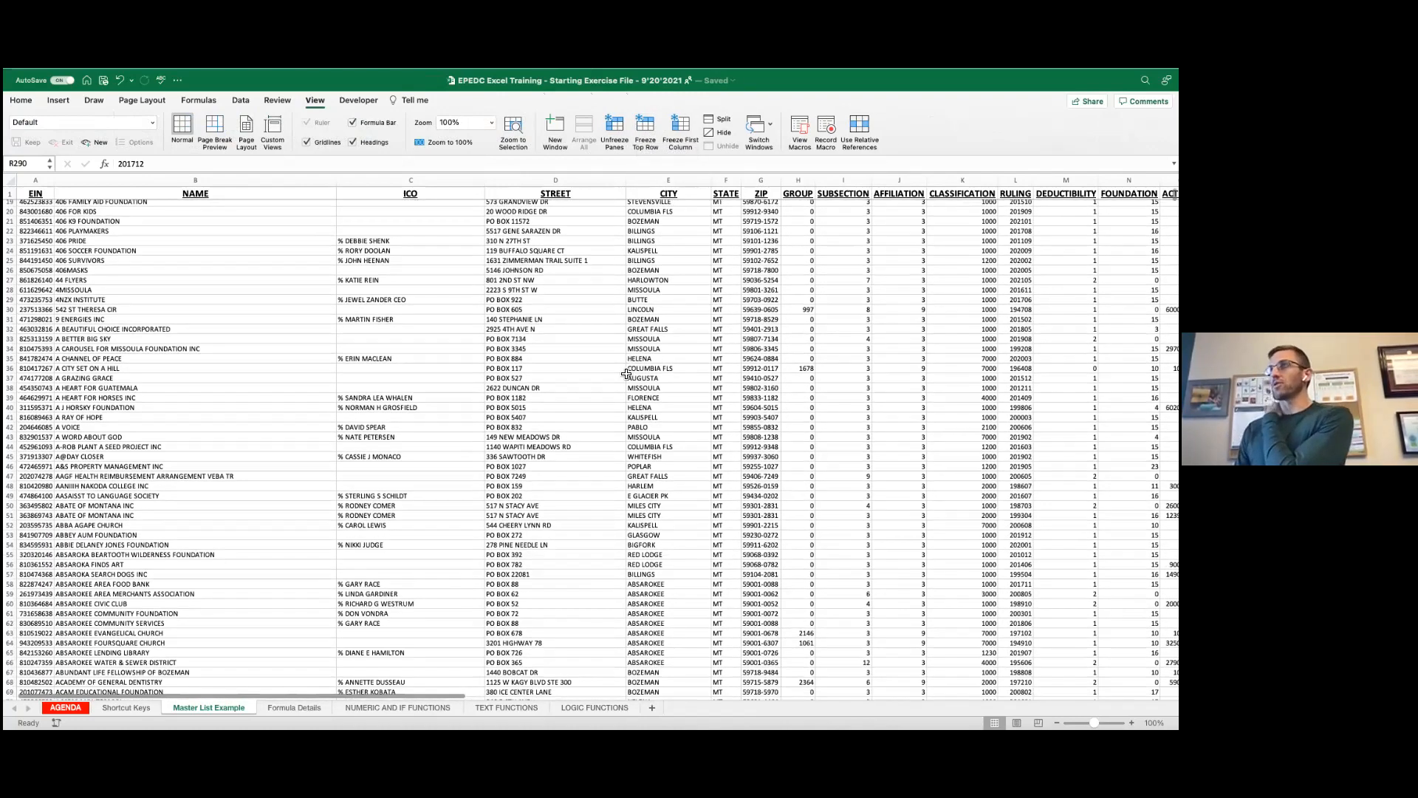
pyautogui.scroll(-10, 626, 372)
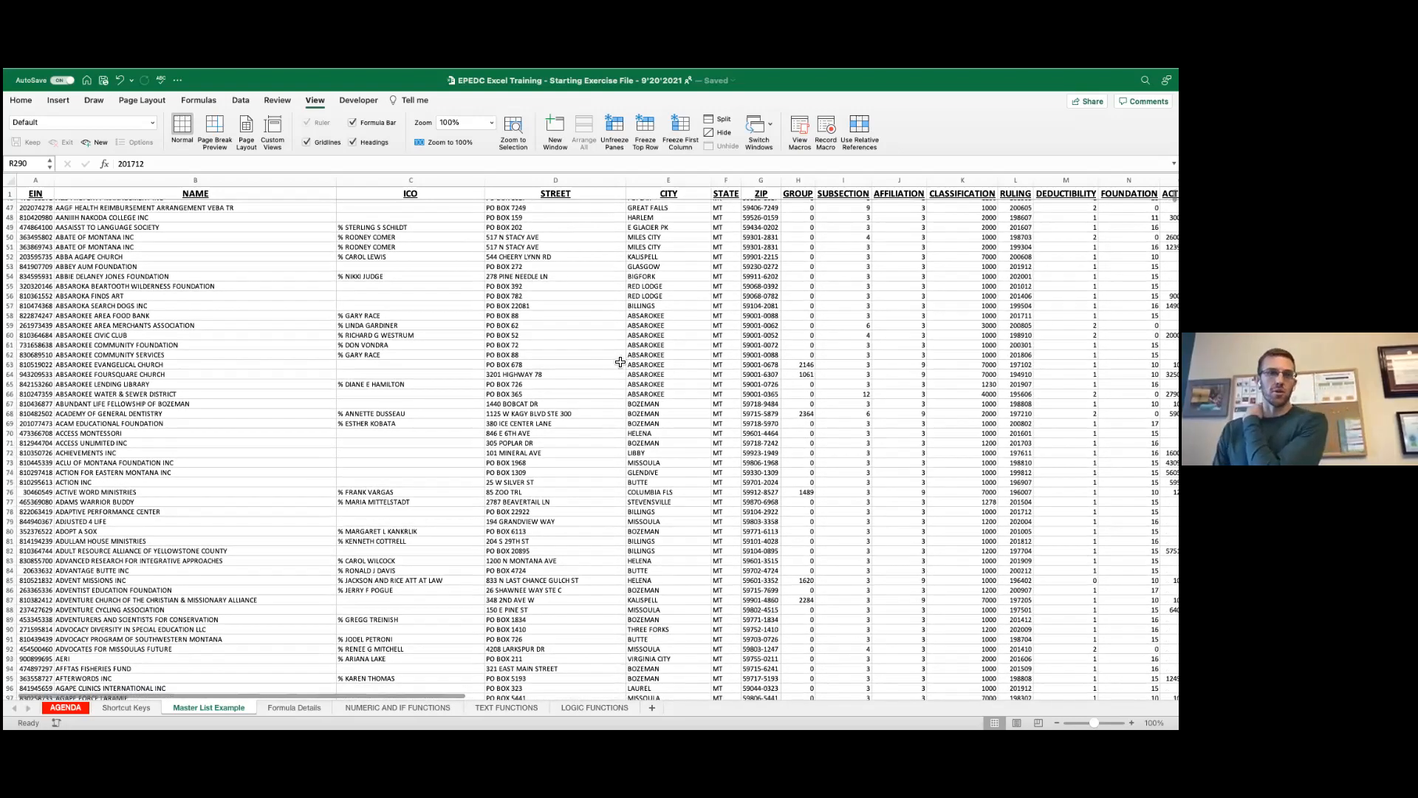
pyautogui.scroll(-8, 622, 361)
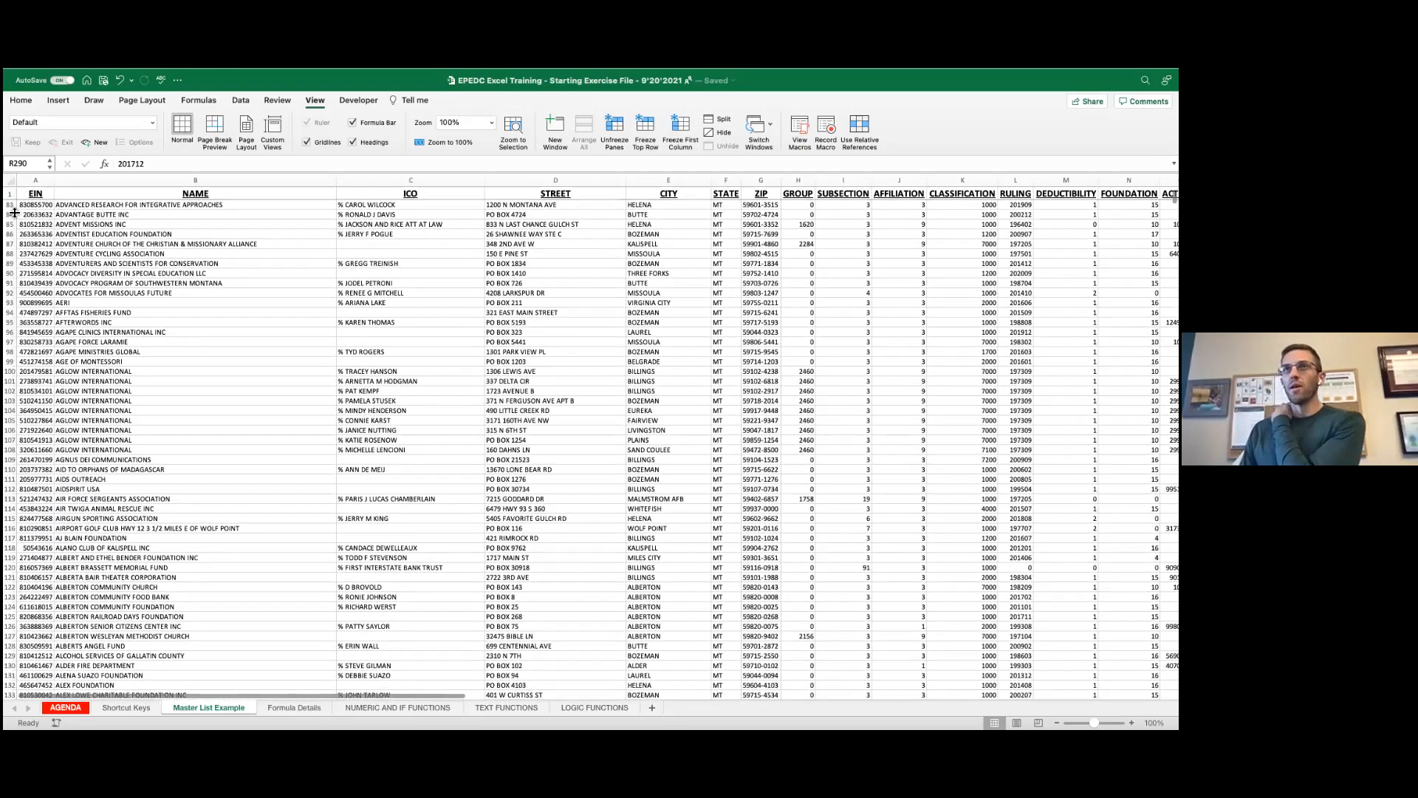
# Step: Select row 83, then compare cells J210 and I210 with their column headers and return to the first records
pyautogui.click(12, 205)
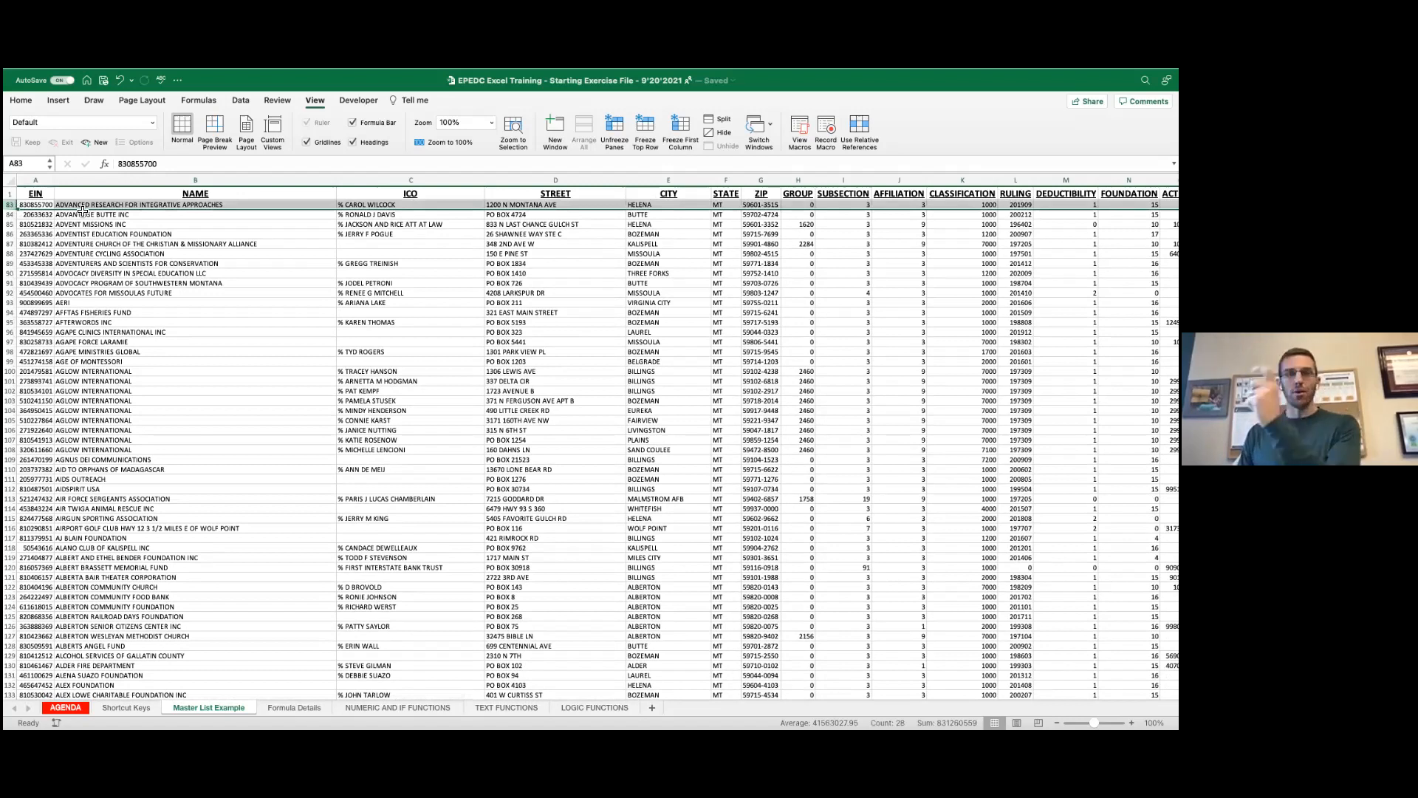
pyautogui.scroll(-20, 862, 398)
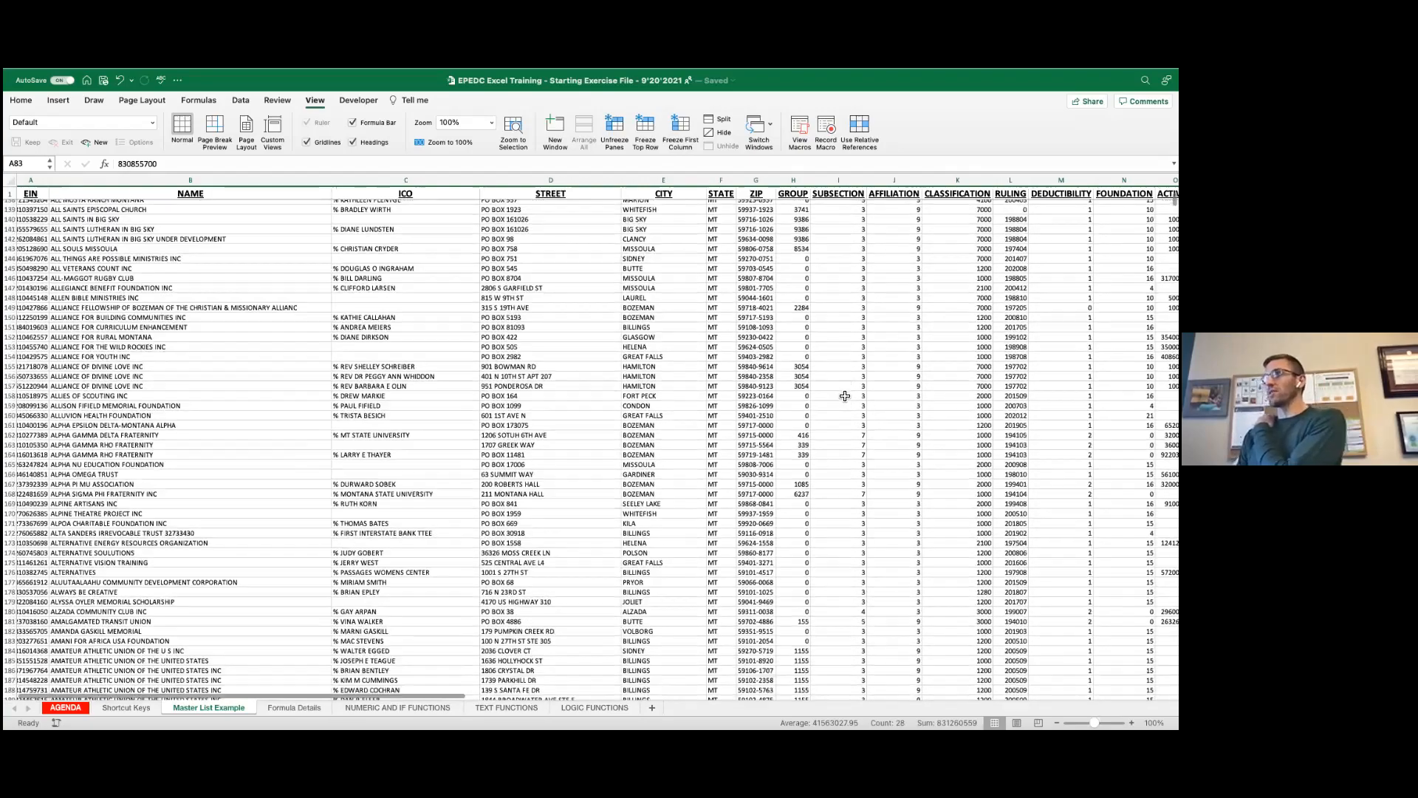
pyautogui.scroll(-12, 844, 396)
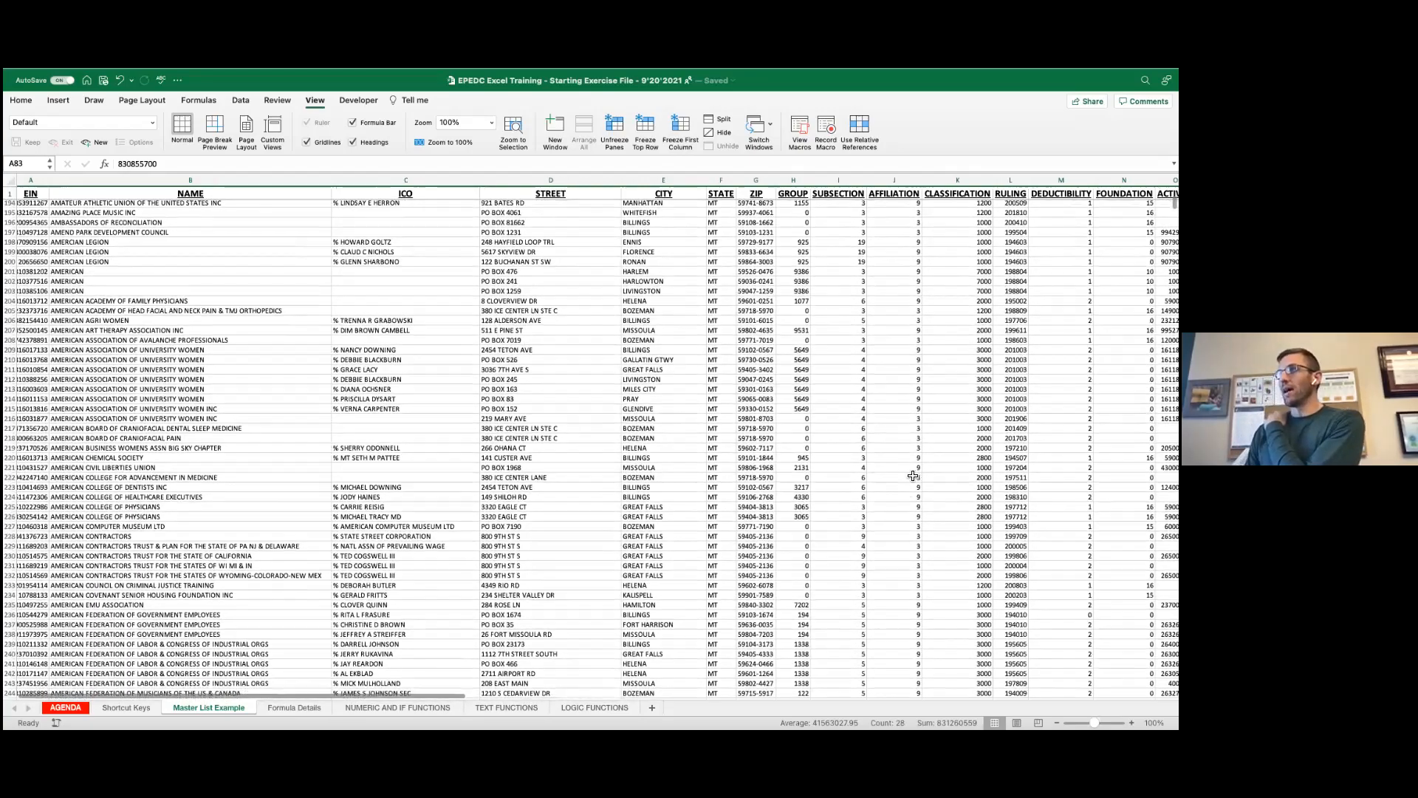
pyautogui.click(906, 359)
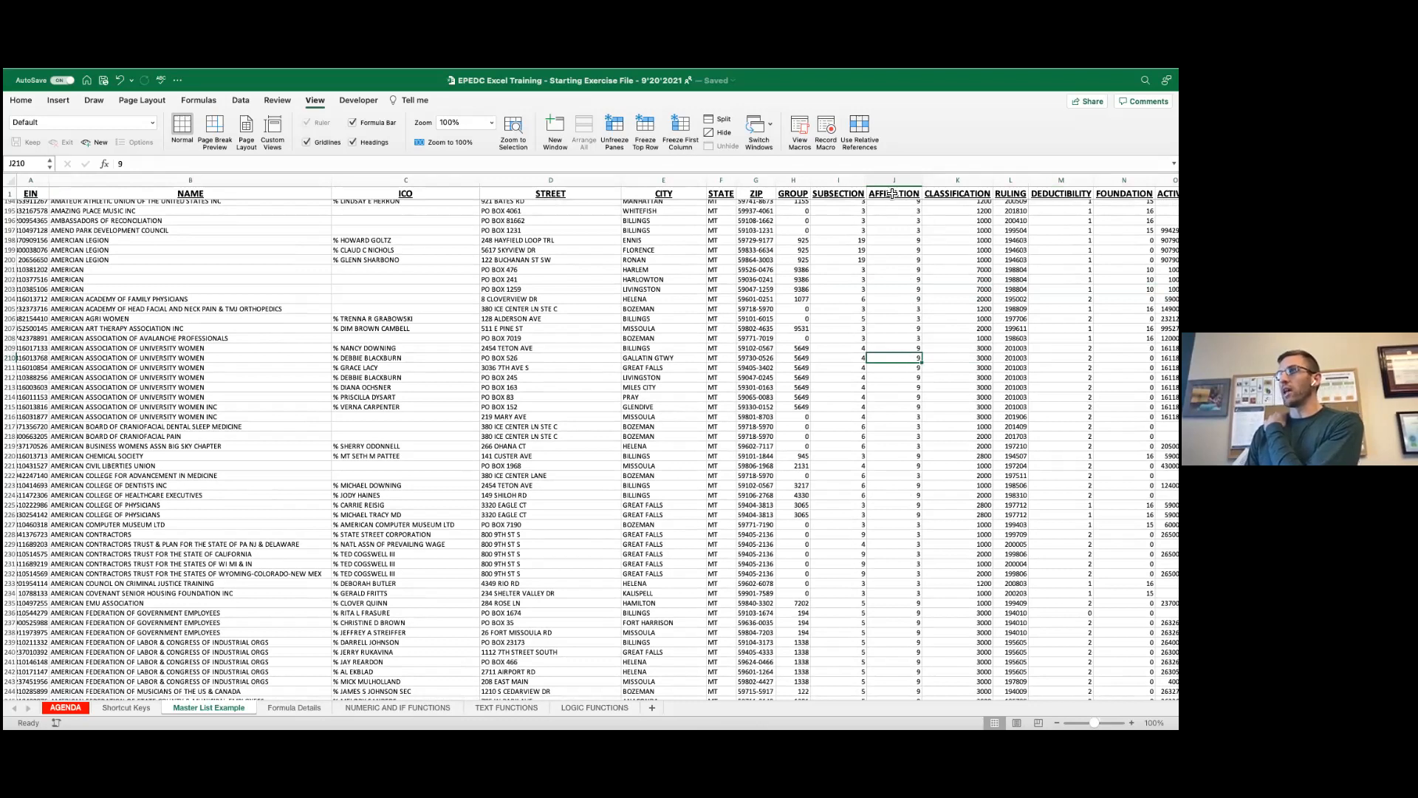
pyautogui.click(853, 360)
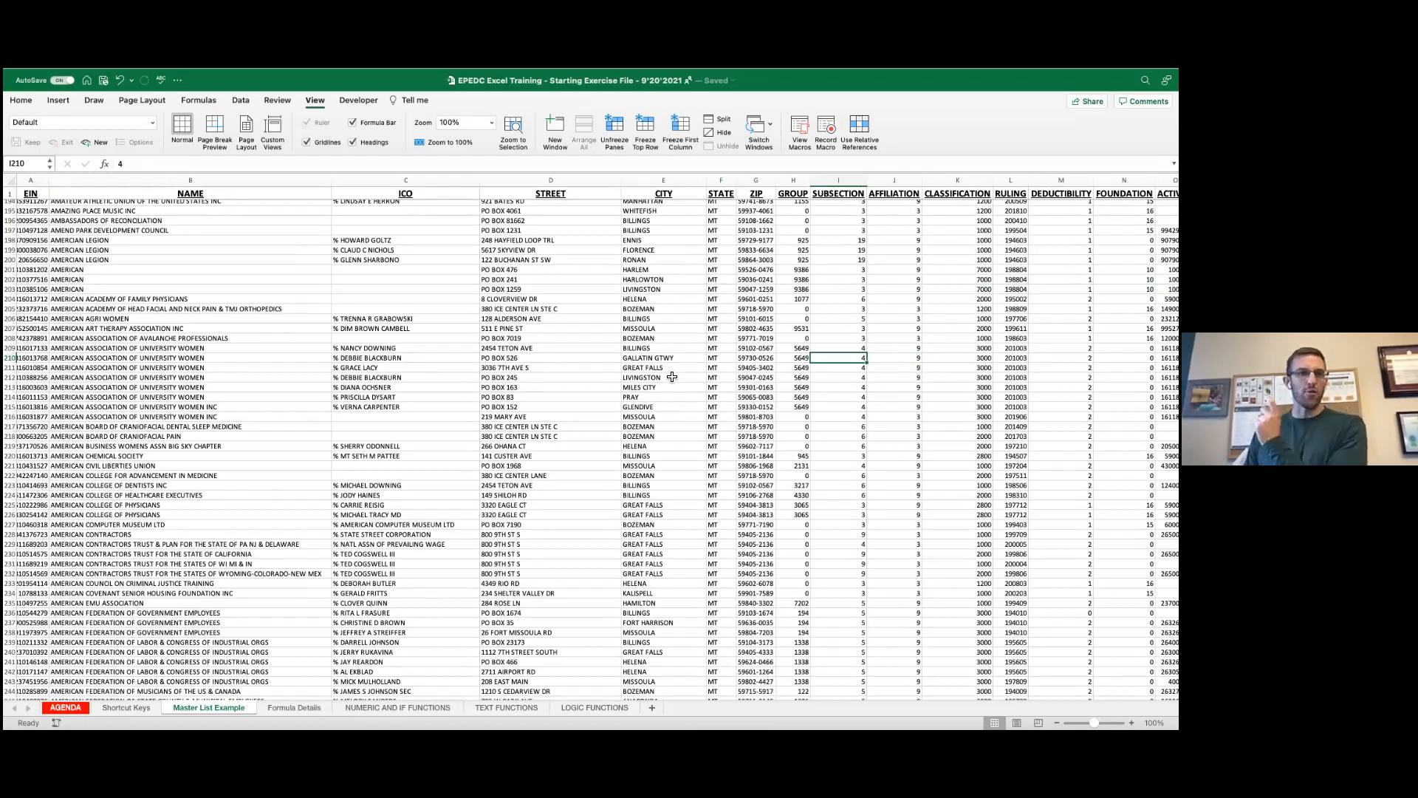
pyautogui.scroll(-8, 689, 422)
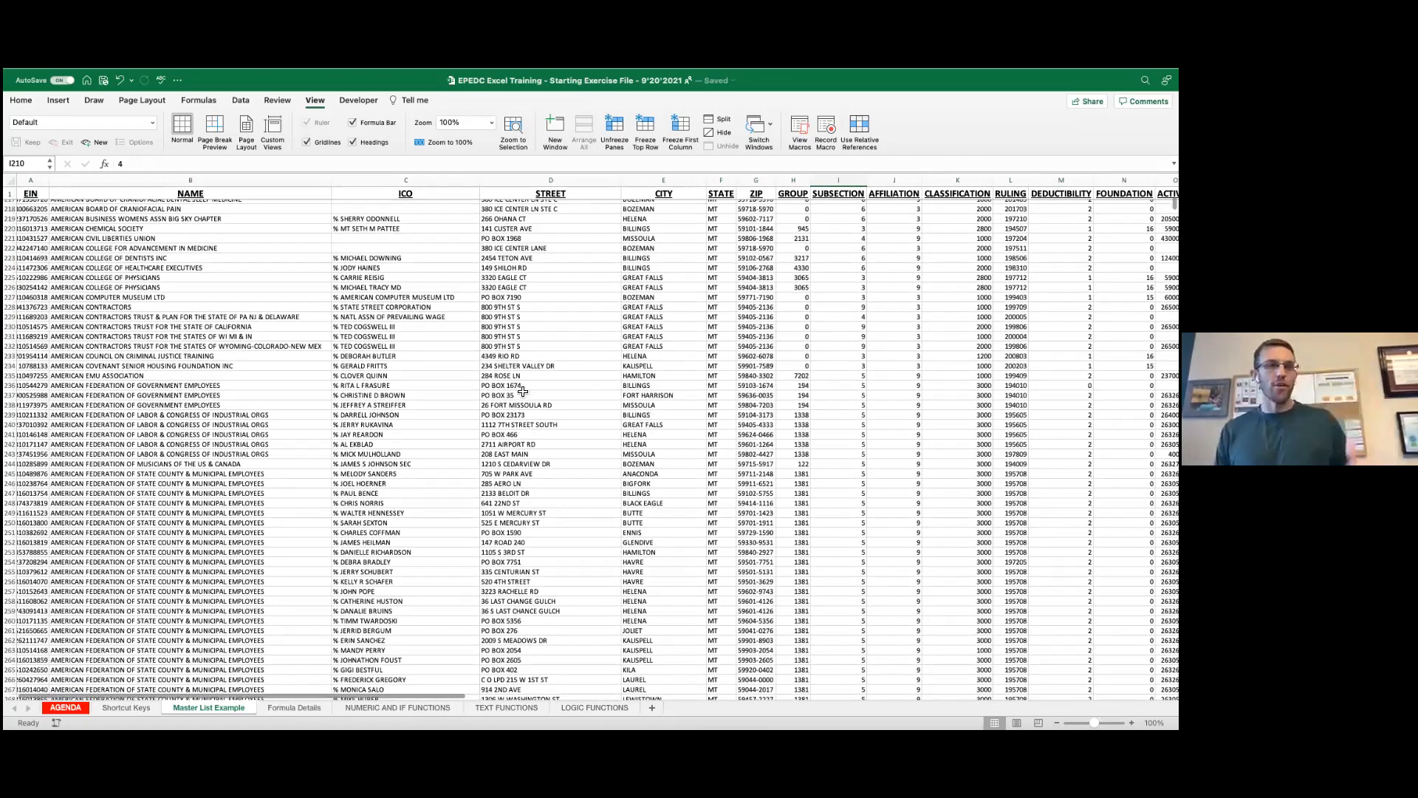
pyautogui.scroll(20, 513, 366)
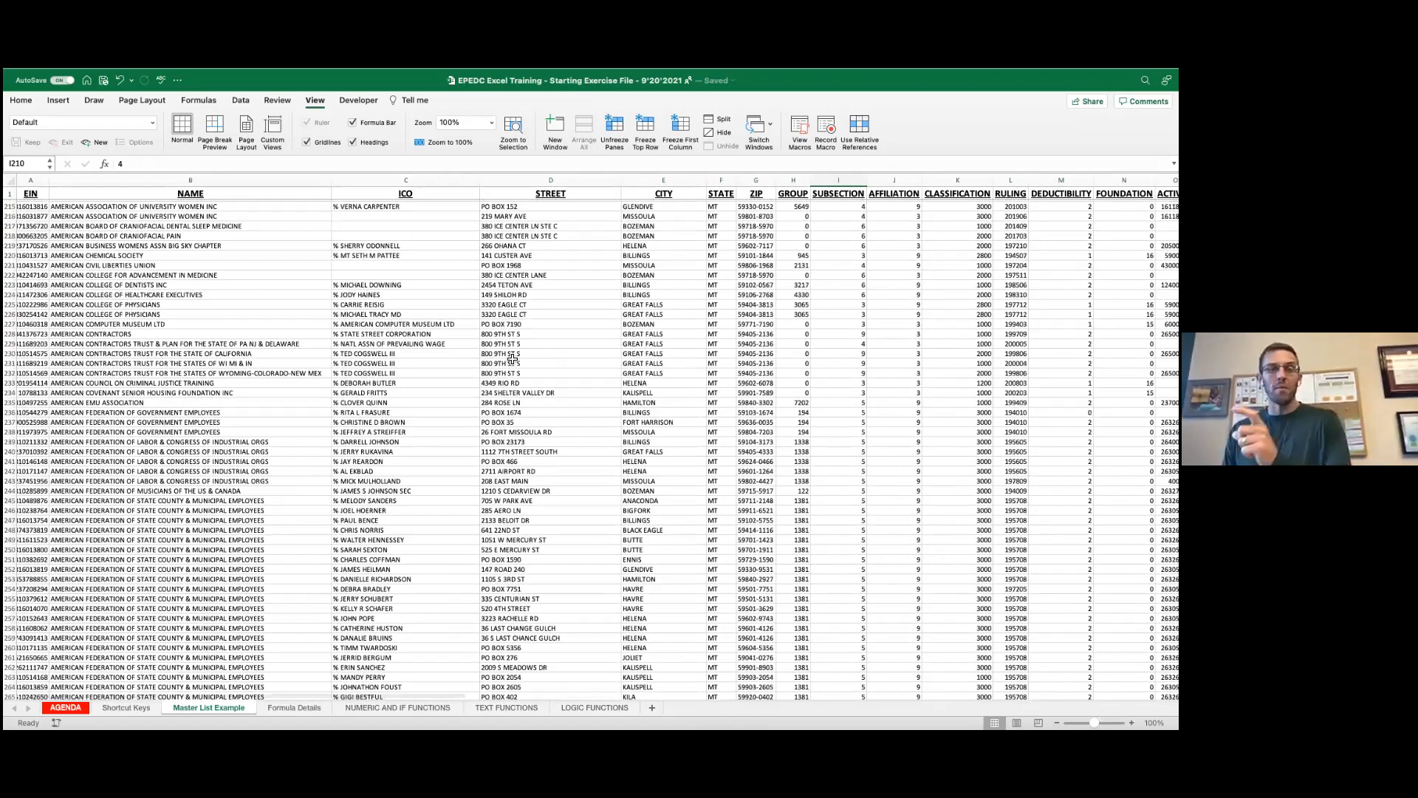
pyautogui.scroll(20, 466, 326)
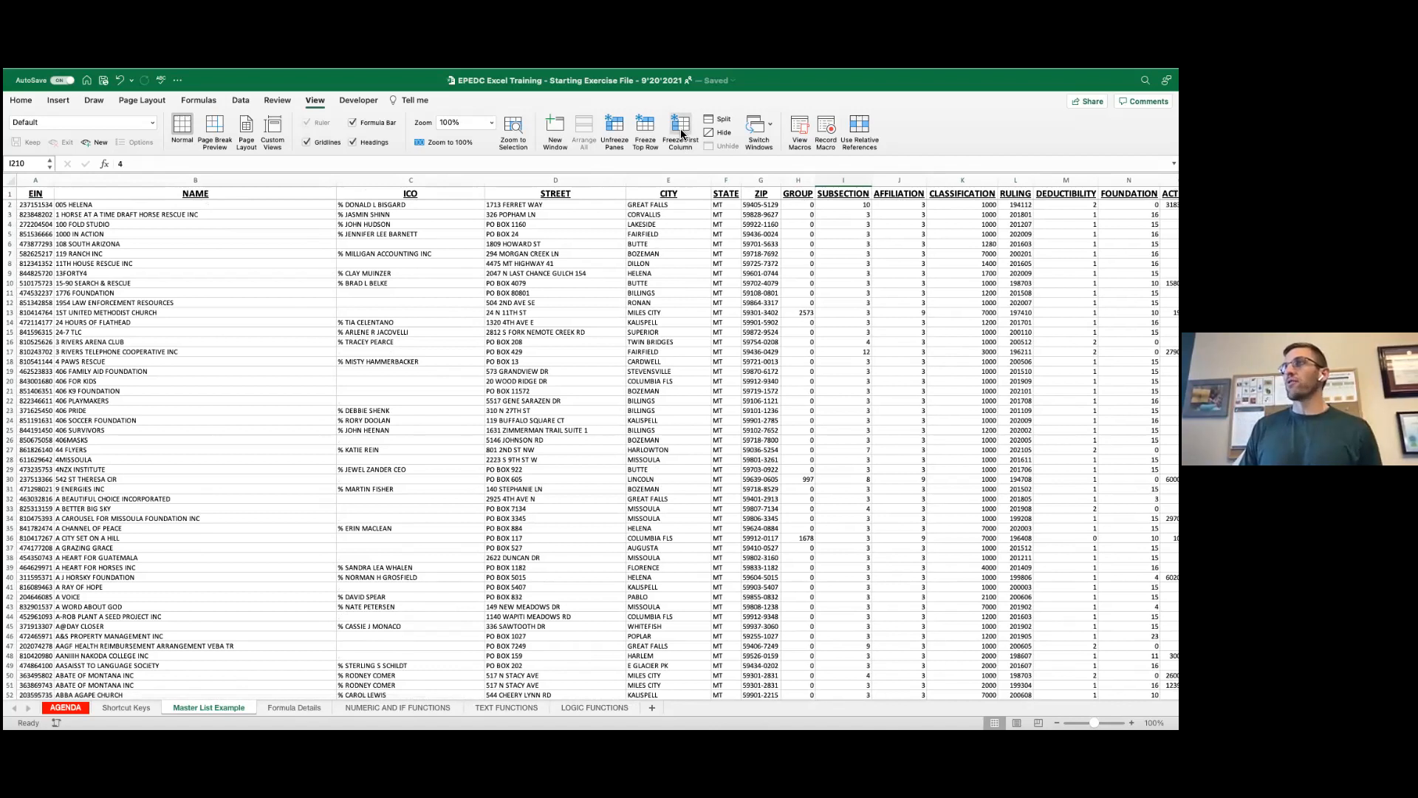
# Step: Freeze the first column of the worksheet and check the EIN column against the columns across to SORT_NAME
pyautogui.click(681, 134)
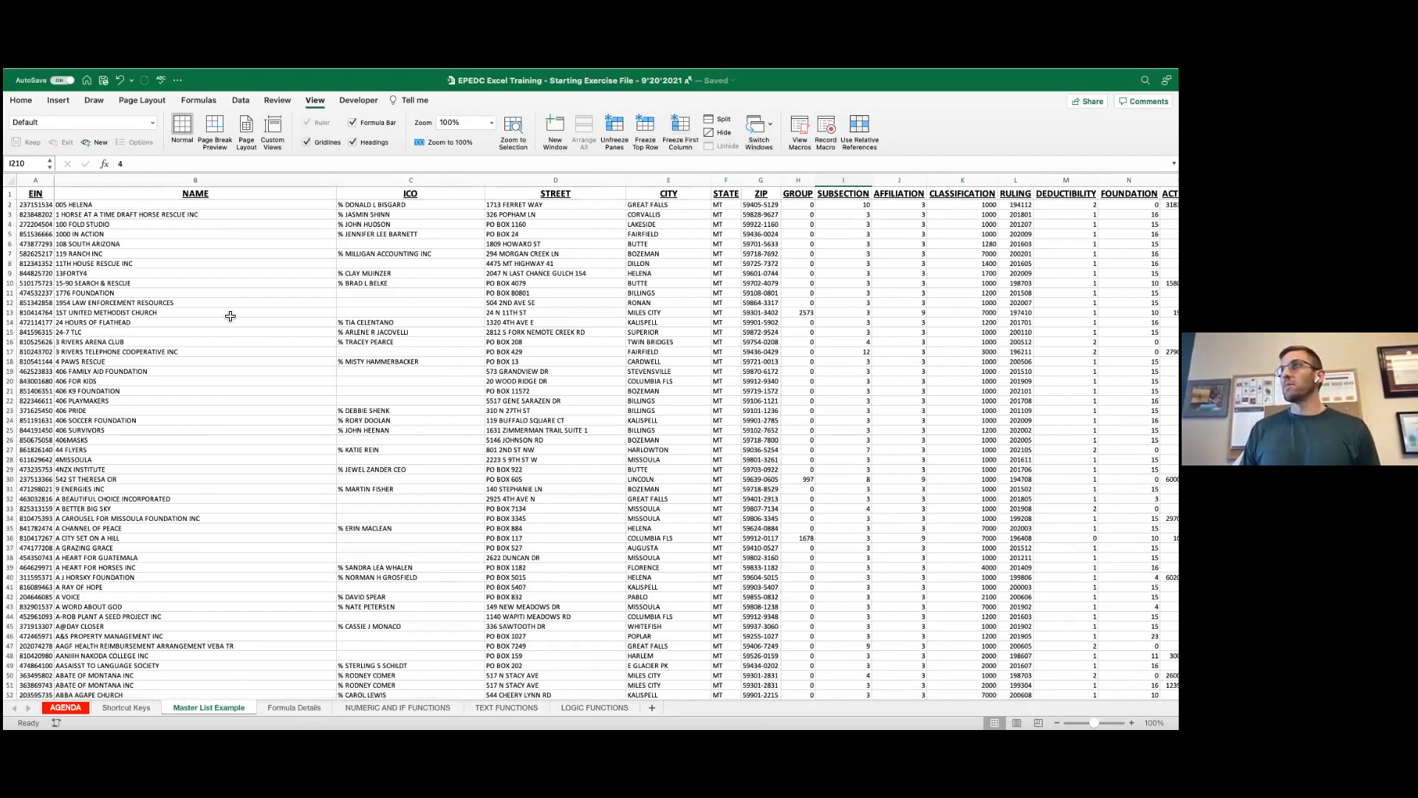
pyautogui.hscroll(3, 230, 316)
pyautogui.hscroll(-3, 230, 317)
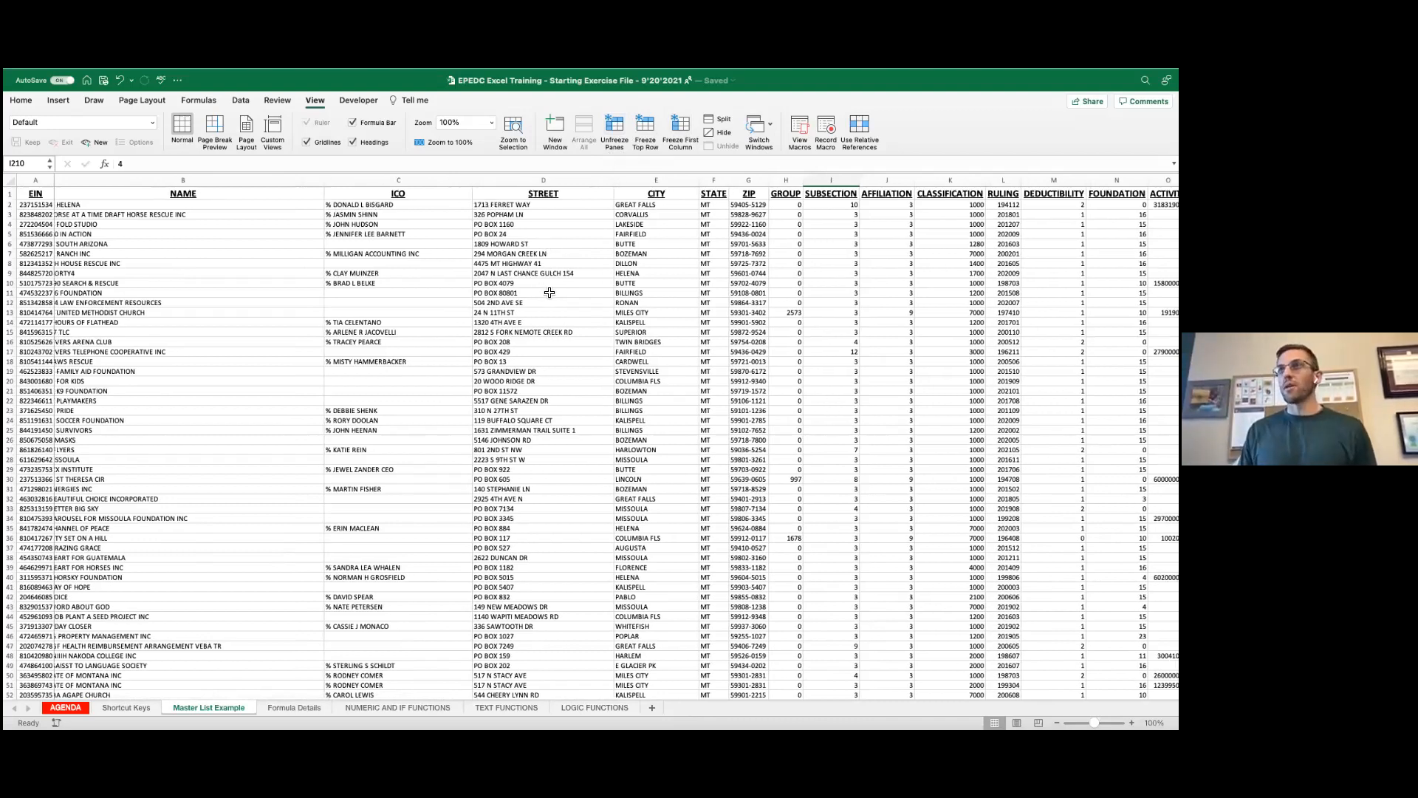
pyautogui.hscroll(7, 549, 291)
pyautogui.hscroll(5, 549, 291)
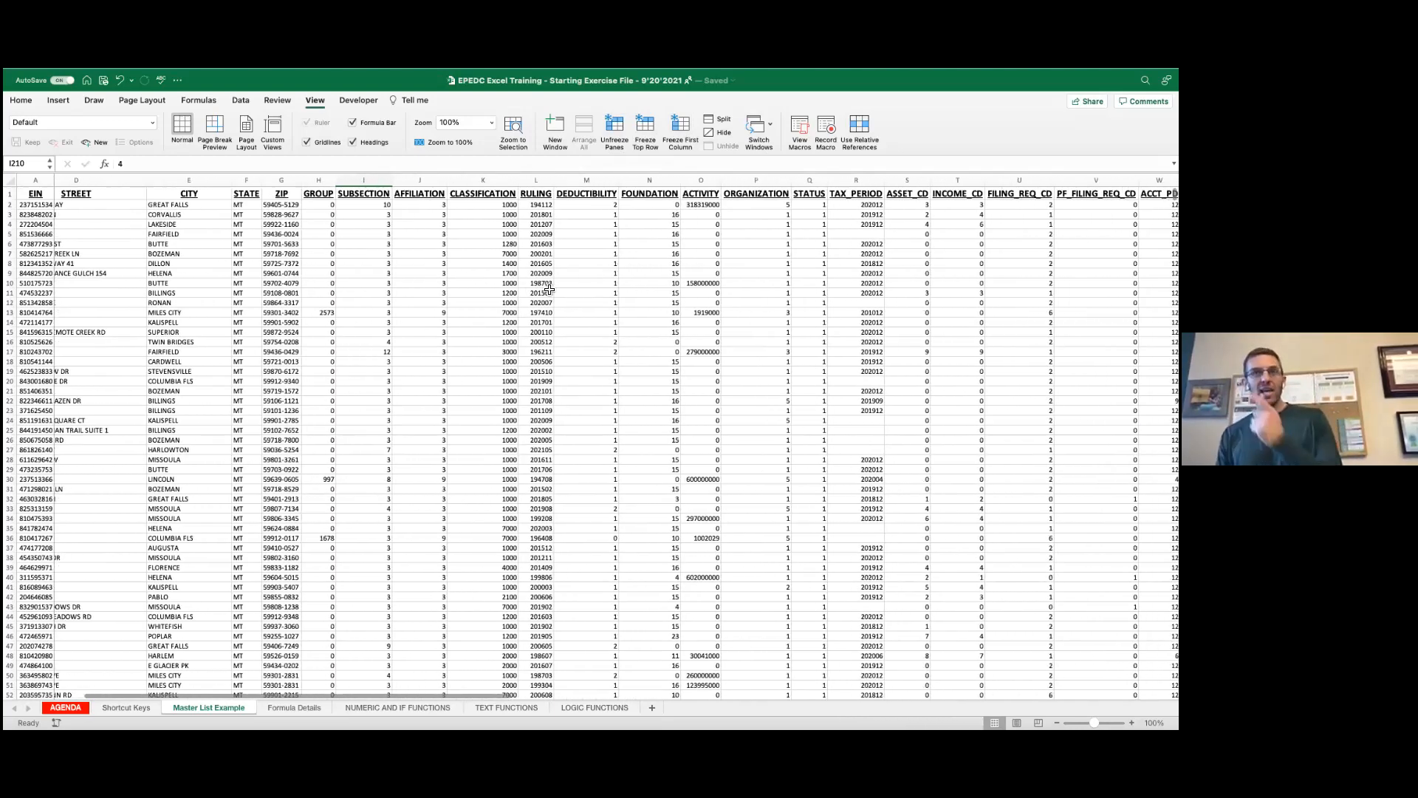
pyautogui.hscroll(6, 546, 289)
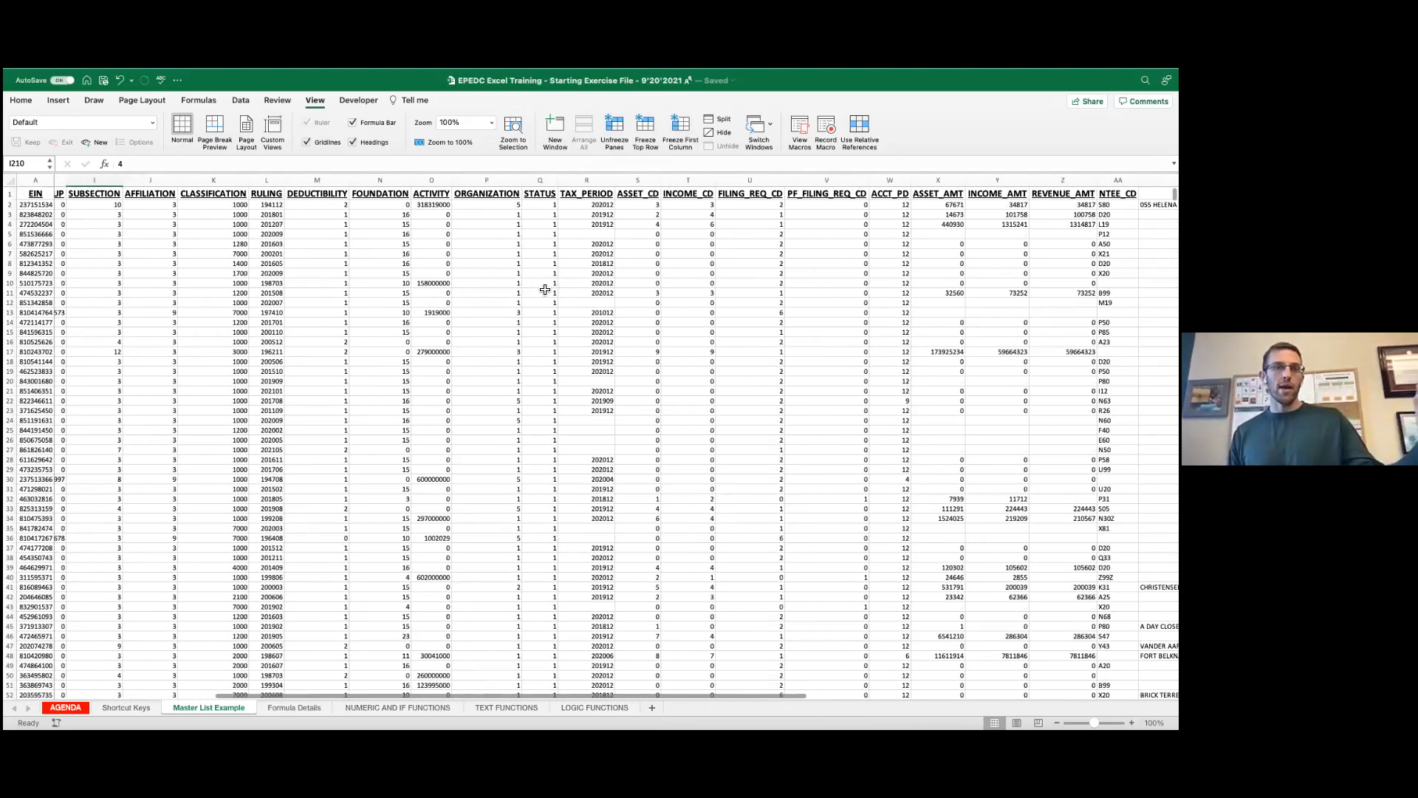
pyautogui.hscroll(1, 541, 287)
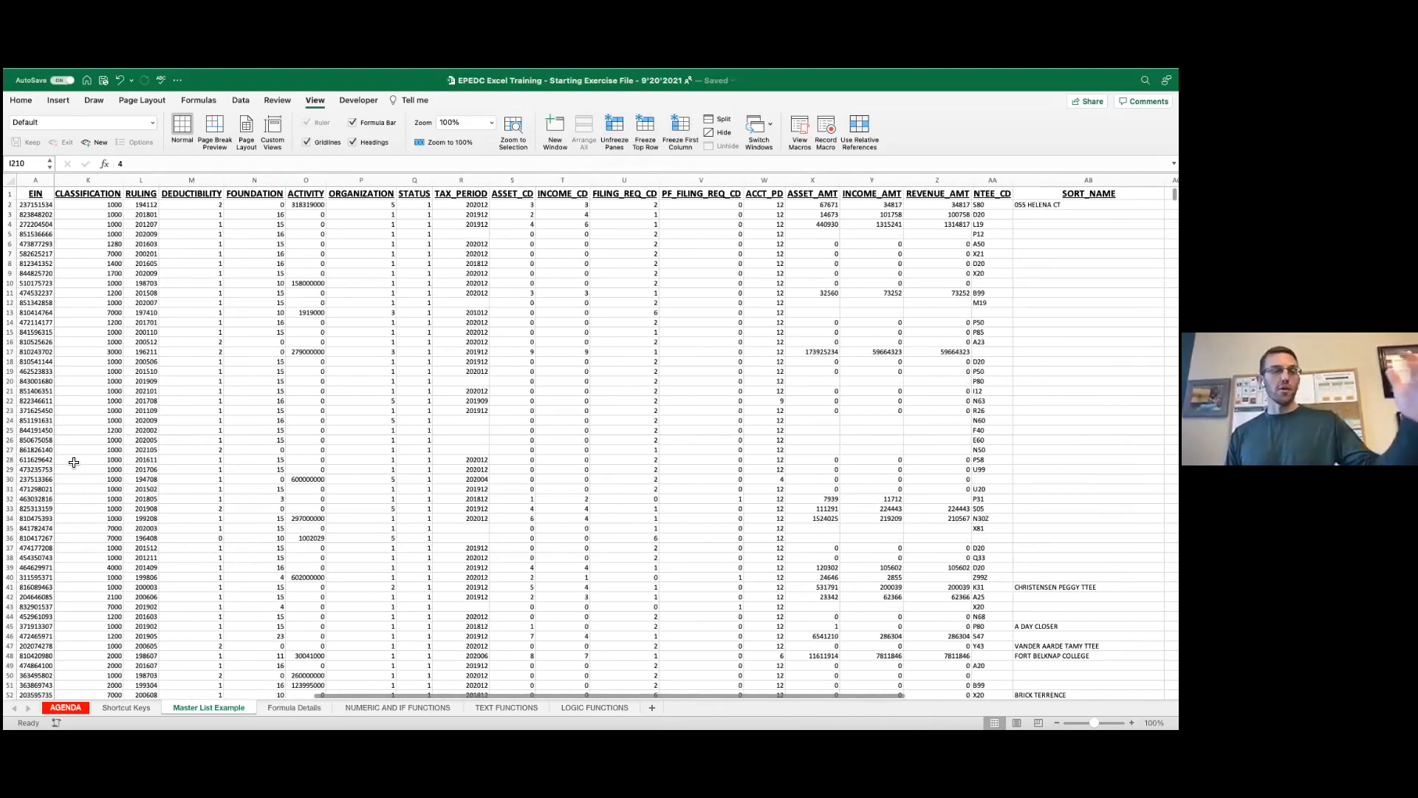
# Step: Select row 38 and check how the header row moves with the first column frozen, ending at the first records
pyautogui.click(237, 540)
pyautogui.click(14, 560)
pyautogui.scroll(-3, 103, 526)
pyautogui.hscroll(1, 103, 526)
pyautogui.hscroll(-5, 104, 526)
pyautogui.hscroll(-10, 103, 525)
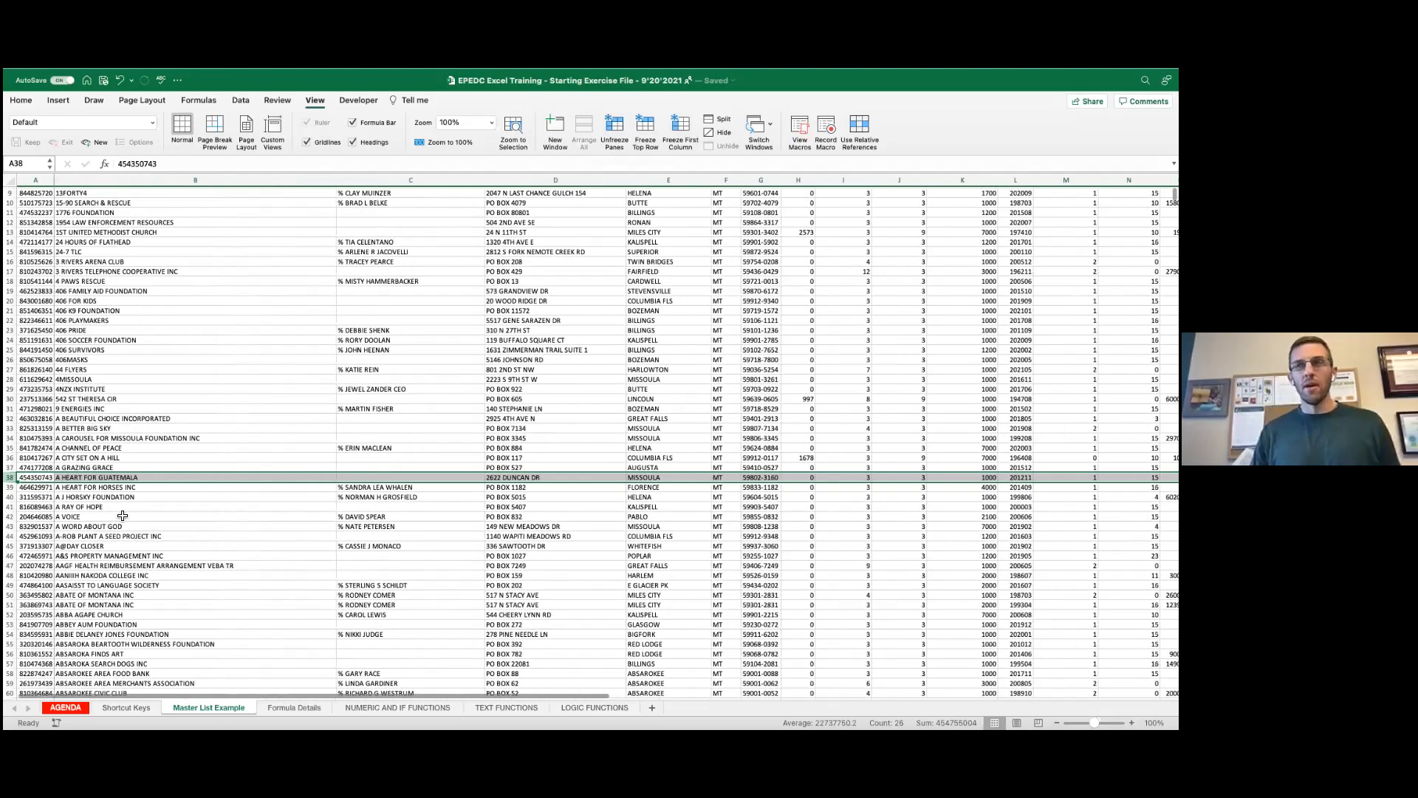
pyautogui.scroll(3, 123, 516)
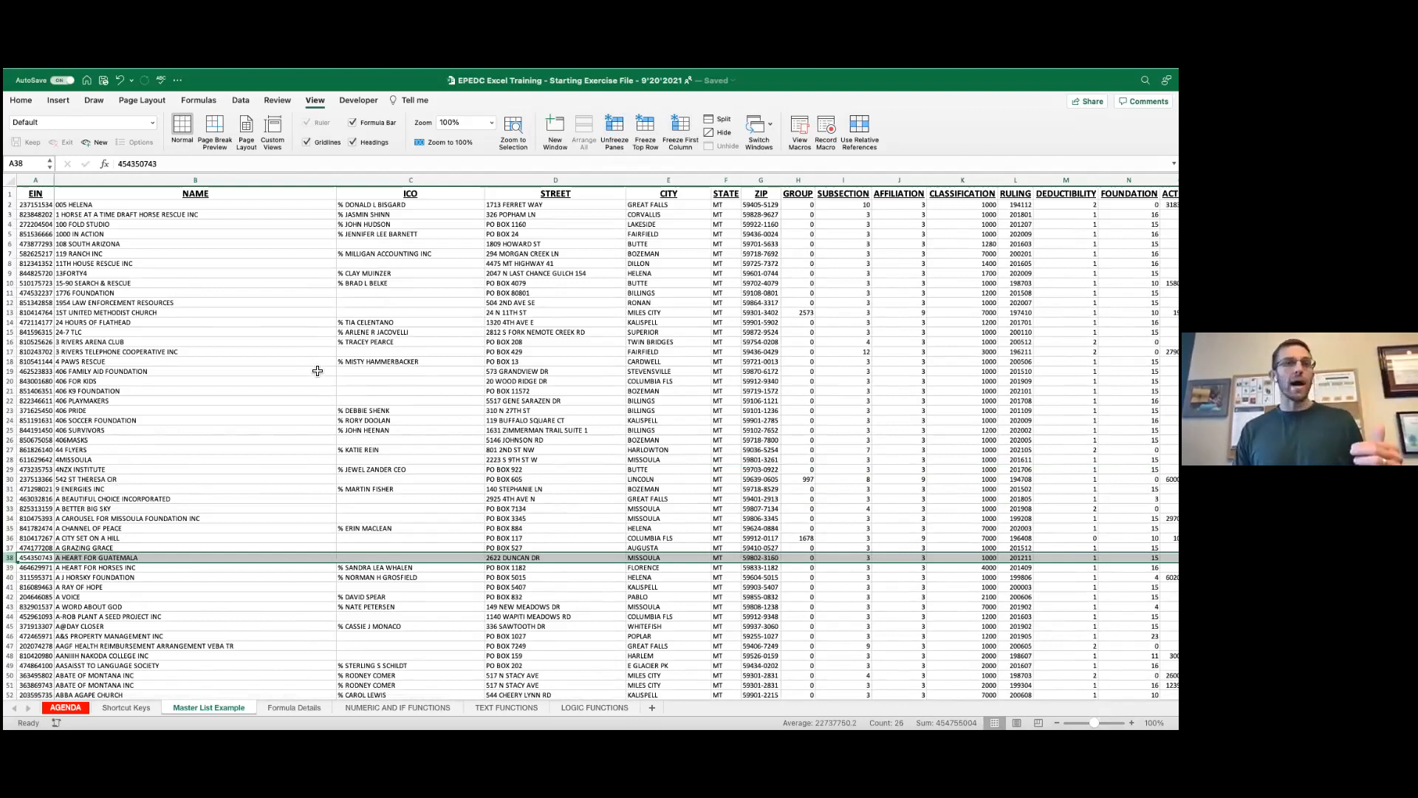
pyautogui.scroll(-3, 310, 362)
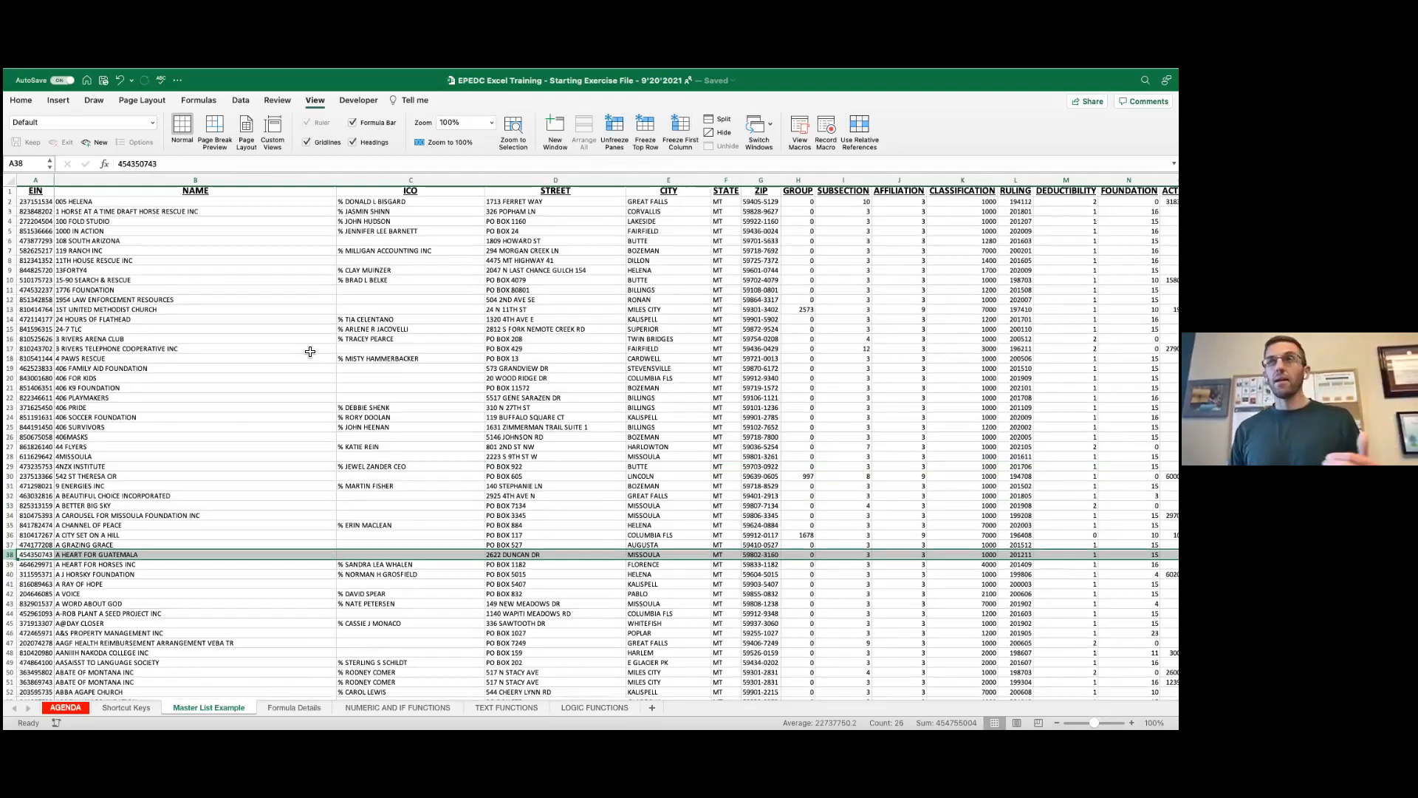
pyautogui.scroll(3, 295, 353)
# Step: Unfreeze the panes and check how the header row and EIN column scroll before returning to the first records
pyautogui.click(29, 225)
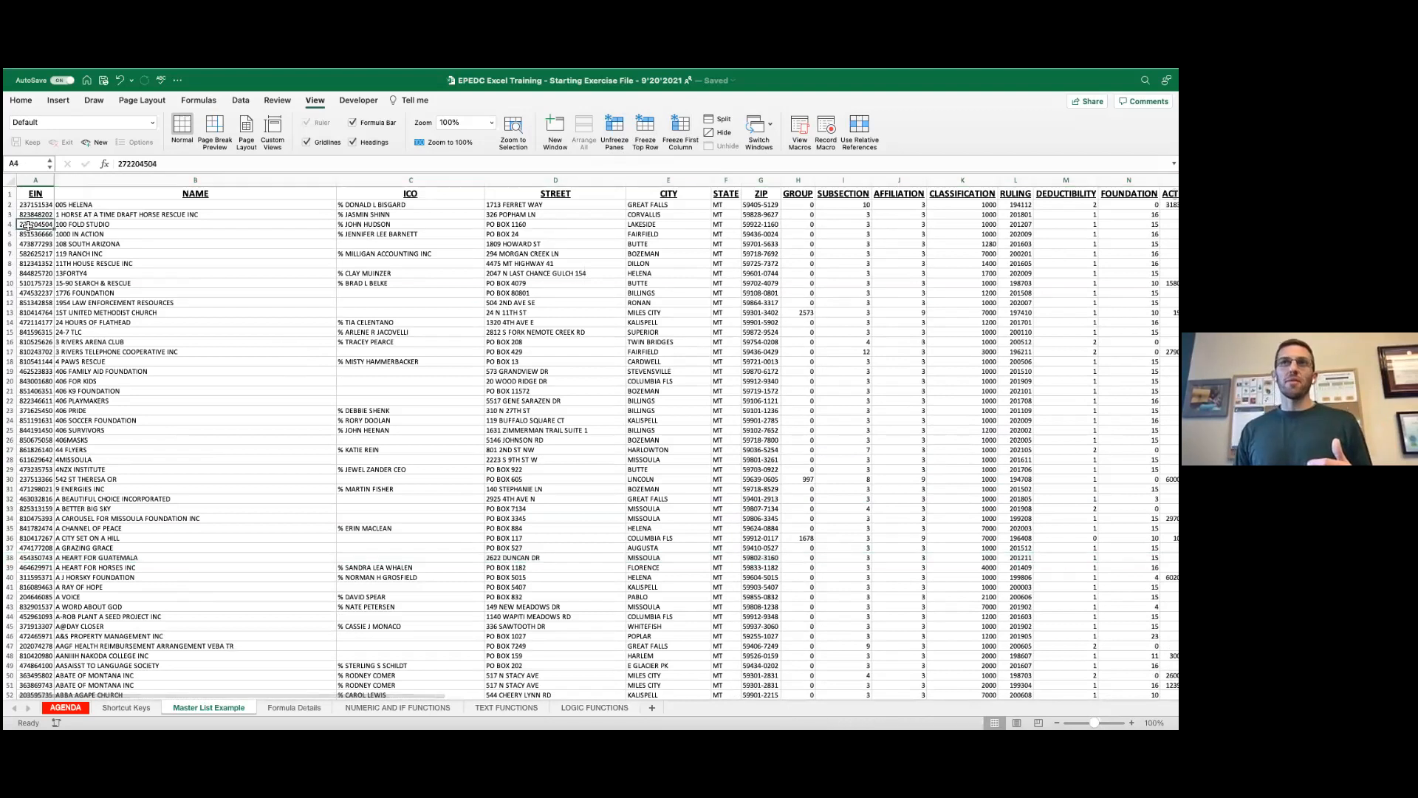
pyautogui.click(123, 205)
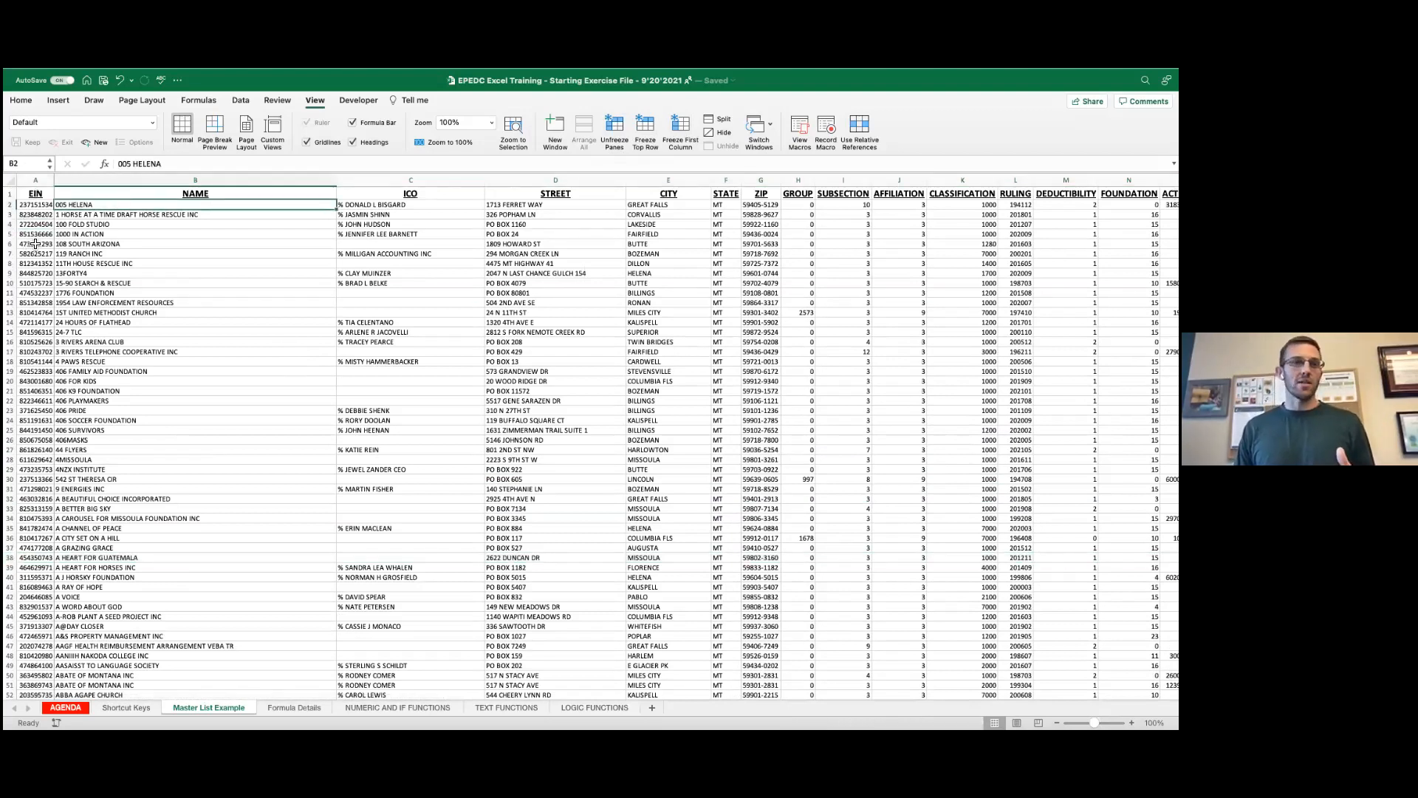
pyautogui.click(241, 235)
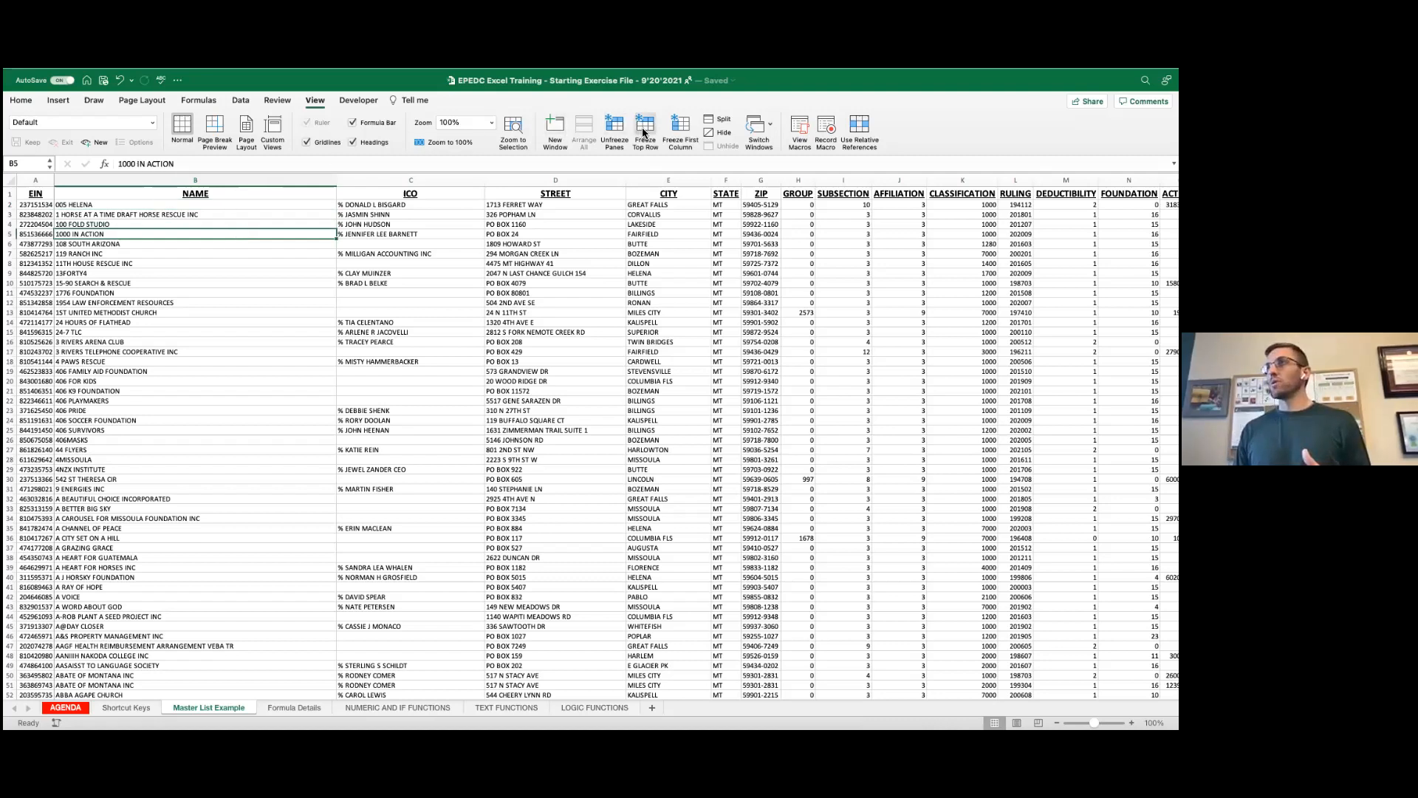
pyautogui.click(613, 132)
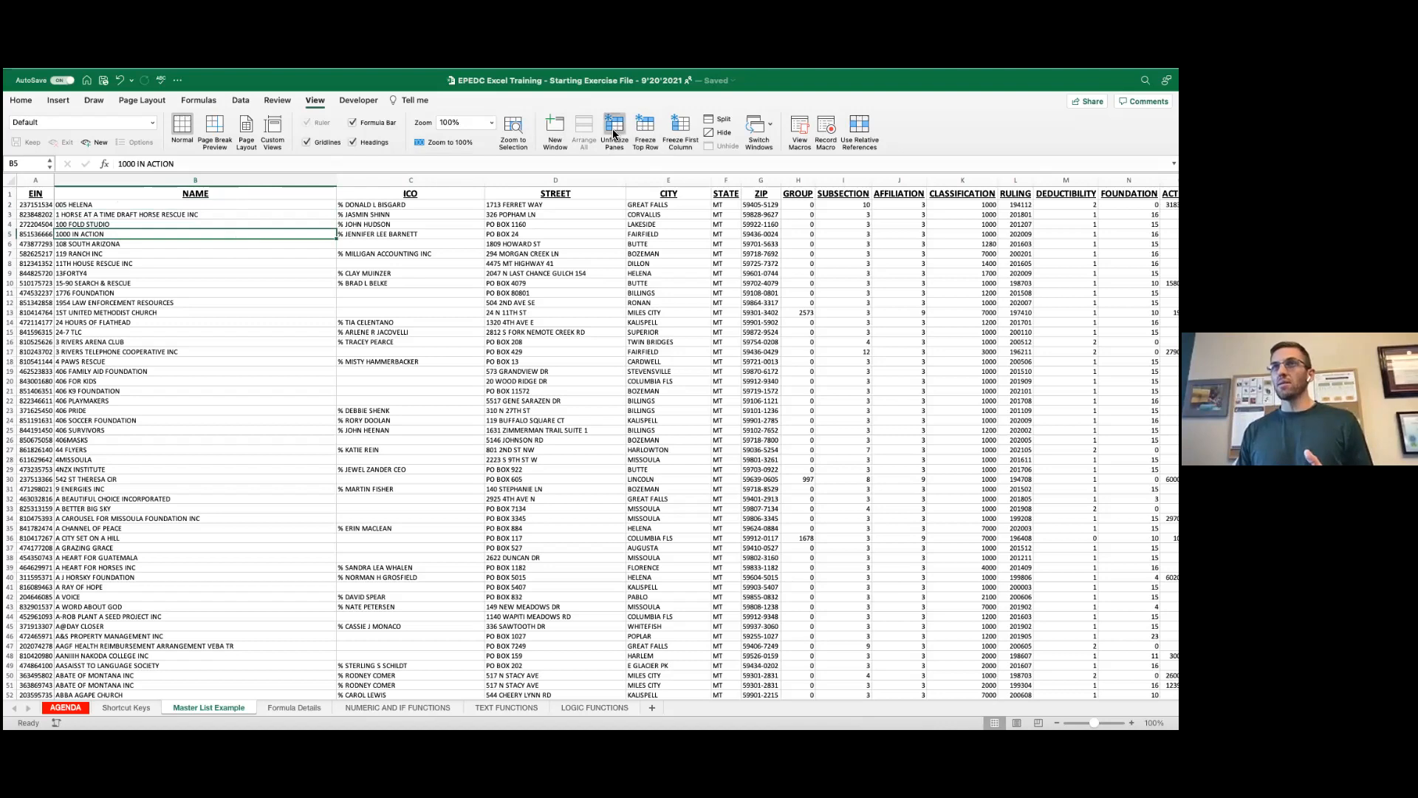
pyautogui.scroll(-6, 441, 309)
pyautogui.scroll(-1, 441, 309)
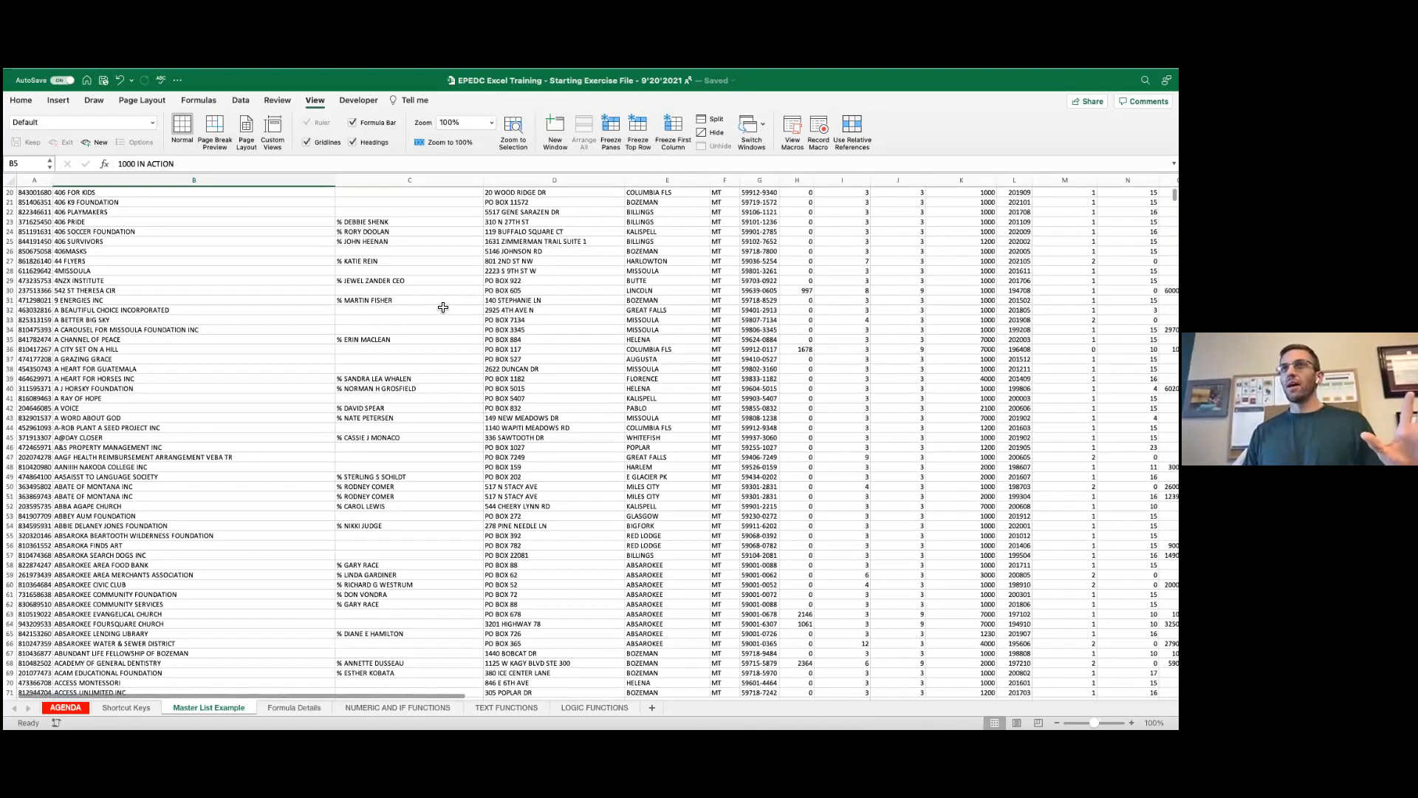
pyautogui.hscroll(5, 441, 308)
pyautogui.hscroll(-3, 443, 307)
pyautogui.hscroll(-3, 441, 305)
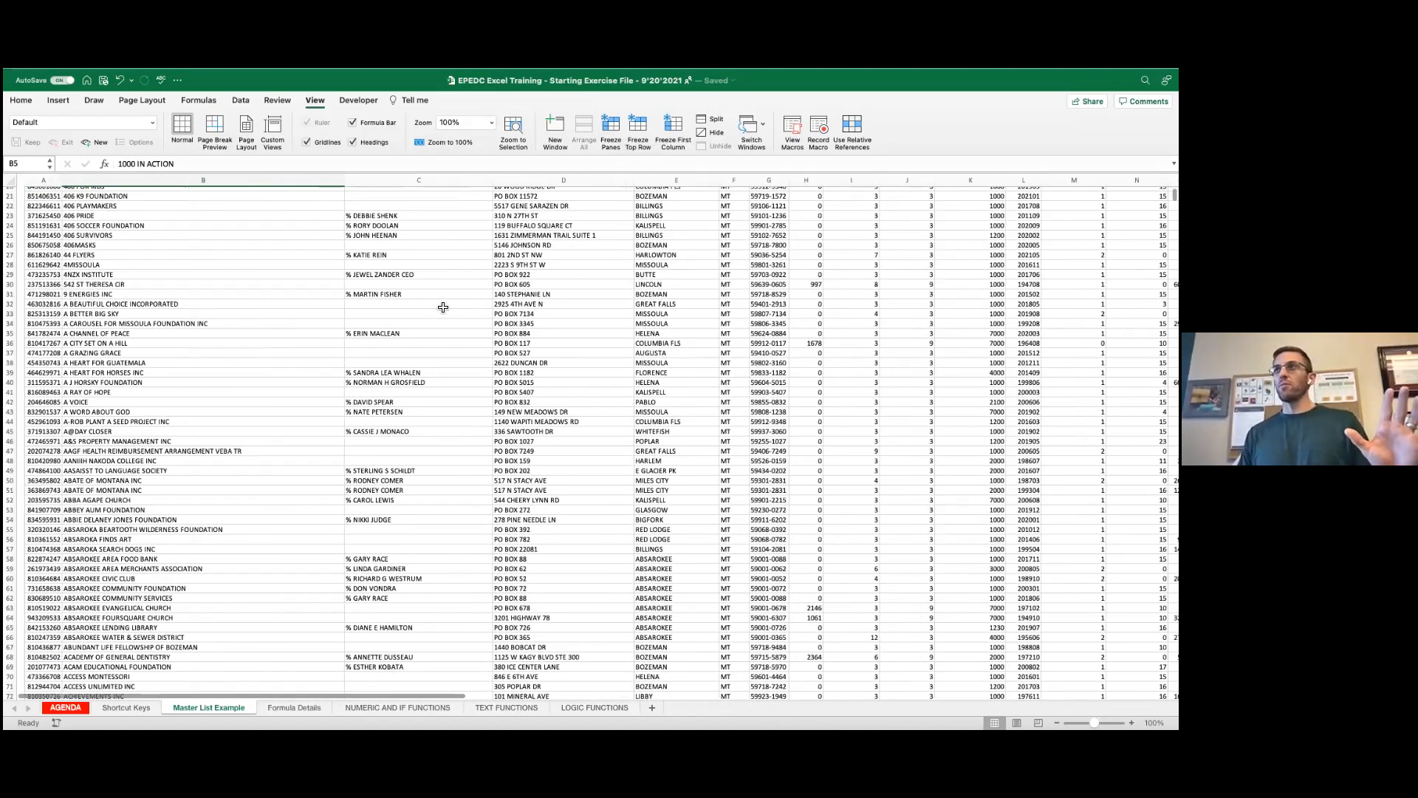
pyautogui.scroll(7, 441, 305)
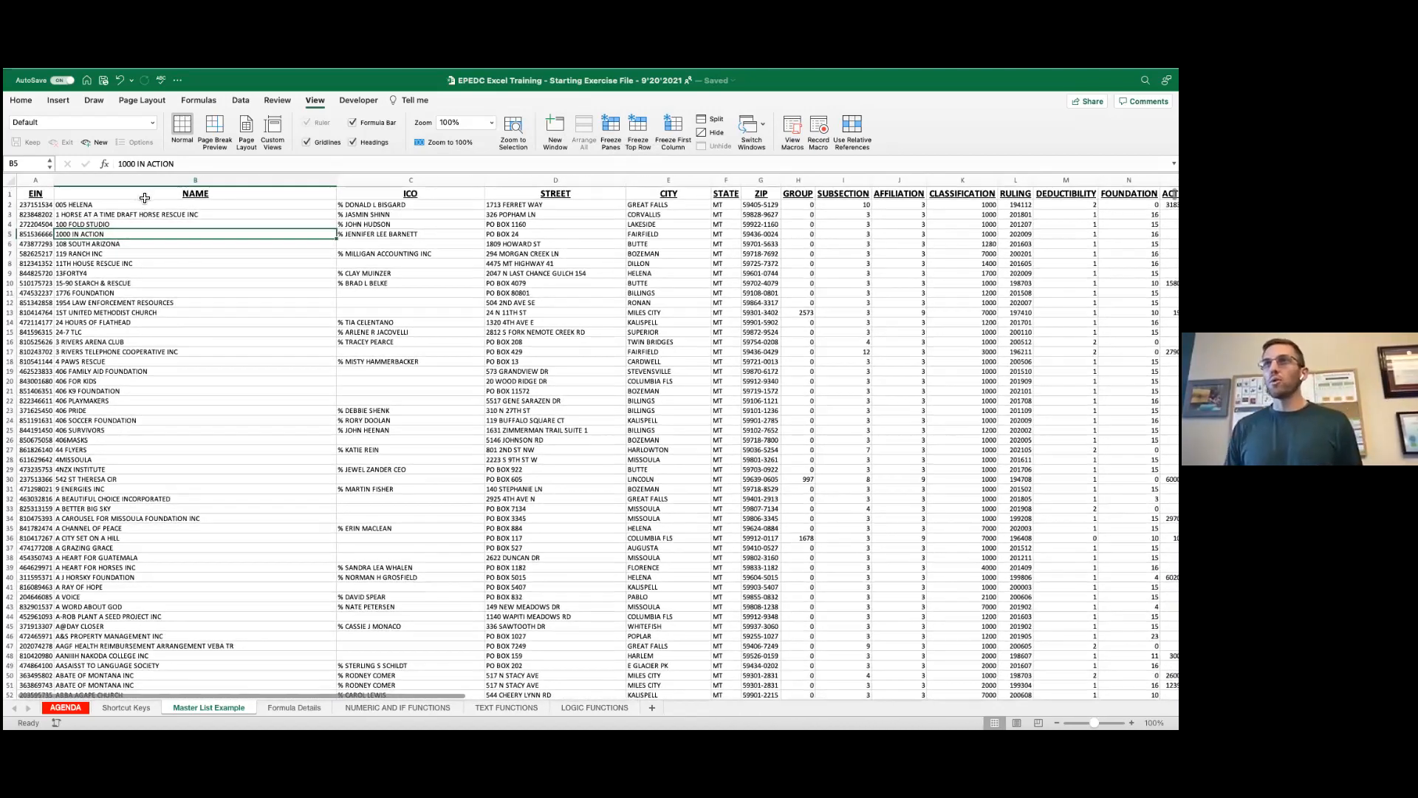
# Step: Freeze panes at cell C2 and check the header row, EIN and NAME against the records down to row 165 and across to SORT_NAME
pyautogui.click(137, 206)
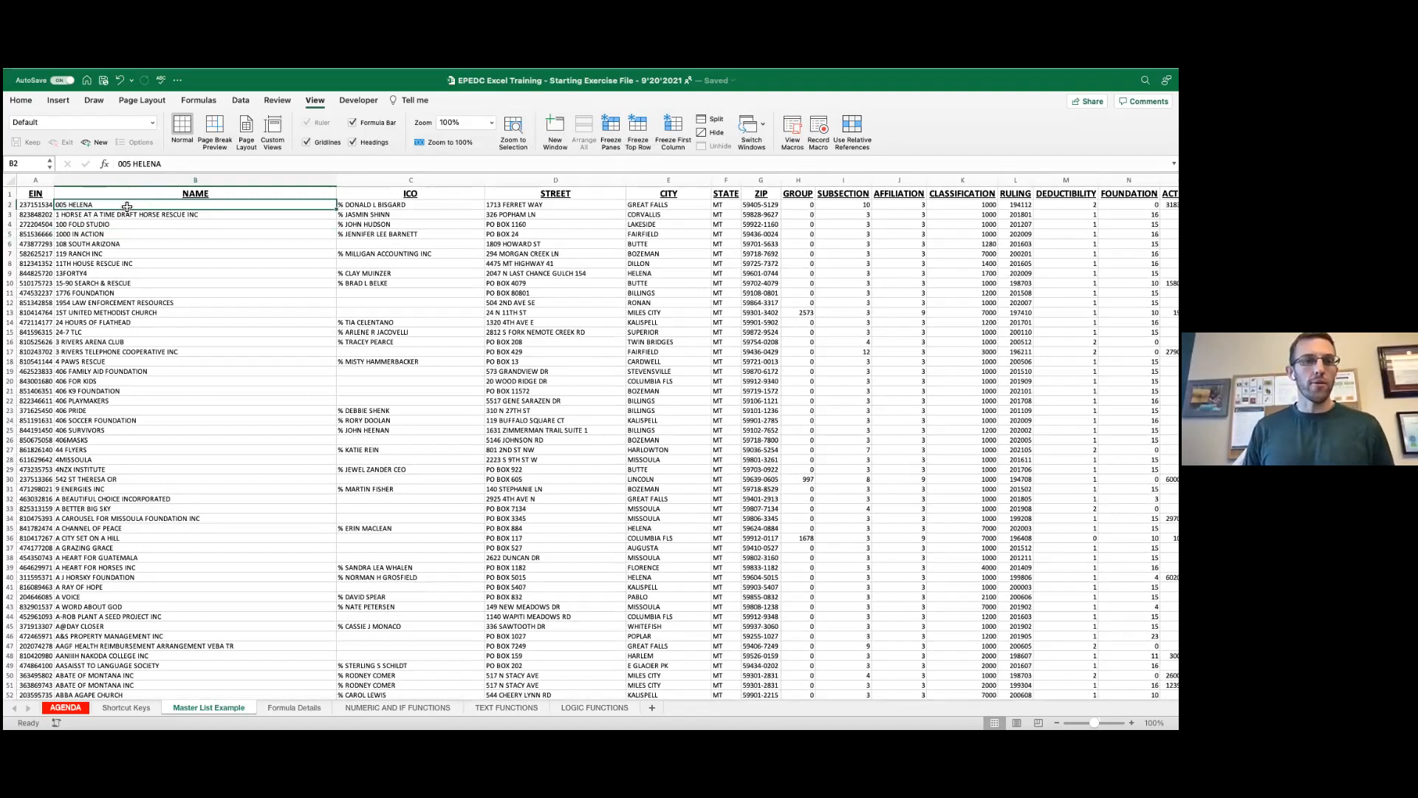
pyautogui.click(368, 209)
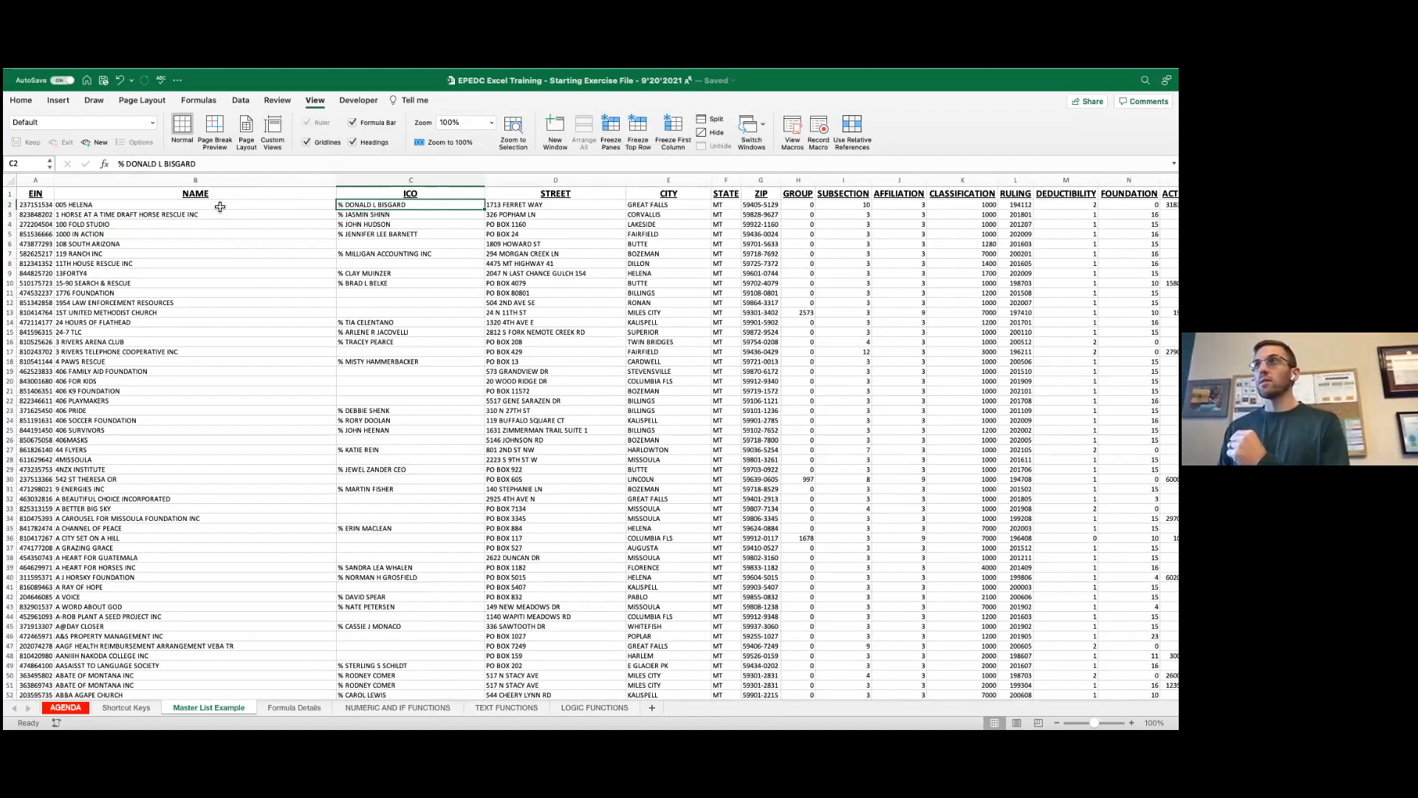
pyautogui.click(607, 144)
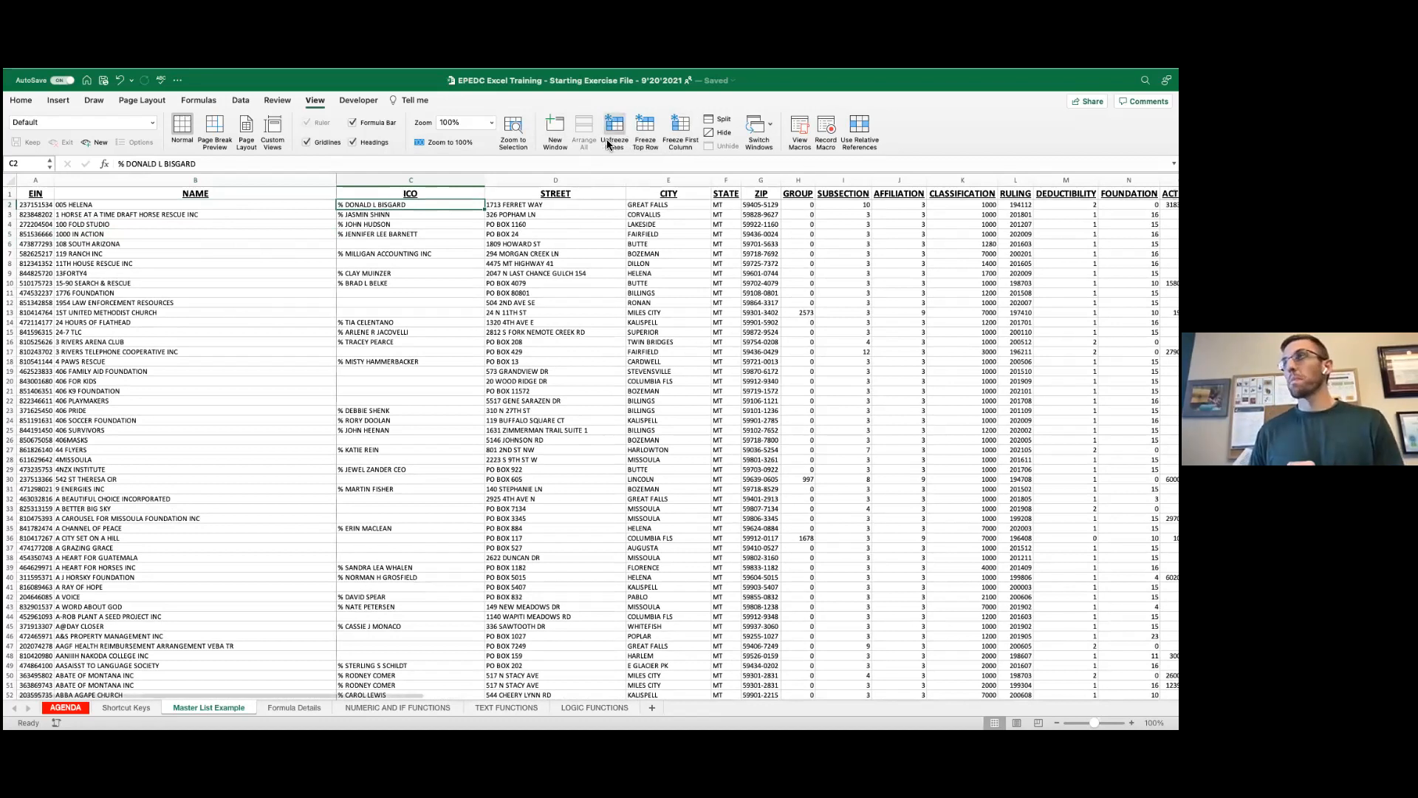
pyautogui.hscroll(5, 447, 354)
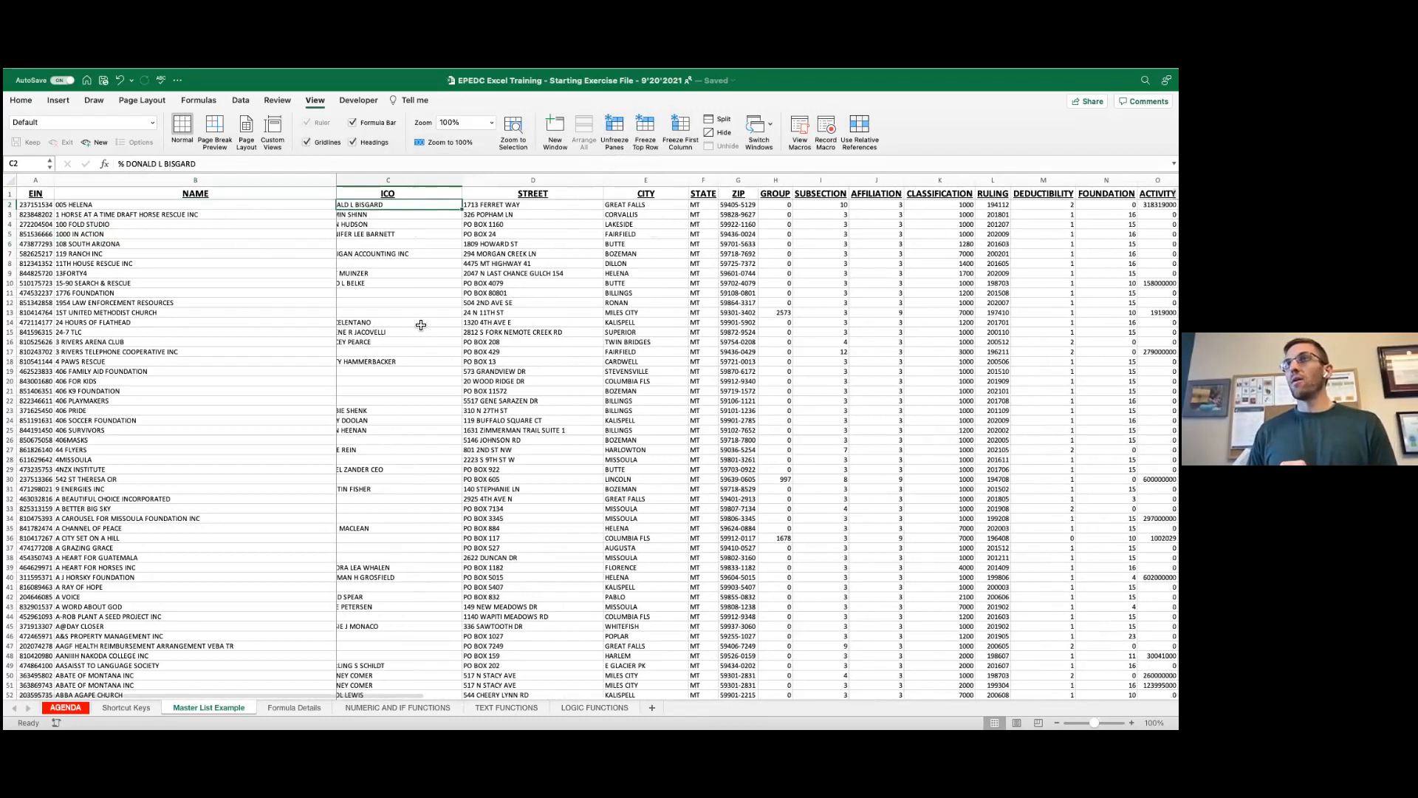
pyautogui.hscroll(3, 423, 325)
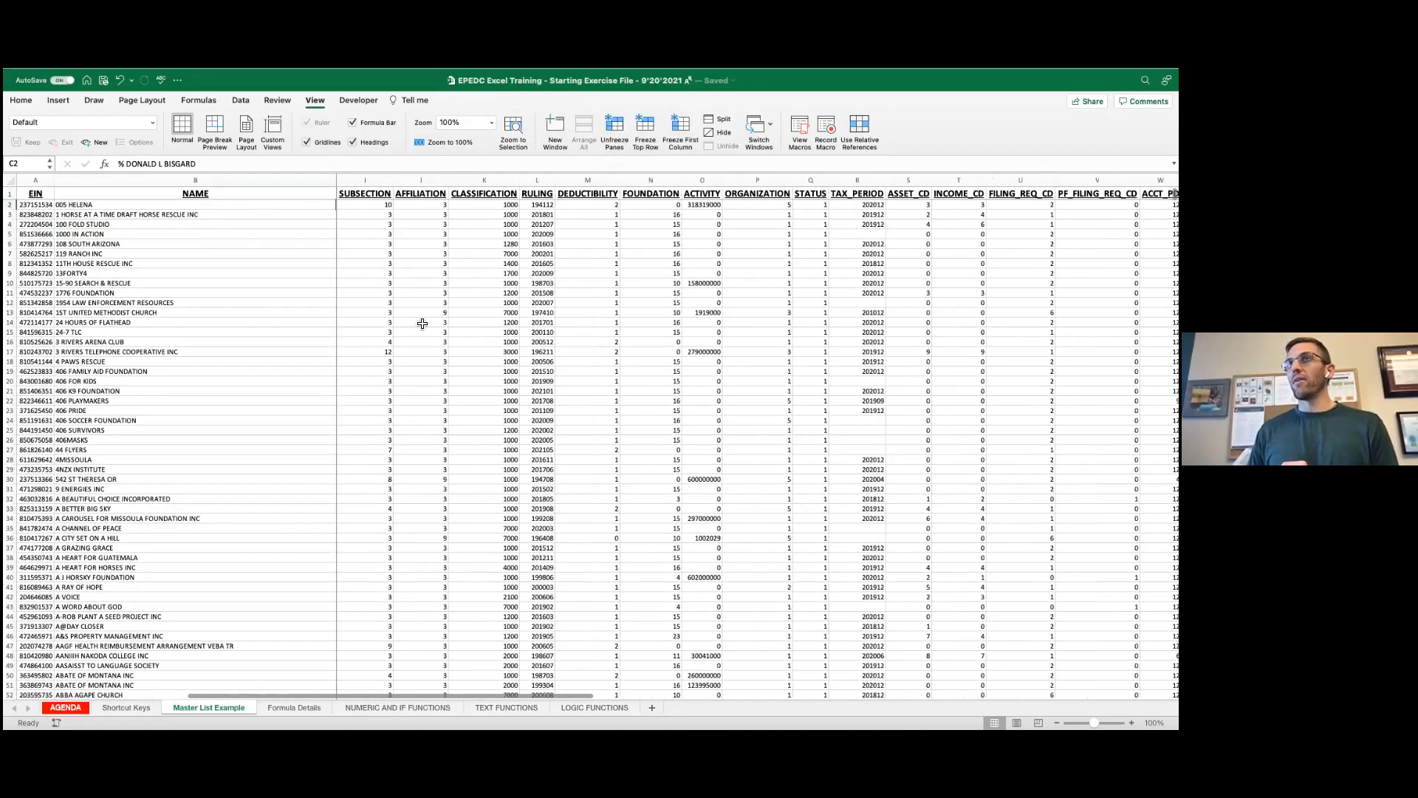
pyautogui.scroll(-9, 365, 316)
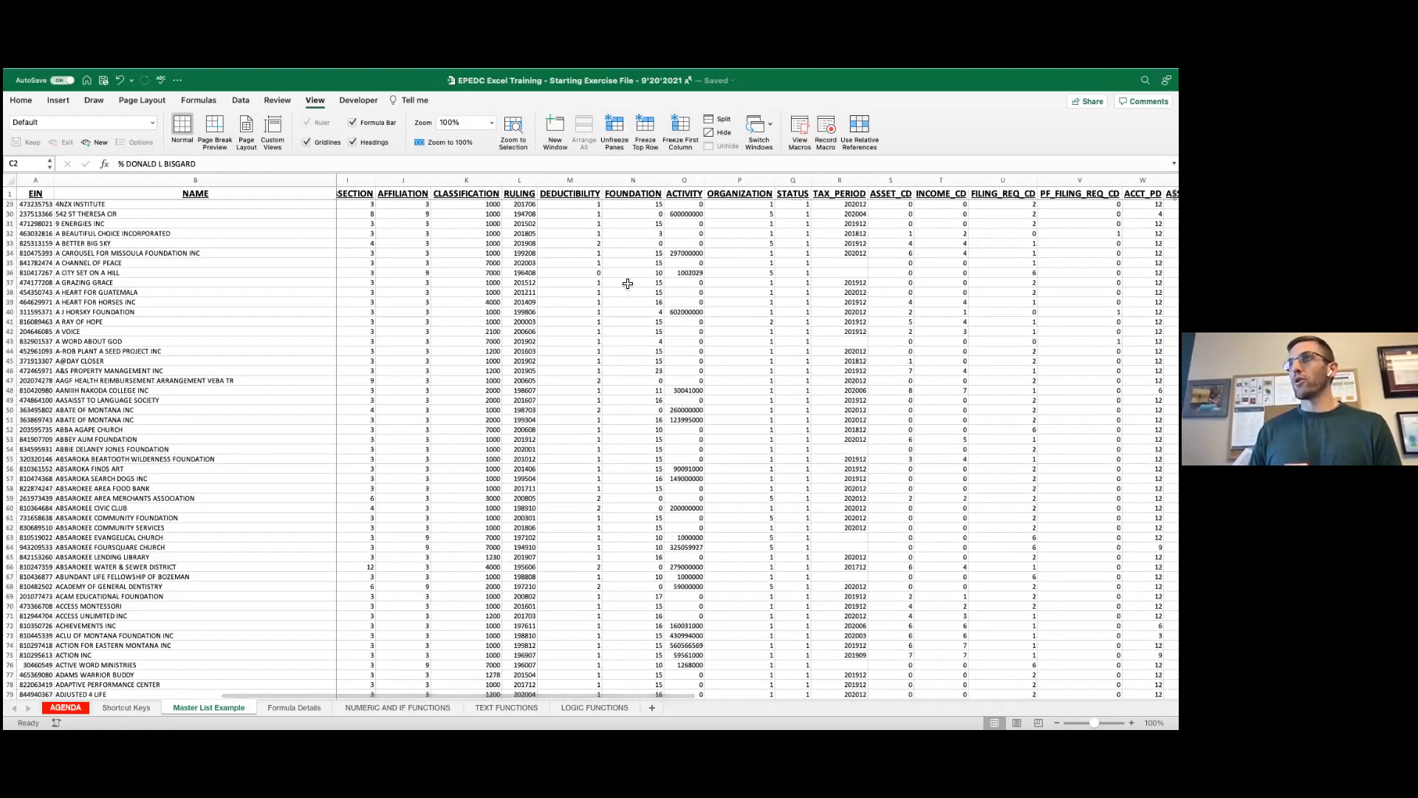
pyautogui.scroll(-8, 621, 291)
pyautogui.scroll(-20, 482, 394)
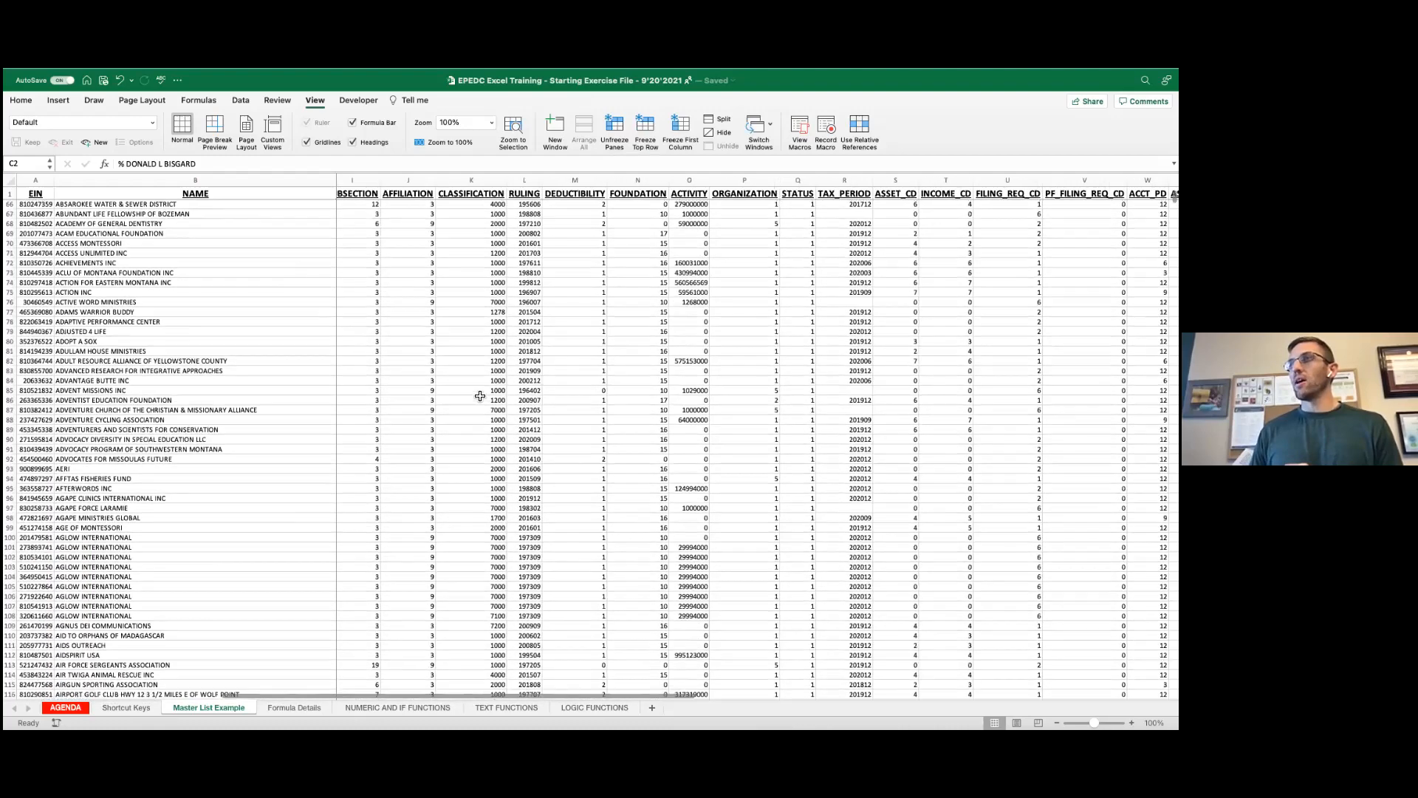
pyautogui.hscroll(6, 490, 387)
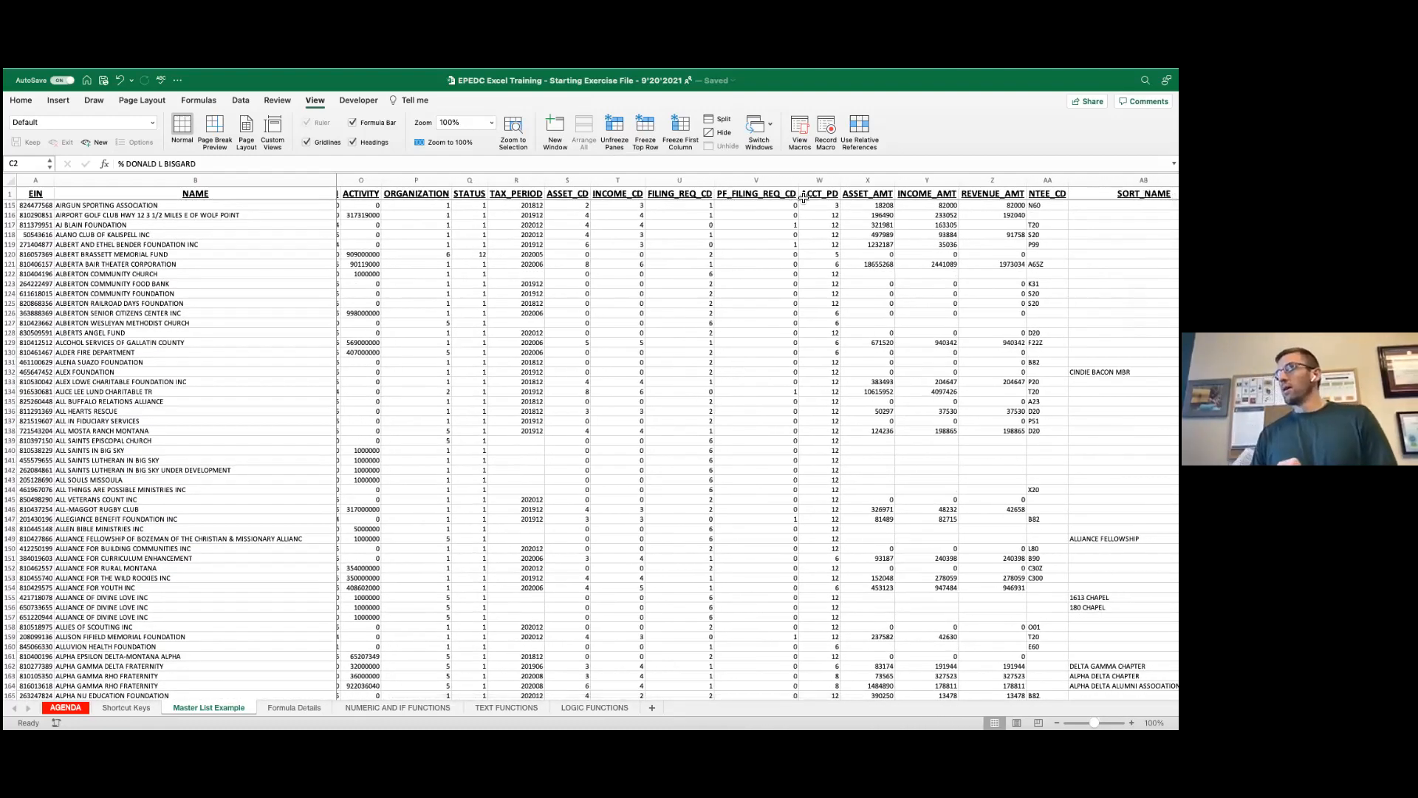
# Step: Compare cell X146 with its column header and organization name, then unfreeze the panes at the start of the list
pyautogui.click(871, 509)
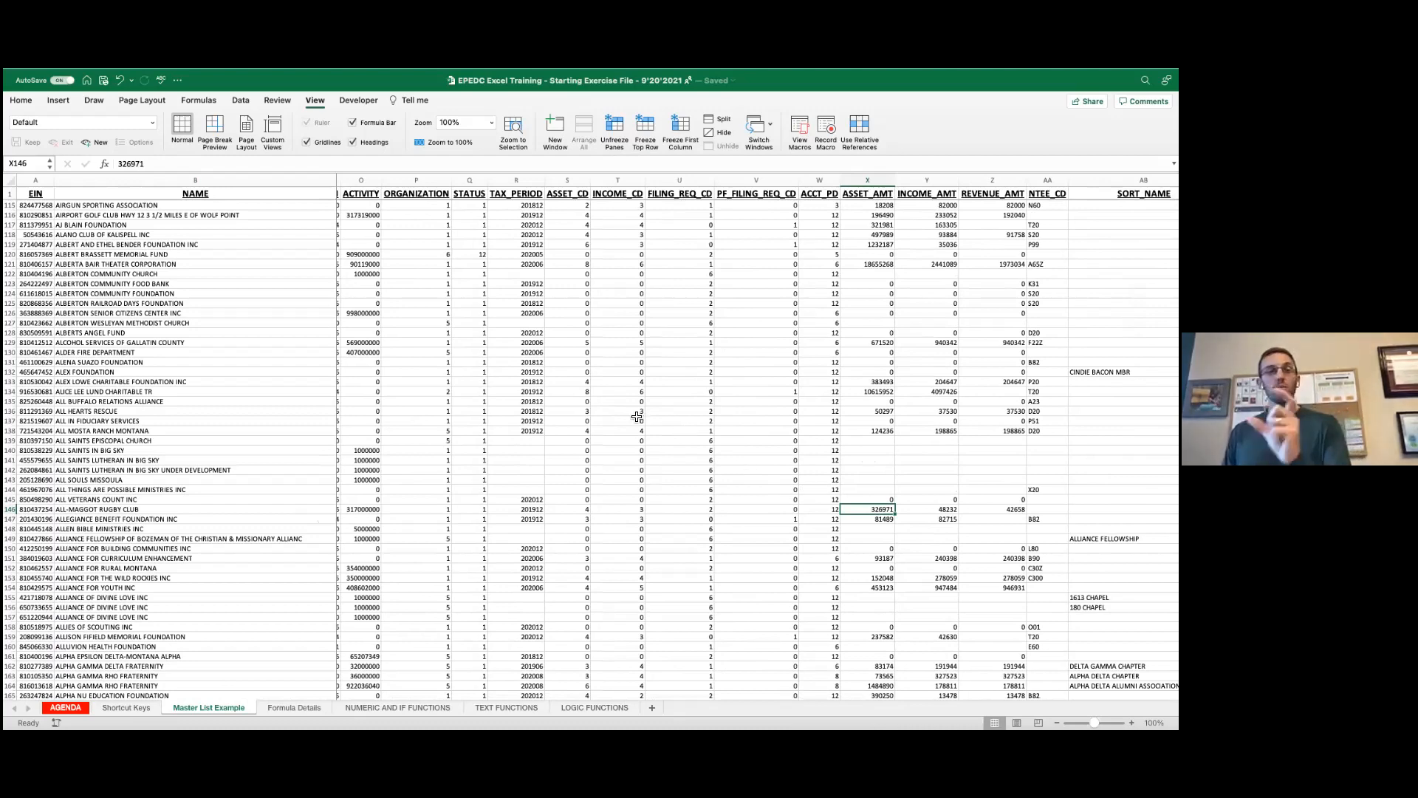
pyautogui.scroll(20, 587, 416)
pyautogui.hscroll(-8, 577, 391)
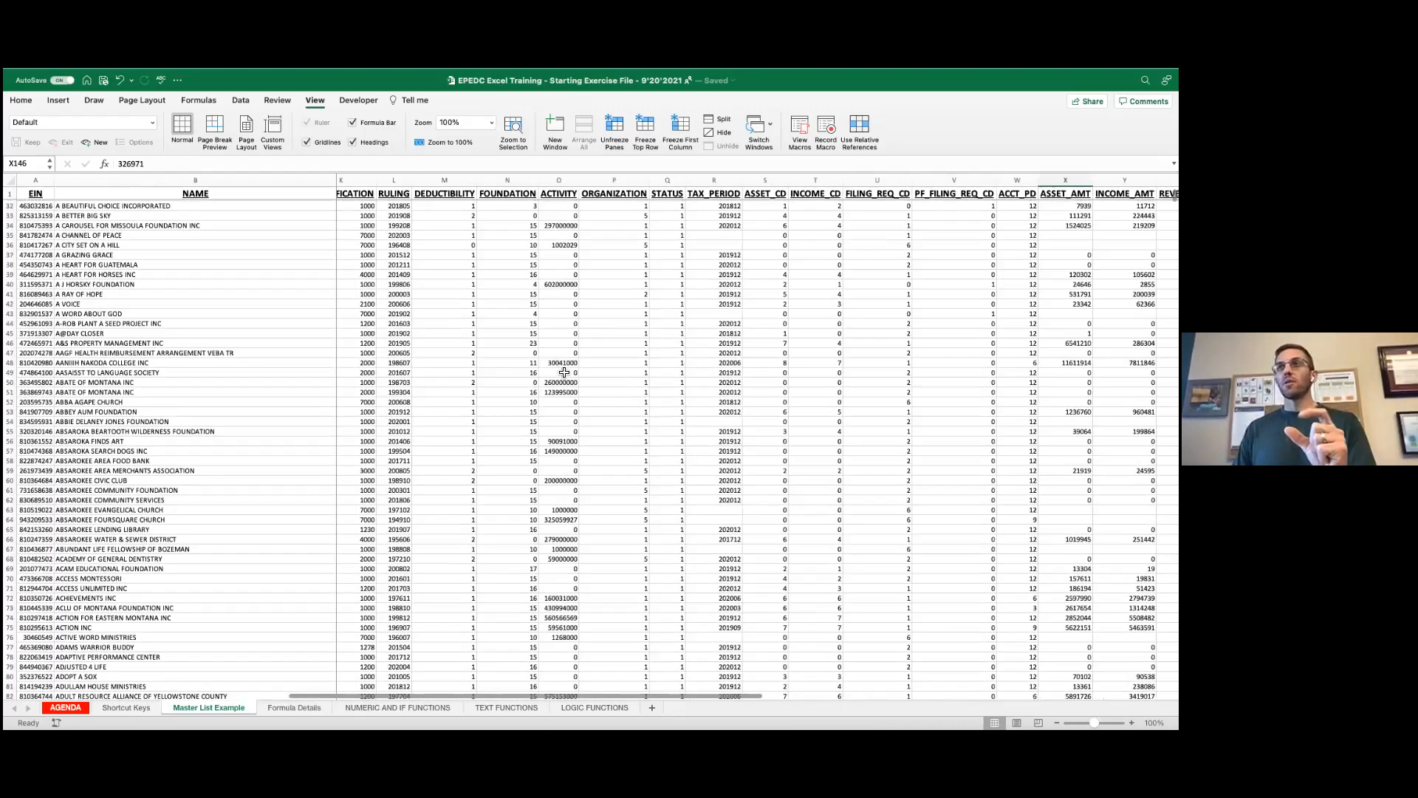
pyautogui.scroll(8, 564, 373)
pyautogui.hscroll(-4, 565, 372)
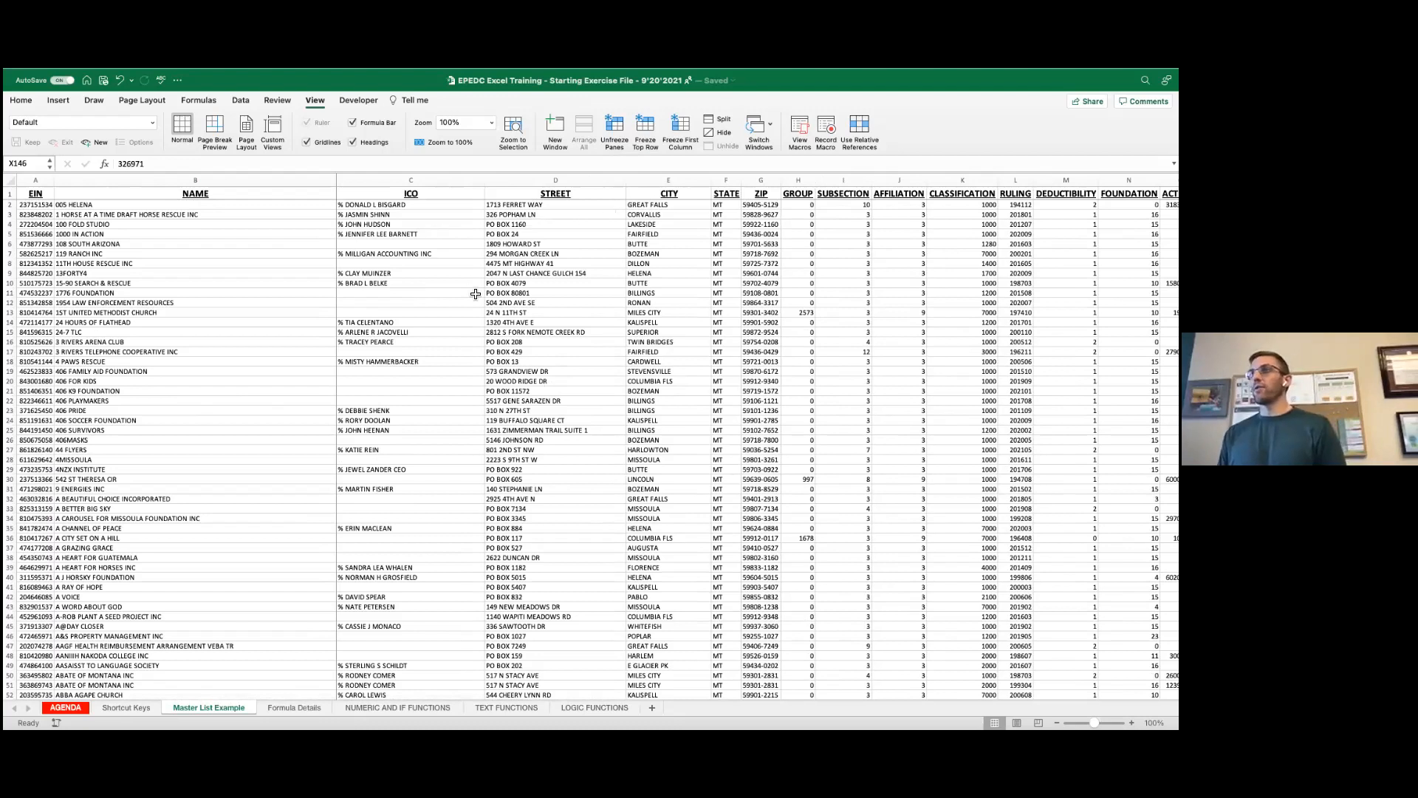
pyautogui.click(613, 127)
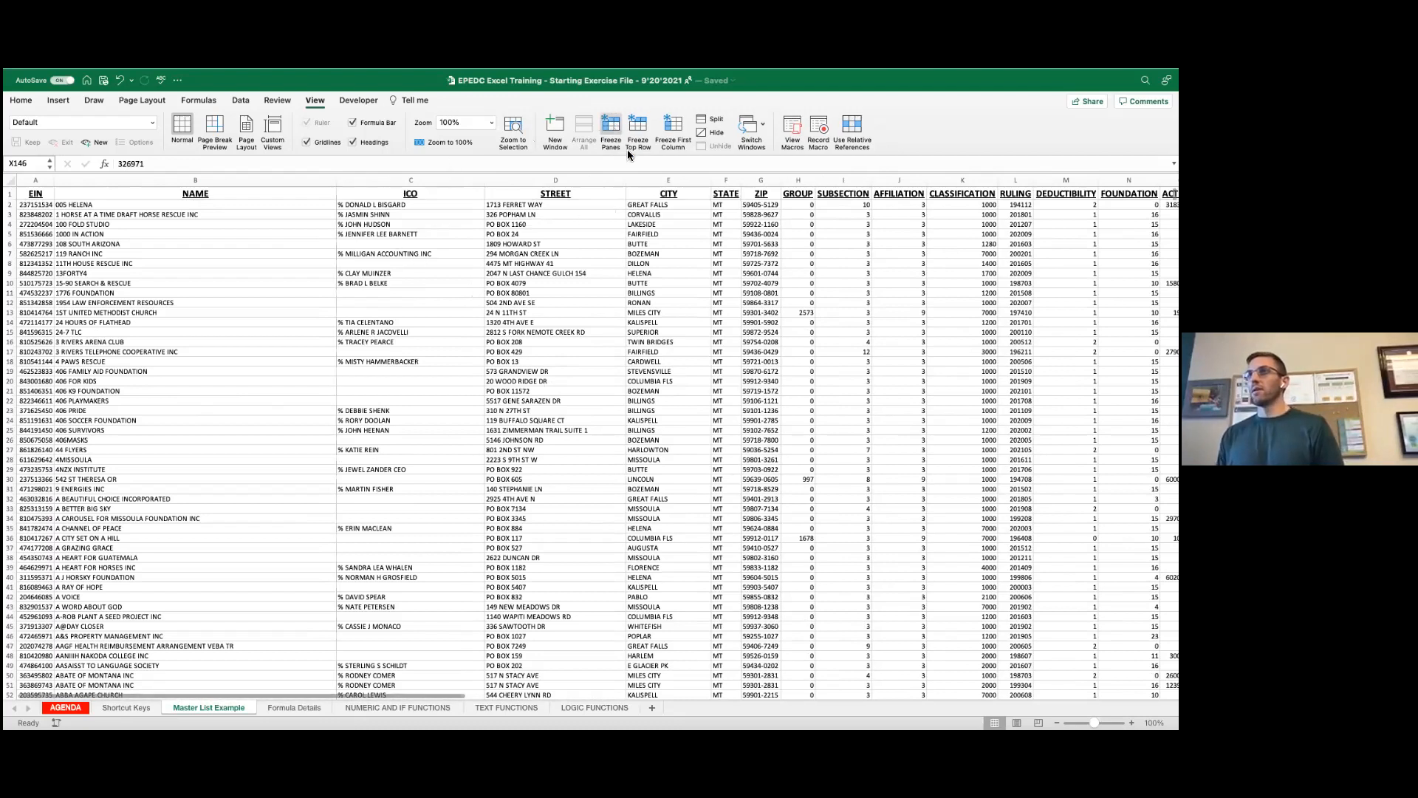
# Step: Freeze panes at cell E21 and check how the records scroll beneath row 20 and beyond column D
pyautogui.click(728, 550)
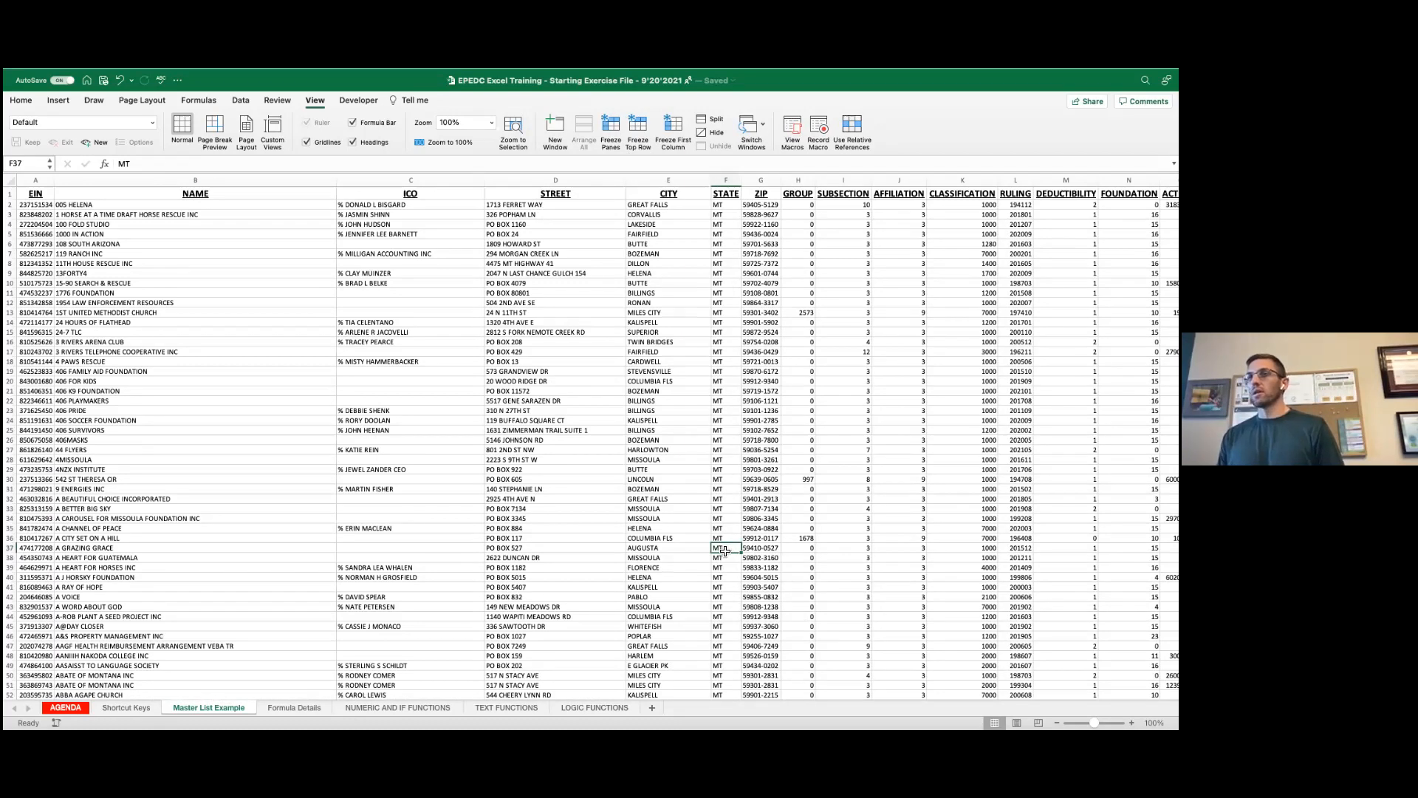
pyautogui.moveTo(16, 387); pyautogui.dragTo(24, 392)
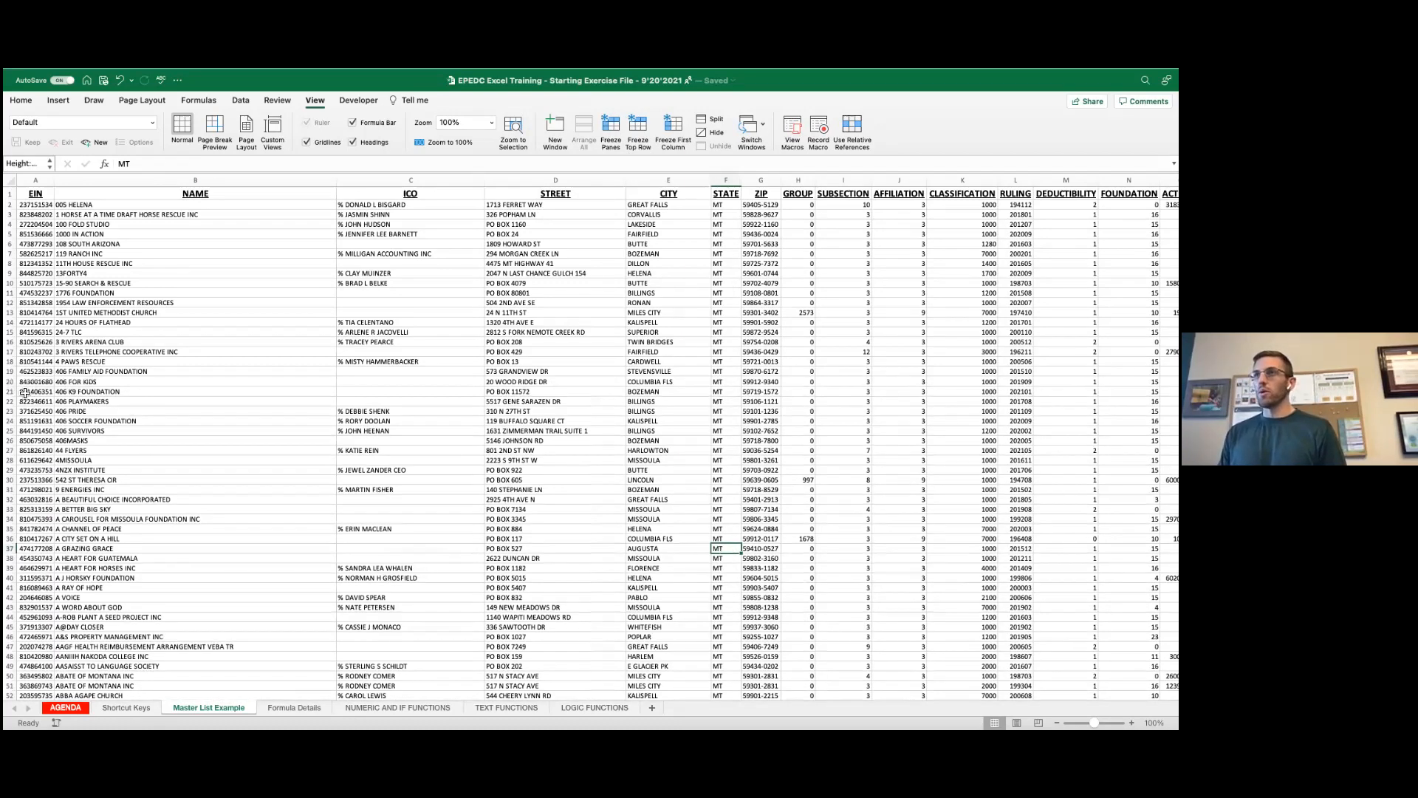
pyautogui.click(687, 393)
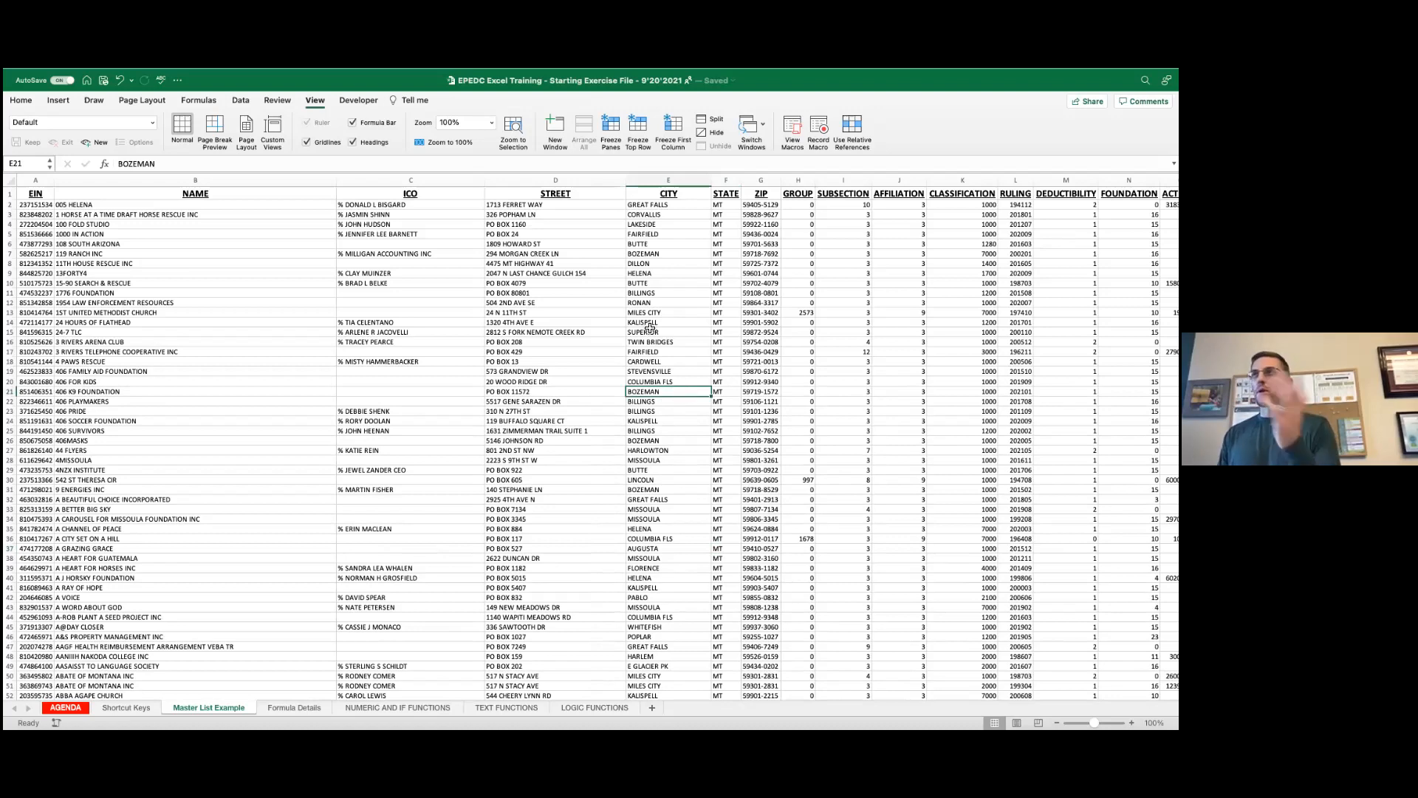
pyautogui.click(604, 130)
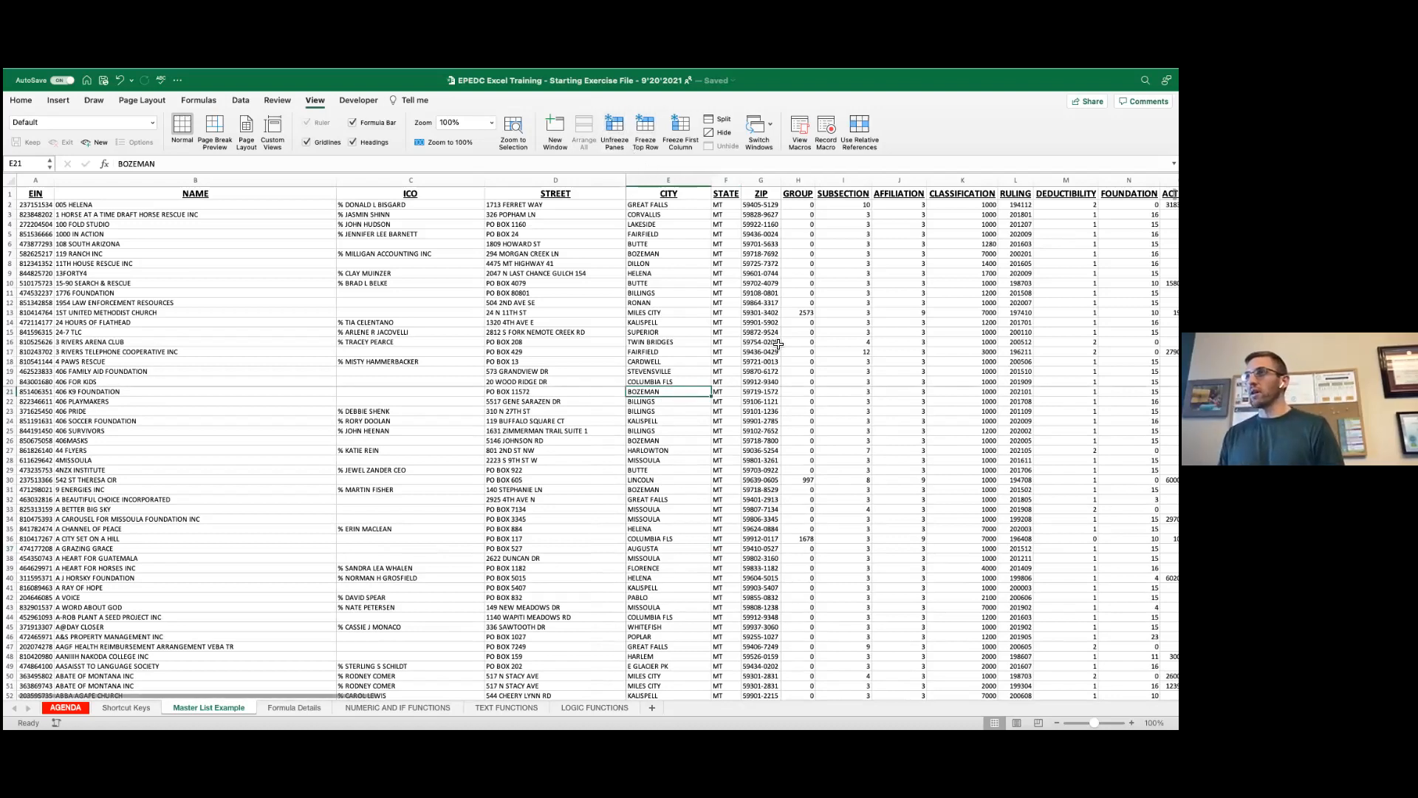
pyautogui.scroll(-9, 736, 482)
pyautogui.scroll(-2, 737, 482)
pyautogui.hscroll(4, 732, 479)
pyautogui.hscroll(-4, 728, 476)
pyautogui.scroll(8, 725, 474)
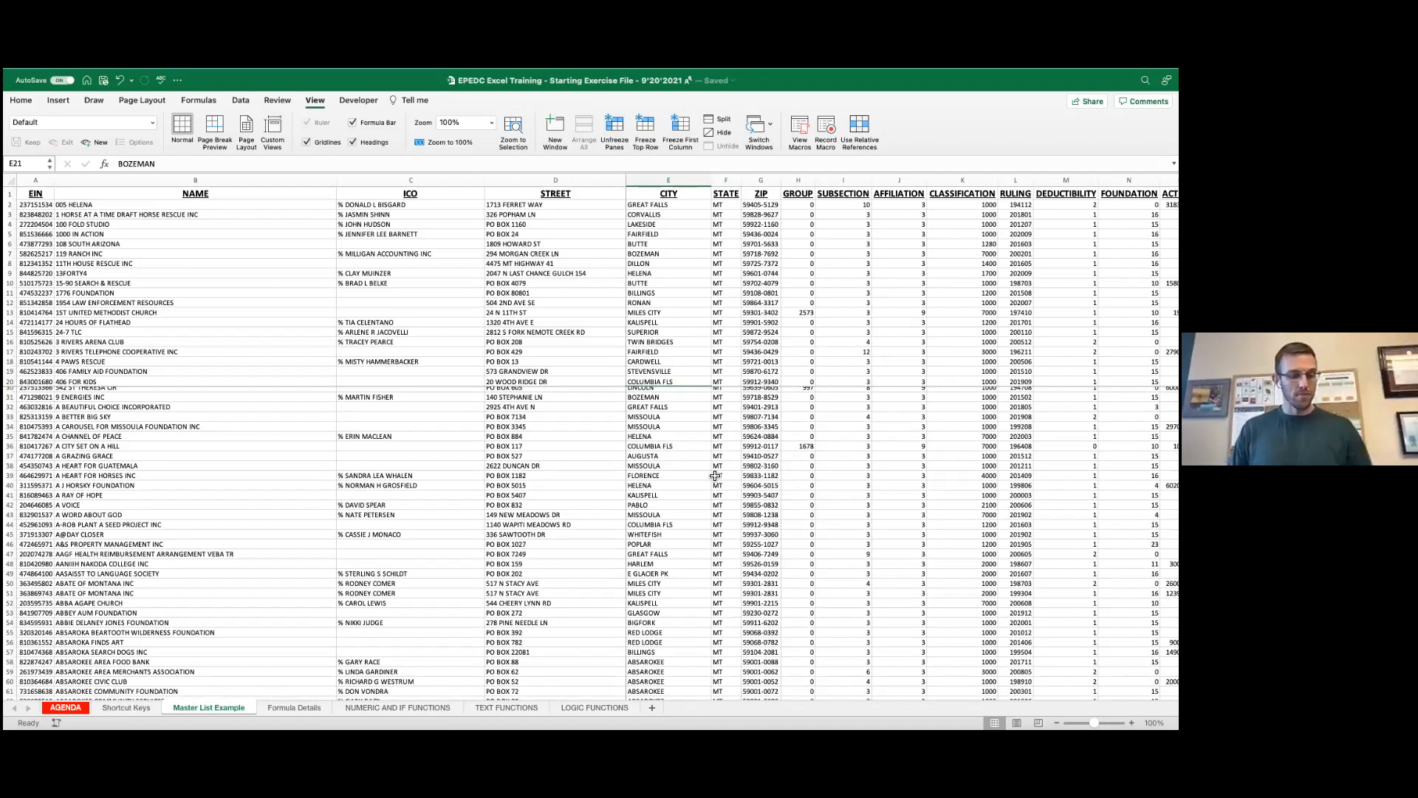
# Step: Unfreeze the panes set at E21 and check that the first records scroll normally
pyautogui.click(619, 130)
pyautogui.scroll(-3, 541, 372)
pyautogui.scroll(3, 478, 362)
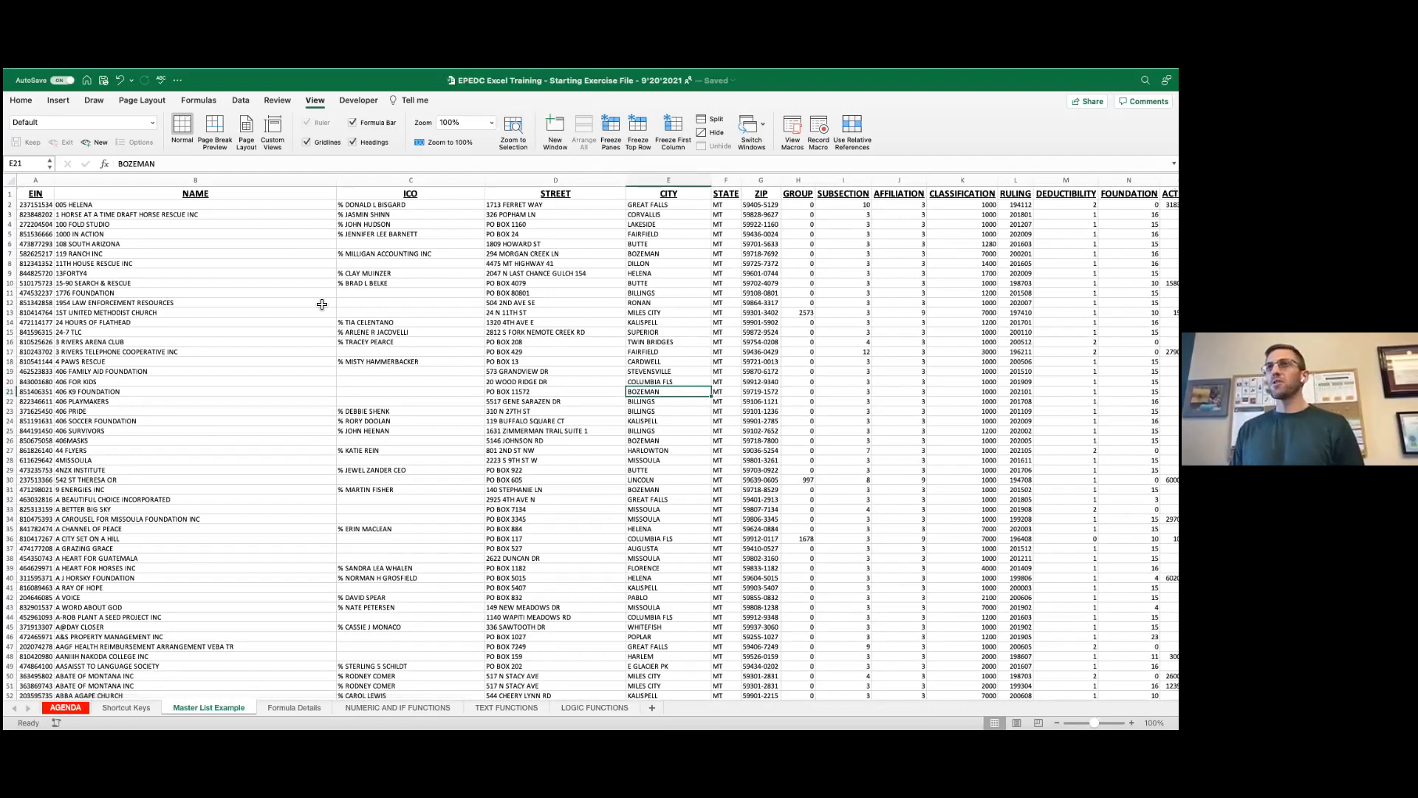
# Step: Clear the contents of the entire EIN column, then undo the deletion
pyautogui.click(42, 215)
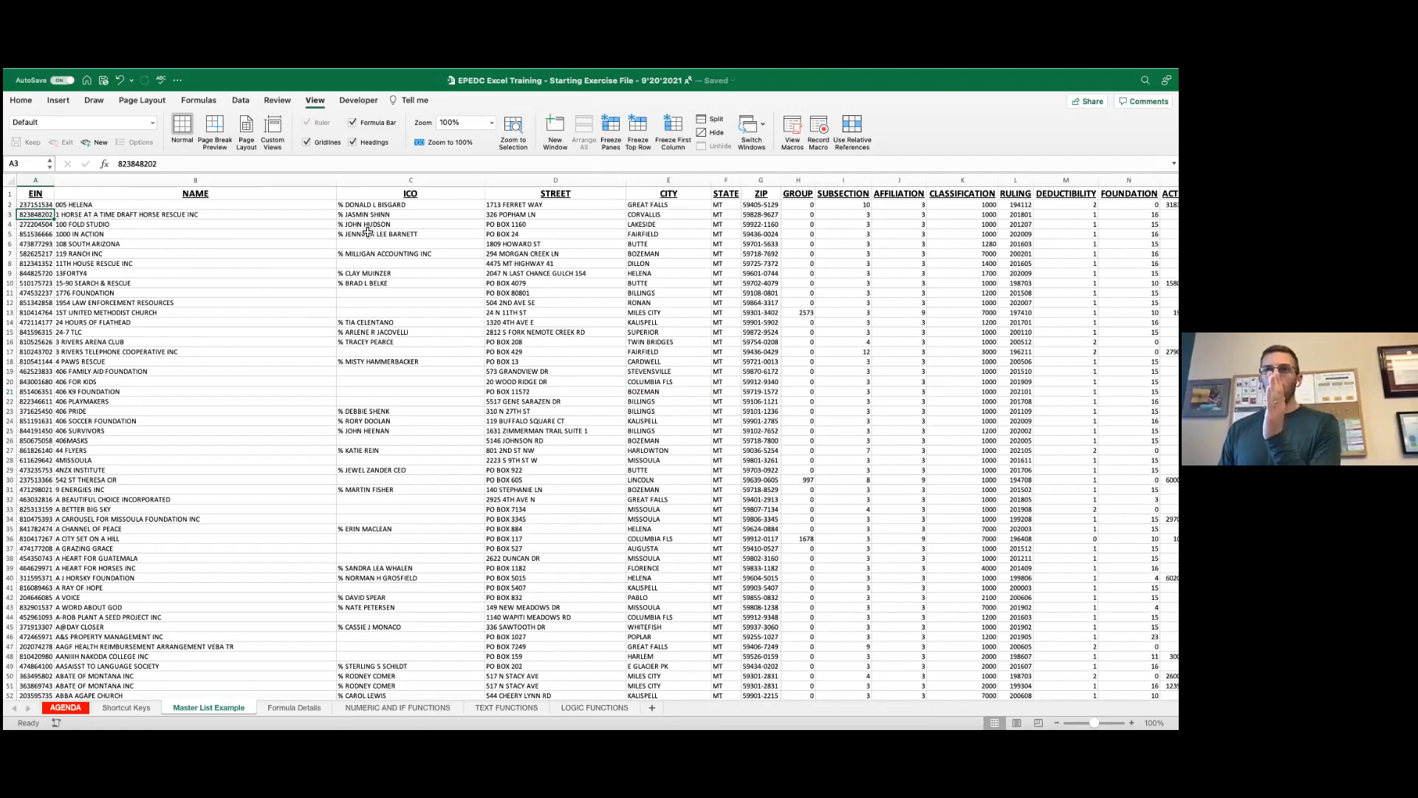
pyautogui.click(43, 180)
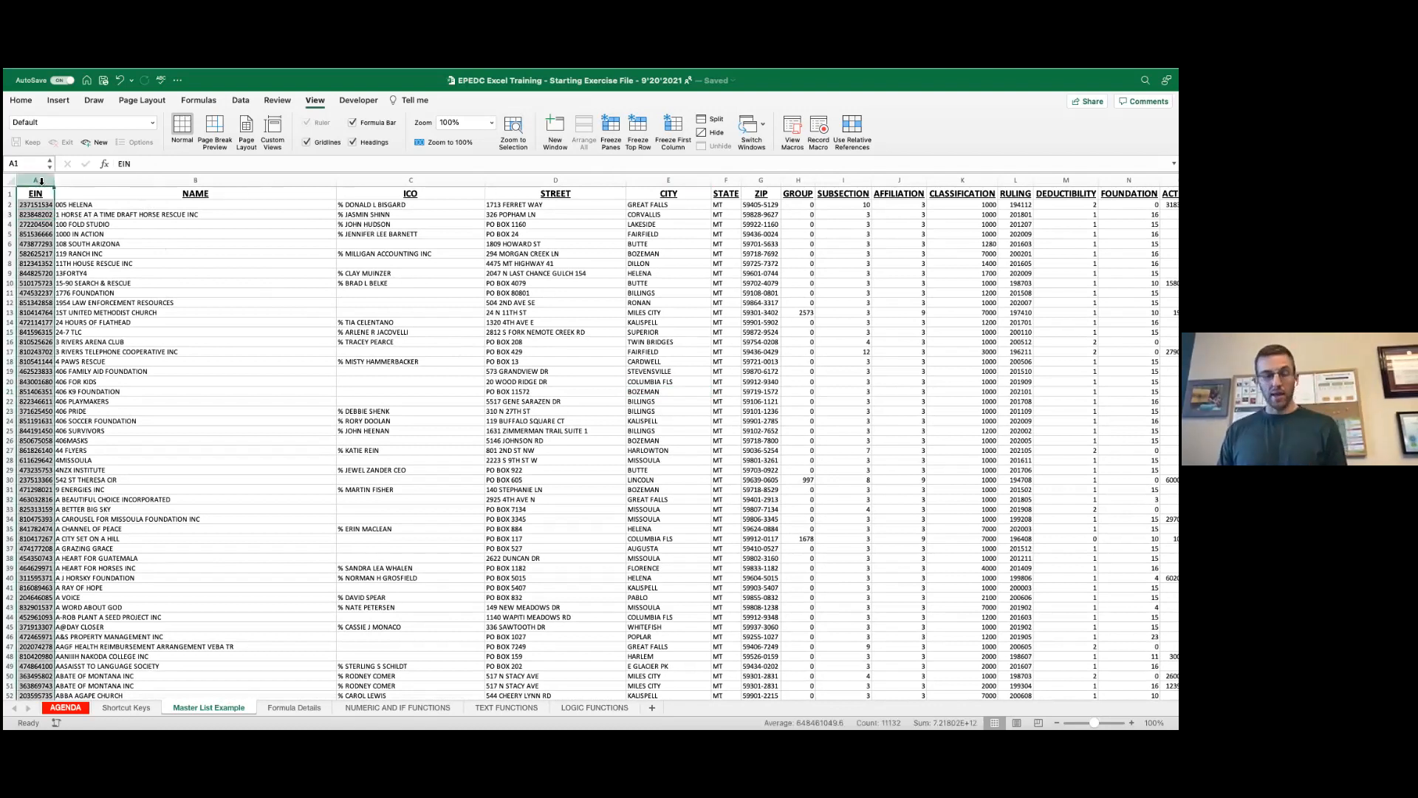
pyautogui.press('Delete')
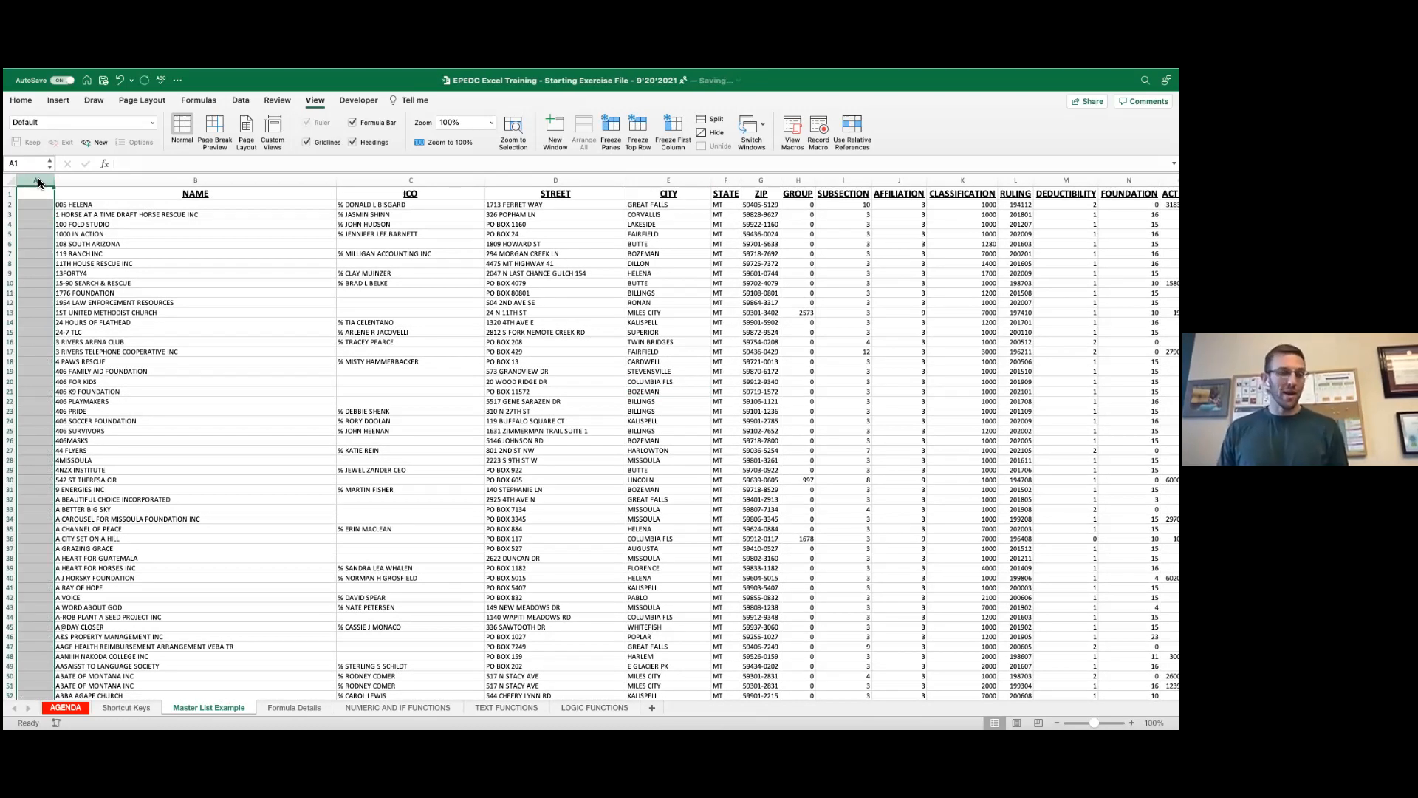
pyautogui.press('super+z')
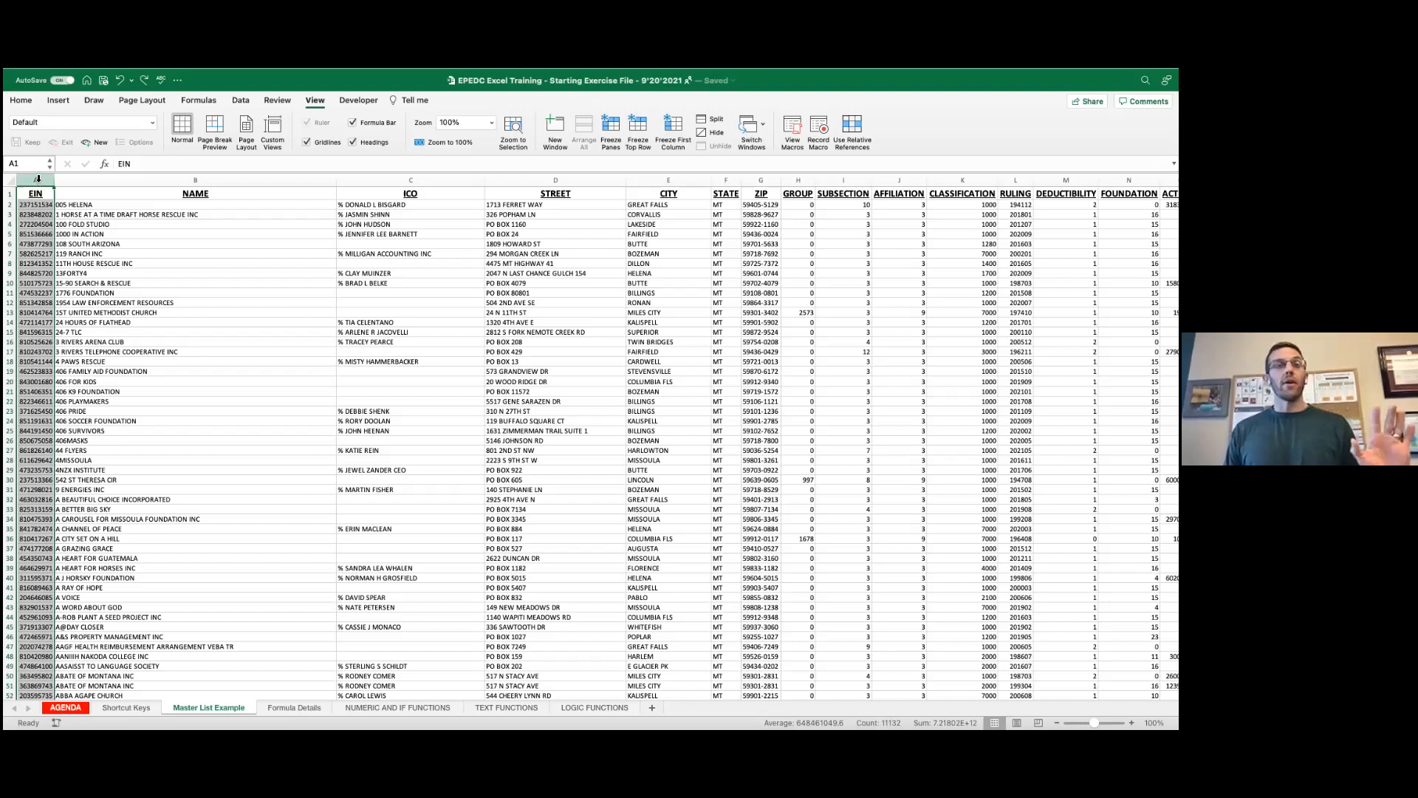
# Step: Hide the EIN column (column A) and select cell C2
pyautogui.rightClick(37, 179)
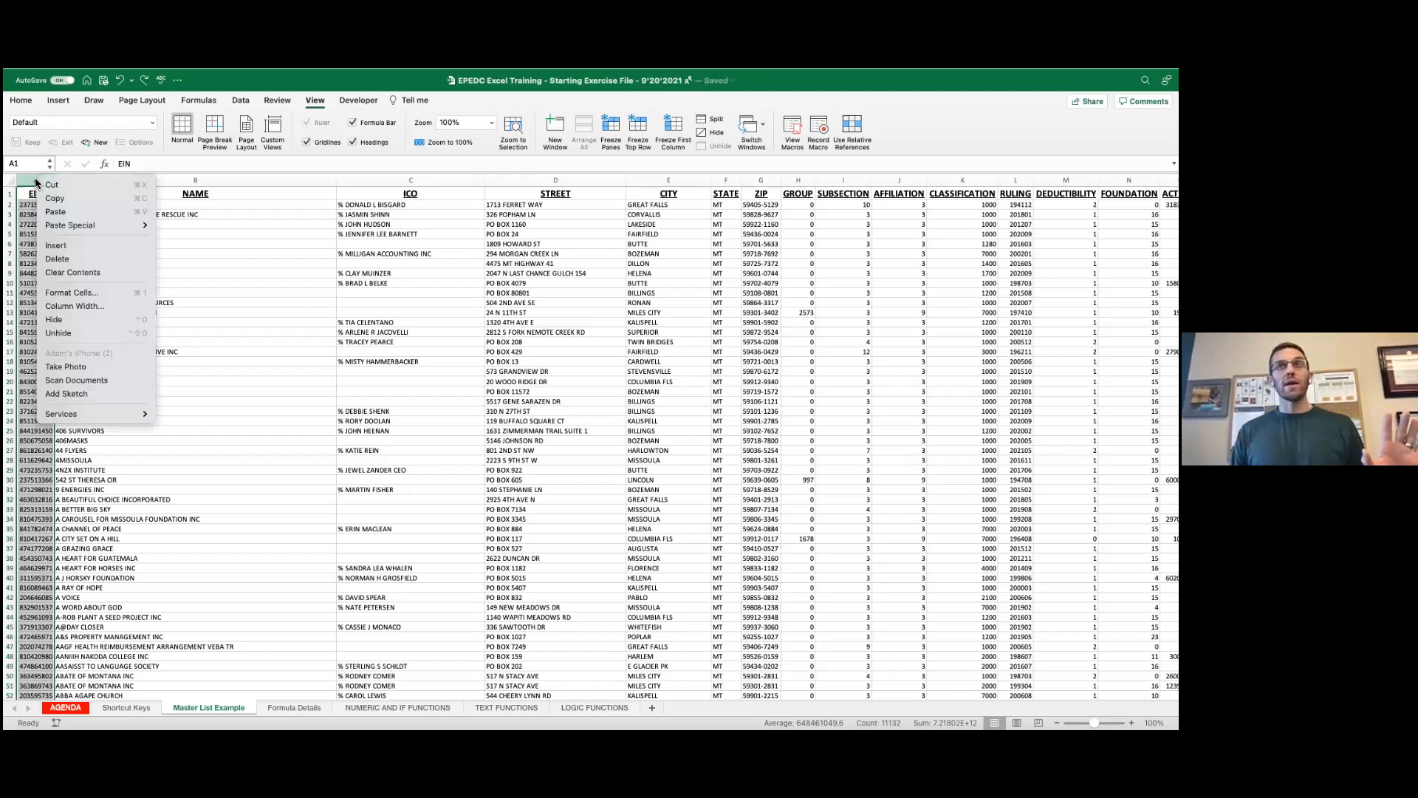
pyautogui.click(64, 319)
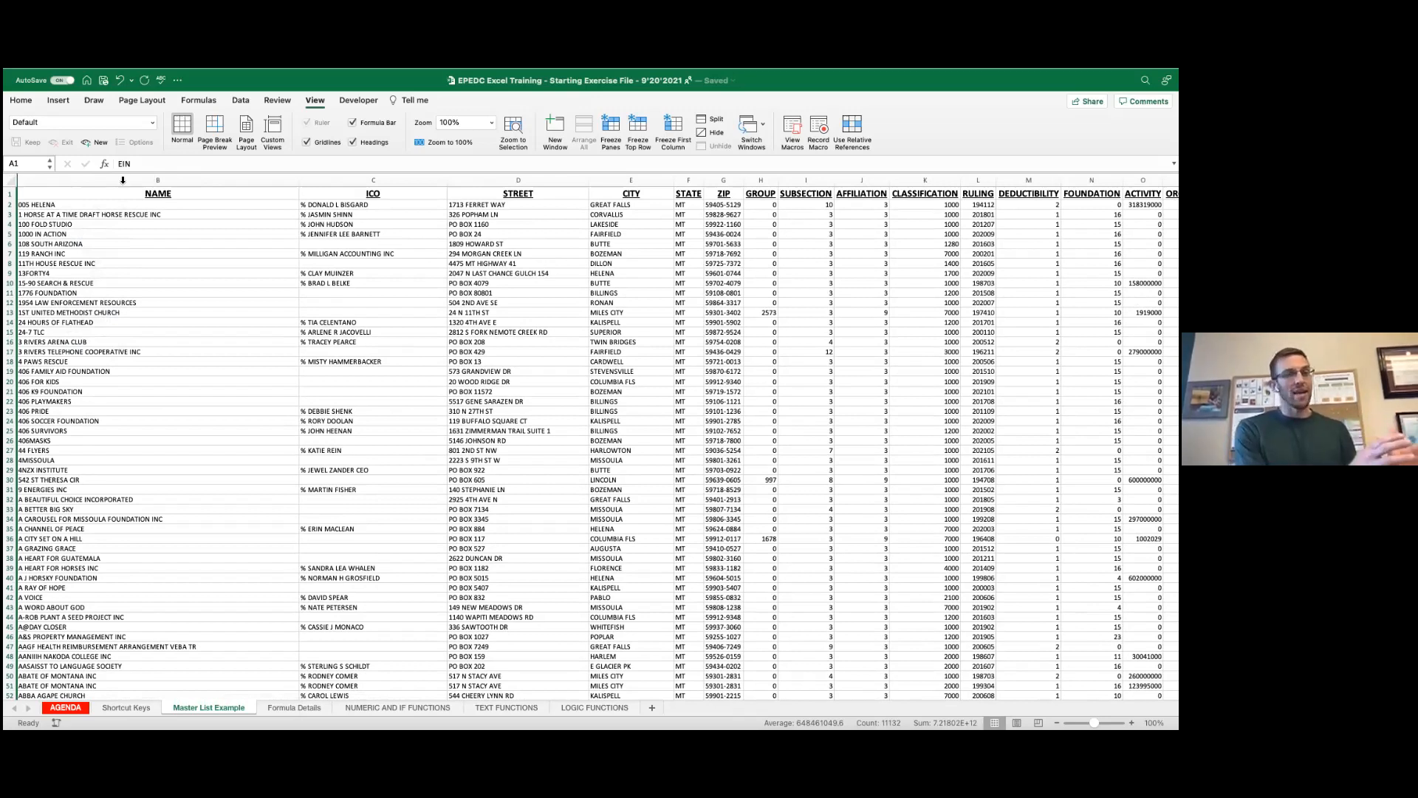
pyautogui.click(337, 207)
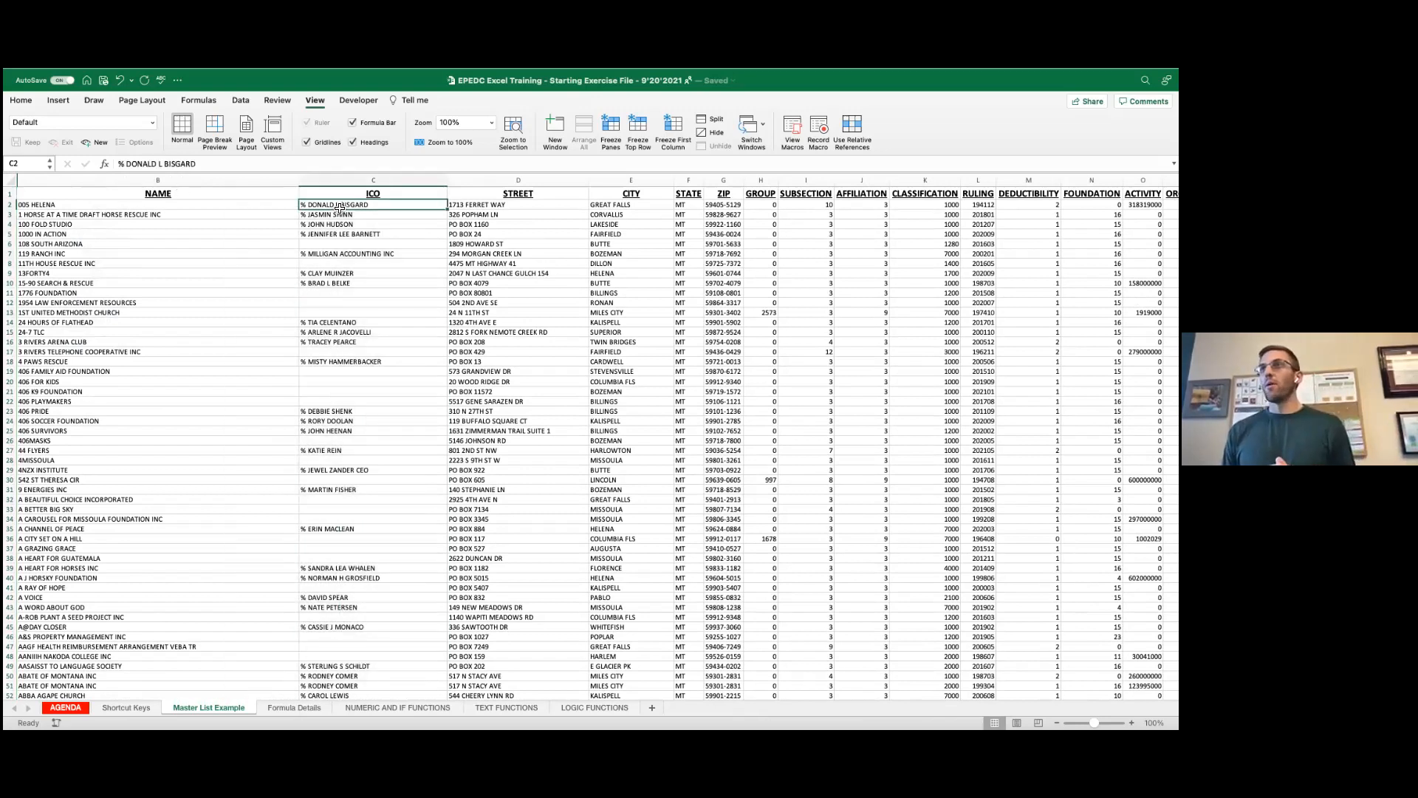
# Step: Freeze panes at cell C2 and check how the records scroll beneath the header row and beyond the NAME column
pyautogui.click(606, 140)
pyautogui.hscroll(5, 411, 369)
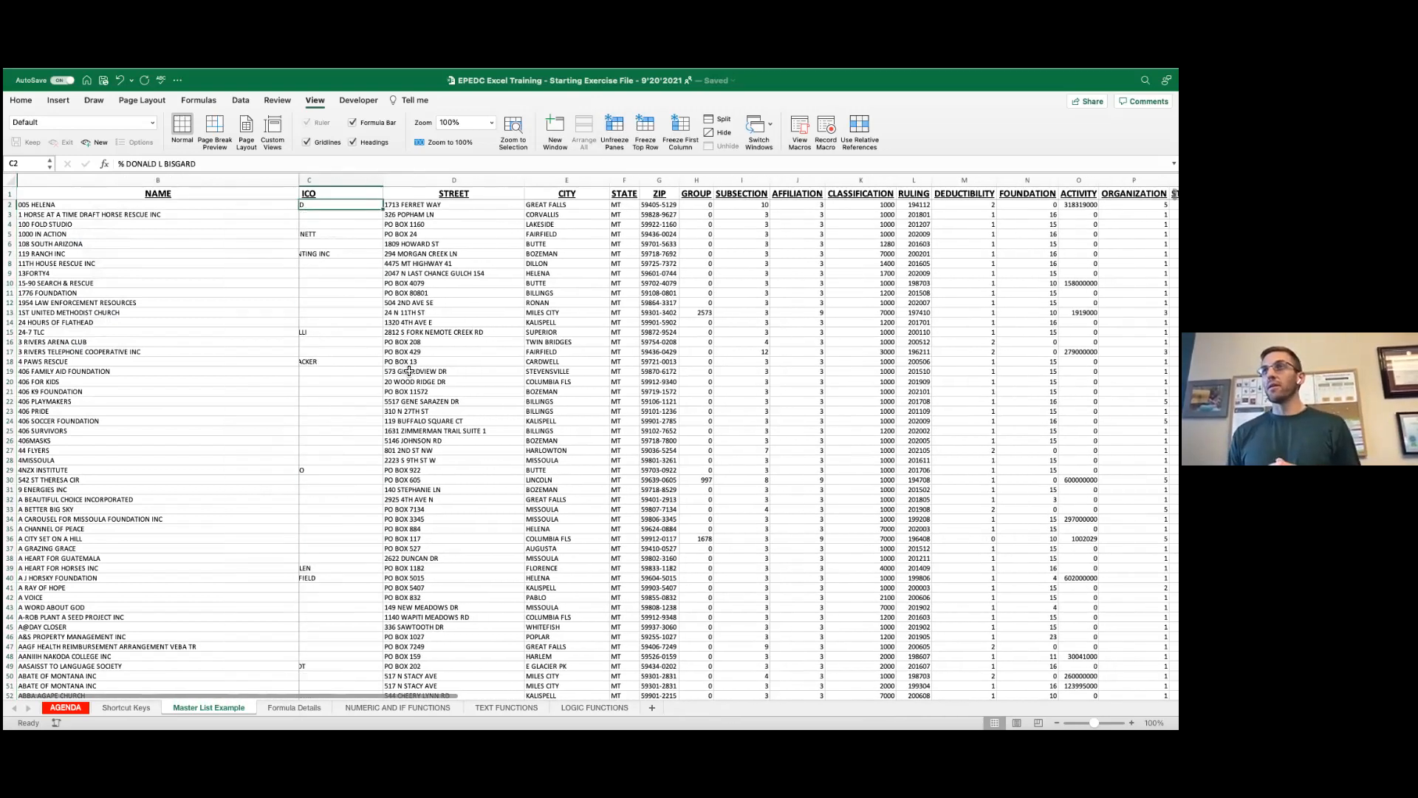
pyautogui.hscroll(-5, 410, 370)
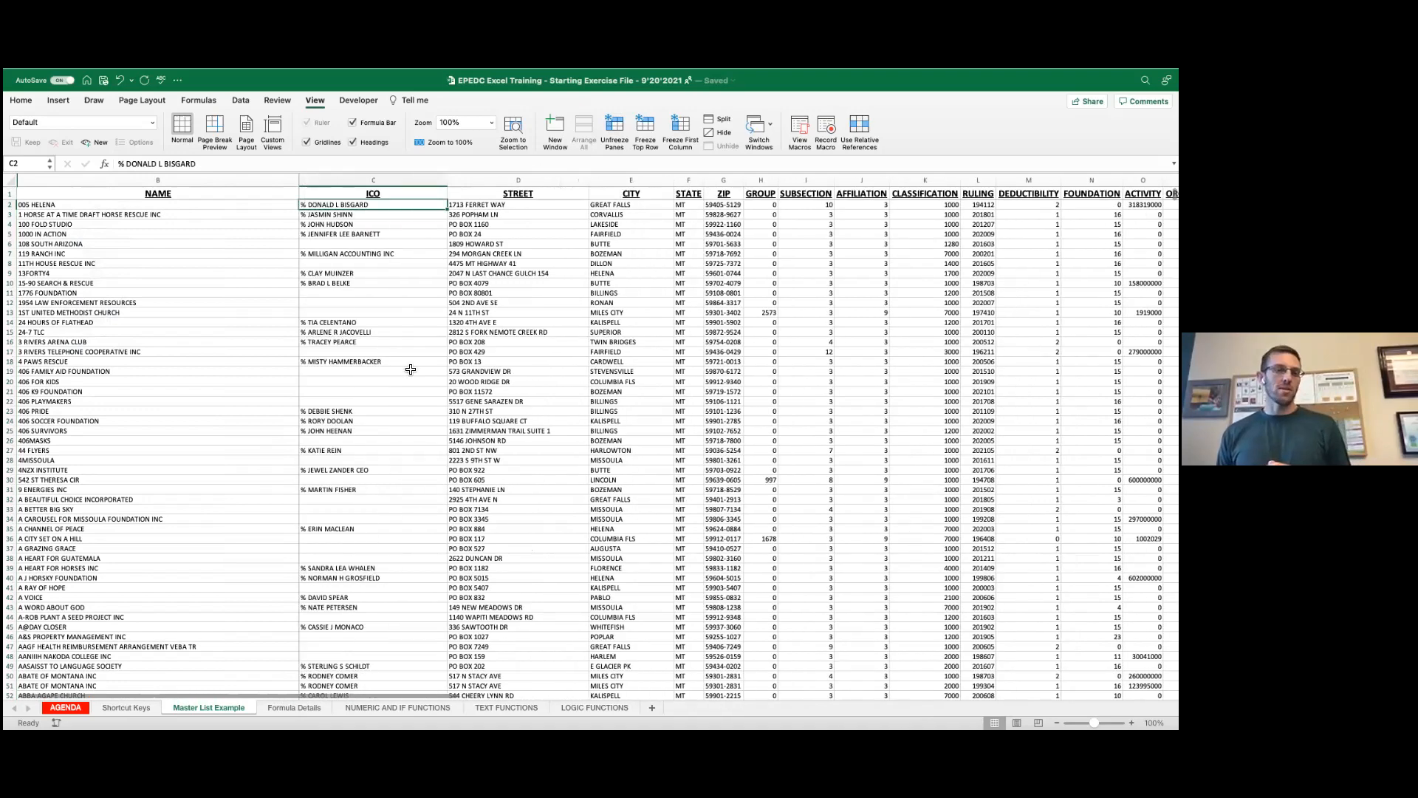
pyautogui.scroll(-5, 412, 368)
pyautogui.hscroll(5, 412, 367)
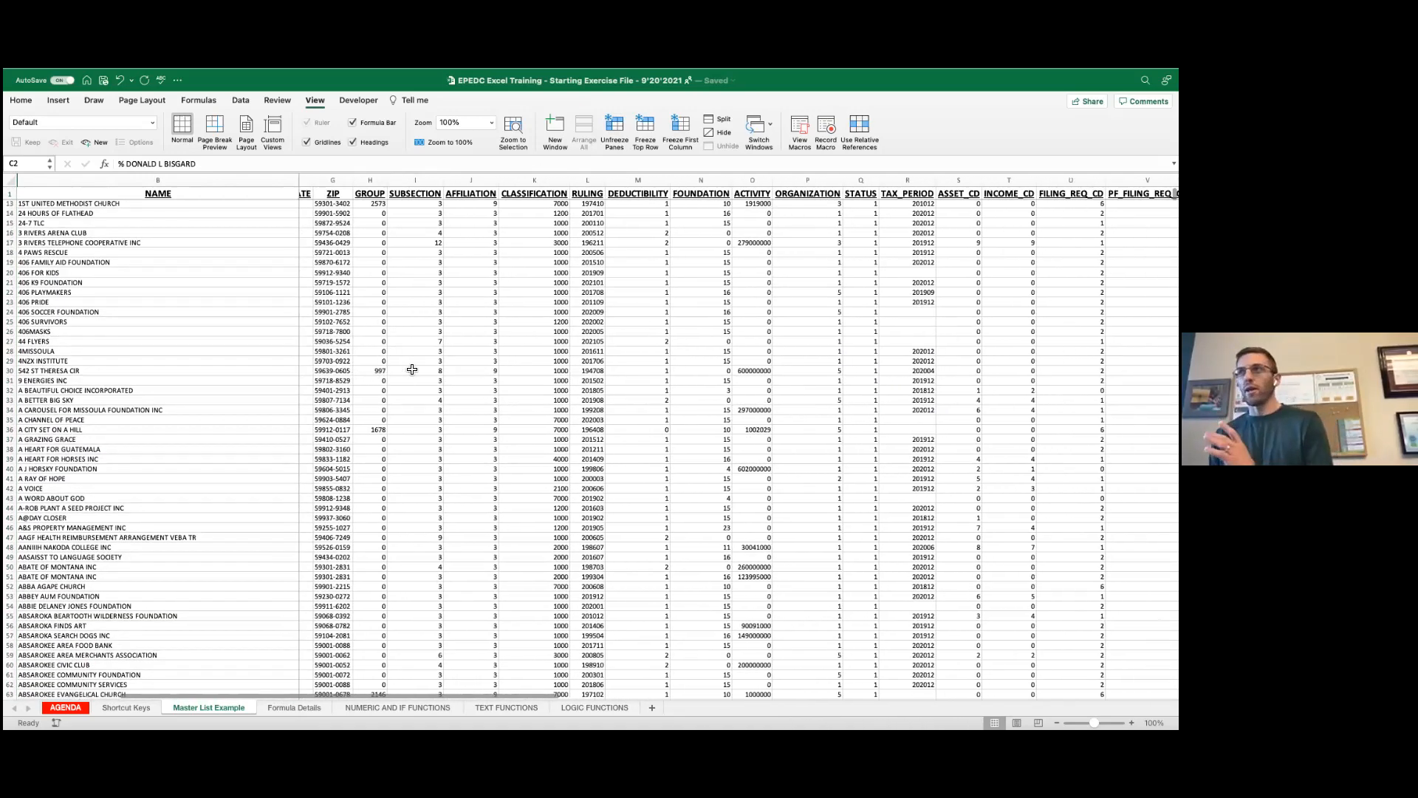
pyautogui.hscroll(3, 406, 362)
pyautogui.scroll(-7, 406, 363)
pyautogui.scroll(10, 404, 363)
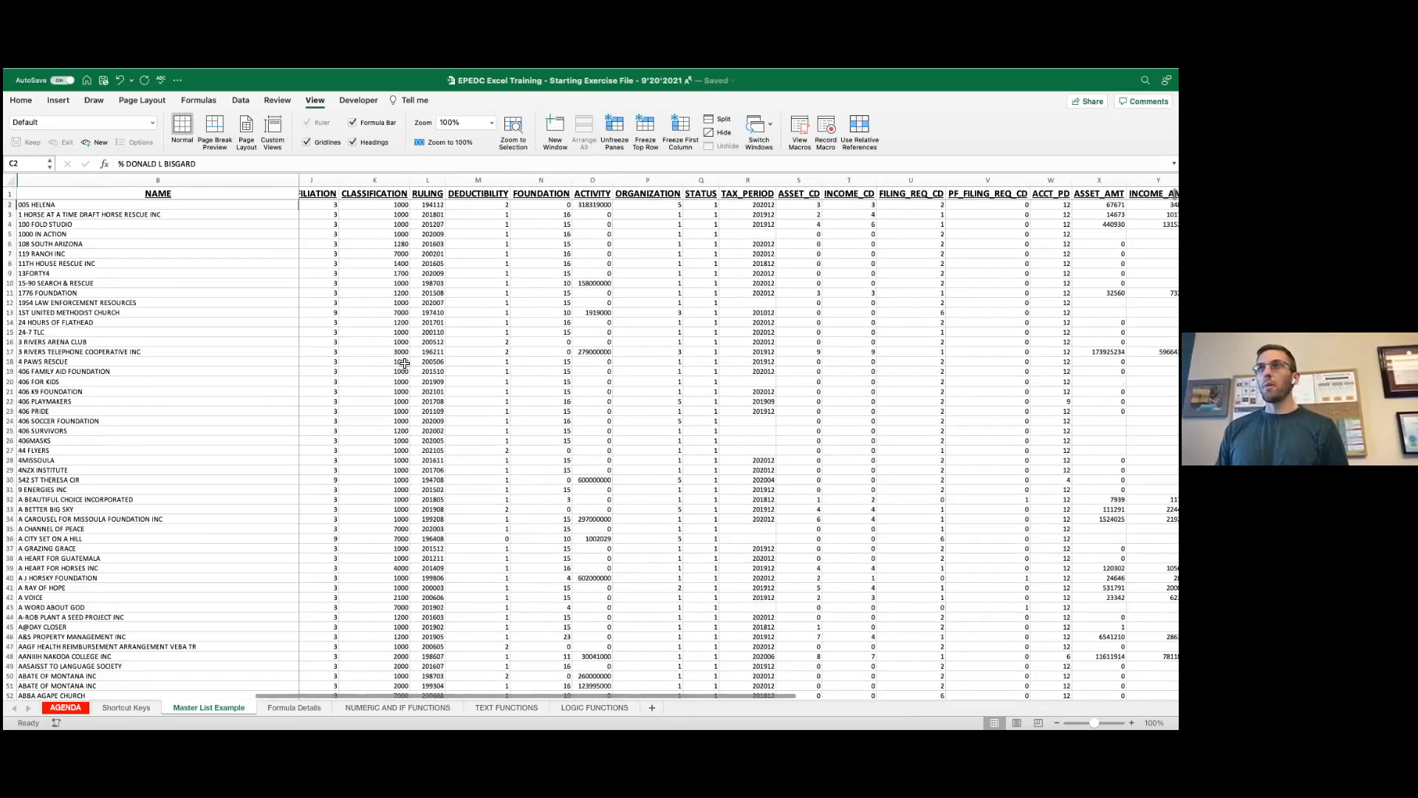
pyautogui.hscroll(-4, 430, 350)
pyautogui.hscroll(-3, 430, 351)
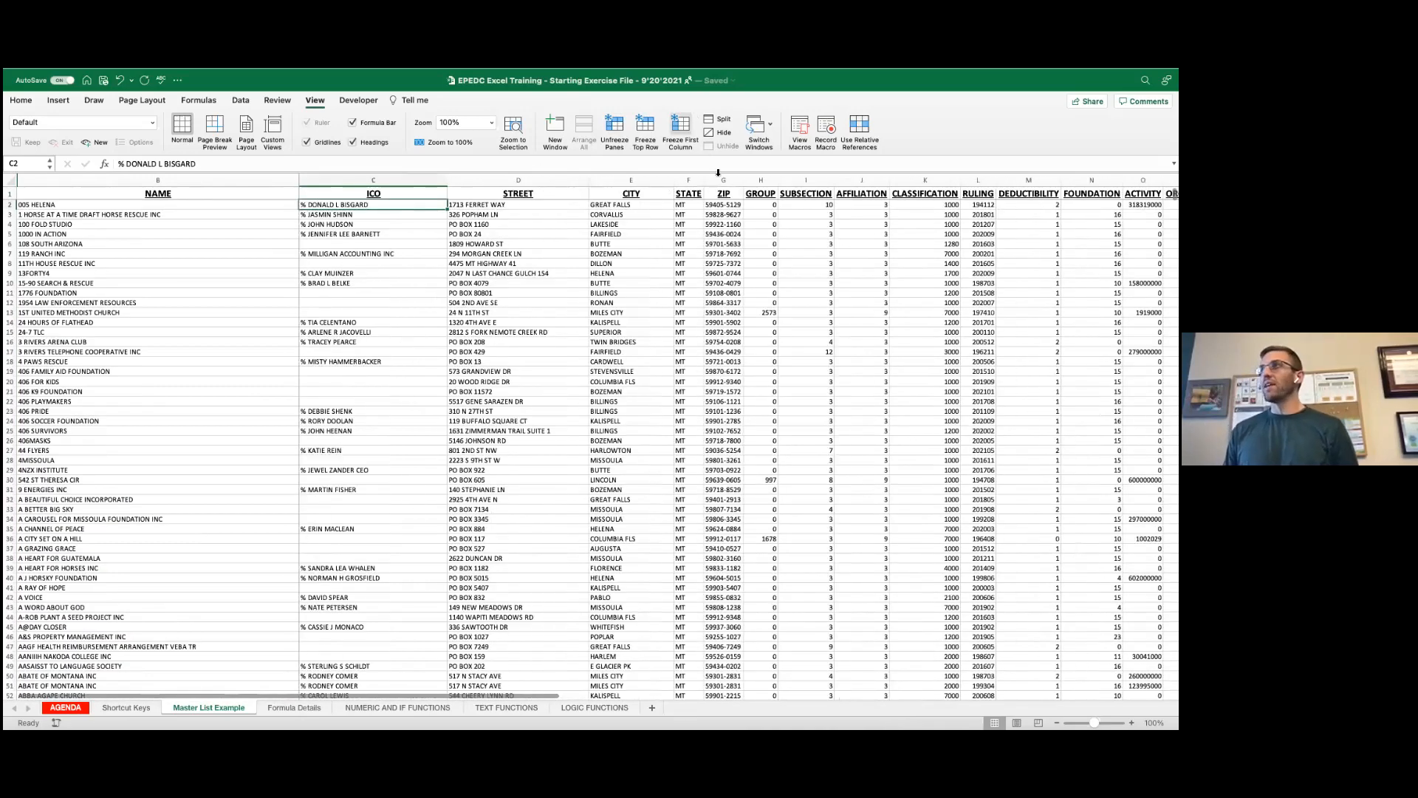
# Step: Hide the GROUP, SUBSECTION, AFFILIATION and CLASSIFICATION columns (H to K) together
pyautogui.moveTo(761, 181); pyautogui.dragTo(925, 184)
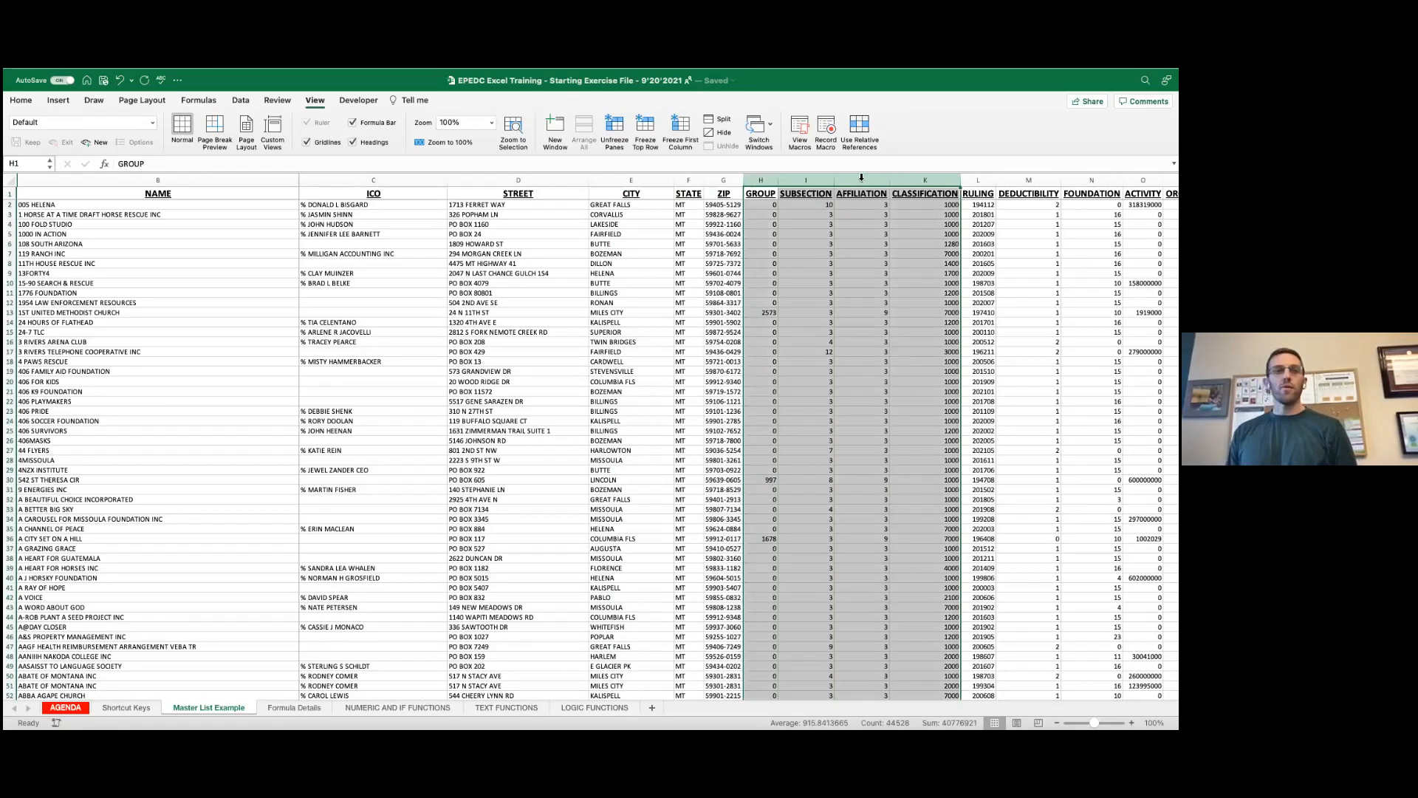
pyautogui.rightClick(860, 181)
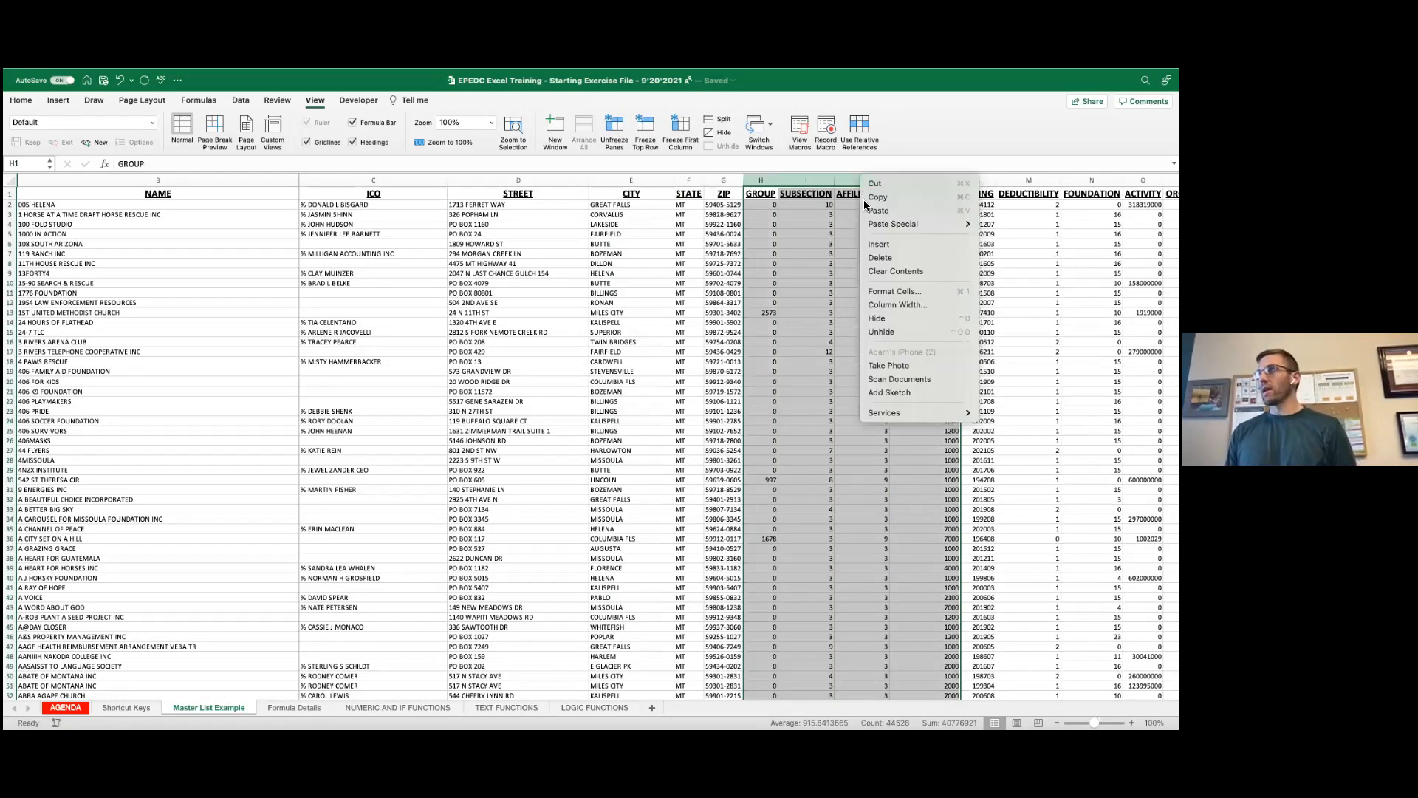
pyautogui.click(882, 318)
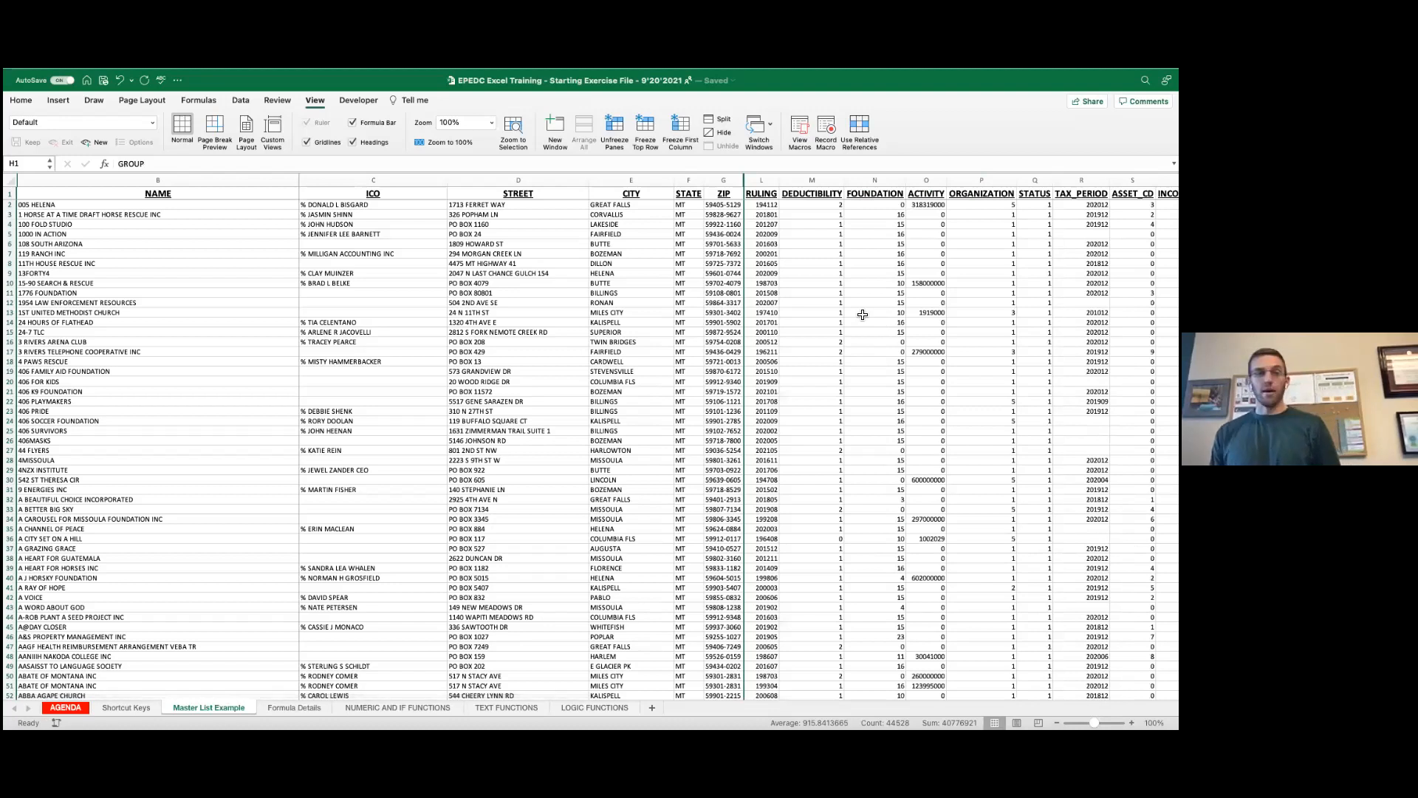
# Step: Unhide columns H to K by selecting the adjacent ZIP and RULING columns
pyautogui.click(727, 179)
pyautogui.click(766, 183)
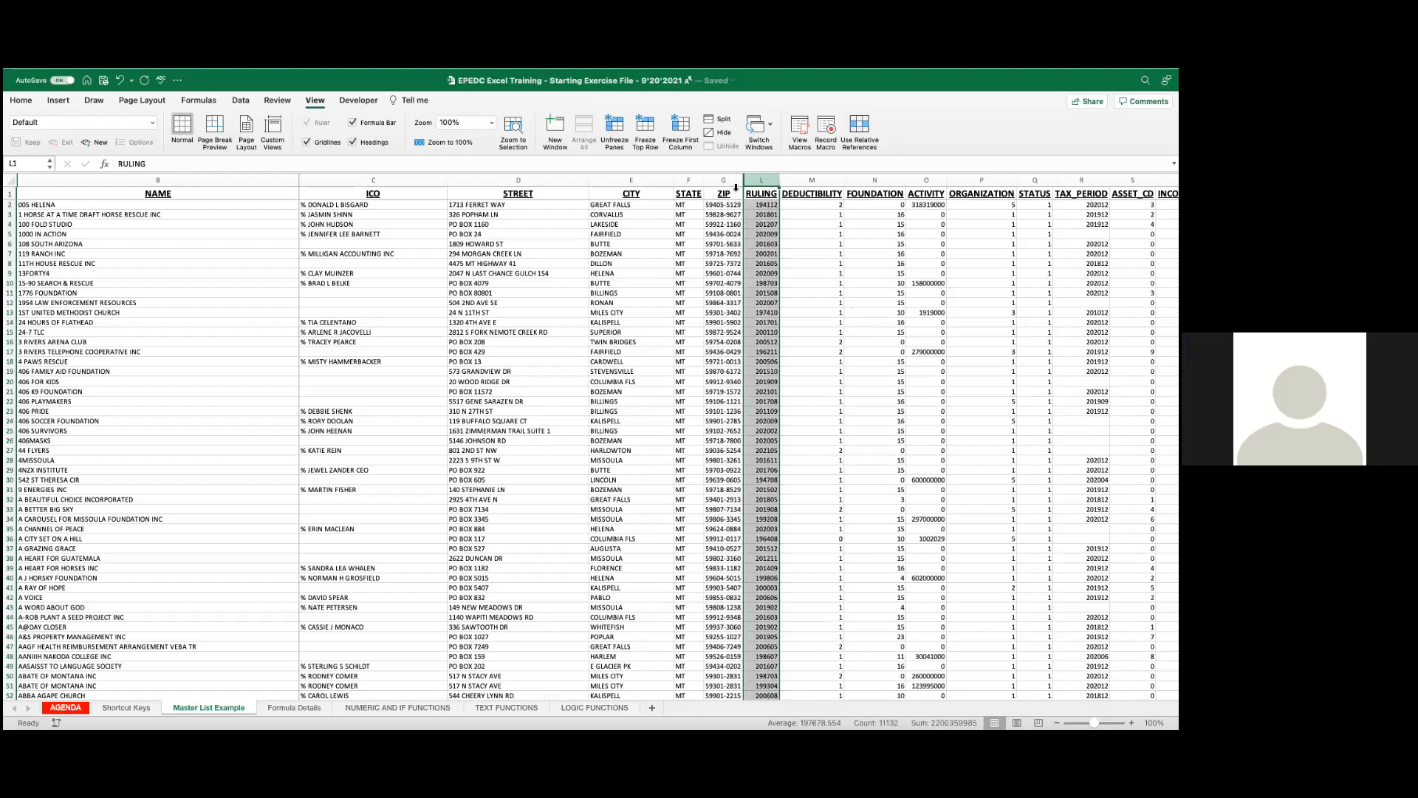
pyautogui.hscroll(10, 711, 222)
pyautogui.hscroll(-10, 716, 262)
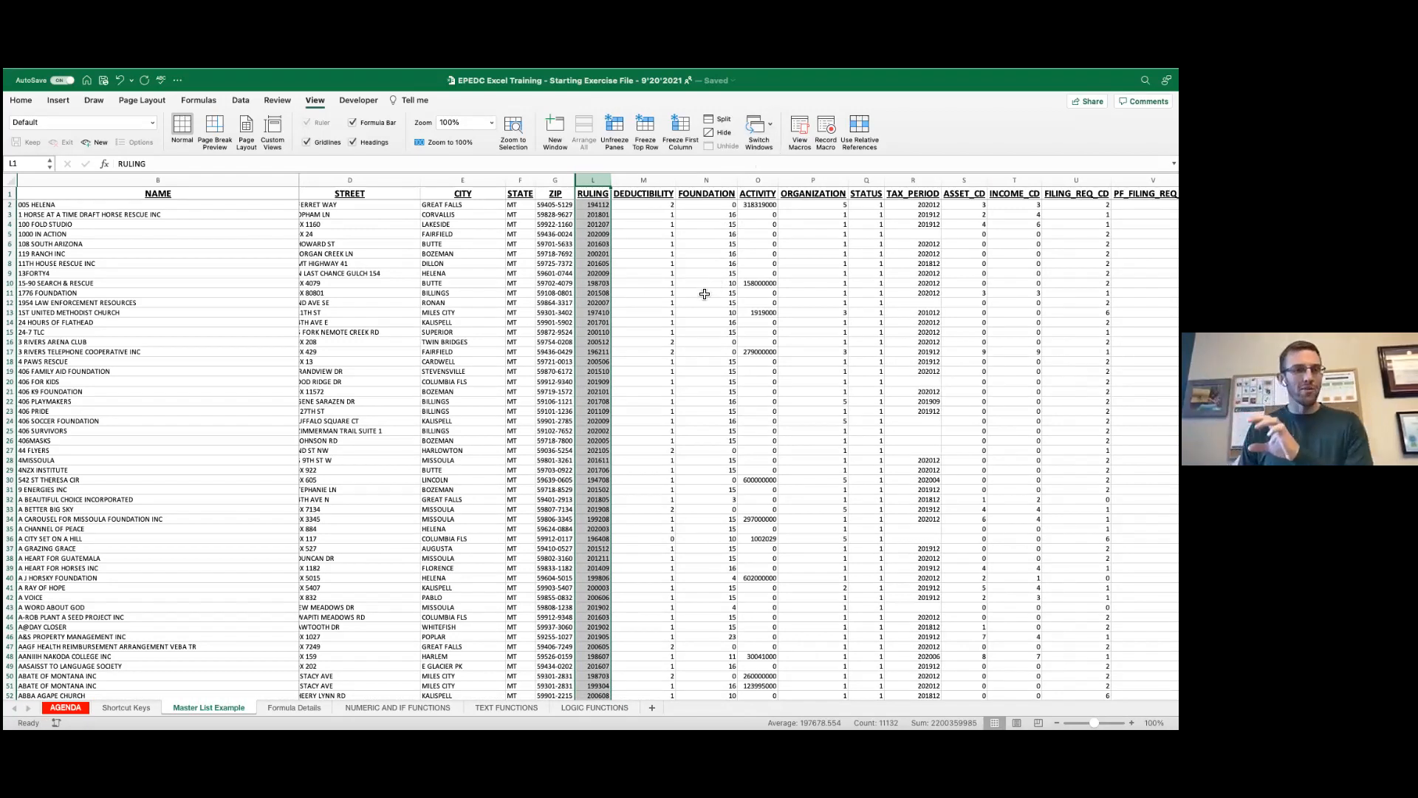
pyautogui.hscroll(-5, 676, 303)
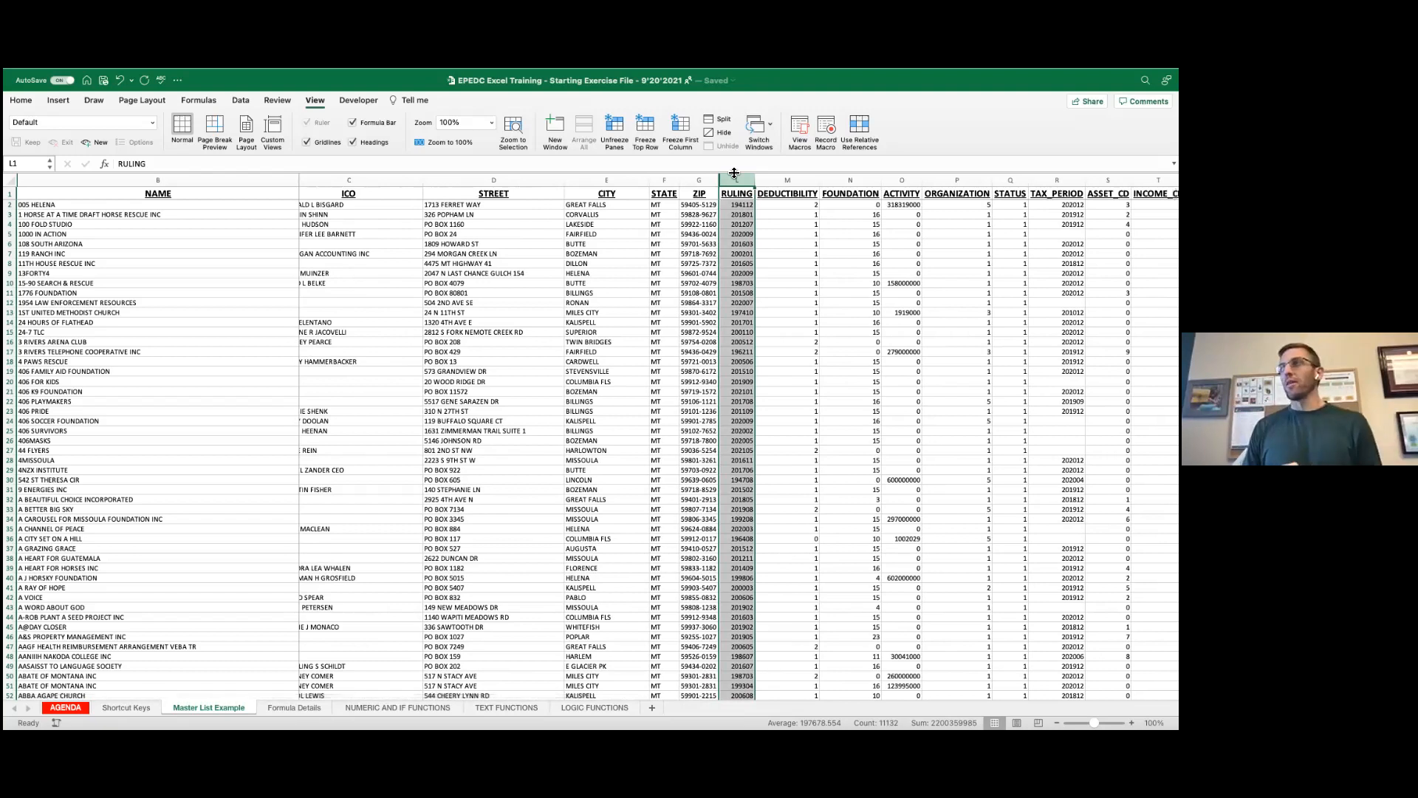
pyautogui.keyDown('shift'); pyautogui.click(700, 179); pyautogui.keyUp('shift')
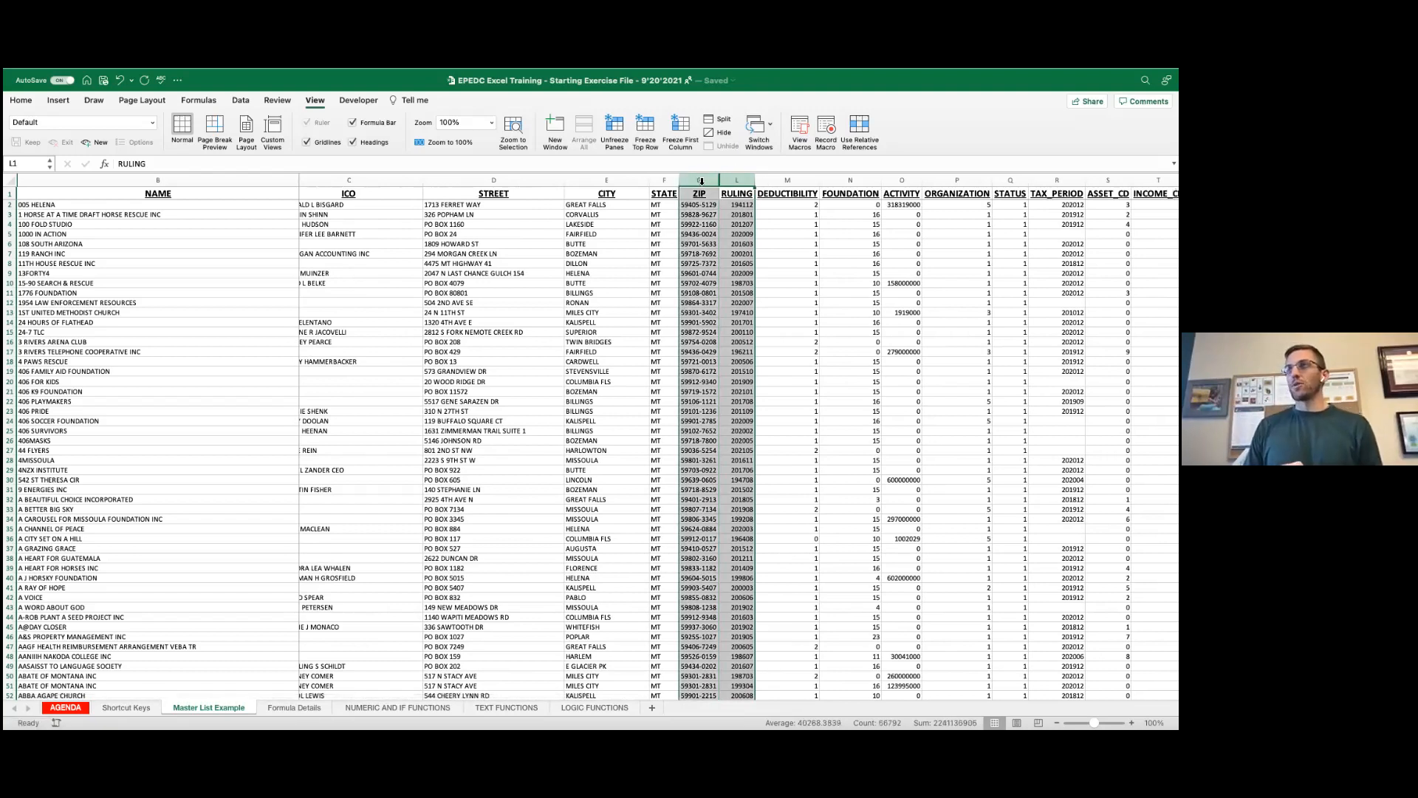
pyautogui.rightClick(708, 178)
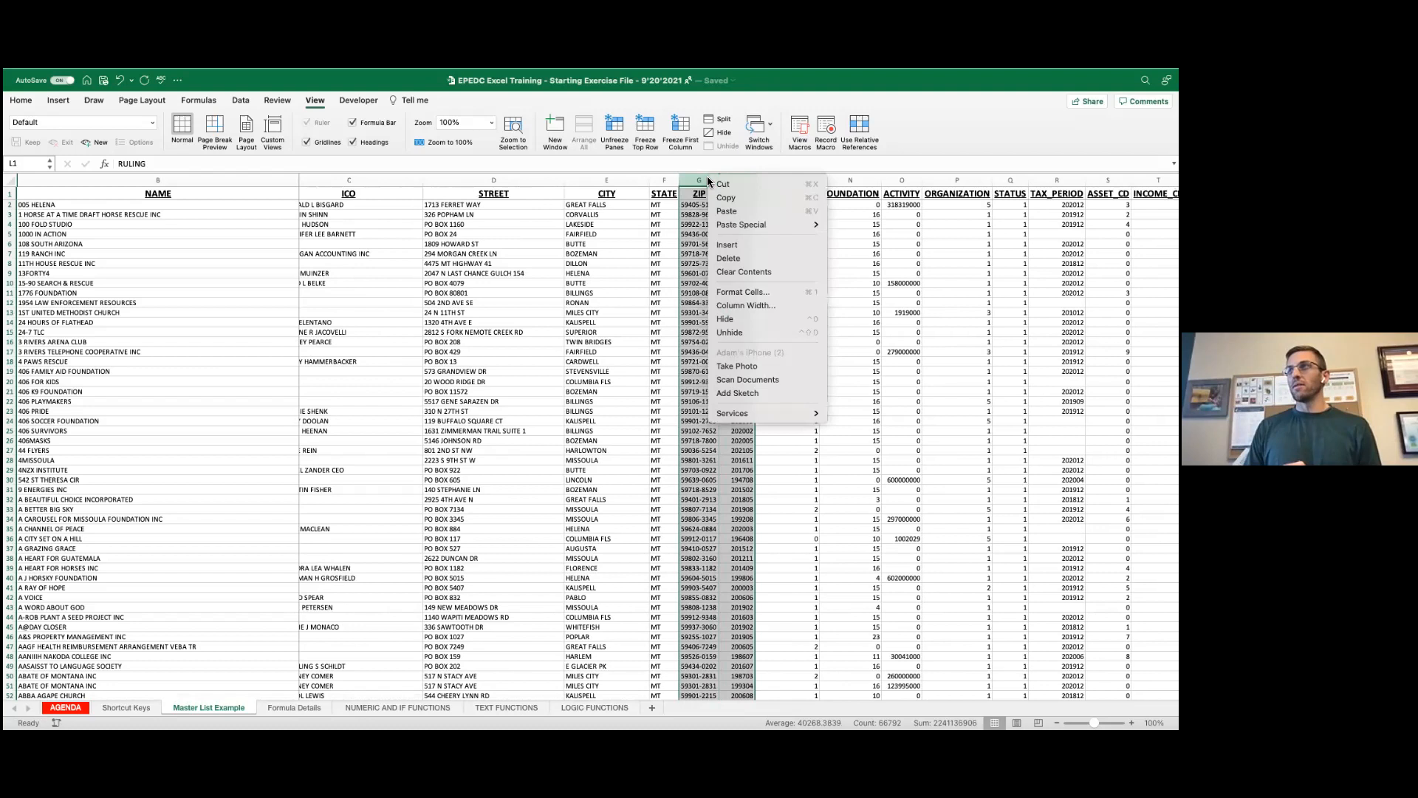
pyautogui.click(734, 334)
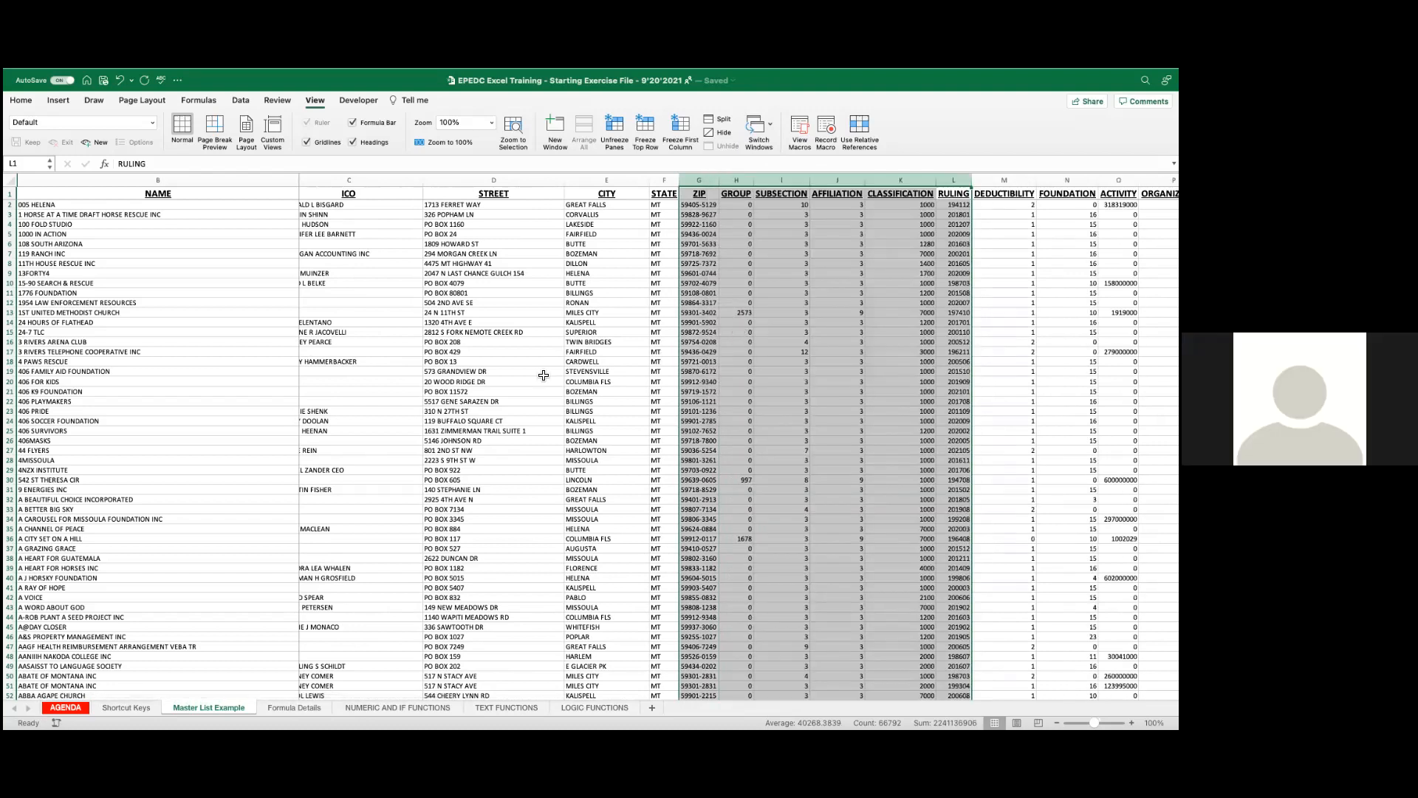
# Step: Select the entire sheet and unhide all hidden columns, including EIN, and select cell B9
pyautogui.hscroll(5, 544, 372)
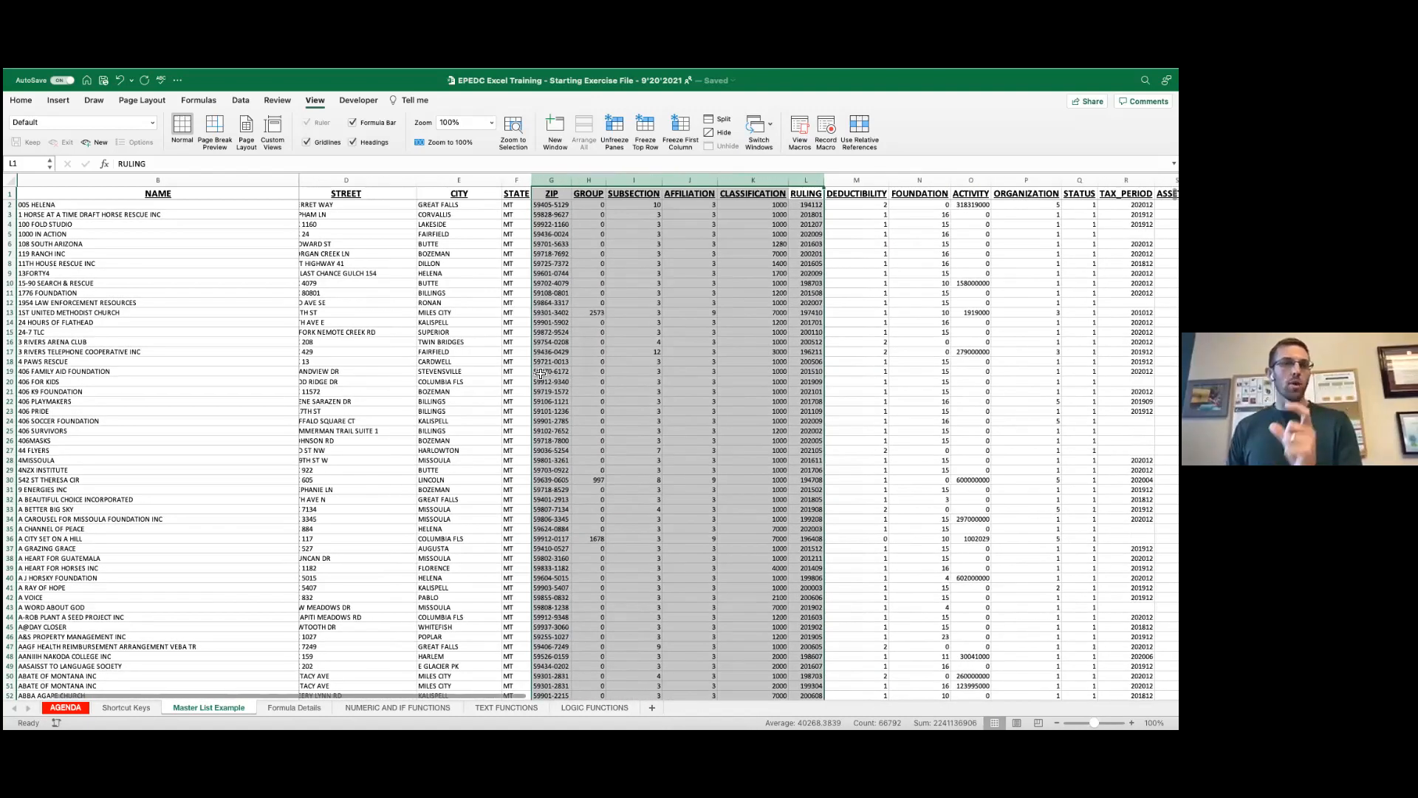
pyautogui.hscroll(-5, 541, 374)
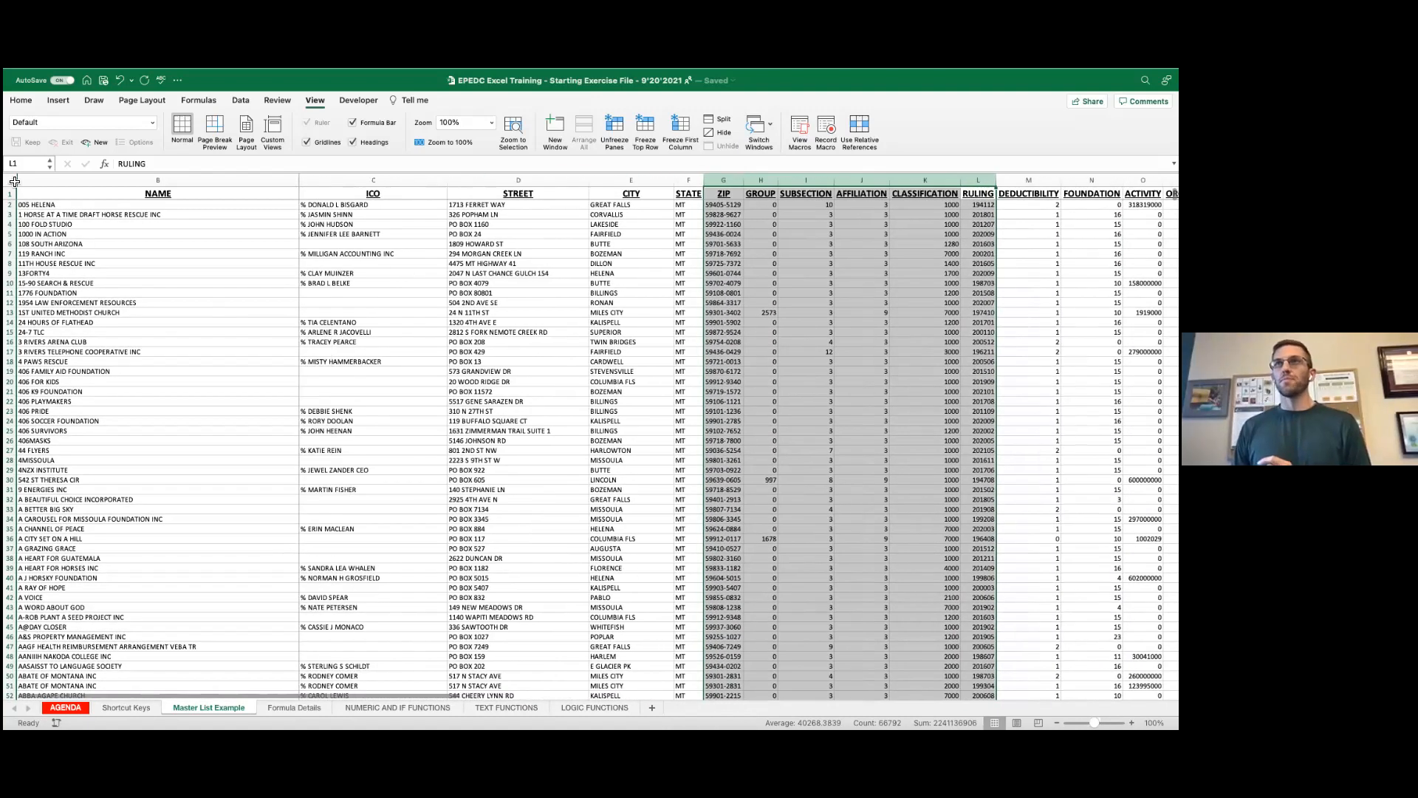
pyautogui.click(14, 179)
pyautogui.rightClick(14, 179)
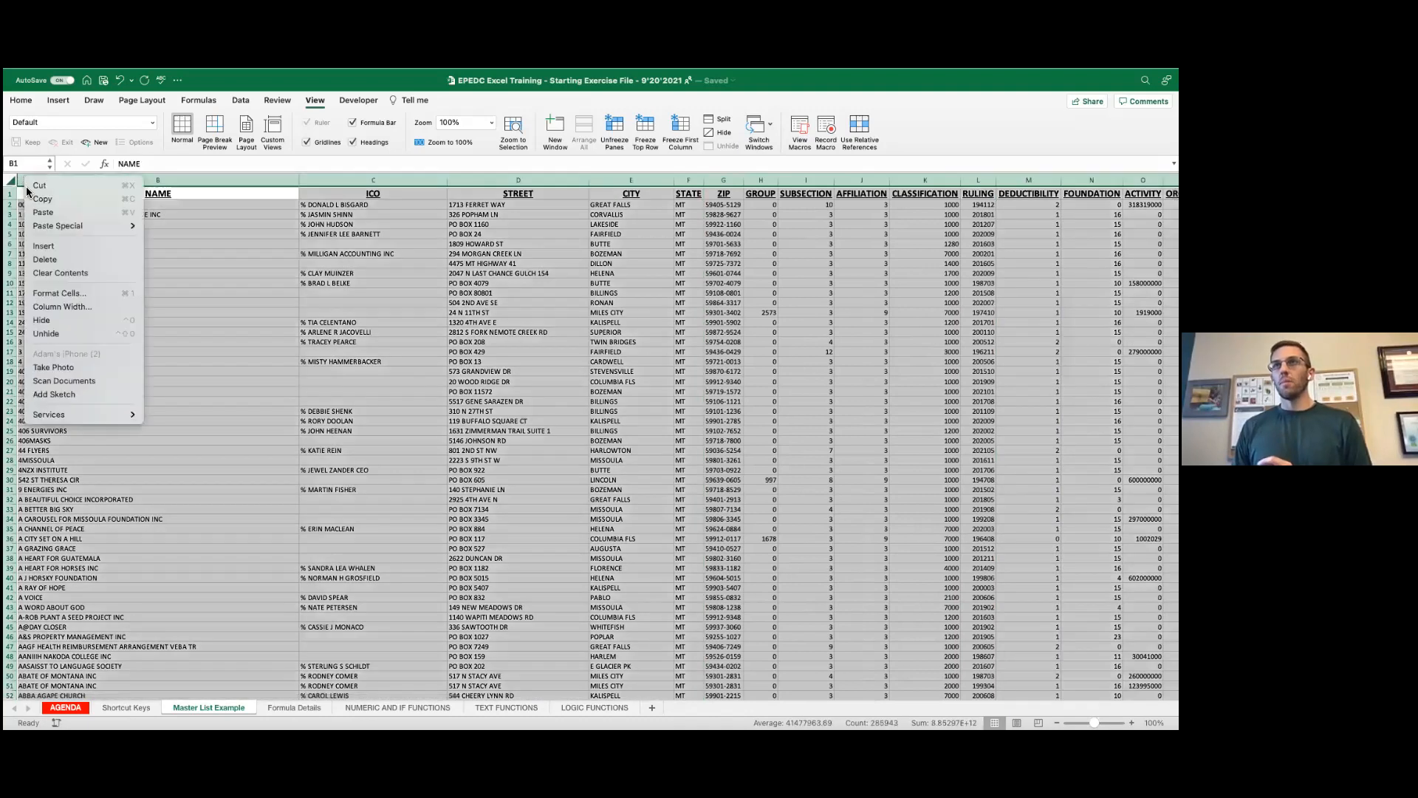
pyautogui.click(64, 335)
pyautogui.click(171, 274)
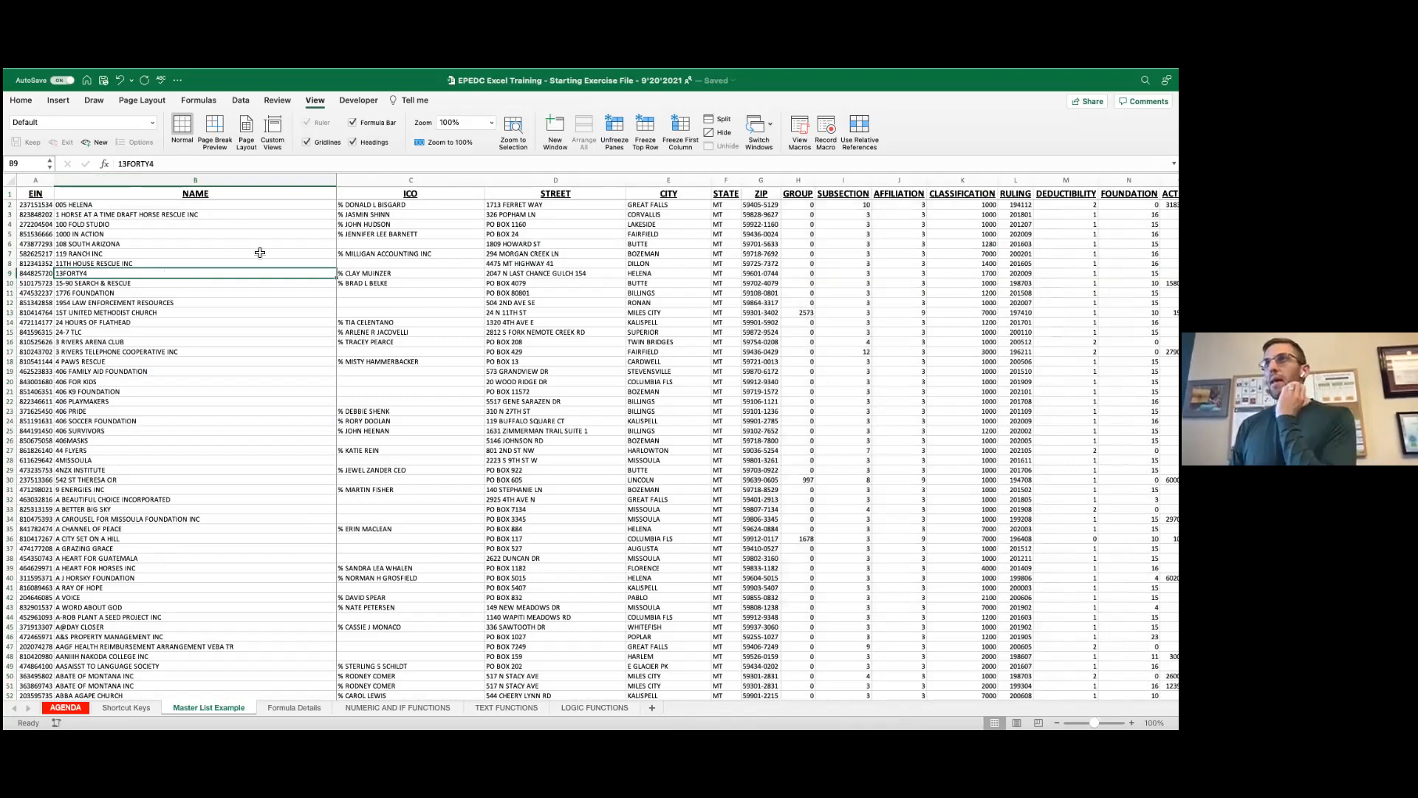
# Step: Look across the remaining columns and down the records with the header row and the EIN and NAME columns frozen
pyautogui.hscroll(1, 453, 293)
pyautogui.hscroll(6, 453, 292)
pyautogui.scroll(-5, 455, 291)
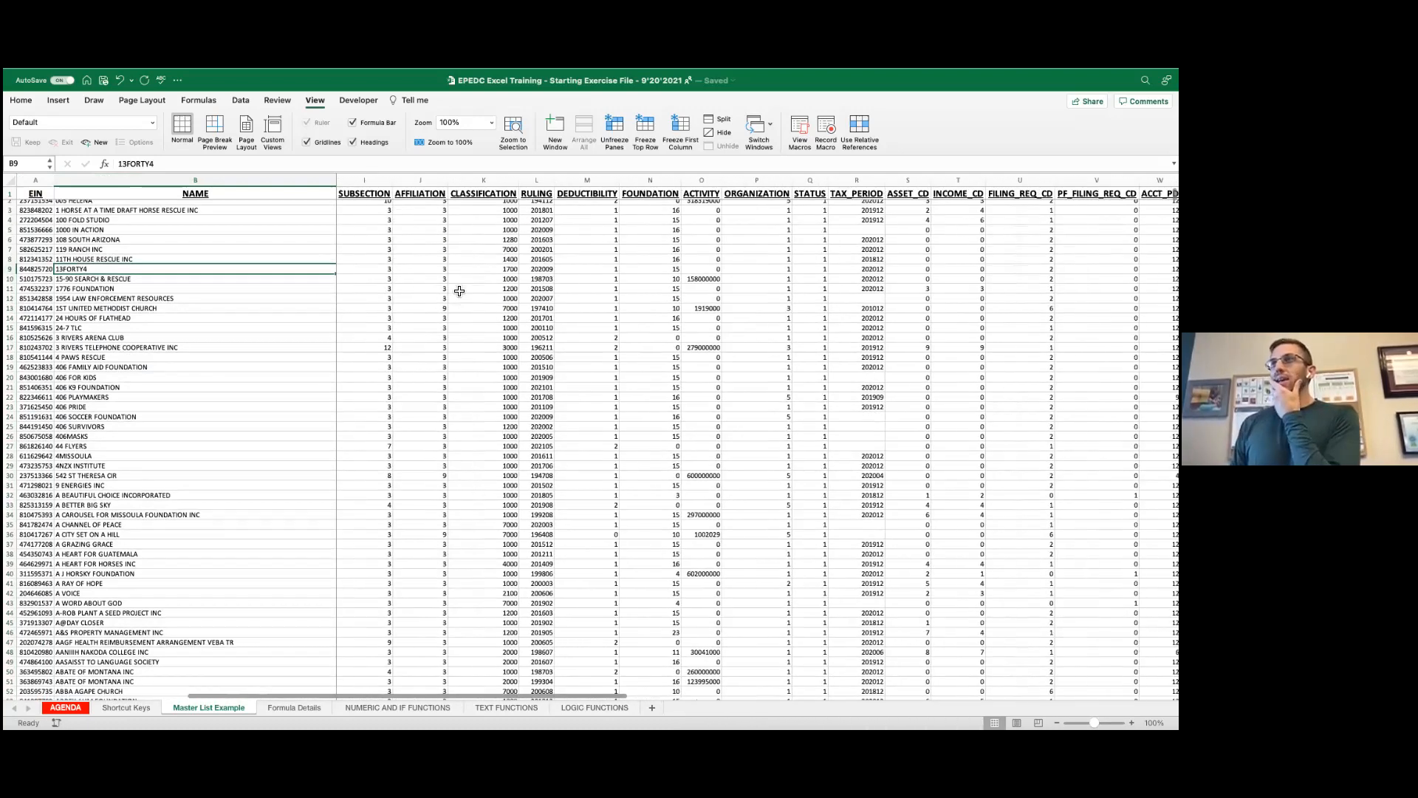
pyautogui.scroll(-2, 455, 289)
pyautogui.hscroll(3, 455, 288)
pyautogui.scroll(-5, 454, 288)
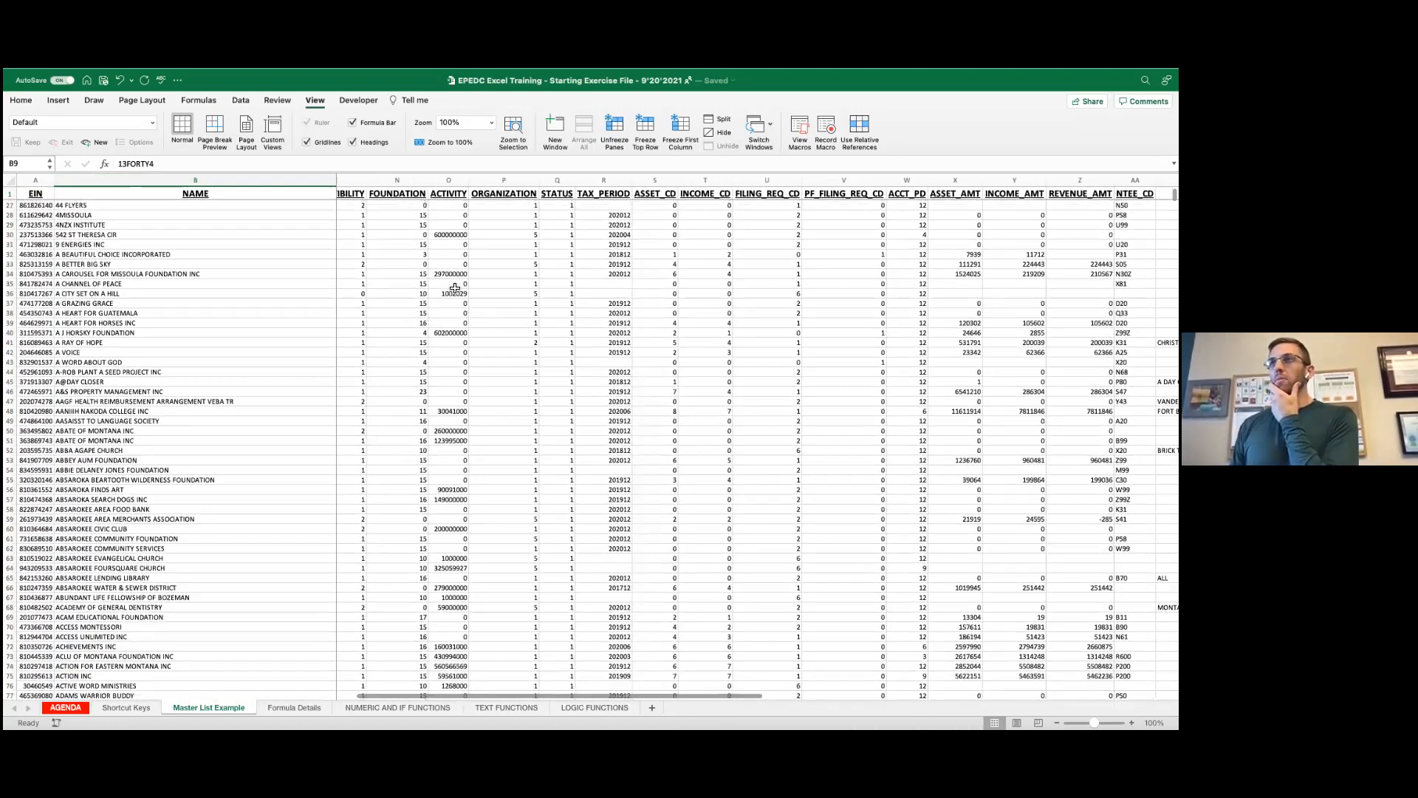
pyautogui.scroll(3, 454, 288)
pyautogui.hscroll(-1, 454, 288)
pyautogui.scroll(2, 454, 288)
pyautogui.scroll(5, 454, 288)
pyautogui.hscroll(-6, 455, 288)
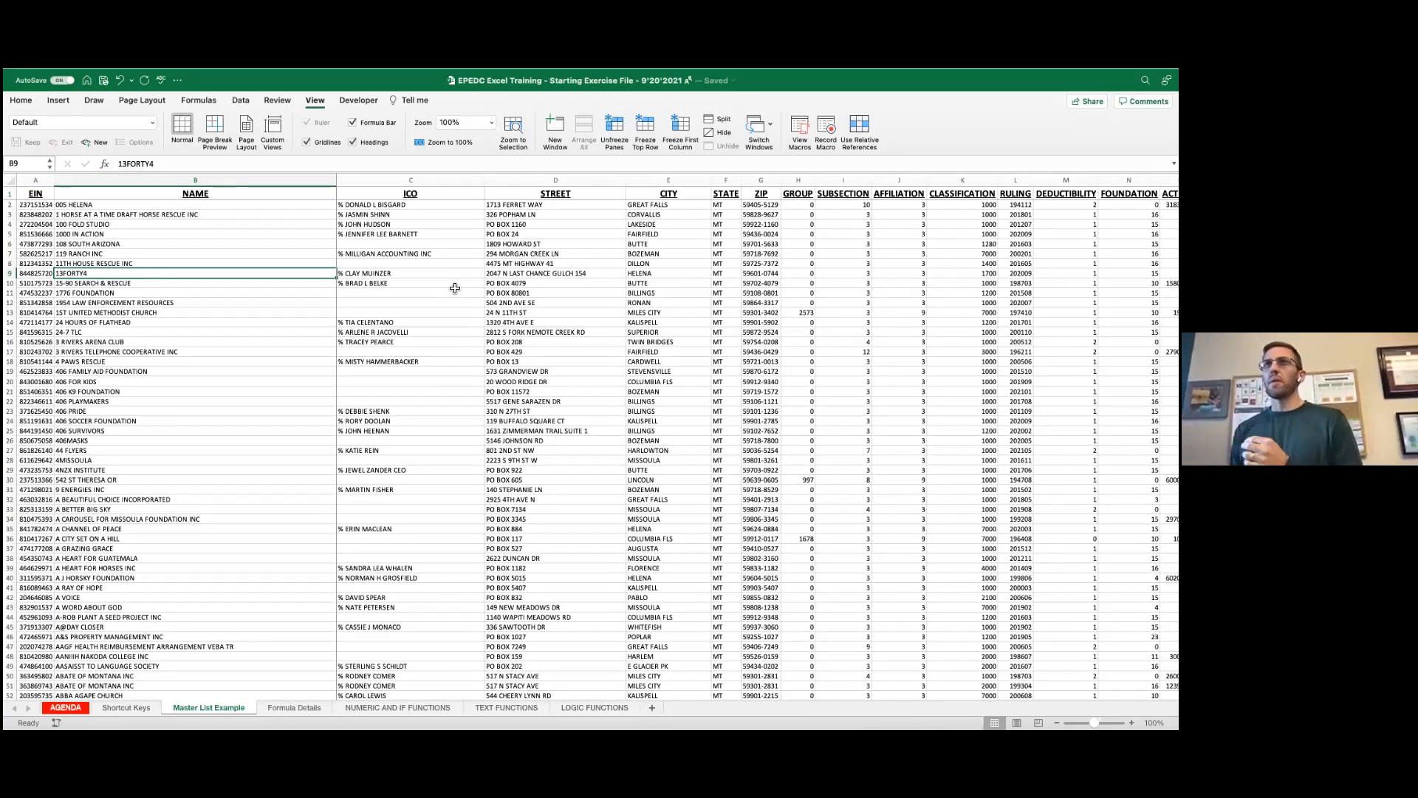
# Step: Sort the records by the CITY column from A to Z, starting from header cell E1
pyautogui.click(21, 101)
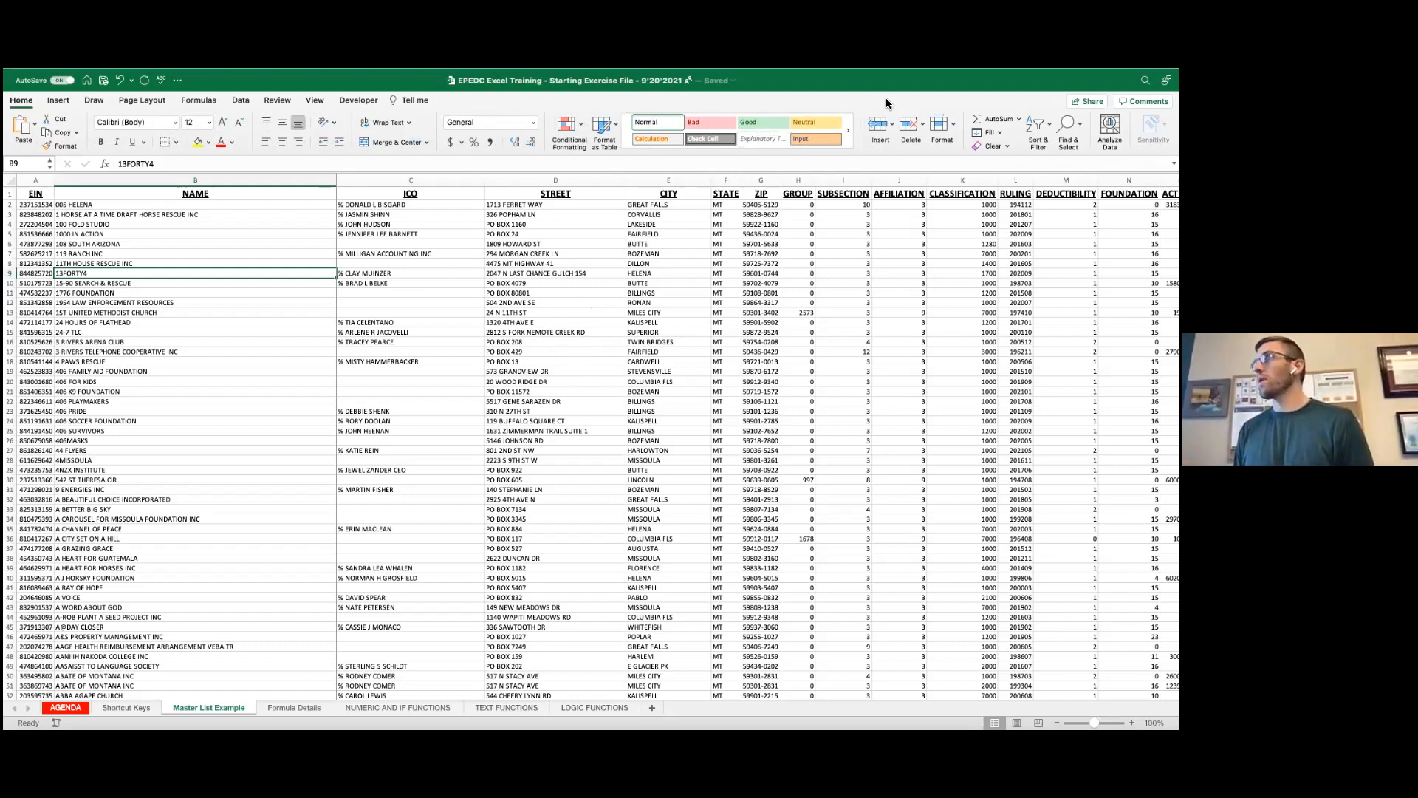
pyautogui.click(16, 101)
pyautogui.click(16, 101)
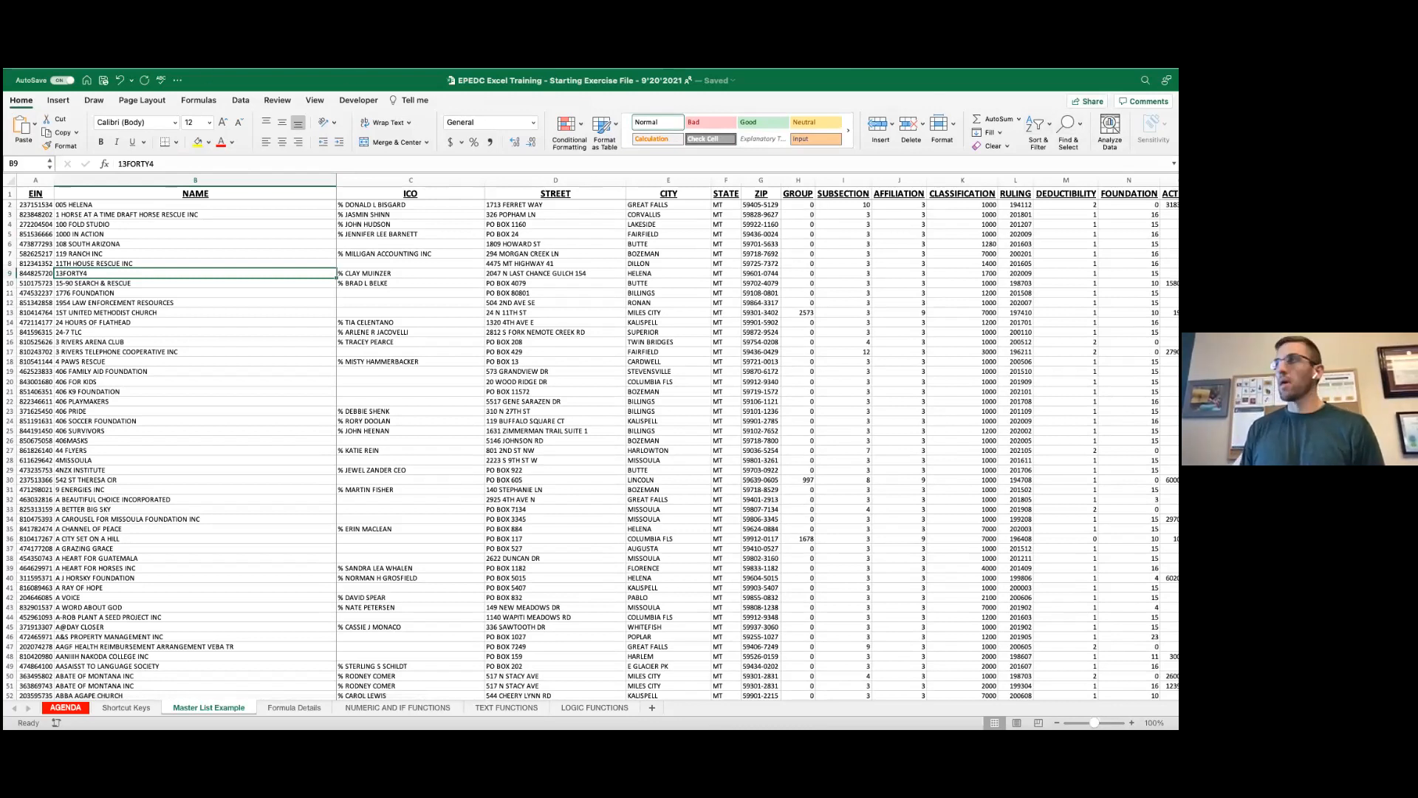
pyautogui.click(1038, 124)
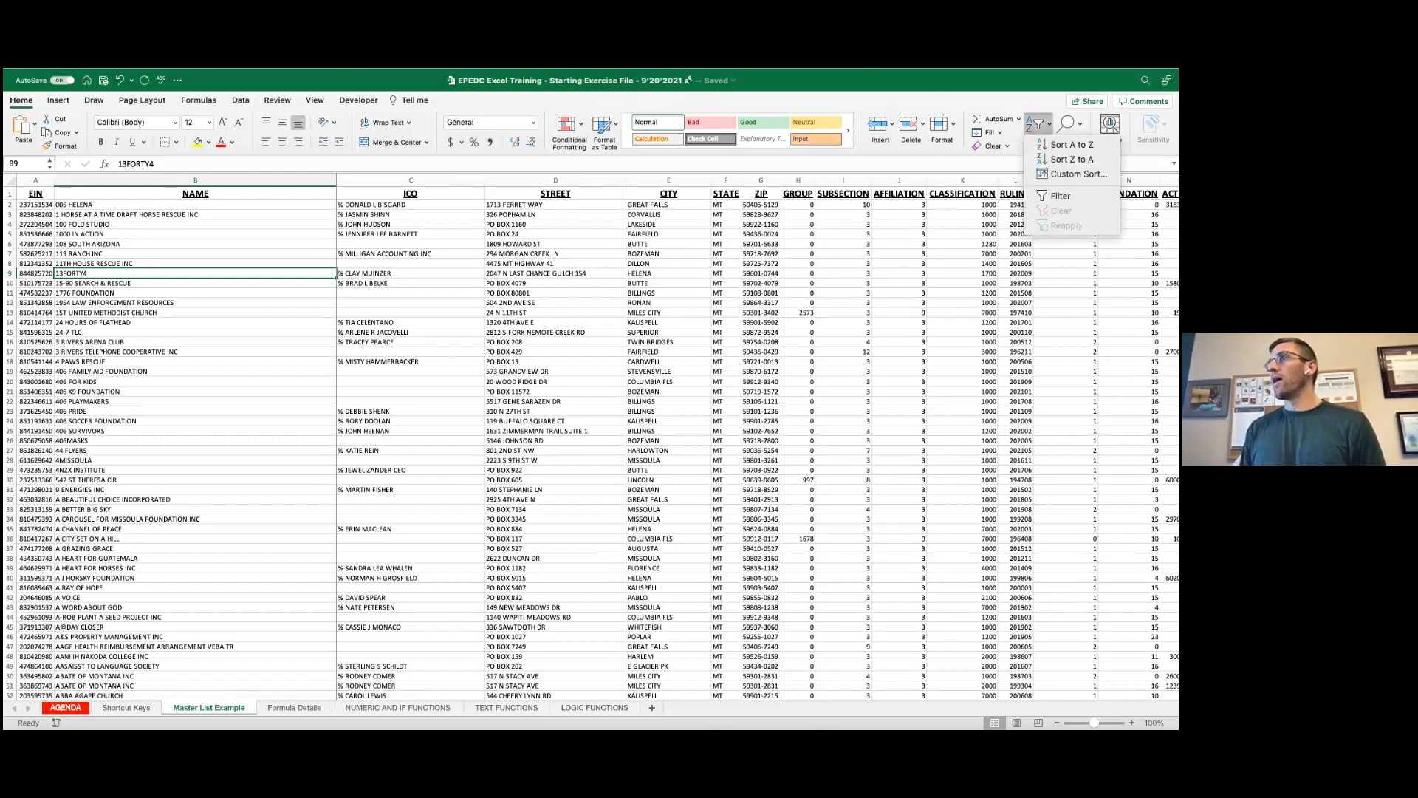
pyautogui.click(1038, 124)
pyautogui.click(532, 193)
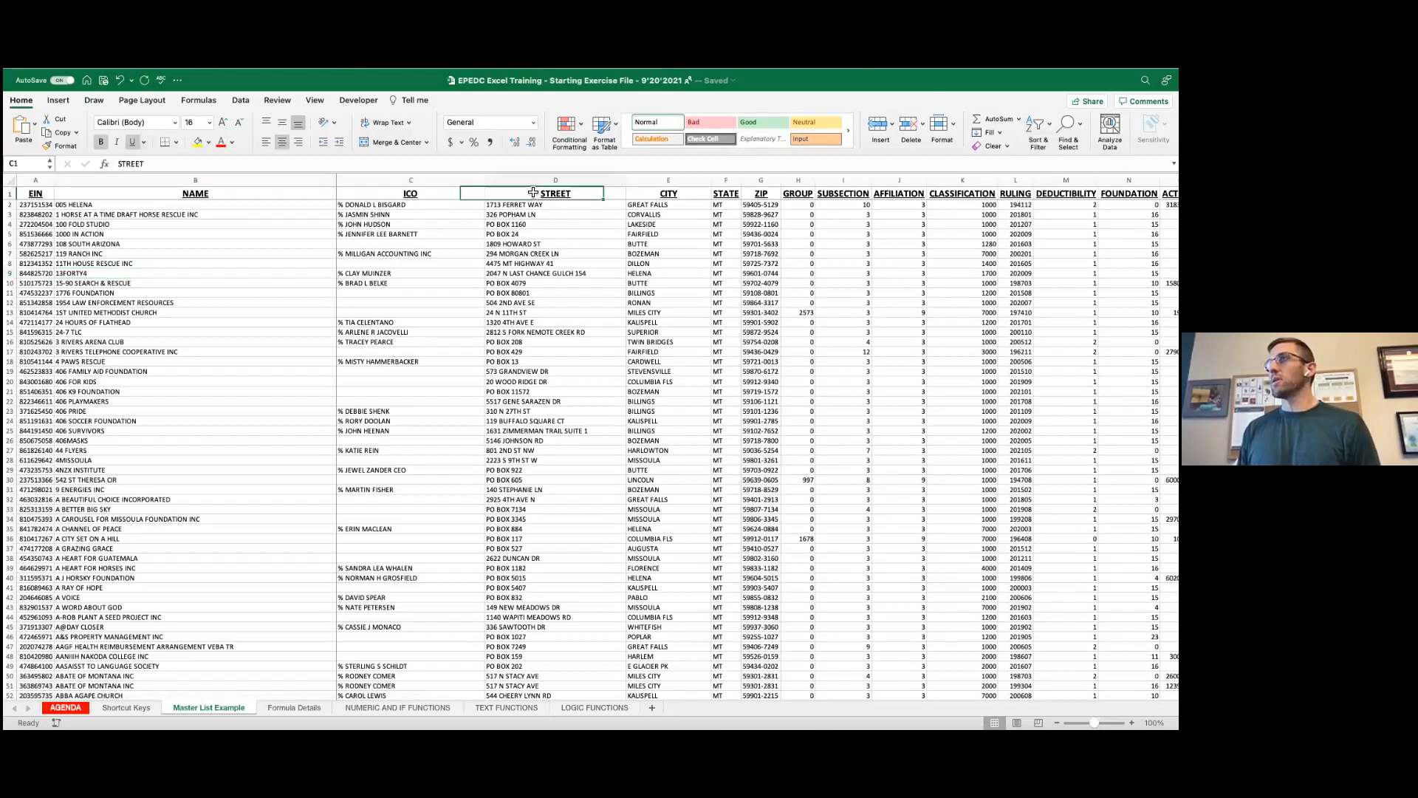
pyautogui.click(676, 193)
pyautogui.click(1038, 125)
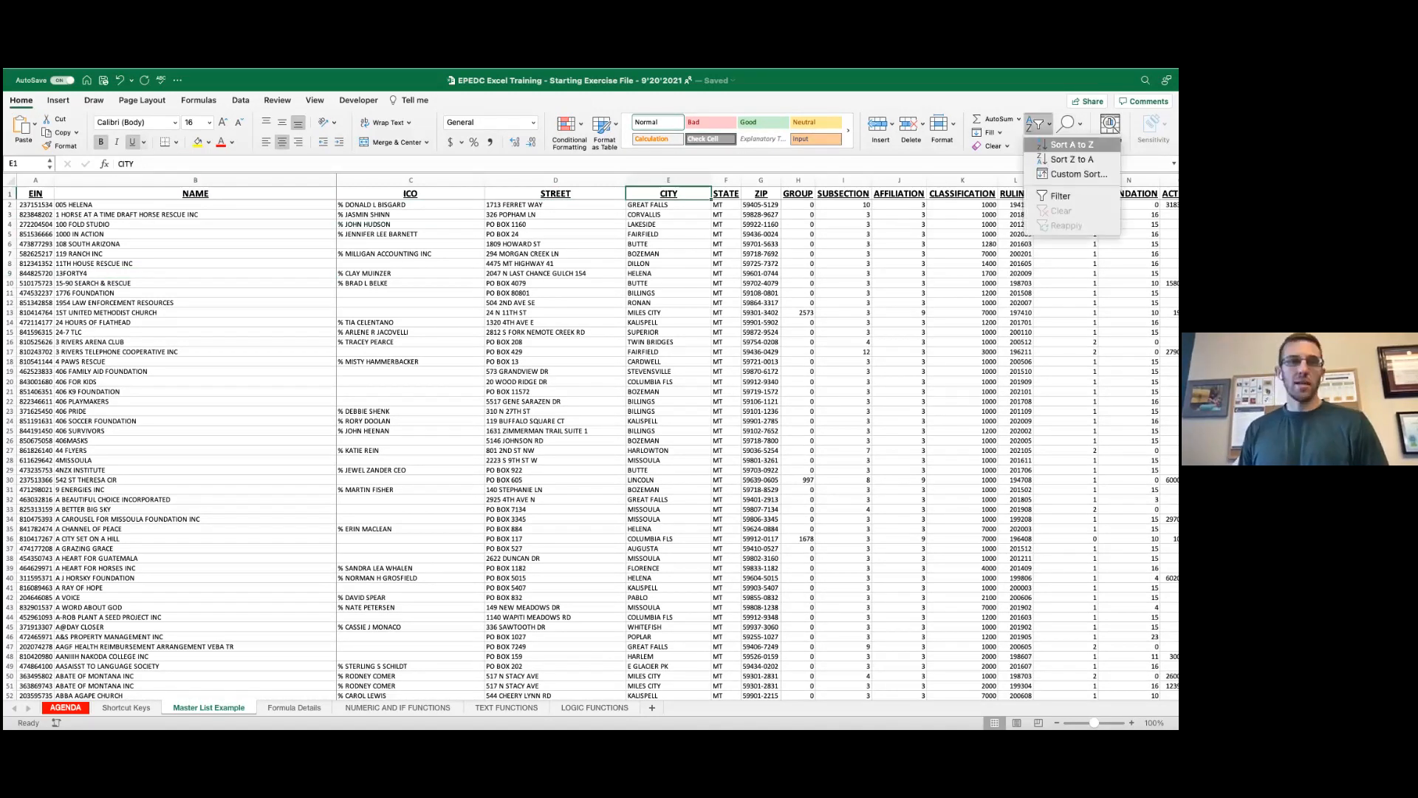
pyautogui.click(686, 197)
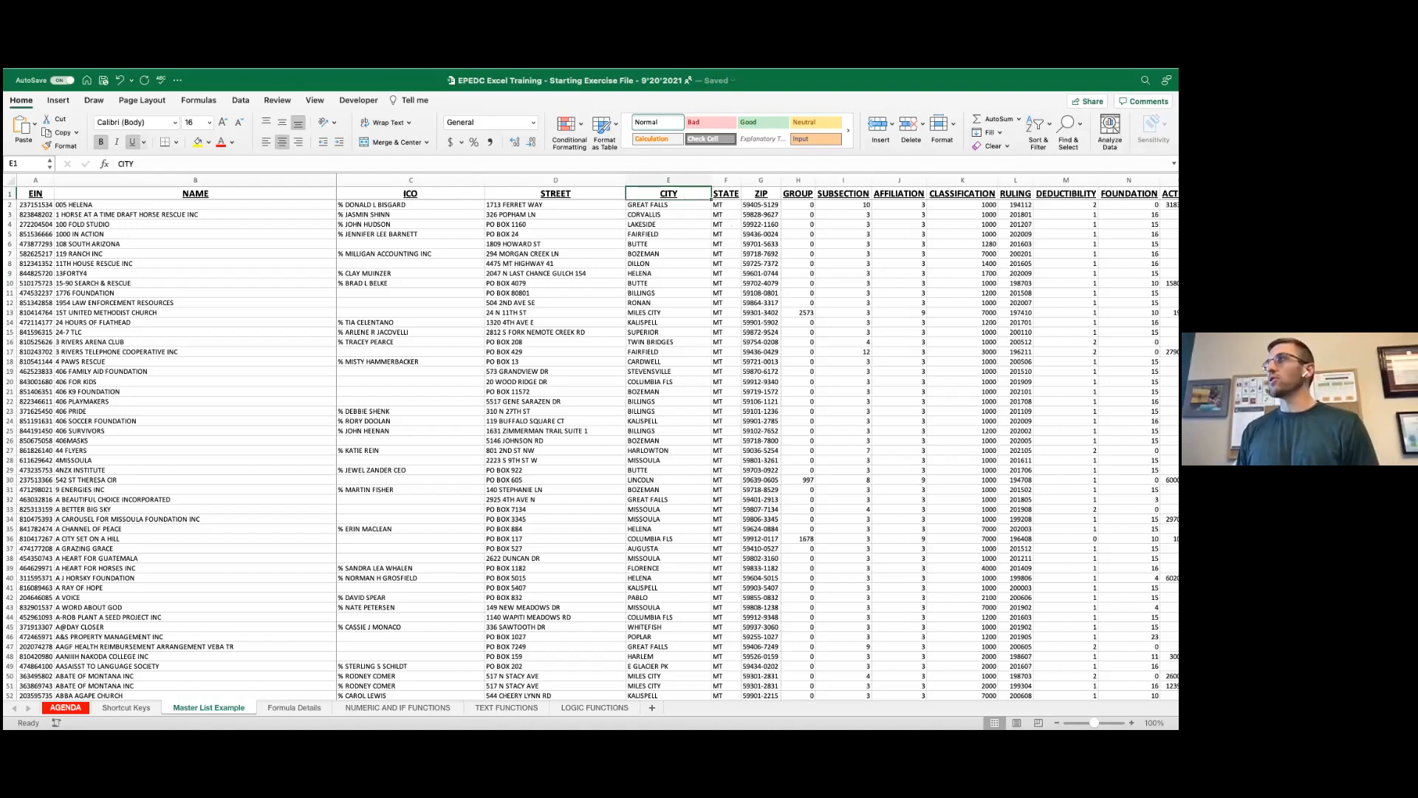
pyautogui.click(1038, 124)
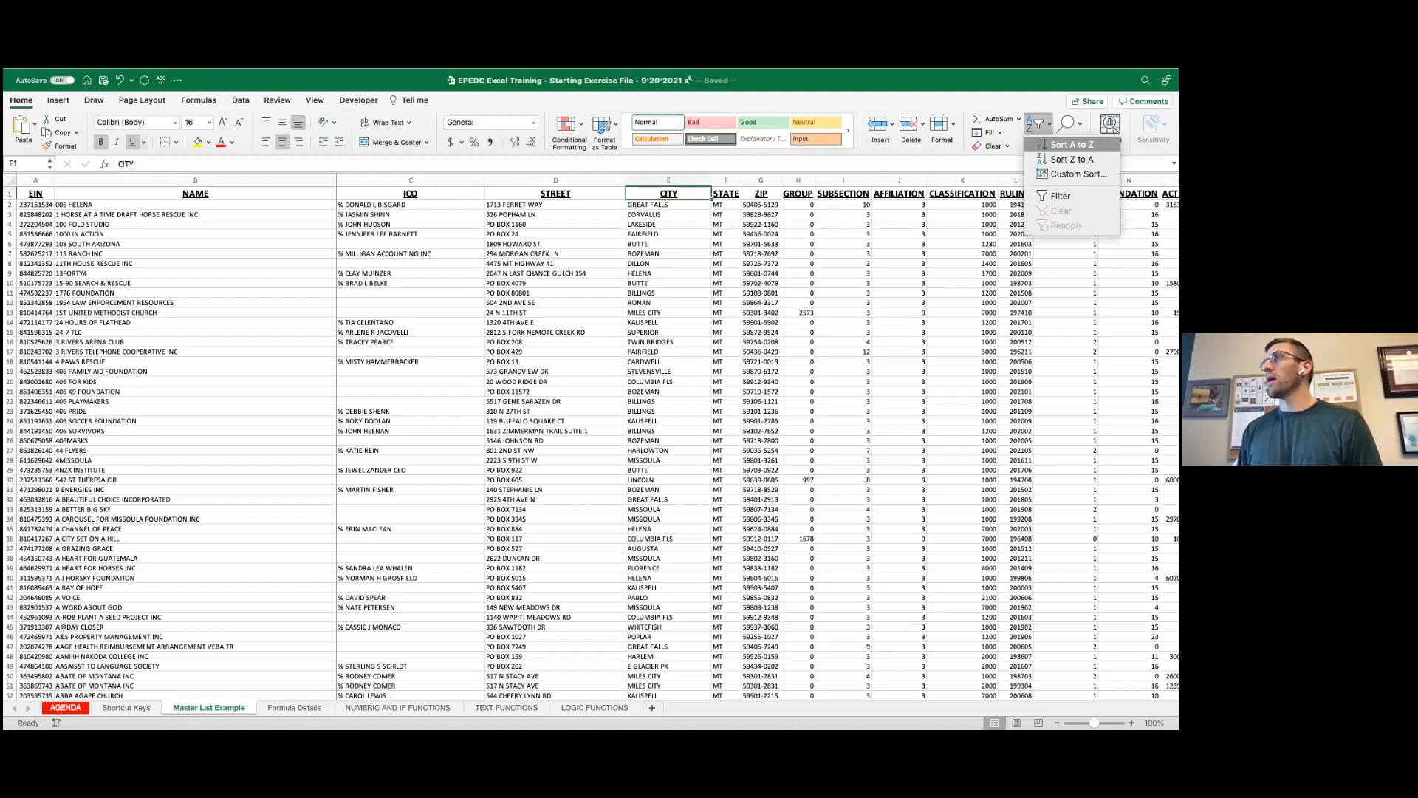
pyautogui.click(1069, 144)
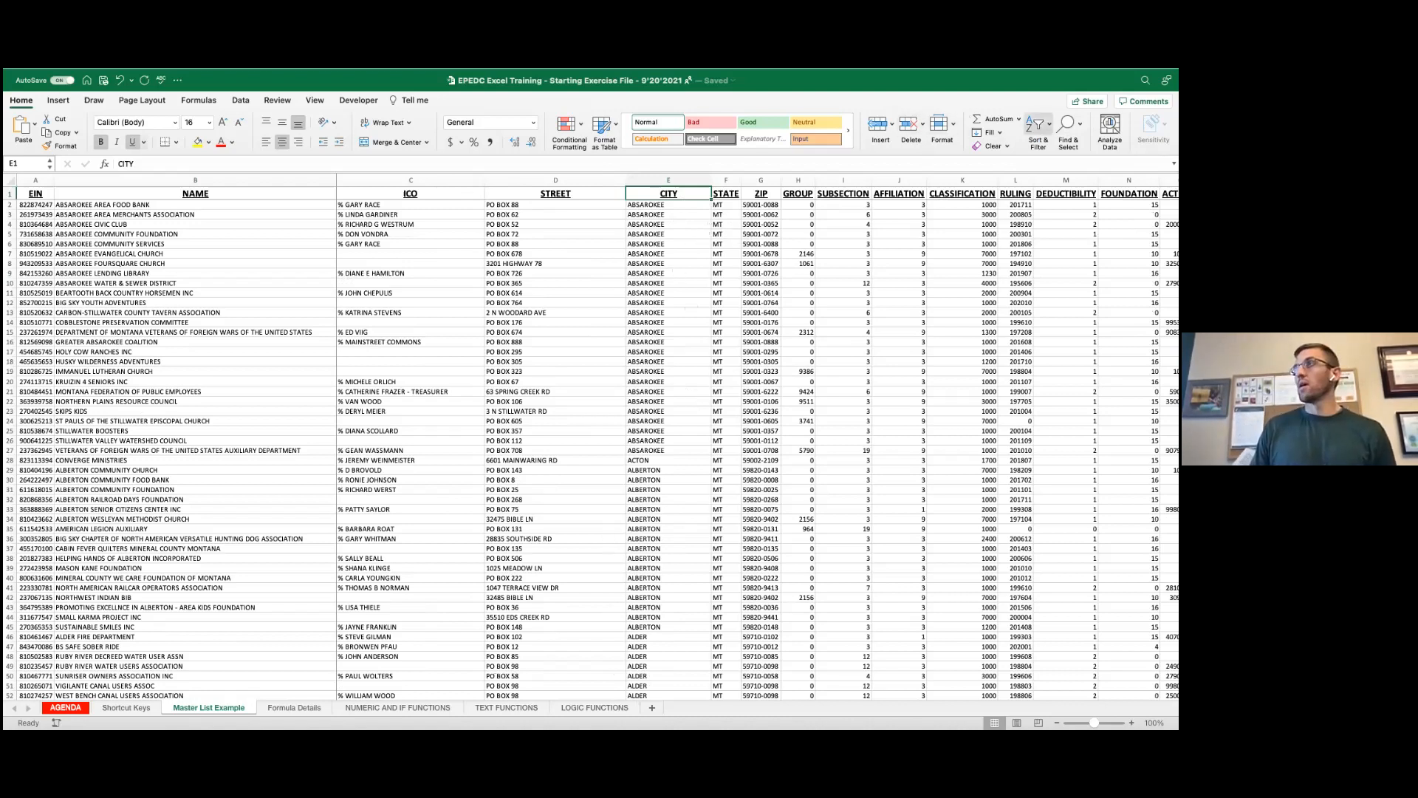
# Step: Sort the records by CITY from Z to A, and return them to A to Z order
pyautogui.click(1038, 124)
pyautogui.click(1064, 159)
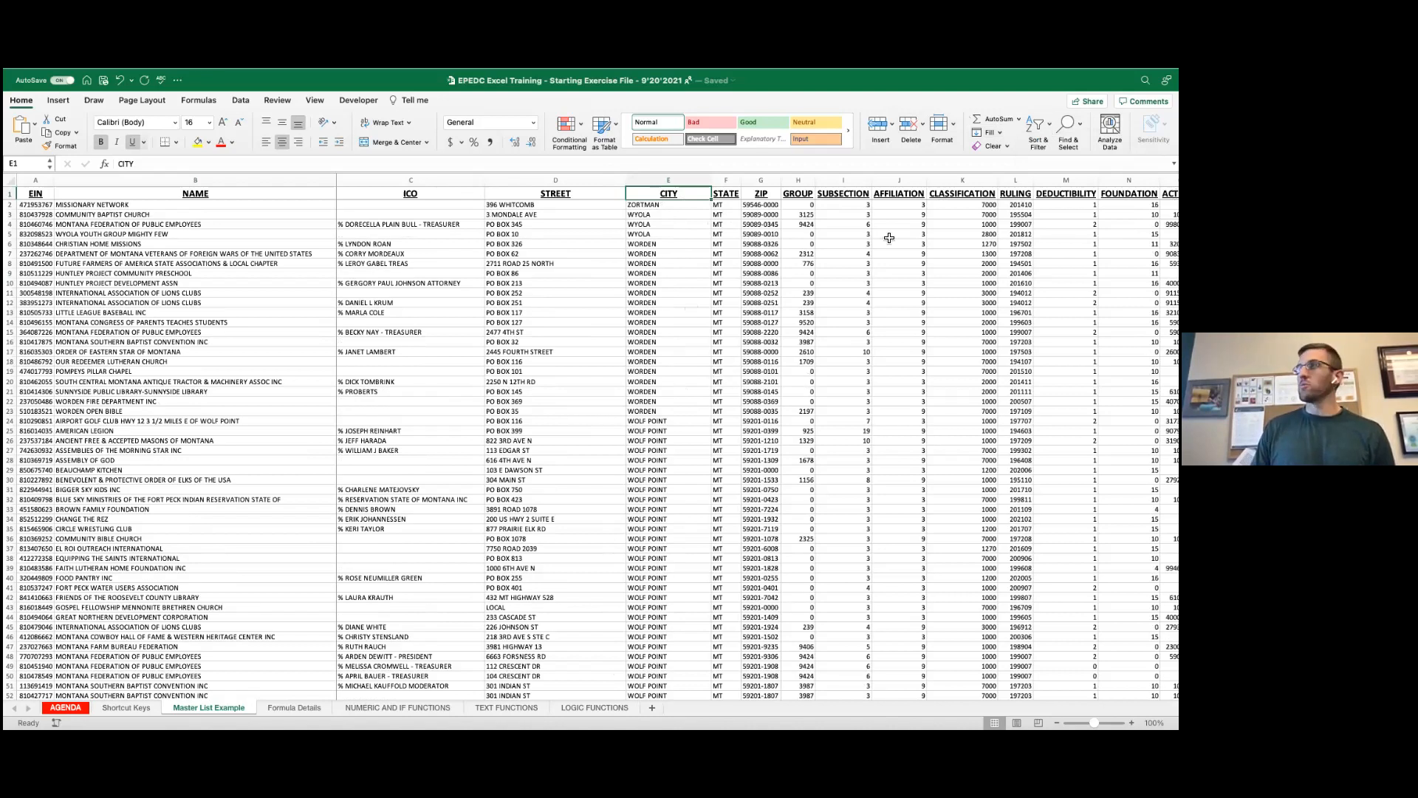
pyautogui.click(1038, 124)
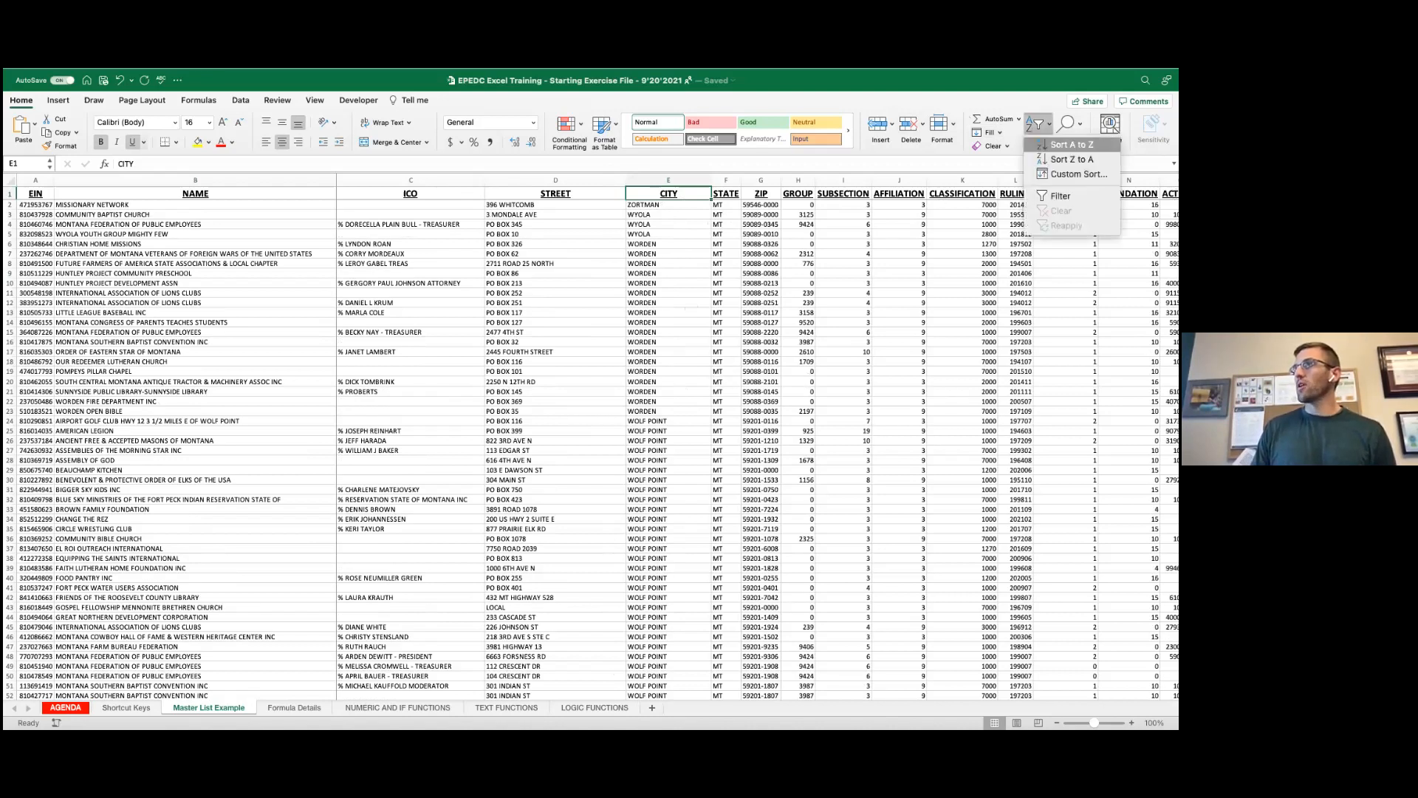
pyautogui.click(1067, 145)
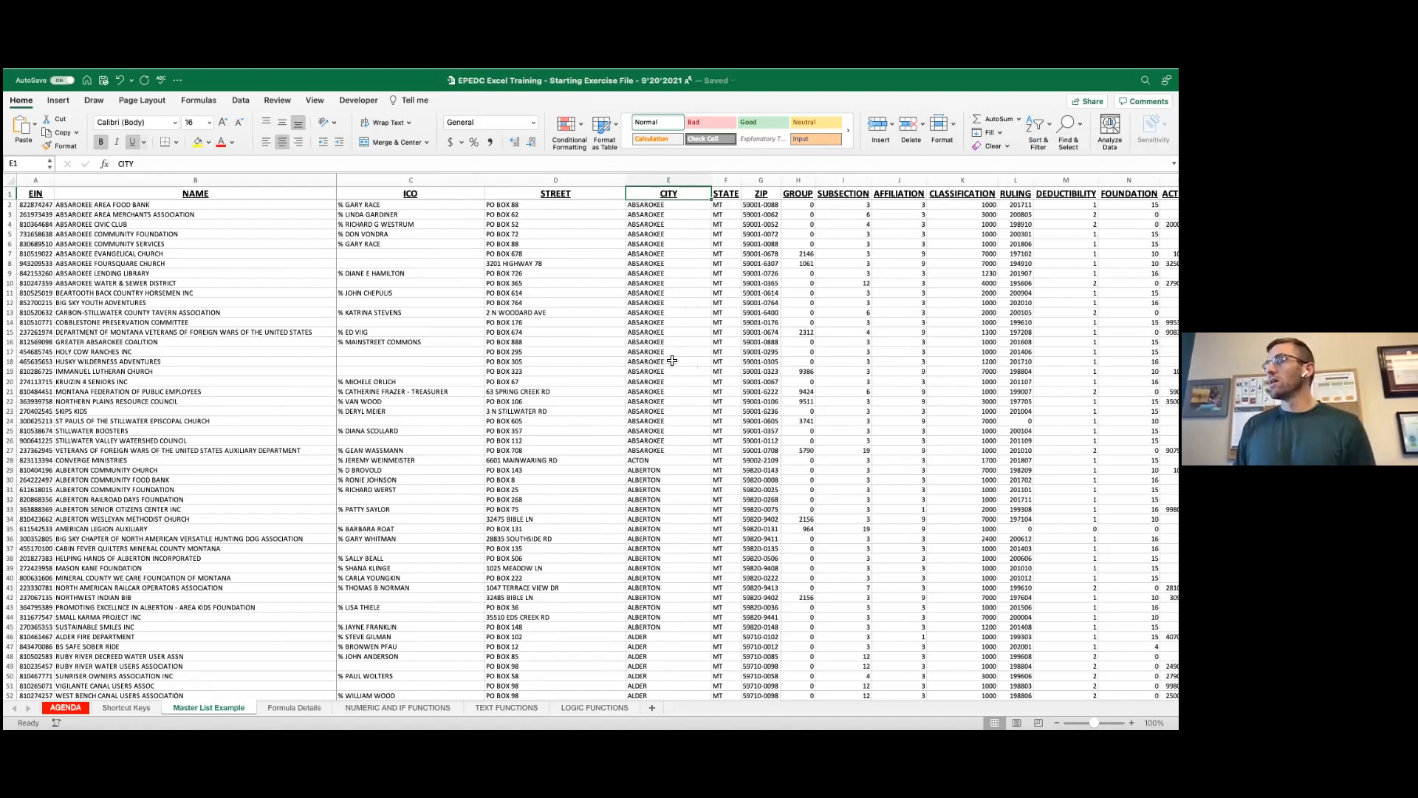
# Step: Open a custom sort on the records and review the available sort columns and order, keeping CITY, Values and A to Z
pyautogui.click(1038, 124)
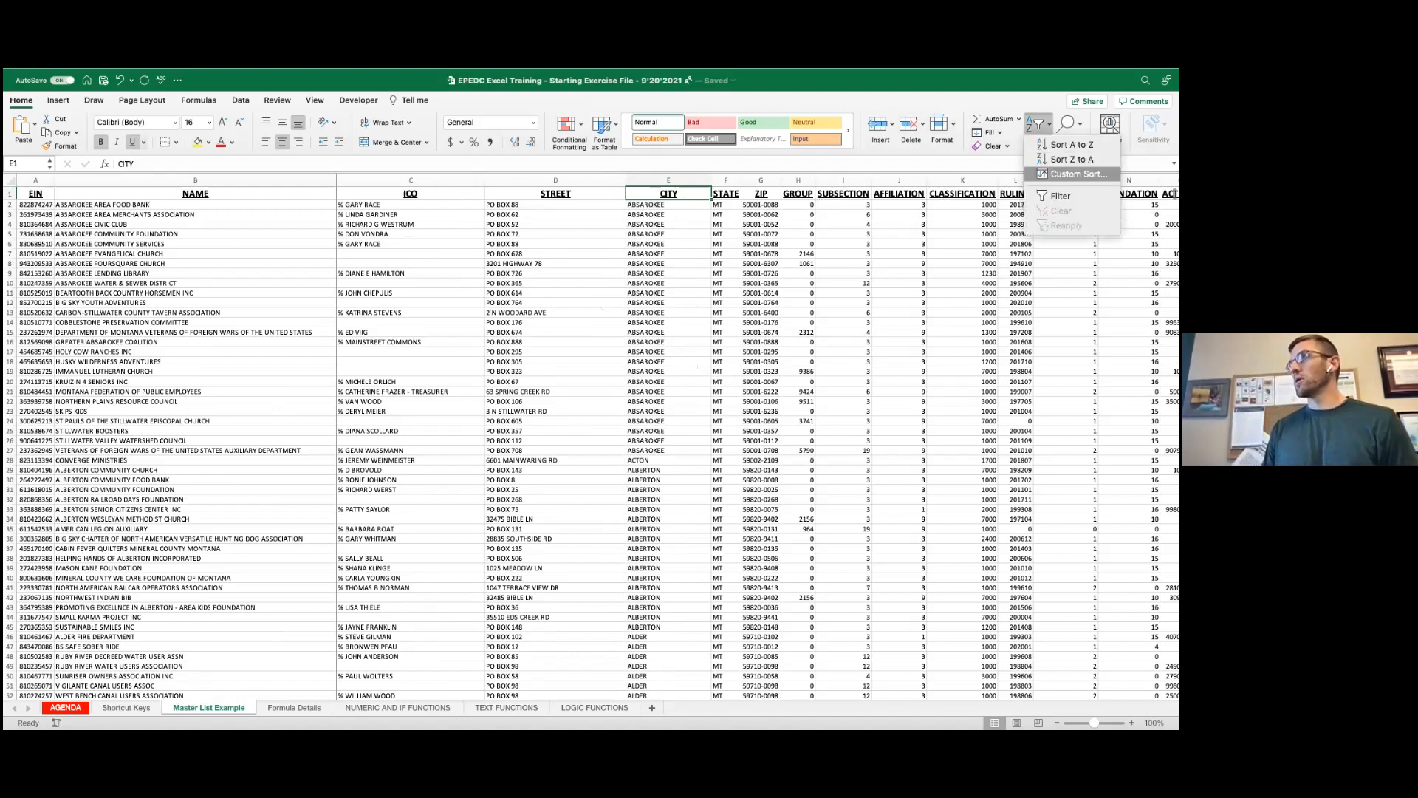
pyautogui.click(1078, 173)
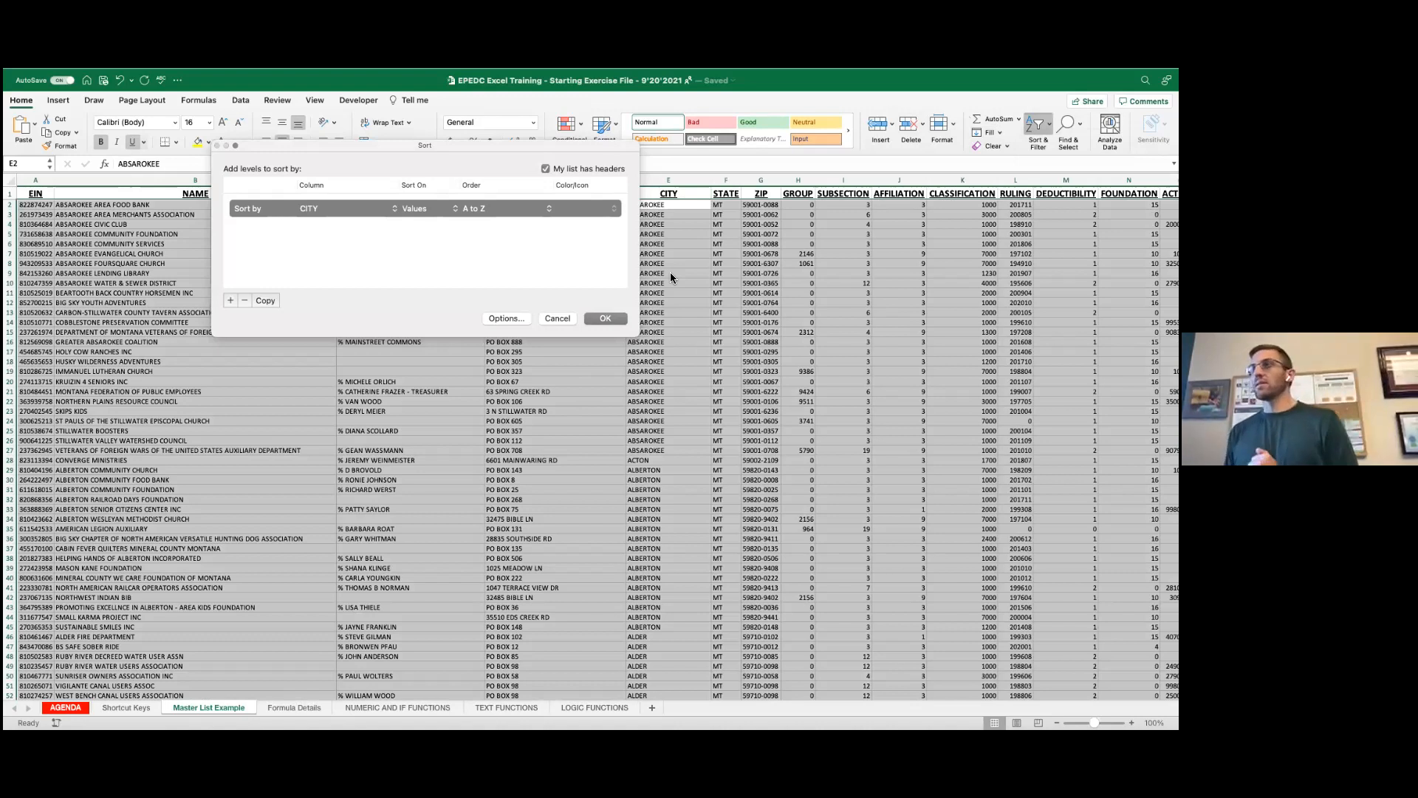
pyautogui.moveTo(407, 143); pyautogui.dragTo(418, 210)
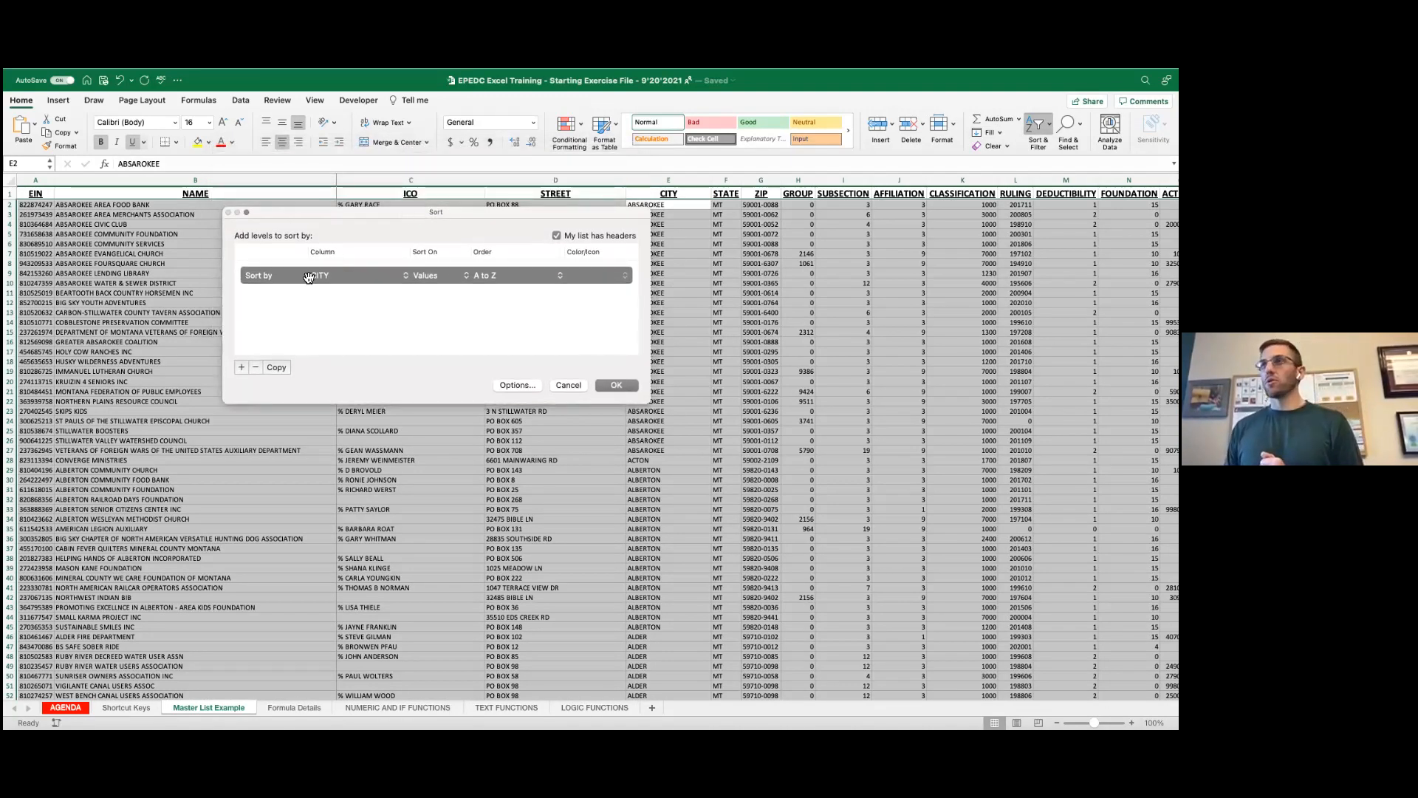
pyautogui.click(393, 277)
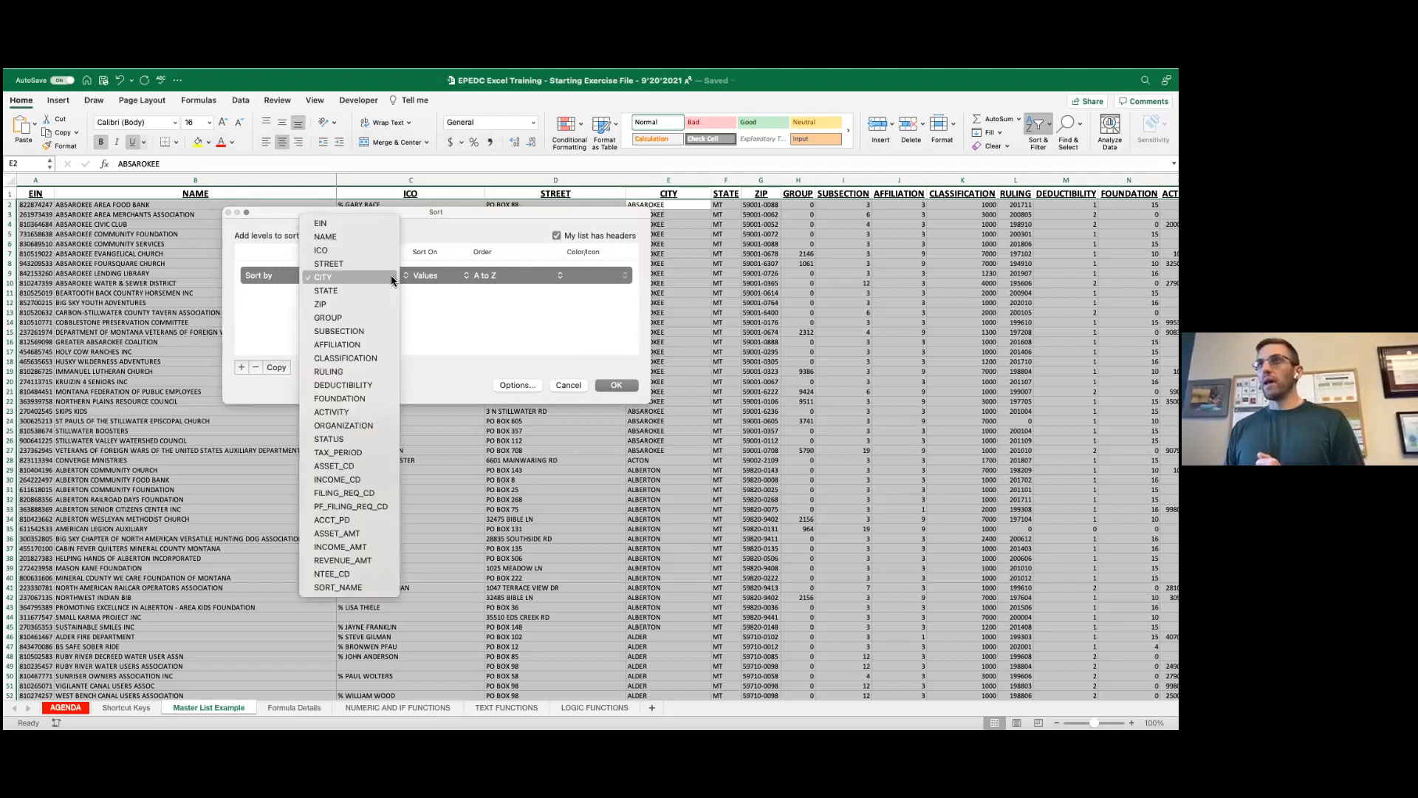
pyautogui.click(268, 278)
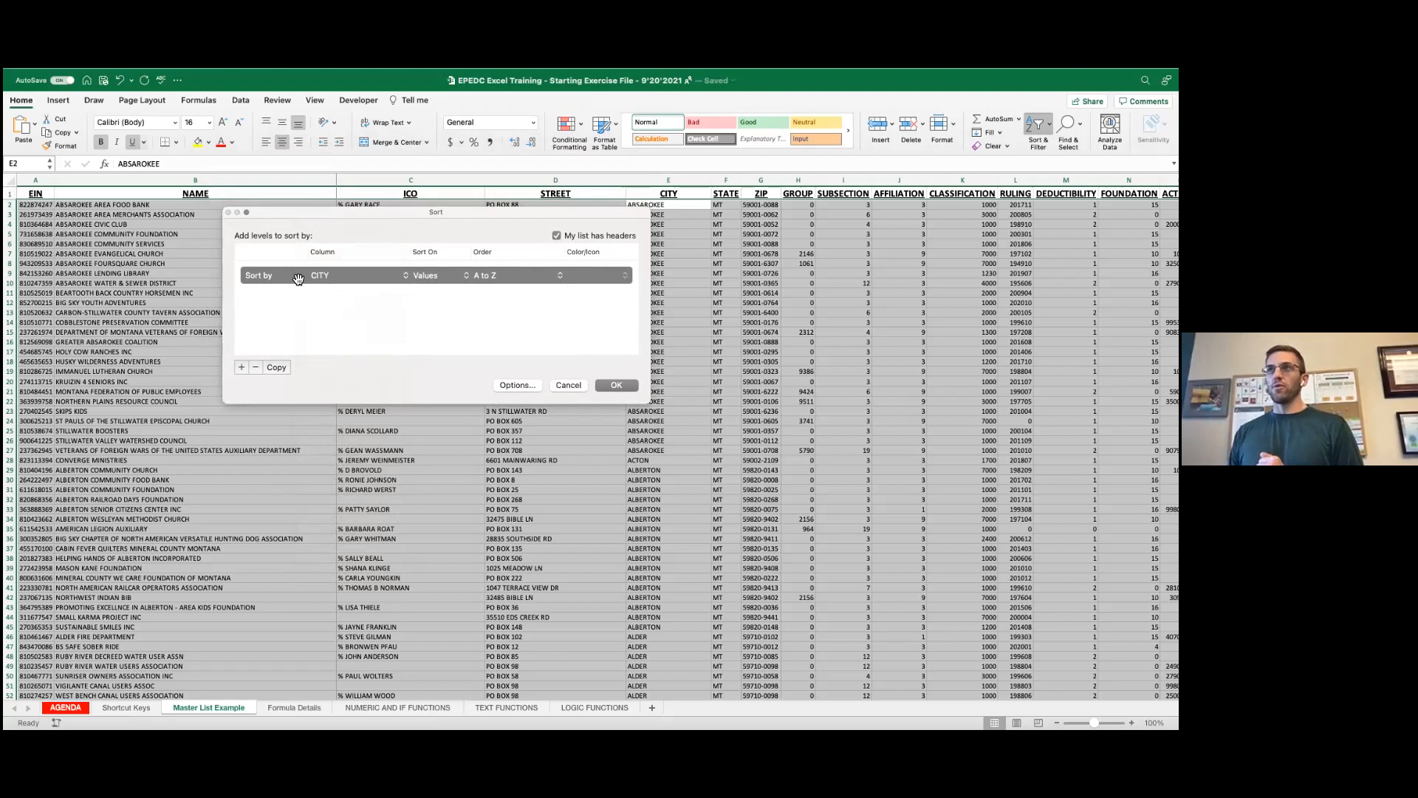
pyautogui.click(403, 276)
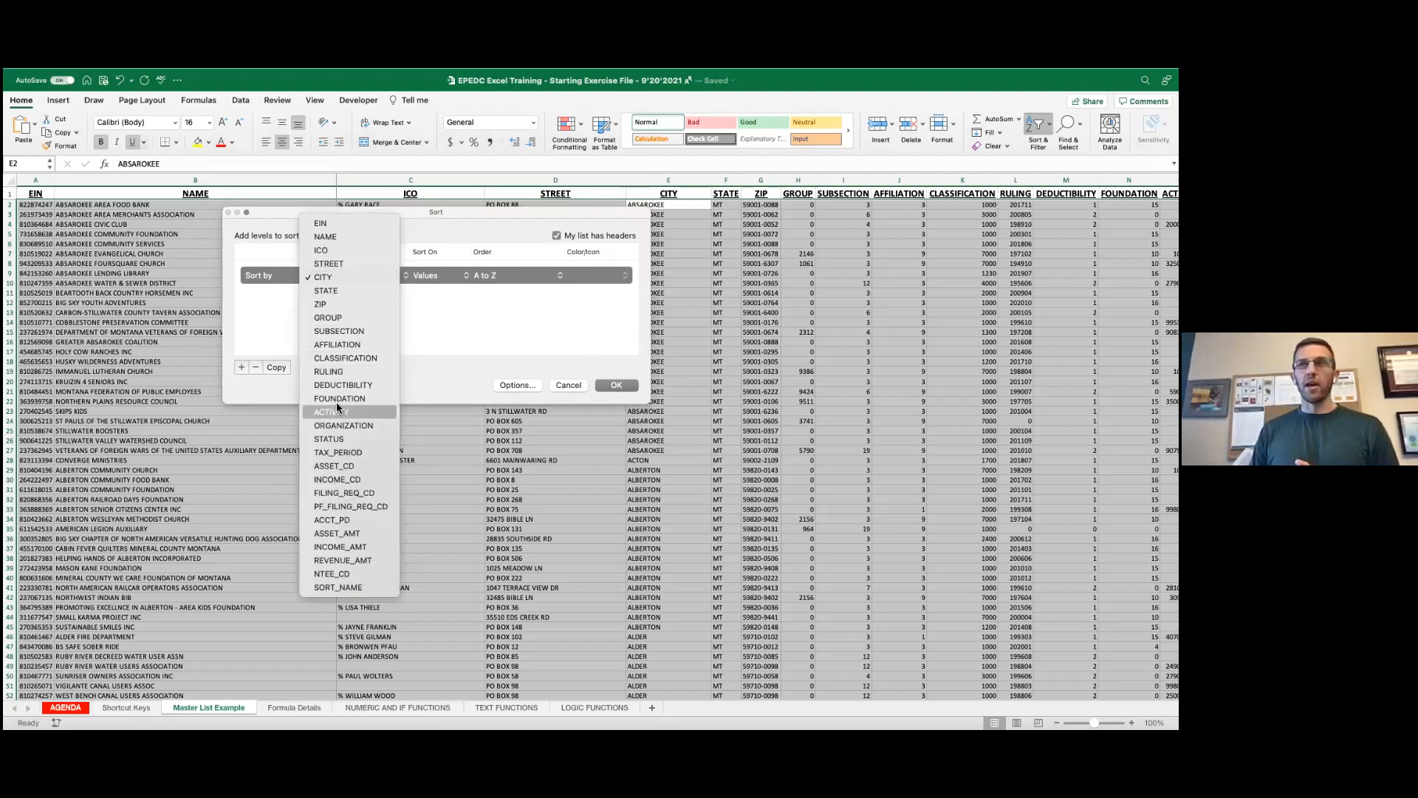
pyautogui.click(331, 278)
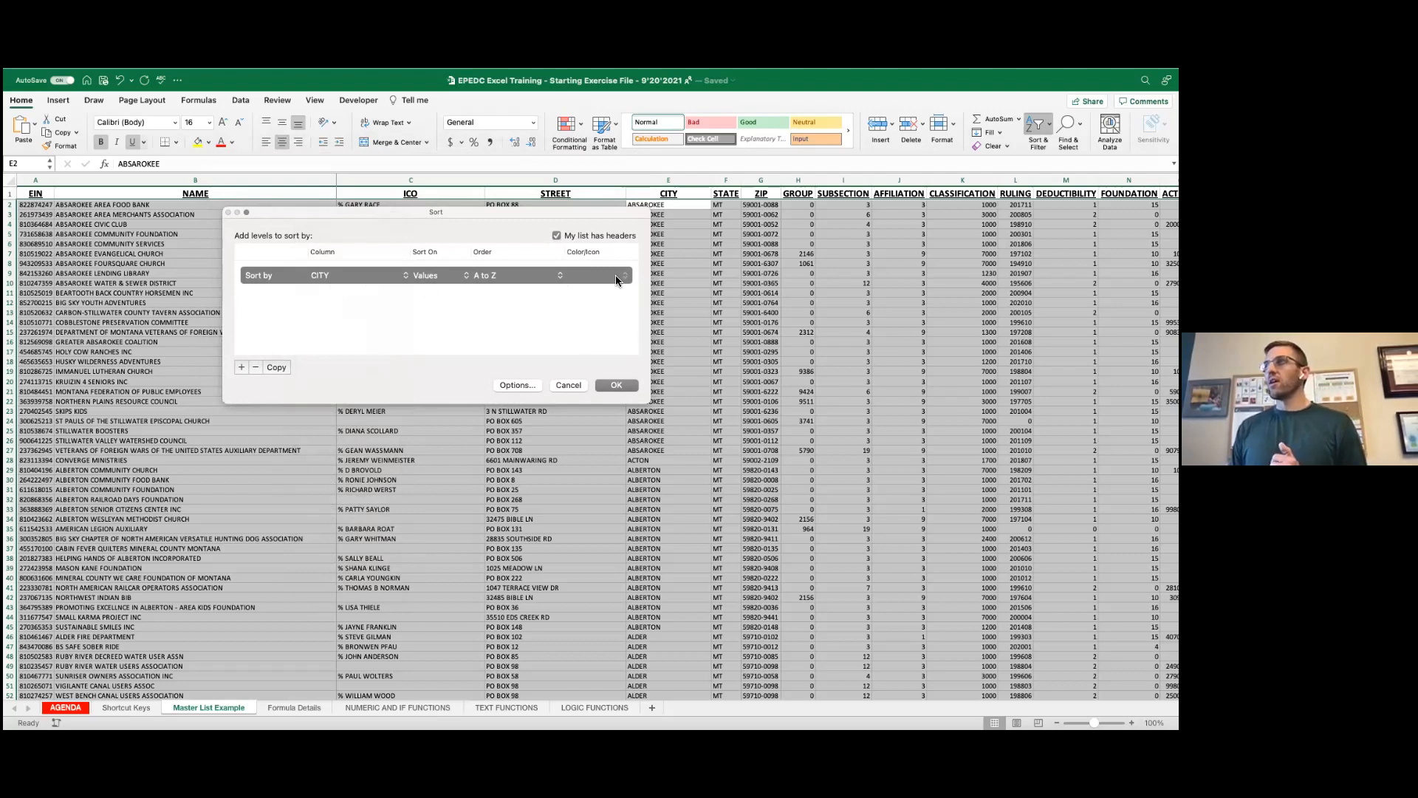
pyautogui.click(510, 276)
pyautogui.click(498, 275)
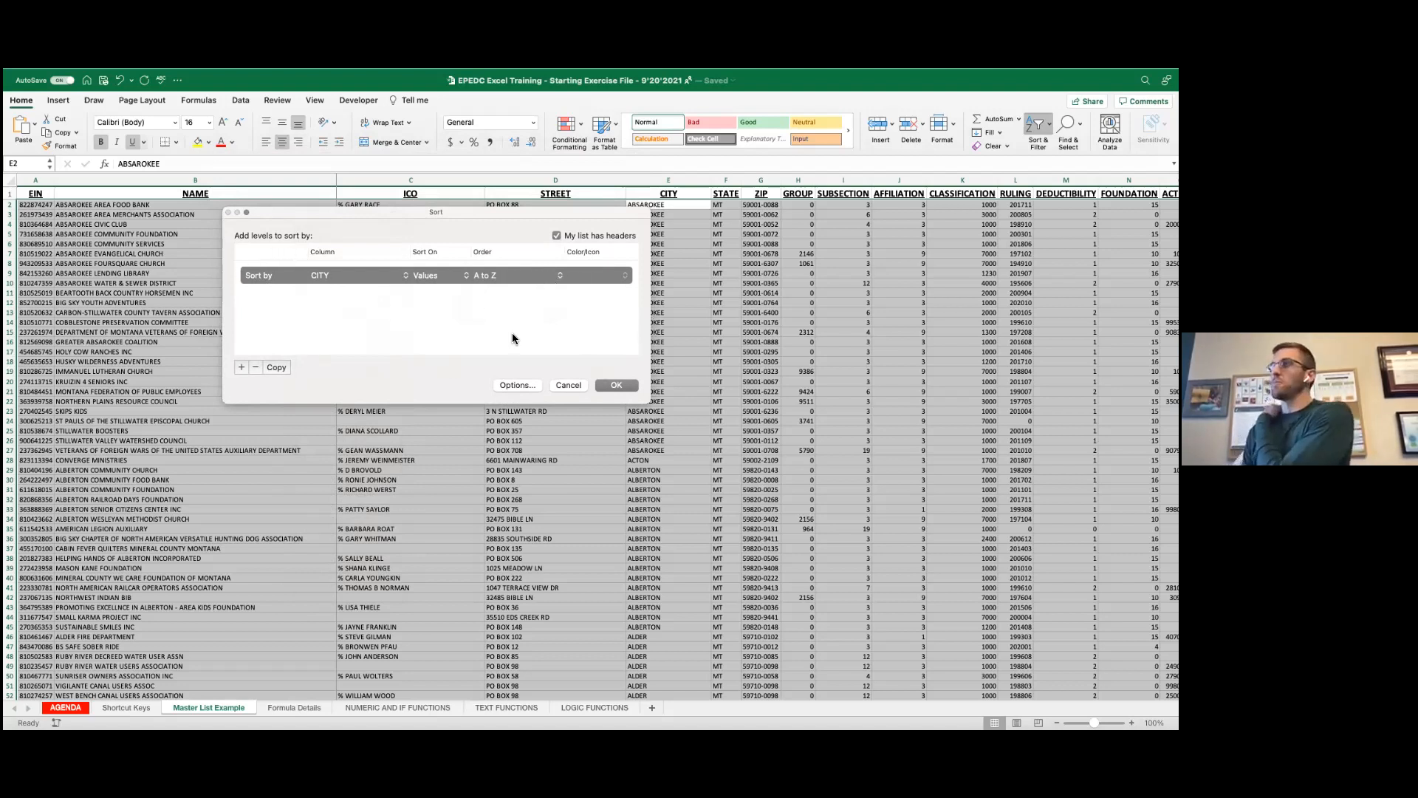
# Step: Add a second sort level by NAME from A to Z beneath the CITY level and apply the sort
pyautogui.click(240, 367)
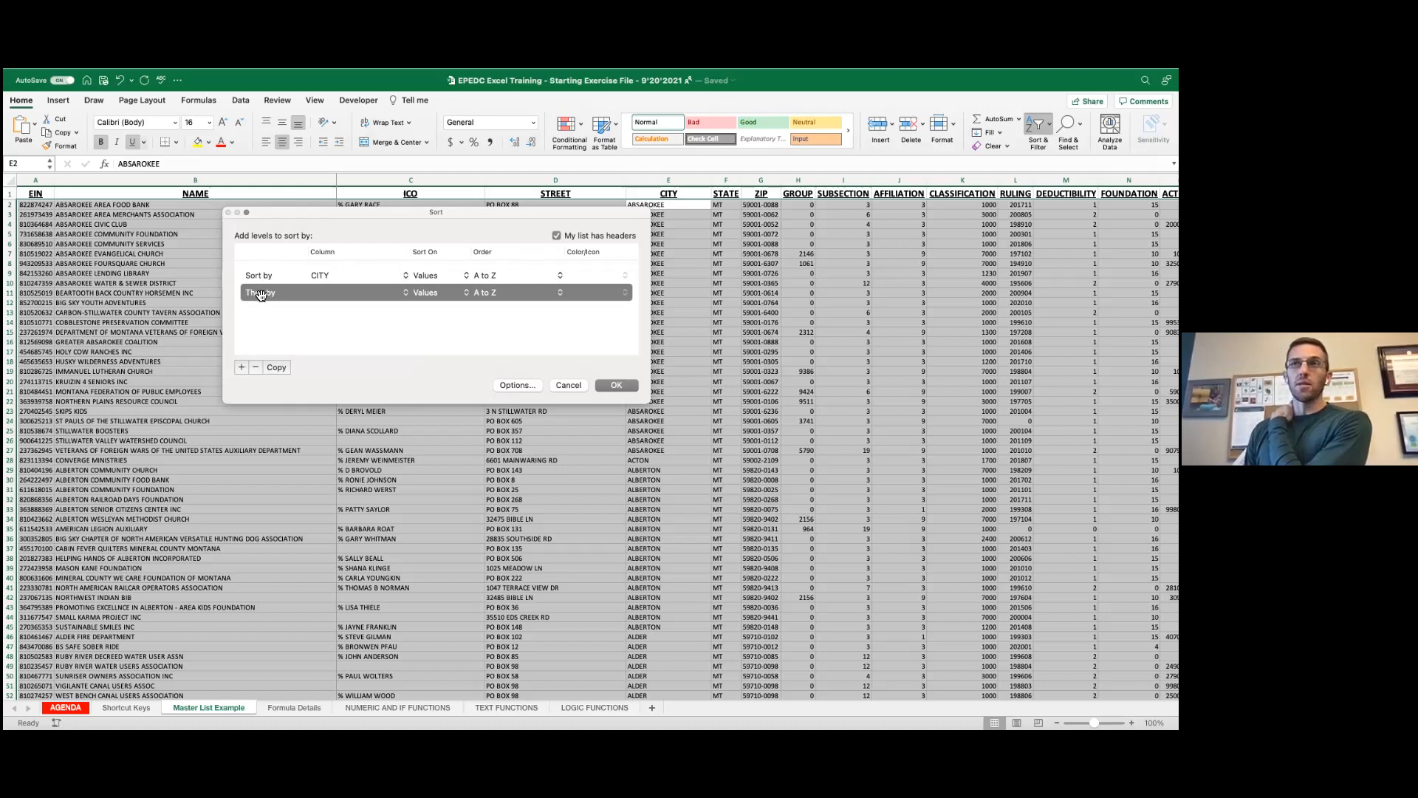
pyautogui.click(339, 294)
pyautogui.click(329, 307)
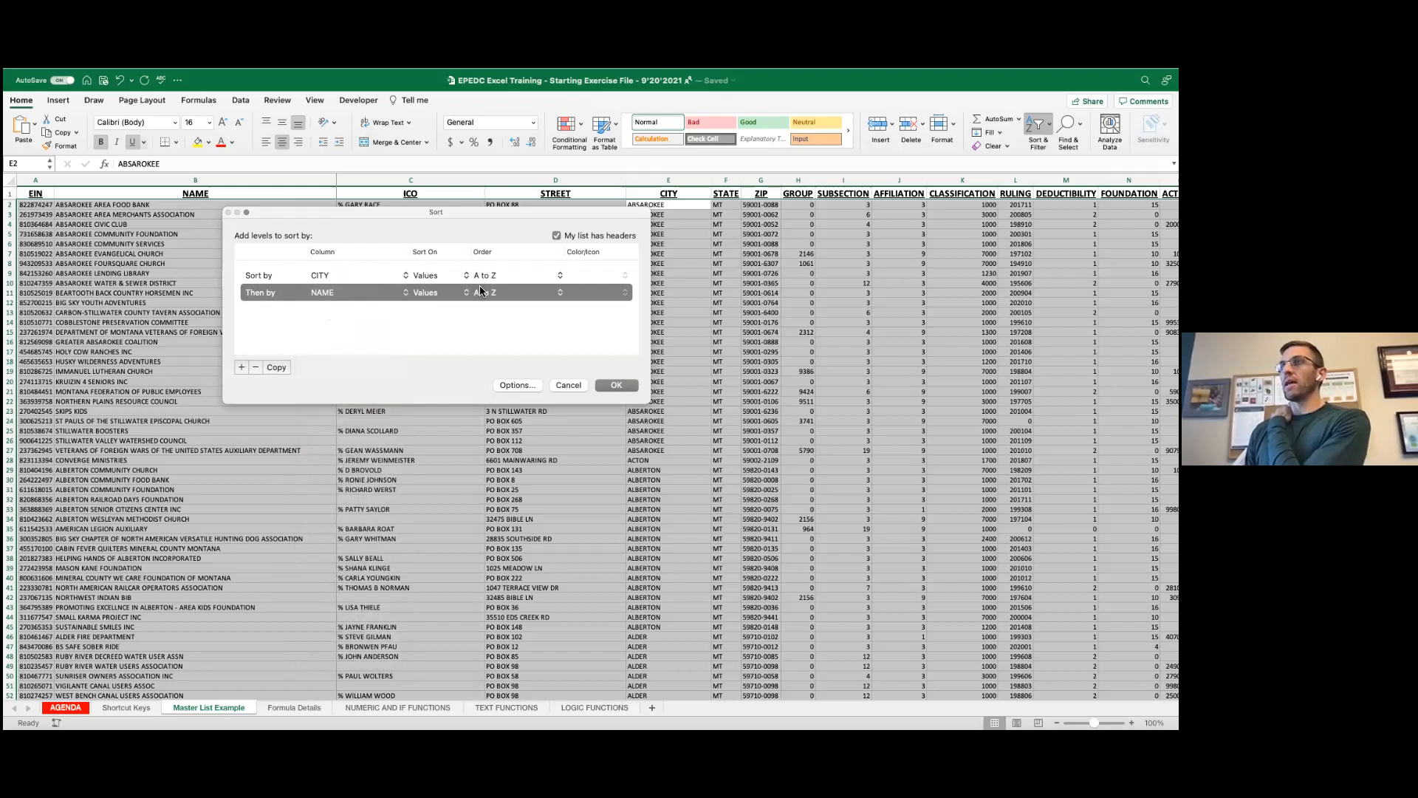
pyautogui.click(618, 387)
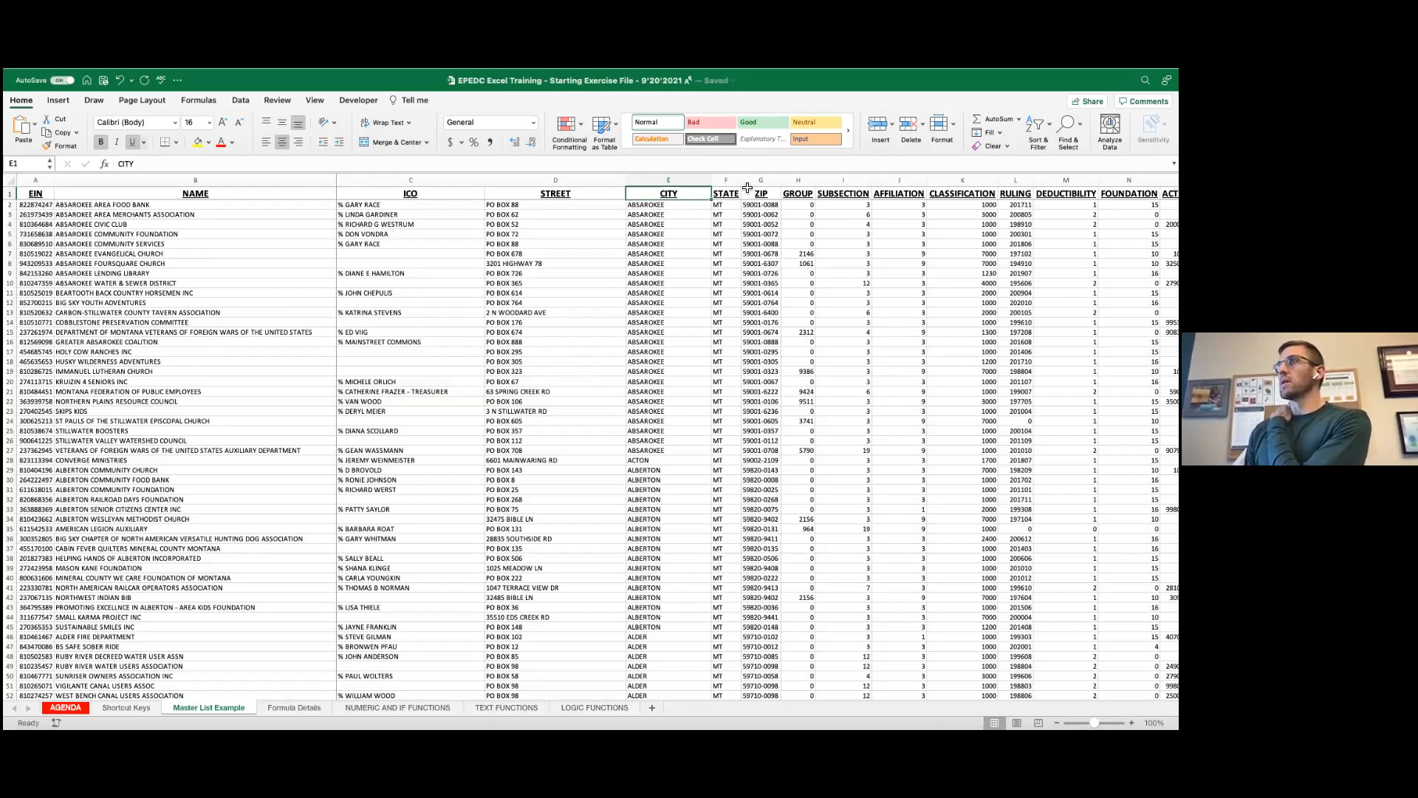
# Step: Check the ABSAROKEE records by selecting their CITY cells E2:E27 and their NAME cells B2:B27
pyautogui.moveTo(646, 207); pyautogui.dragTo(644, 449)
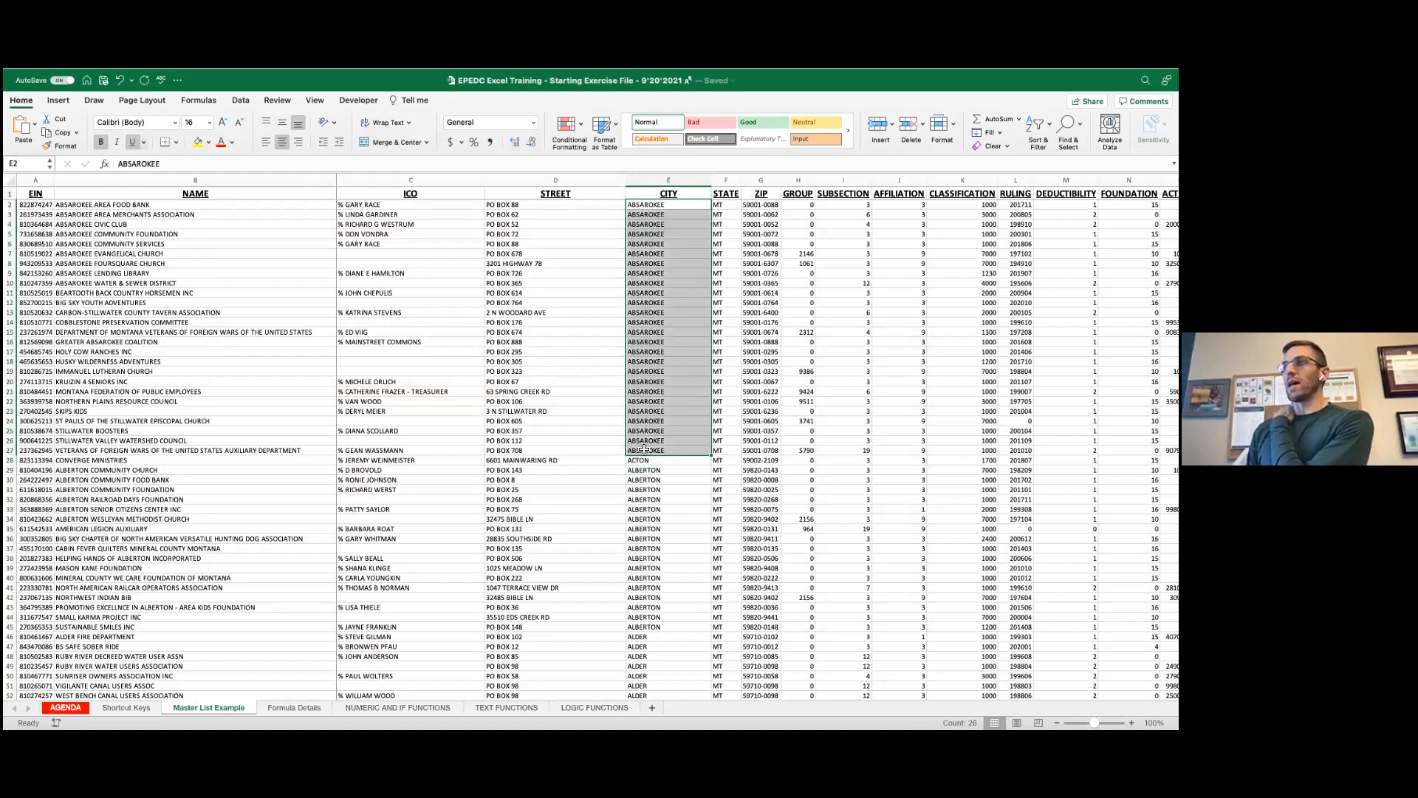
pyautogui.click(86, 207)
pyautogui.moveTo(86, 207); pyautogui.dragTo(102, 452)
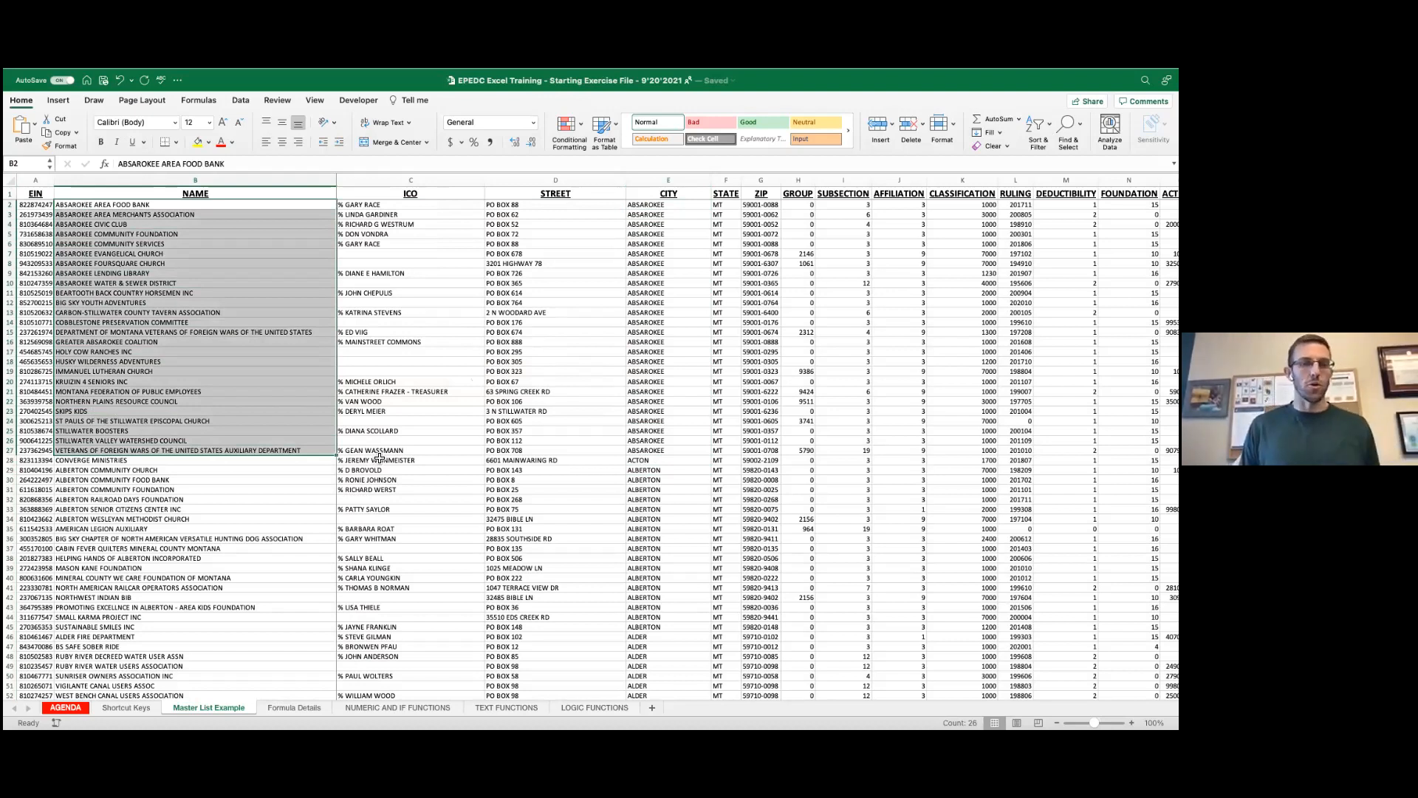
# Step: Fill rows 6 and 7, the Absarokee Community Services and Absarokee Evangelical Church records, with yellow
pyautogui.click(662, 249)
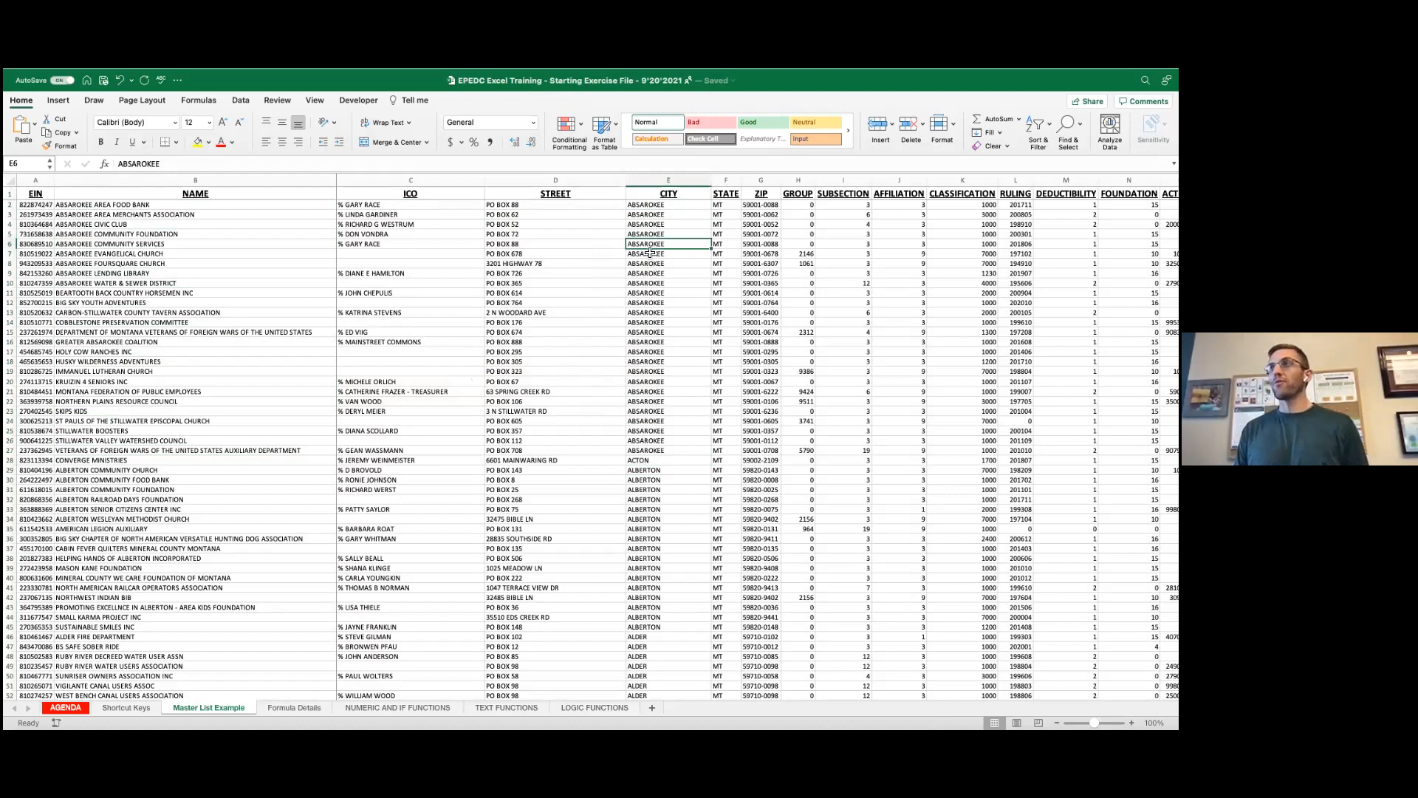
pyautogui.moveTo(652, 241); pyautogui.dragTo(647, 254)
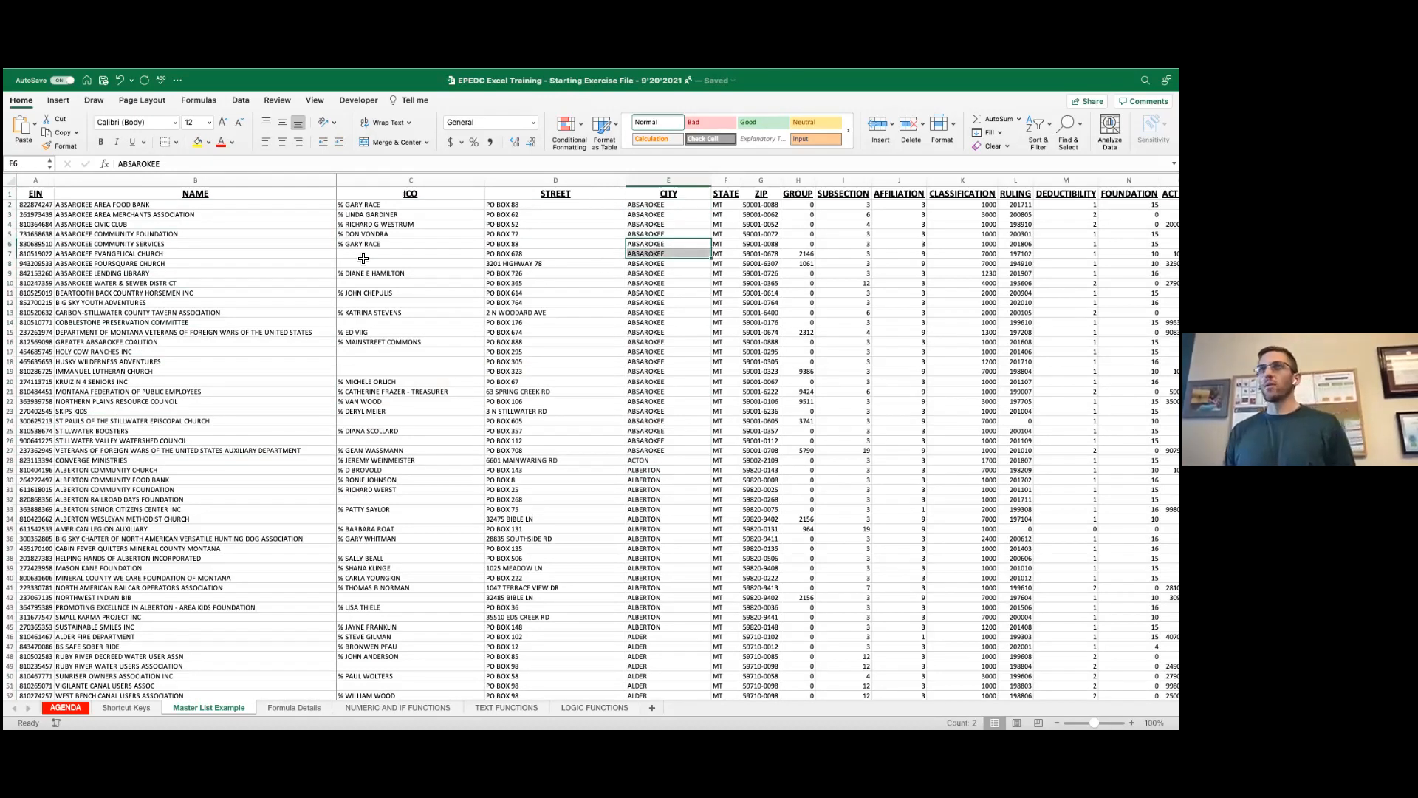
pyautogui.moveTo(15, 243); pyautogui.dragTo(15, 255)
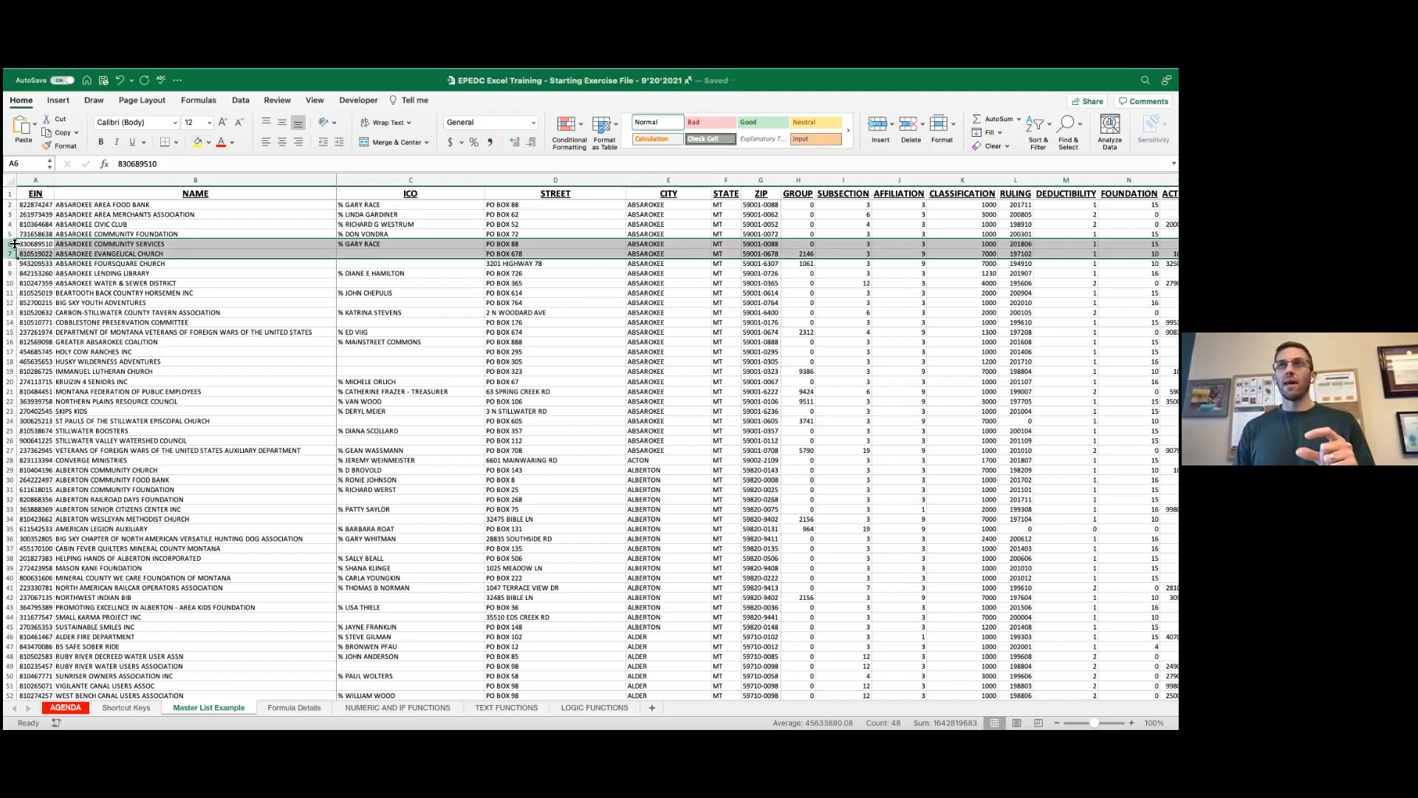
pyautogui.moveTo(14, 245); pyautogui.dragTo(14, 253)
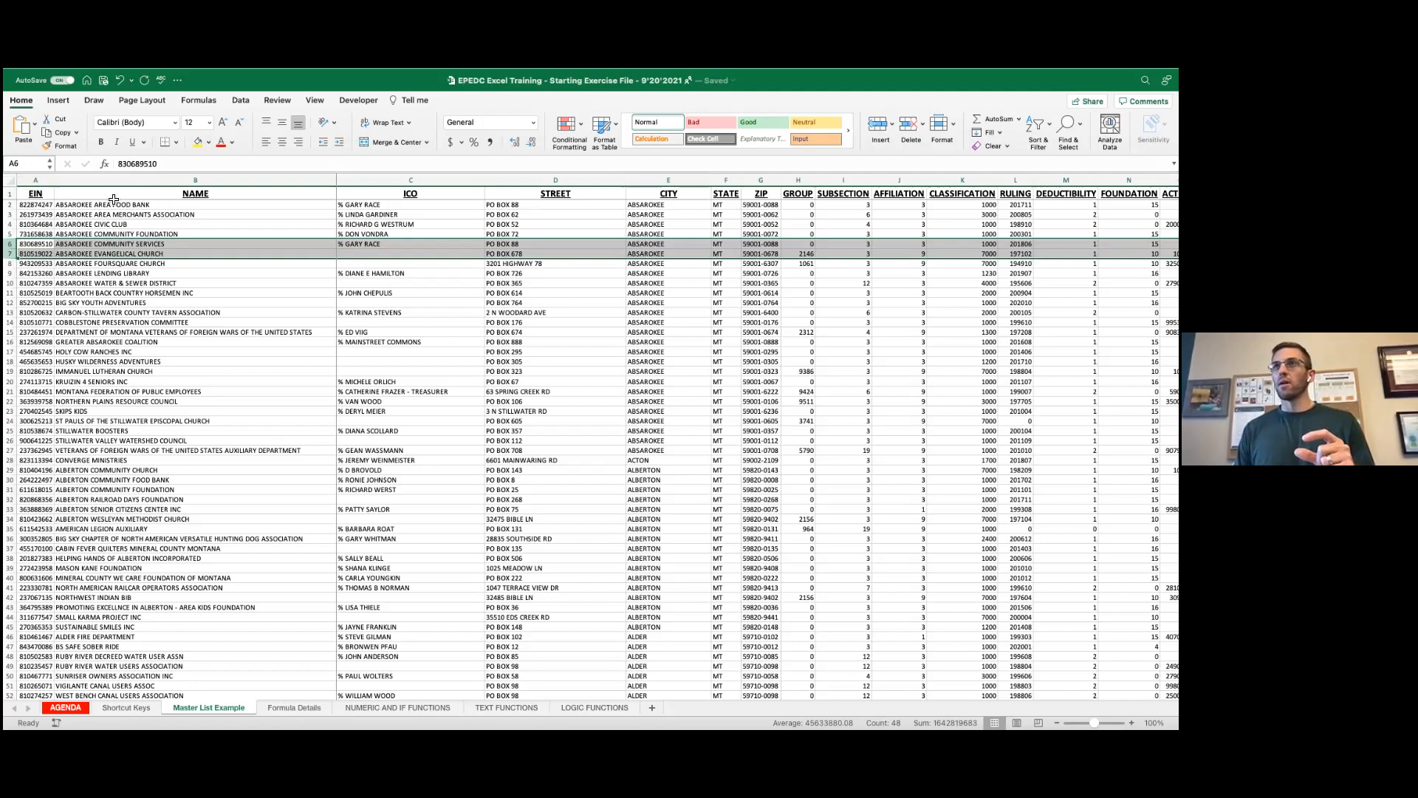
pyautogui.click(201, 146)
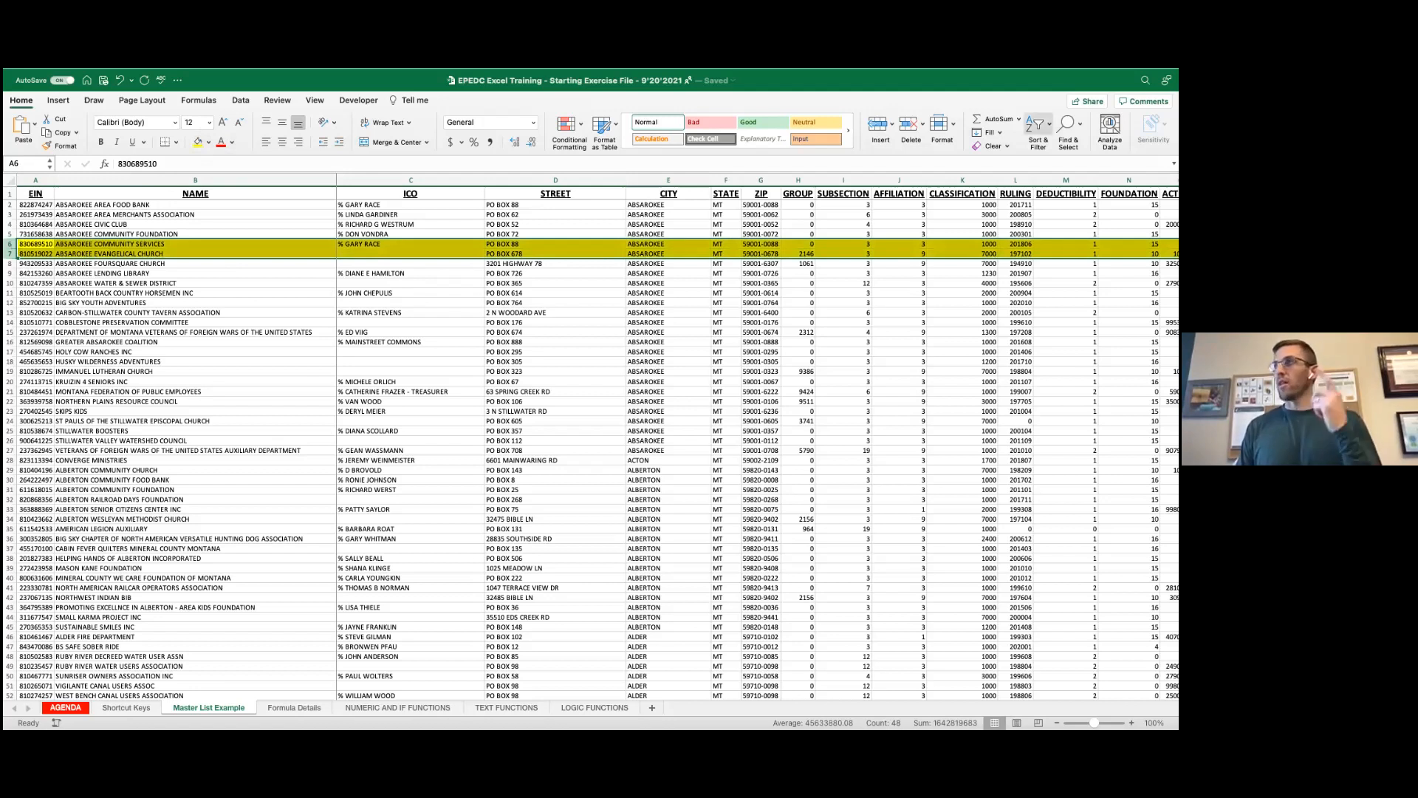
# Step: Custom sort the records from header cell E1 by CITY A to Z and by NAME cell color with yellow on top
pyautogui.click(1038, 124)
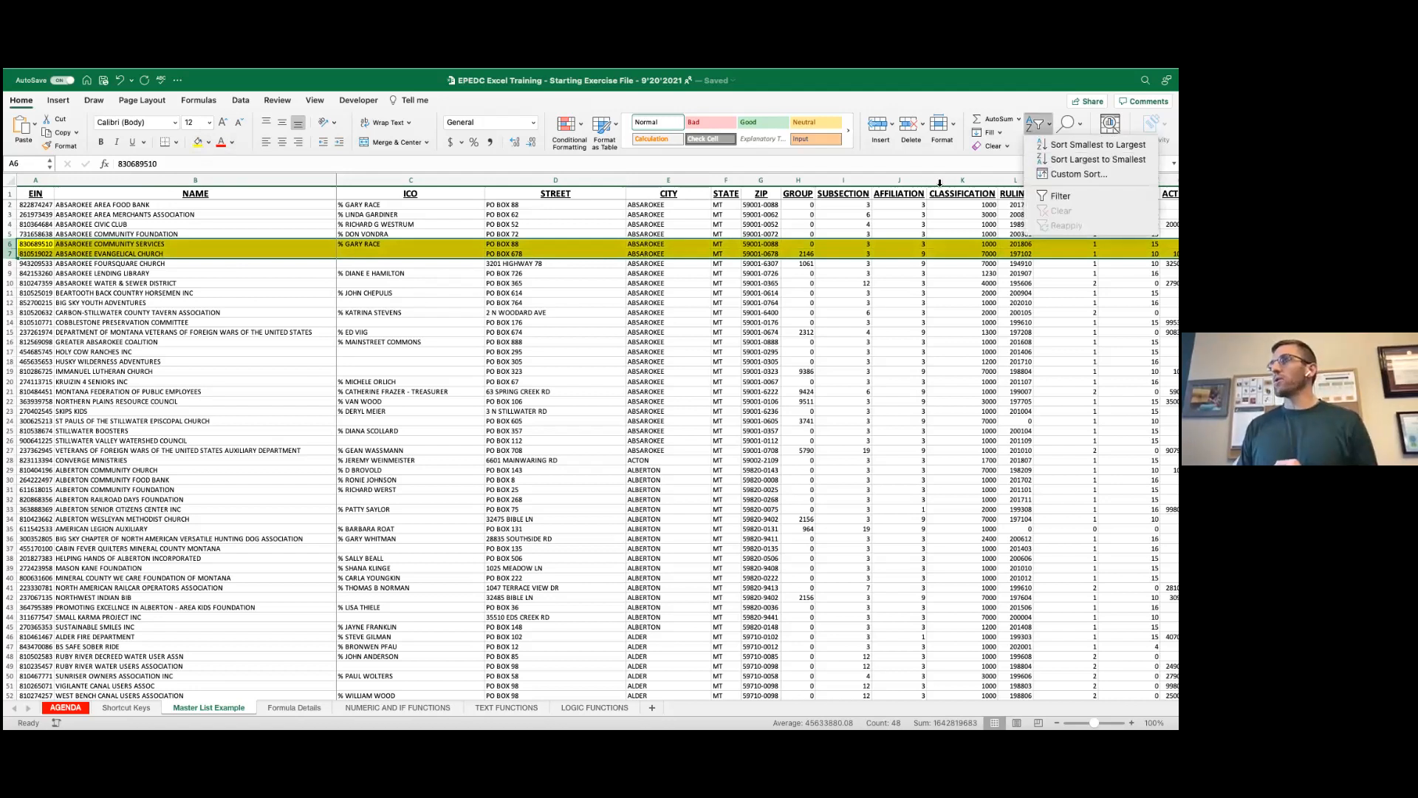
pyautogui.click(304, 220)
pyautogui.click(665, 193)
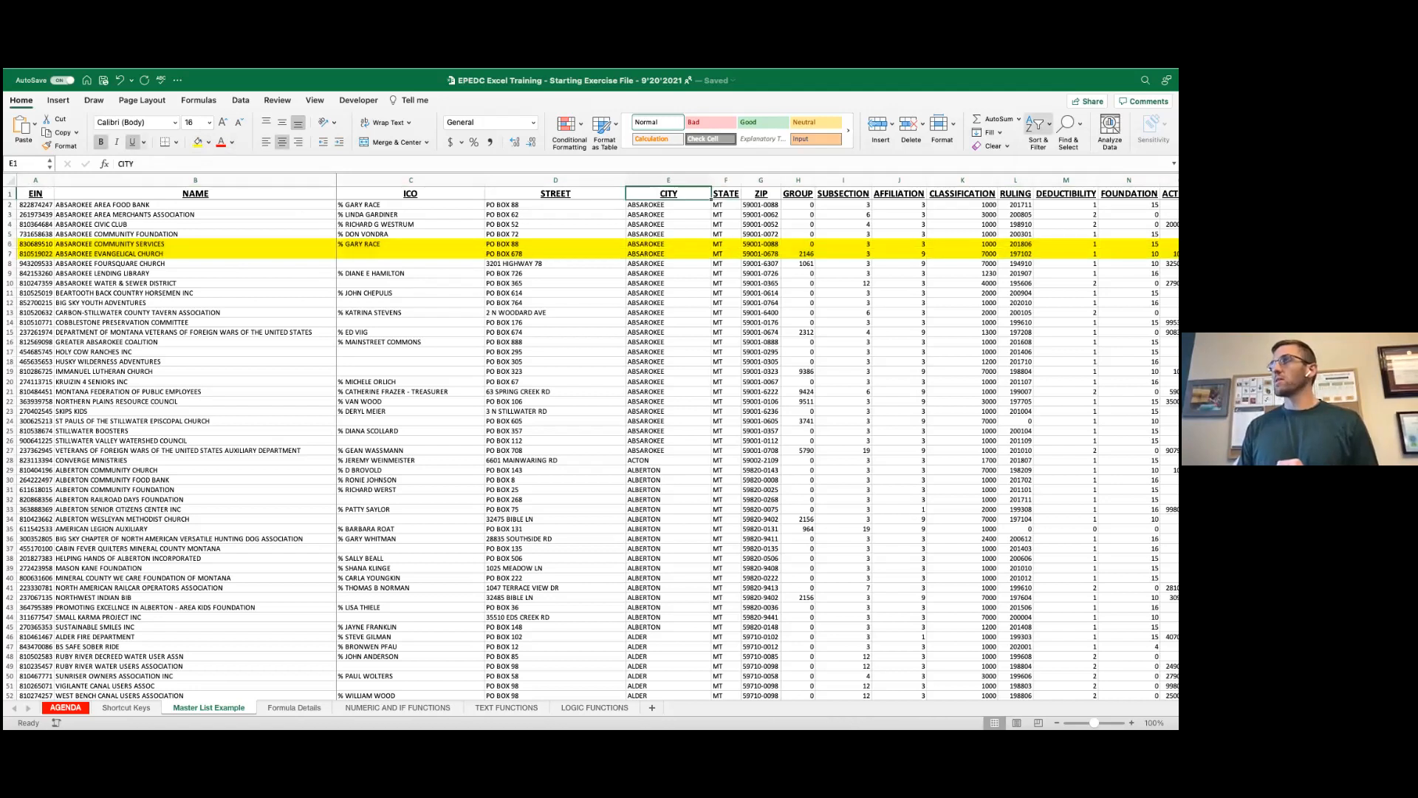
pyautogui.click(1038, 124)
pyautogui.click(1064, 189)
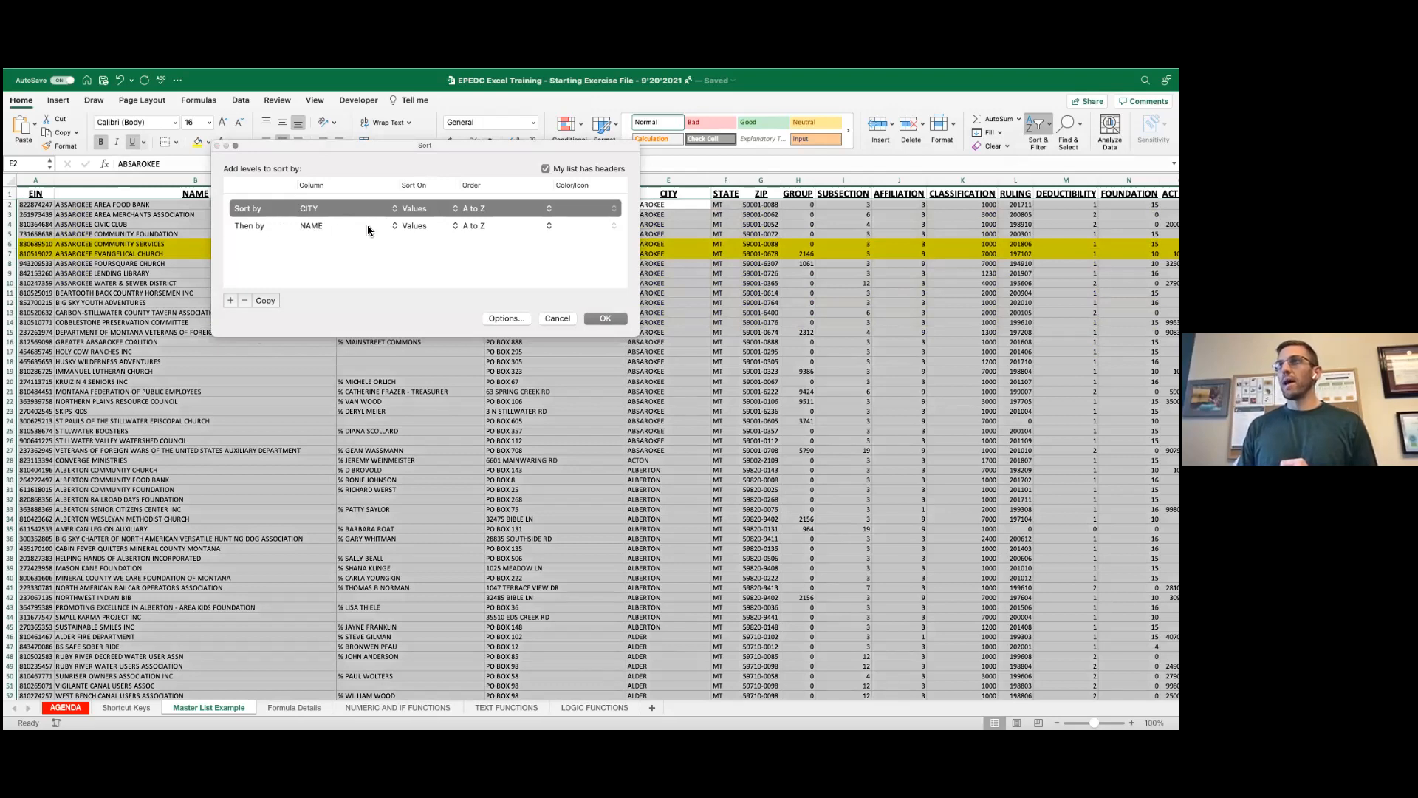
pyautogui.click(412, 226)
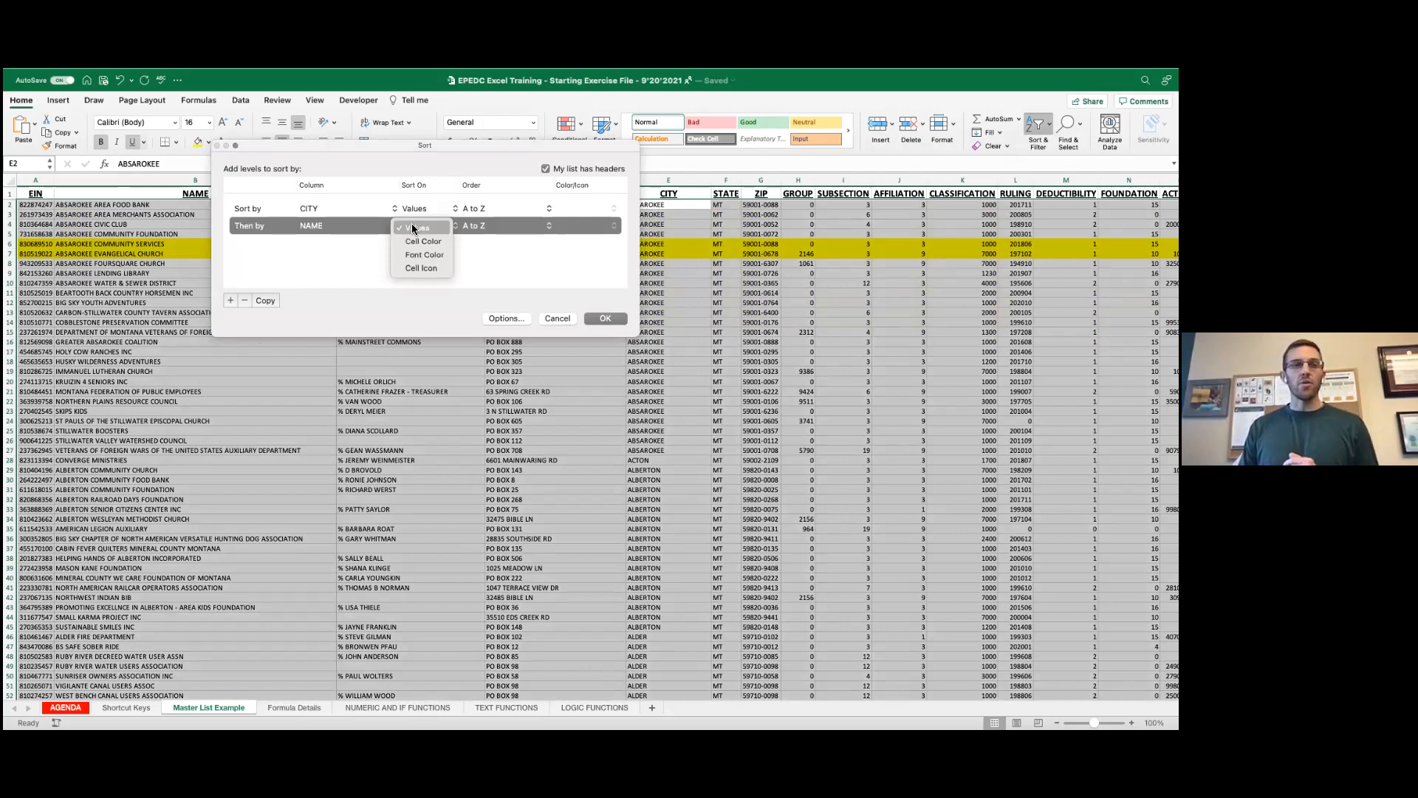
pyautogui.click(418, 241)
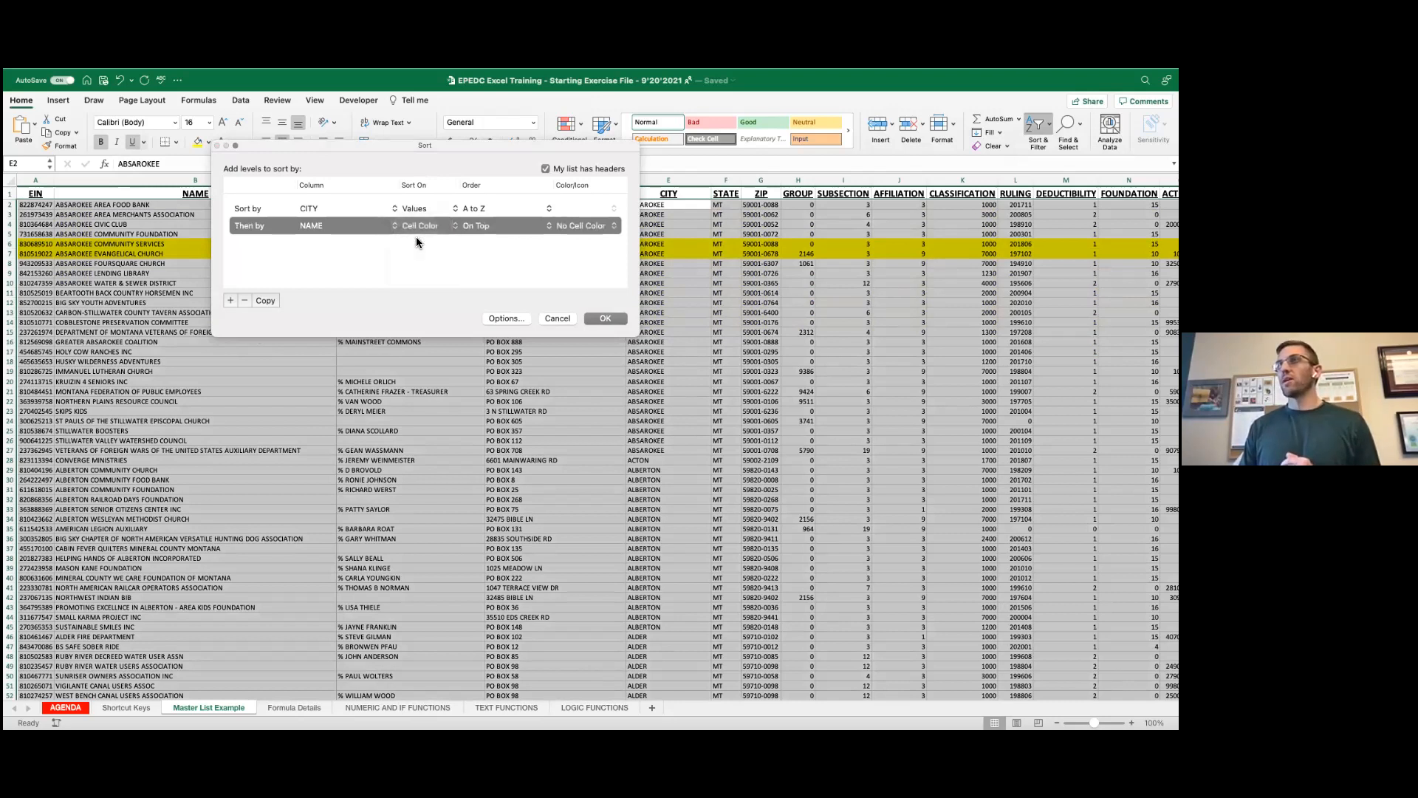
pyautogui.click(570, 225)
pyautogui.click(595, 244)
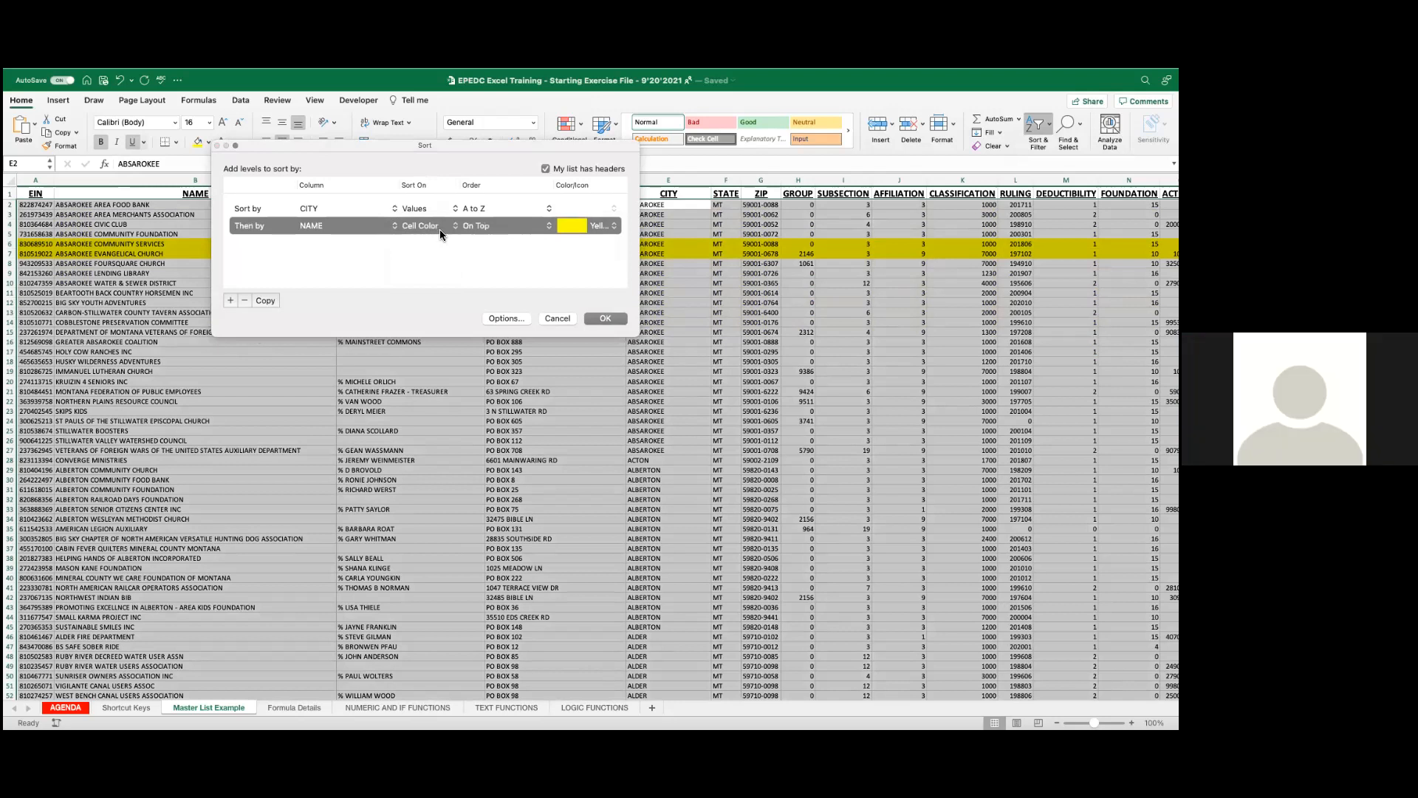
pyautogui.click(604, 319)
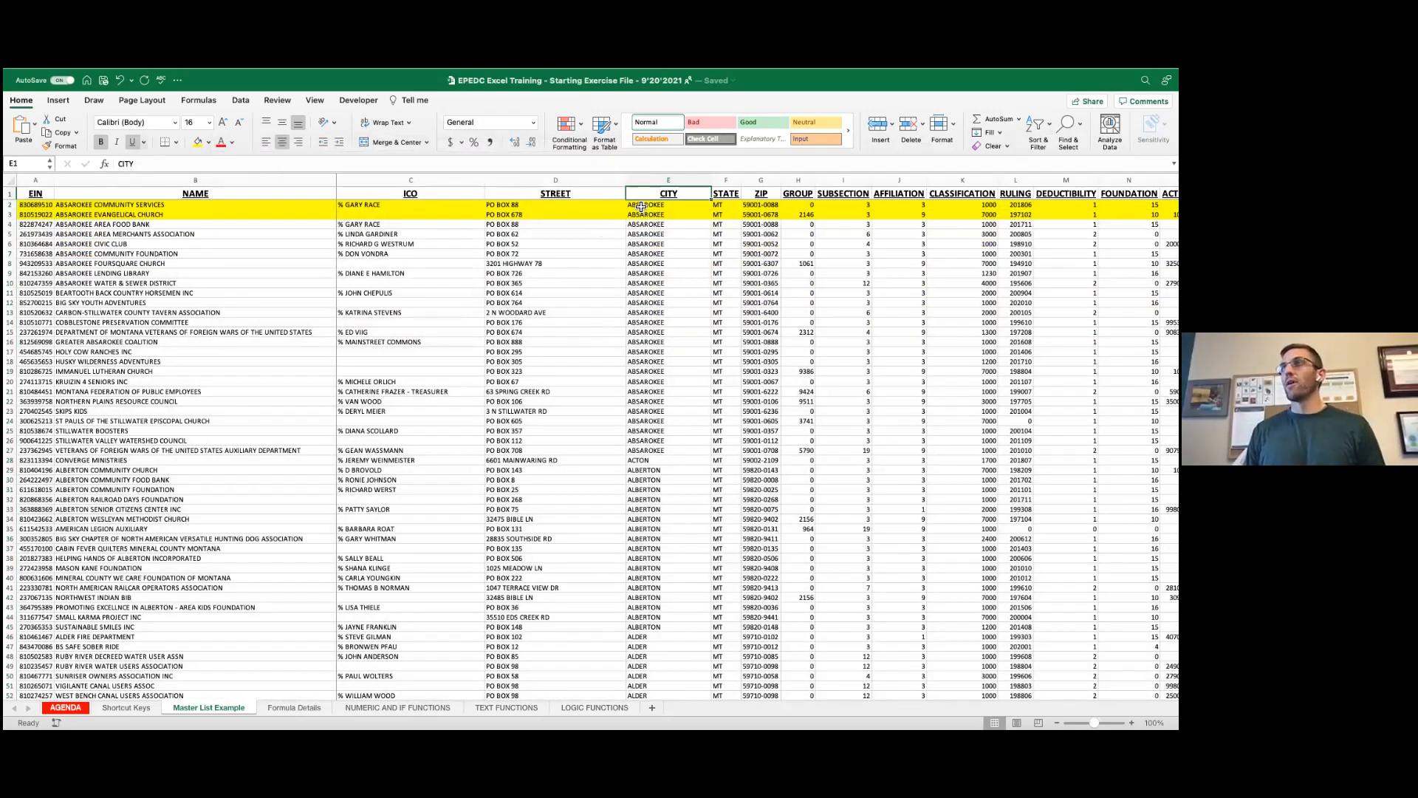
pyautogui.moveTo(162, 206); pyautogui.dragTo(152, 404)
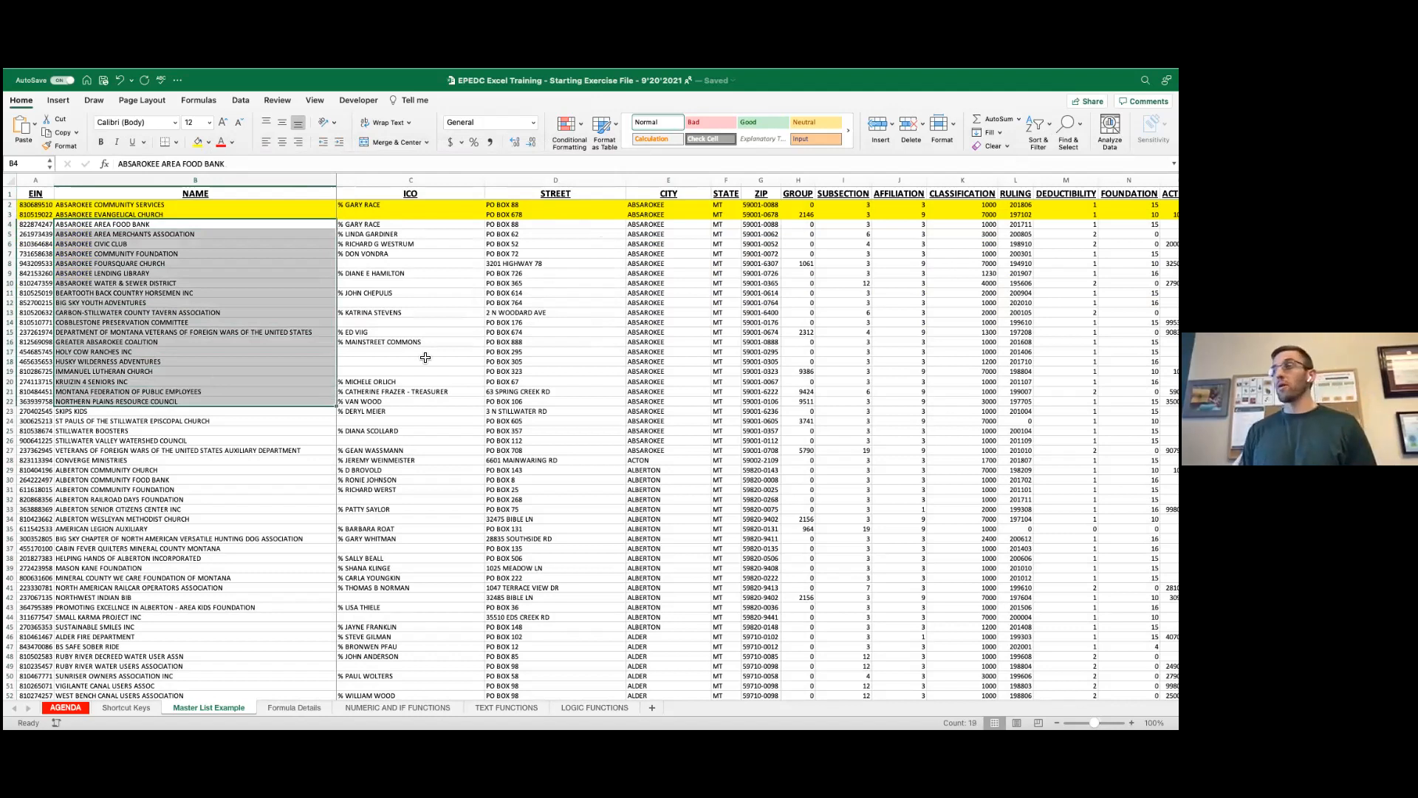
# Step: Reopen the custom sort with the selection expanded, review the Sort On options for the NAME level, and cancel the dialog
pyautogui.moveTo(426, 356); pyautogui.dragTo(426, 360)
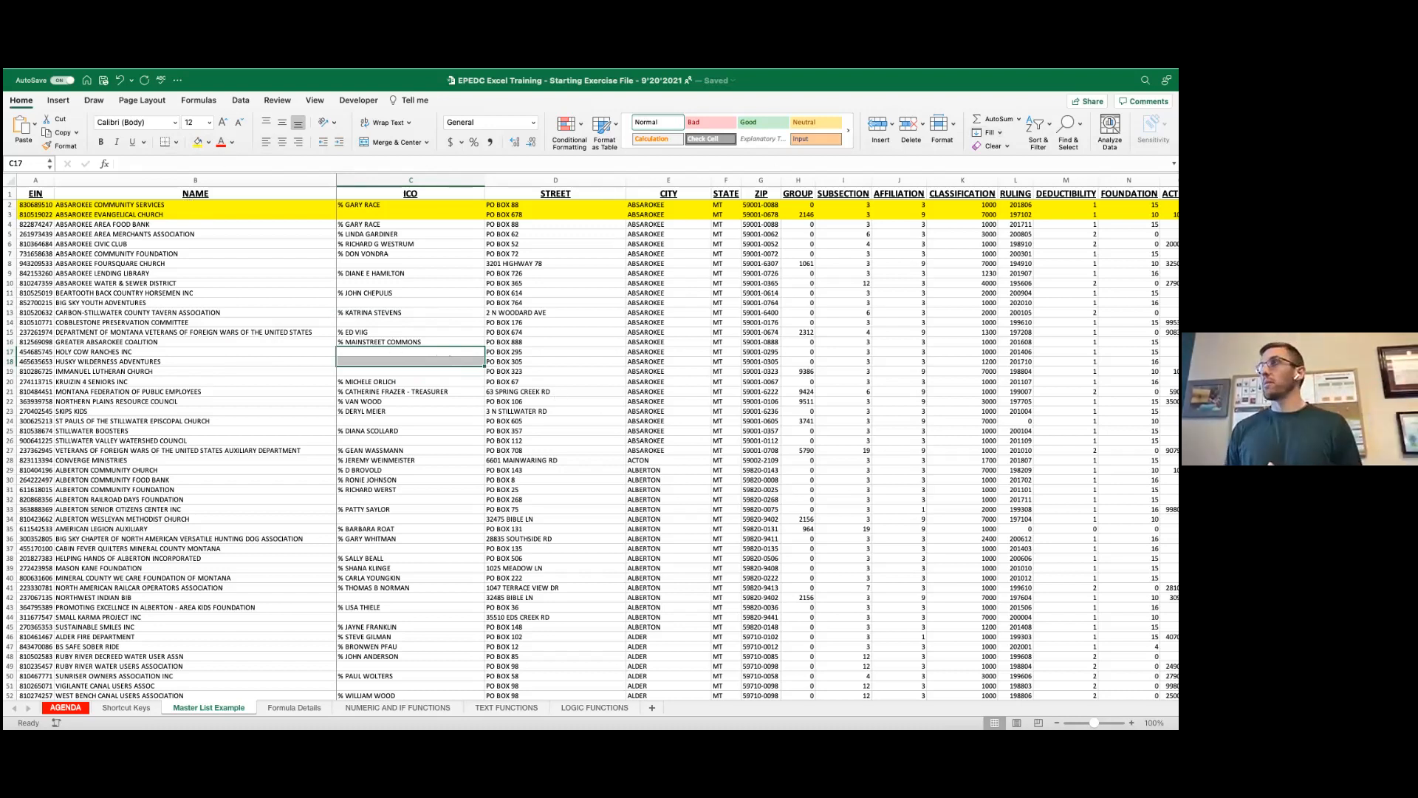
pyautogui.click(1038, 125)
pyautogui.click(1061, 173)
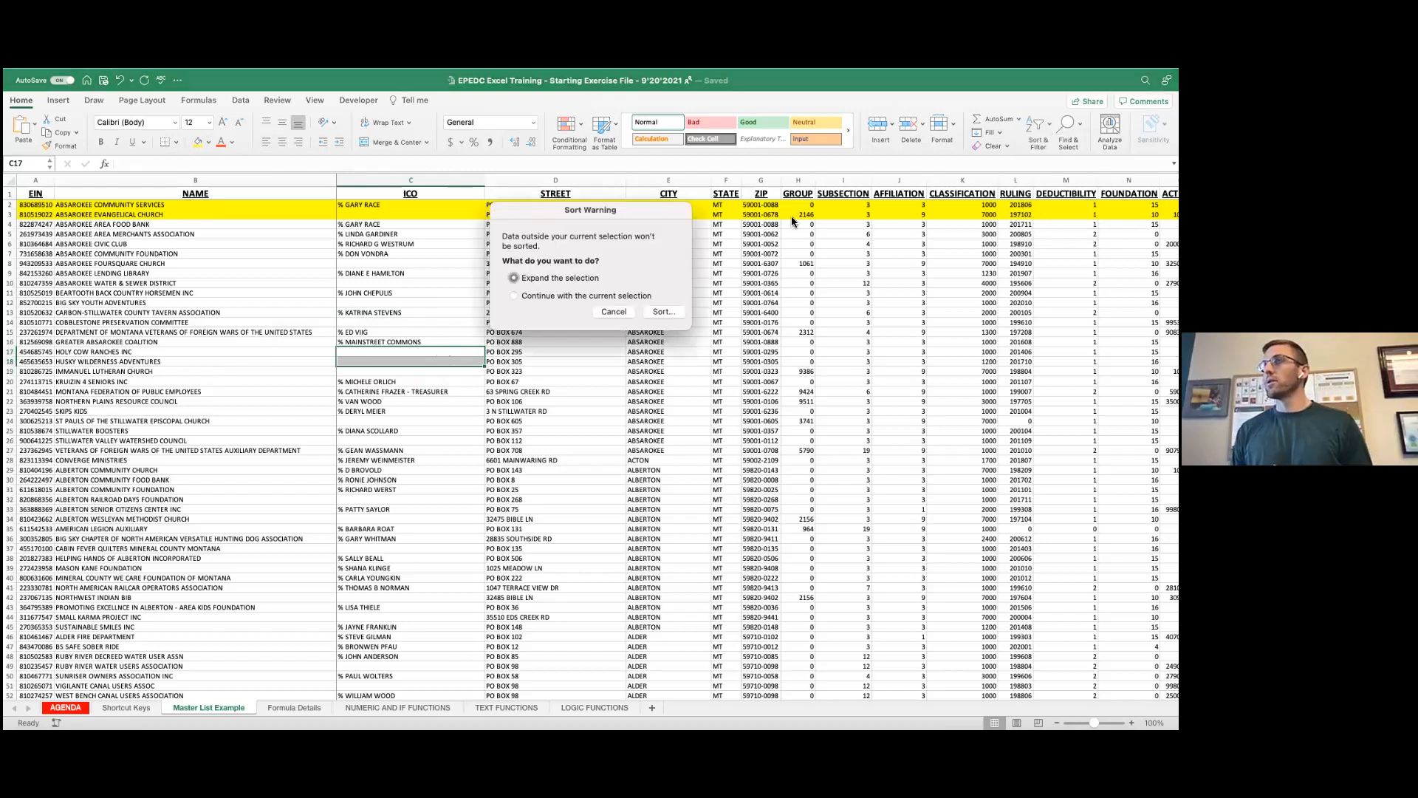
pyautogui.click(653, 312)
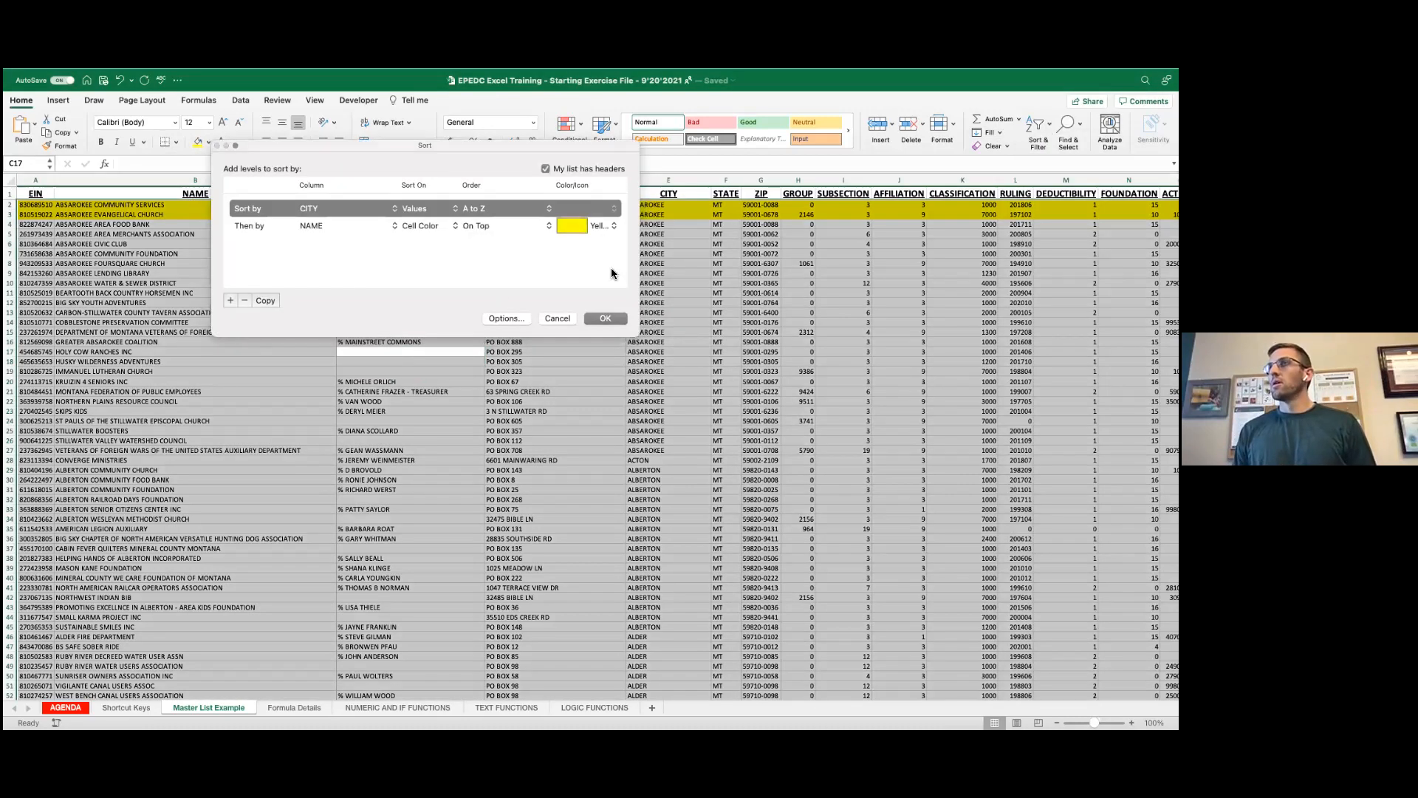
pyautogui.click(489, 226)
pyautogui.click(432, 226)
pyautogui.click(427, 226)
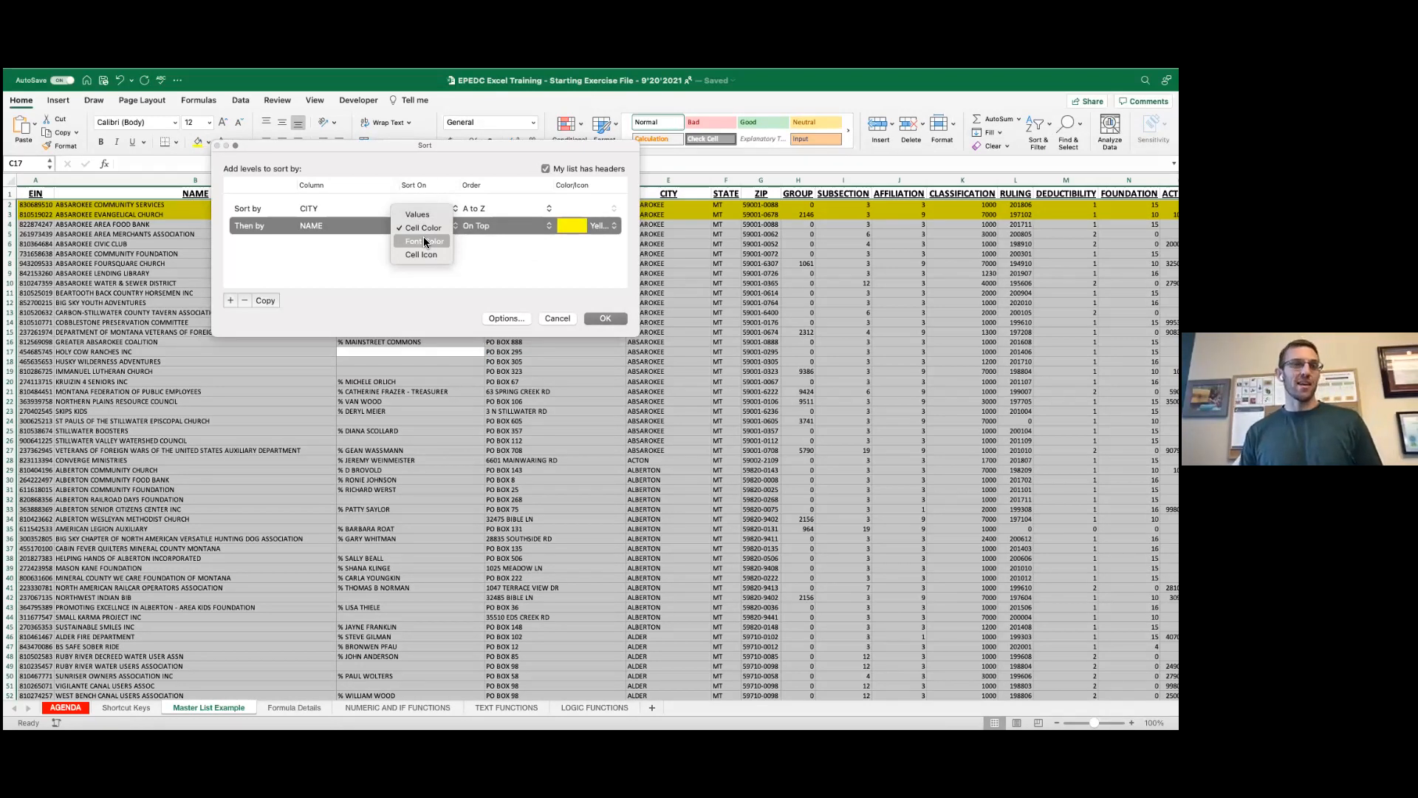
pyautogui.click(513, 250)
pyautogui.click(557, 318)
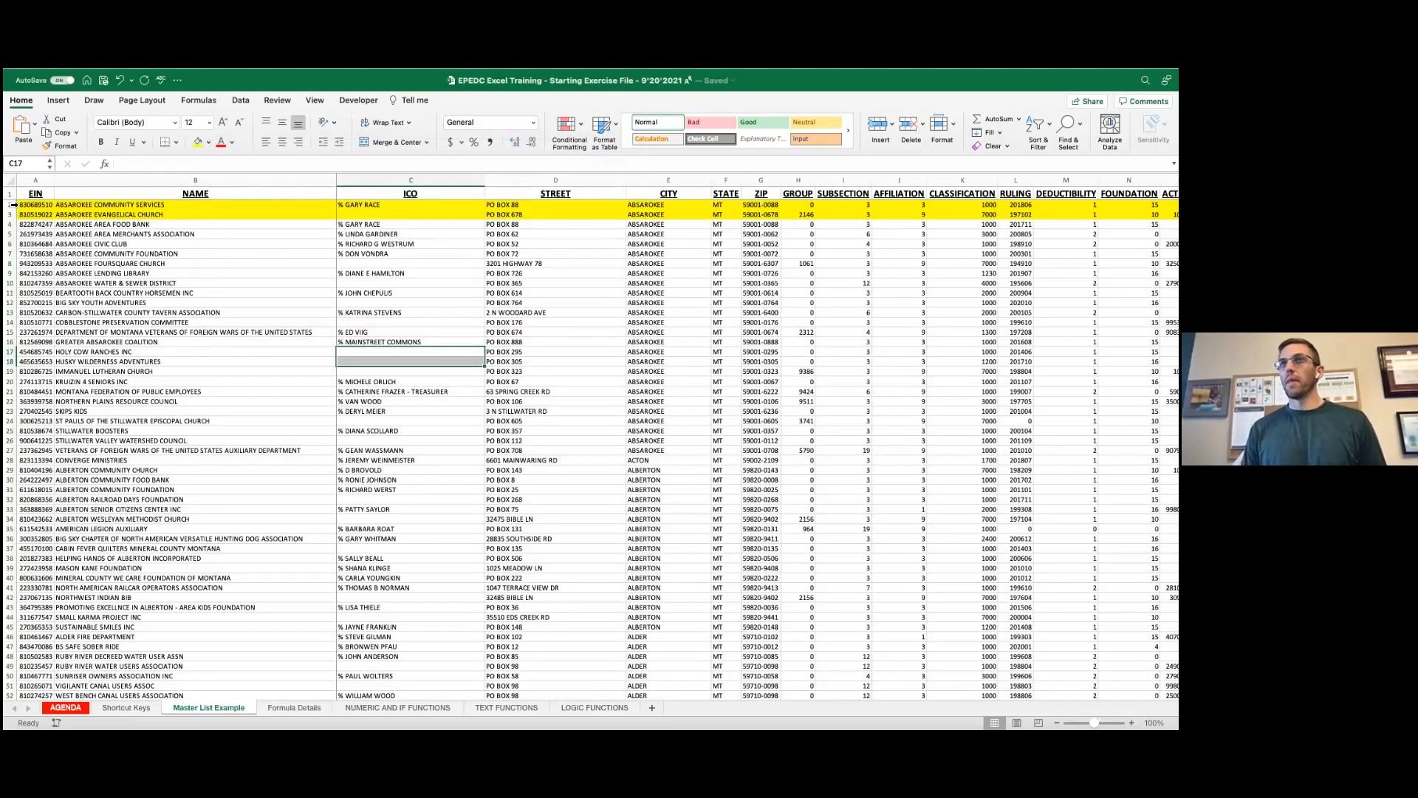
# Step: Remove the yellow fill from rows 2 and 3 by setting them to No Fill
pyautogui.moveTo(14, 205); pyautogui.dragTo(14, 214)
pyautogui.click(209, 142)
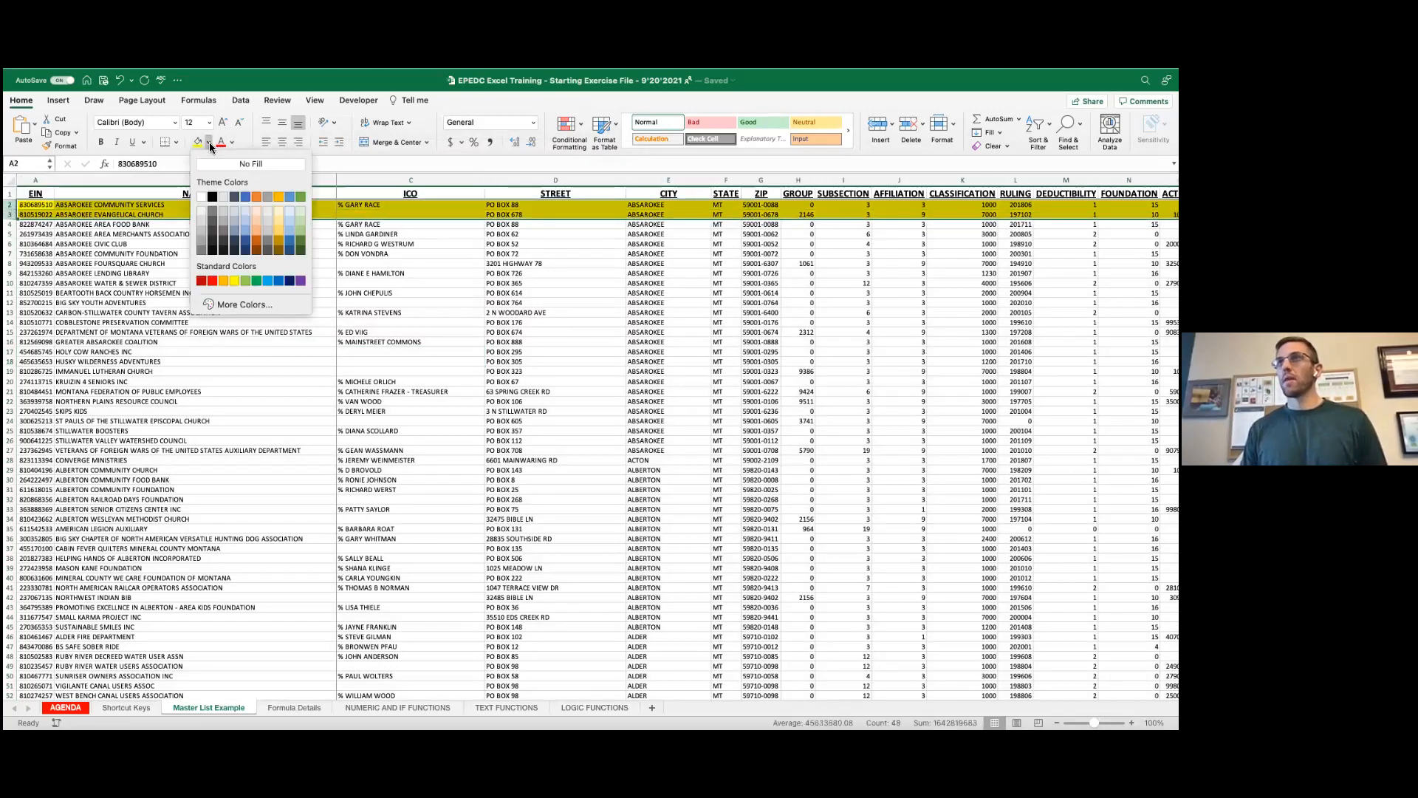
pyautogui.click(217, 163)
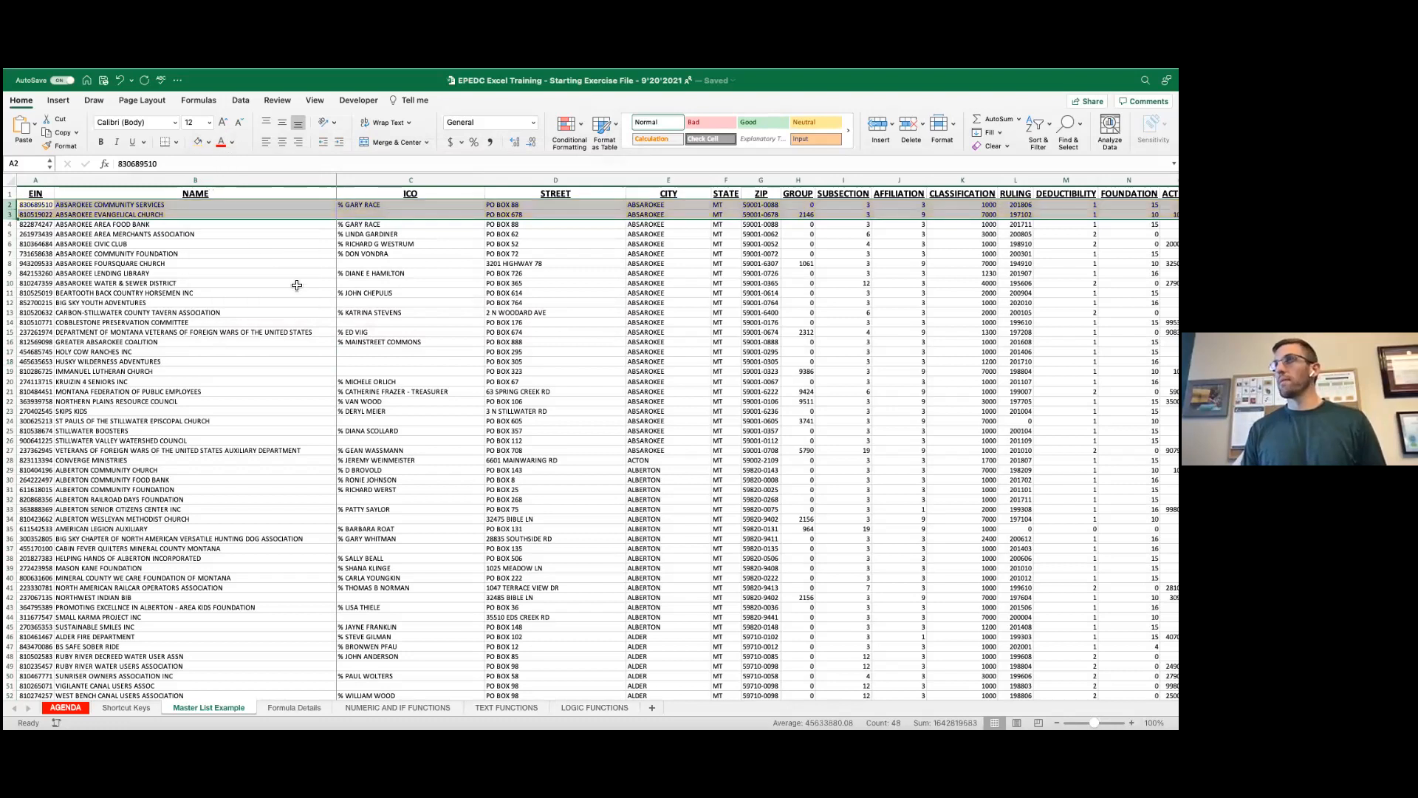
# Step: Turn on filtering for the master list's header row, switch it off once, and turn it on again
pyautogui.click(464, 255)
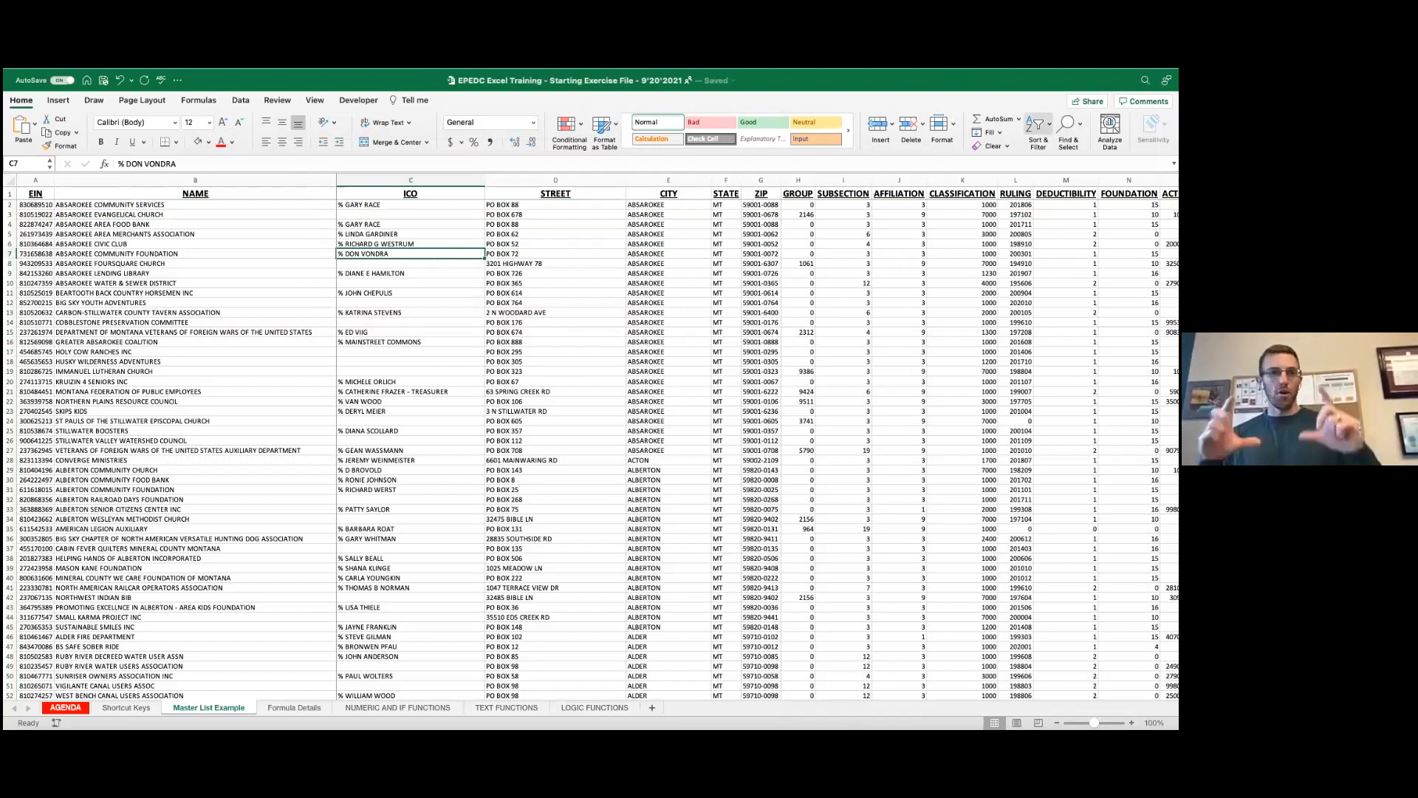
pyautogui.click(1038, 125)
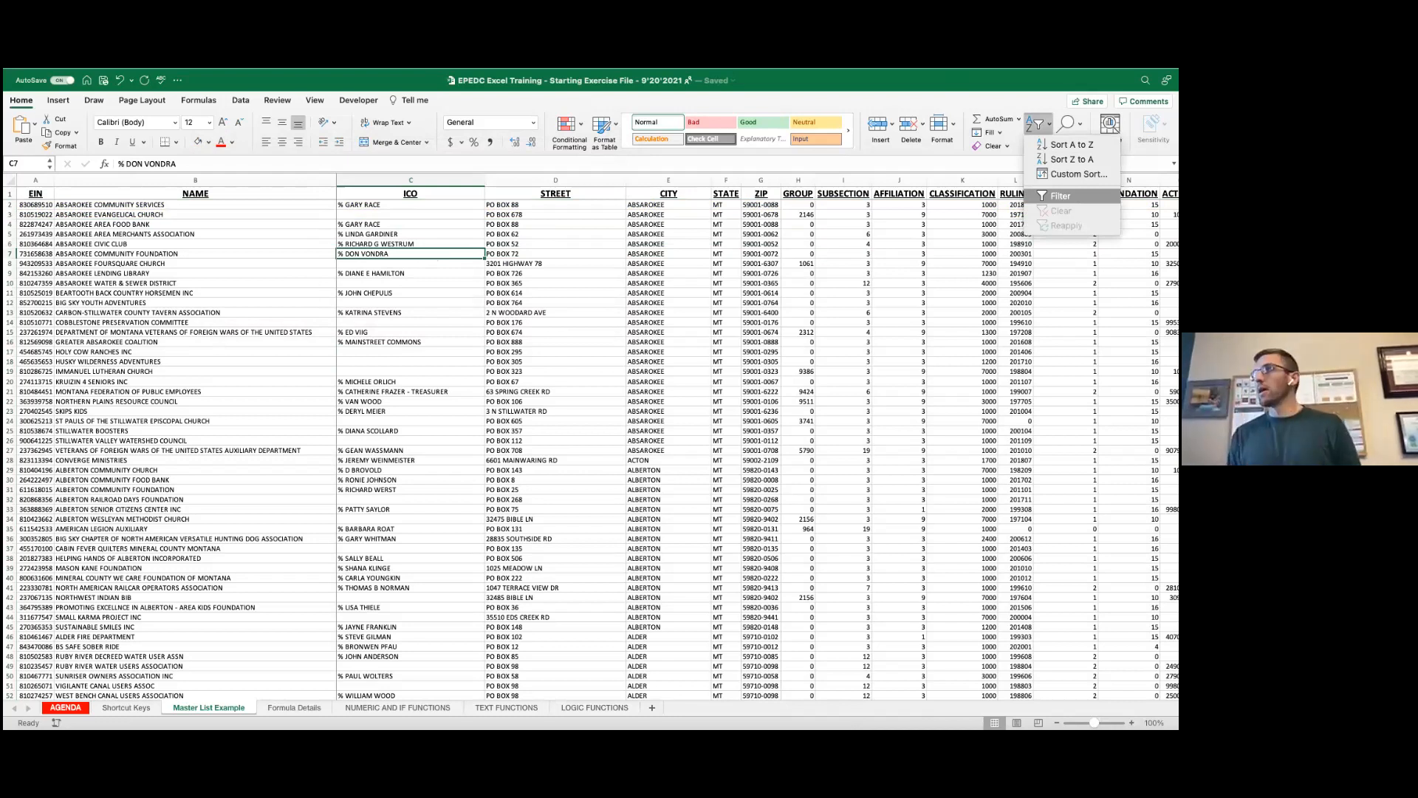
pyautogui.click(1061, 196)
pyautogui.click(1038, 133)
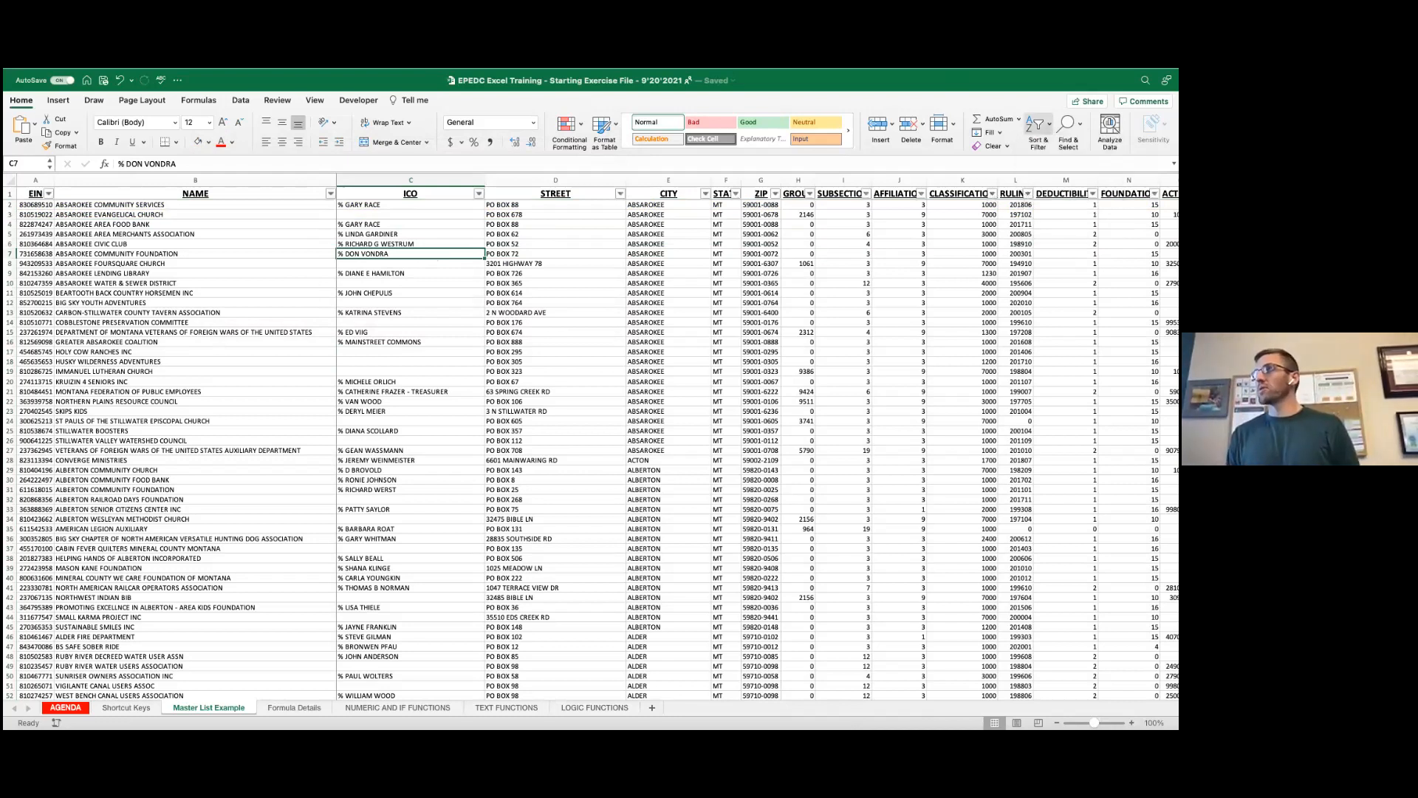
pyautogui.click(1061, 196)
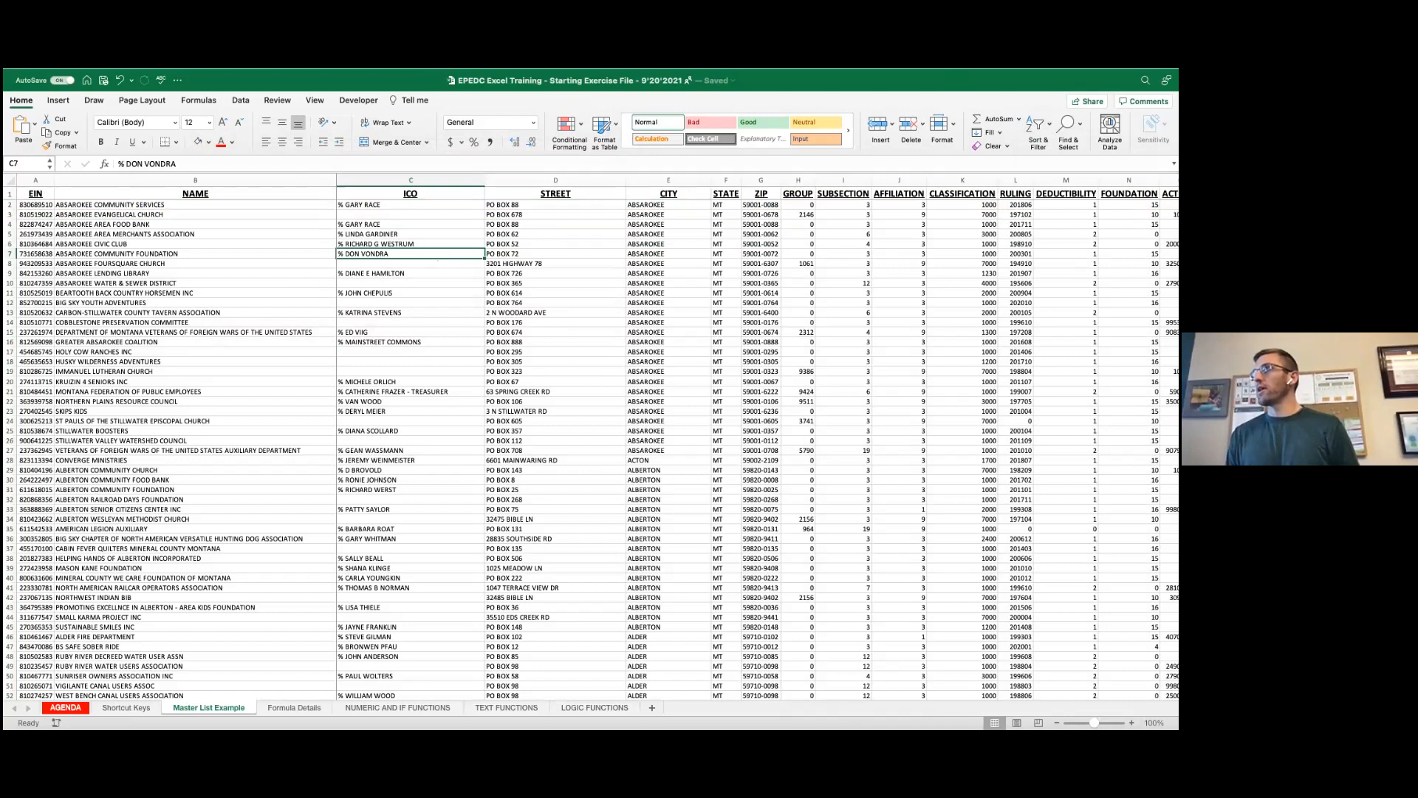
pyautogui.click(1038, 129)
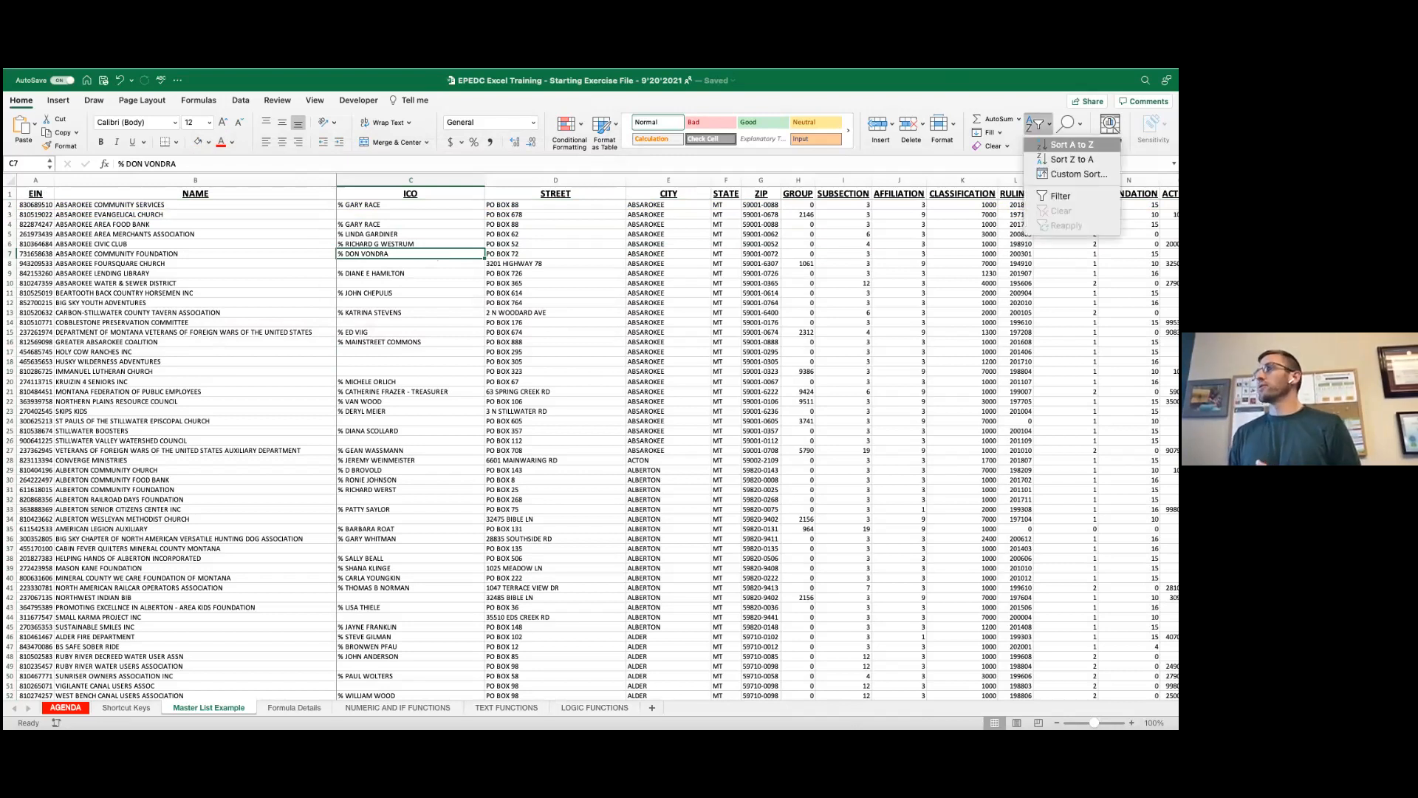
pyautogui.click(1061, 195)
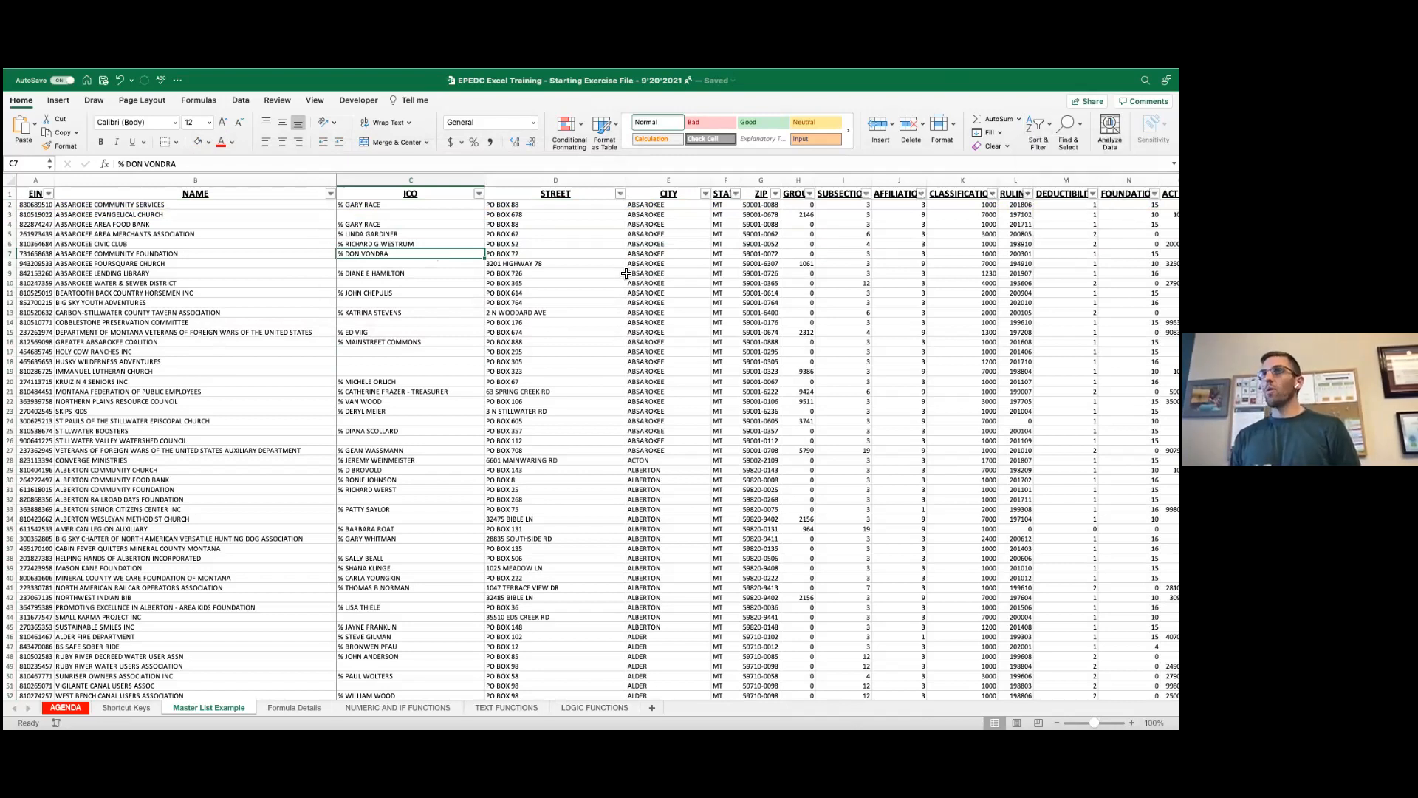
# Step: Go through the header cells EIN, NAME, ICO, STREET and CITY, and briefly view the CITY filter options
pyautogui.click(31, 194)
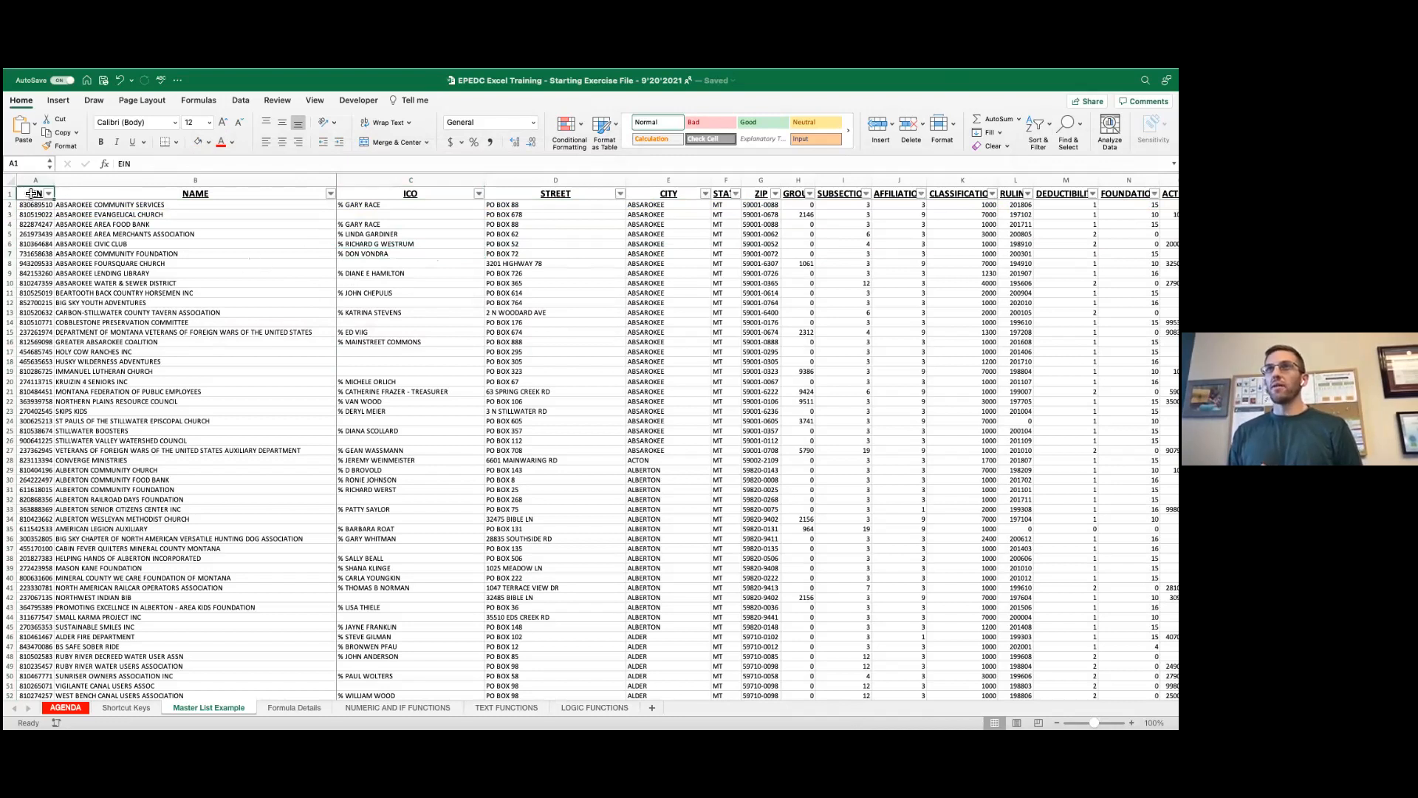
pyautogui.click(150, 197)
pyautogui.click(427, 191)
pyautogui.click(561, 195)
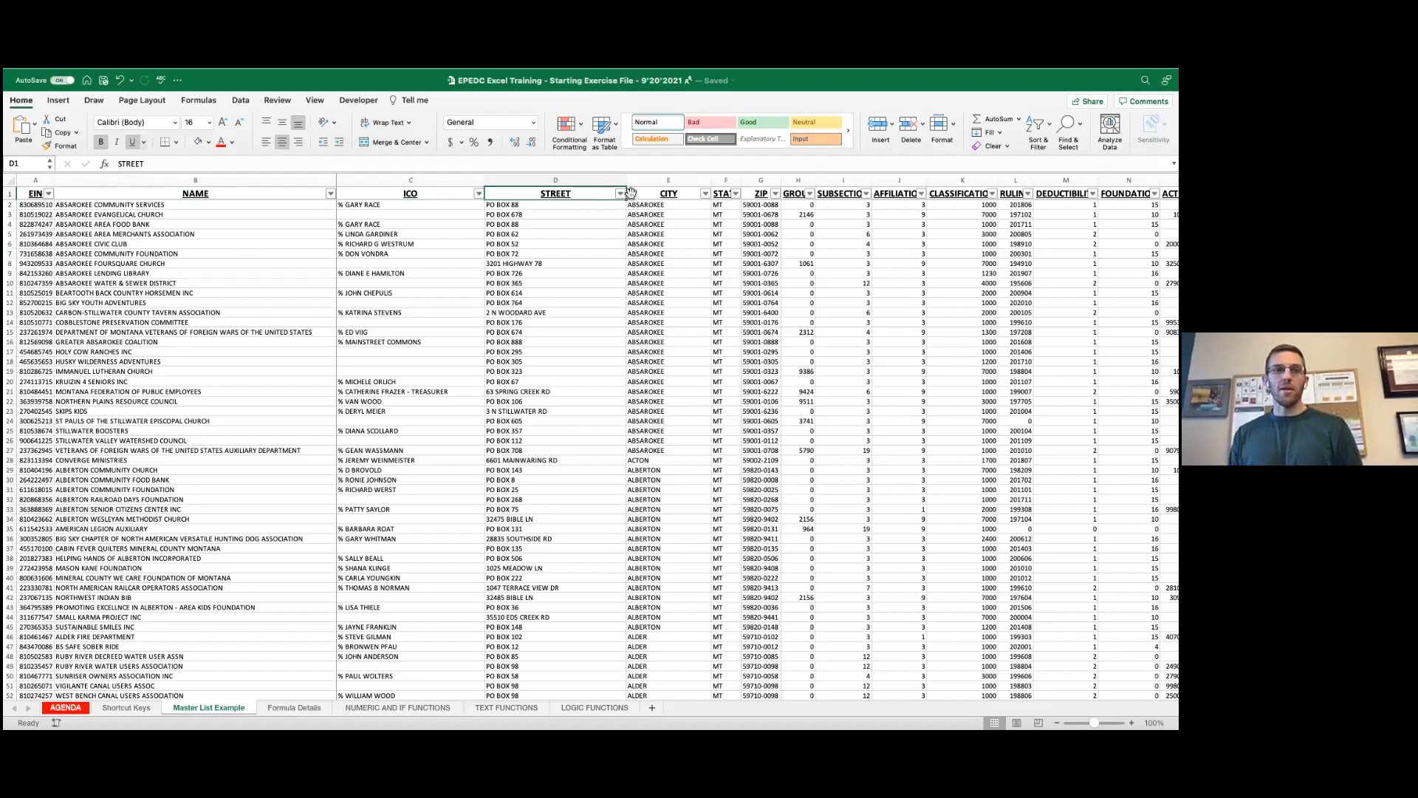
pyautogui.click(646, 195)
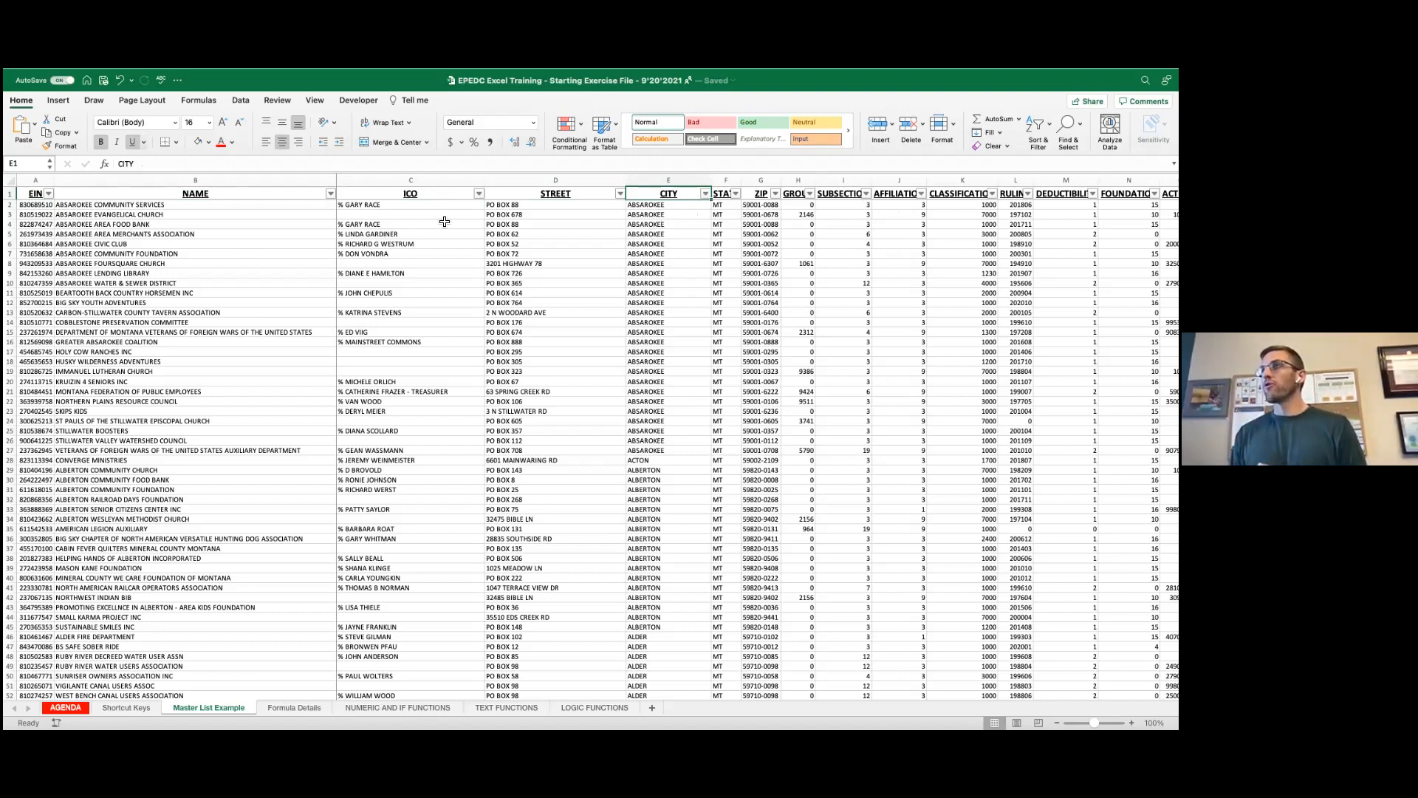
pyautogui.click(707, 194)
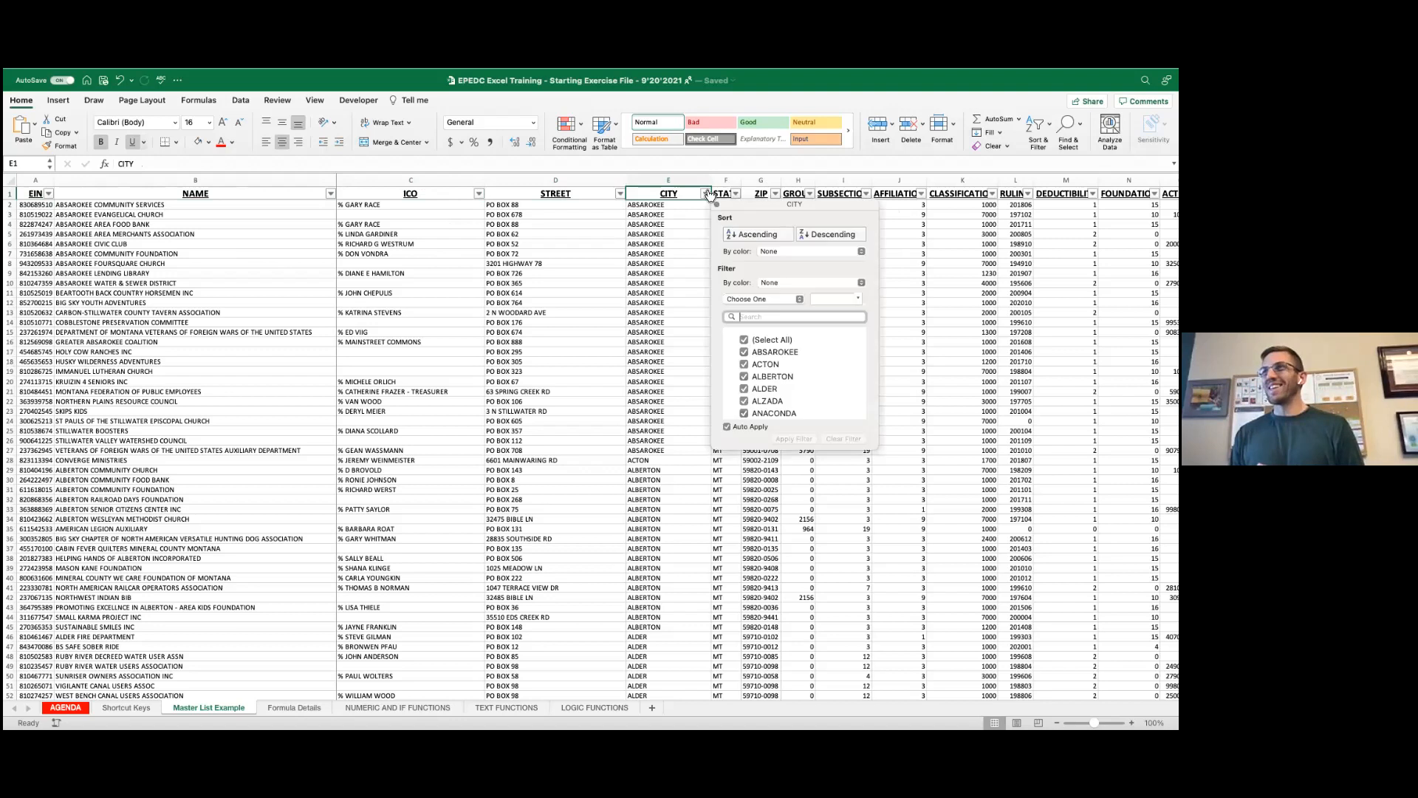
pyautogui.click(708, 194)
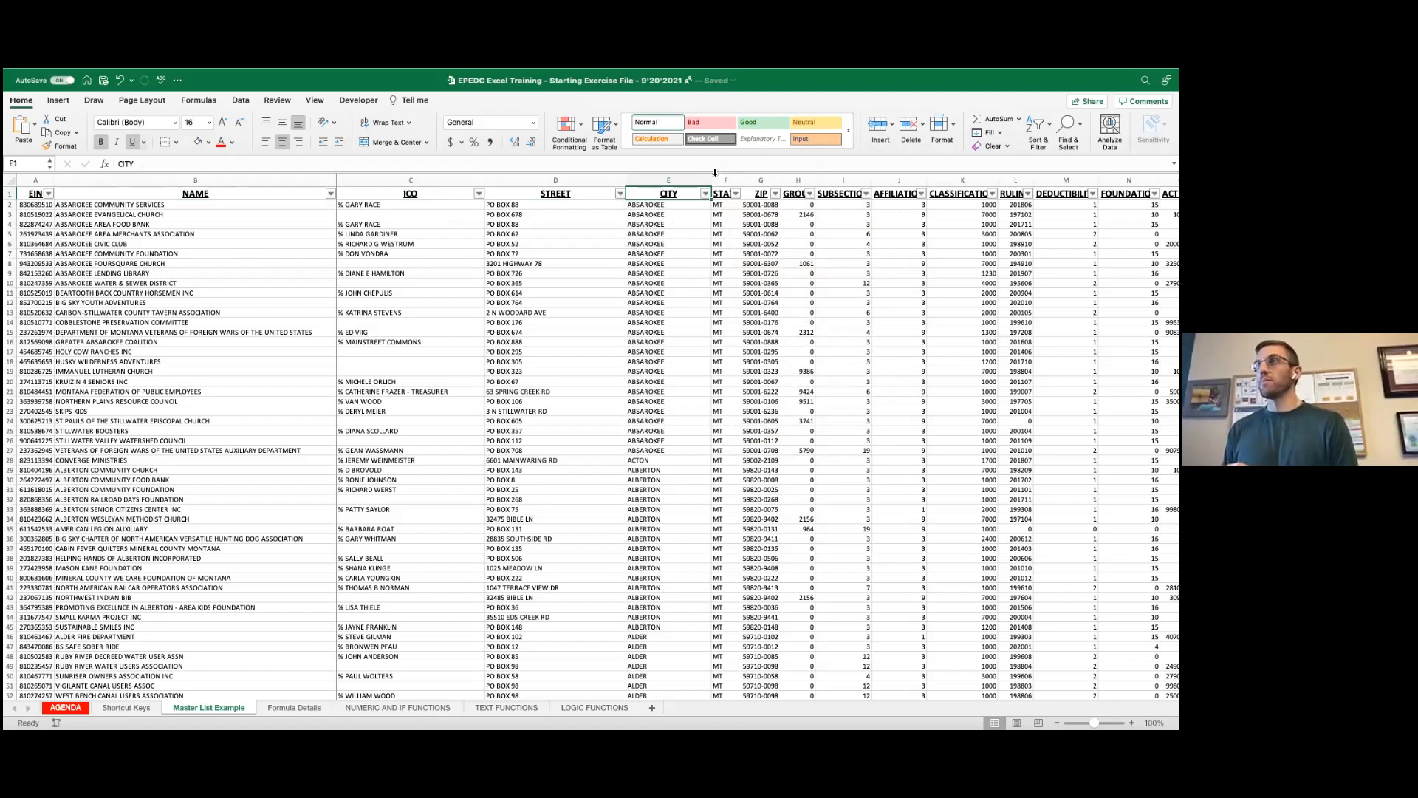
# Step: Examine the CITY filter's sort-by-color choices and its list of cities from start to end
pyautogui.click(706, 194)
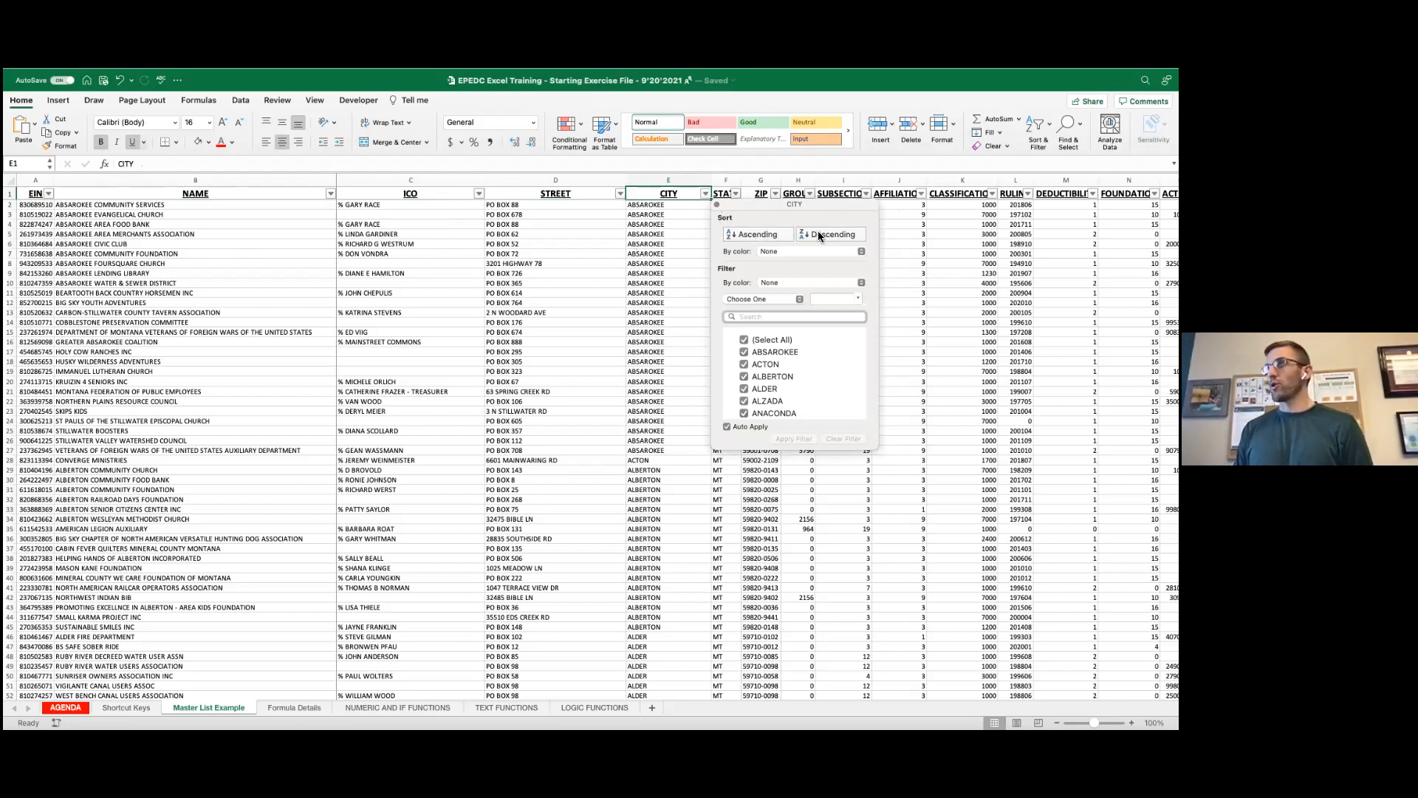
pyautogui.click(818, 251)
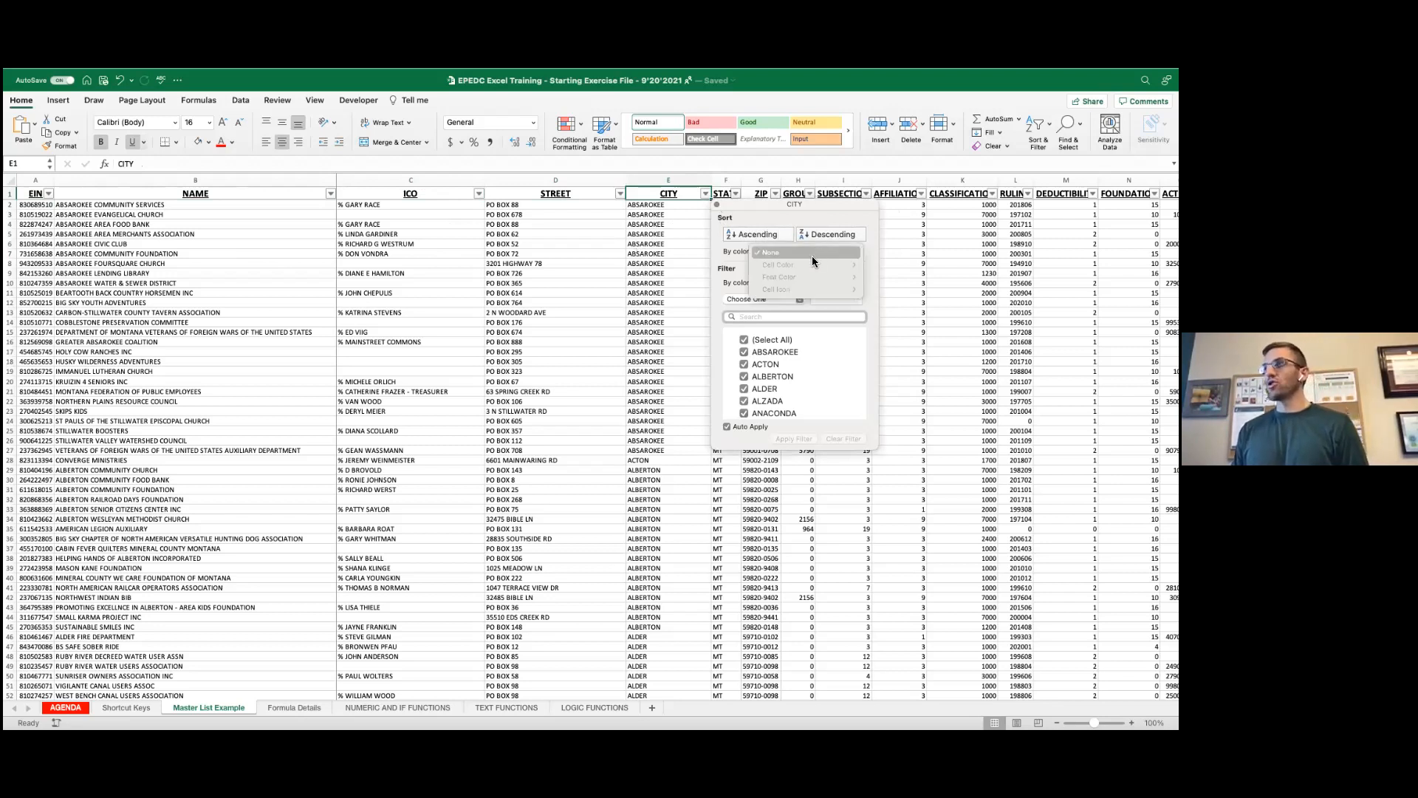
pyautogui.click(758, 254)
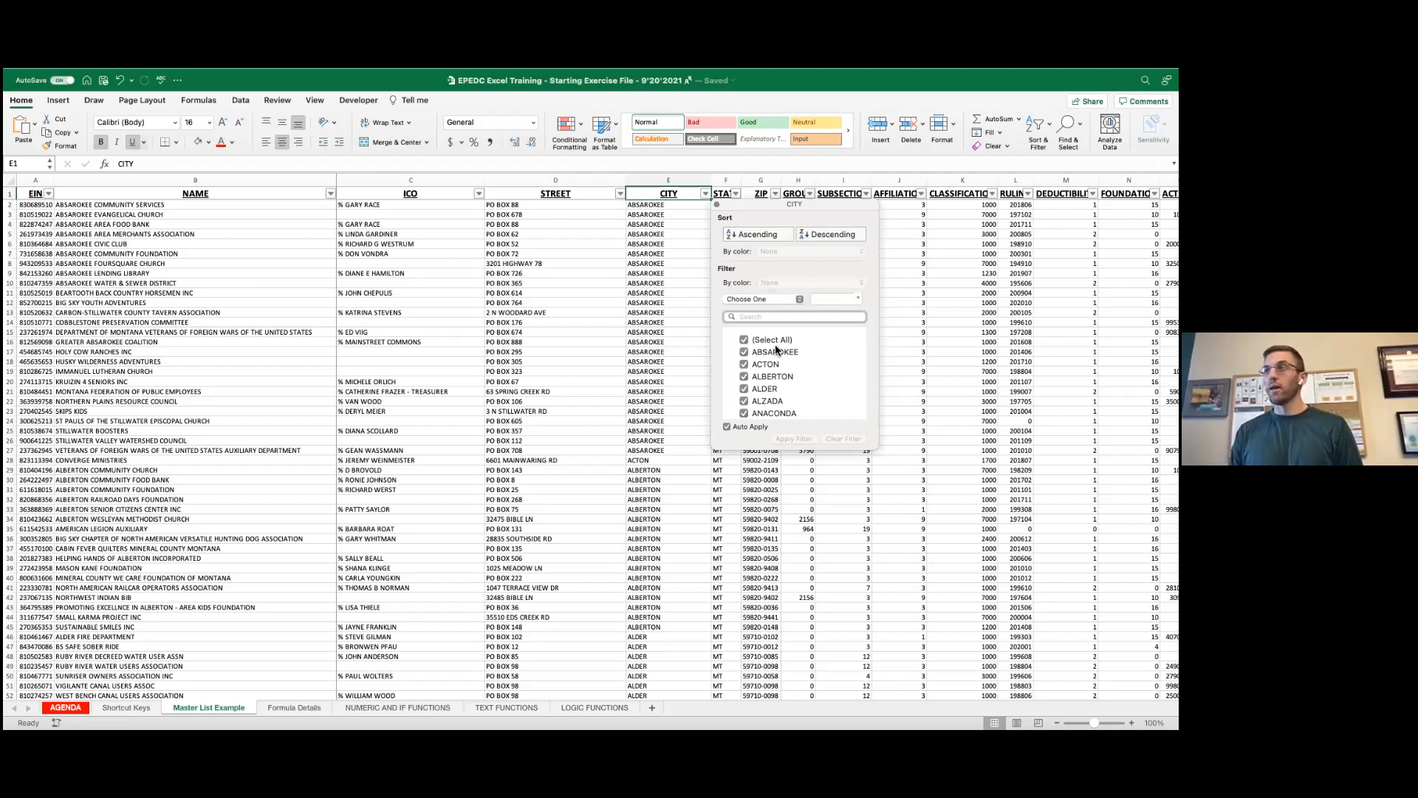
pyautogui.scroll(-10, 805, 363)
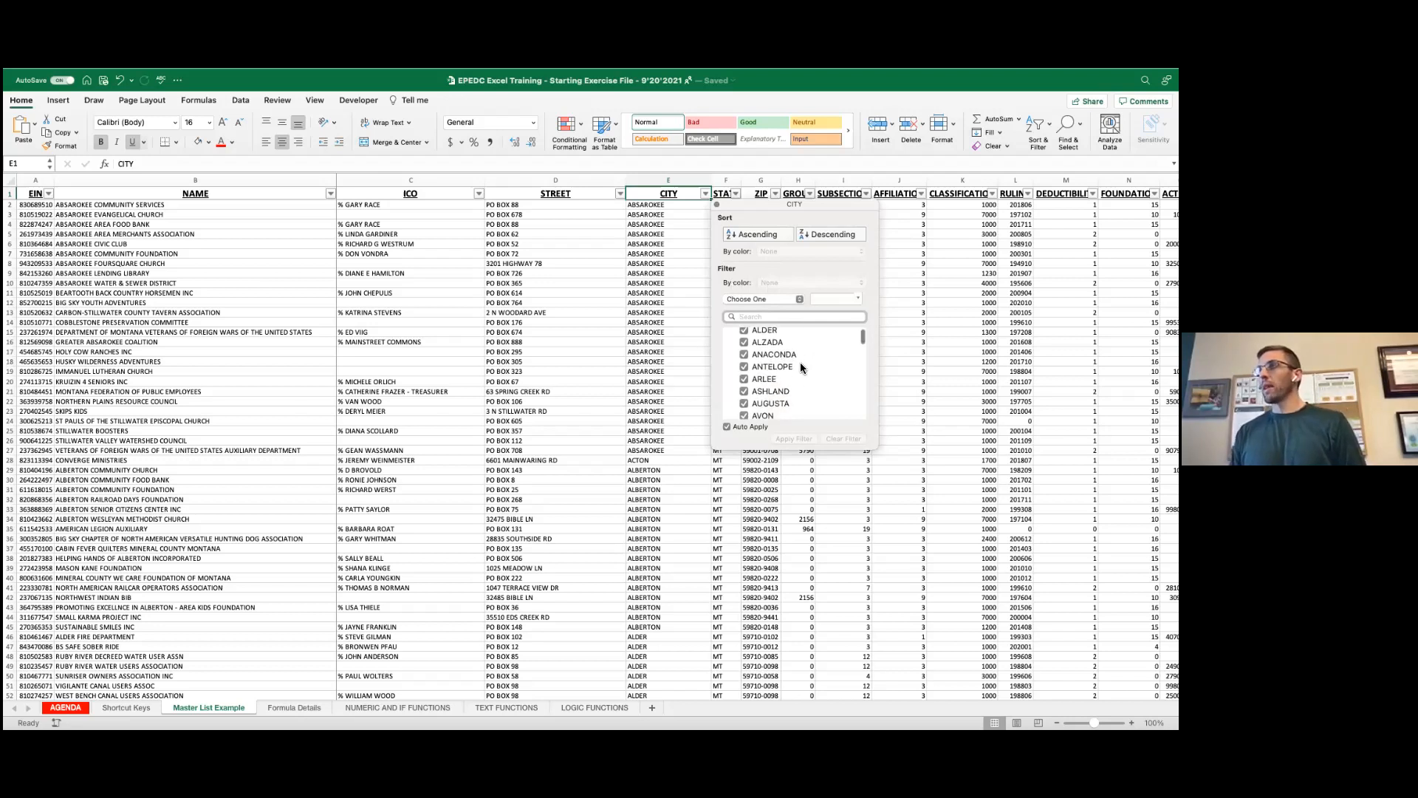
pyautogui.scroll(-10, 801, 362)
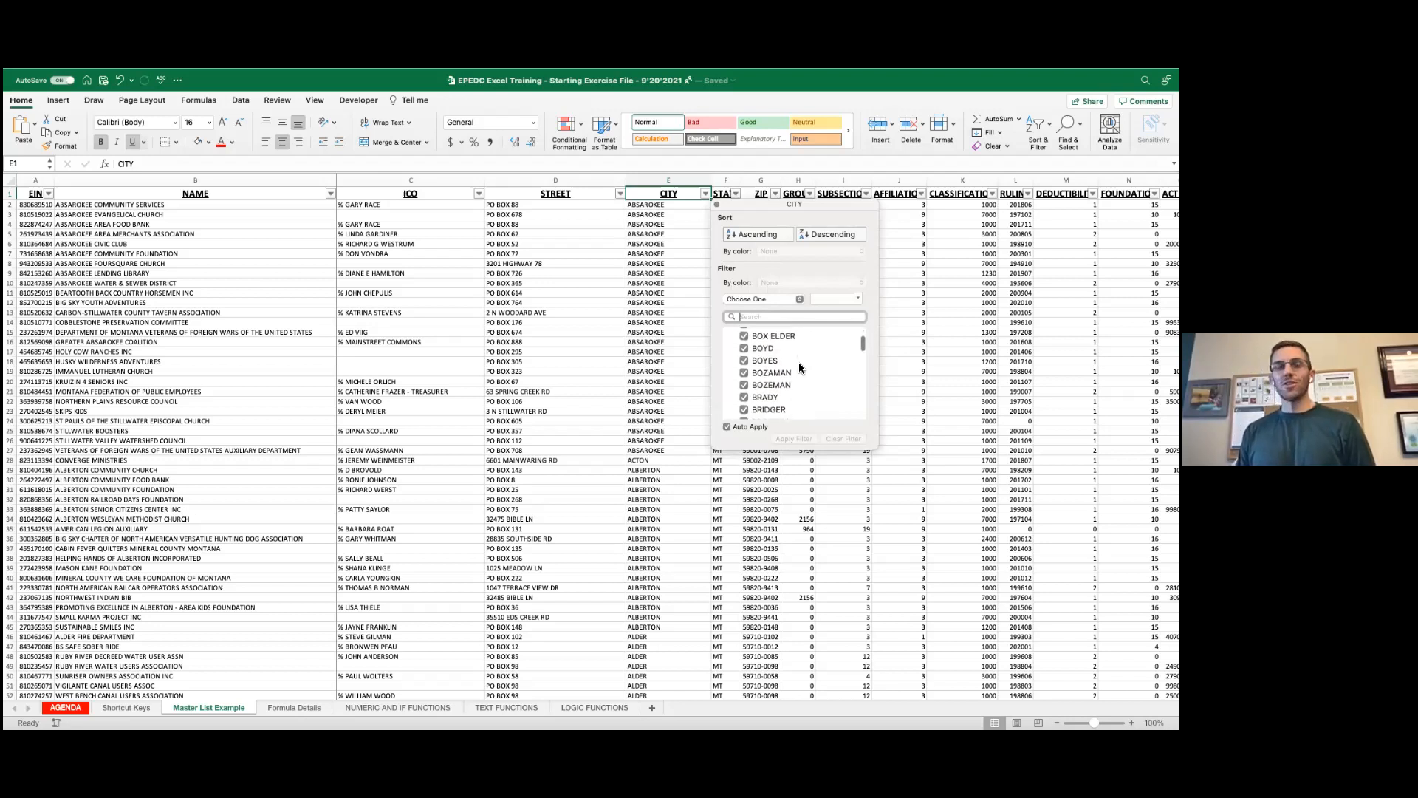
pyautogui.scroll(-10, 799, 362)
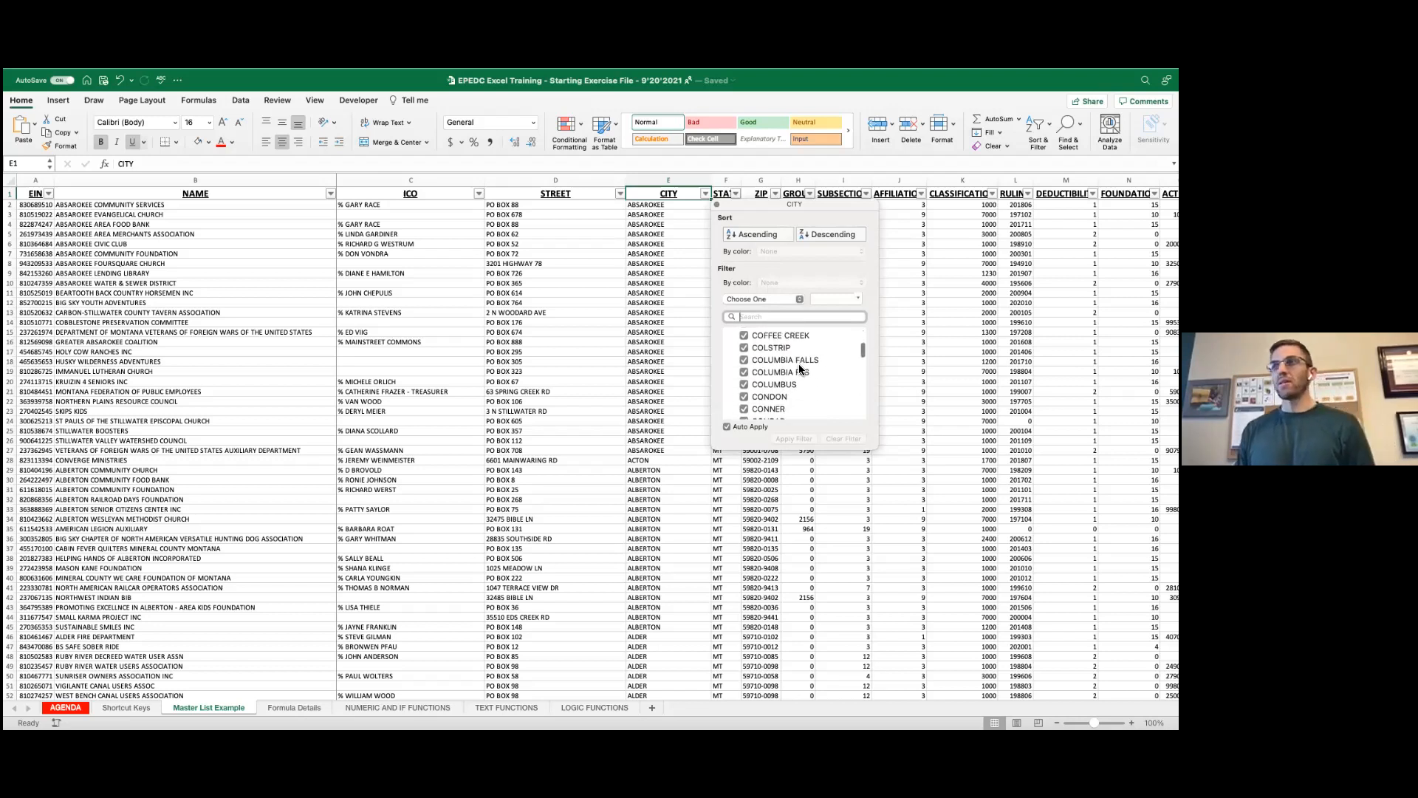
pyautogui.scroll(-10, 799, 363)
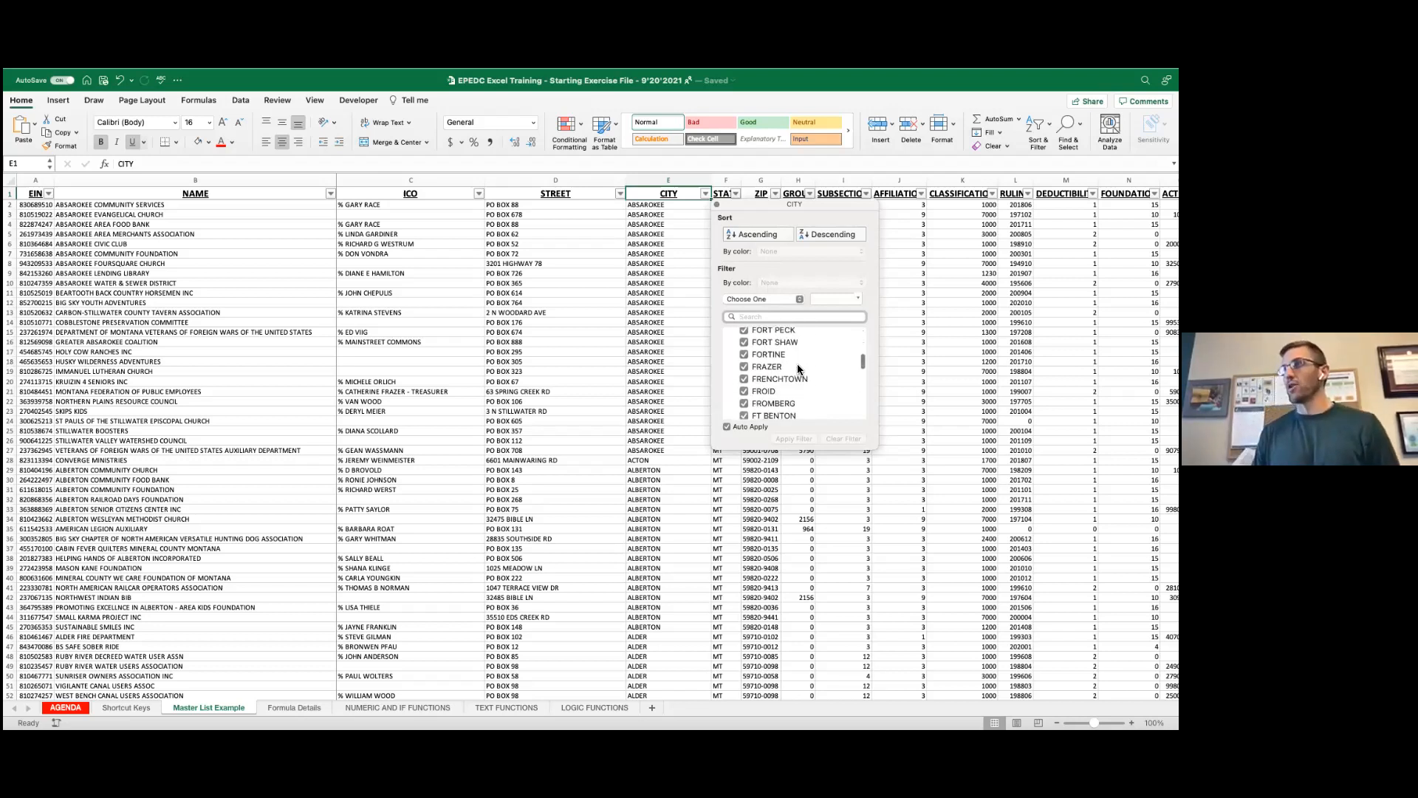
pyautogui.scroll(15, 799, 363)
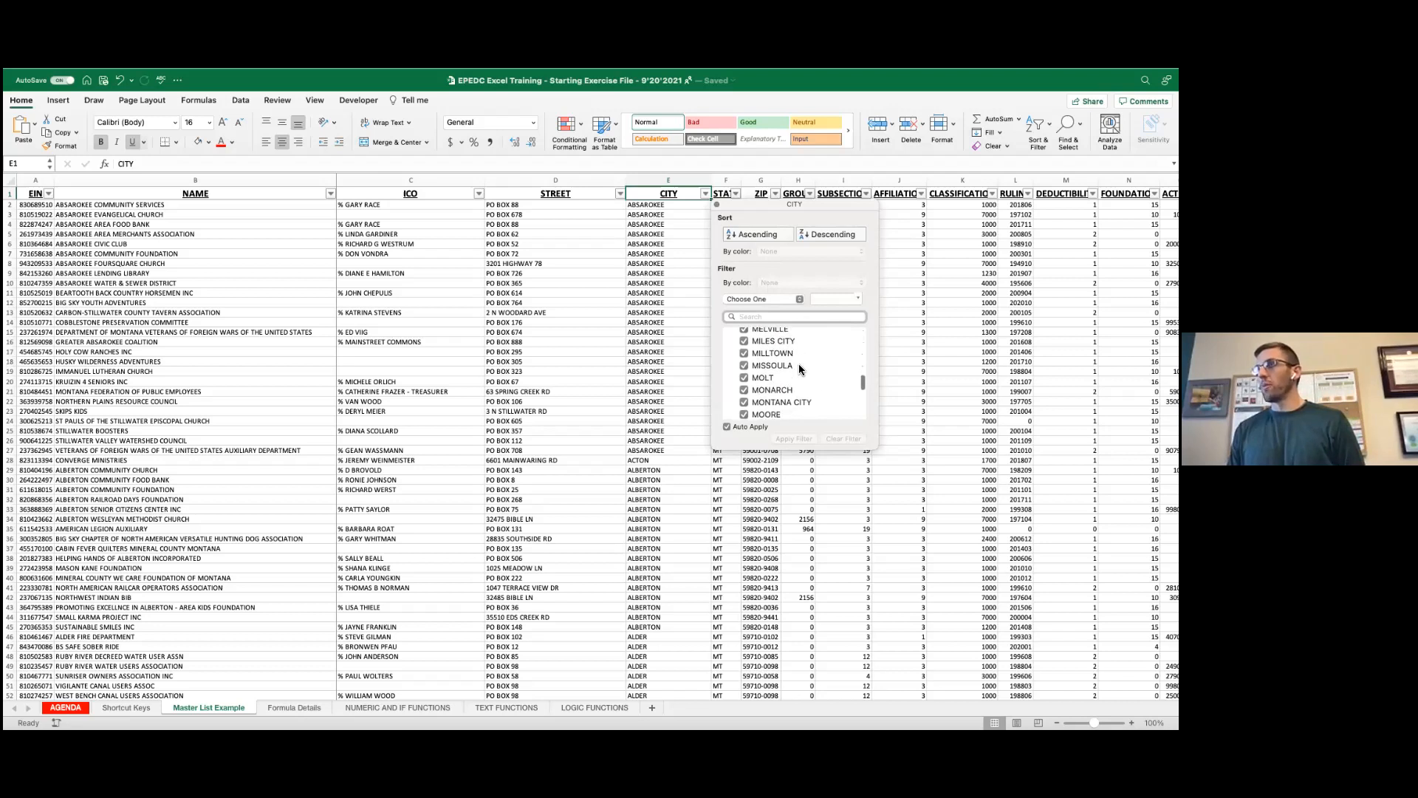
pyautogui.moveTo(862, 343); pyautogui.dragTo(862, 327)
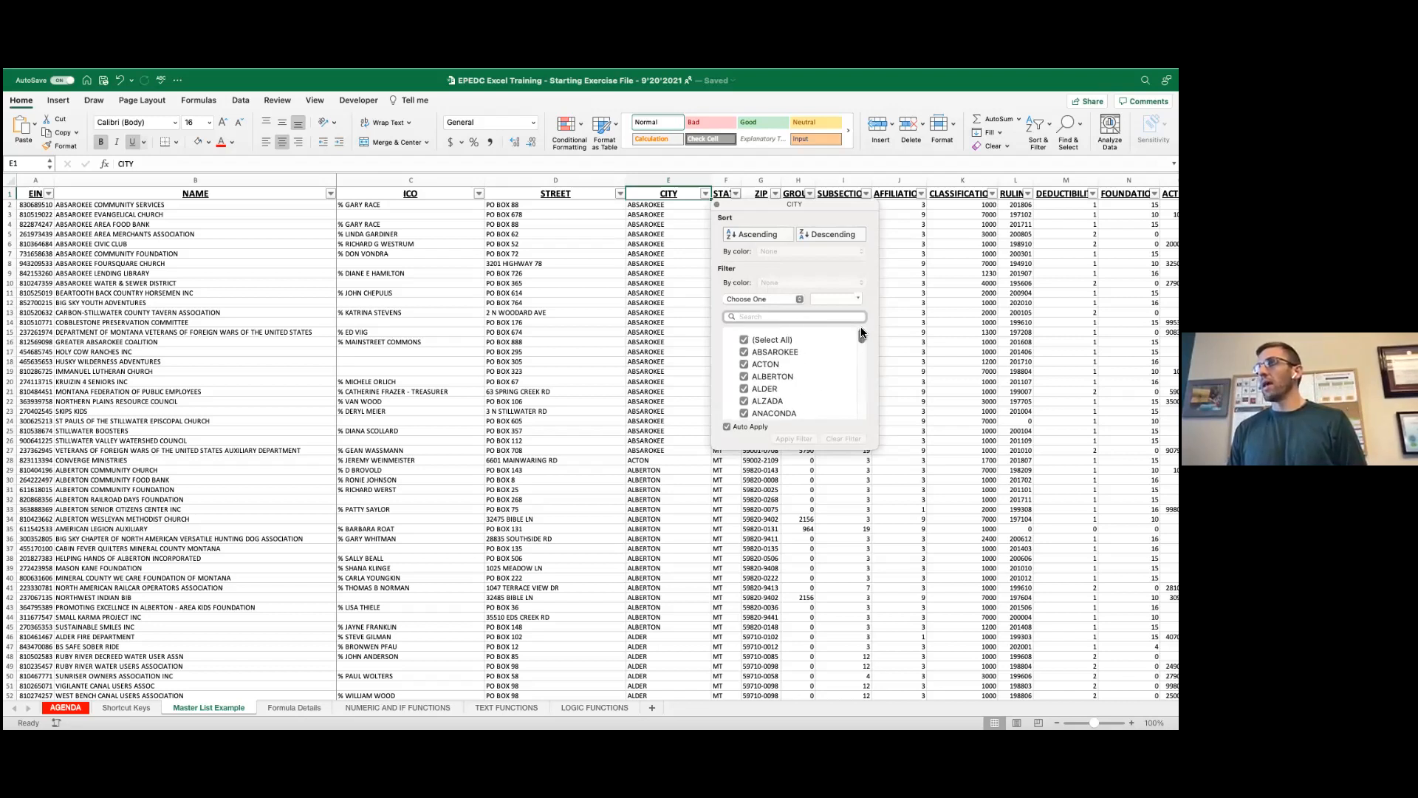
# Step: Filter the CITY column to ANTELOPE only by deselecting all cities first, and close the filter options
pyautogui.click(744, 340)
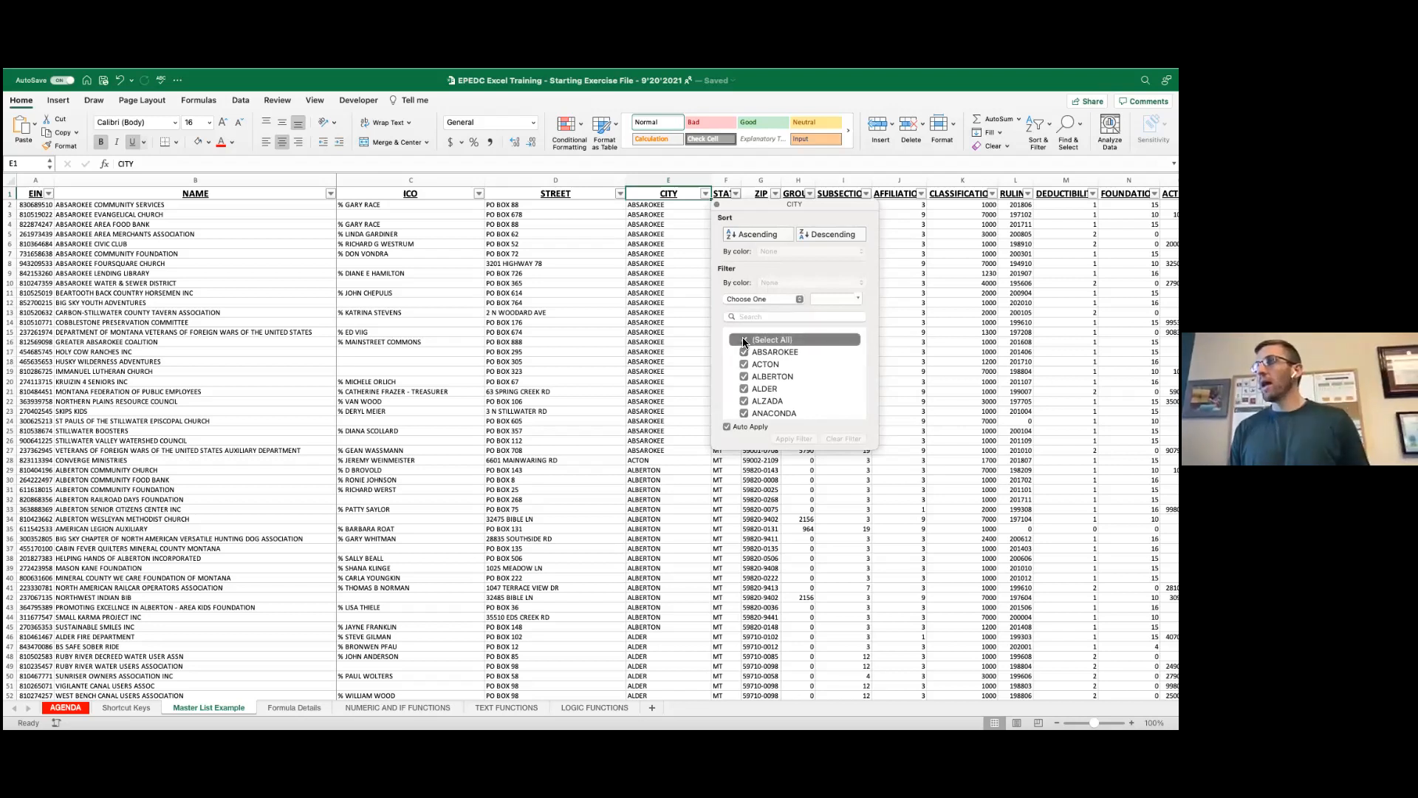
pyautogui.scroll(-3, 757, 351)
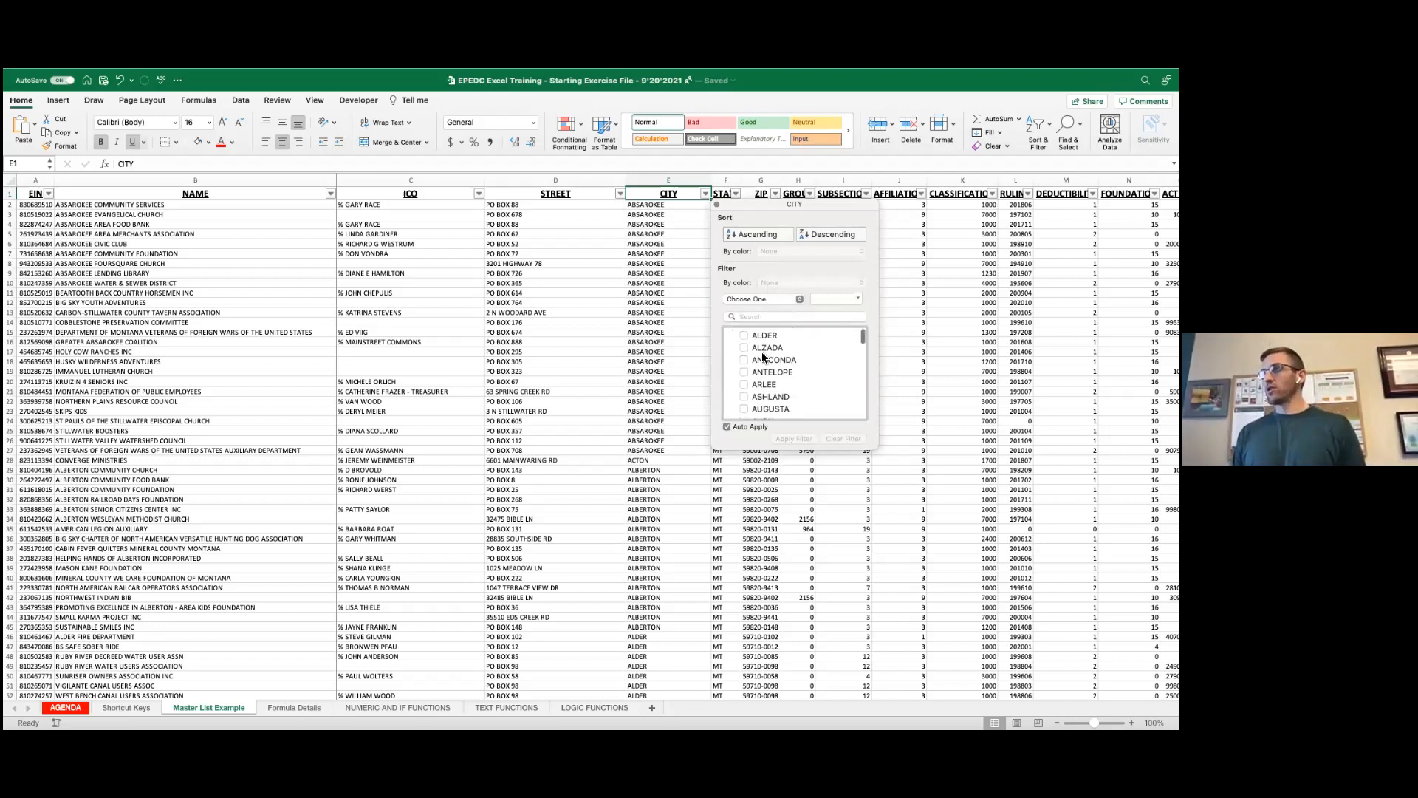
pyautogui.click(745, 336)
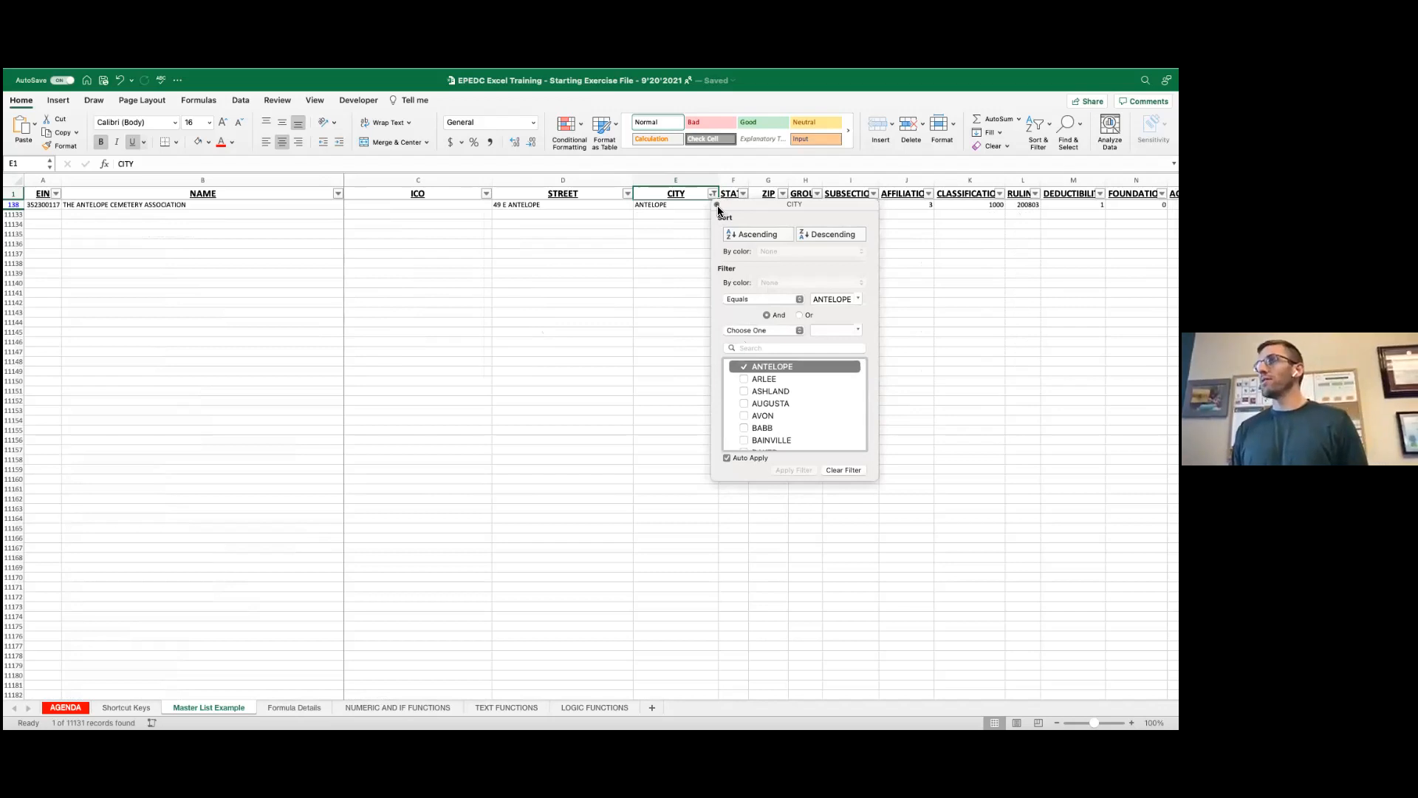
pyautogui.click(683, 206)
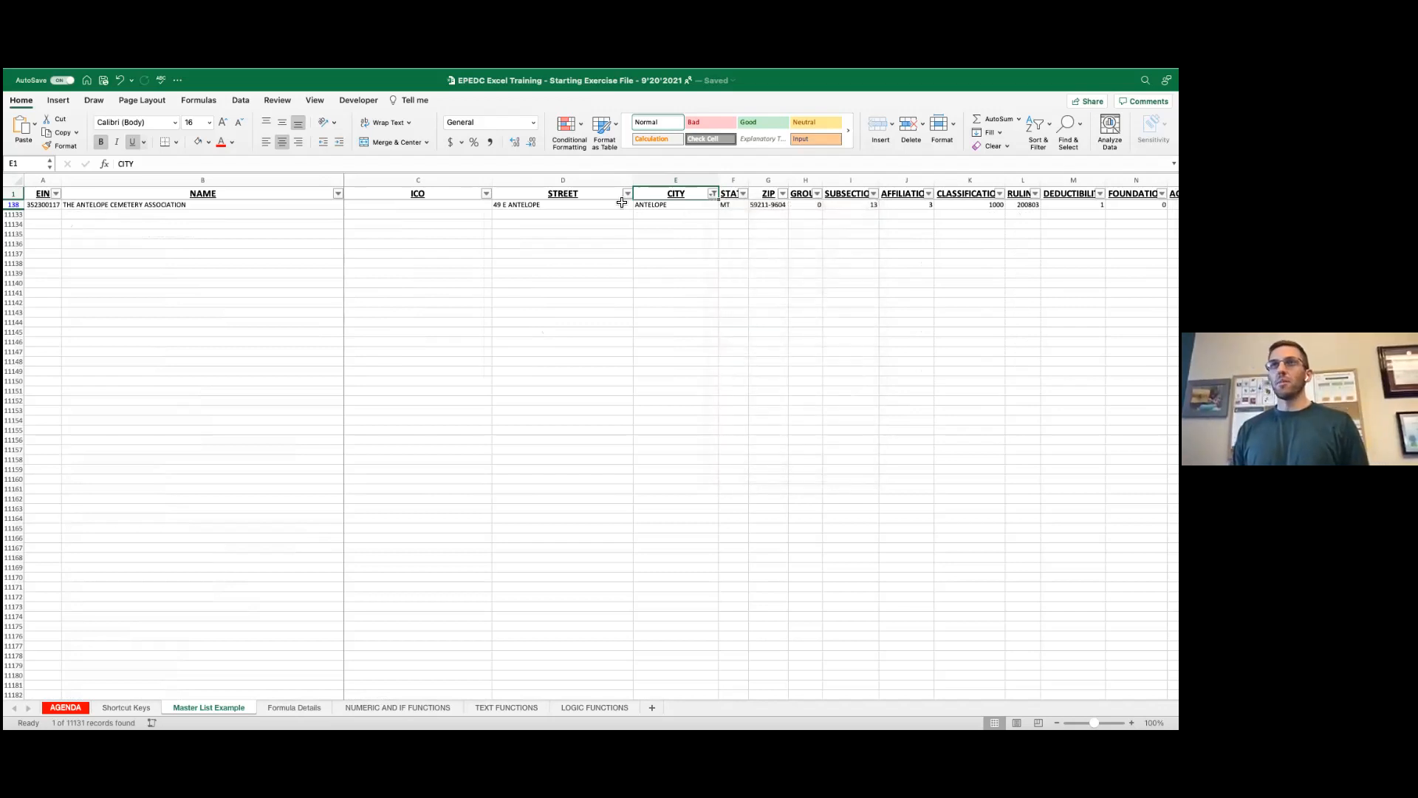
# Step: Add ALZADA to the CITY filter alongside ANTELOPE
pyautogui.click(713, 194)
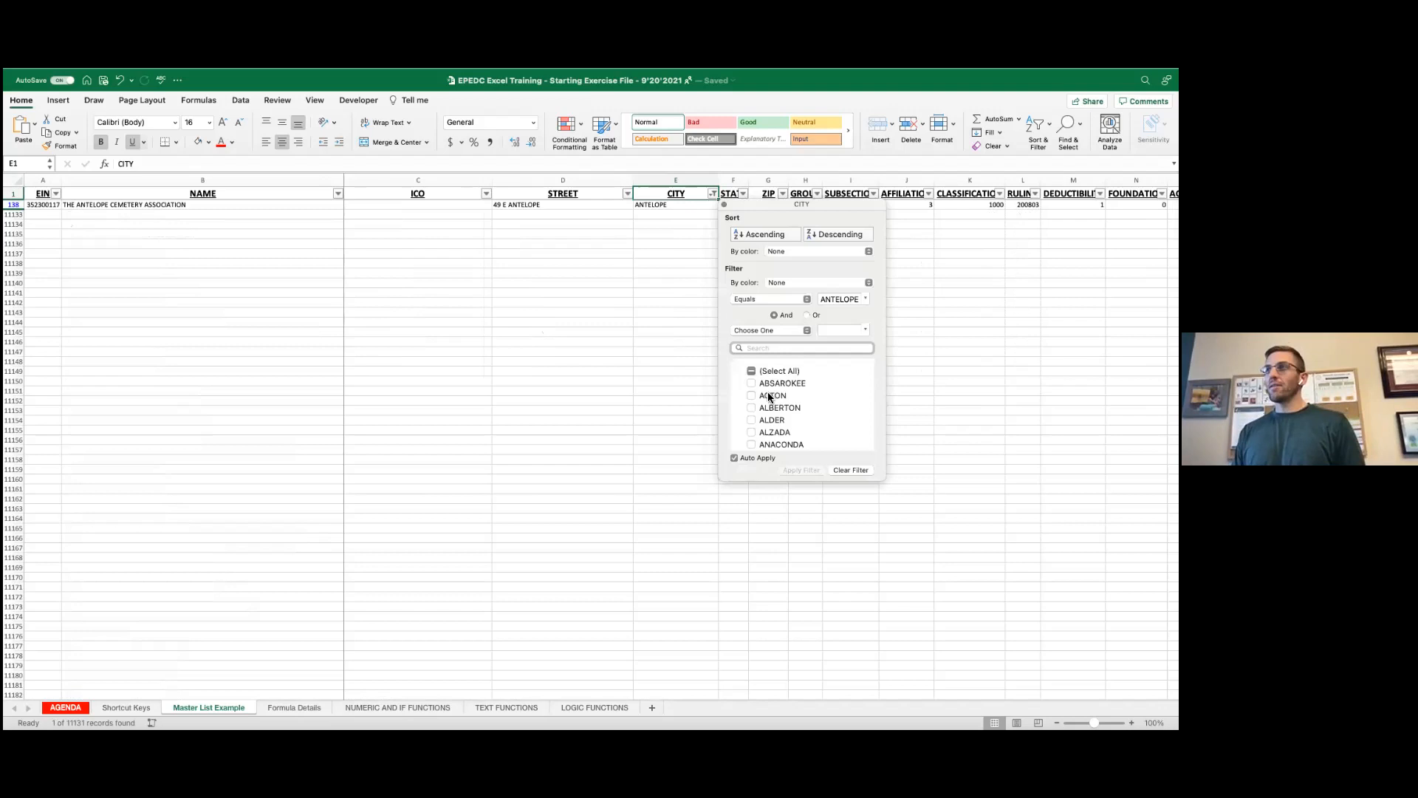
pyautogui.scroll(-3, 761, 395)
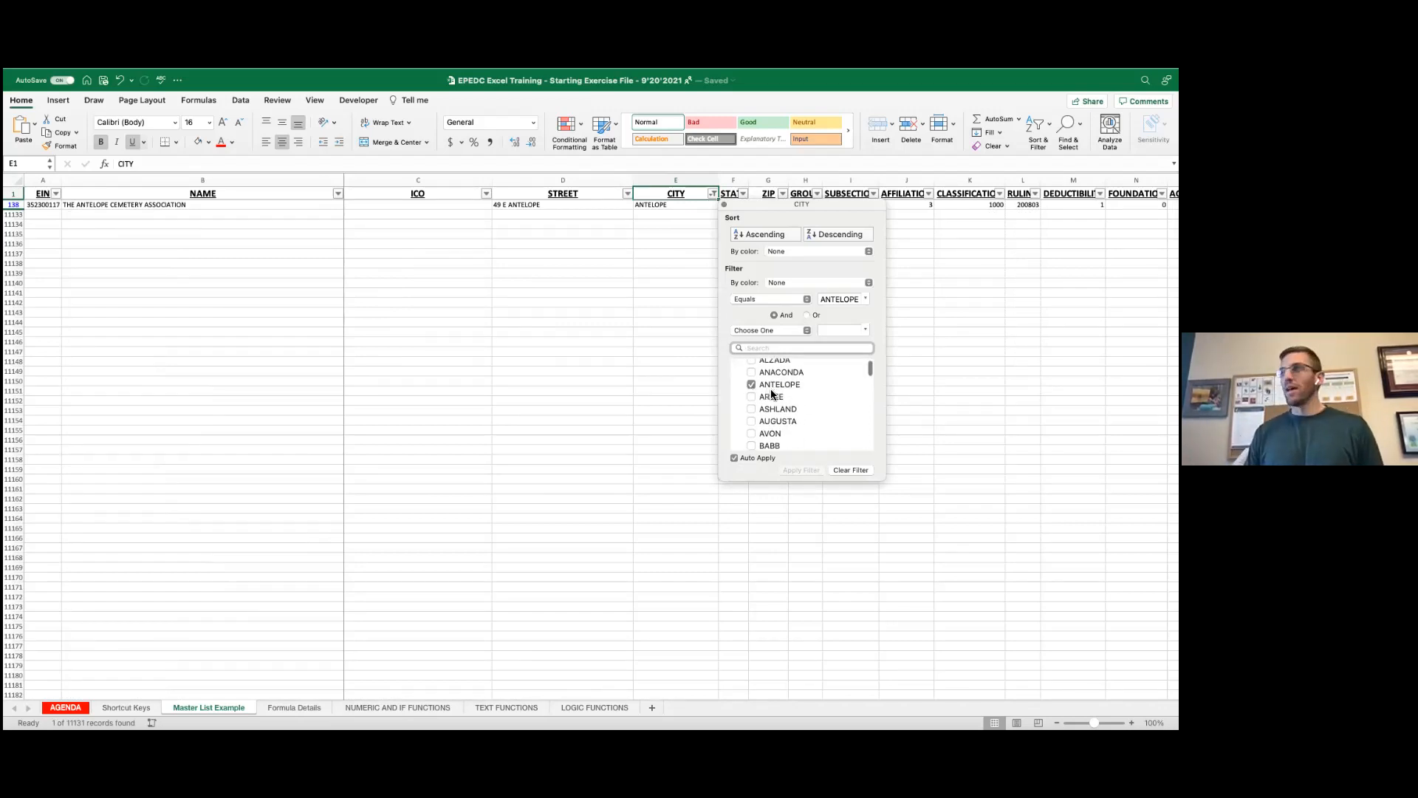
pyautogui.scroll(1, 768, 389)
pyautogui.click(752, 381)
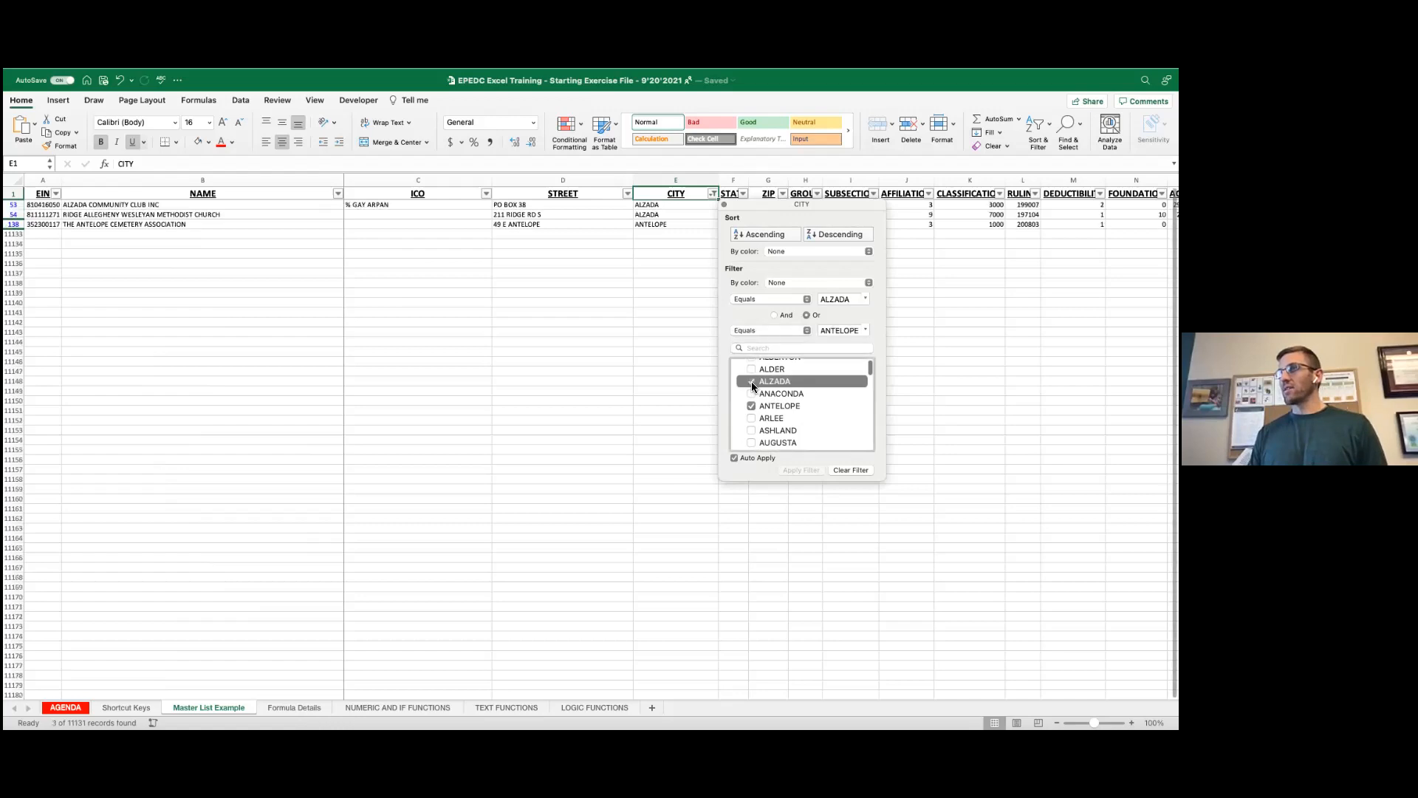
# Step: Include BROADUS and BROCKTON in the CITY filter as well
pyautogui.scroll(-2, 803, 398)
pyautogui.scroll(-3, 803, 402)
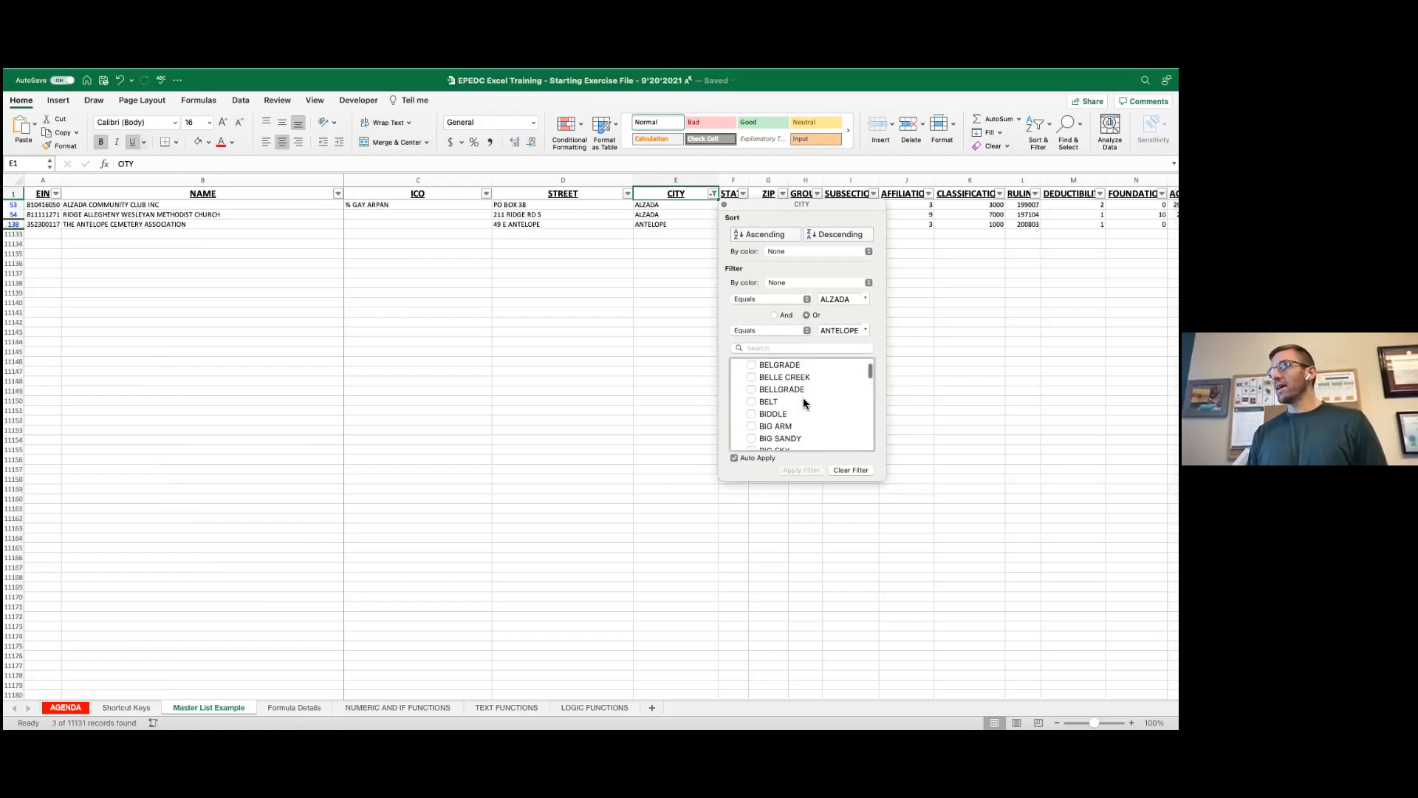
pyautogui.scroll(-5, 804, 400)
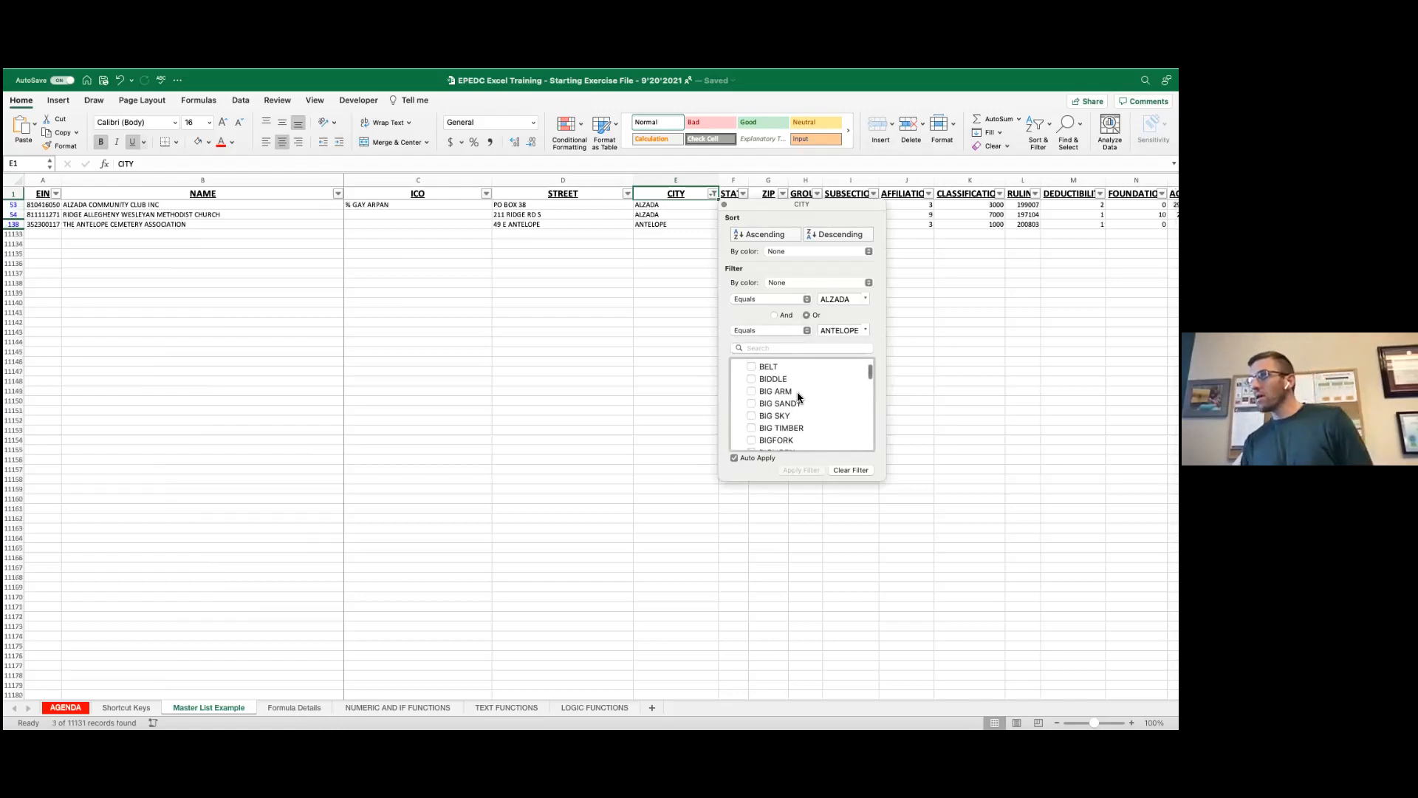
pyautogui.scroll(-4, 797, 397)
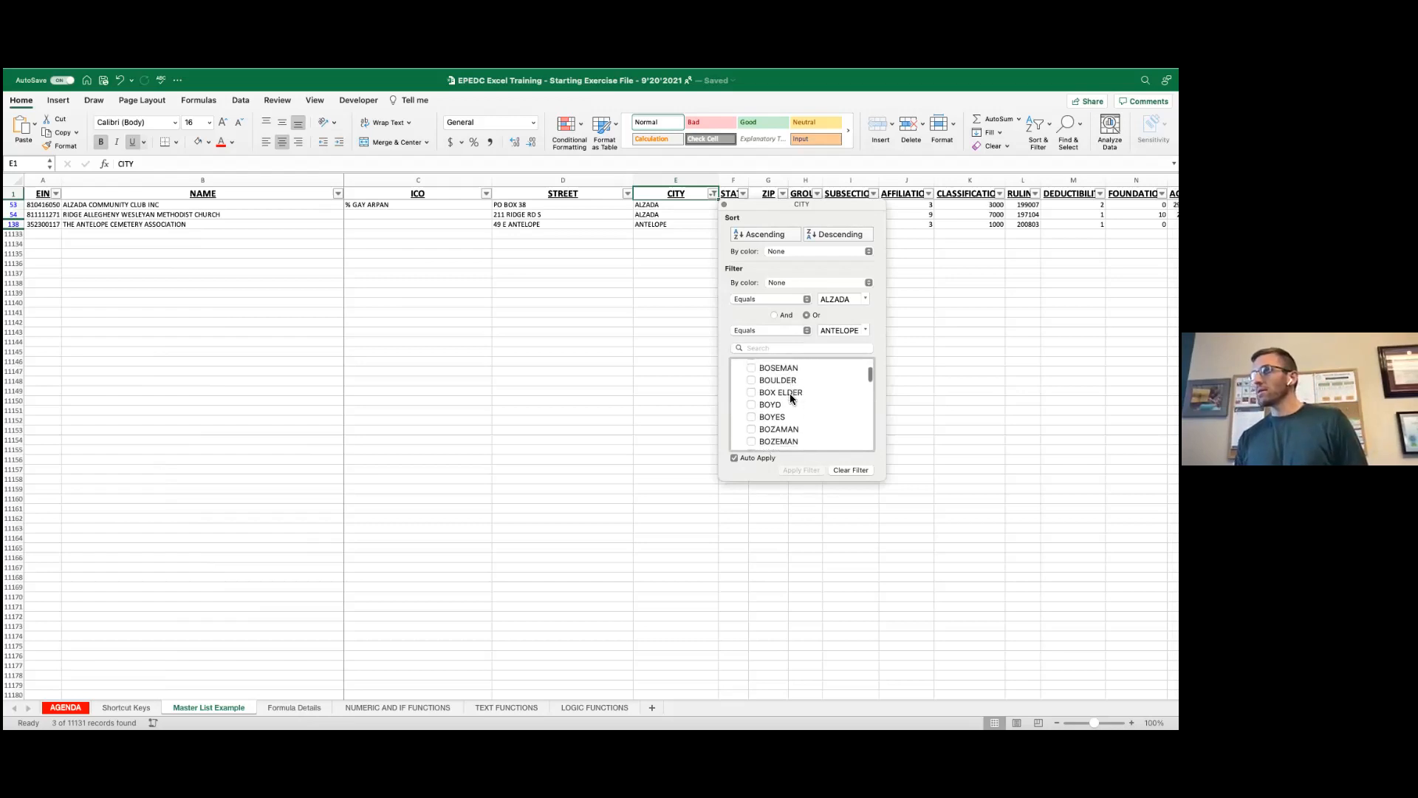
pyautogui.scroll(-2, 787, 396)
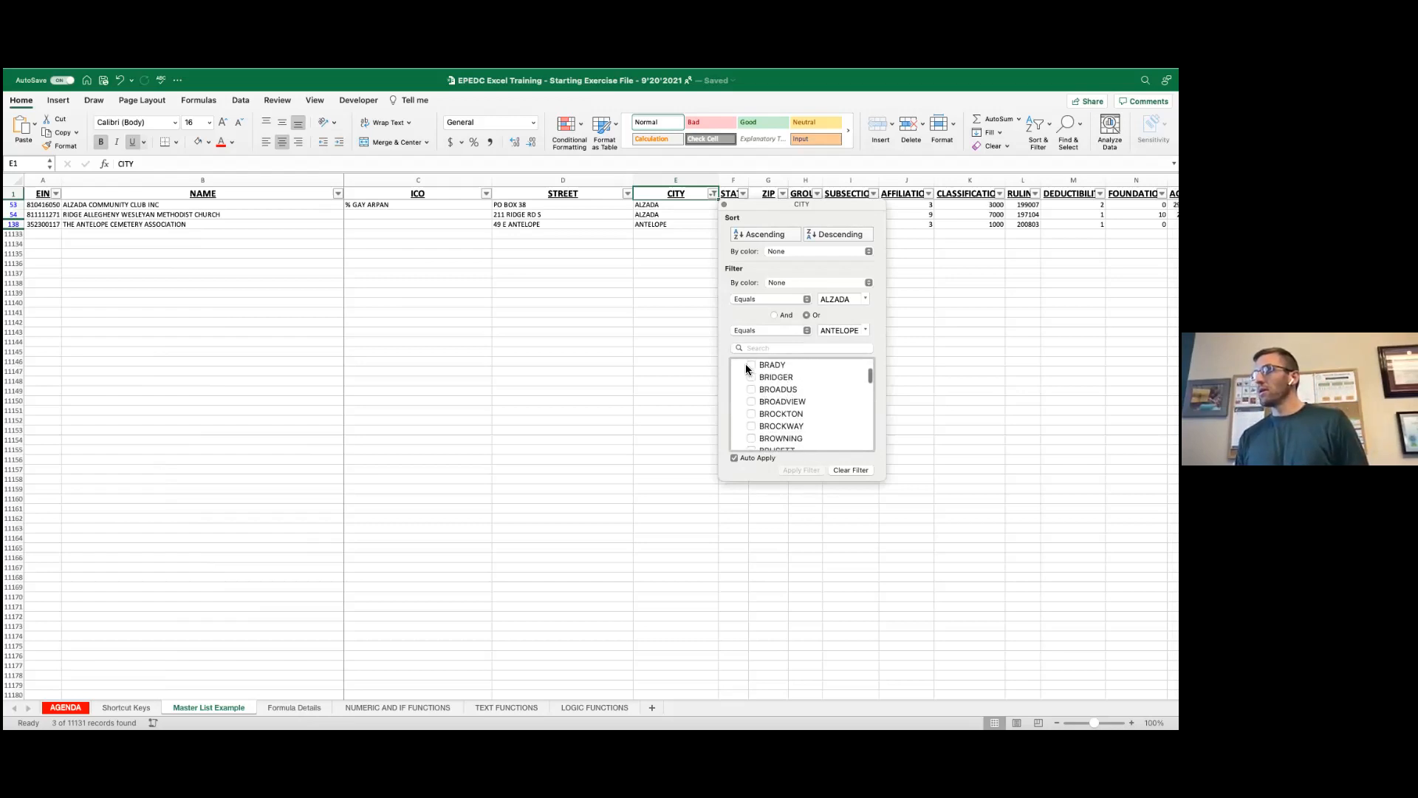
pyautogui.click(751, 388)
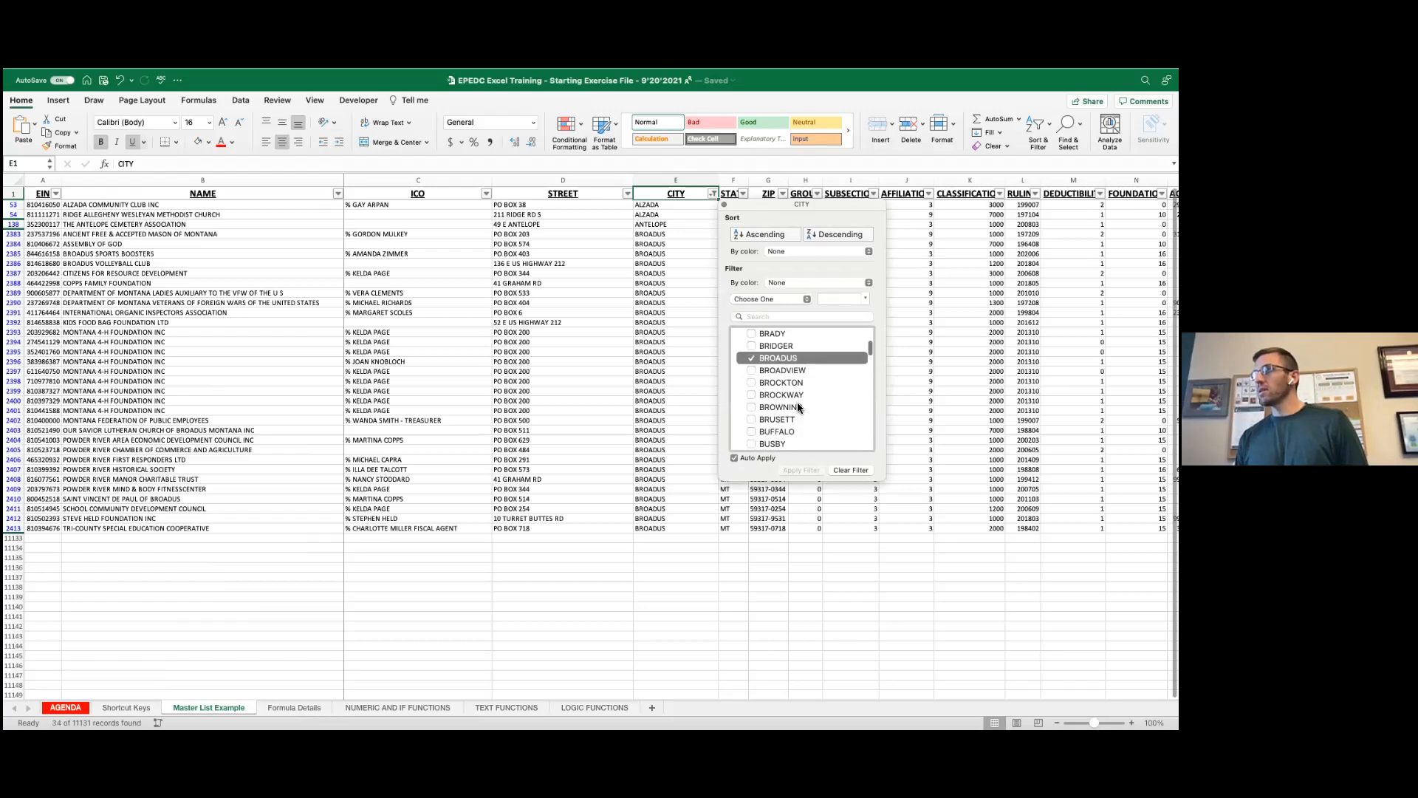
pyautogui.scroll(-2, 796, 403)
pyautogui.click(759, 337)
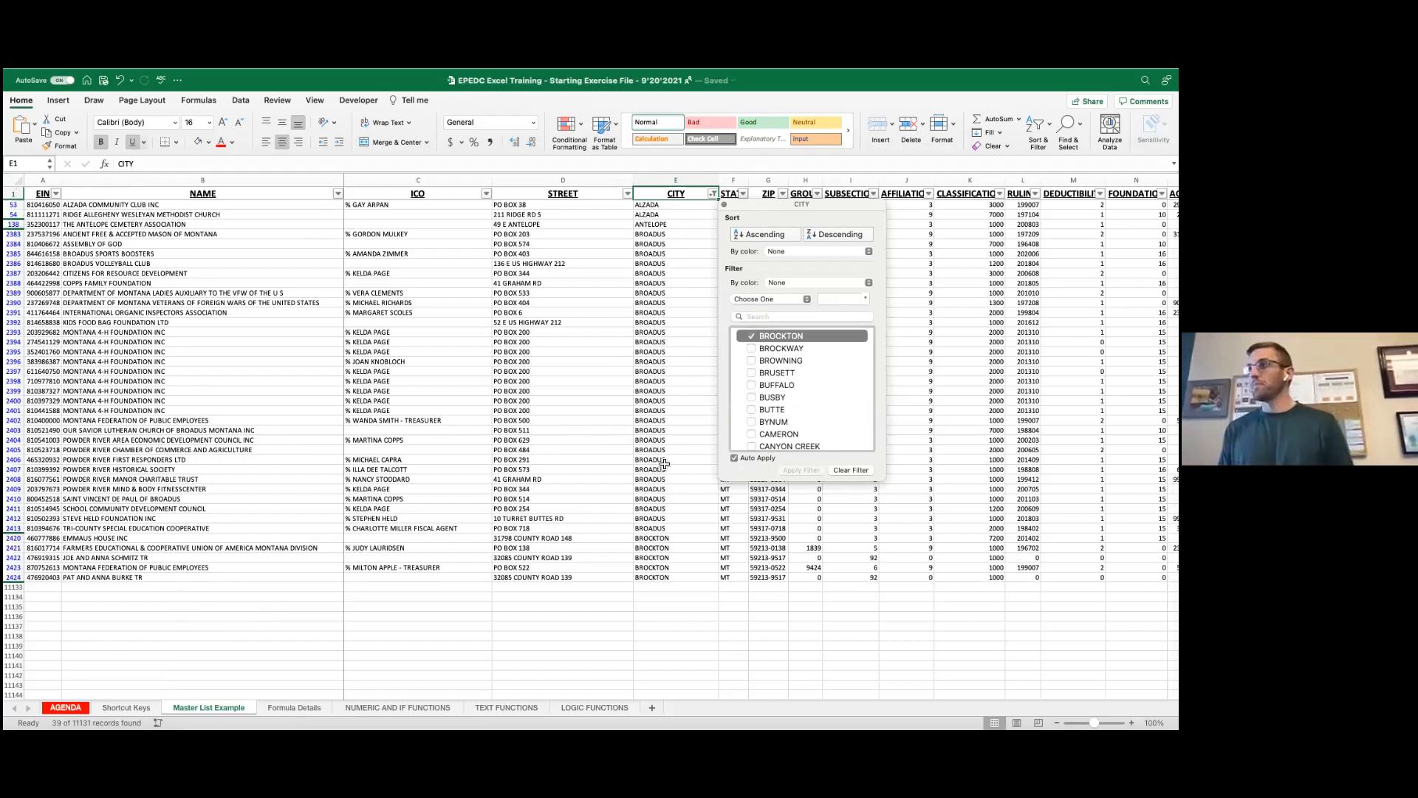
# Step: Review the cities selected in the CITY filter list back up to ALZADA and ANTELOPE, and close the filter options
pyautogui.scroll(-2, 691, 399)
pyautogui.scroll(5, 827, 408)
pyautogui.scroll(2, 467, 401)
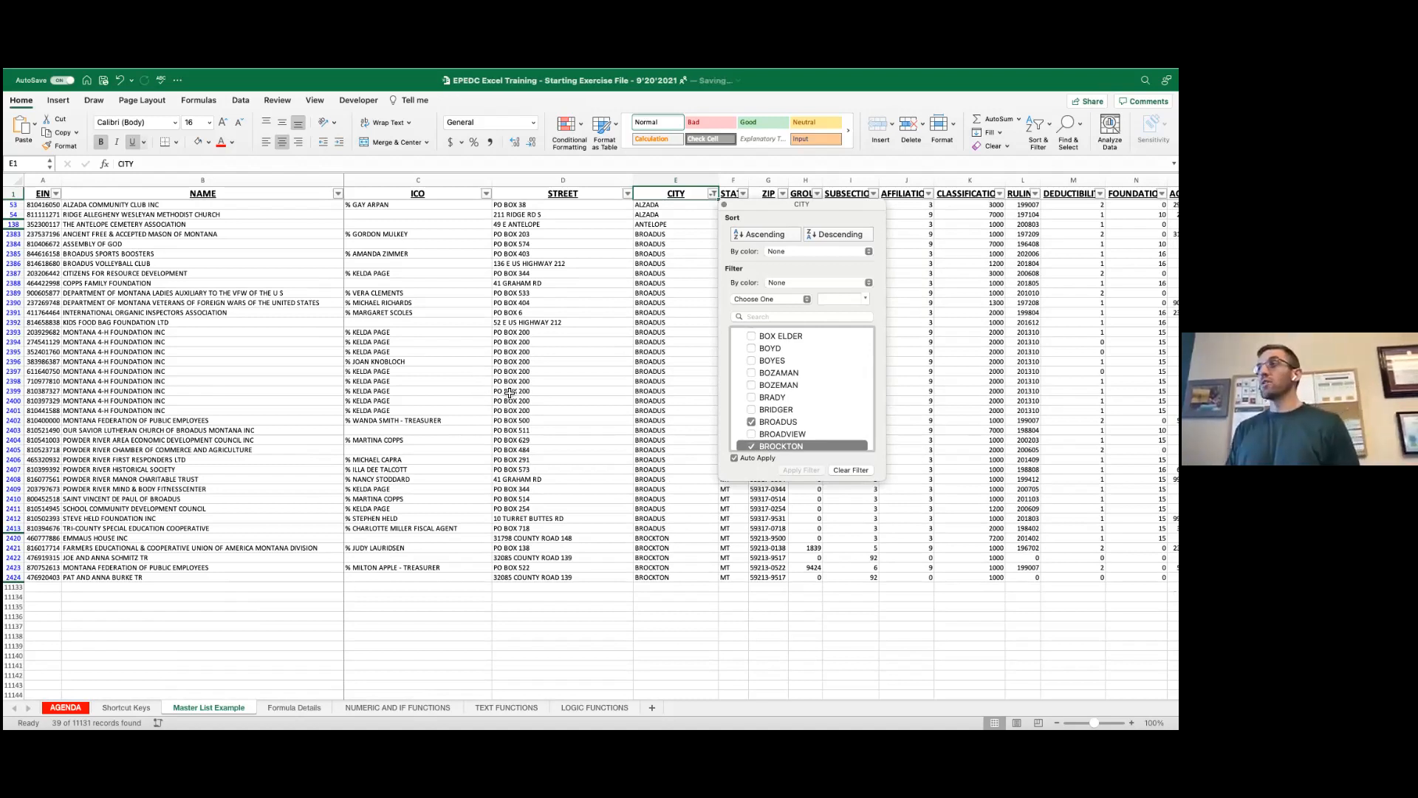
pyautogui.scroll(3, 768, 364)
pyautogui.scroll(3, 768, 364)
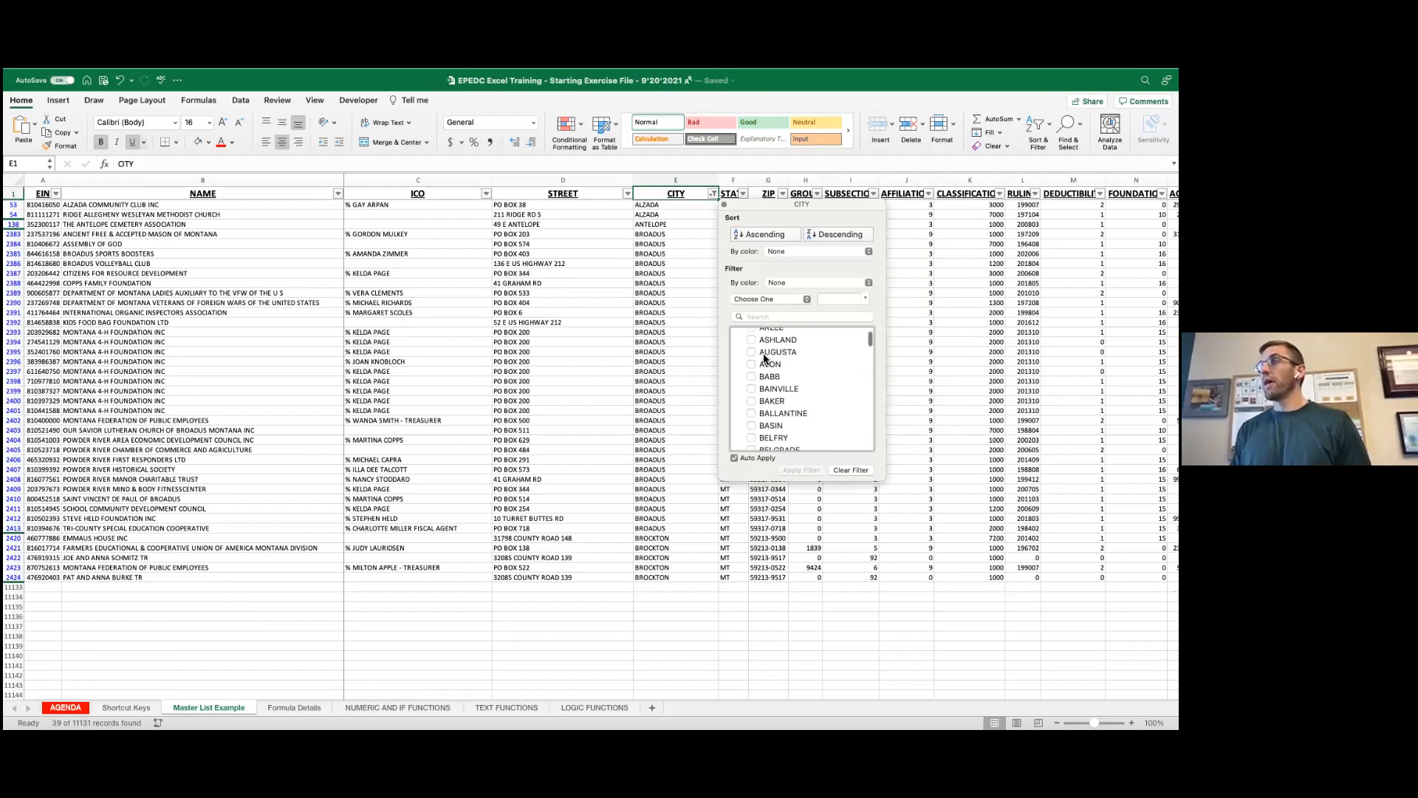
pyautogui.scroll(3, 765, 358)
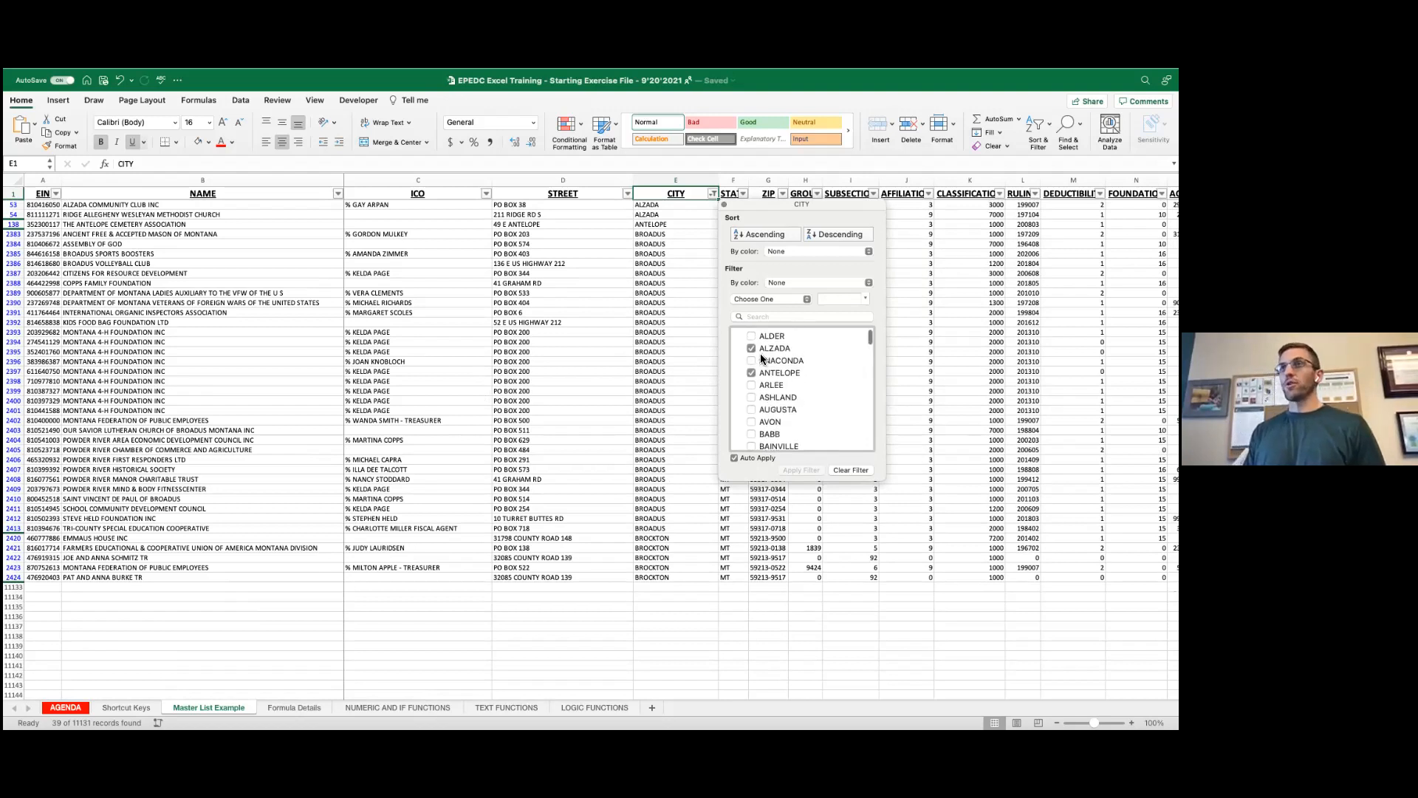
pyautogui.click(461, 288)
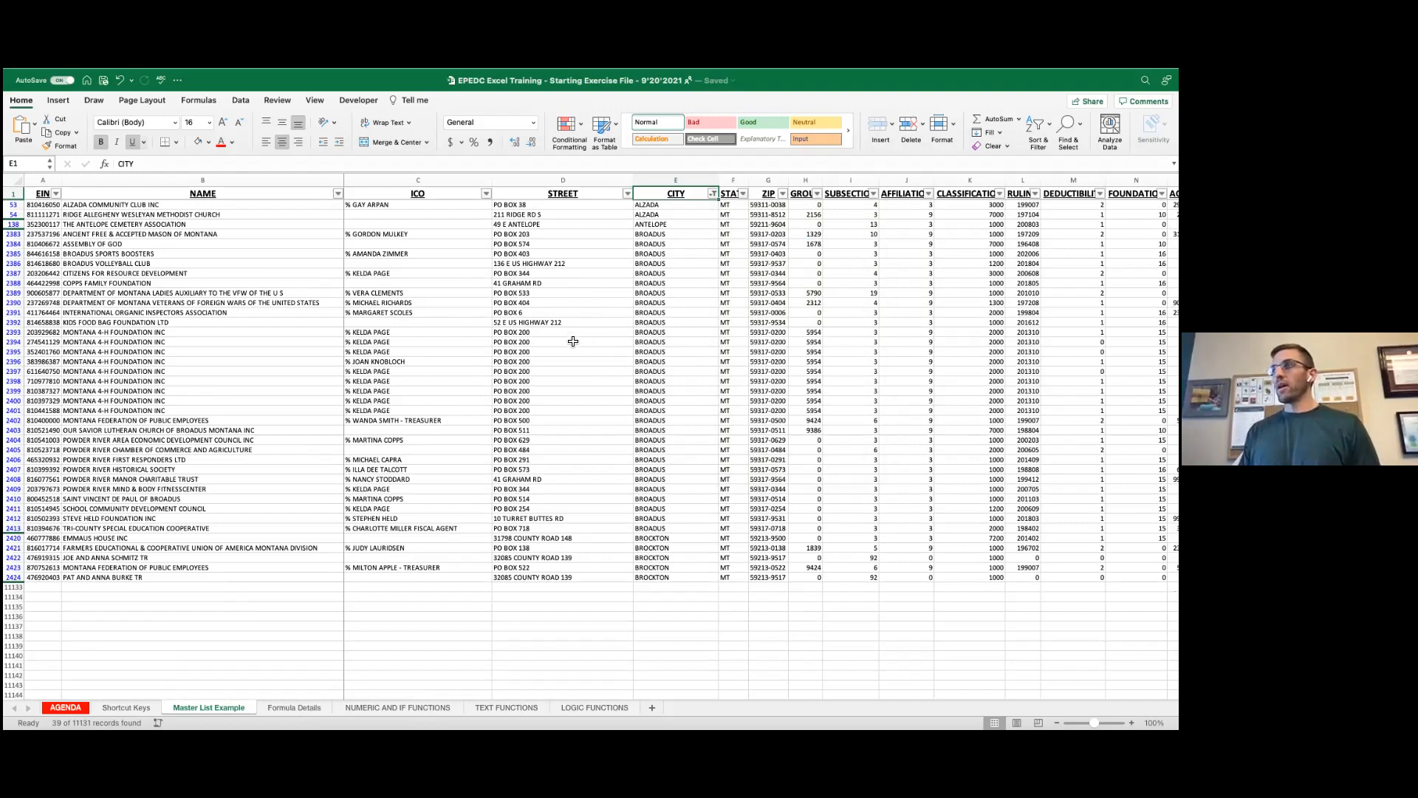
# Step: Filter the INCOME_AMT column to exclude records with a value of 0, and close the filter options
pyautogui.hscroll(5, 740, 319)
pyautogui.hscroll(6, 740, 319)
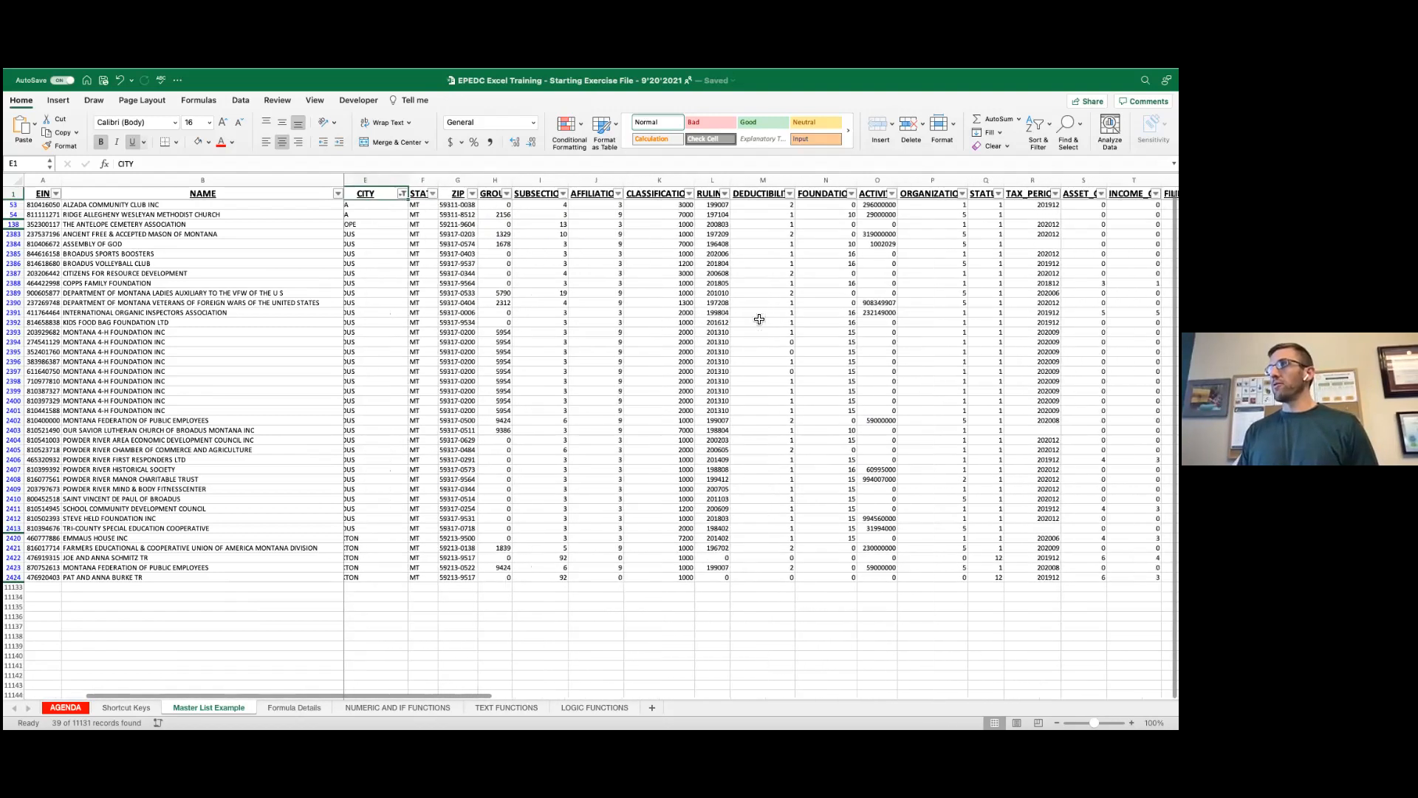
pyautogui.hscroll(3, 798, 318)
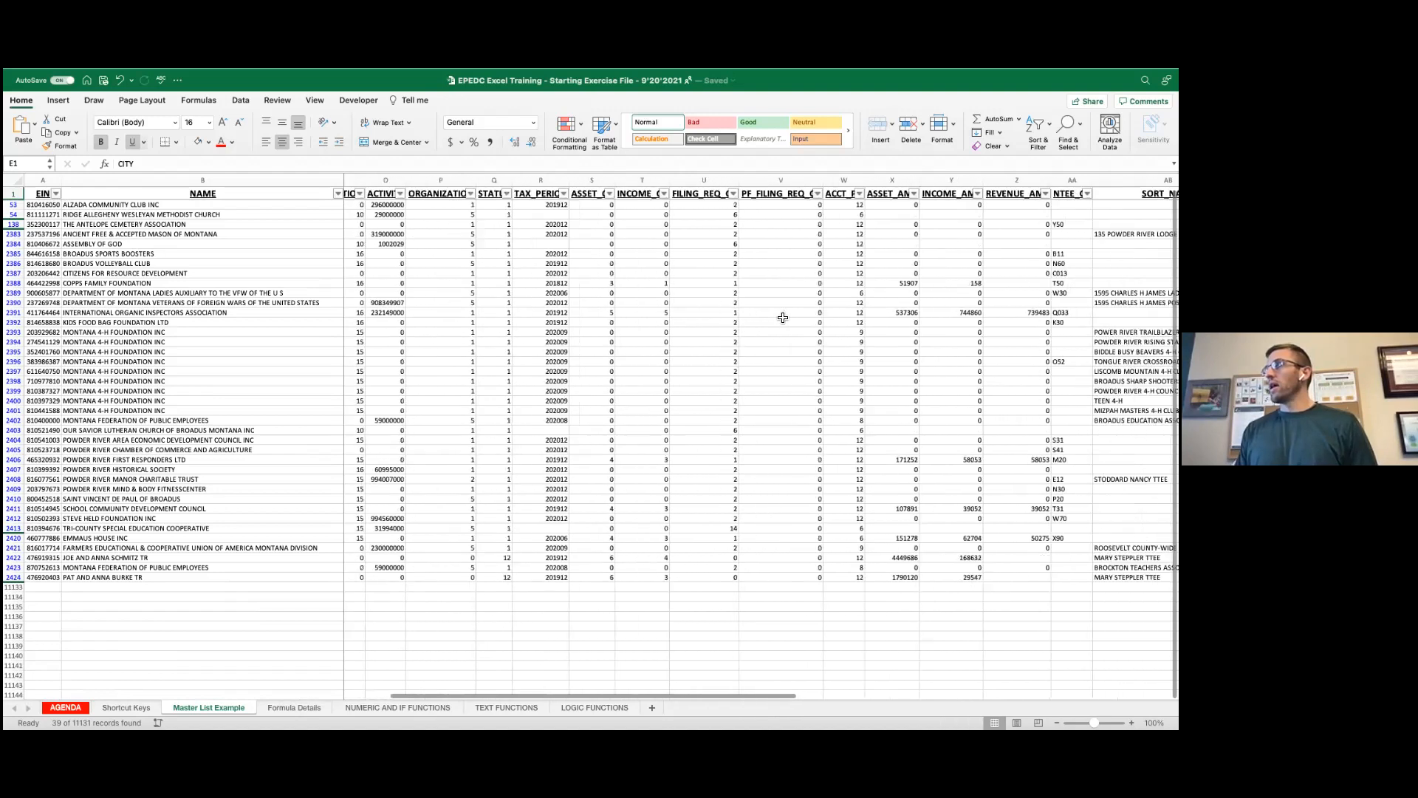
pyautogui.click(946, 193)
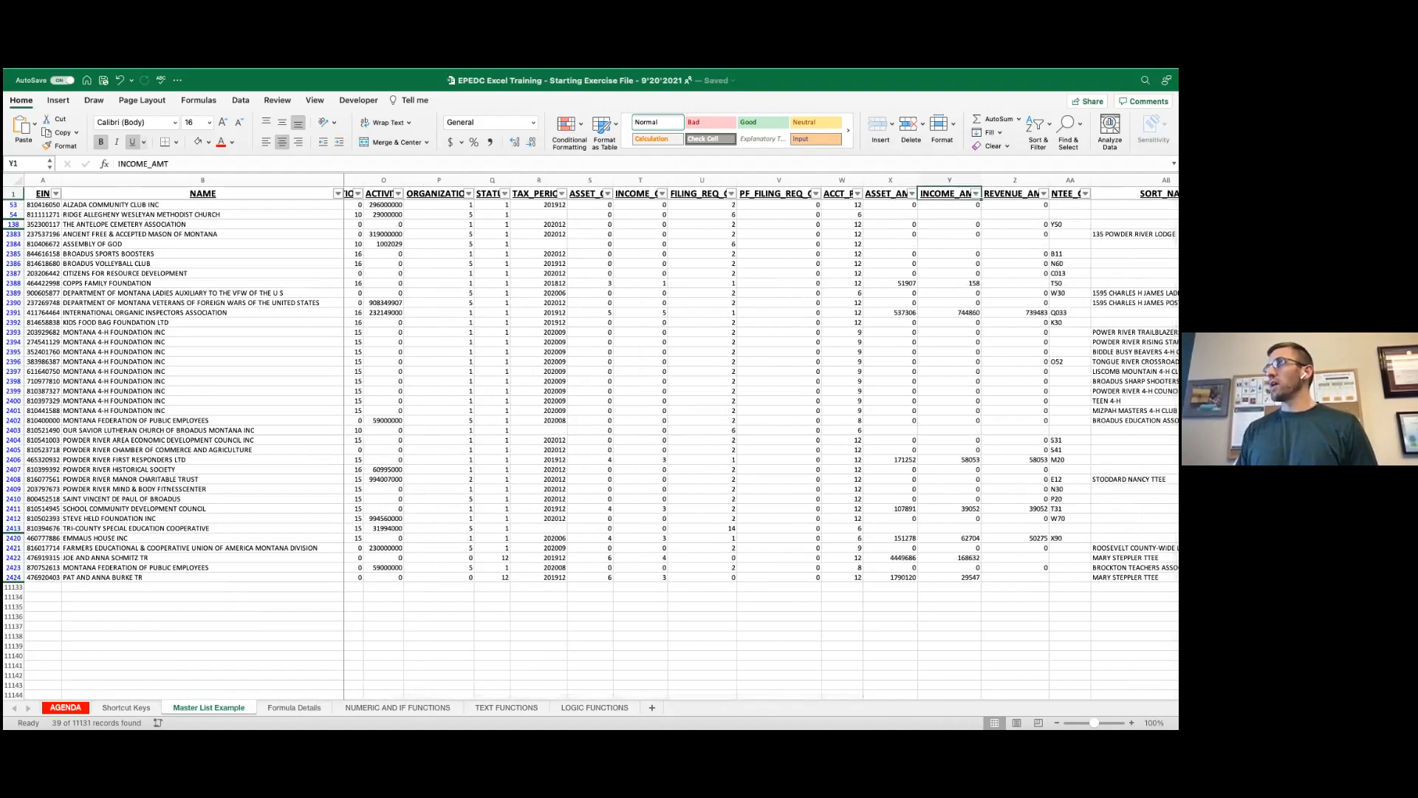
pyautogui.click(976, 193)
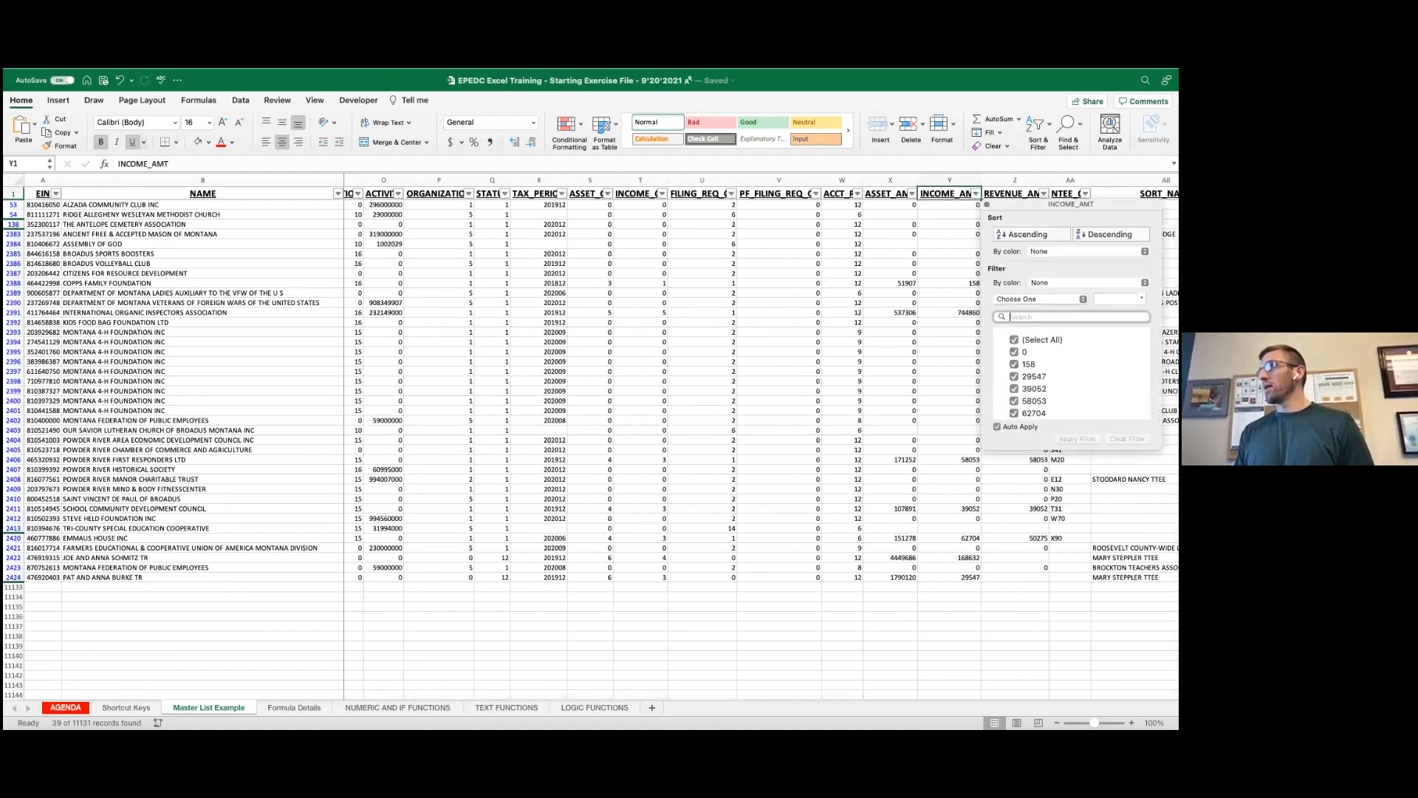
pyautogui.click(1014, 352)
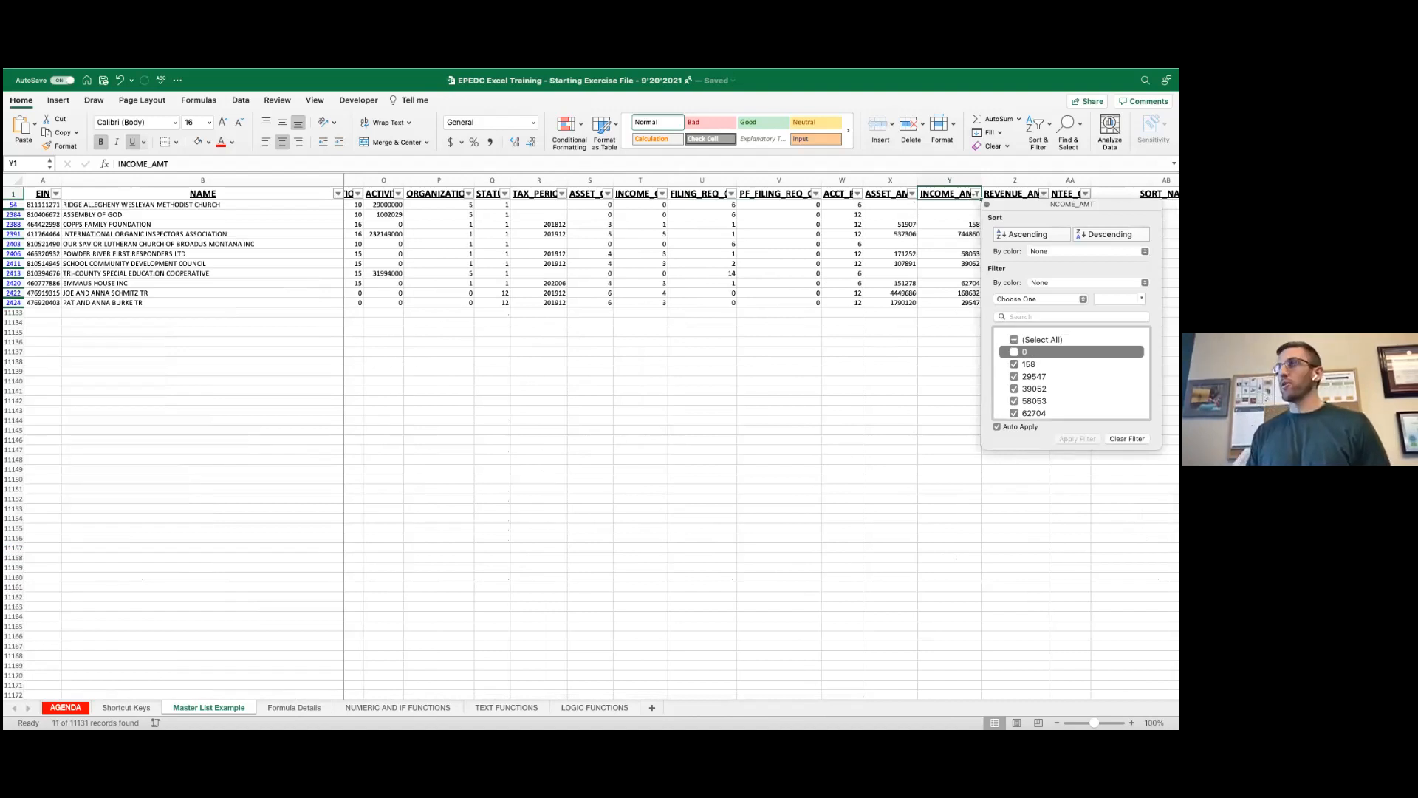
pyautogui.press('Escape')
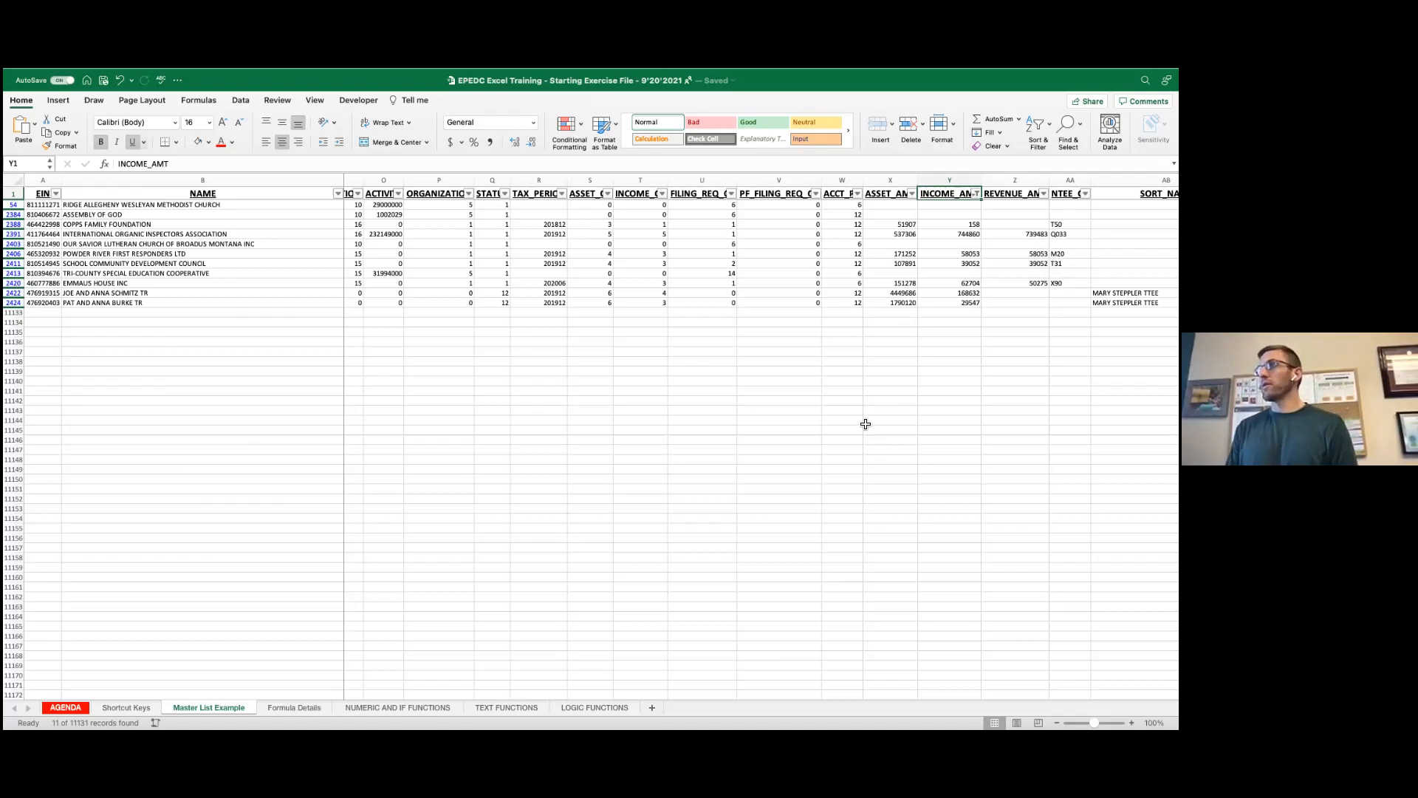
# Step: Select the whole PF_FILING_REQ_CD and INCOME_AMT columns in turn to compare their average, count and sum for the filtered records
pyautogui.hscroll(-1, 865, 421)
pyautogui.hscroll(-2, 867, 334)
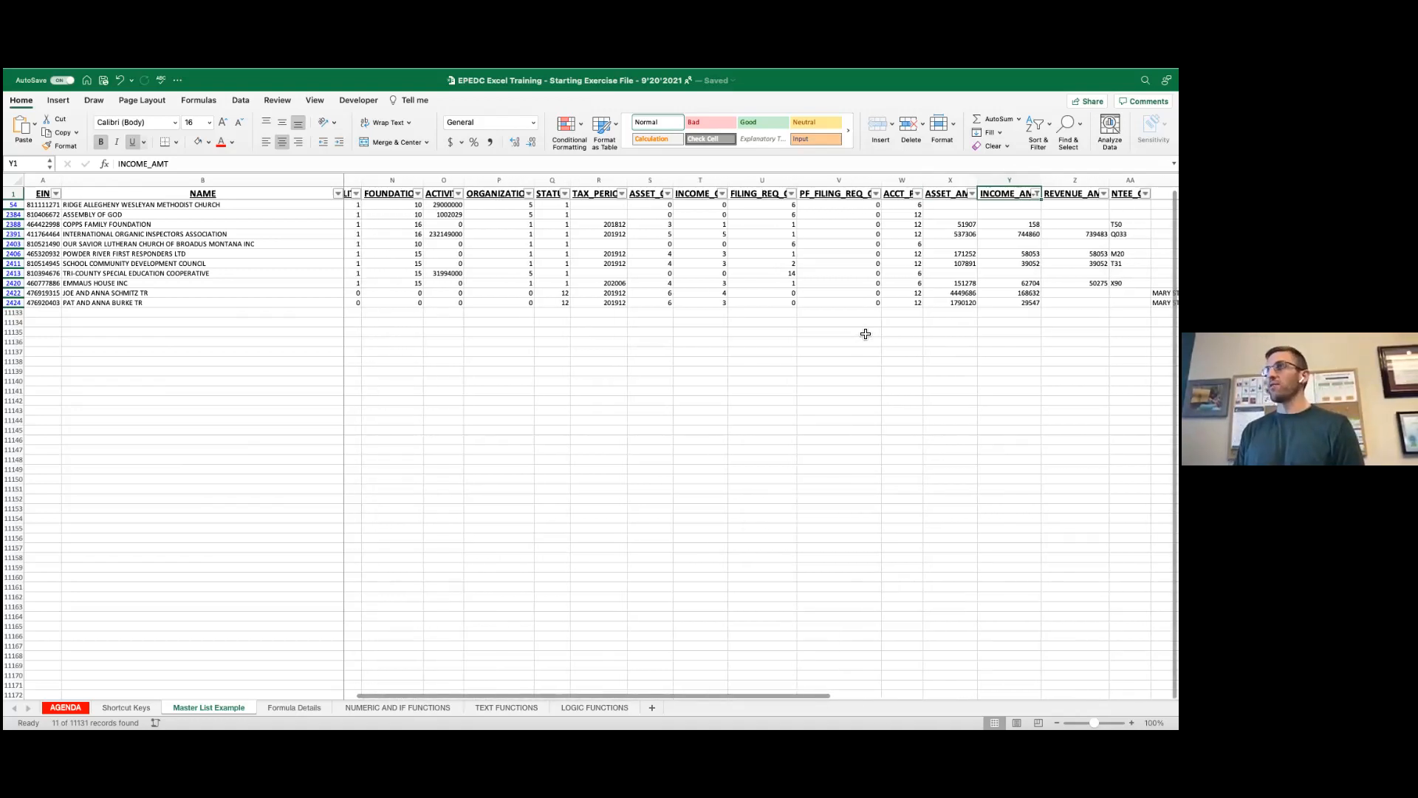
pyautogui.hotkey('ctrl', 'space')
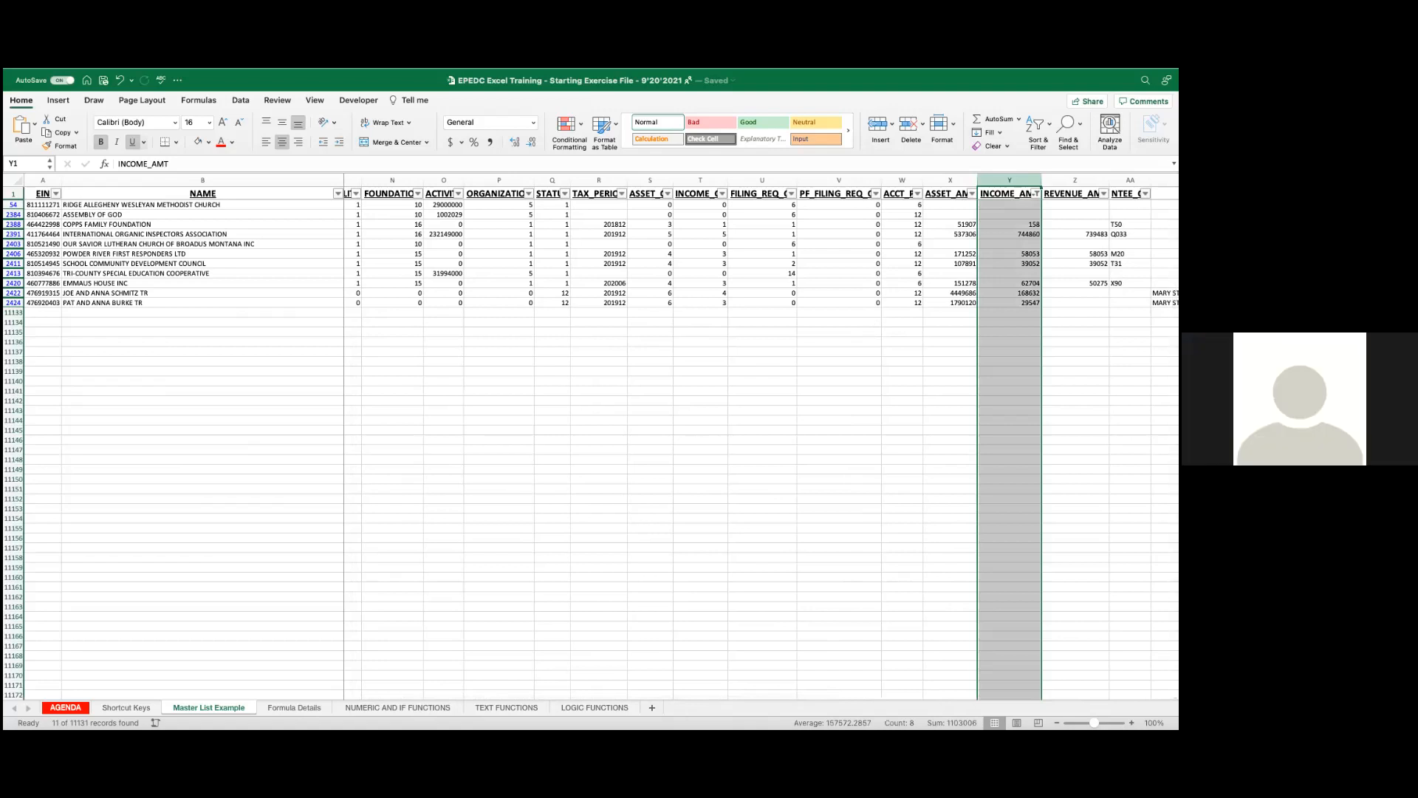
pyautogui.click(841, 181)
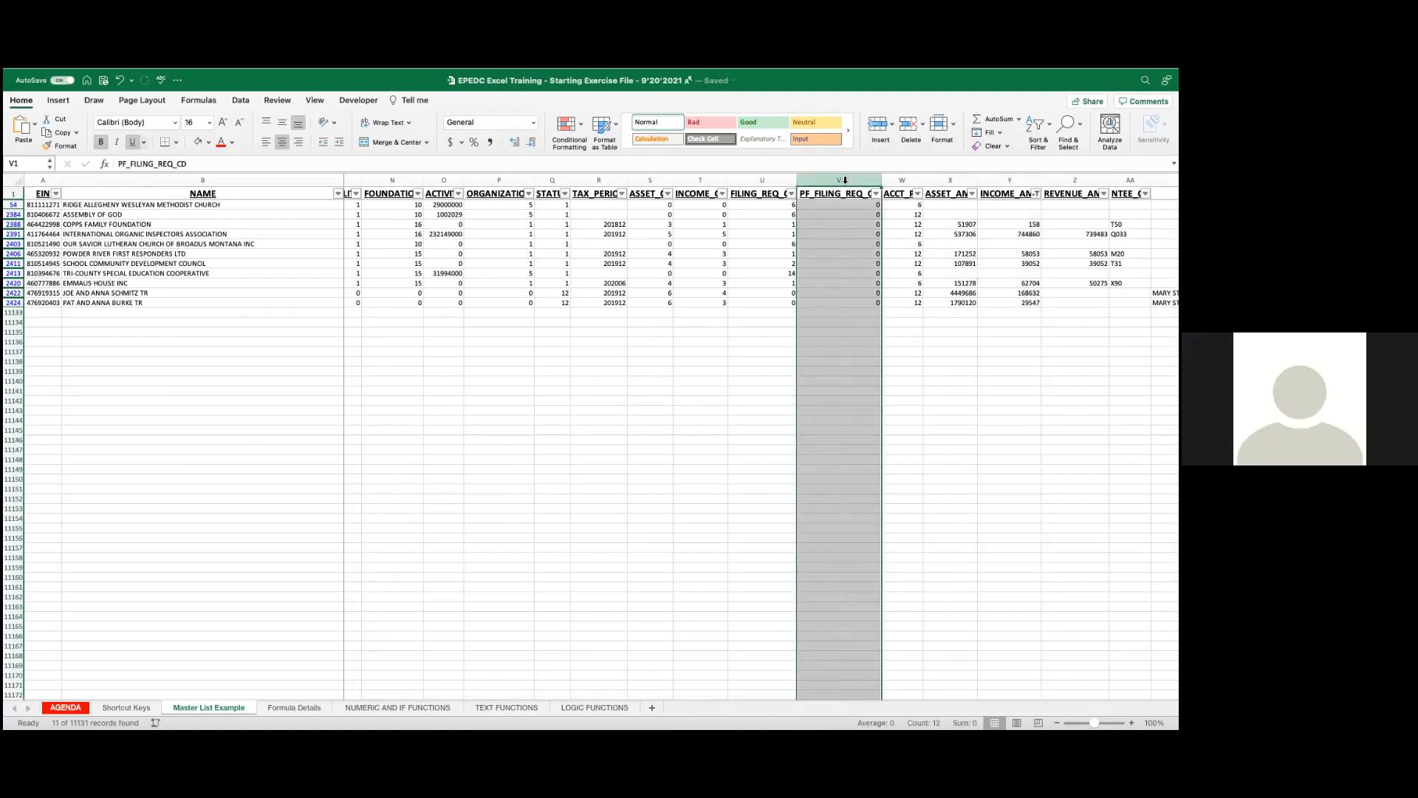
pyautogui.click(1010, 181)
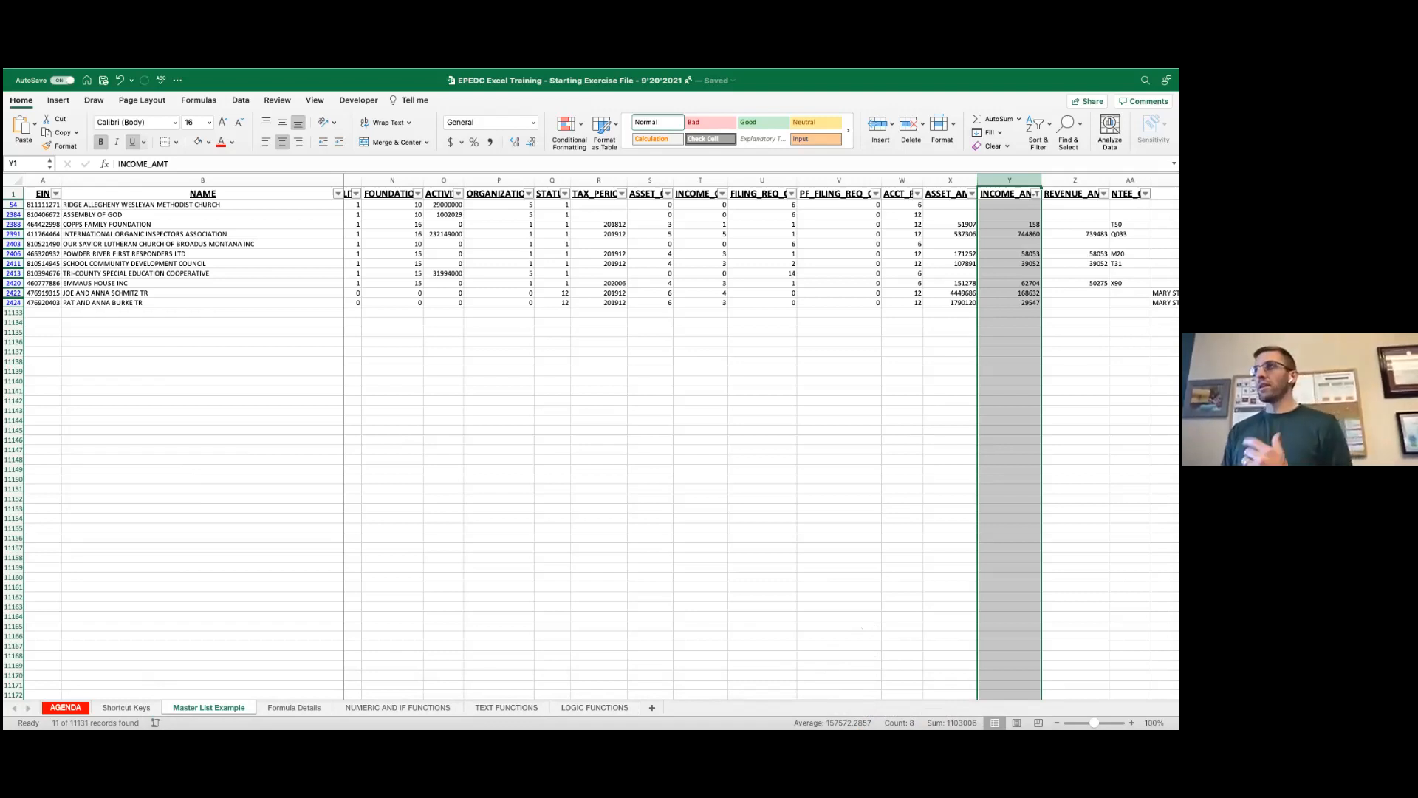
# Step: Return to the CITY column and select it entirely to review the cities of the filtered records
pyautogui.hscroll(-5, 839, 252)
pyautogui.hscroll(-5, 839, 253)
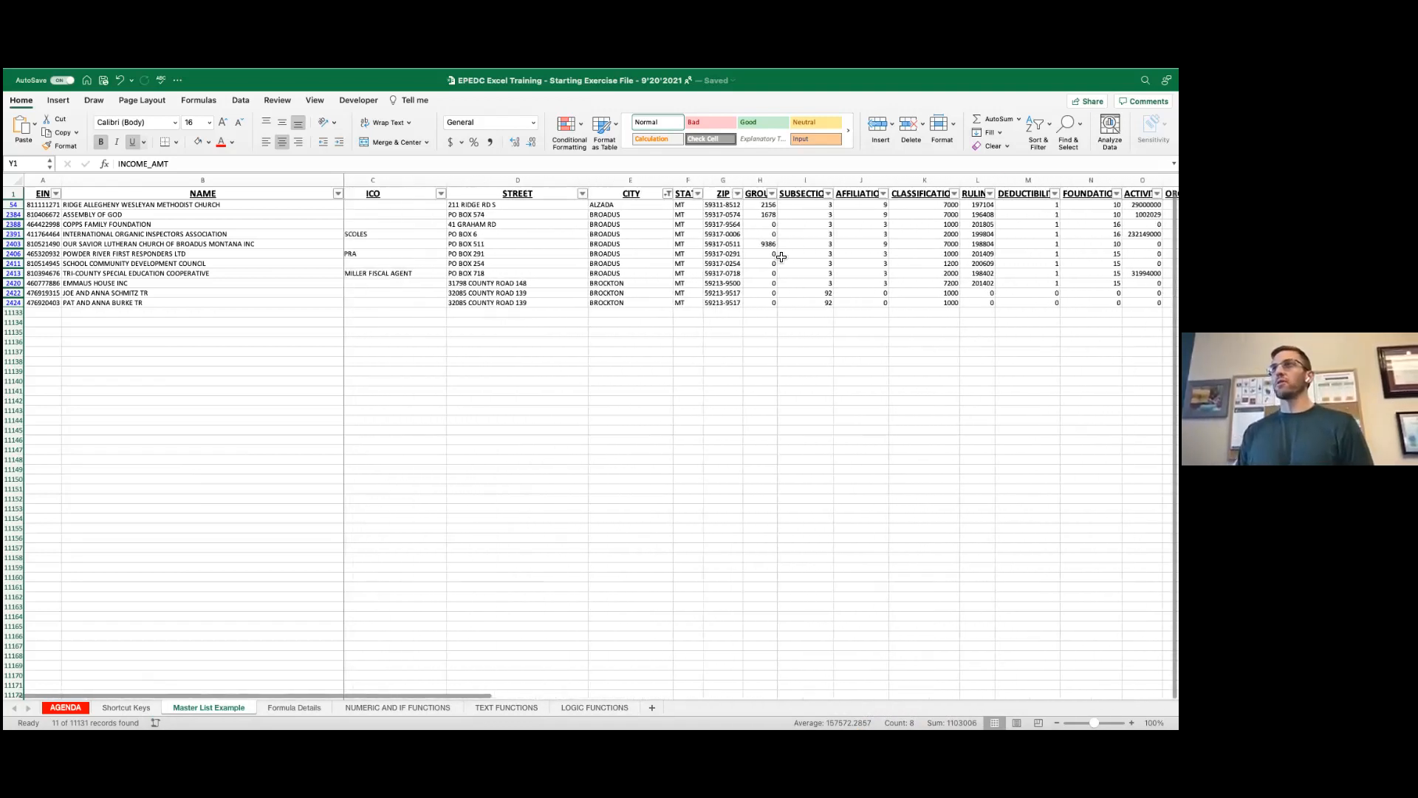
pyautogui.click(681, 181)
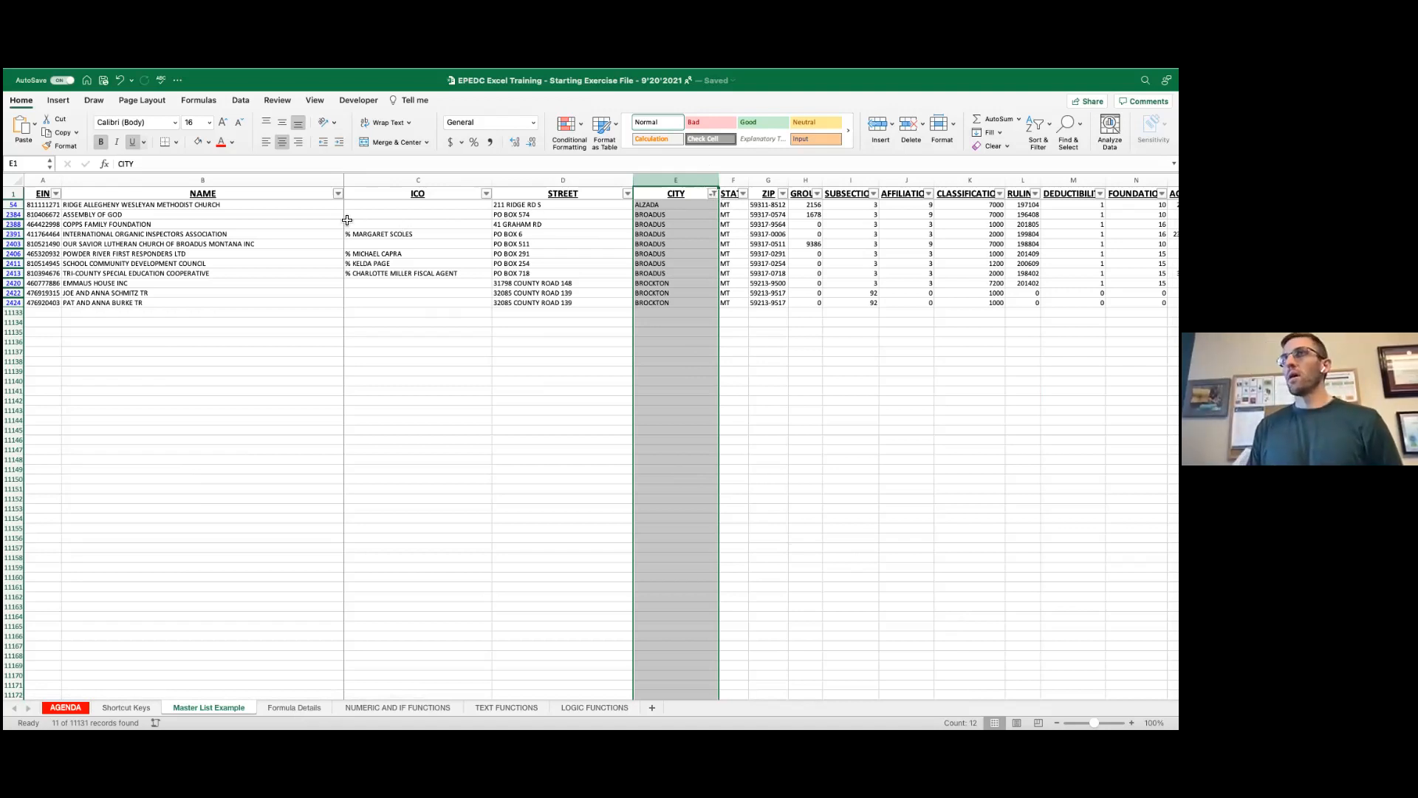
# Step: Clear the INCOME_AMT column filter so every income amount is included
pyautogui.hscroll(10, 886, 251)
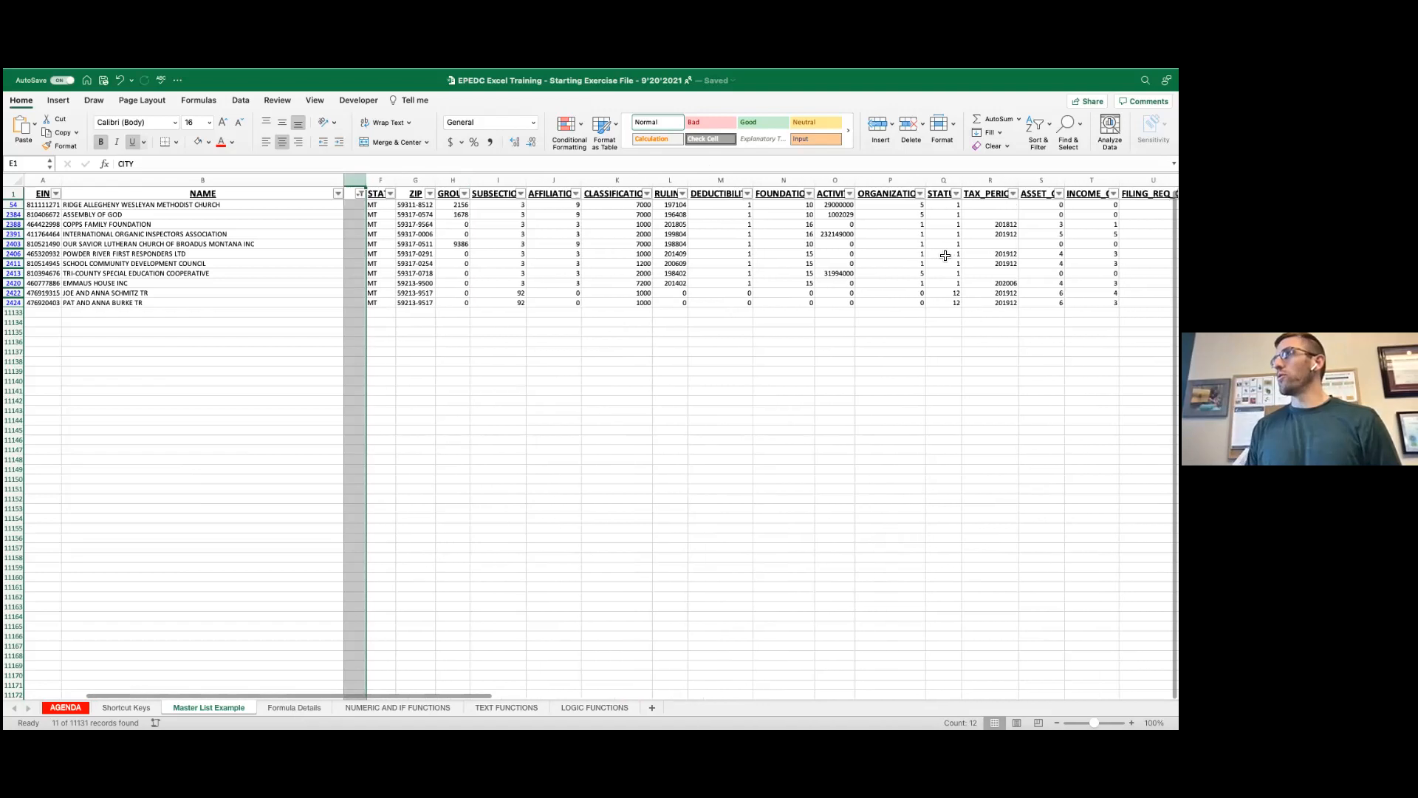
pyautogui.hscroll(6, 953, 255)
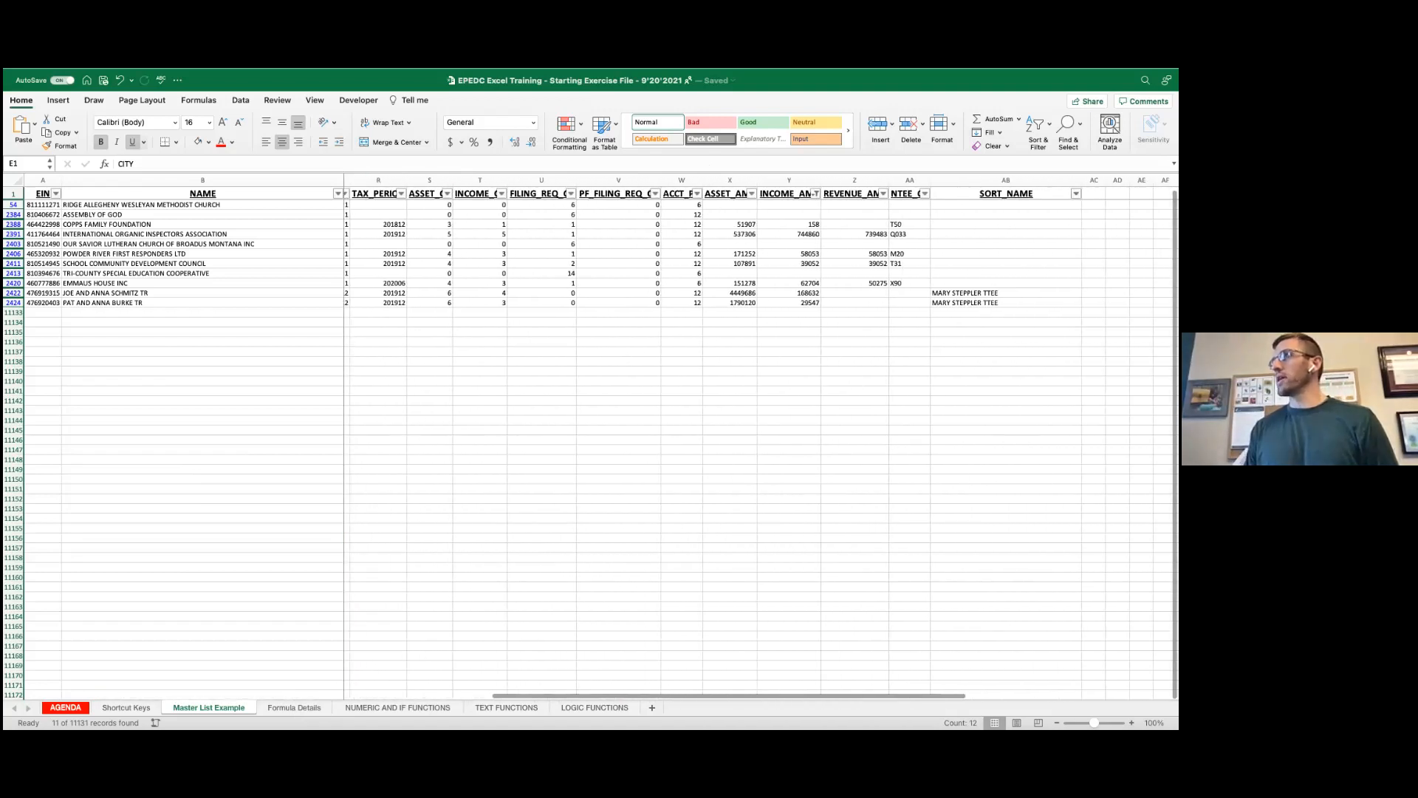
pyautogui.hscroll(-3, 742, 219)
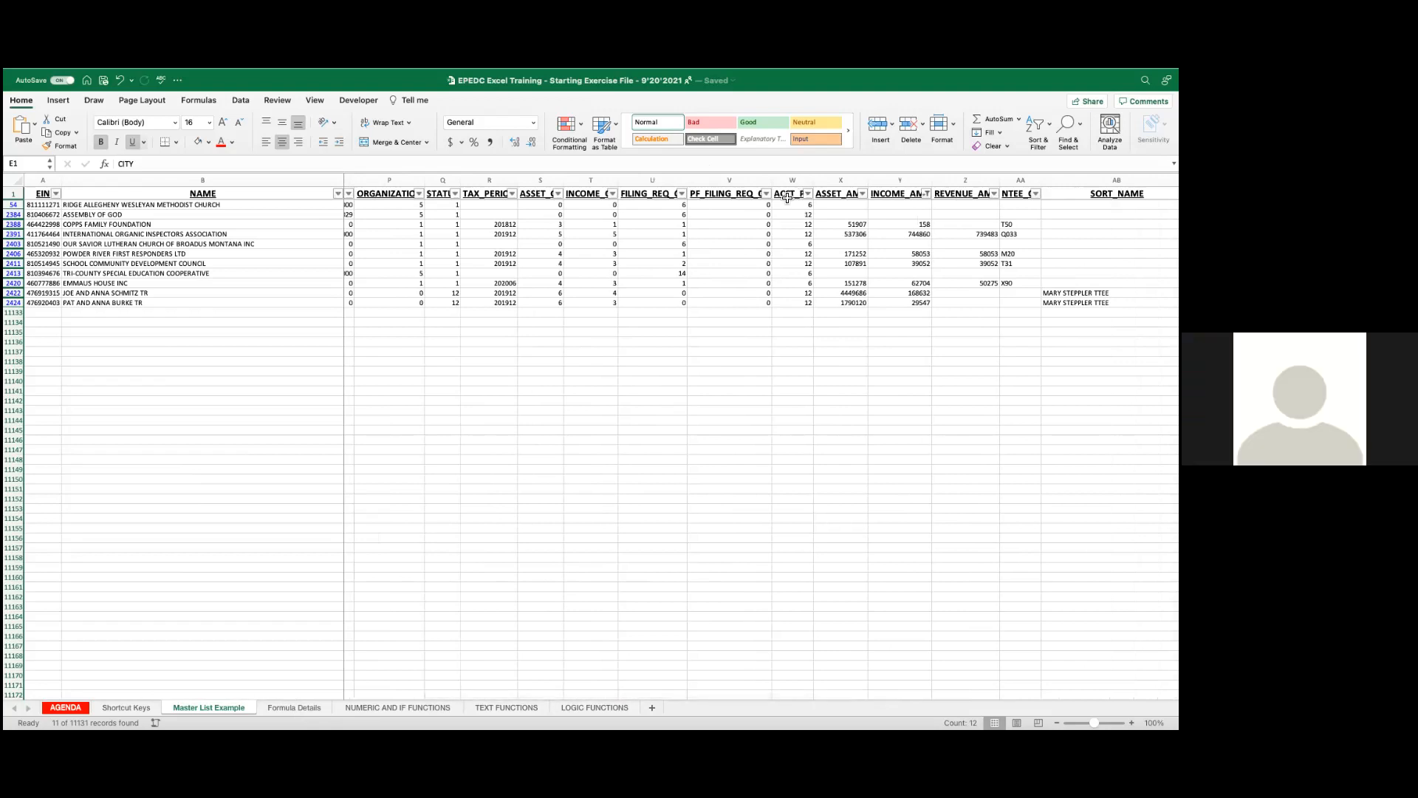
pyautogui.click(926, 194)
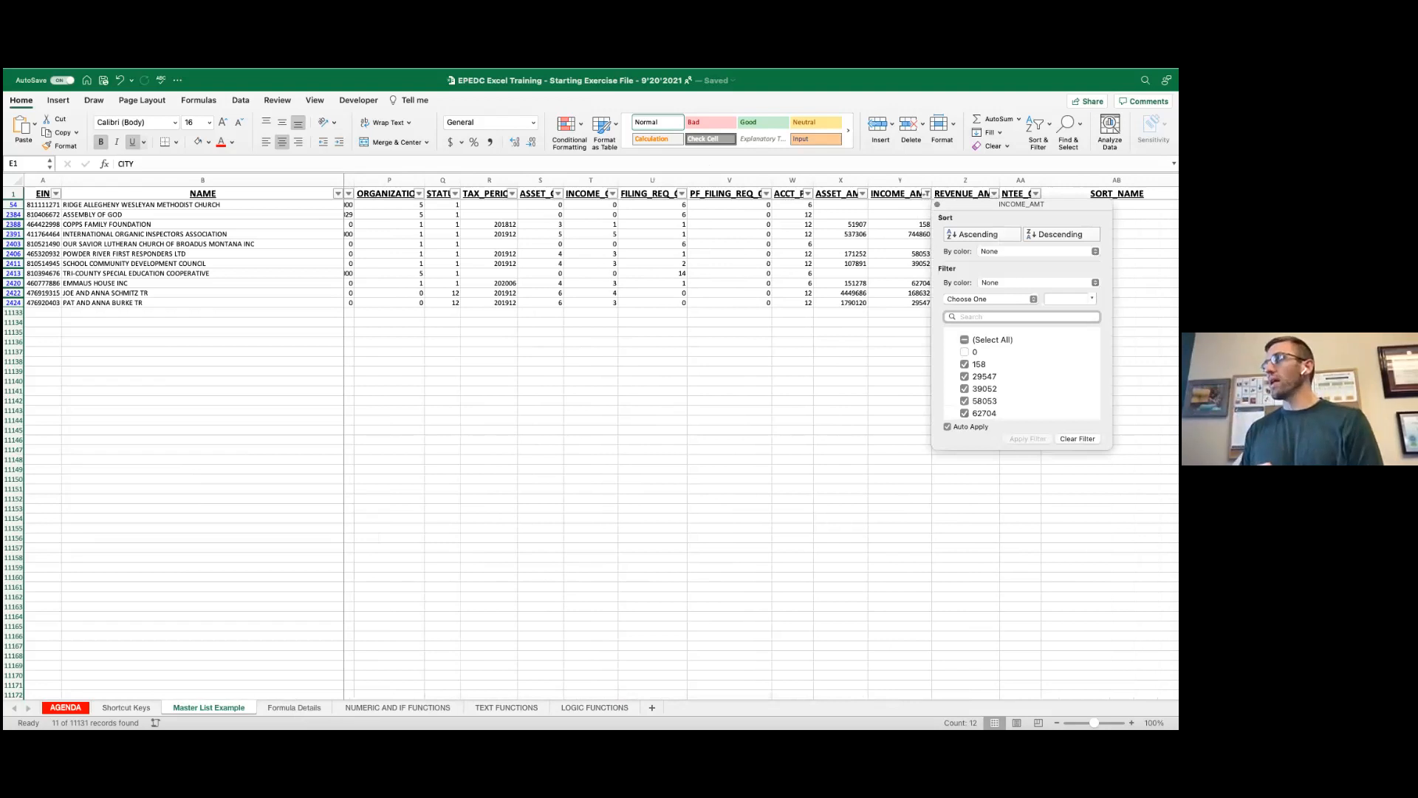
pyautogui.click(965, 339)
pyautogui.click(965, 340)
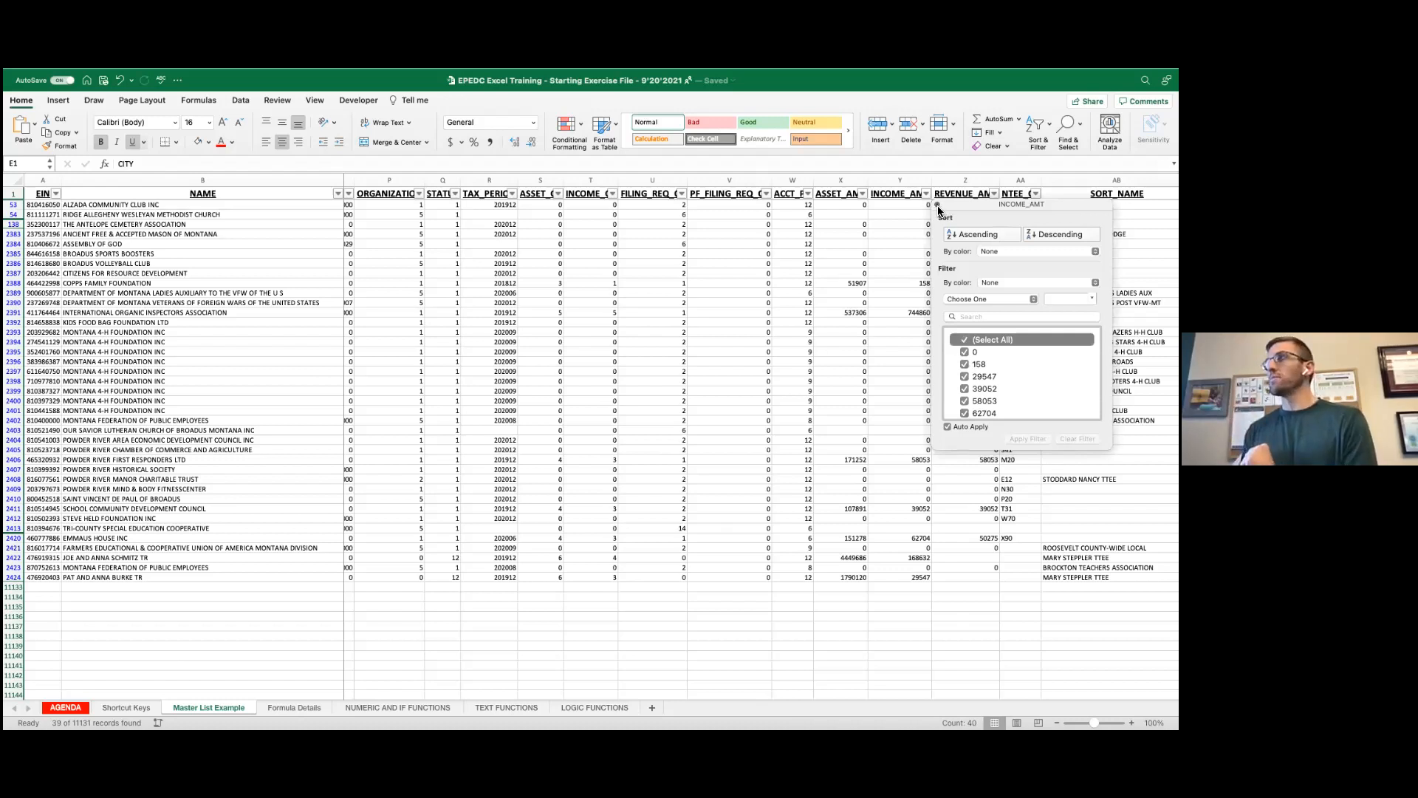
pyautogui.click(778, 255)
# Step: Clear the CITY column filter by selecting all cities
pyautogui.hscroll(-10, 778, 255)
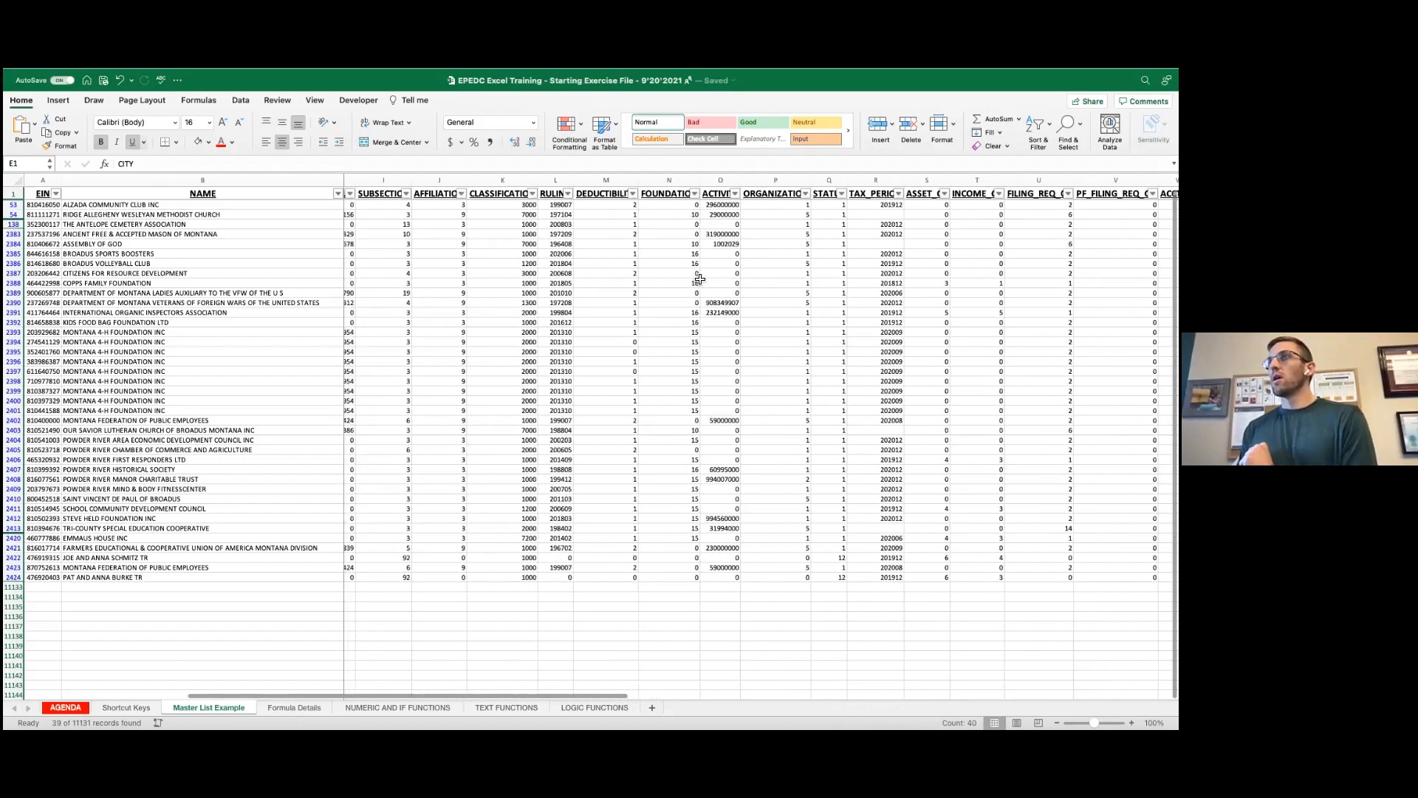
pyautogui.hscroll(-3, 684, 283)
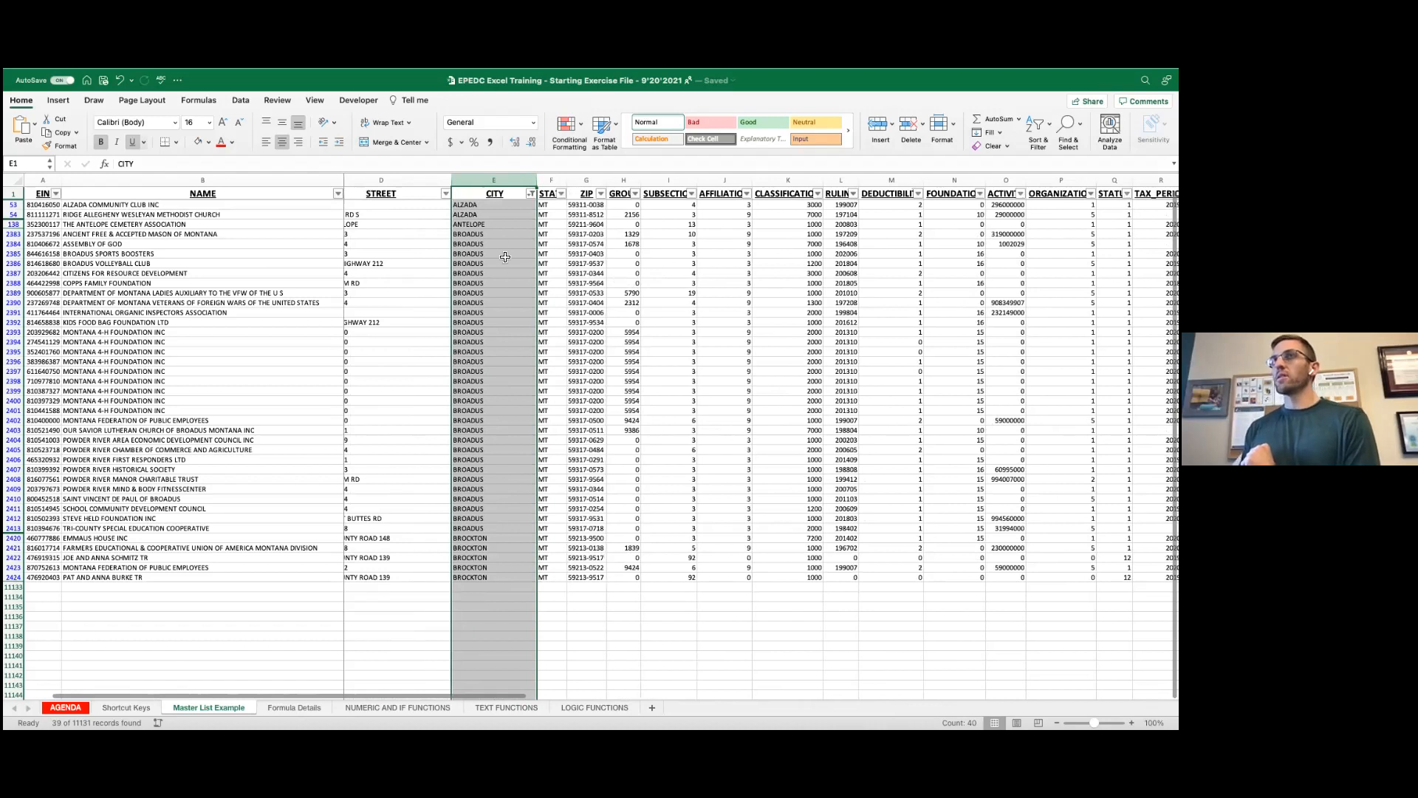
pyautogui.click(533, 194)
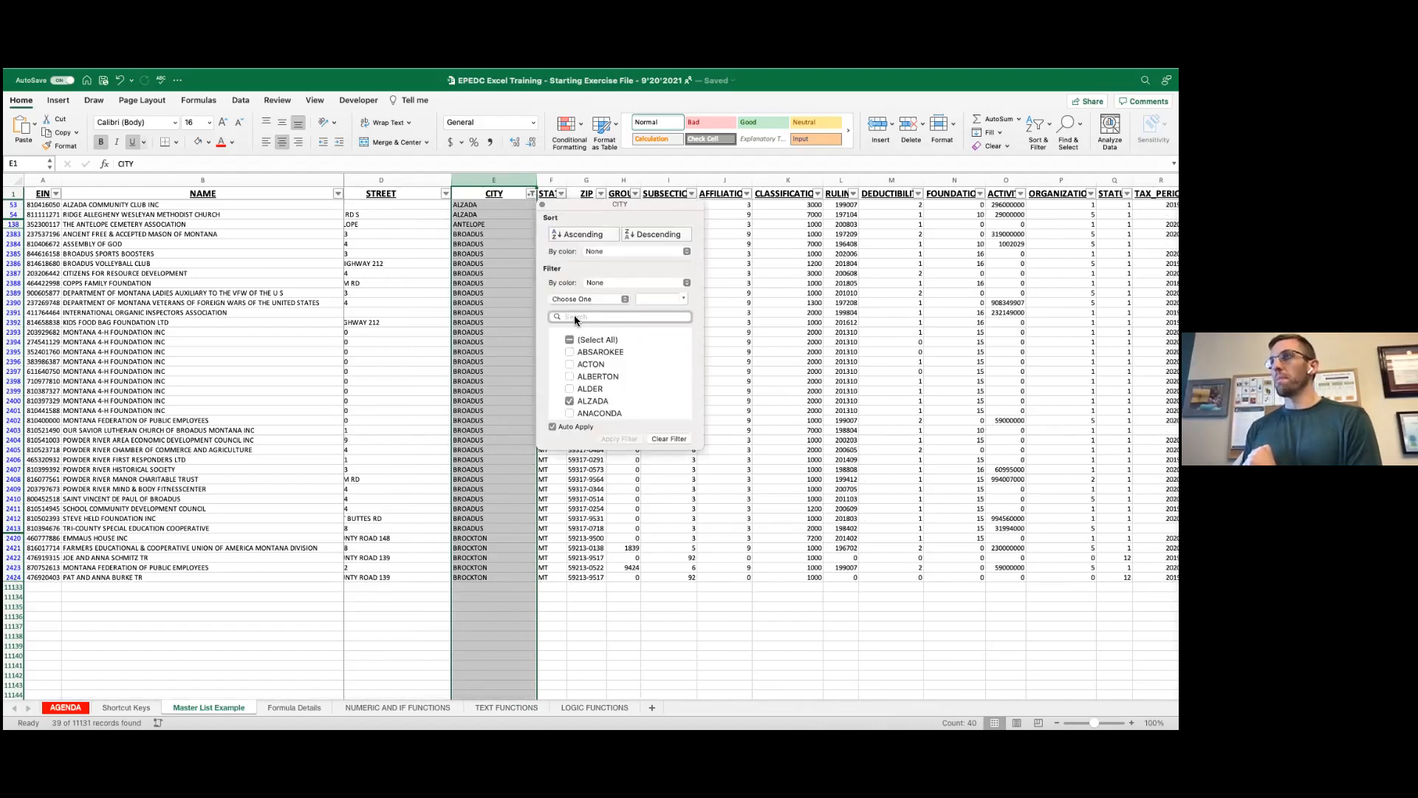
pyautogui.click(570, 339)
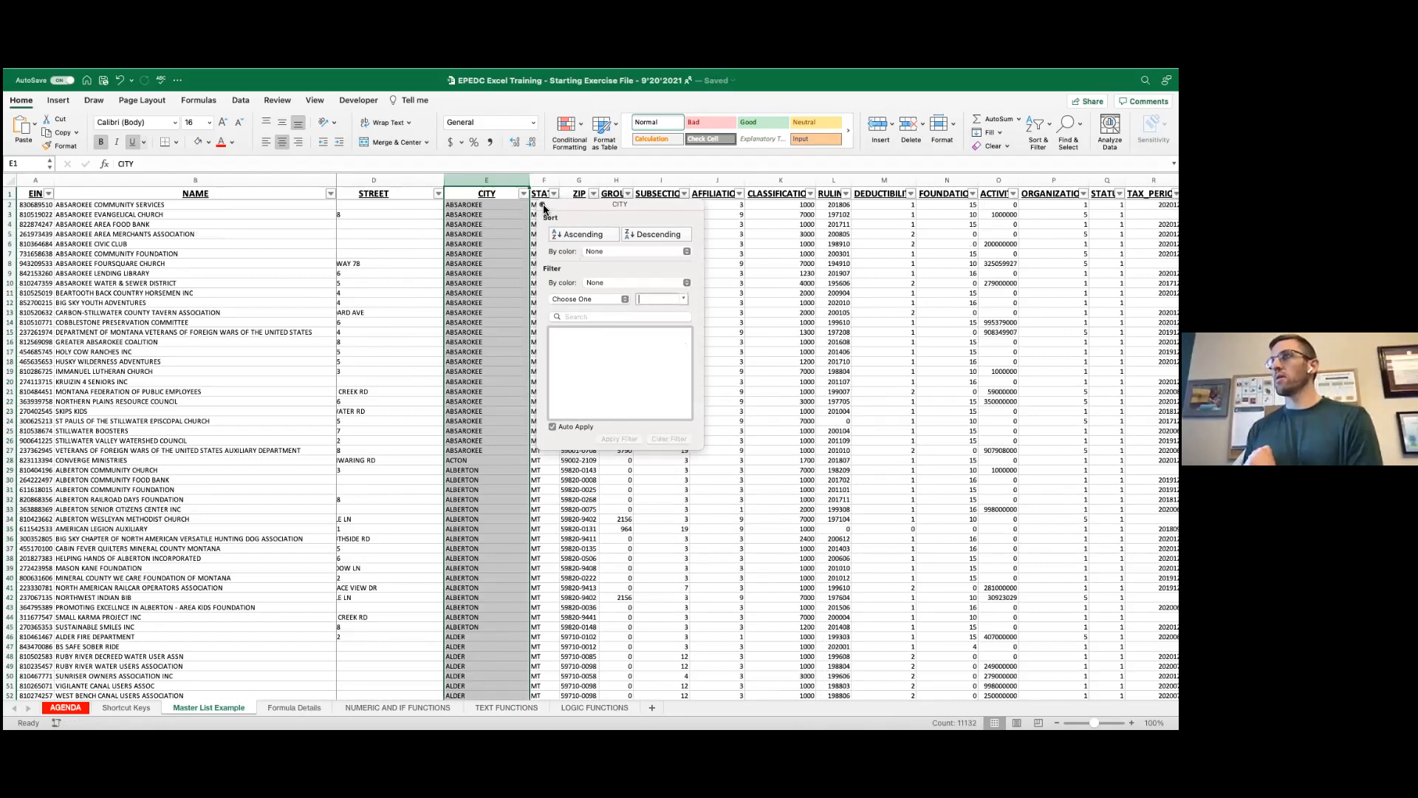
# Step: Filter the NAME column to the organizations whose names contain "Church"
pyautogui.hscroll(-2, 612, 295)
pyautogui.hscroll(-3, 612, 296)
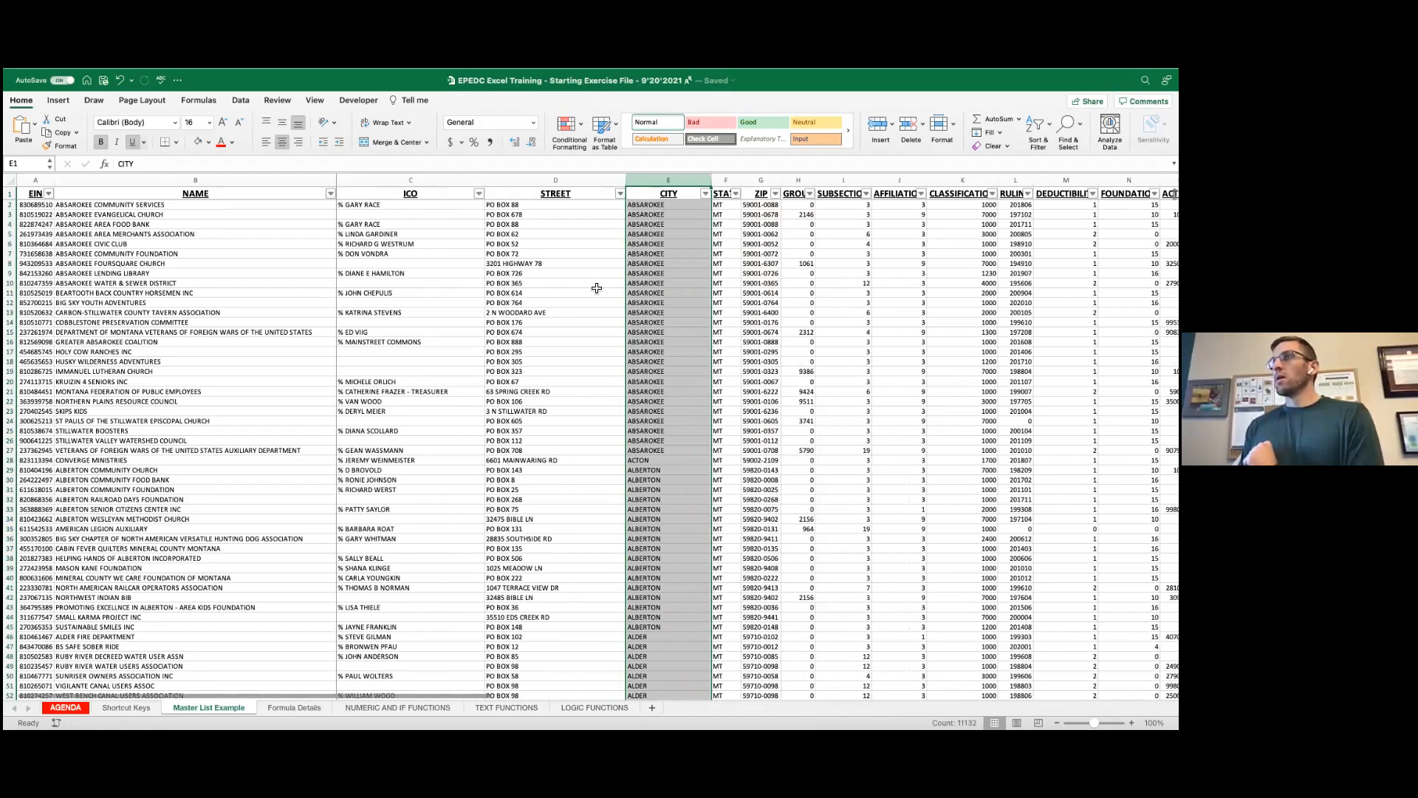
pyautogui.click(331, 194)
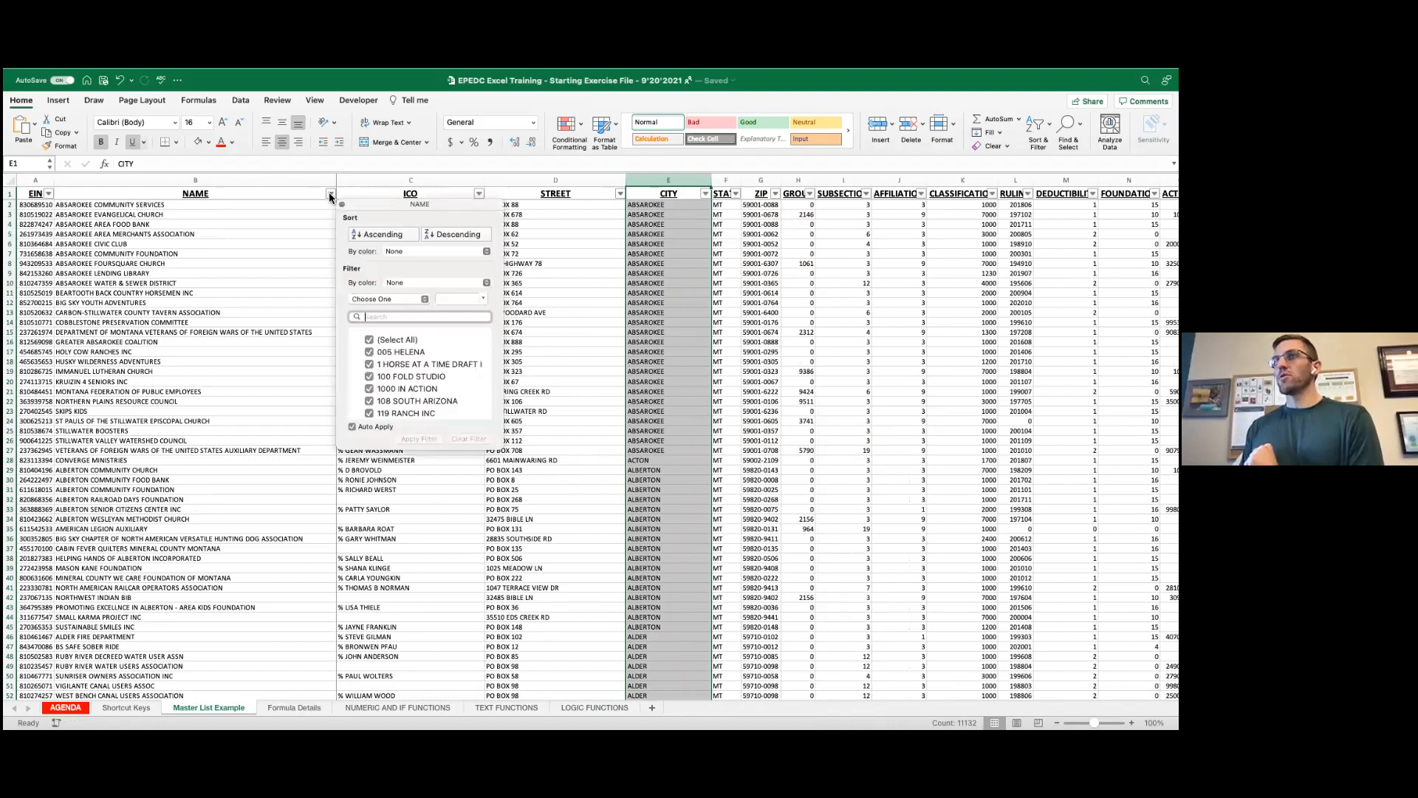
pyautogui.click(374, 316)
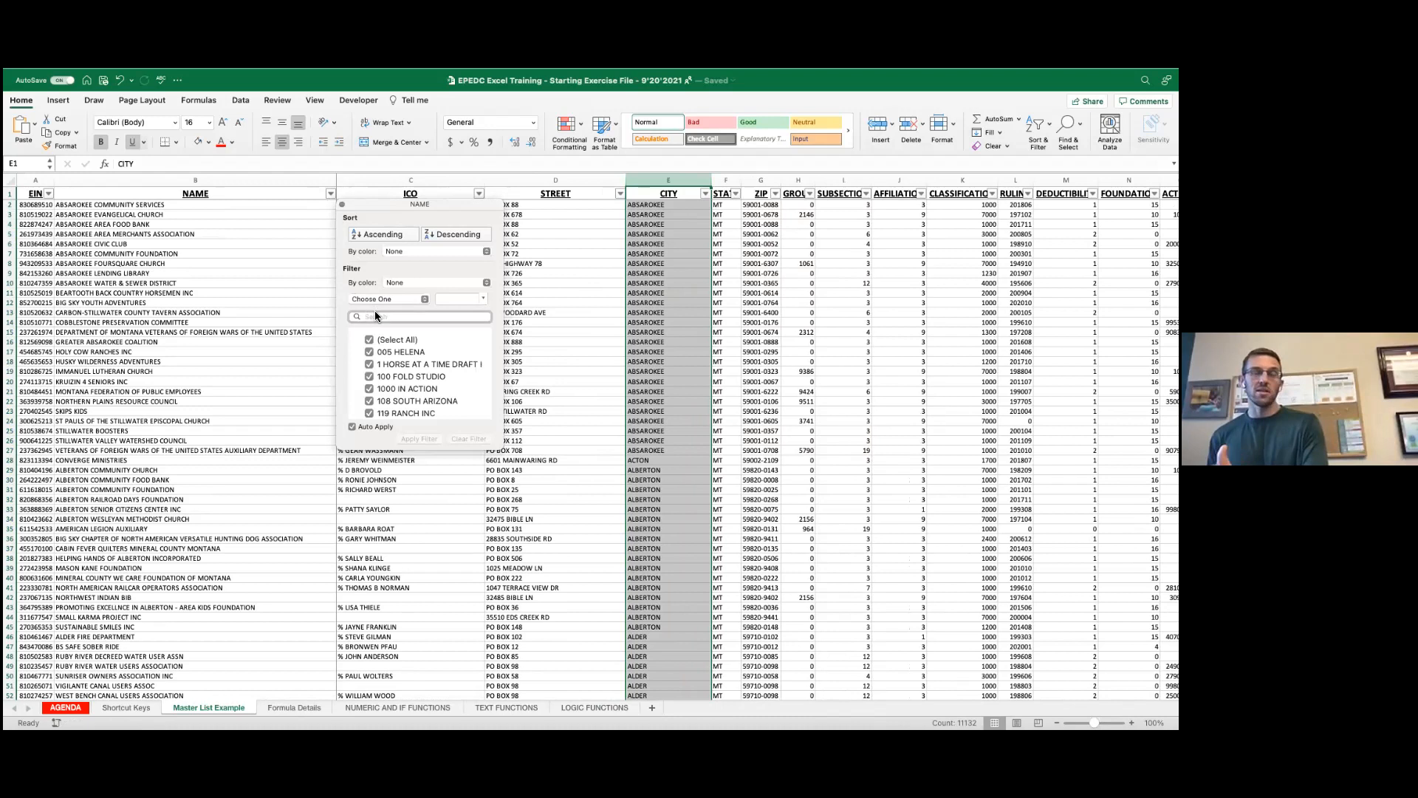
pyautogui.scroll(-10, 388, 347)
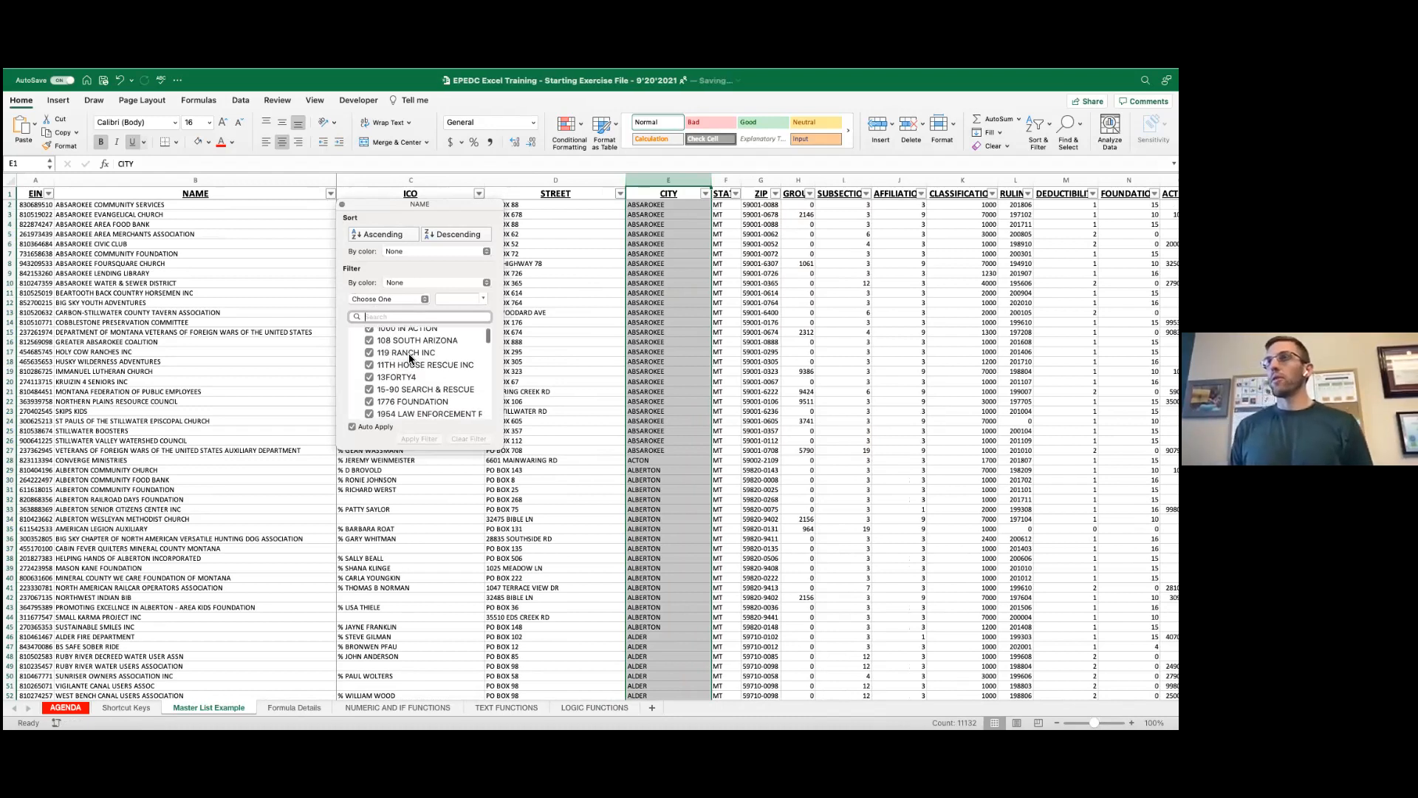
pyautogui.scroll(10, 410, 359)
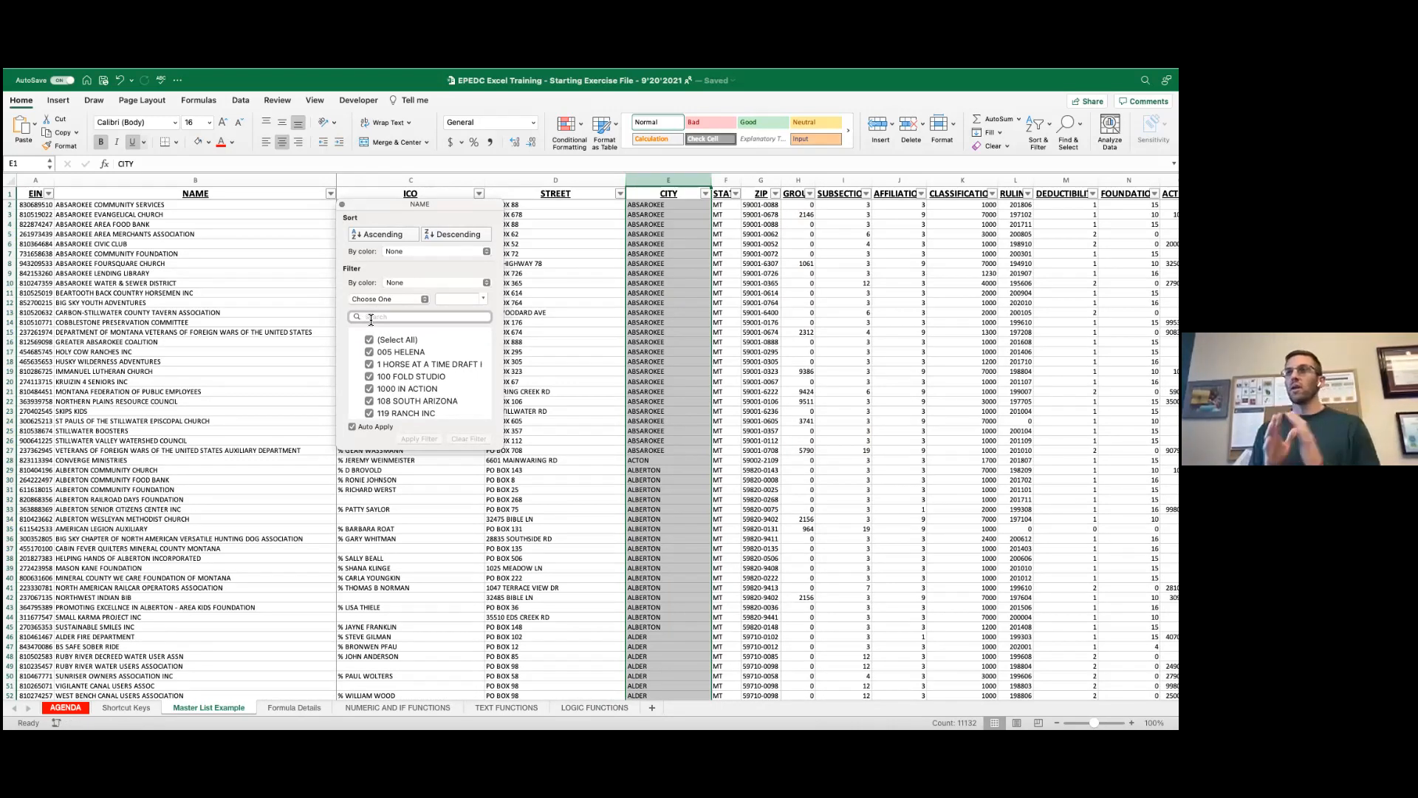
pyautogui.write('Church')
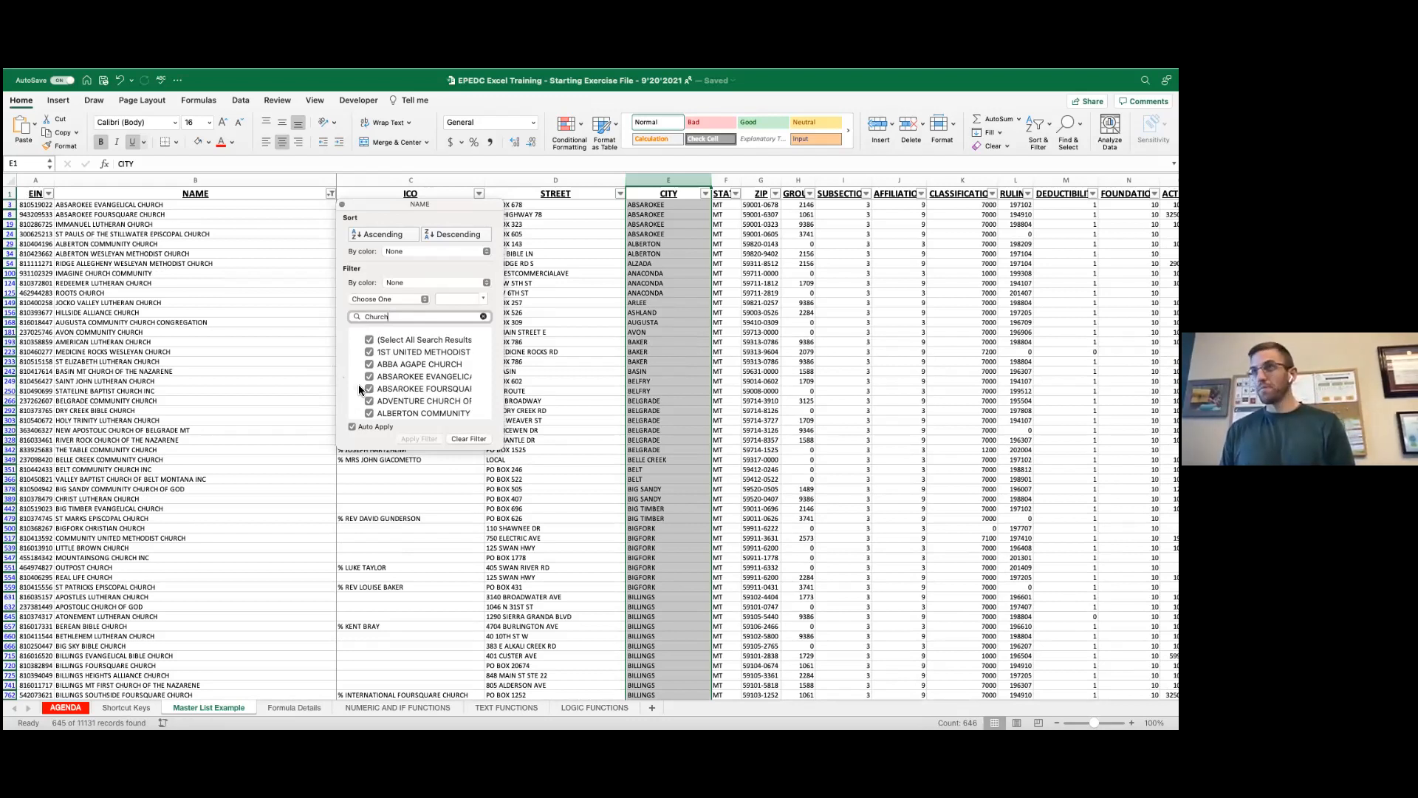
pyautogui.click(342, 204)
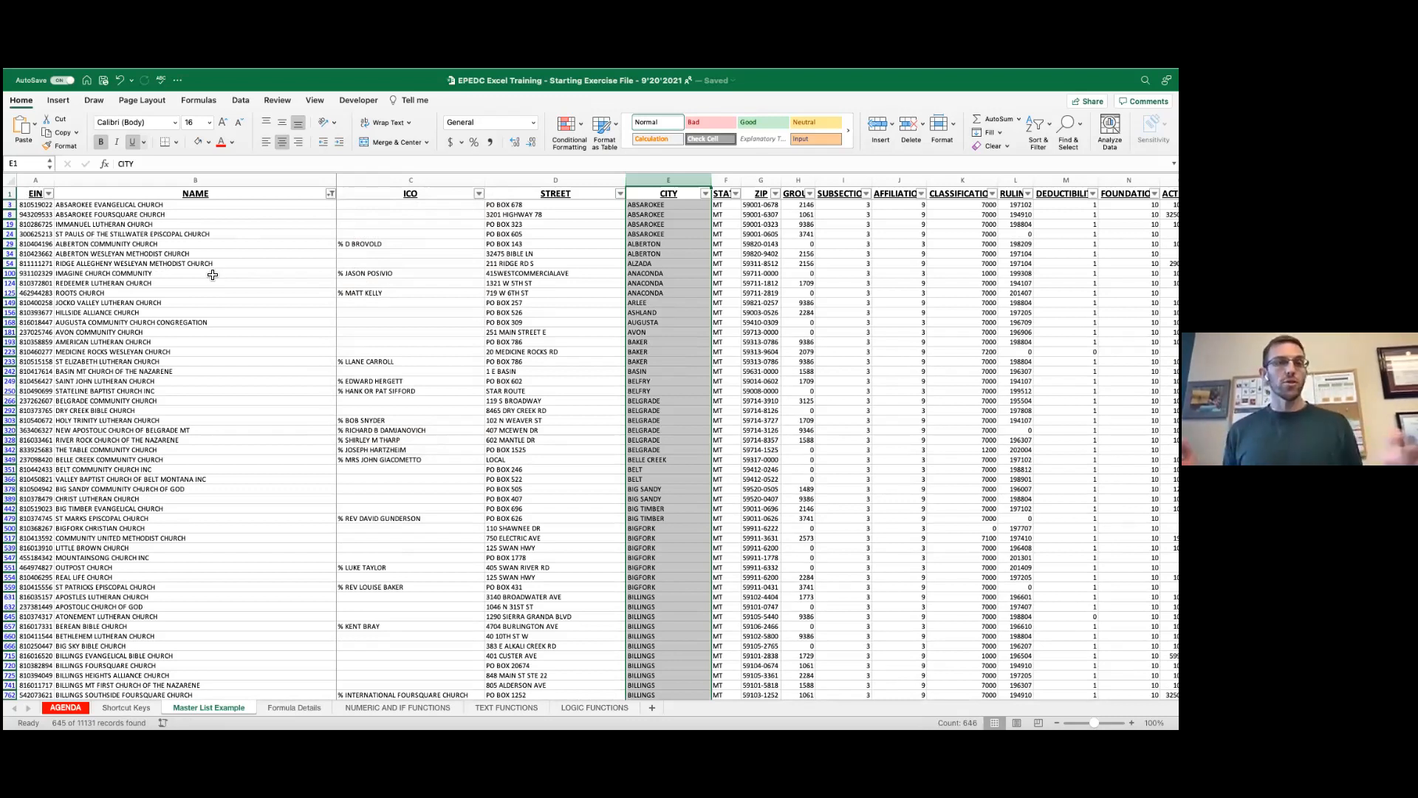
pyautogui.click(921, 589)
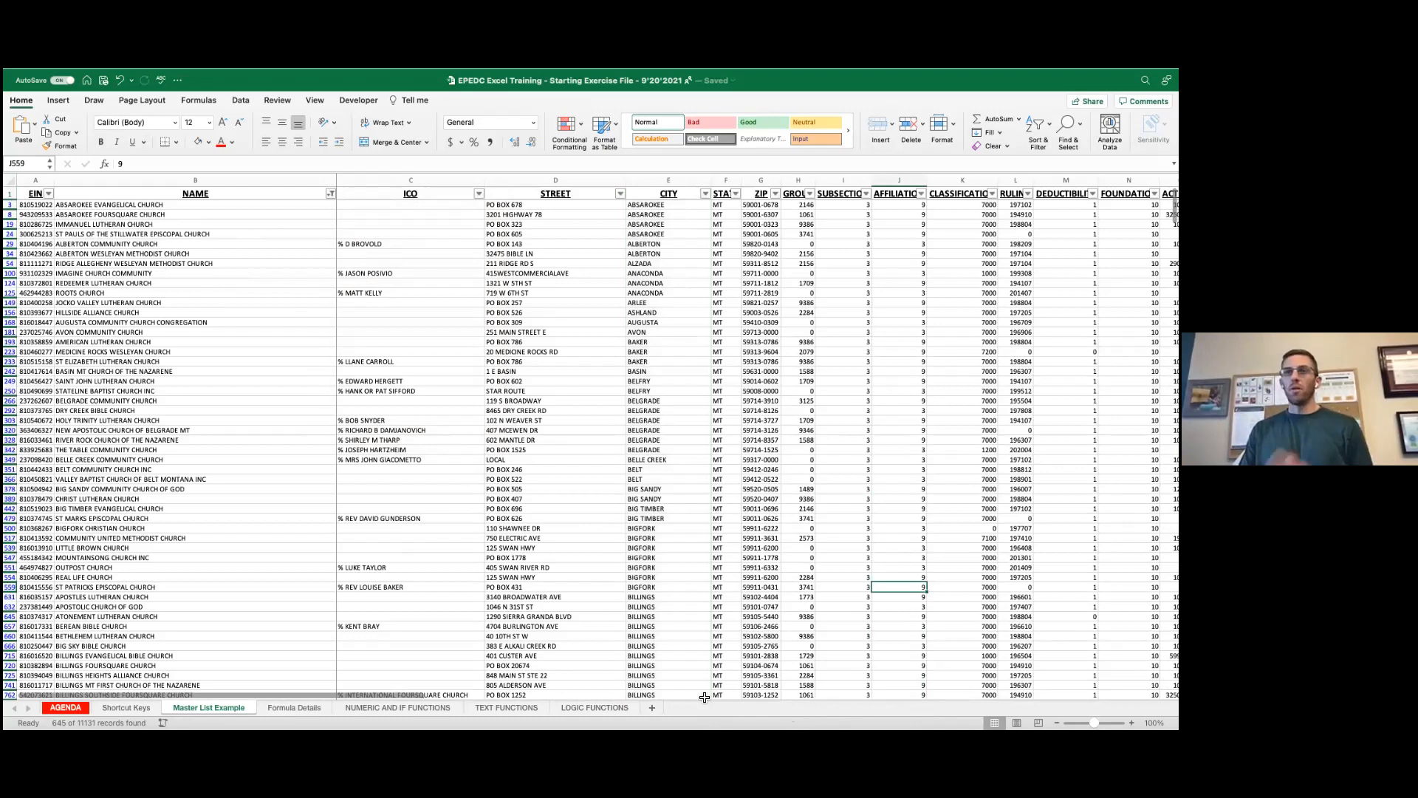
# Step: Remove the "Church" filter from the NAME column by selecting all names
pyautogui.click(218, 178)
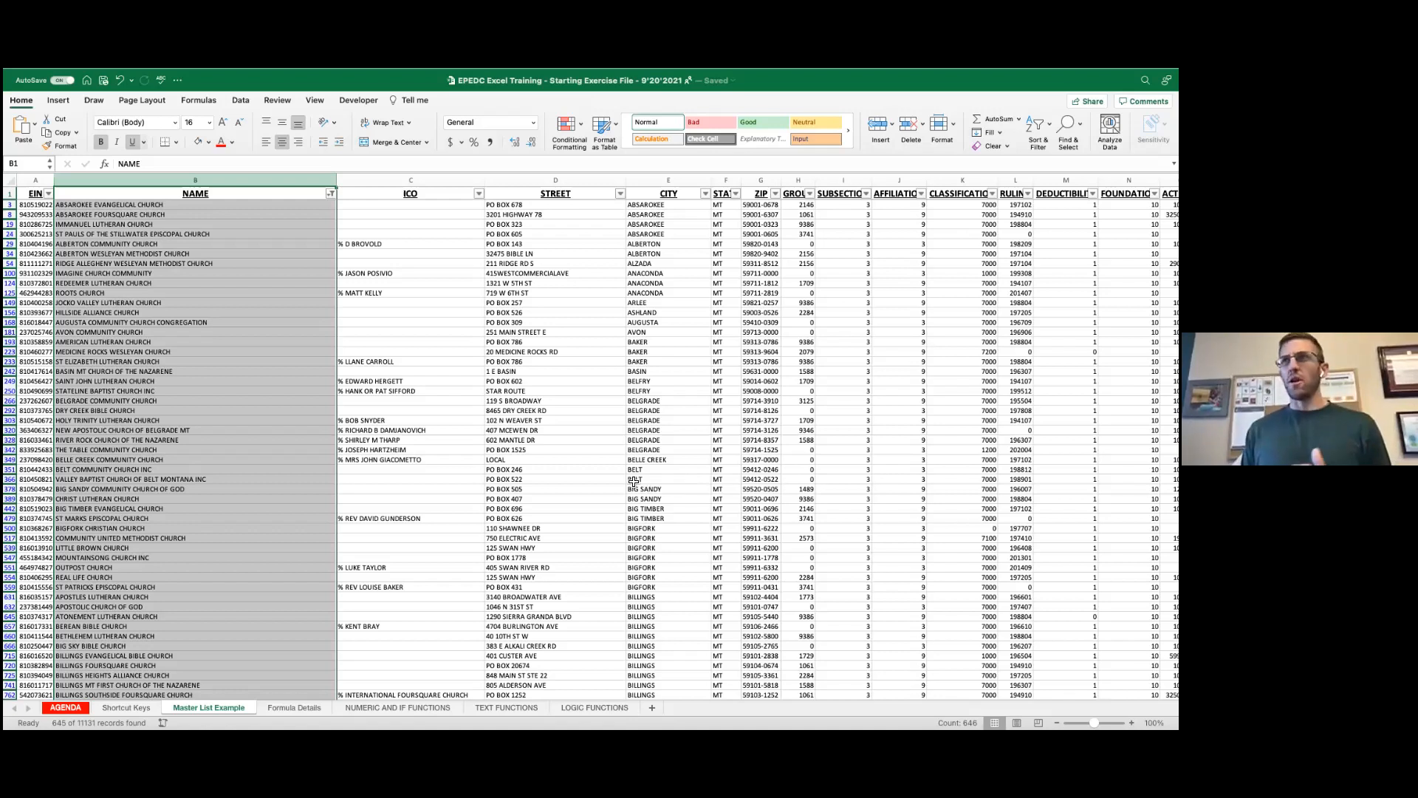
pyautogui.click(330, 193)
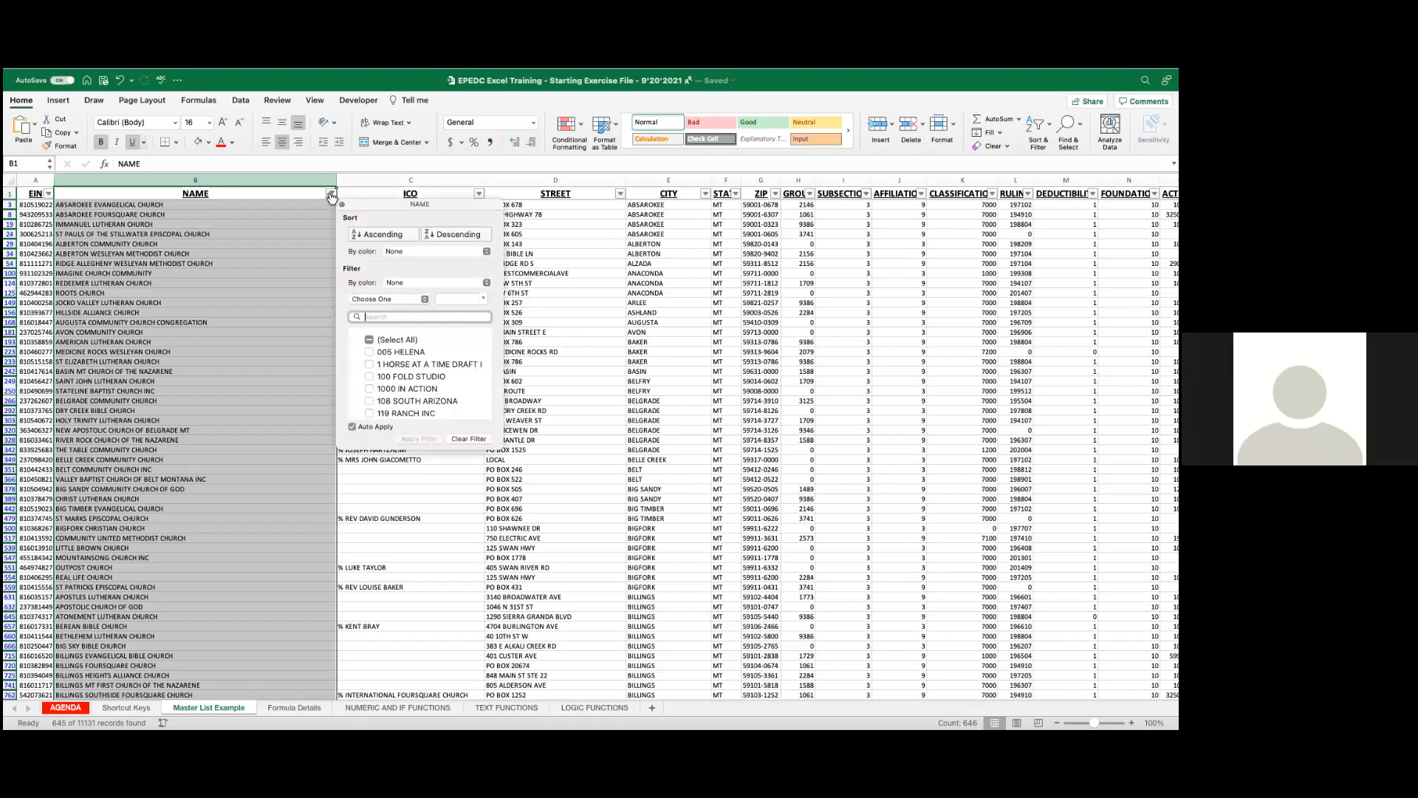
pyautogui.click(369, 342)
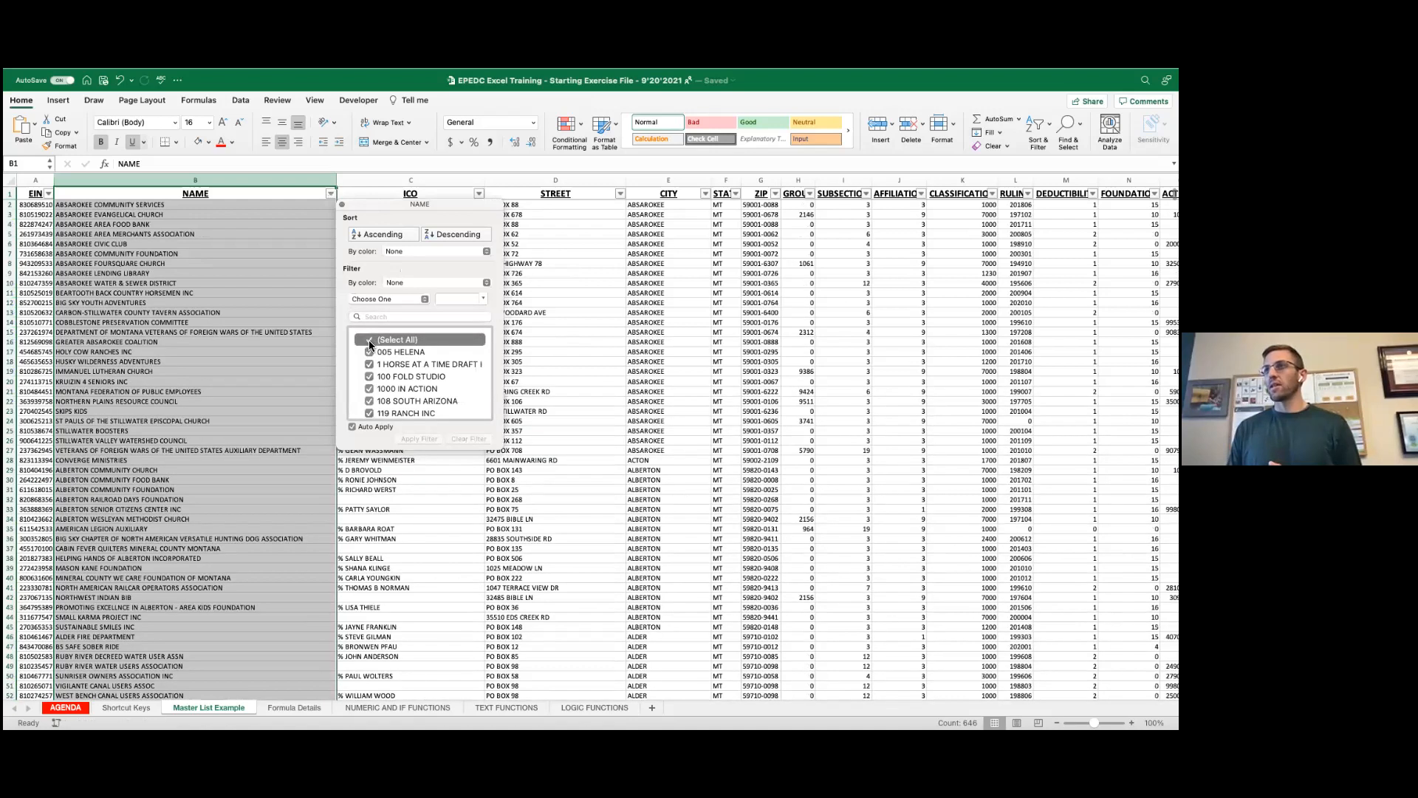
pyautogui.click(342, 204)
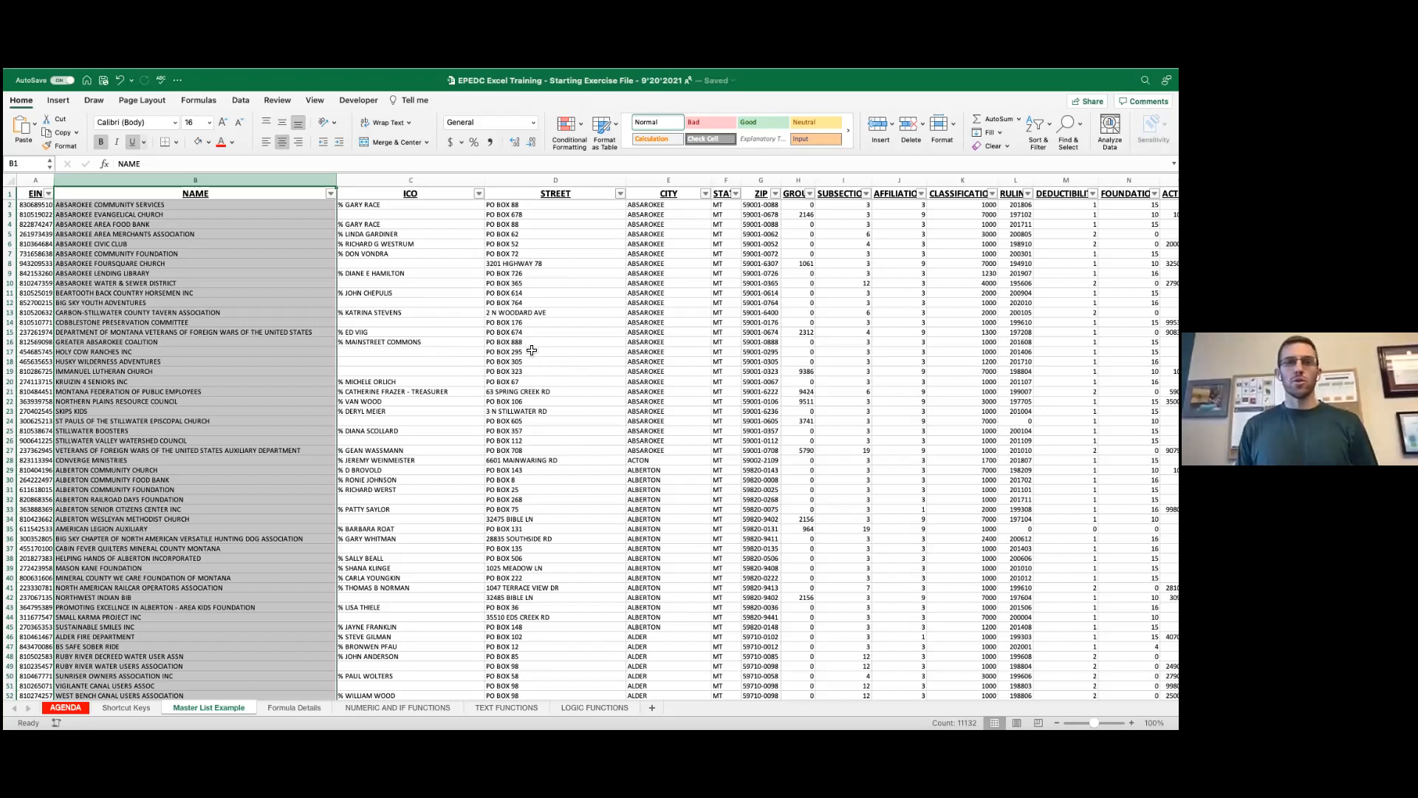
pyautogui.moveTo(533, 343); pyautogui.dragTo(535, 351)
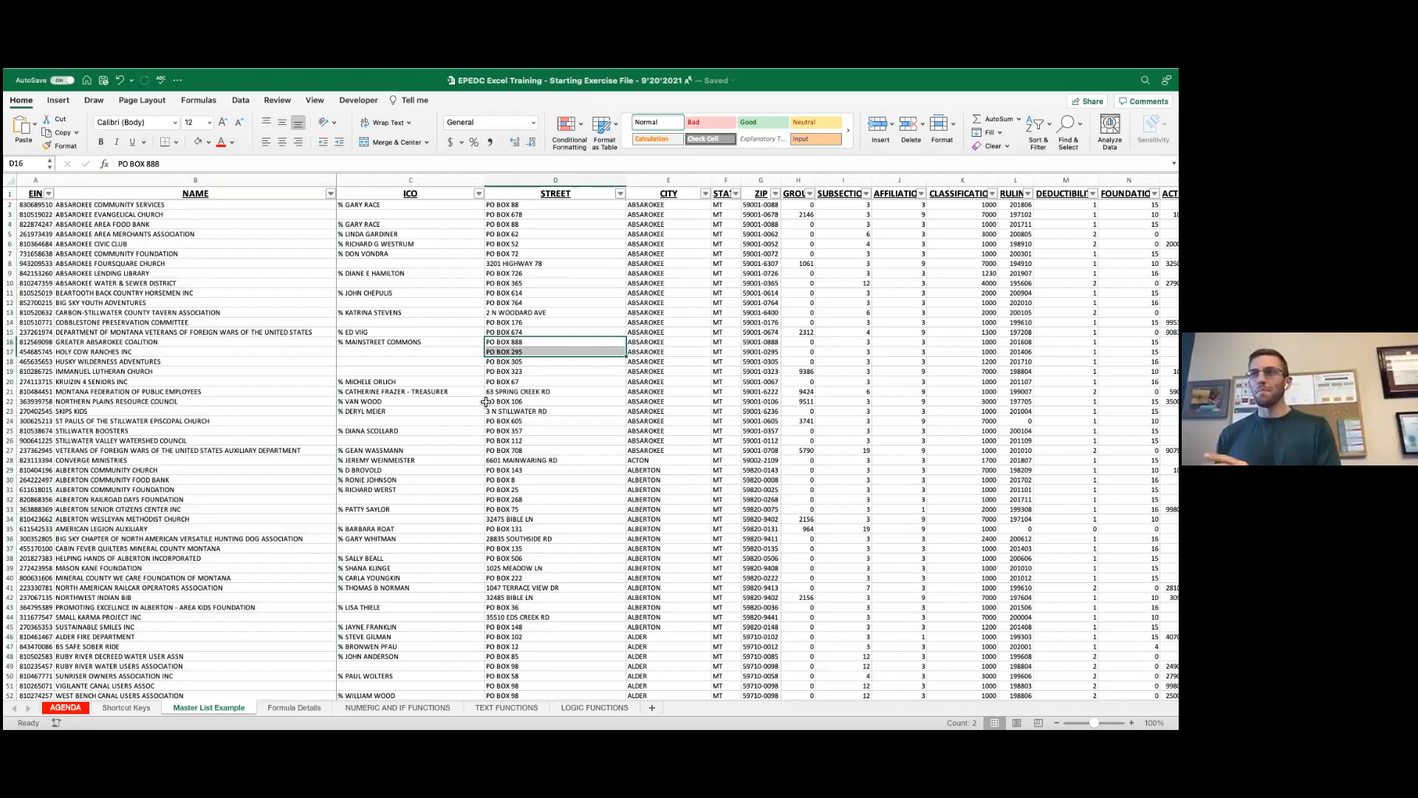
pyautogui.click(526, 381)
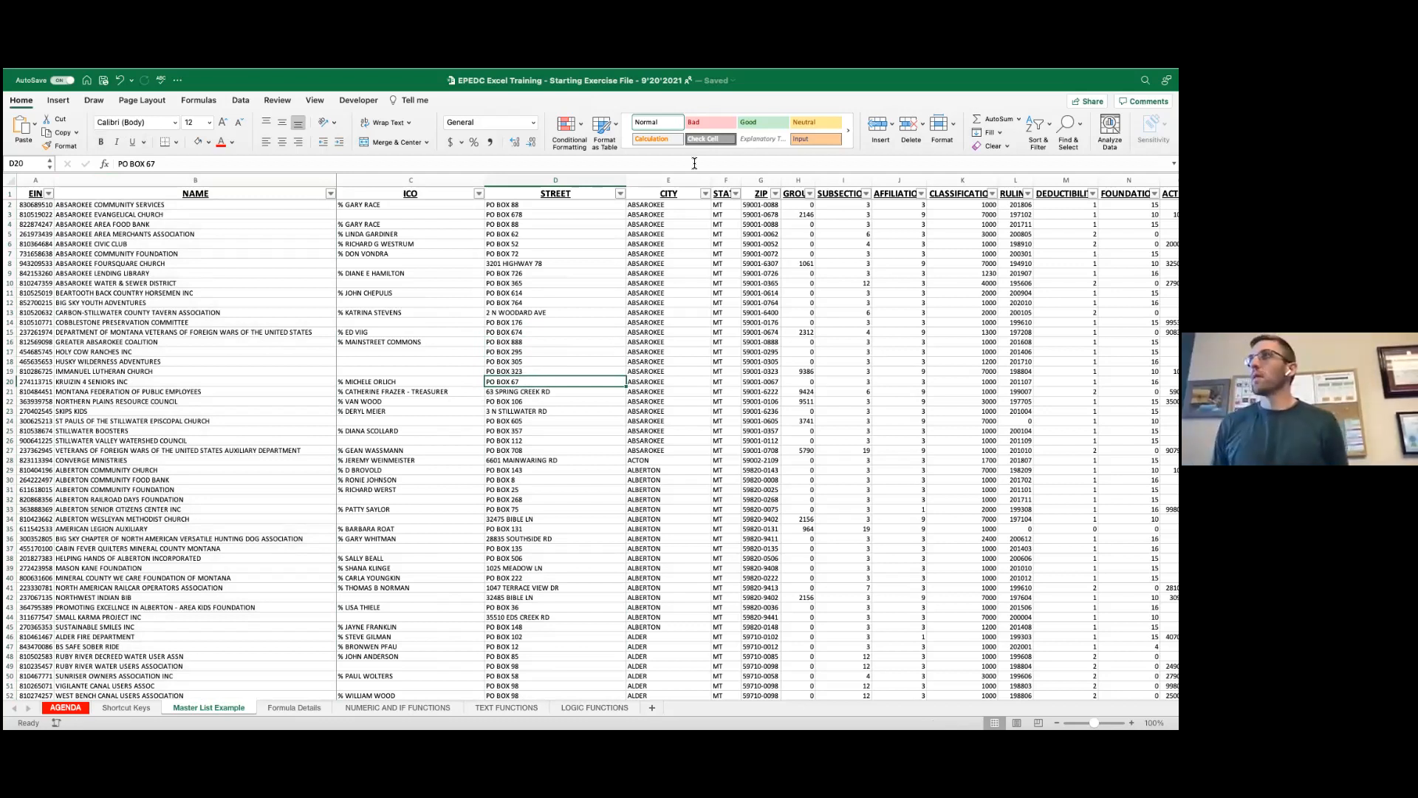
# Step: On the AGENDA sheet, color Session 1 items 1, 2, 4 and 5 (cells B2:B3 and B5:B6) red
pyautogui.click(69, 707)
pyautogui.moveTo(172, 210); pyautogui.dragTo(123, 289)
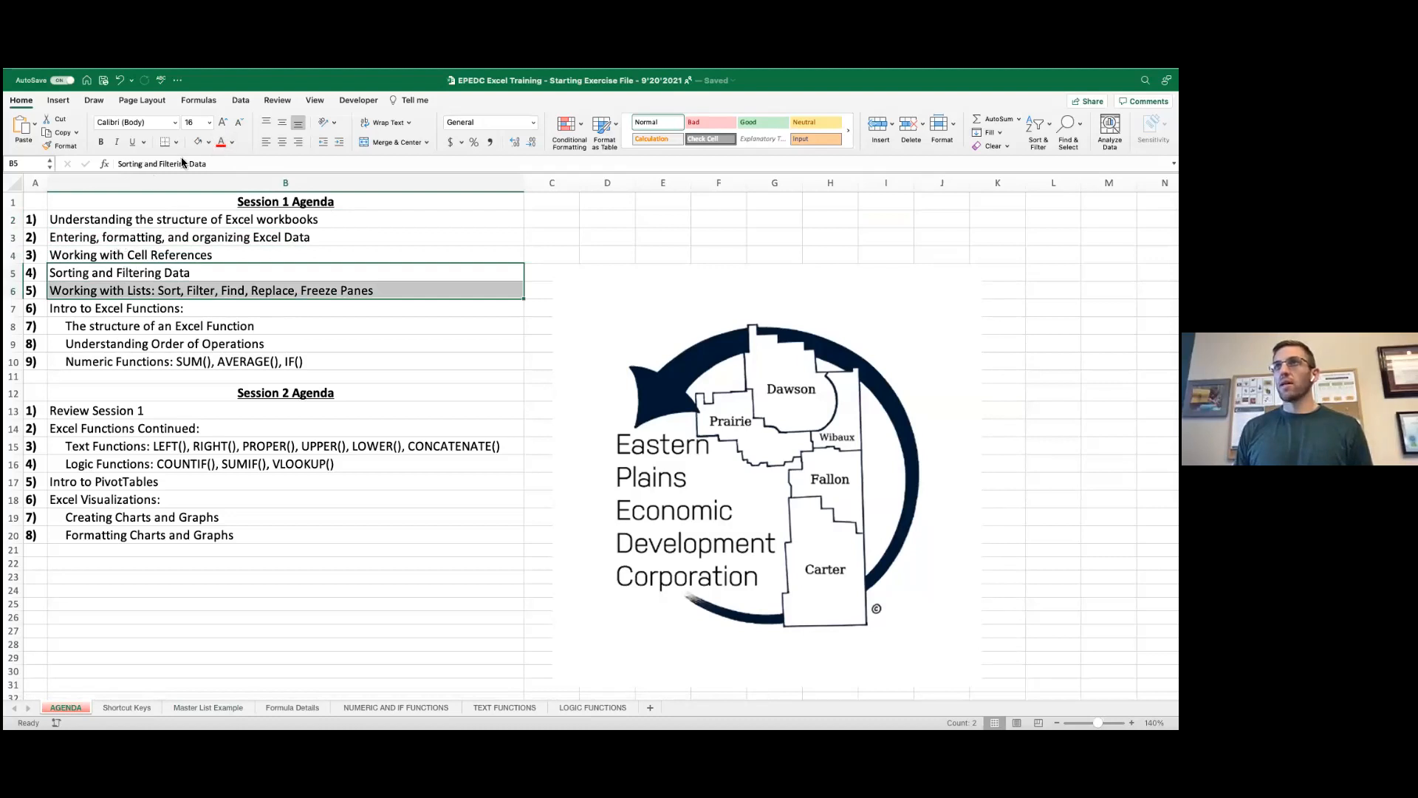
pyautogui.click(221, 144)
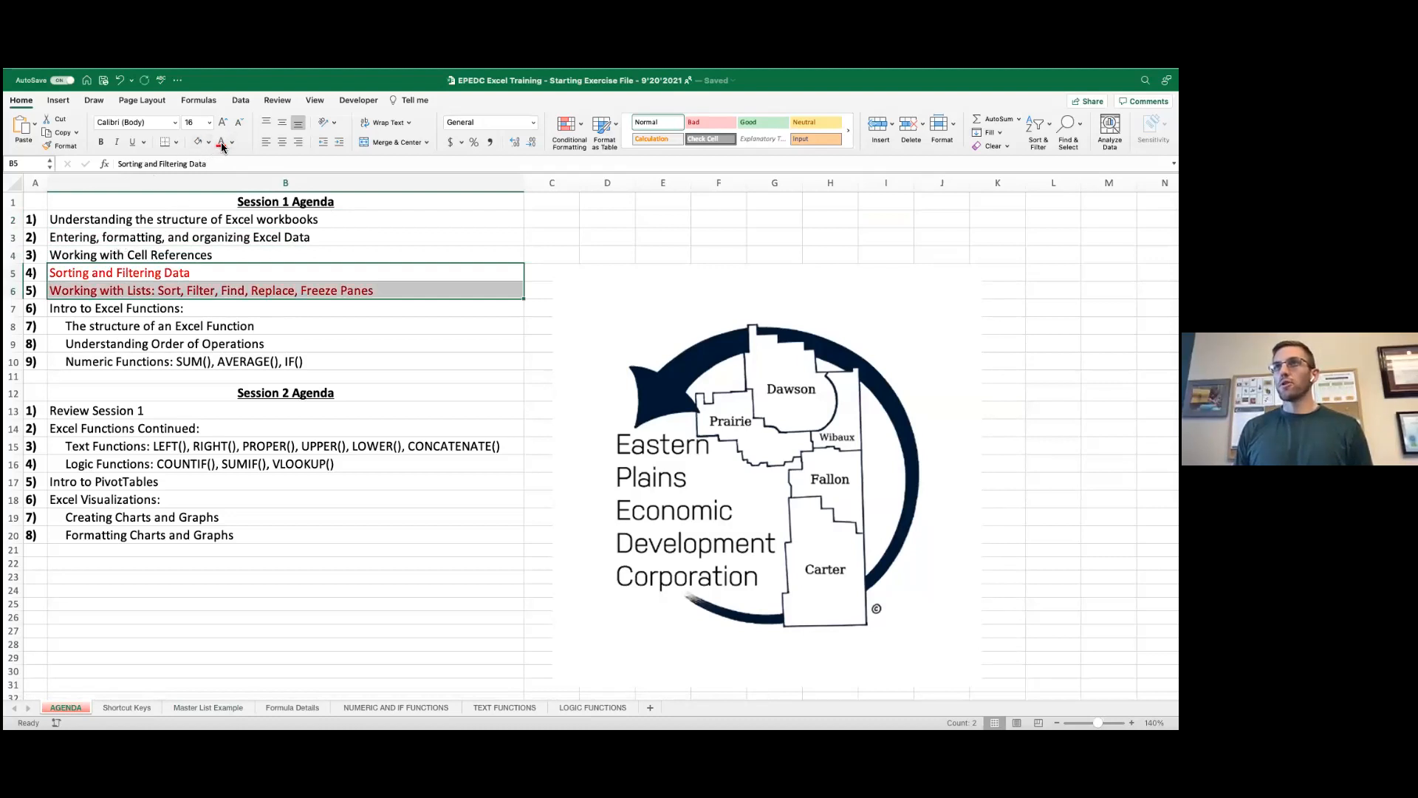
pyautogui.moveTo(131, 220); pyautogui.dragTo(127, 237)
pyautogui.click(222, 146)
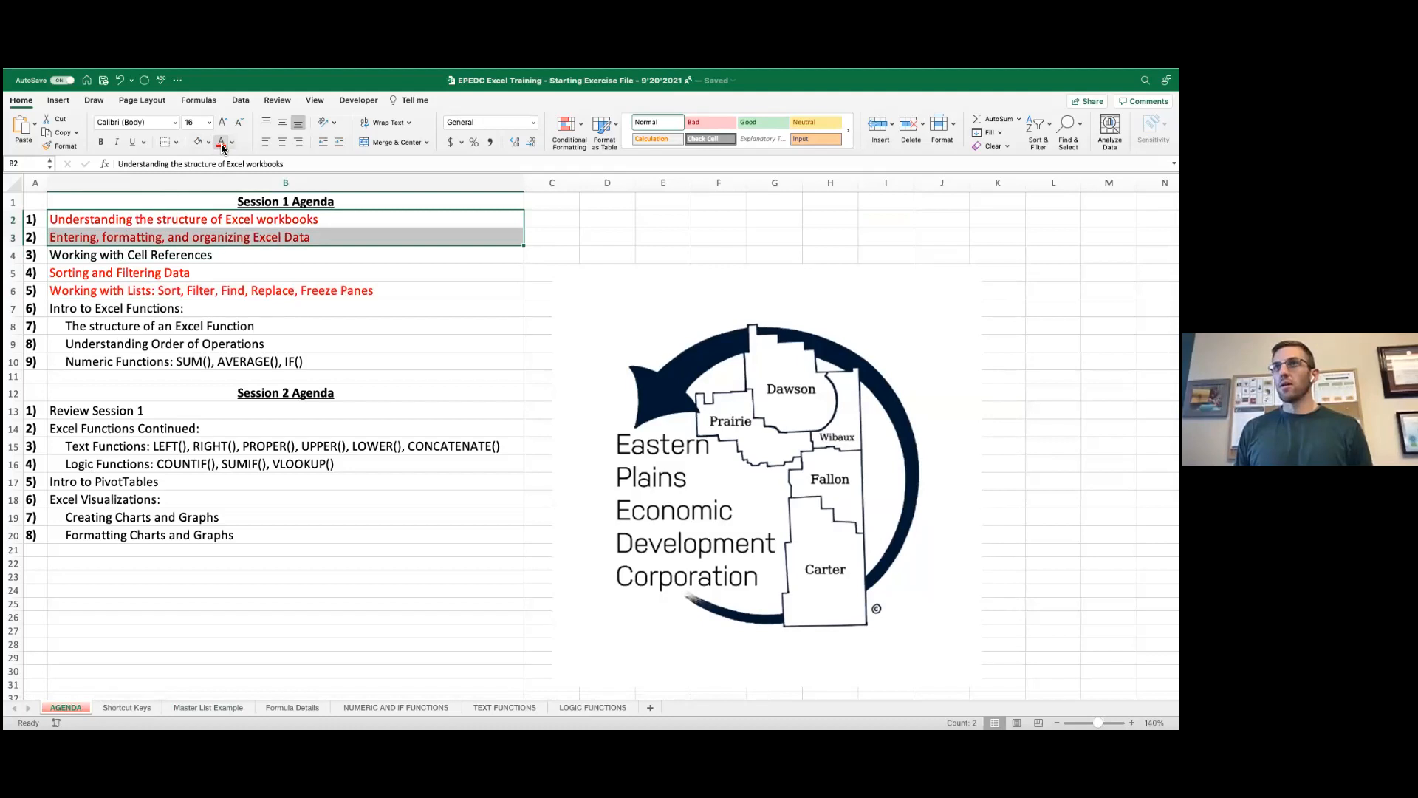
pyautogui.click(207, 256)
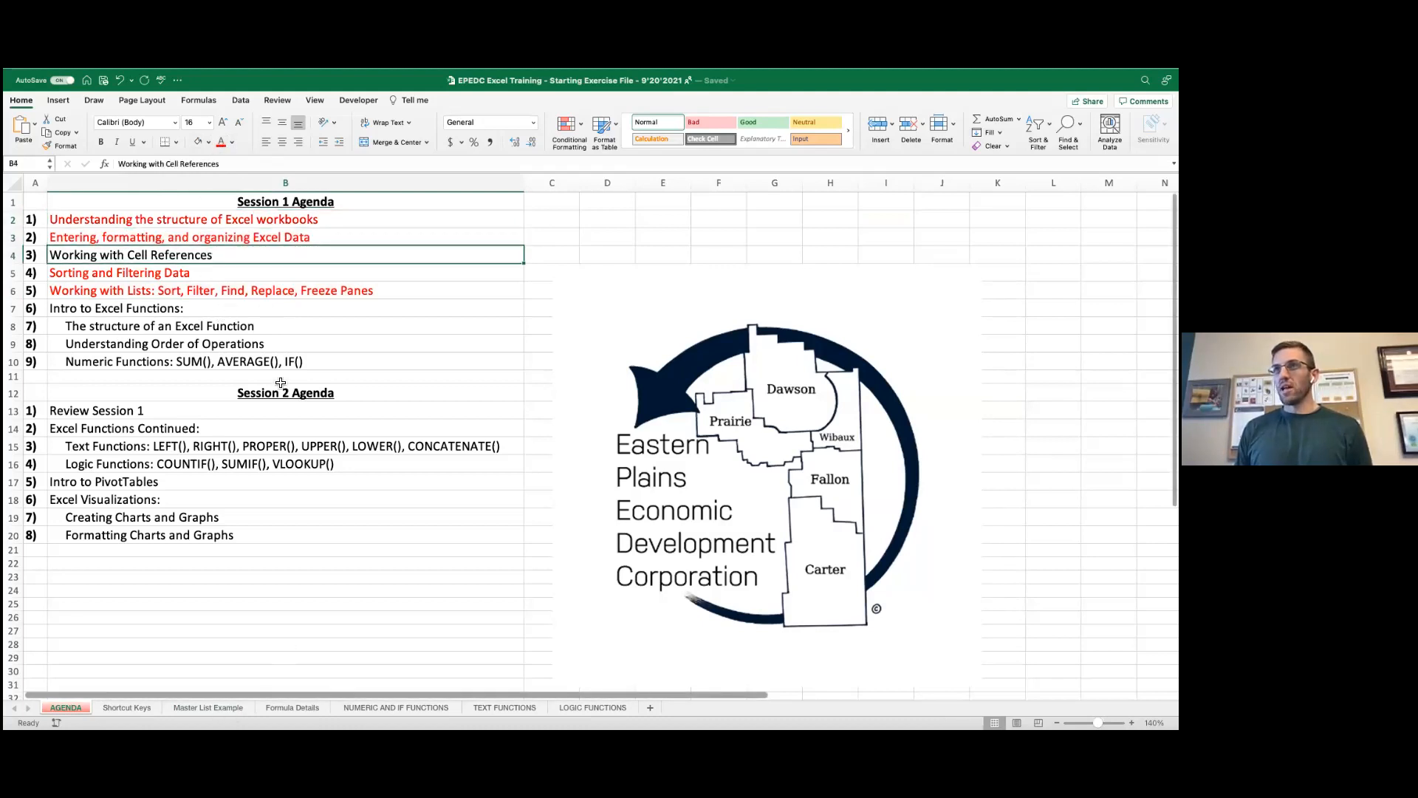
pyautogui.click(215, 707)
pyautogui.click(452, 382)
pyautogui.hscroll(-3, 452, 387)
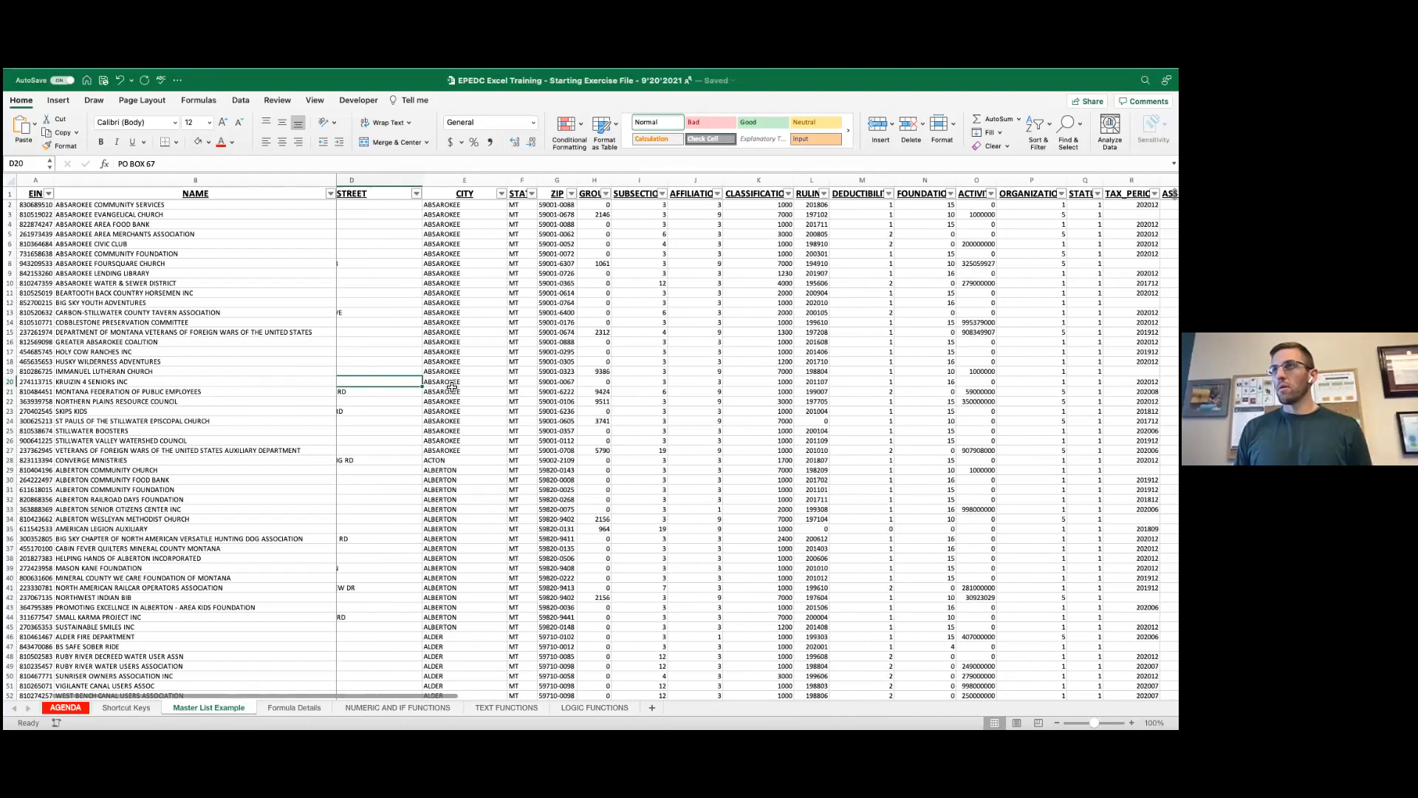
# Step: On the Formula Details sheet, enter the formula =2+2 in cell B20 and reselect that cell
pyautogui.click(308, 707)
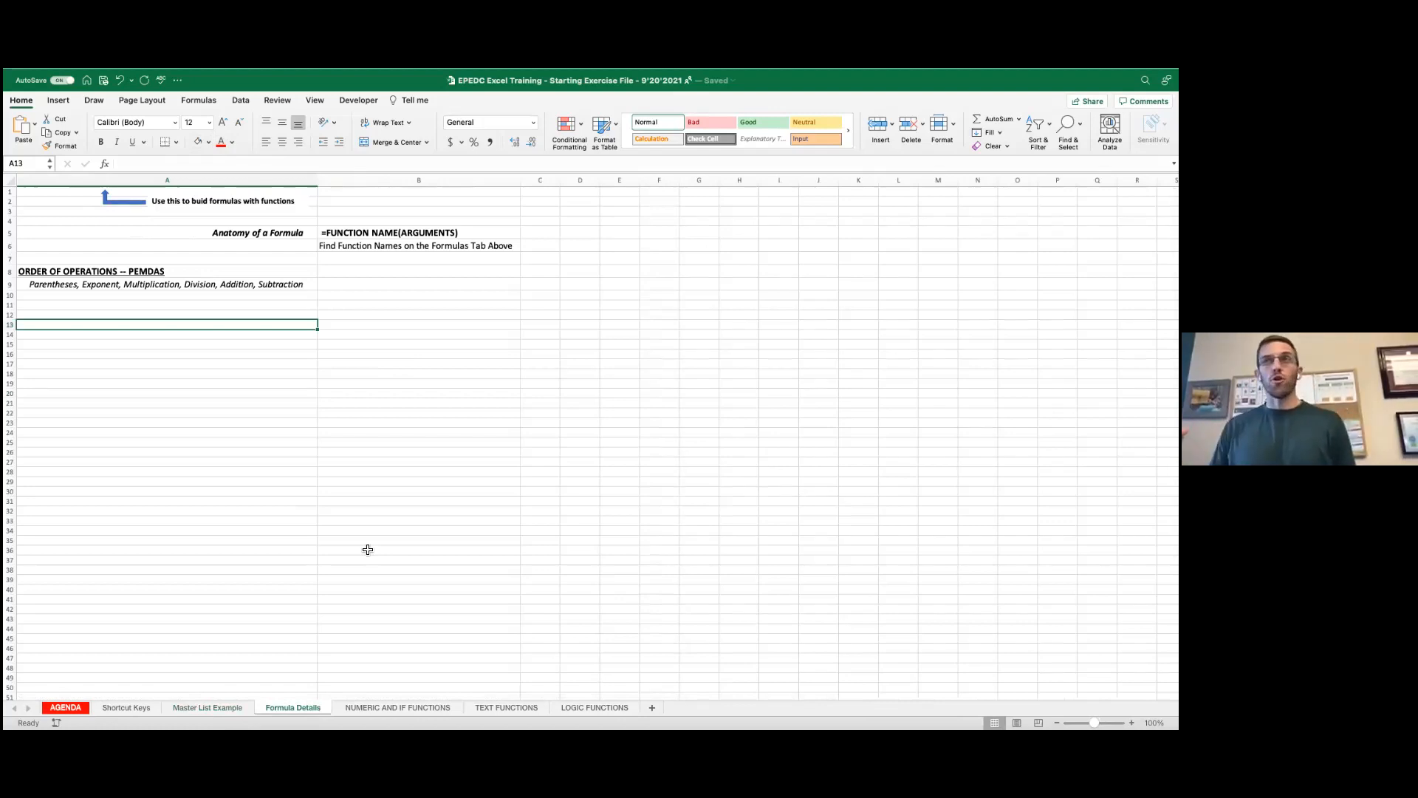
pyautogui.scroll(1, 358, 541)
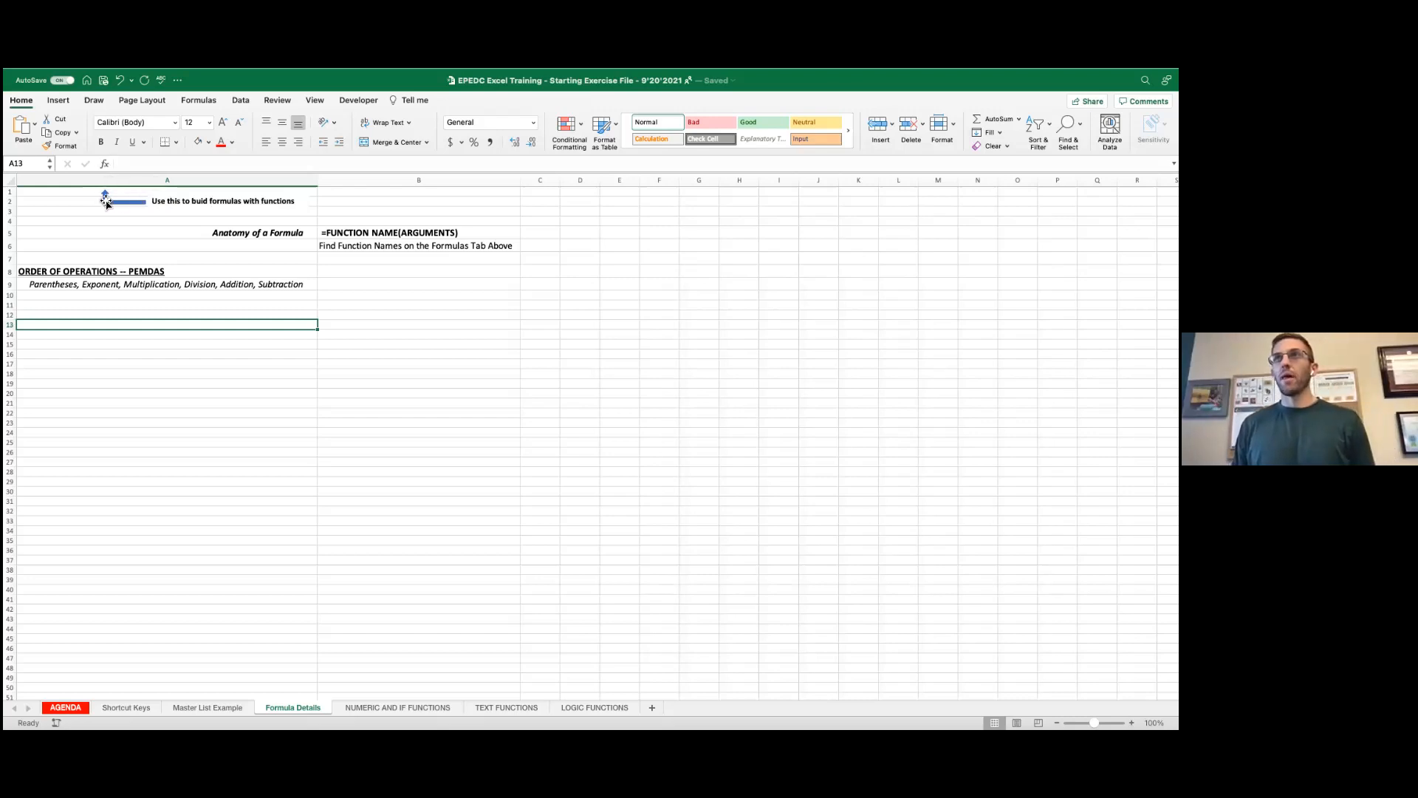
pyautogui.click(508, 393)
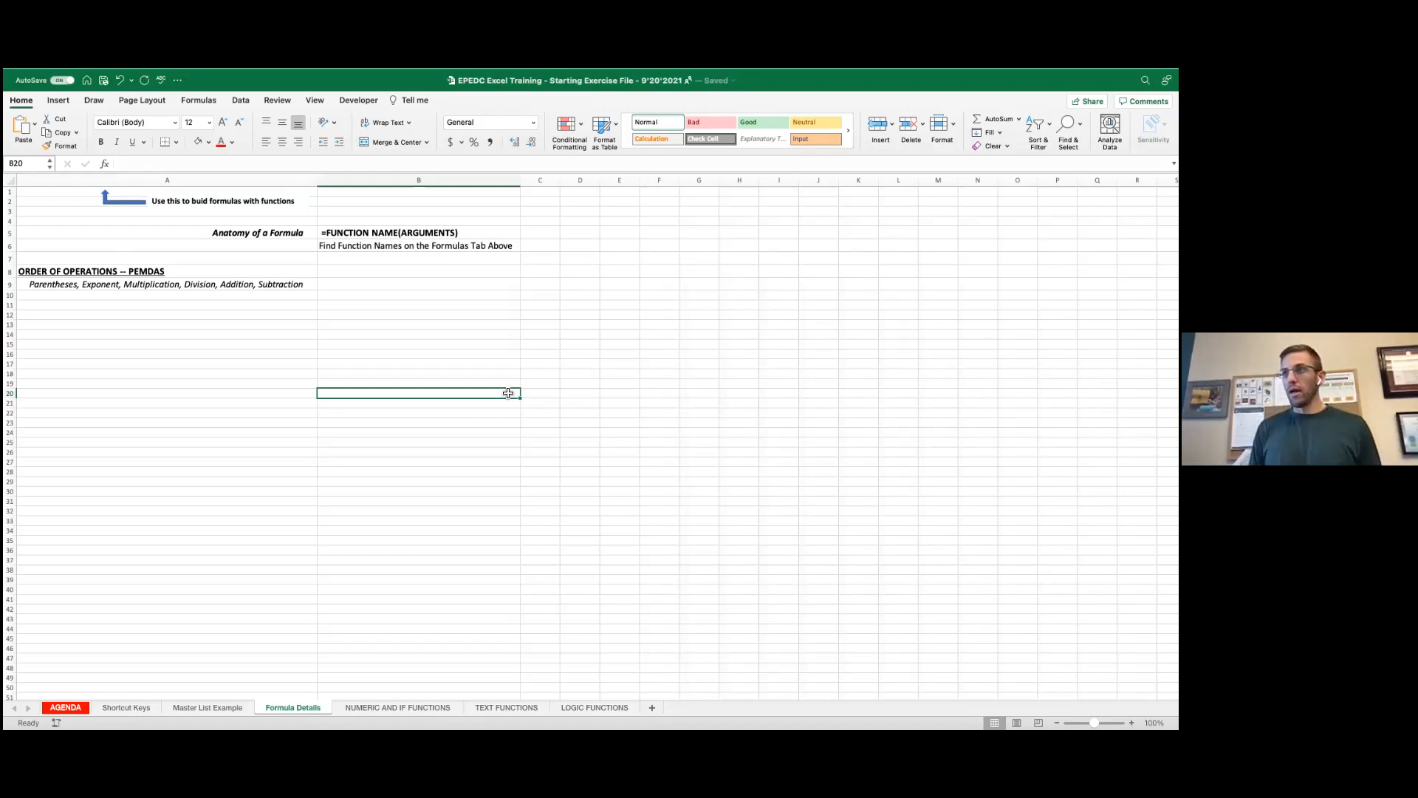
pyautogui.doubleClick(508, 393)
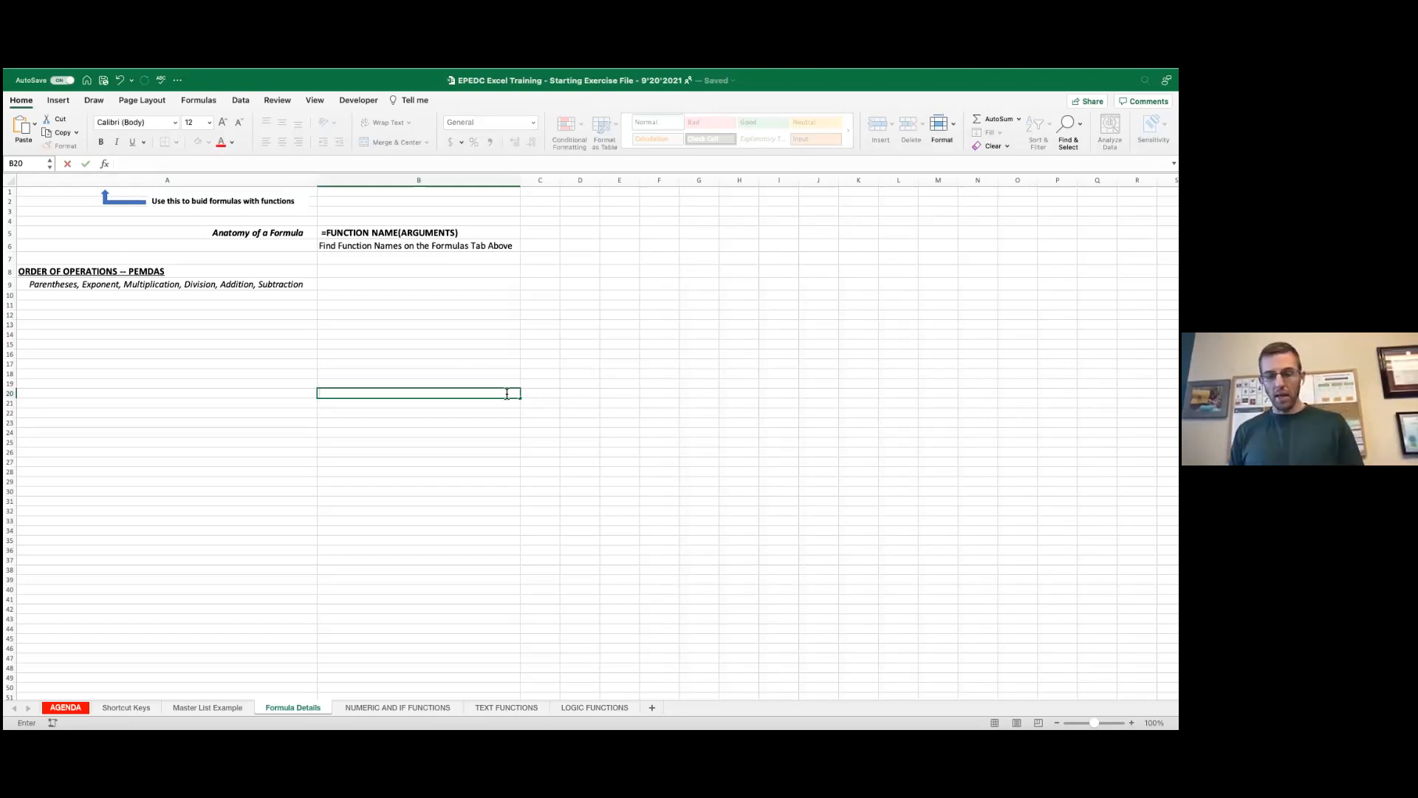
pyautogui.write('=')
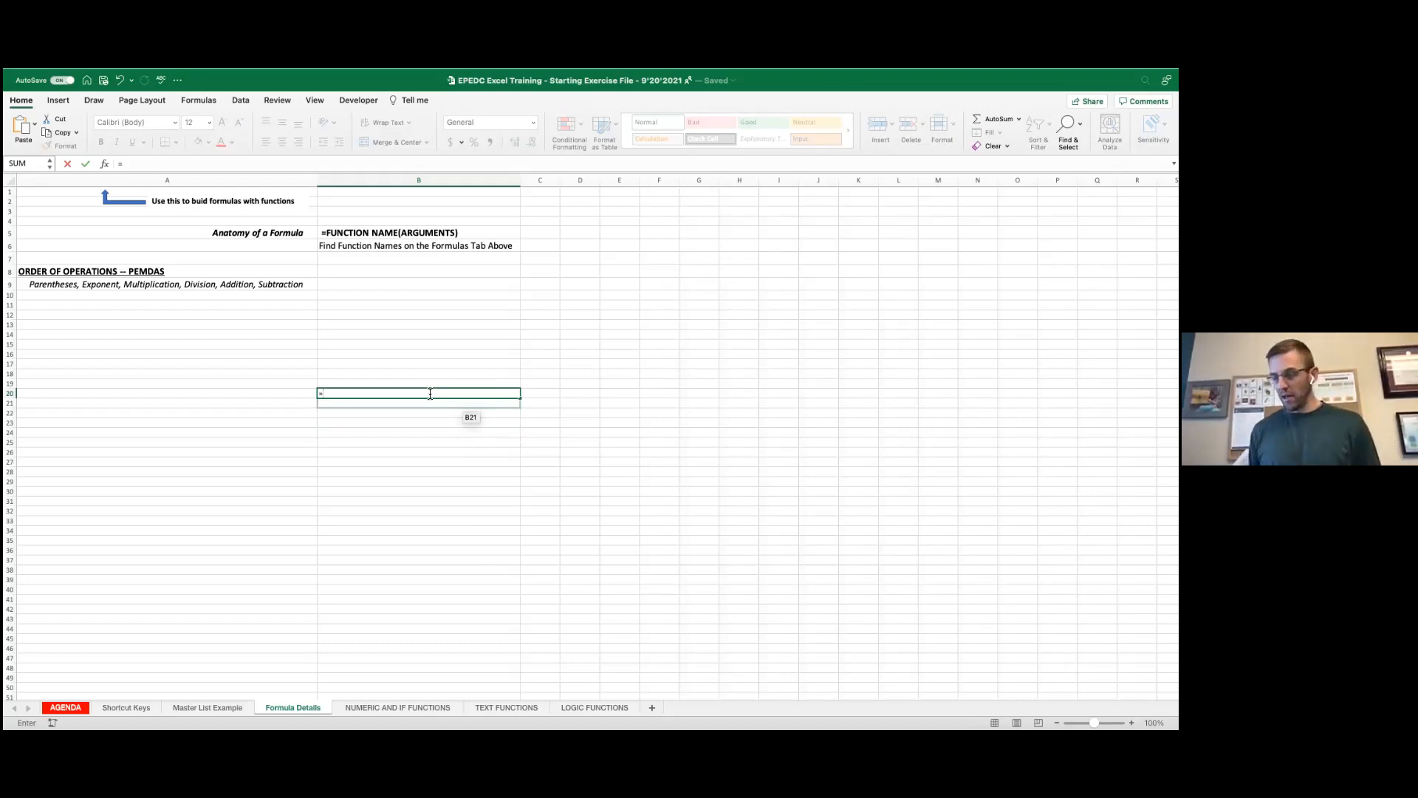
pyautogui.write('2+2')
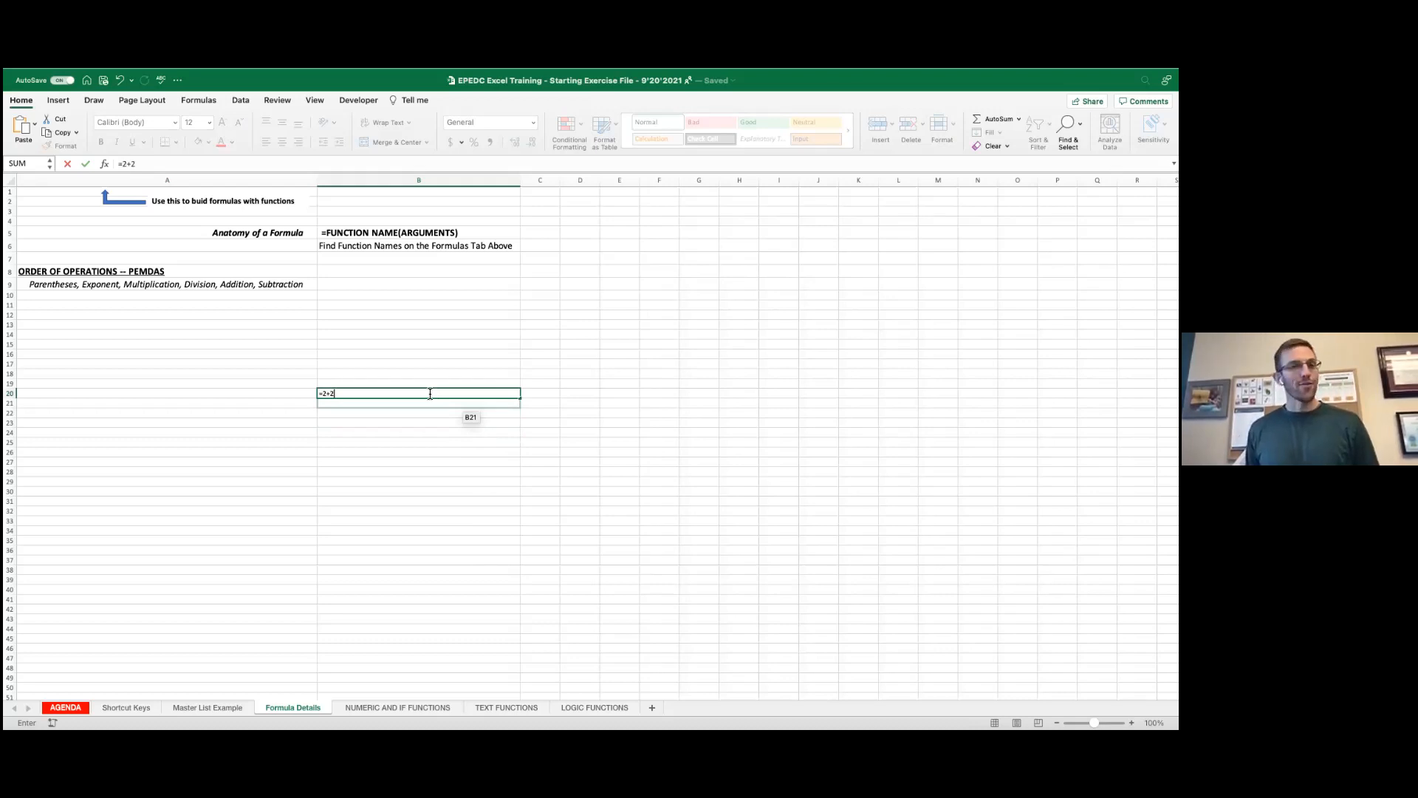
pyautogui.press('Return')
pyautogui.click(458, 393)
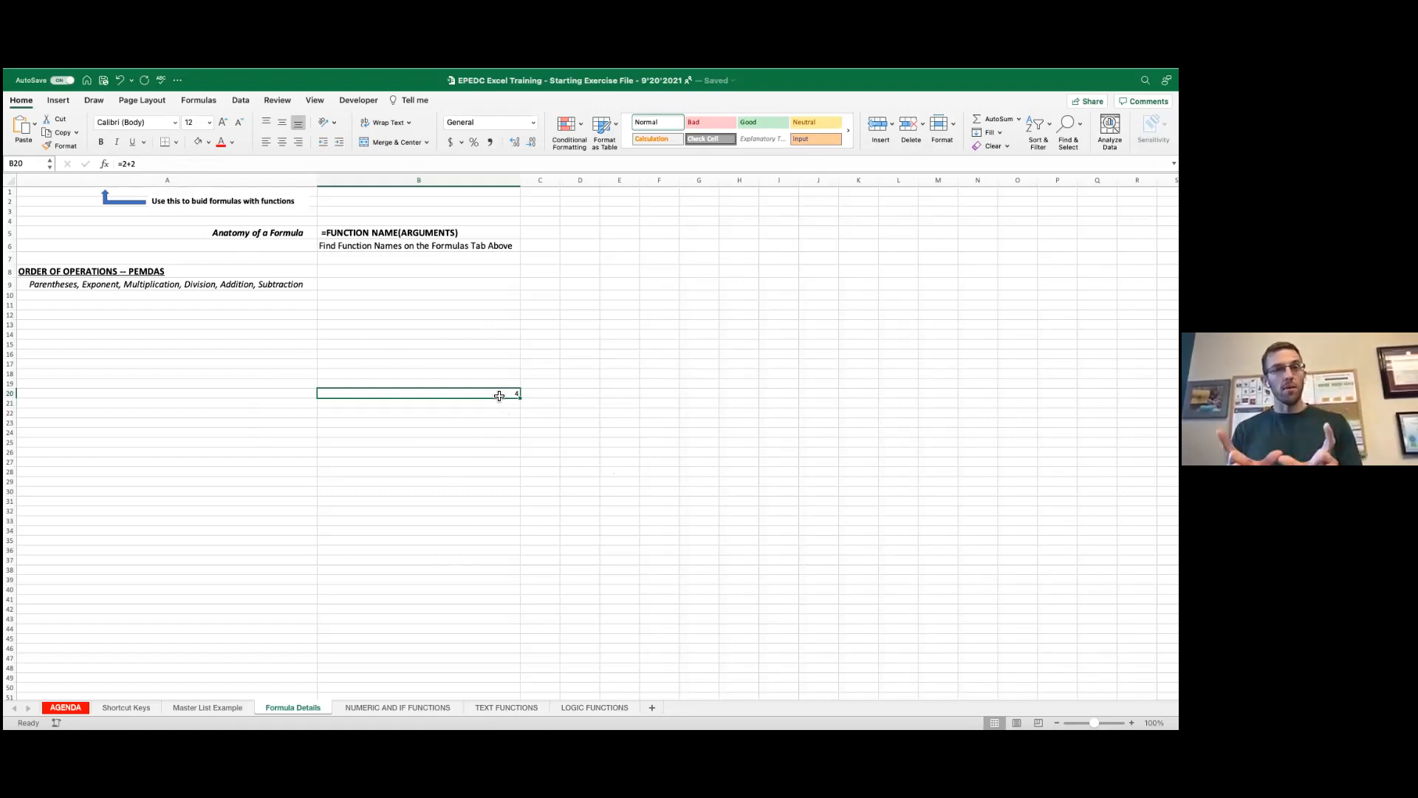
pyautogui.write('=')
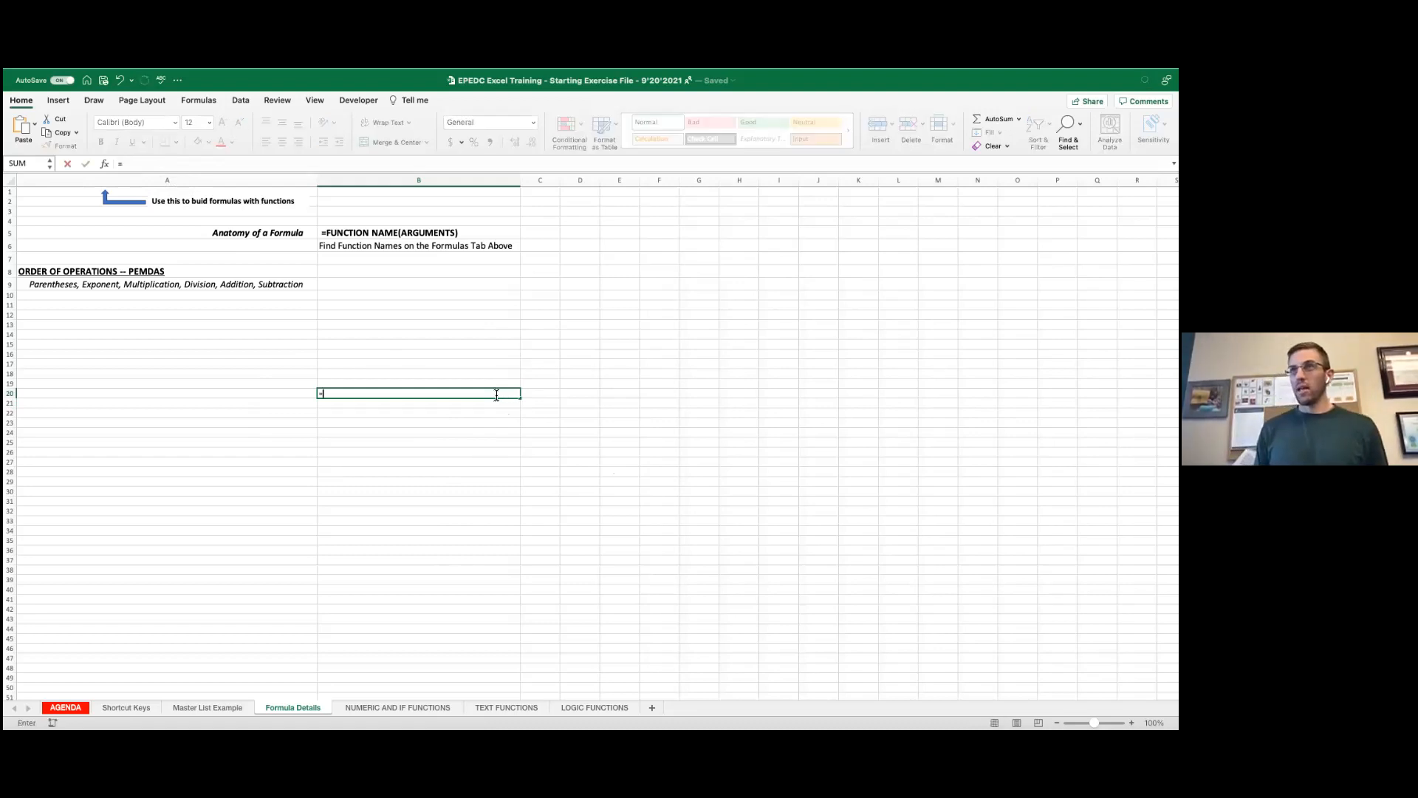
pyautogui.write('sum')
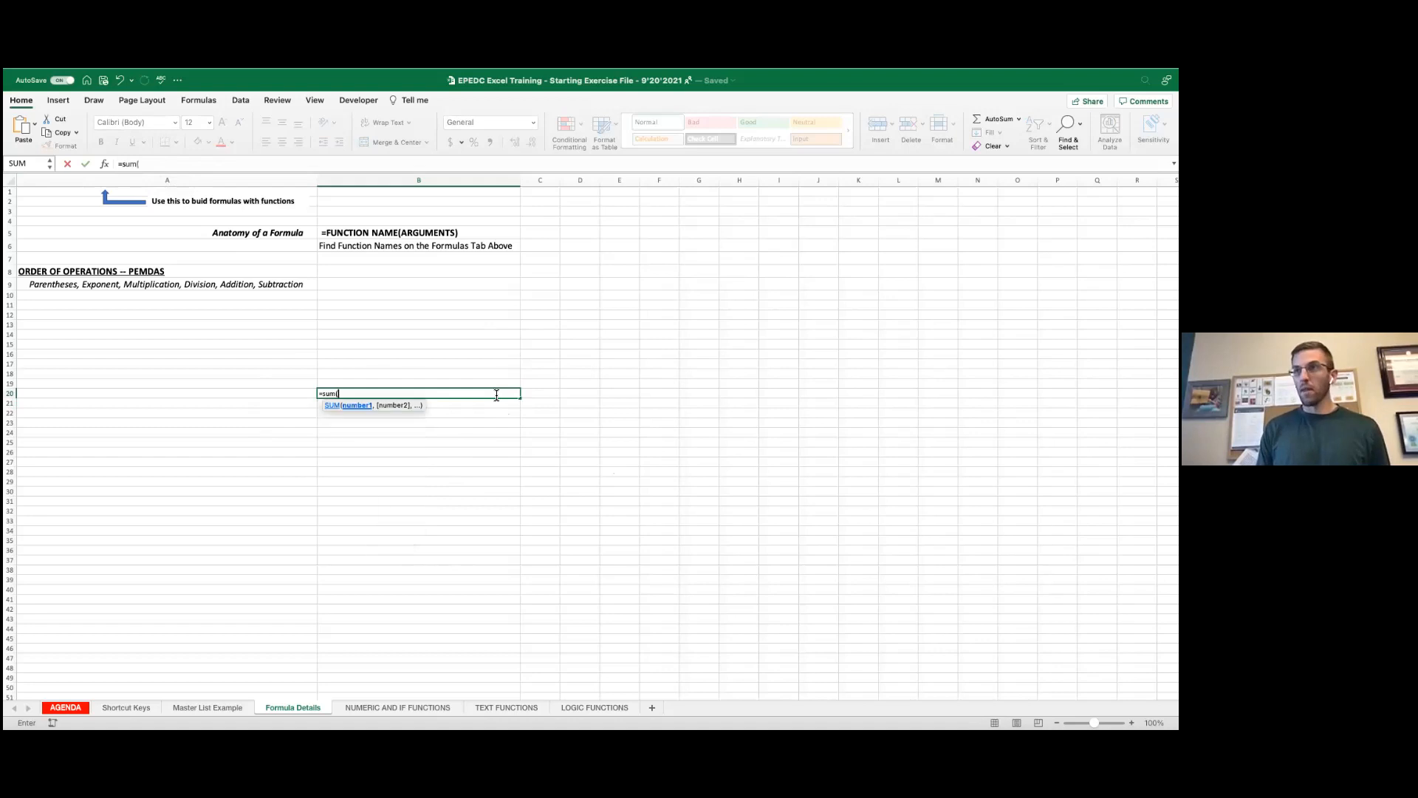
pyautogui.press('Escape')
pyautogui.press('Escape')
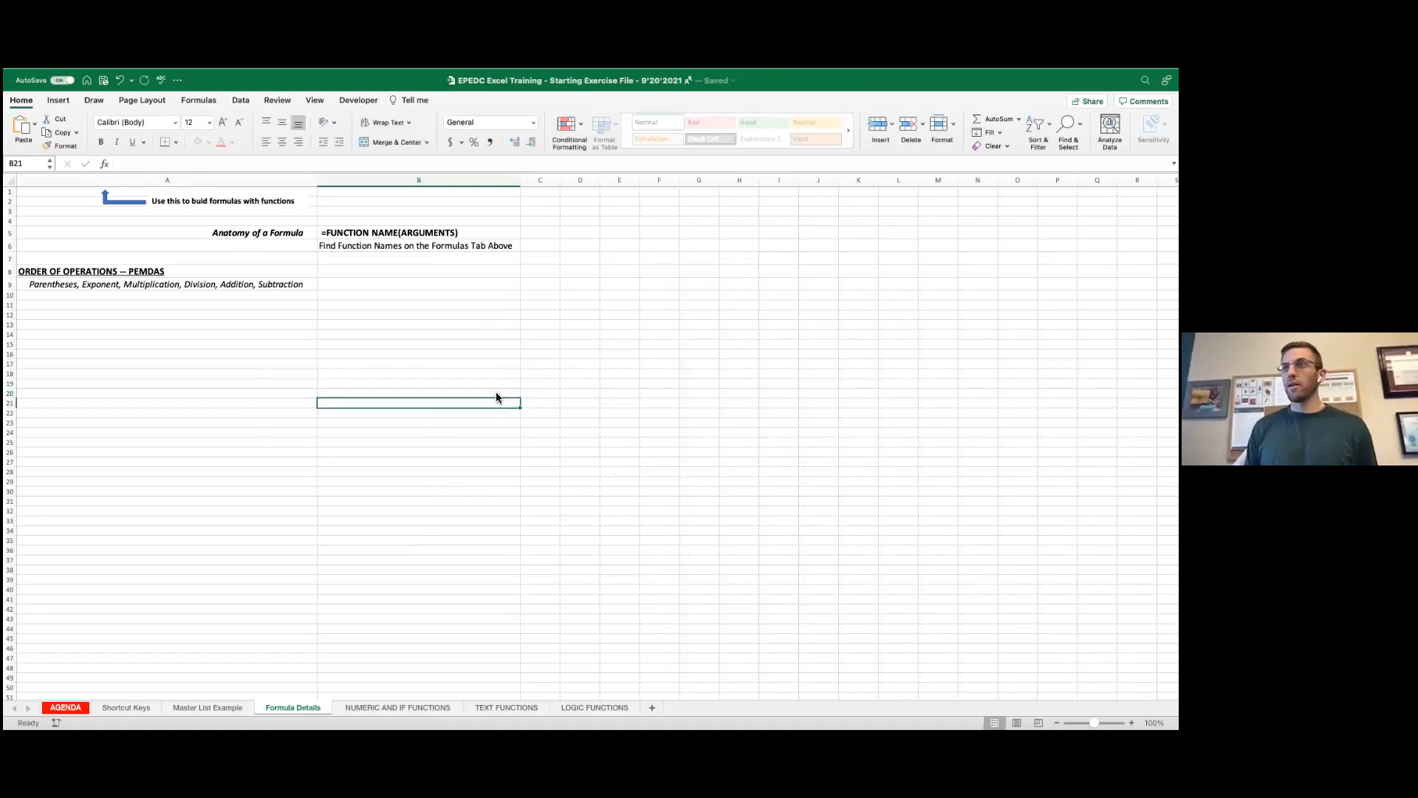
# Step: Enter the value 2 in both cells C19 and D19 of the Formula Details sheet
pyautogui.press('Up')
pyautogui.press('Right')
pyautogui.write('2')
pyautogui.press('Tab')
pyautogui.write('2')
pyautogui.press('Left')
pyautogui.press('Left')
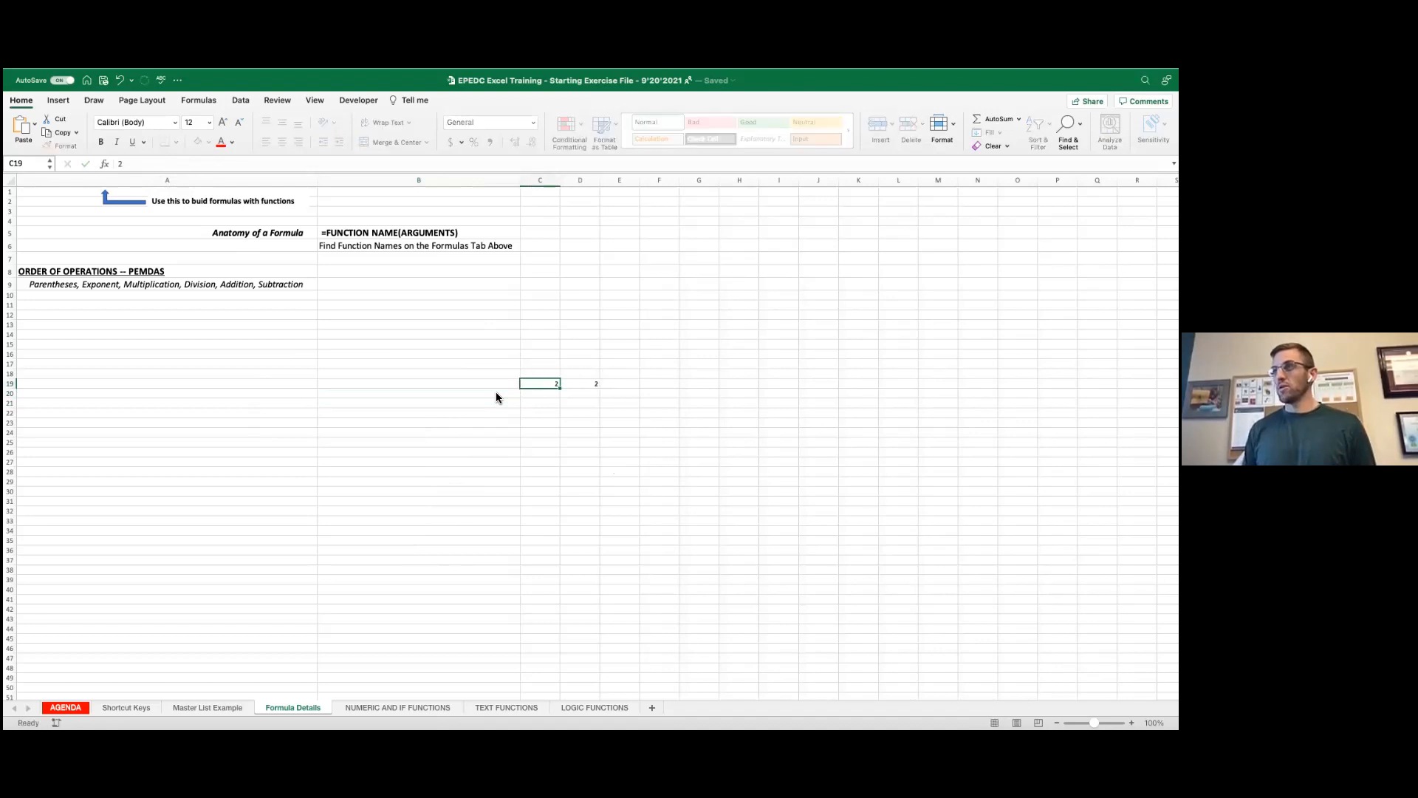
# Step: Enter the formula =SUM(C19:D19) in cell B19
pyautogui.write('=sum')
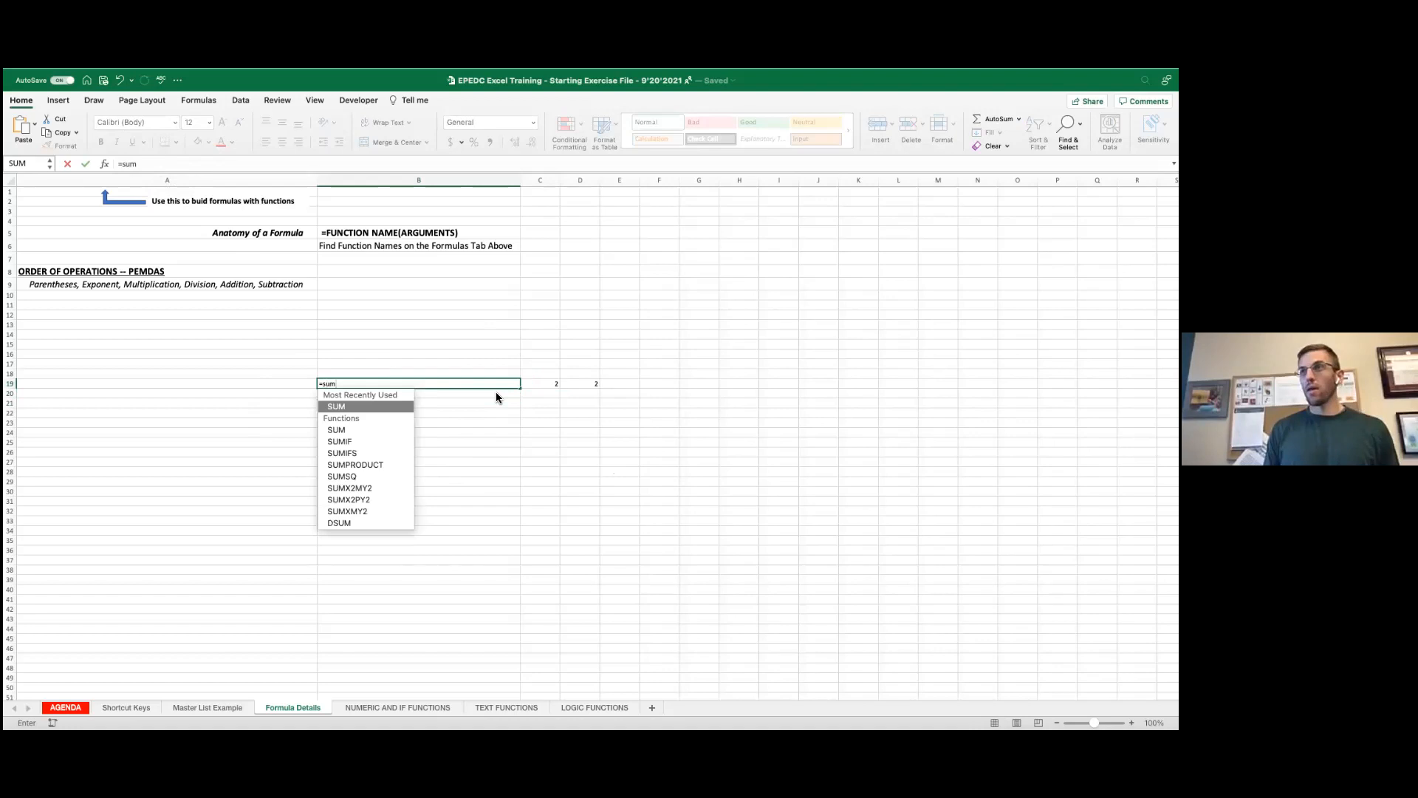
pyautogui.write('(')
pyautogui.moveTo(535, 383); pyautogui.dragTo(578, 382)
pyautogui.write(')')
pyautogui.press('Return')
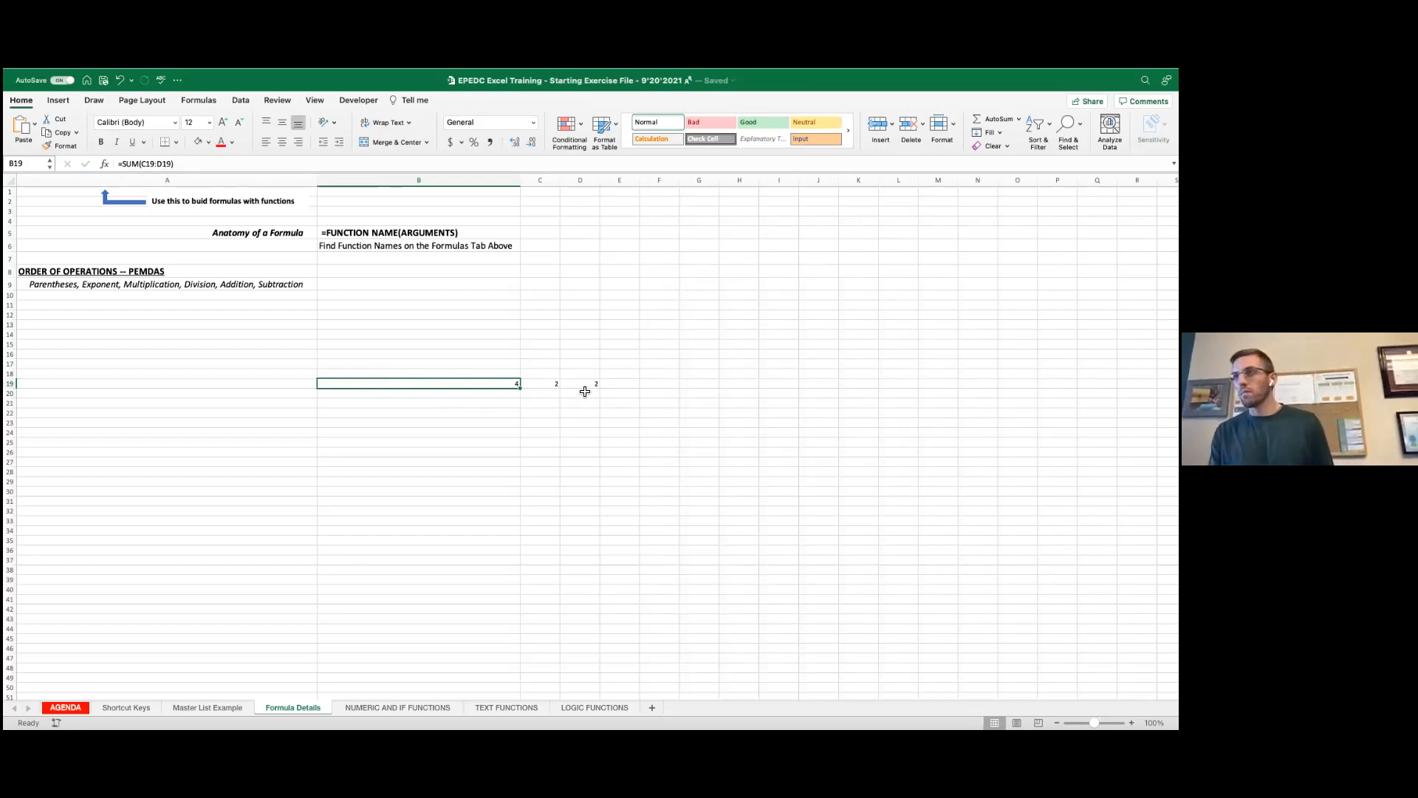
# Step: Replace the formula in cell B19 with =C19+D19 and reselect that cell
pyautogui.write('=')
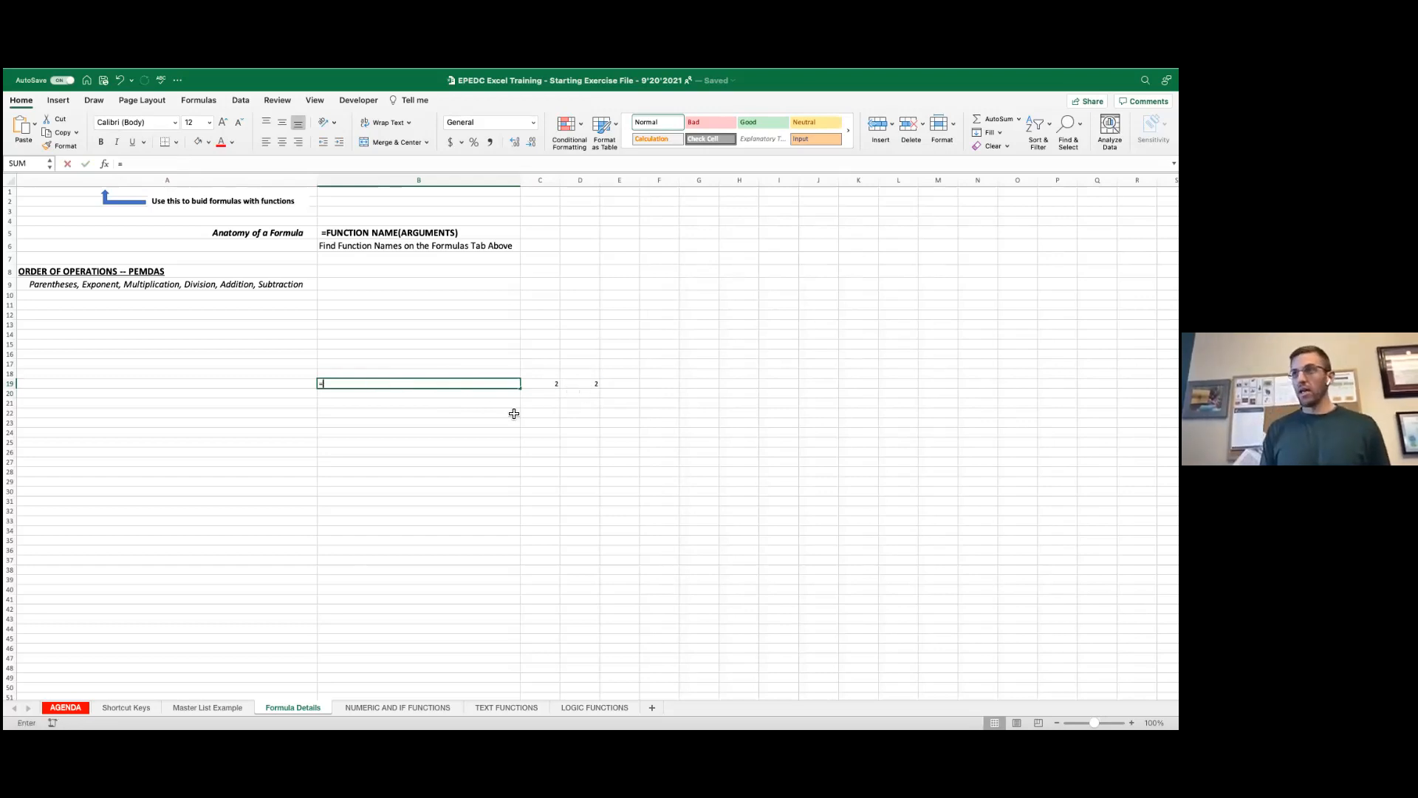
pyautogui.click(544, 383)
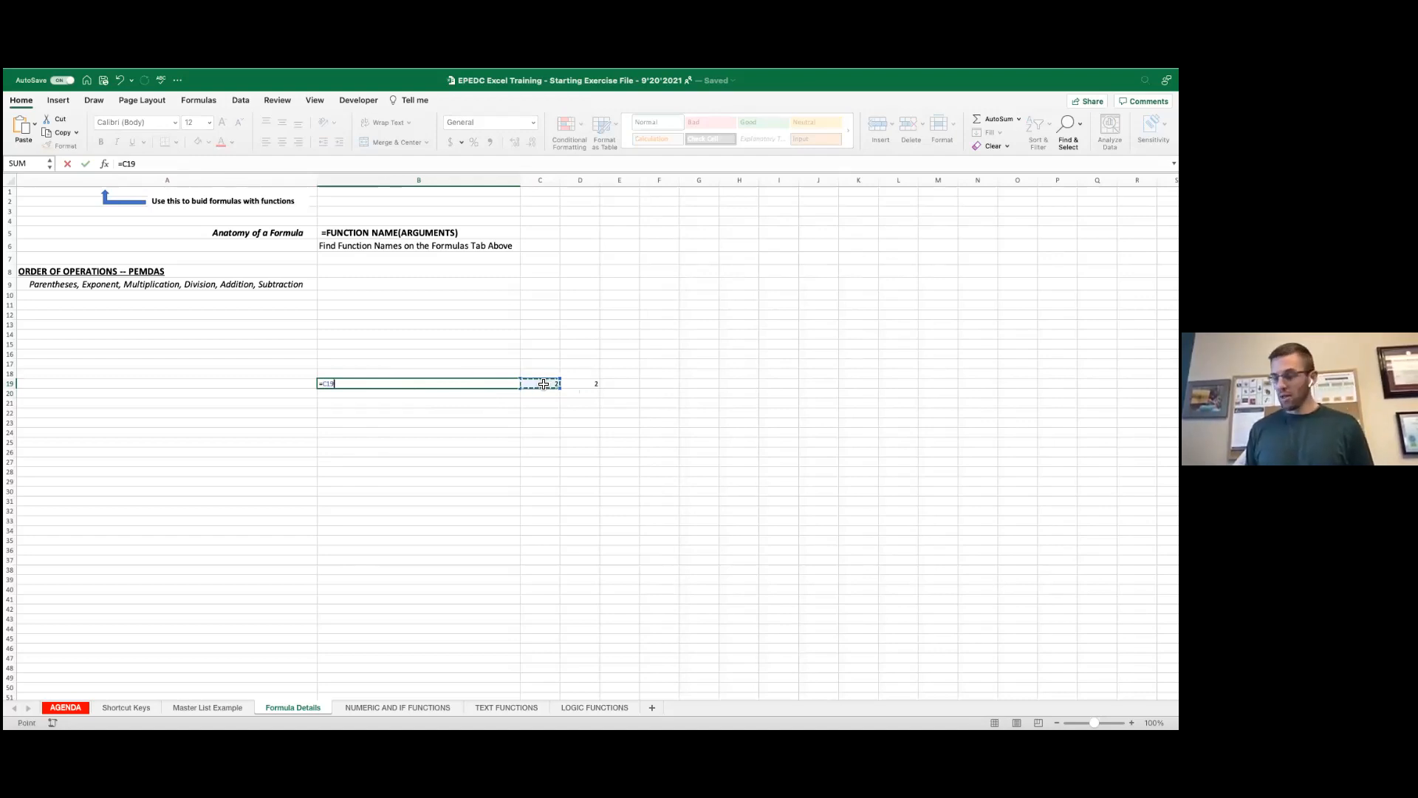
pyautogui.write('+')
pyautogui.click(581, 383)
pyautogui.press('Return')
pyautogui.click(482, 383)
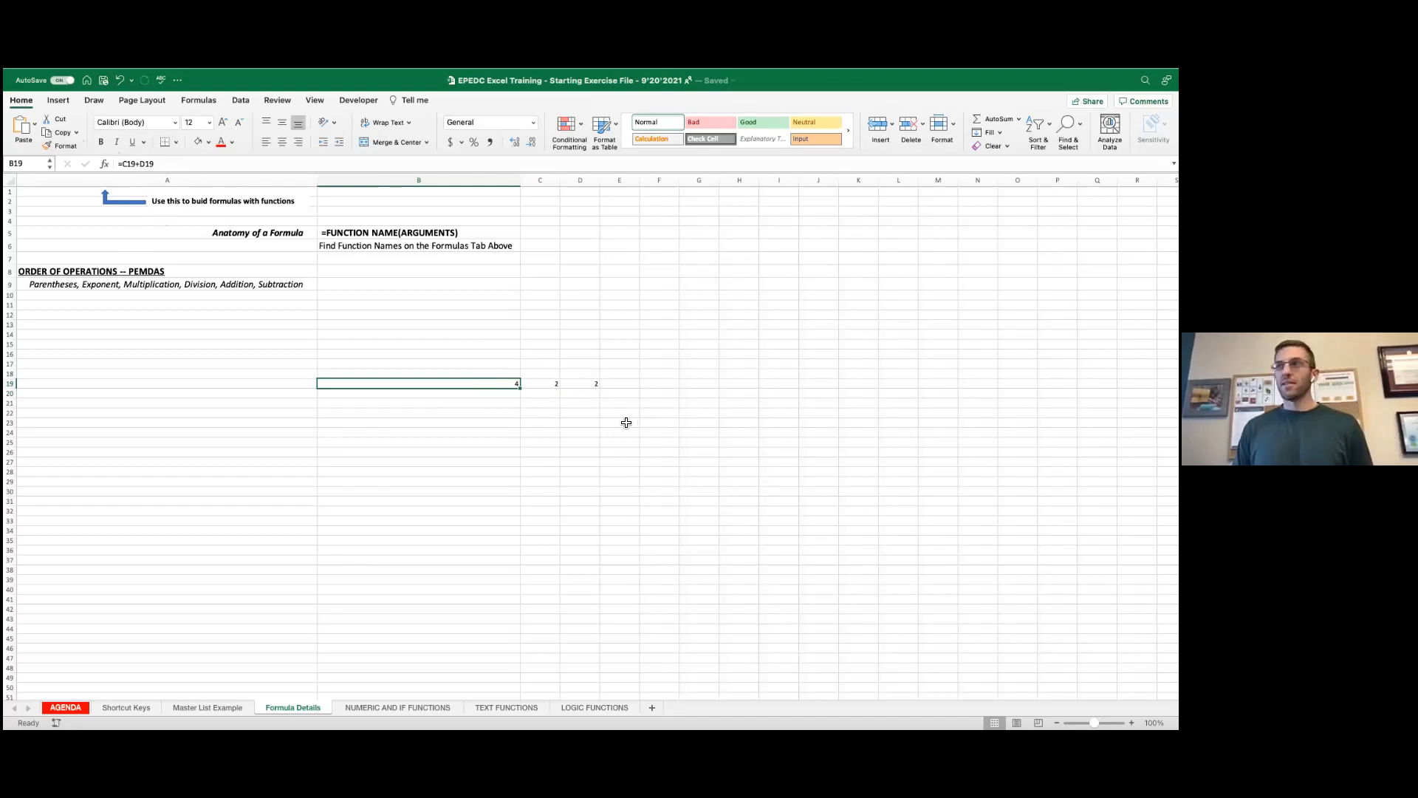
# Step: Change the value in cell D19 to 8513
pyautogui.click(580, 385)
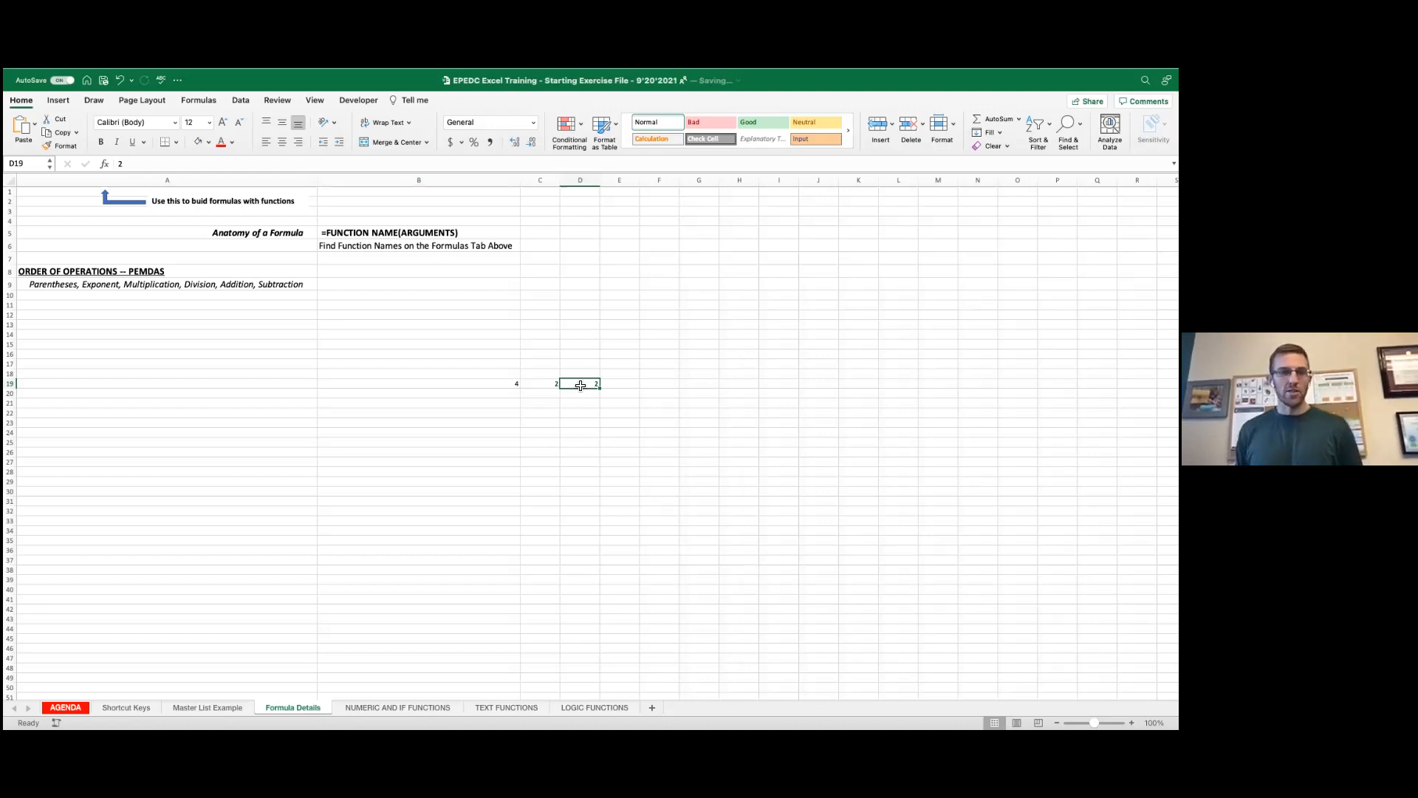
pyautogui.write('8')
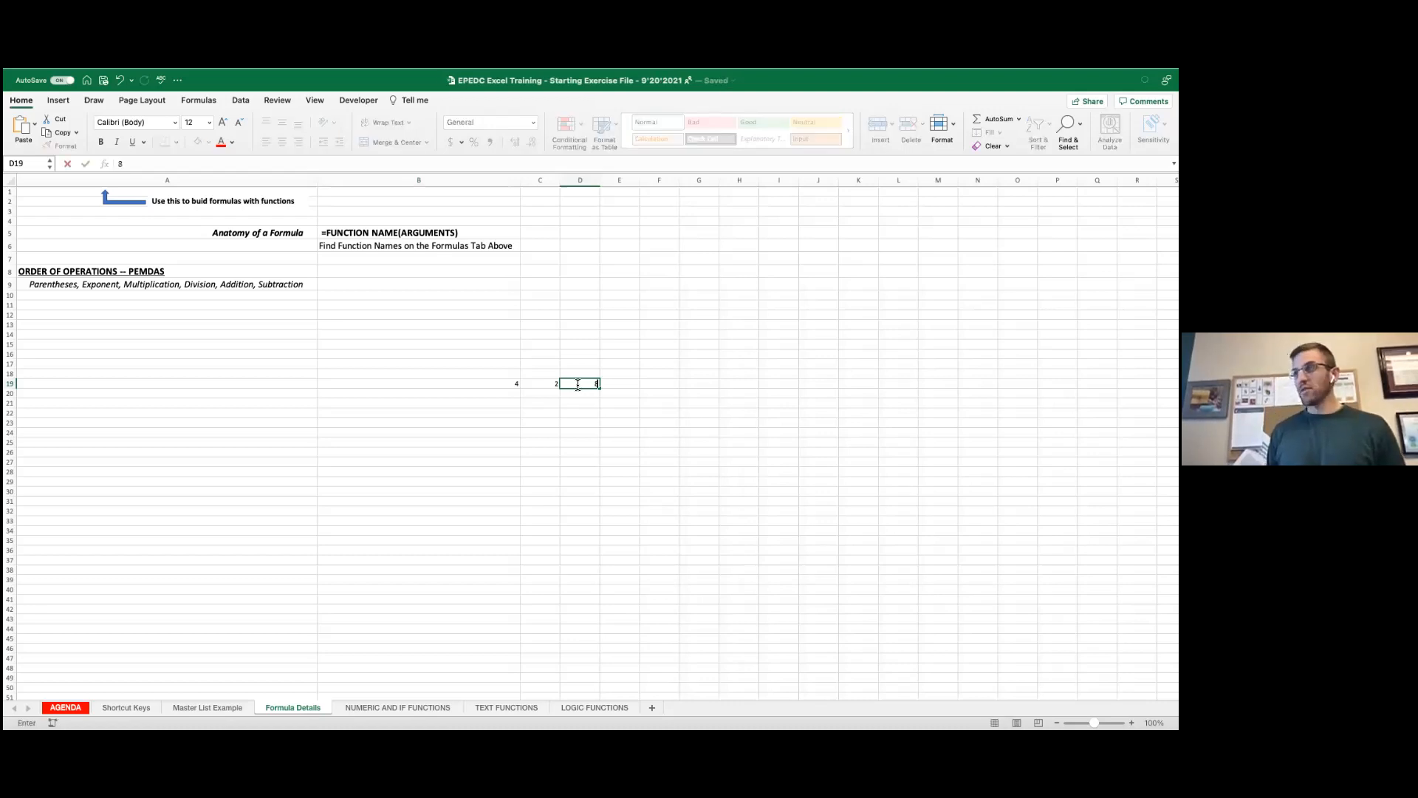
pyautogui.write('513')
pyautogui.press('Return')
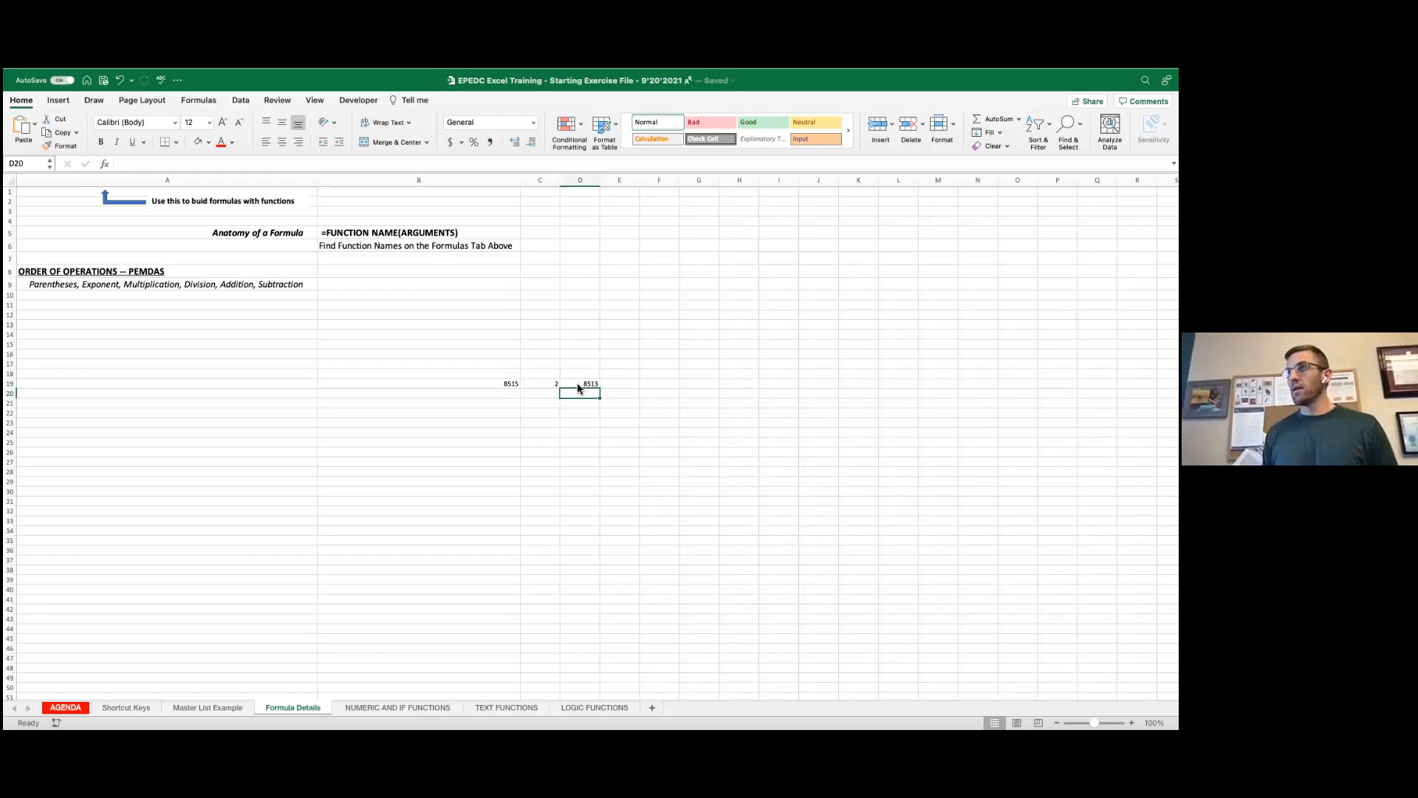
# Step: Check the formula in cell B19 and clear the contents of cells B19:D19
pyautogui.press('Up')
pyautogui.press('Left')
pyautogui.press('Left')
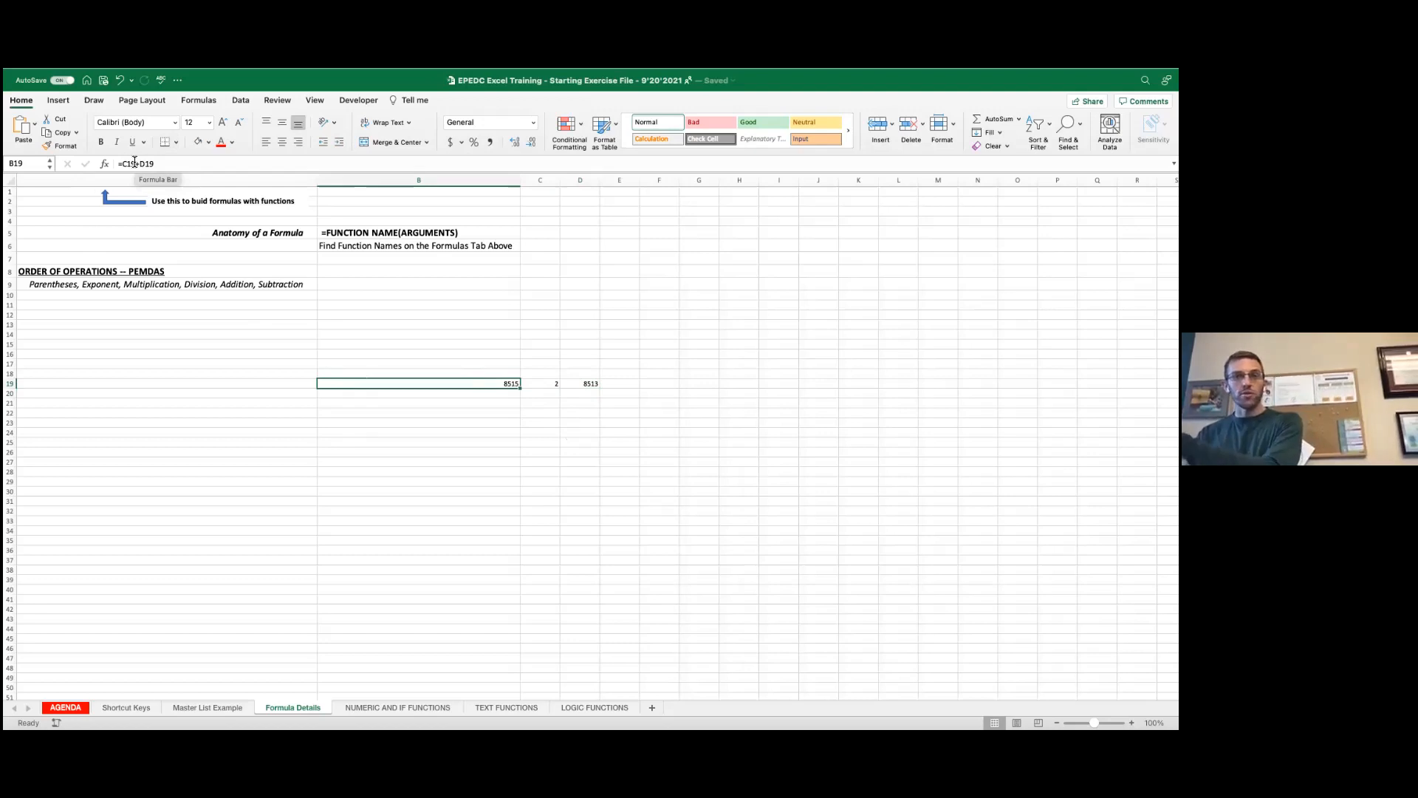
pyautogui.moveTo(591, 384); pyautogui.dragTo(507, 379)
pyautogui.click(477, 353)
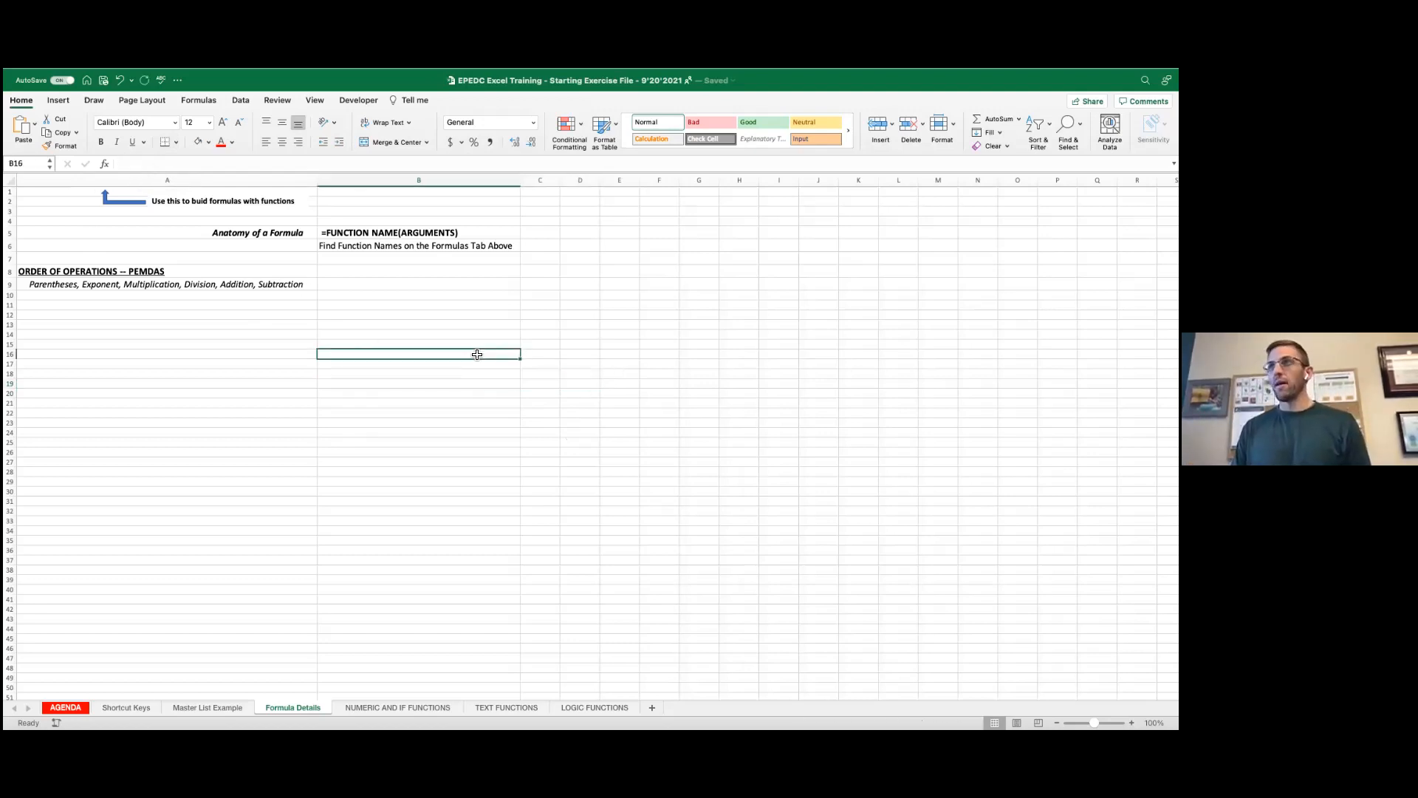
# Step: Open the Formula Builder for cell B16 and browse its list of available functions
pyautogui.click(104, 162)
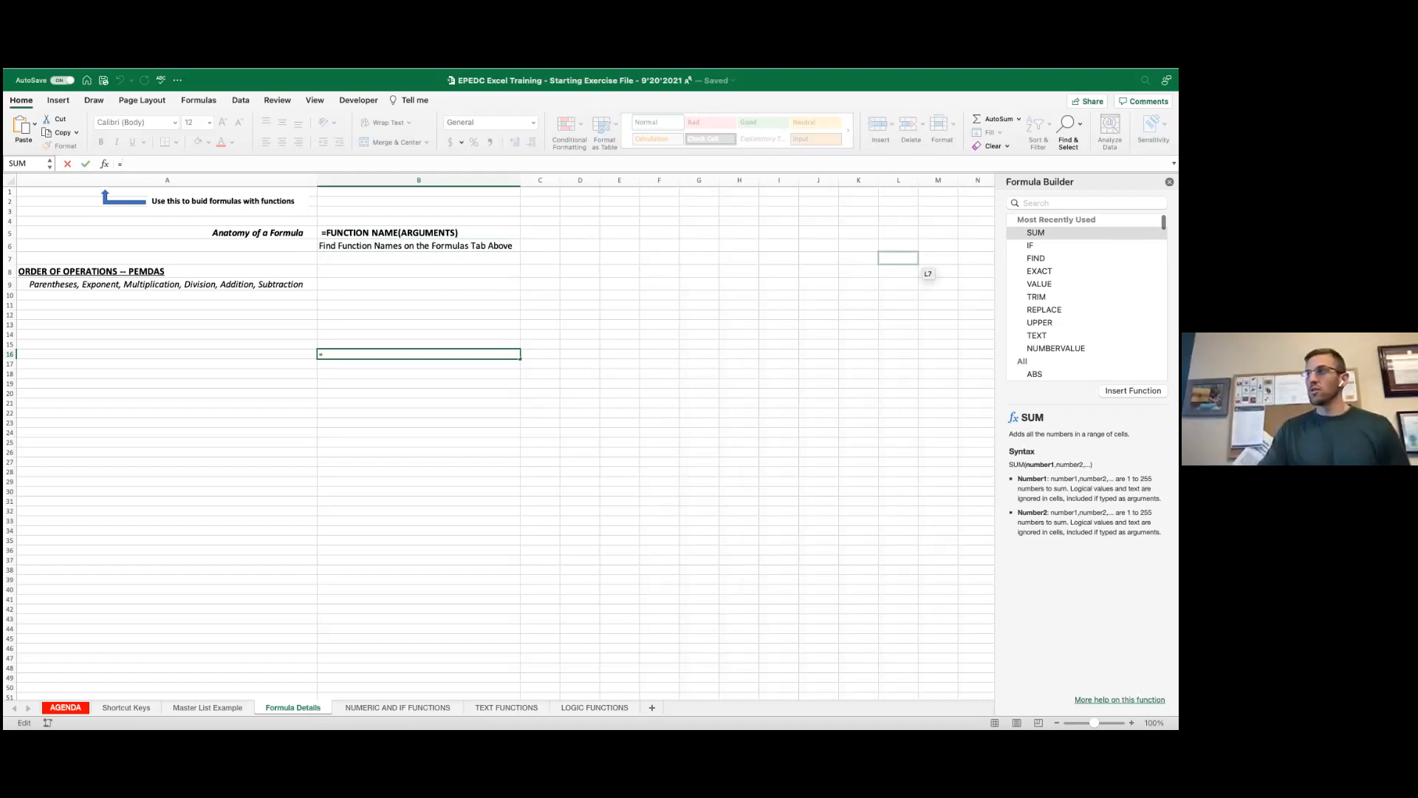
pyautogui.scroll(-10, 1086, 295)
pyautogui.scroll(-9, 1086, 296)
pyautogui.scroll(-10, 1087, 296)
pyautogui.scroll(-10, 1086, 295)
pyautogui.scroll(10, 1086, 295)
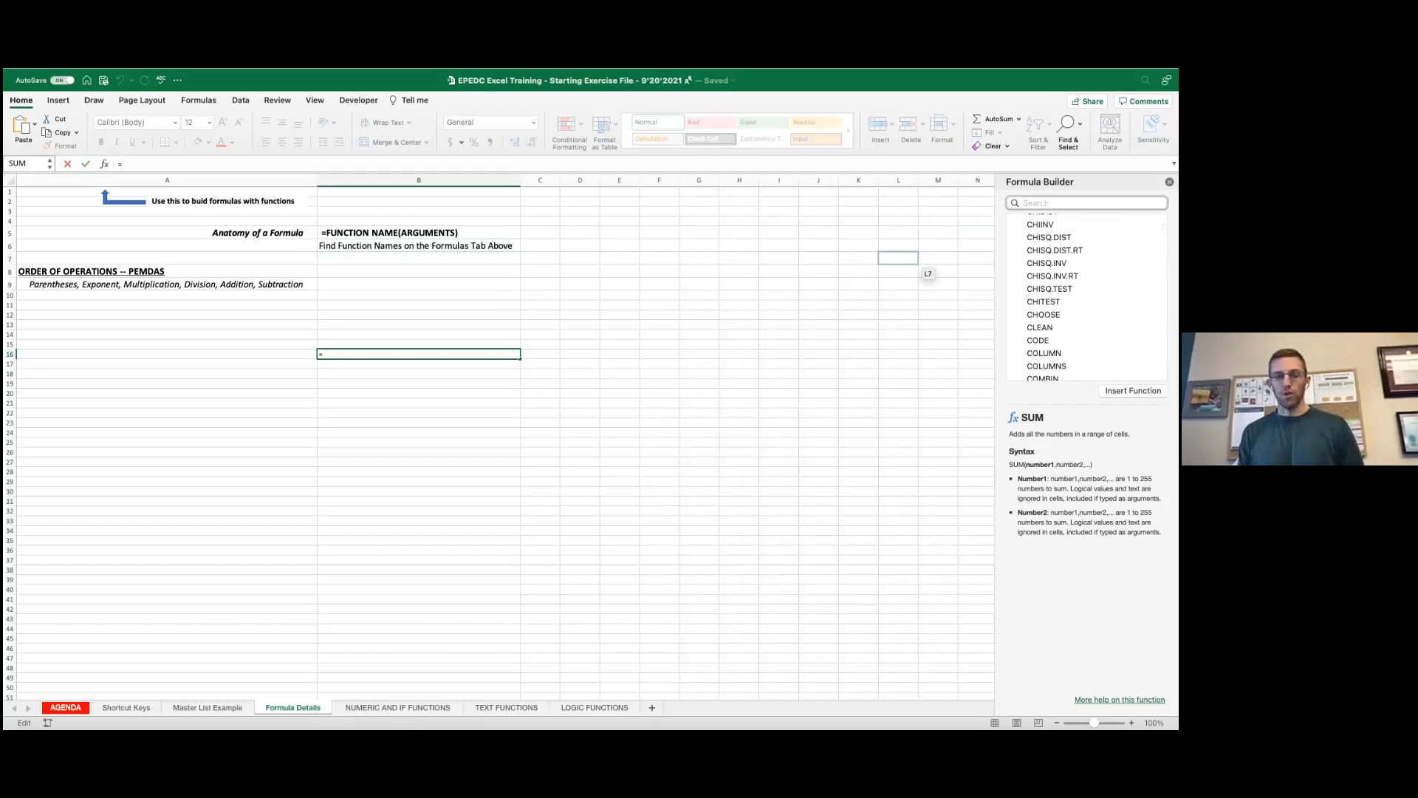
# Step: Search the Formula Builder for "sum" and insert the SUM function into cell B16
pyautogui.write('sum')
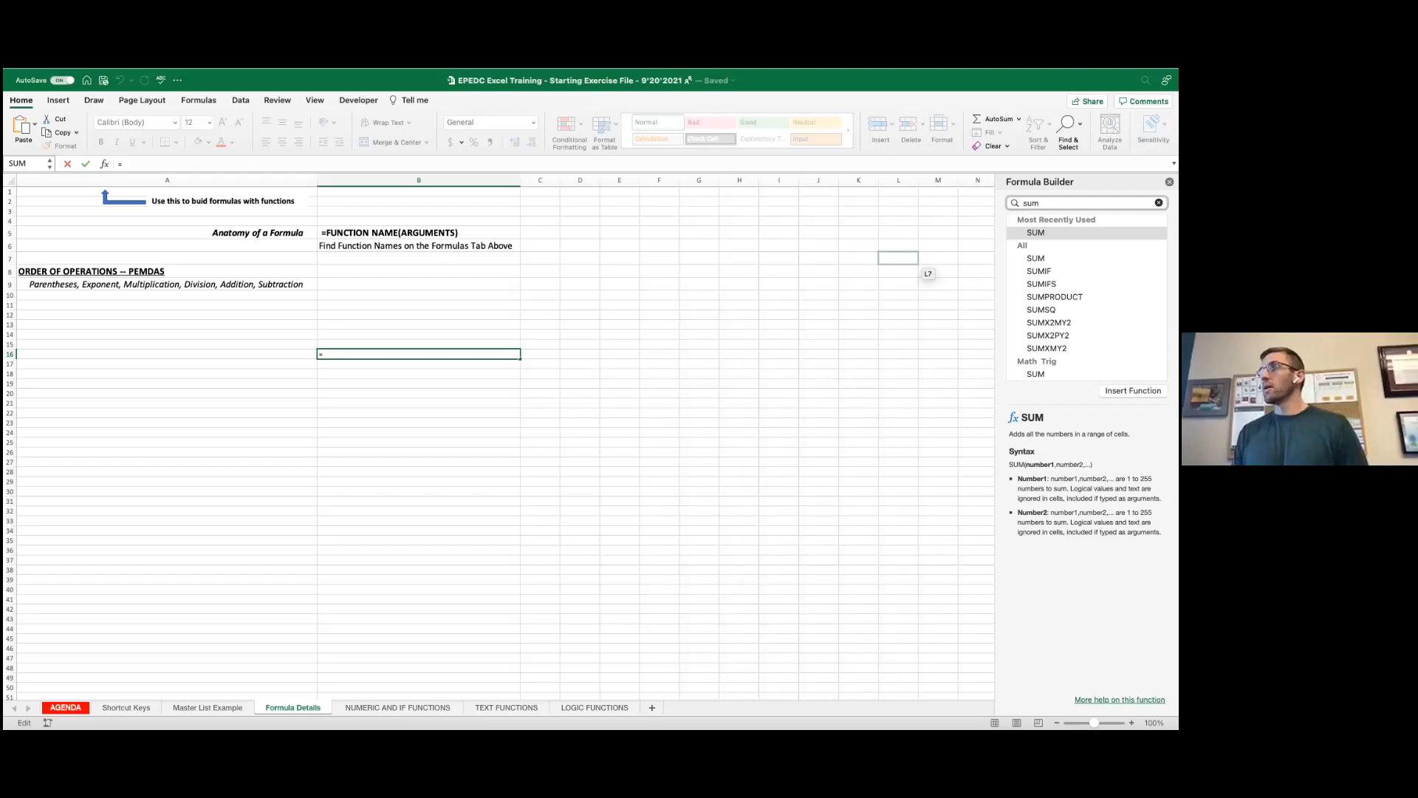
pyautogui.click(1036, 258)
pyautogui.click(1134, 391)
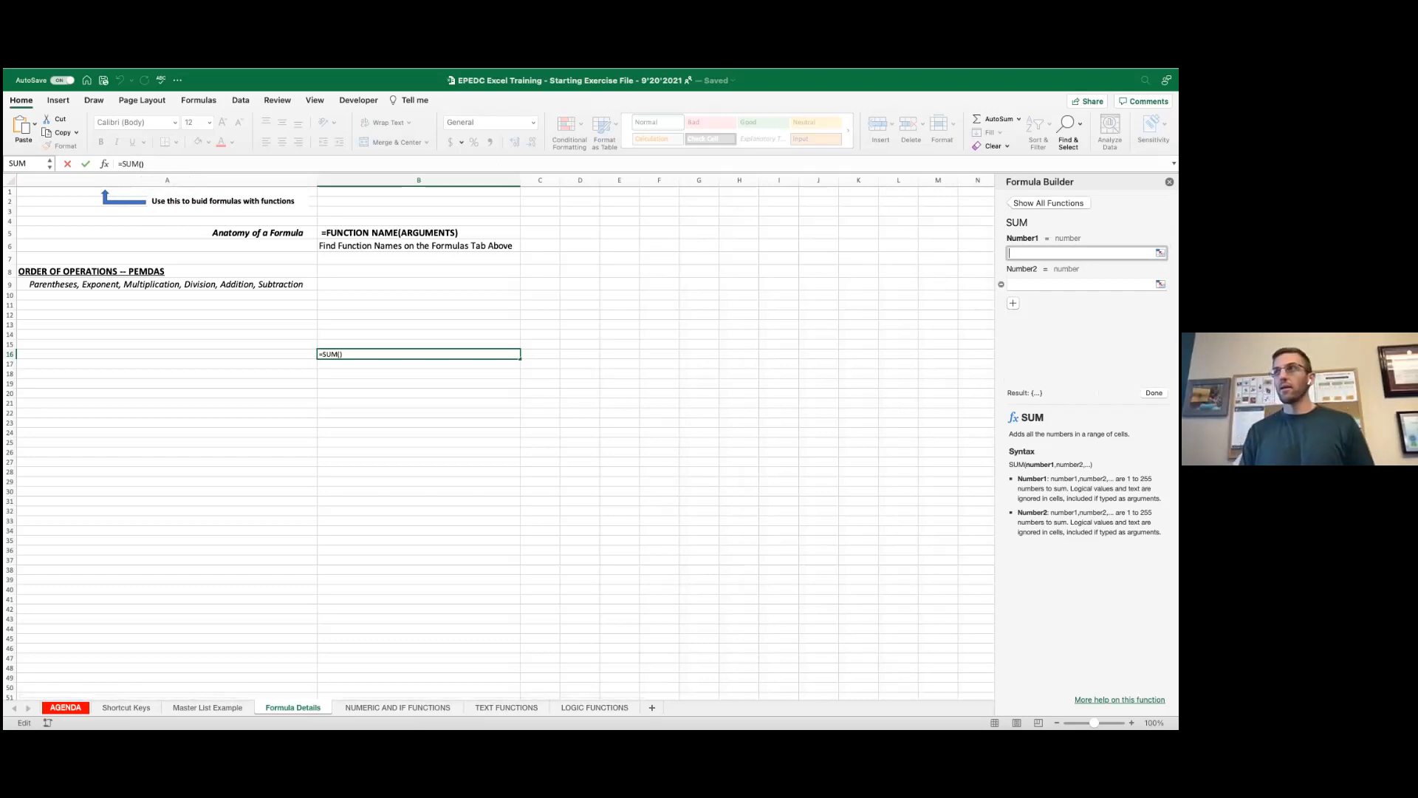
# Step: Discard the unfinished SUM formula in cell B16, leaving the cell empty
pyautogui.moveTo(164, 161); pyautogui.dragTo(118, 163)
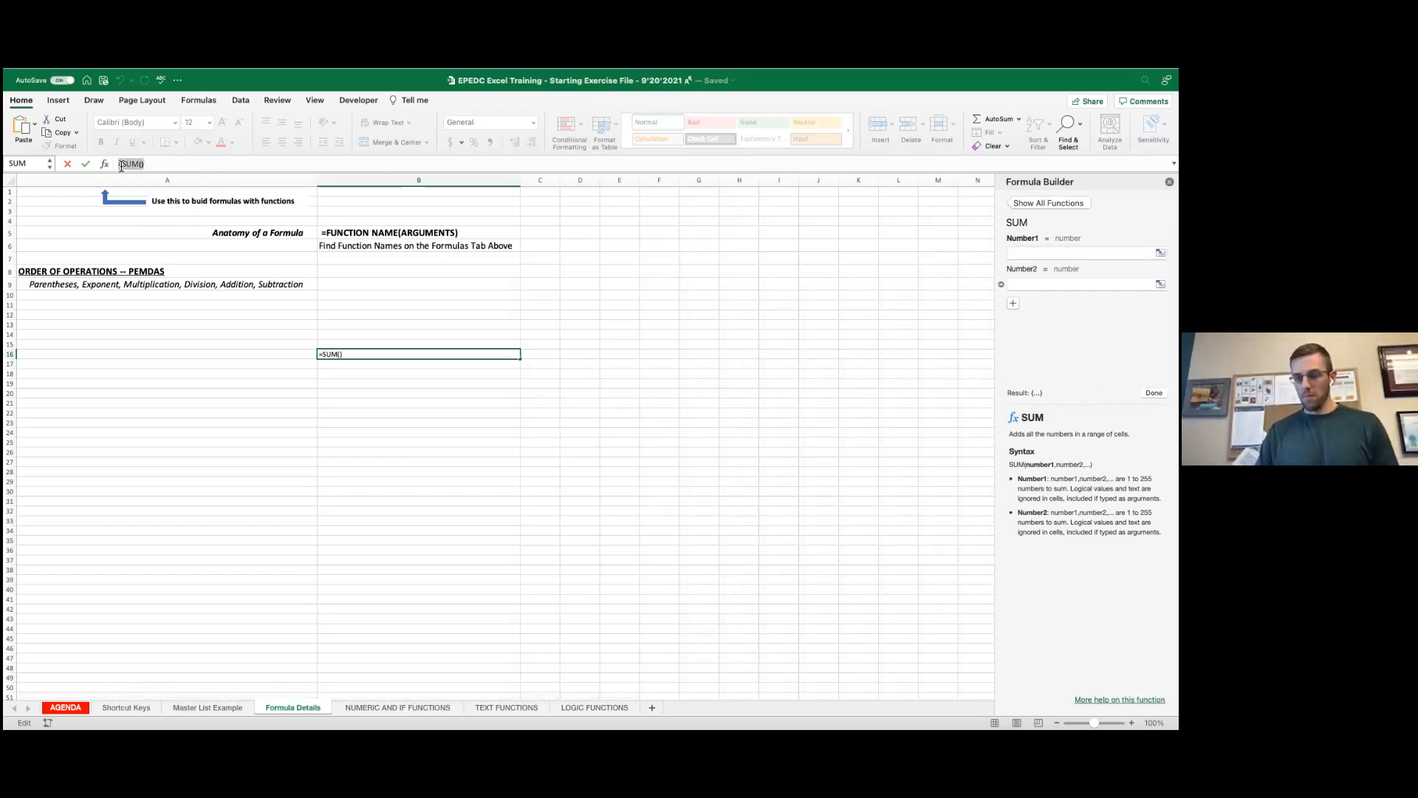
pyautogui.press('BackSpace')
pyautogui.write('=')
pyautogui.click(334, 258)
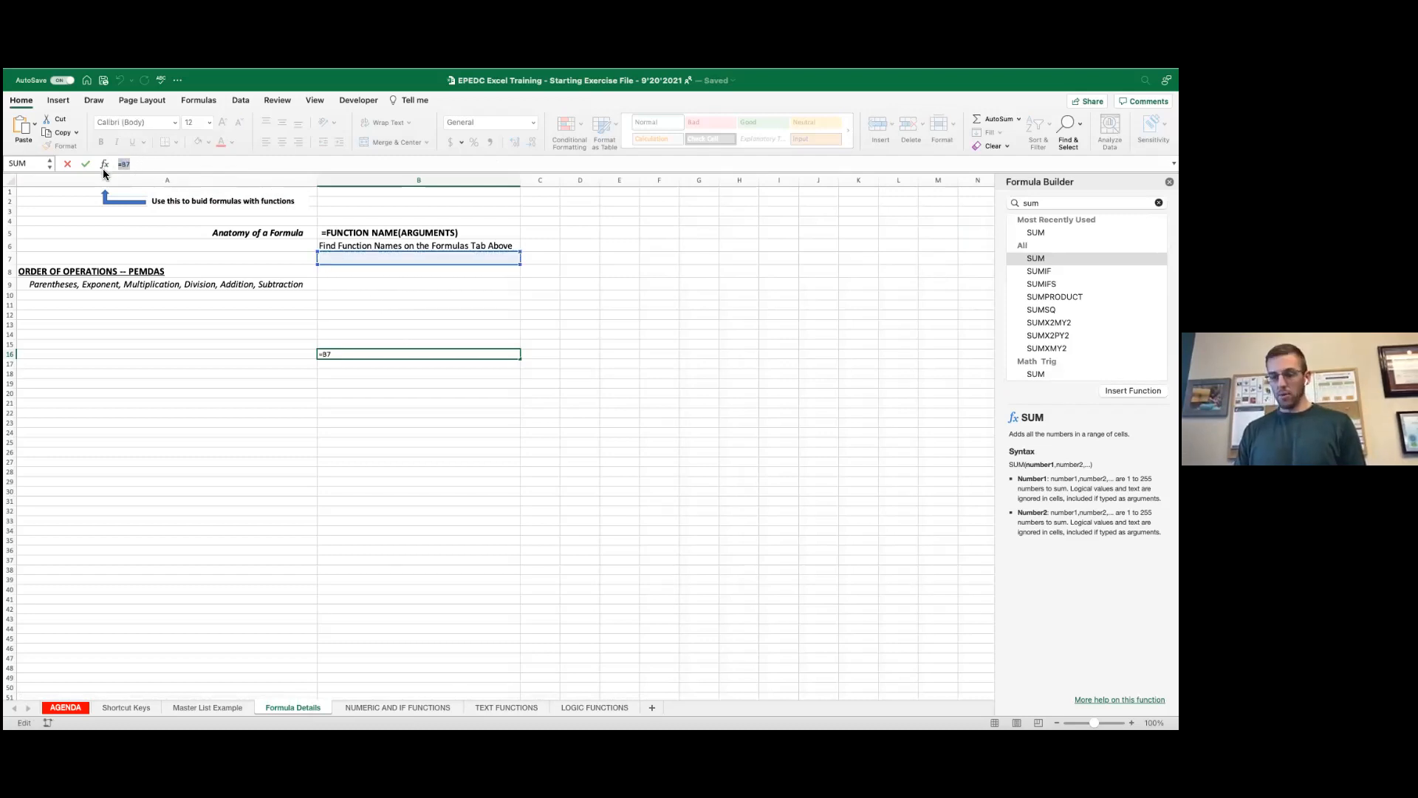
pyautogui.press('Escape')
pyautogui.press('Down')
# Step: Enter the value 2 in both cells E13 and F13
pyautogui.click(624, 326)
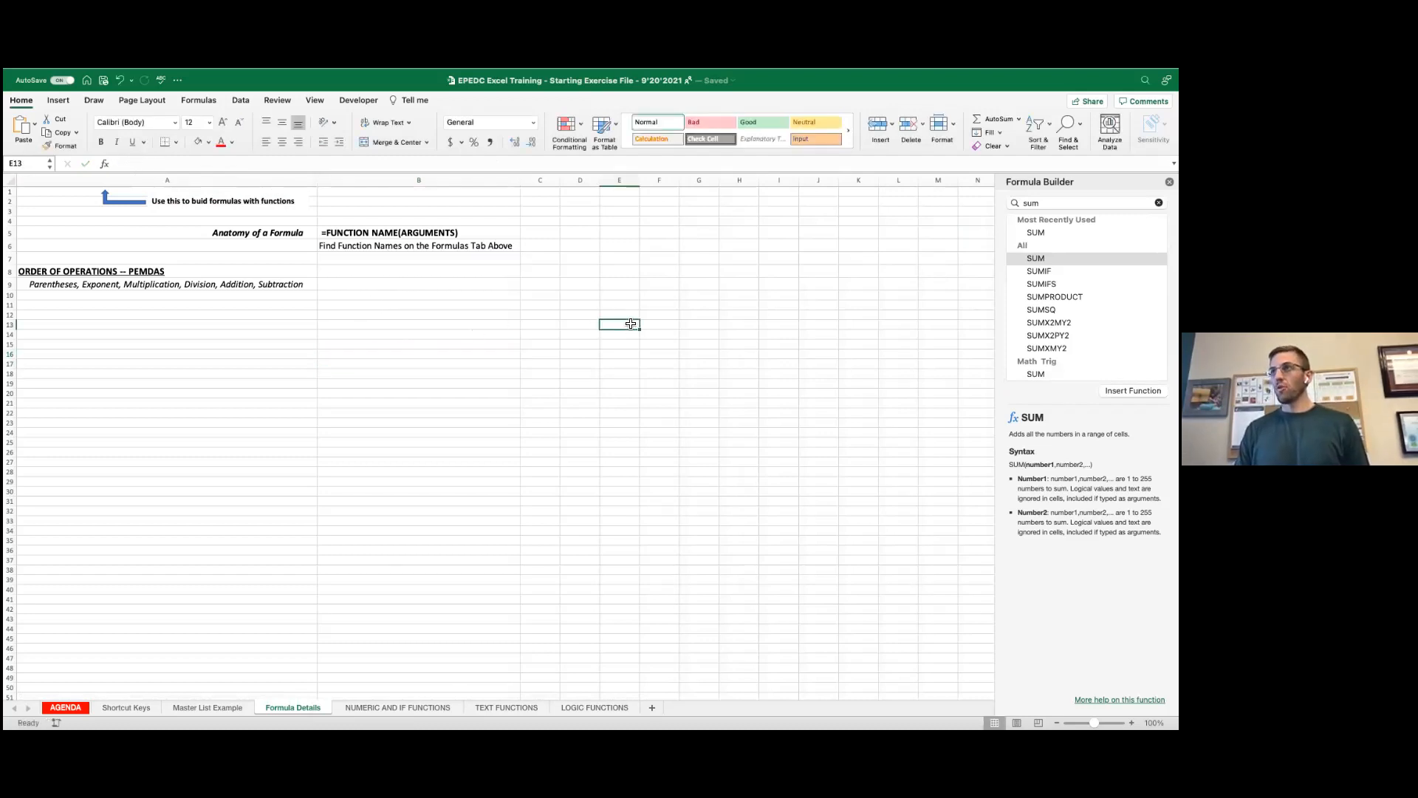
pyautogui.press('Right')
pyautogui.write('2')
pyautogui.press('Return')
# Step: Insert the SUM function into cell F14 with the Formula Builder and remove its prefilled F13 argument
pyautogui.click(104, 165)
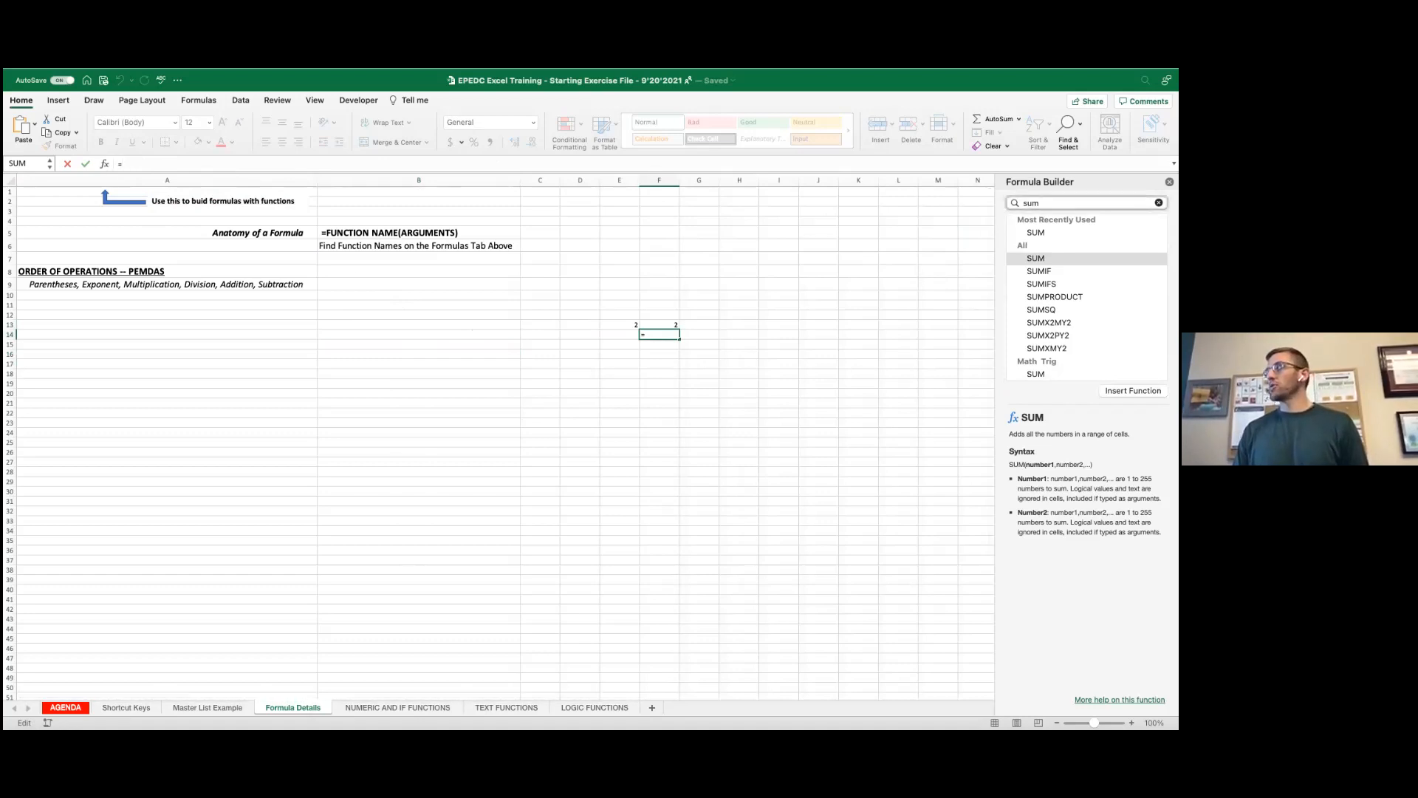
pyautogui.write('sum')
pyautogui.press('Return')
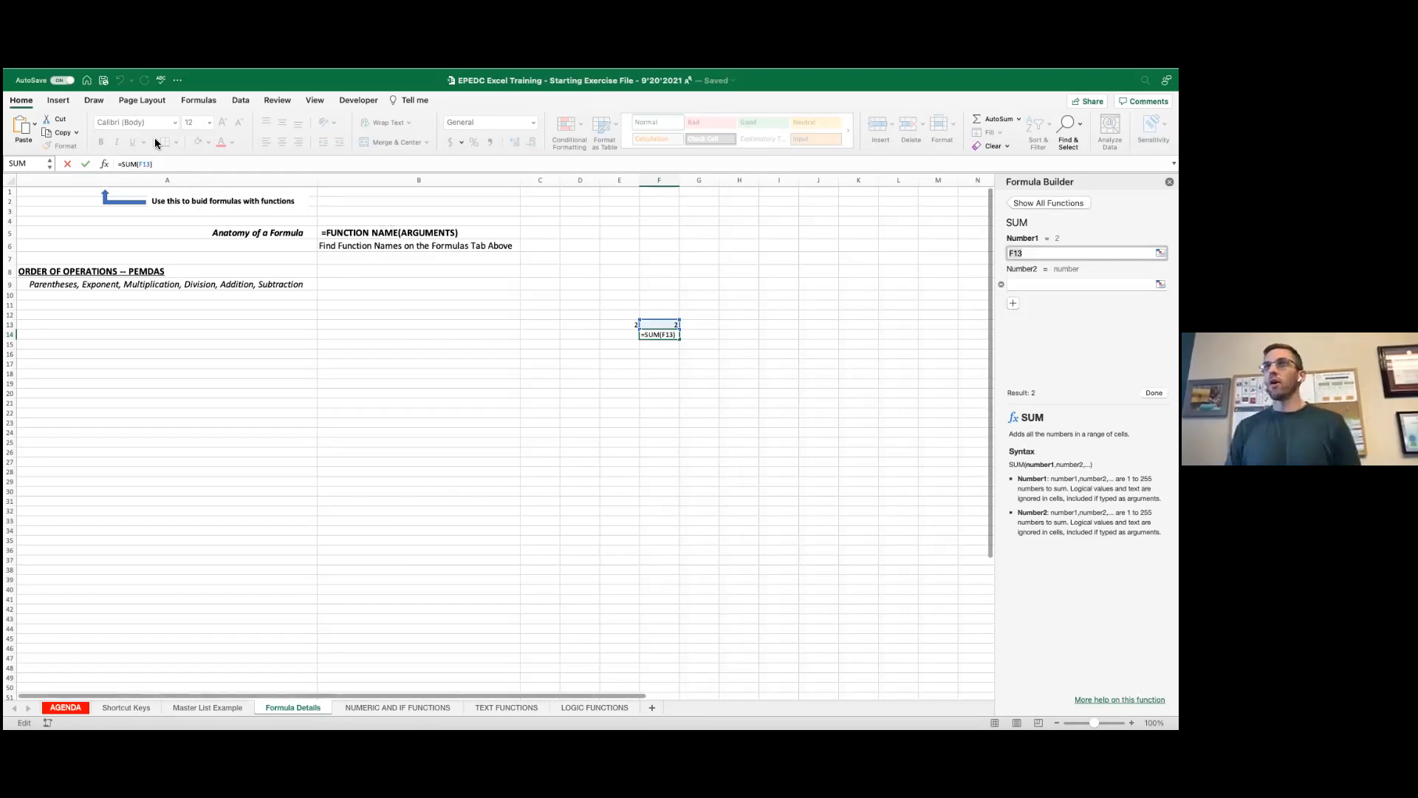
pyautogui.click(151, 166)
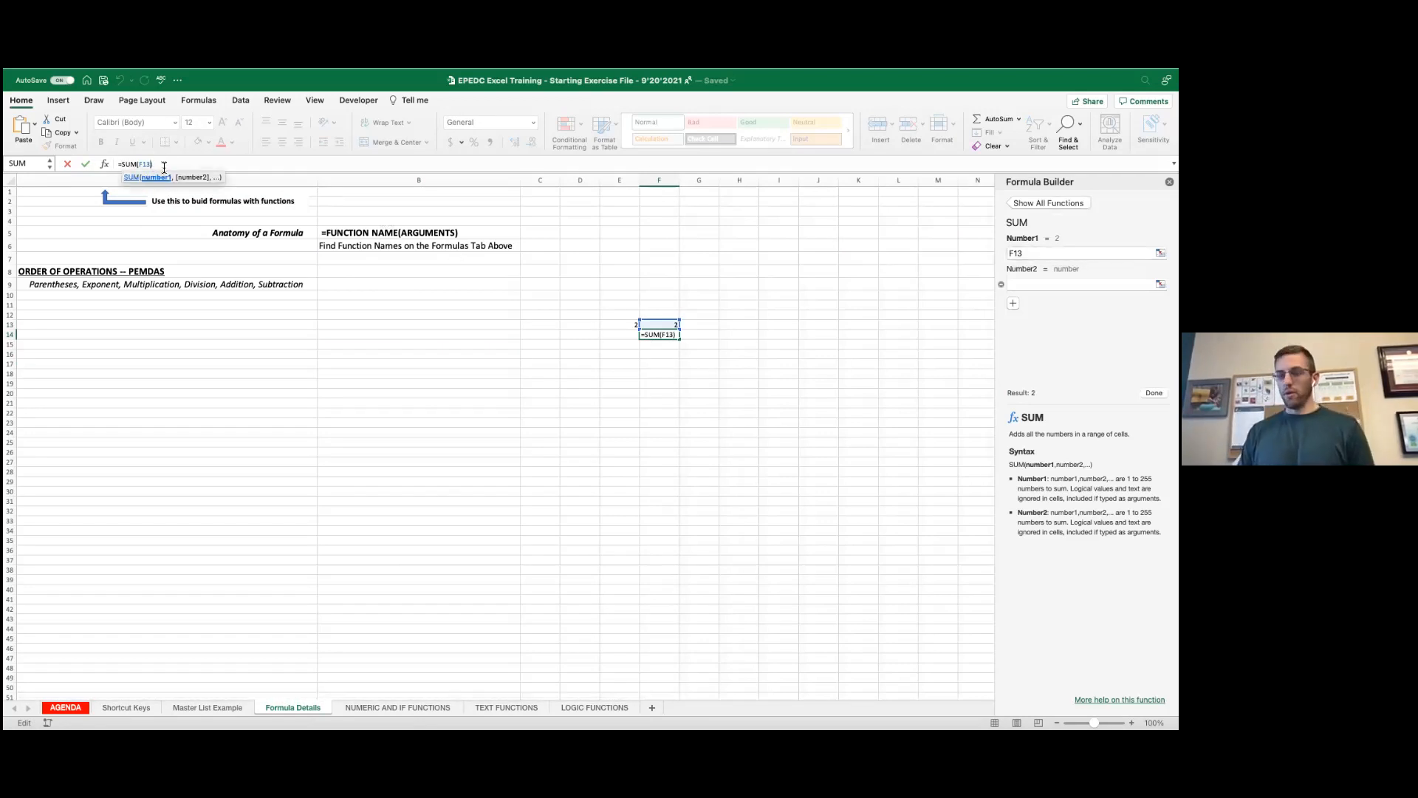
pyautogui.press('BackSpace')
pyautogui.press('BackSpace')
pyautogui.press('BackSpace')
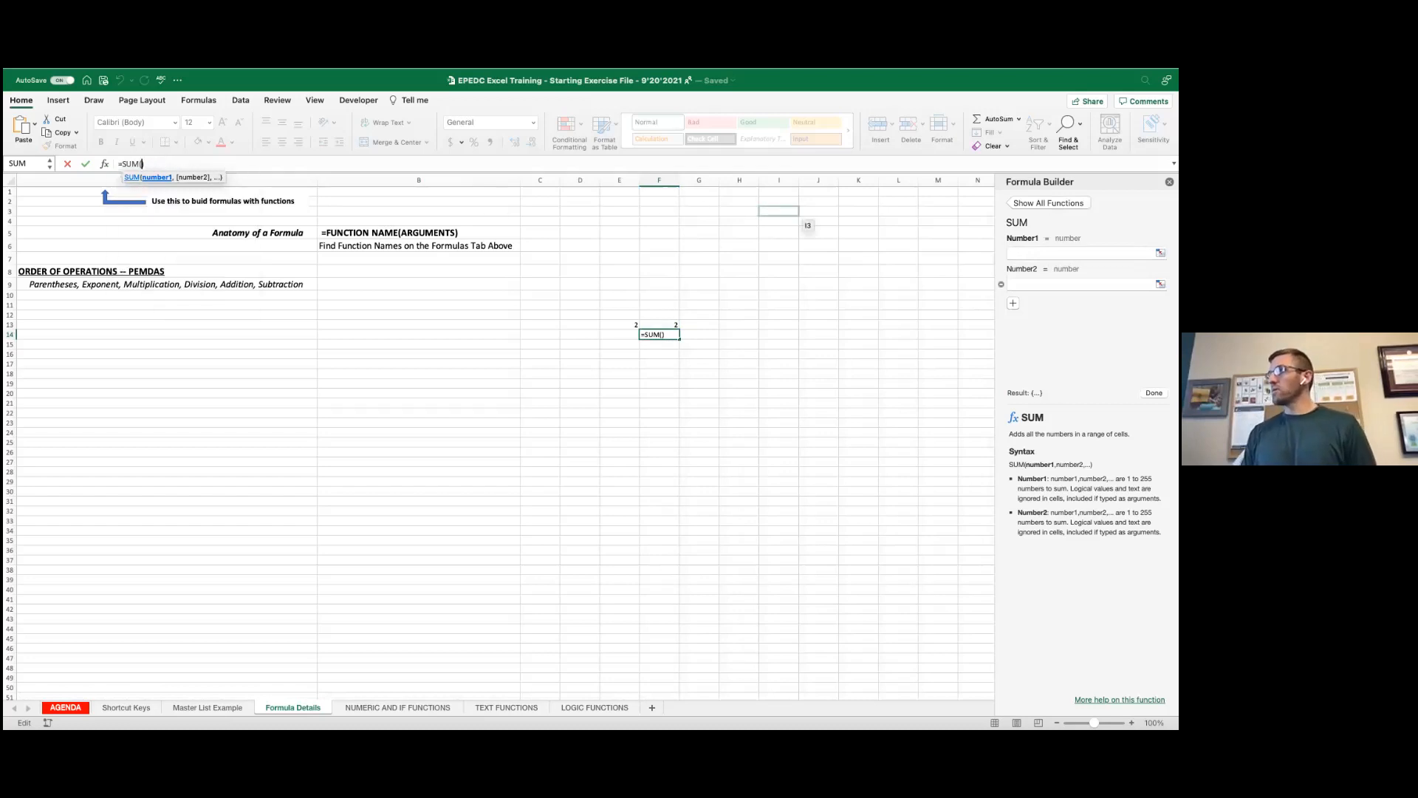
# Step: Highlight the SUM syntax in the Formula Builder, and set Number1 to cell E13 and Number2 to cell F13
pyautogui.moveTo(1046, 464); pyautogui.dragTo(1101, 466)
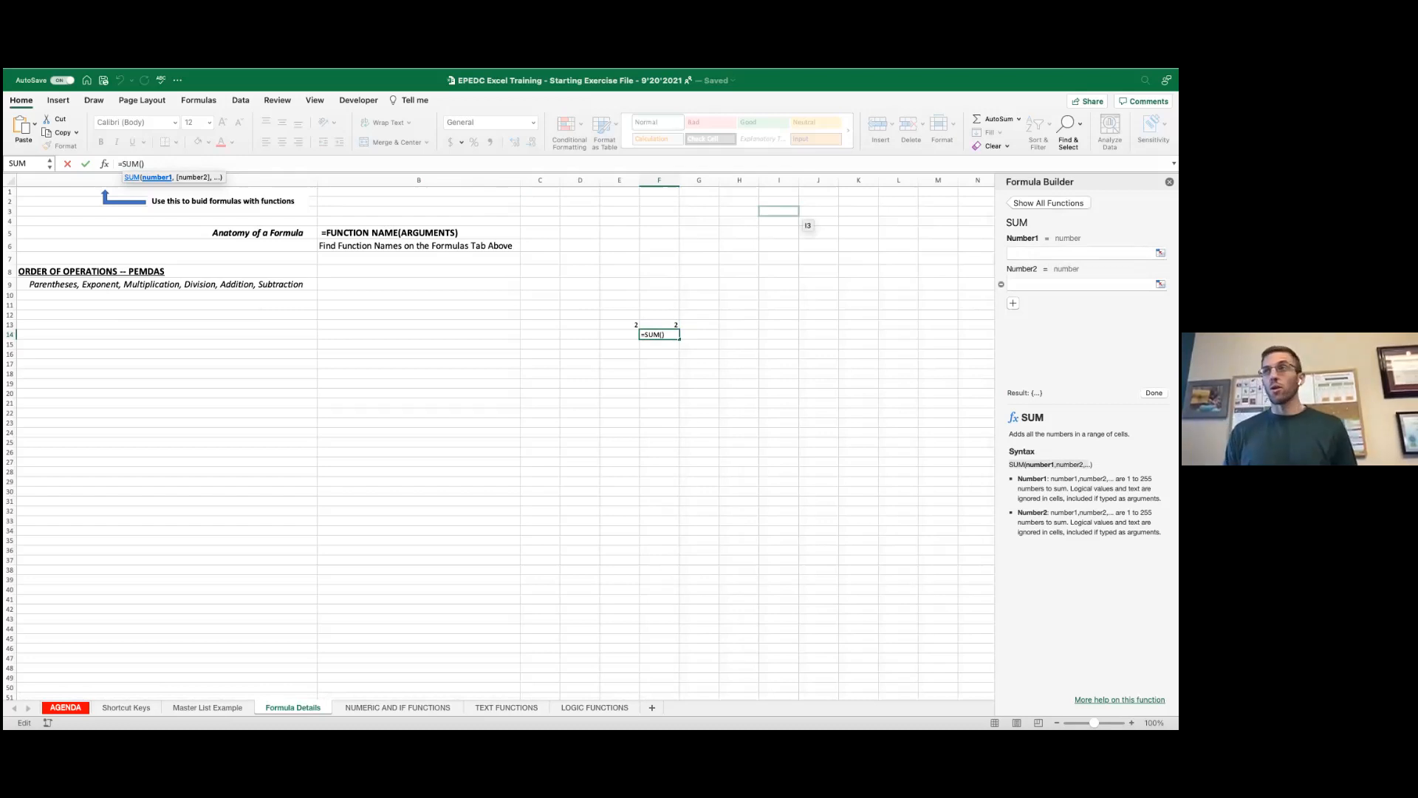
pyautogui.click(1078, 252)
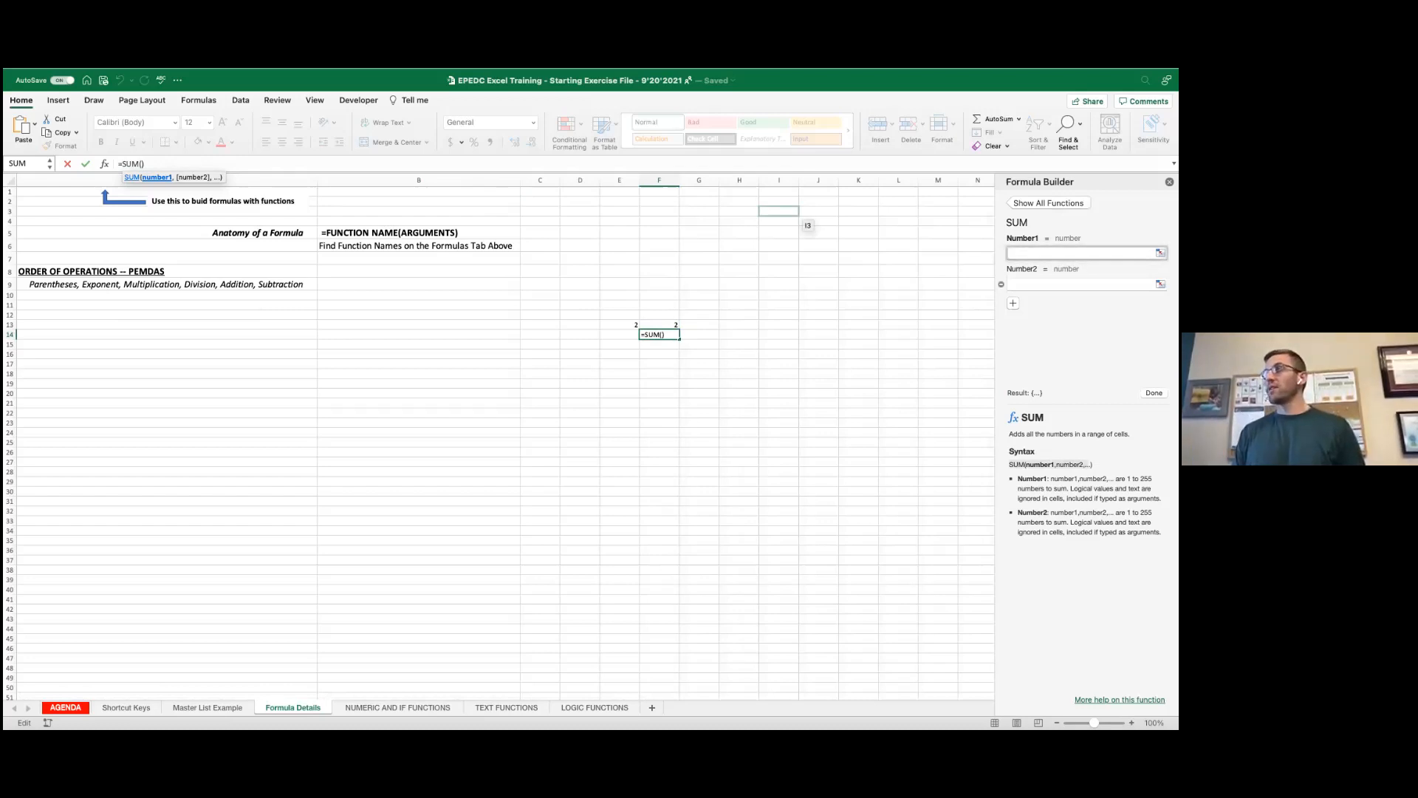
pyautogui.click(631, 323)
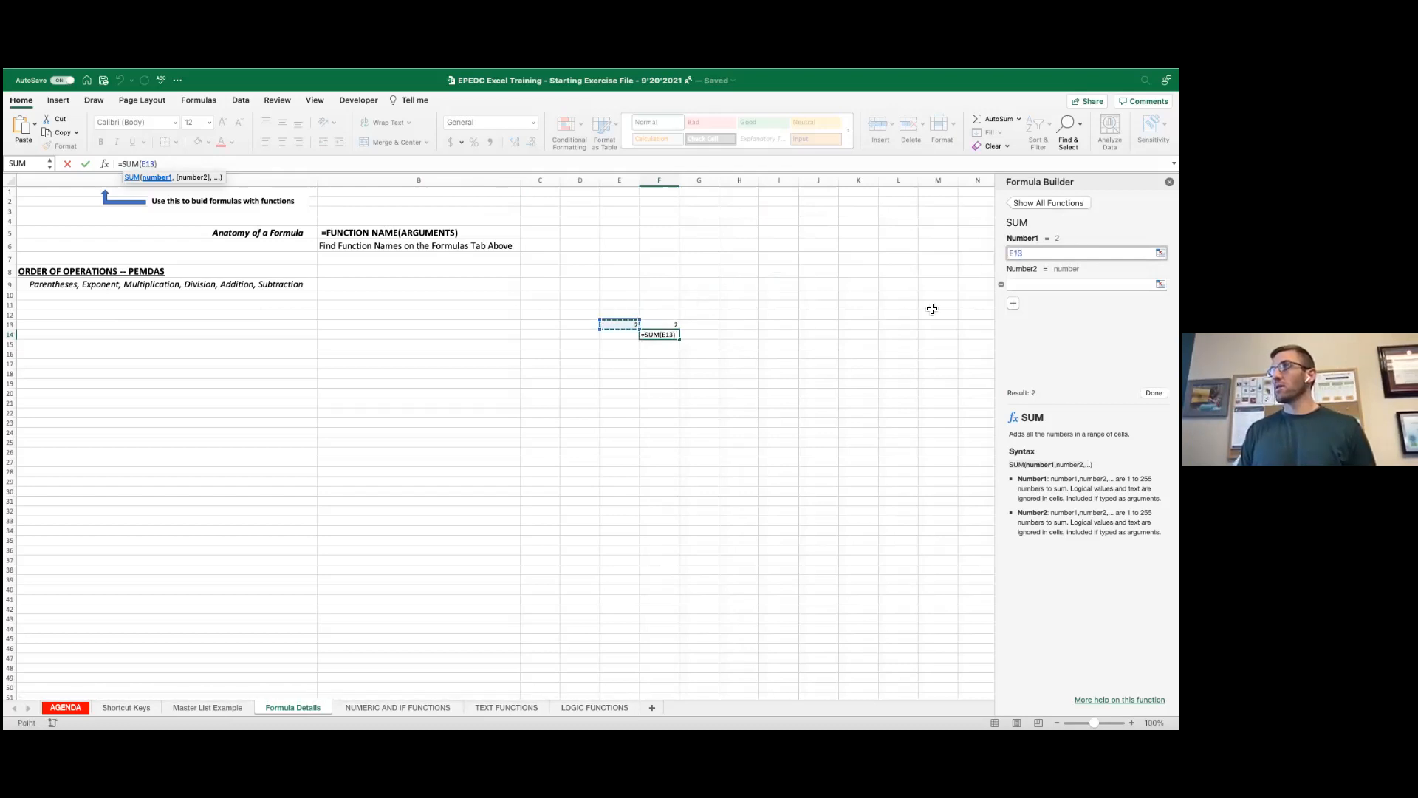
pyautogui.click(1053, 284)
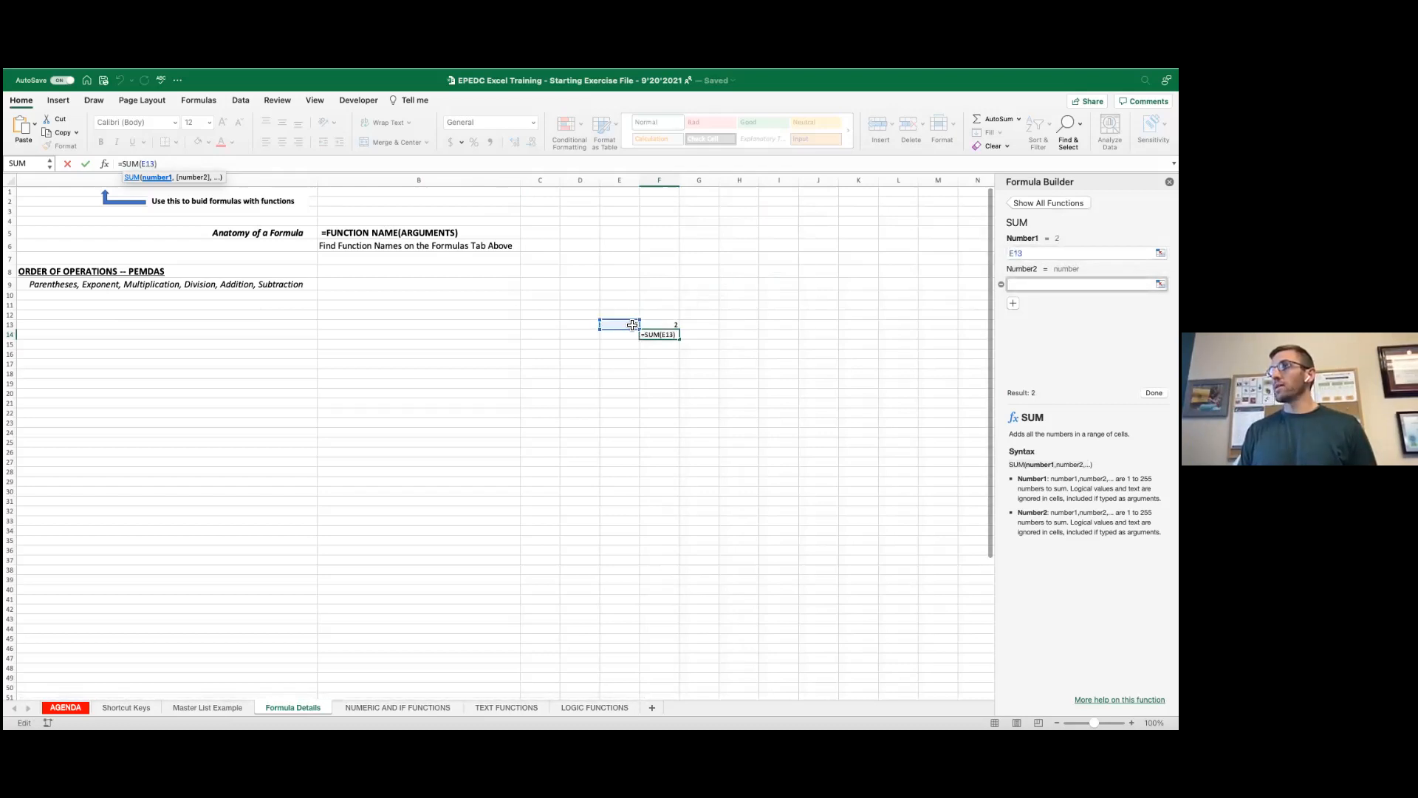
pyautogui.click(660, 323)
pyautogui.hscroll(1, 662, 324)
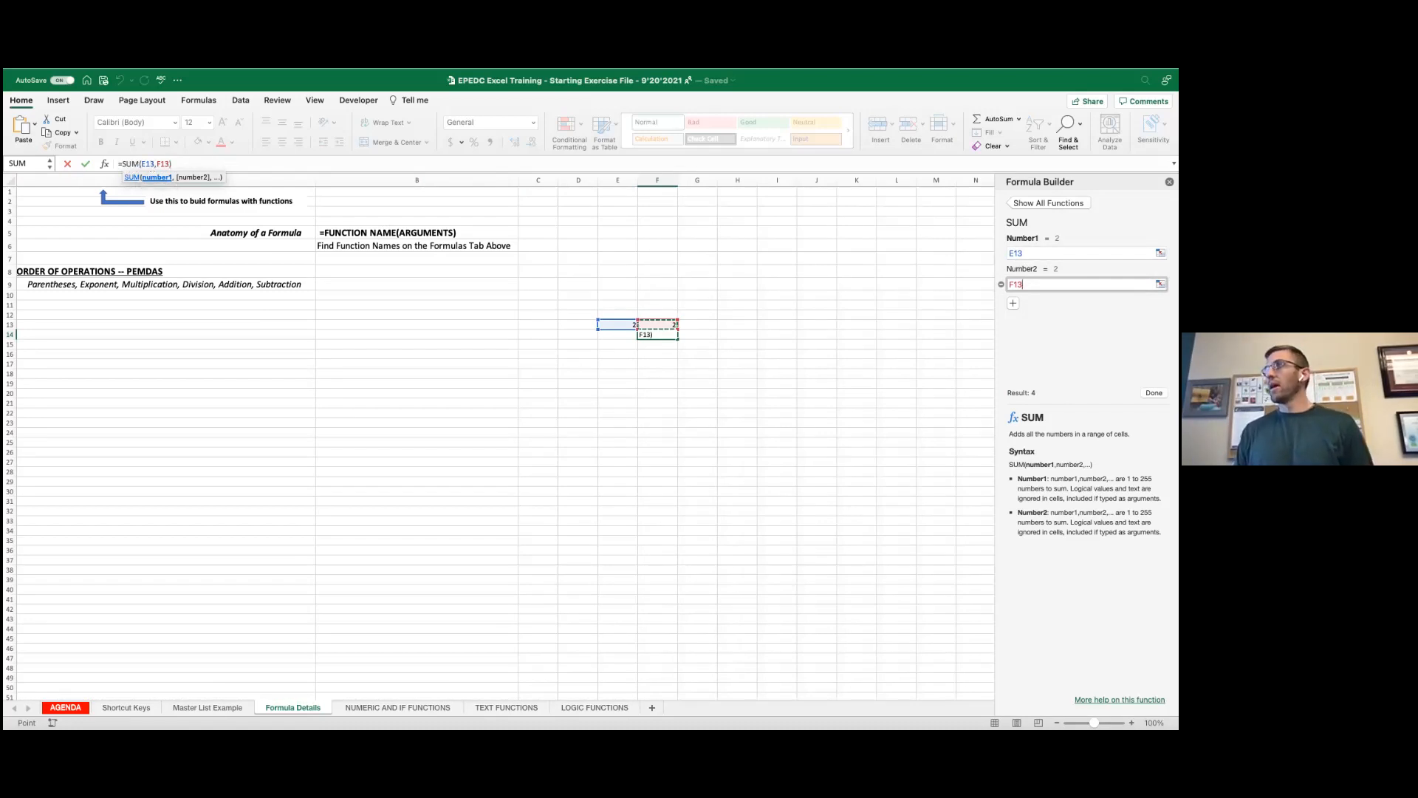
# Step: Add and remove extra number arguments for SUM, and confirm the formula =SUM(E13,F13) in cell F14
pyautogui.click(1013, 303)
pyautogui.click(1013, 333)
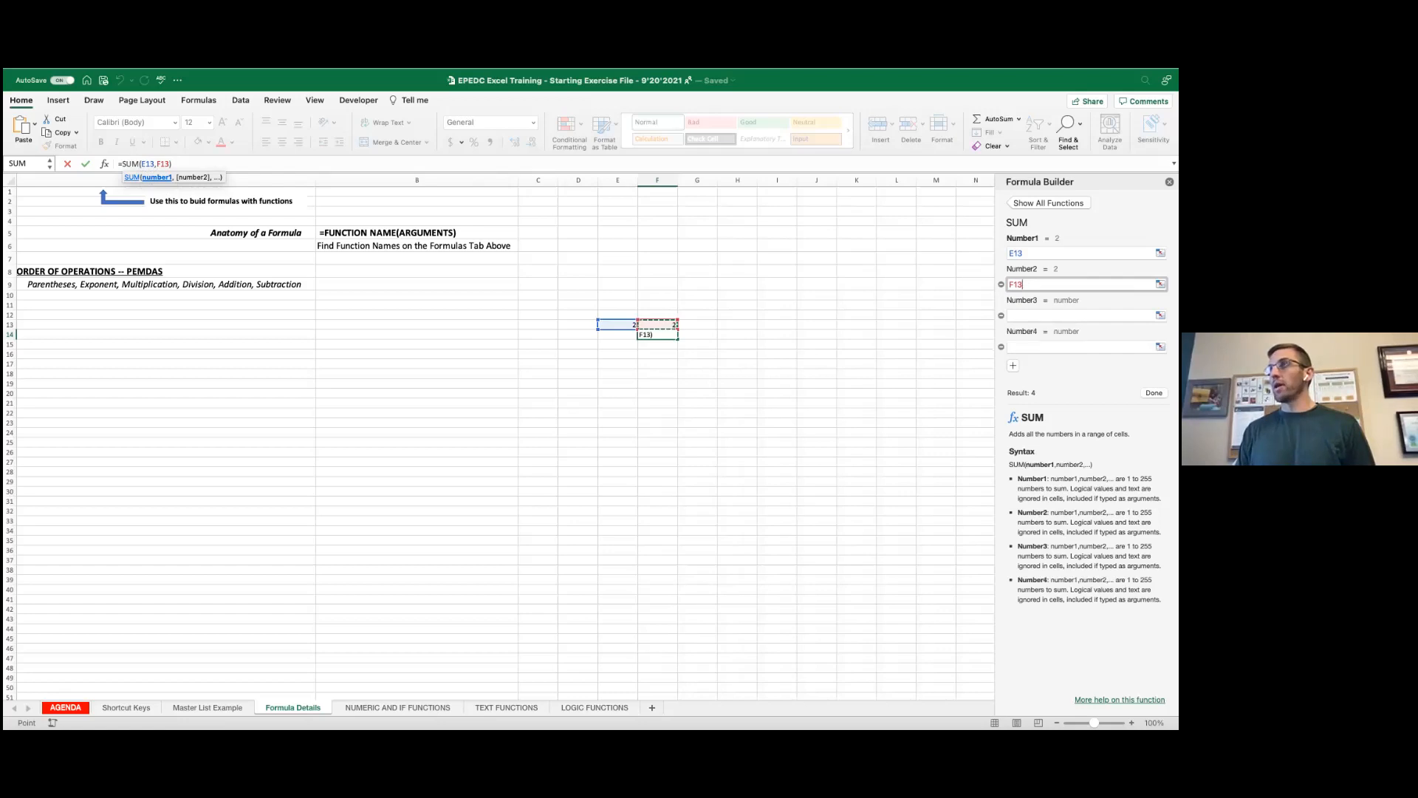
pyautogui.click(1013, 365)
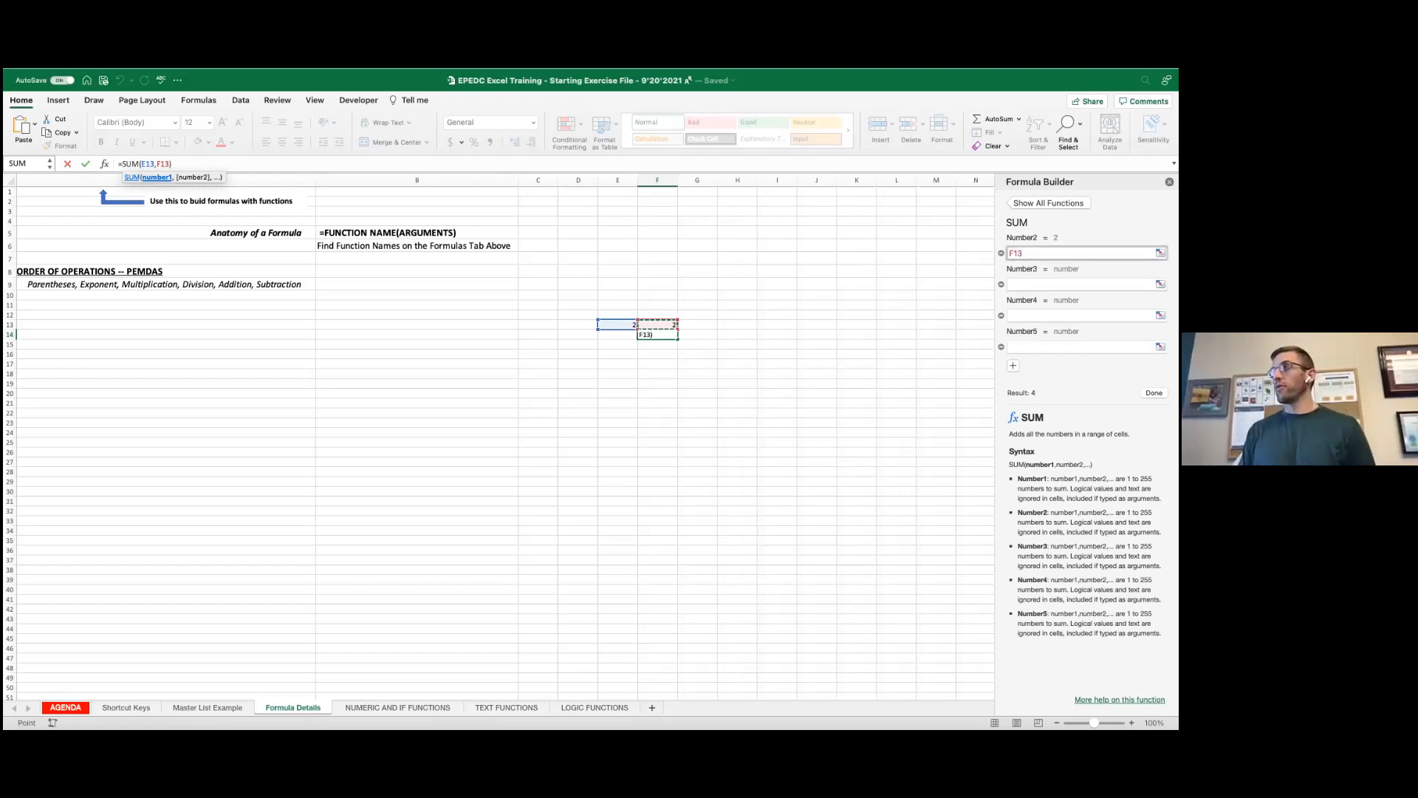
pyautogui.click(1002, 346)
pyautogui.click(1001, 346)
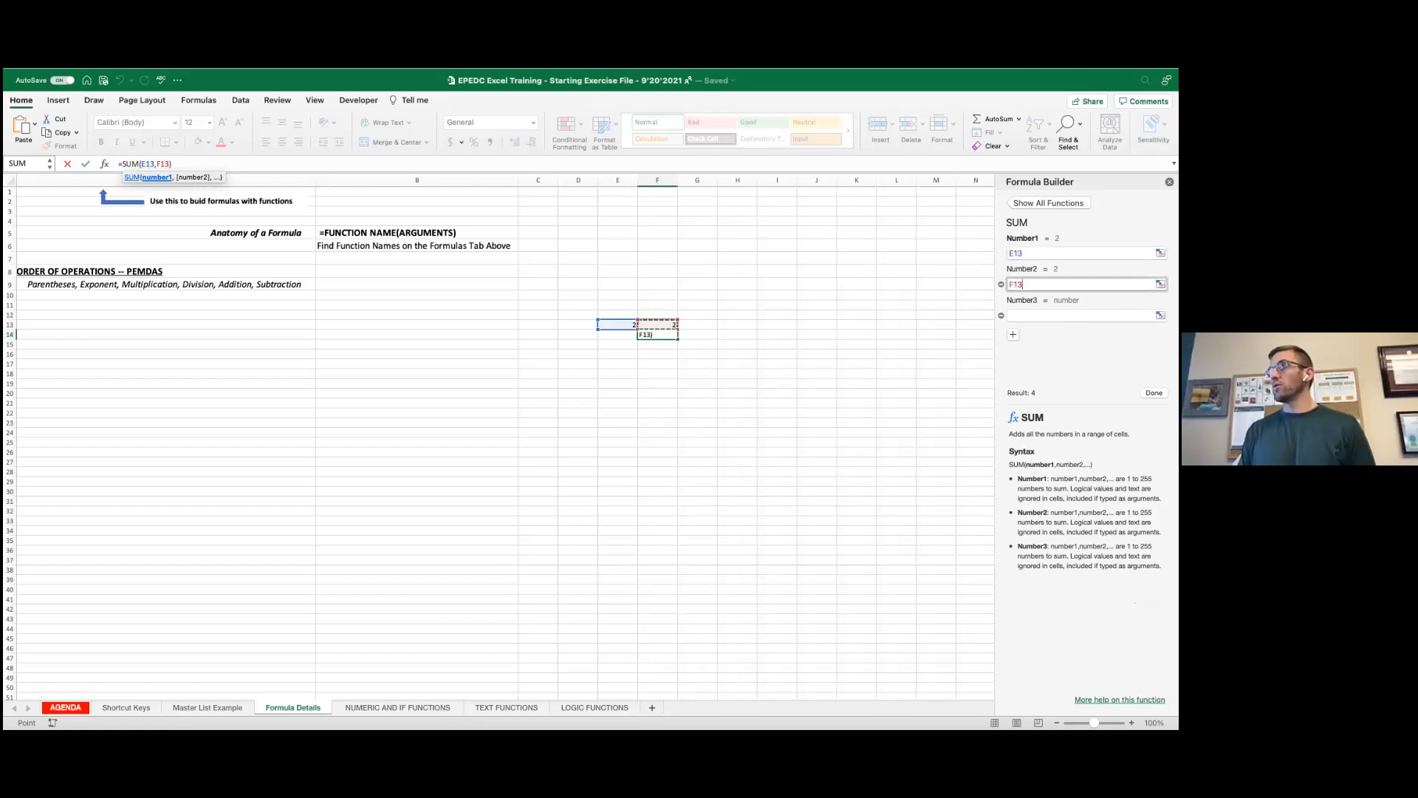
pyautogui.click(1002, 316)
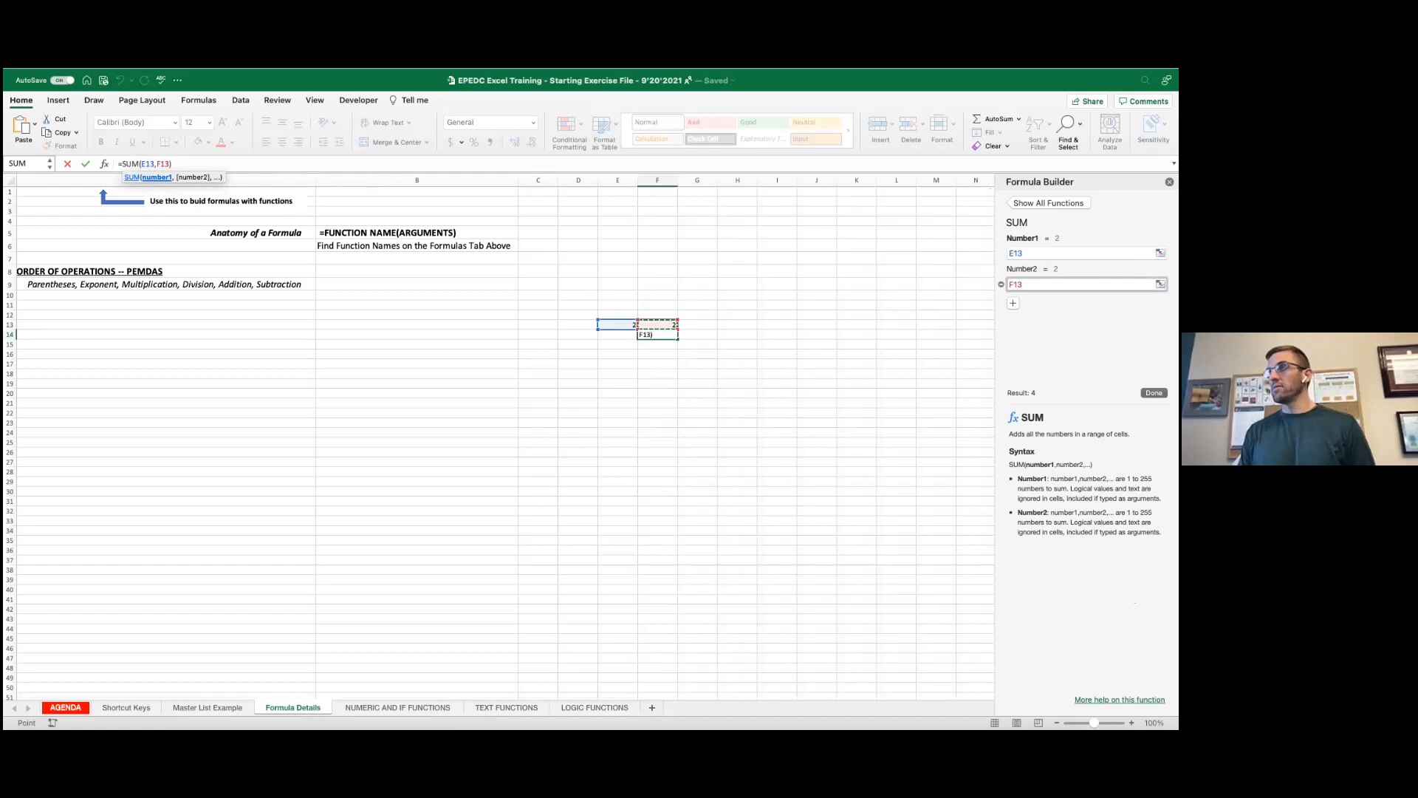
pyautogui.press('Return')
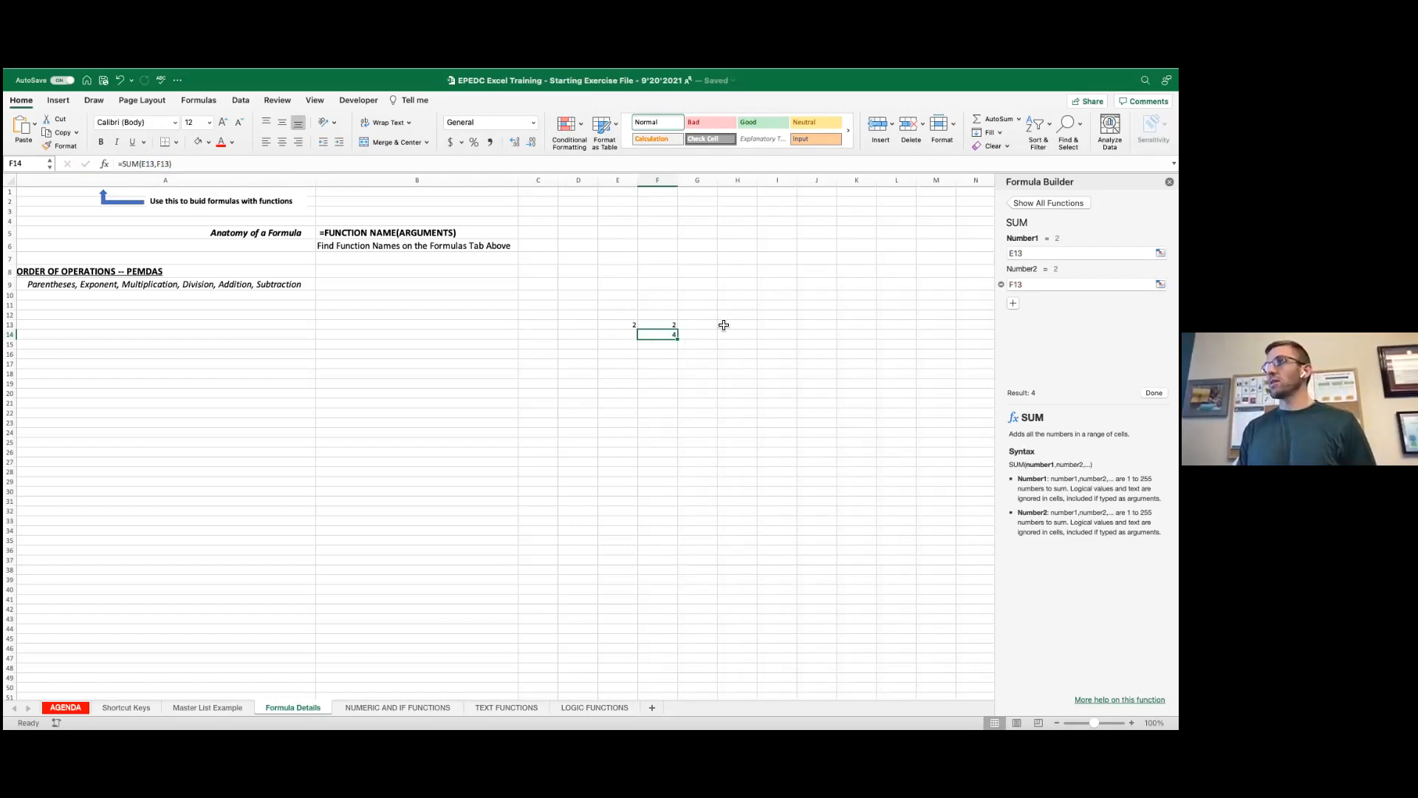
# Step: Replace the separate SUM arguments in cell F14 with the single range E13:F13 and confirm the formula
pyautogui.click(157, 164)
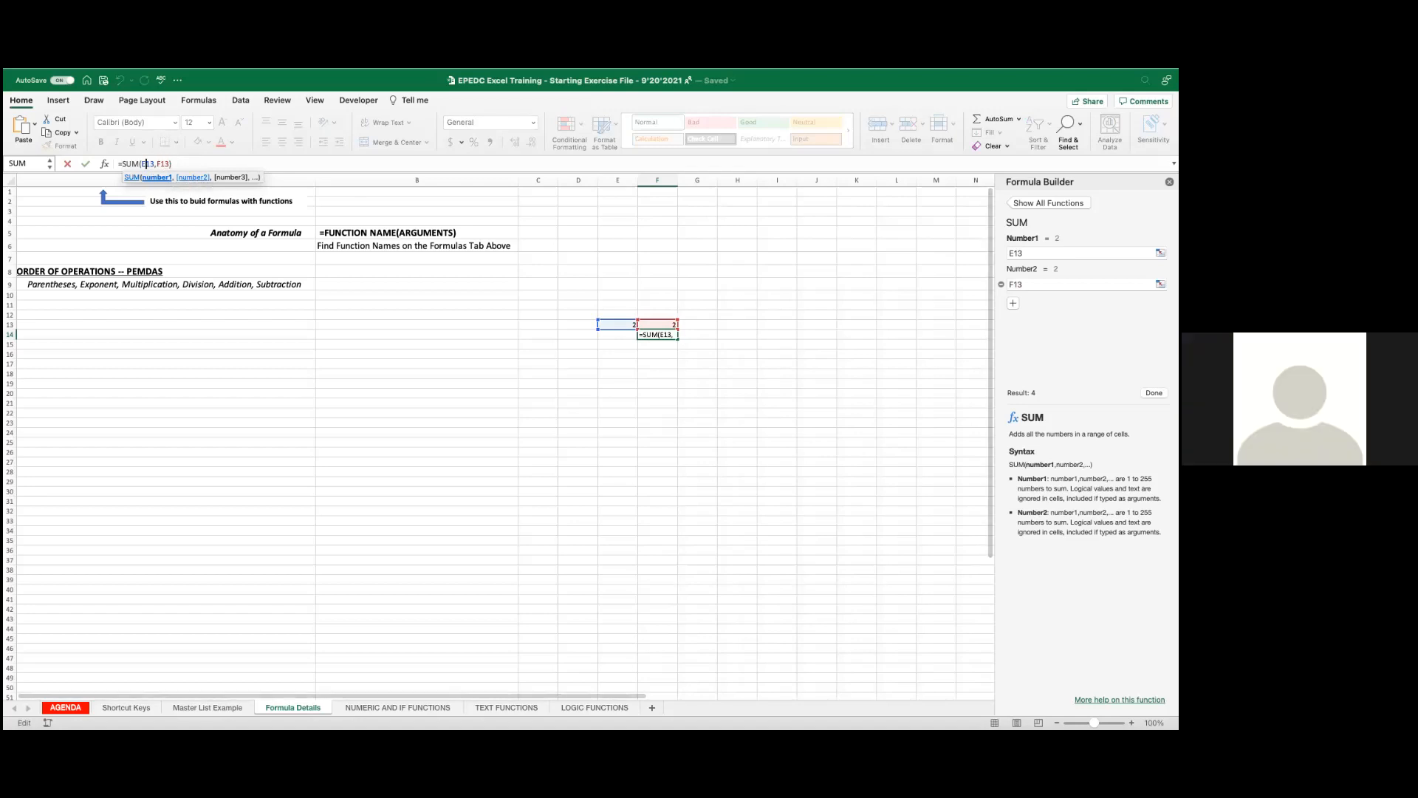
pyautogui.click(1001, 284)
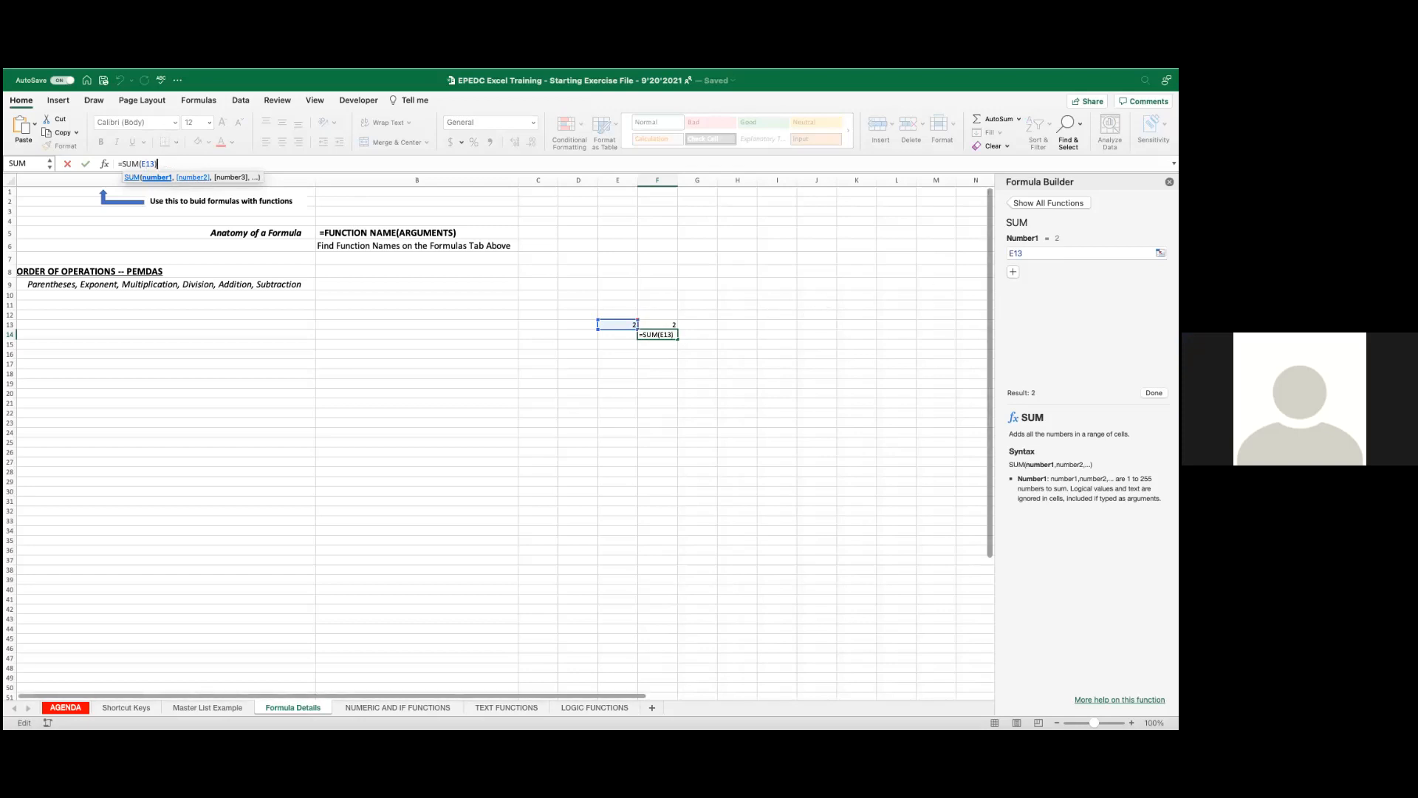
pyautogui.click(1027, 254)
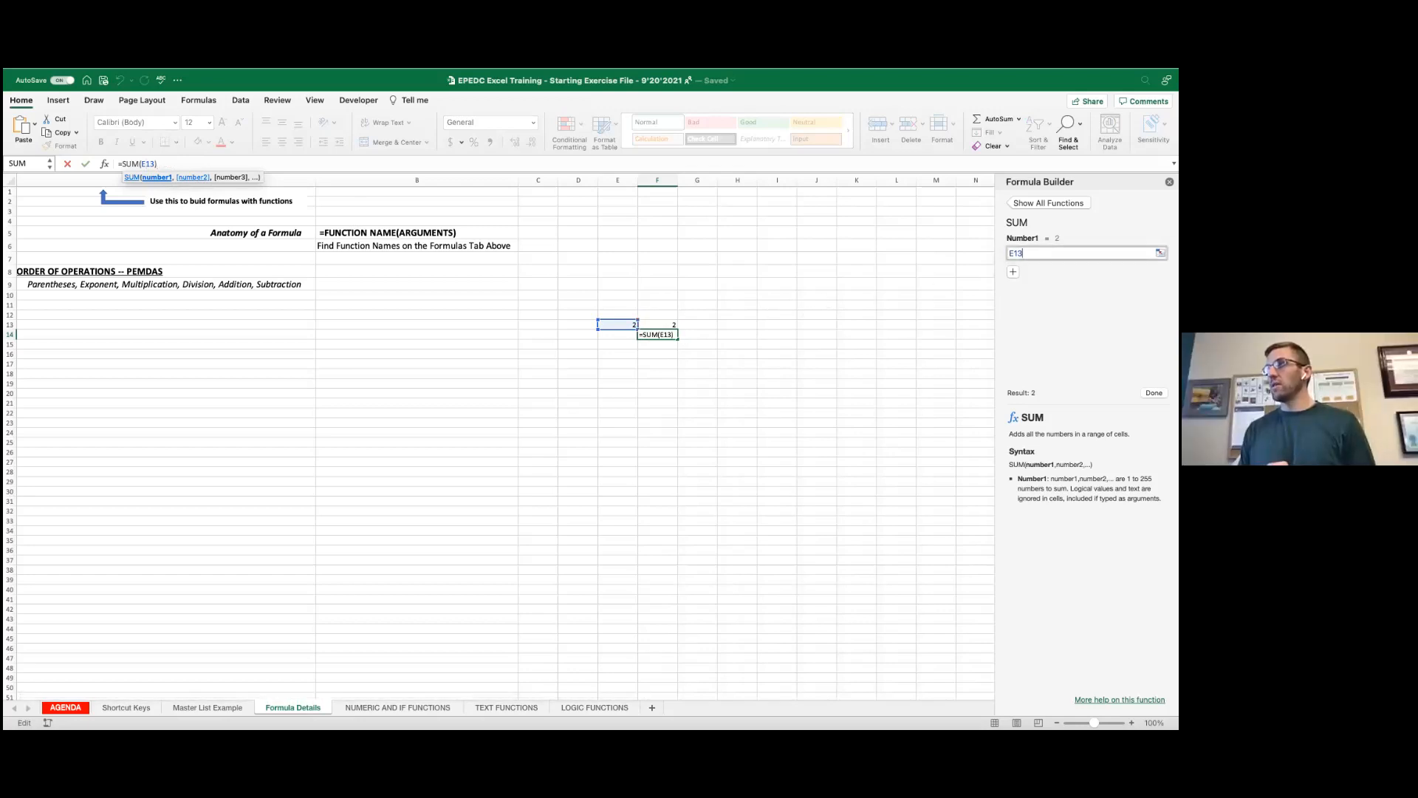
pyautogui.press('BackSpace')
pyautogui.press('BackSpace')
pyautogui.press('BackSpace')
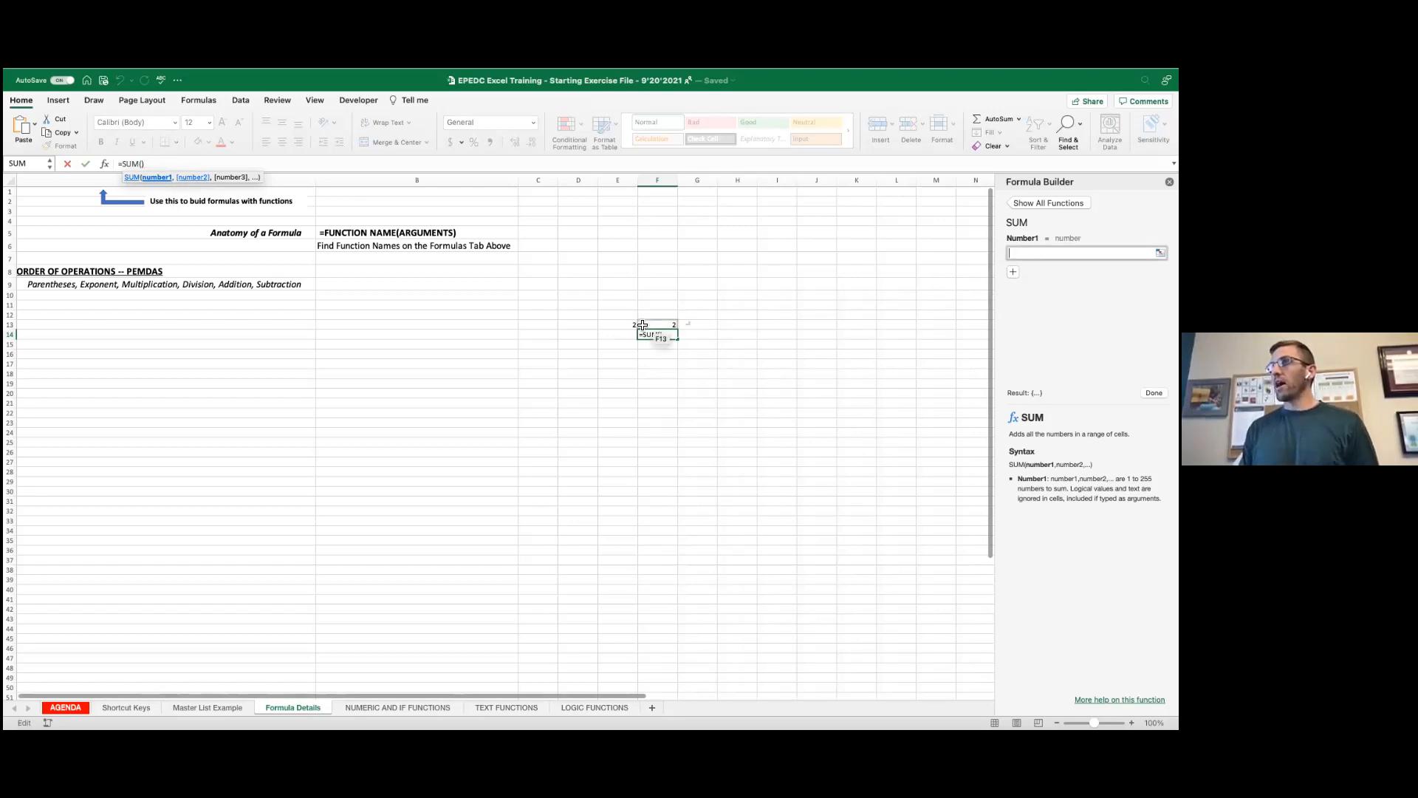
pyautogui.click(617, 324)
pyautogui.moveTo(630, 325); pyautogui.dragTo(661, 325)
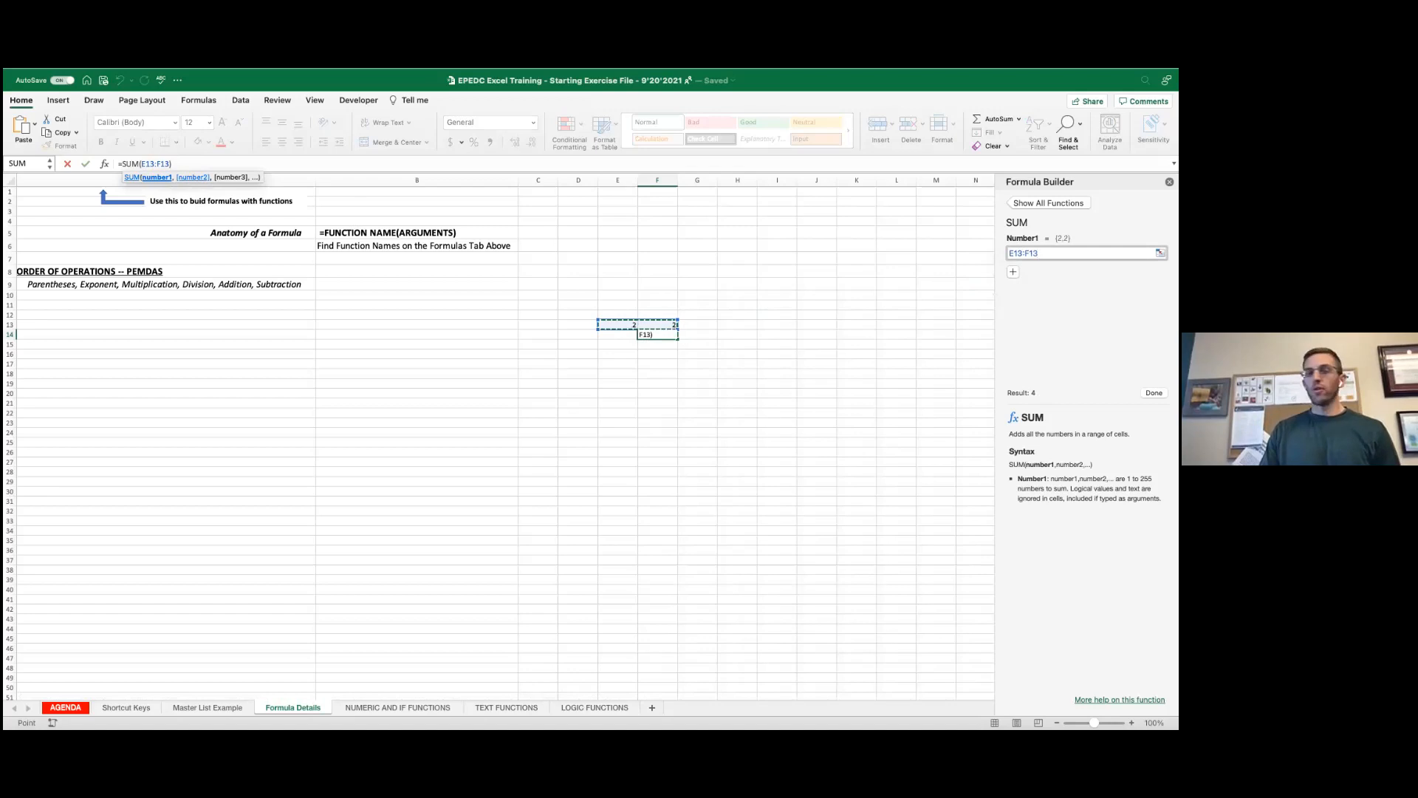
pyautogui.press('Return')
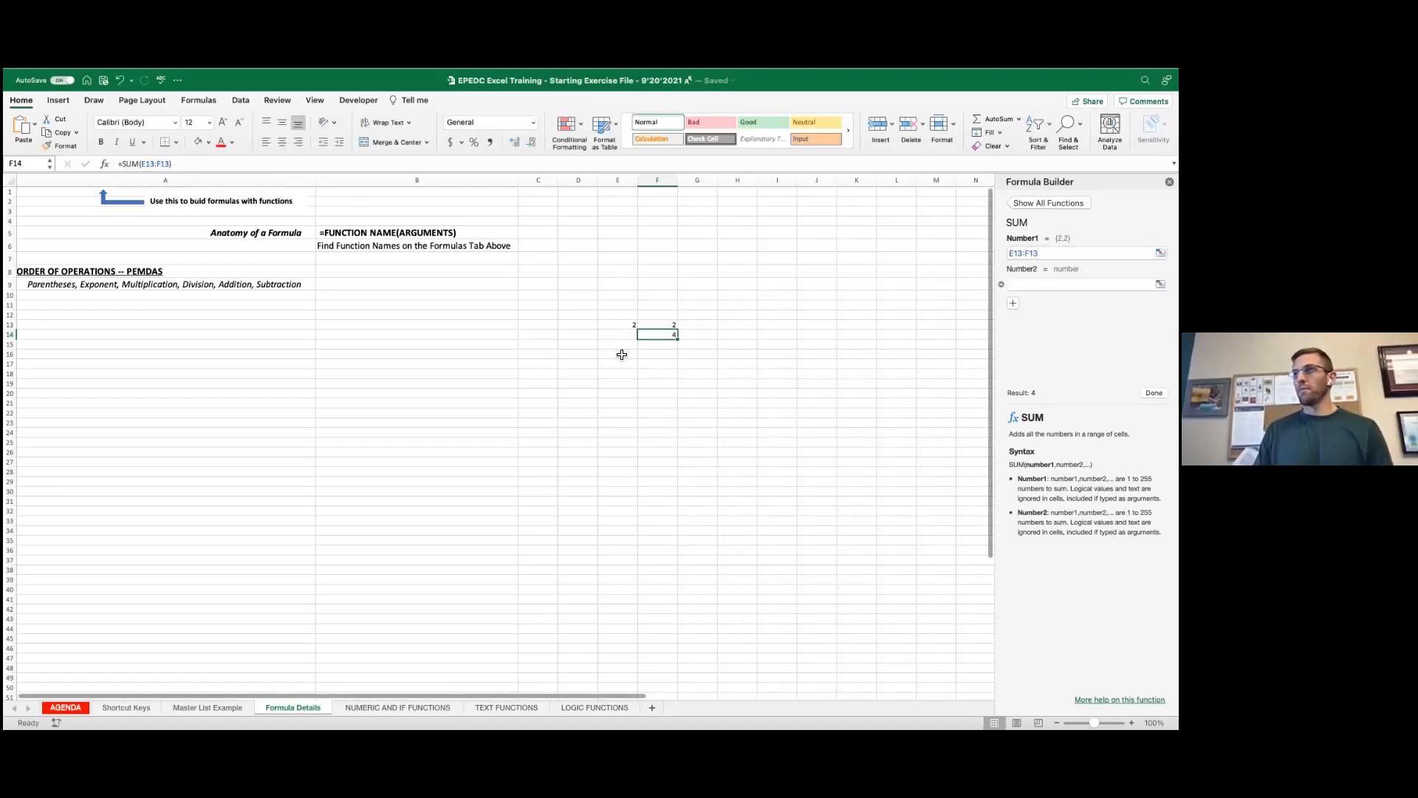
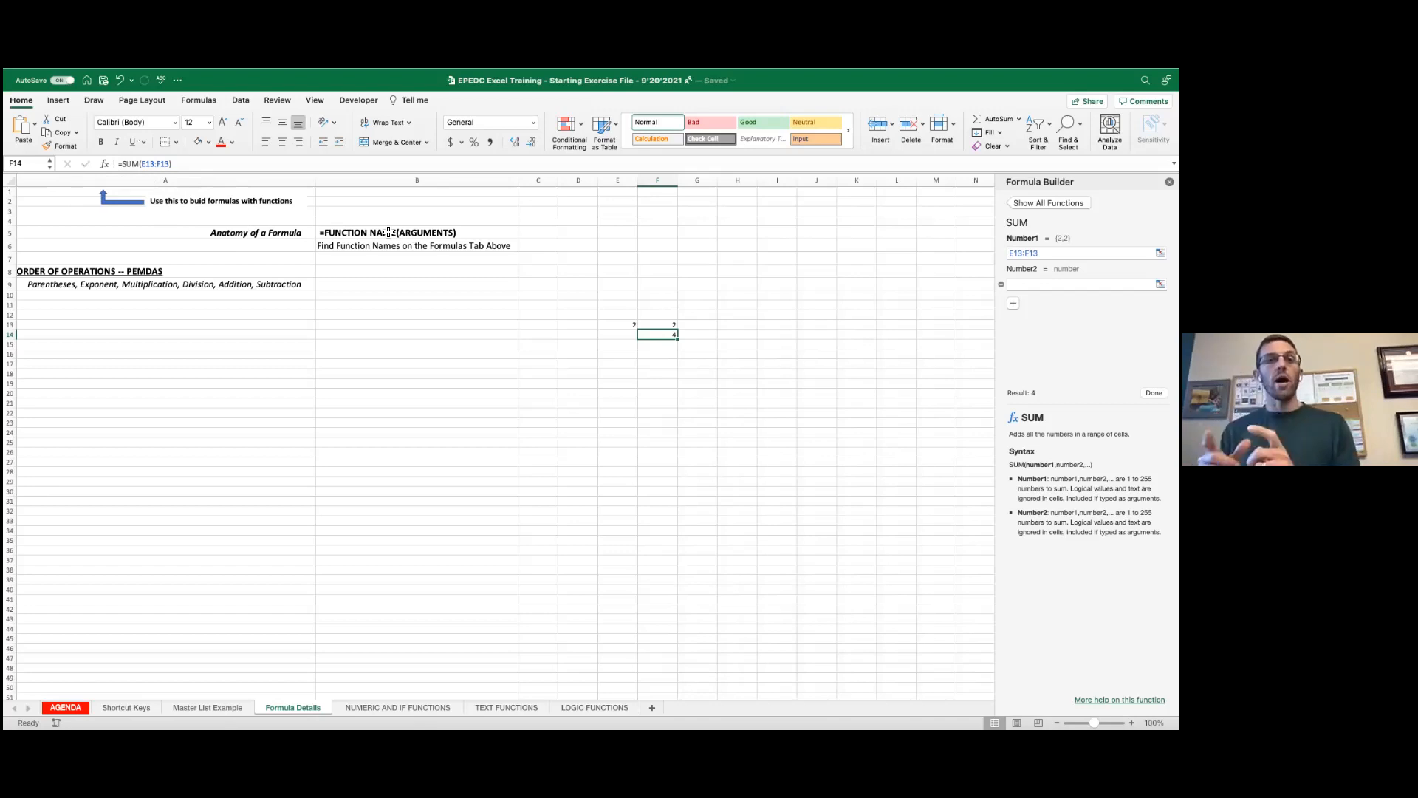
# Step: Enter the formula =2+2 in cell B15
pyautogui.hscroll(-1, 192, 288)
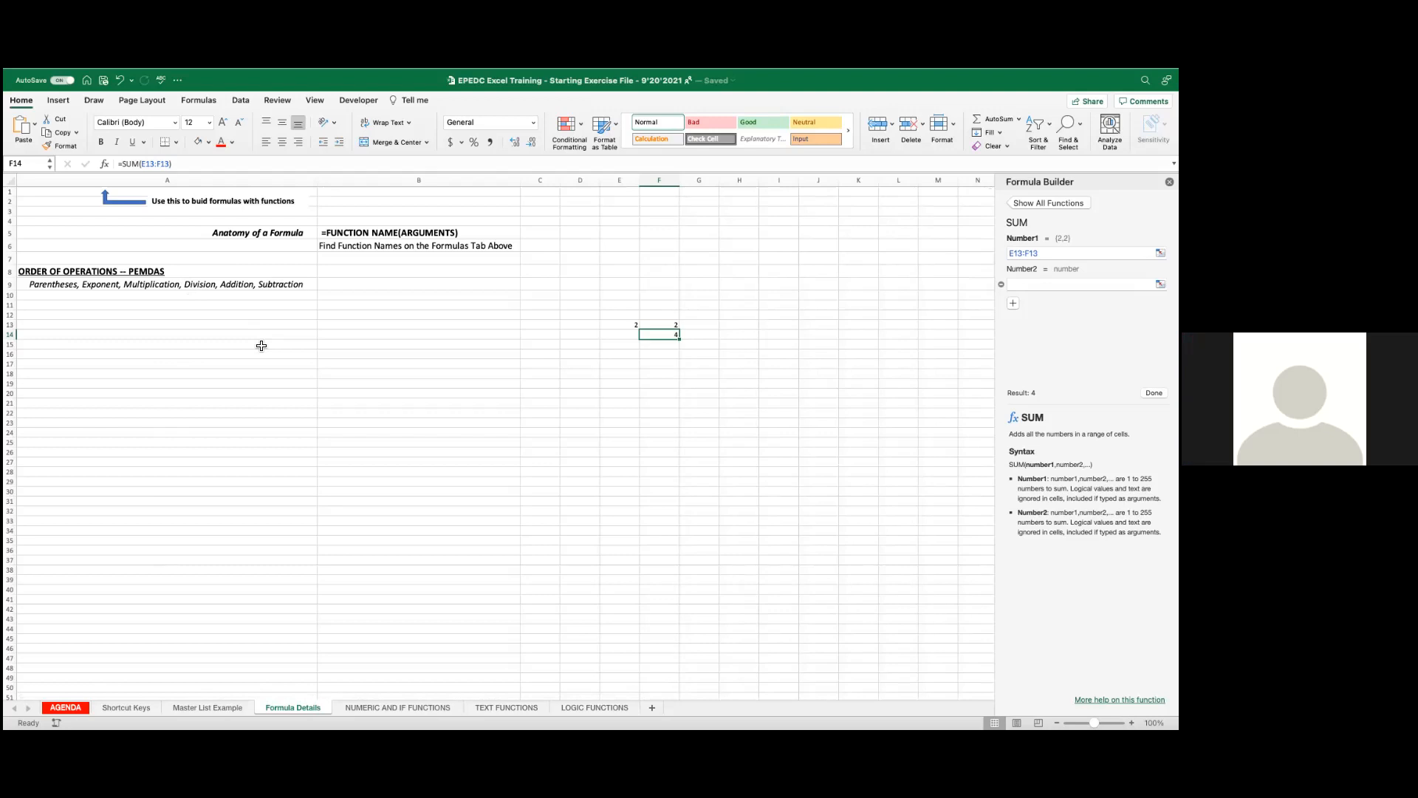
pyautogui.click(395, 344)
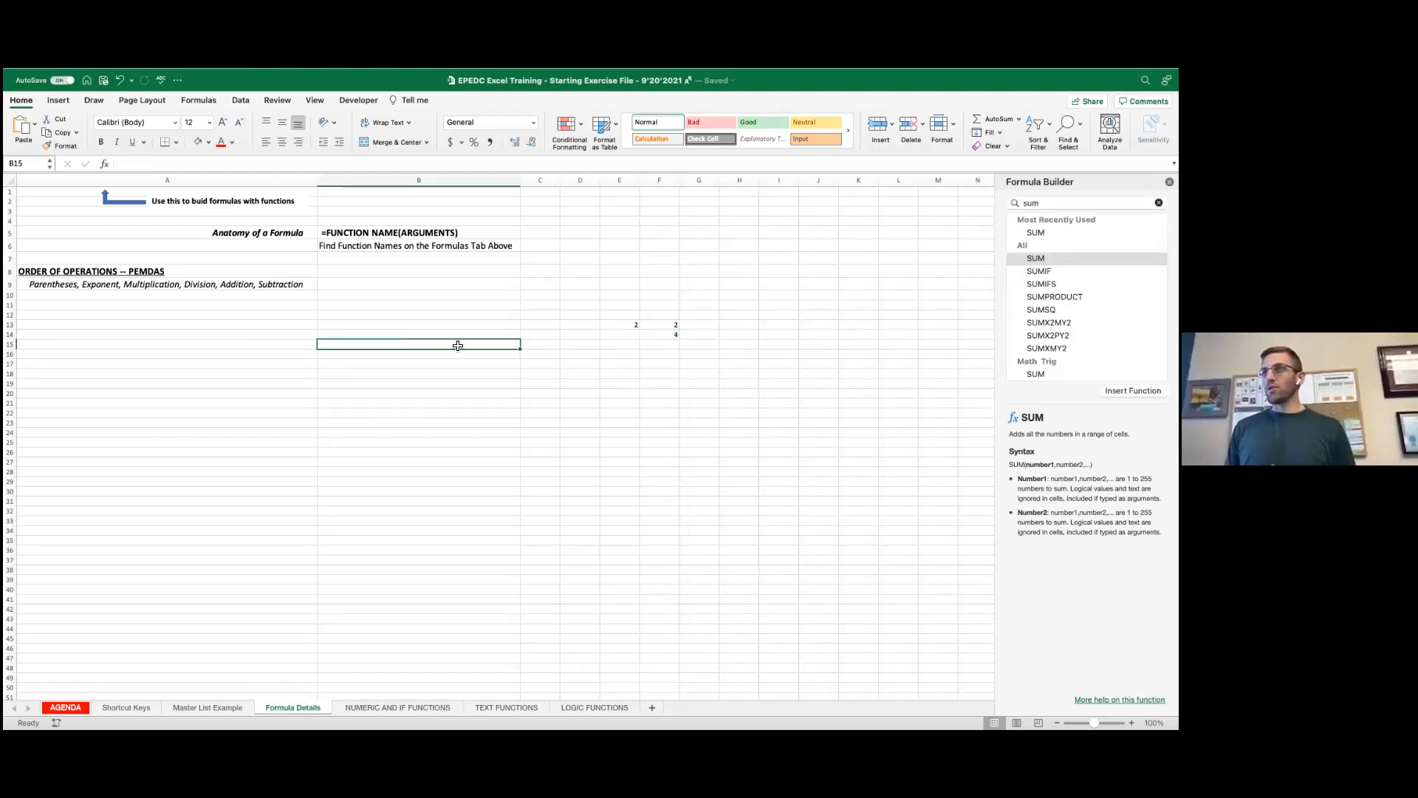
pyautogui.write('=')
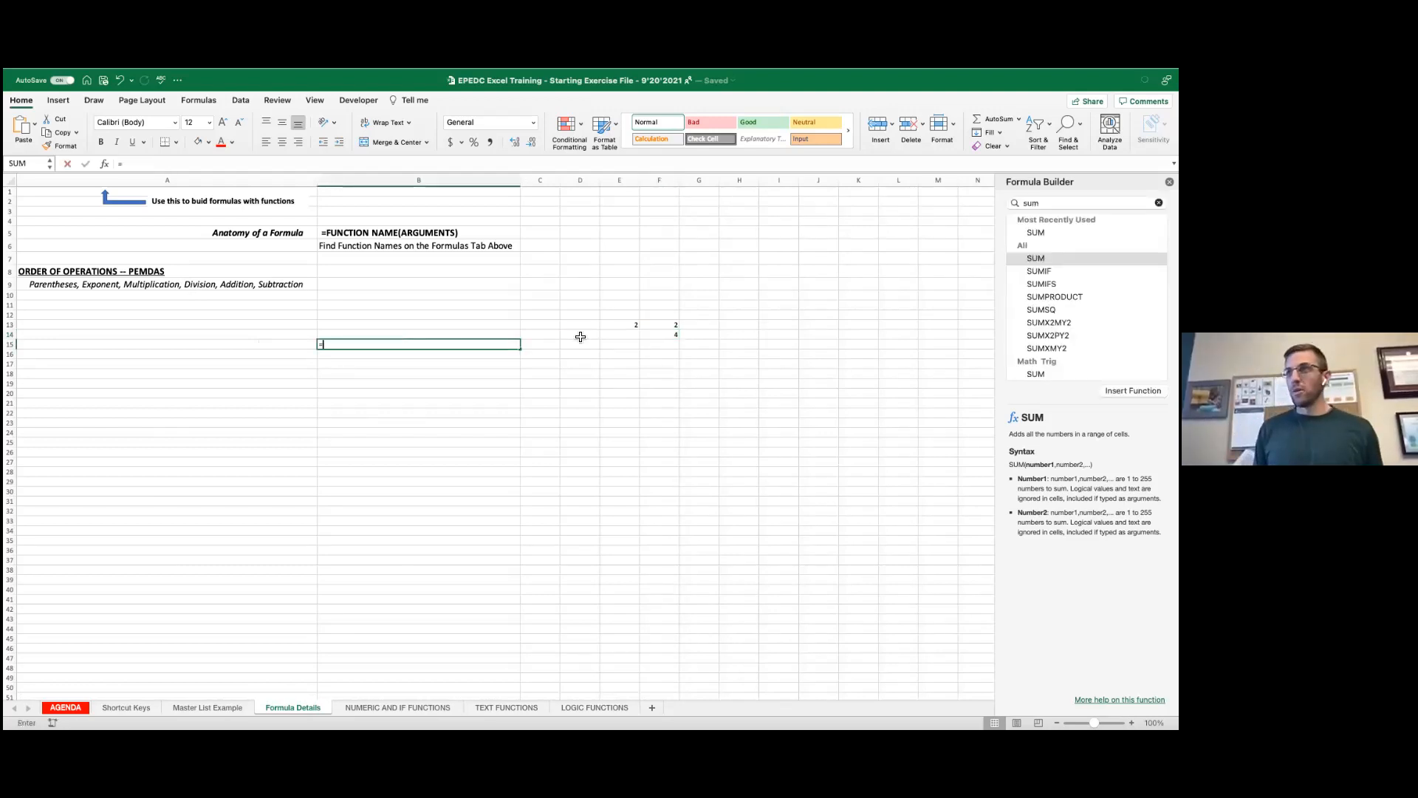
pyautogui.write('2+2')
pyautogui.press('Return')
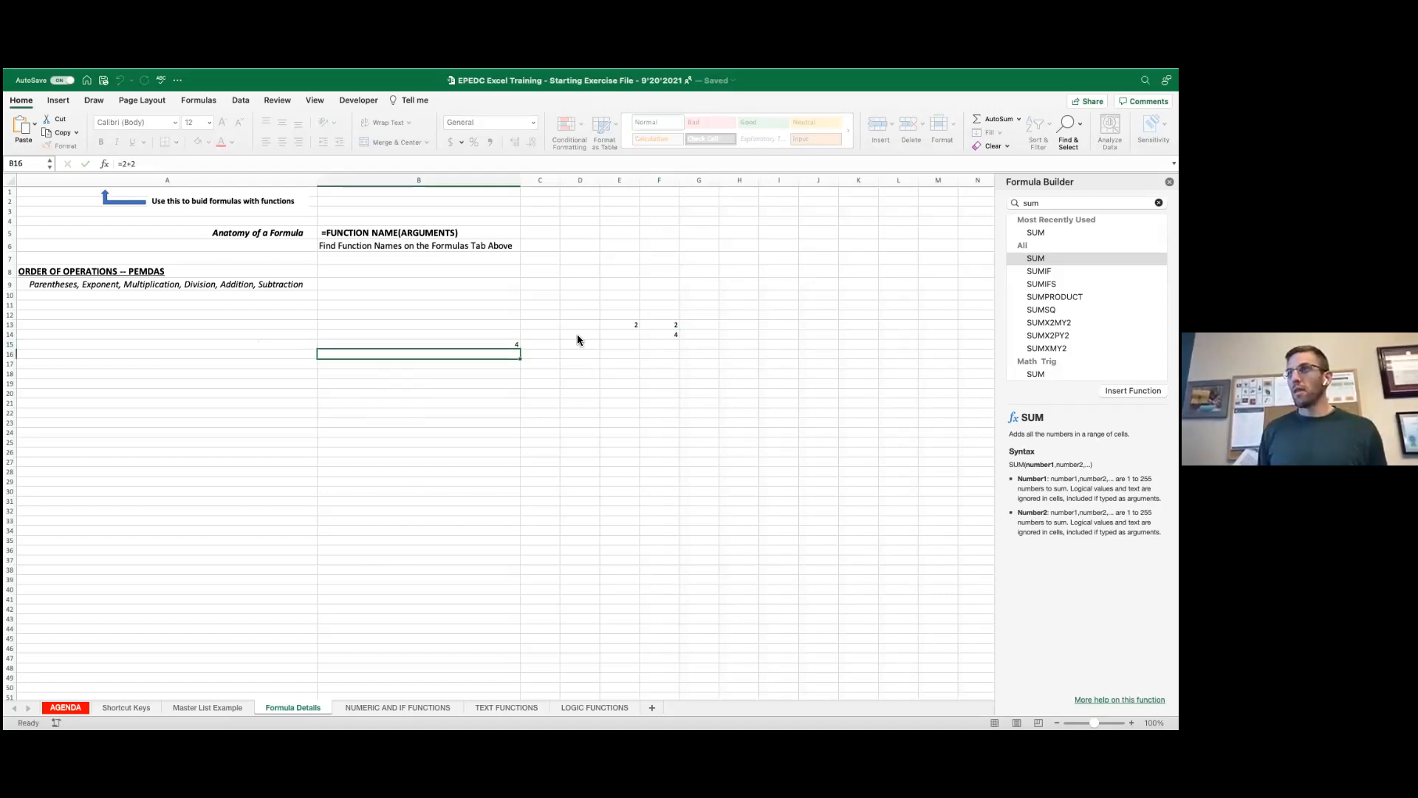
# Step: Extend the formula in cell B15 to =2+2*8+3
pyautogui.click(173, 163)
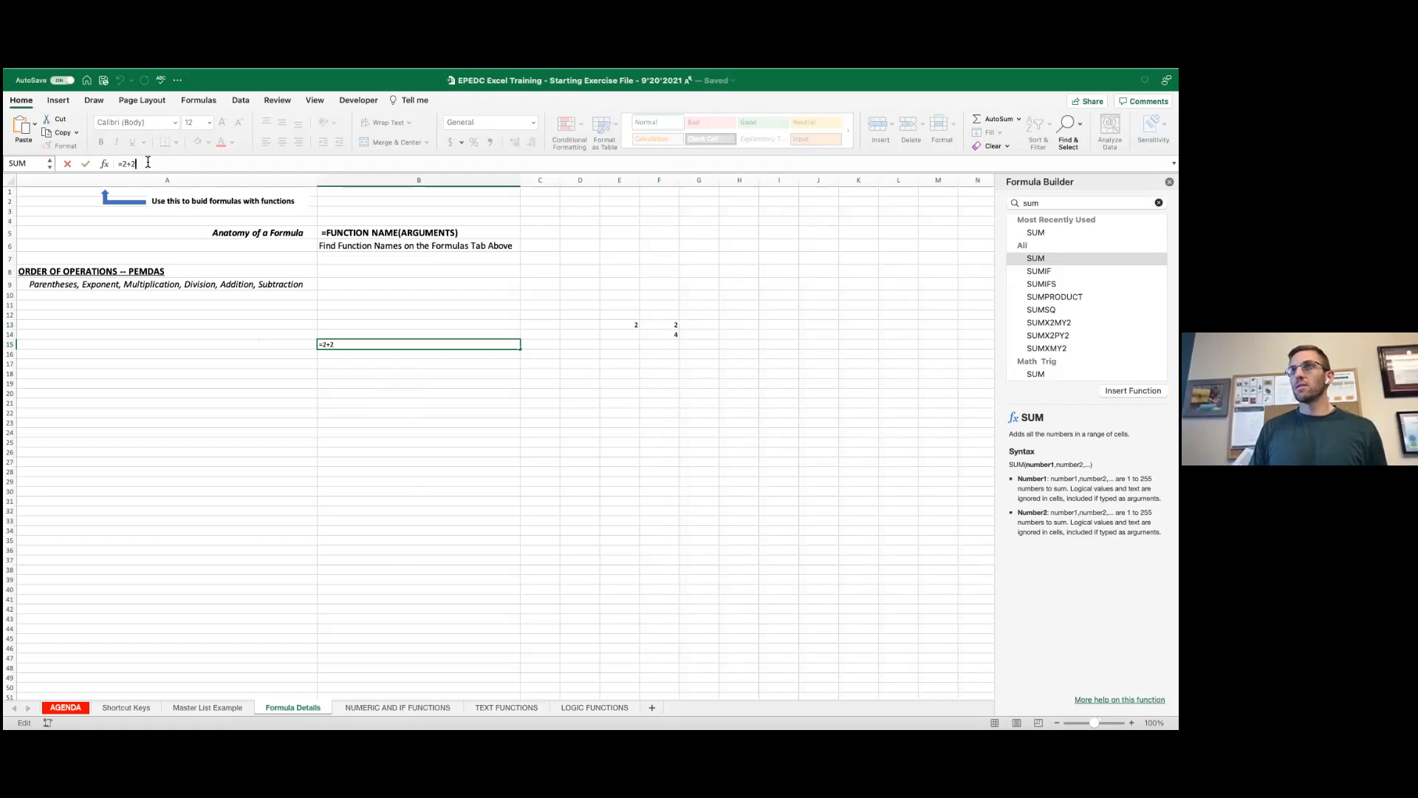
pyautogui.write('*')
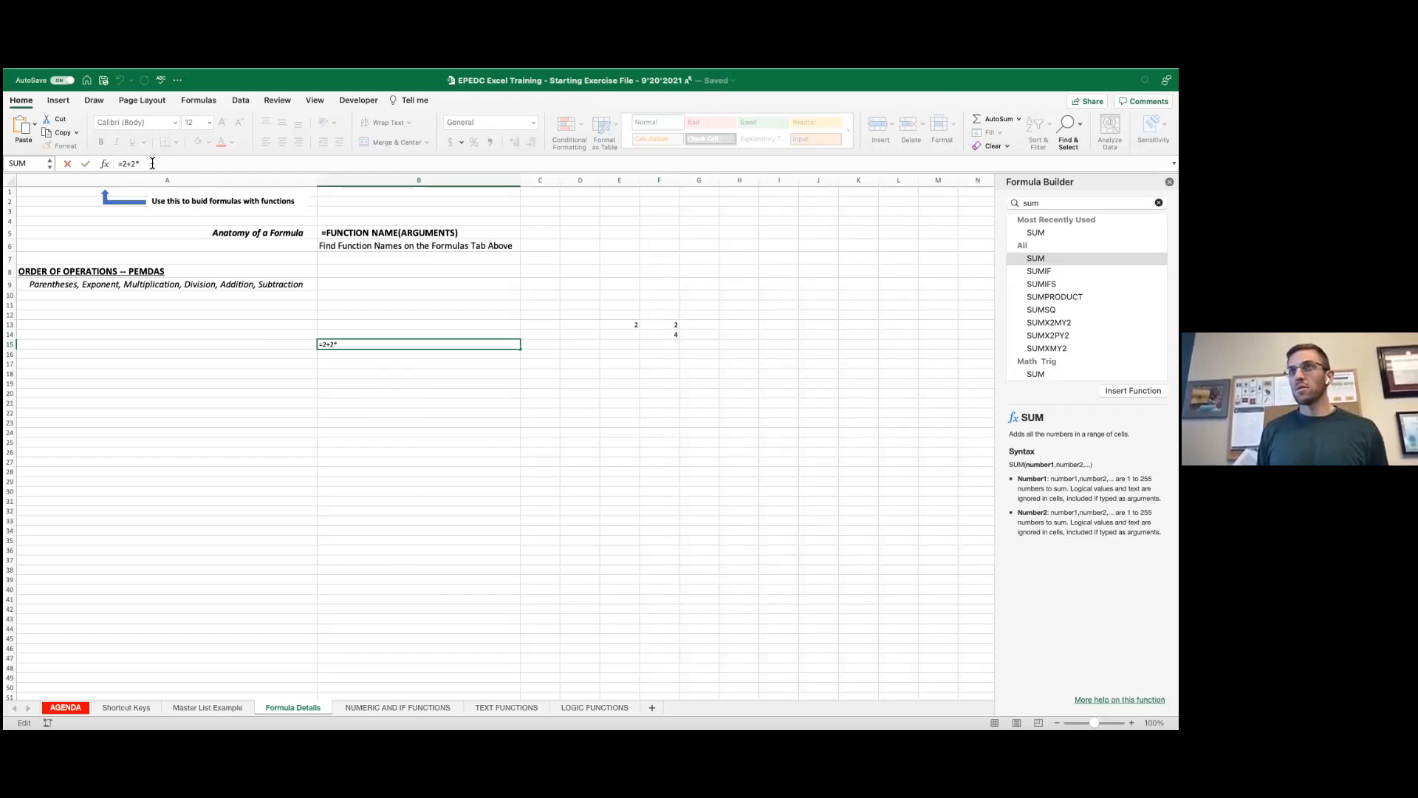
pyautogui.write('8+')
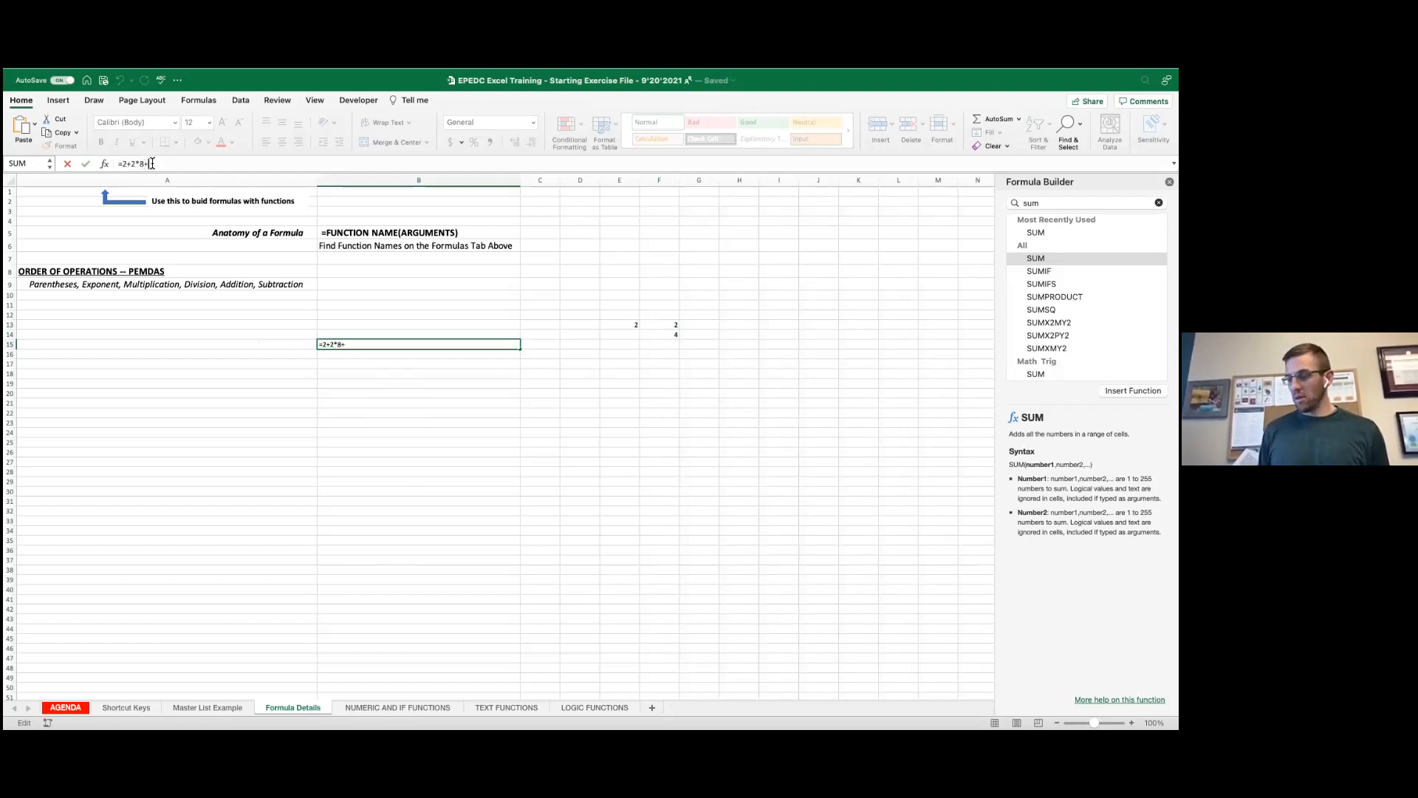
pyautogui.write('3')
pyautogui.press('Return')
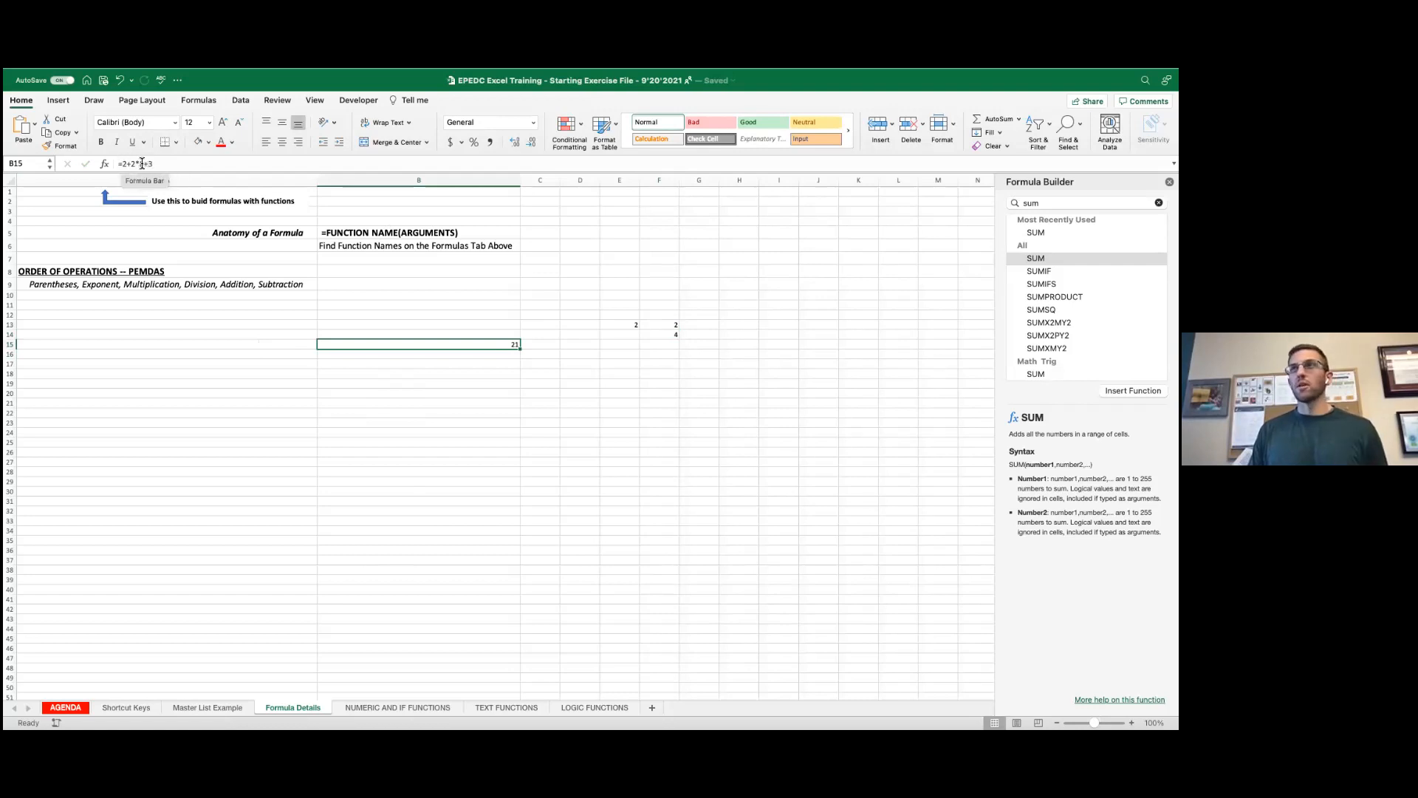
# Step: Add parentheses around the final addition so that cell B15 reads =2+2*(8+3)
pyautogui.click(143, 163)
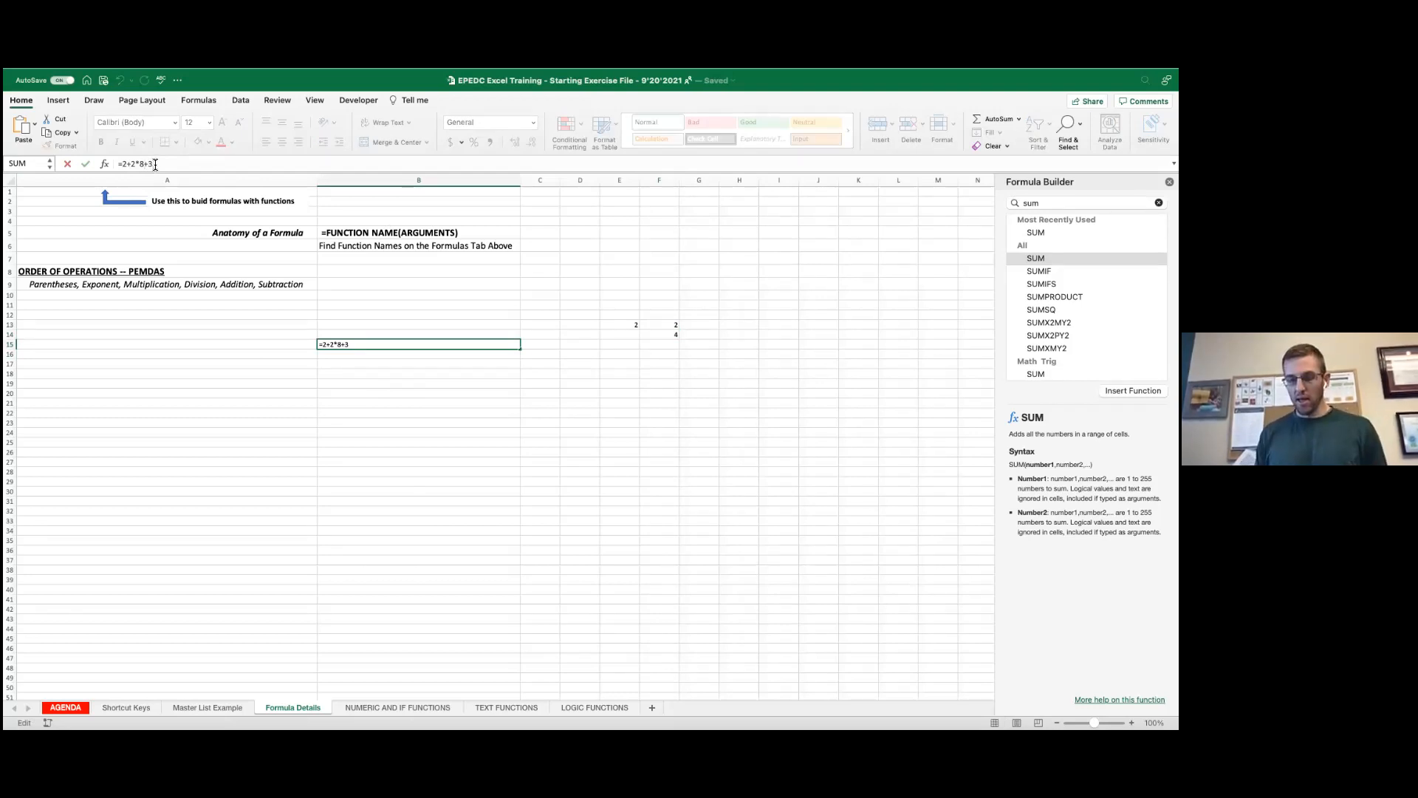
pyautogui.click(155, 164)
pyautogui.write(')')
pyautogui.click(139, 163)
pyautogui.write('(')
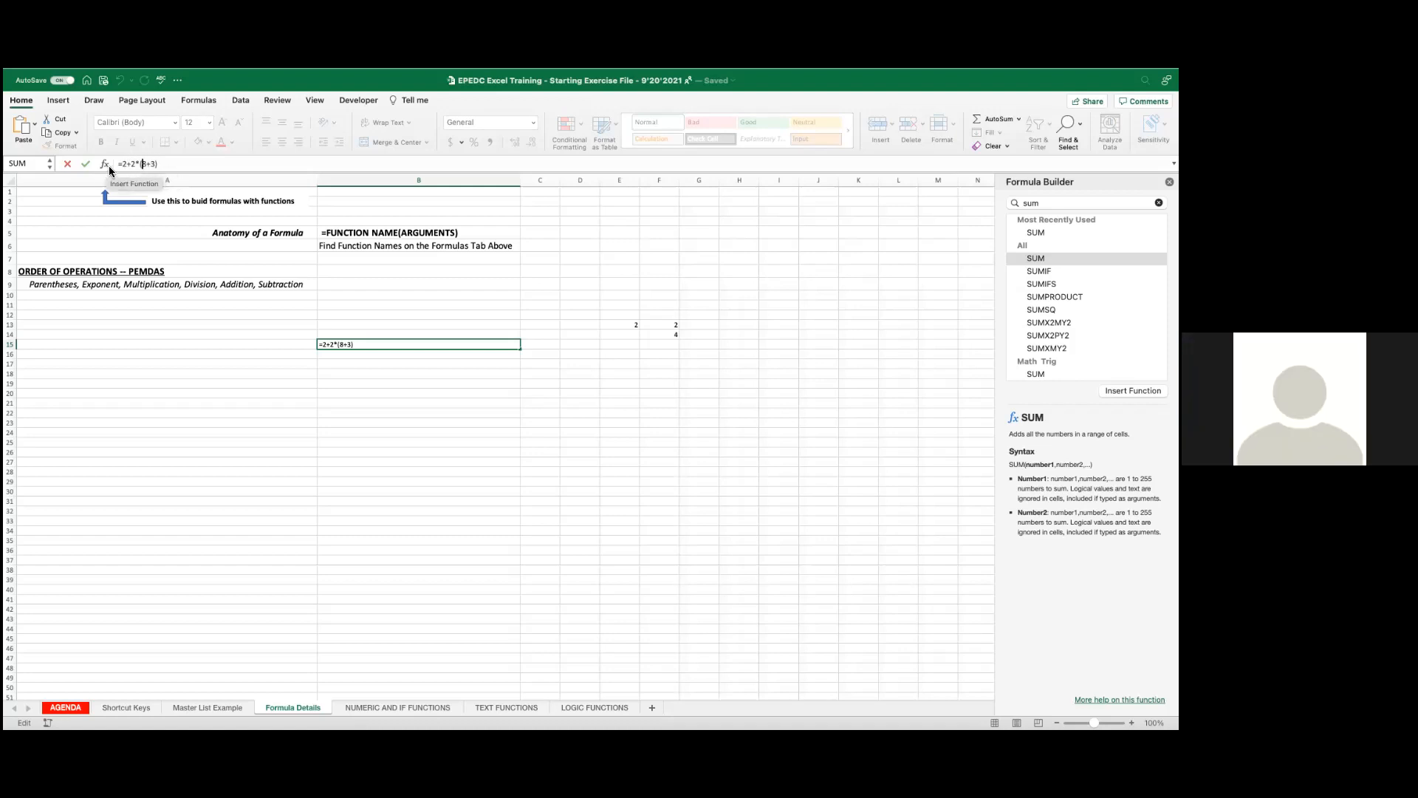
pyautogui.press('Return')
pyautogui.press('Up')
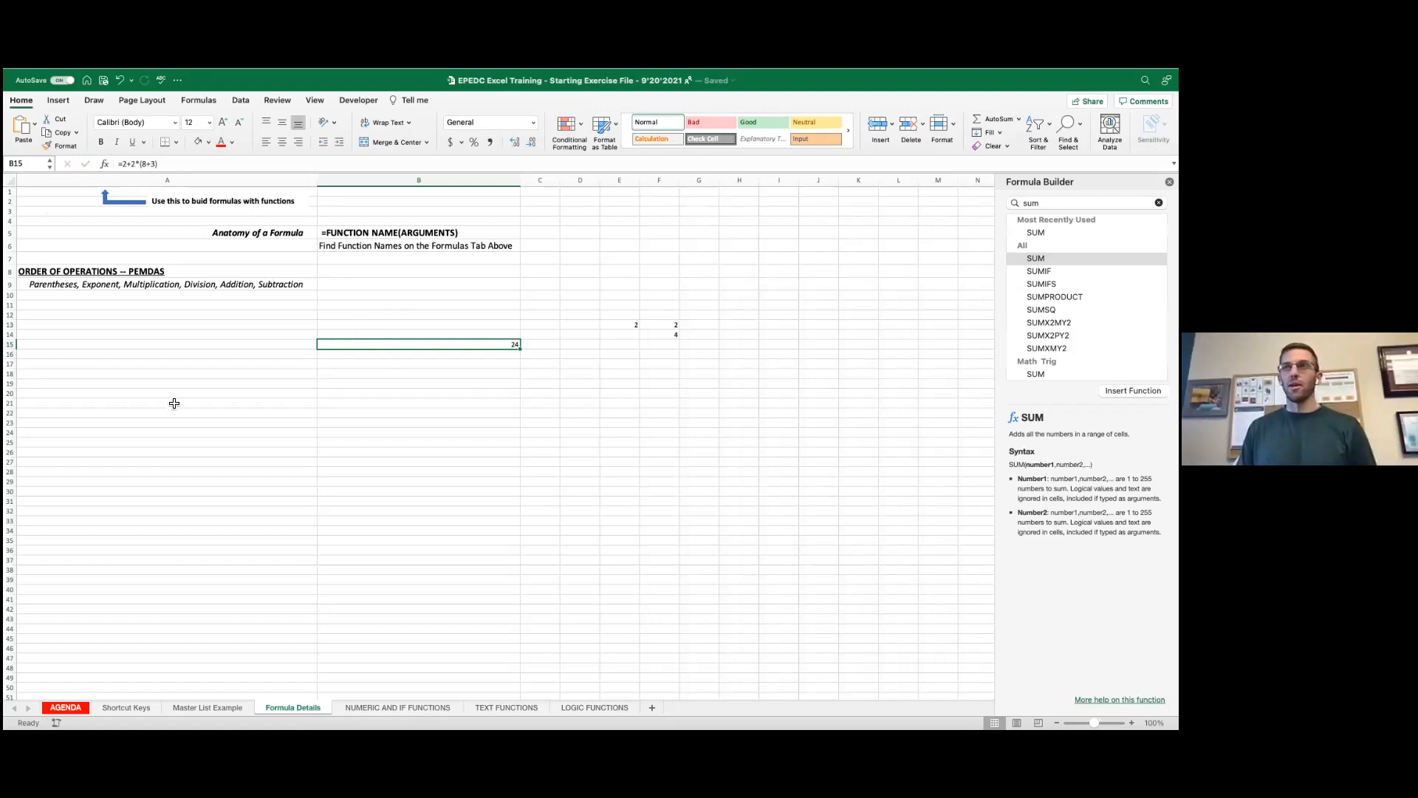
# Step: Clear the practice numbers and formulas from the cell block below the order of operations notes
pyautogui.click(631, 381)
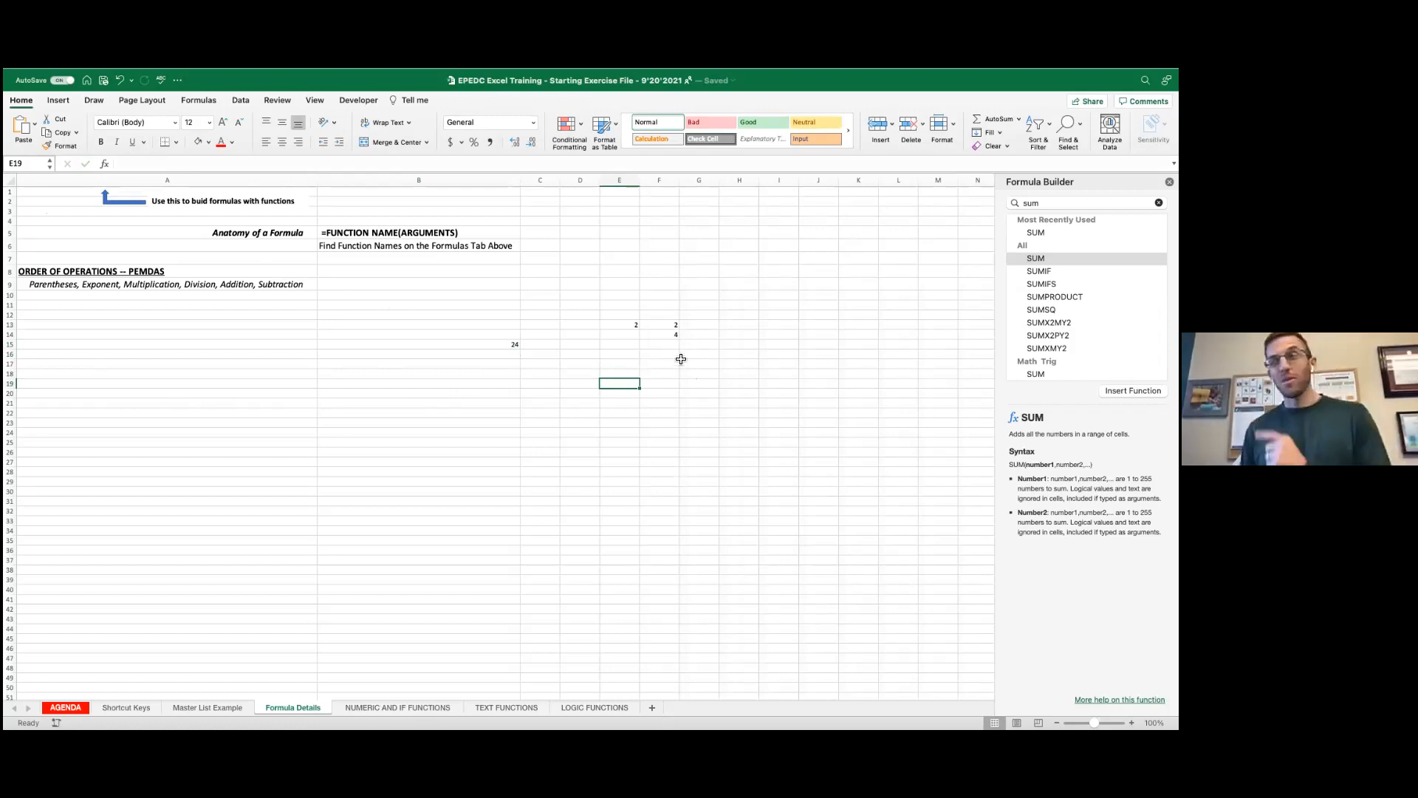
pyautogui.moveTo(401, 325); pyautogui.dragTo(730, 363)
pyautogui.press('Delete')
pyautogui.click(539, 393)
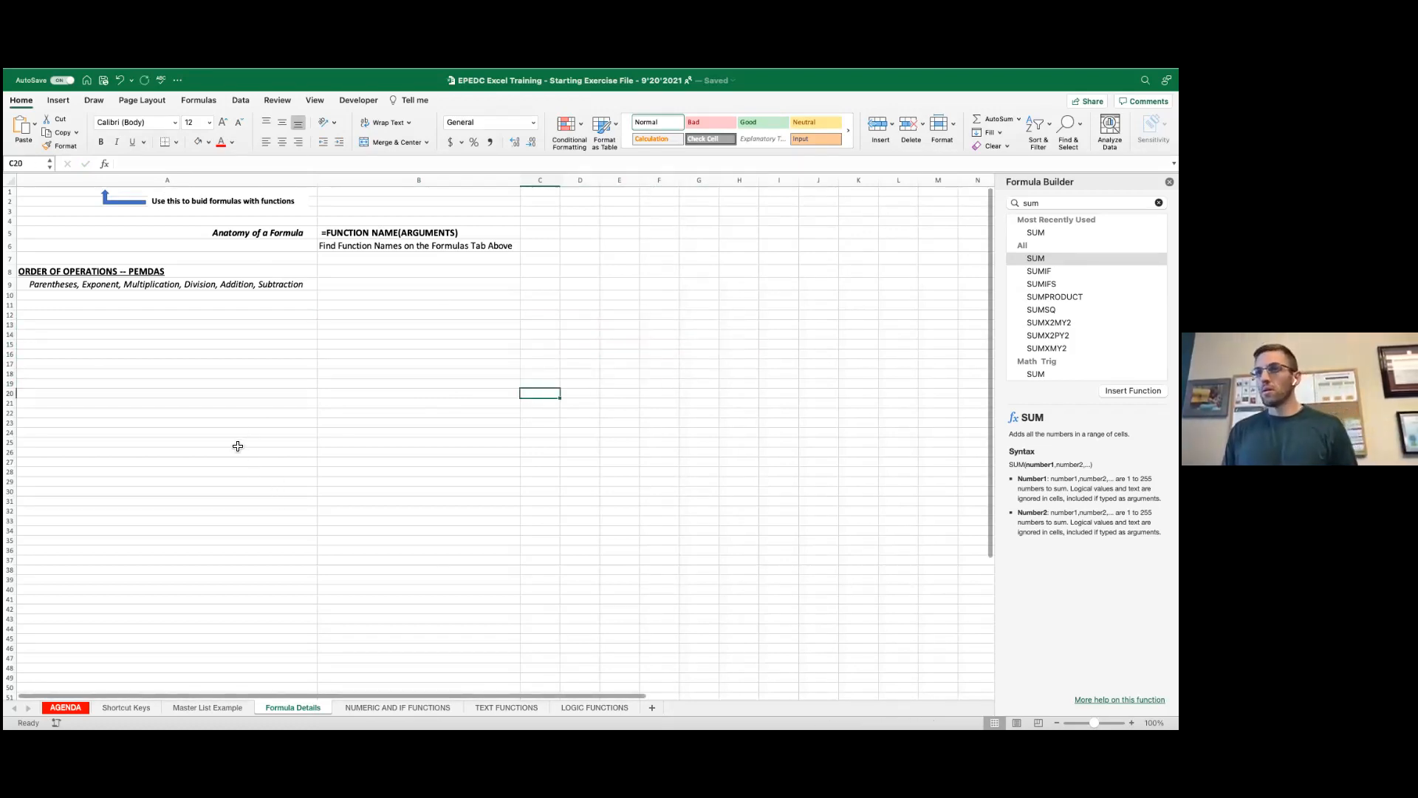
# Step: Open the NUMERIC AND IF FUNCTIONS sheet and examine its month headers, monthly amounts and the categories from Salaries to Travel
pyautogui.click(374, 707)
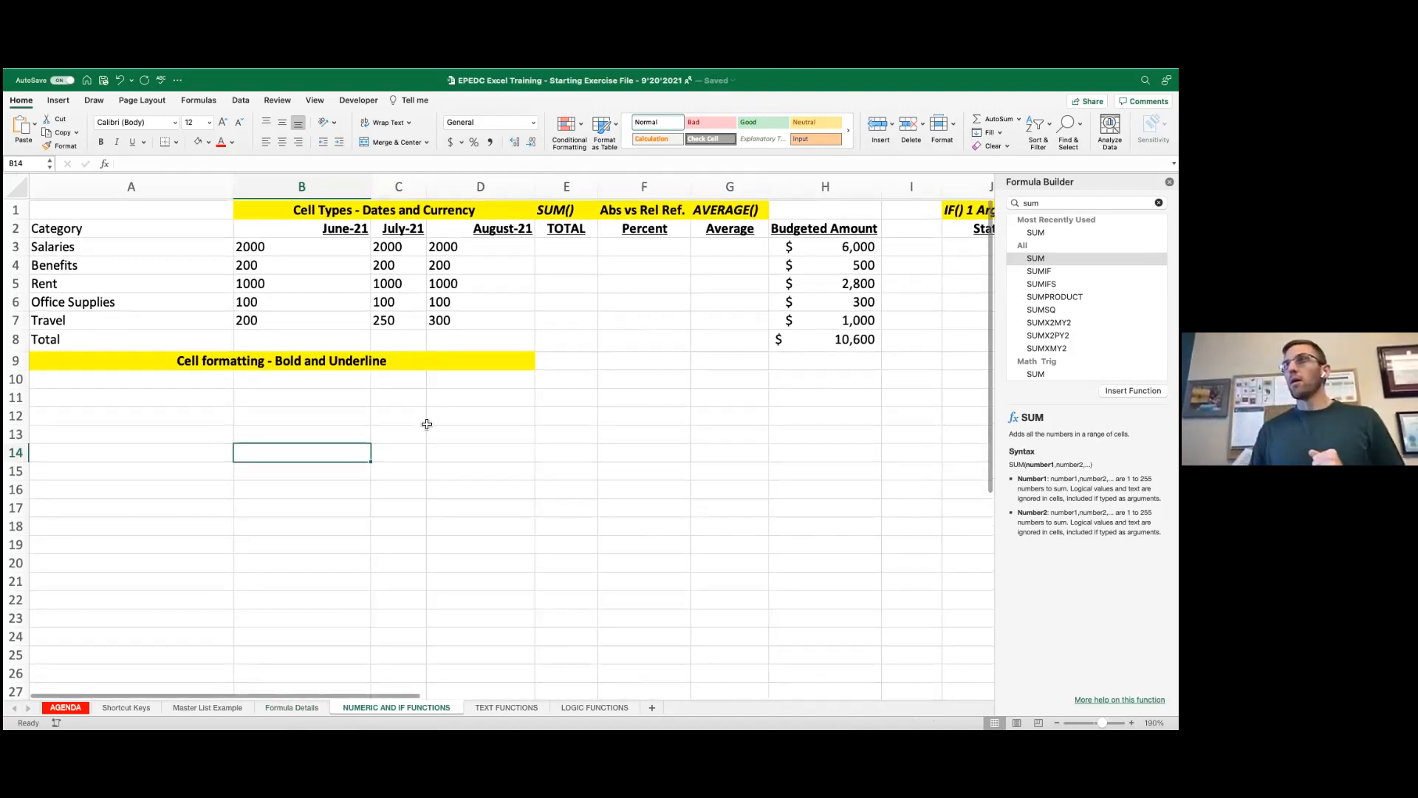
pyautogui.moveTo(476, 228); pyautogui.dragTo(476, 242)
pyautogui.click(476, 228)
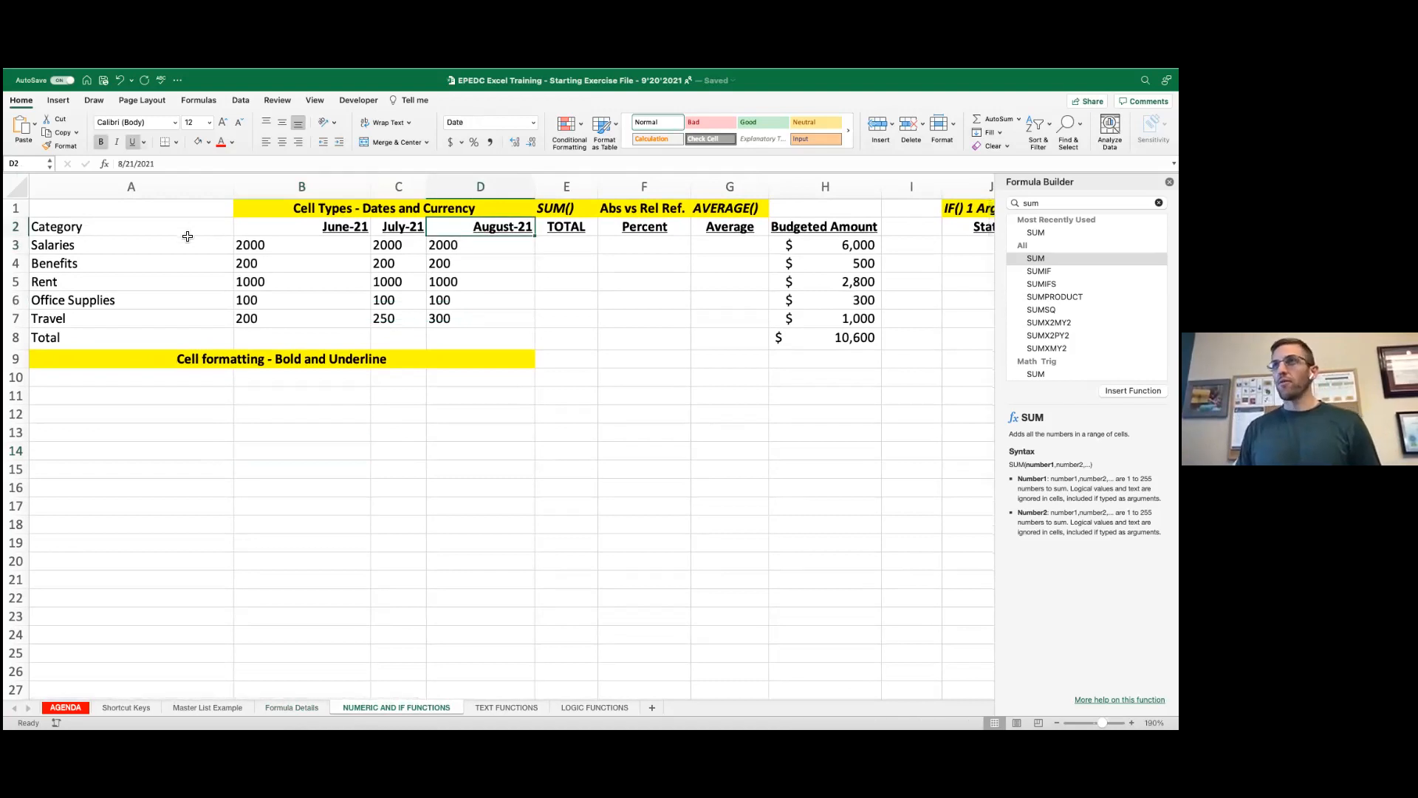
pyautogui.moveTo(44, 245)
pyautogui.mouseDown()
pyautogui.moveTo(348, 263)
pyautogui.moveTo(405, 315)
pyautogui.mouseUp()
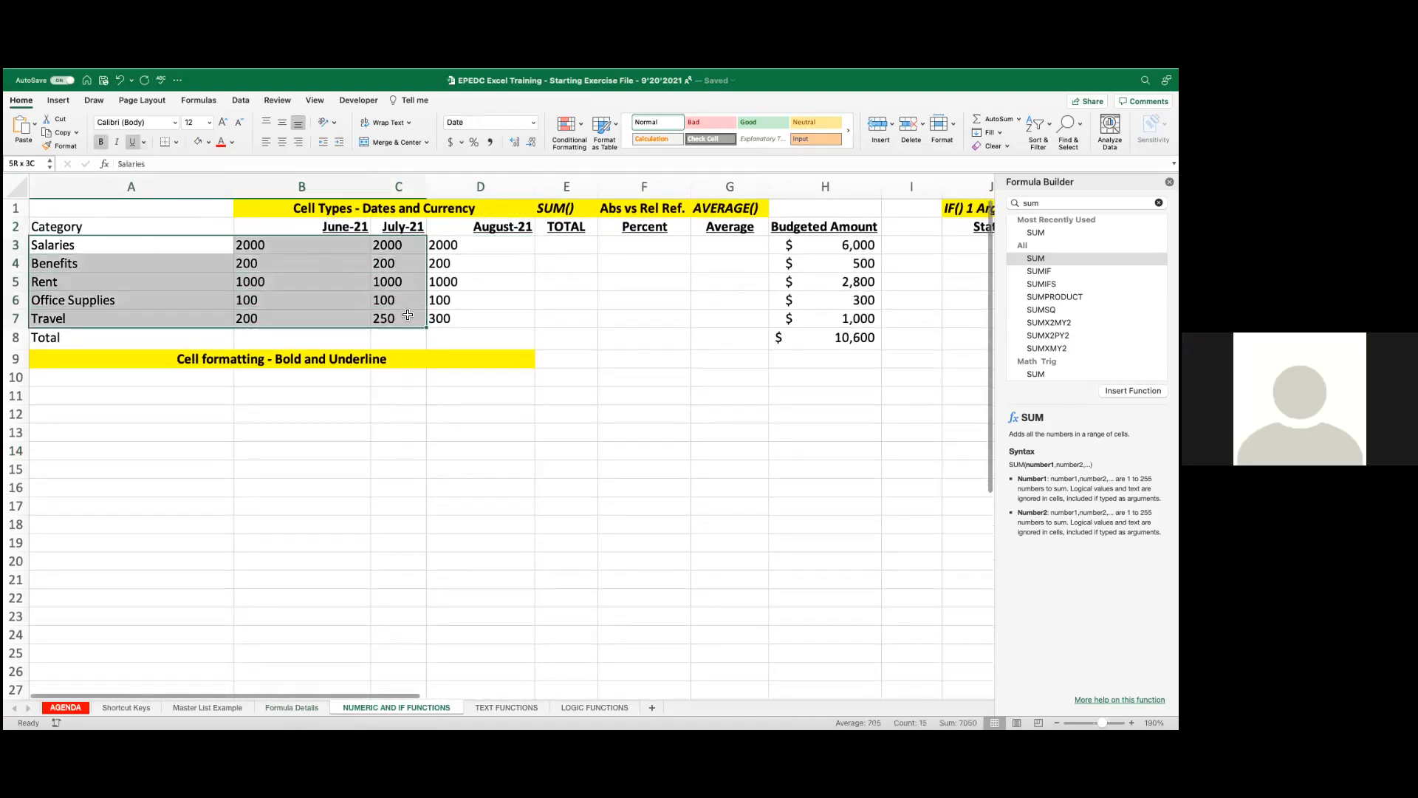
pyautogui.click(46, 240)
pyautogui.click(60, 266)
pyautogui.click(59, 281)
pyautogui.click(61, 302)
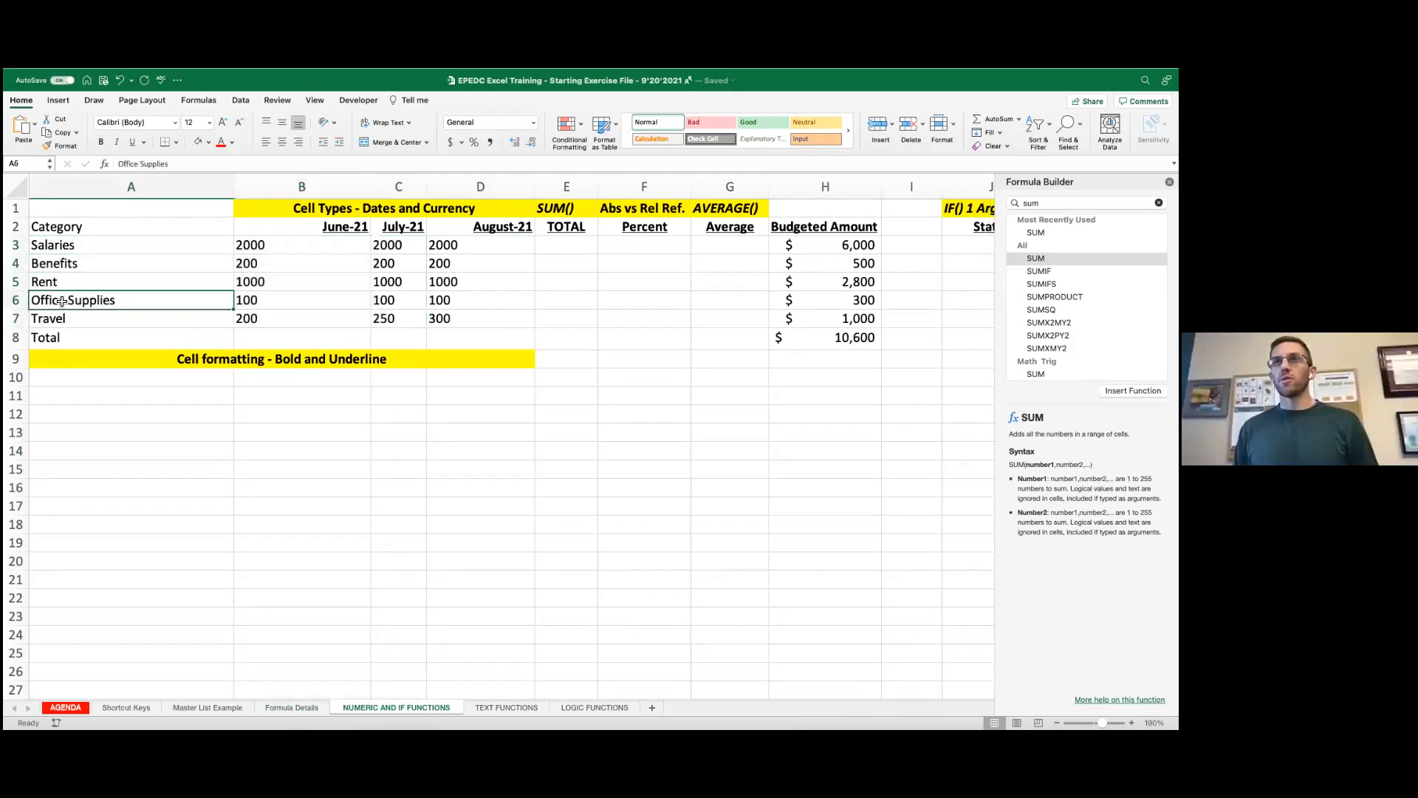
pyautogui.click(58, 326)
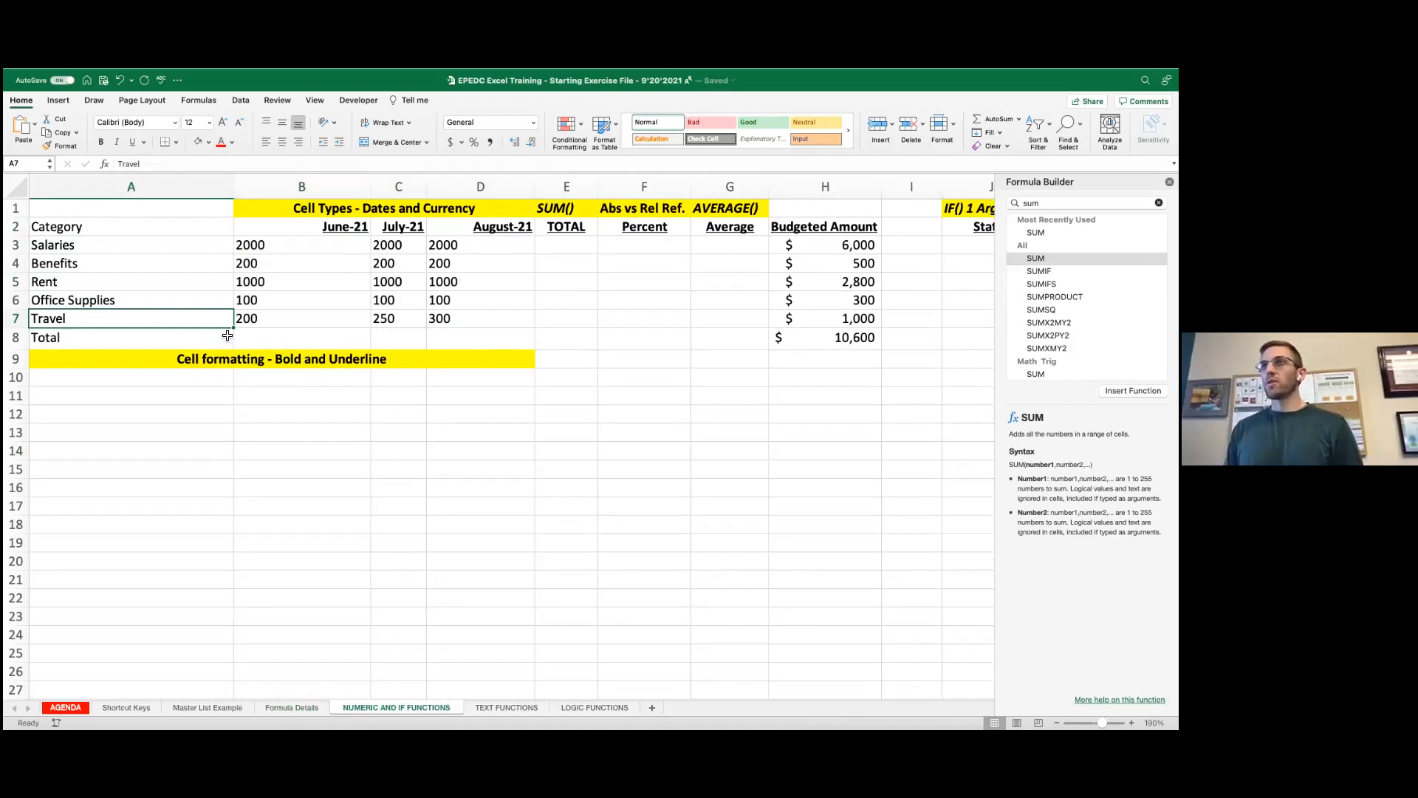
# Step: Delete the three month headers in cells B2:D2
pyautogui.moveTo(523, 226); pyautogui.dragTo(352, 228)
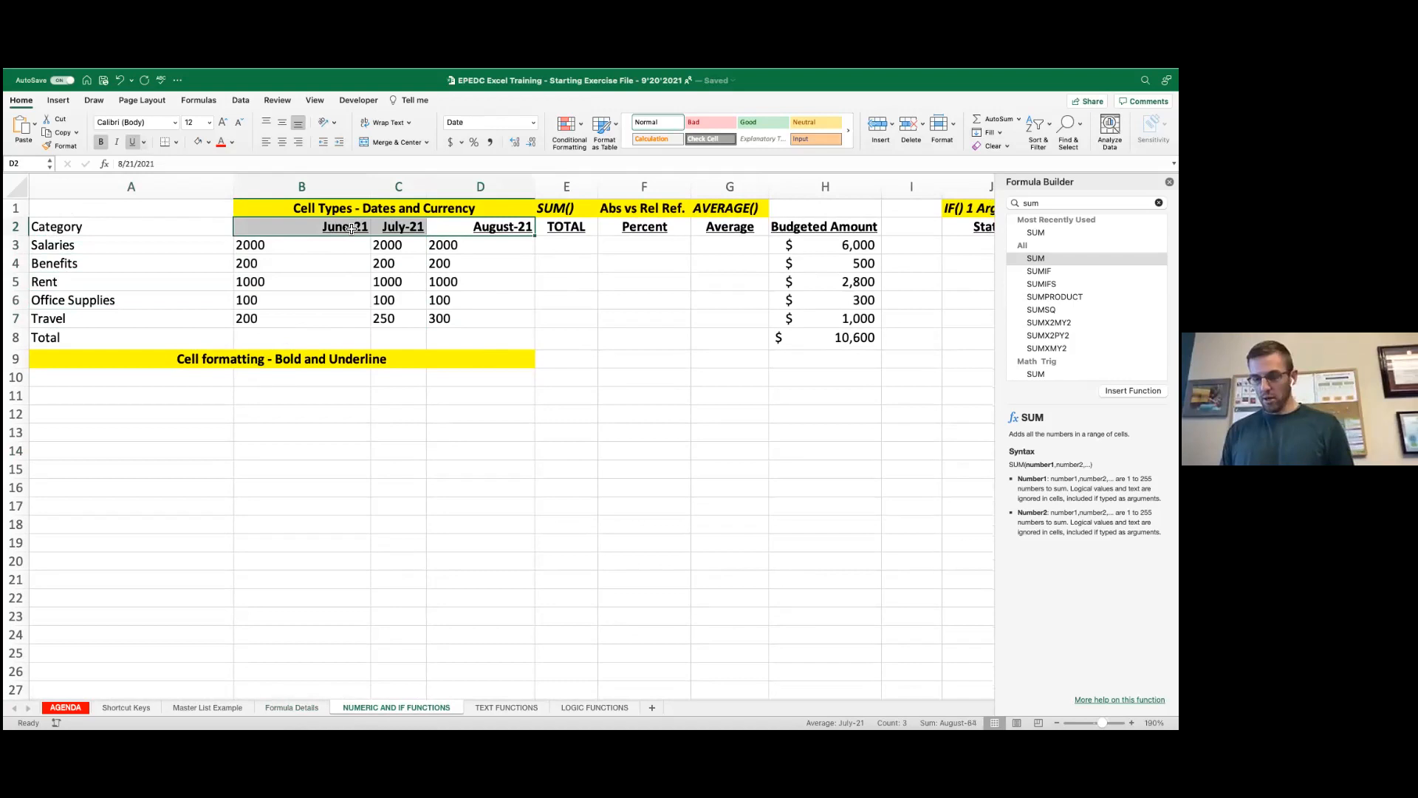
pyautogui.press('Delete')
pyautogui.click(636, 320)
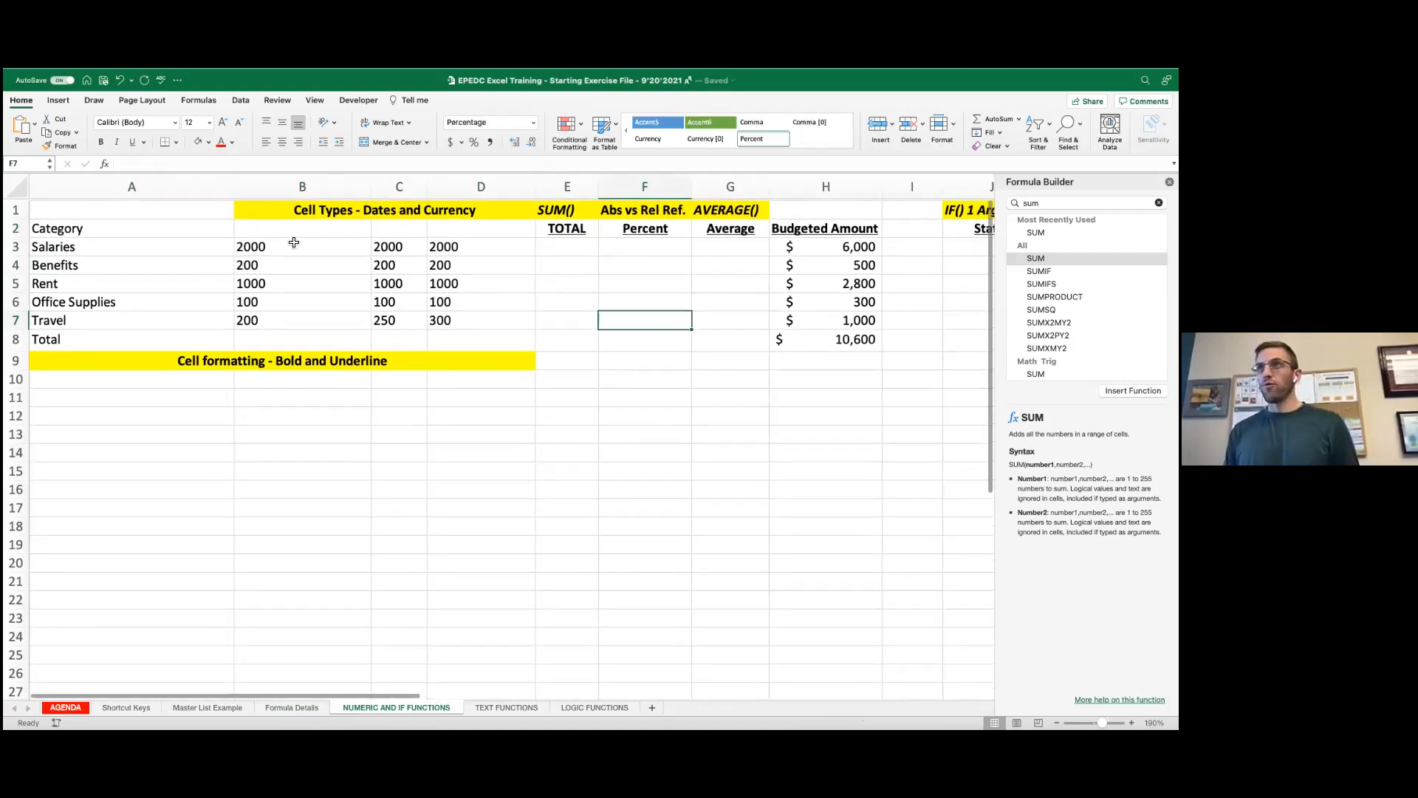
# Step: Enter June 2021 as the month header in cell B2, re-enter it once, and select the cell
pyautogui.click(284, 231)
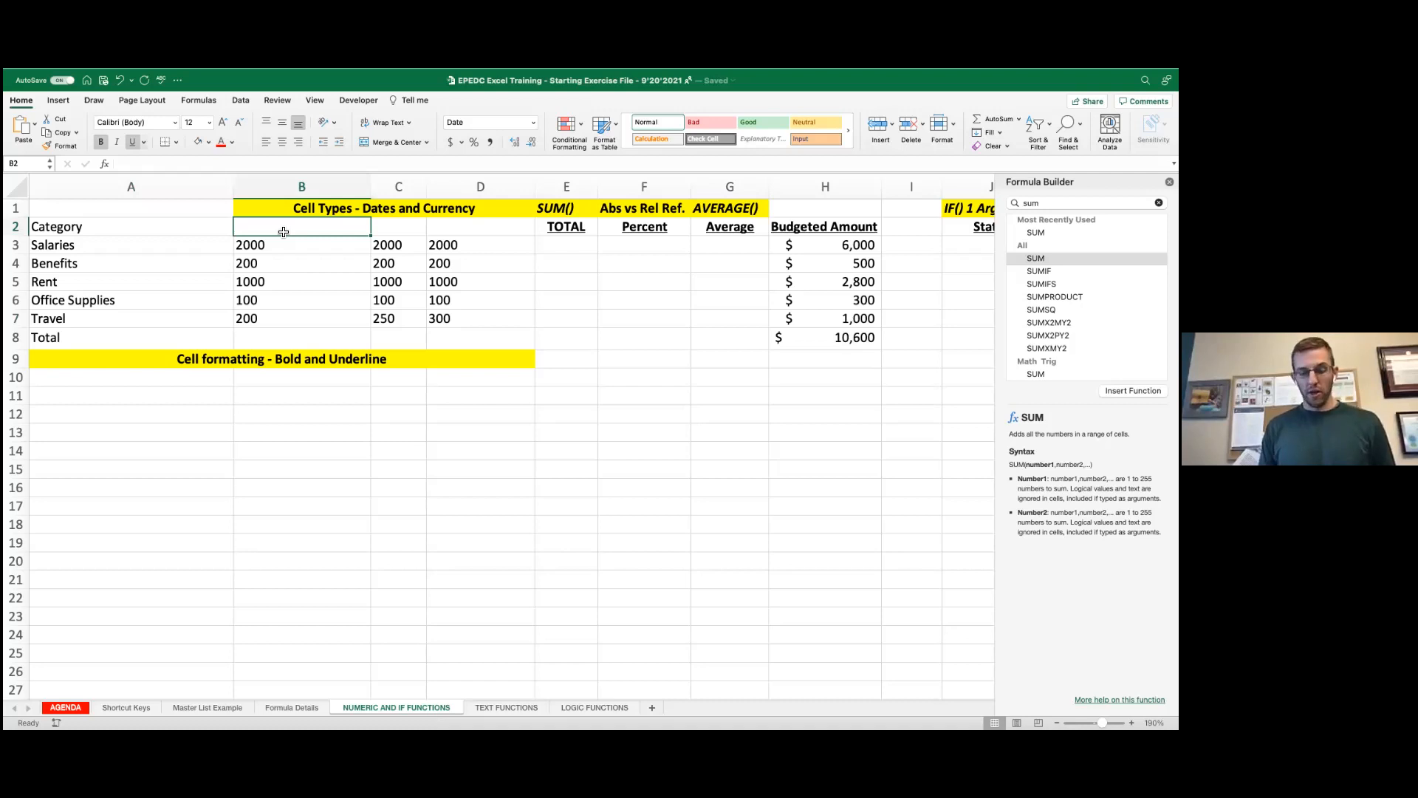
pyautogui.write('June 2021')
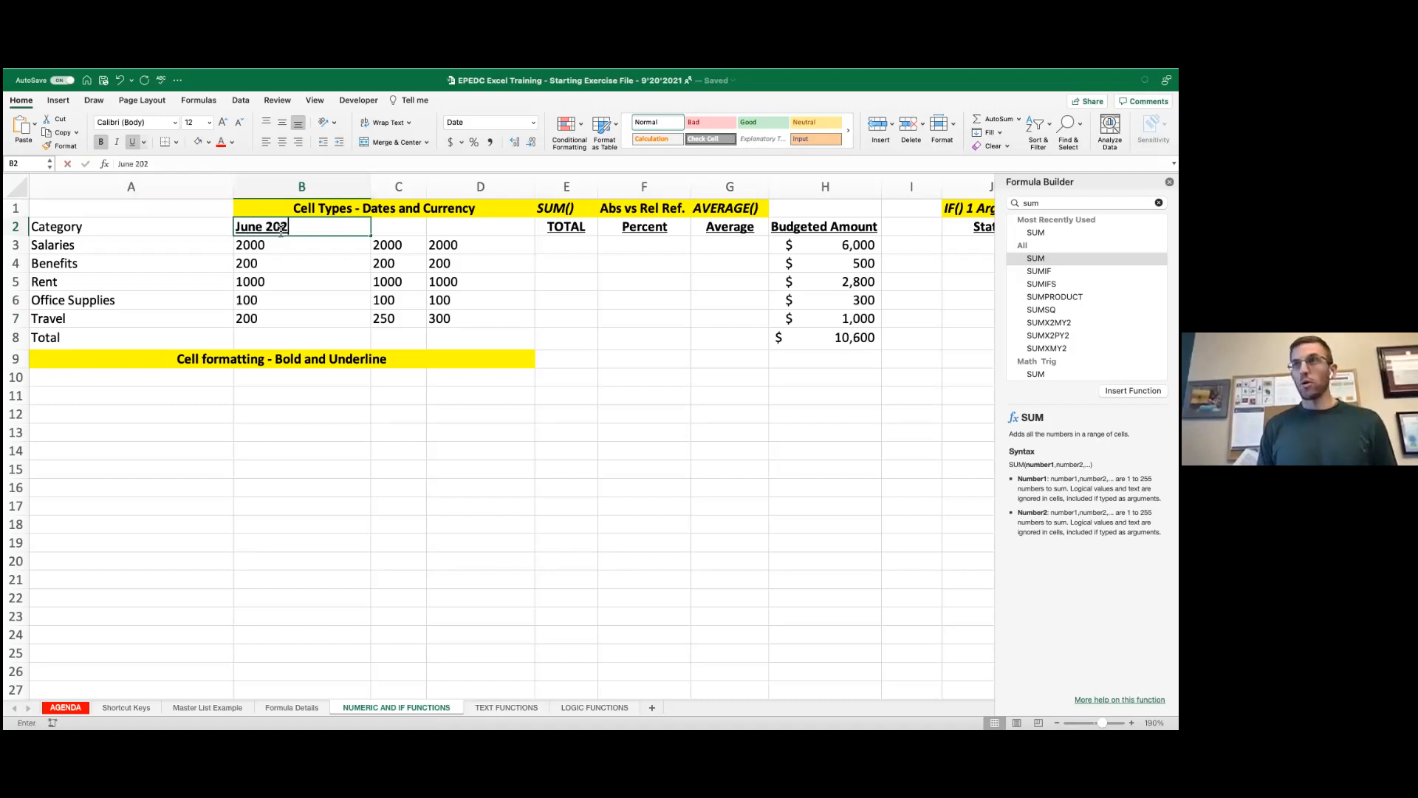
pyautogui.press('Return')
pyautogui.click(281, 229)
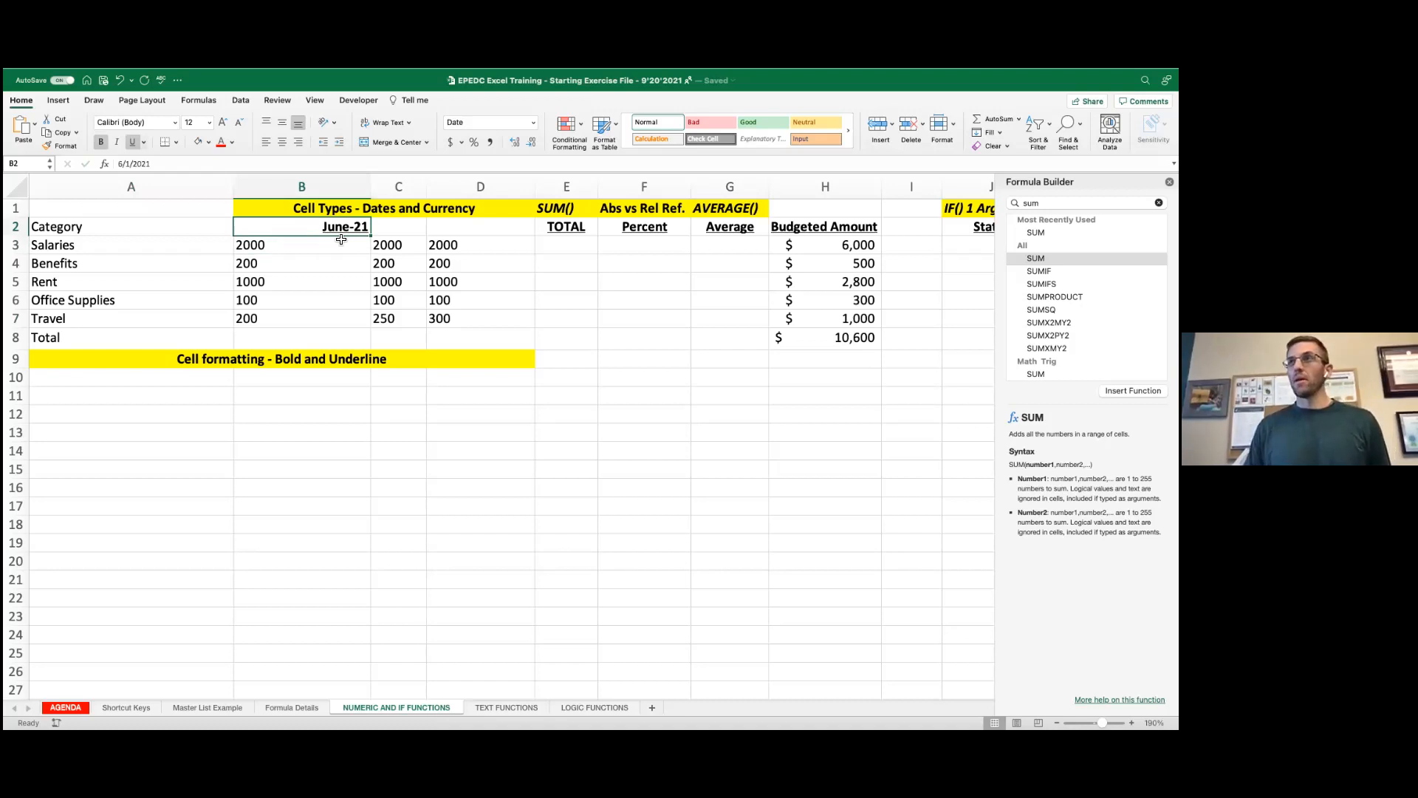
pyautogui.write('June 2021')
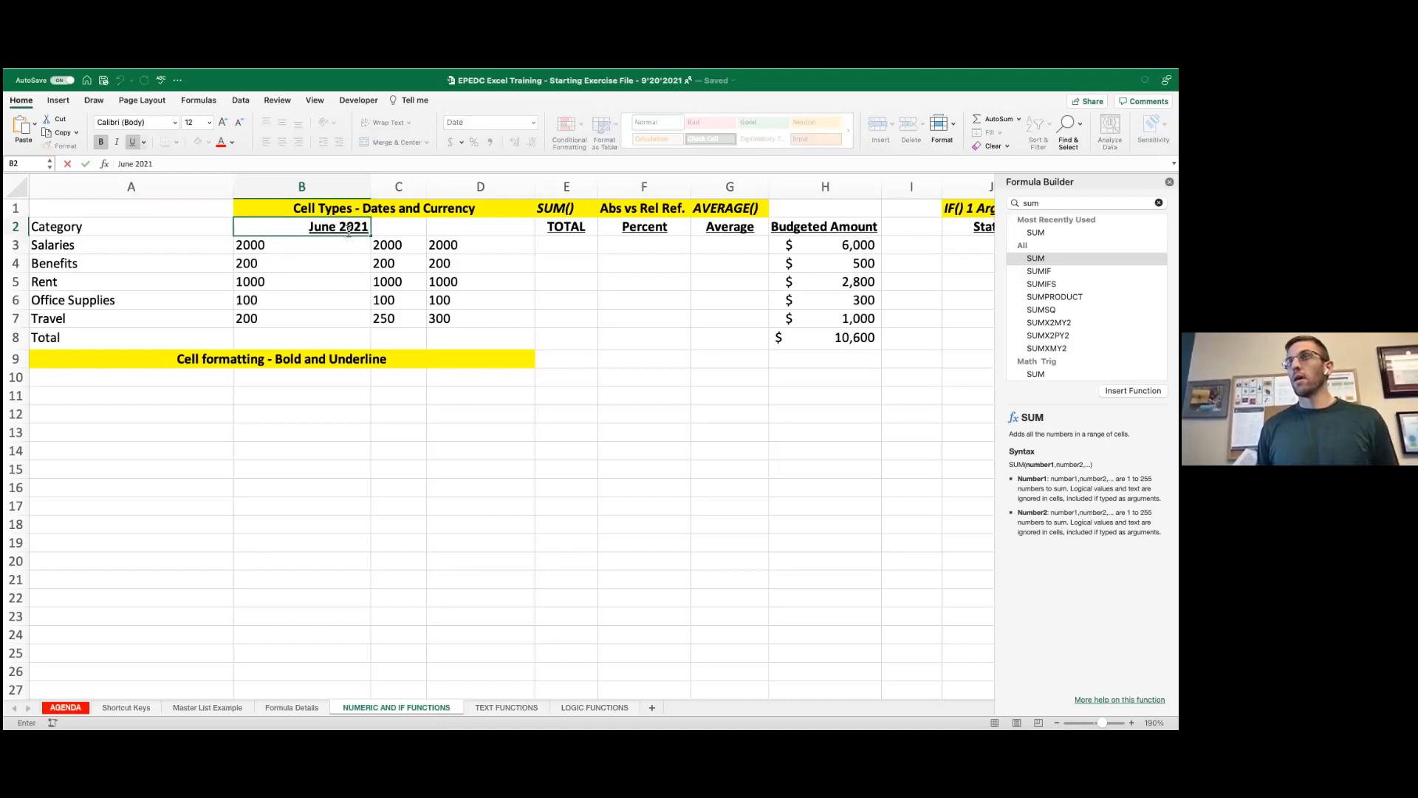
pyautogui.press('Return')
pyautogui.click(349, 229)
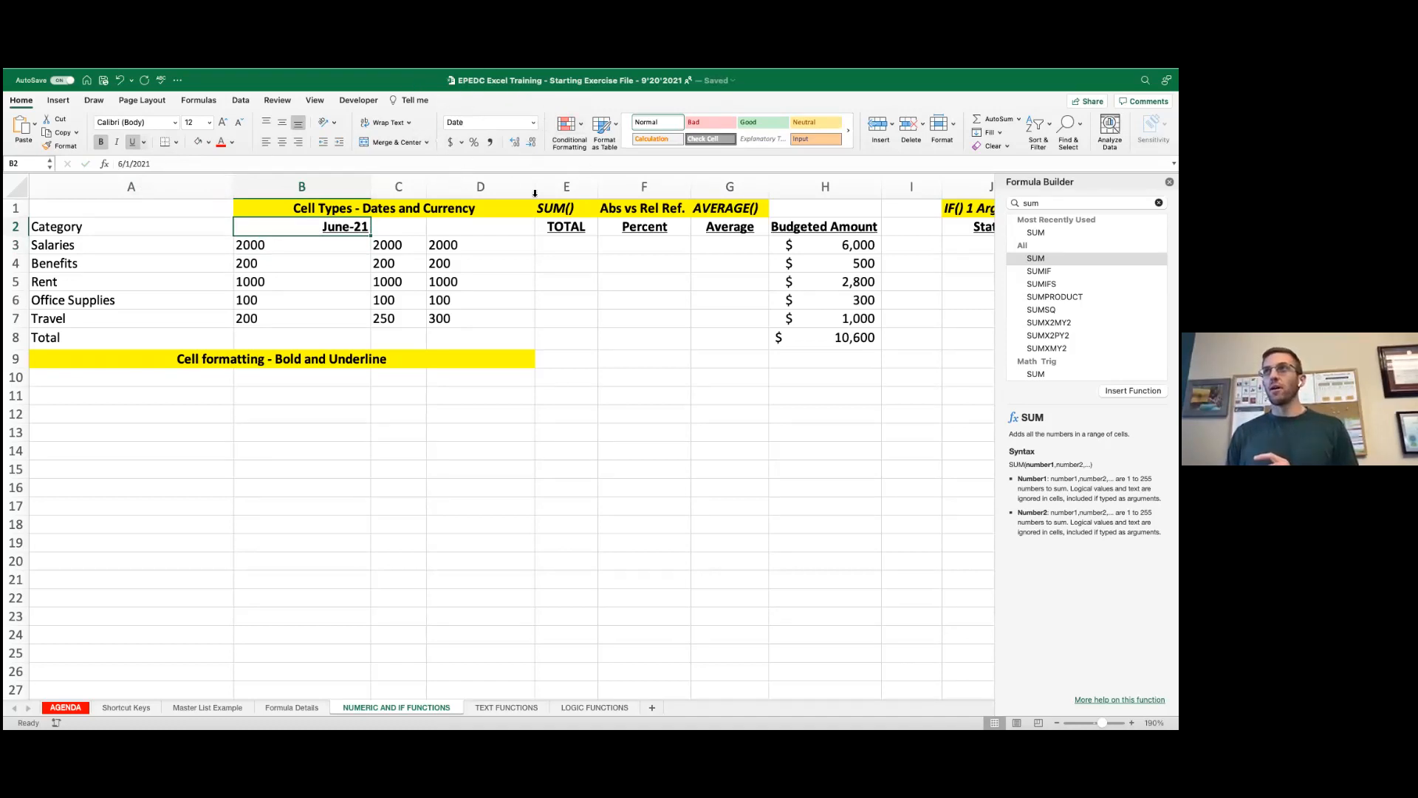
# Step: Format the date in cell B2 as Text, and change it back to the Short Date format
pyautogui.click(533, 123)
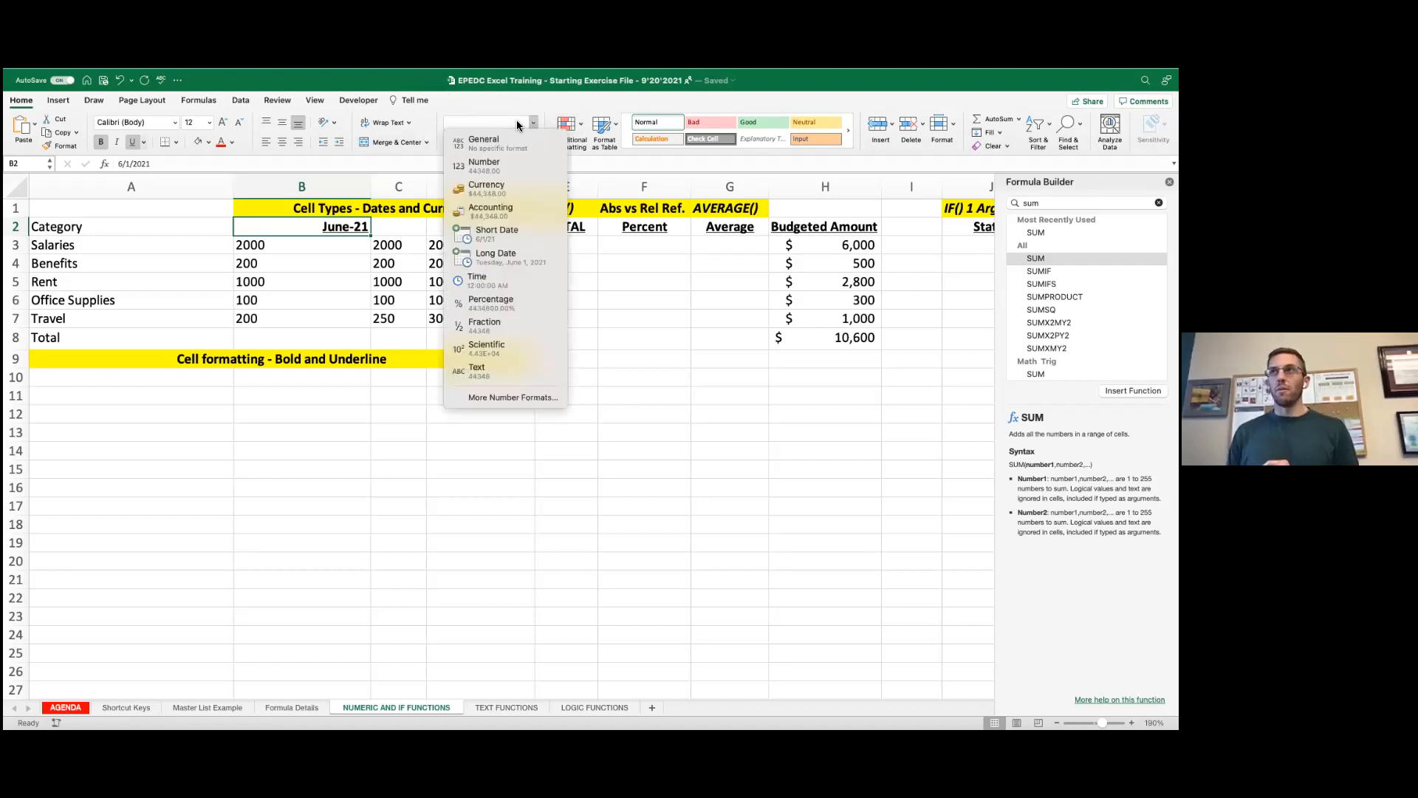
pyautogui.click(485, 372)
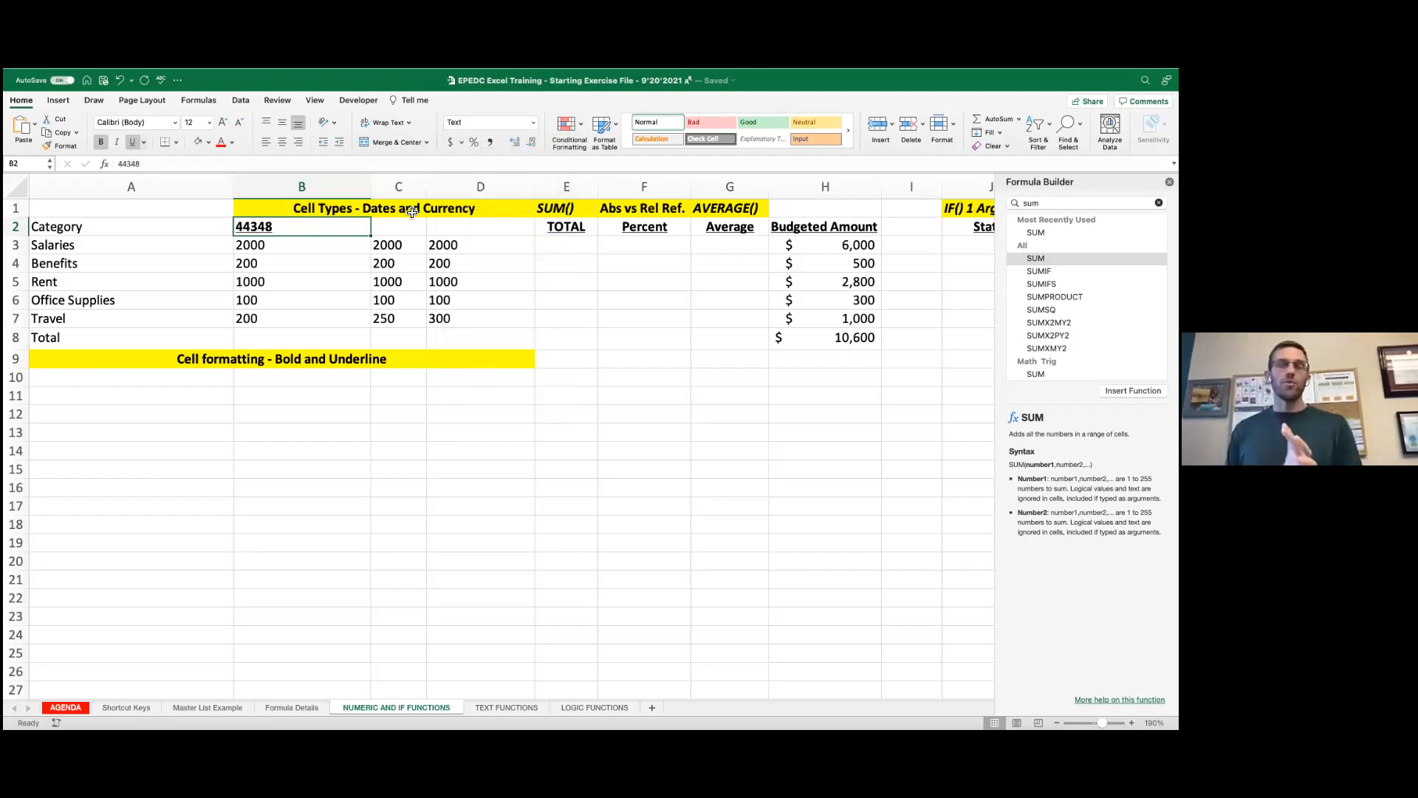
pyautogui.click(534, 124)
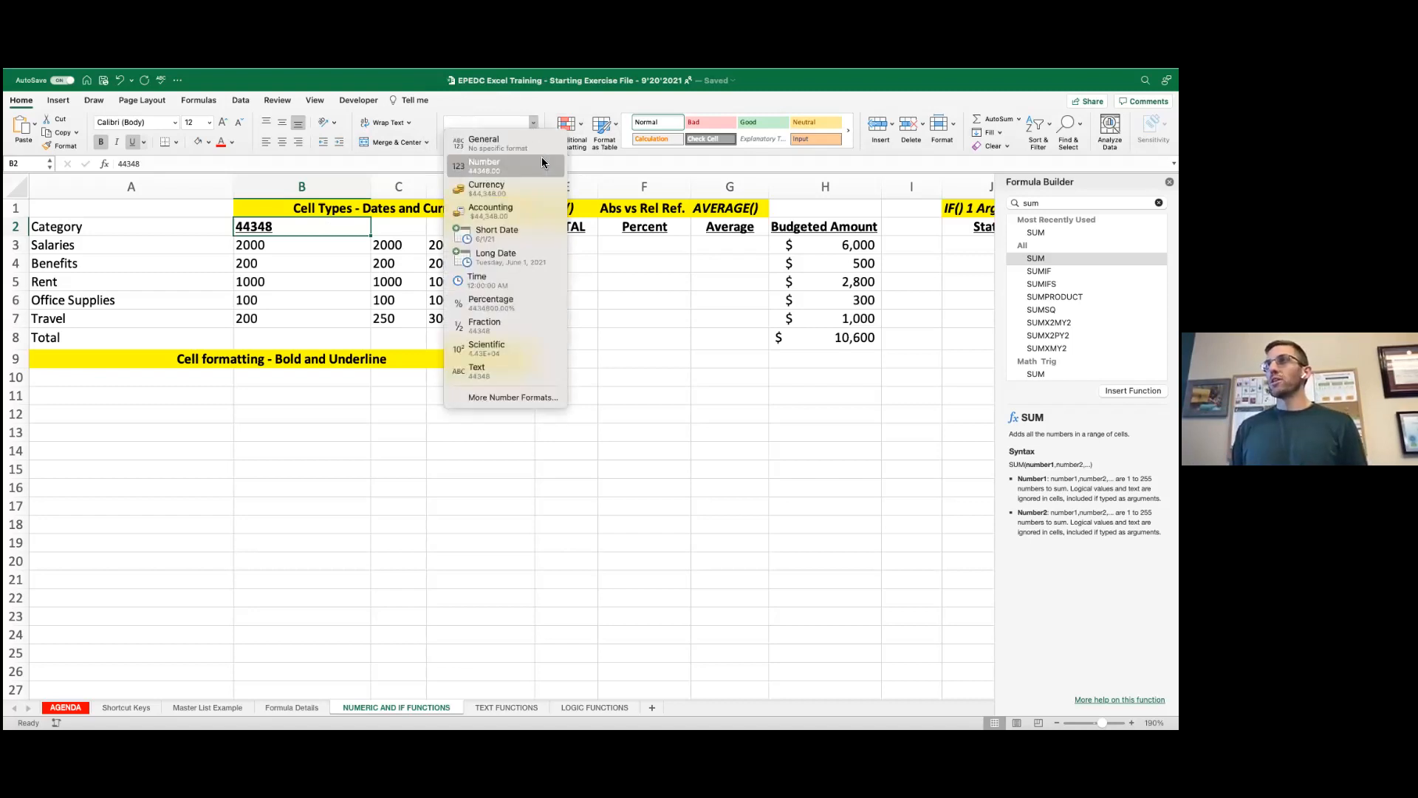
pyautogui.click(507, 237)
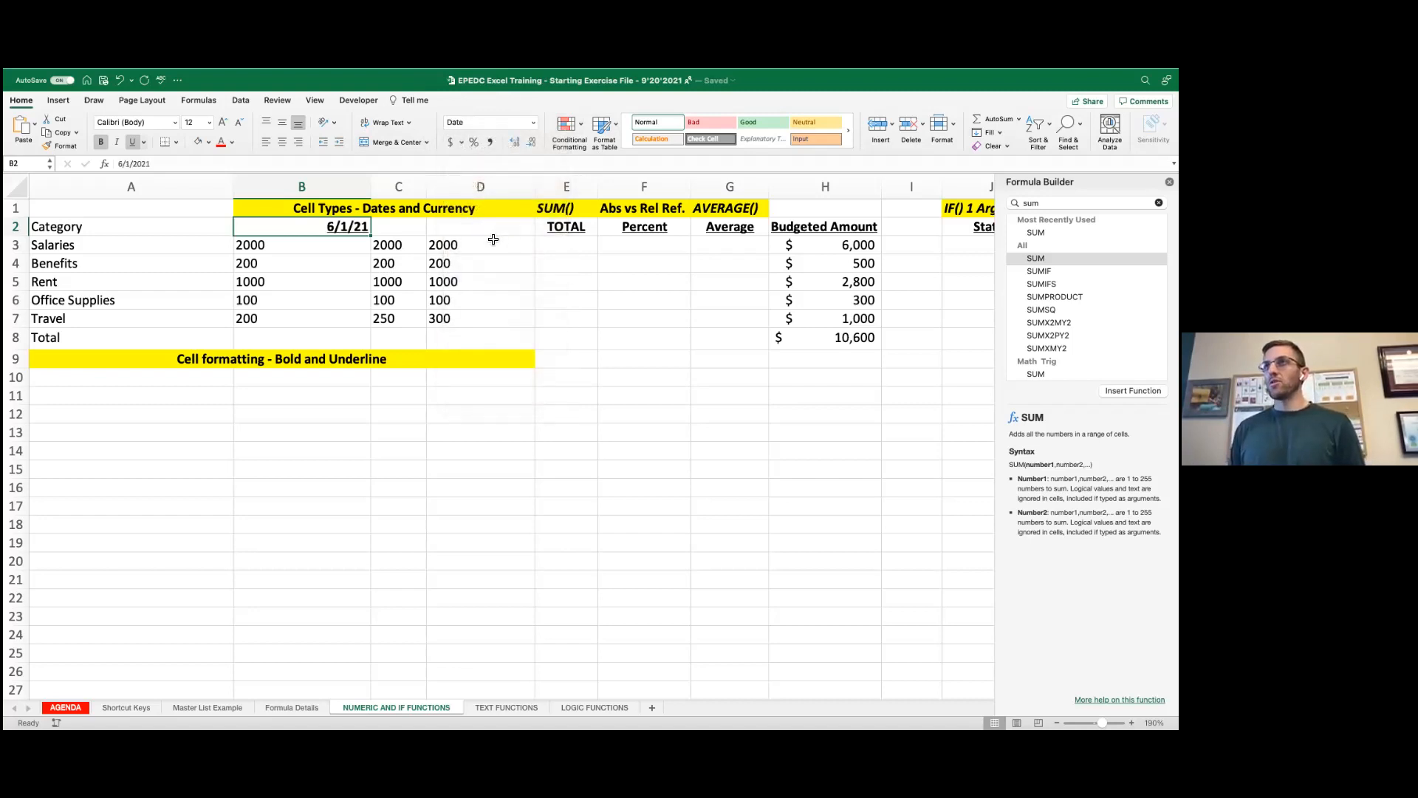
# Step: Open the full number format settings for cell B2 and examine the date types and the other format categories through Custom
pyautogui.click(534, 125)
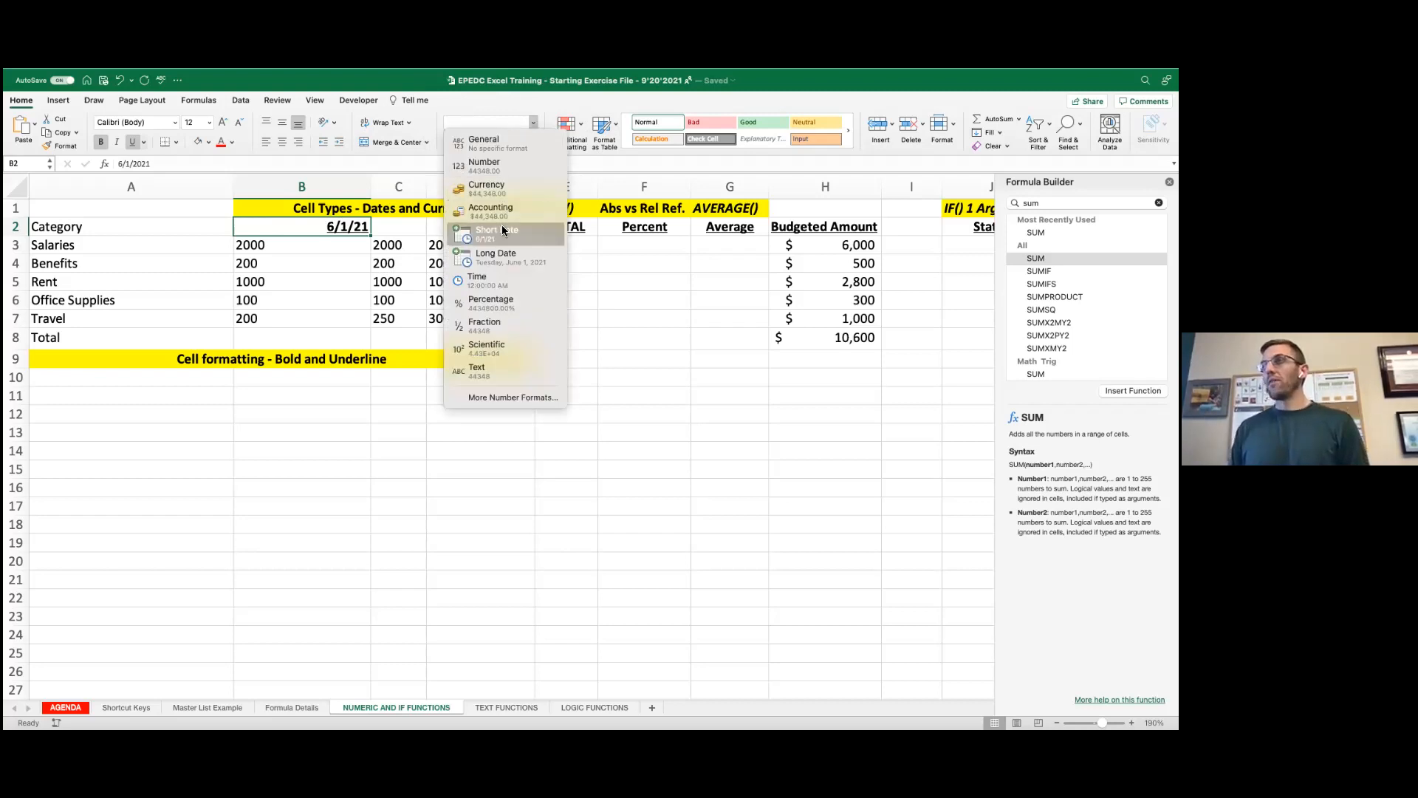
pyautogui.click(504, 396)
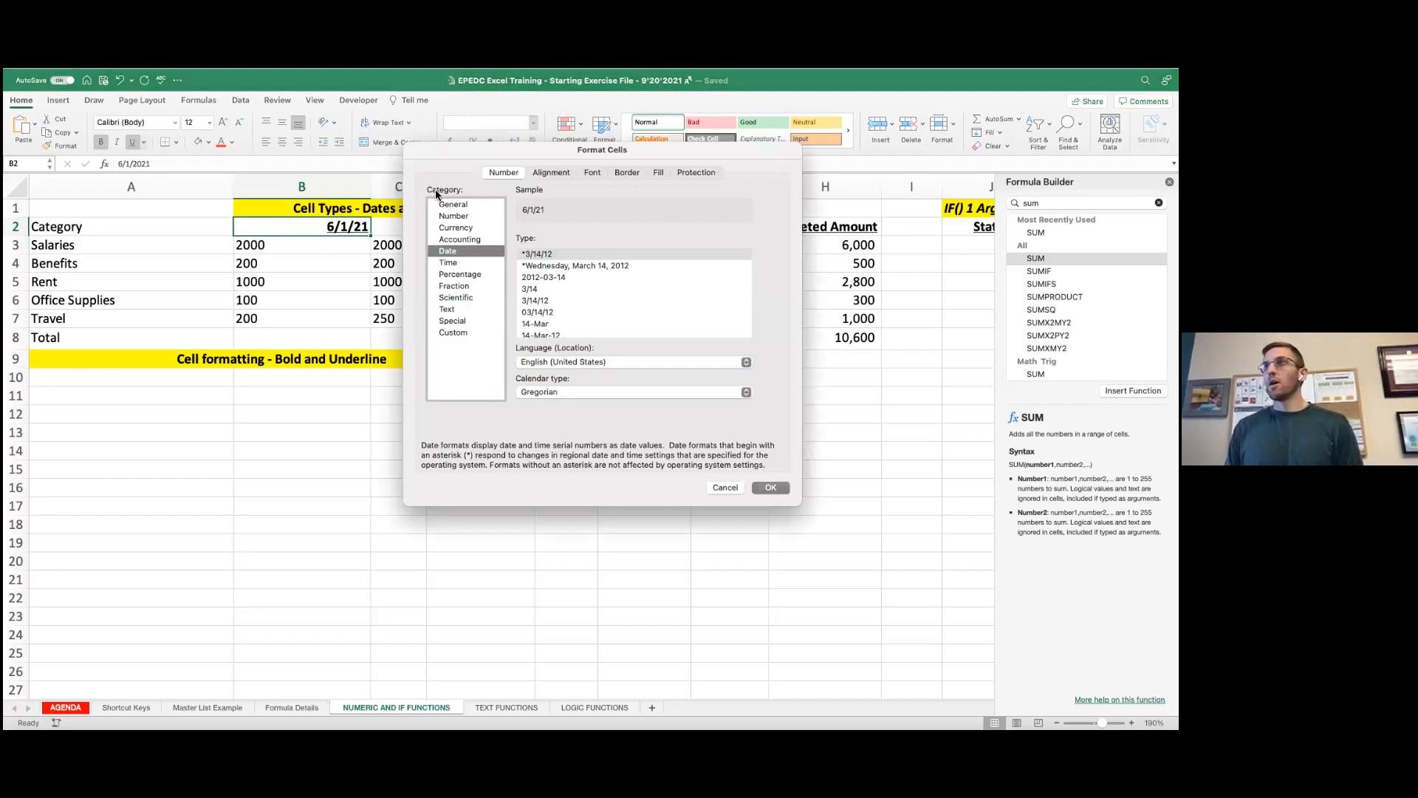
pyautogui.scroll(-5, 547, 264)
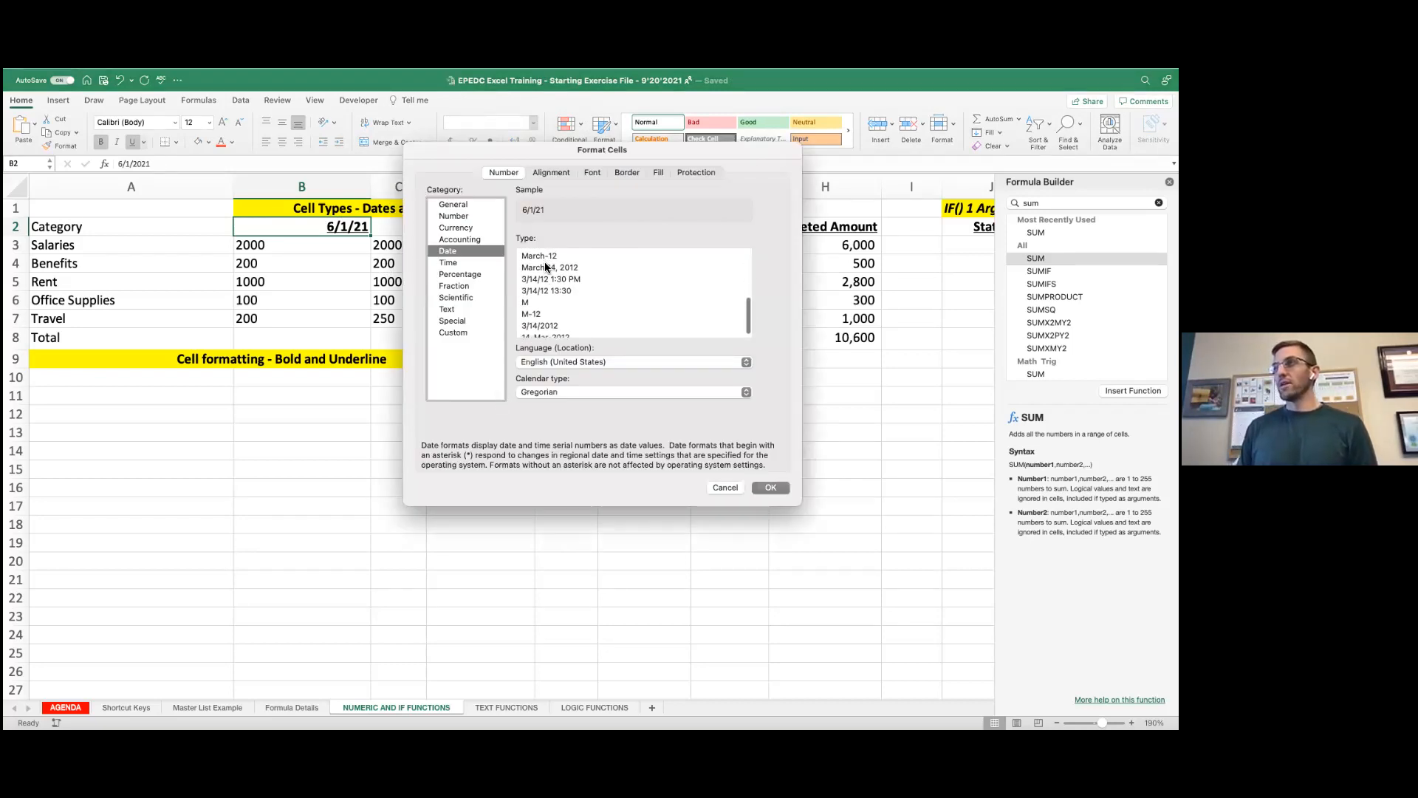
pyautogui.scroll(5, 545, 270)
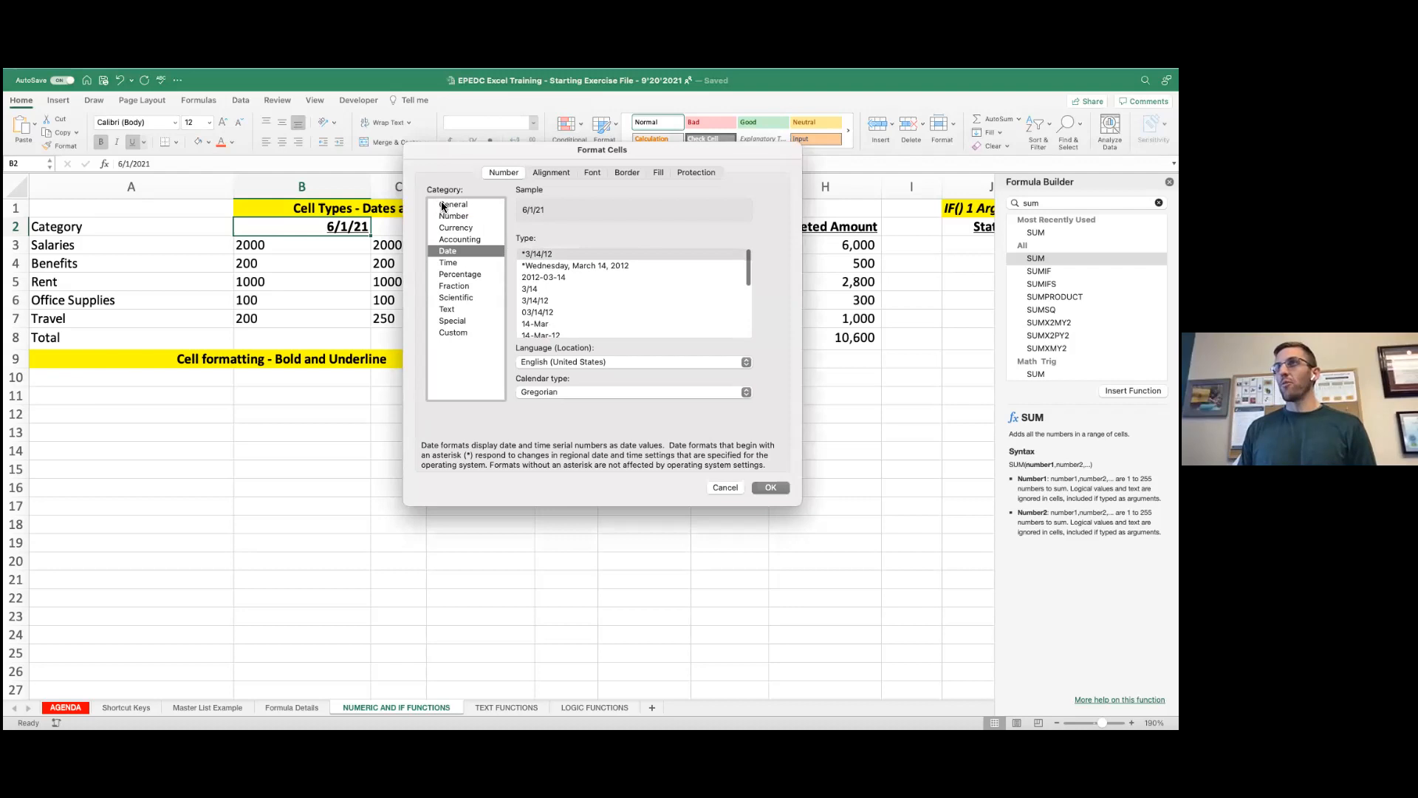
pyautogui.click(453, 217)
pyautogui.click(450, 228)
pyautogui.click(448, 251)
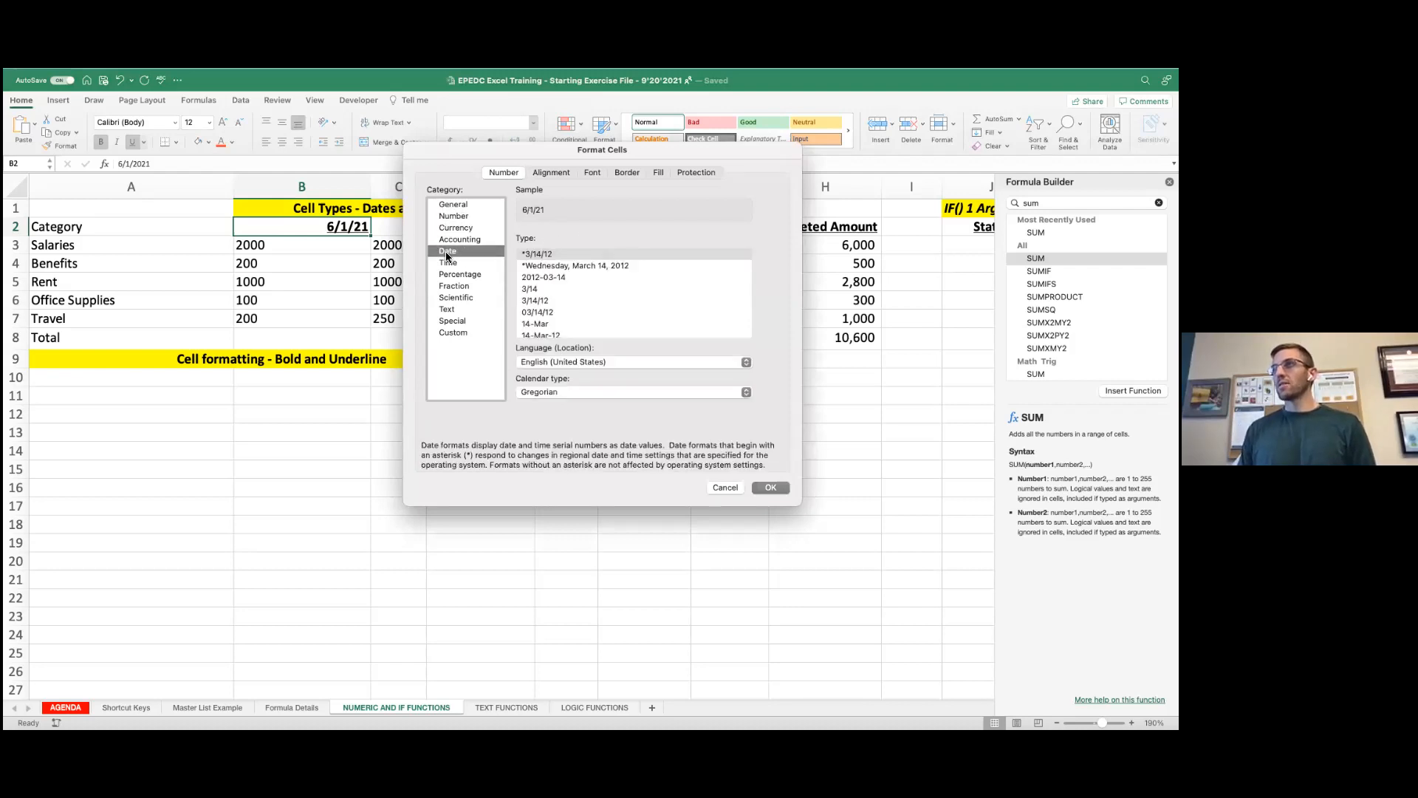
pyautogui.click(449, 263)
pyautogui.click(448, 275)
pyautogui.click(448, 287)
pyautogui.click(451, 298)
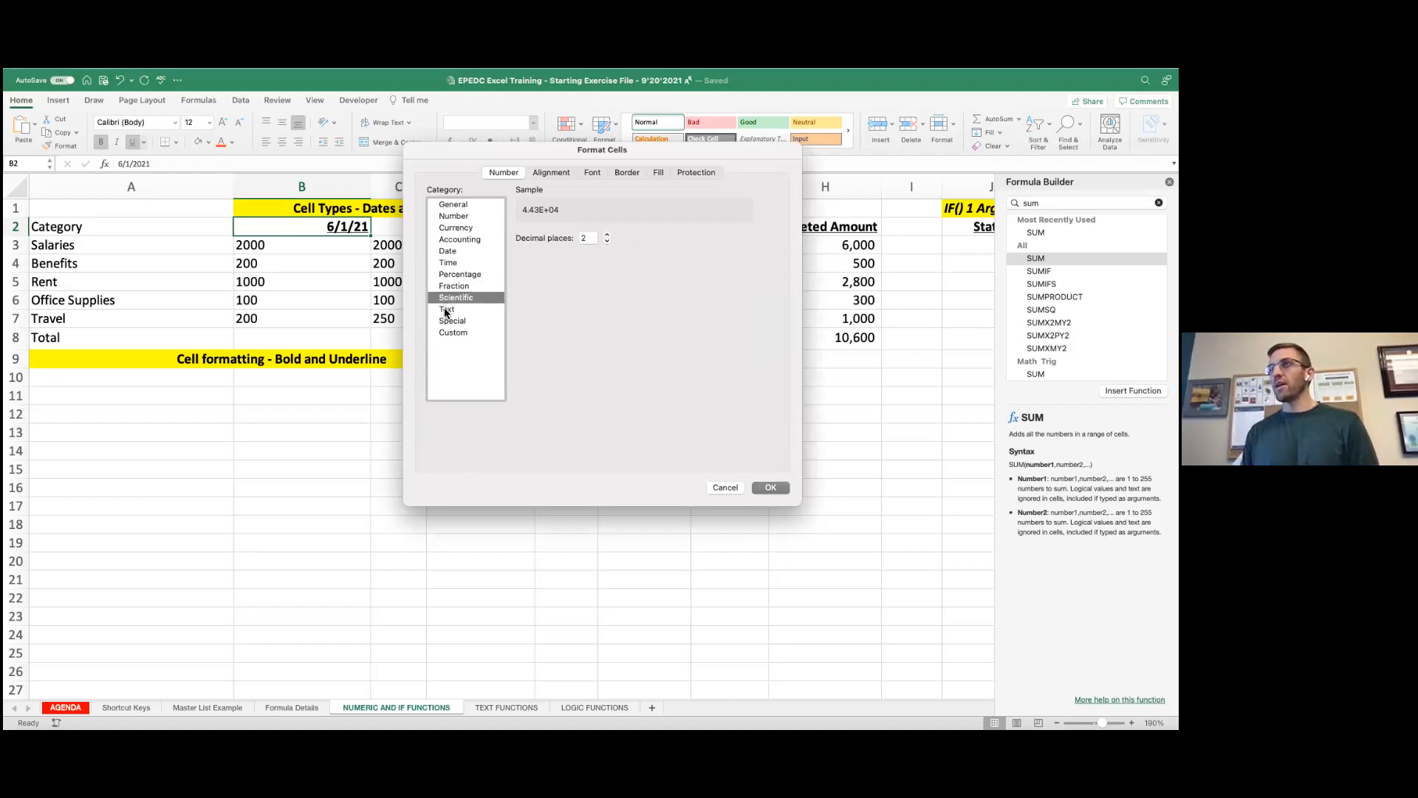
pyautogui.click(445, 309)
pyautogui.click(445, 320)
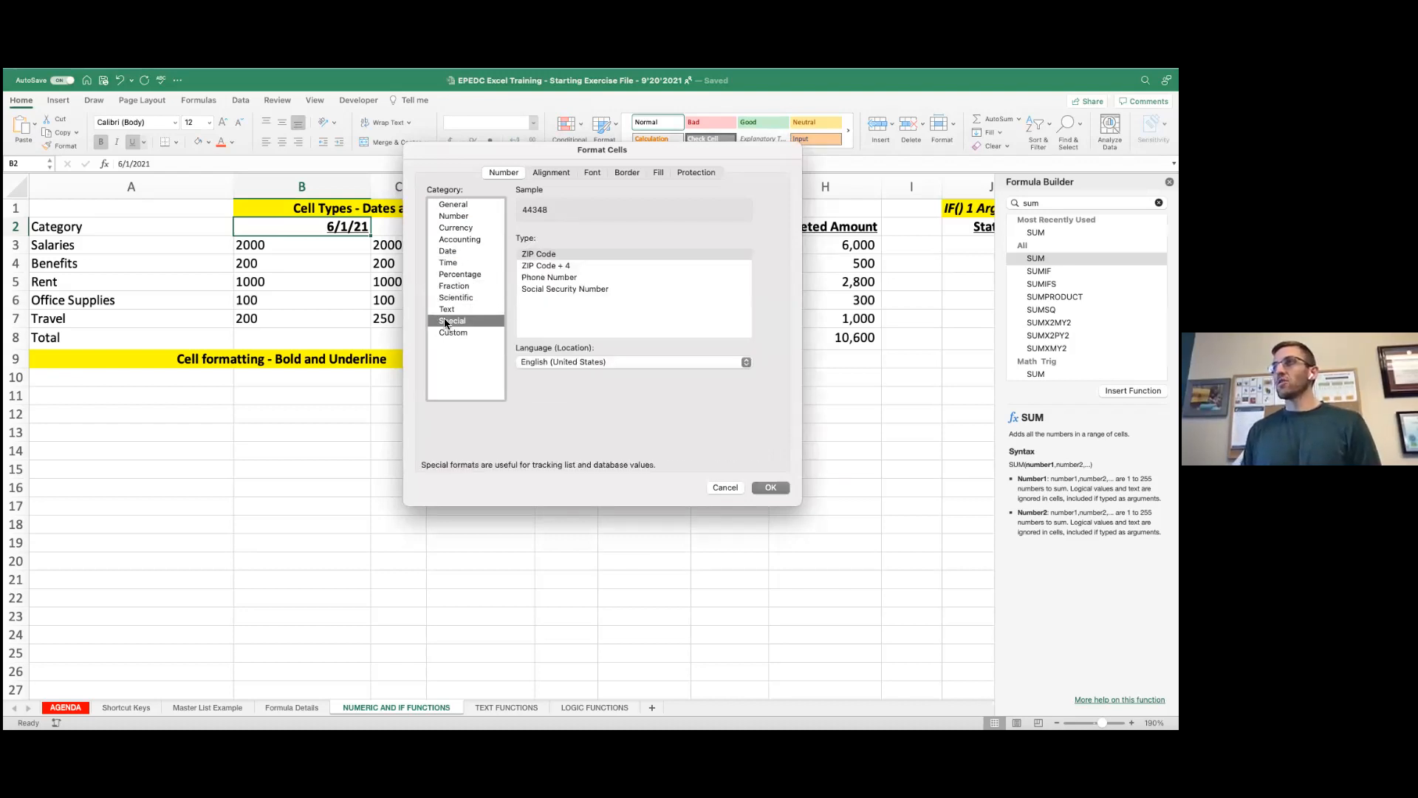
pyautogui.click(446, 333)
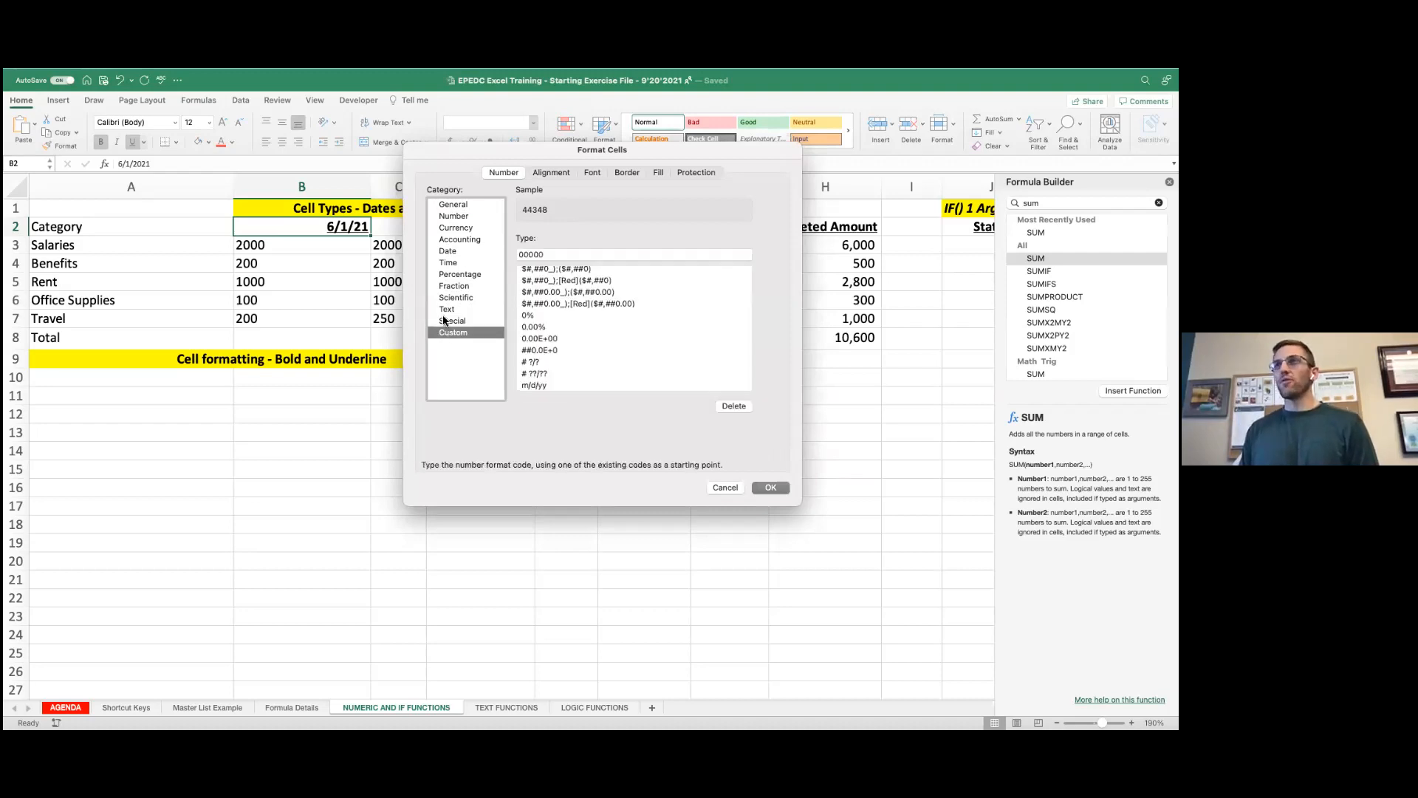
# Step: Preview the weekday, 3/14 and 3/14/12 date types for cell B2, and apply the March-12 type
pyautogui.click(460, 251)
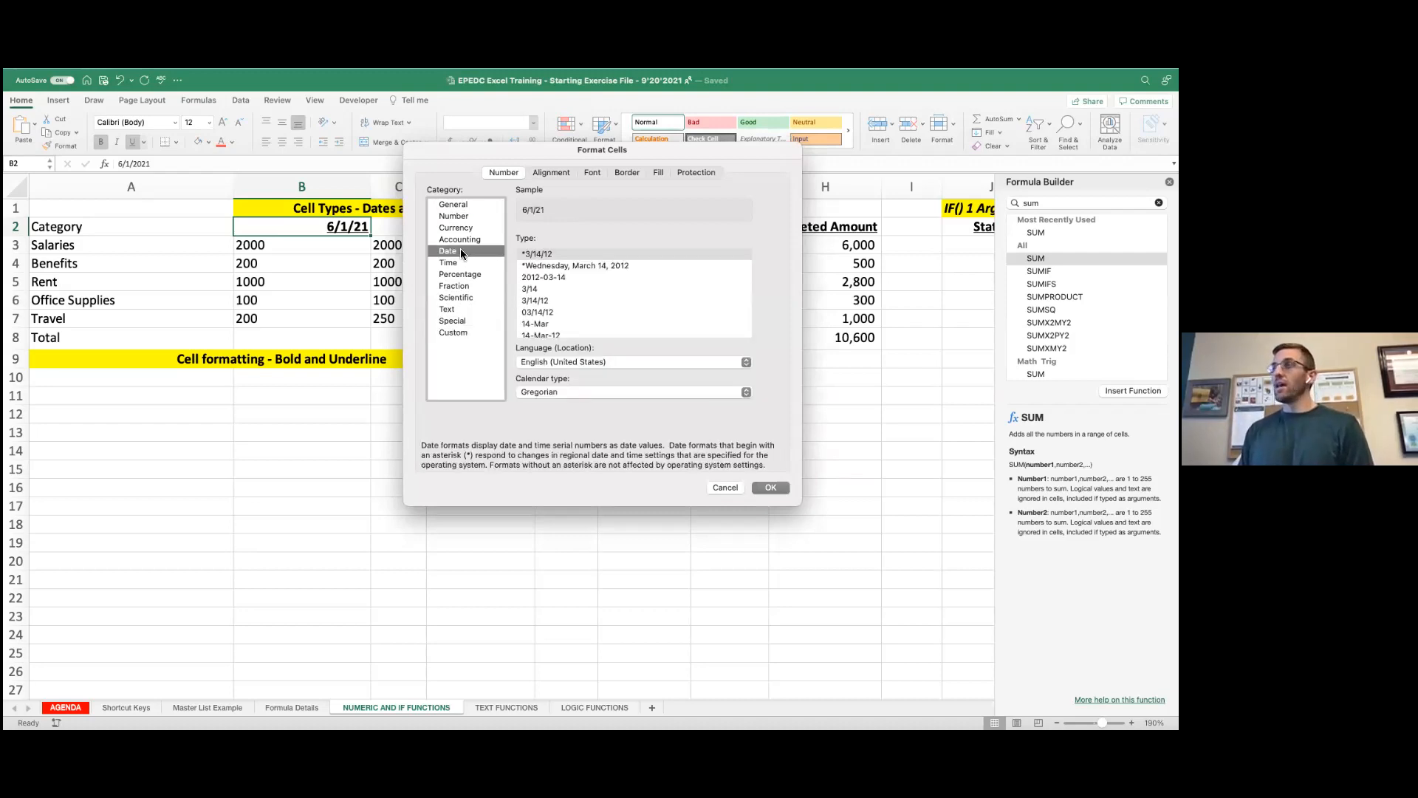
pyautogui.scroll(-5, 558, 290)
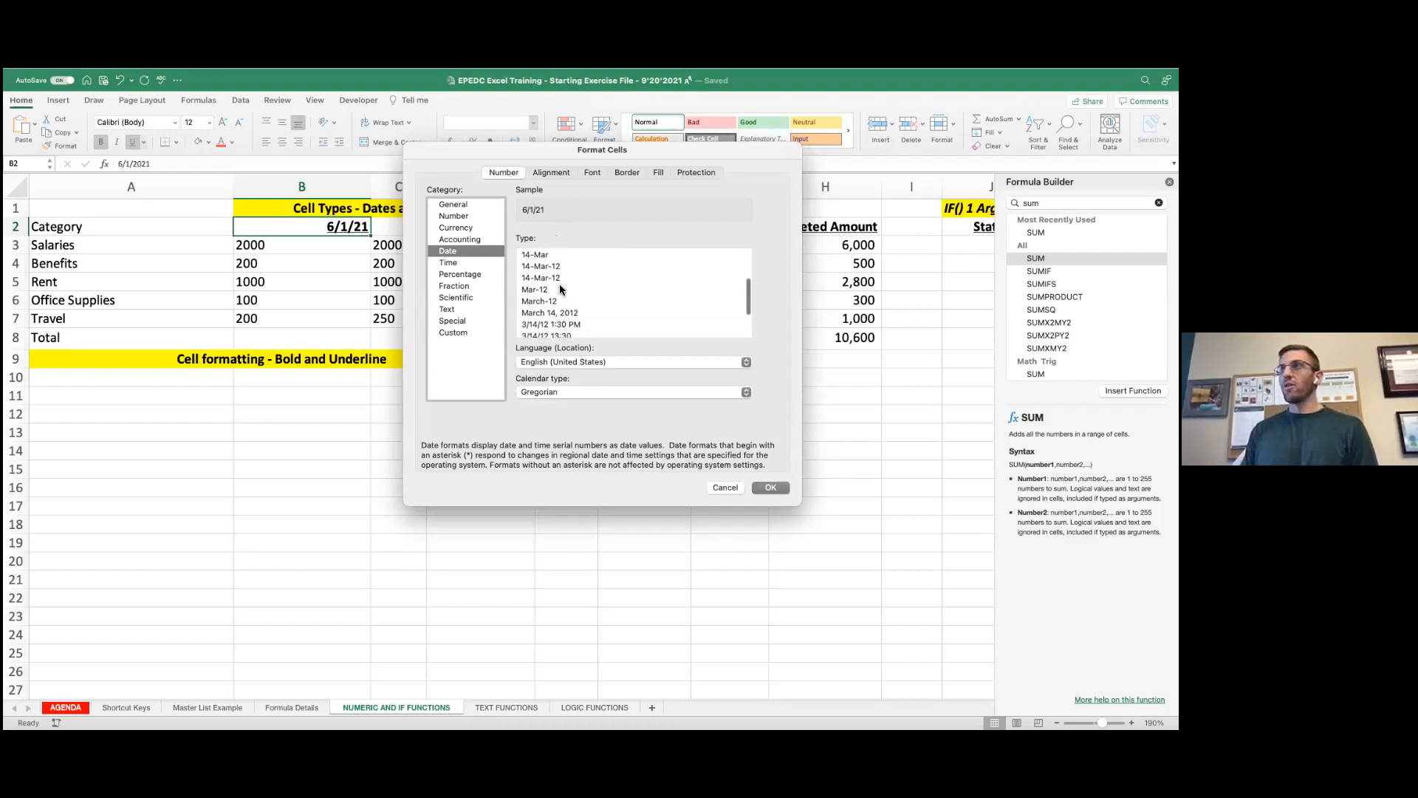
pyautogui.scroll(5, 560, 288)
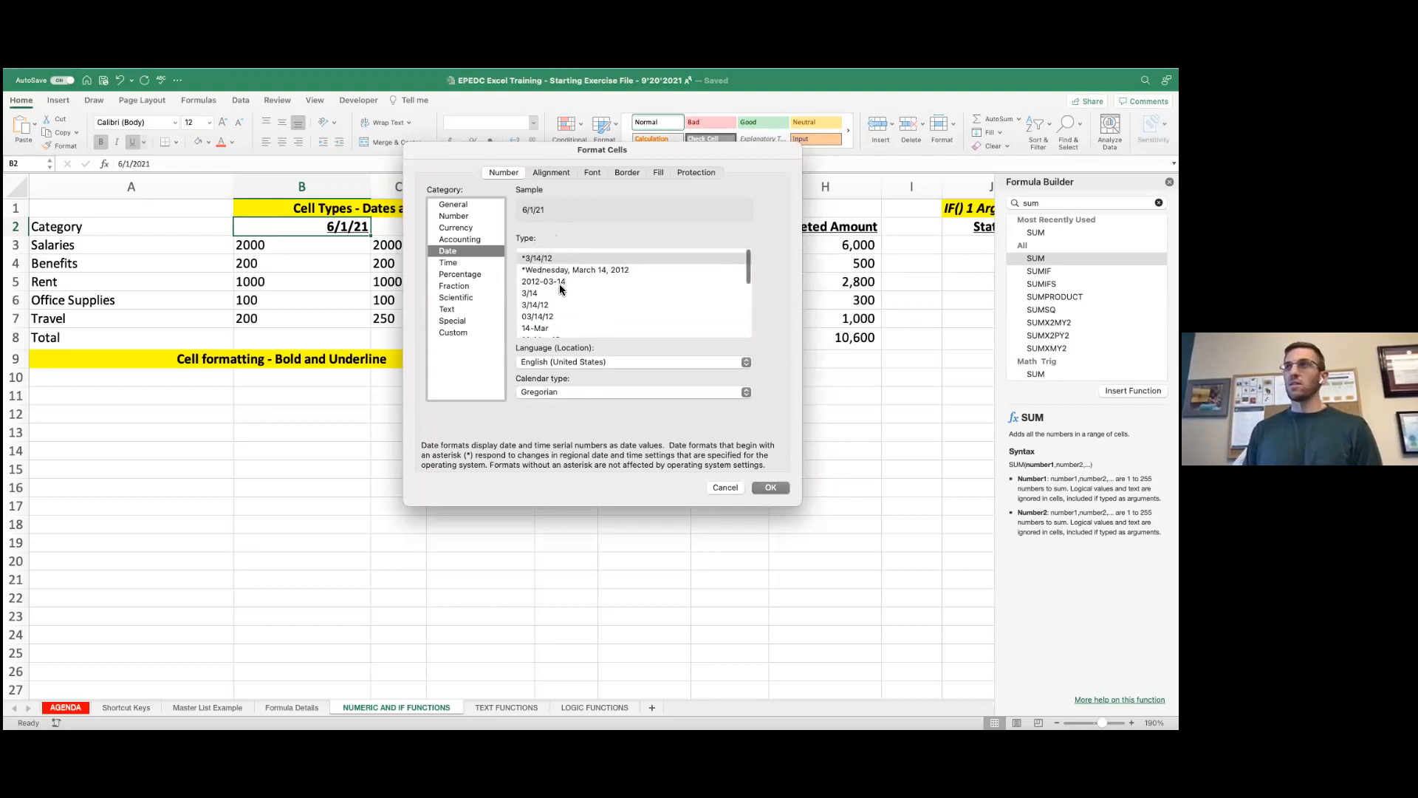
pyautogui.click(552, 264)
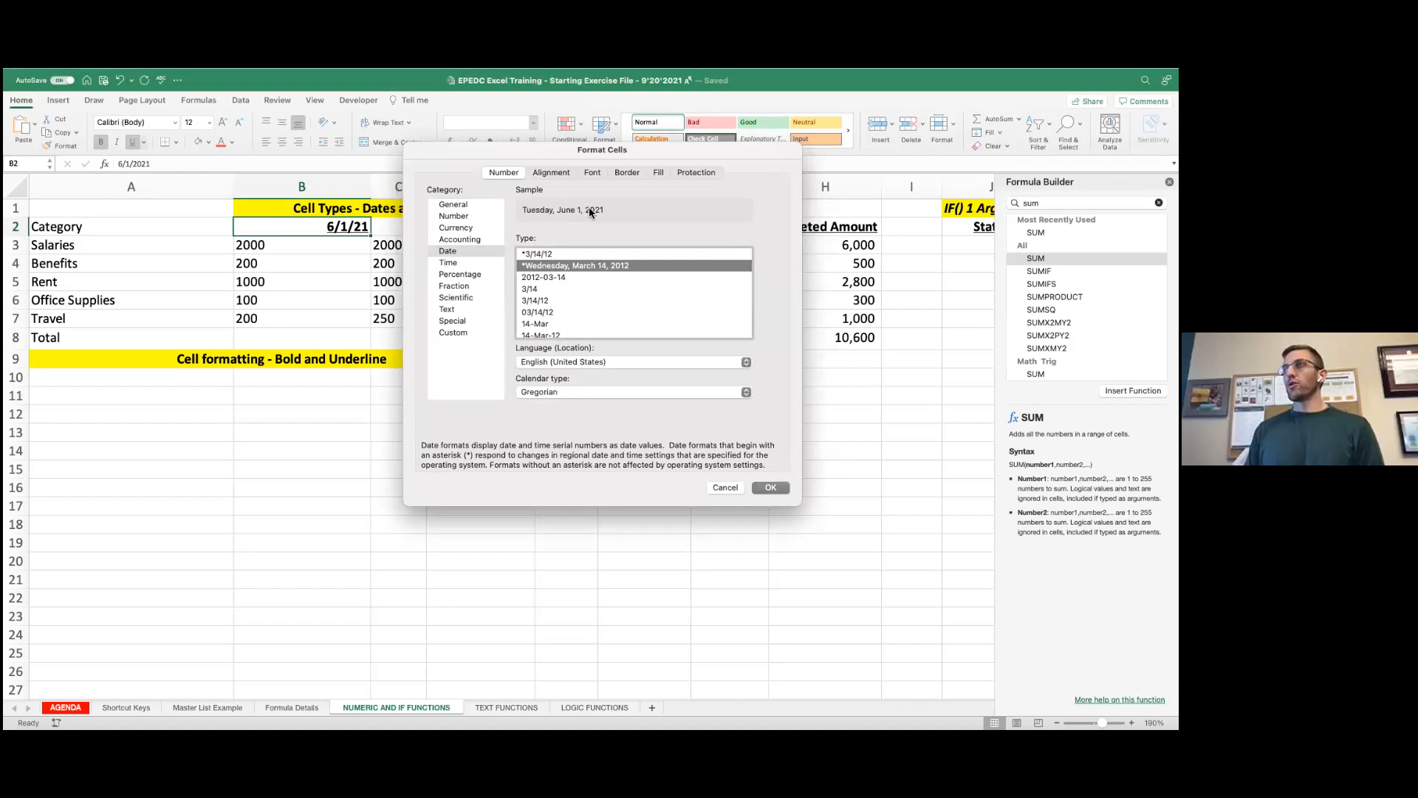
pyautogui.click(536, 288)
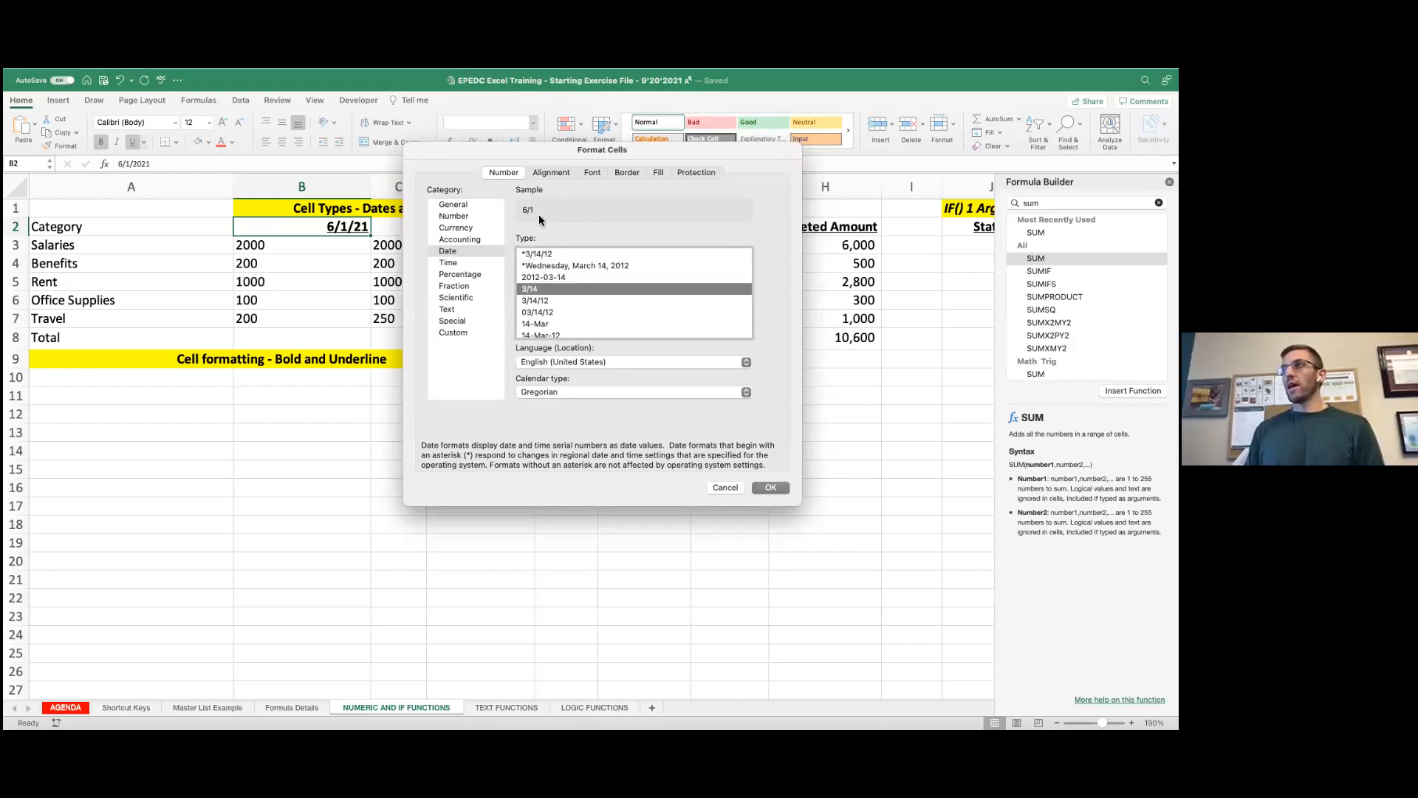
pyautogui.click(557, 299)
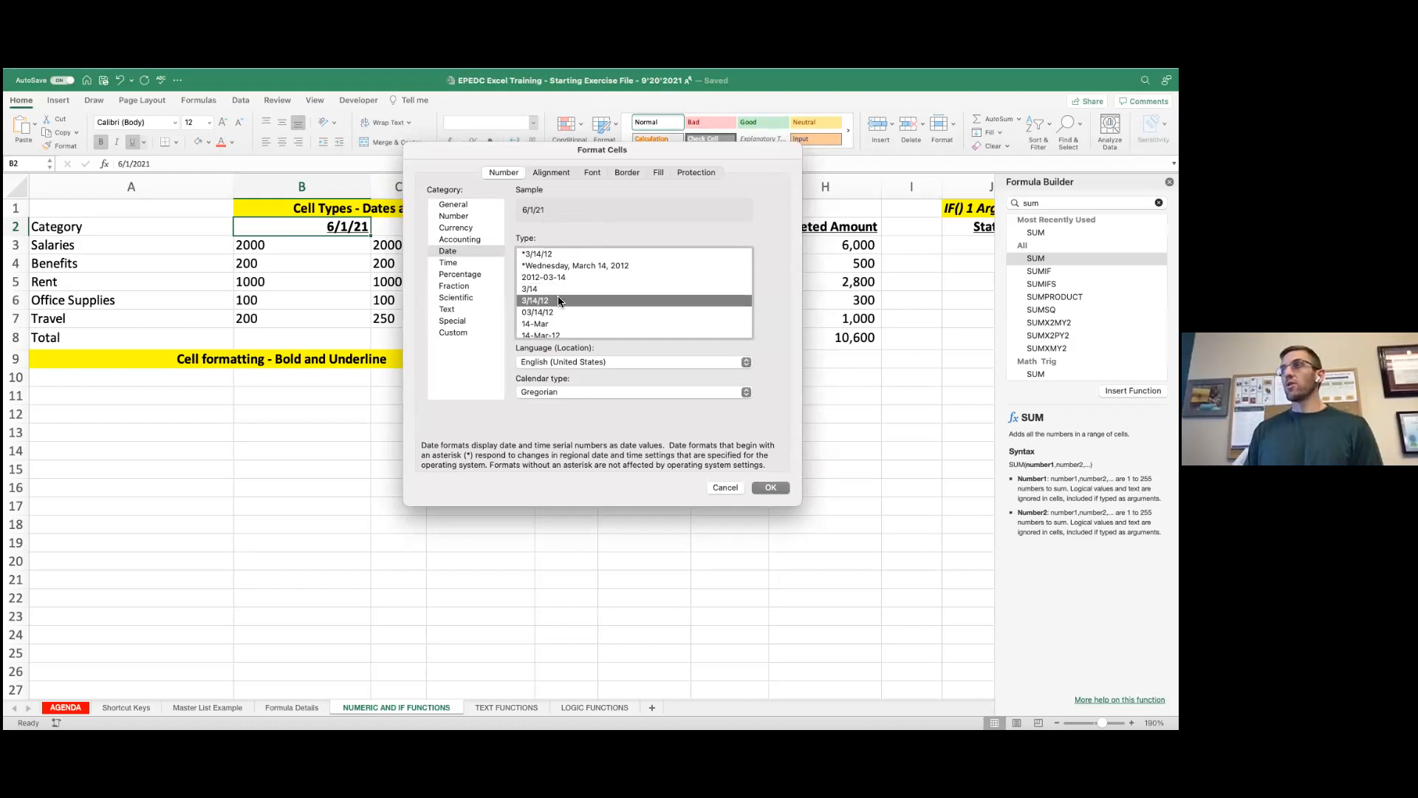
pyautogui.scroll(-1, 570, 311)
pyautogui.scroll(-2, 570, 312)
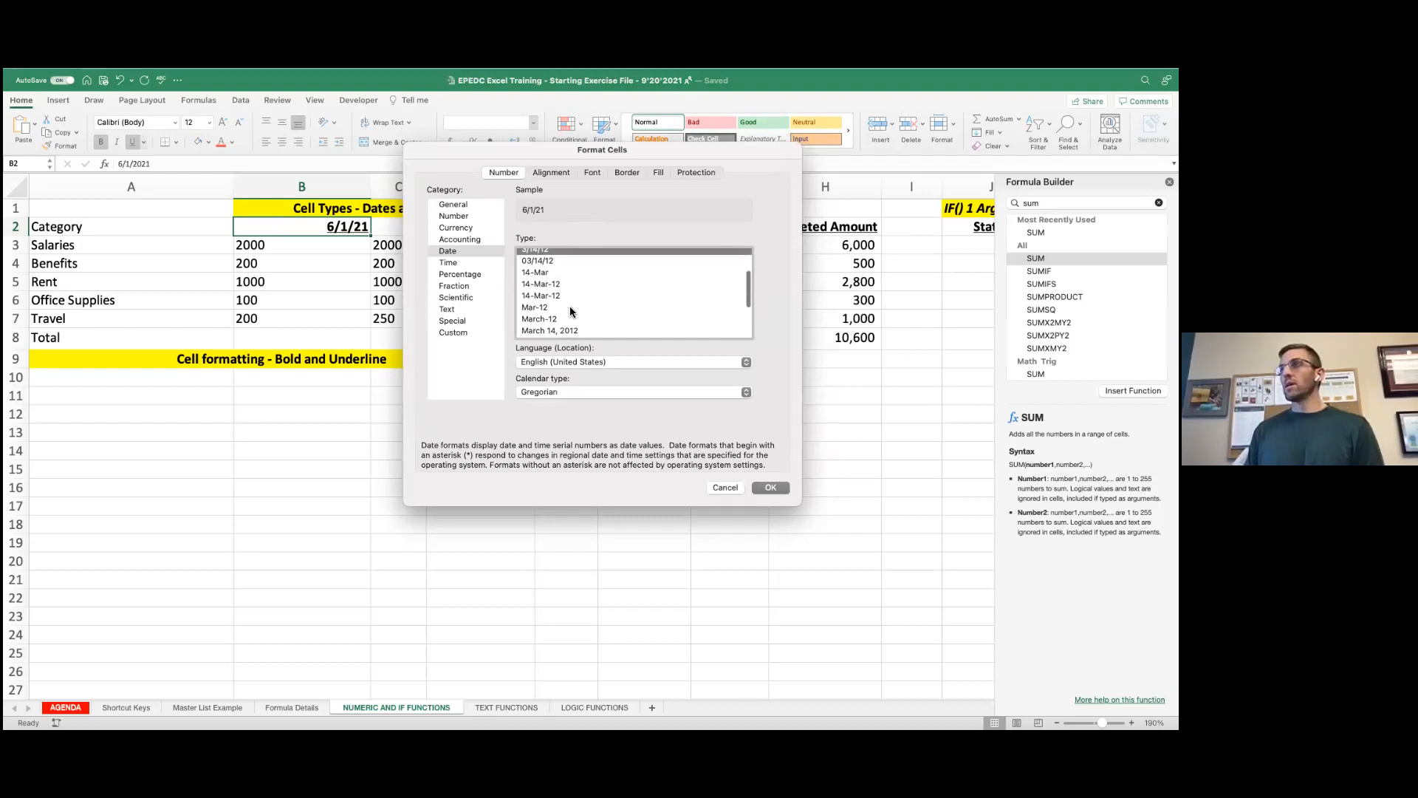
pyautogui.click(532, 319)
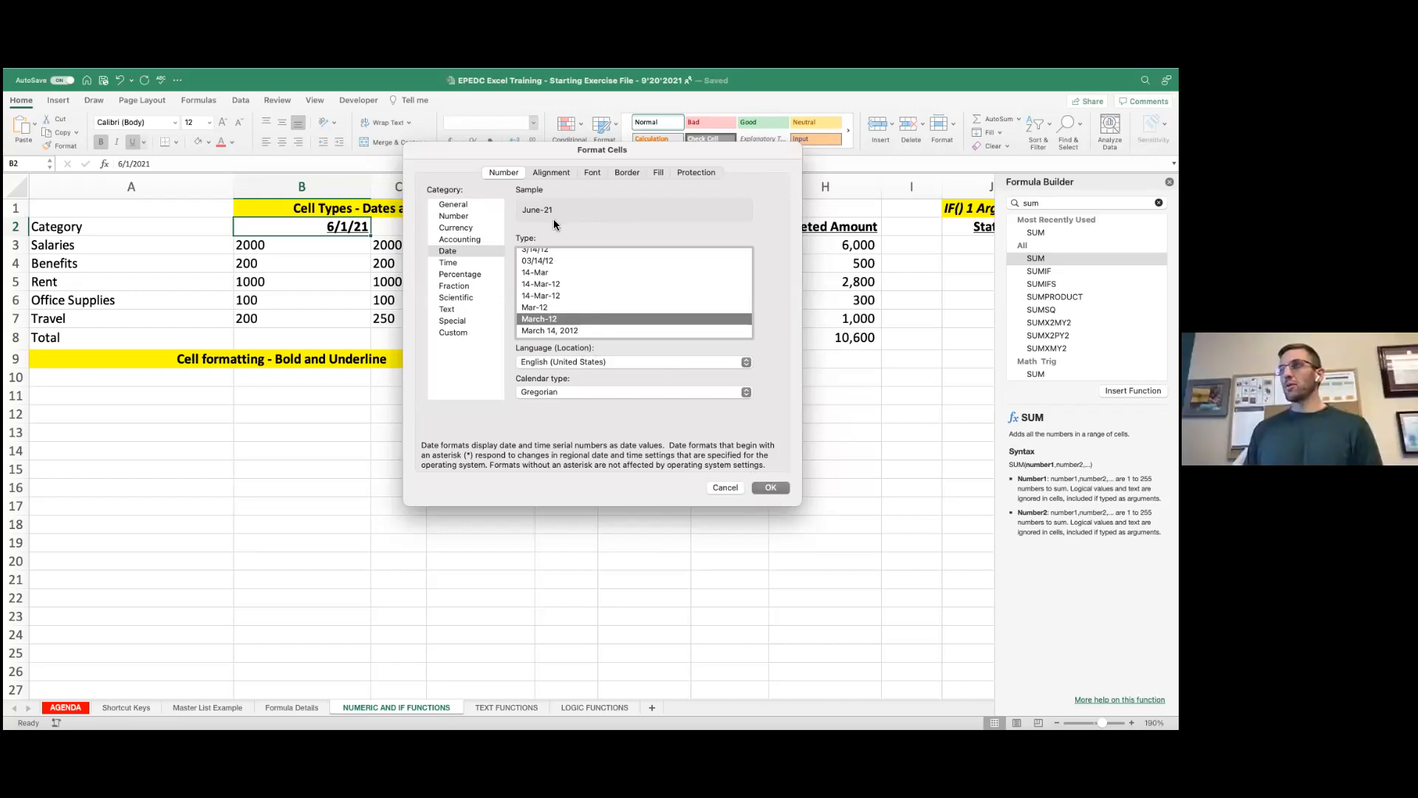
pyautogui.click(769, 487)
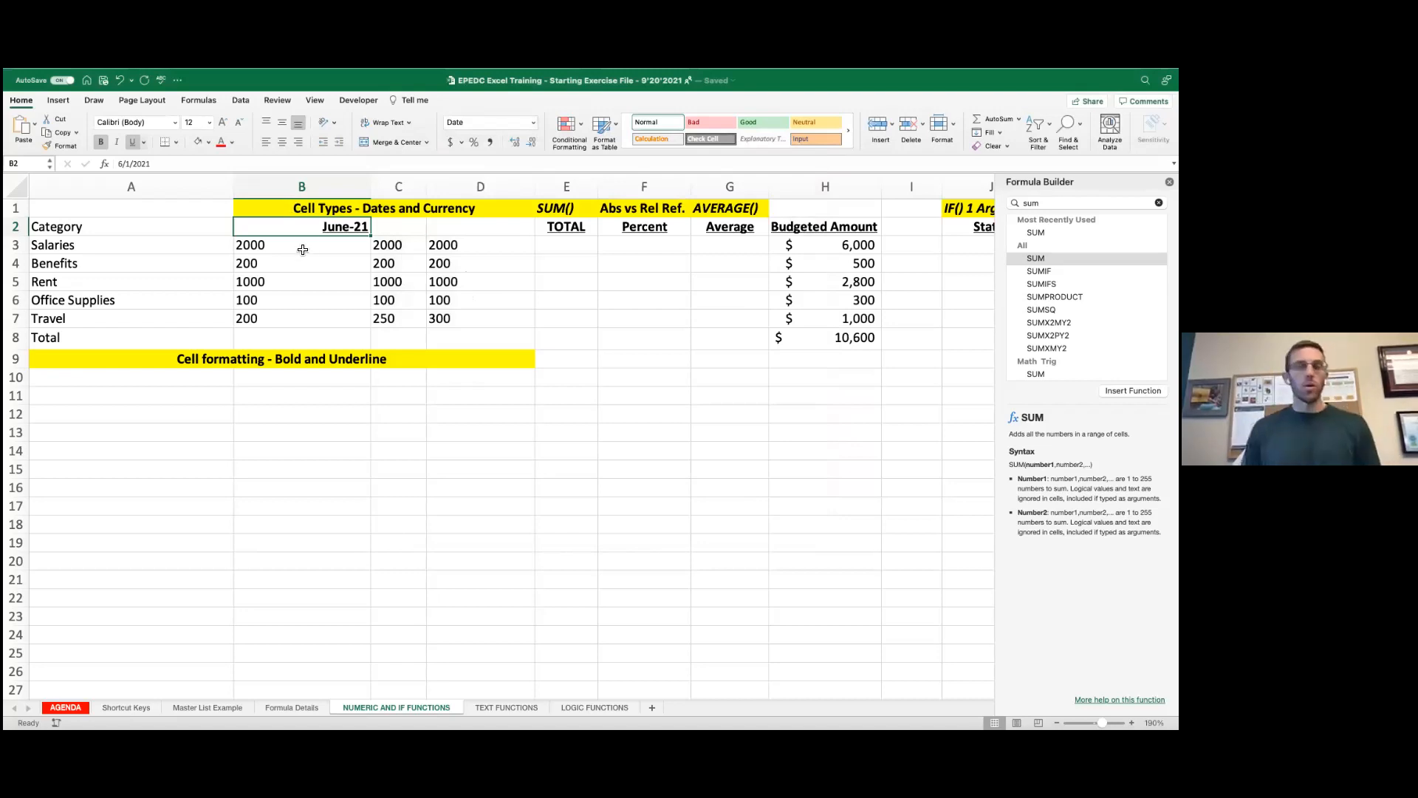
# Step: Fill the June-21 header from B2 across to D2 as consecutive months, producing July-21 and August-21
pyautogui.click(381, 232)
pyautogui.scroll(-1, 413, 232)
pyautogui.click(460, 231)
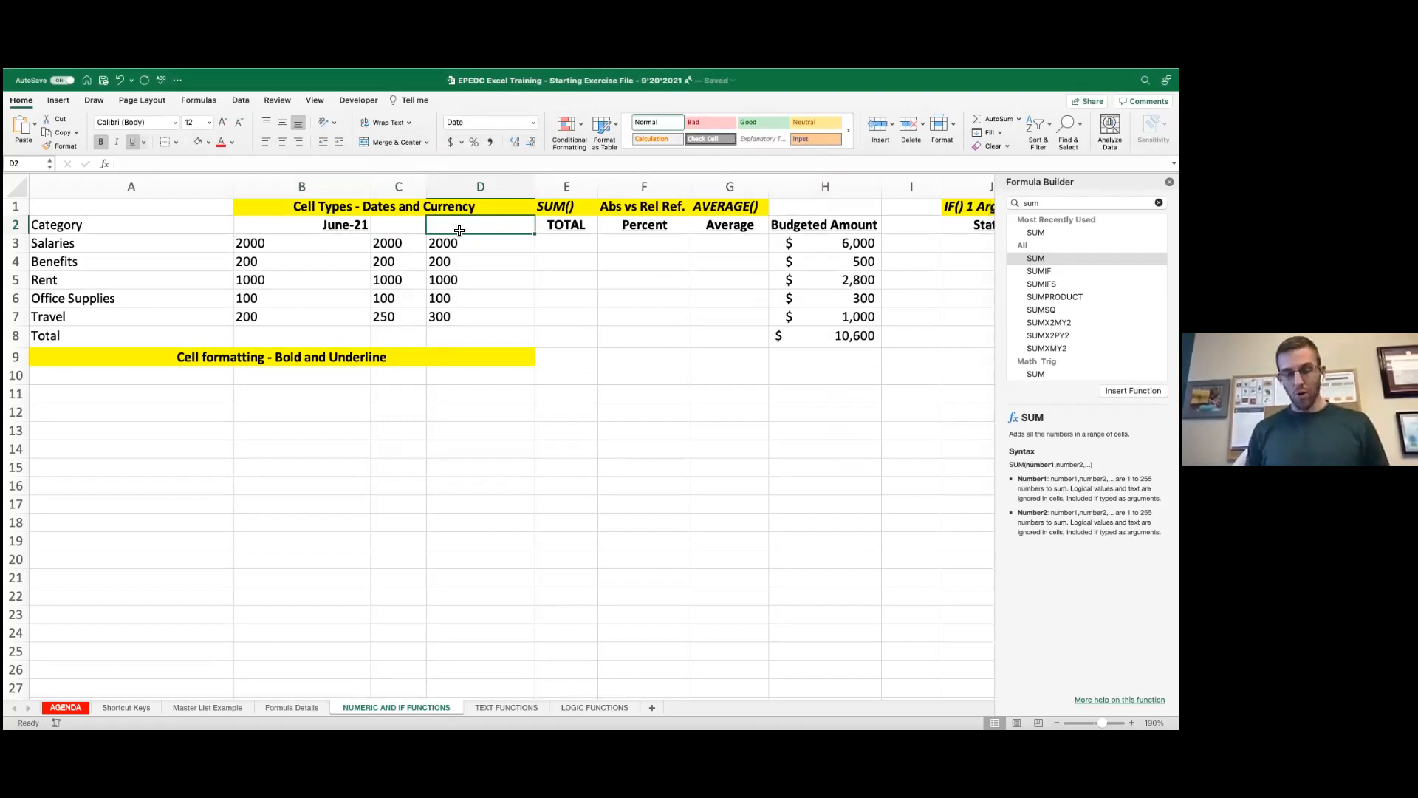
pyautogui.click(325, 227)
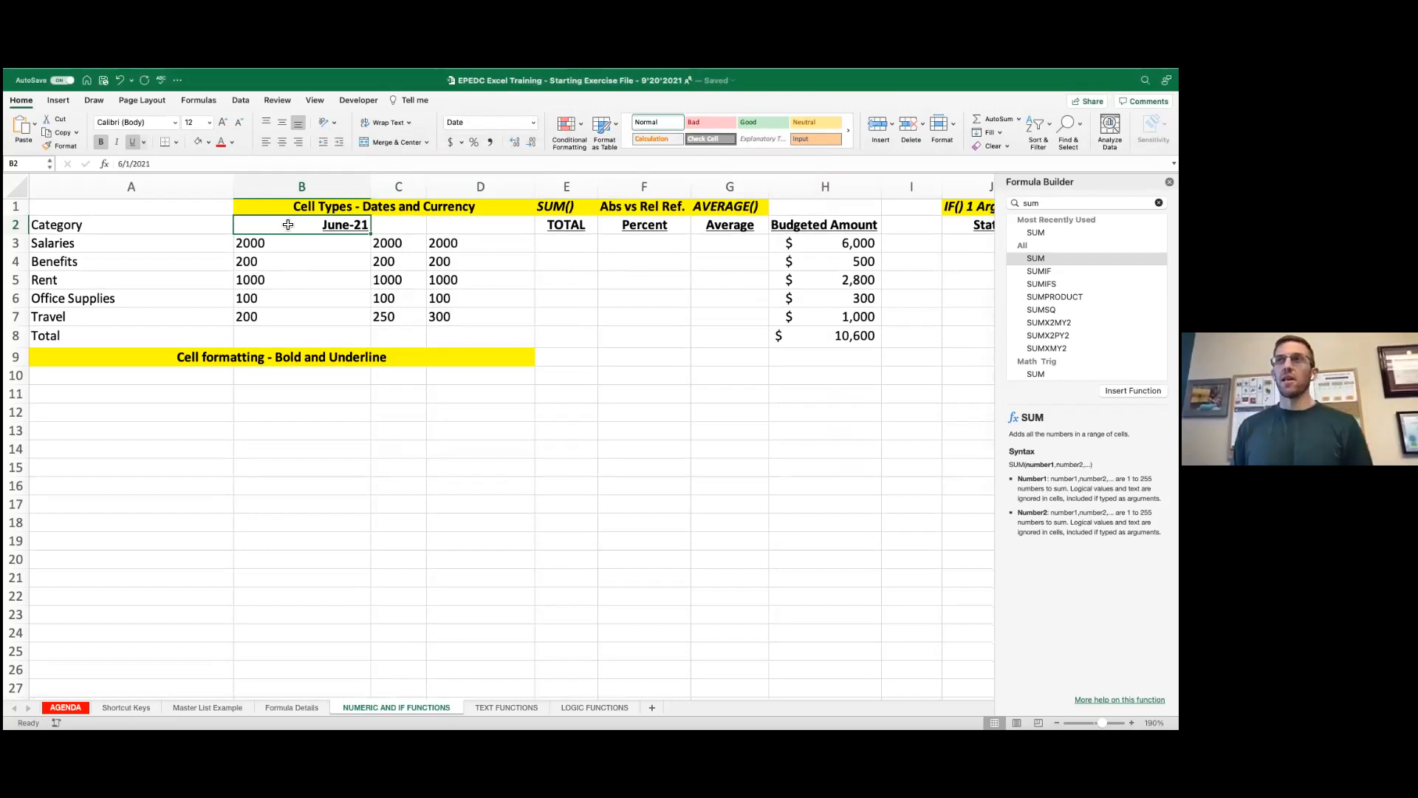
pyautogui.scroll(-1, 329, 242)
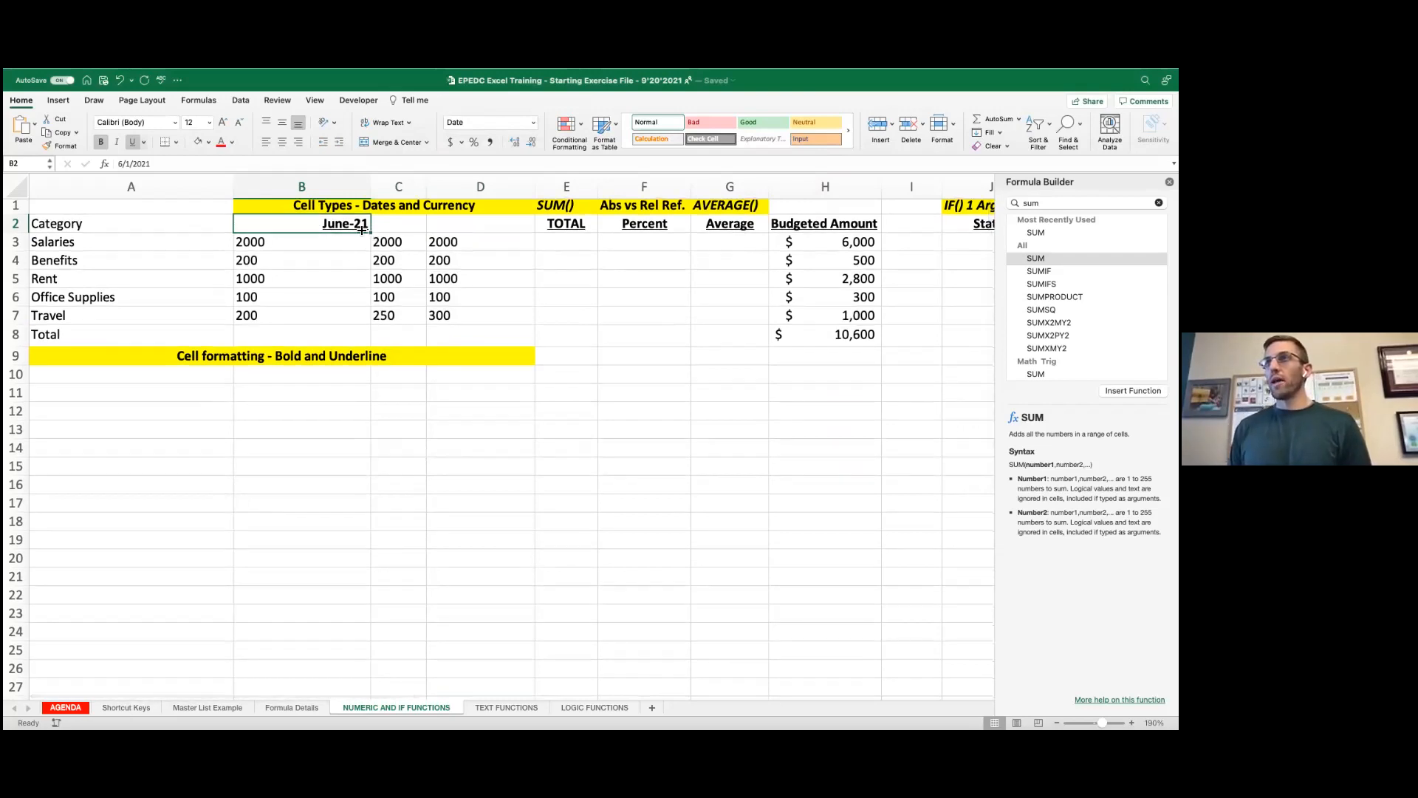
pyautogui.scroll(-1, 332, 275)
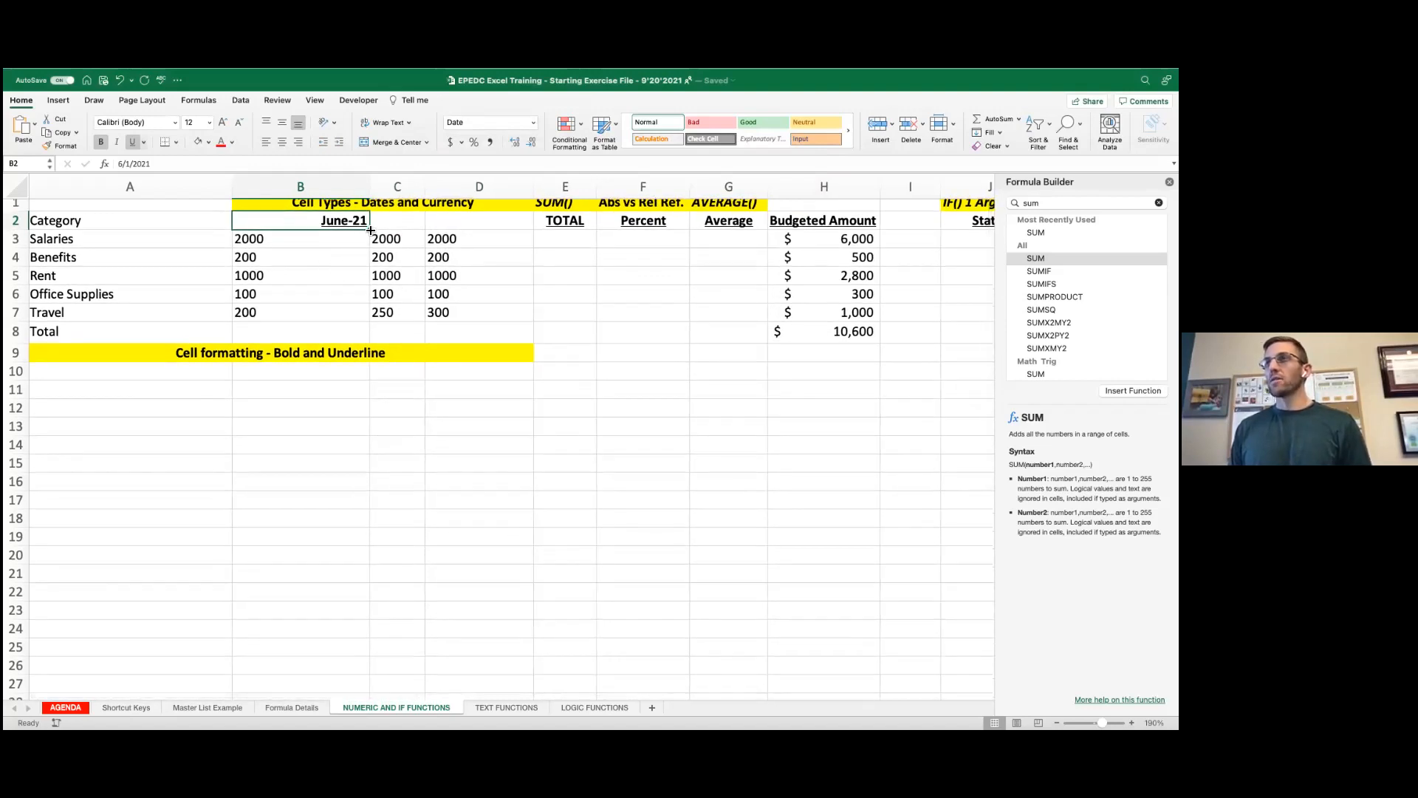
pyautogui.moveTo(371, 231); pyautogui.dragTo(504, 232)
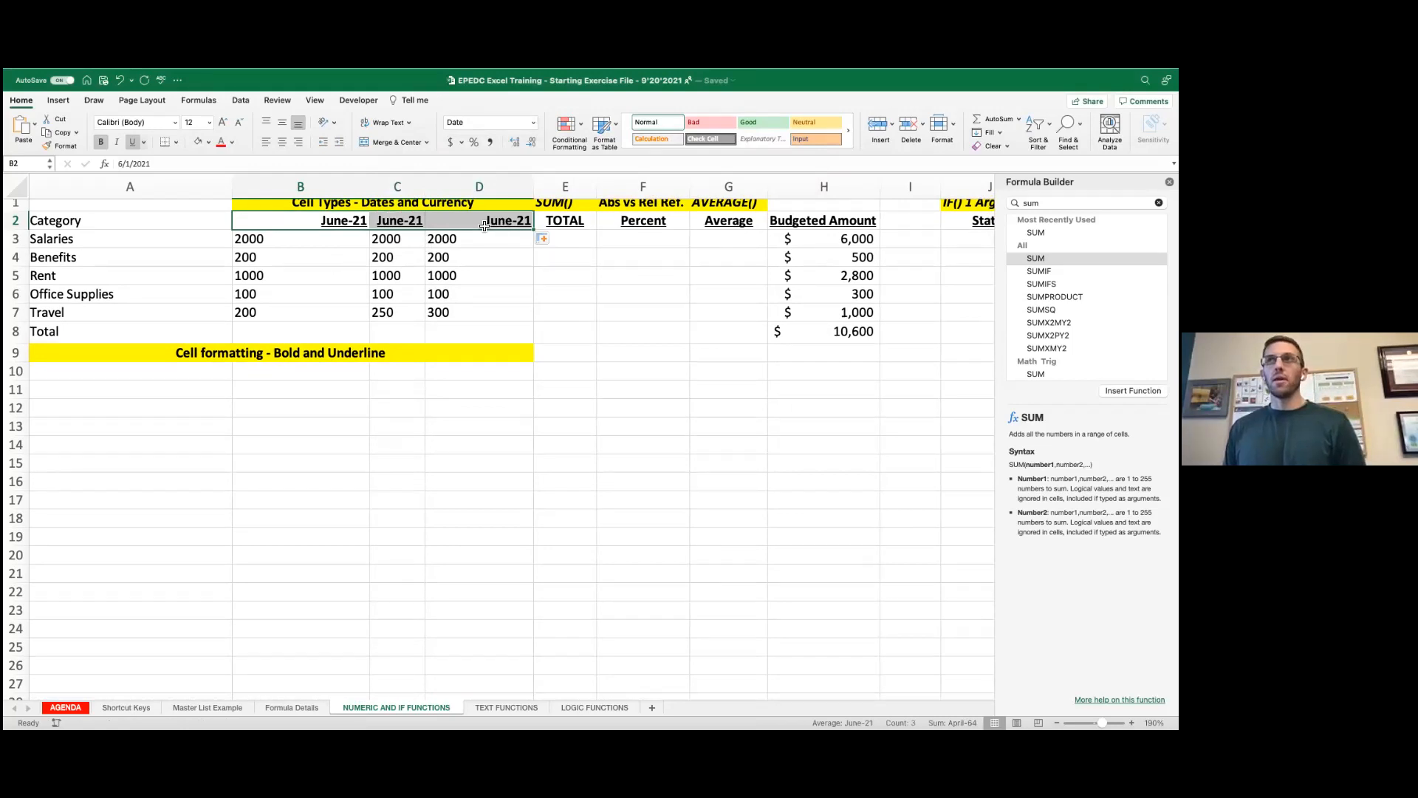
pyautogui.click(554, 239)
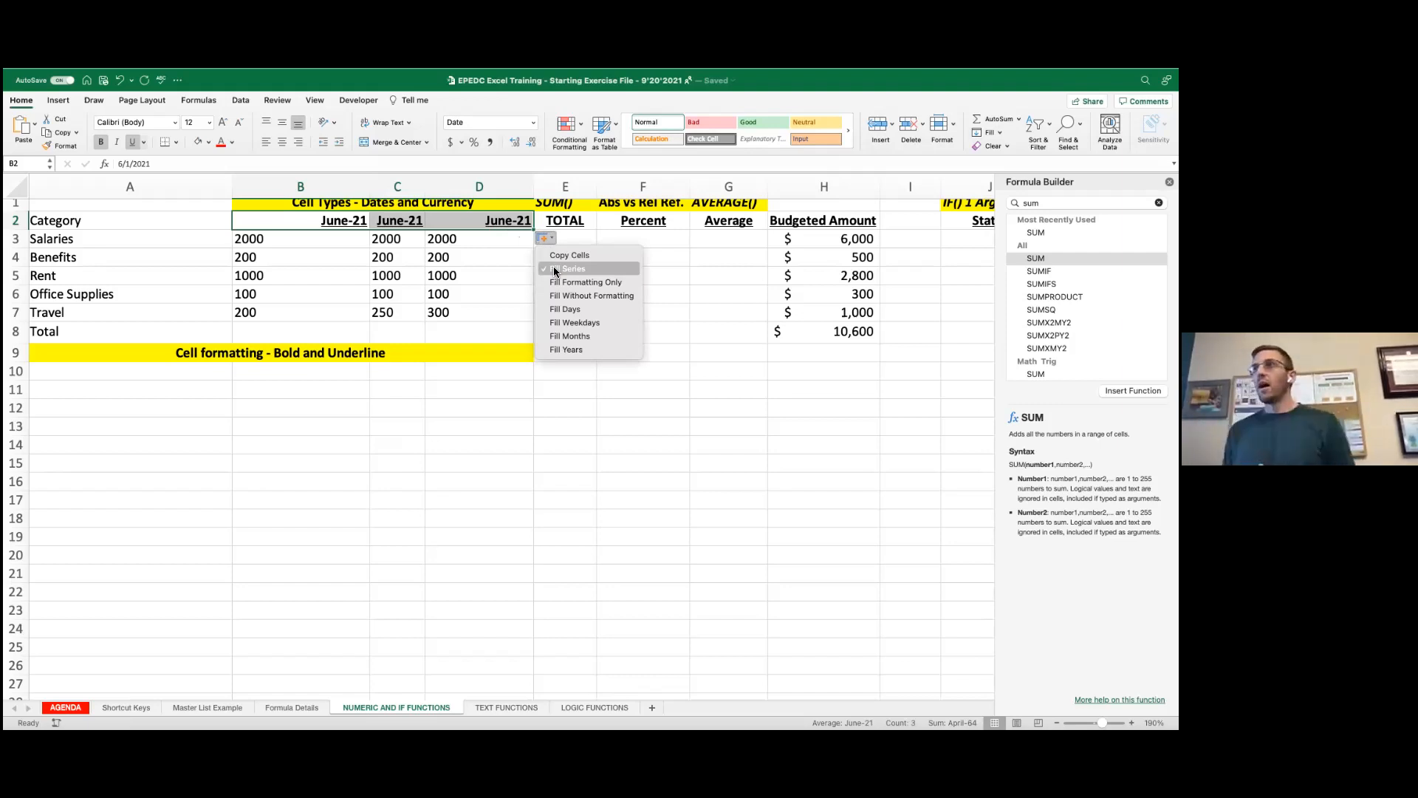
pyautogui.click(562, 337)
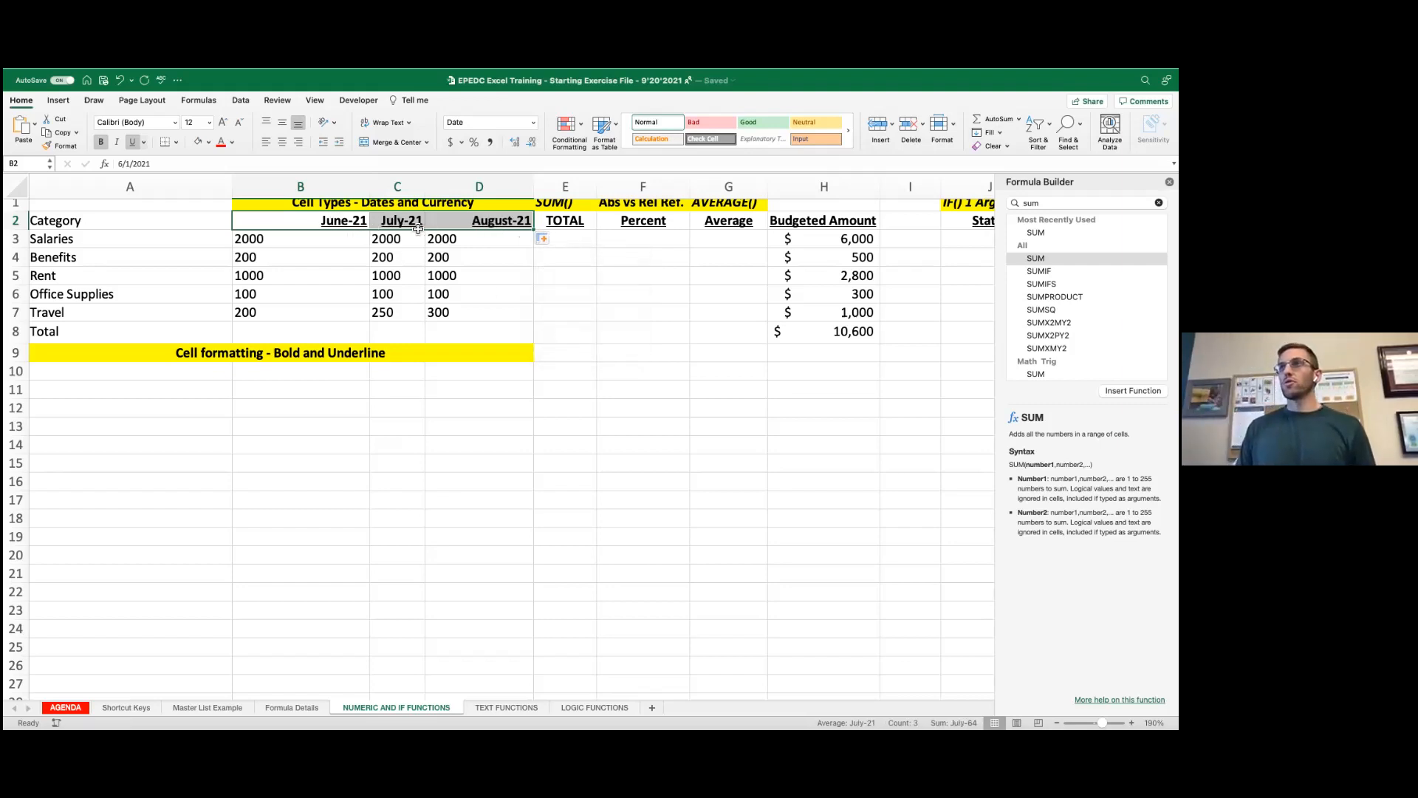
# Step: Switch the filled headers in C2:D2 to a yearly fill, and return them to the monthly fill
pyautogui.click(547, 238)
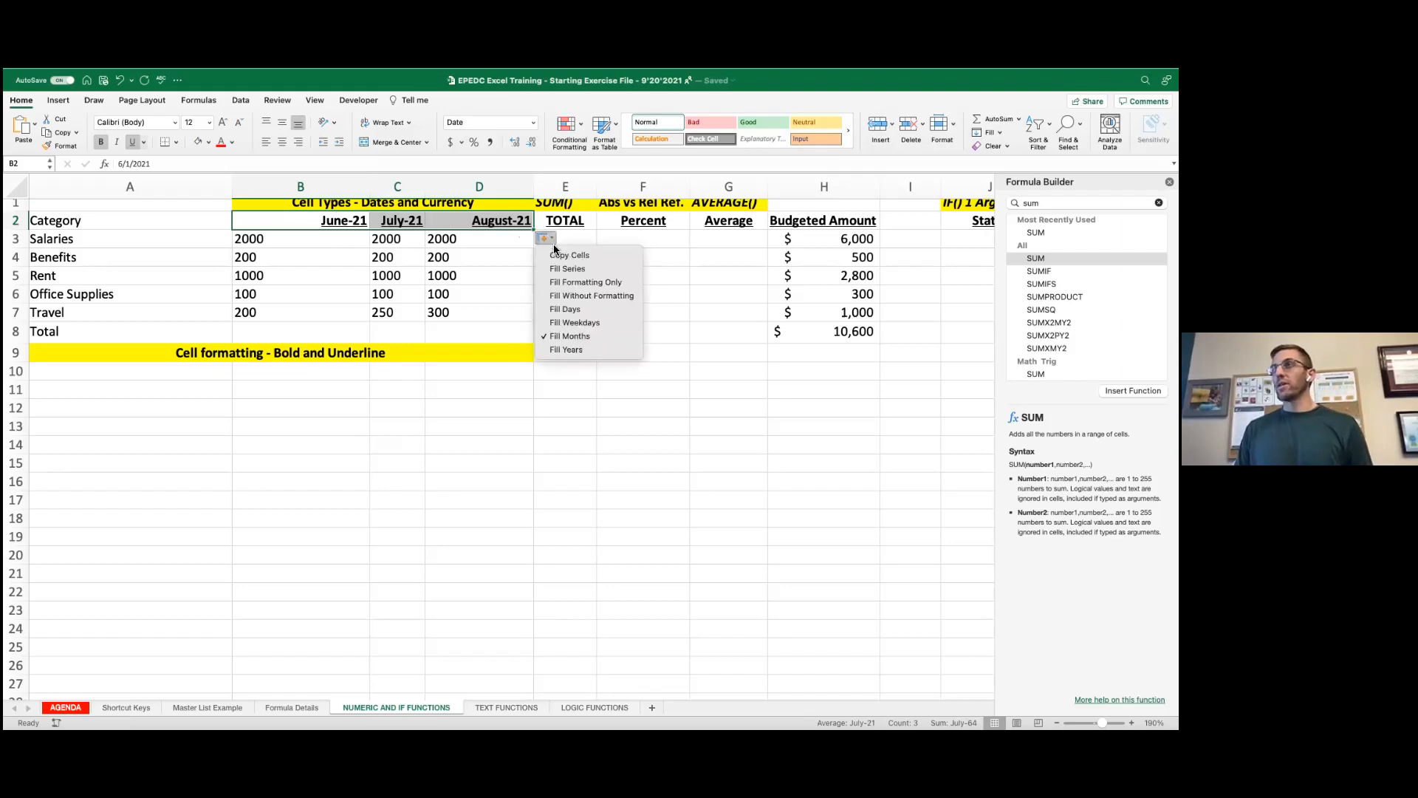
pyautogui.click(569, 349)
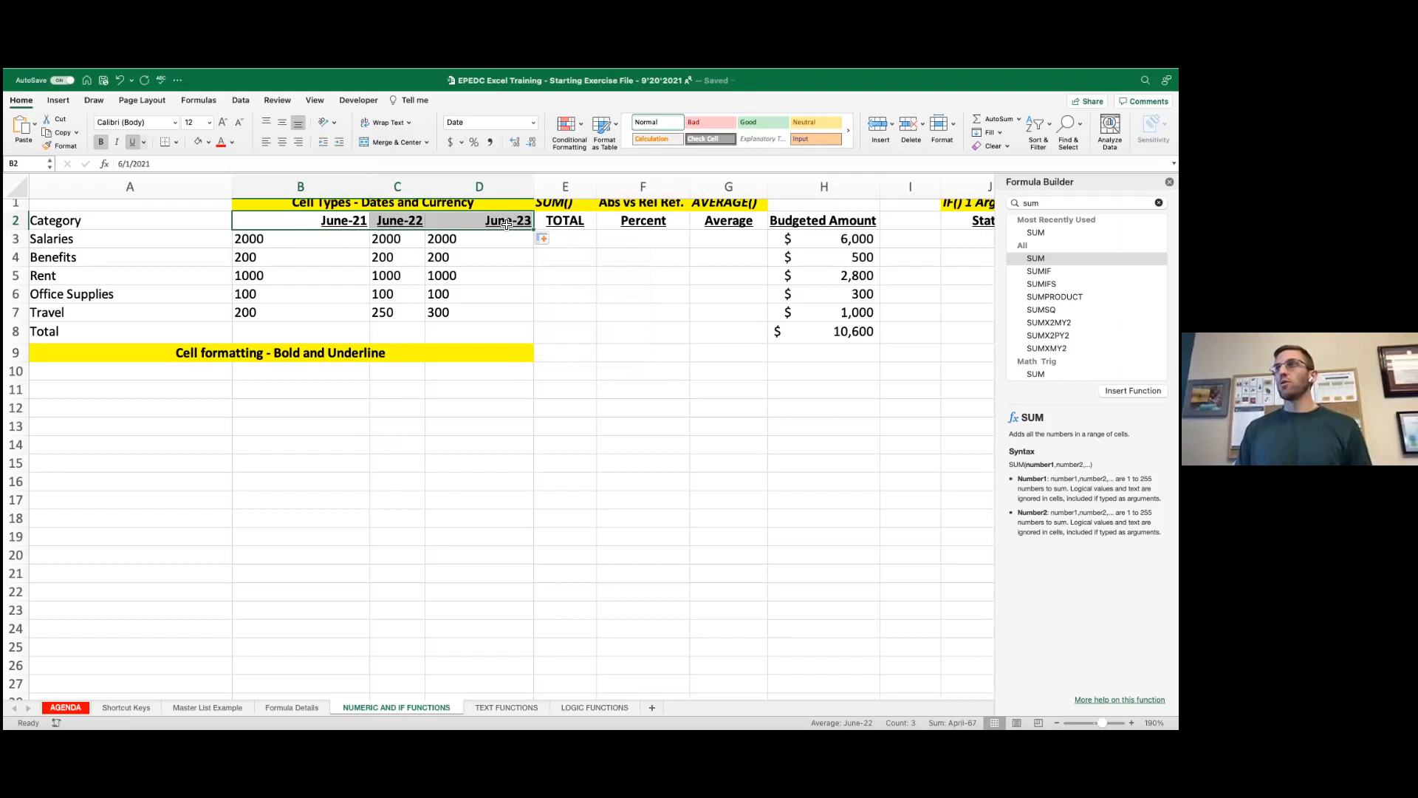
pyautogui.click(547, 239)
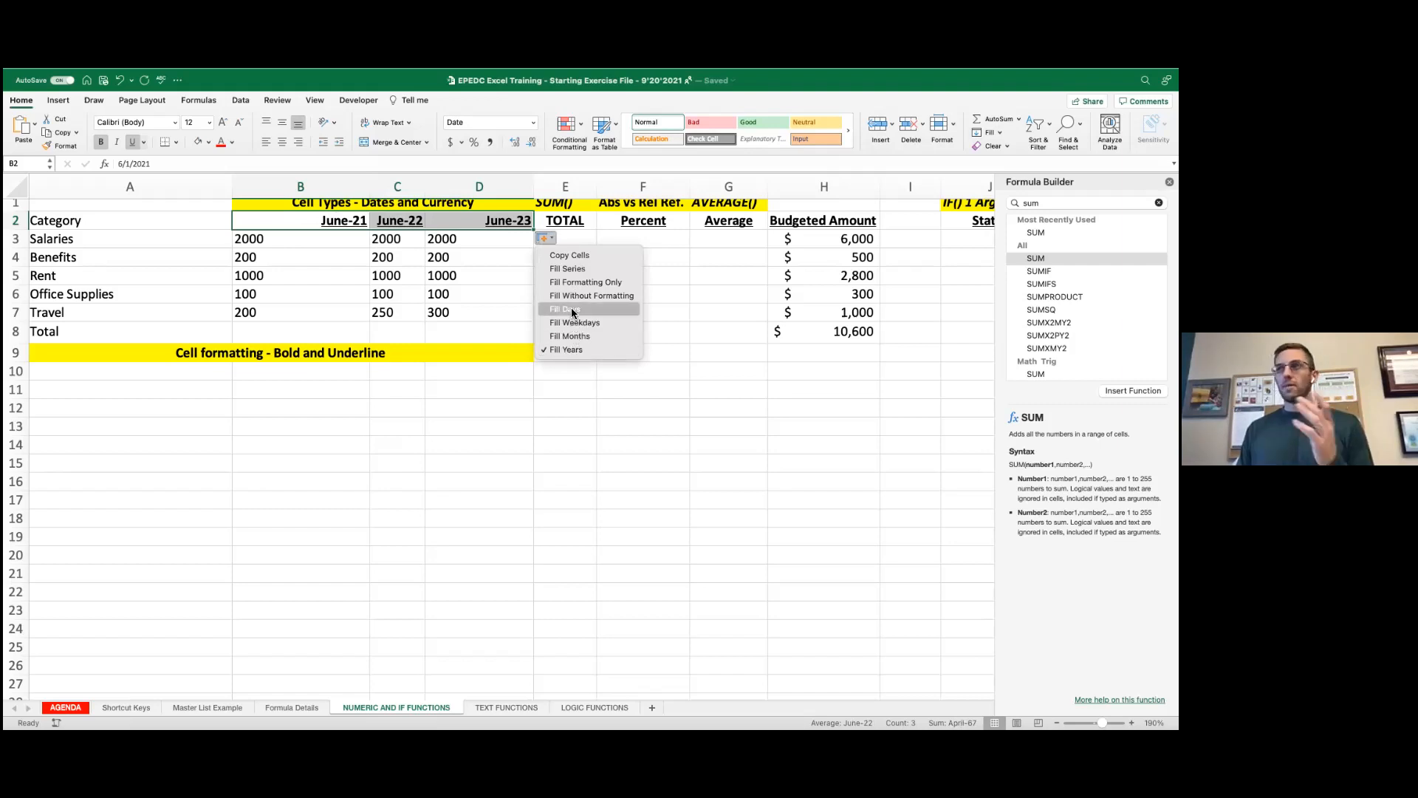
pyautogui.click(569, 335)
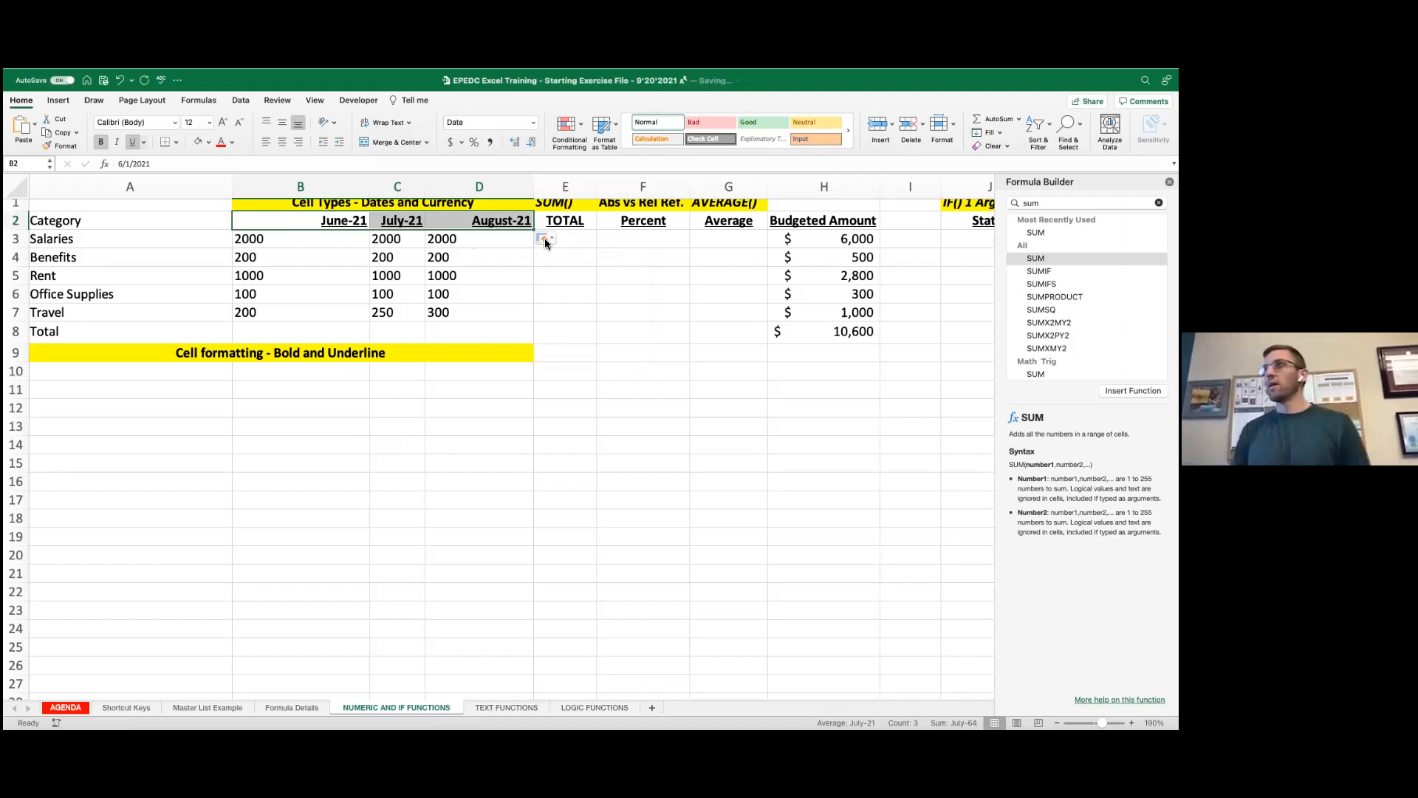
# Step: Extend the date headers from B2:D2 along row 2 to column BI and set the fill to years
pyautogui.moveTo(533, 230); pyautogui.dragTo(913, 217)
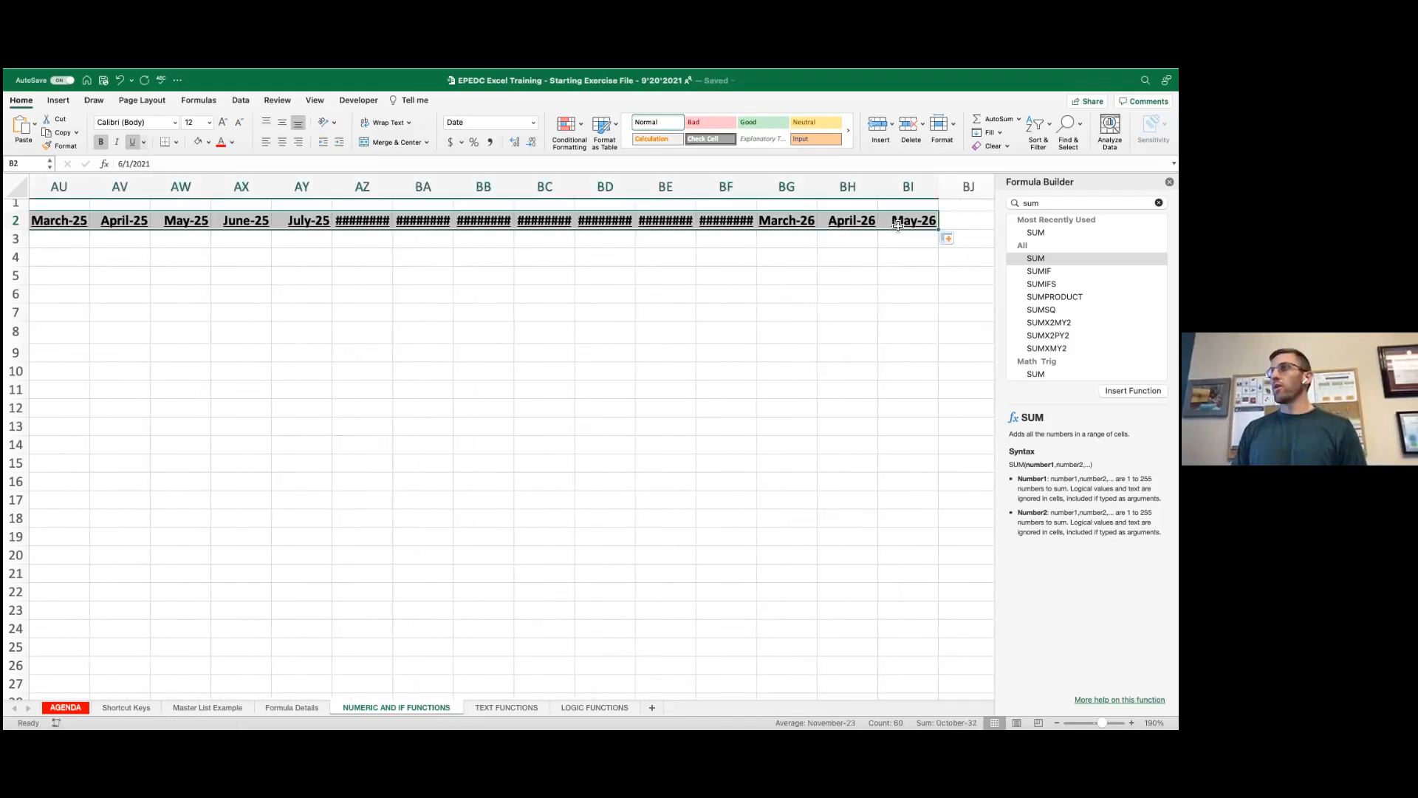
pyautogui.click(949, 239)
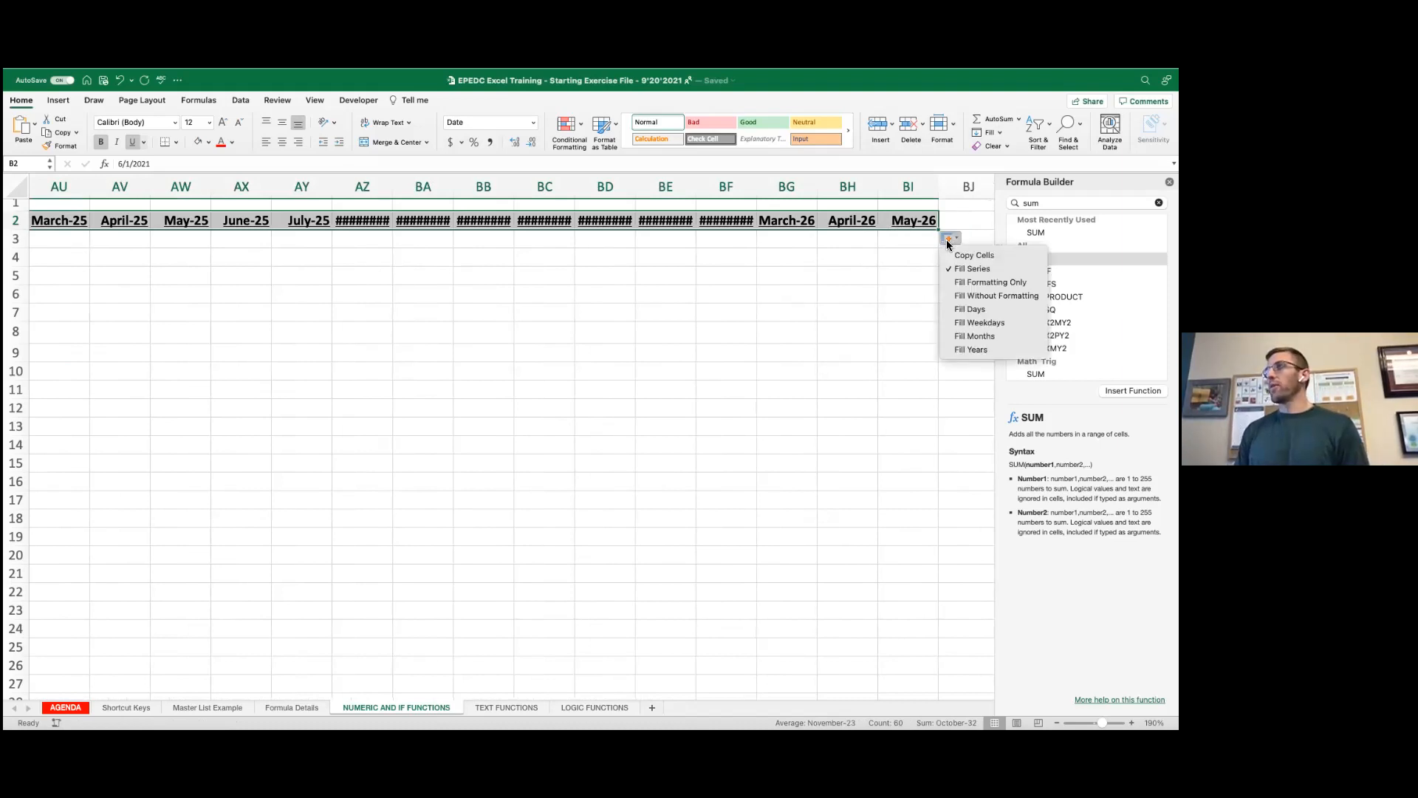
pyautogui.click(955, 344)
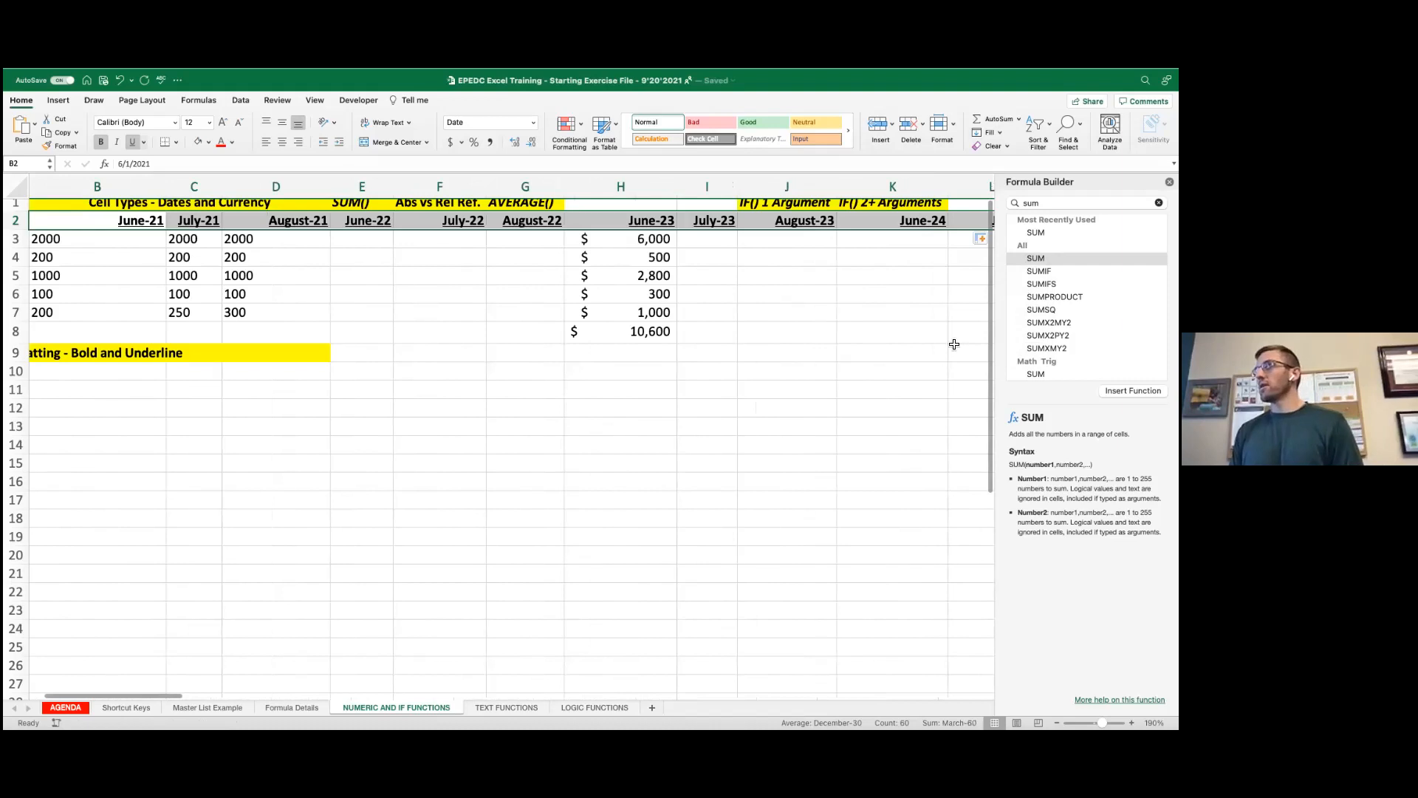
# Step: Undo the long yearly header fill and fill June-21 from B2 across to D2 as consecutive months
pyautogui.hscroll(15, 687, 272)
pyautogui.hscroll(5, 730, 271)
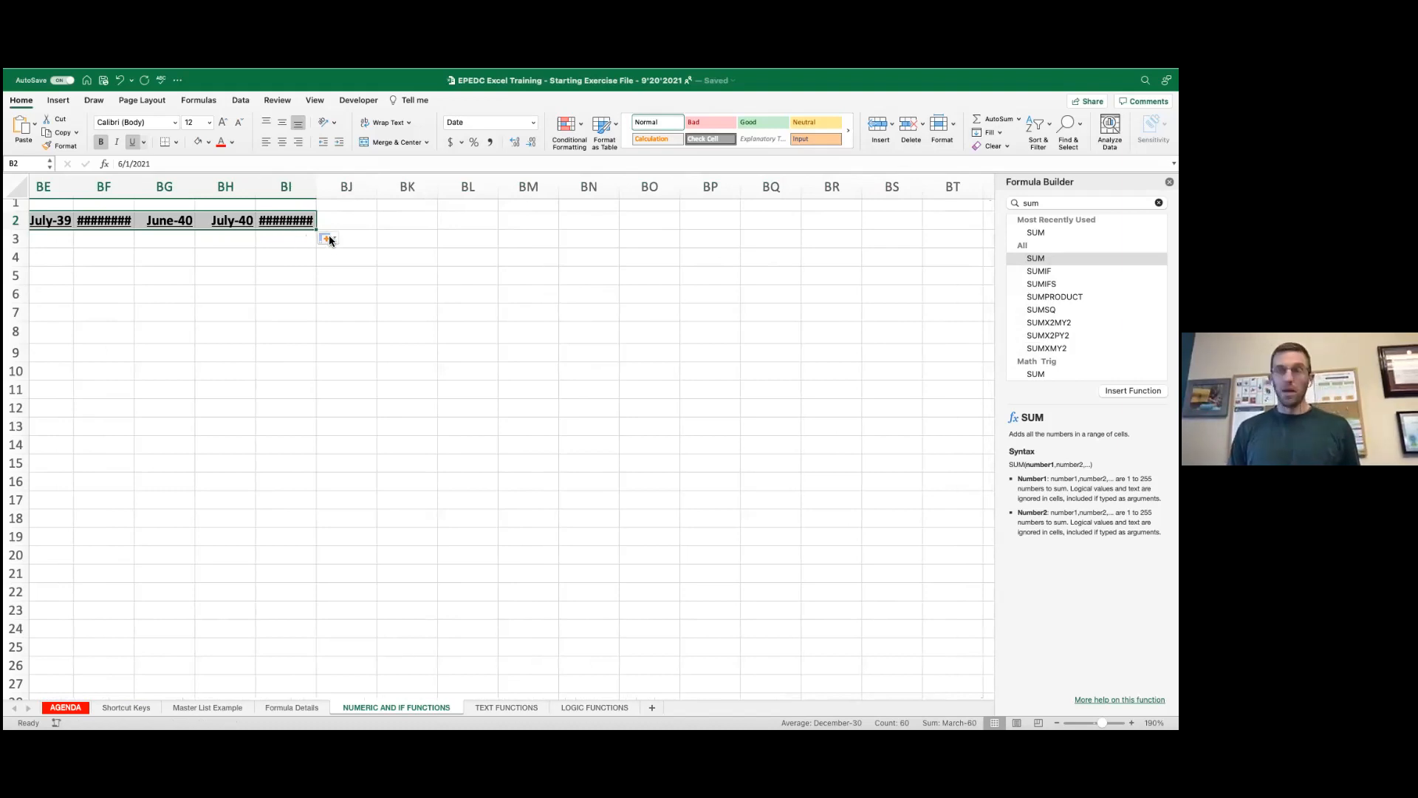
pyautogui.press('super+z')
pyautogui.press('super+z')
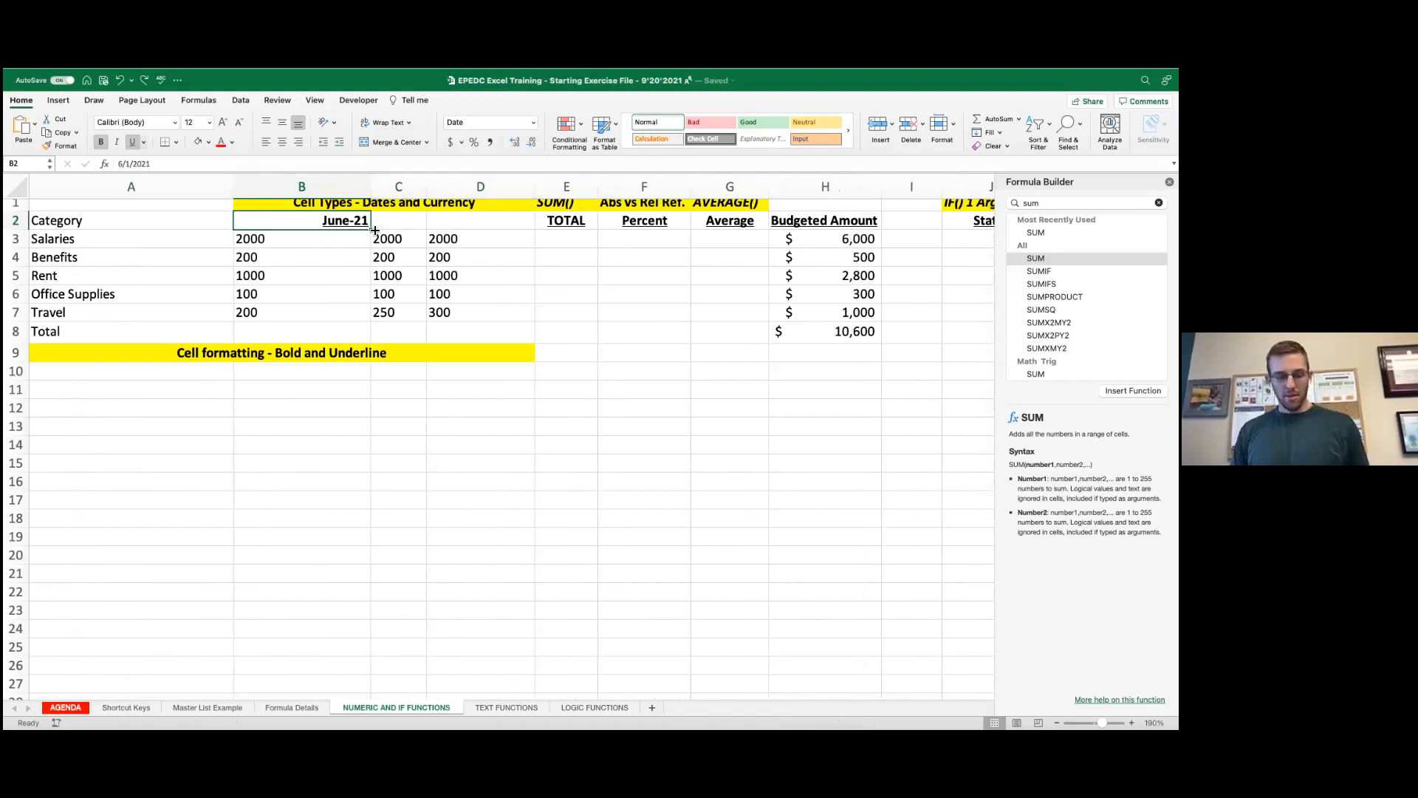
pyautogui.moveTo(375, 229); pyautogui.dragTo(533, 230)
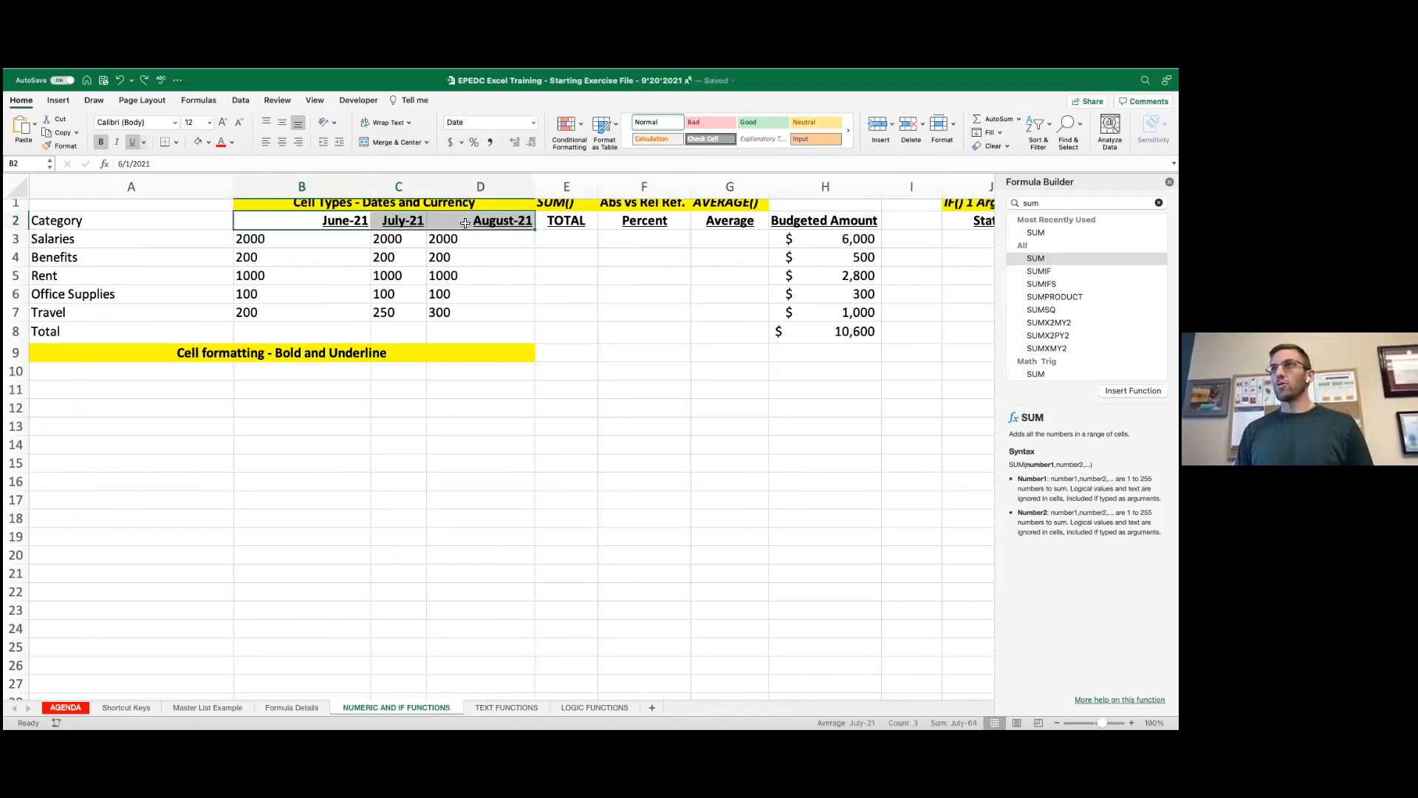
pyautogui.click(344, 218)
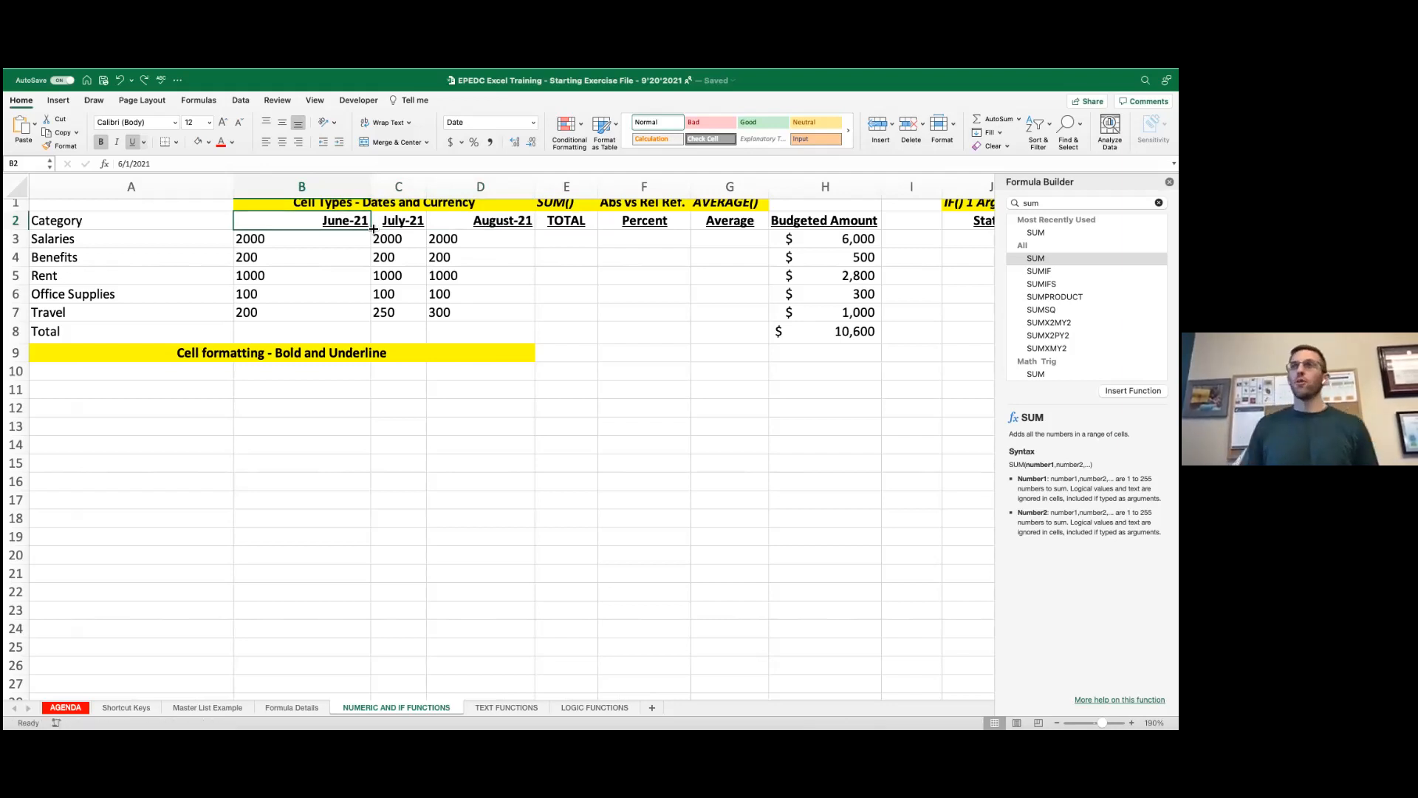
# Step: Format the monthly amounts in B3:D7 as dollar accounting values with no decimal places
pyautogui.moveTo(260, 240); pyautogui.dragTo(452, 308)
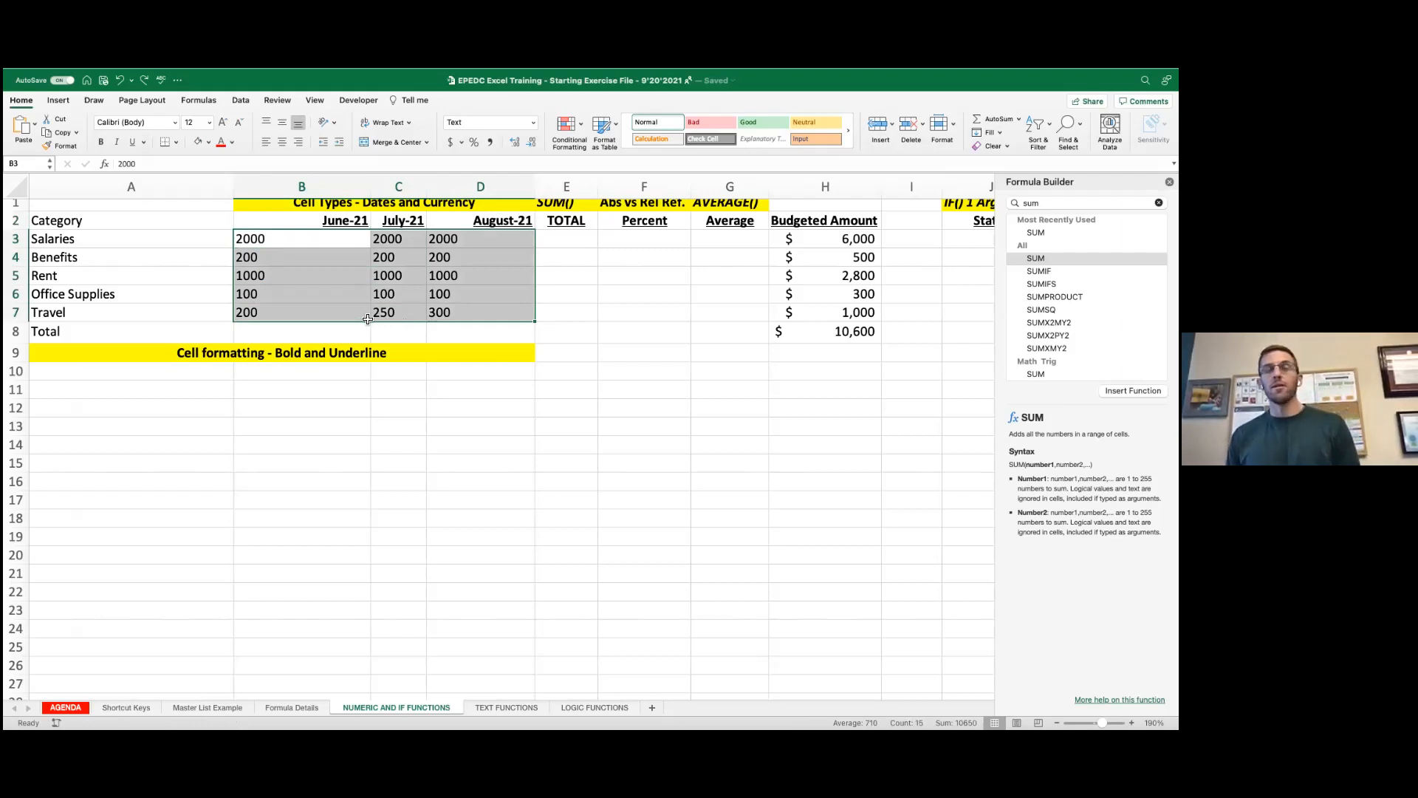
pyautogui.moveTo(245, 232); pyautogui.dragTo(490, 310)
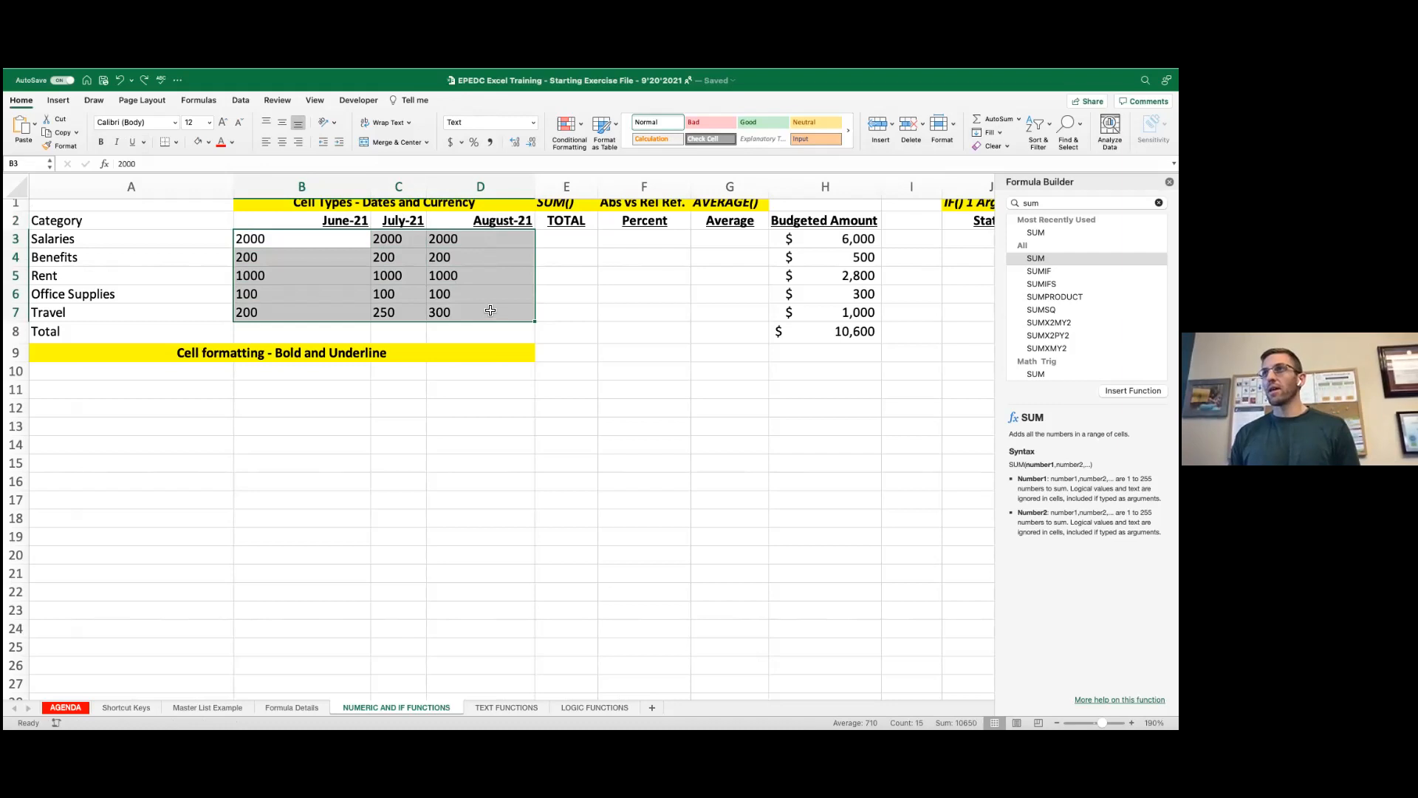
pyautogui.moveTo(252, 236); pyautogui.dragTo(459, 315)
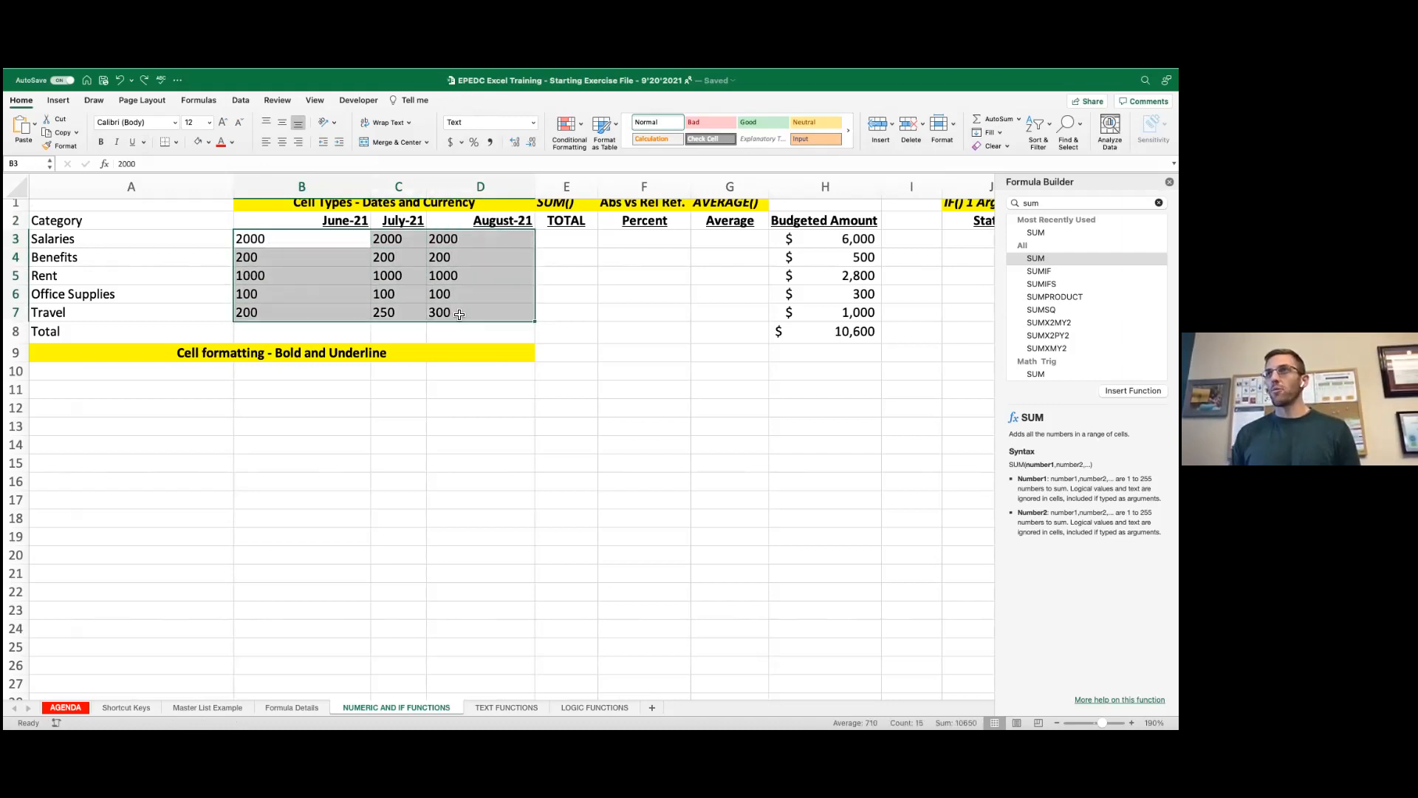
pyautogui.click(452, 143)
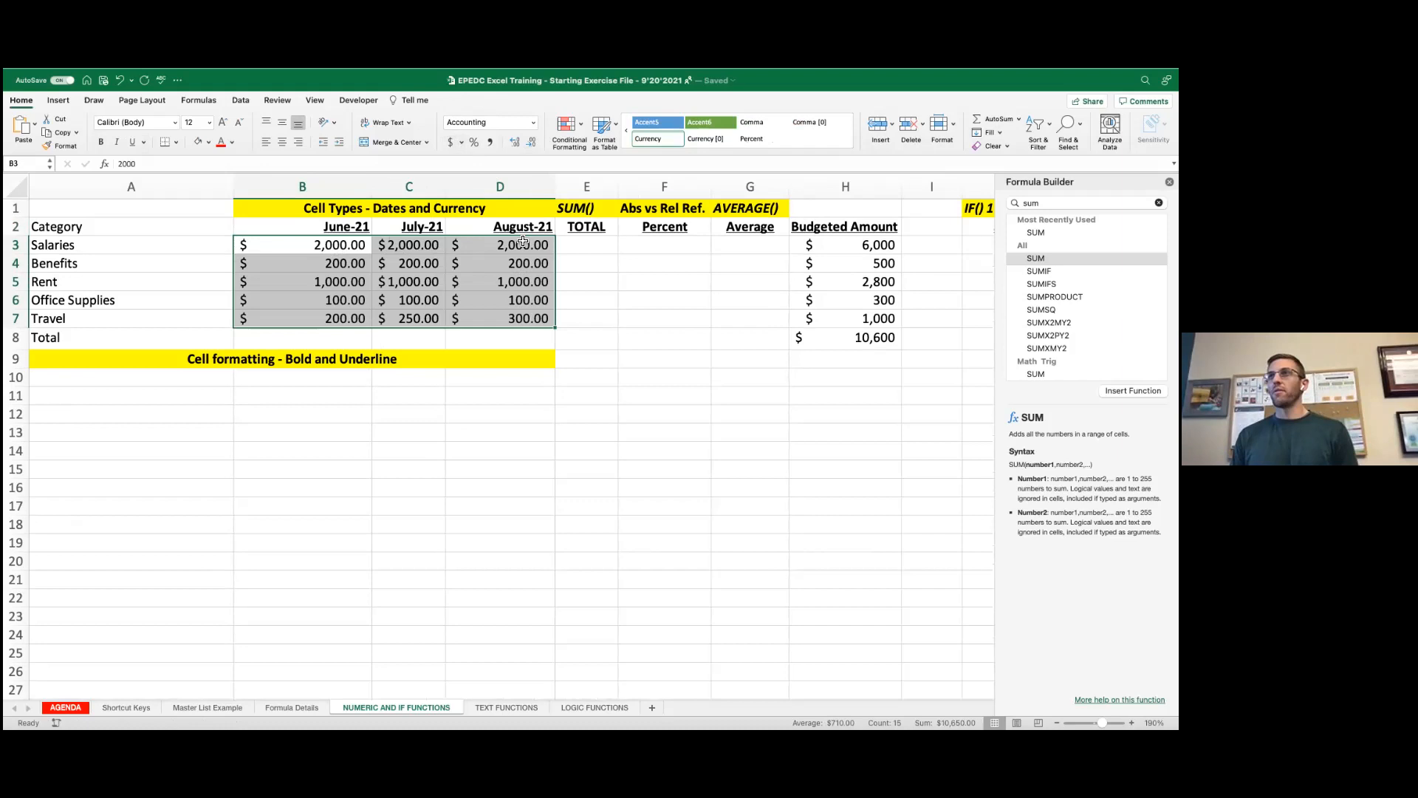
pyautogui.click(532, 141)
pyautogui.click(532, 142)
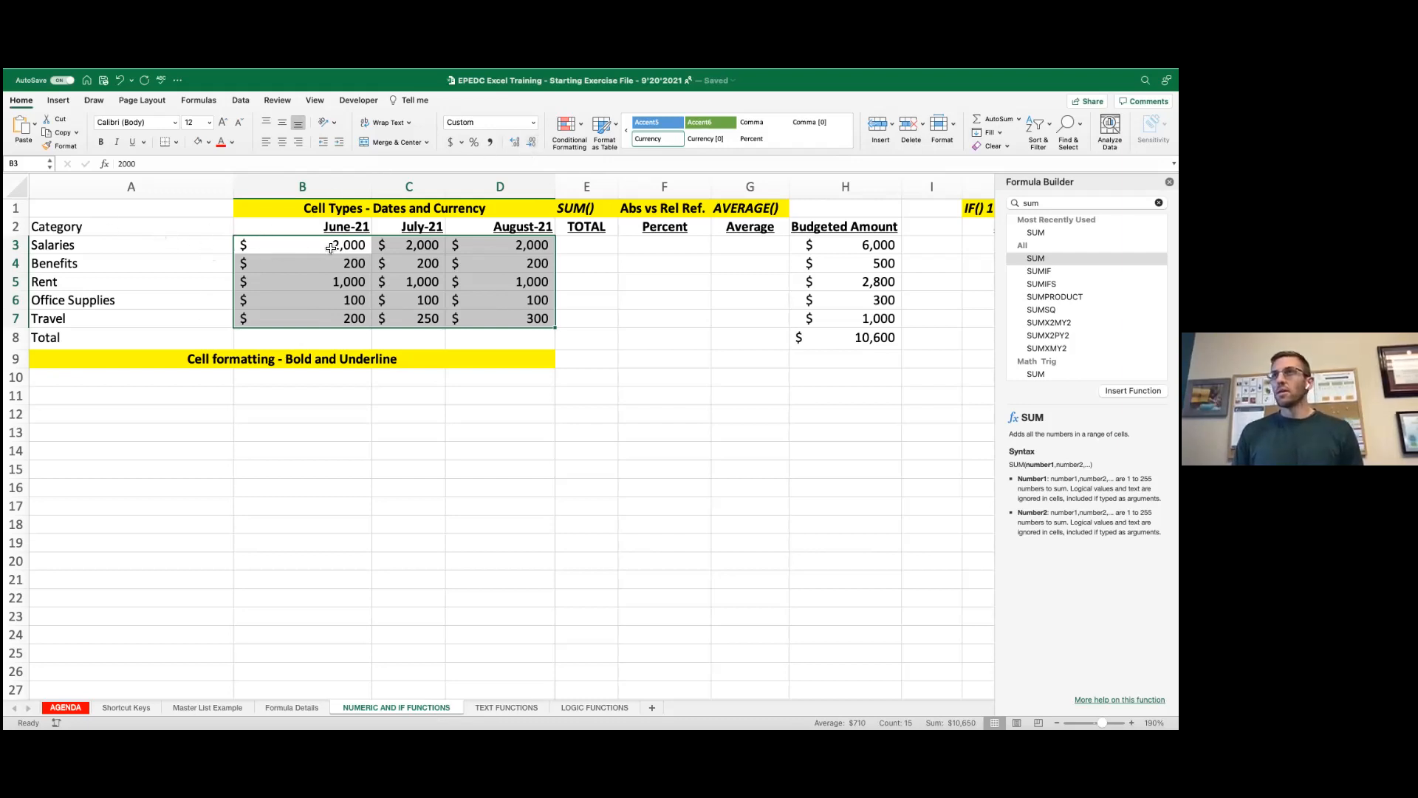
pyautogui.click(598, 253)
pyautogui.click(288, 339)
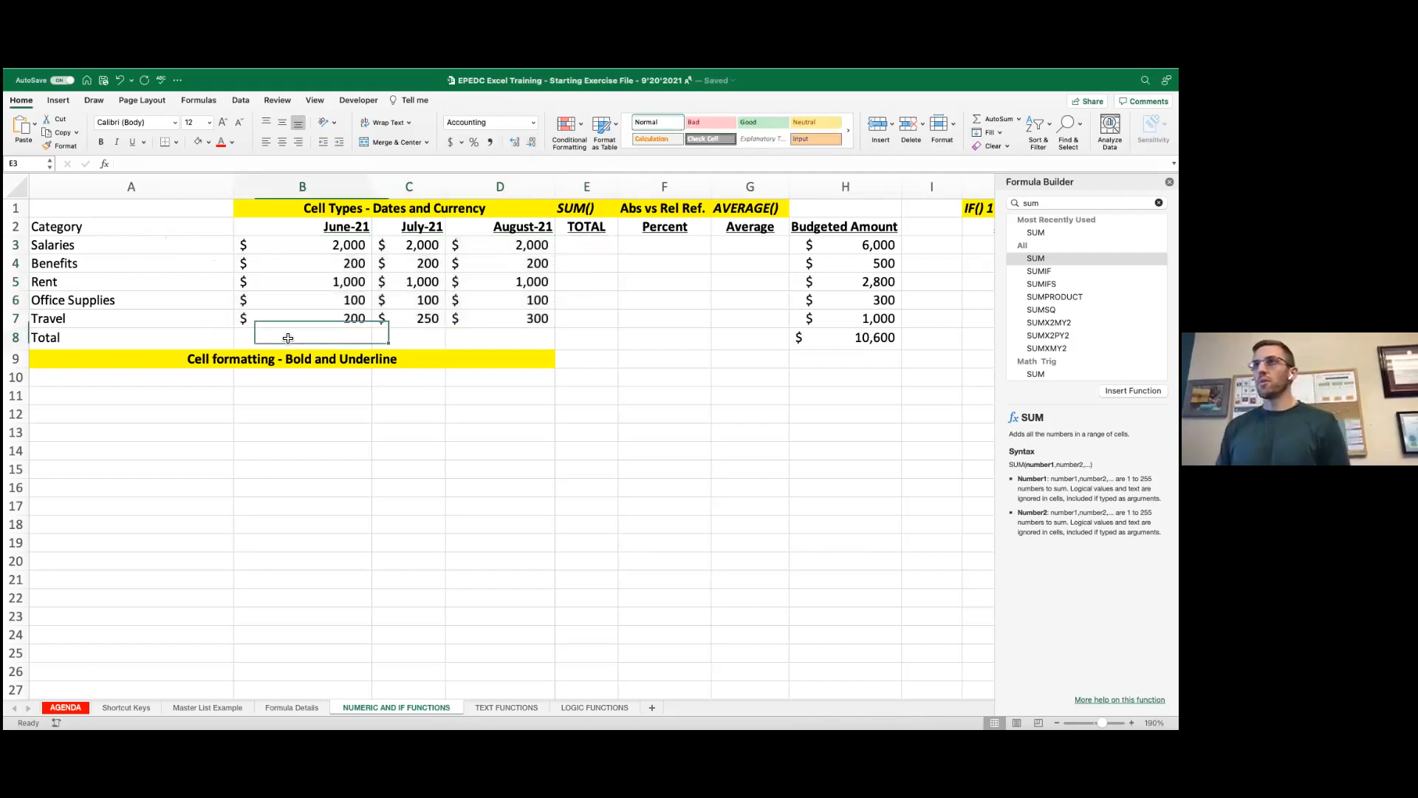
pyautogui.click(597, 250)
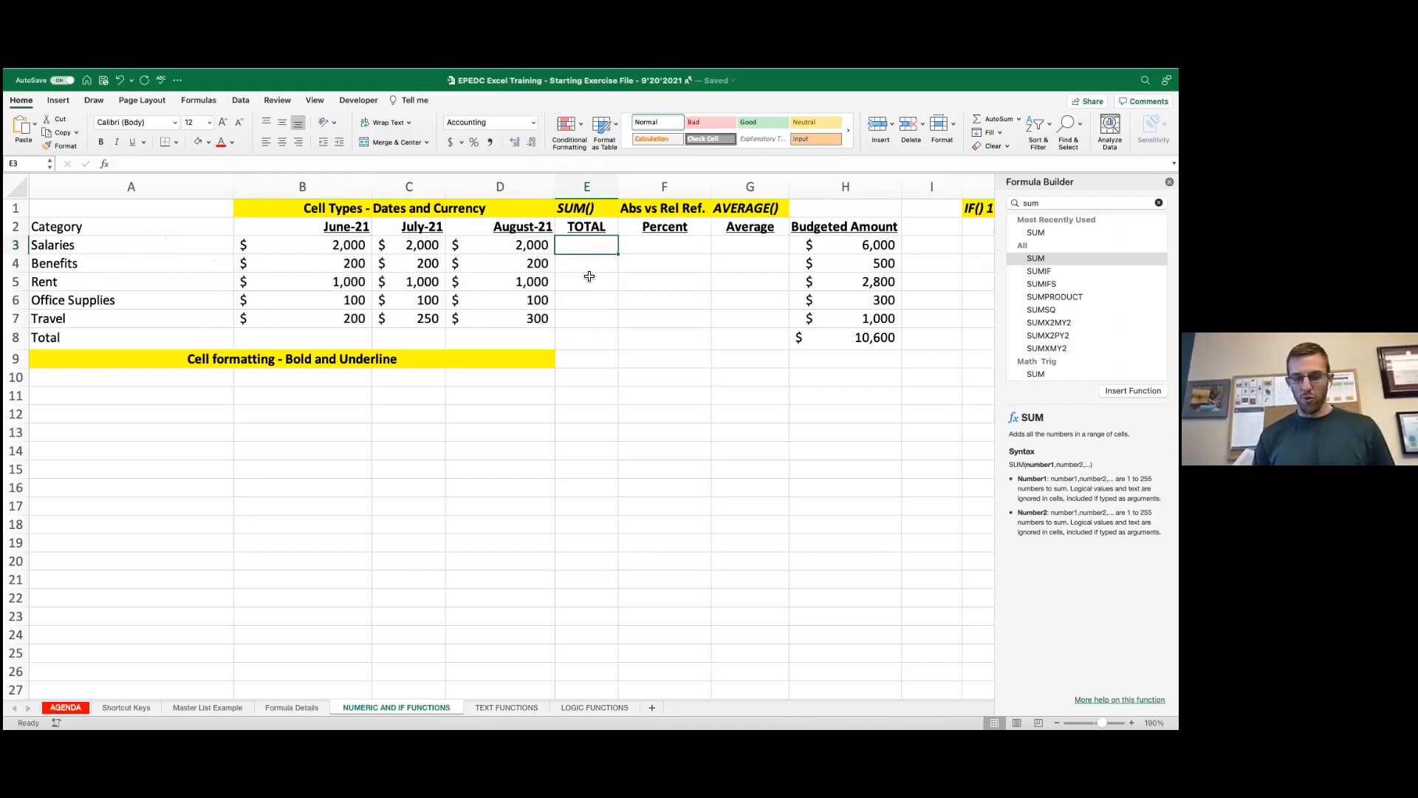
pyautogui.moveTo(313, 255); pyautogui.dragTo(519, 242)
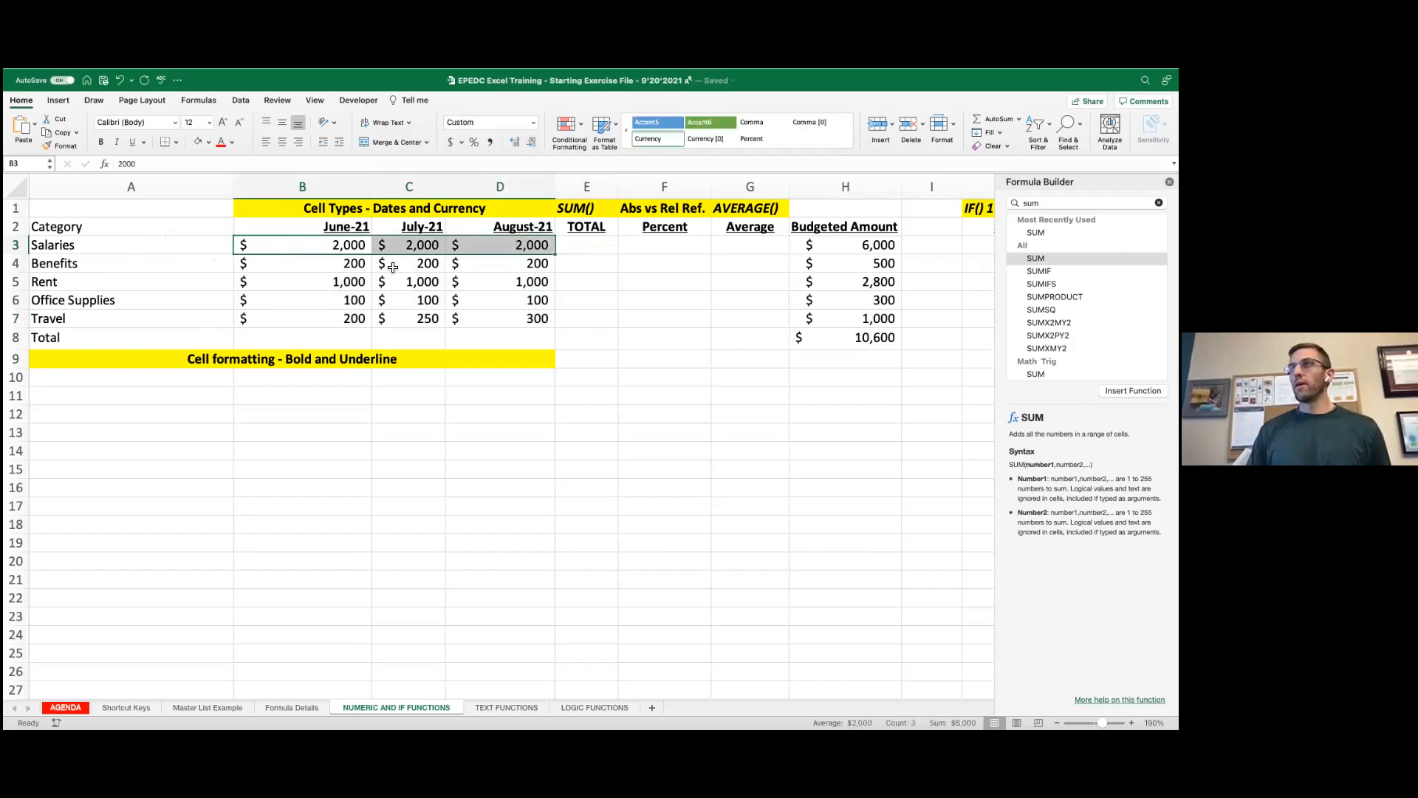
pyautogui.click(326, 341)
pyautogui.click(612, 340)
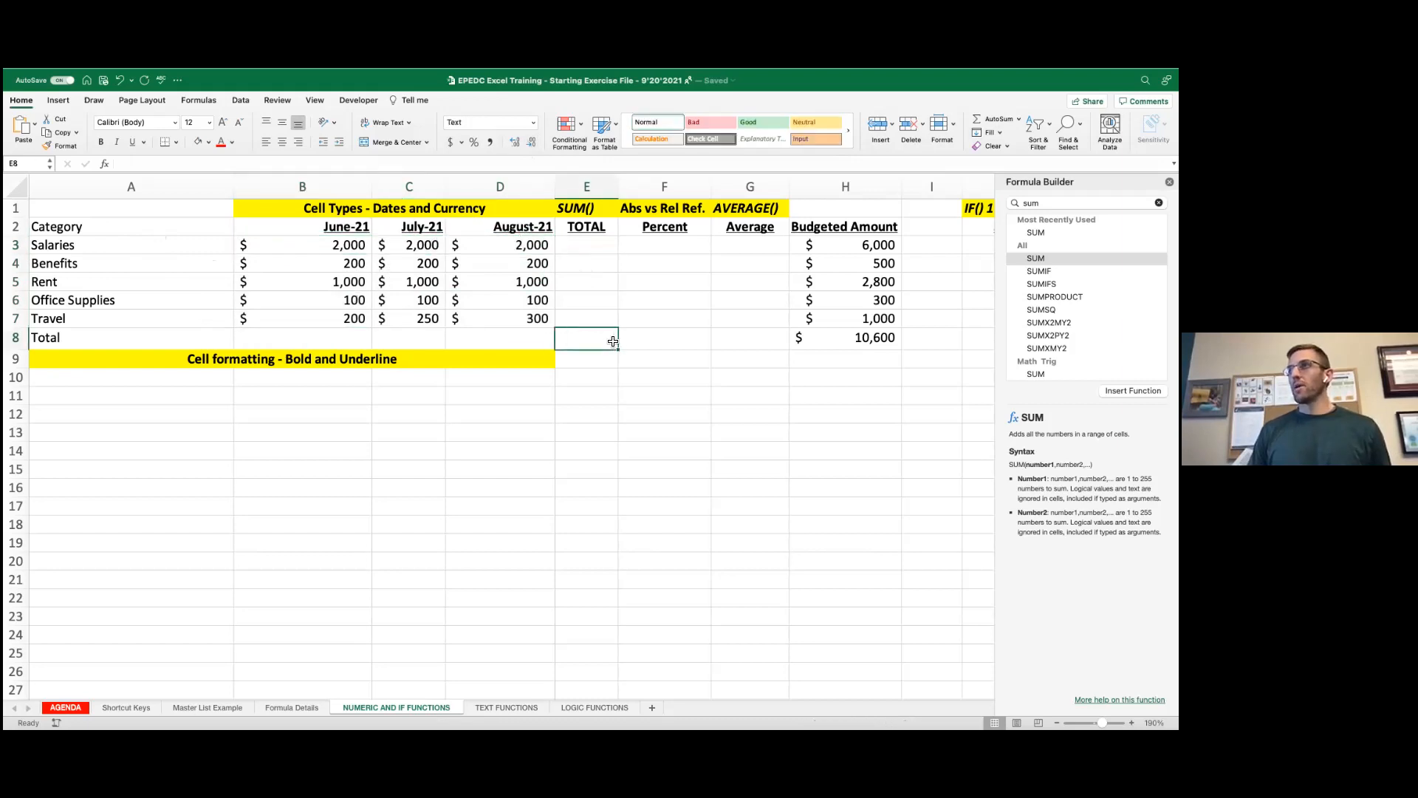
pyautogui.click(593, 249)
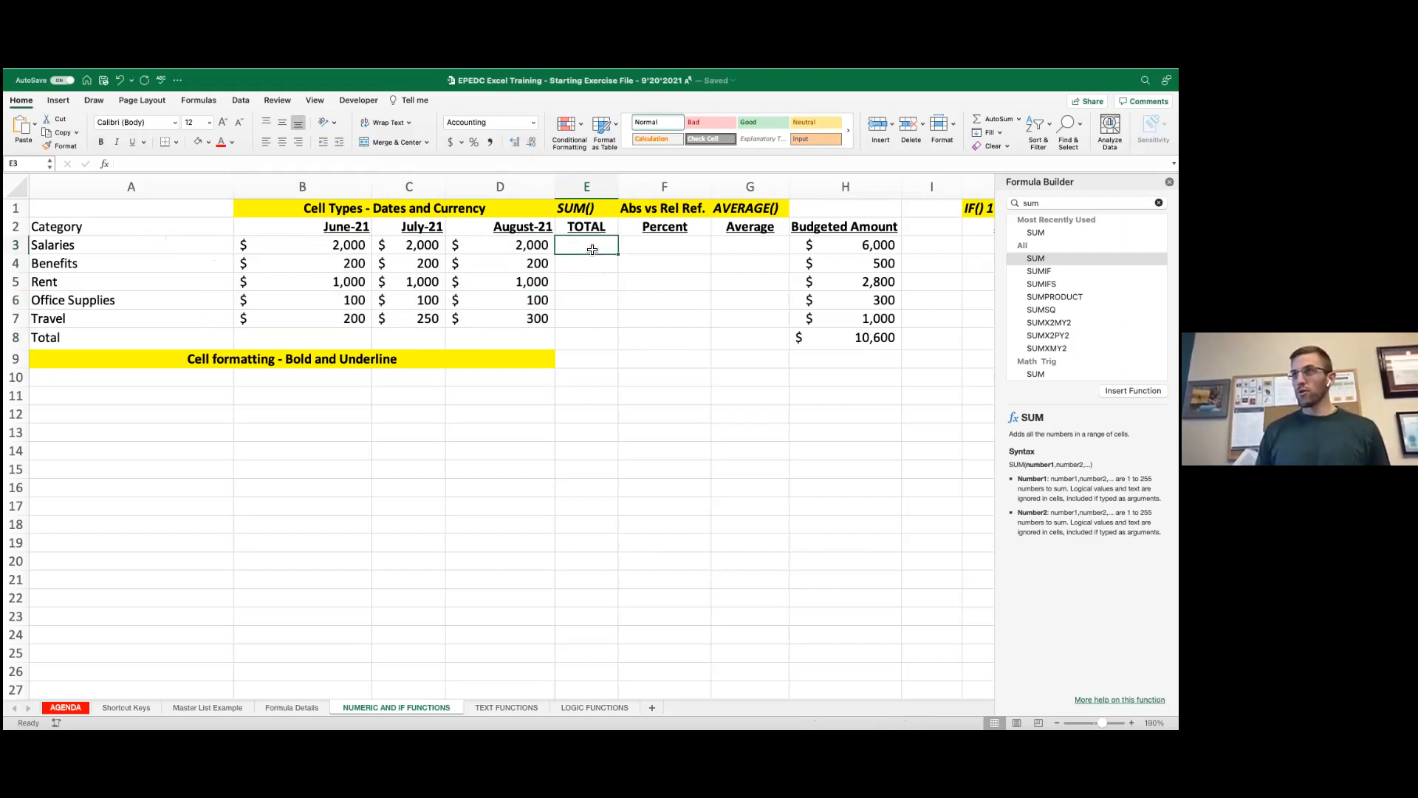
pyautogui.doubleClick(593, 250)
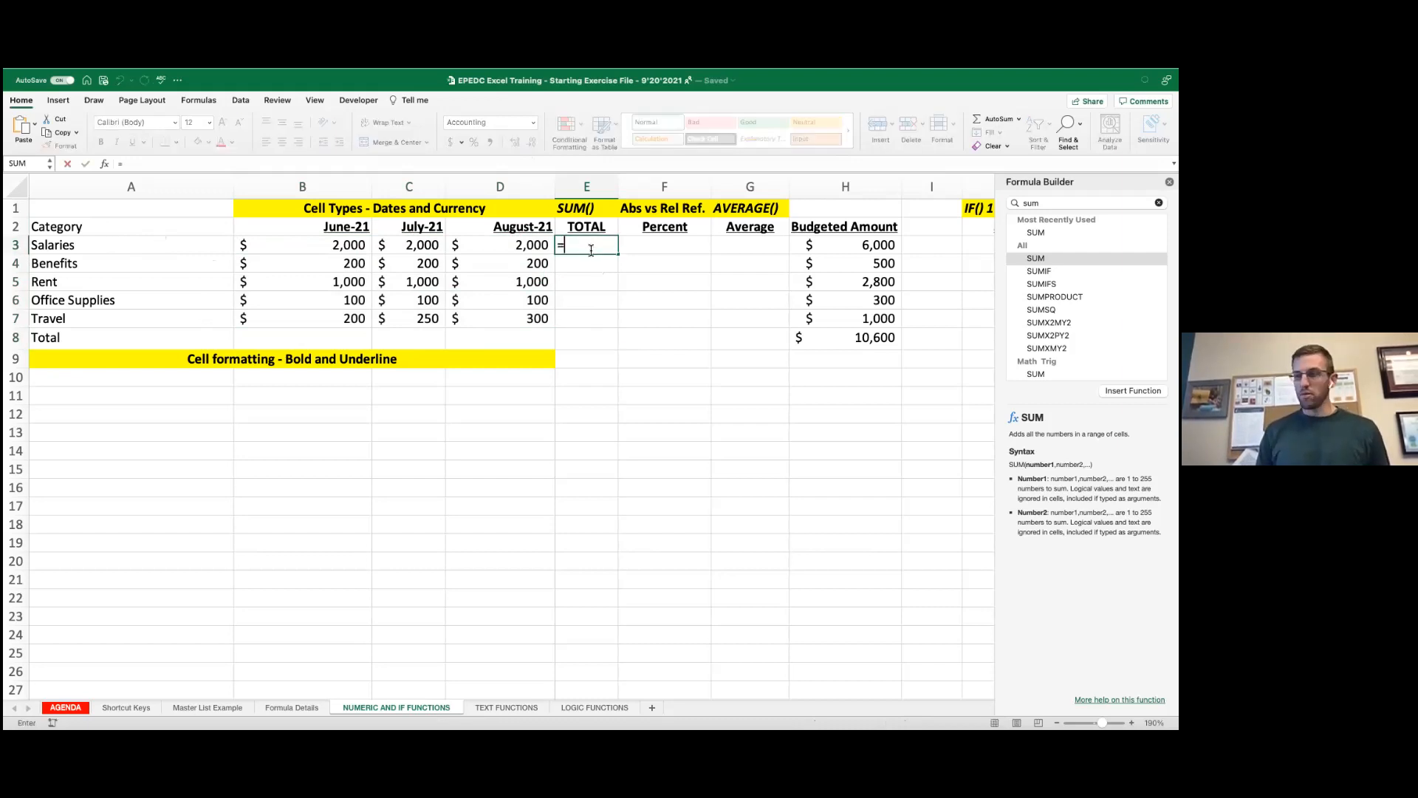
pyautogui.press('Escape')
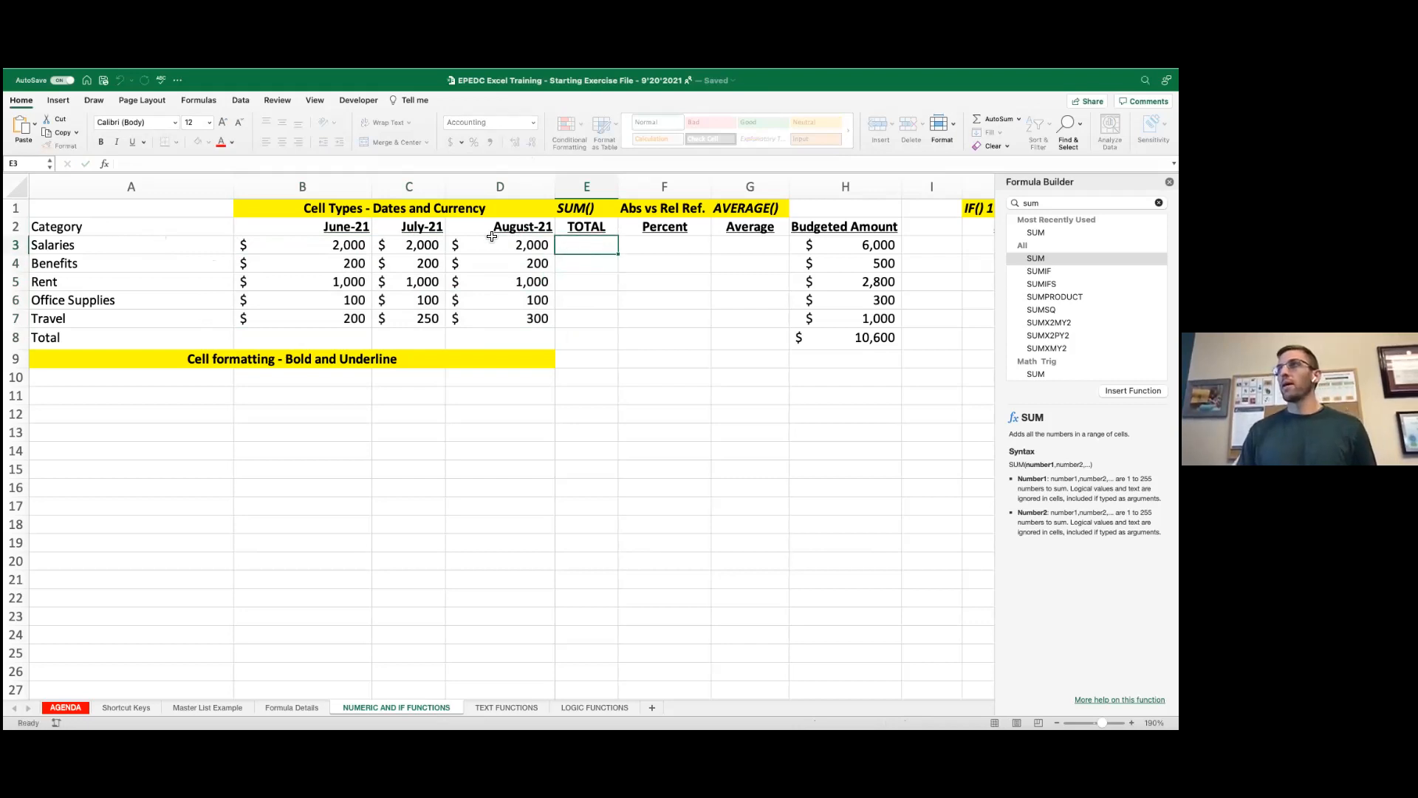
pyautogui.click(104, 165)
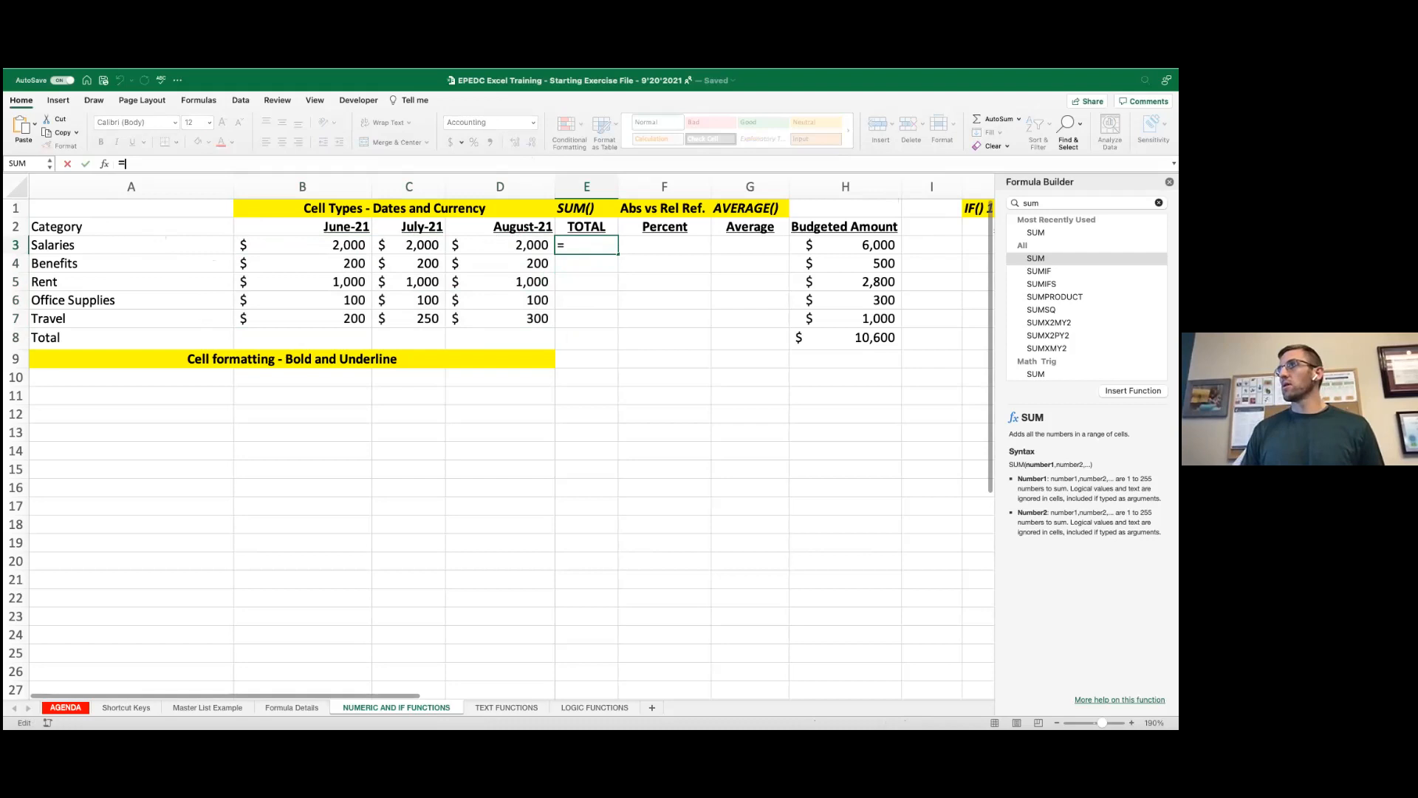
pyautogui.press('Escape')
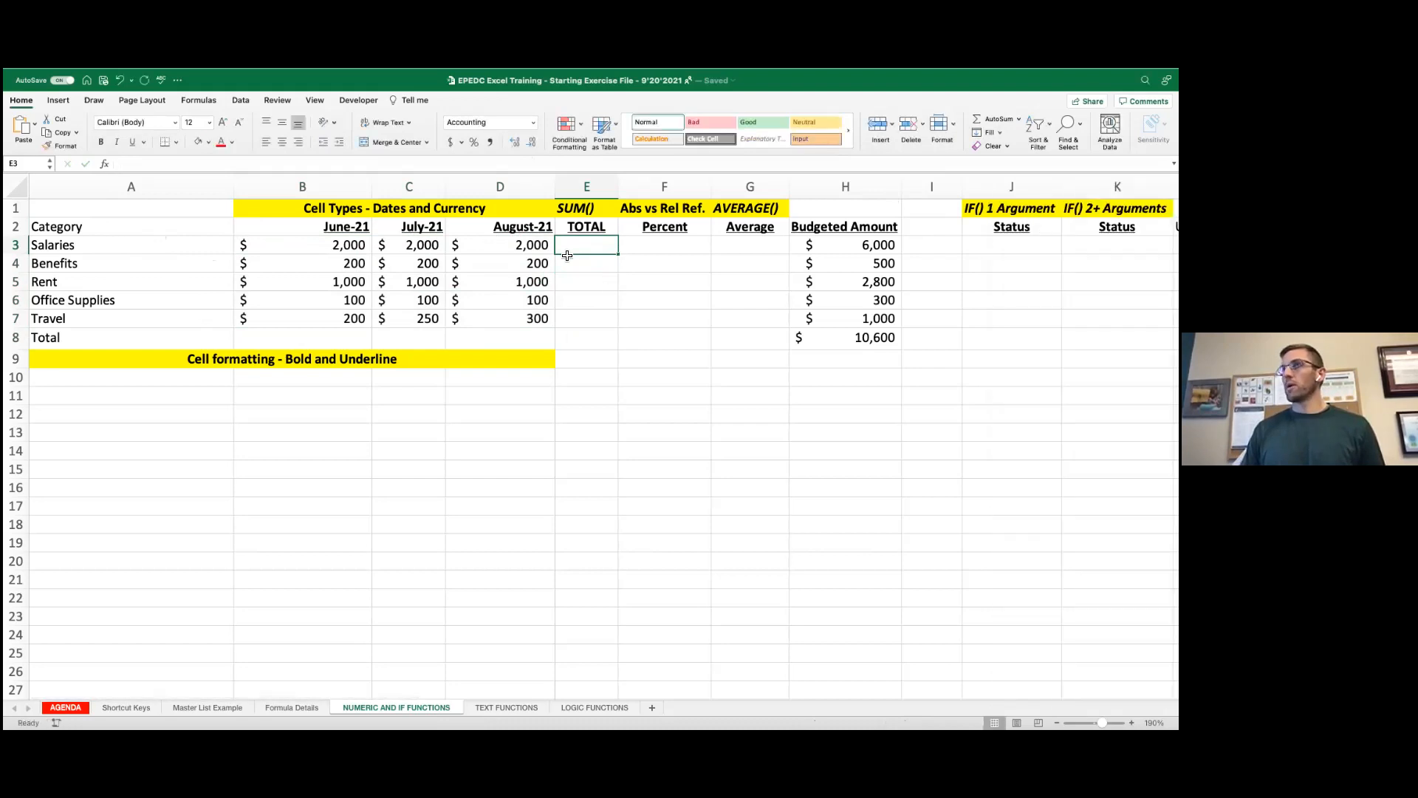
# Step: Insert the SUM function in E3 through the Formula Builder to total the Salaries amounts in B3:D3
pyautogui.click(104, 164)
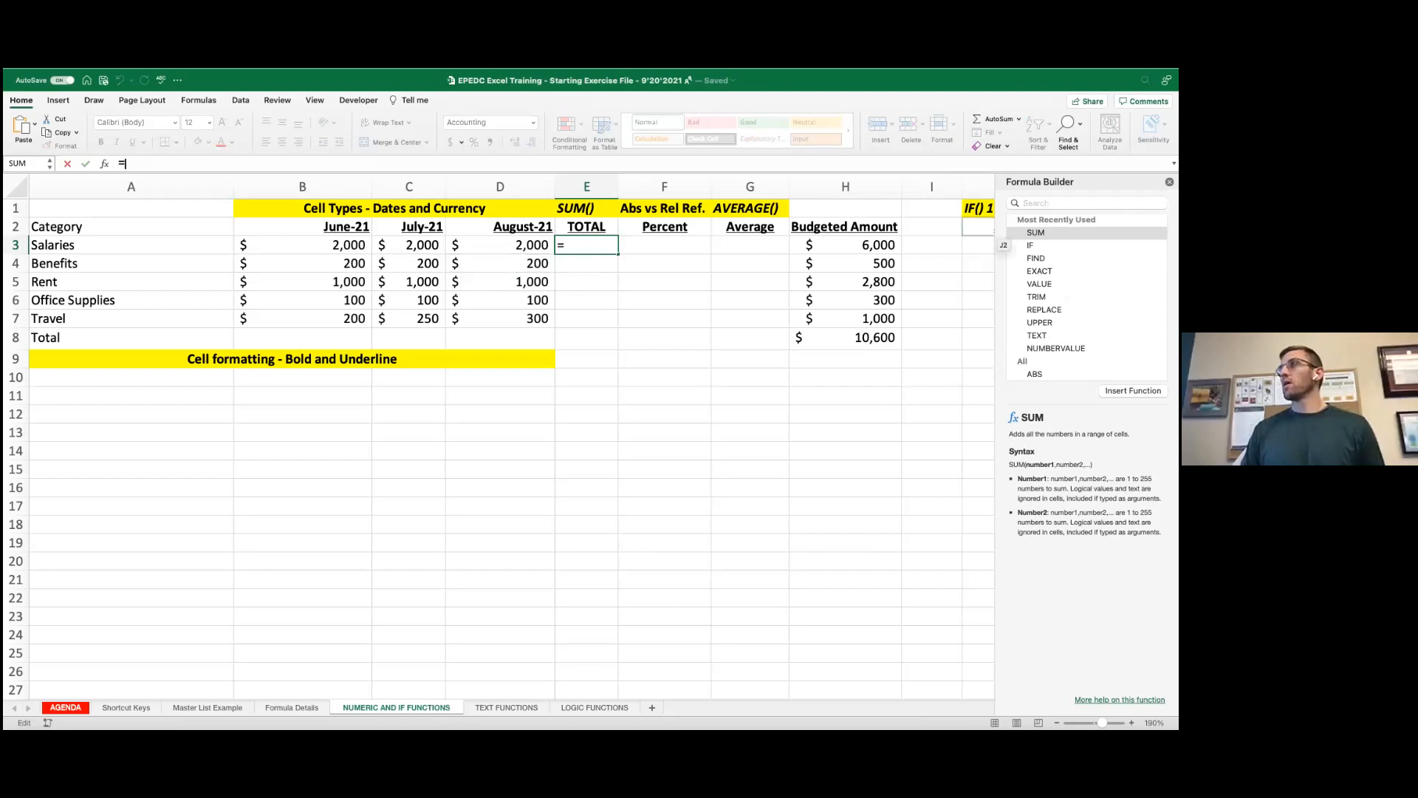
pyautogui.doubleClick(1035, 232)
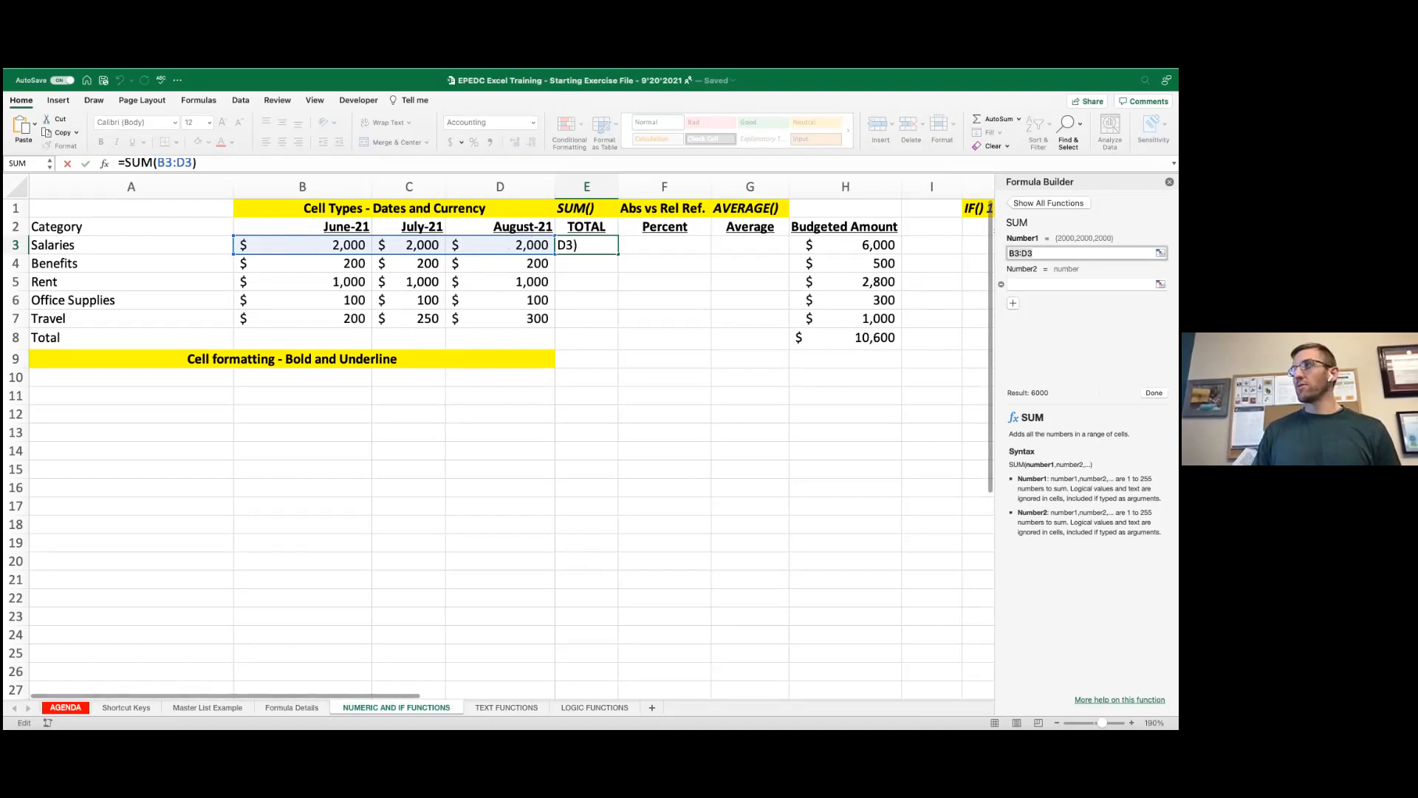
pyautogui.press('Return')
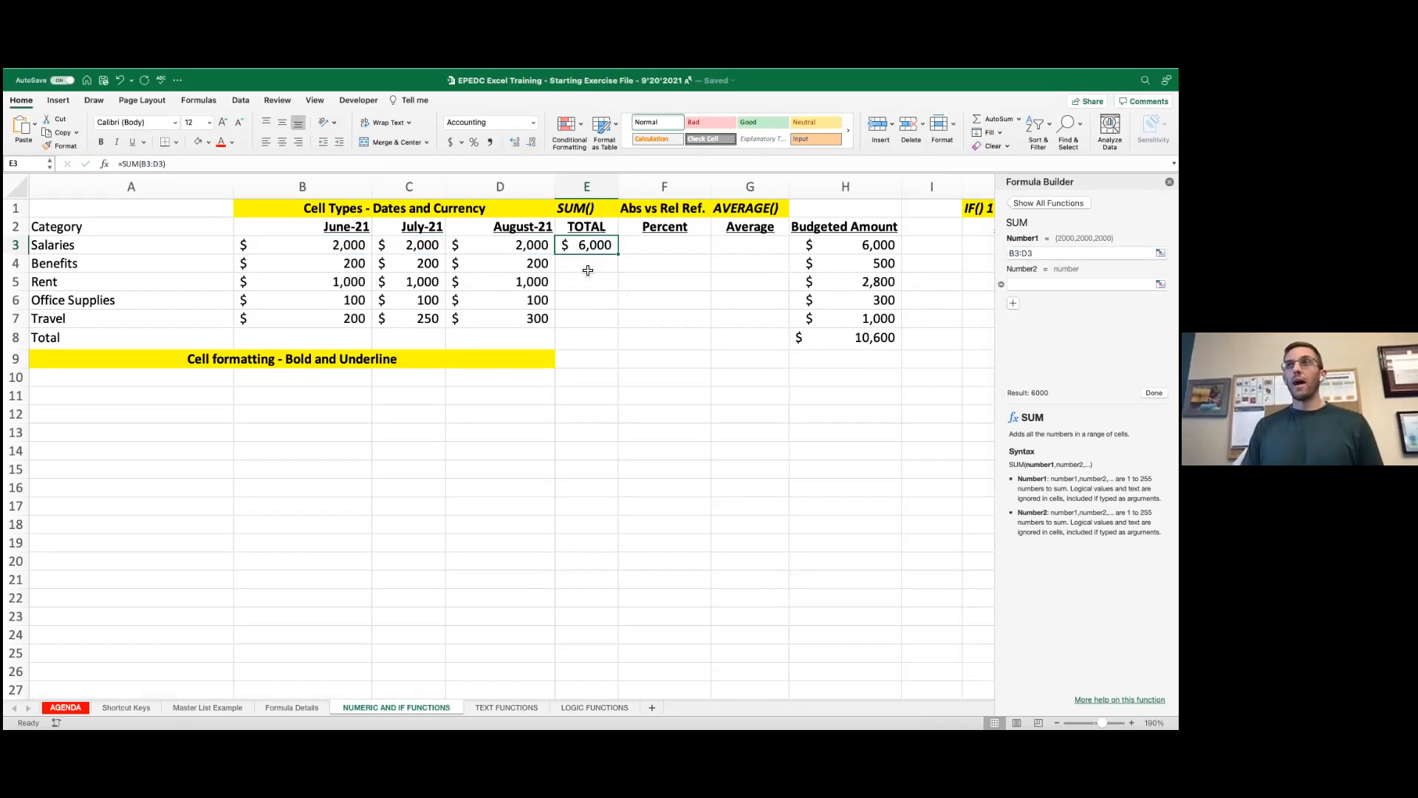
# Step: Fill the Salaries total formula from E3 down to E7 for the remaining categories
pyautogui.click(589, 270)
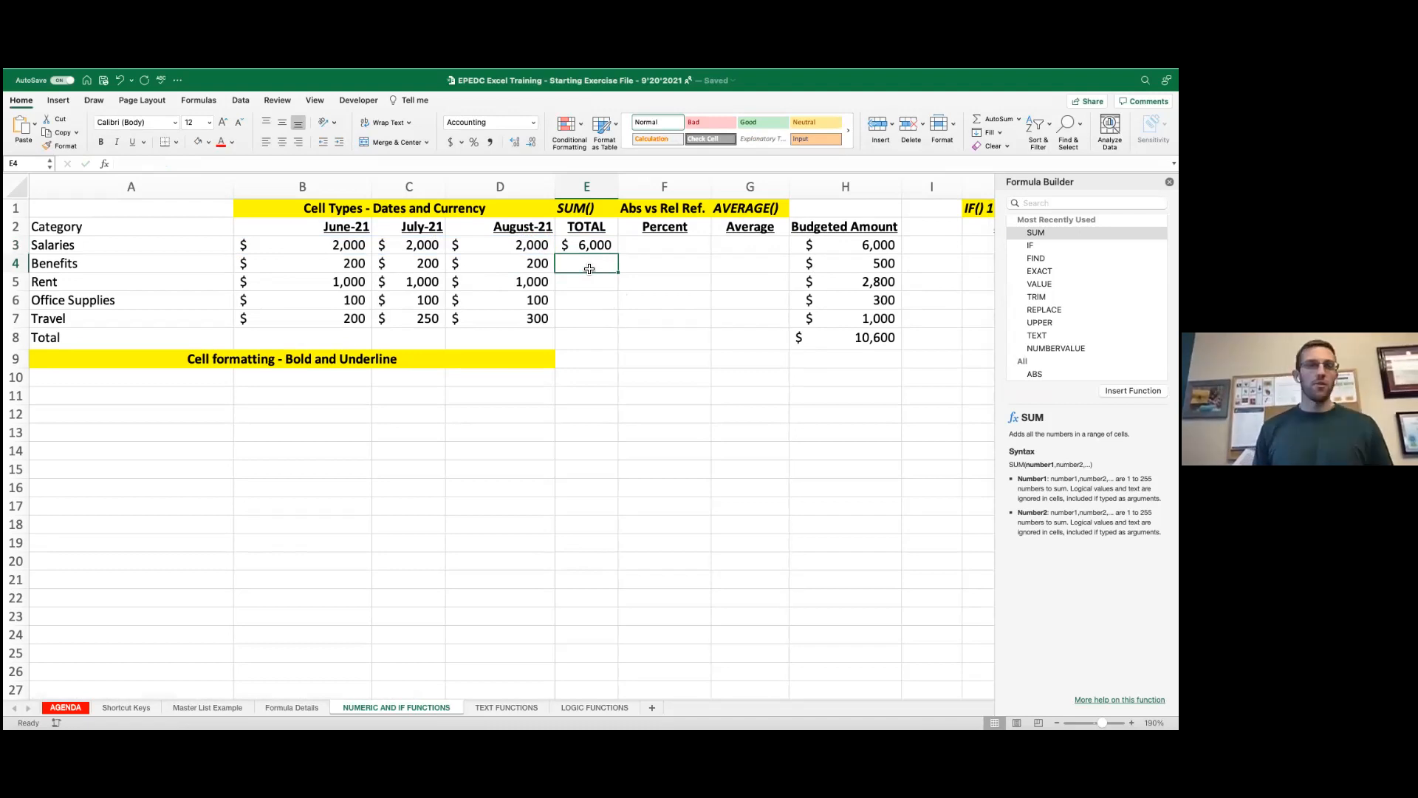
pyautogui.click(592, 246)
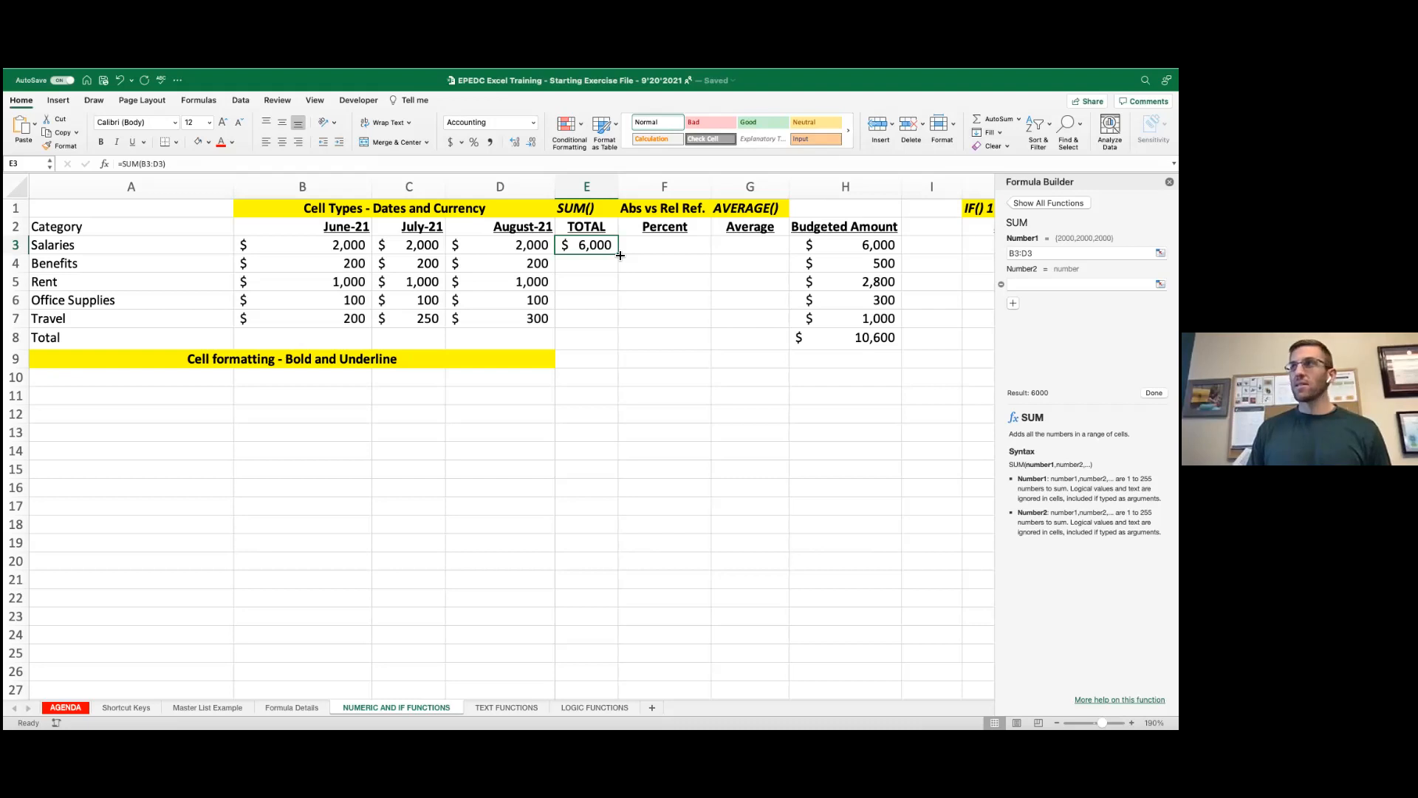
pyautogui.moveTo(620, 255); pyautogui.dragTo(614, 325)
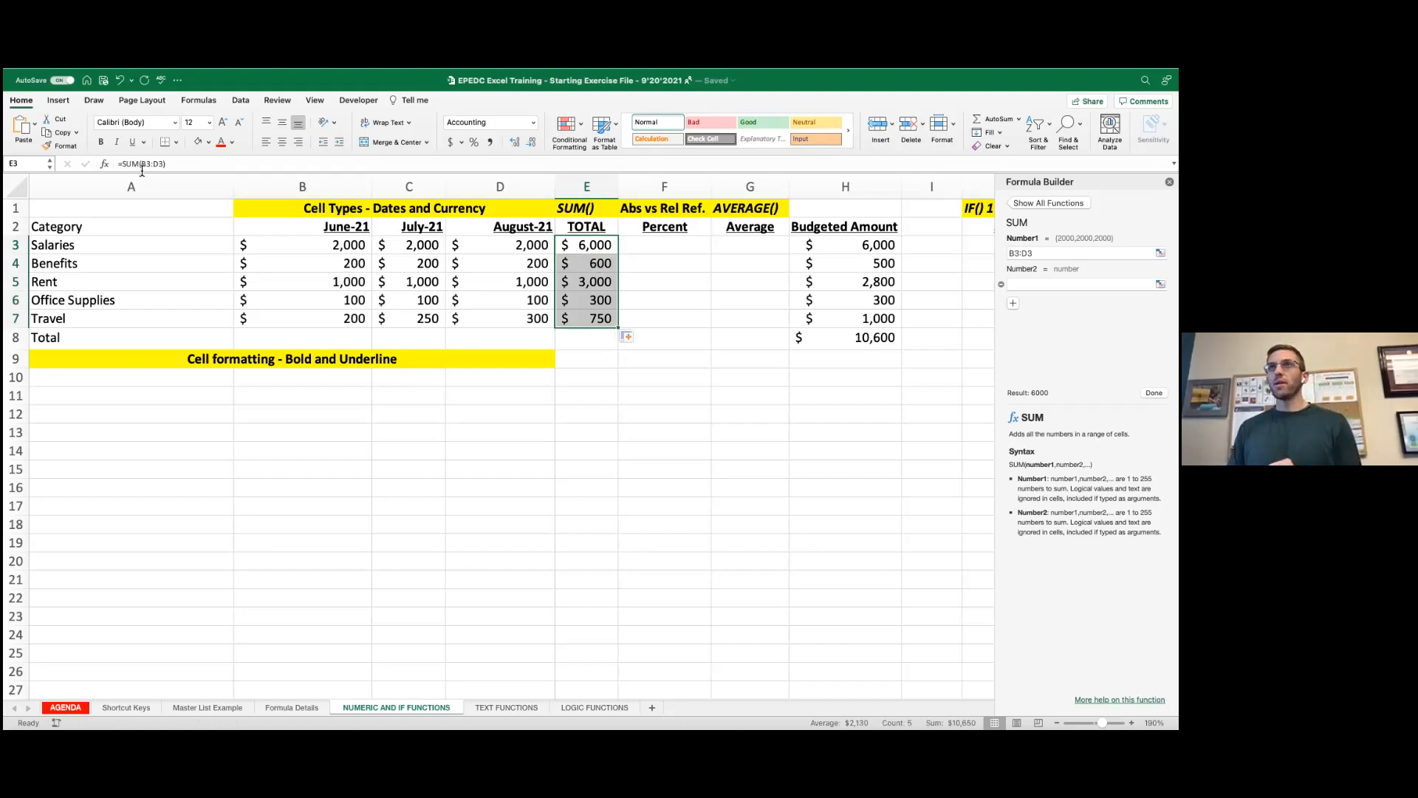
# Step: Examine the SUM formula in each total cell from E3 to E7 to compare the row references
pyautogui.click(584, 243)
pyautogui.click(582, 263)
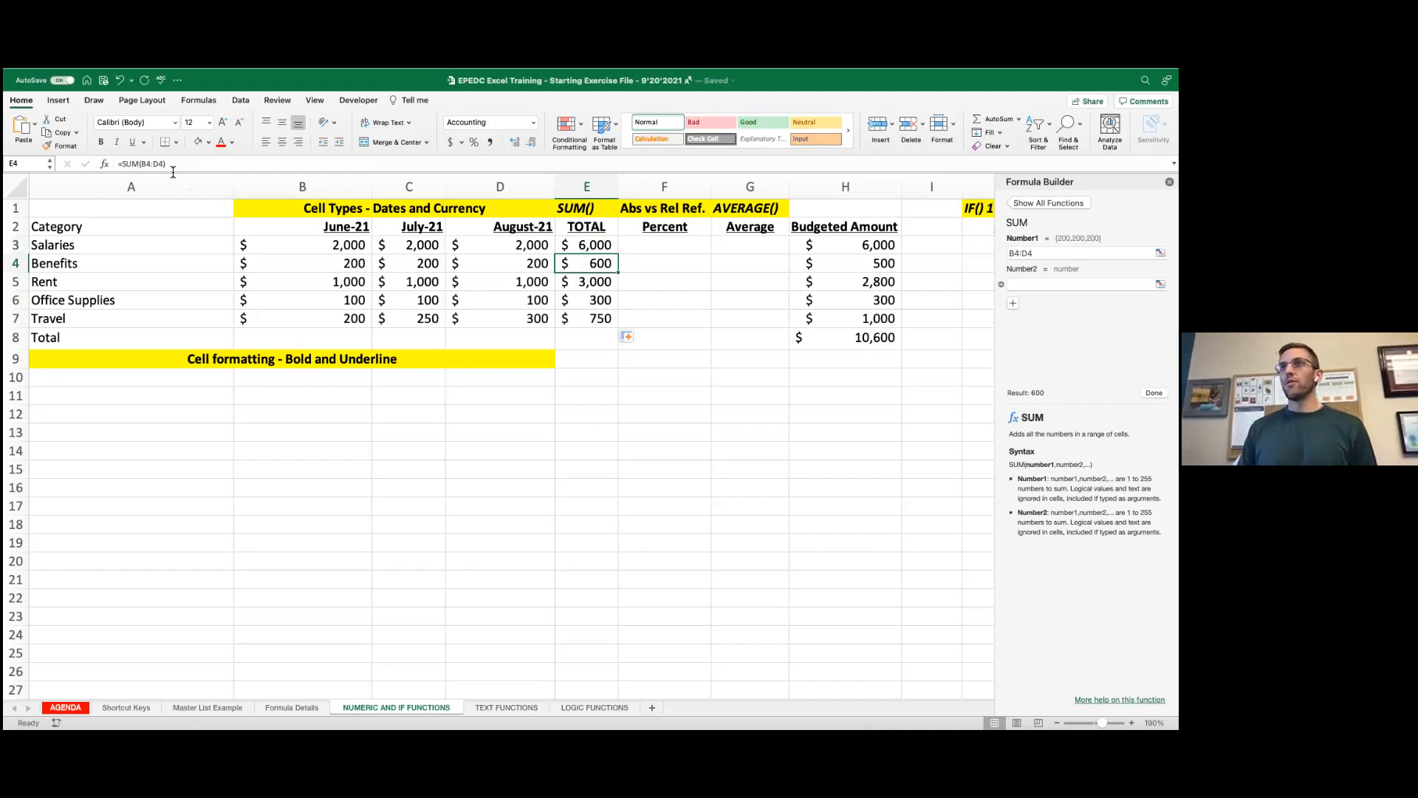
pyautogui.click(603, 283)
pyautogui.click(595, 299)
pyautogui.click(598, 316)
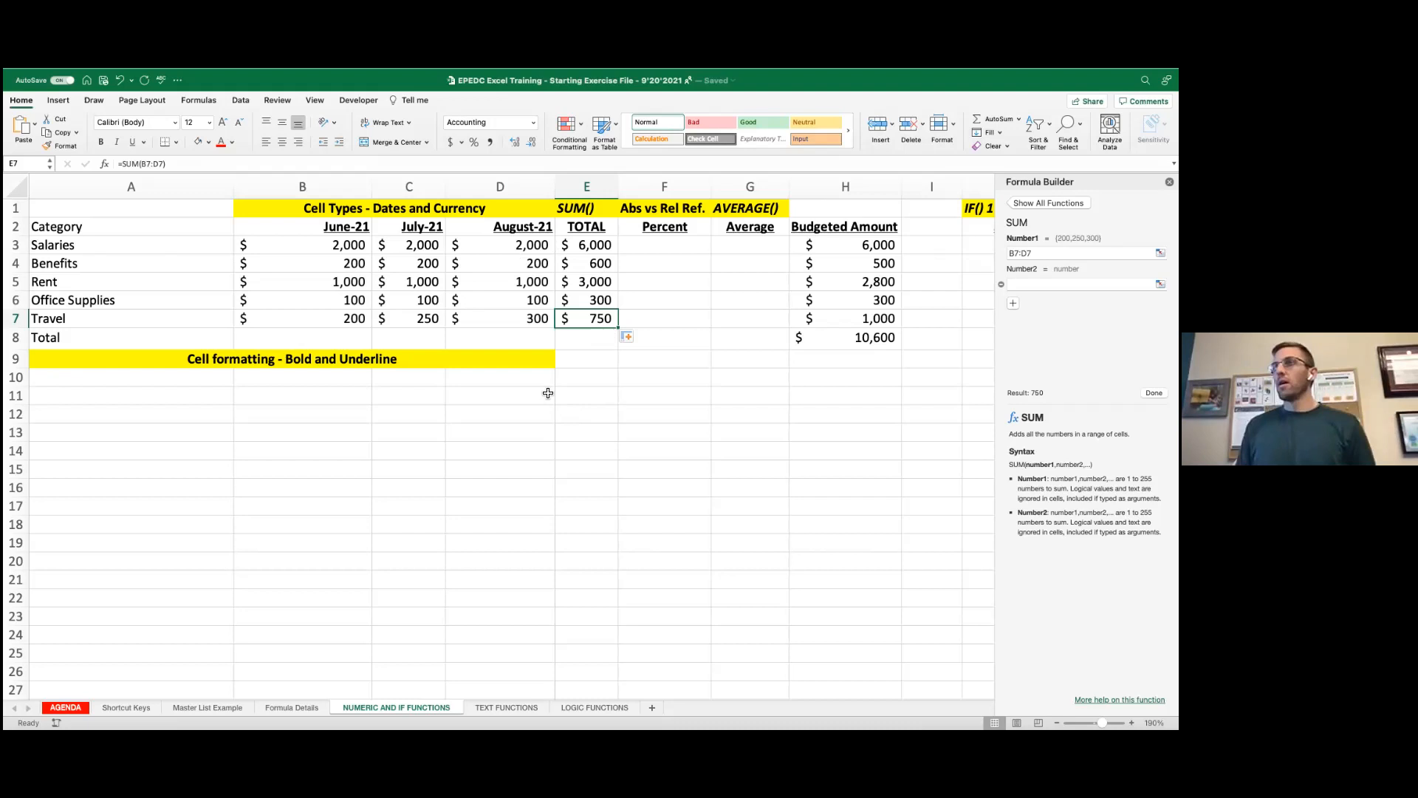
# Step: Try to total the June-21 column in B8 by inserting the SUM function for B3:B7 through the Formula Builder
pyautogui.click(280, 337)
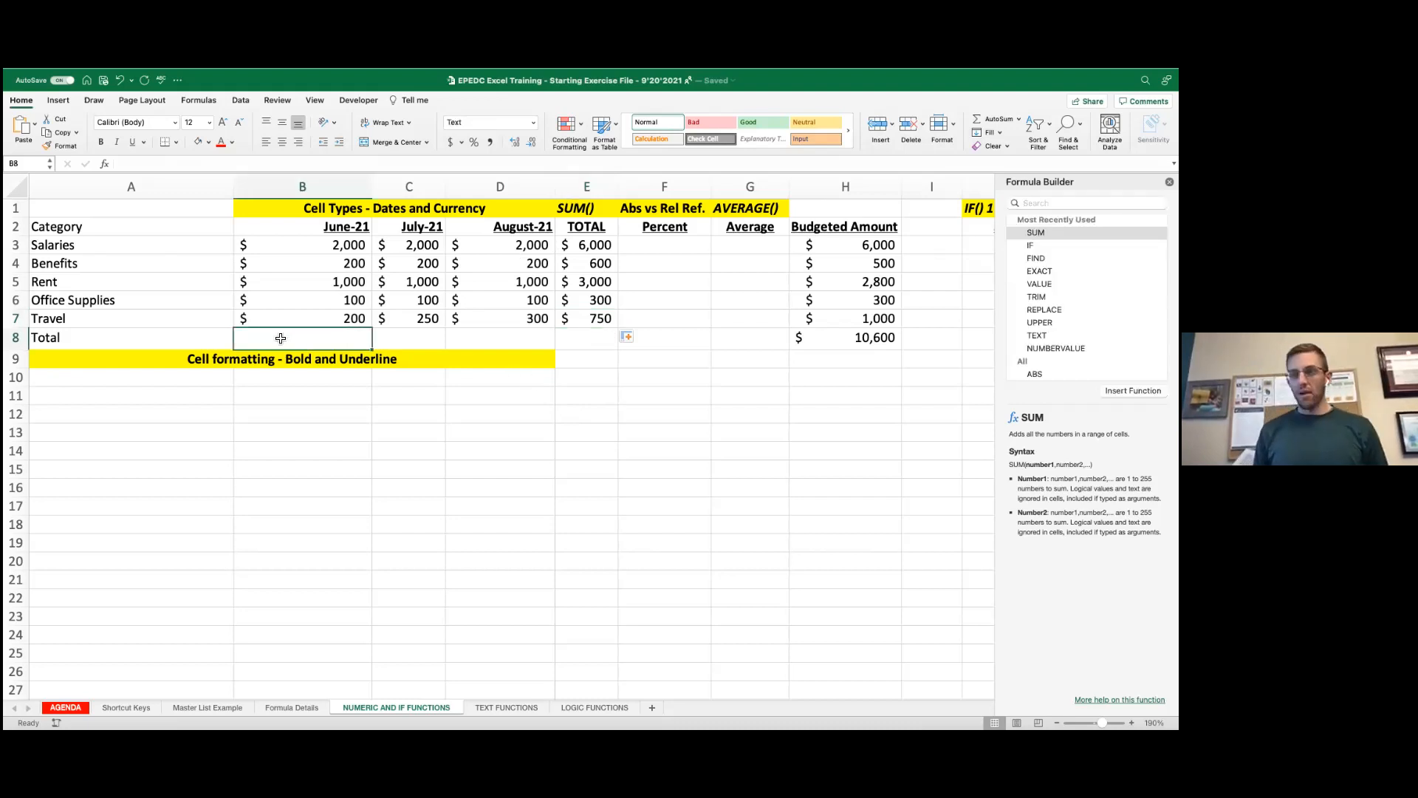
pyautogui.doubleClick(357, 336)
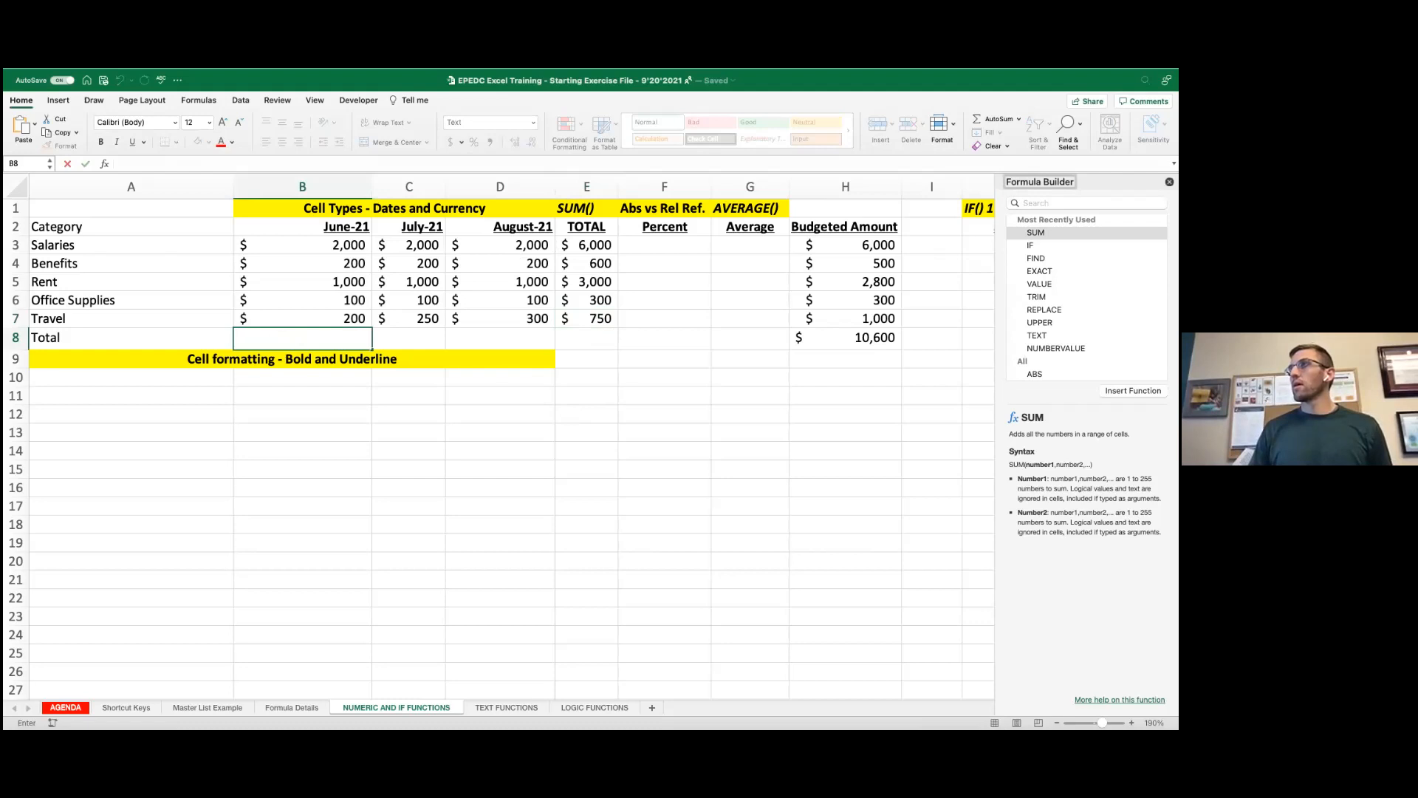
pyautogui.press('Escape')
pyautogui.click(104, 164)
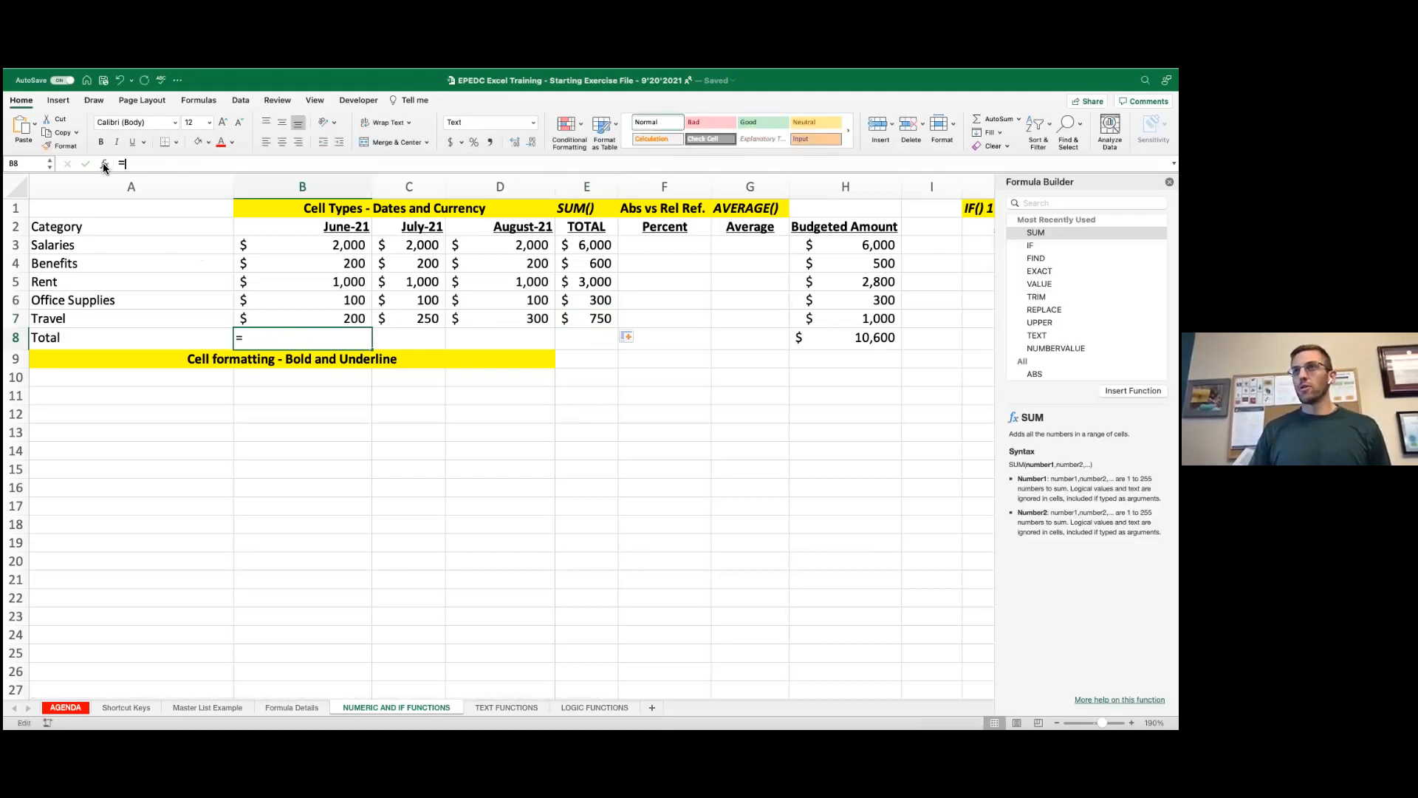
pyautogui.doubleClick(1035, 232)
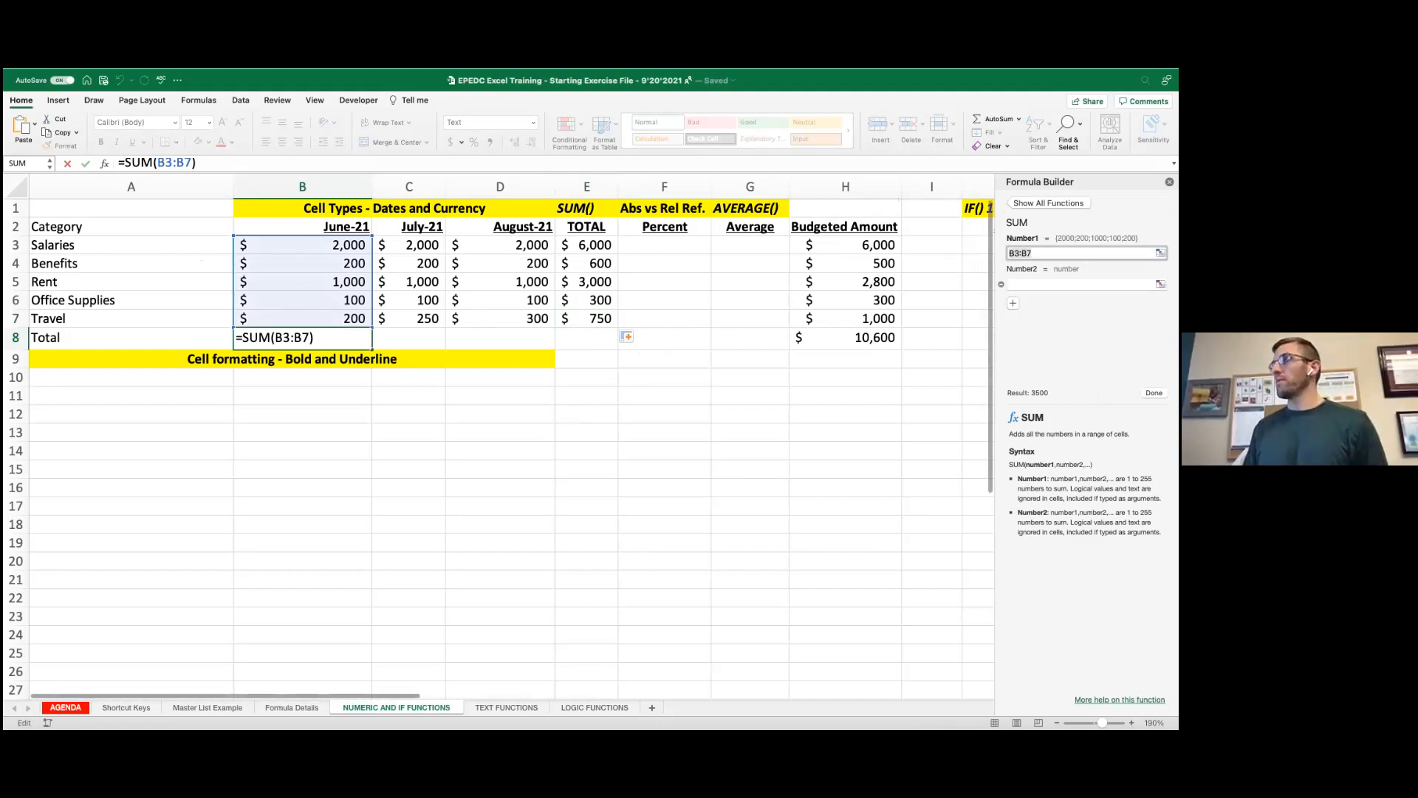
pyautogui.click(1154, 393)
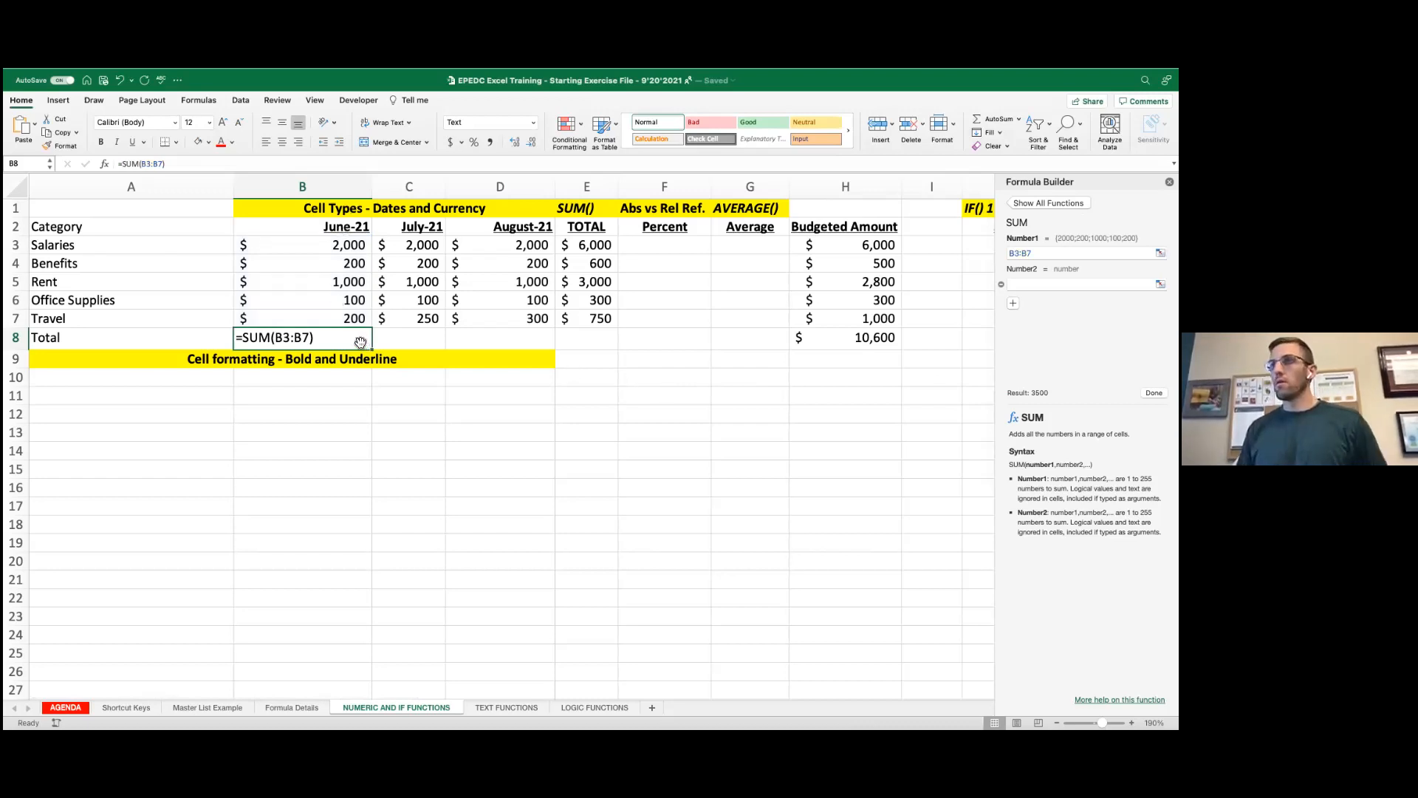
pyautogui.press('Return')
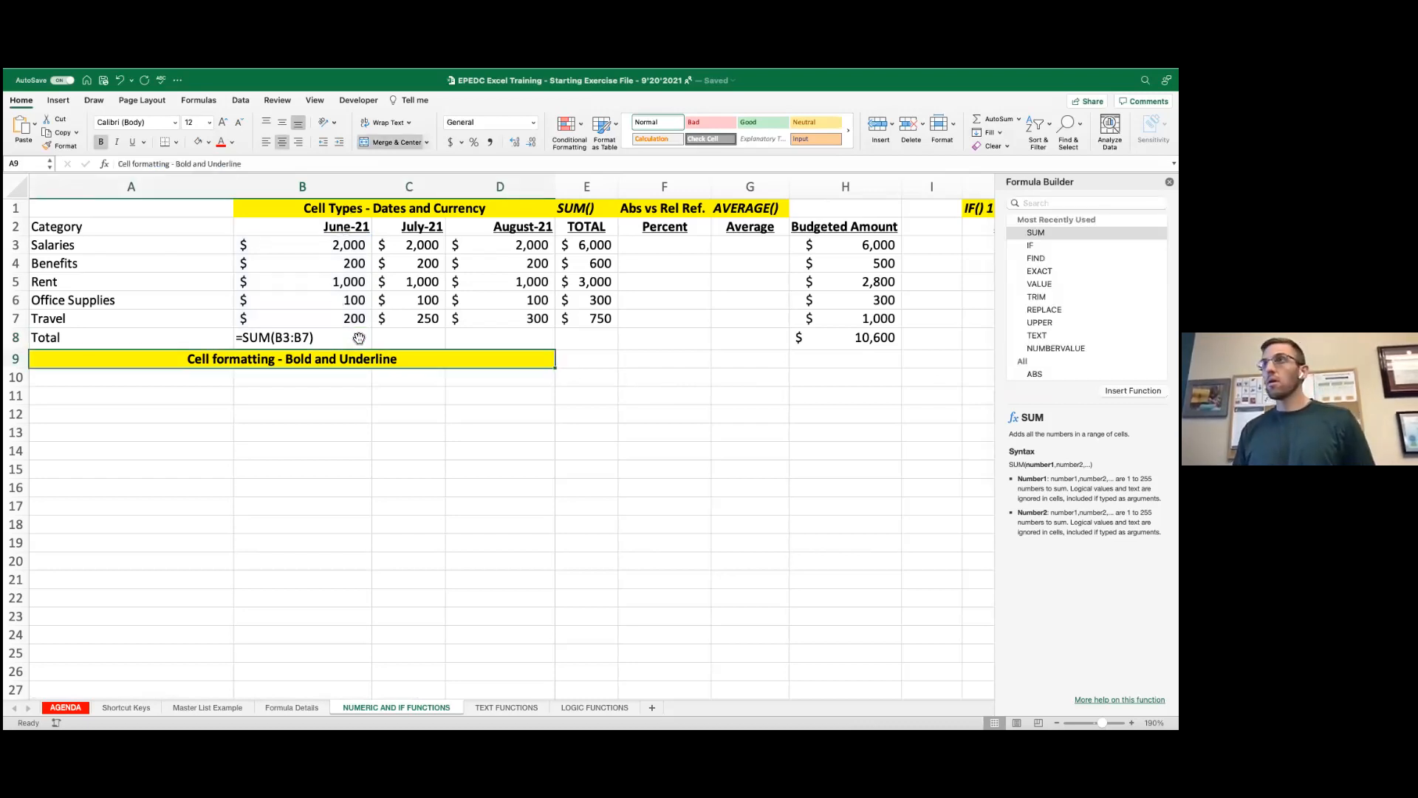
# Step: Try to total the June-21 column by entering =sum(B3:B7) directly in B8
pyautogui.click(307, 340)
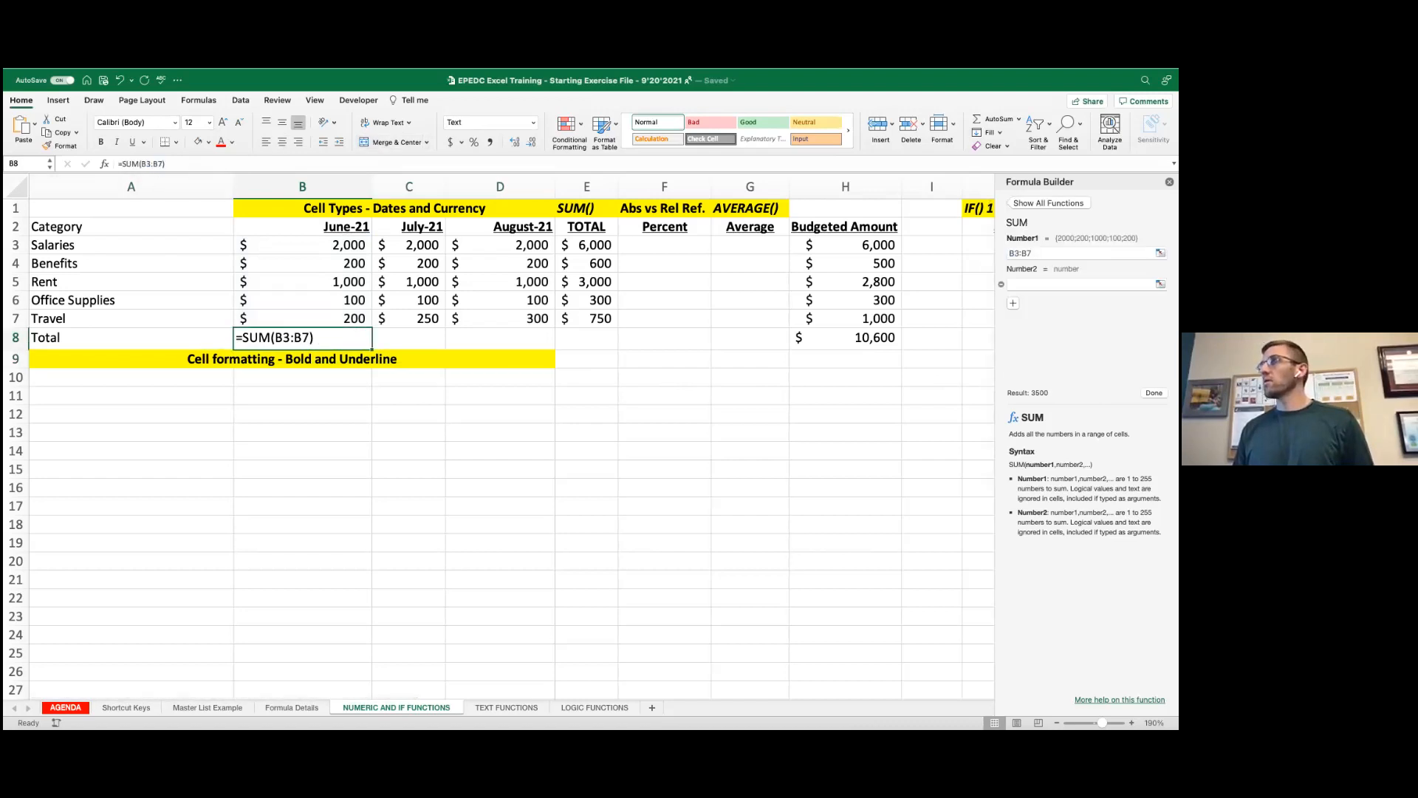
pyautogui.write('=sum(')
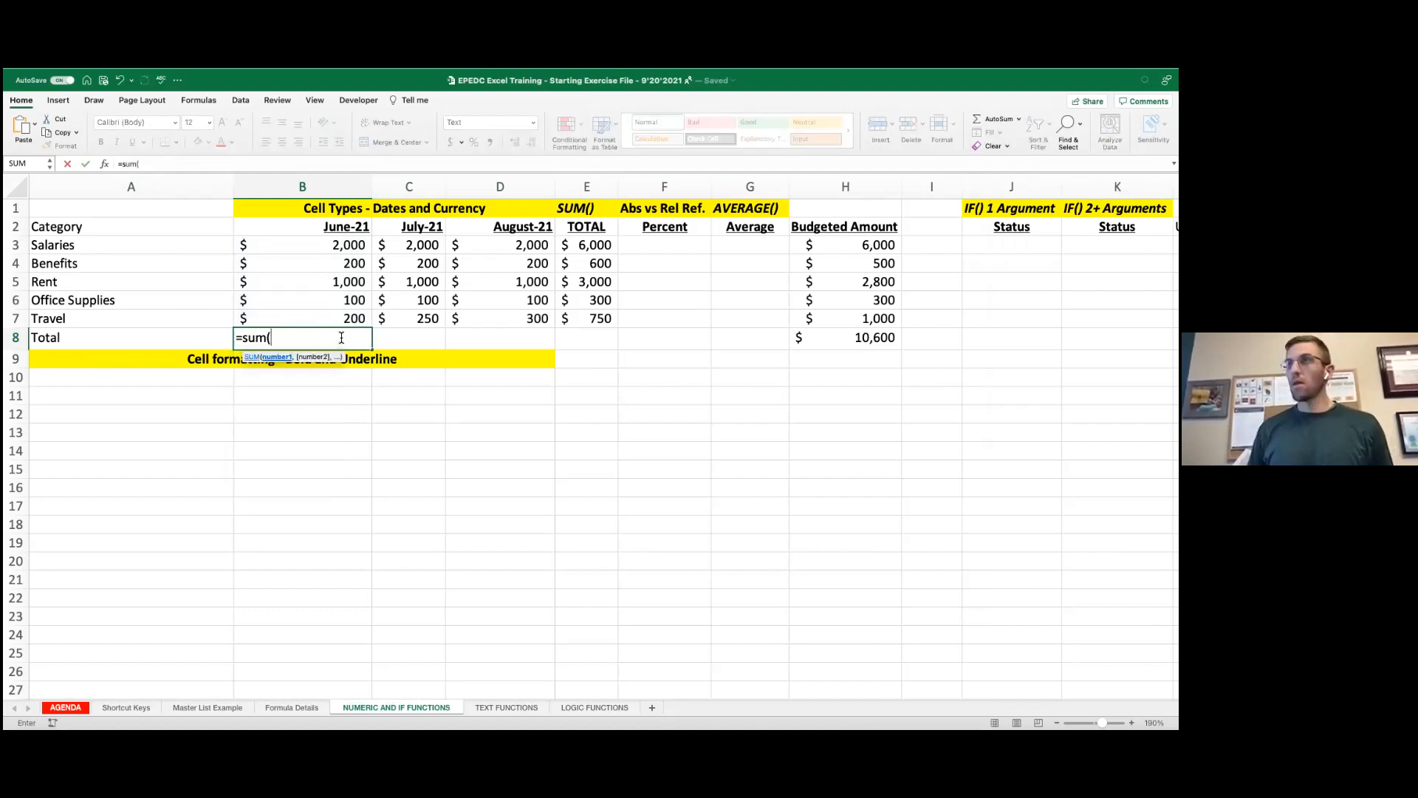
pyautogui.moveTo(326, 240); pyautogui.dragTo(314, 312)
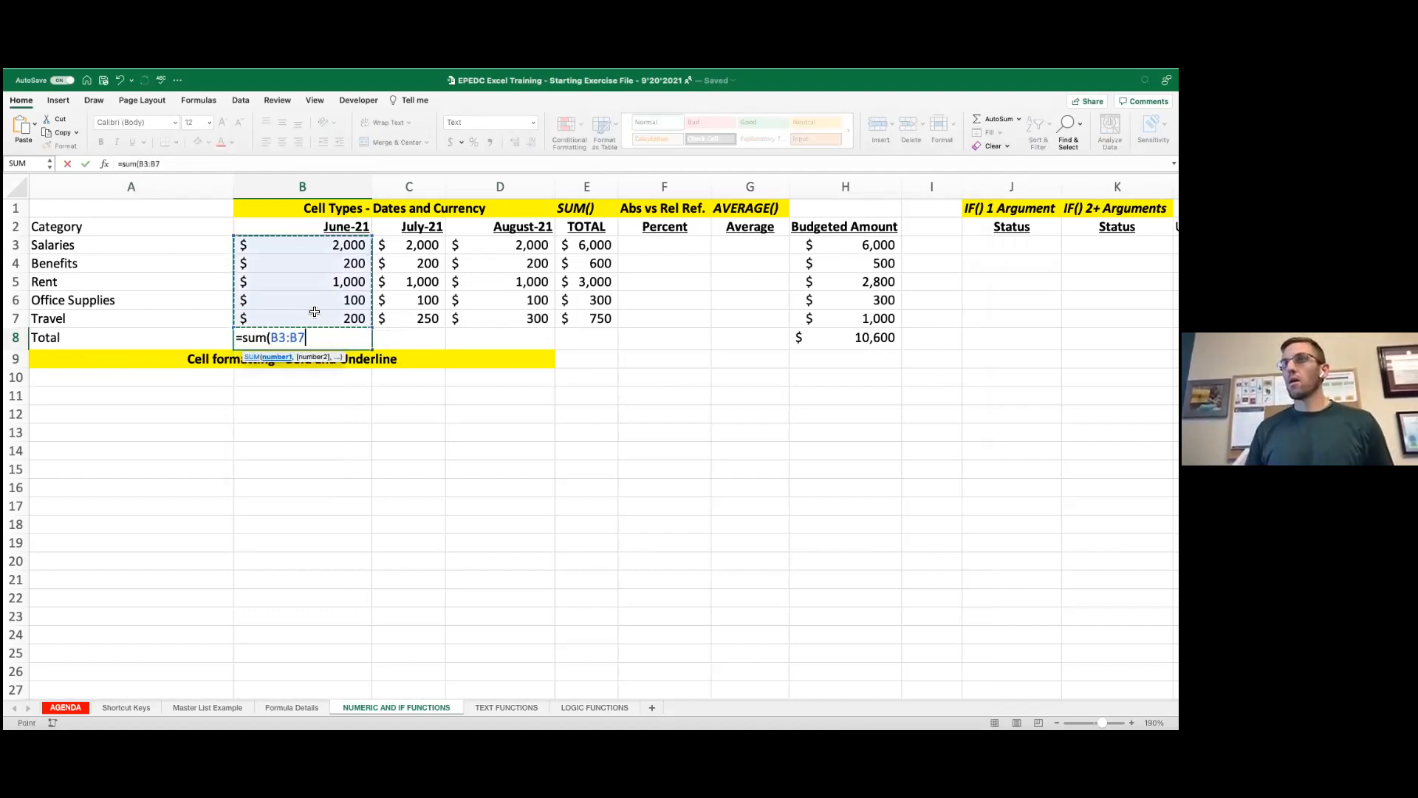
pyautogui.write(')')
pyautogui.press('Return')
pyautogui.press('Up')
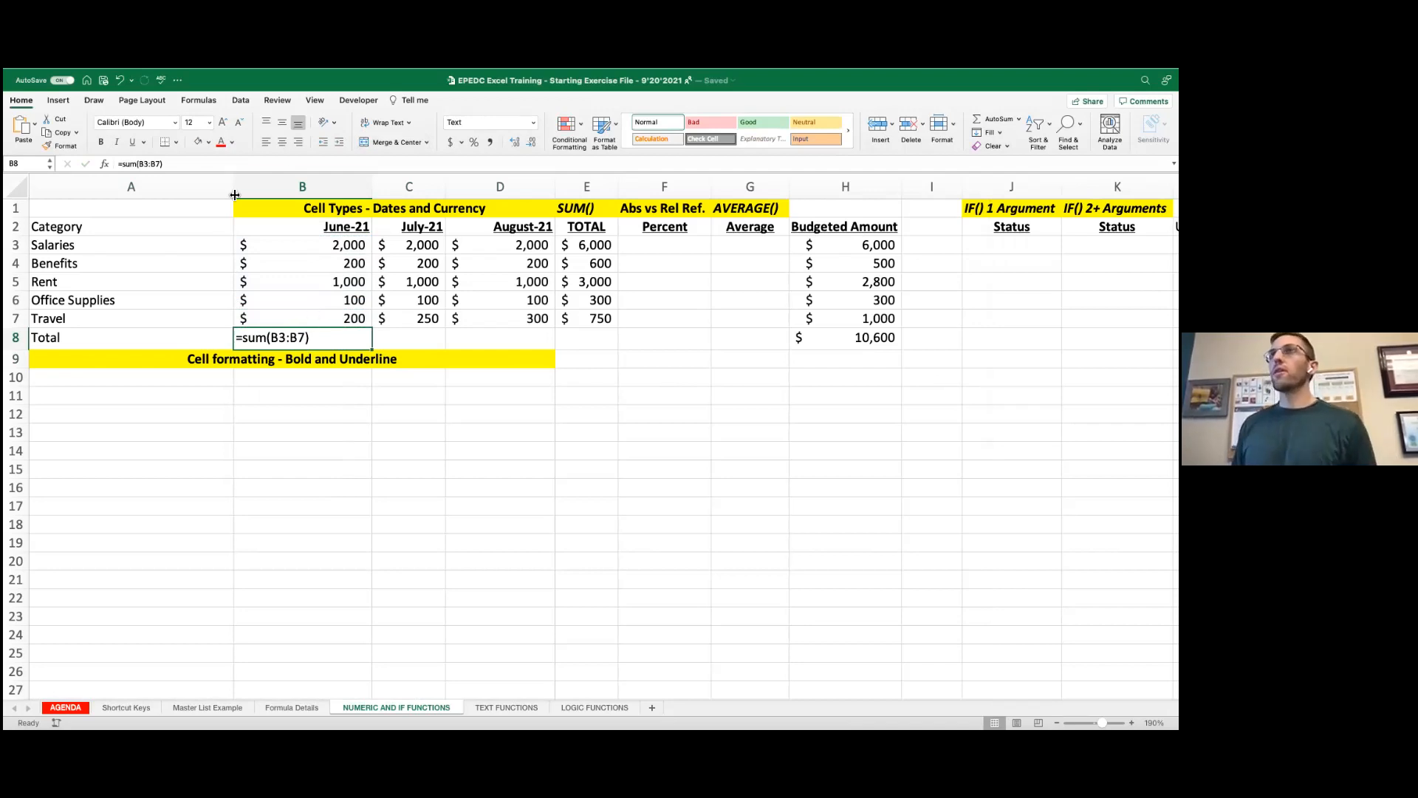
# Step: Try the General and Currency number formats on B8, and clear its formula
pyautogui.click(533, 123)
pyautogui.click(534, 124)
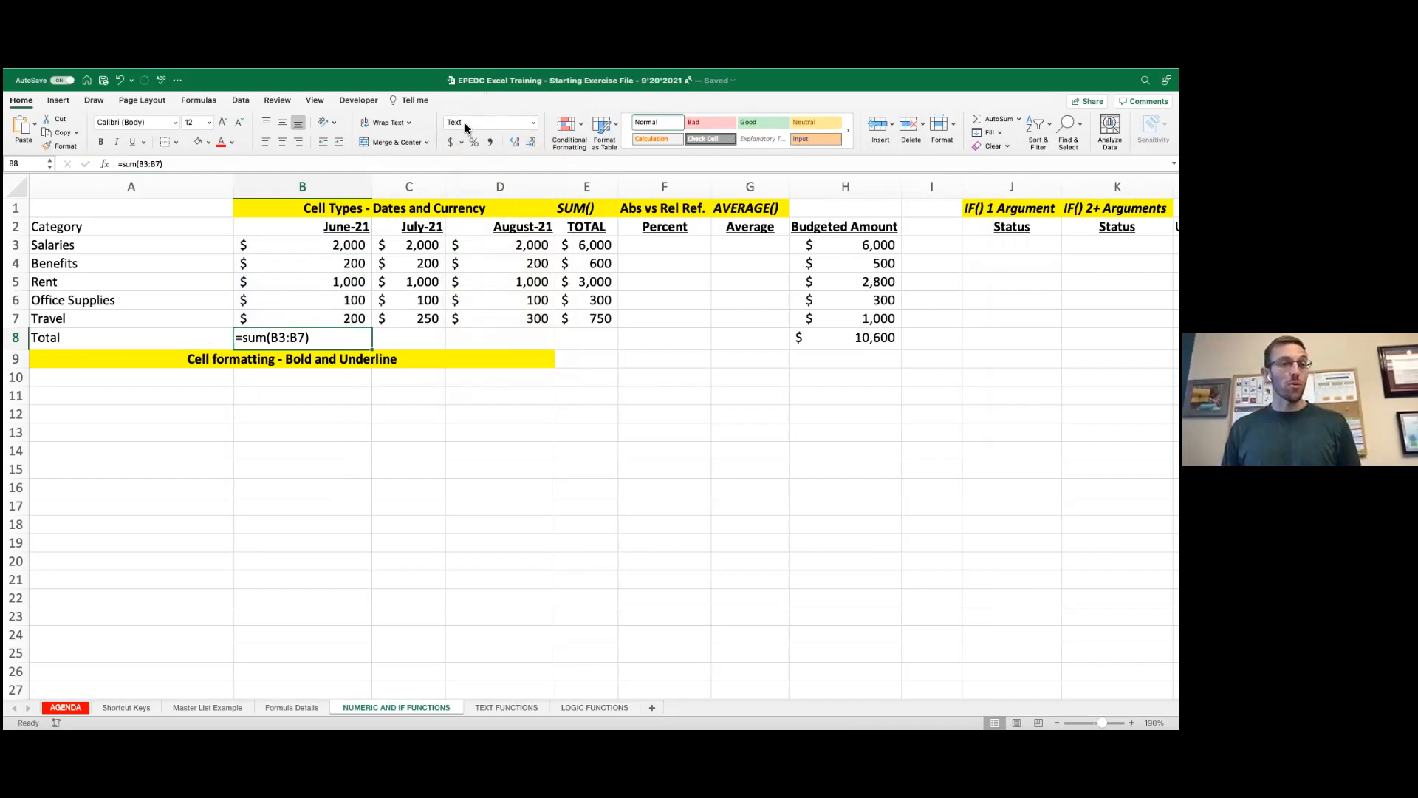
pyautogui.click(534, 124)
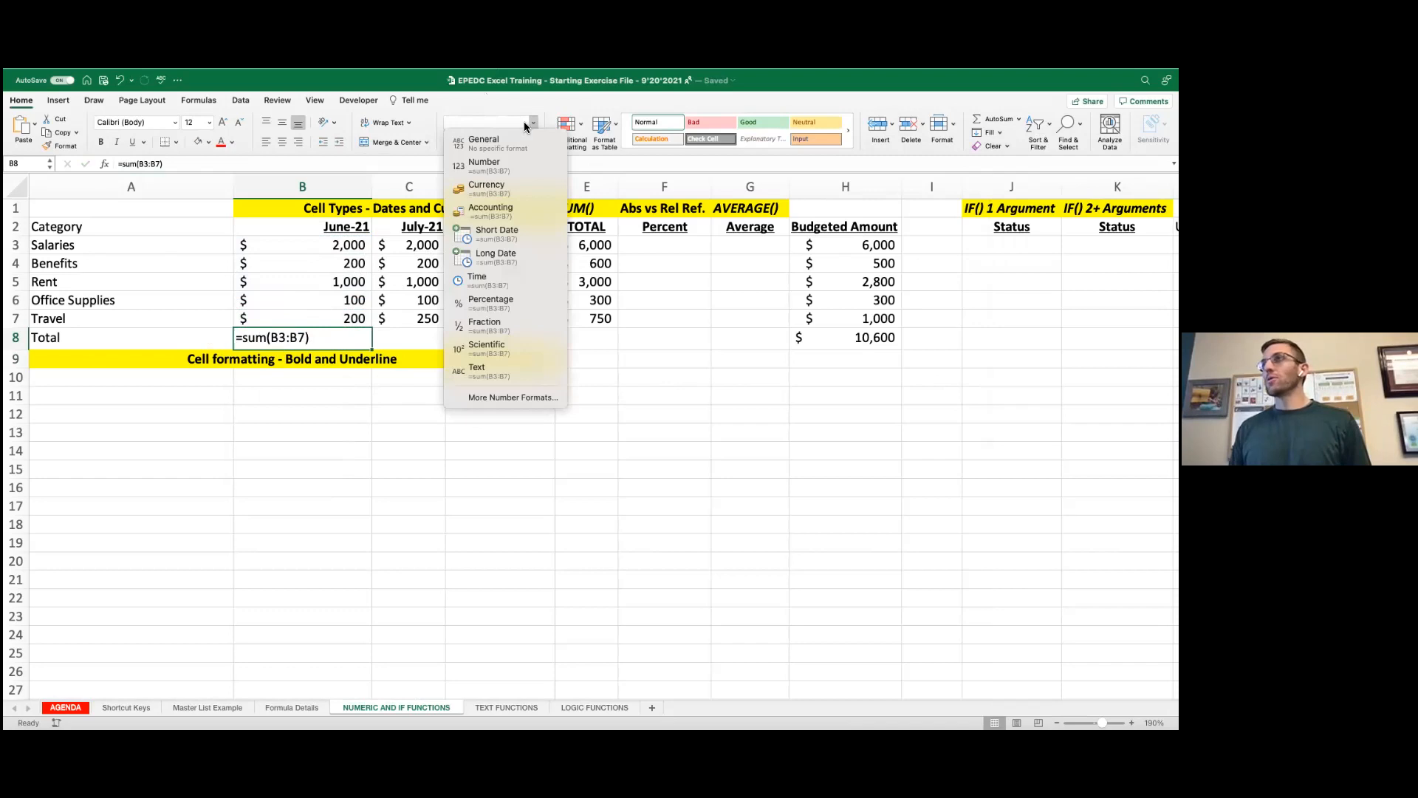
pyautogui.click(489, 142)
pyautogui.click(534, 126)
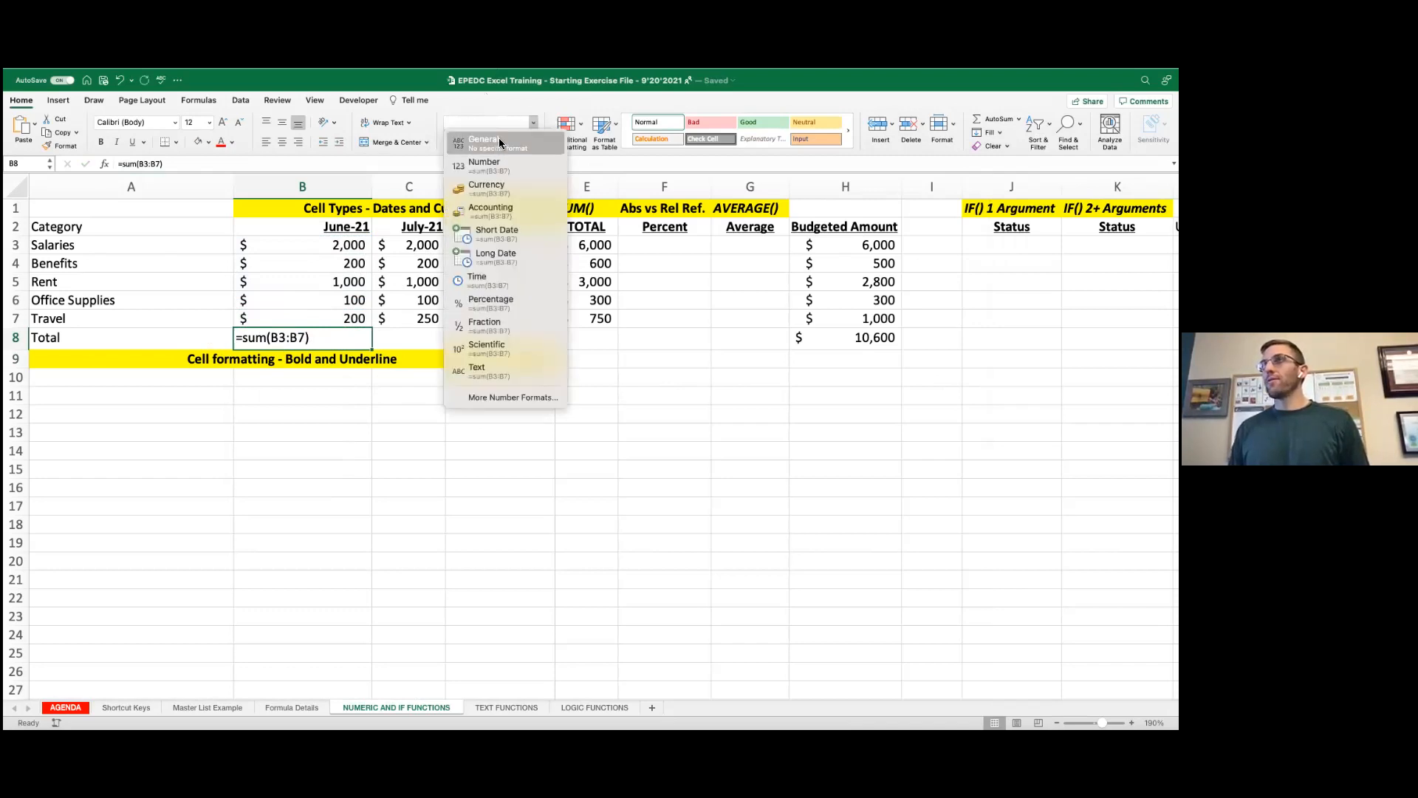
pyautogui.click(489, 178)
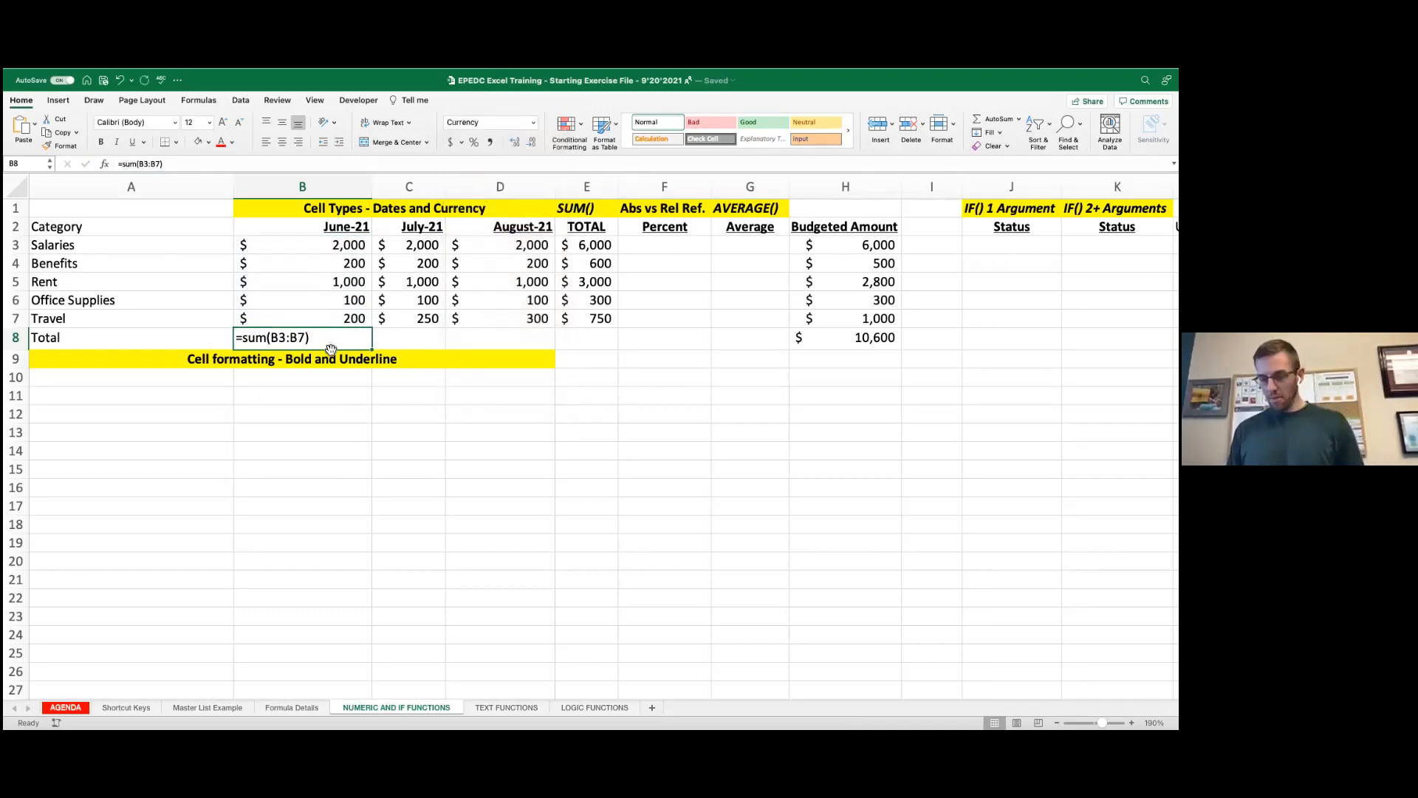
pyautogui.press('Escape')
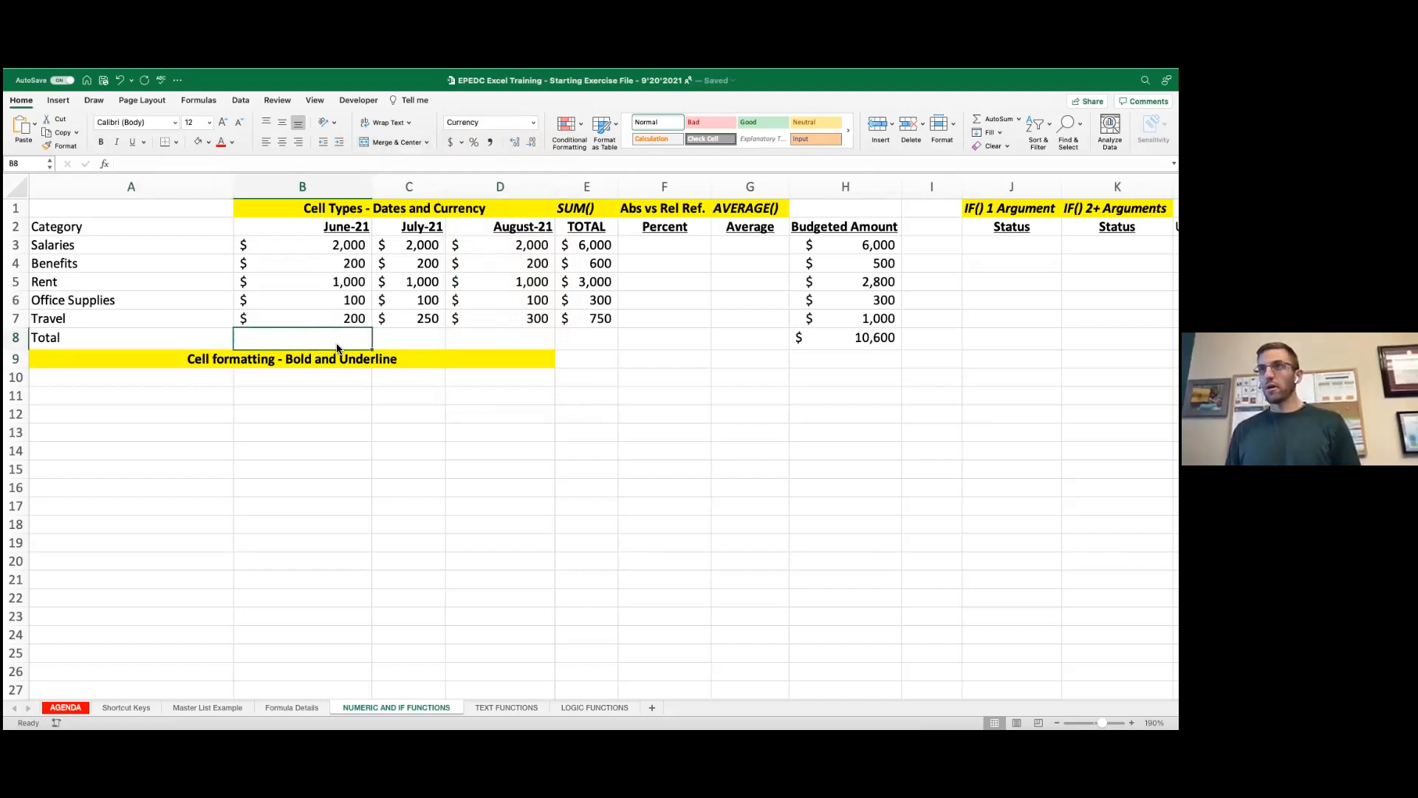
# Step: Try to total the July-21 column by entering =sum(C3:C7) in C8, and clear the cell
pyautogui.click(18, 338)
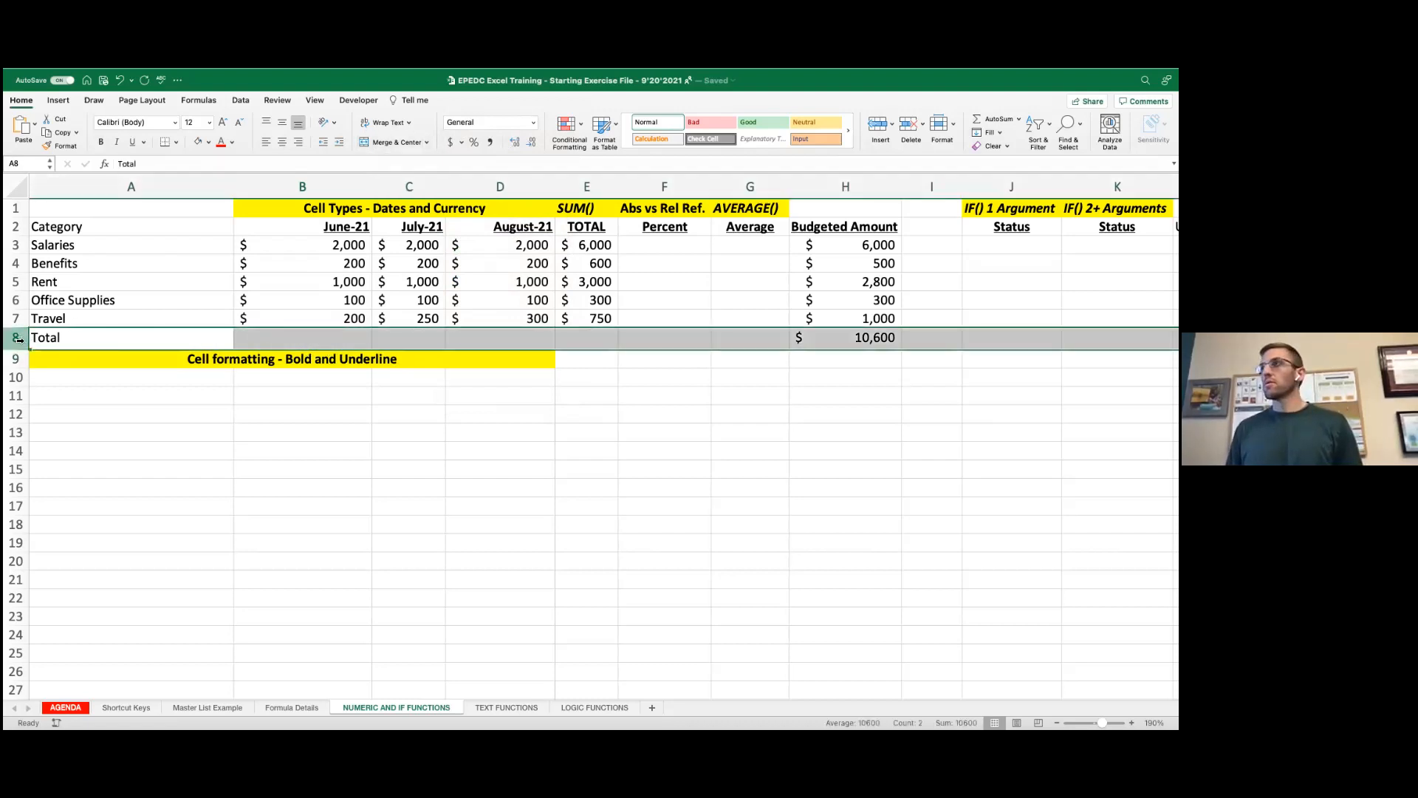
pyautogui.click(914, 342)
pyautogui.click(309, 340)
pyautogui.click(422, 346)
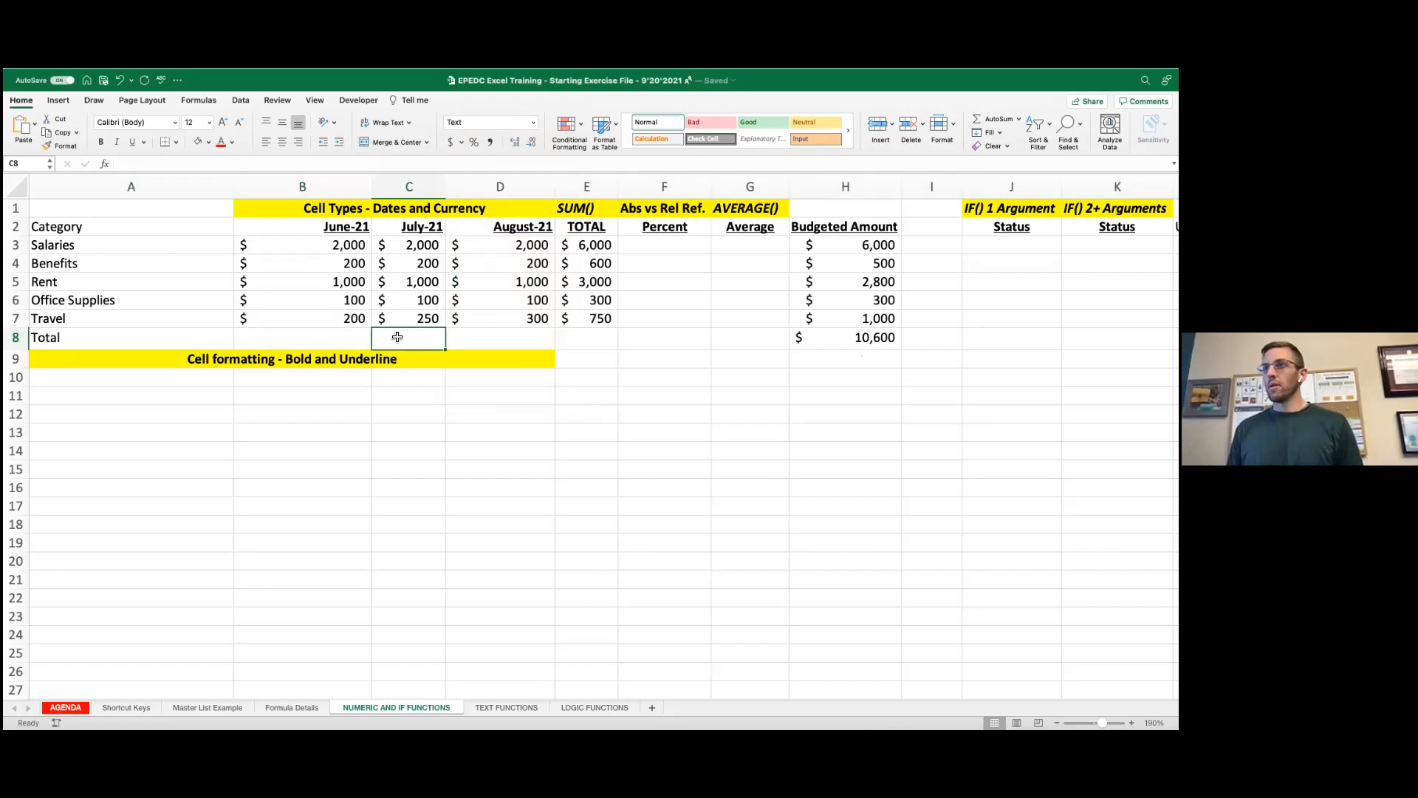
pyautogui.write('=')
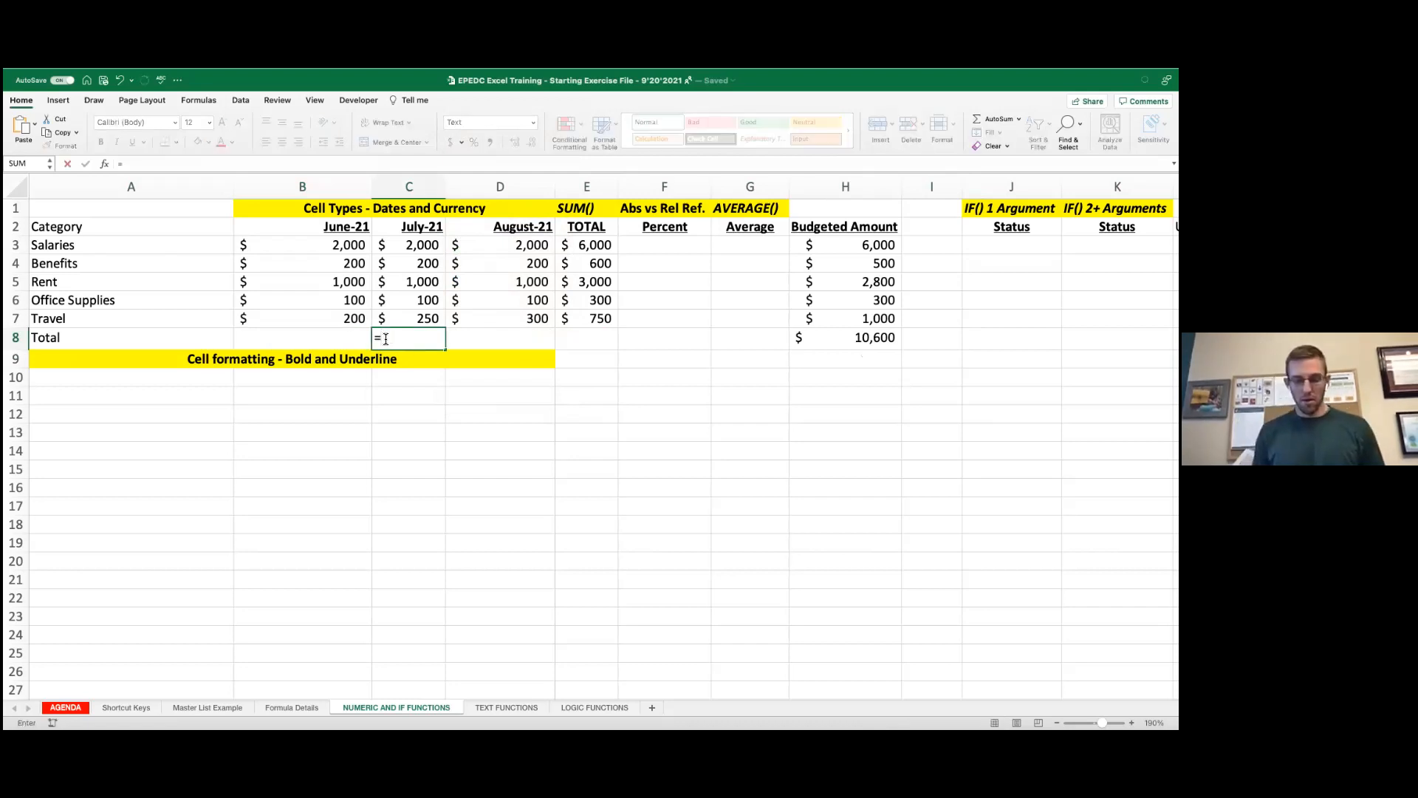
pyautogui.write('sum(')
pyautogui.moveTo(413, 246); pyautogui.dragTo(415, 316)
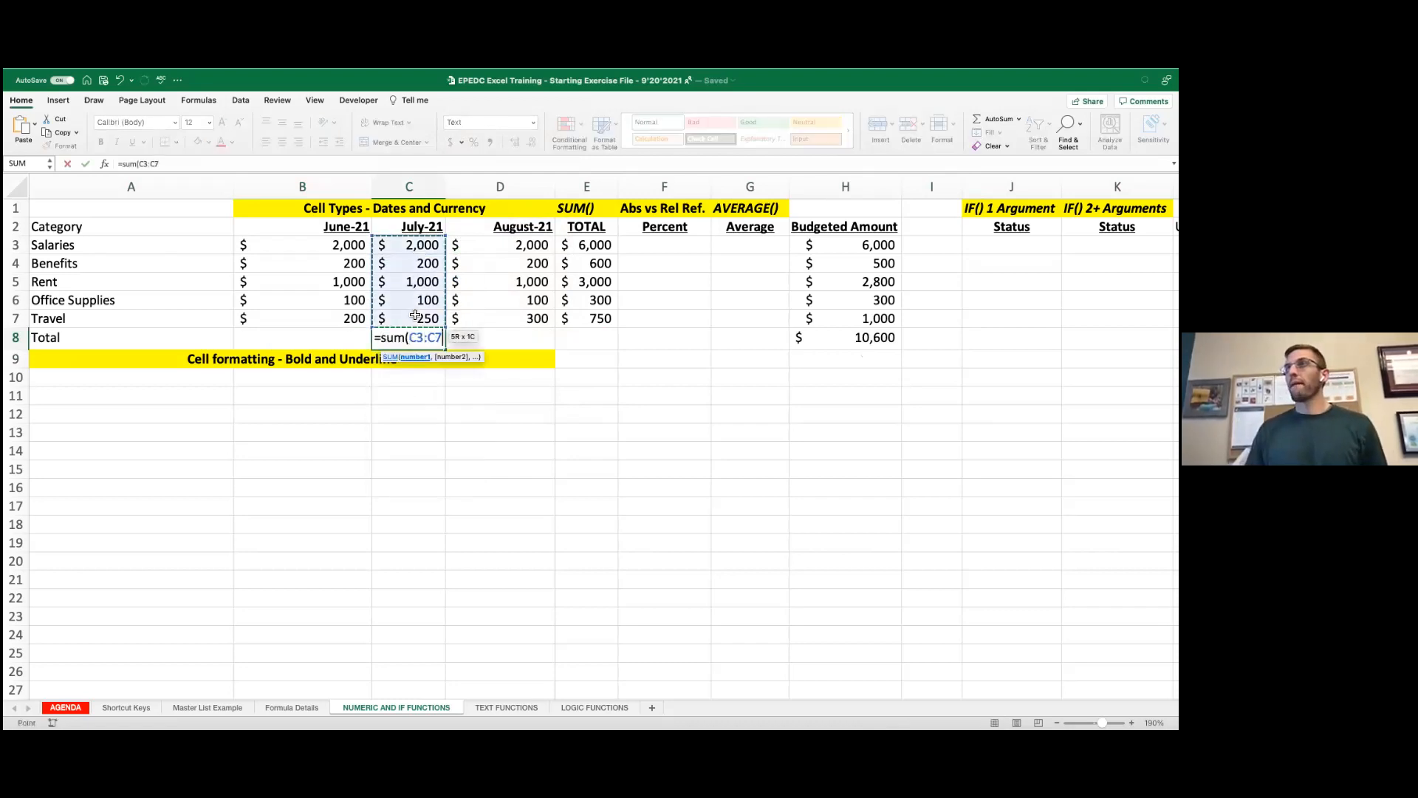
pyautogui.write(')')
pyautogui.press('Return')
pyautogui.press('Up')
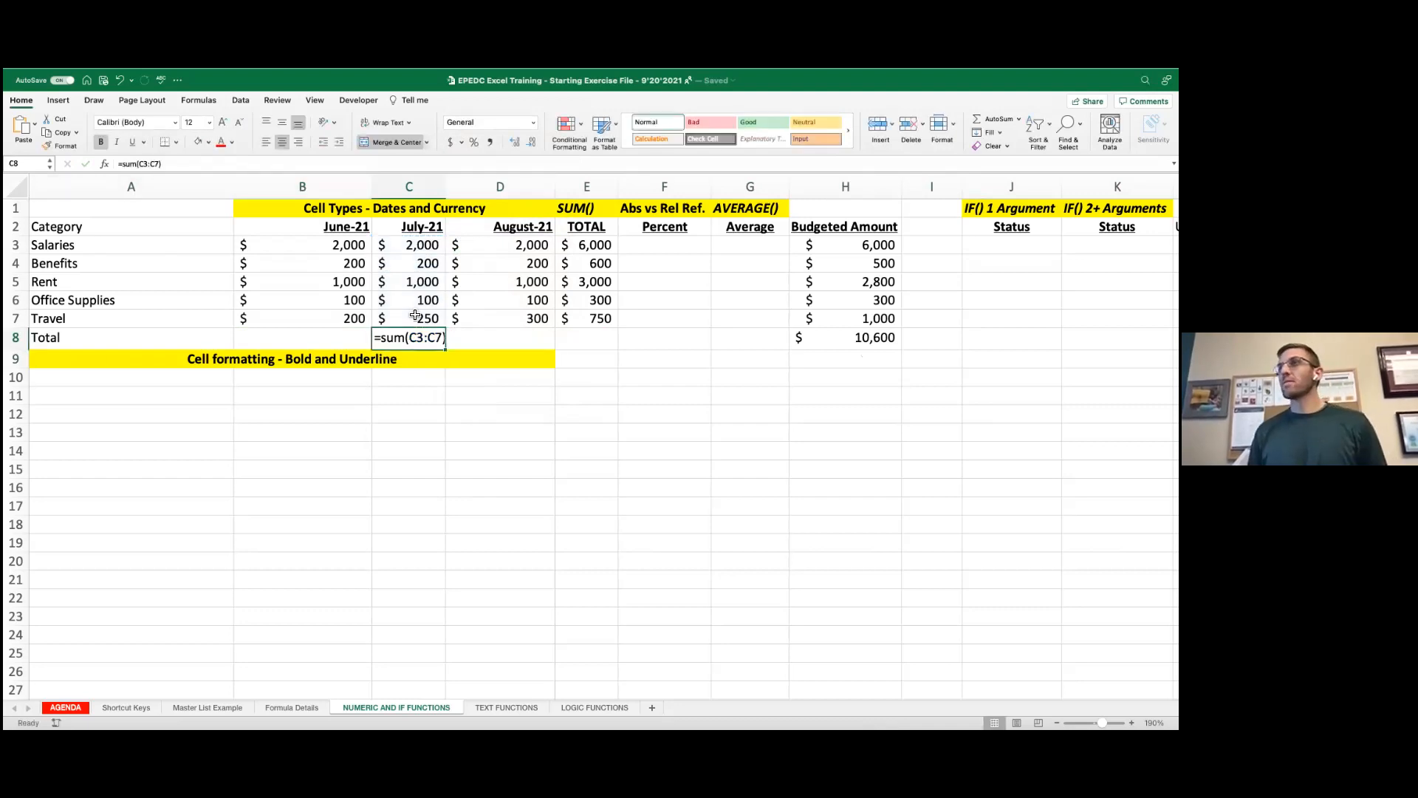
pyautogui.press('Delete')
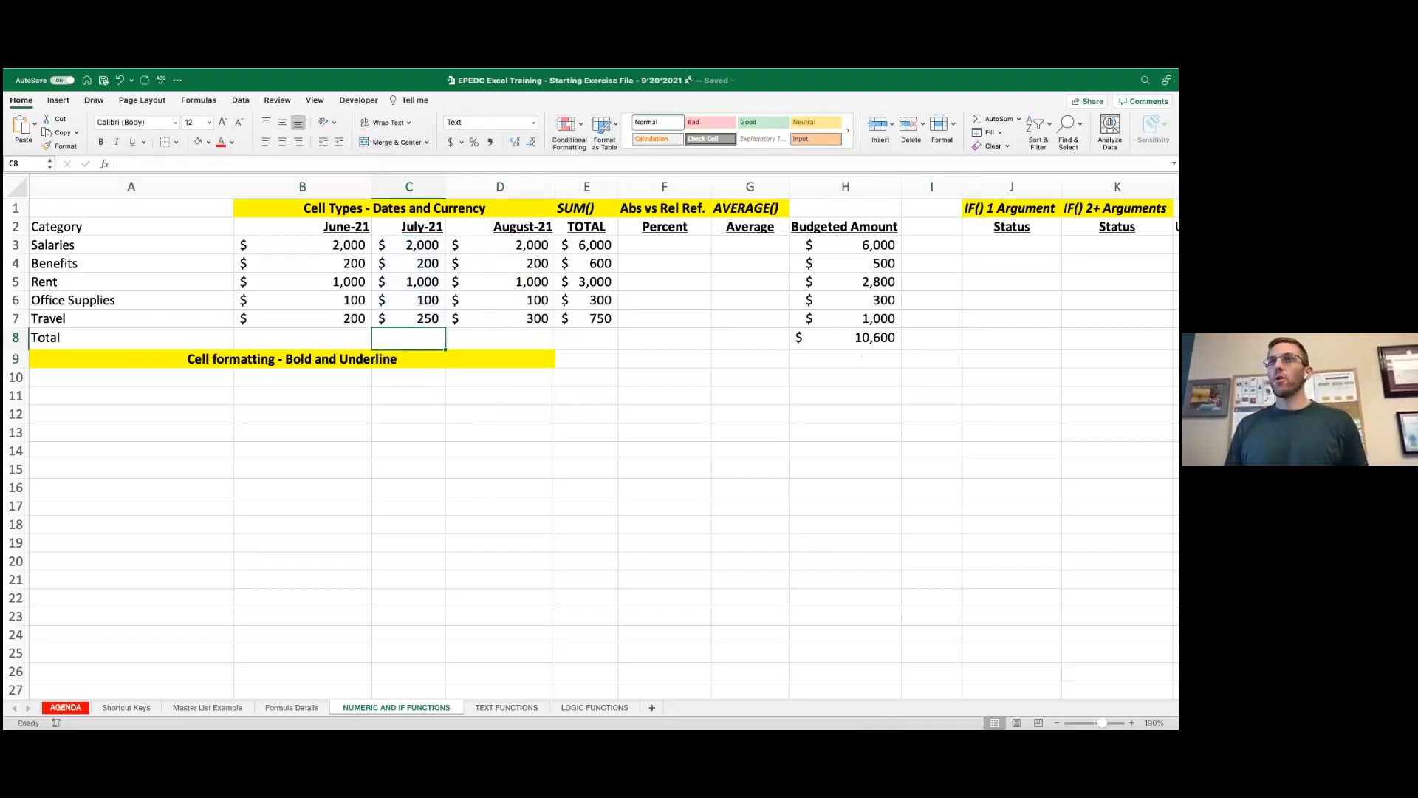
# Step: Insert a new row above the Total row and enter a SUM of B3:B7 in its June-21 cell B8
pyautogui.rightClick(17, 335)
pyautogui.click(33, 404)
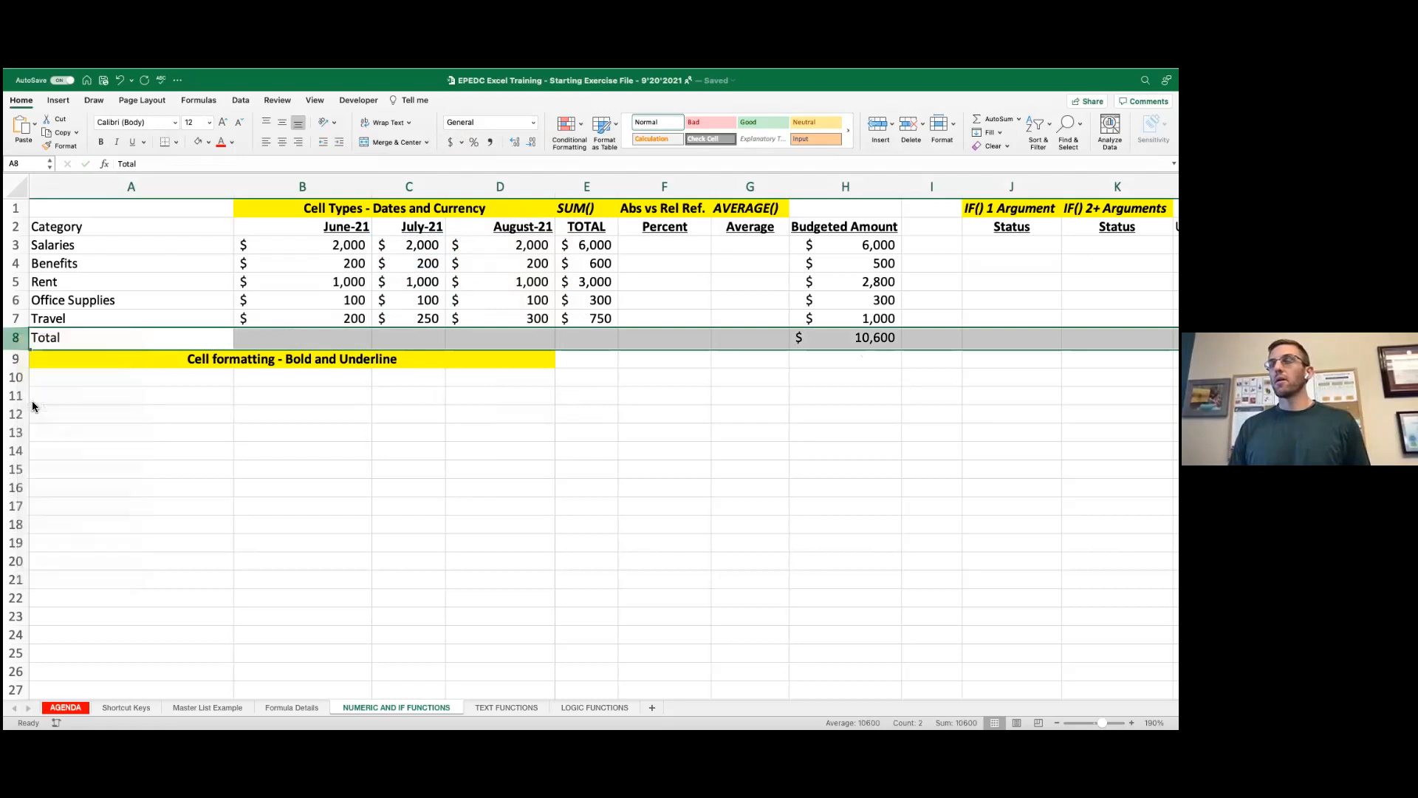
pyautogui.click(339, 334)
pyautogui.write('=sum(')
pyautogui.moveTo(357, 251); pyautogui.dragTo(345, 319)
pyautogui.press('Return')
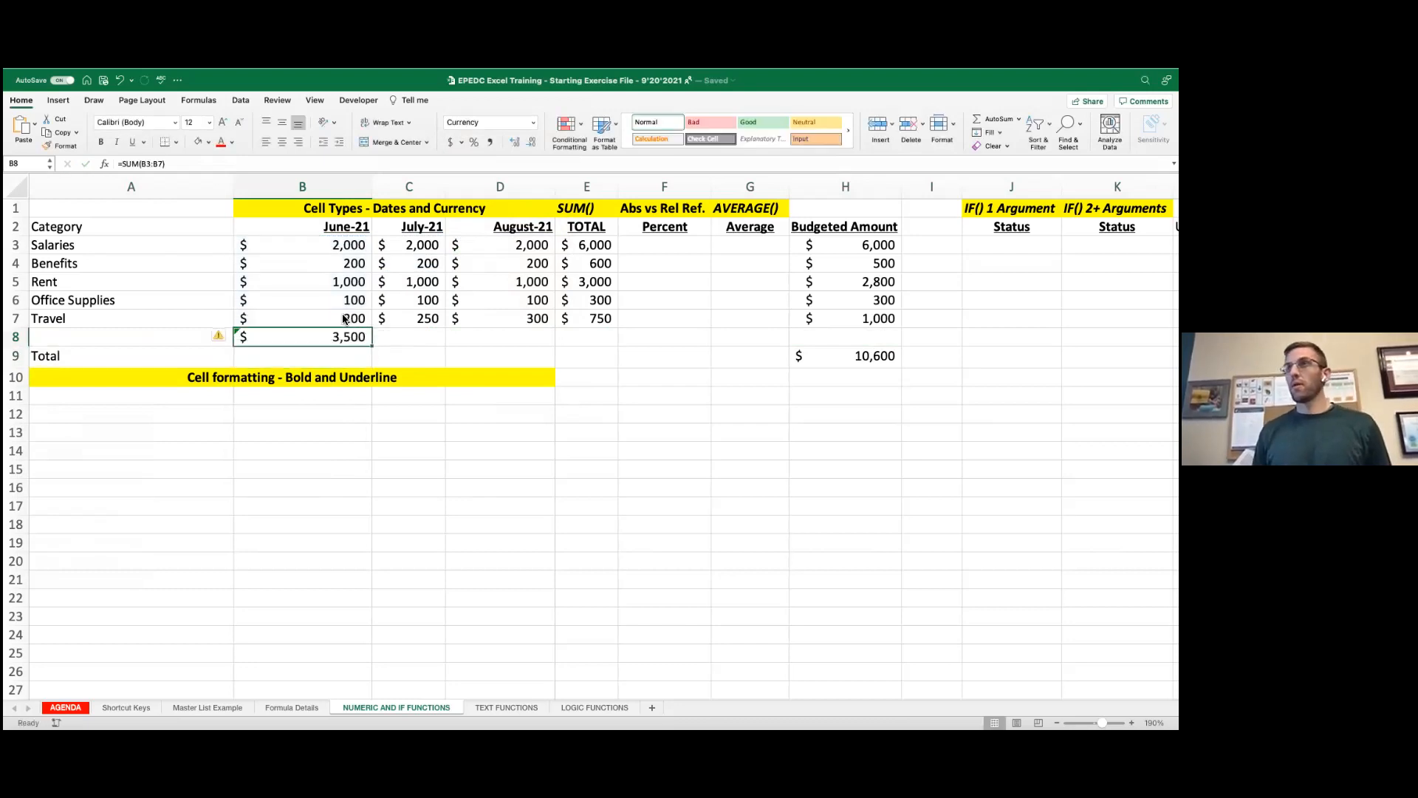
# Step: Fill the June-21 total formula from B8 across the July-21 and August-21 columns to D8
pyautogui.moveTo(371, 346); pyautogui.dragTo(608, 341)
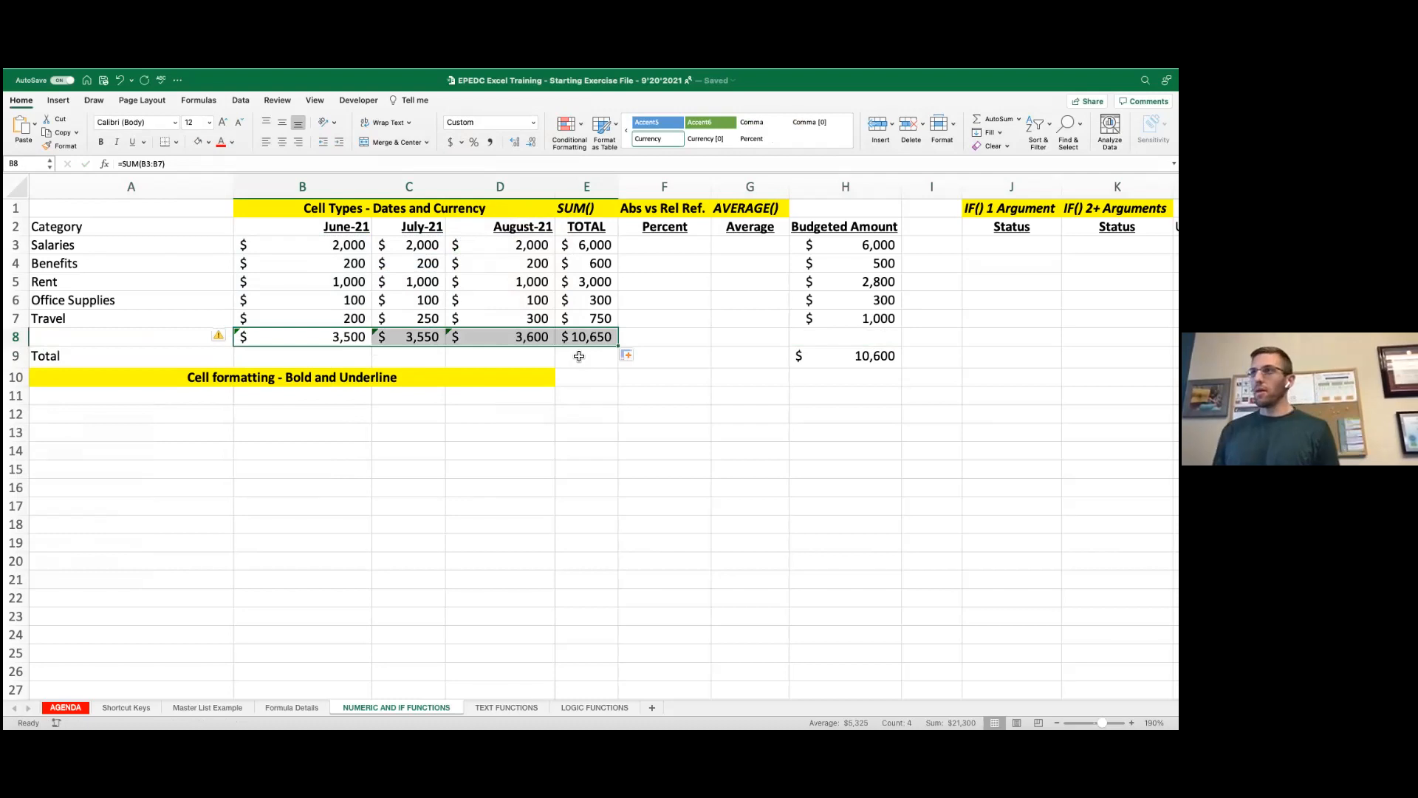
pyautogui.press('super+z')
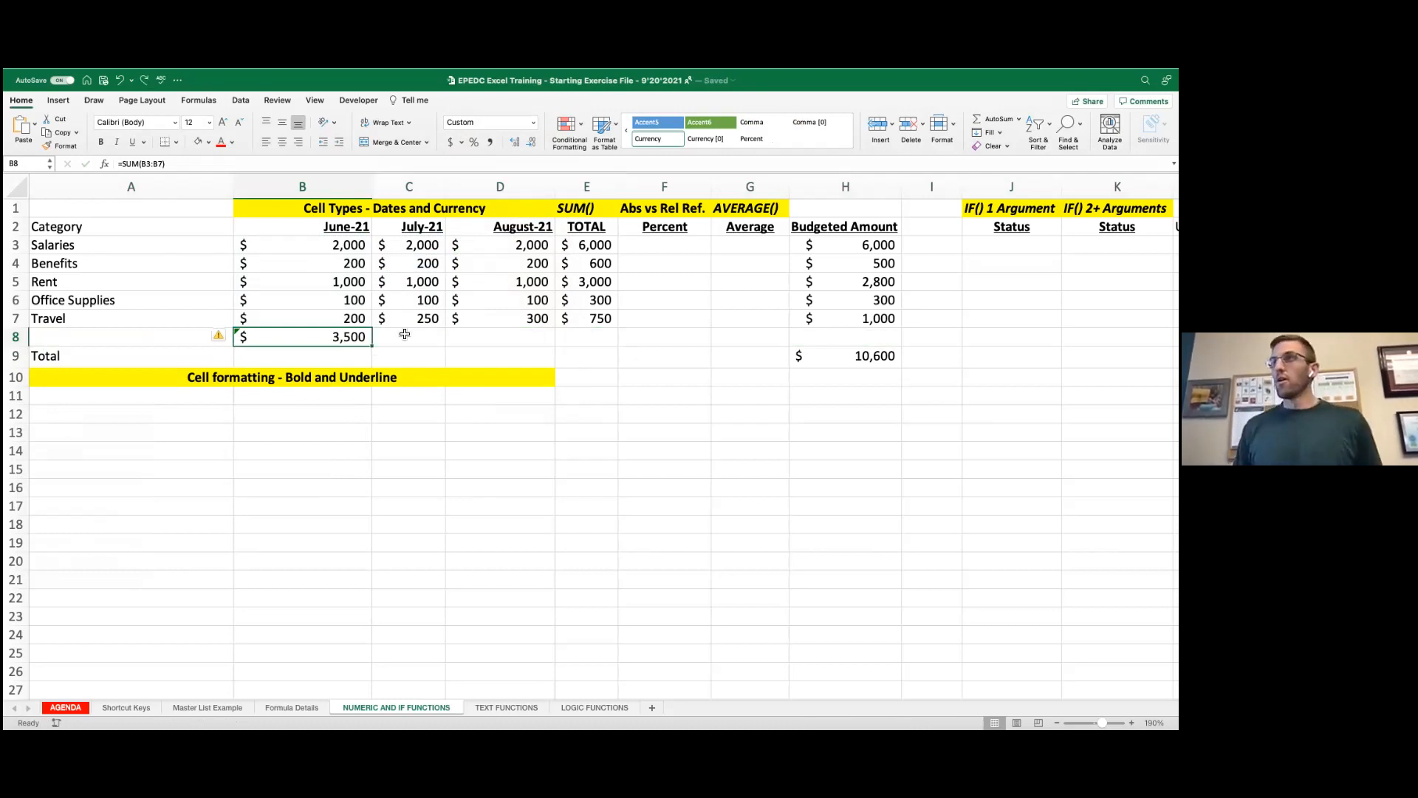
pyautogui.moveTo(374, 347); pyautogui.dragTo(547, 339)
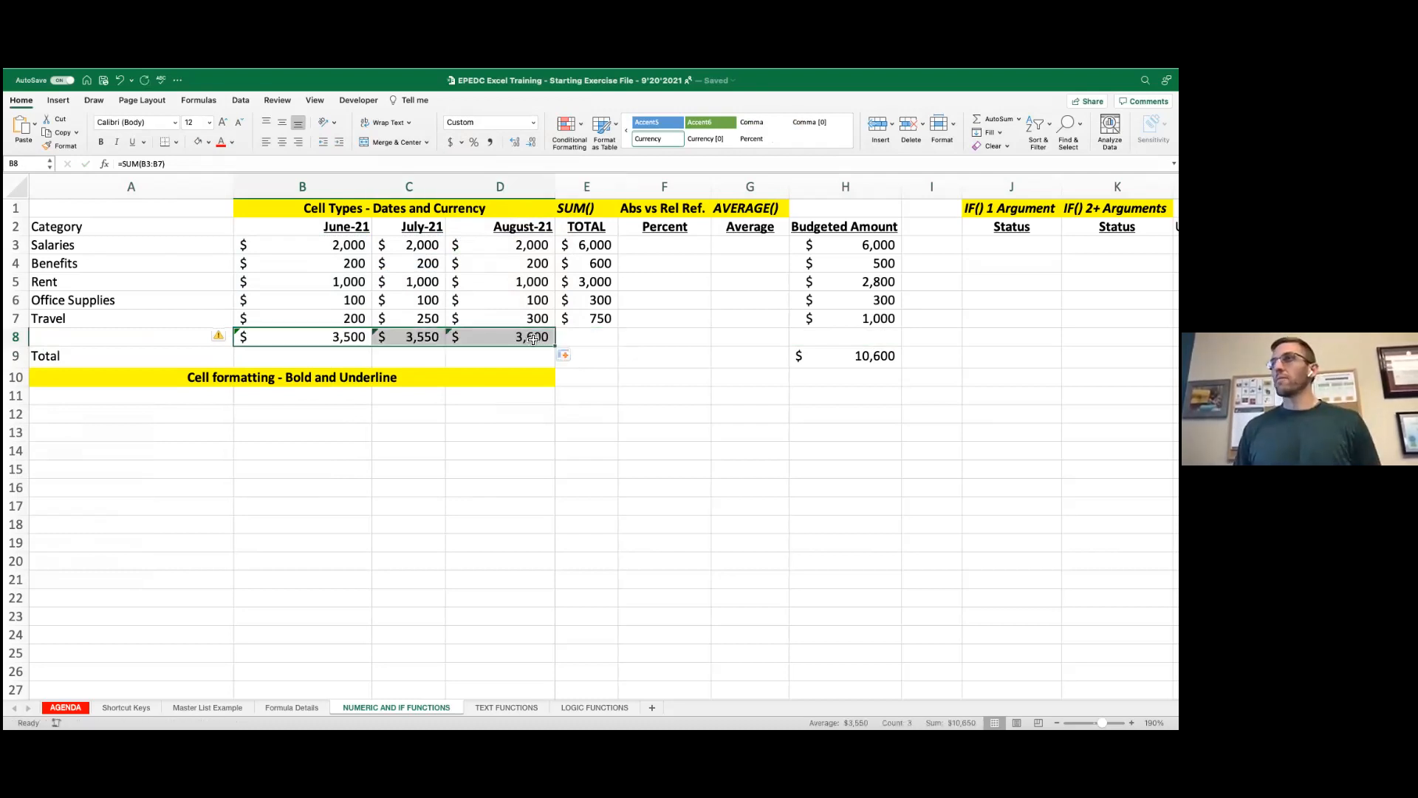
# Step: Label the new row Total in A8 and enter 10600 as its Budgeted Amount in H8
pyautogui.doubleClick(65, 336)
pyautogui.write('Total')
pyautogui.press('Return')
pyautogui.click(838, 345)
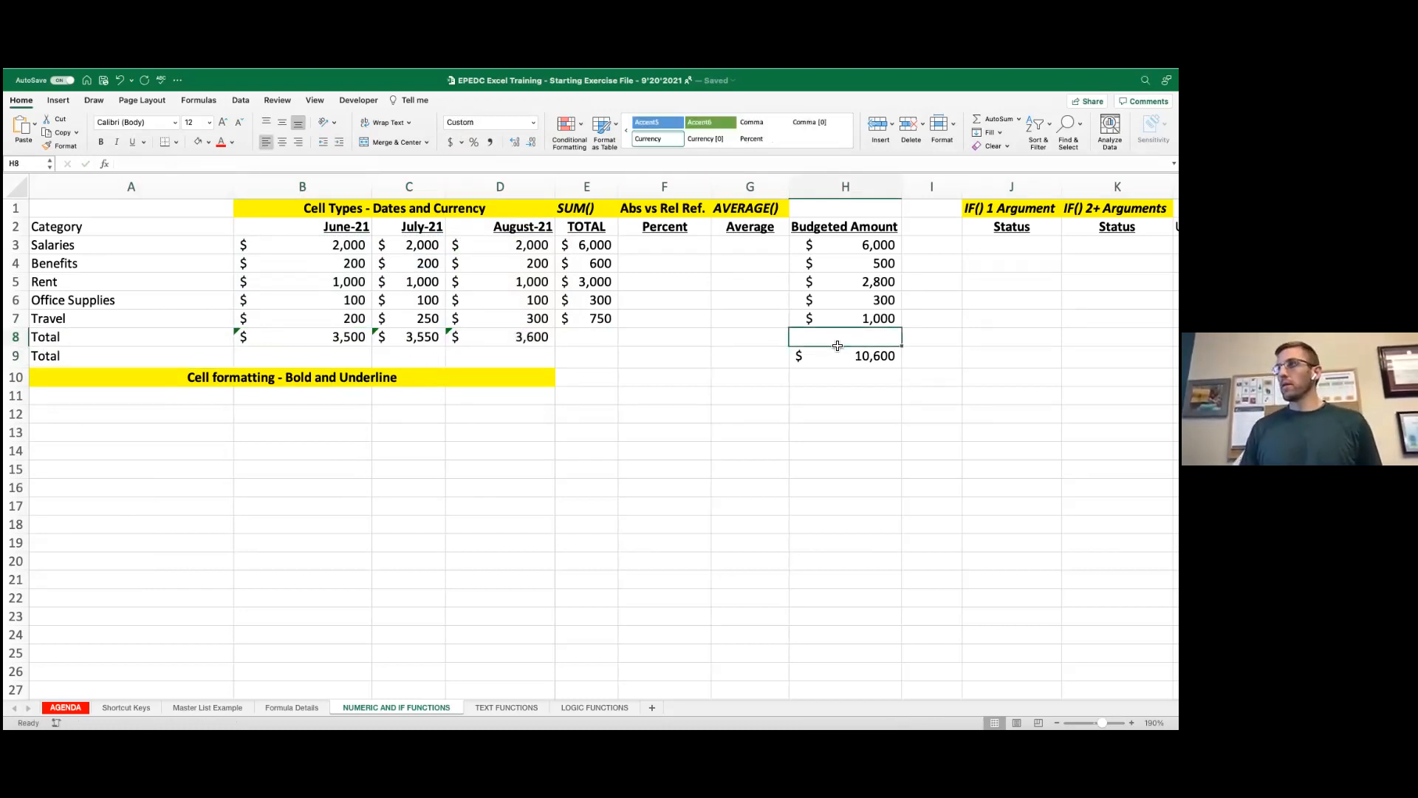
pyautogui.write('10600')
pyautogui.press('Return')
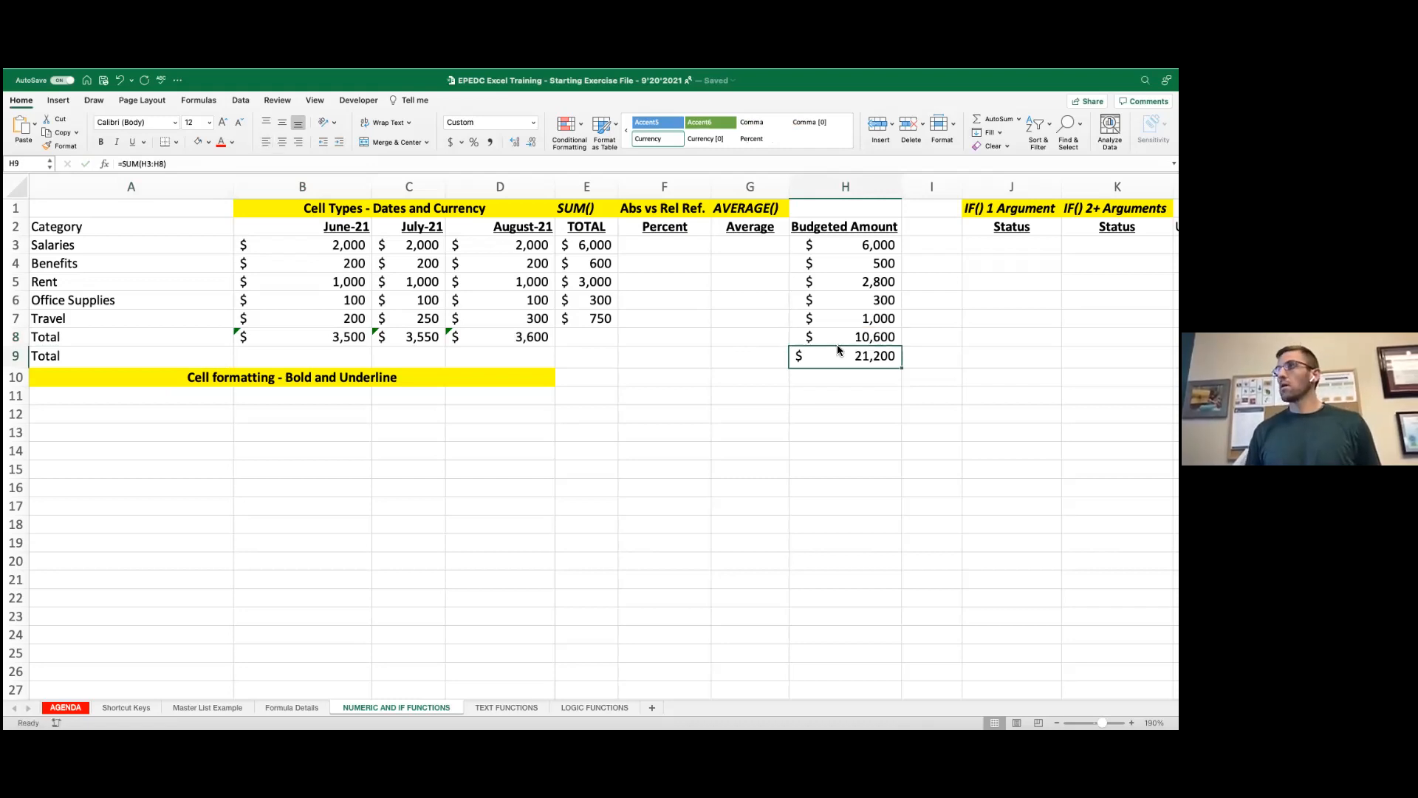
# Step: Delete the old Total row, row 9
pyautogui.click(16, 355)
pyautogui.rightClick(18, 353)
pyautogui.click(38, 431)
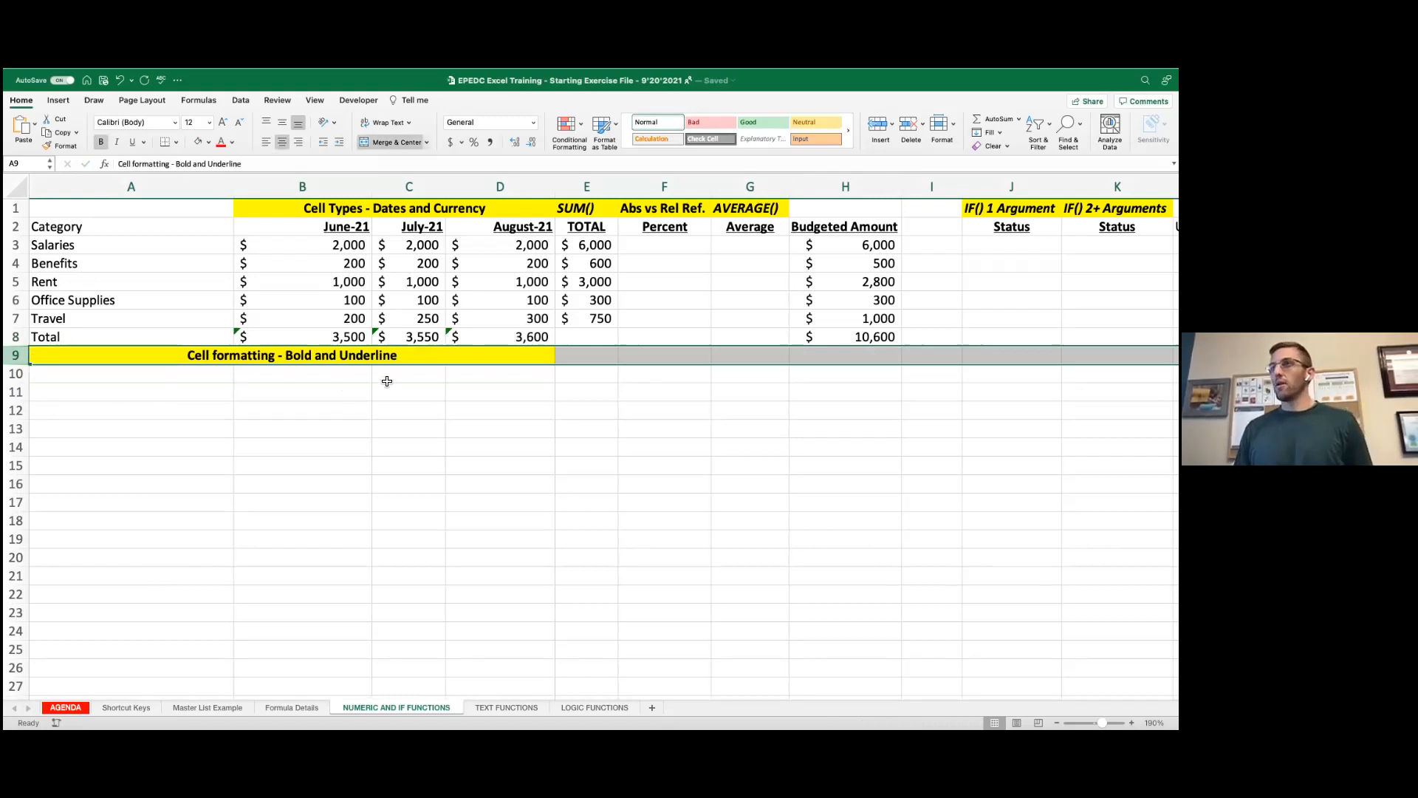
# Step: Make the category totals in E3:E7 bold
pyautogui.click(349, 336)
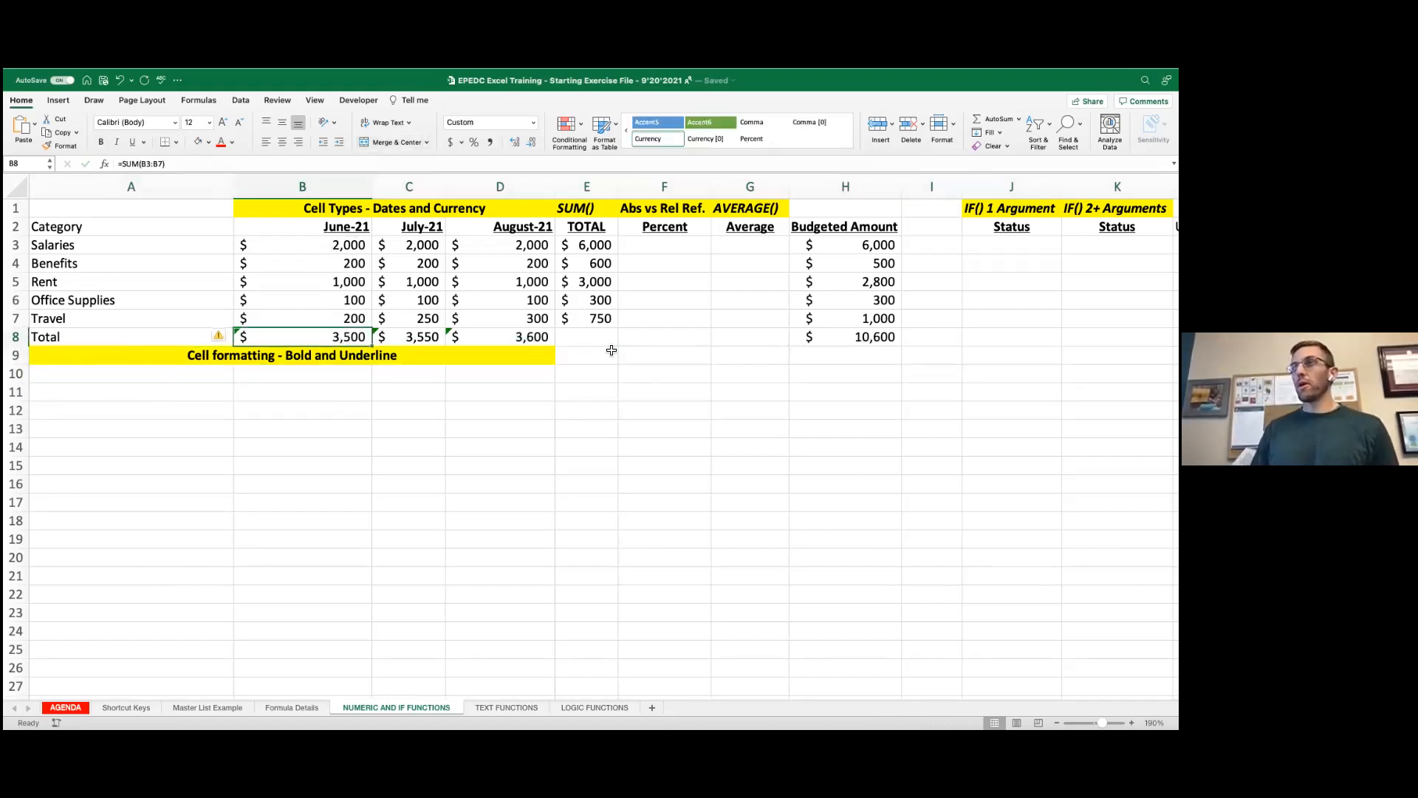
pyautogui.moveTo(581, 244); pyautogui.dragTo(581, 318)
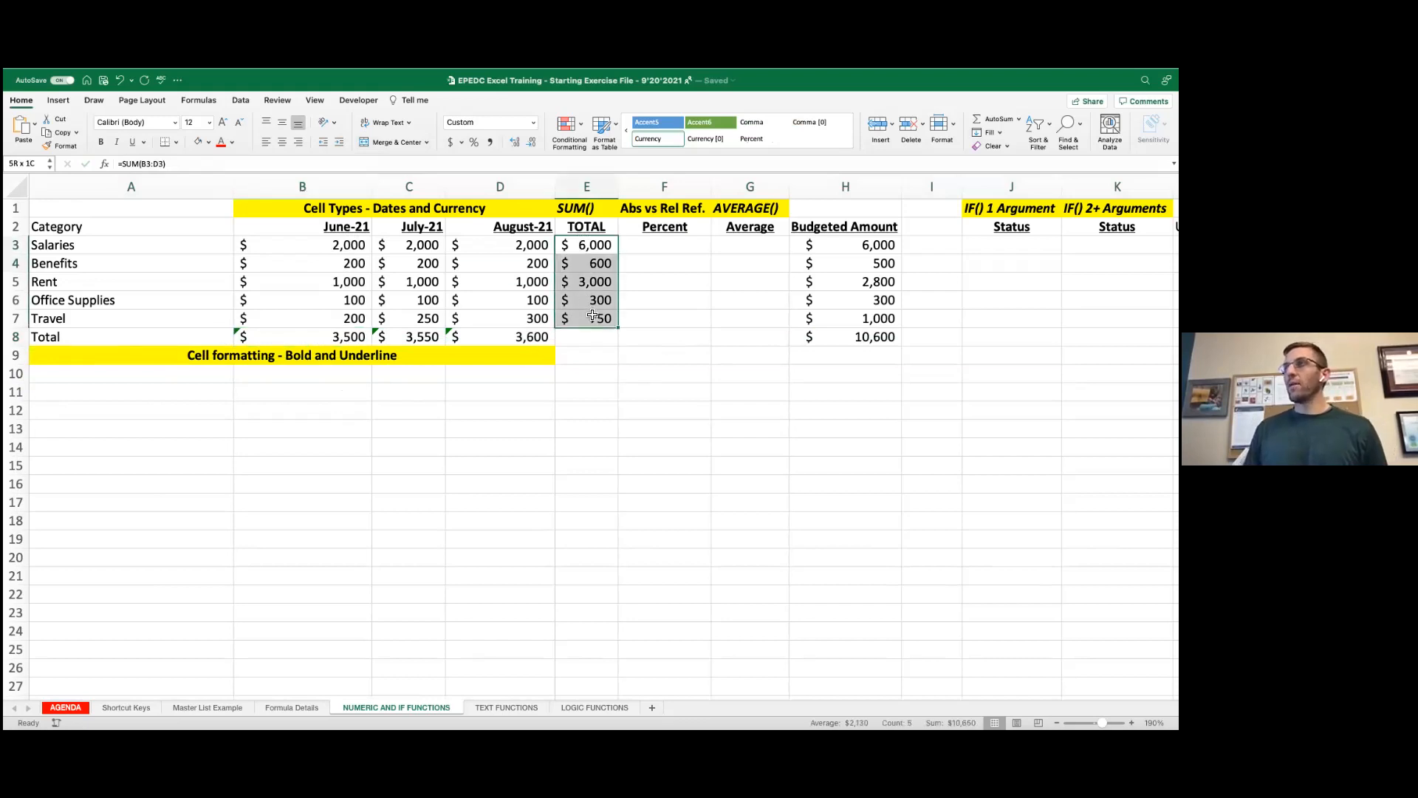
pyautogui.click(102, 142)
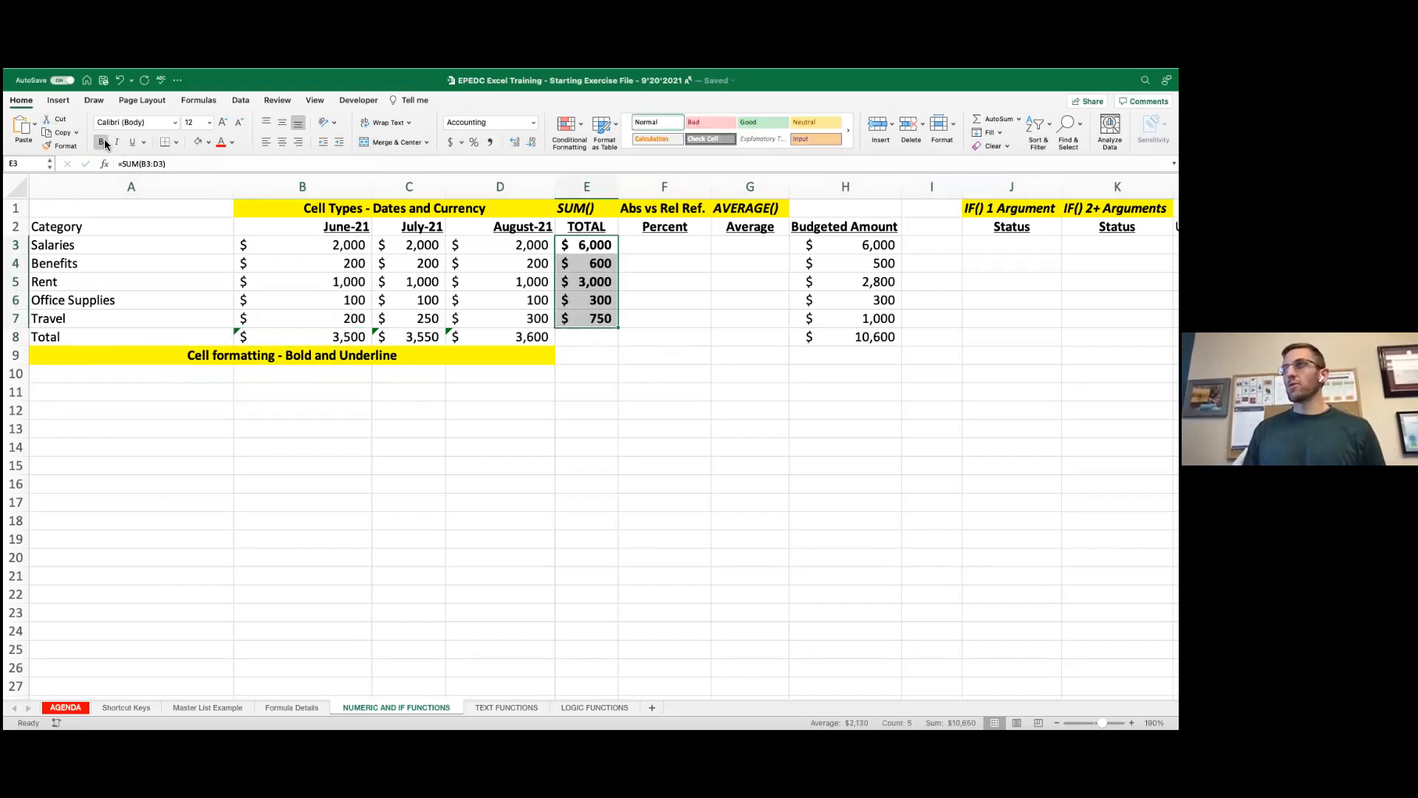
# Step: Format the Total row cells A8:D8 as bold with a double underline
pyautogui.moveTo(74, 337); pyautogui.dragTo(547, 338)
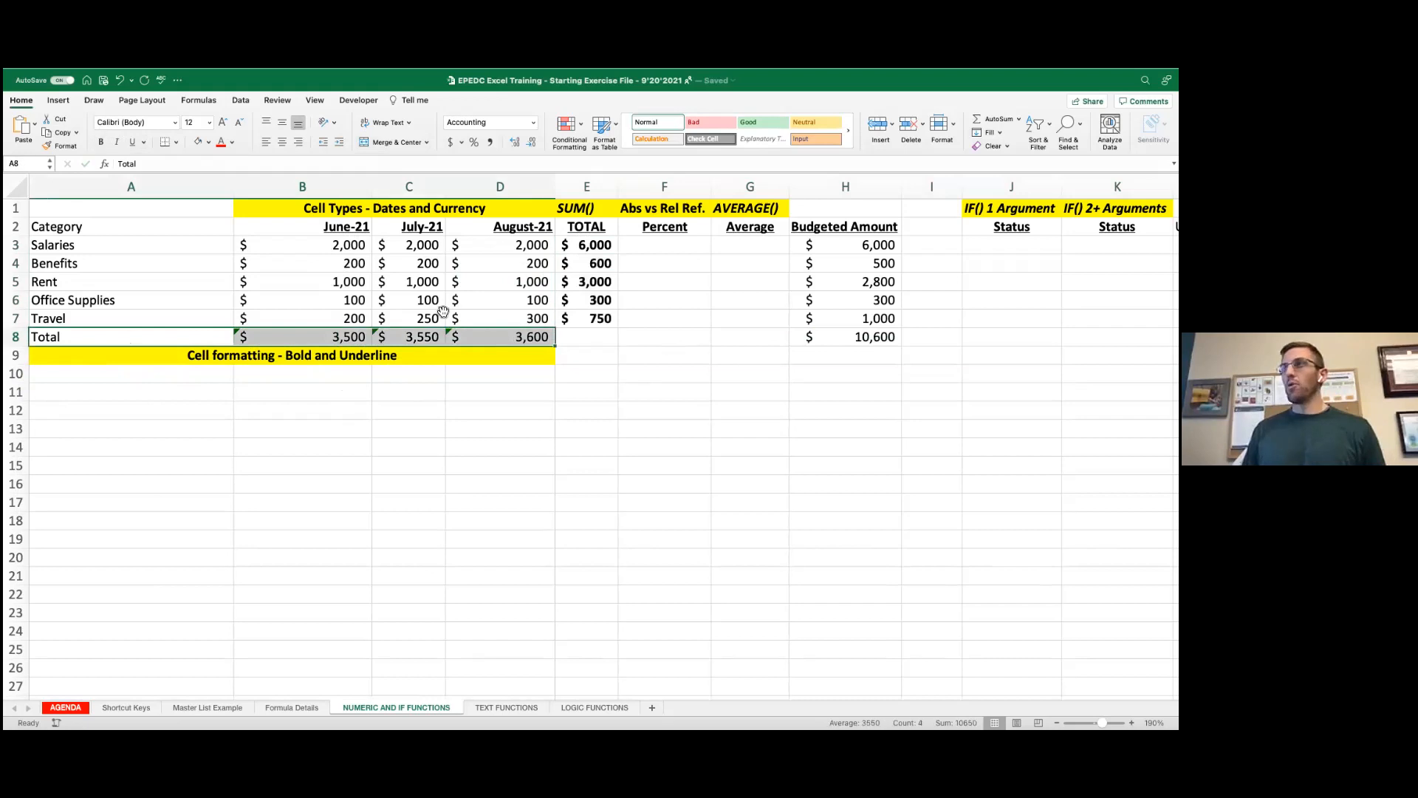
pyautogui.click(101, 142)
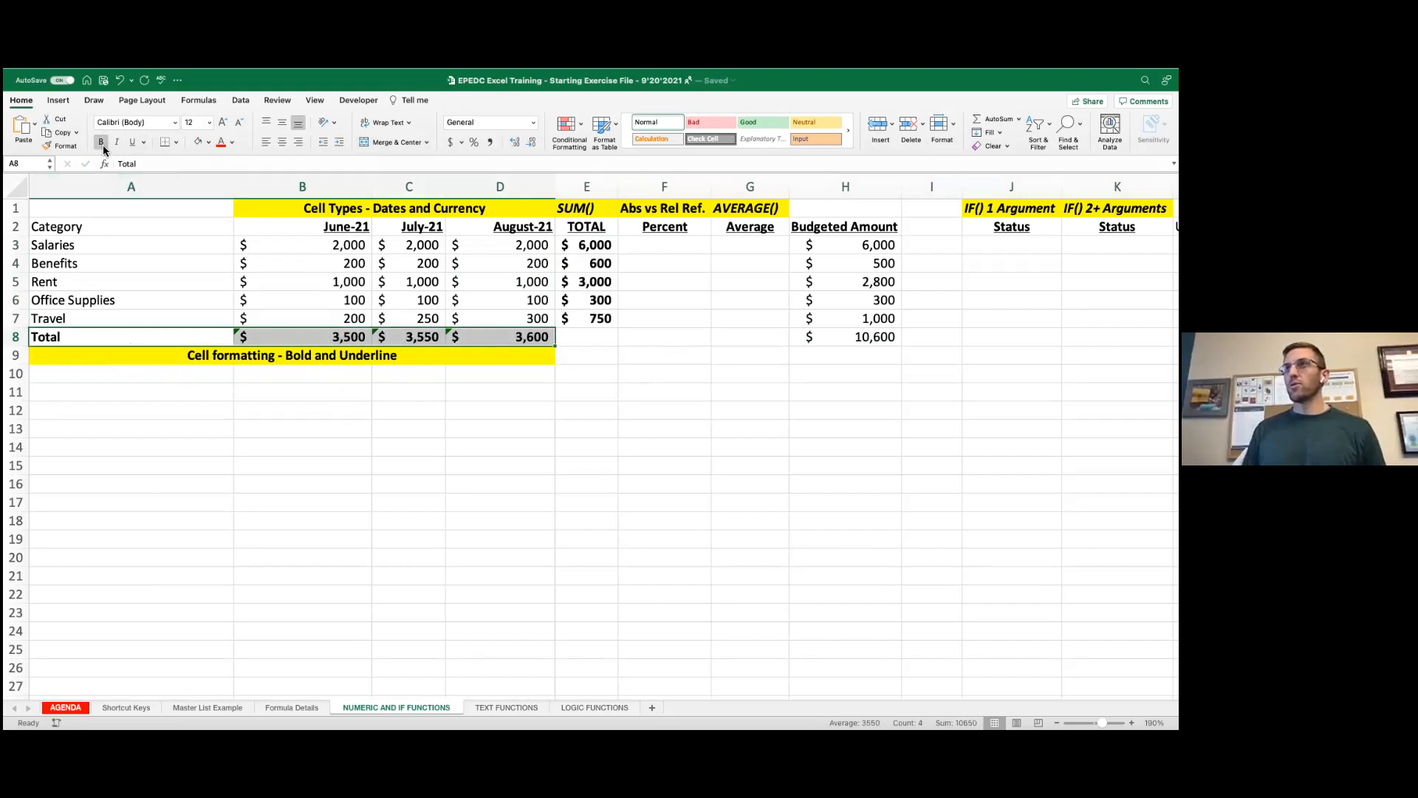
pyautogui.click(144, 142)
pyautogui.click(153, 173)
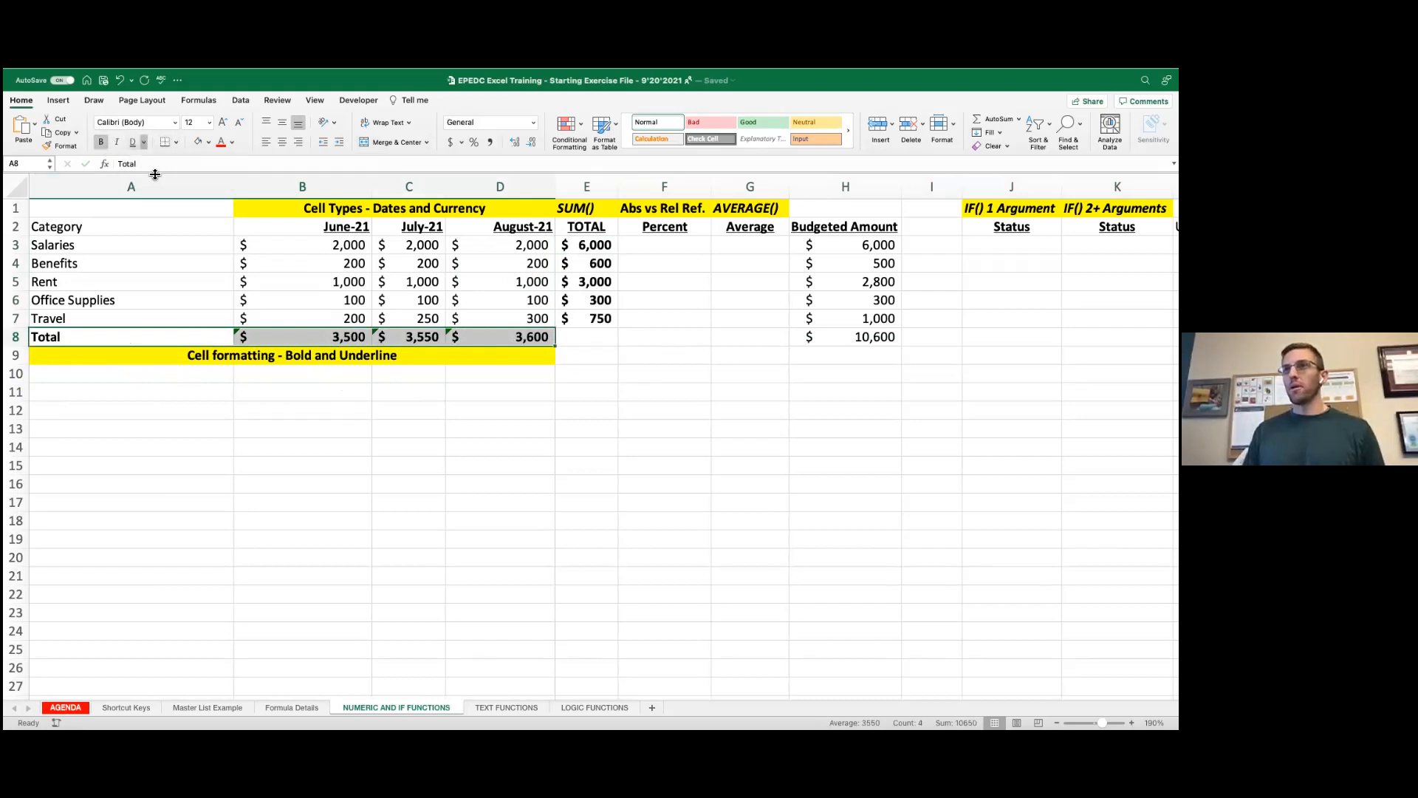
# Step: Fill the August-21 total formula from D8 into E8 to get the grand total
pyautogui.click(578, 339)
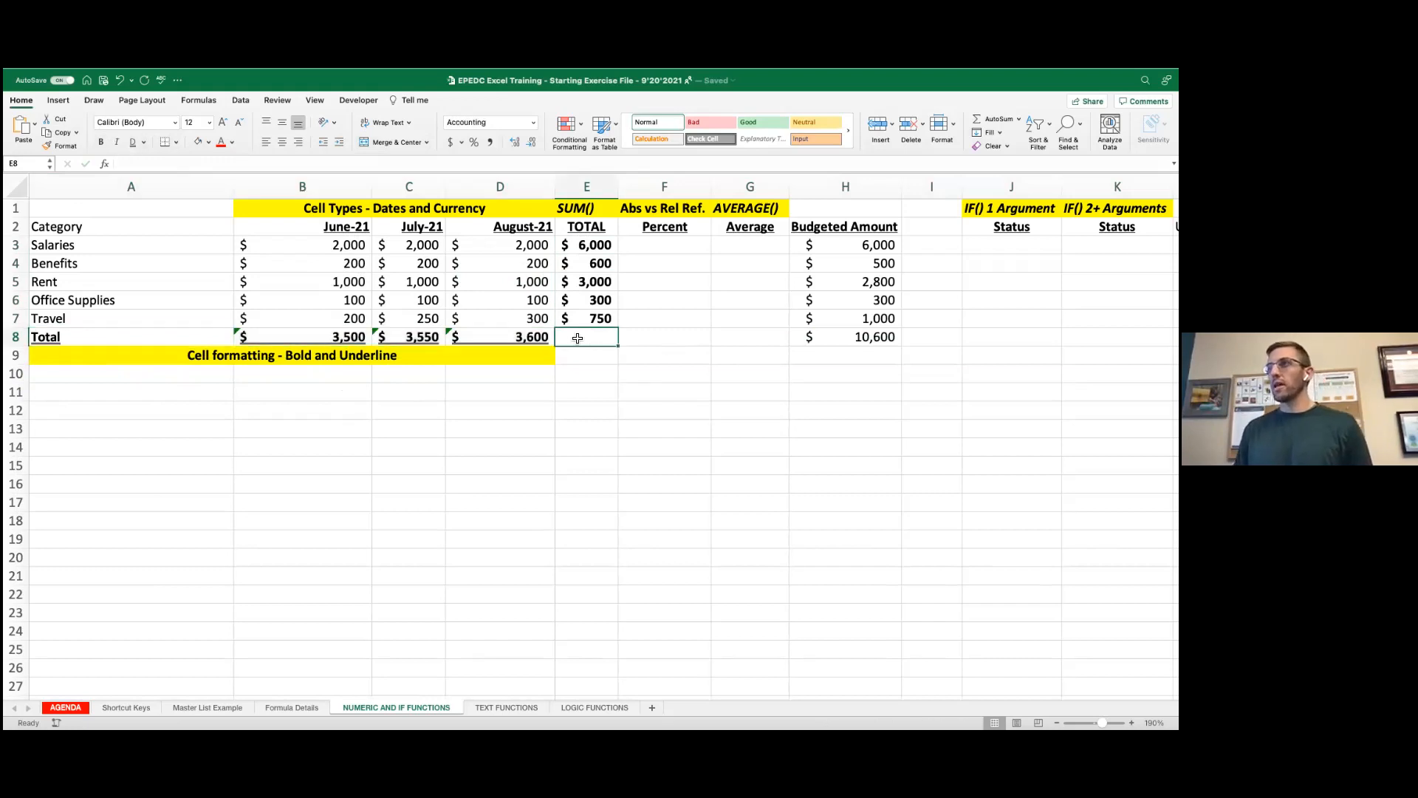
pyautogui.click(530, 339)
pyautogui.moveTo(557, 348); pyautogui.dragTo(602, 349)
pyautogui.click(599, 338)
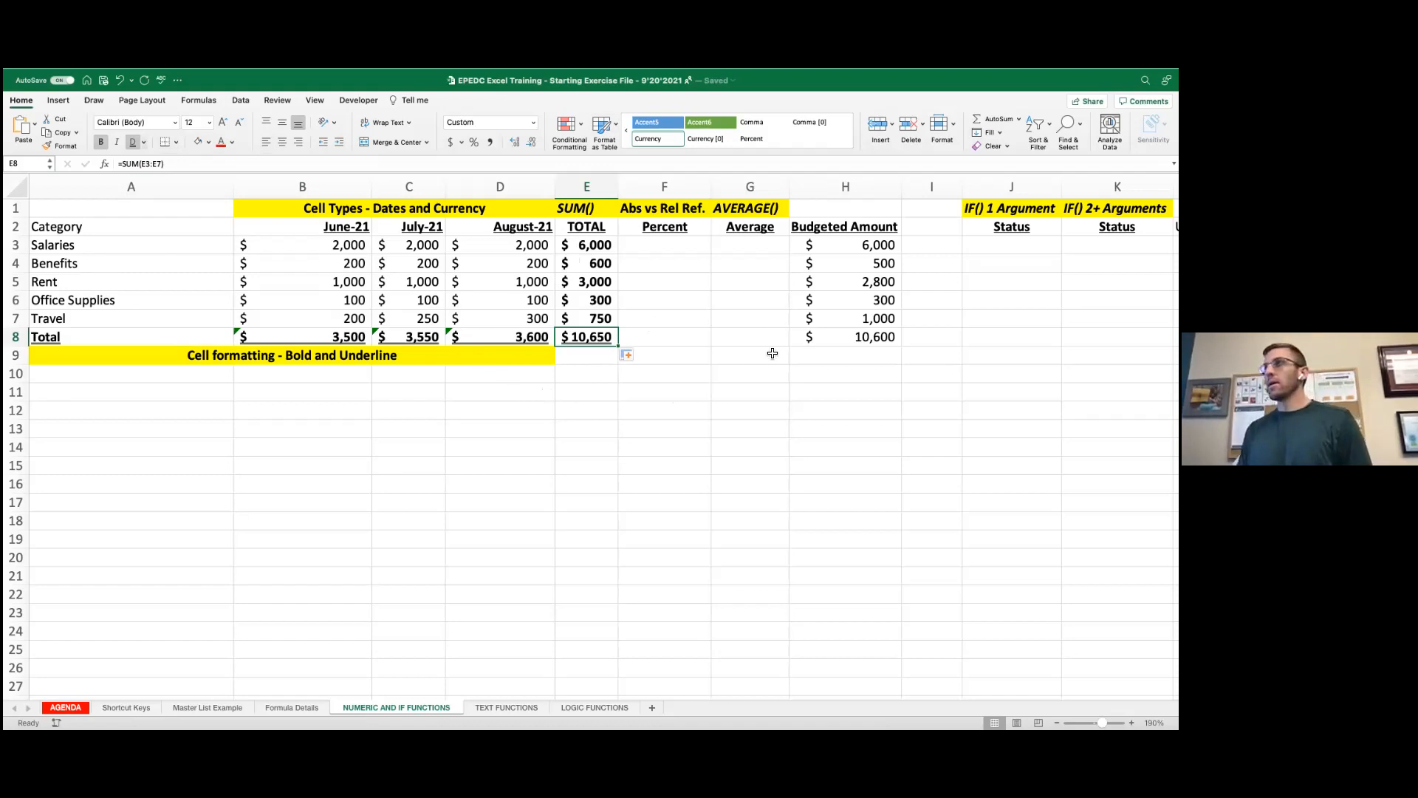
# Step: Examine the empty Percent cell F3, the Salaries and Rent totals in E3 and E5, and the grand total in E8
pyautogui.click(659, 248)
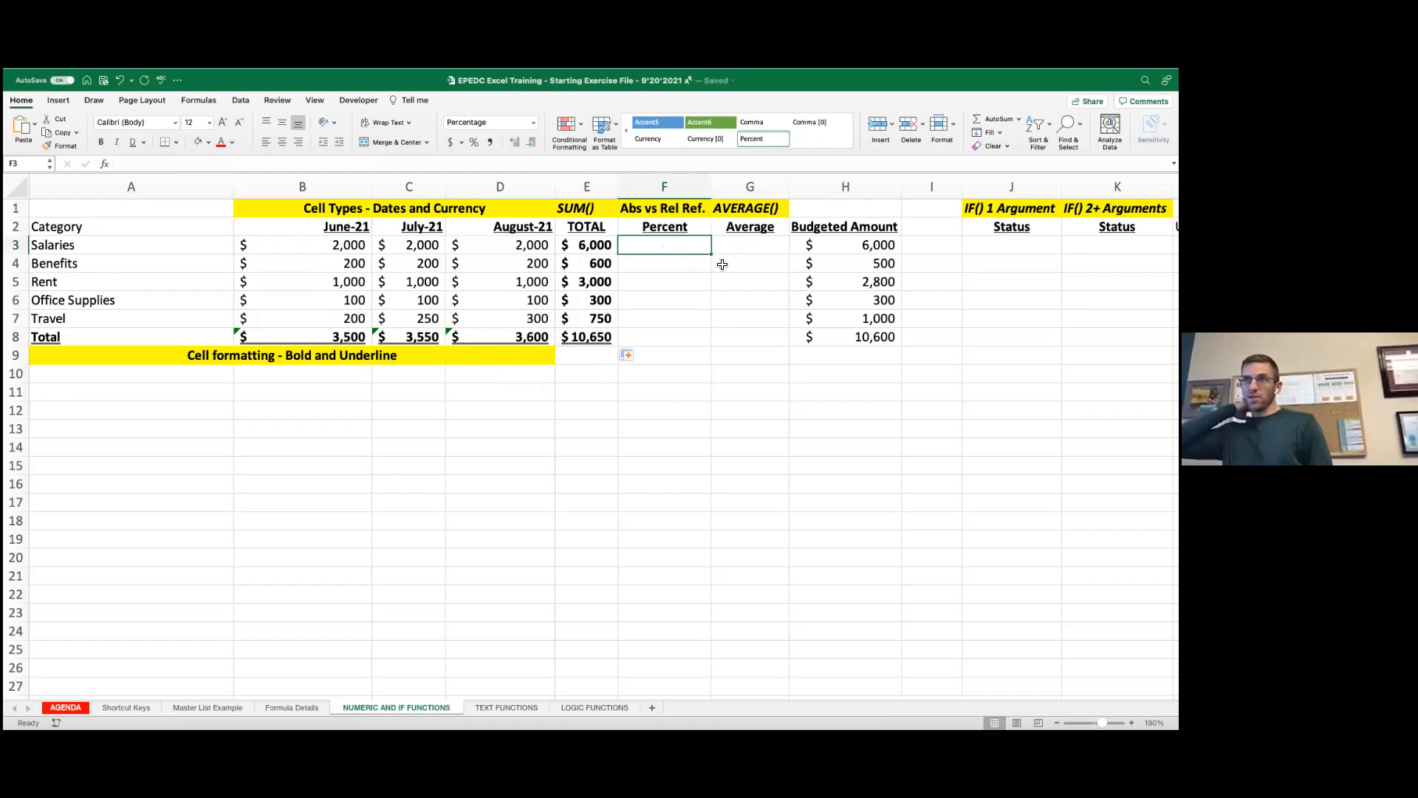
pyautogui.click(586, 248)
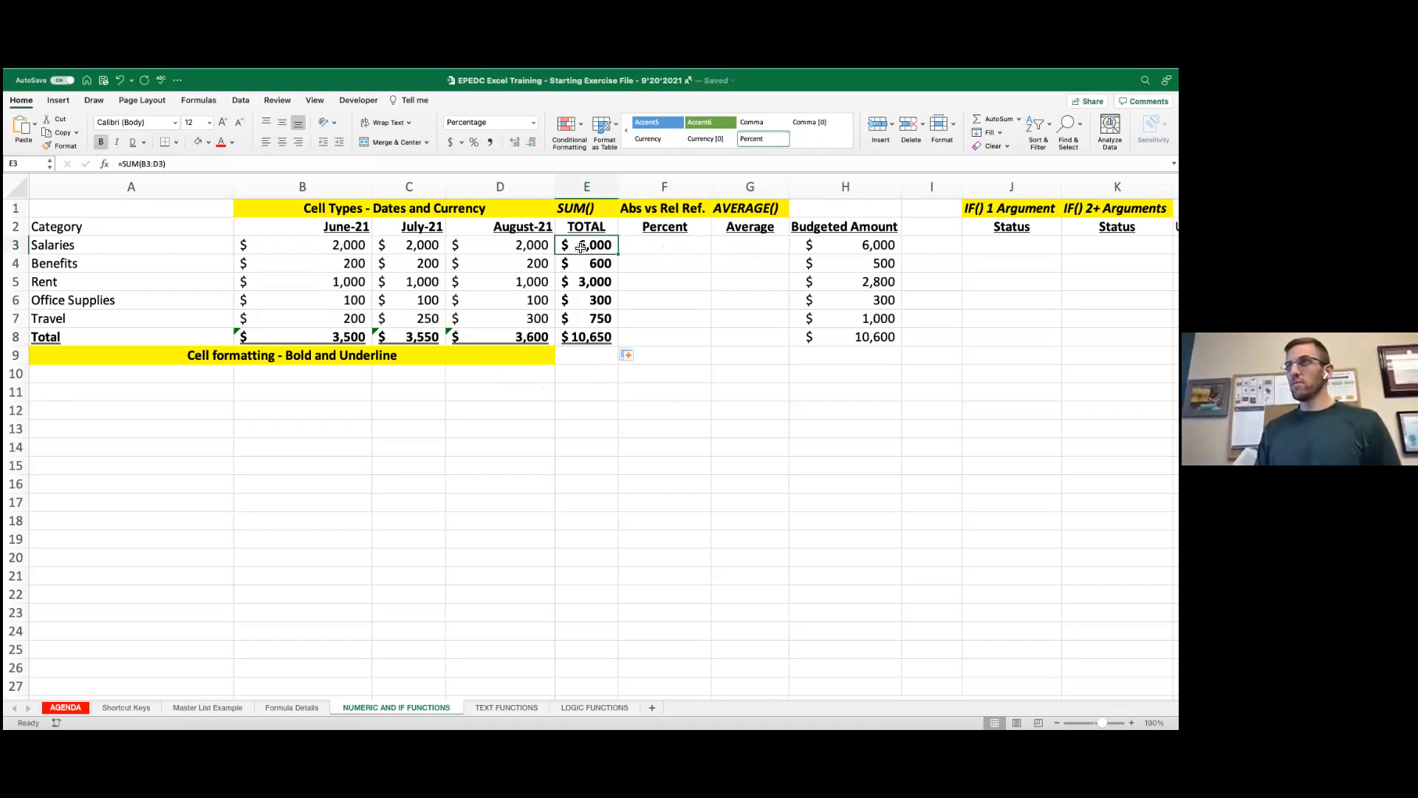
pyautogui.click(588, 337)
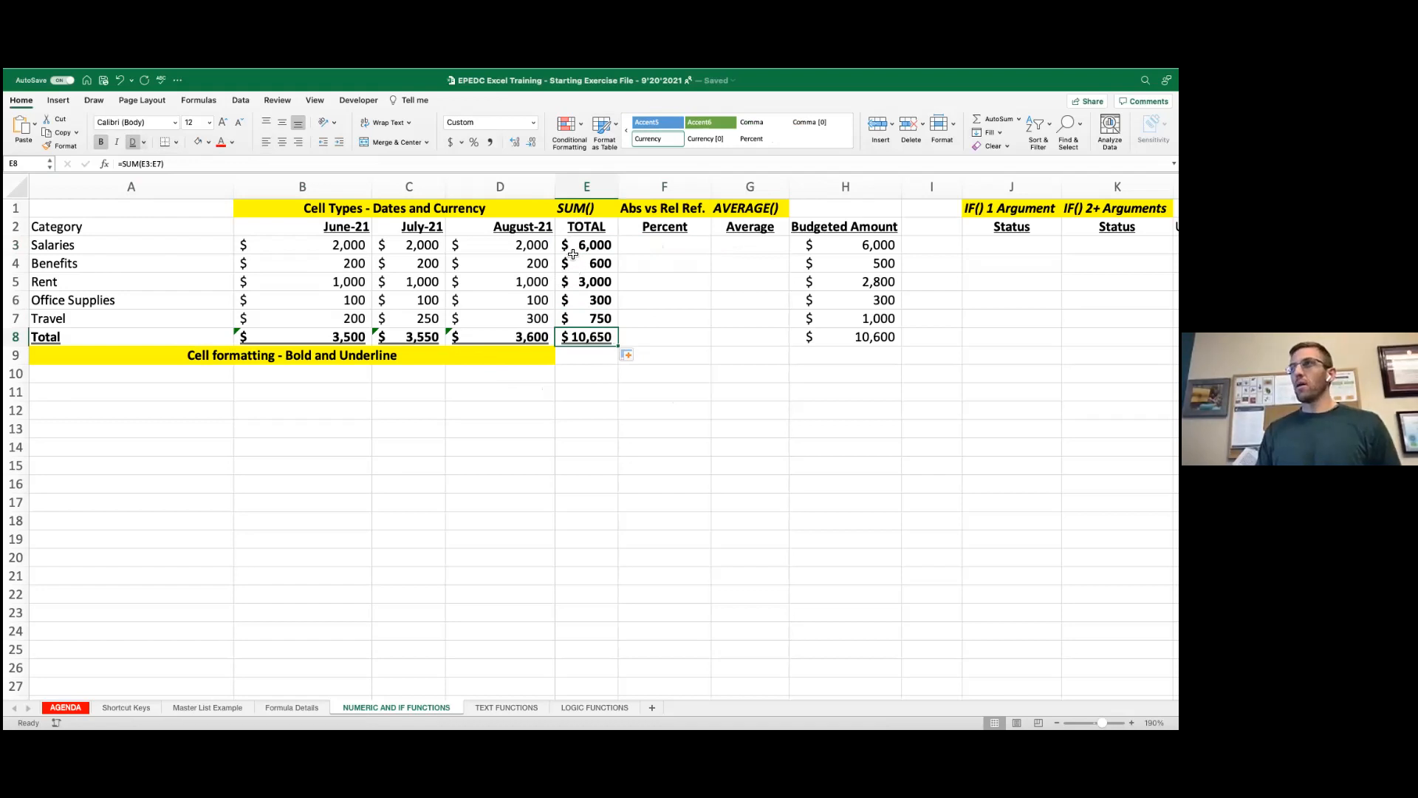
pyautogui.click(581, 281)
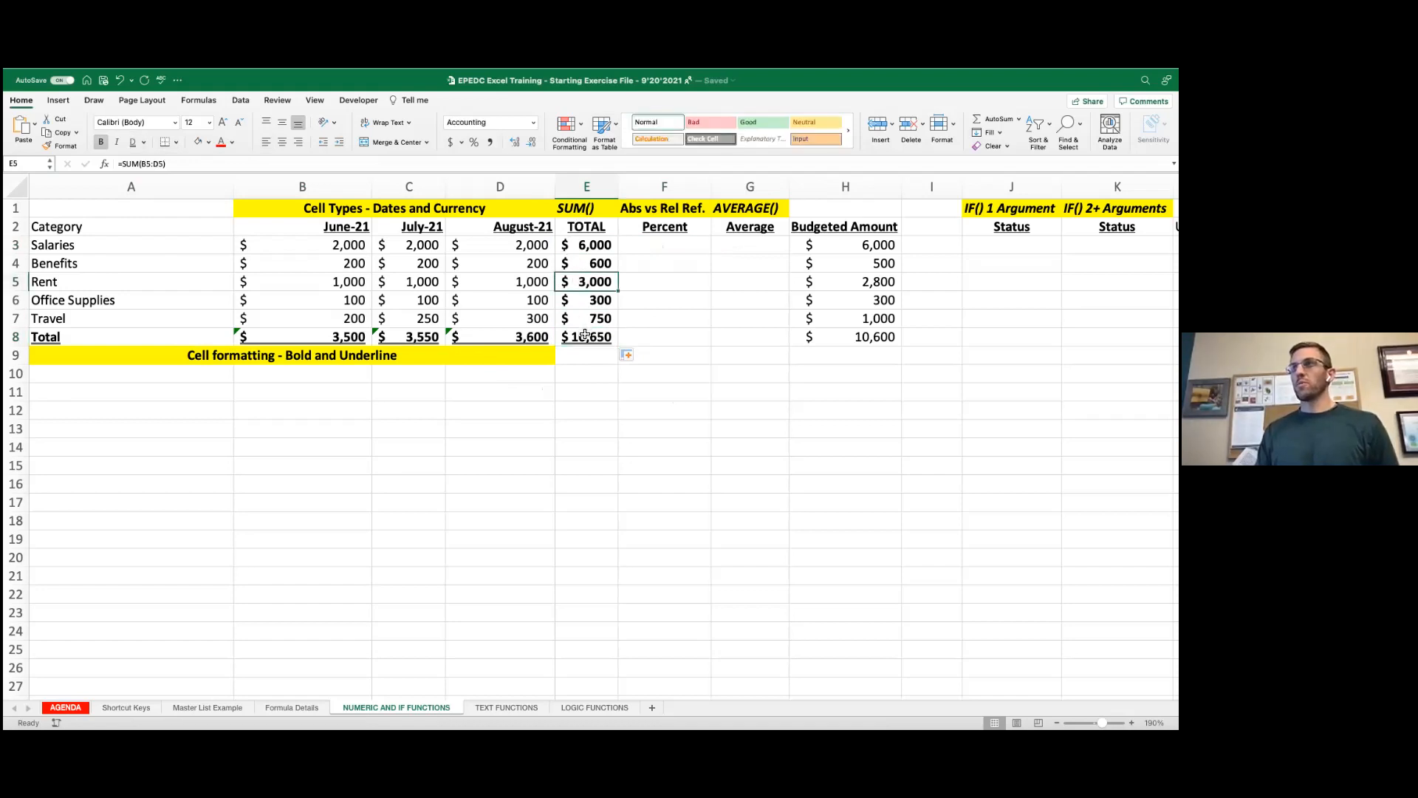
# Step: Calculate the Salaries share of the grand total in F3 with =E3/E8 and format the cell as a percentage
pyautogui.click(664, 245)
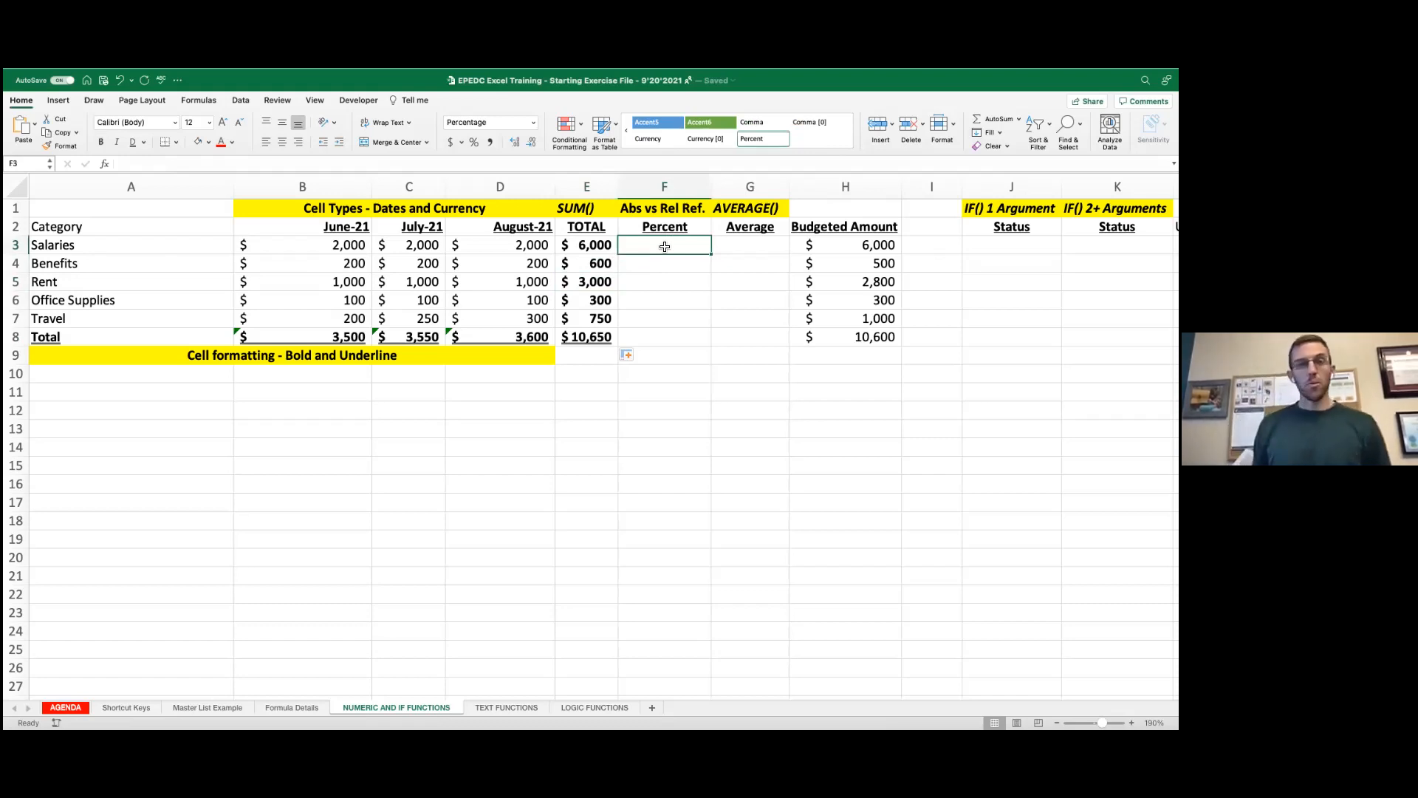
pyautogui.click(591, 246)
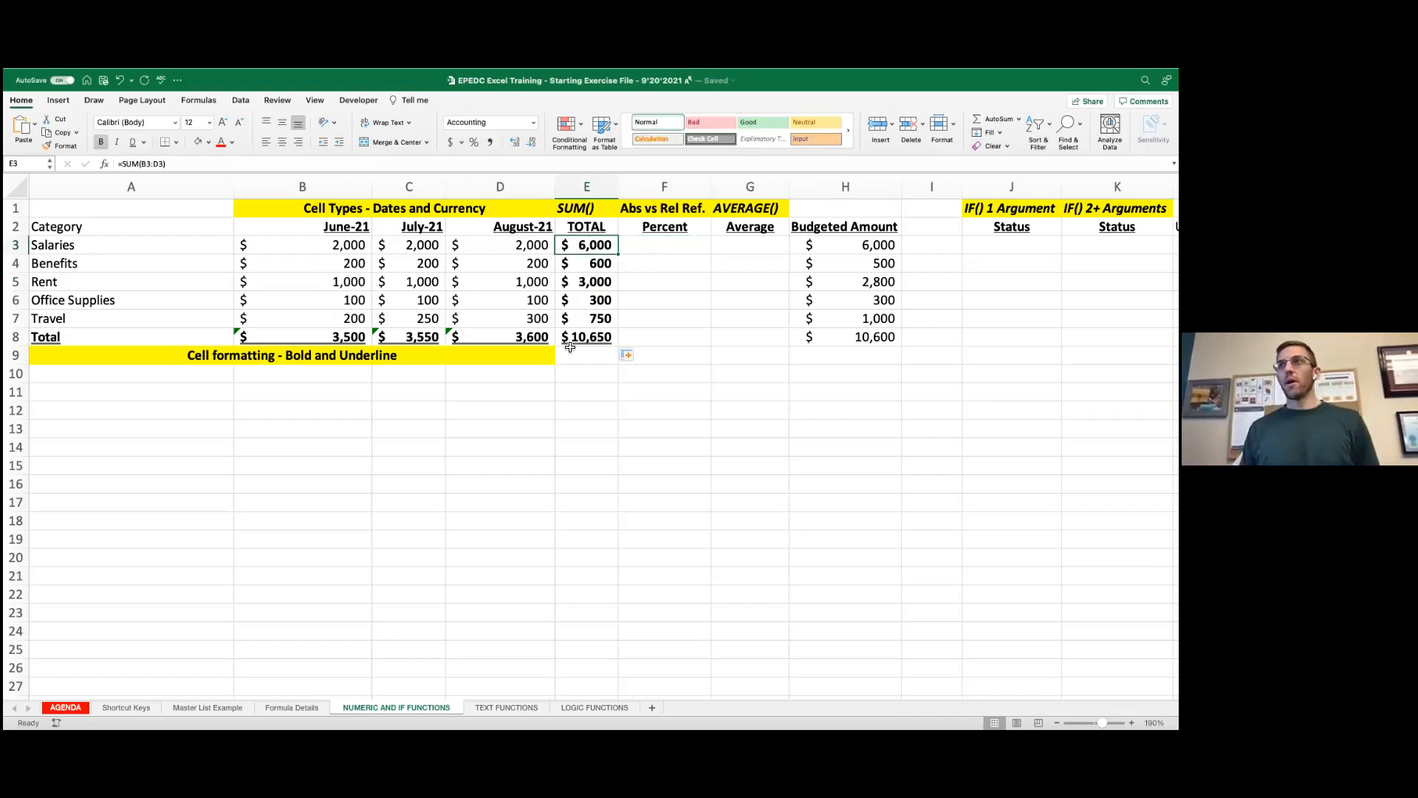
pyautogui.click(658, 246)
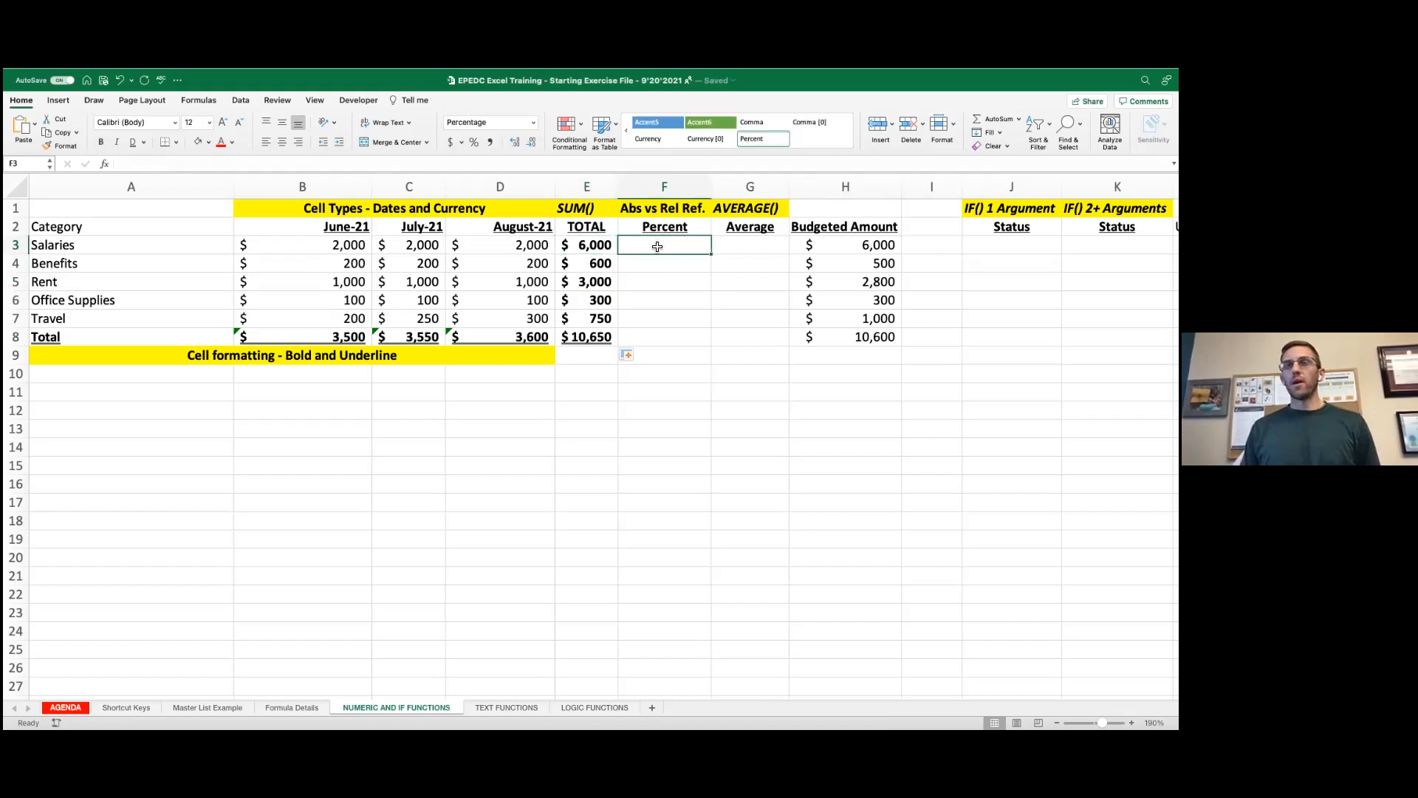
pyautogui.write('=')
pyautogui.click(591, 246)
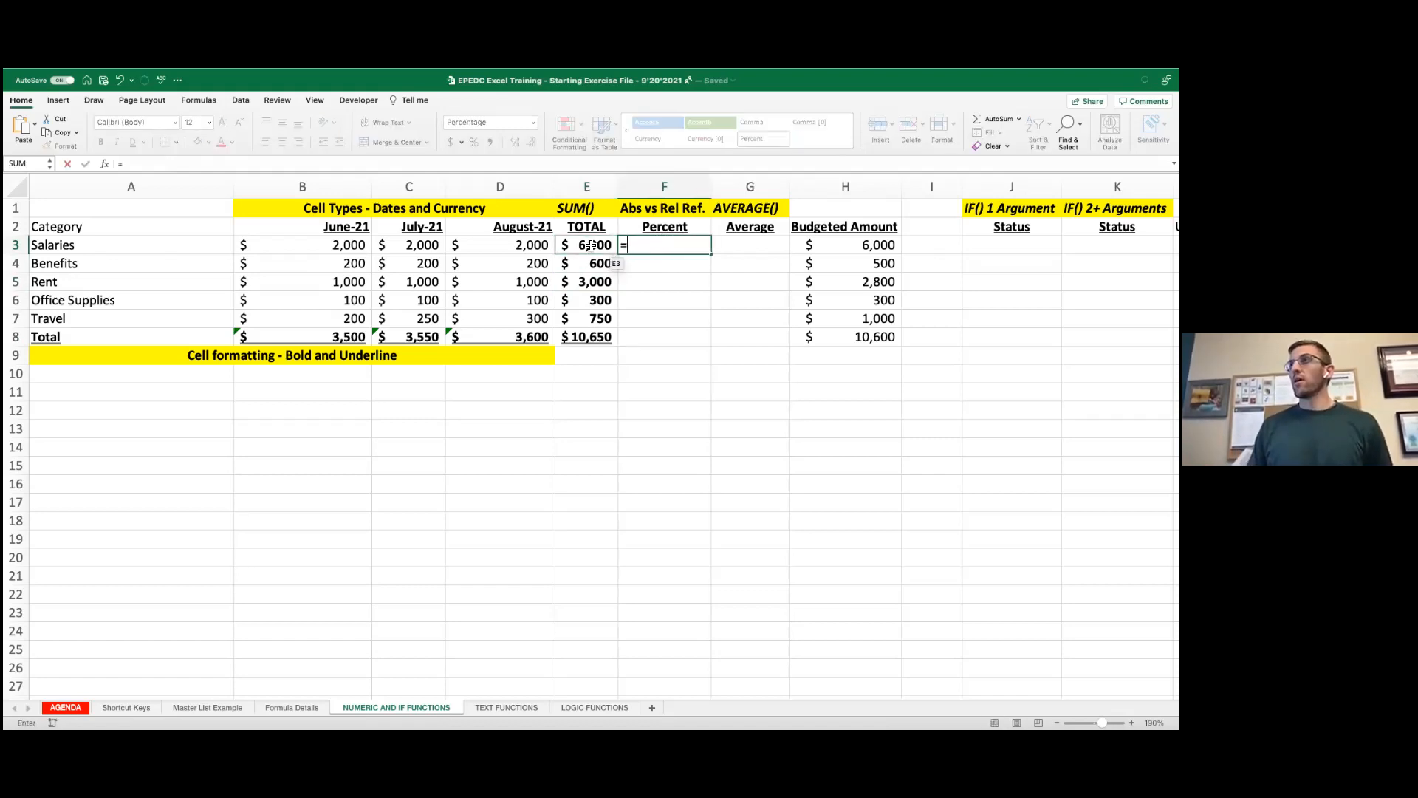
pyautogui.write('/')
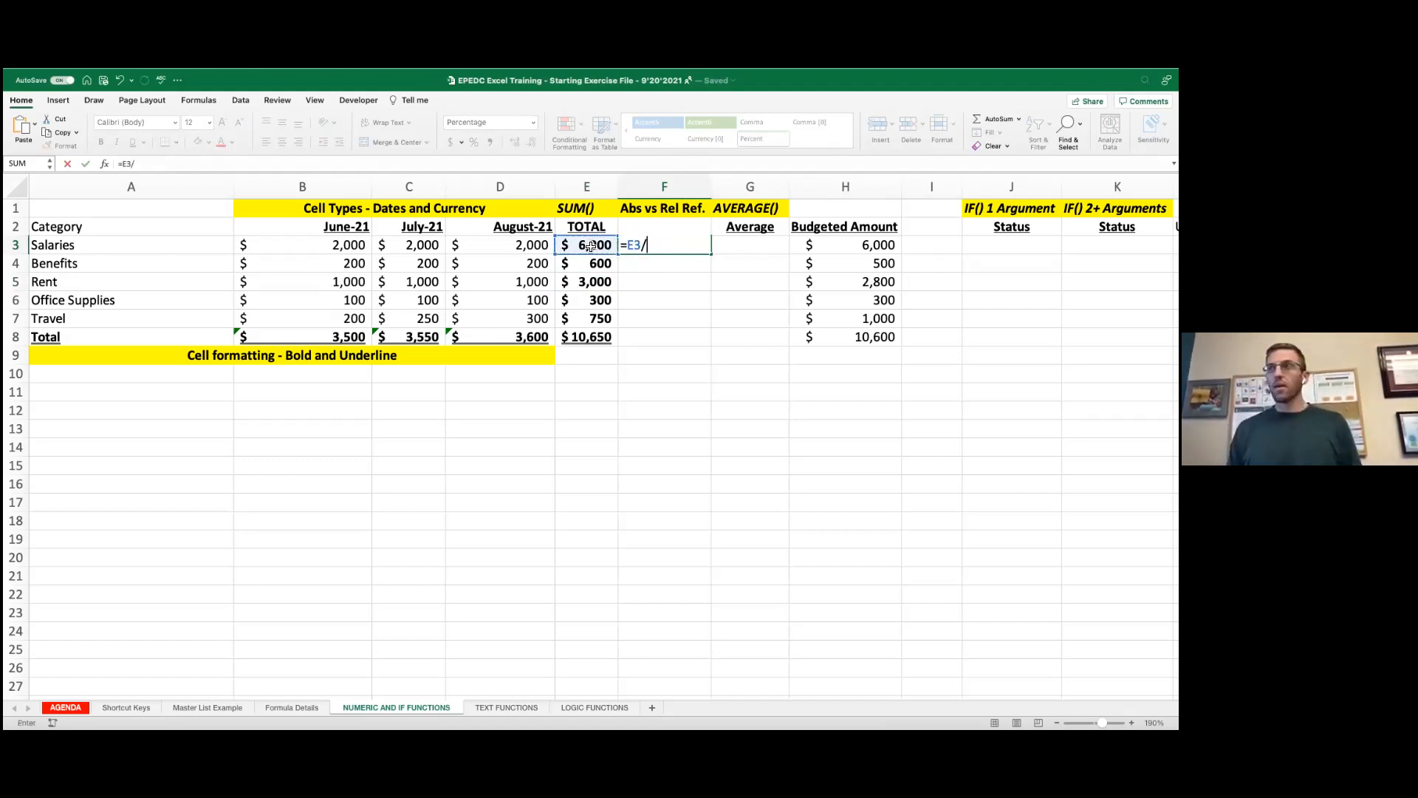
pyautogui.click(591, 337)
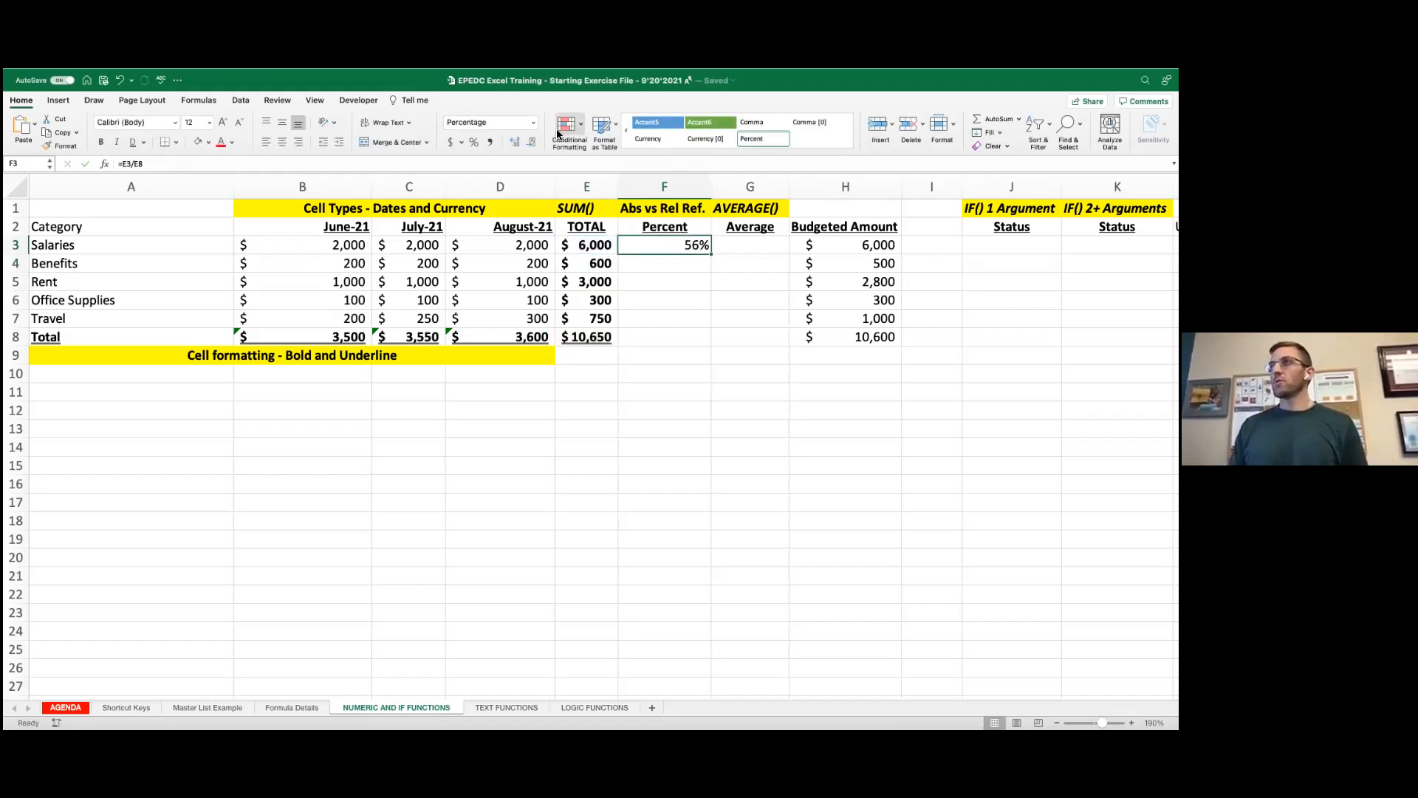
pyautogui.click(490, 141)
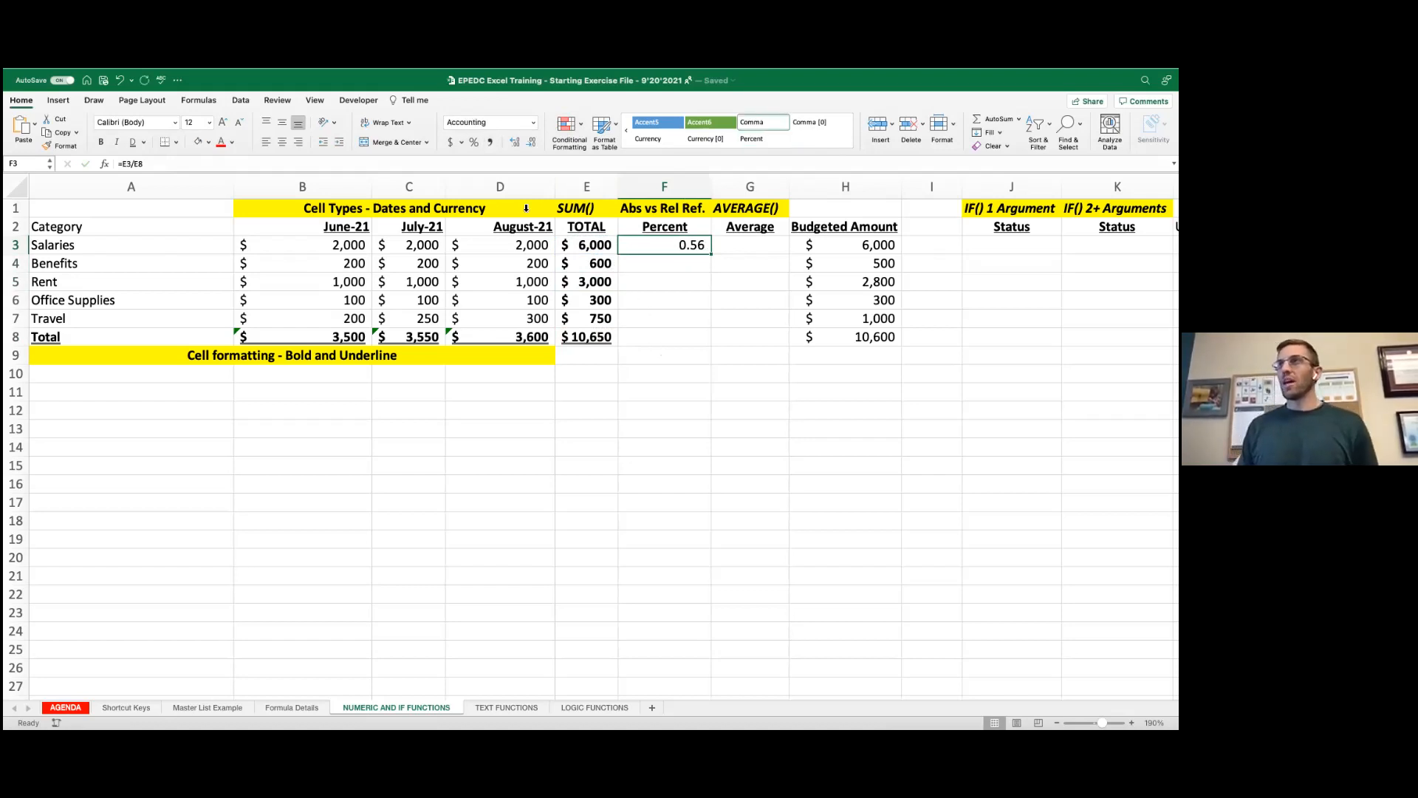
pyautogui.click(475, 142)
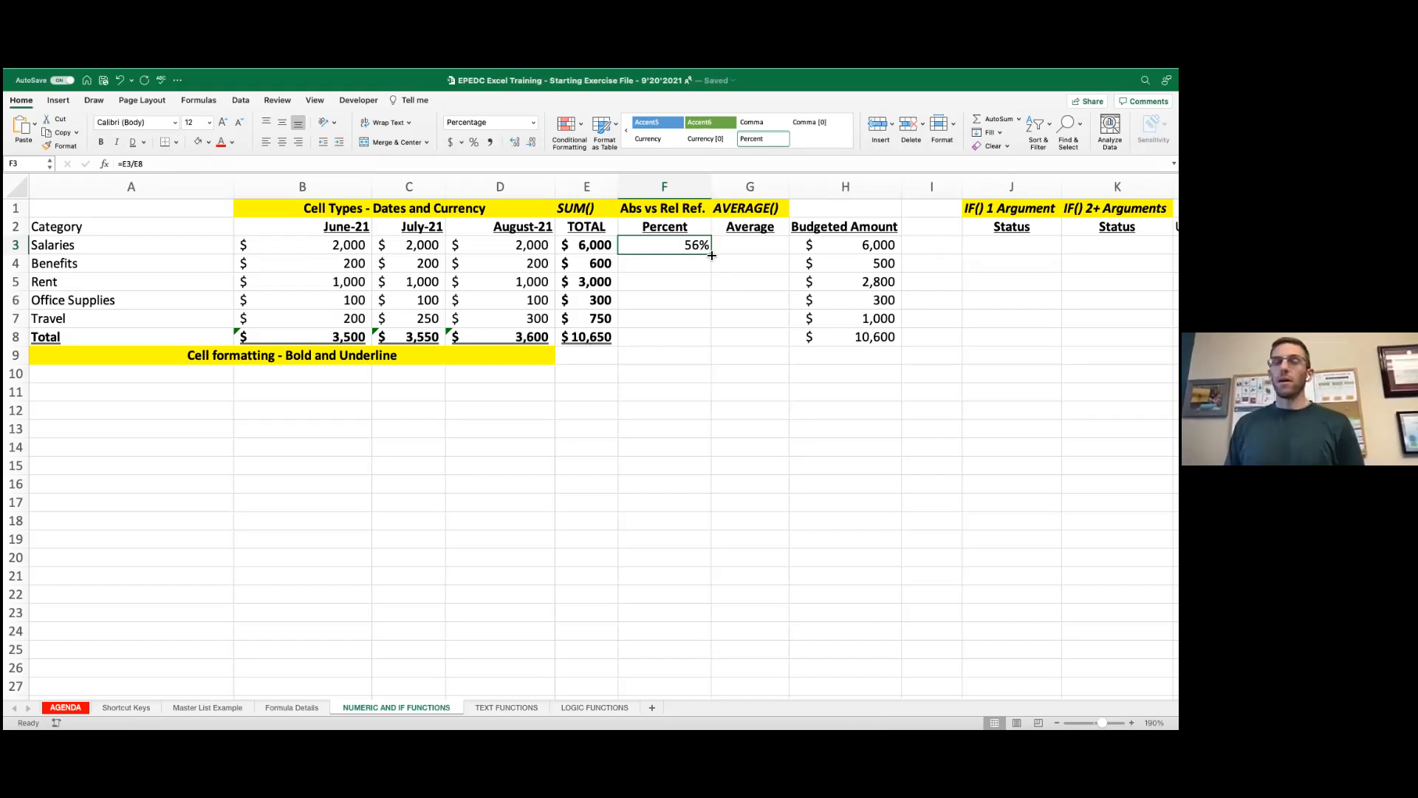
# Step: Try filling the relative percent formula from F3 down through F8, and check which cells F3 references
pyautogui.moveTo(712, 255); pyautogui.dragTo(695, 352)
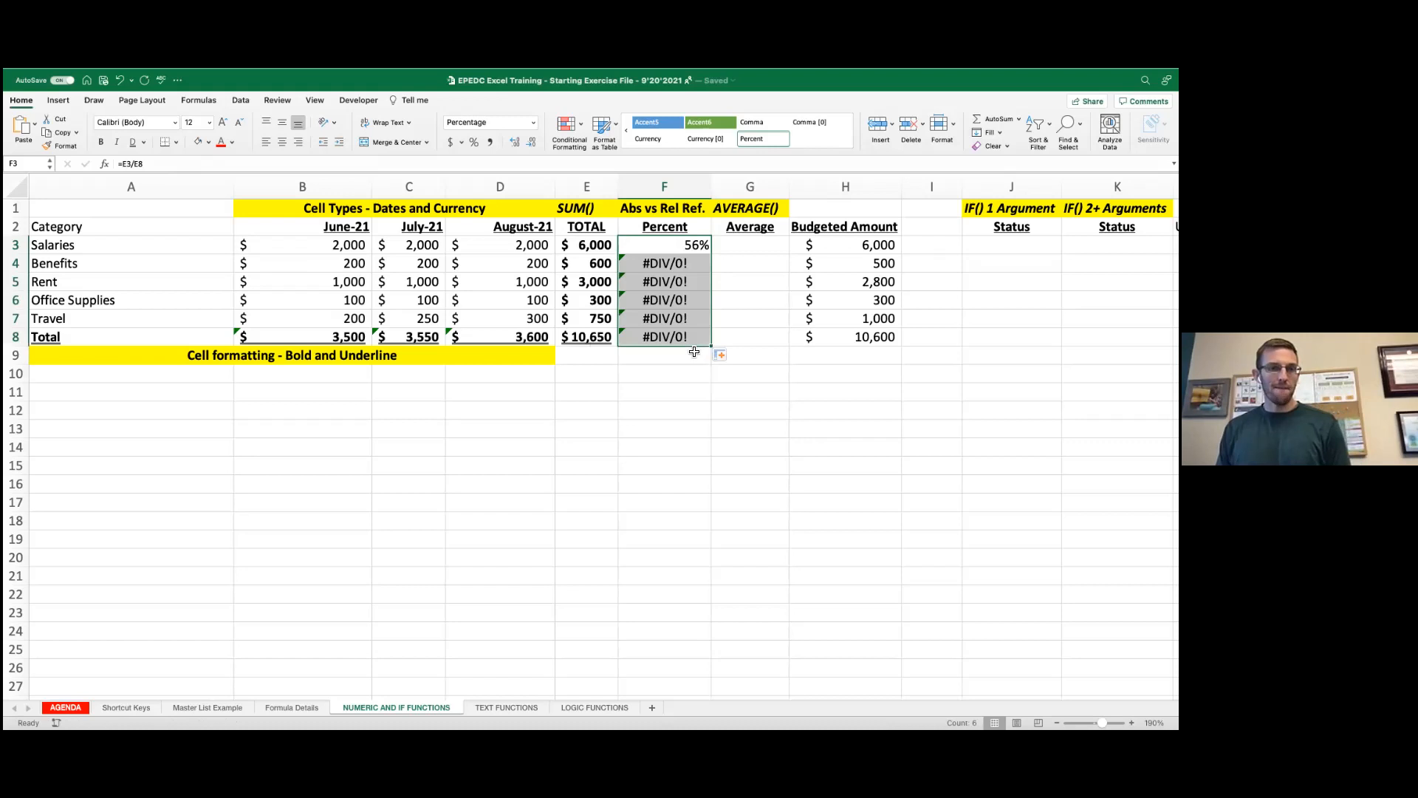
pyautogui.click(688, 247)
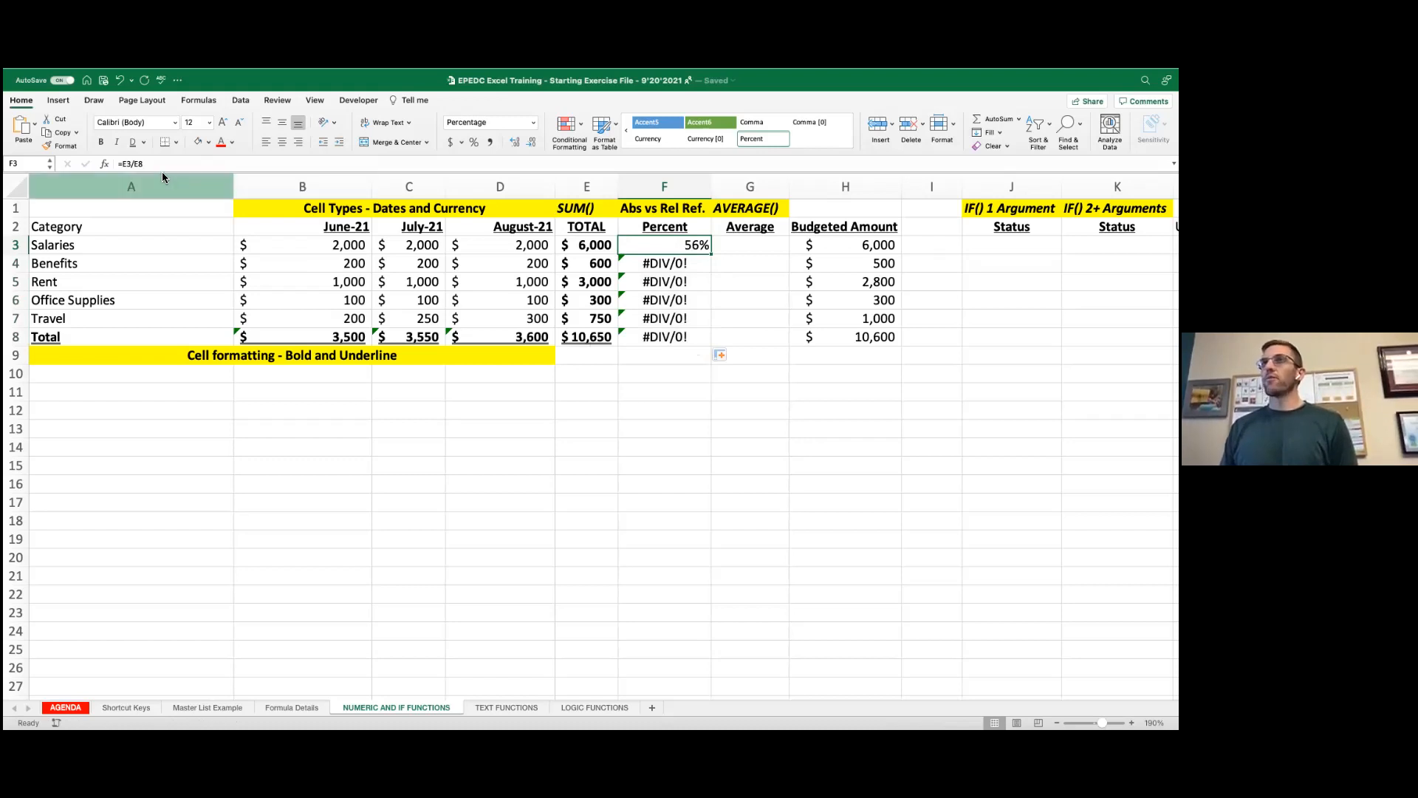
pyautogui.doubleClick(674, 247)
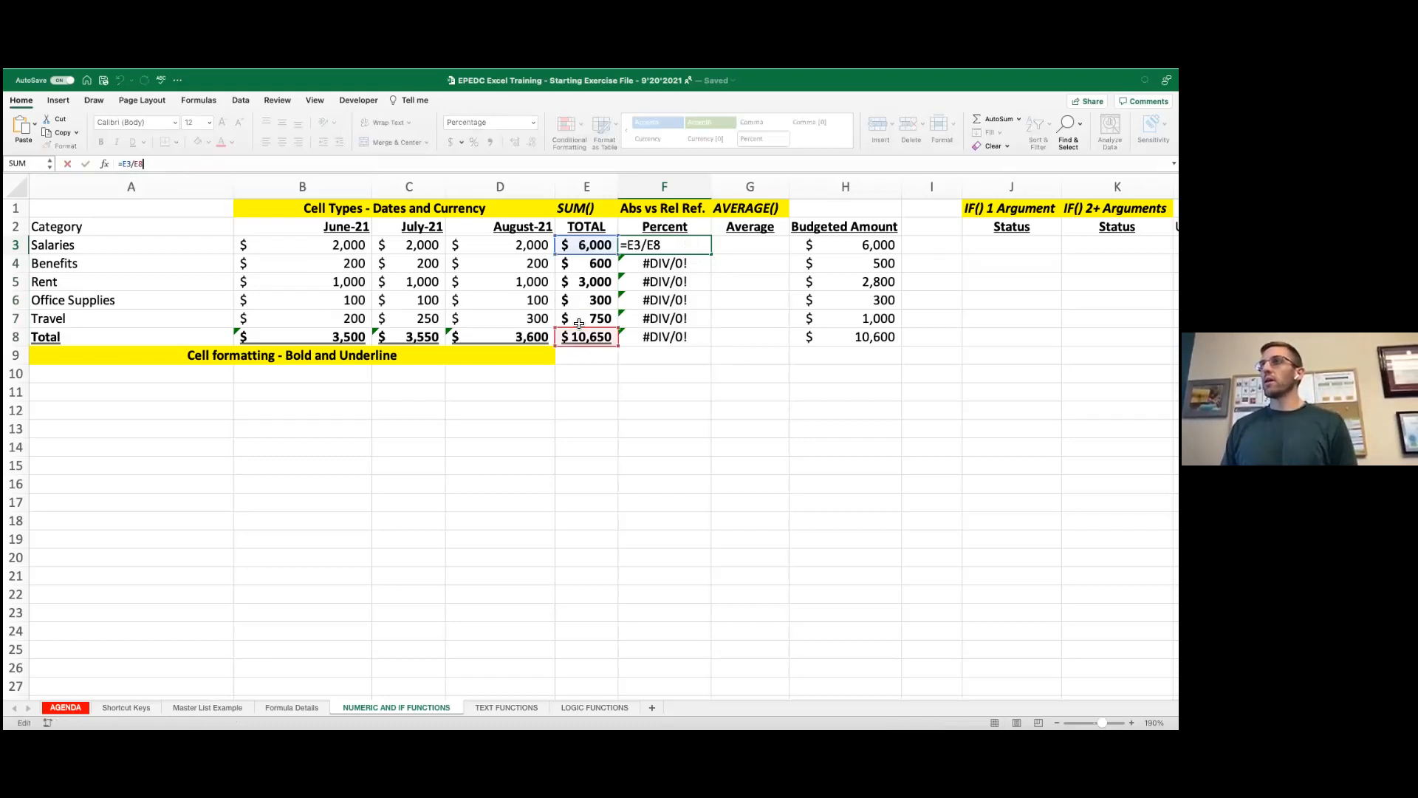
pyautogui.press('Return')
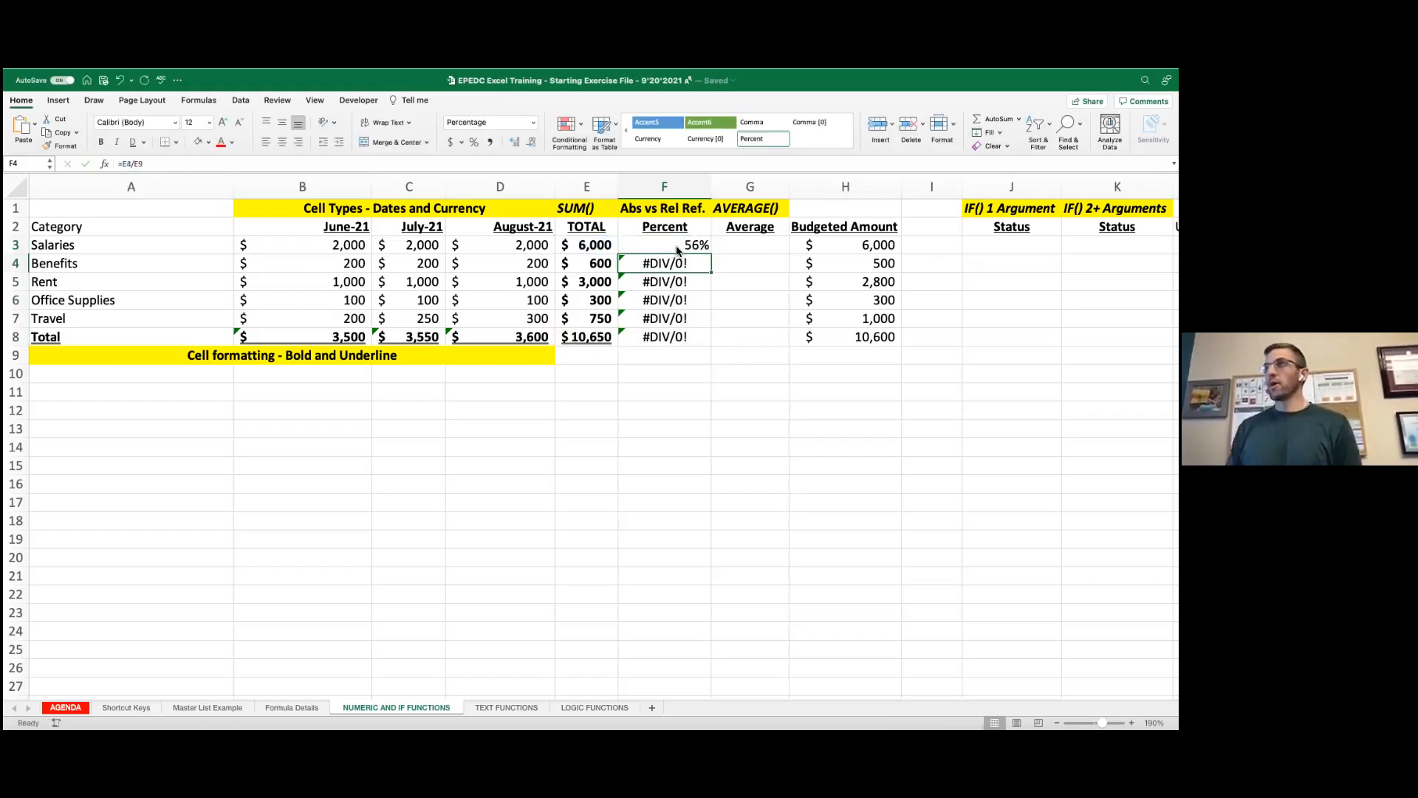
# Step: Inspect the references in the Benefits percent formula in F4, and clear the filled cells F4:F8
pyautogui.click(147, 163)
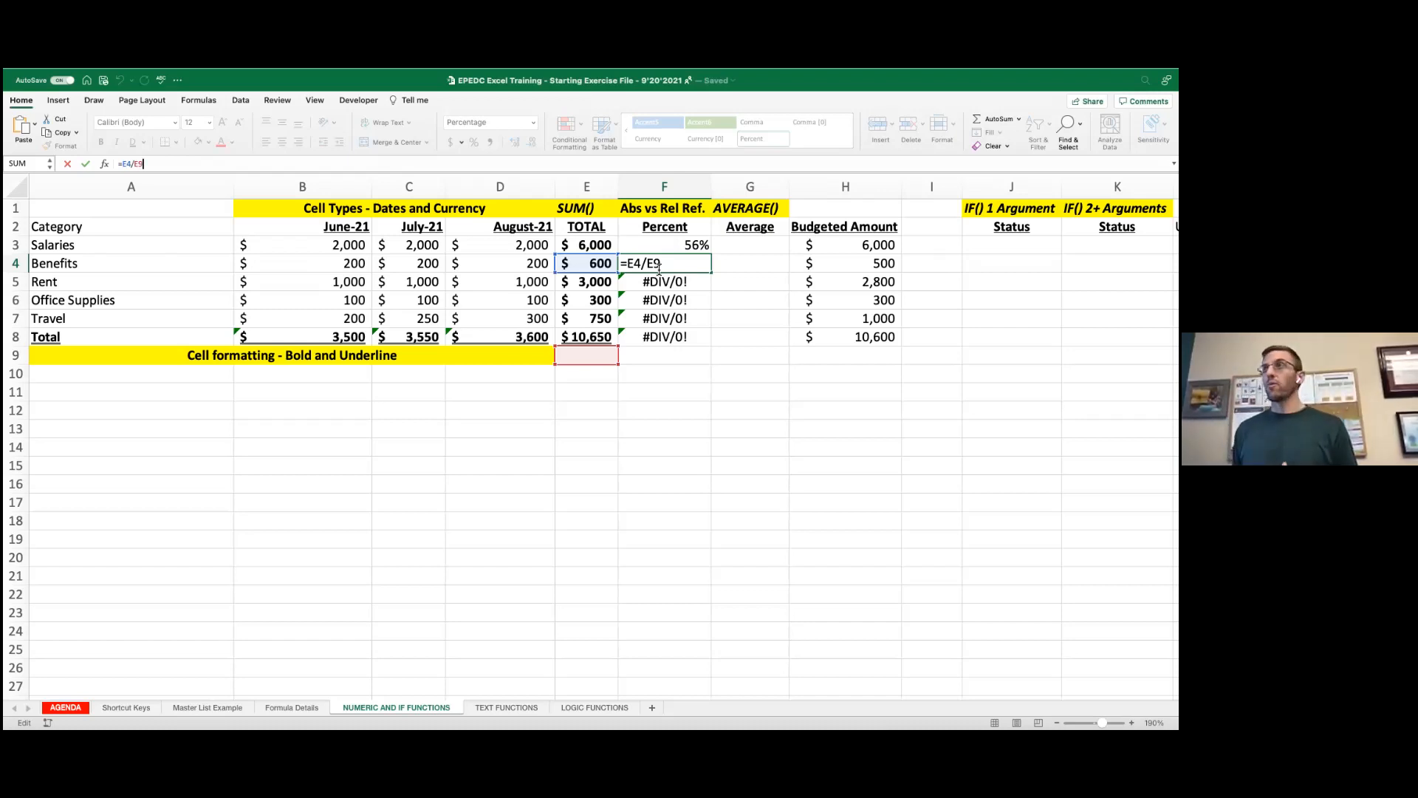
pyautogui.press('Return')
pyautogui.click(667, 264)
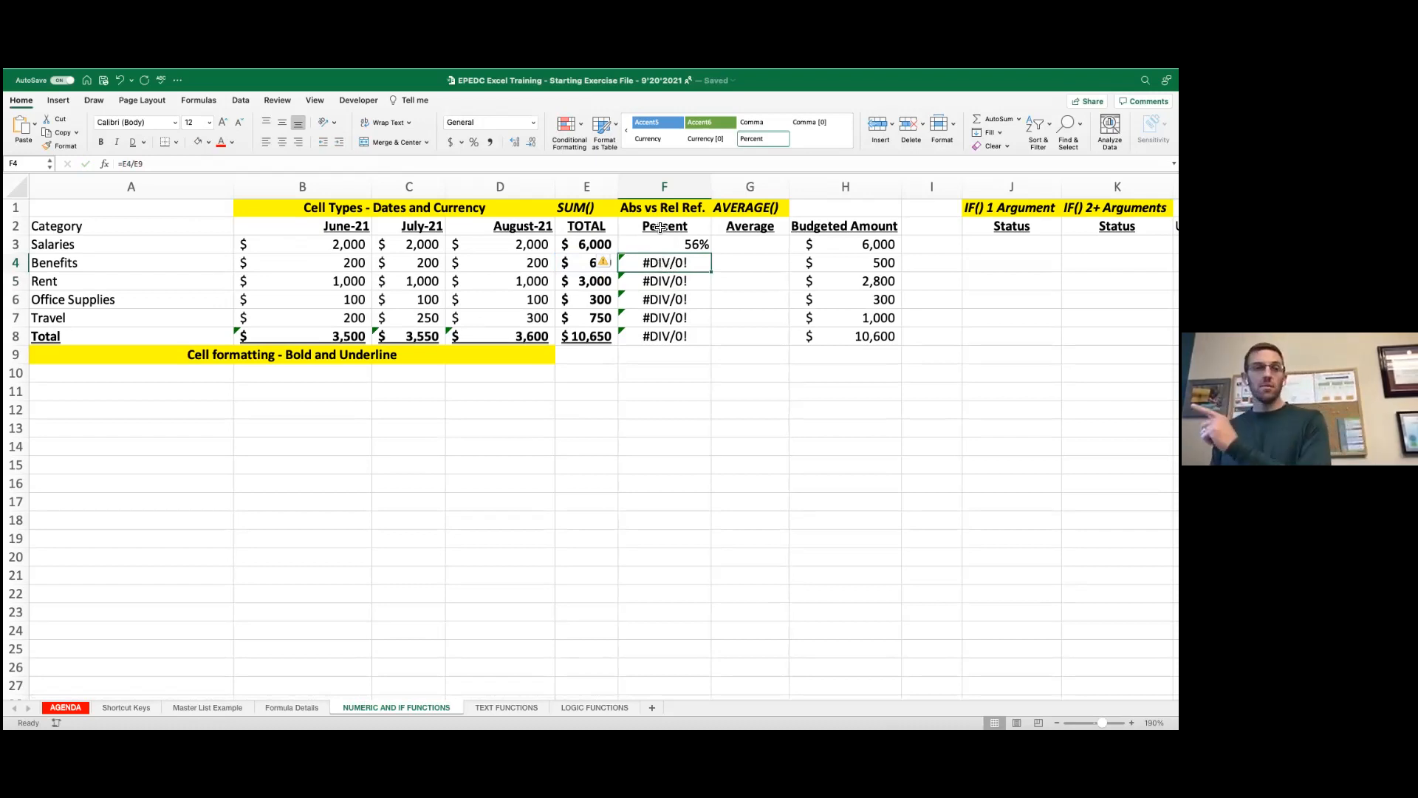
pyautogui.click(663, 248)
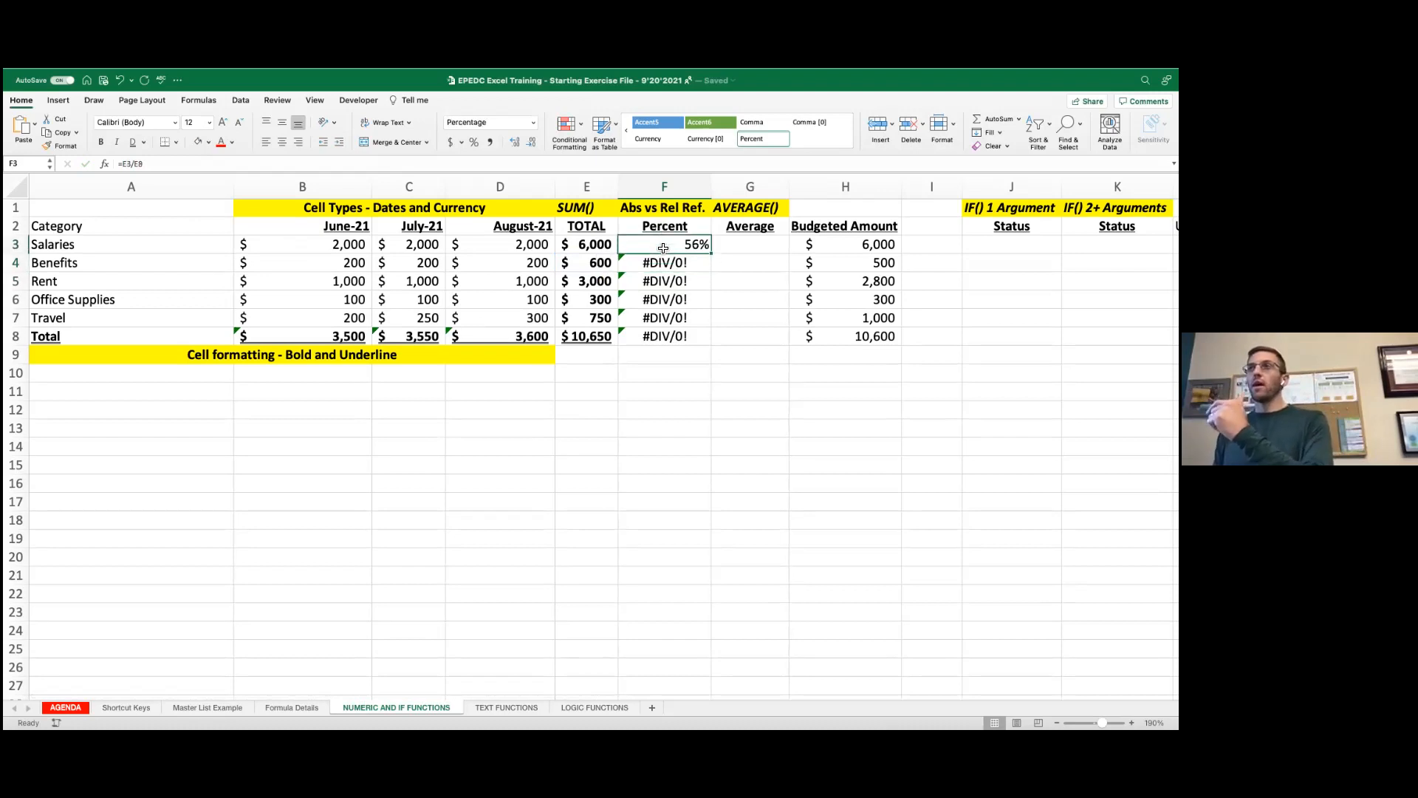
pyautogui.moveTo(678, 342); pyautogui.dragTo(666, 266)
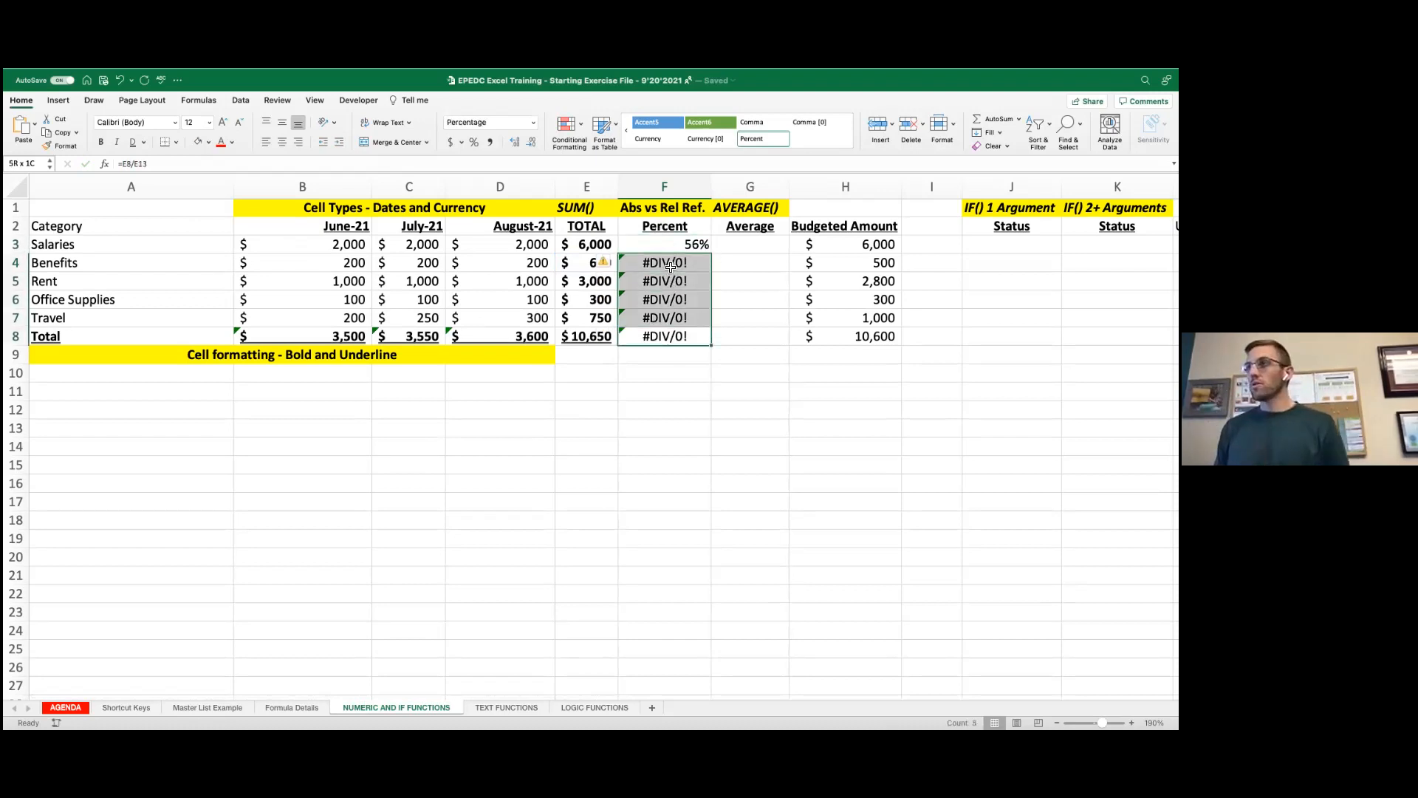
pyautogui.press('Delete')
# Step: Make the grand total reference absolute in F3 as =E3/$E$8, and fill the formula down through F8
pyautogui.click(677, 246)
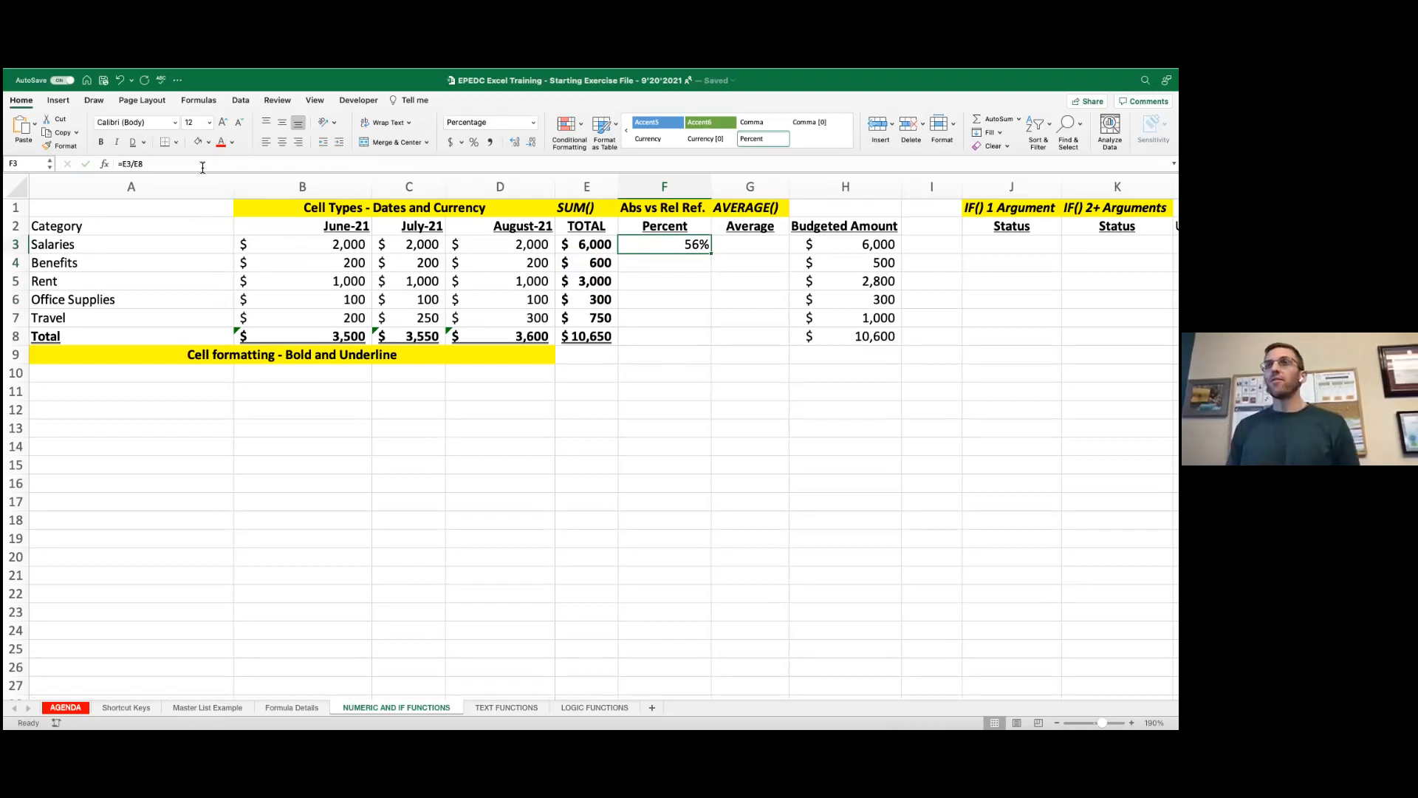
pyautogui.click(144, 166)
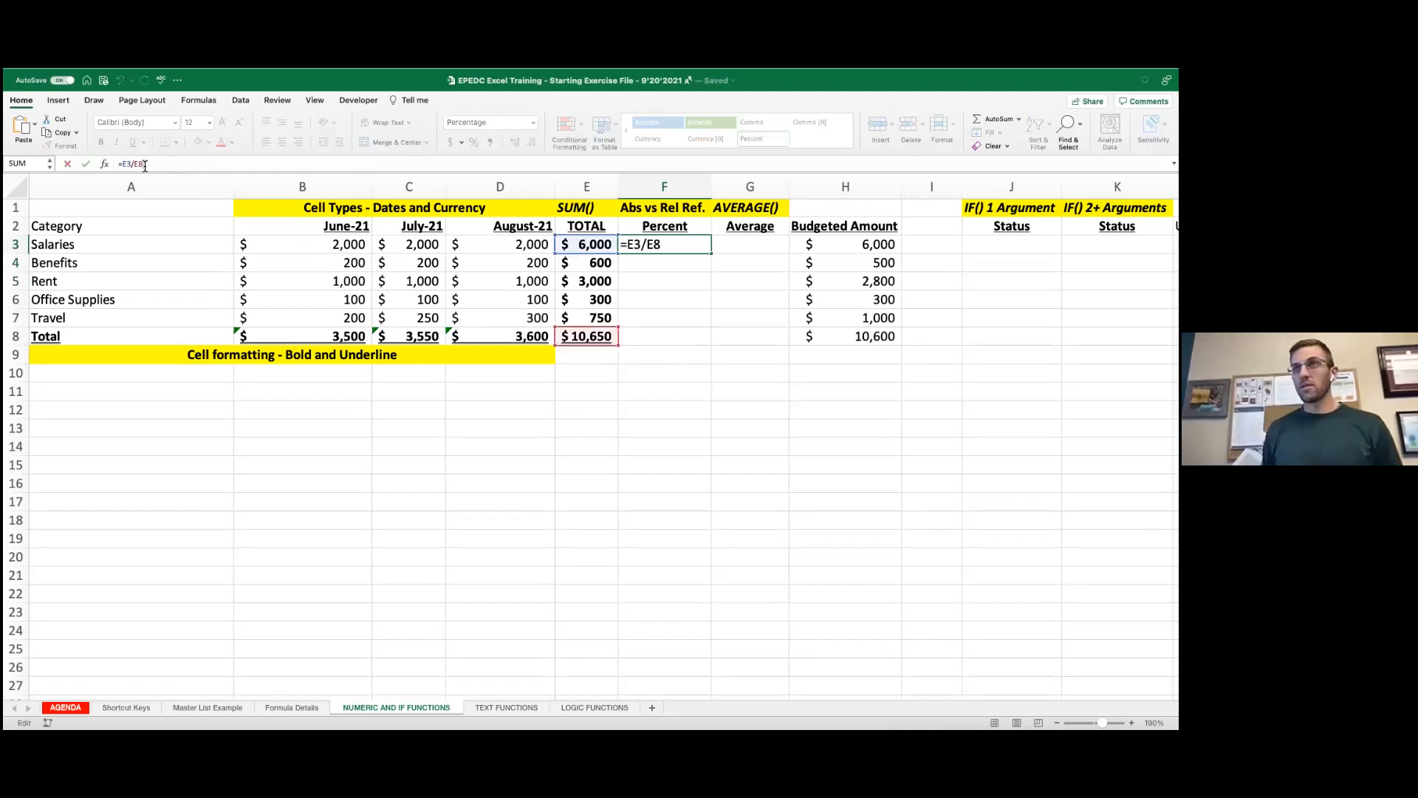
pyautogui.write('$E')
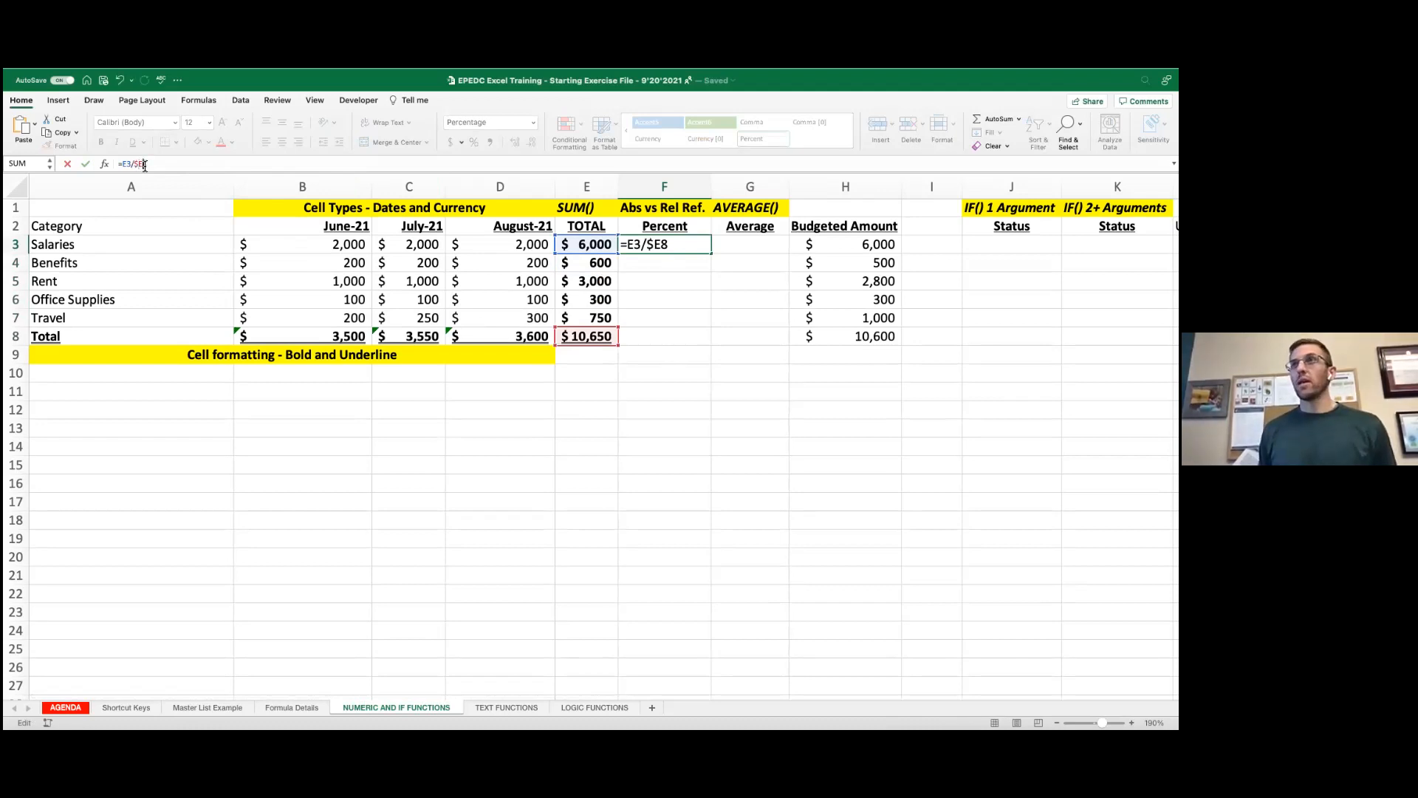
pyautogui.write('$')
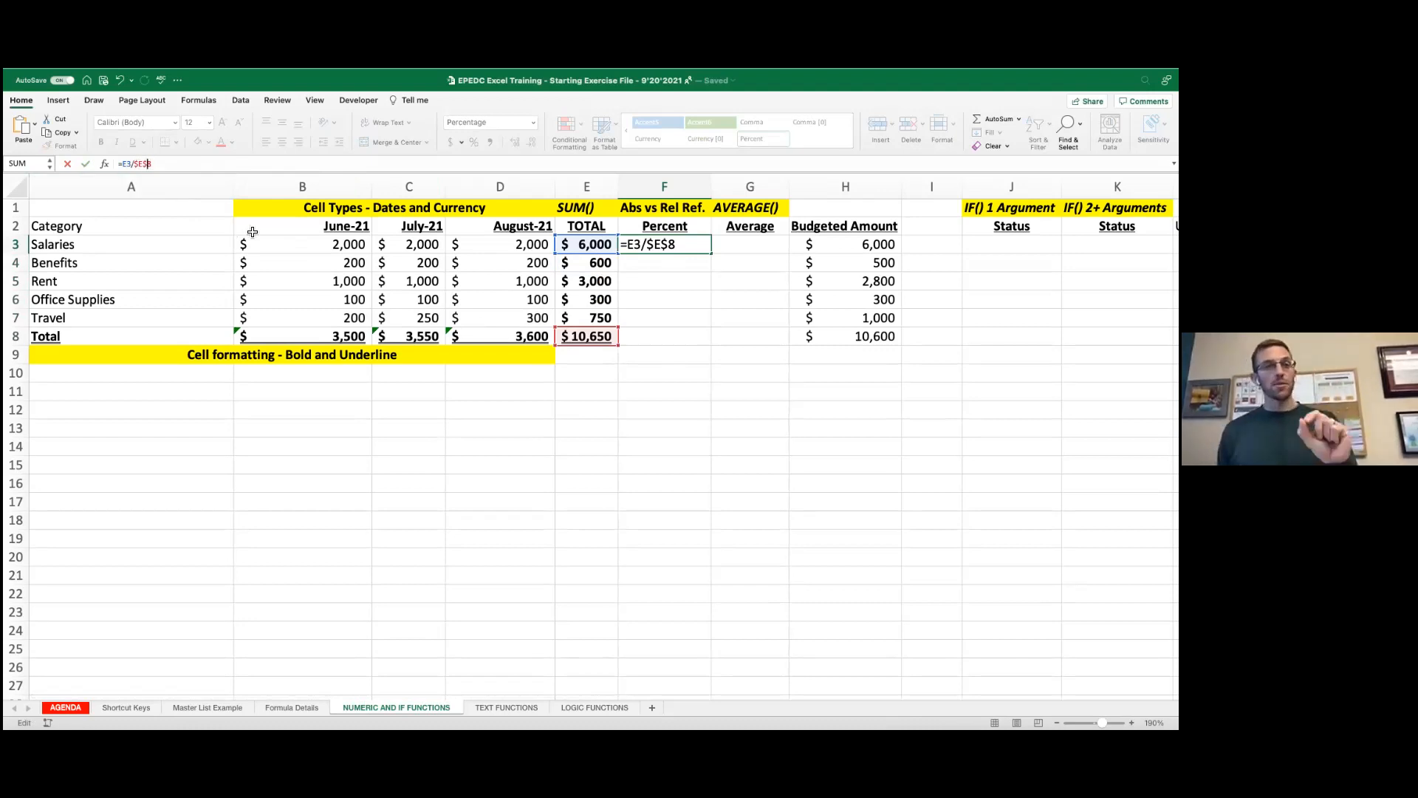
pyautogui.press('super+Return')
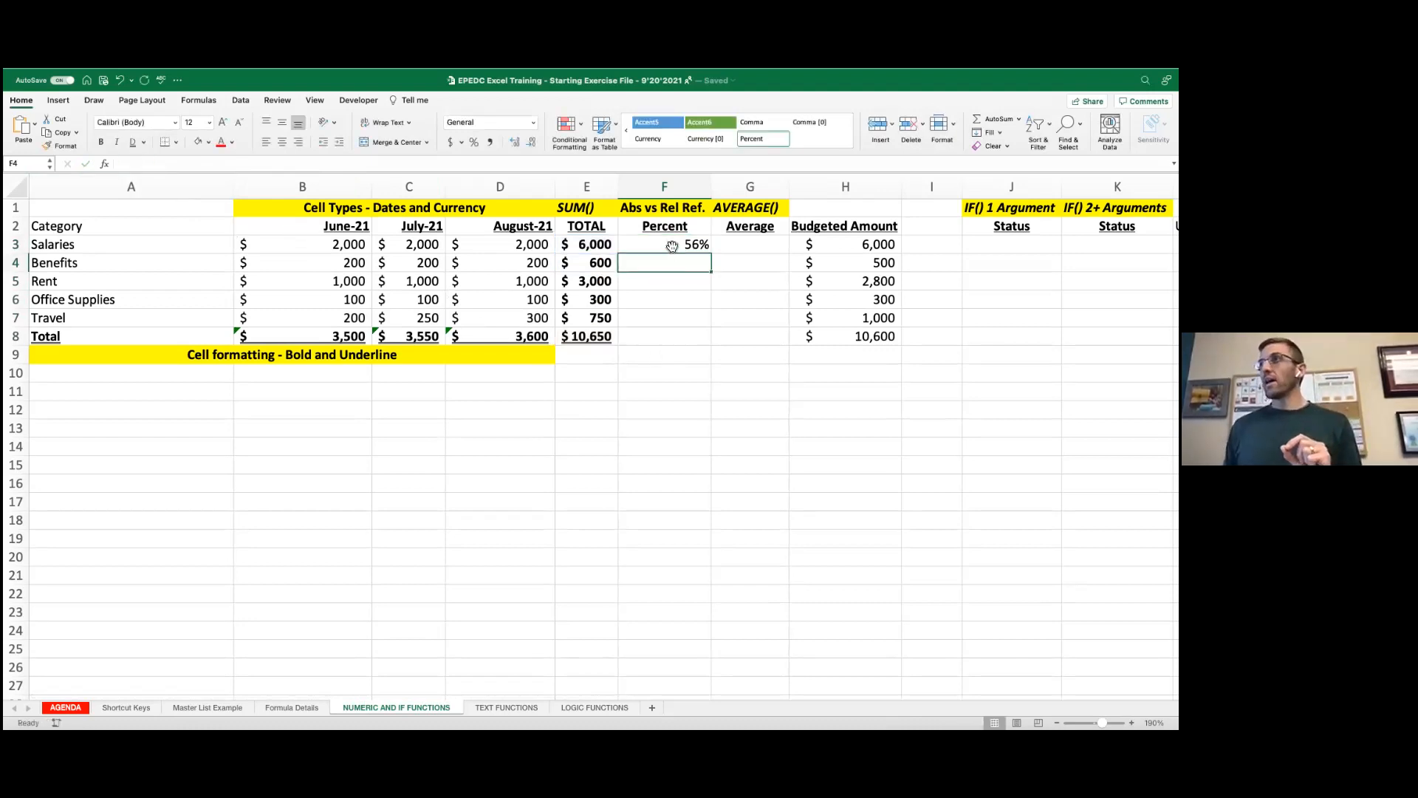
pyautogui.moveTo(713, 255); pyautogui.dragTo(698, 341)
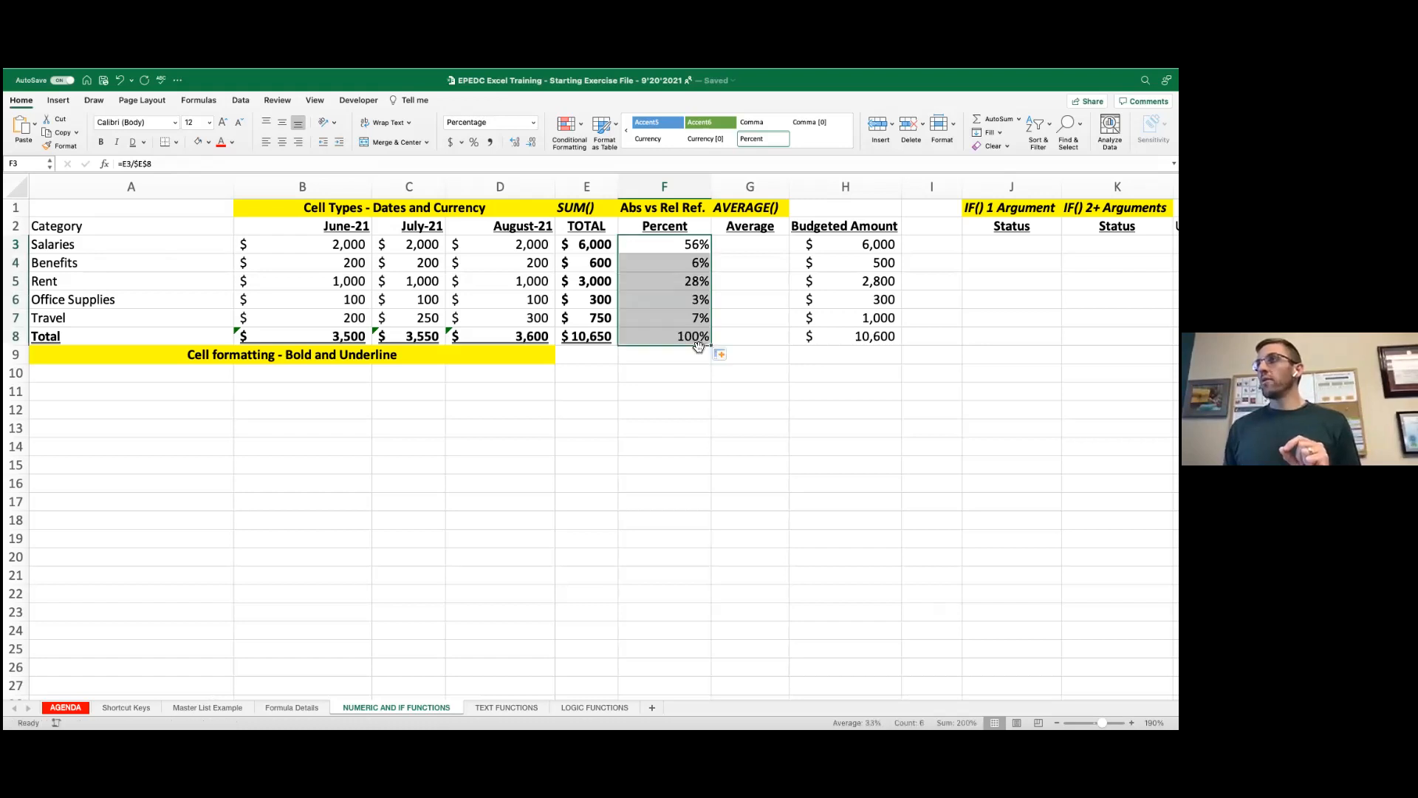
# Step: Examine the cell references in each filled percent formula from F4 down to F8
pyautogui.click(653, 270)
pyautogui.click(185, 163)
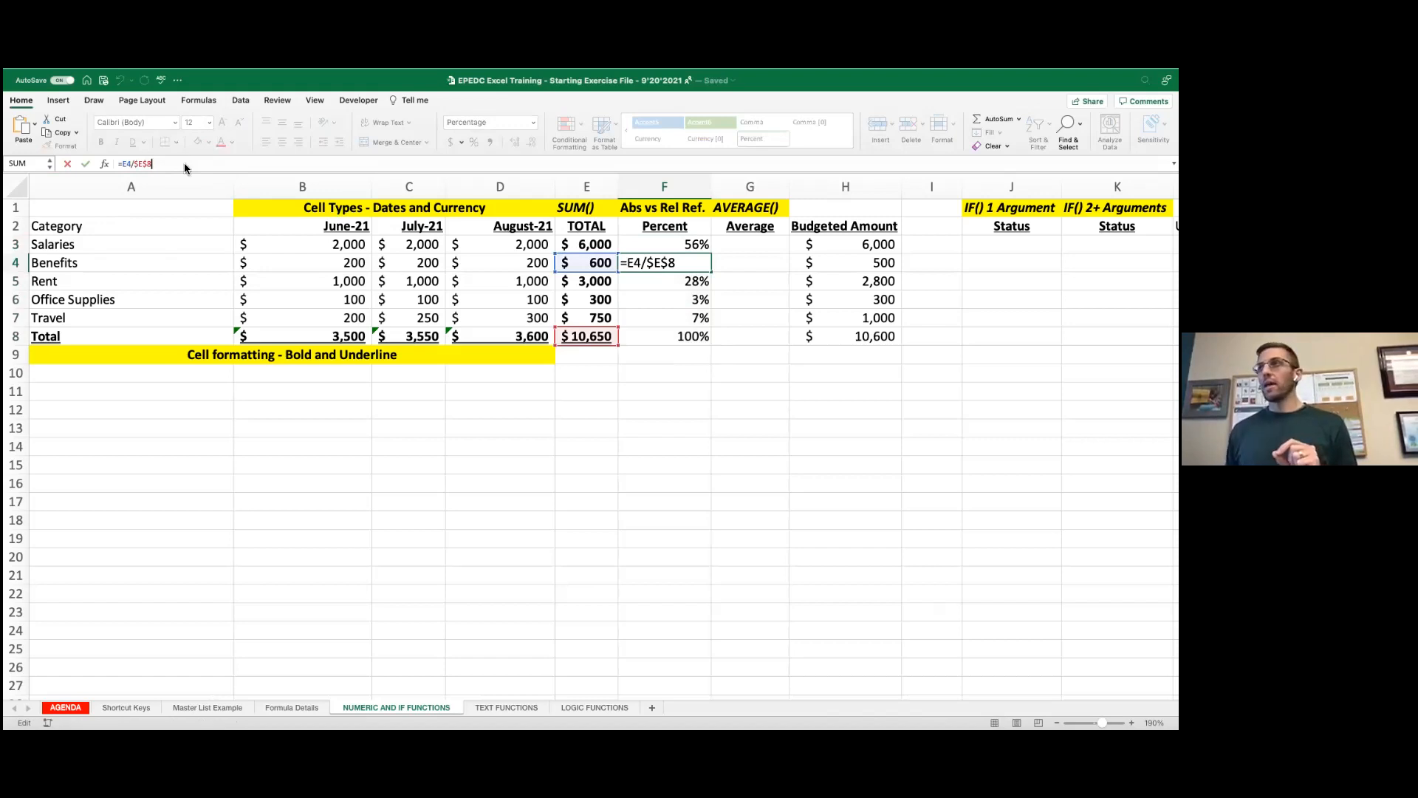
pyautogui.press('Return')
pyautogui.click(185, 164)
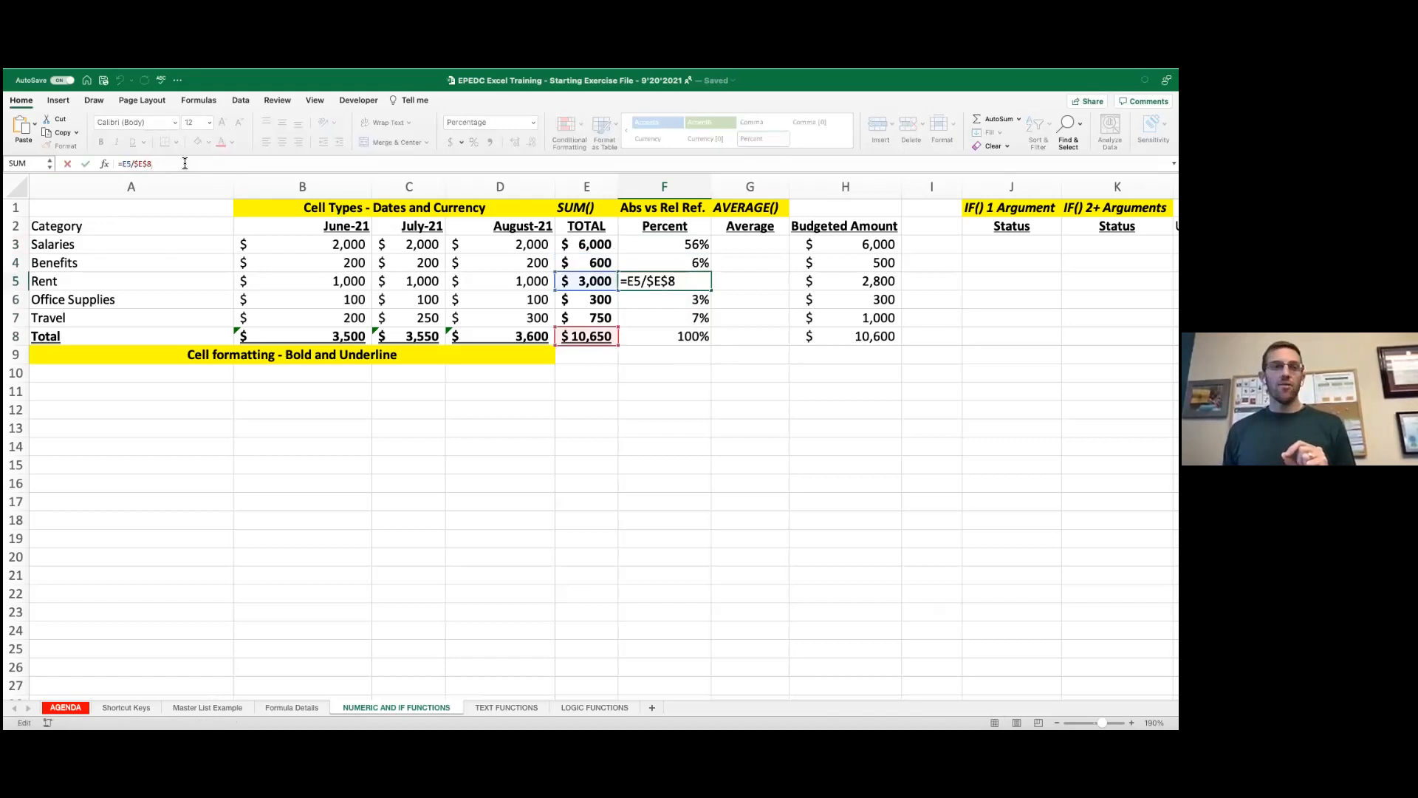
pyautogui.press('Return')
pyautogui.click(185, 163)
pyautogui.press('Return')
pyautogui.click(185, 163)
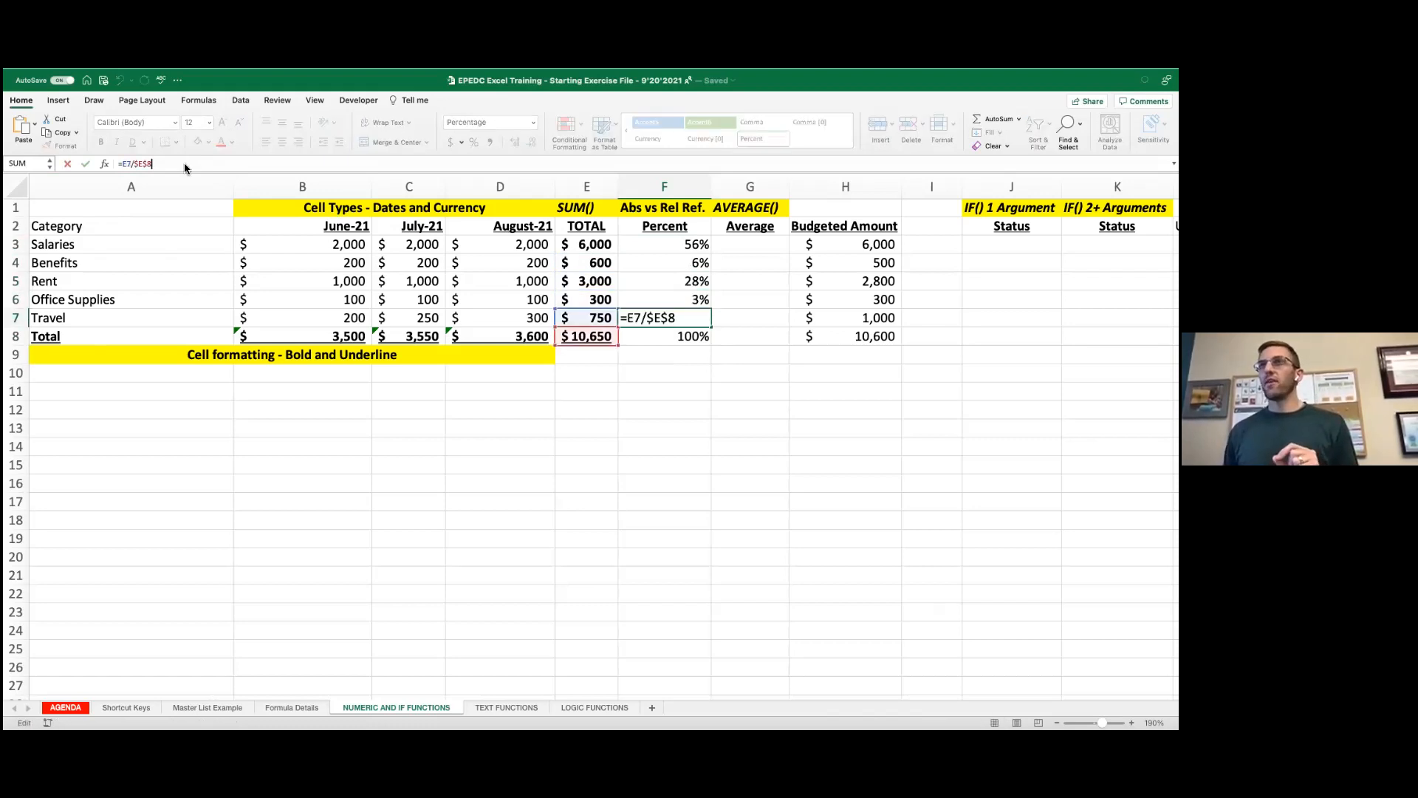
pyautogui.press('Return')
pyautogui.click(185, 163)
pyautogui.press('Return')
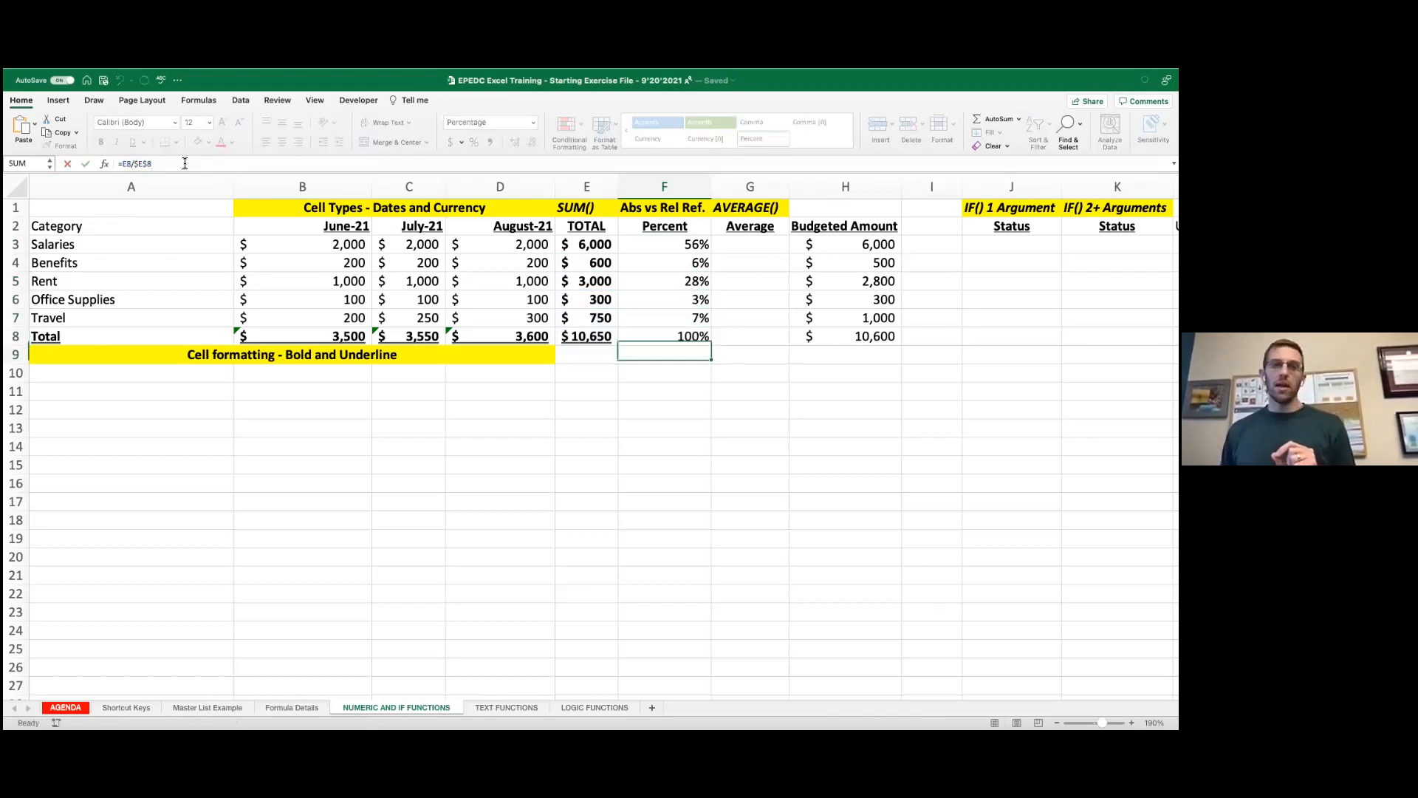
# Step: Copy the percent formula from F3 into H12 to examine its relative and absolute references, and clear H12
pyautogui.click(704, 246)
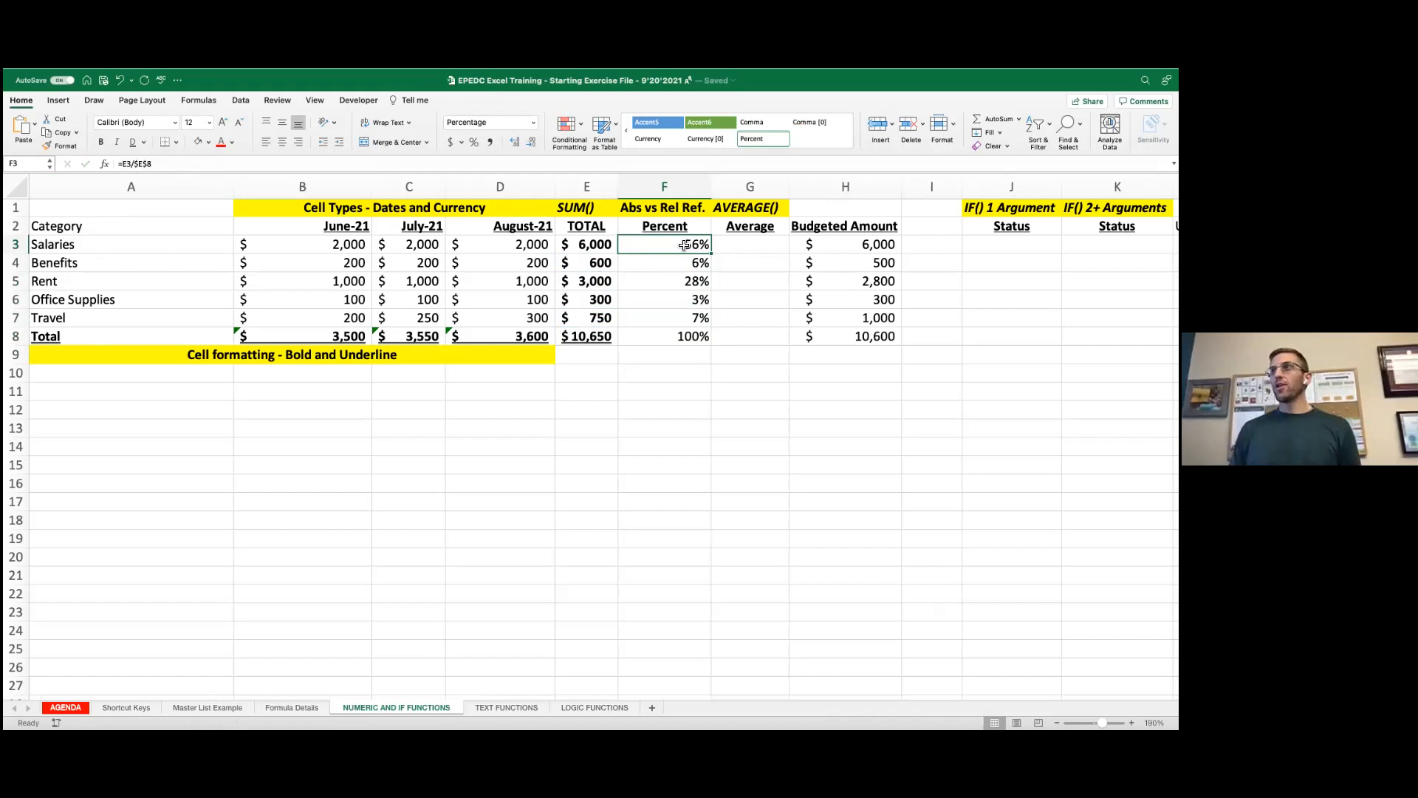
pyautogui.press('super+c')
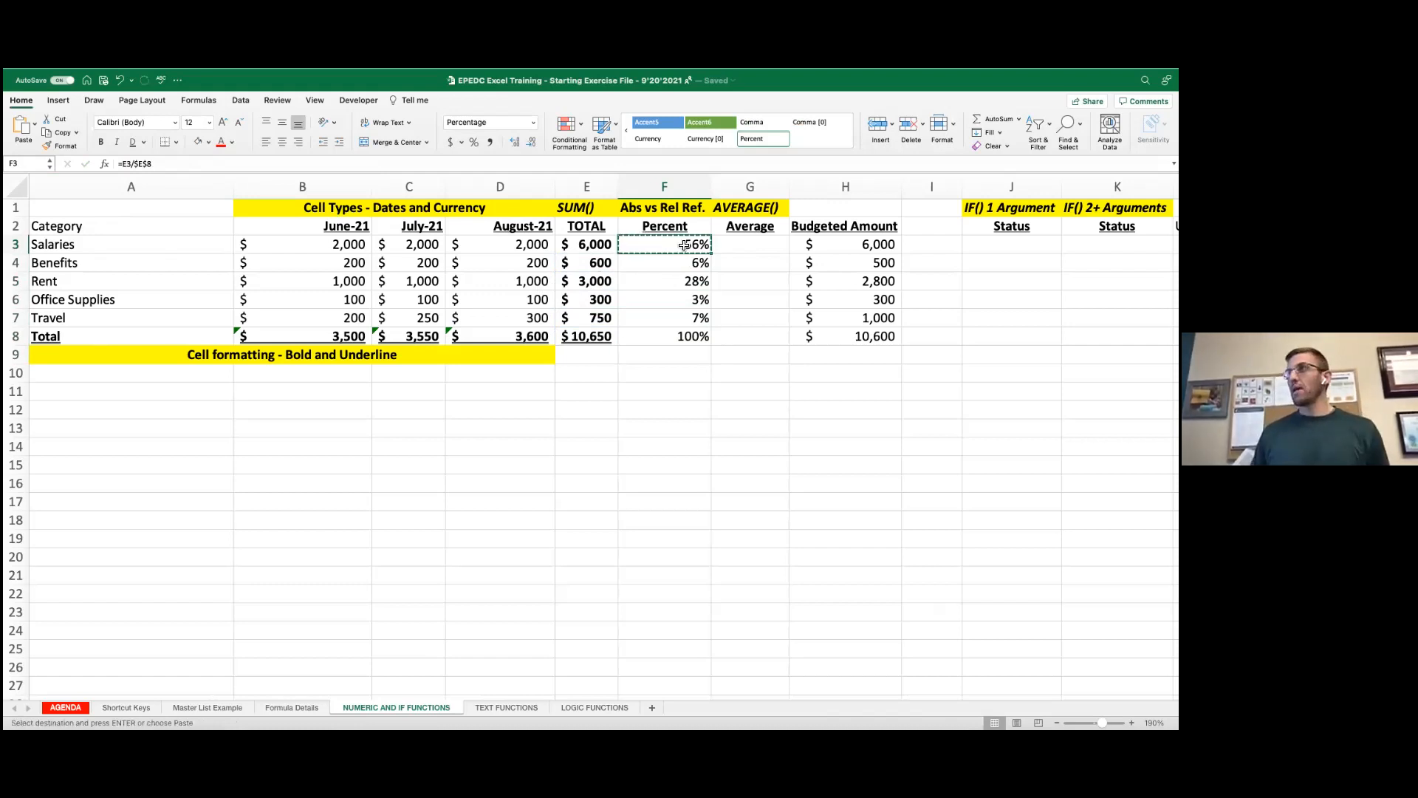
pyautogui.click(860, 412)
pyautogui.press('super+v')
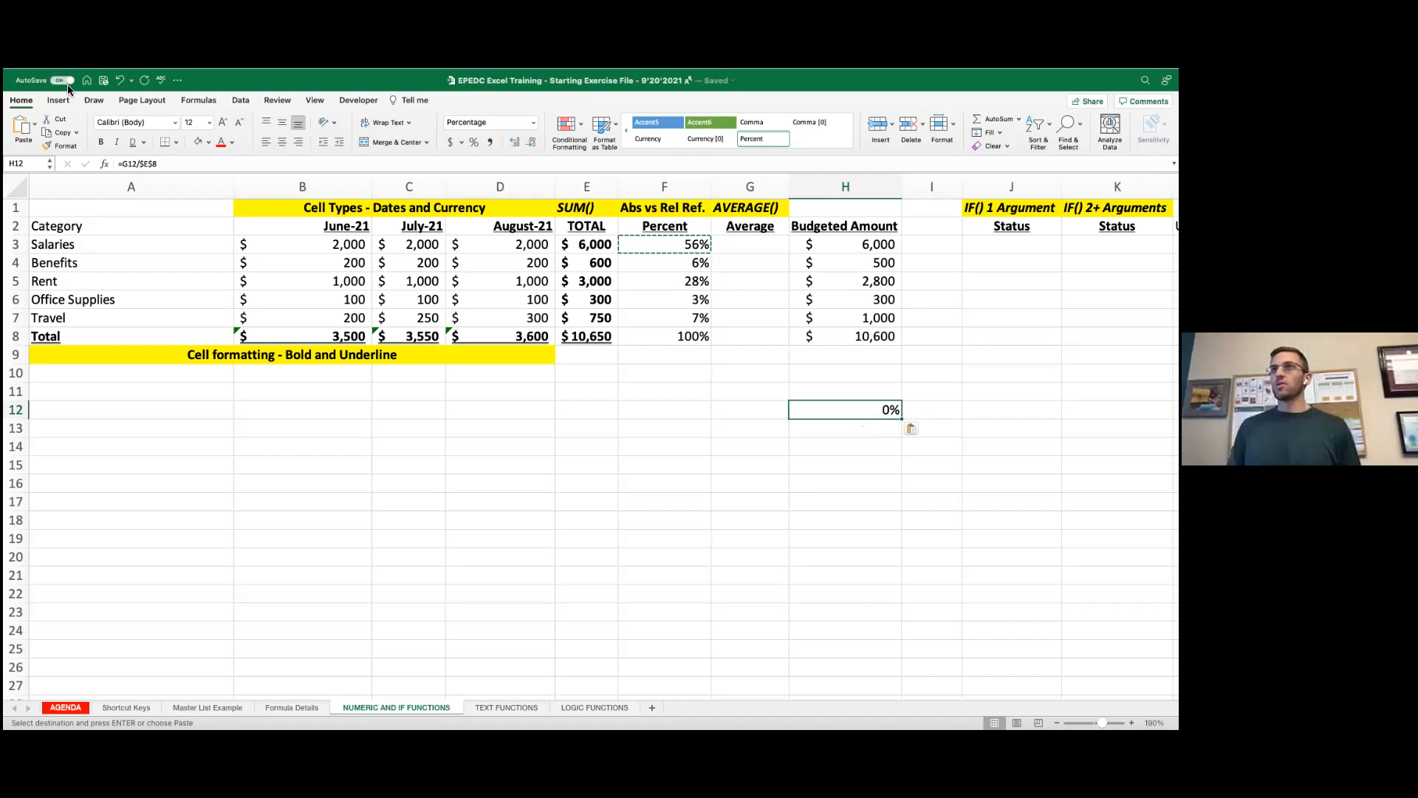
pyautogui.click(167, 163)
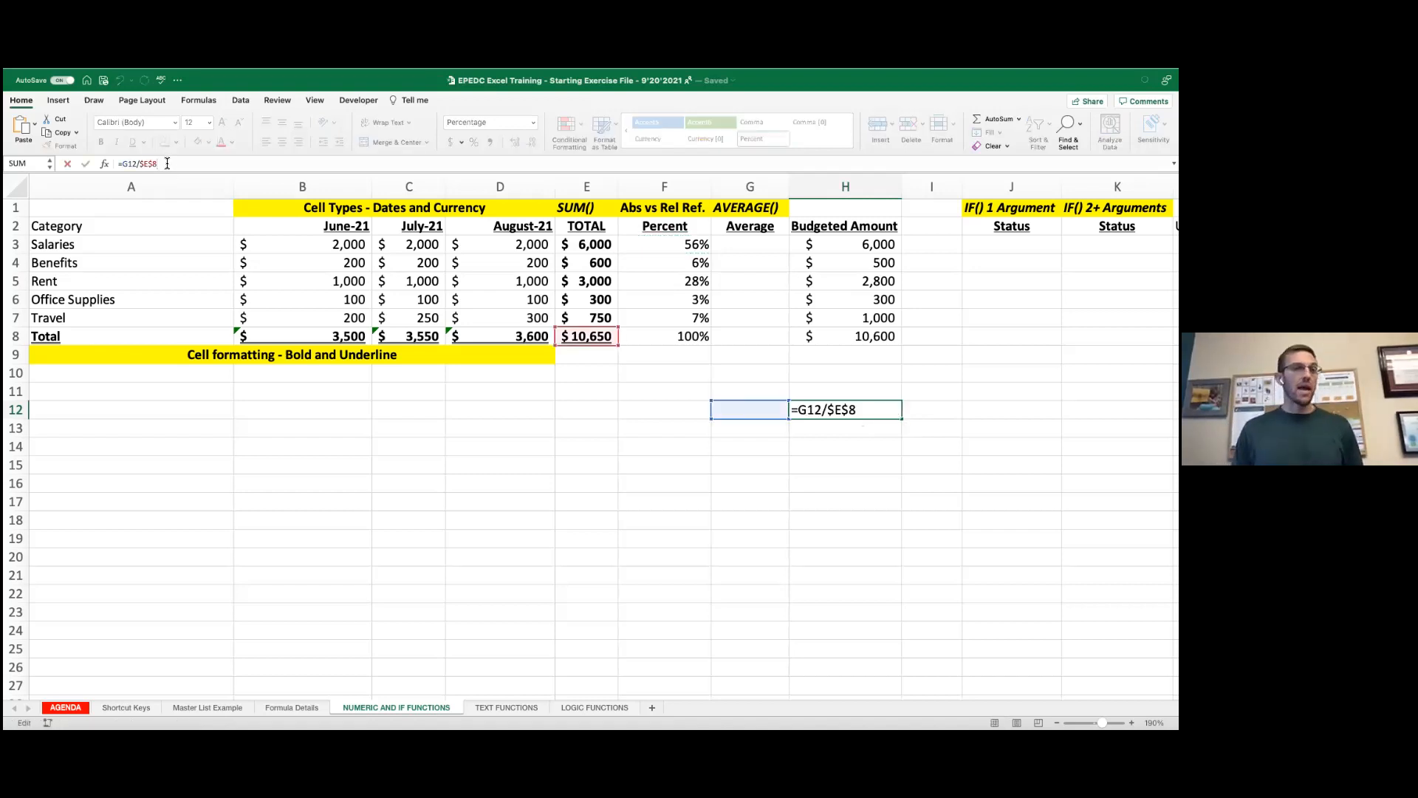
pyautogui.click(866, 444)
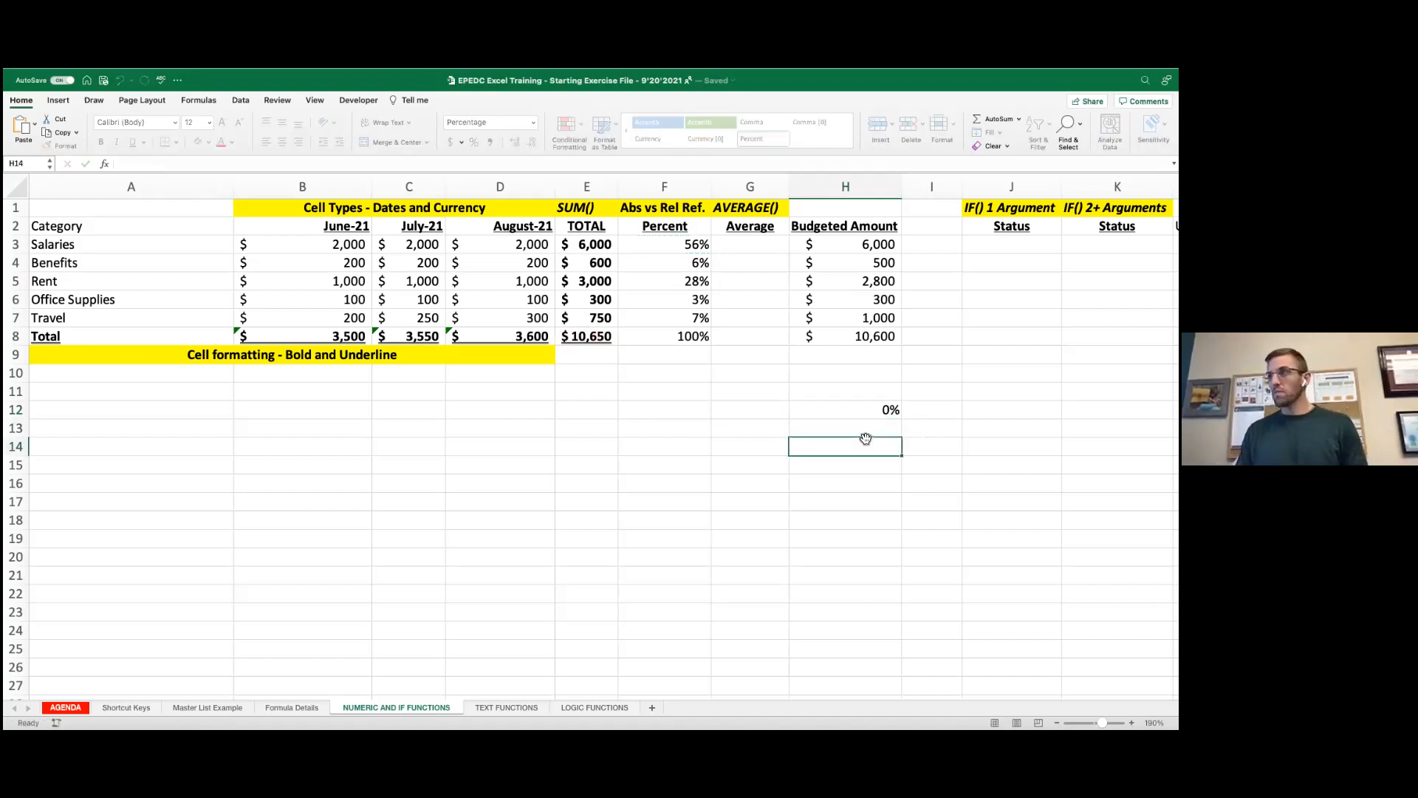
pyautogui.click(864, 410)
pyautogui.press('Delete')
# Step: Try locking only the column of the grand total reference in F3 as =E3/$E8, and remove that dollar sign again
pyautogui.click(666, 253)
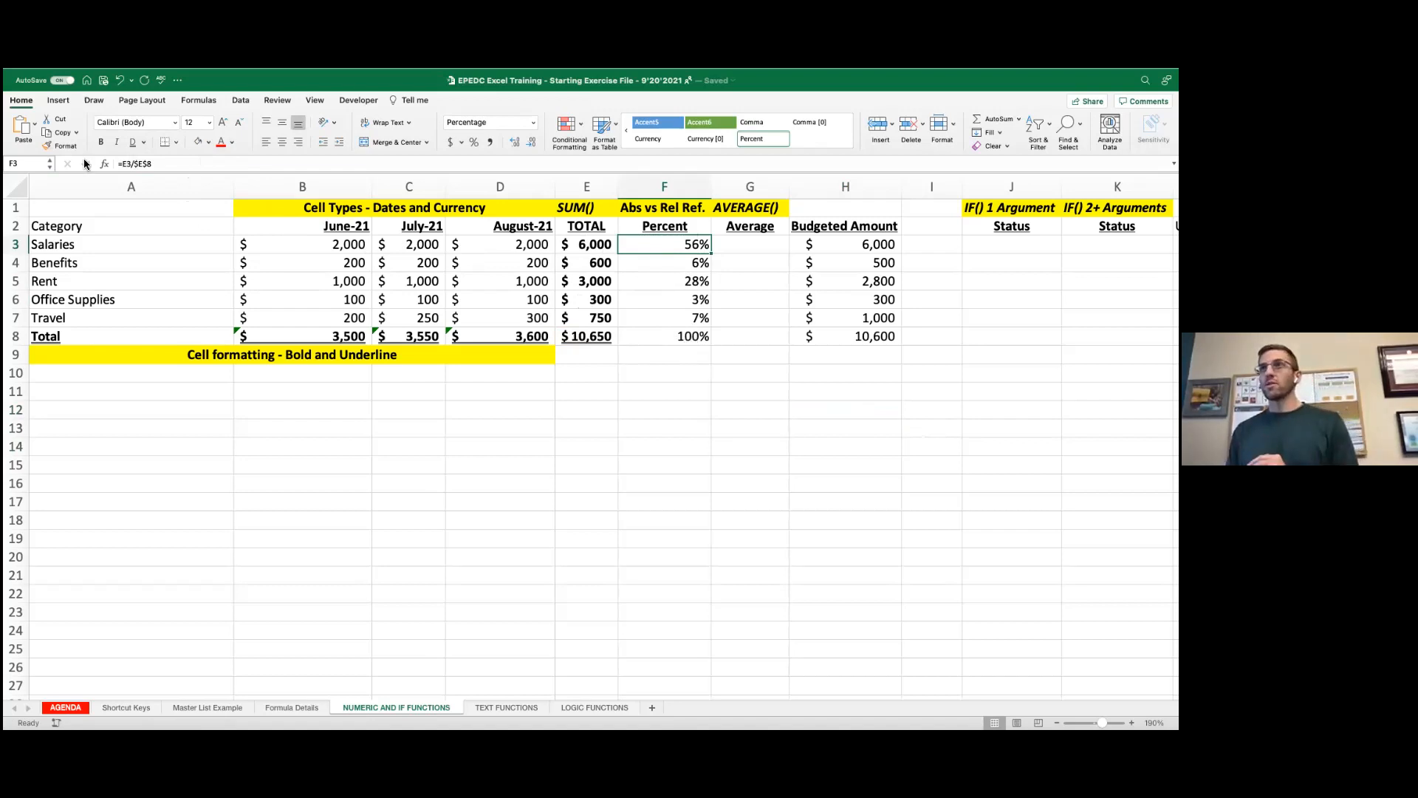
pyautogui.click(142, 164)
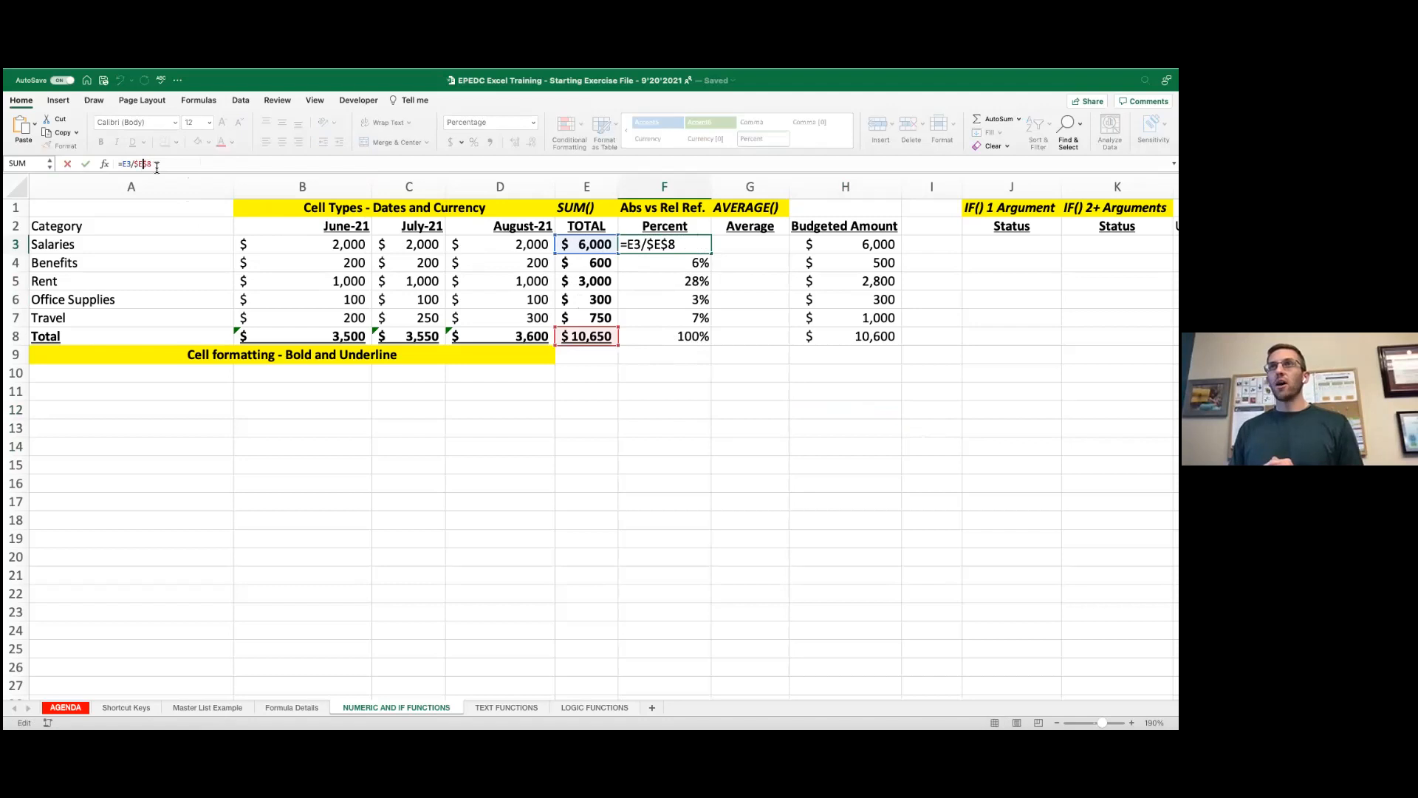
pyautogui.press('BackSpace')
pyautogui.press('Left')
pyautogui.press('BackSpace')
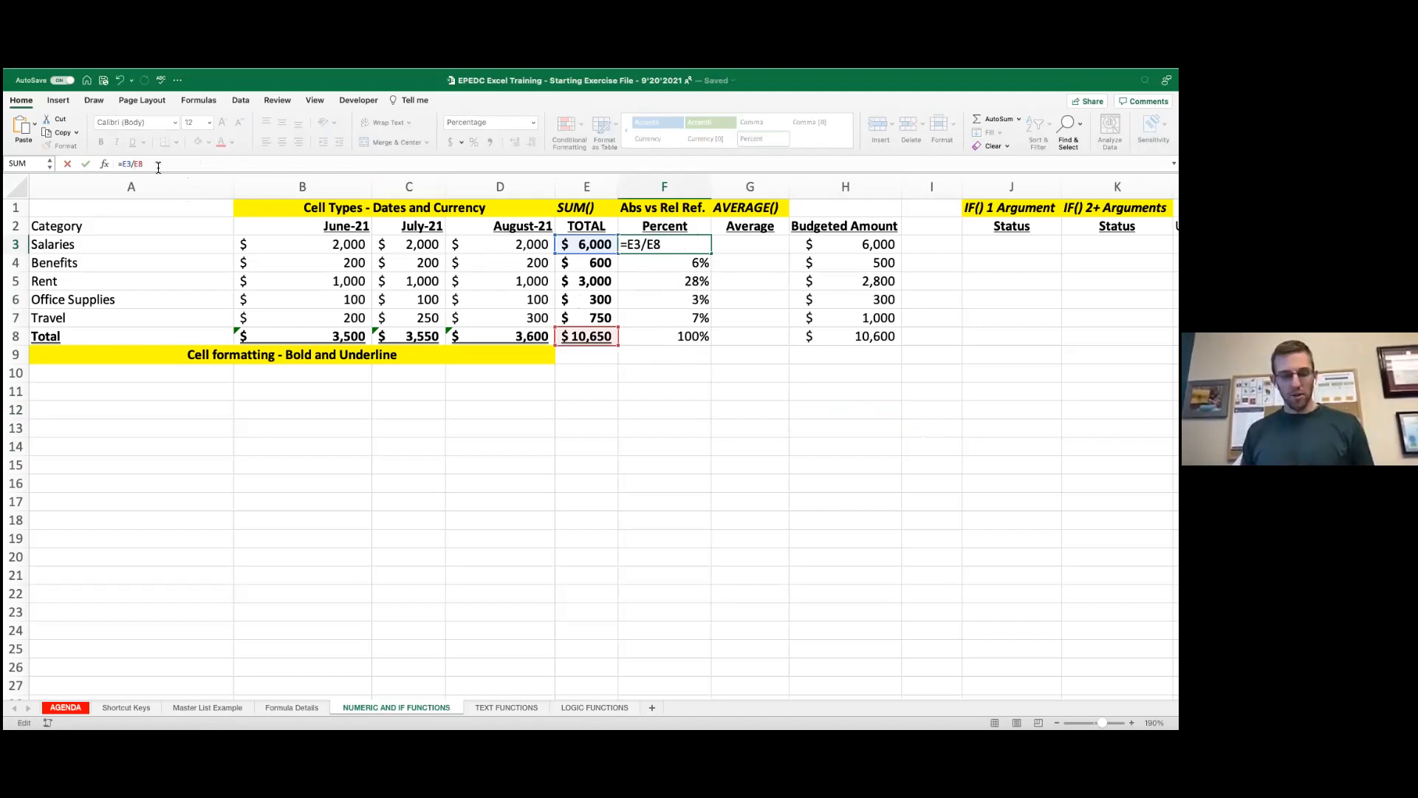
pyautogui.write('$')
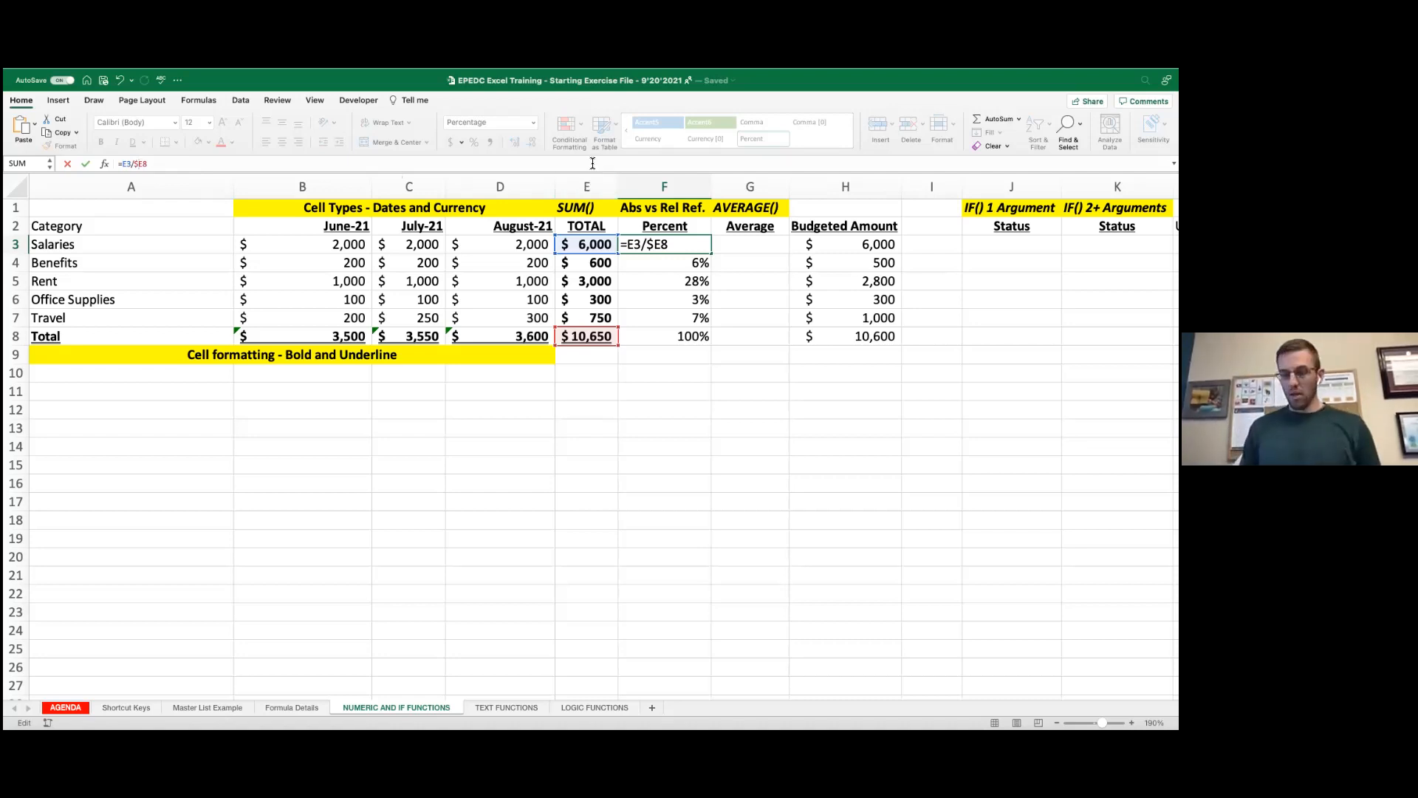
pyautogui.press('BackSpace')
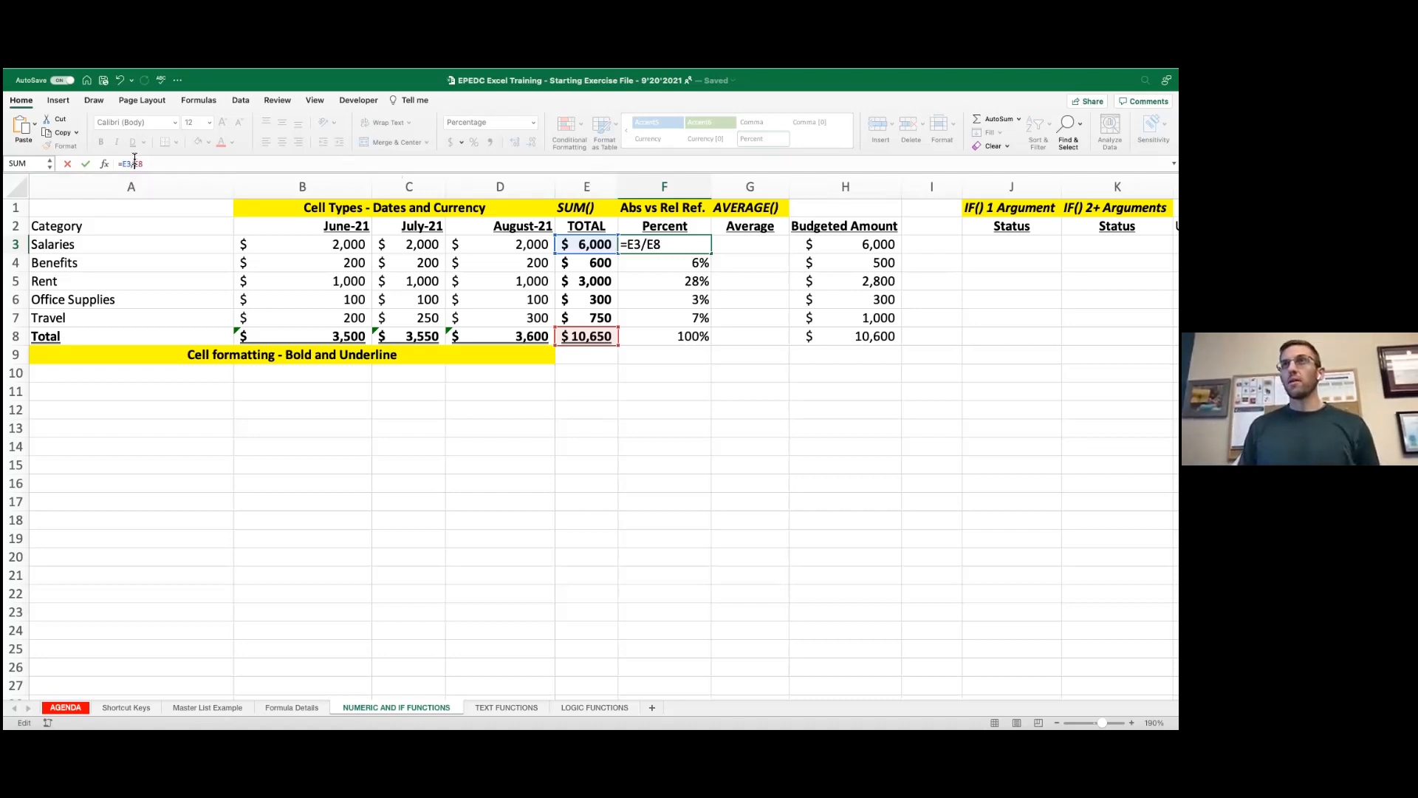
# Step: Lock the row and column of the grand total reference in F3 as =E3/$E$8, and fill the formula down through F8
pyautogui.click(142, 164)
pyautogui.write('$')
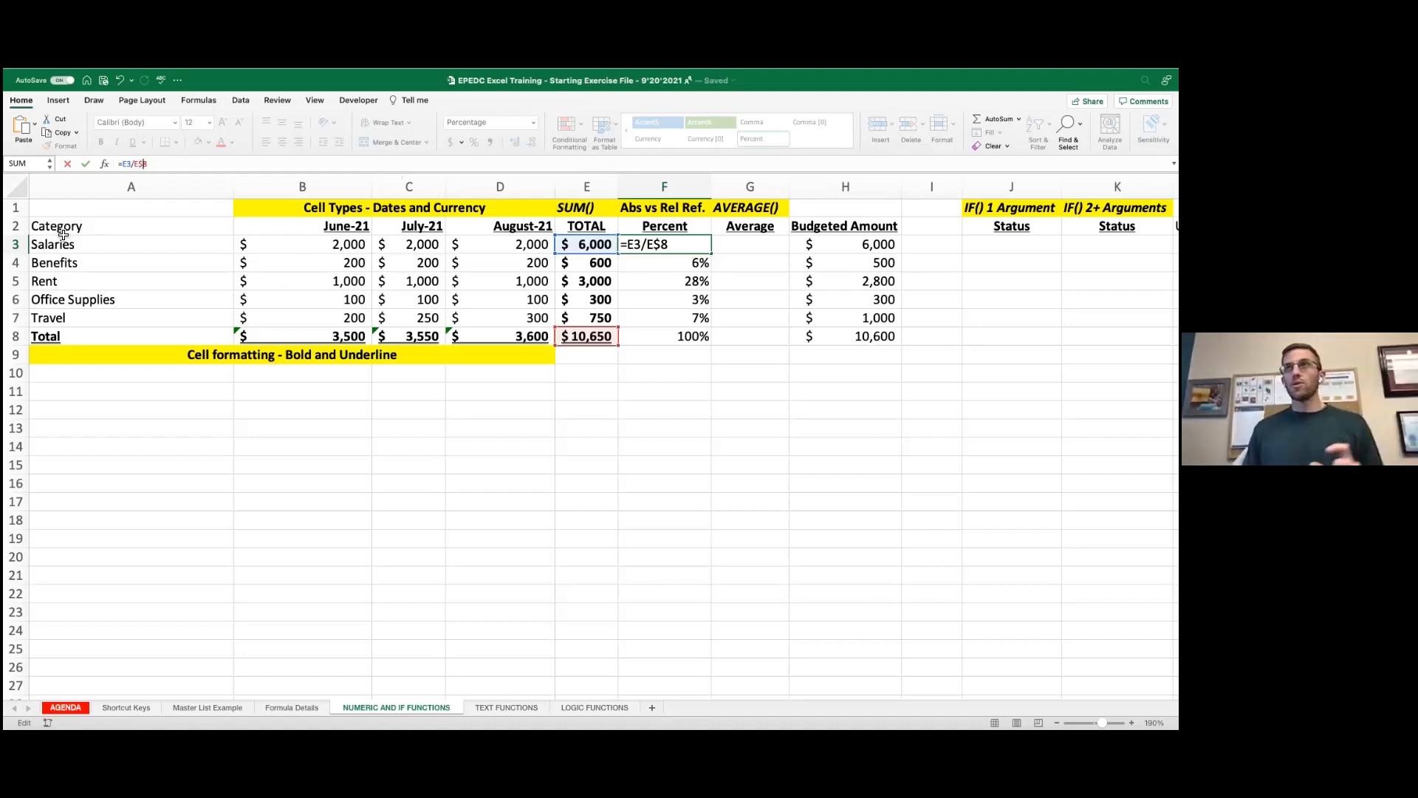
pyautogui.click(135, 164)
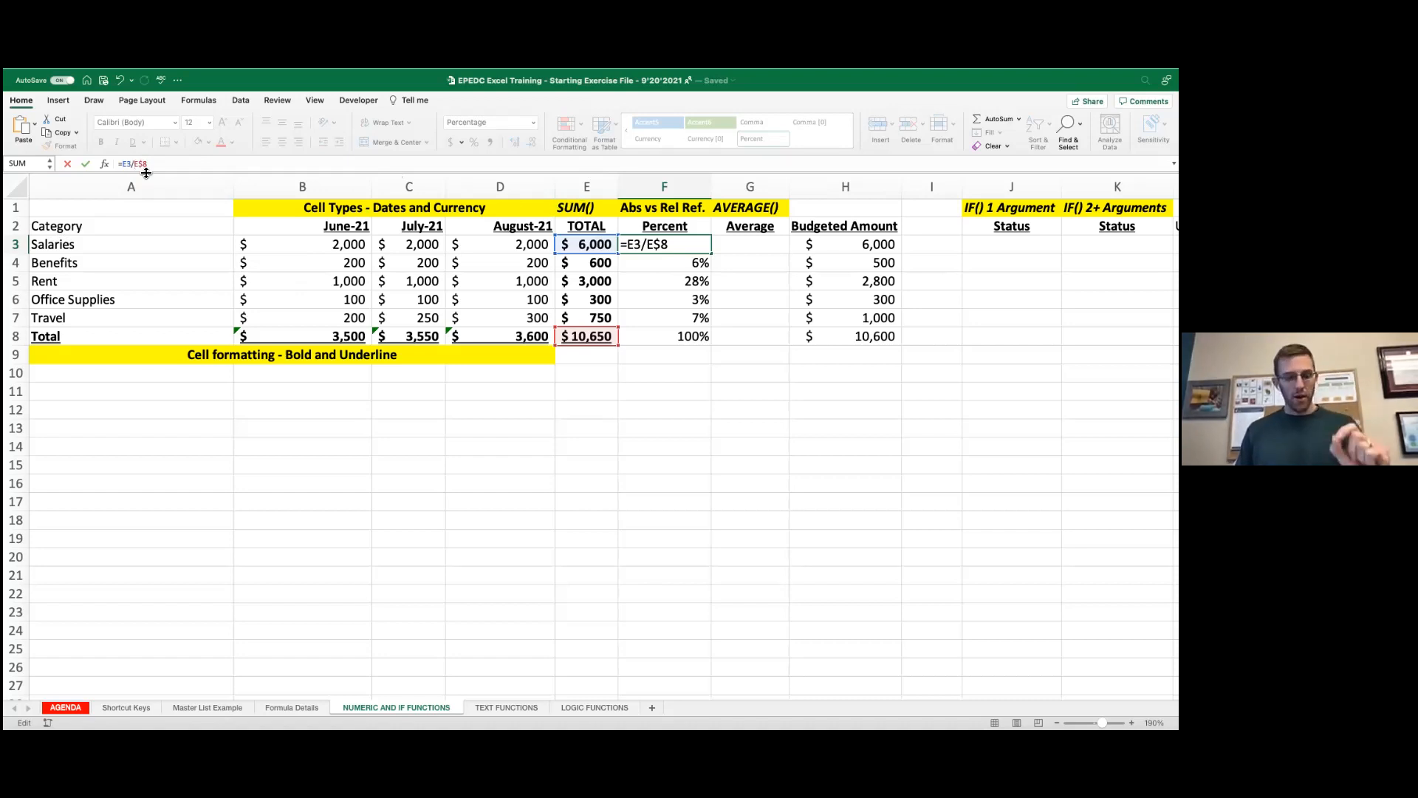
pyautogui.write('$')
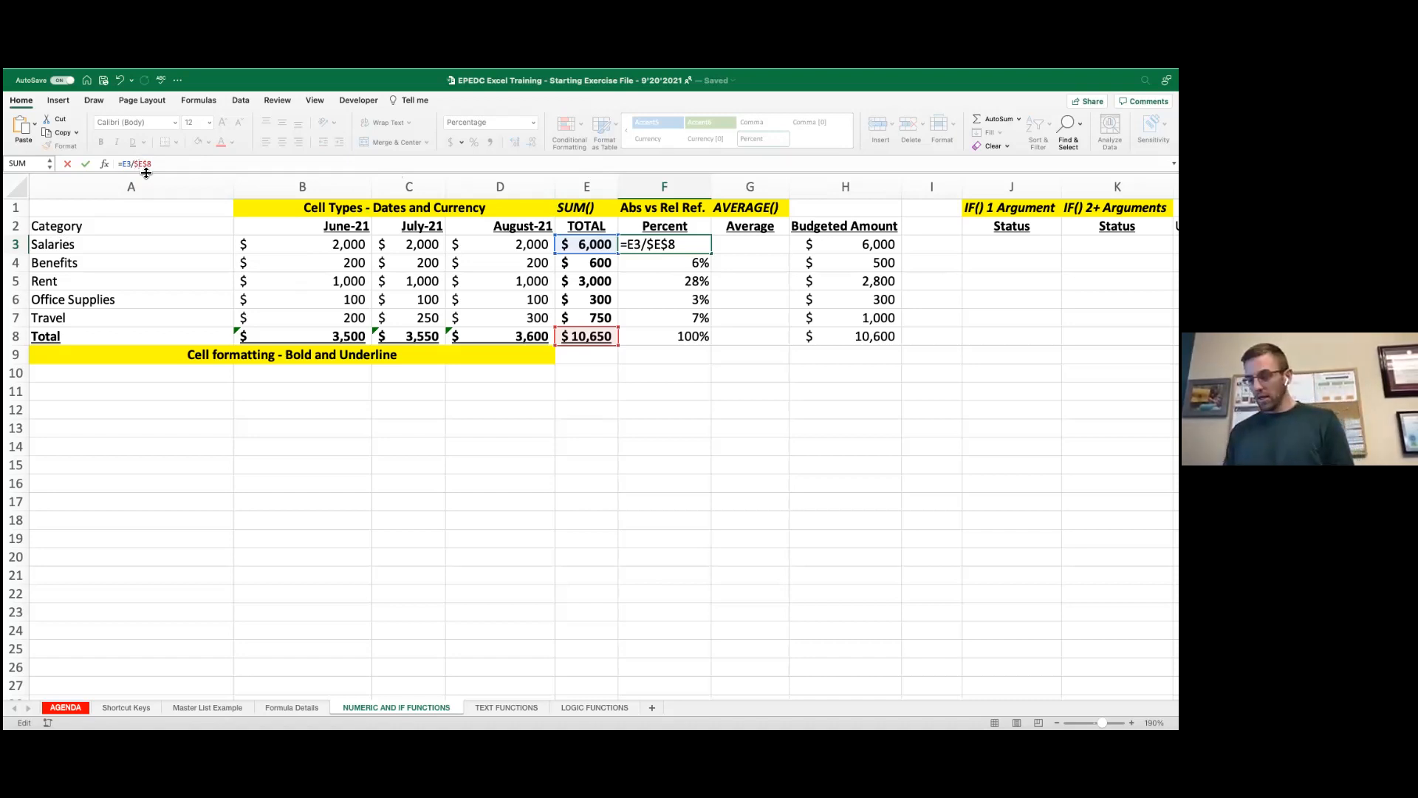
pyautogui.press('Return')
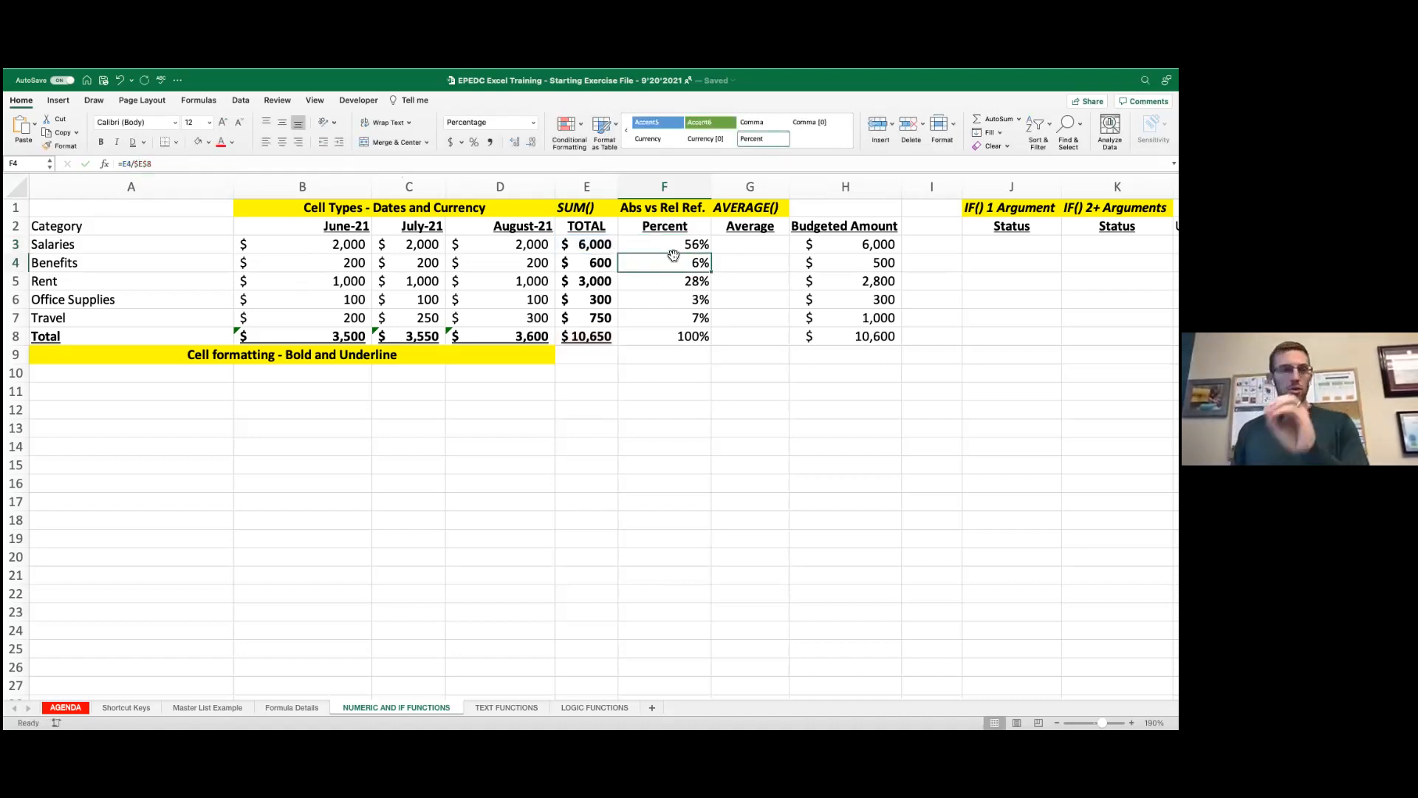
pyautogui.click(675, 247)
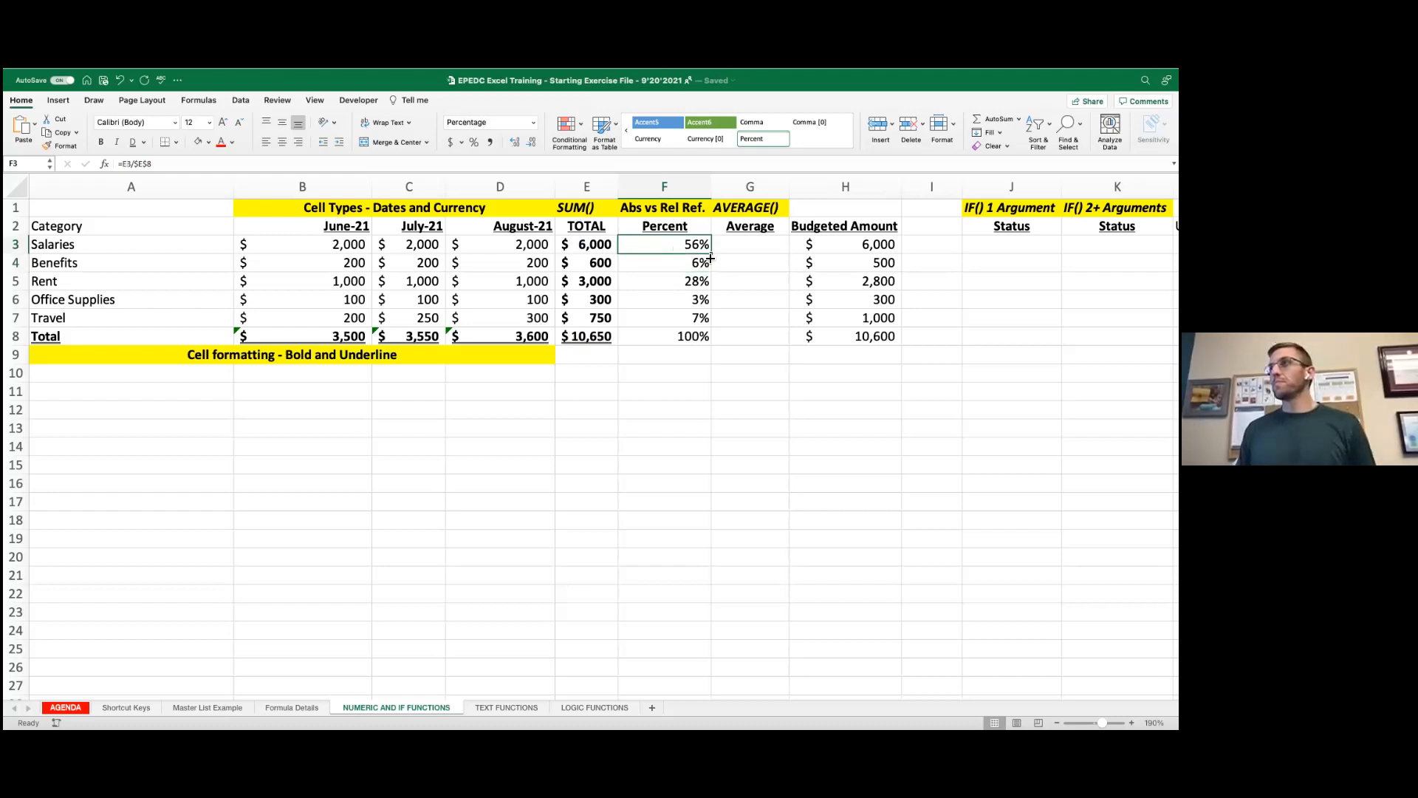
pyautogui.moveTo(710, 257); pyautogui.dragTo(707, 338)
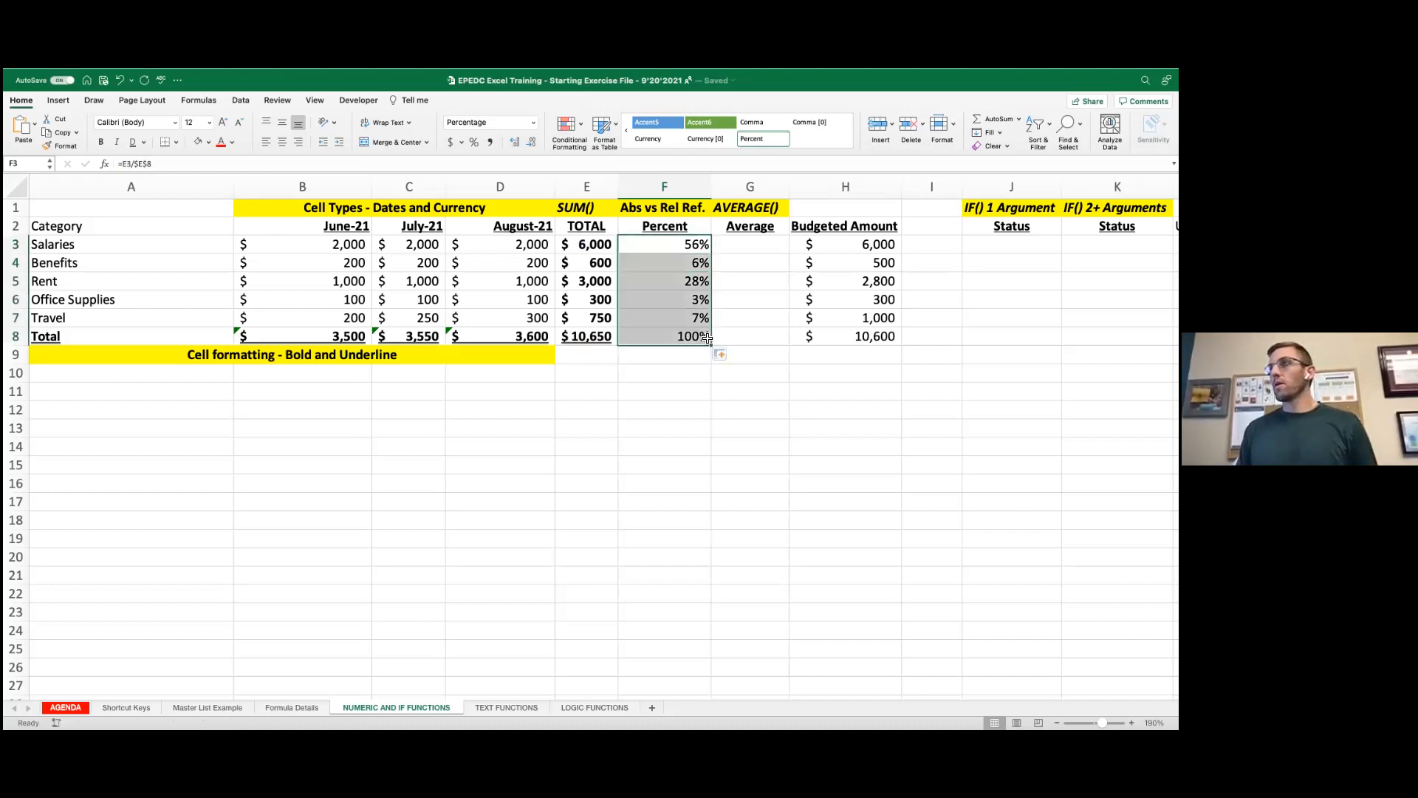
# Step: Search the function list for average and insert the AVERAGE function in the Salaries row's Average cell, G3
pyautogui.click(739, 250)
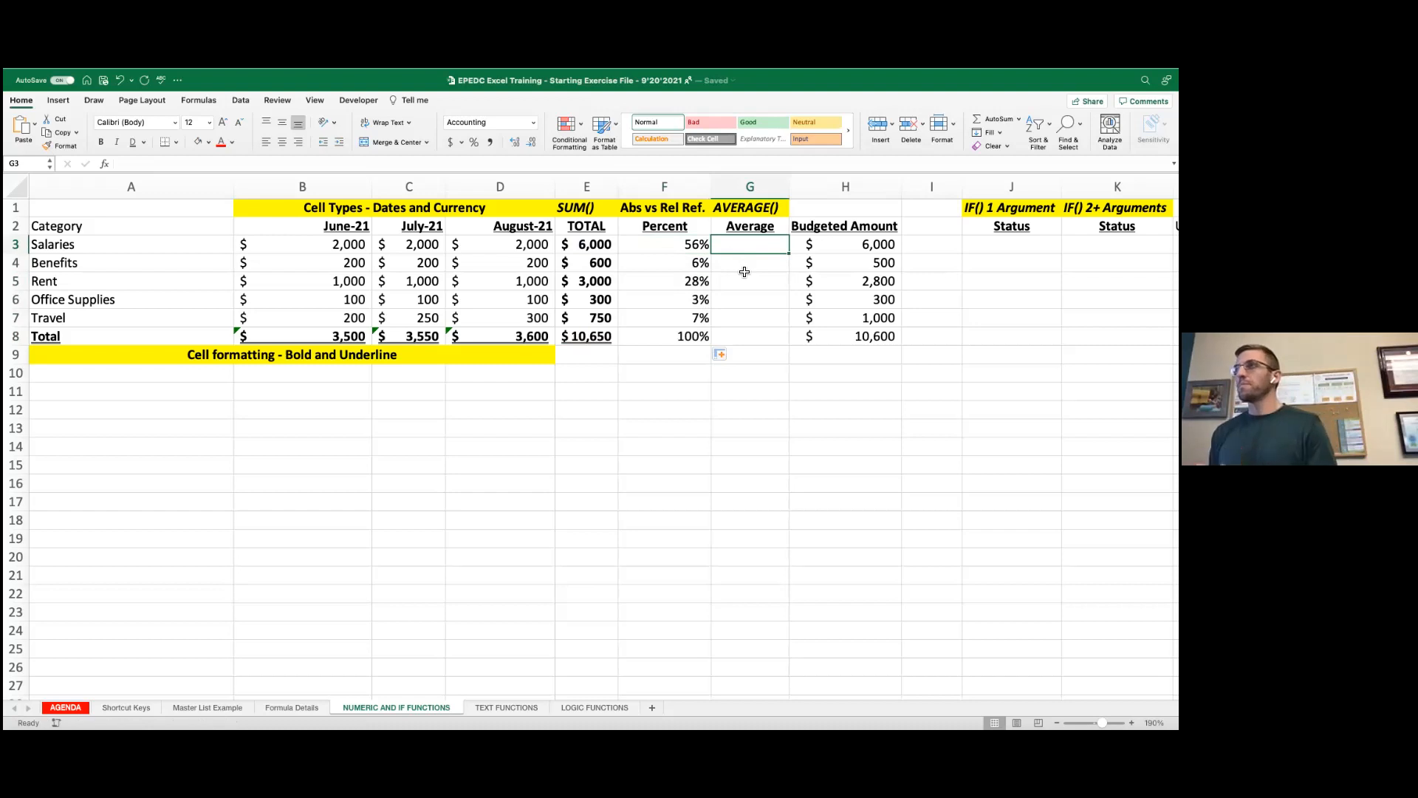
pyautogui.hscroll(3, 732, 273)
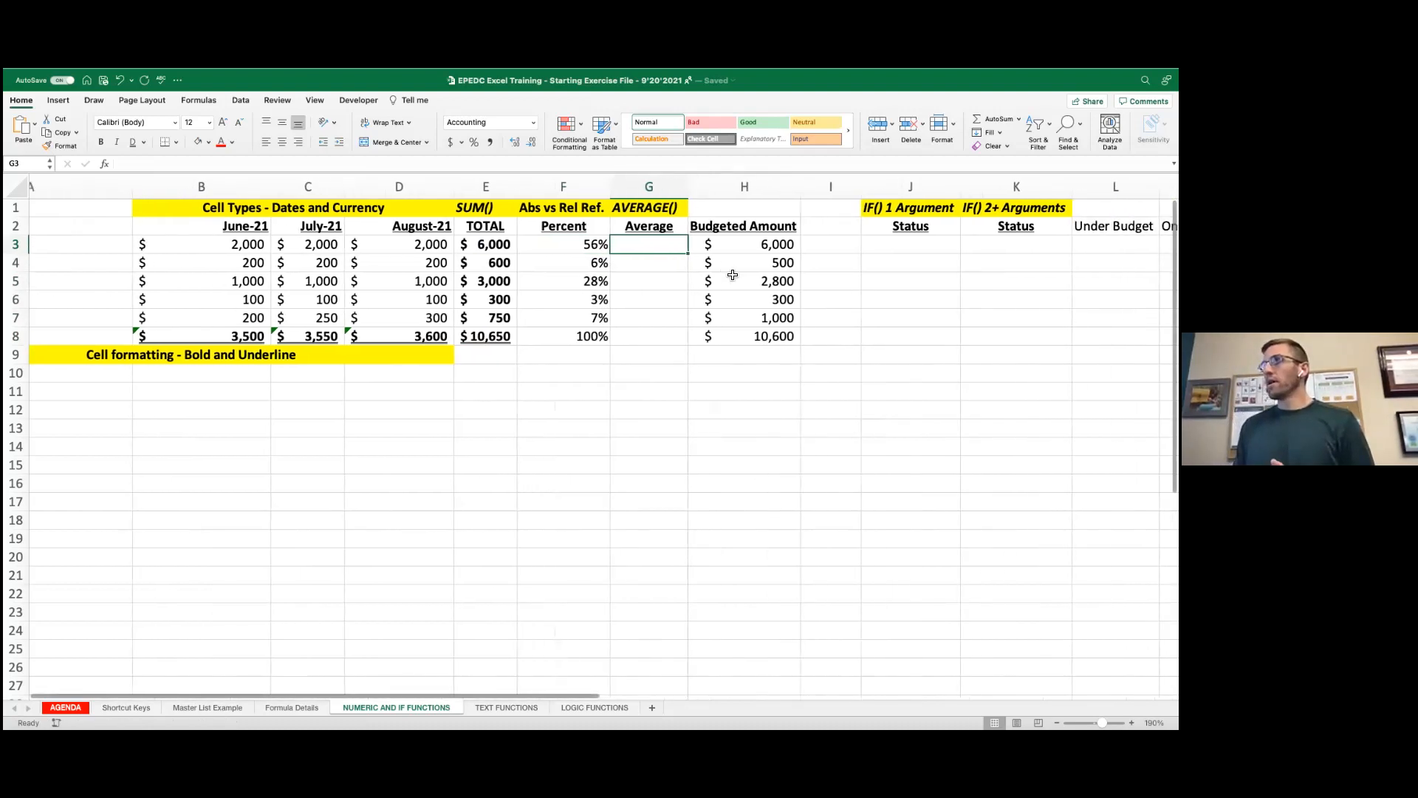
pyautogui.hscroll(5, 669, 264)
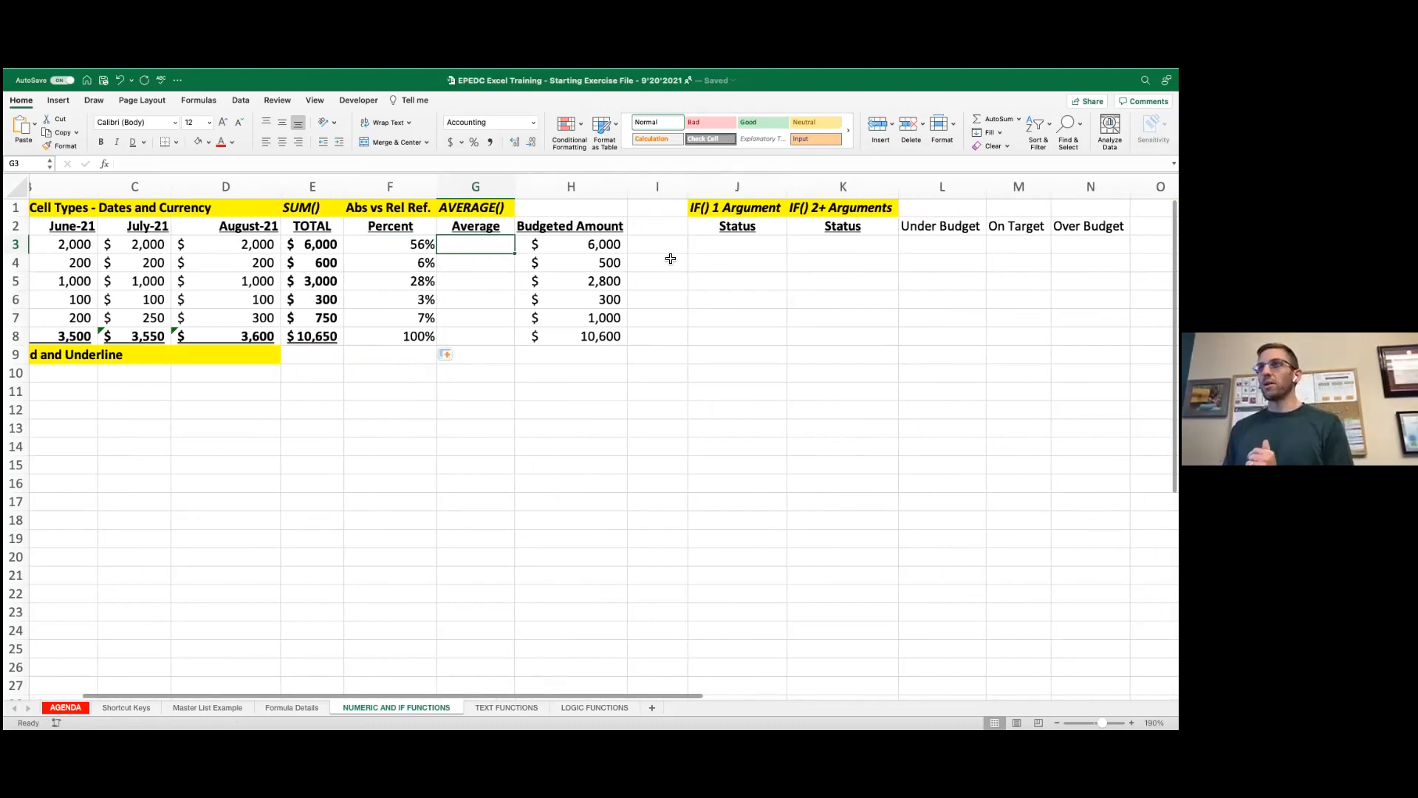
pyautogui.hscroll(-5, 580, 299)
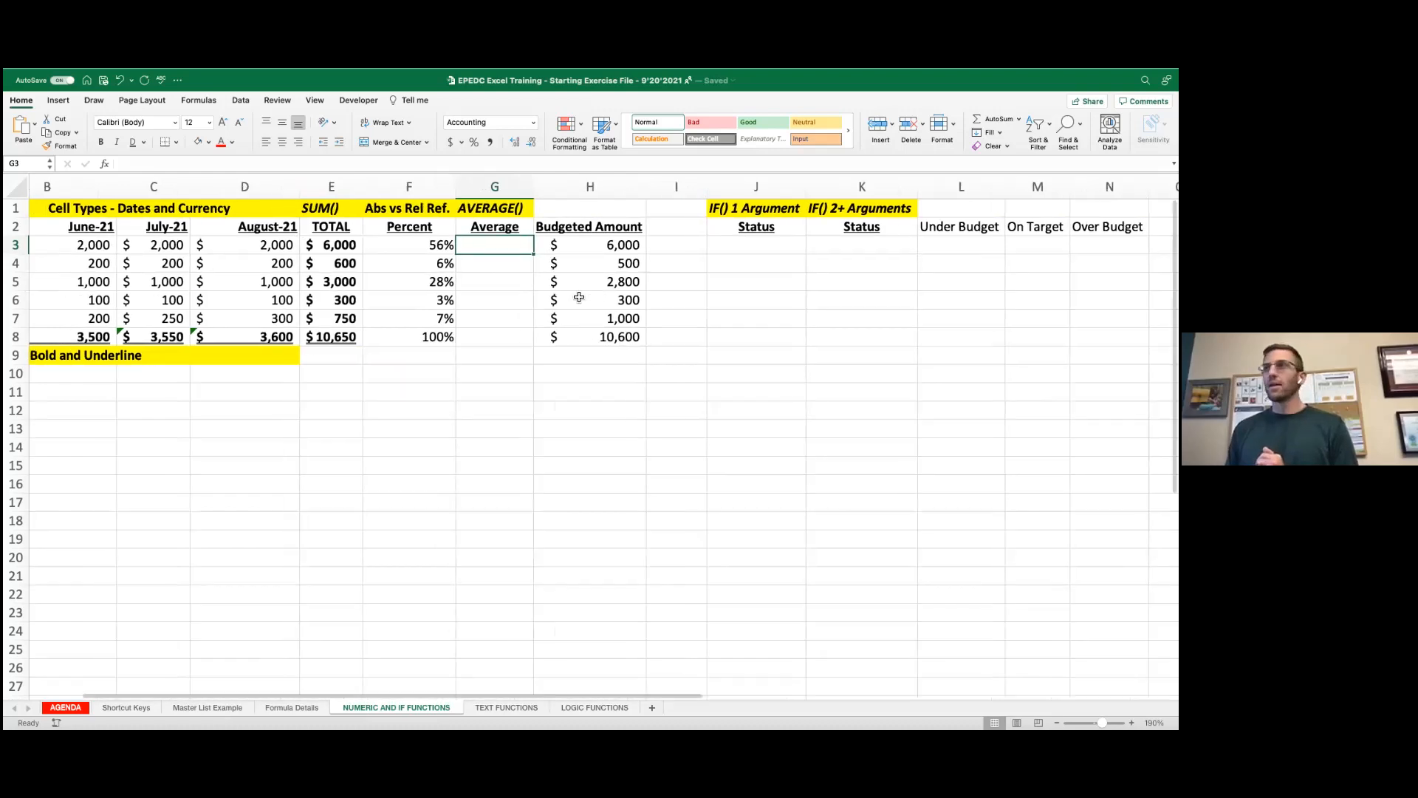
pyautogui.hscroll(-2, 579, 297)
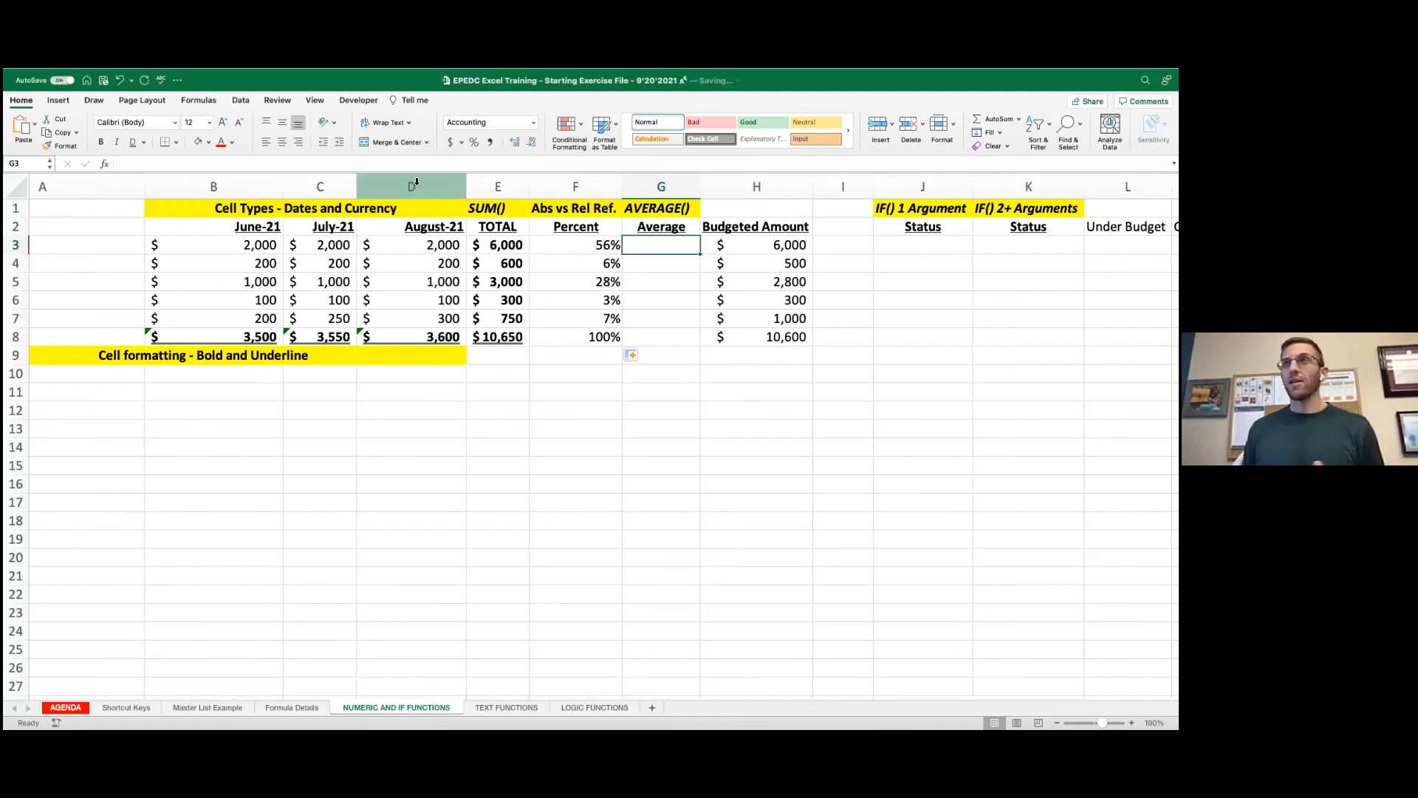
pyautogui.click(104, 164)
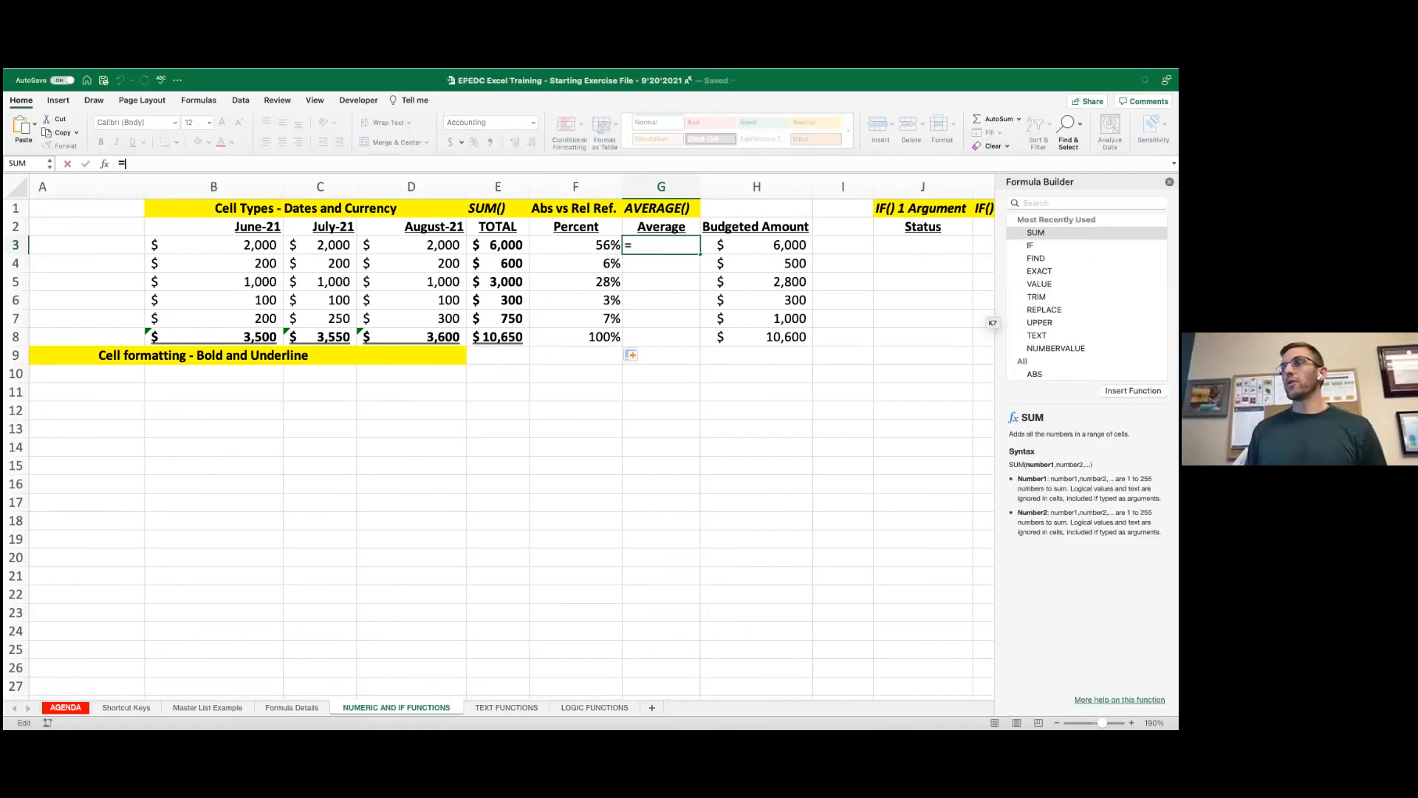
pyautogui.click(1071, 203)
pyautogui.write('average')
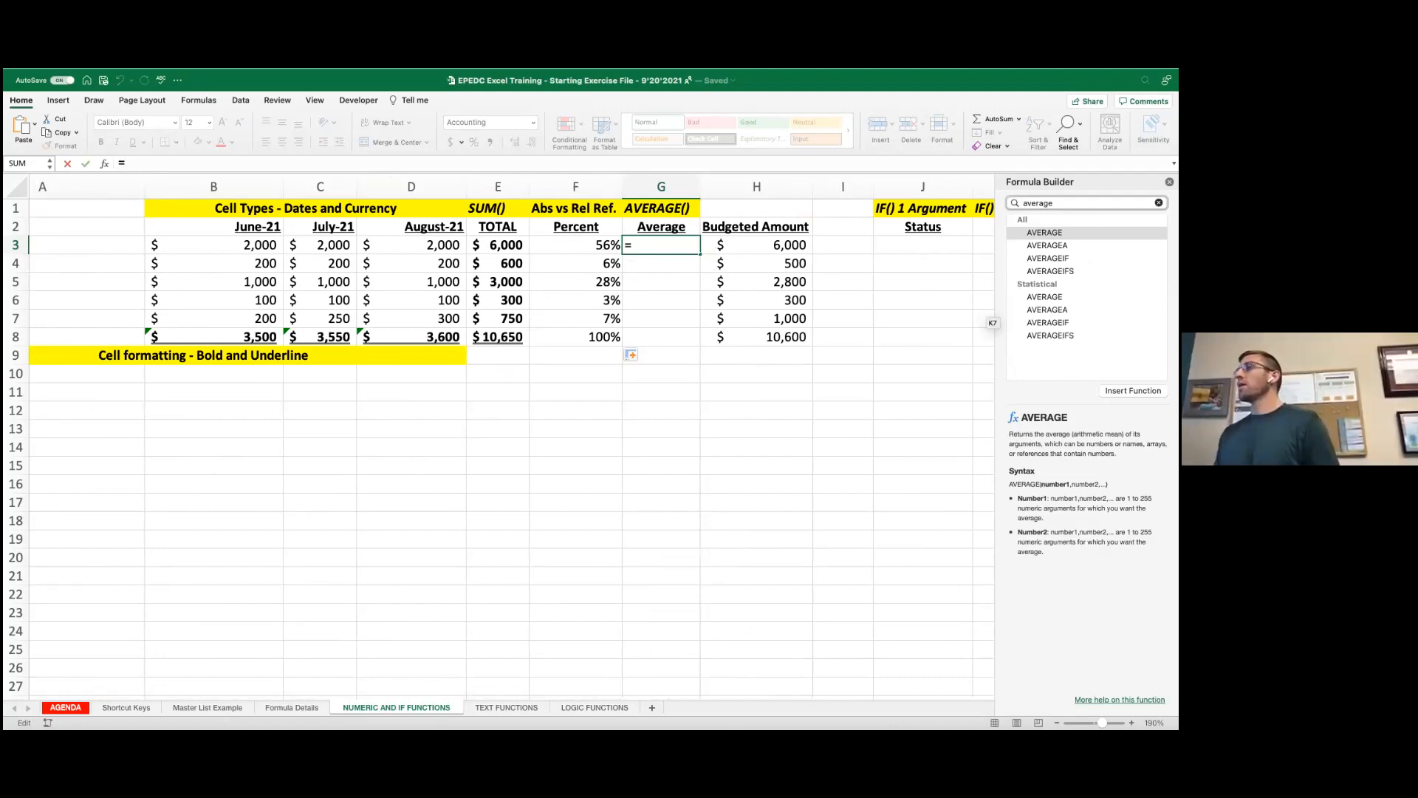
pyautogui.press('Return')
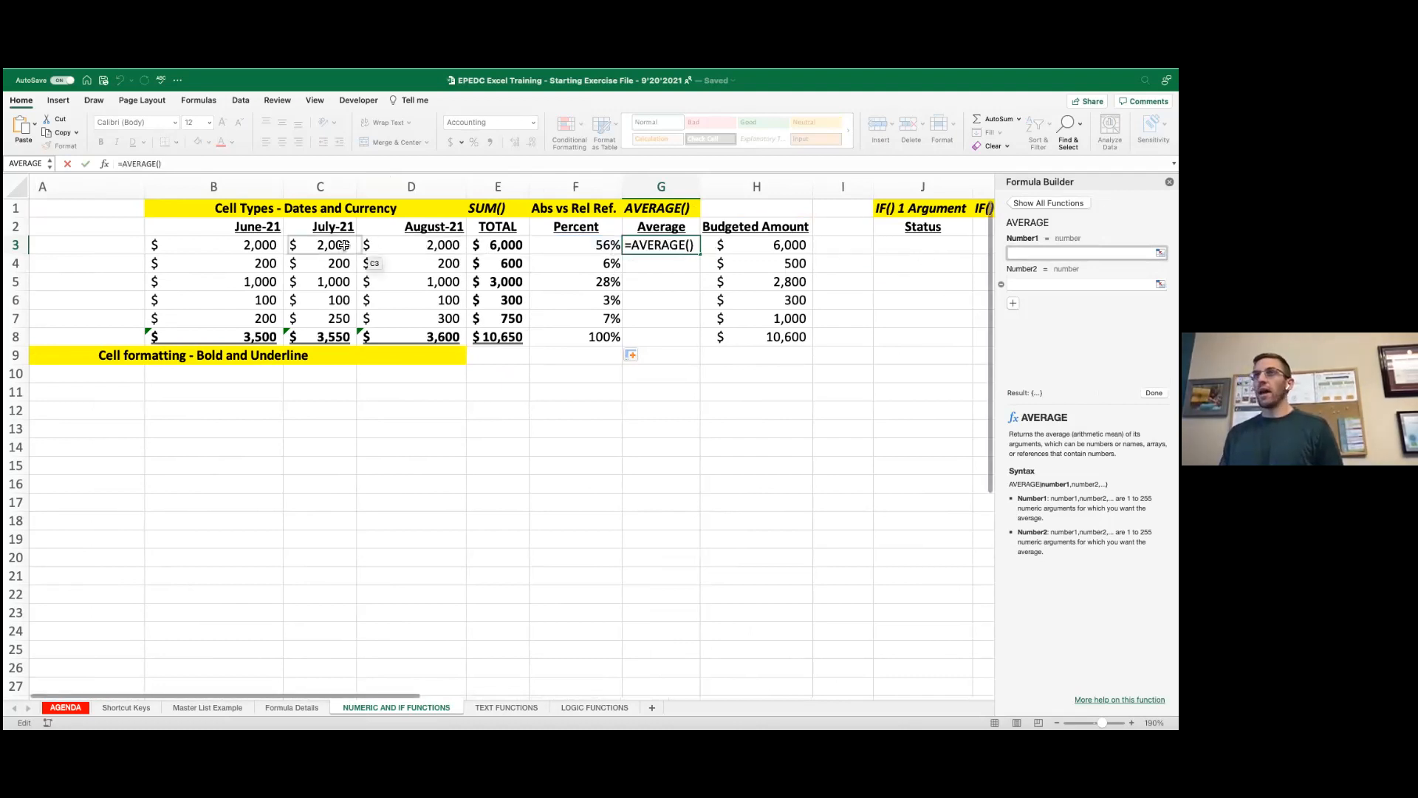
# Step: Try averaging B3, C3 and D3 as three separate arguments in G3, and remove the C3 and D3 arguments
pyautogui.click(273, 246)
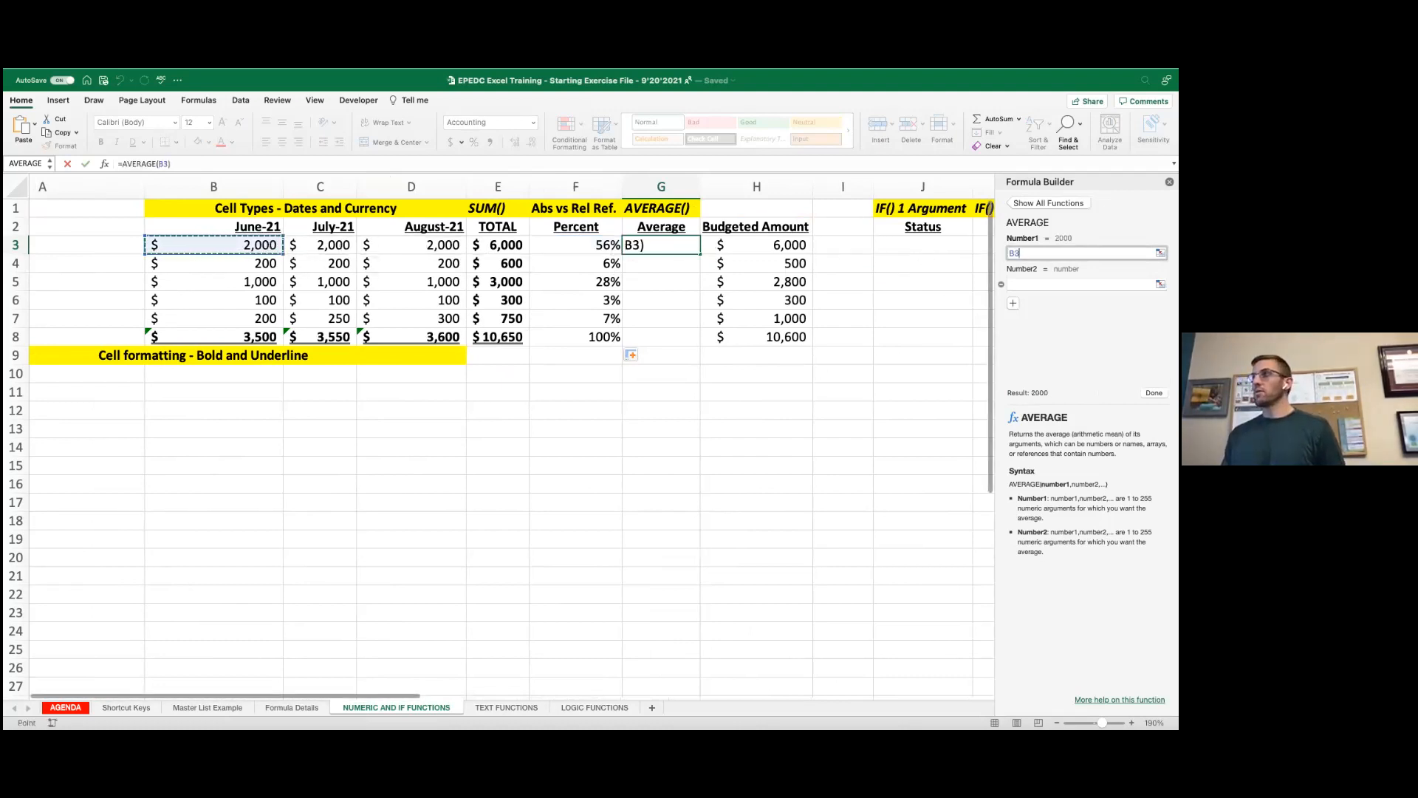
pyautogui.press('Tab')
pyautogui.click(326, 244)
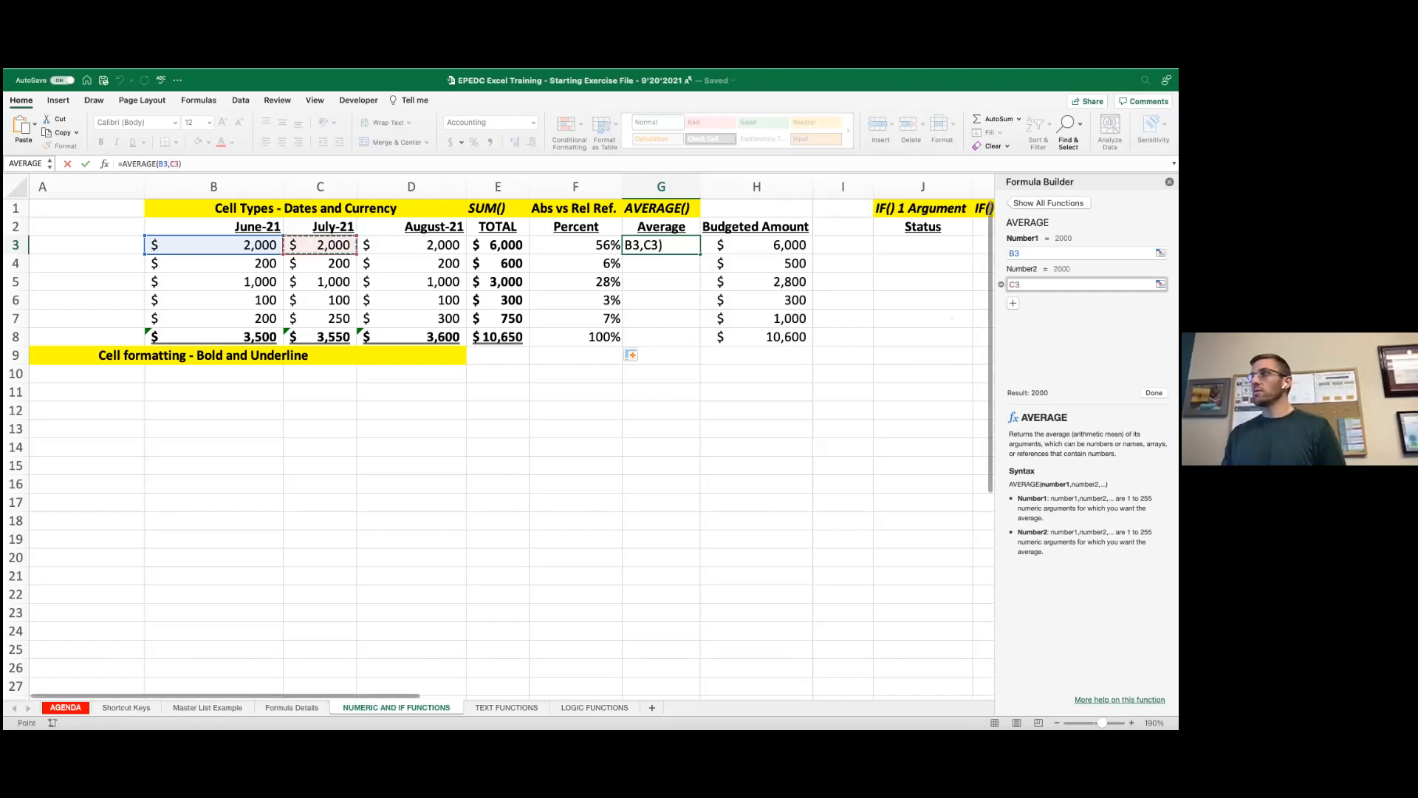
pyautogui.press('Tab')
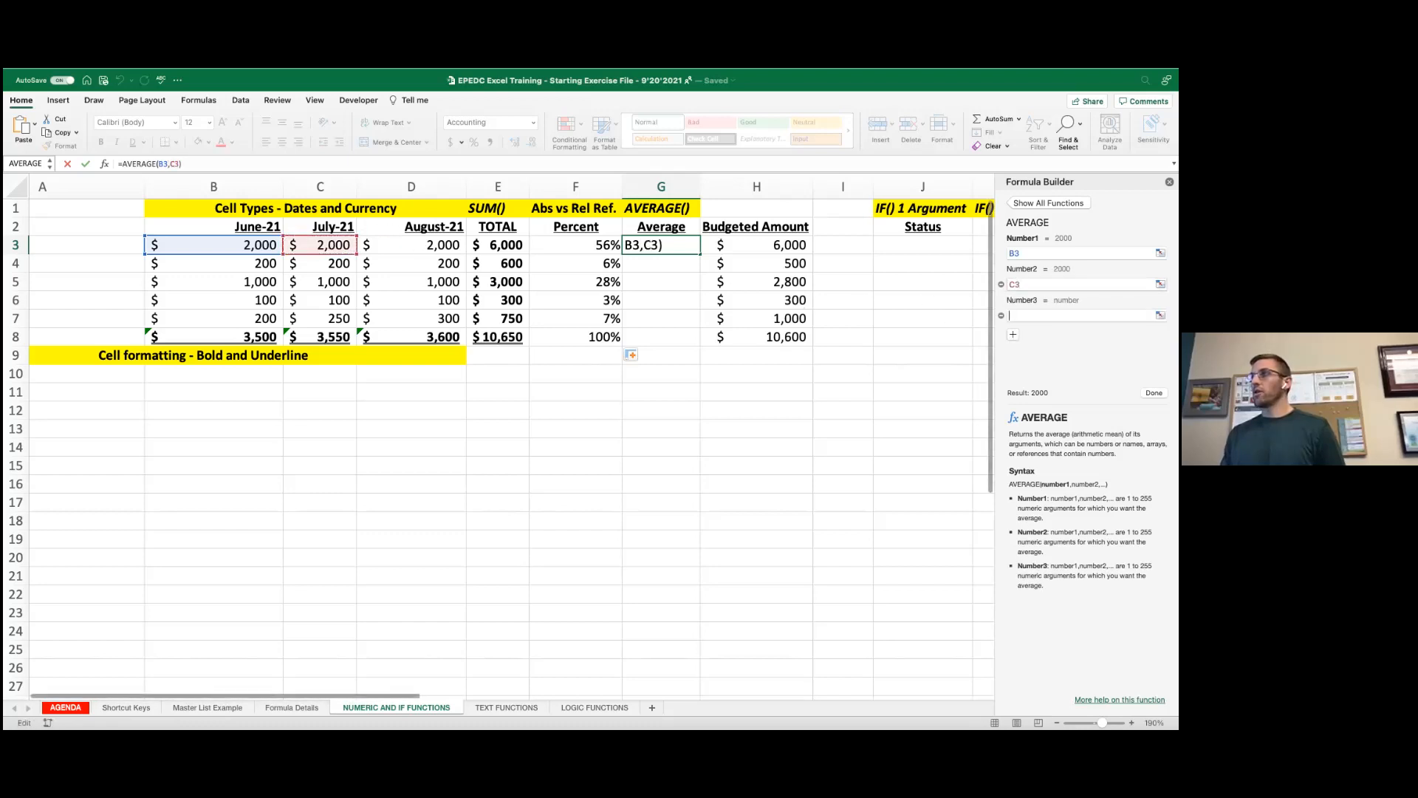
pyautogui.click(432, 246)
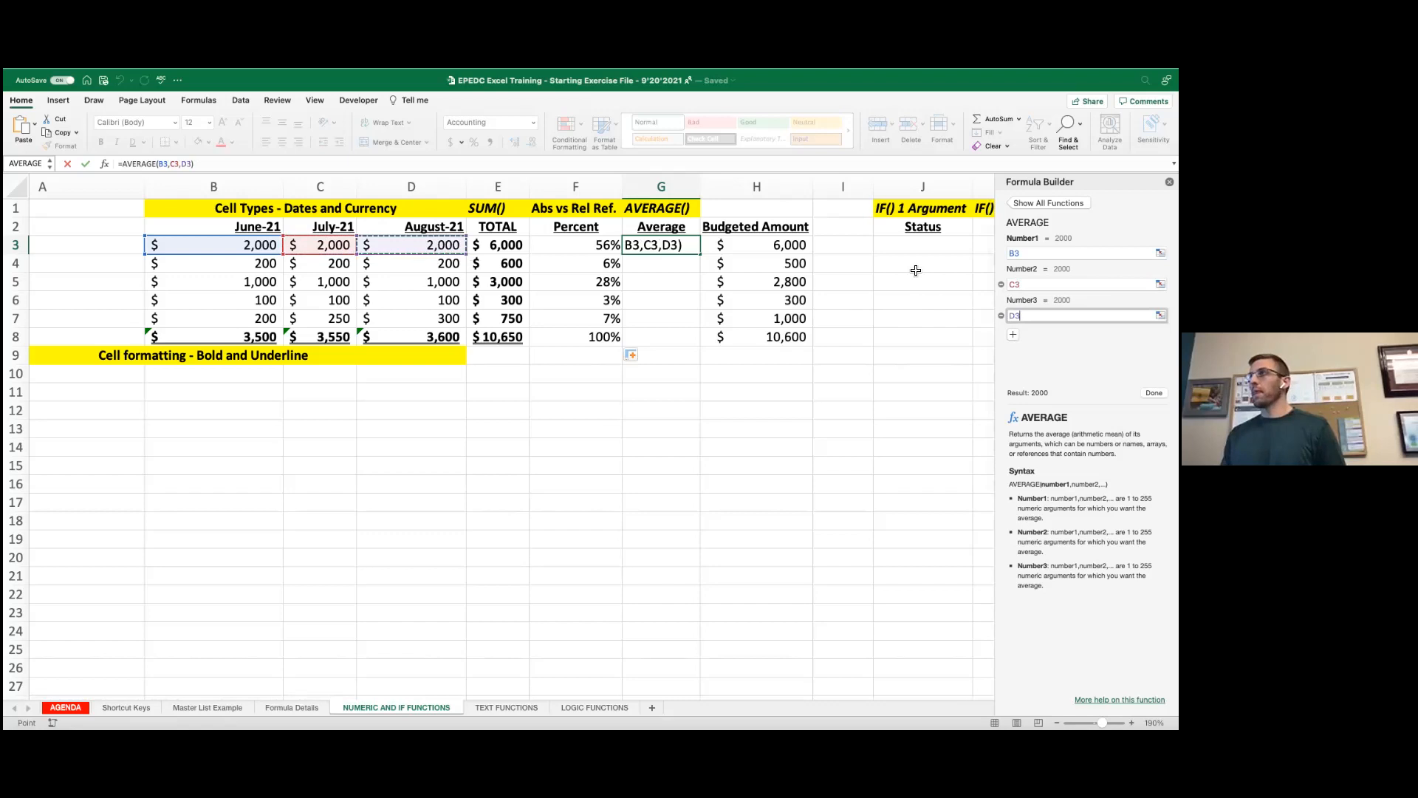
pyautogui.press('BackSpace')
pyautogui.press('BackSpace')
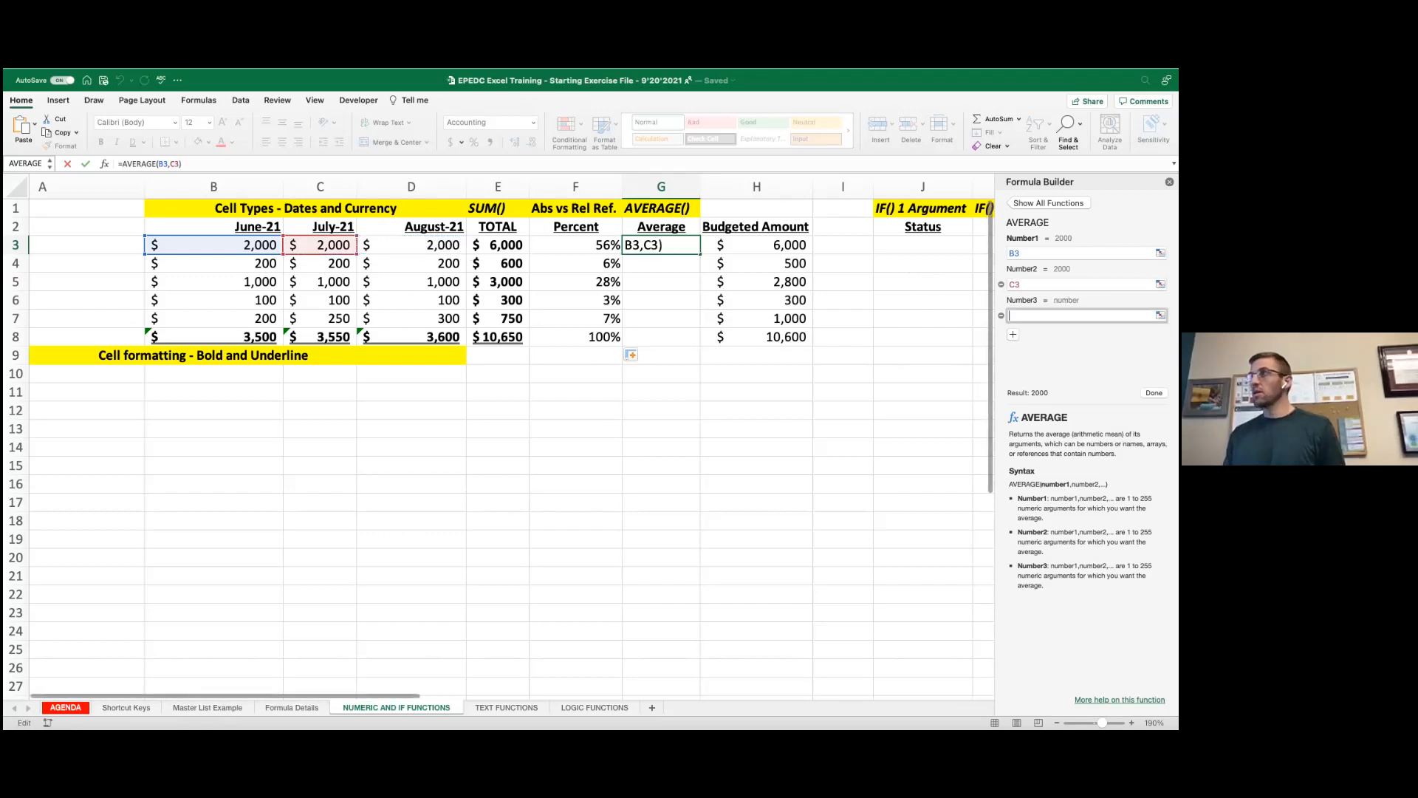
pyautogui.press('BackSpace')
pyautogui.press('BackSpace')
pyautogui.press('BackSpace')
pyautogui.press('BackSpace')
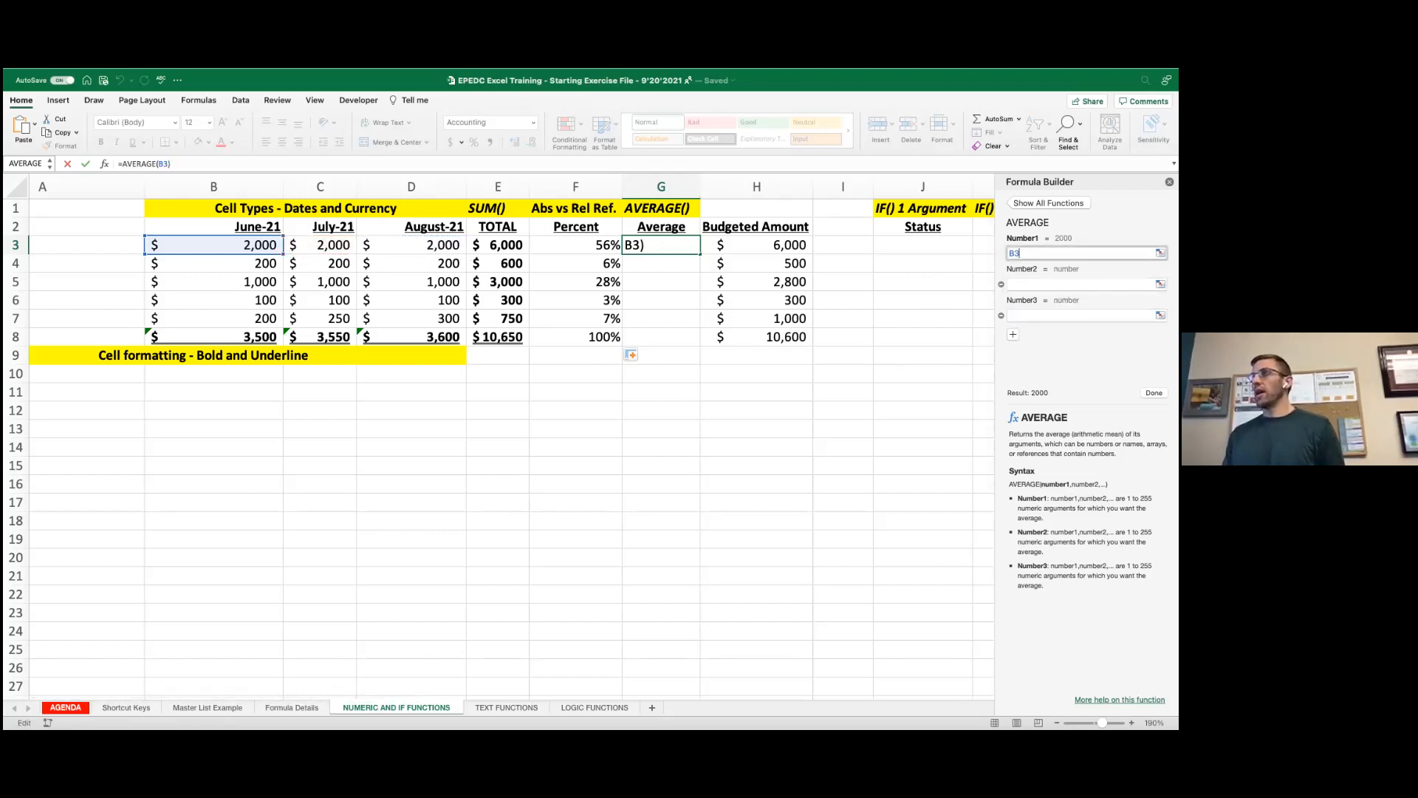
# Step: Set the first AVERAGE argument in G3 to the range B3:D3 and complete the formula
pyautogui.moveTo(255, 246); pyautogui.dragTo(457, 246)
pyautogui.click(1024, 253)
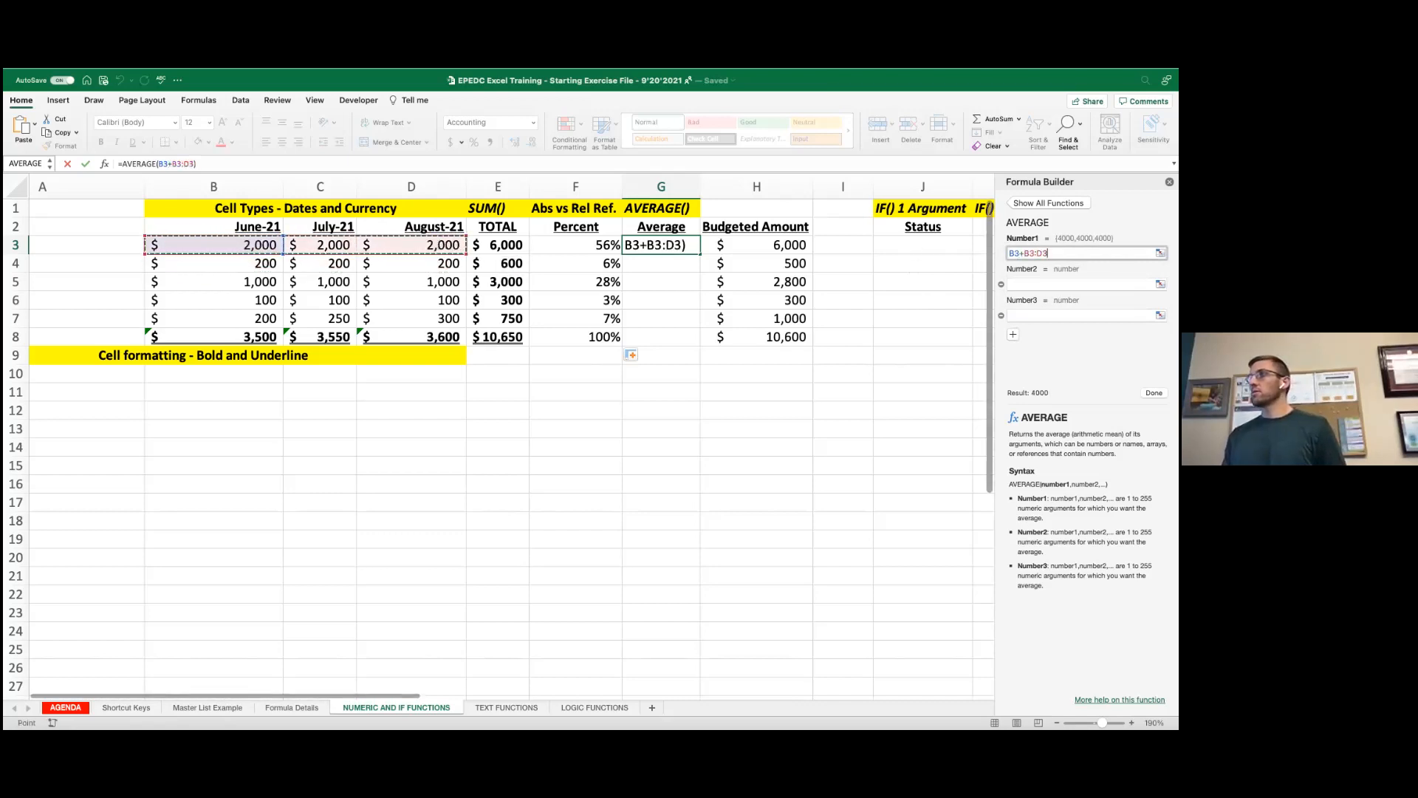
pyautogui.press('BackSpace')
pyautogui.press('BackSpace')
pyautogui.press('BackSpace')
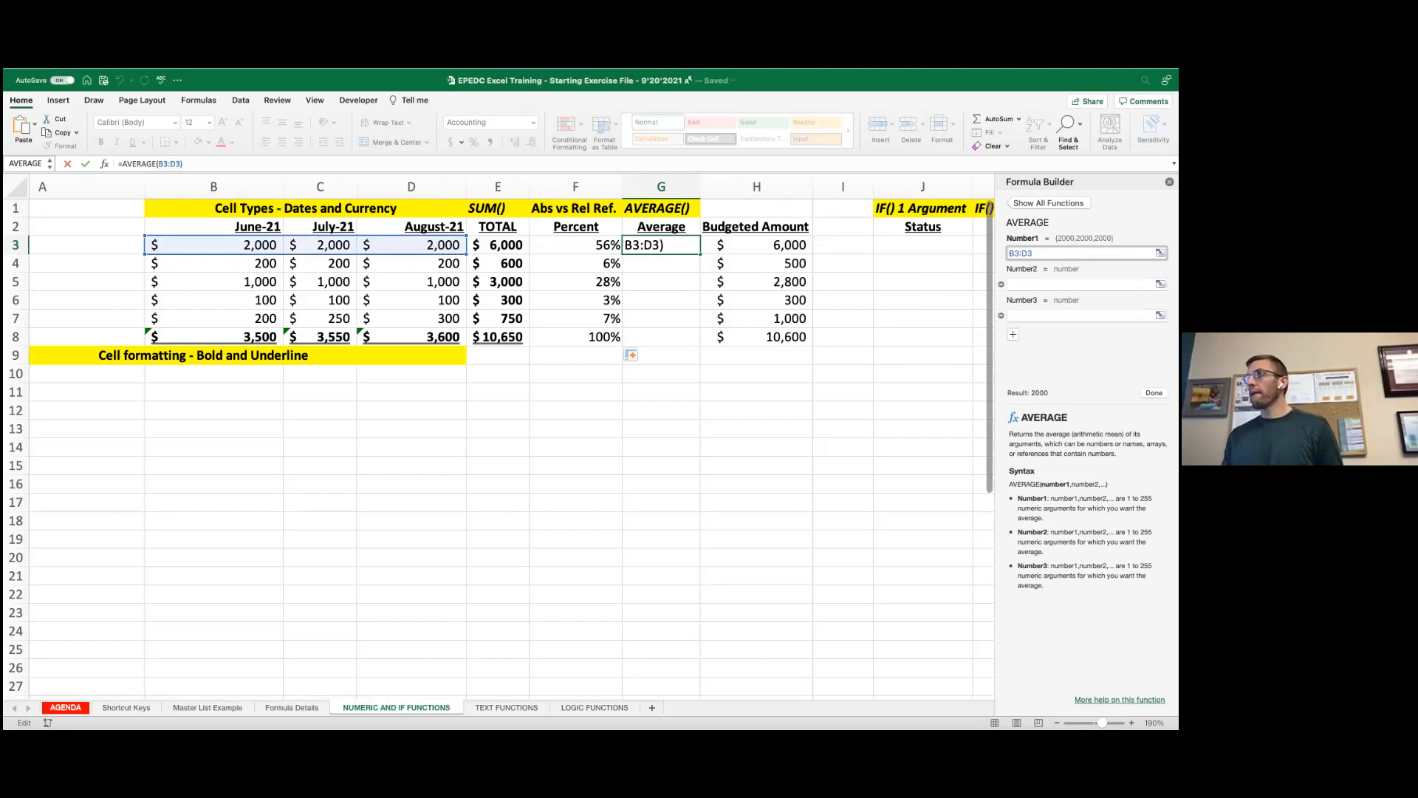
pyautogui.click(1154, 393)
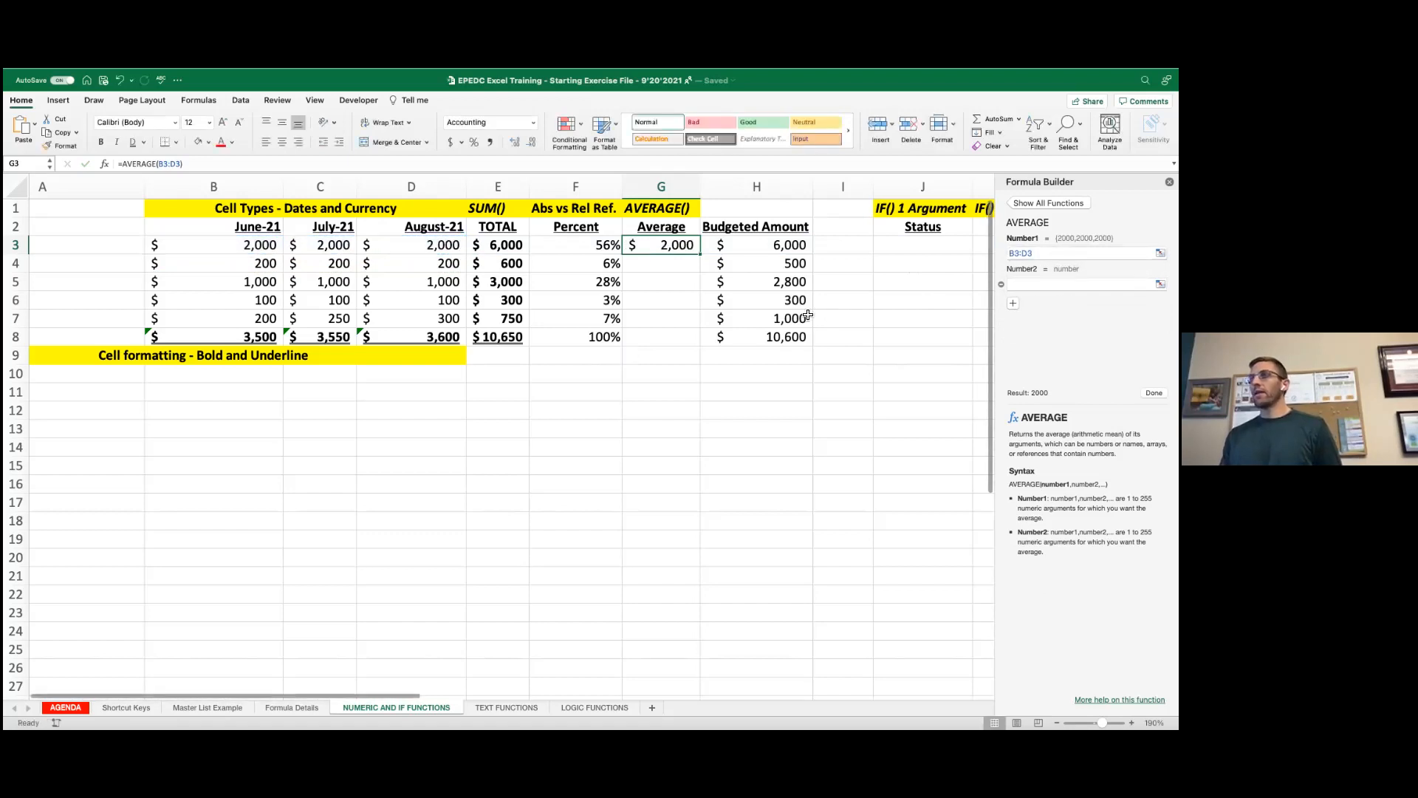
# Step: Enter =AVERAGE(B4:D4) in G4 for Benefits, and fill the formula down through G8
pyautogui.click(667, 268)
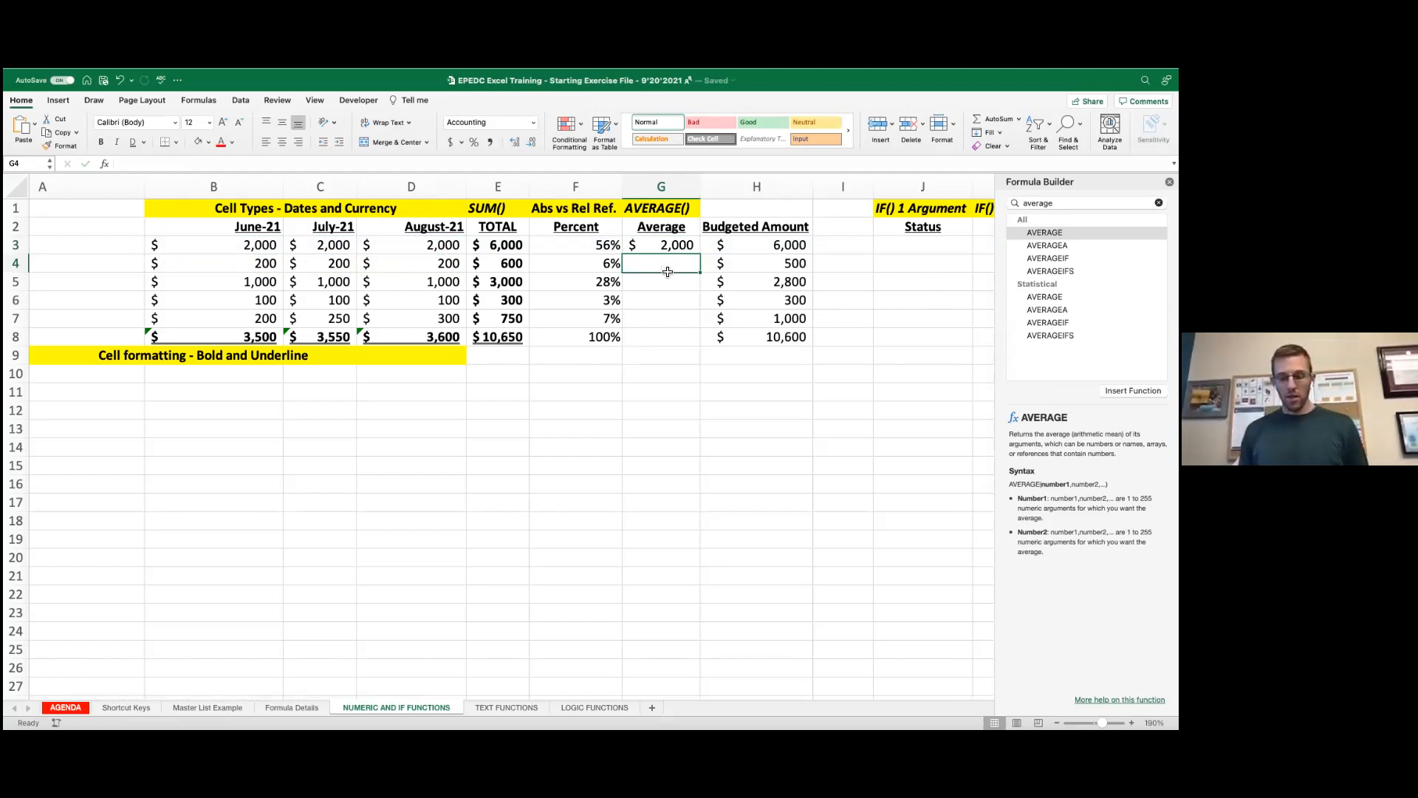
pyautogui.write('=a')
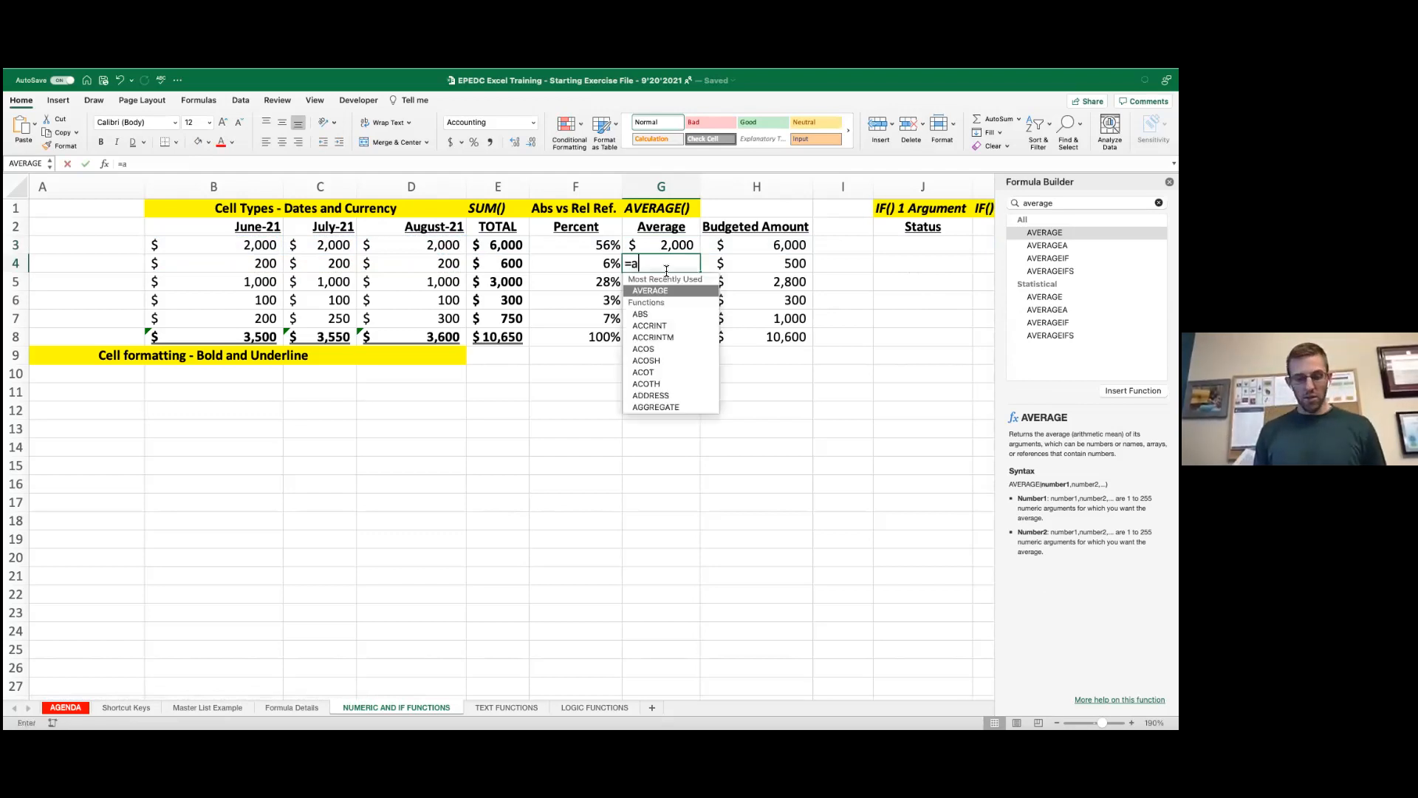
pyautogui.write('verage(')
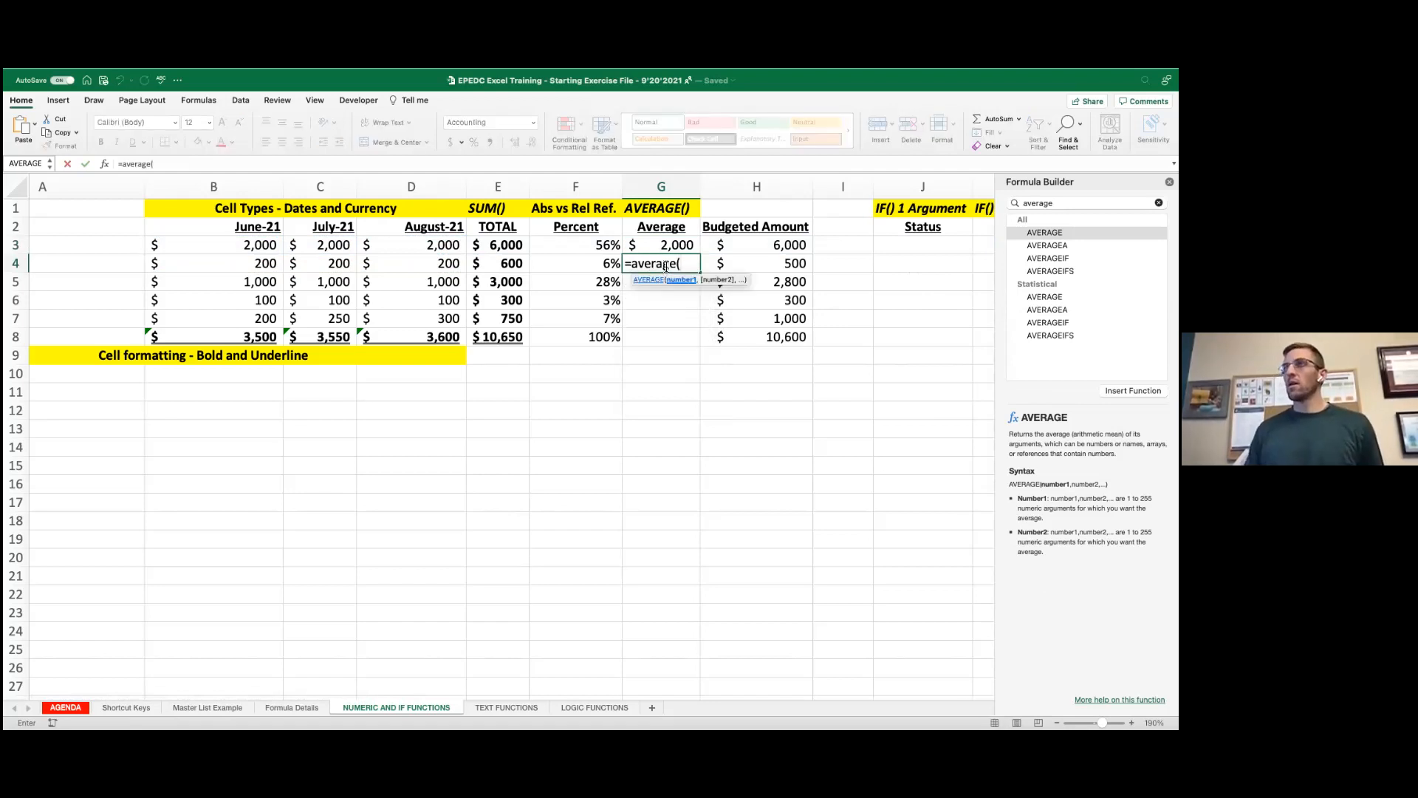
pyautogui.moveTo(221, 264); pyautogui.dragTo(409, 267)
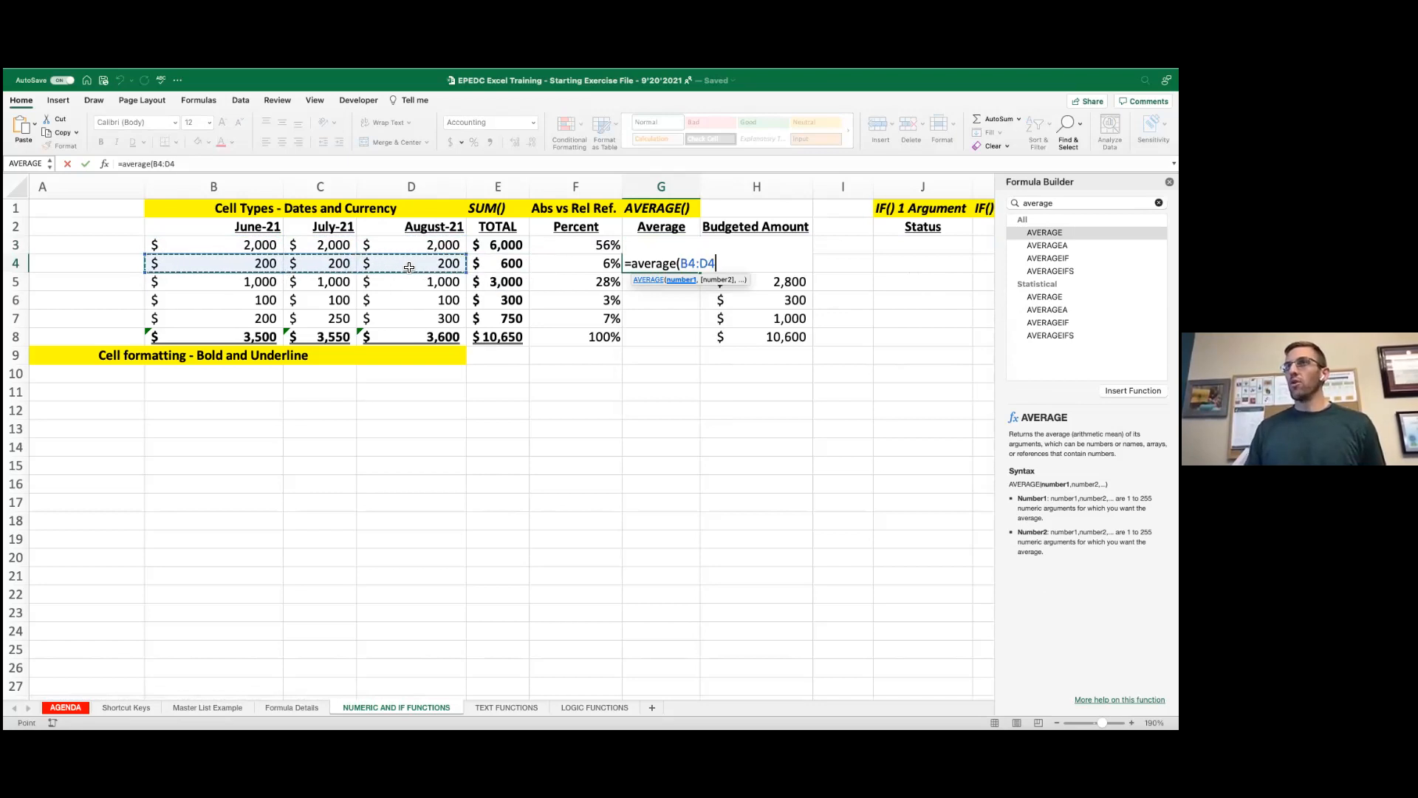
pyautogui.write(')')
pyautogui.press('Return')
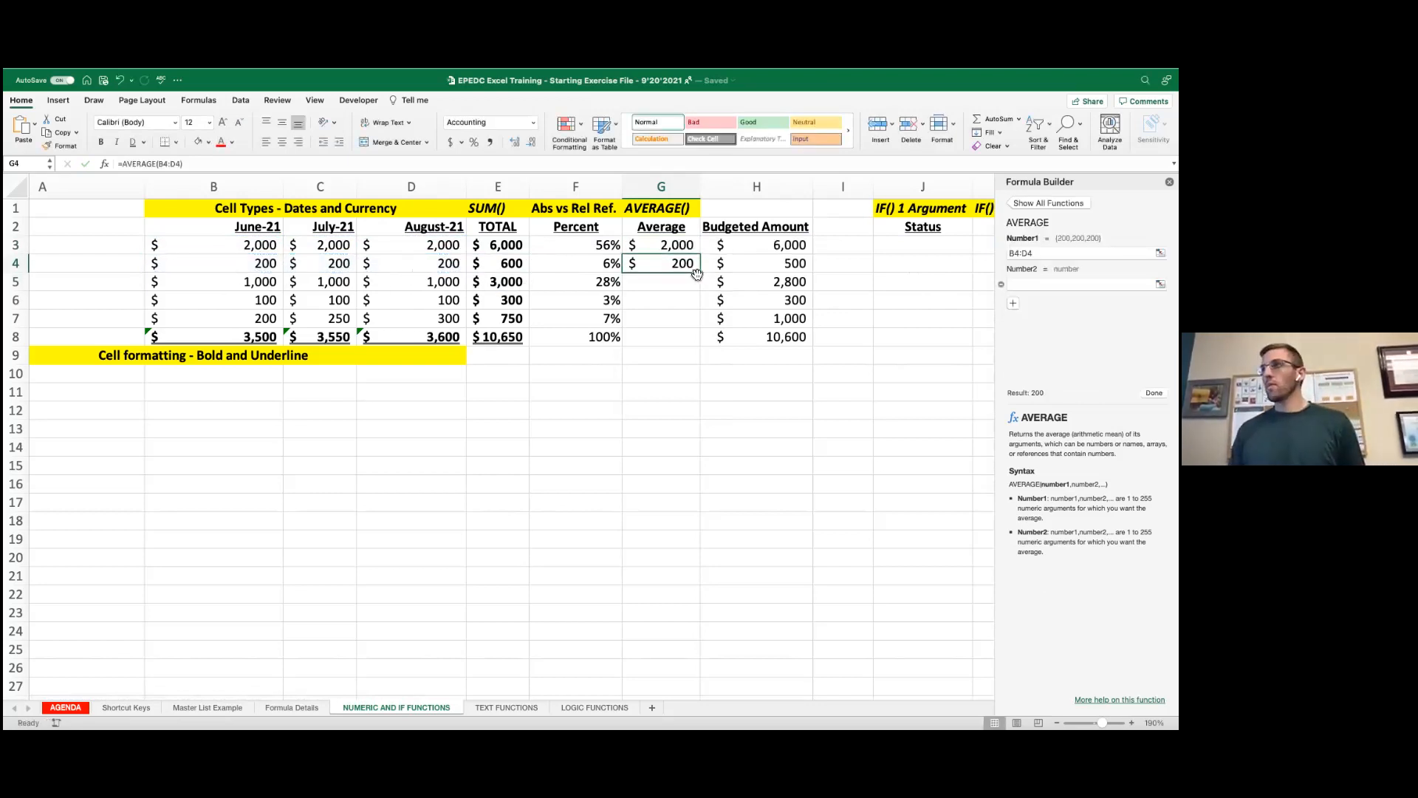
pyautogui.moveTo(699, 272); pyautogui.dragTo(690, 341)
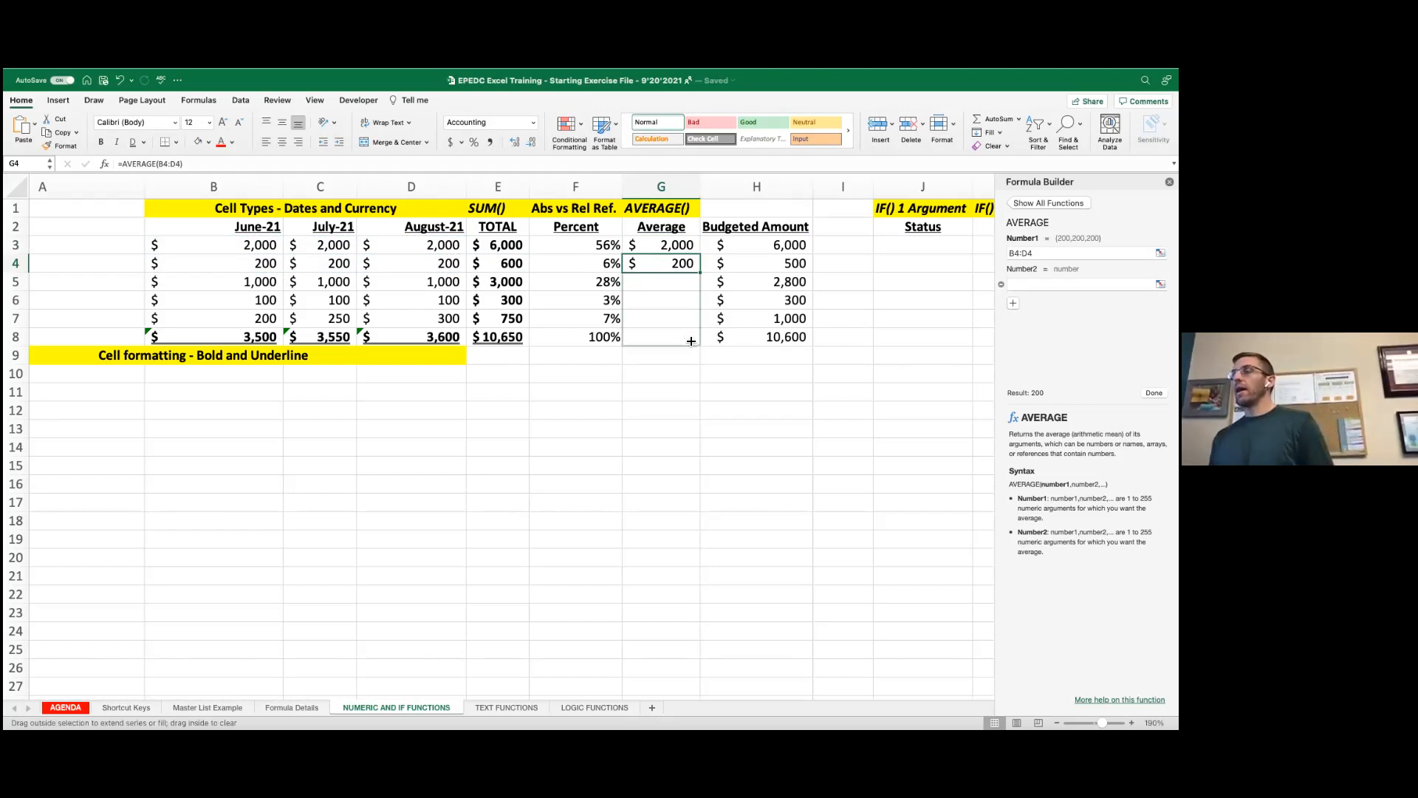
pyautogui.moveTo(691, 341); pyautogui.dragTo(695, 339)
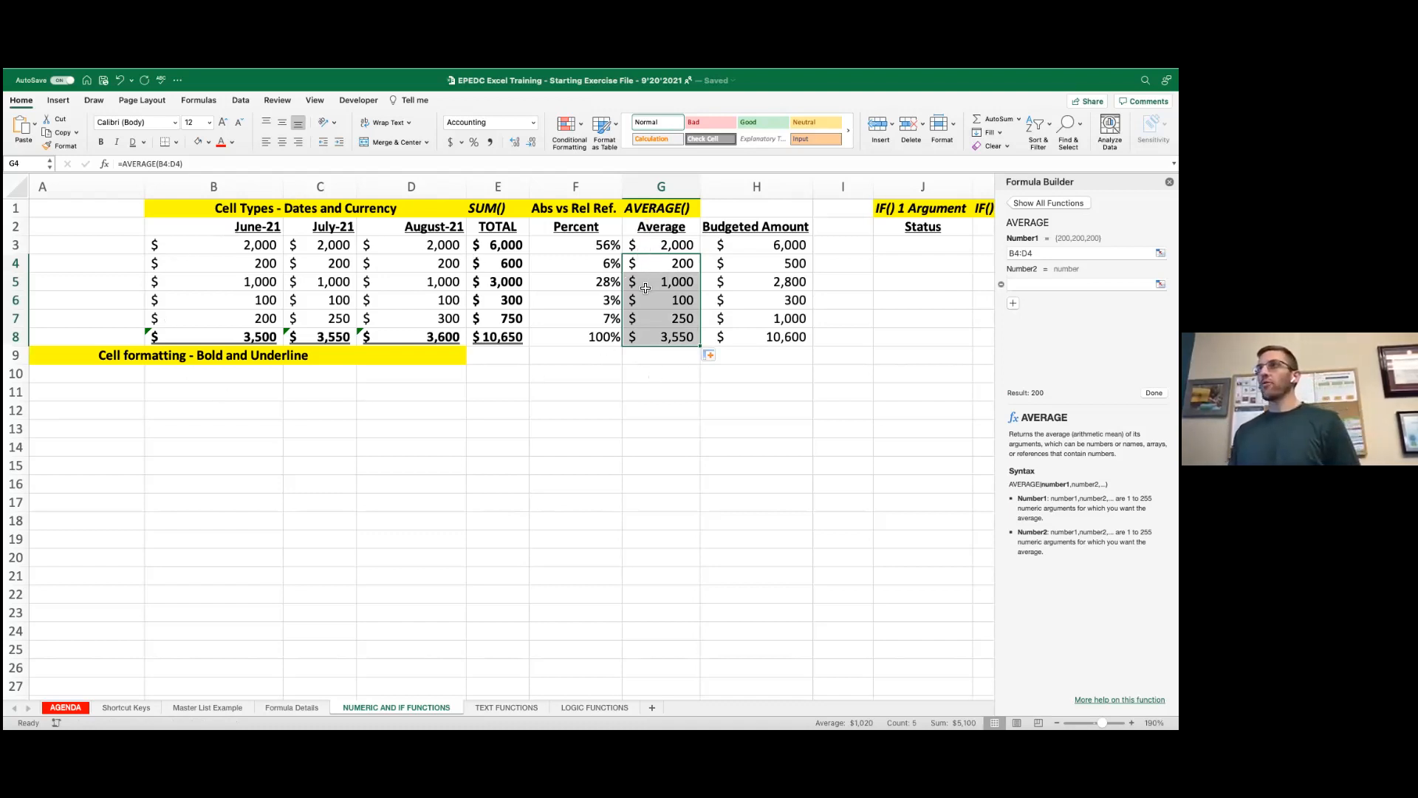
# Step: Check the filled AVERAGE formulas for Rent and Travel, and look over the empty IF Status columns
pyautogui.click(670, 280)
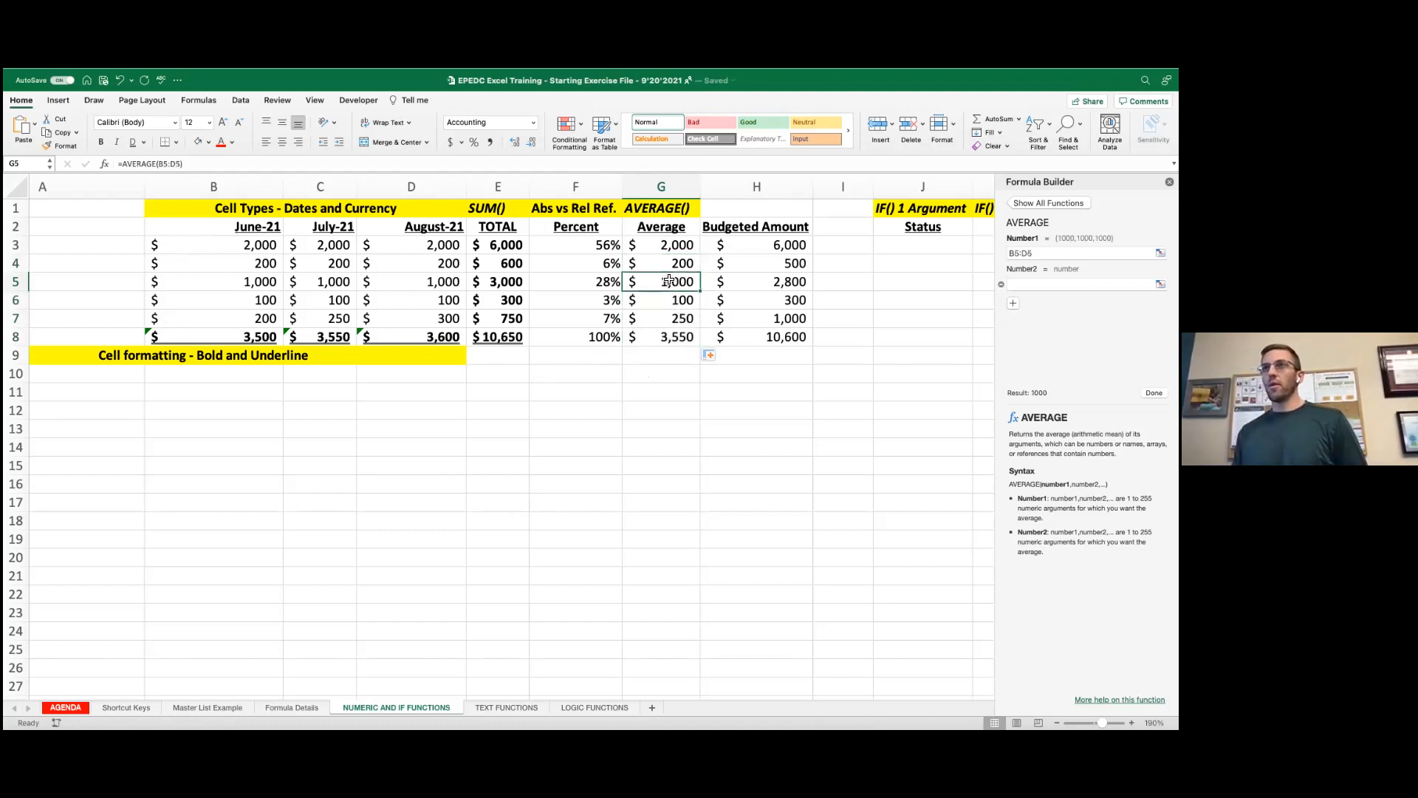
pyautogui.hscroll(-3, 640, 308)
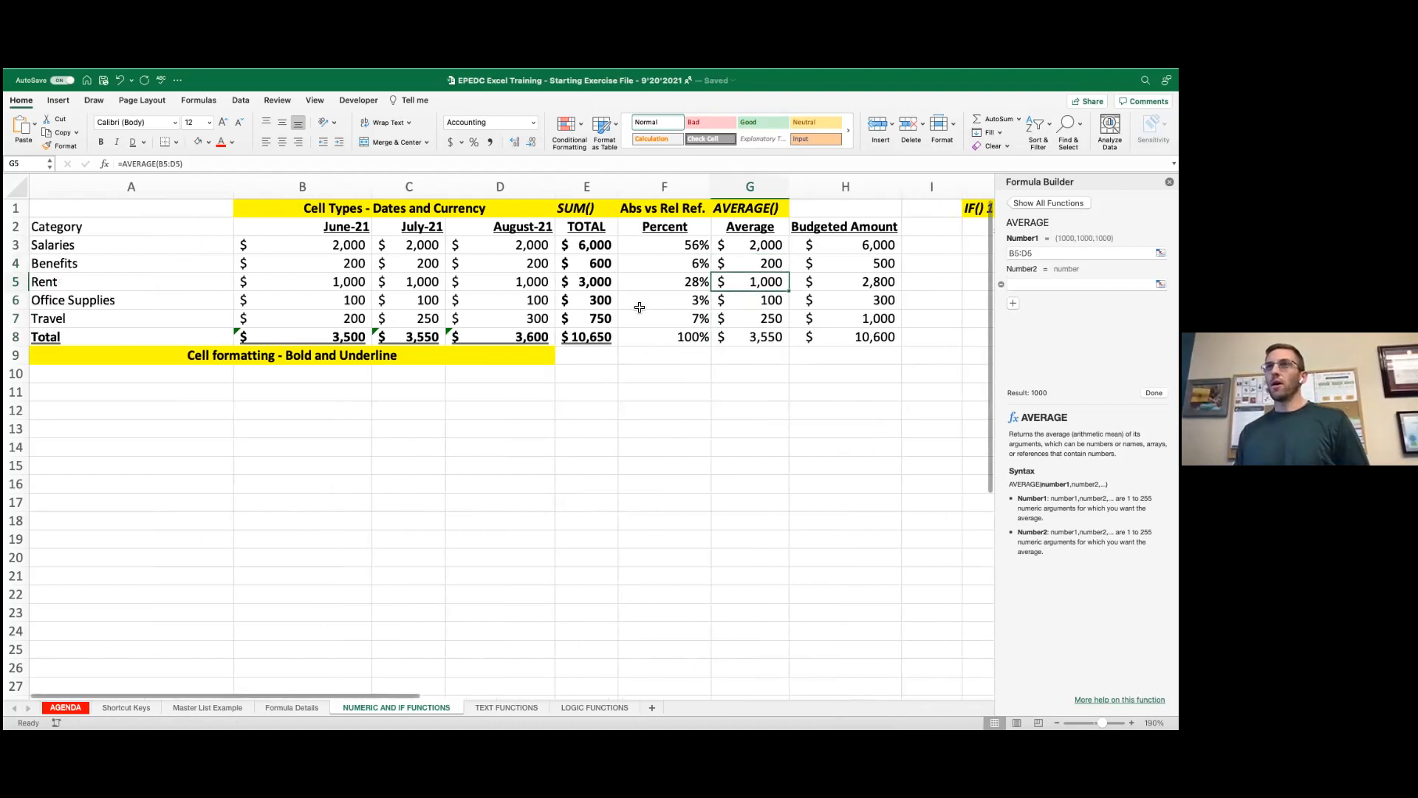
pyautogui.click(761, 322)
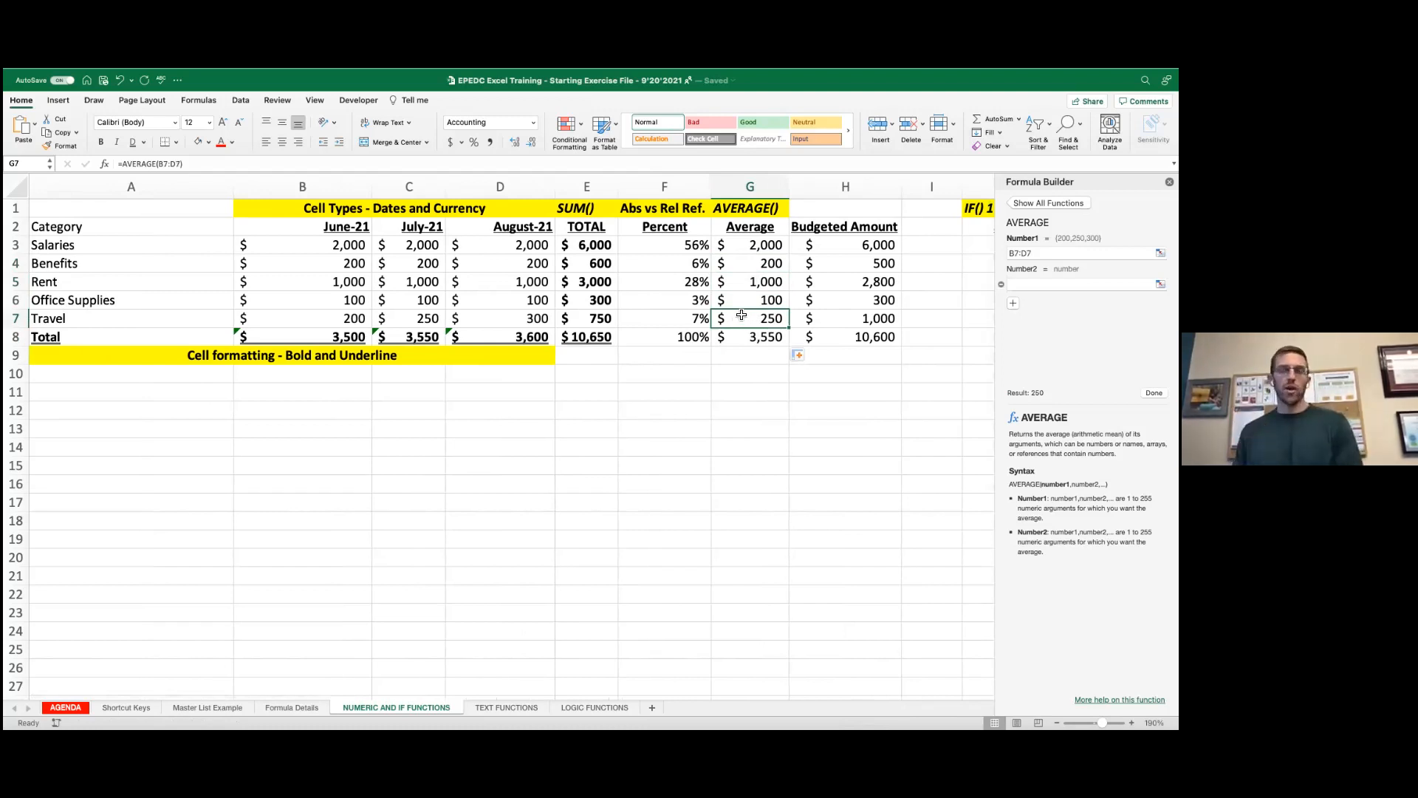
pyautogui.hscroll(5, 742, 315)
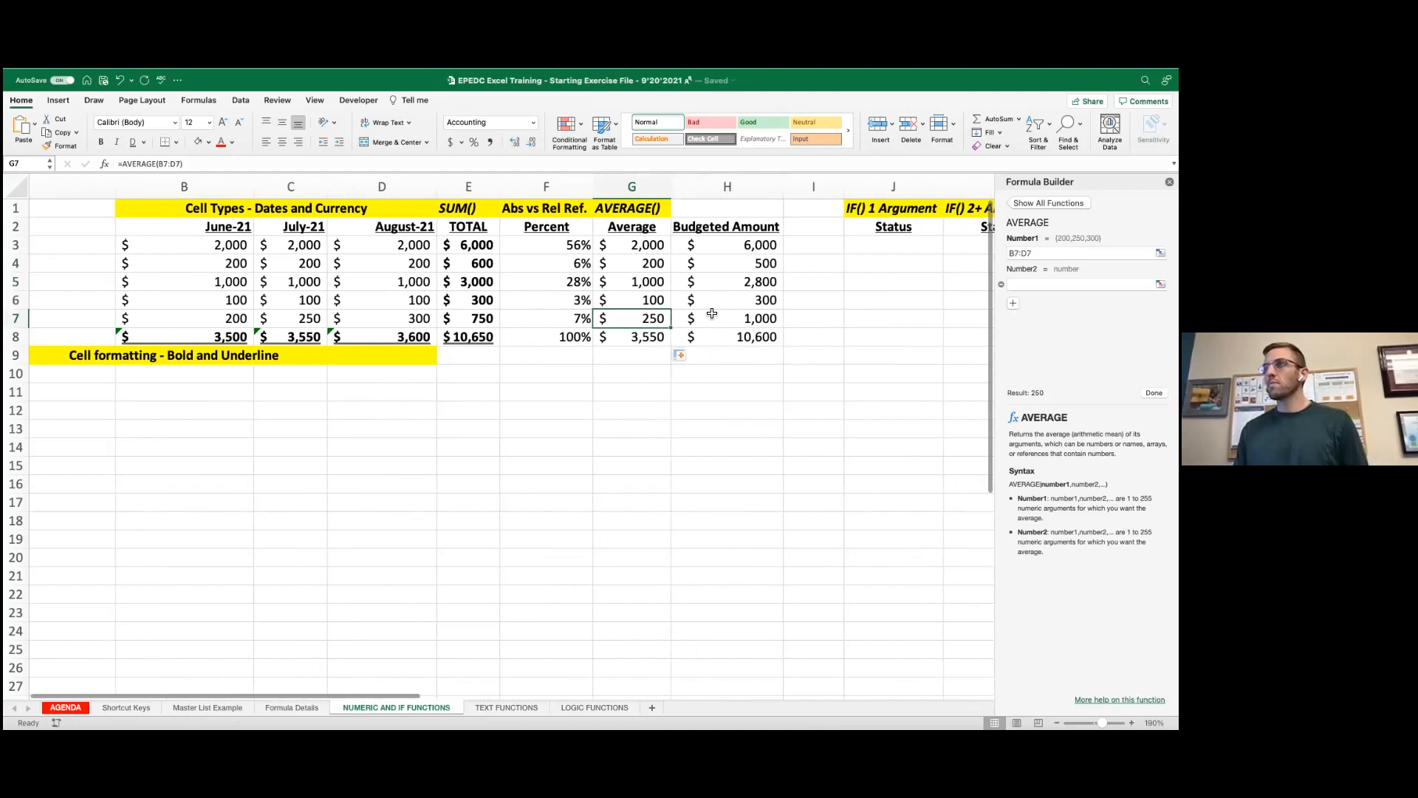
pyautogui.hscroll(4, 709, 314)
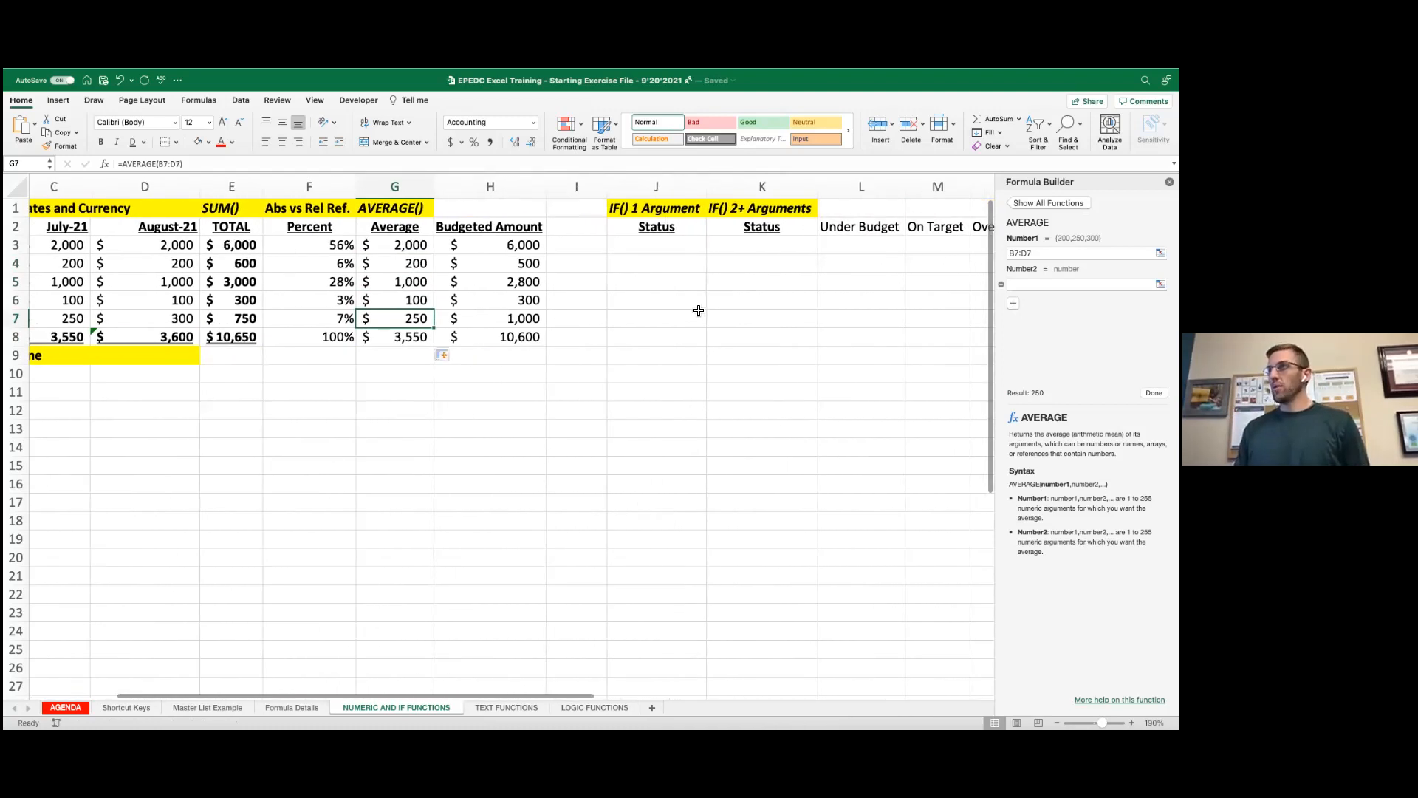
pyautogui.hscroll(2, 692, 303)
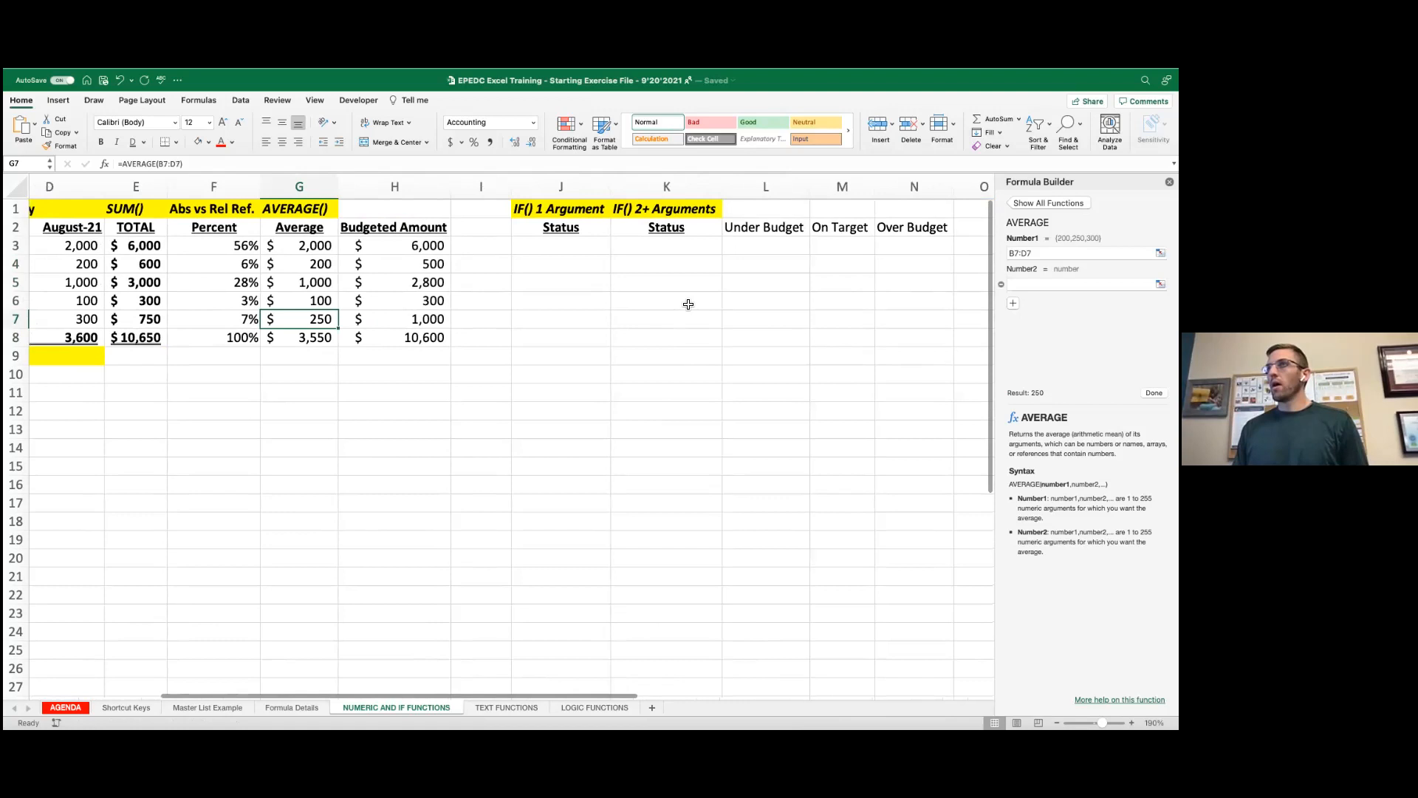
# Step: Freeze the panes at B3 so the Category column and the two header rows stay in view
pyautogui.click(546, 243)
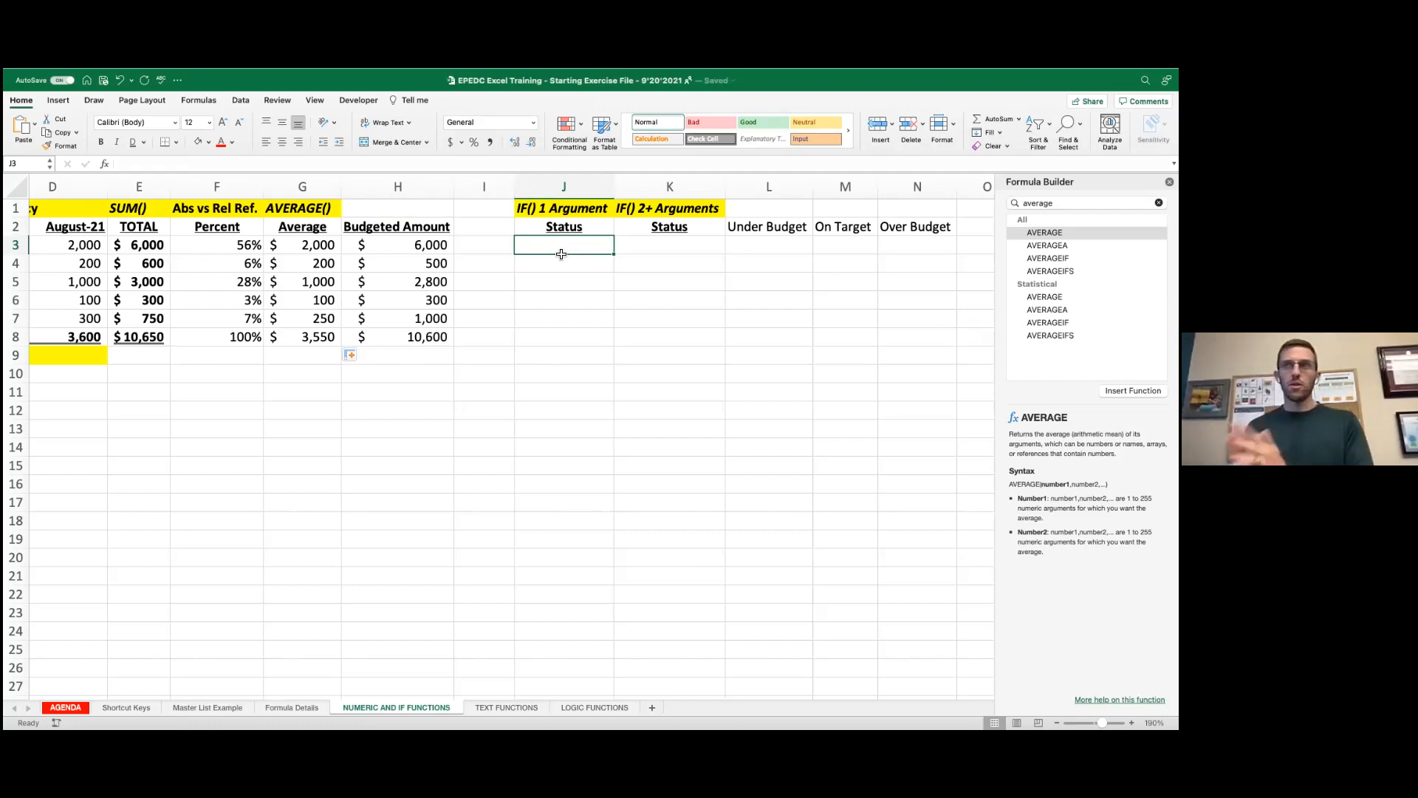
pyautogui.hscroll(-5, 112, 244)
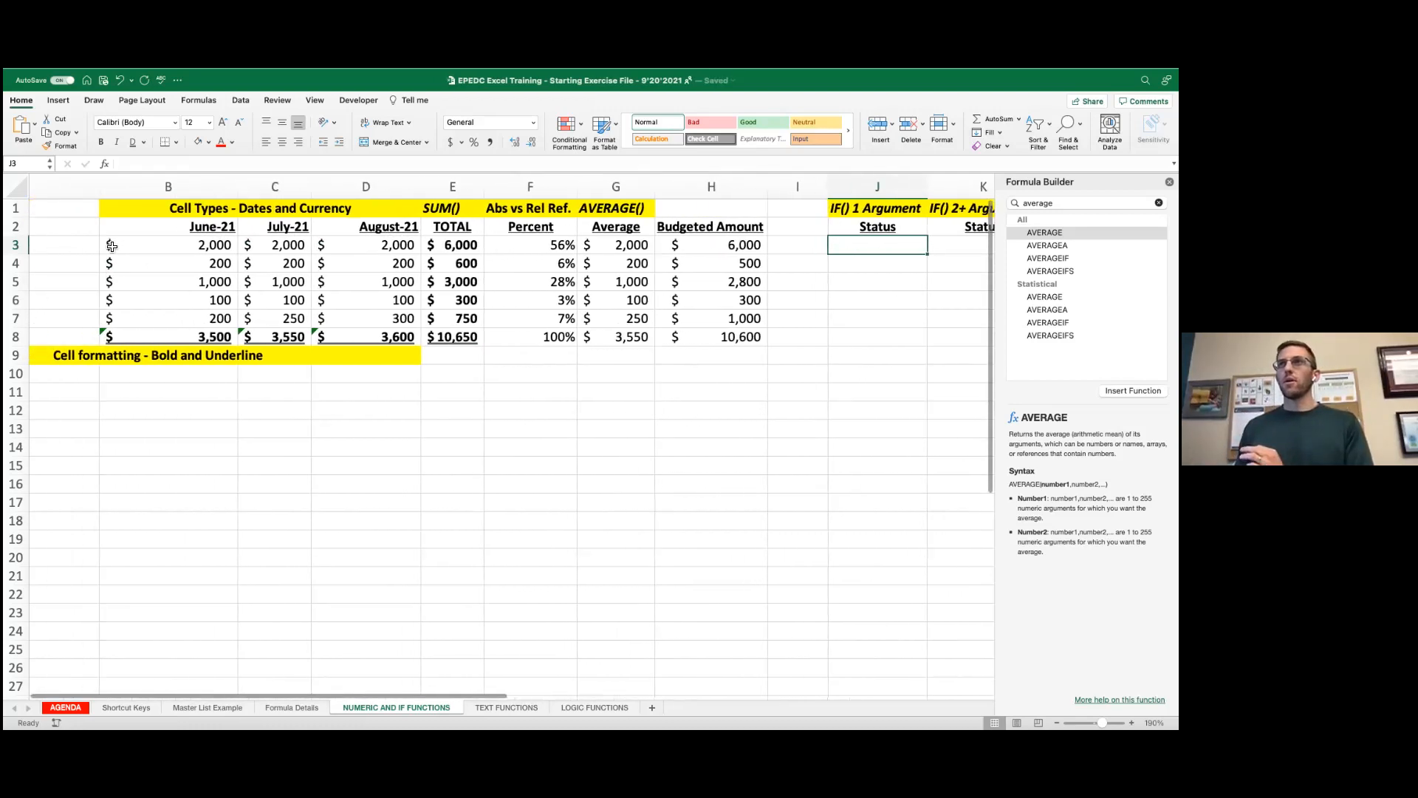
pyautogui.hscroll(-5, 113, 245)
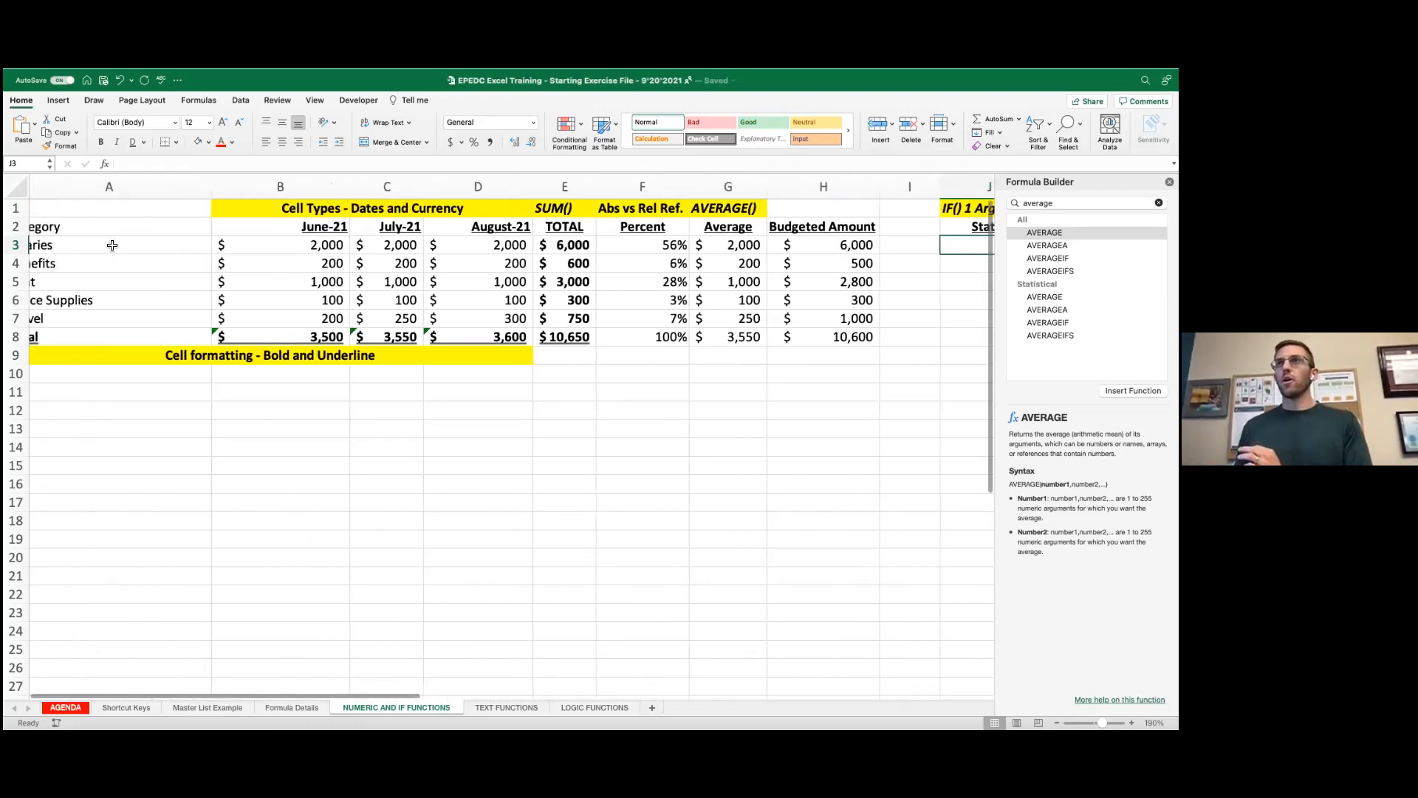
pyautogui.click(269, 245)
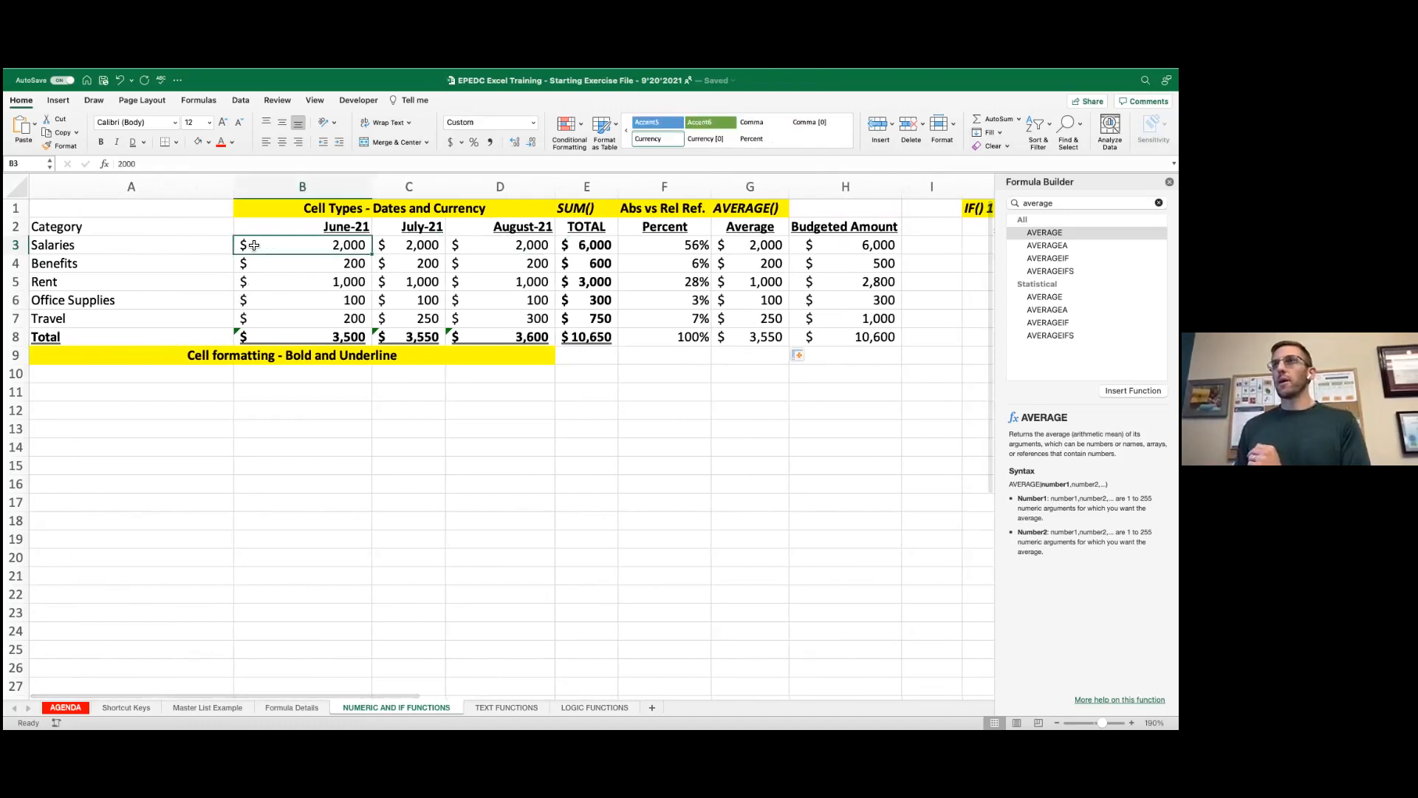
pyautogui.click(319, 101)
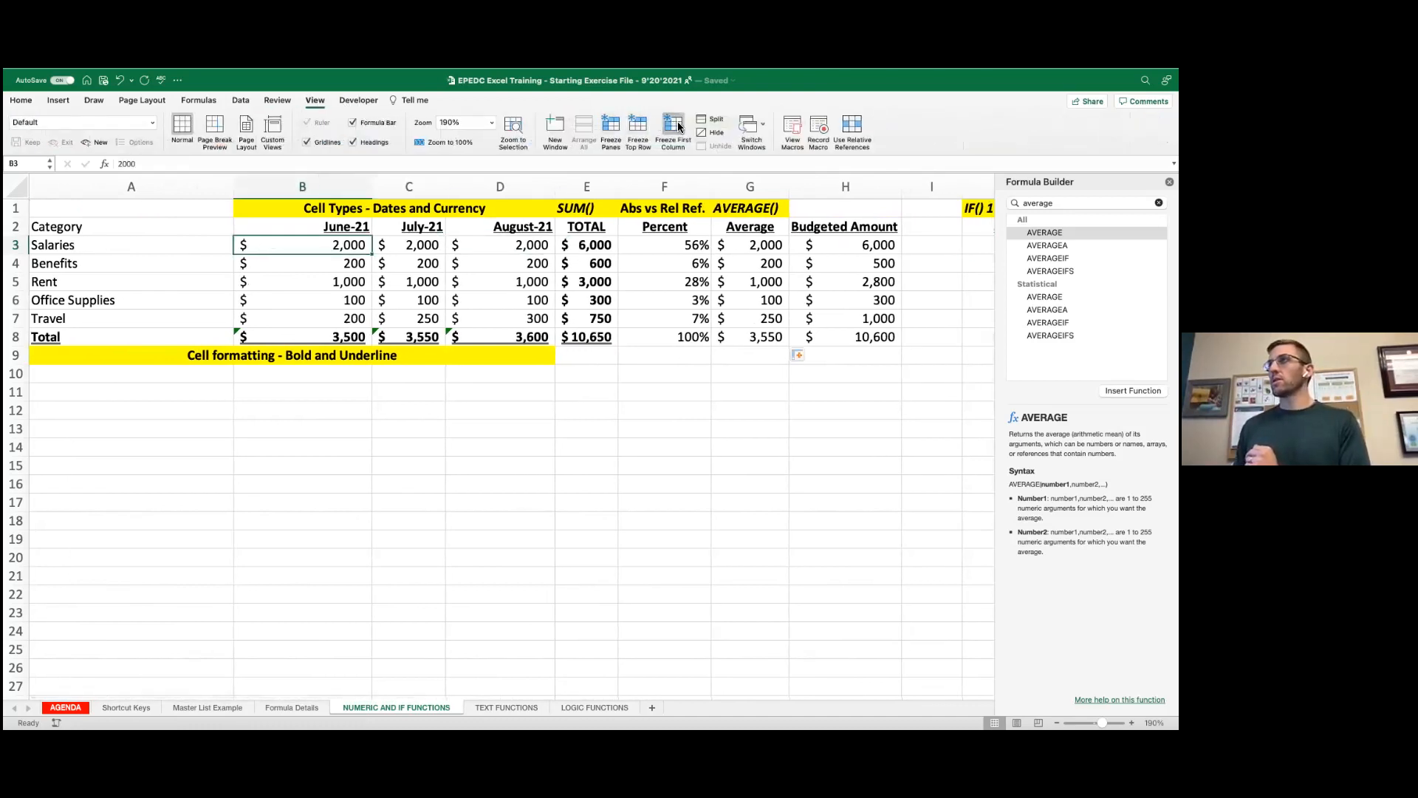
pyautogui.click(614, 129)
pyautogui.hscroll(5, 698, 257)
pyautogui.hscroll(4, 681, 269)
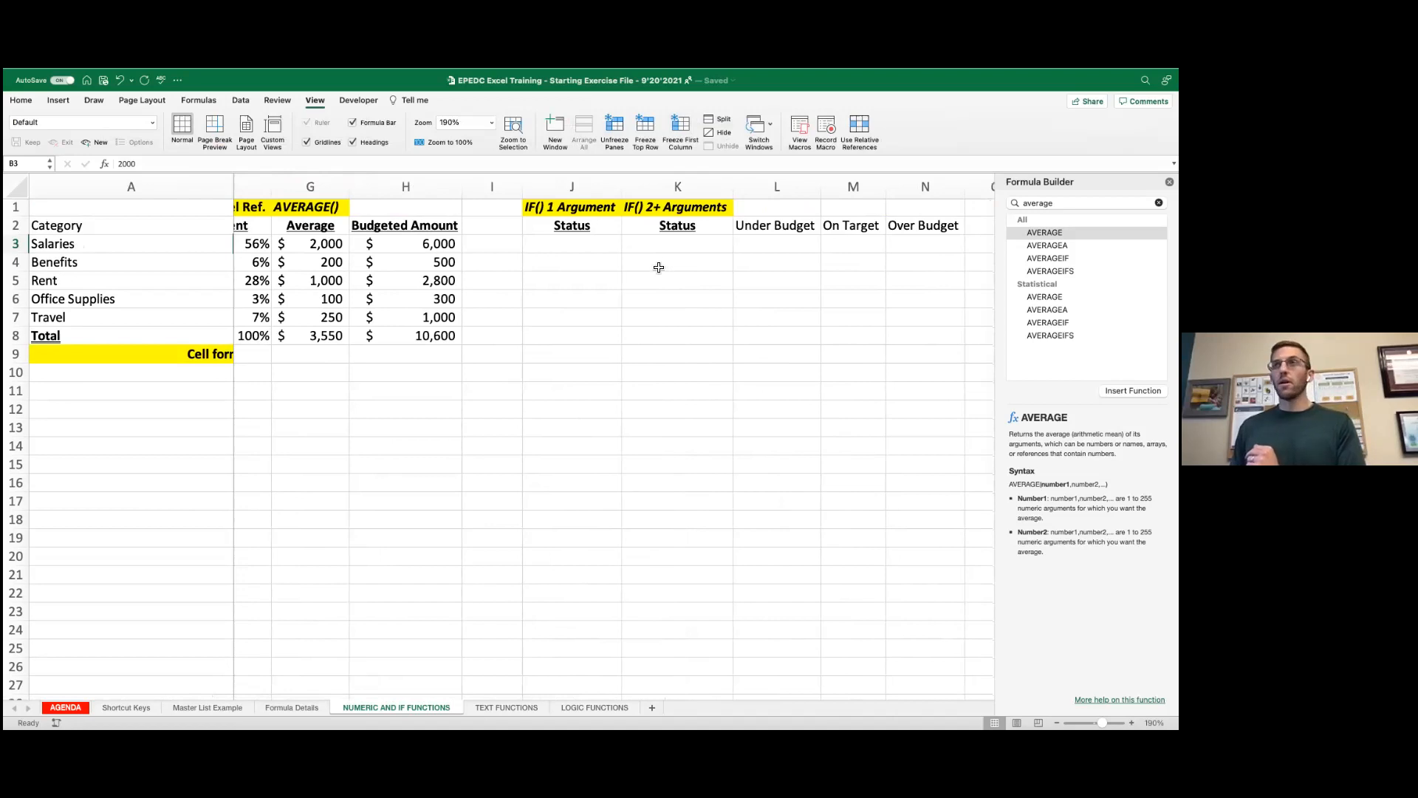
# Step: Search the function list for if and insert the IF function in the Salaries row's first Status cell, J3
pyautogui.moveTo(419, 247)
pyautogui.mouseDown()
pyautogui.moveTo(413, 303)
pyautogui.moveTo(416, 245)
pyautogui.mouseUp()
pyautogui.hscroll(-5, 413, 245)
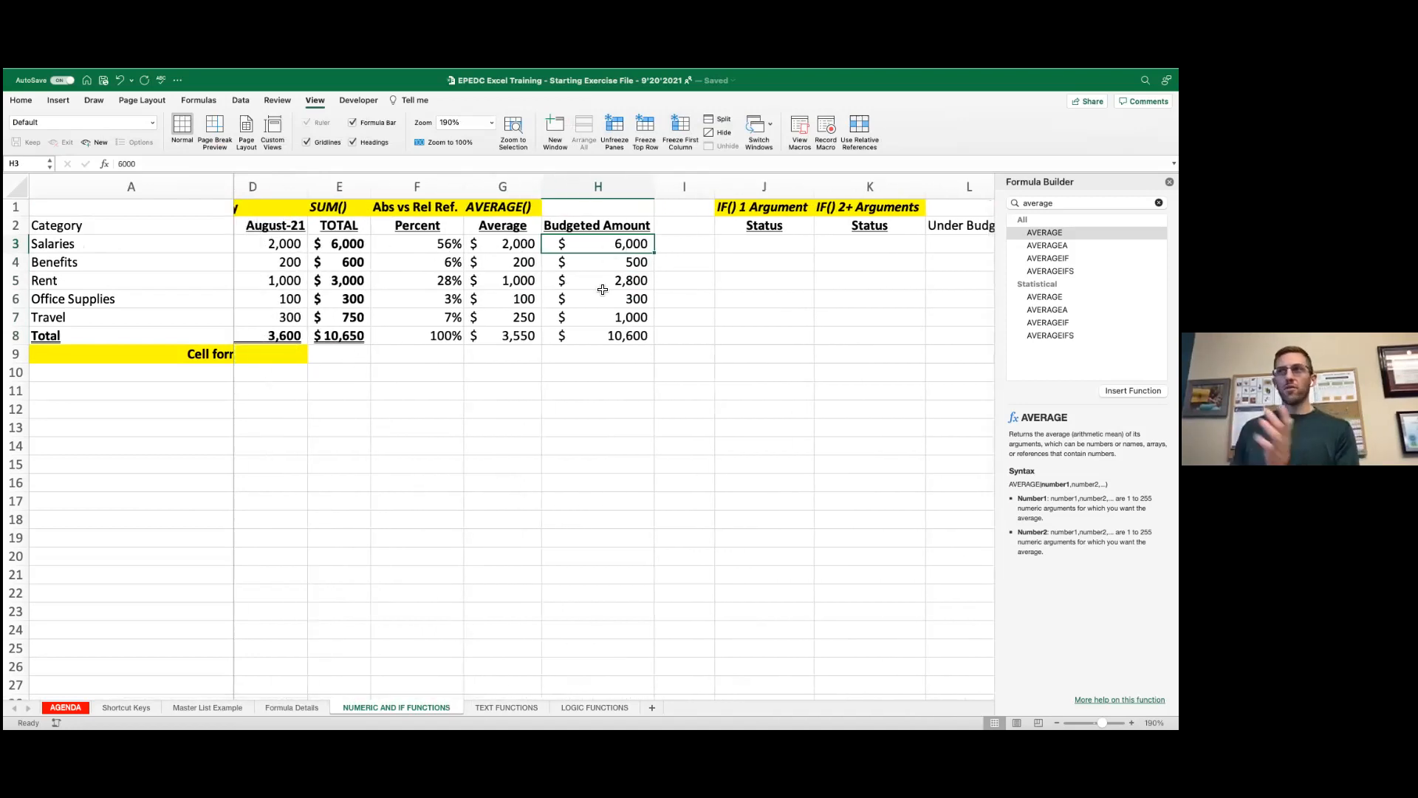
pyautogui.click(777, 246)
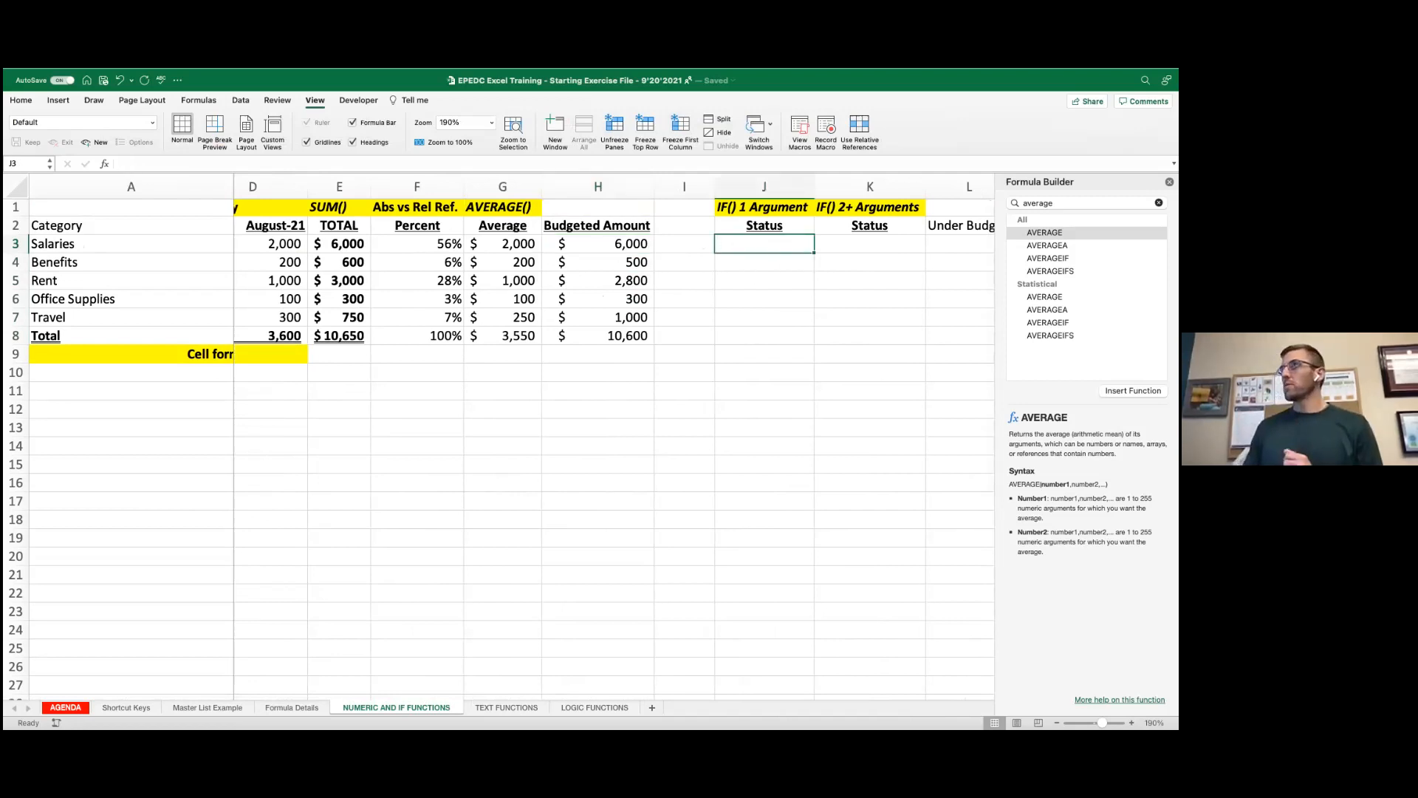
pyautogui.click(1170, 182)
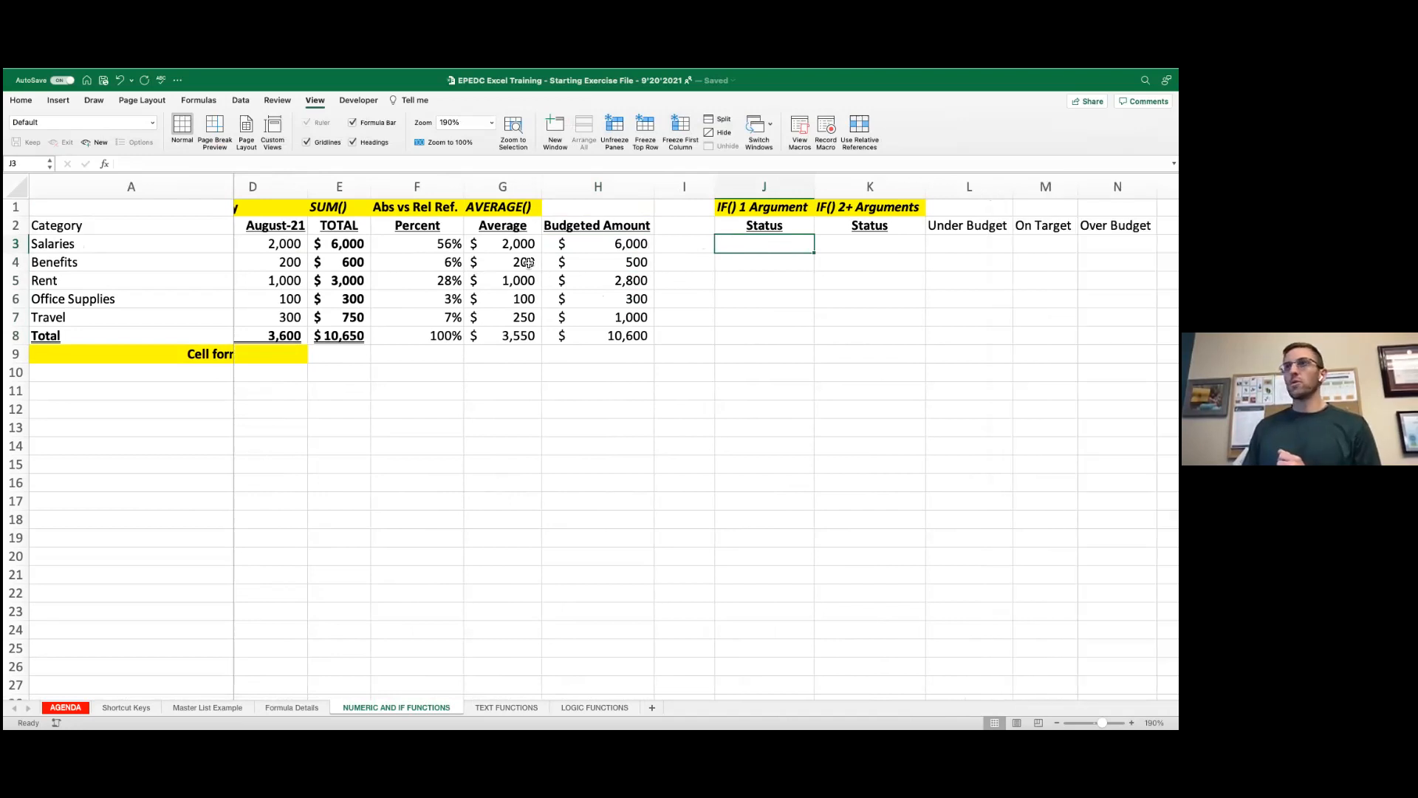
pyautogui.click(104, 164)
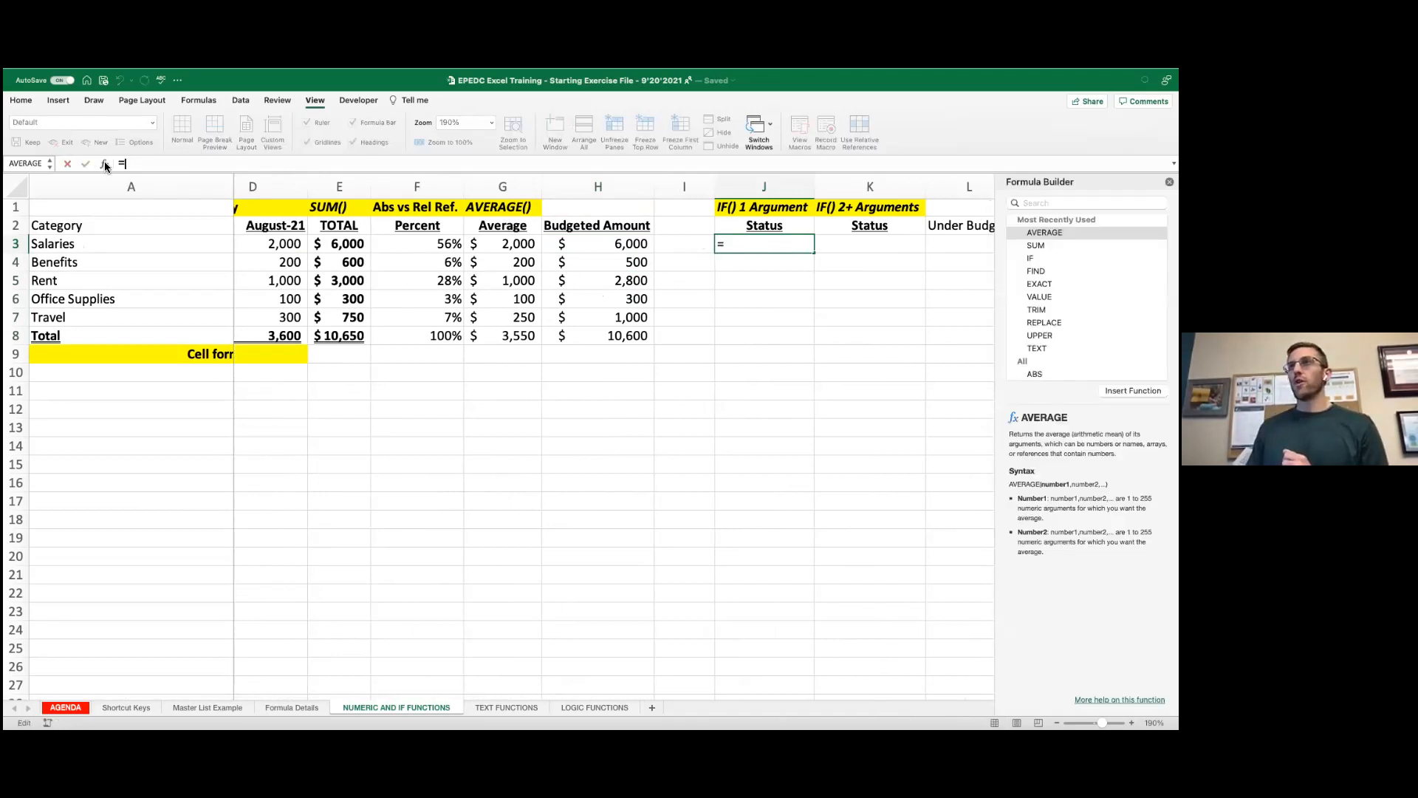
pyautogui.write('if')
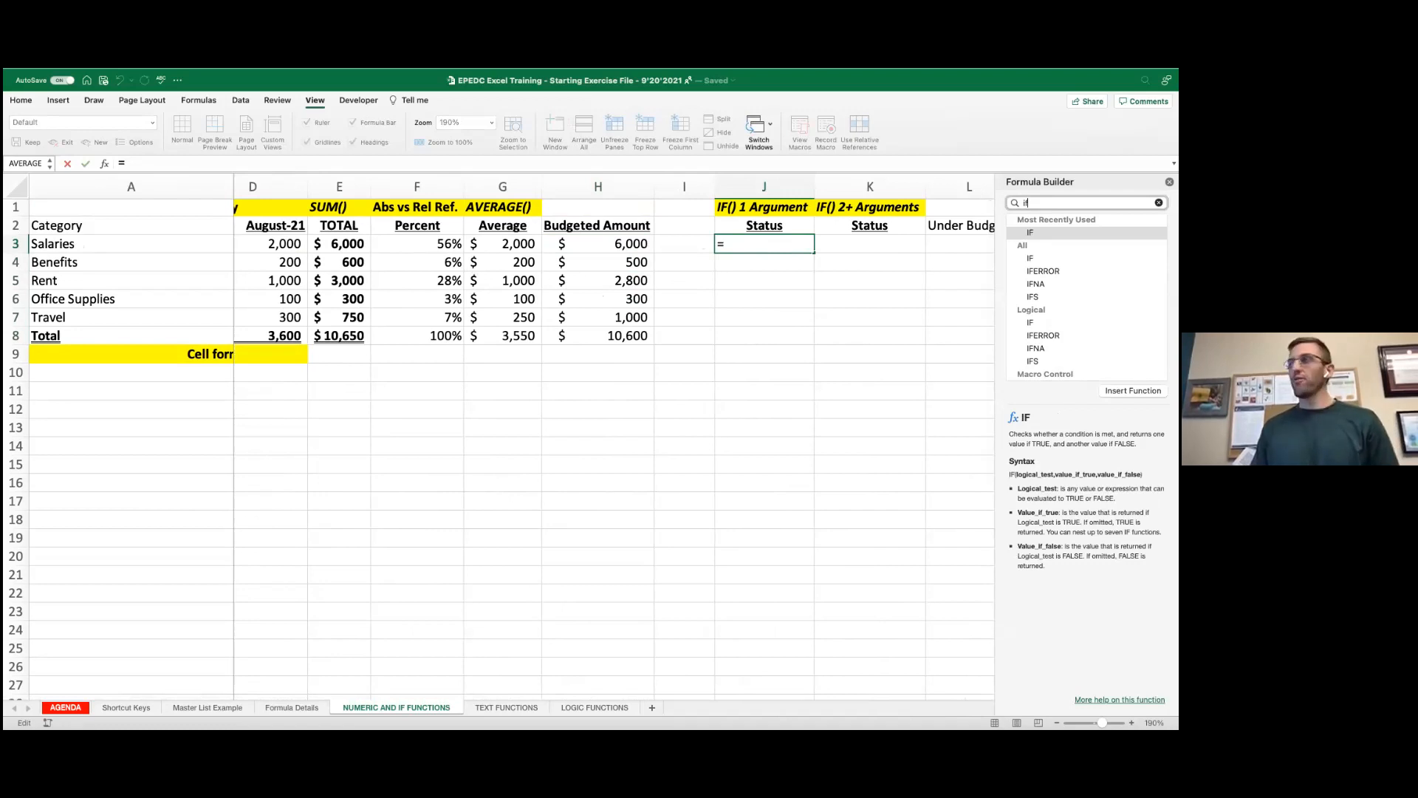
pyautogui.doubleClick(1031, 233)
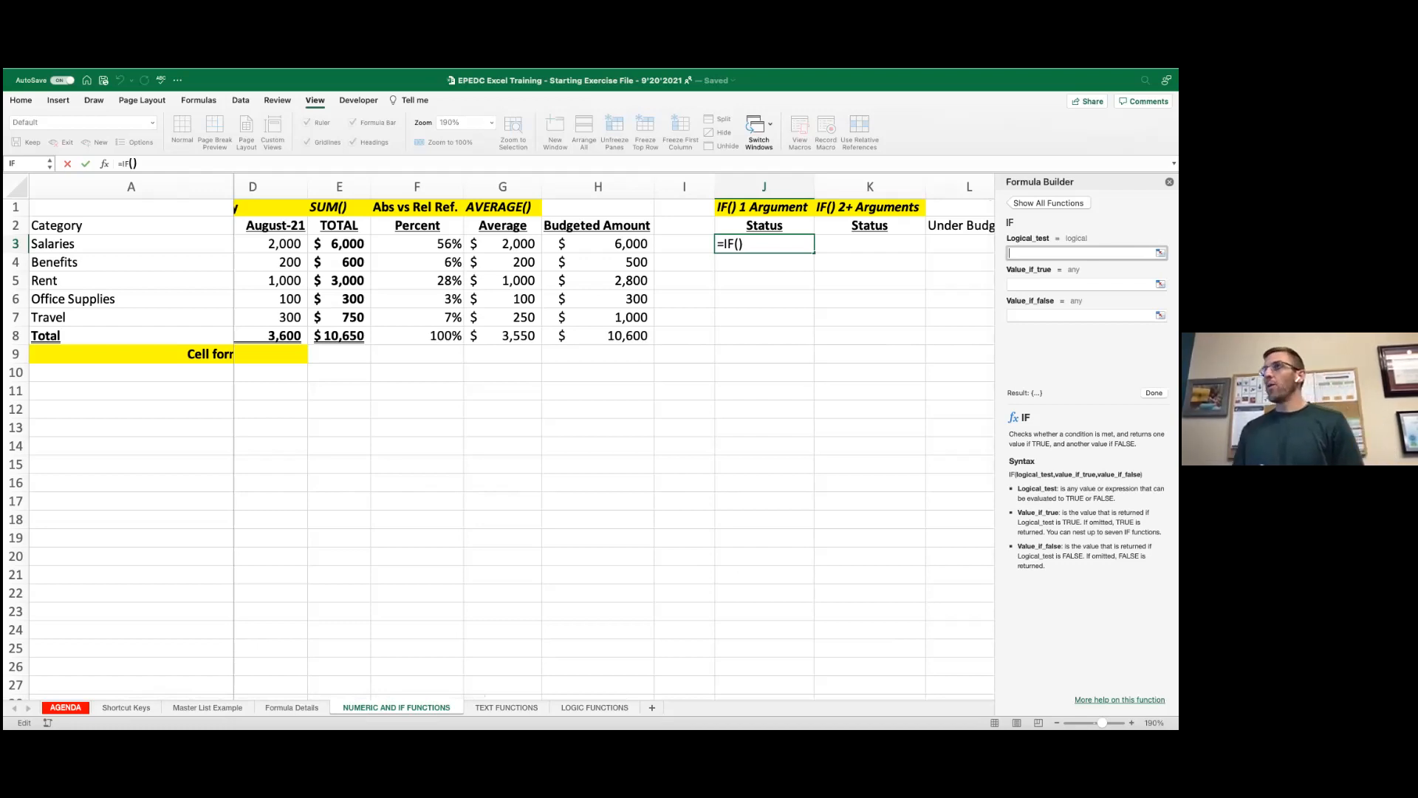
# Step: Set J3's logical test to E3=H3 and its value if true to "On Budget!"
pyautogui.click(330, 244)
pyautogui.write('=')
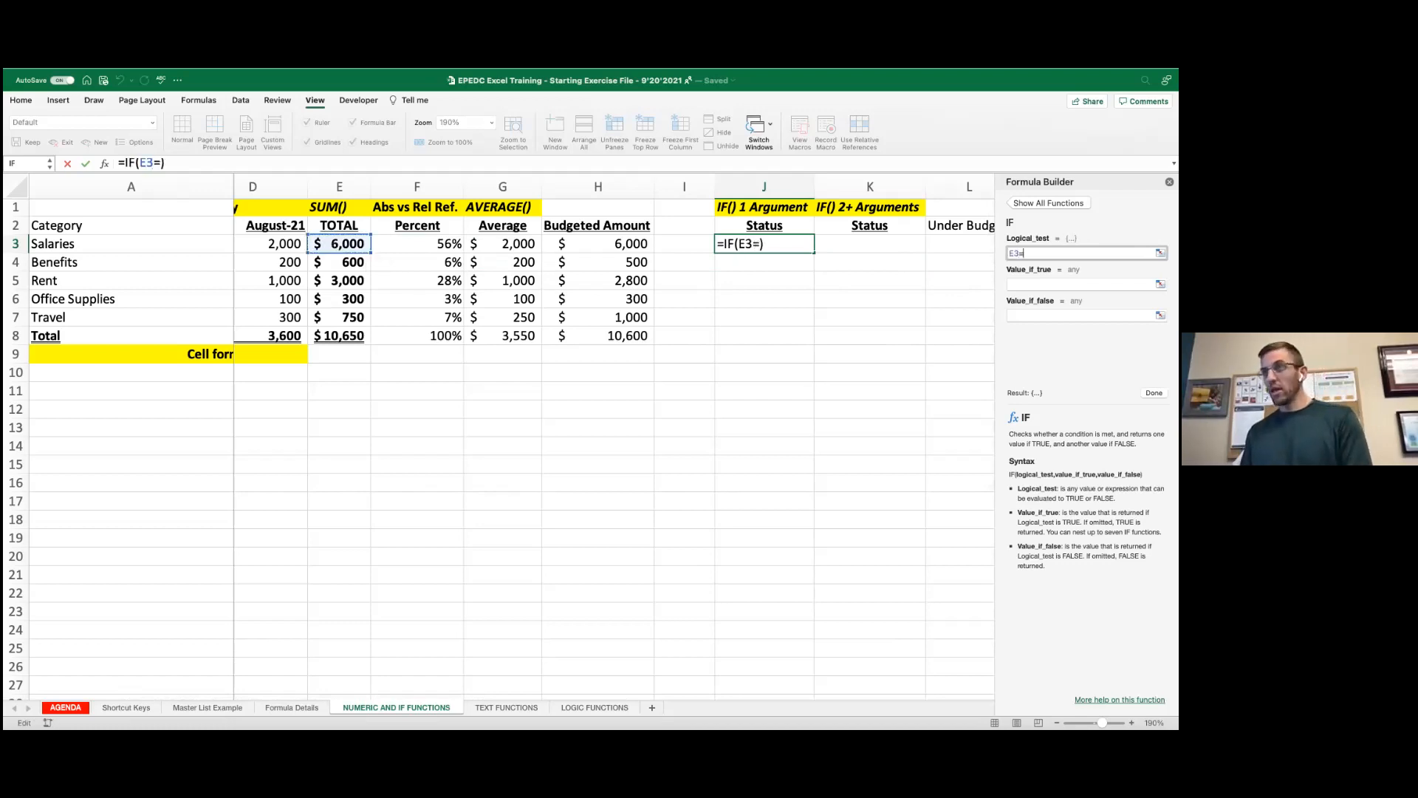
pyautogui.click(605, 246)
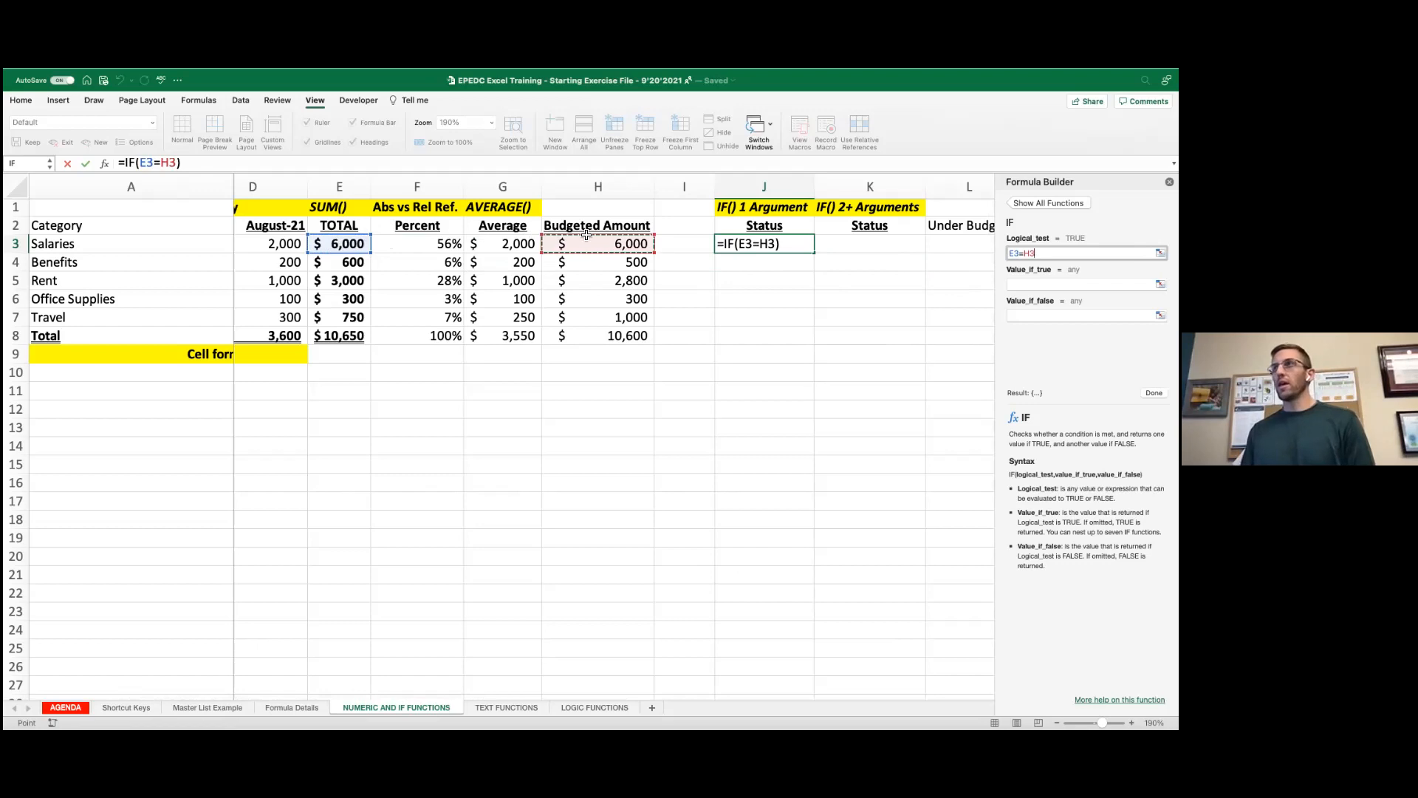
pyautogui.click(1079, 284)
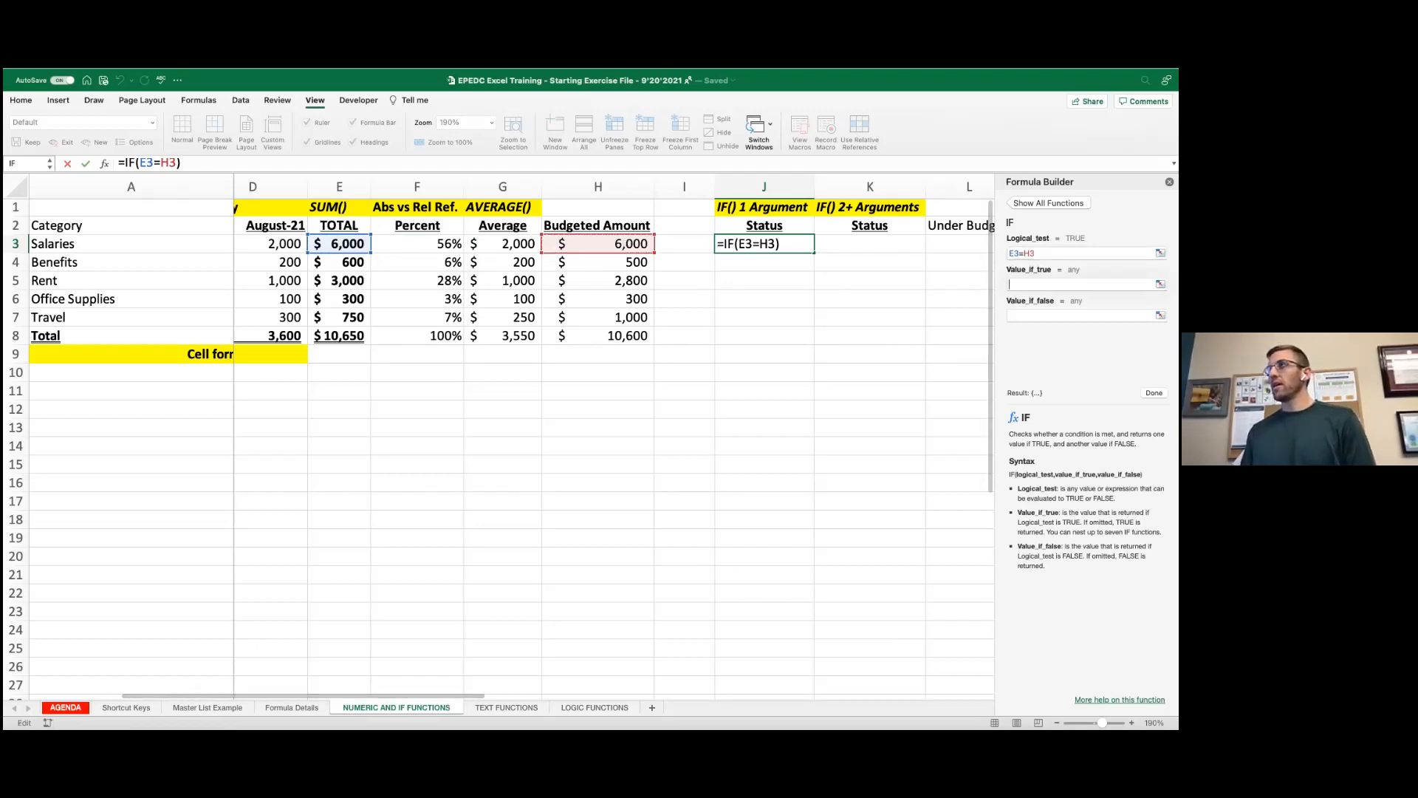
pyautogui.write('O')
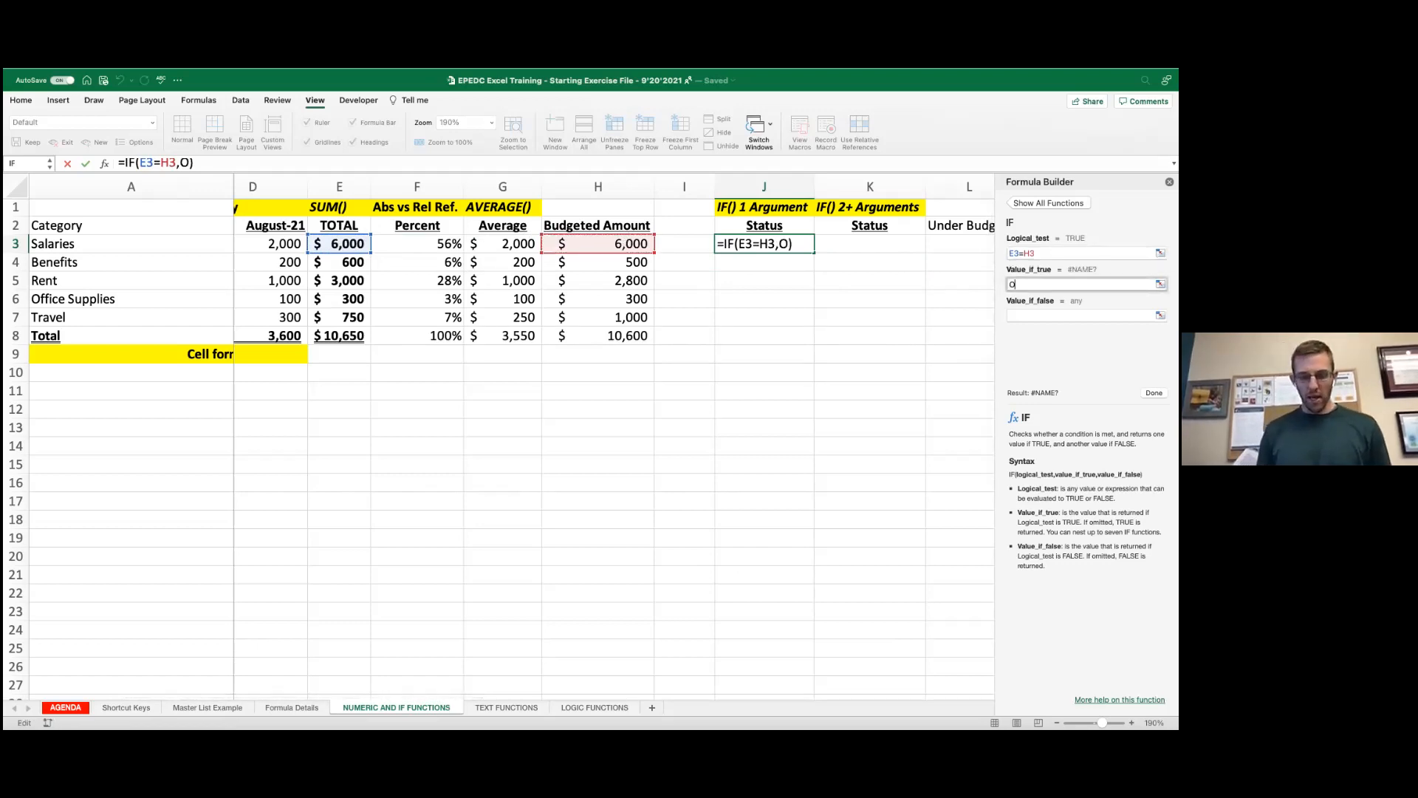
pyautogui.write('n Budget!')
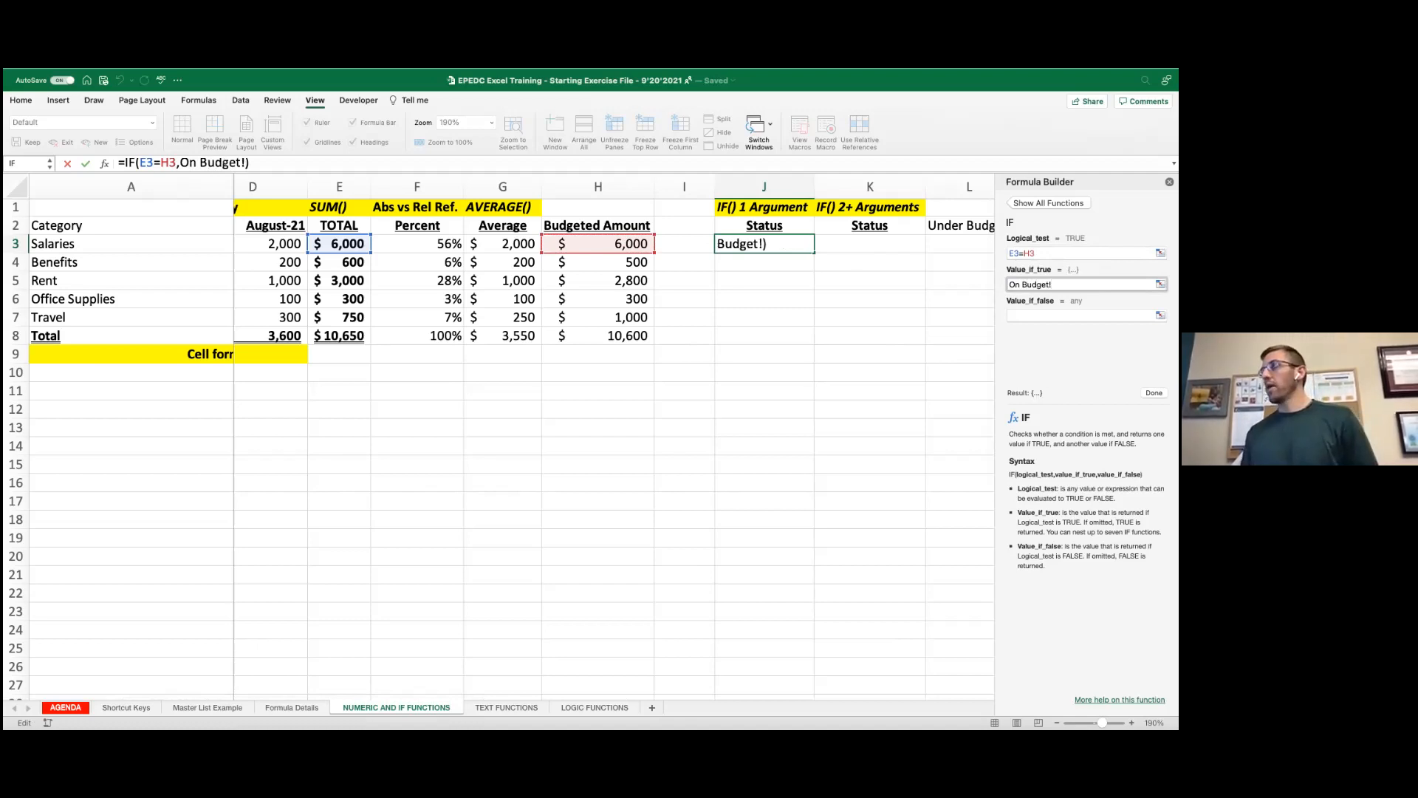
pyautogui.press('Tab')
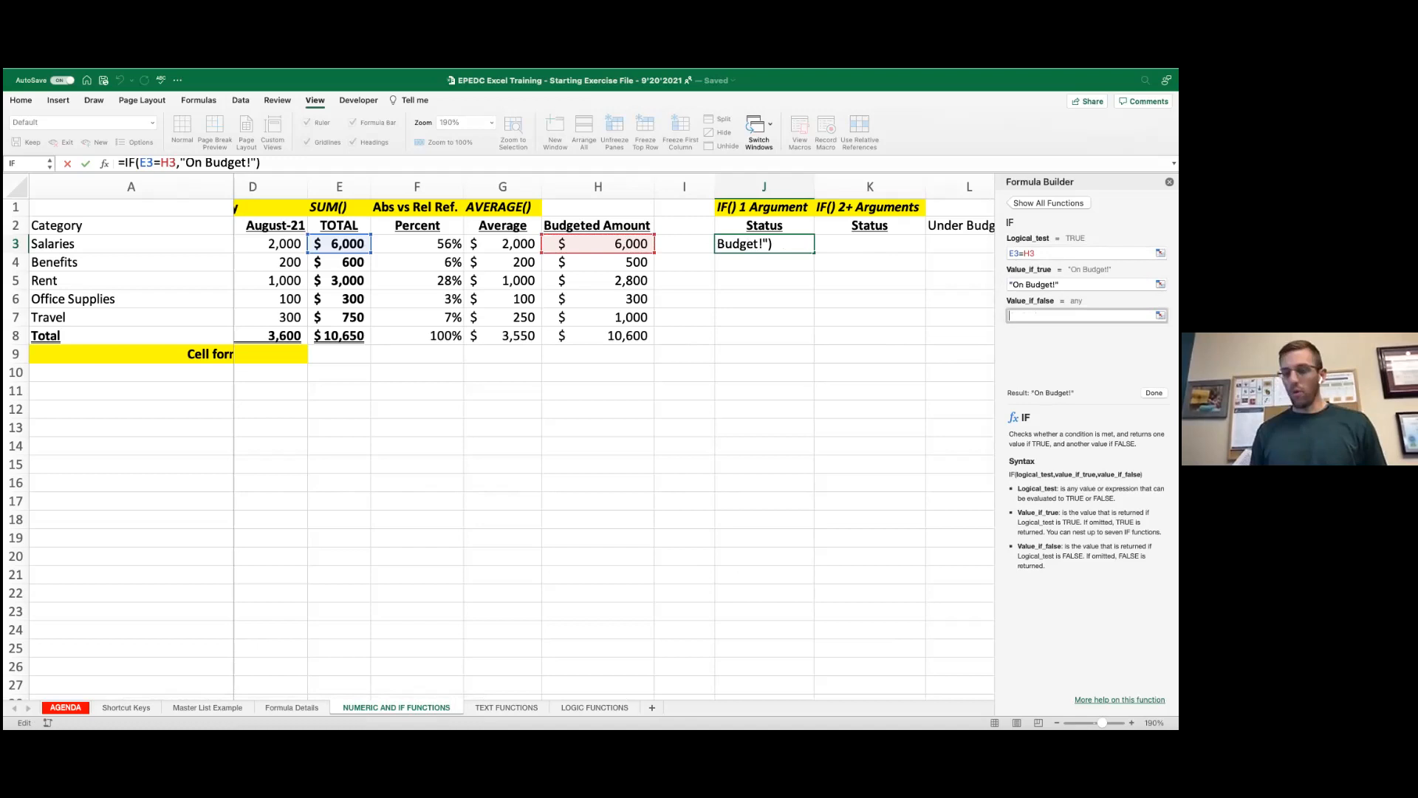
# Step: Set J3's value if false to "Not on Budget!" and complete the IF formula
pyautogui.write('Not on BNudg')
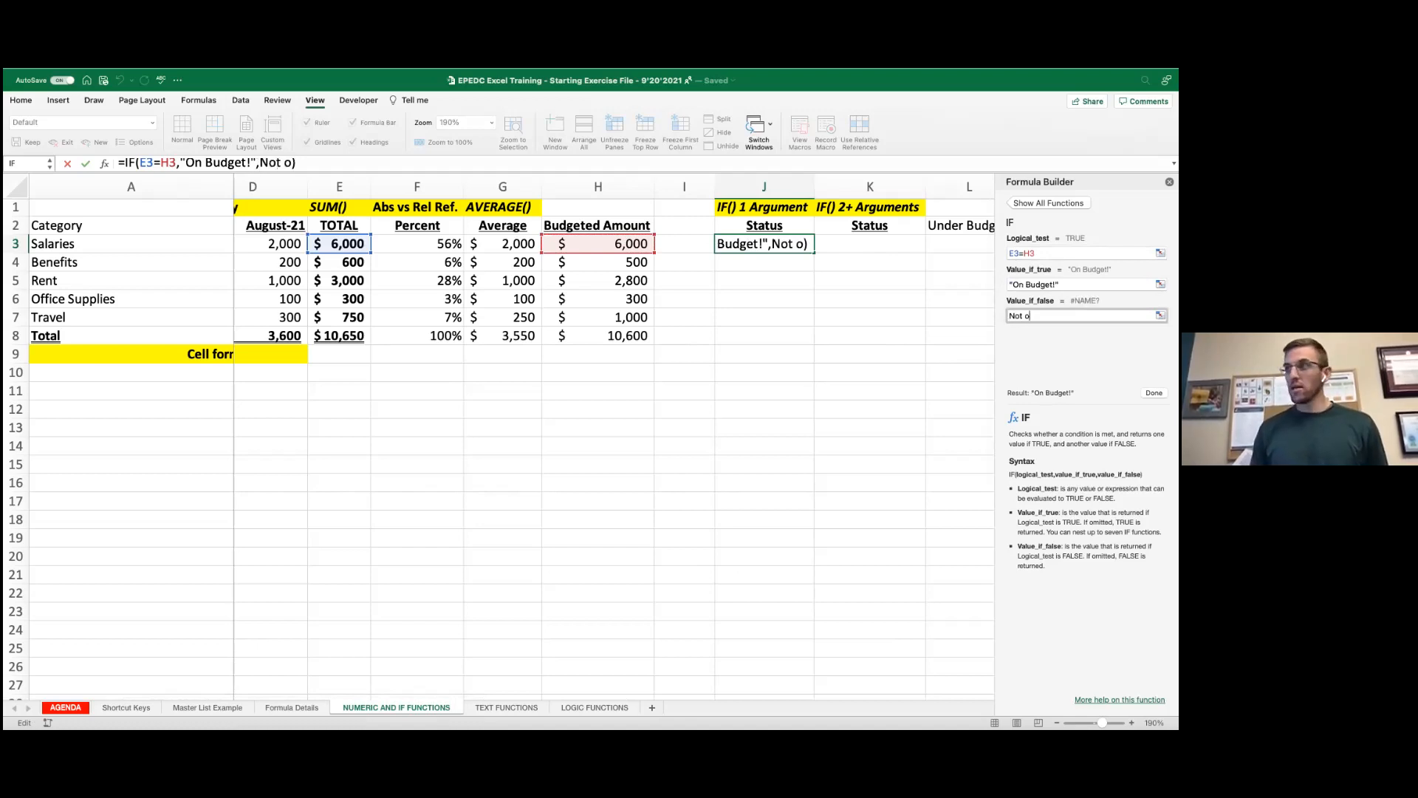
pyautogui.press('BackSpace')
pyautogui.press('BackSpace')
pyautogui.press('BackSpace')
pyautogui.press('BackSpace')
pyautogui.write('udget')
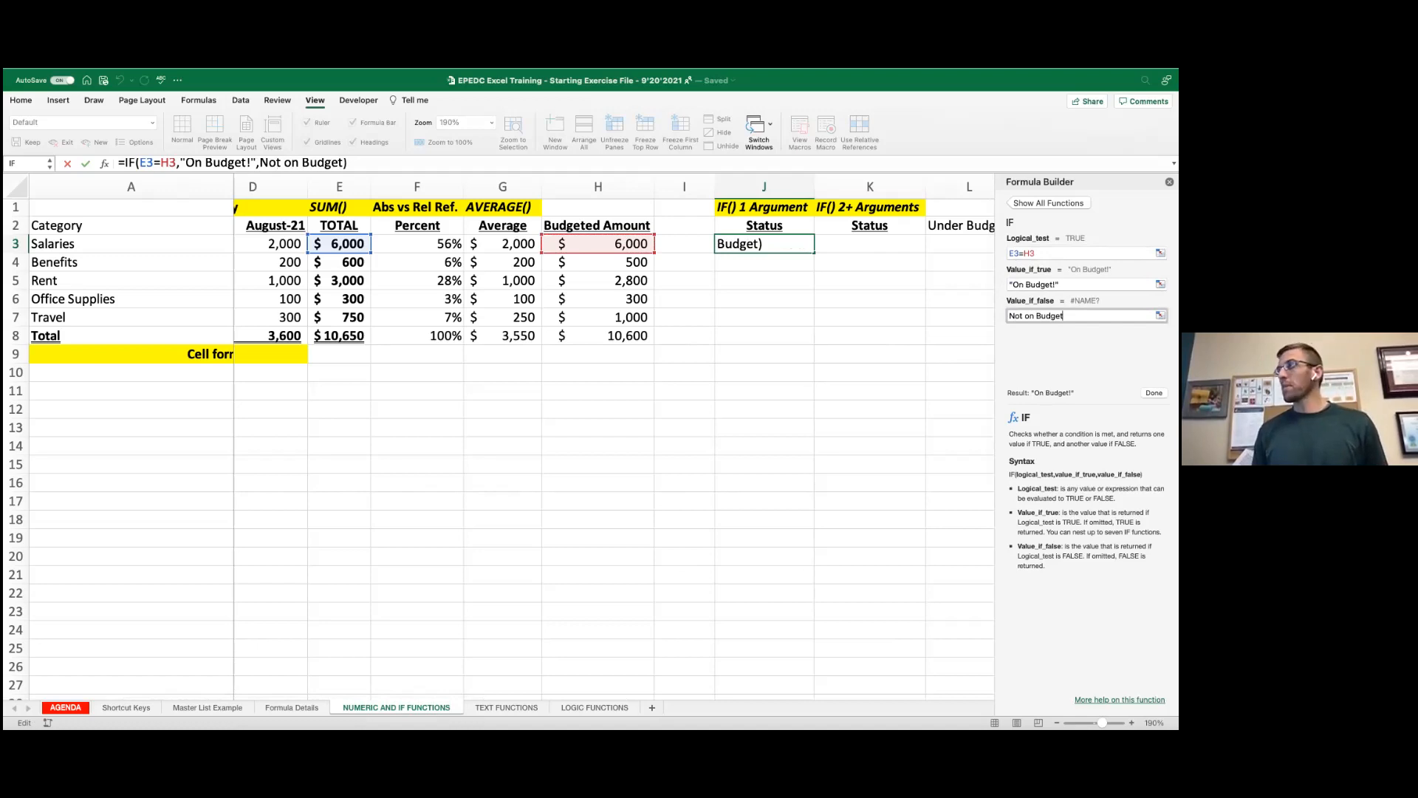
pyautogui.write('!')
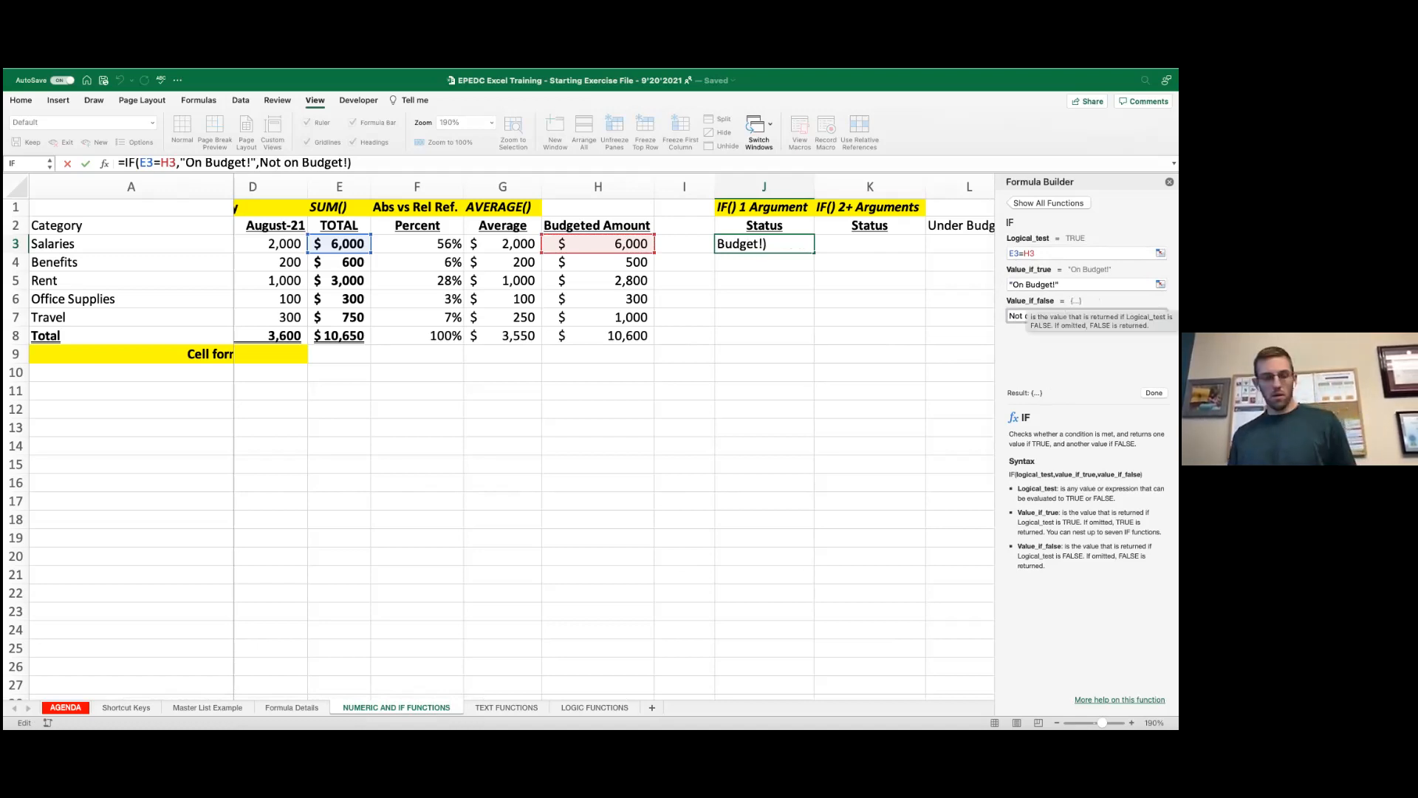
pyautogui.press('Return')
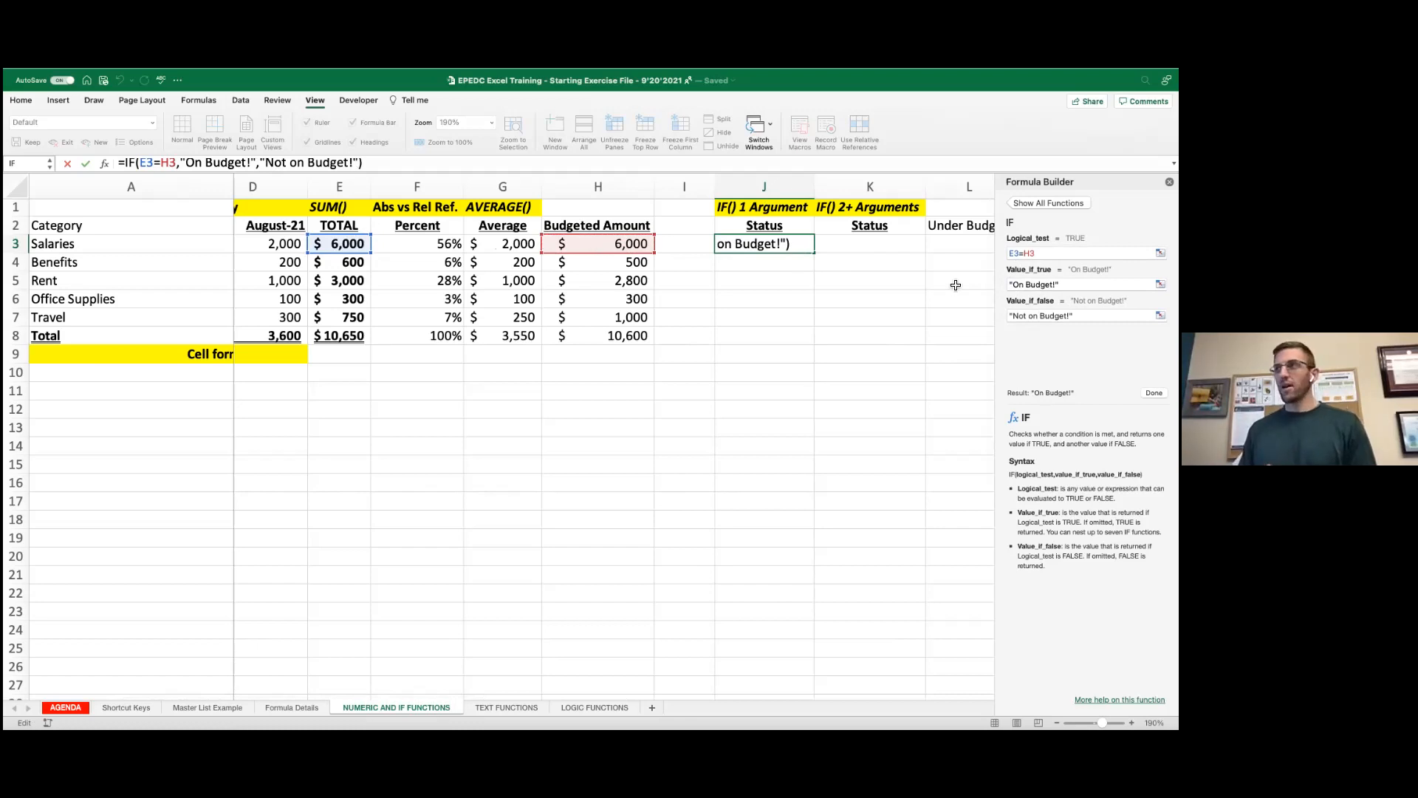
pyautogui.click(1154, 392)
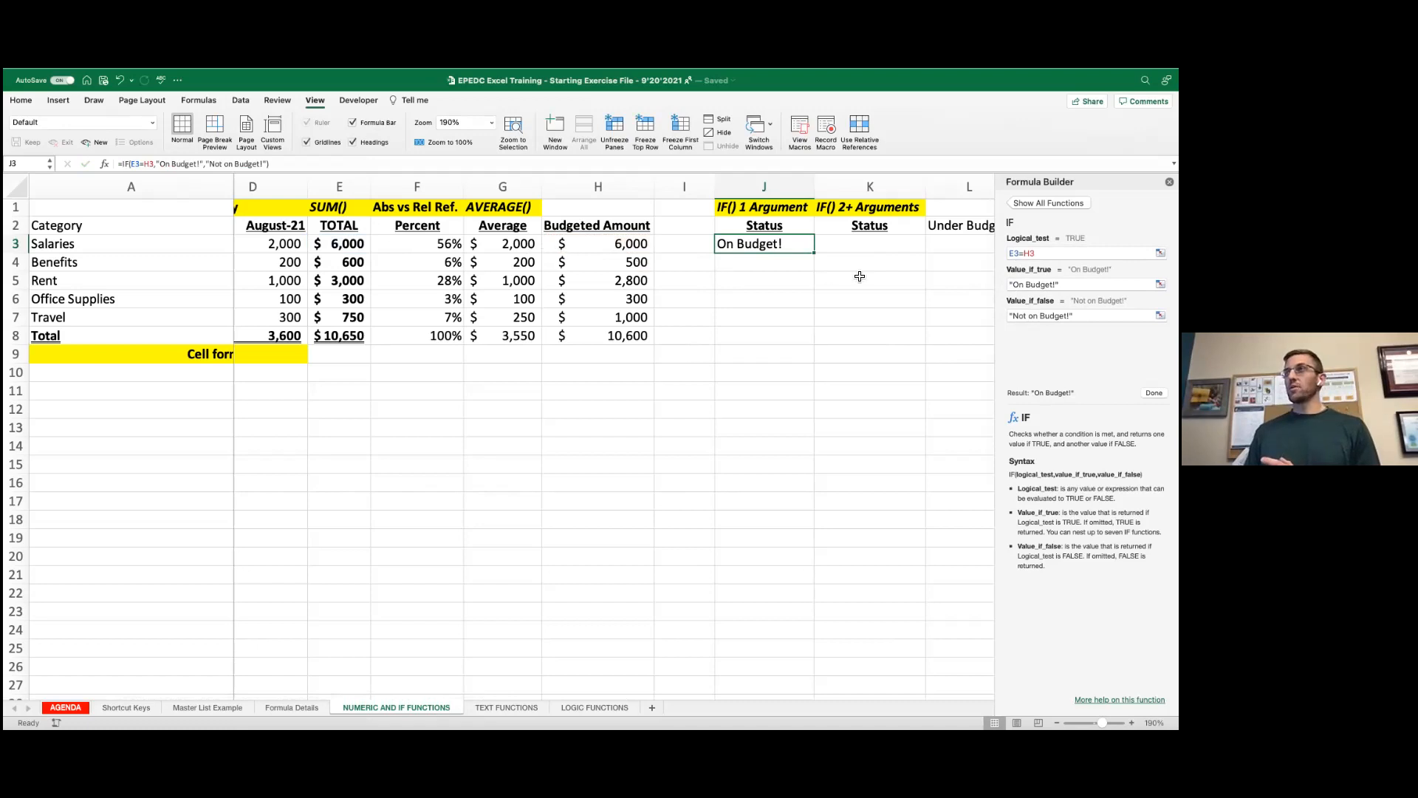
# Step: Fill the IF formula from J3 down through J8, and check the Benefits row's status against its total and budgeted amount
pyautogui.moveTo(815, 255); pyautogui.dragTo(806, 325)
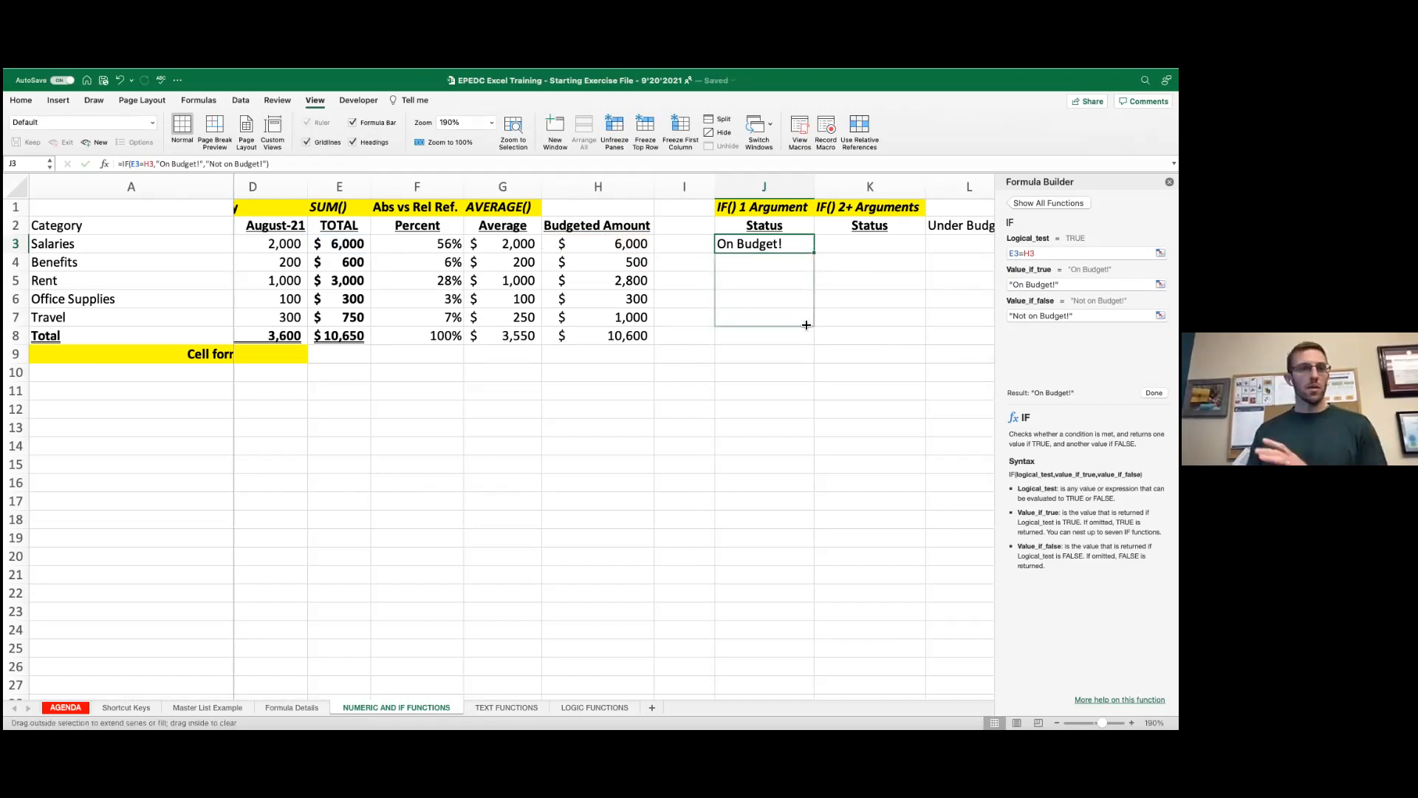
pyautogui.moveTo(806, 326); pyautogui.dragTo(808, 345)
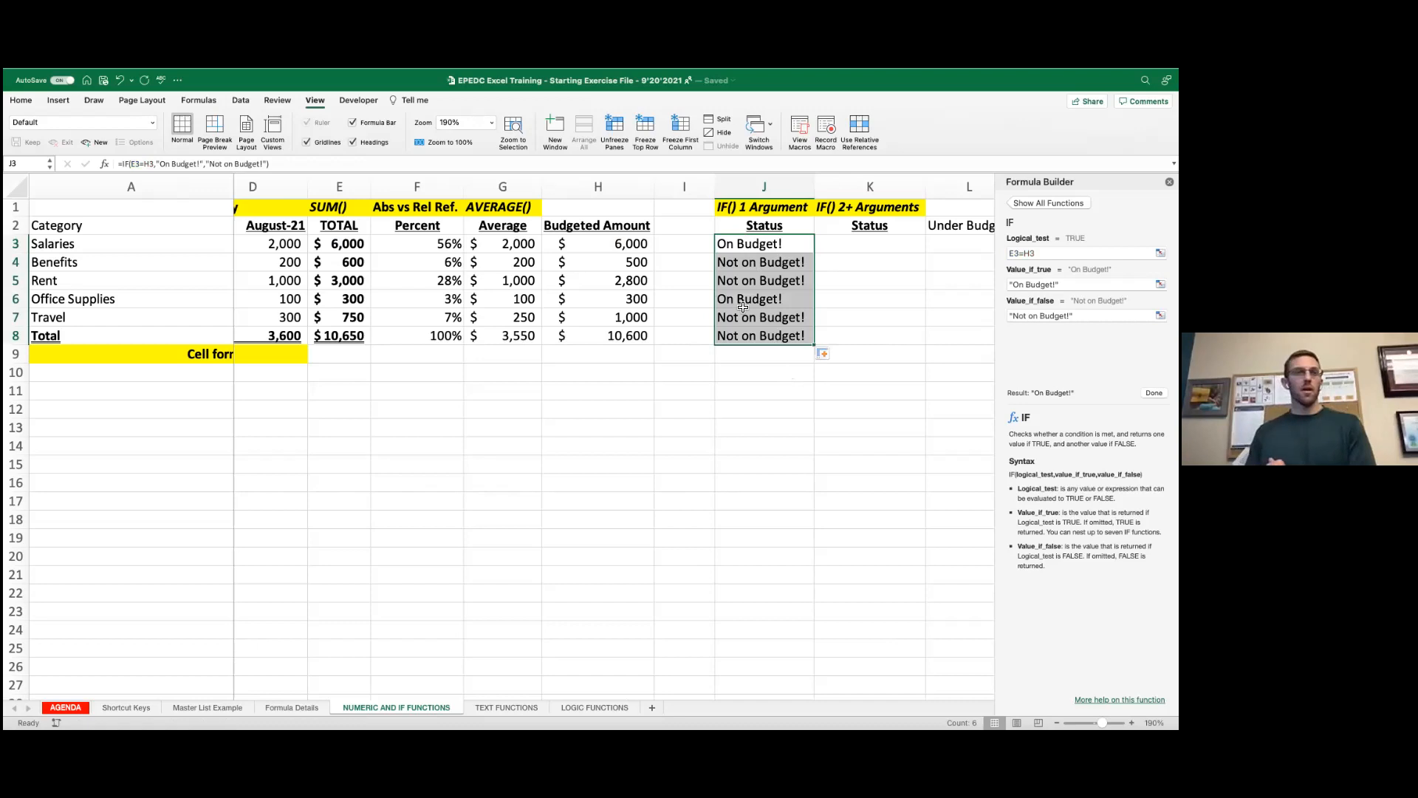
pyautogui.hscroll(-2, 732, 306)
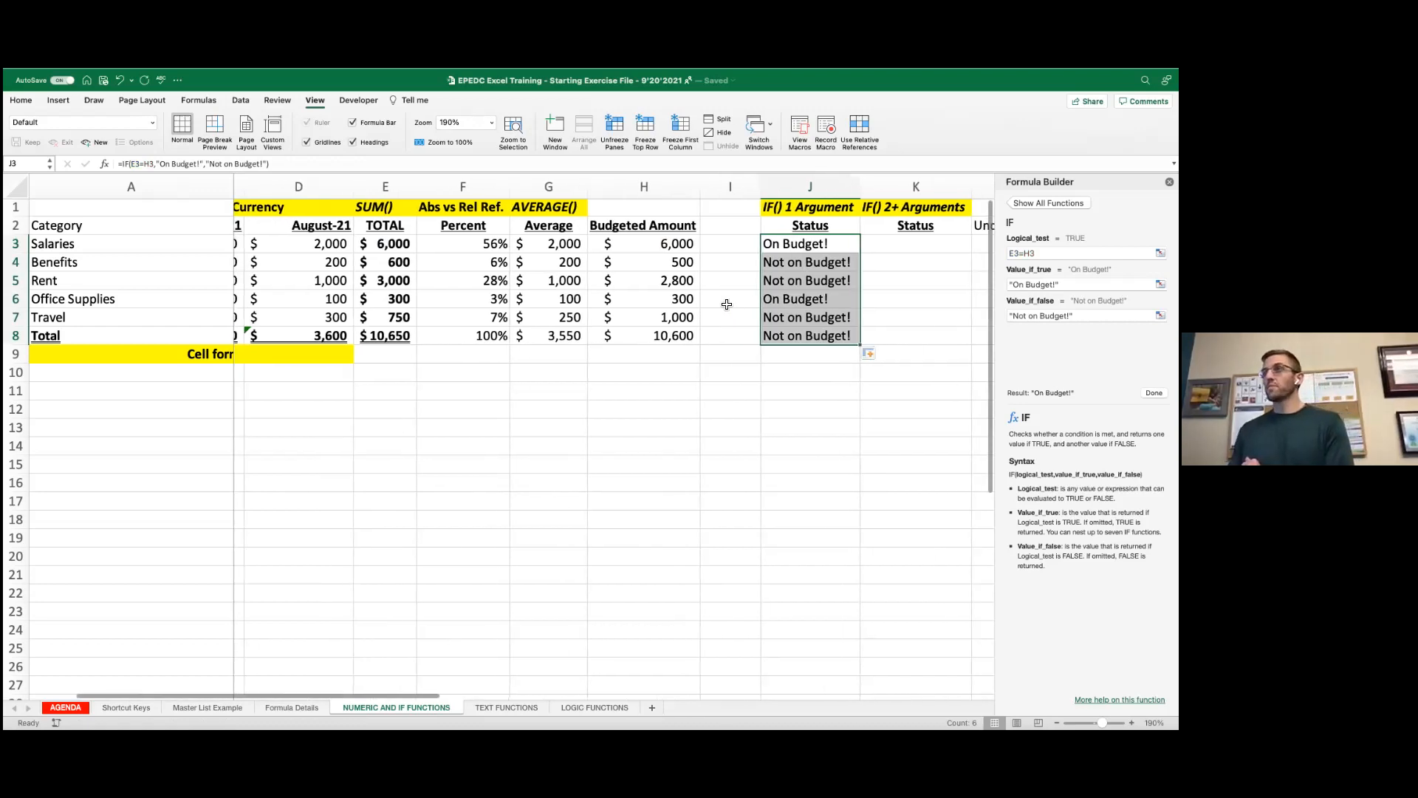
pyautogui.click(789, 262)
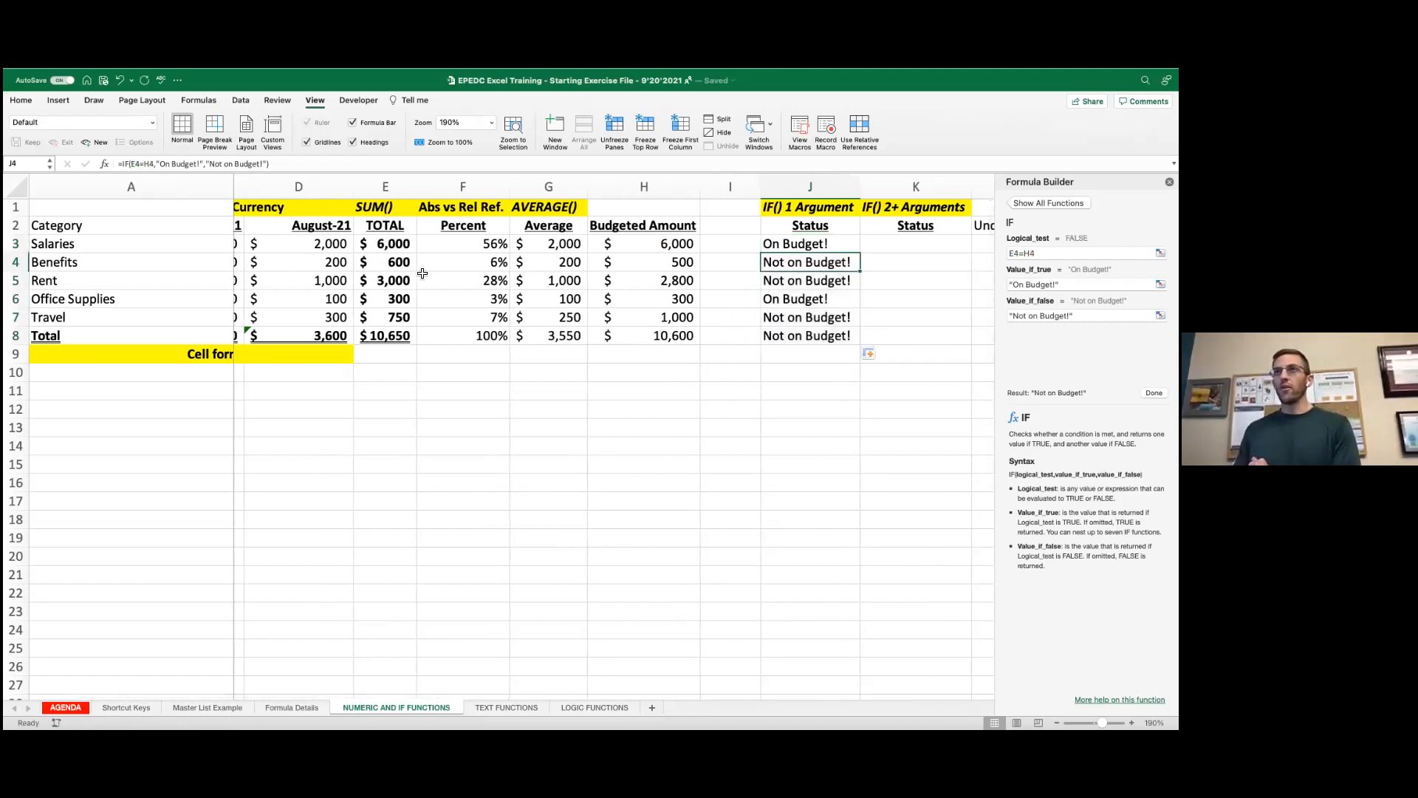
pyautogui.click(397, 268)
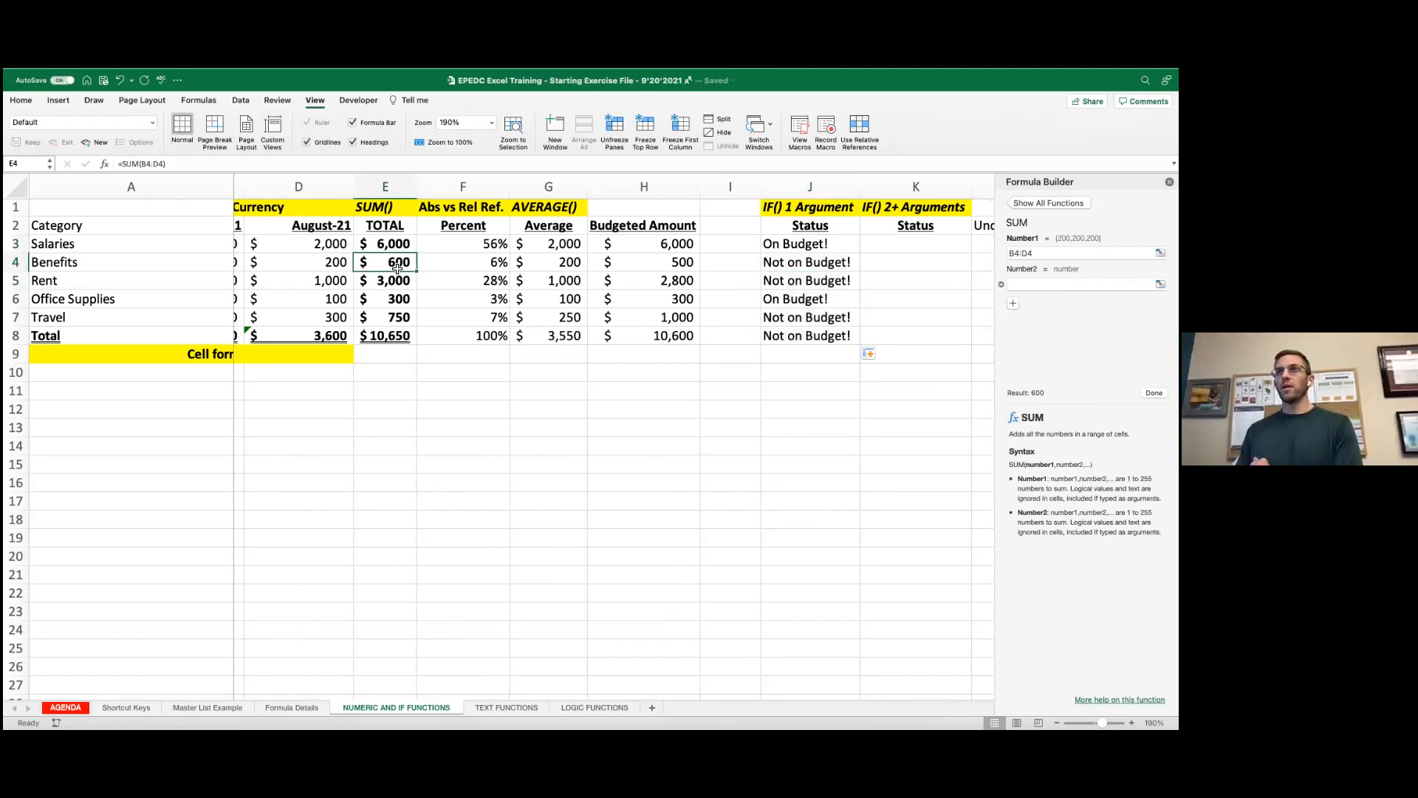
pyautogui.click(671, 266)
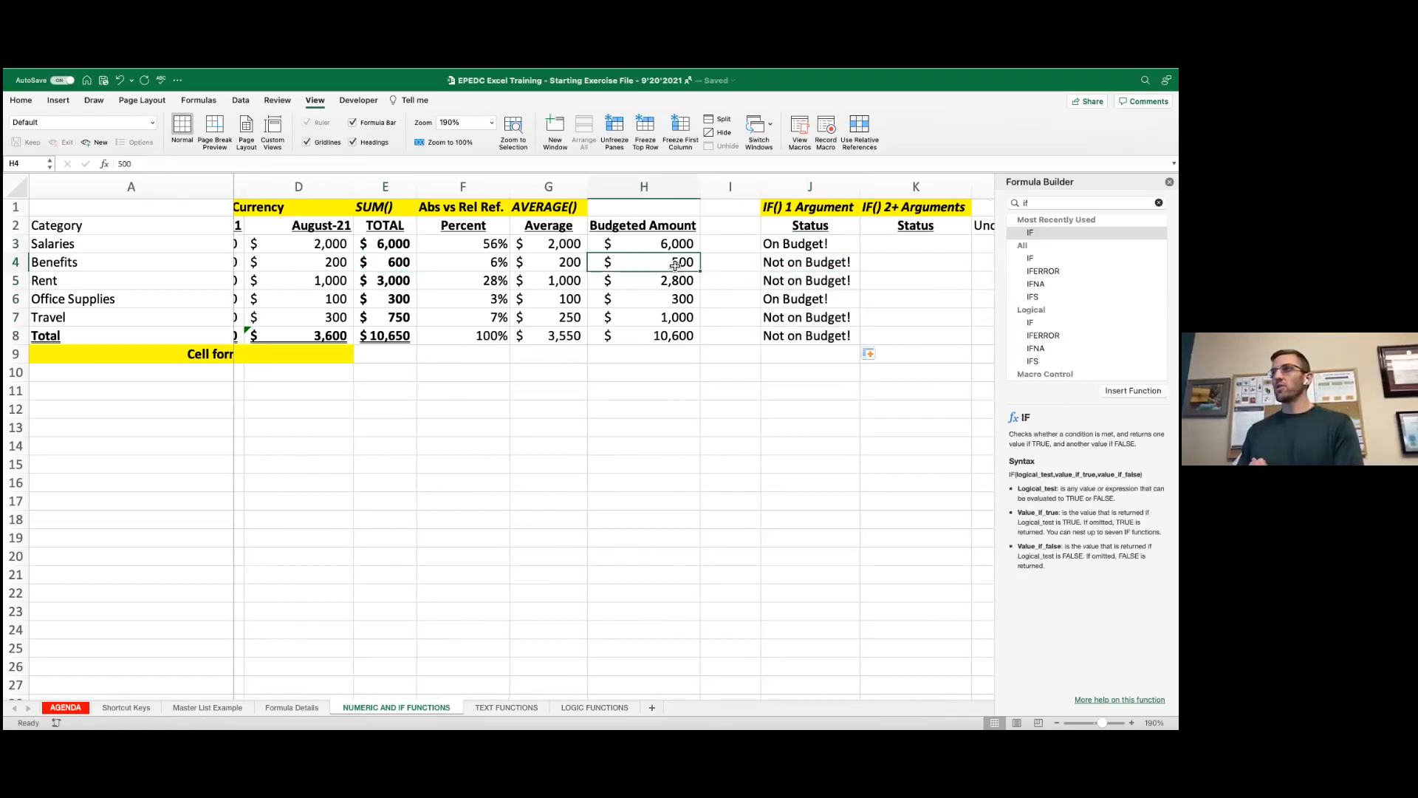
# Step: Insert the IF function in the Salaries row's second Status cell, K3, under the IF() 2+ Arguments heading
pyautogui.click(685, 284)
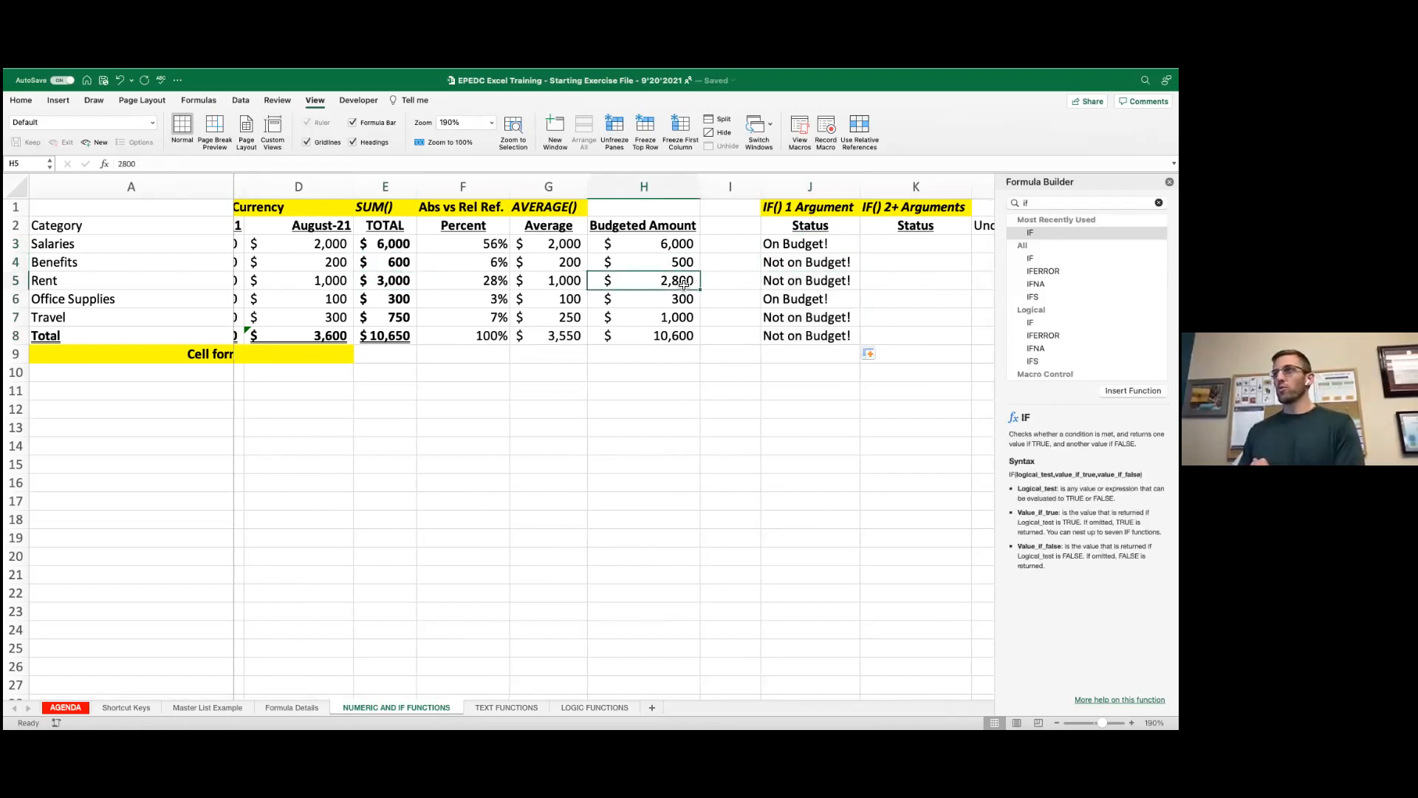
pyautogui.hscroll(2, 800, 284)
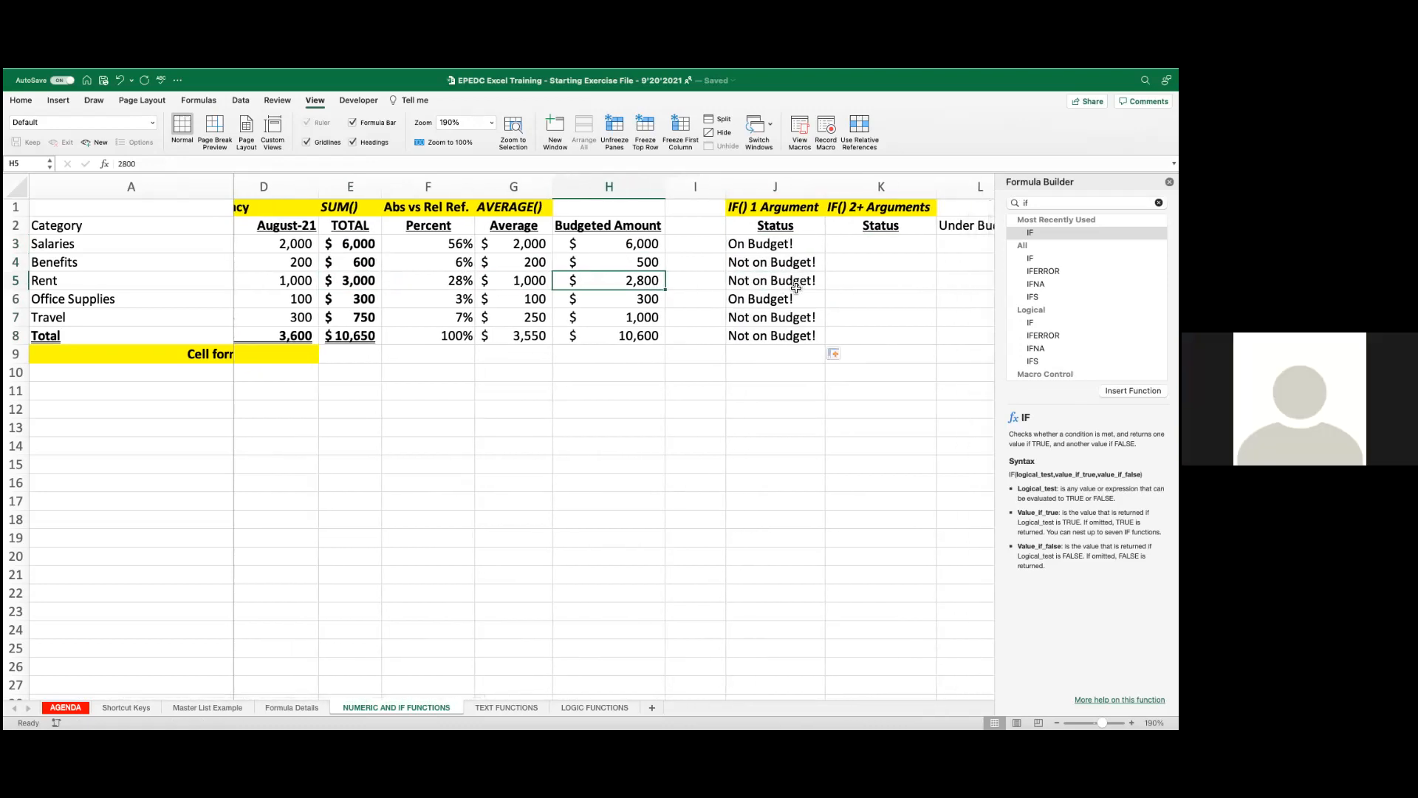
pyautogui.hscroll(5, 740, 285)
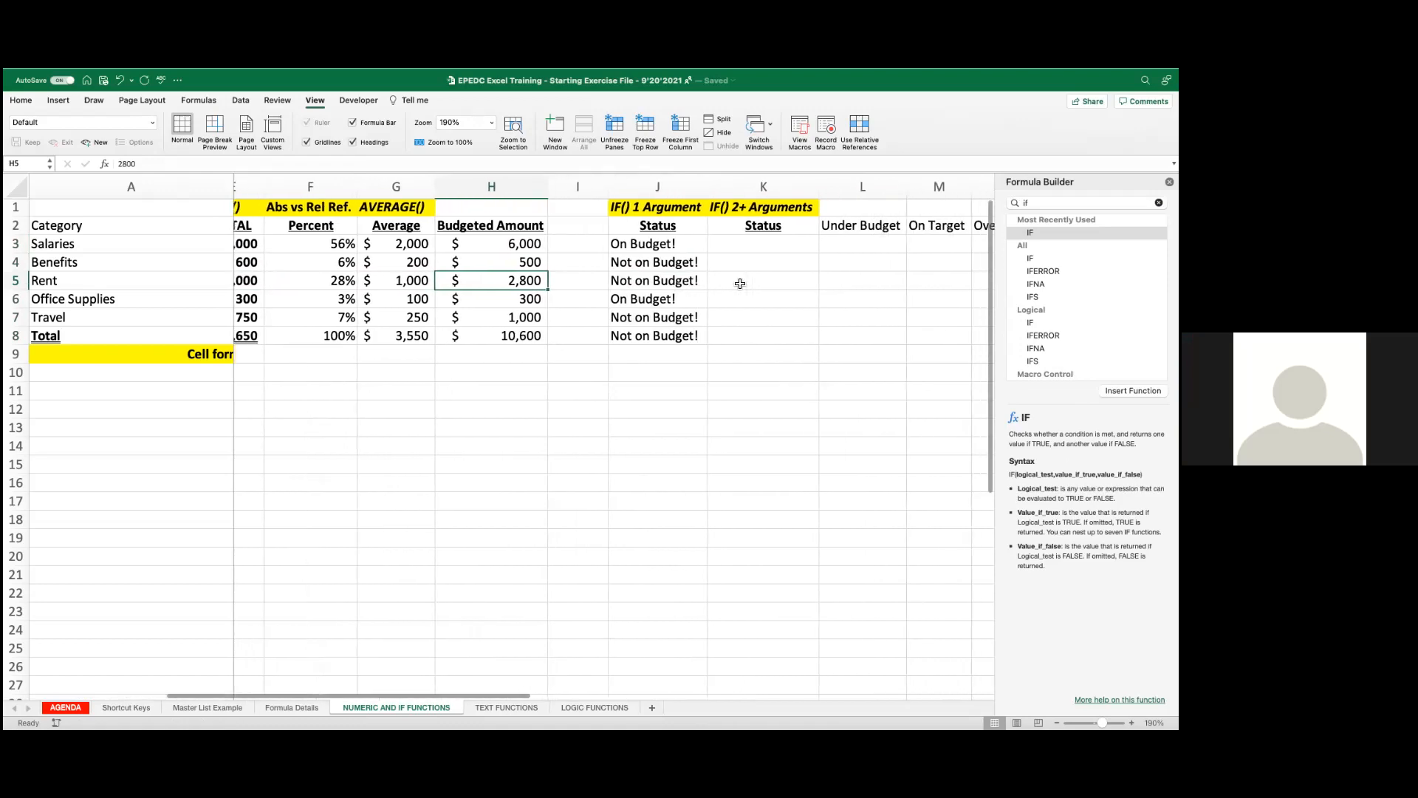
pyautogui.click(701, 247)
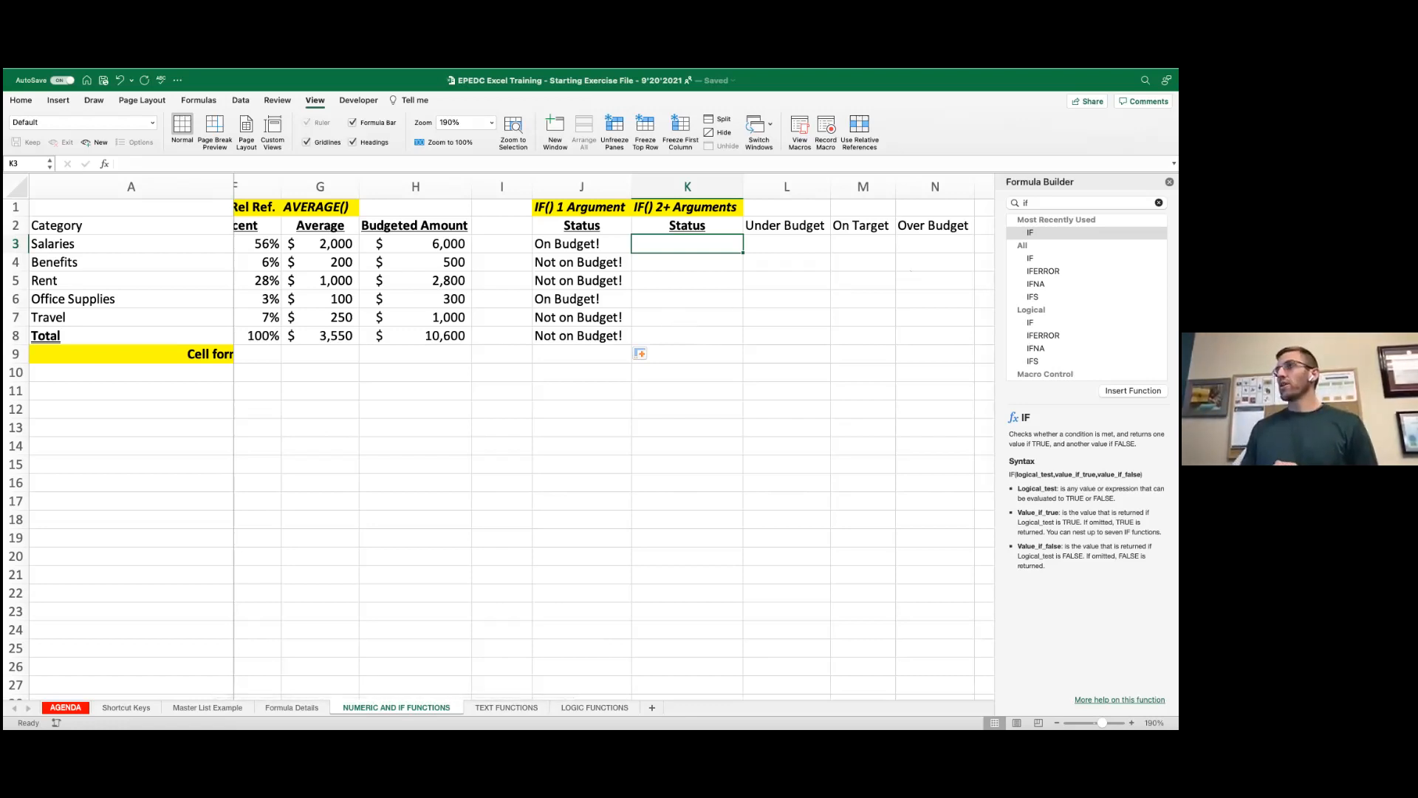
pyautogui.click(1170, 181)
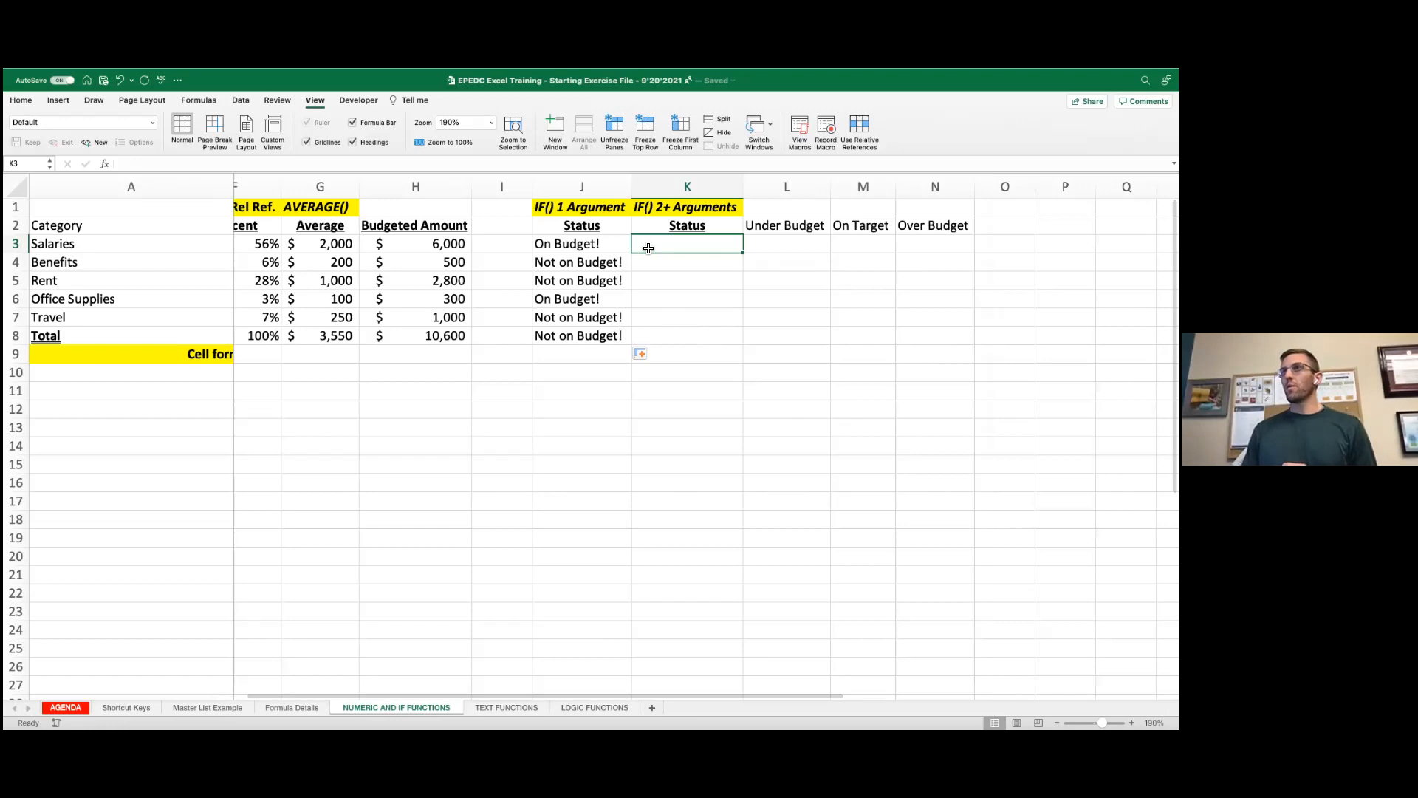
pyautogui.click(104, 162)
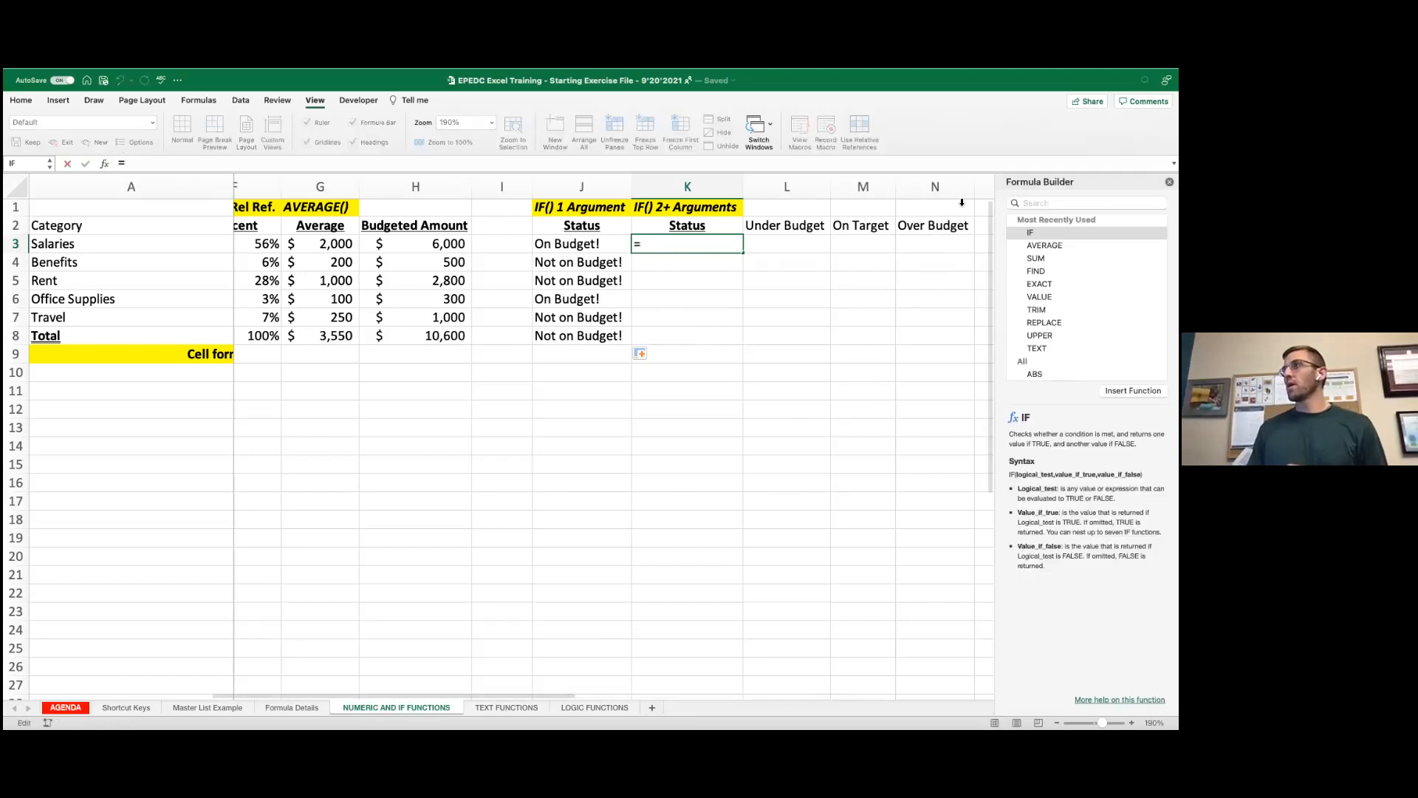
pyautogui.doubleClick(1030, 233)
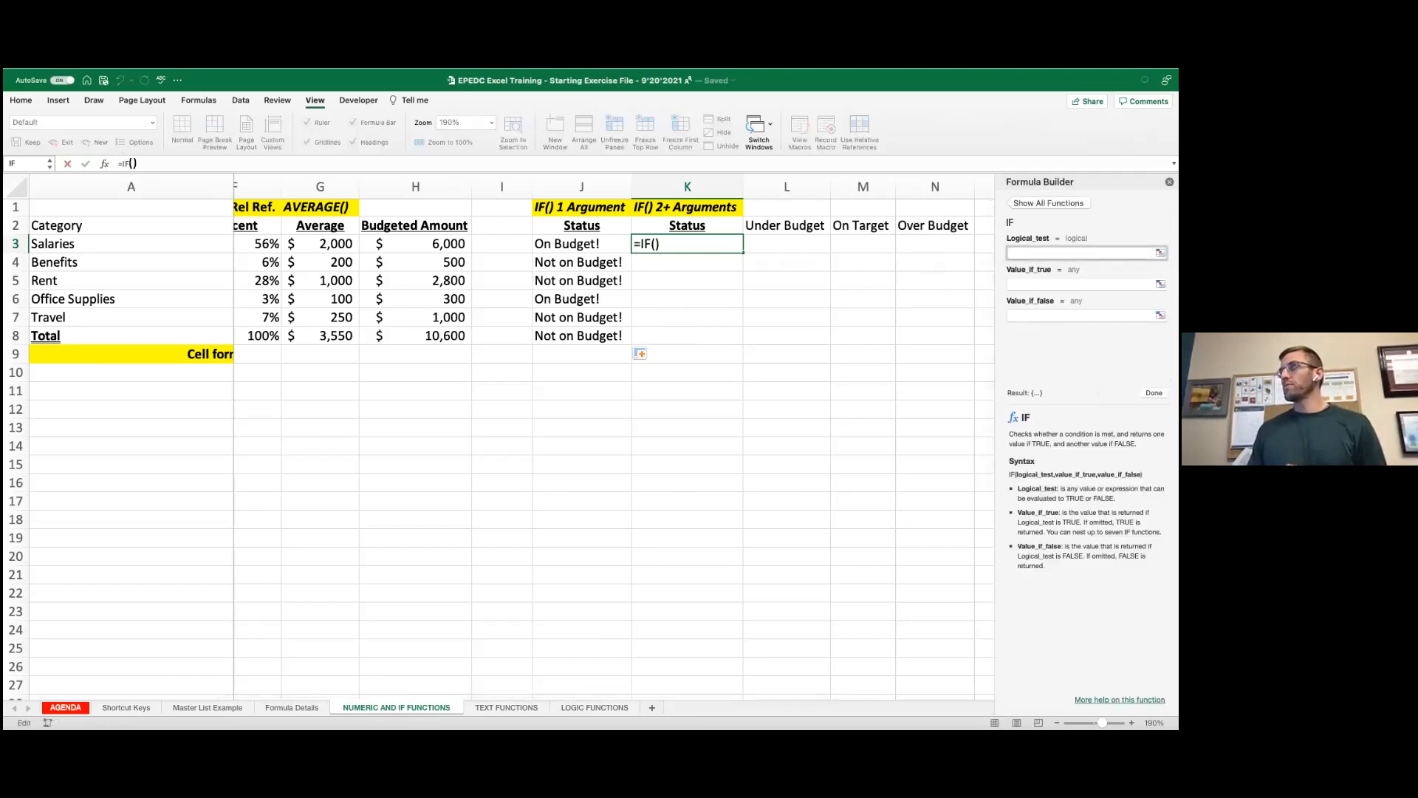
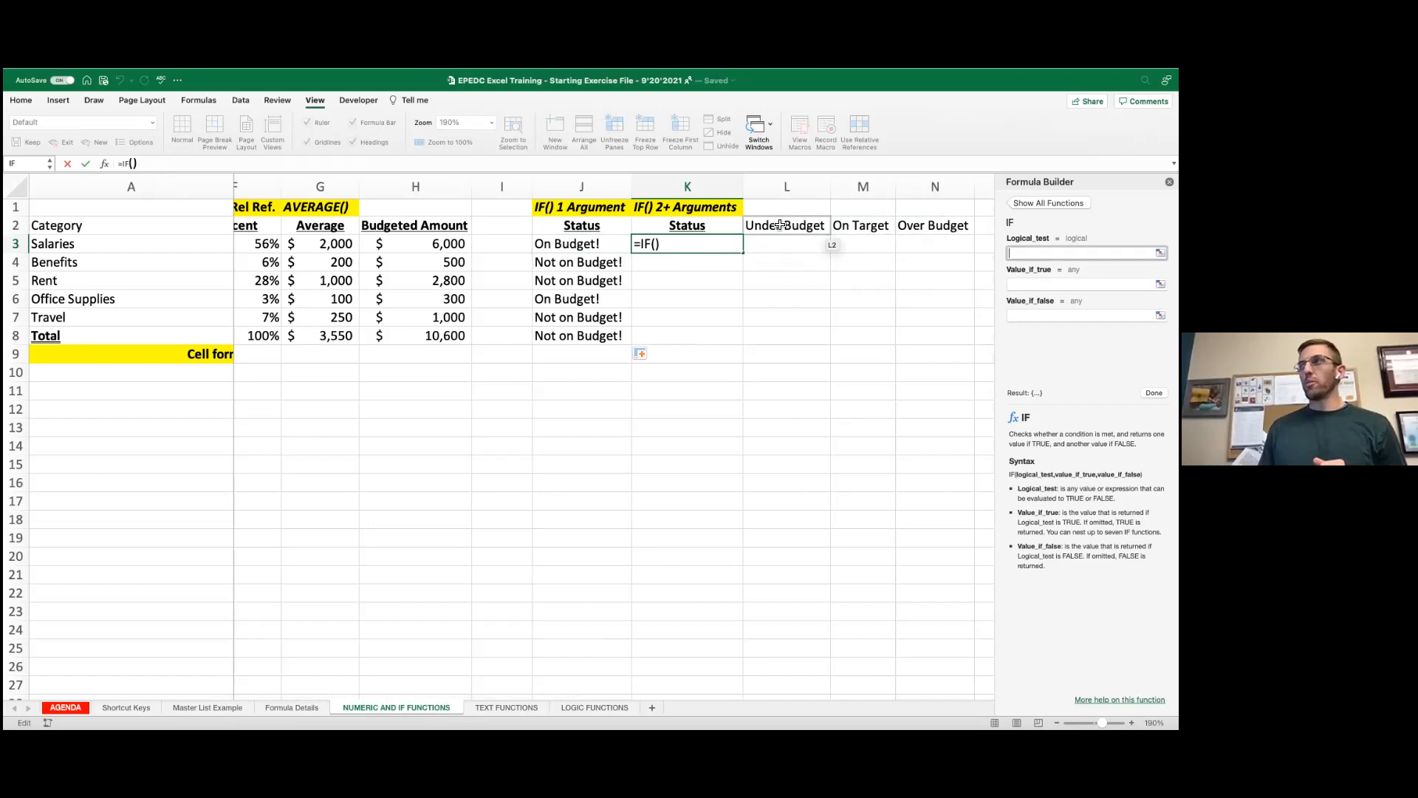
# Step: Set K3's logical test to E3<H3, comparing the Salaries total with its budgeted amount
pyautogui.hscroll(-1, 304, 249)
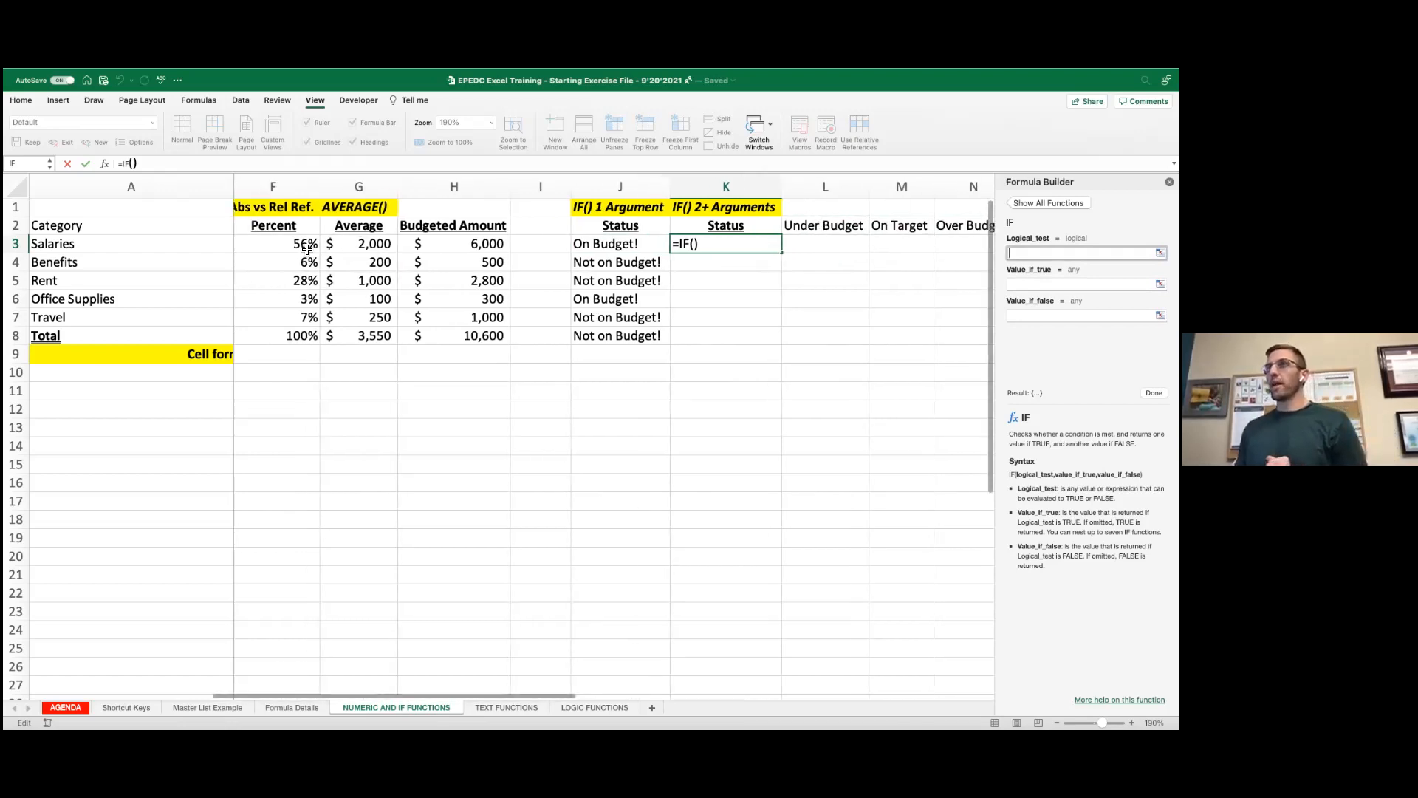
pyautogui.hscroll(1, 303, 249)
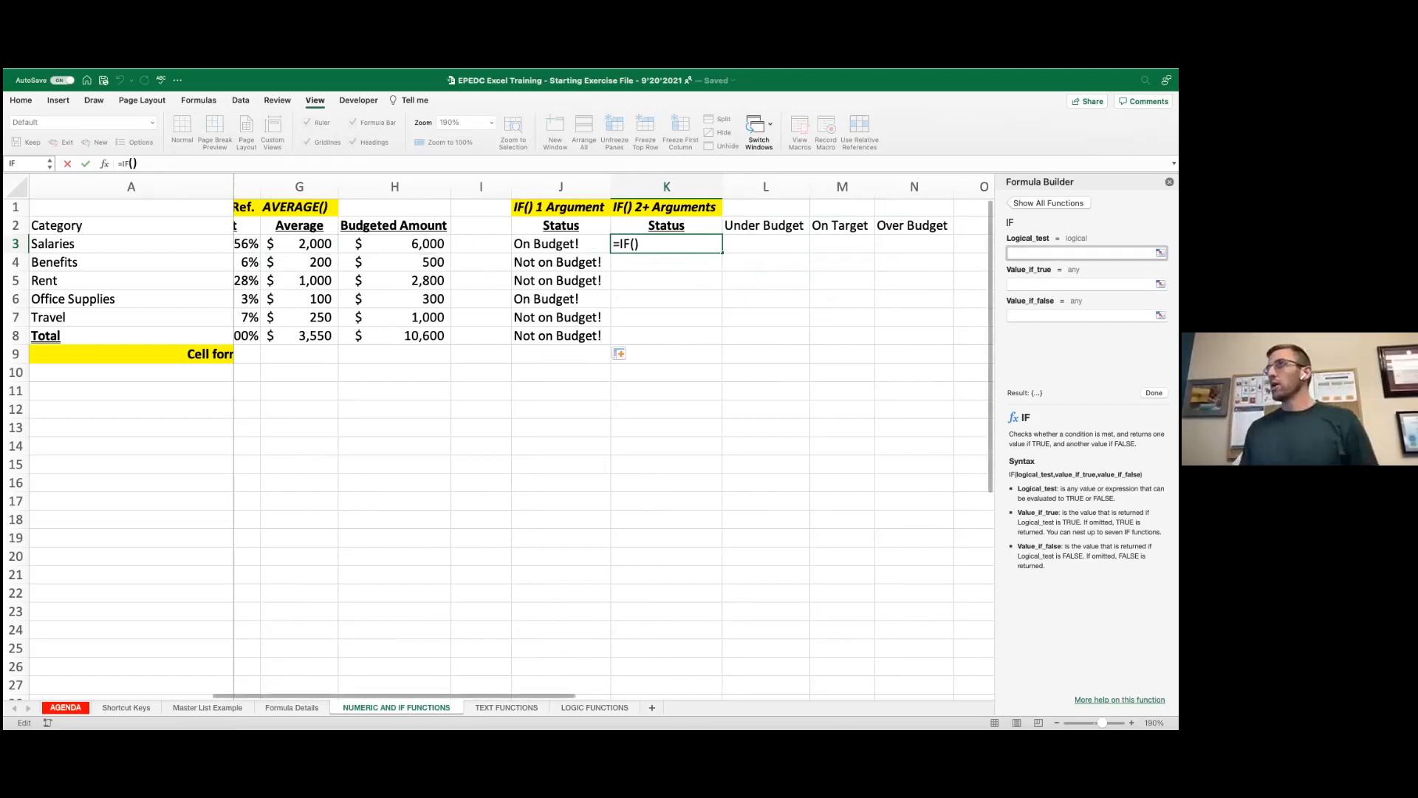
pyautogui.hscroll(-2, 351, 246)
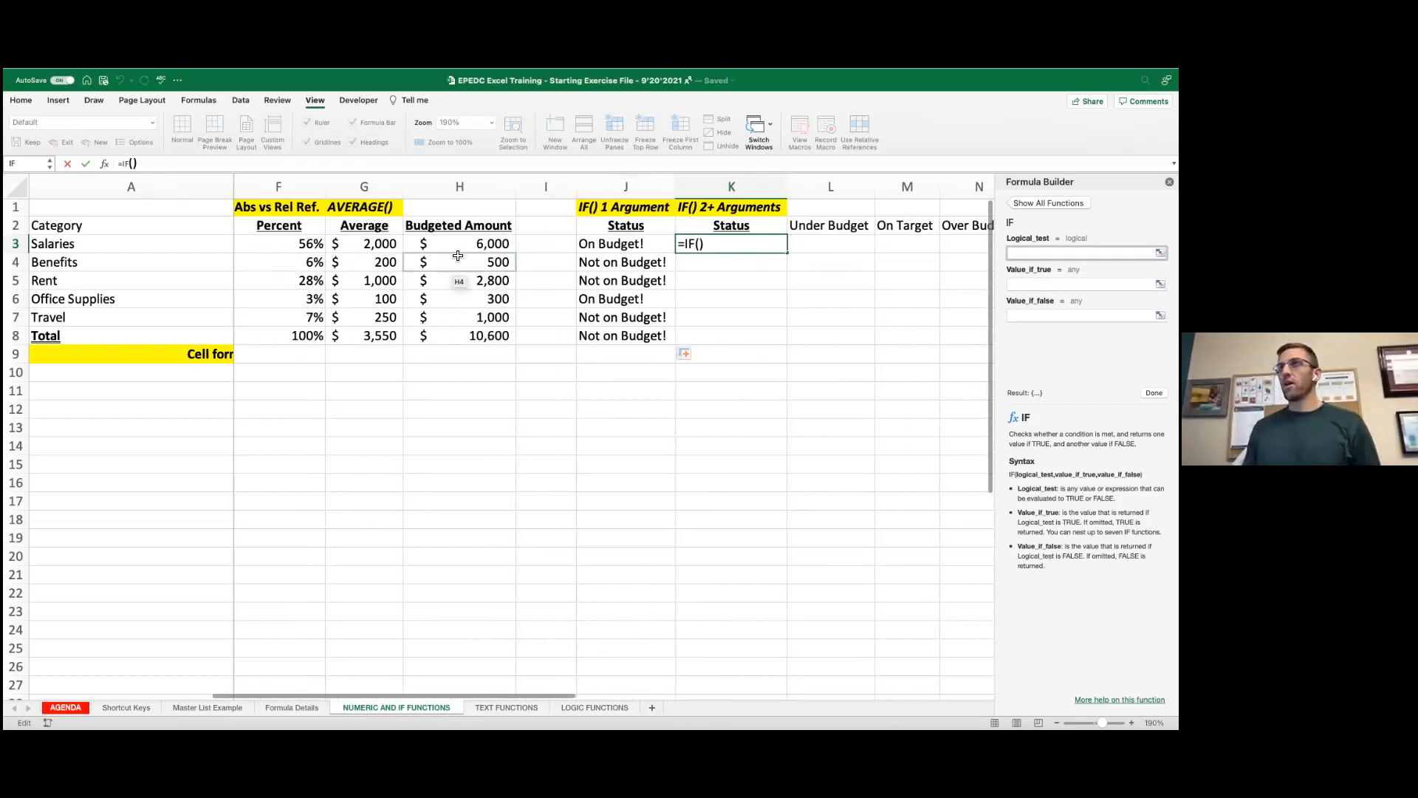
pyautogui.hscroll(-3, 352, 246)
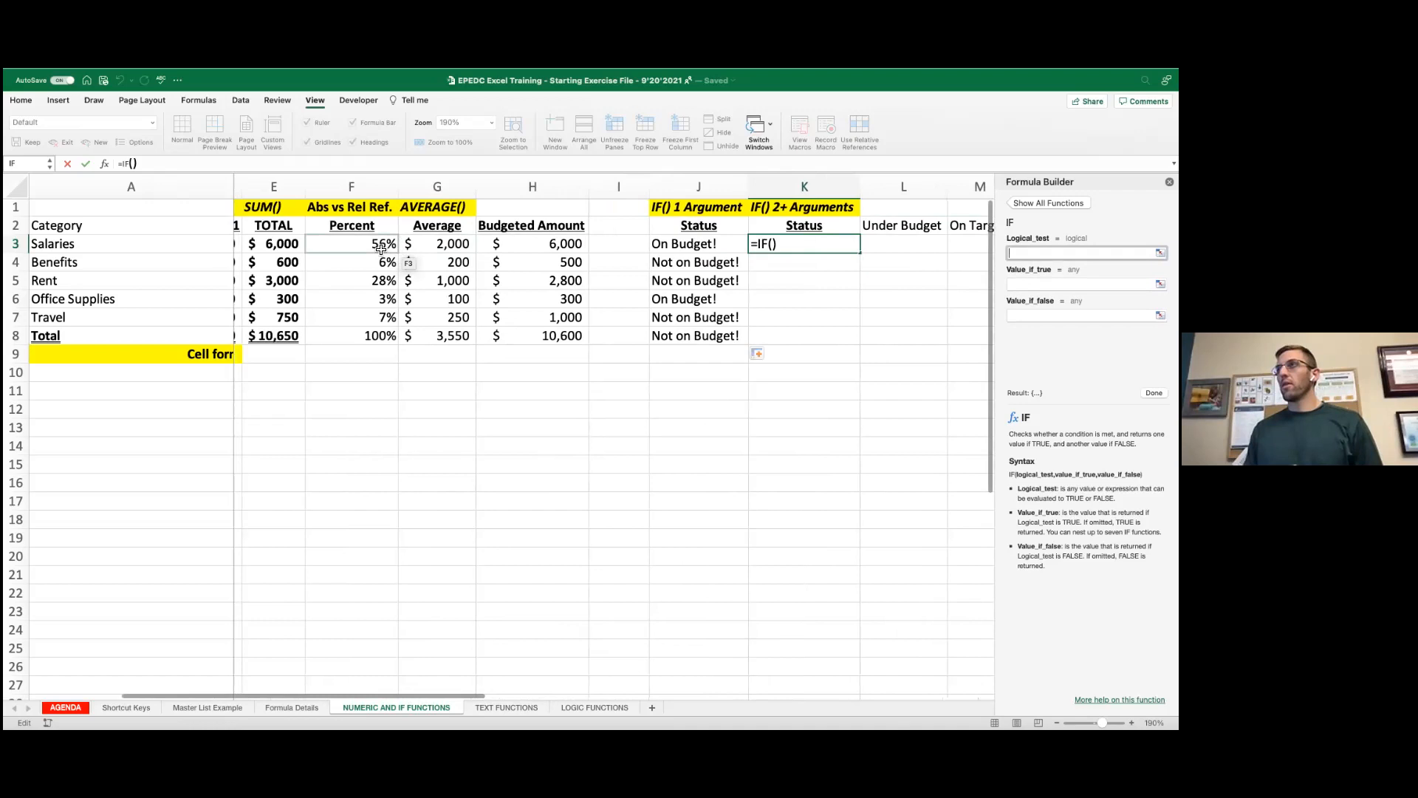
pyautogui.click(303, 245)
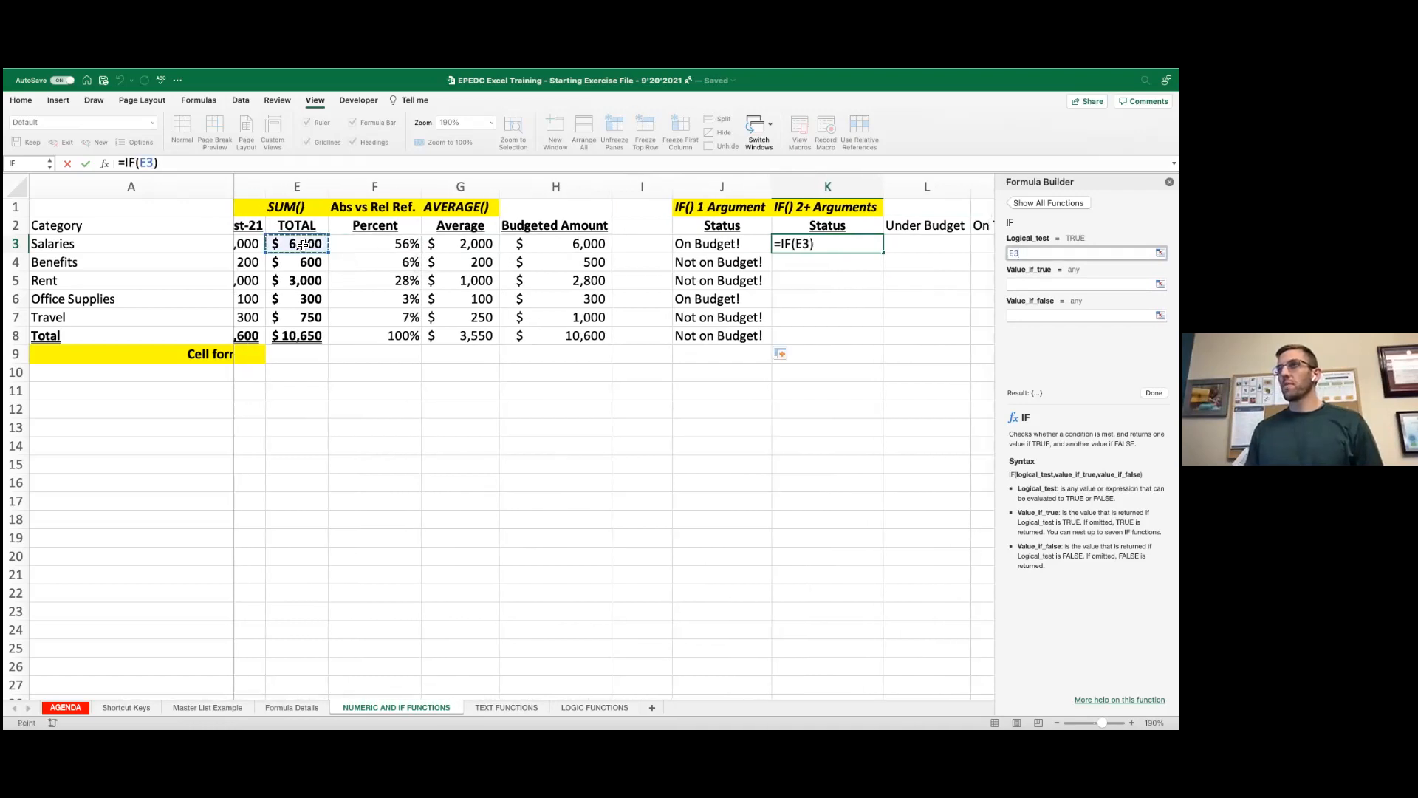
pyautogui.write('>')
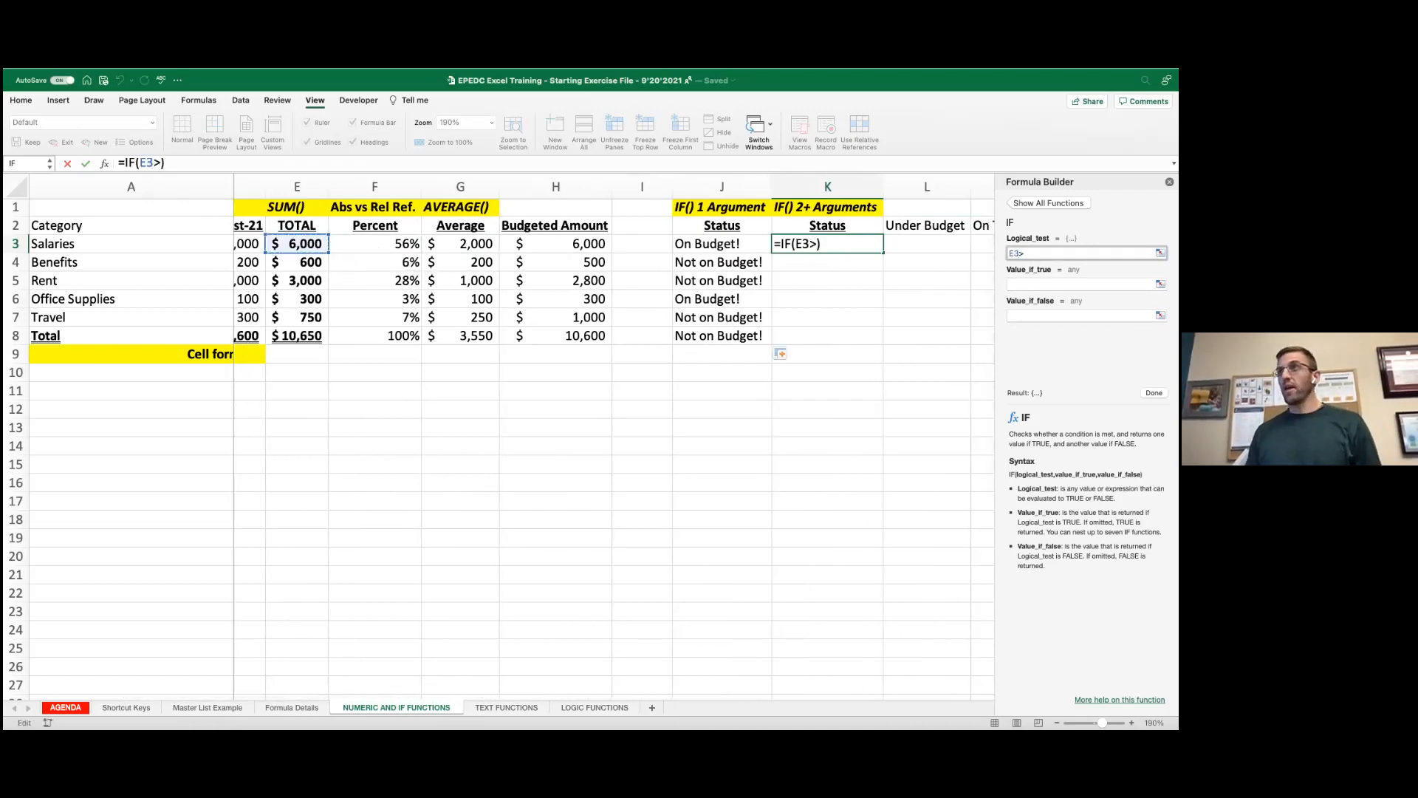
pyautogui.click(553, 245)
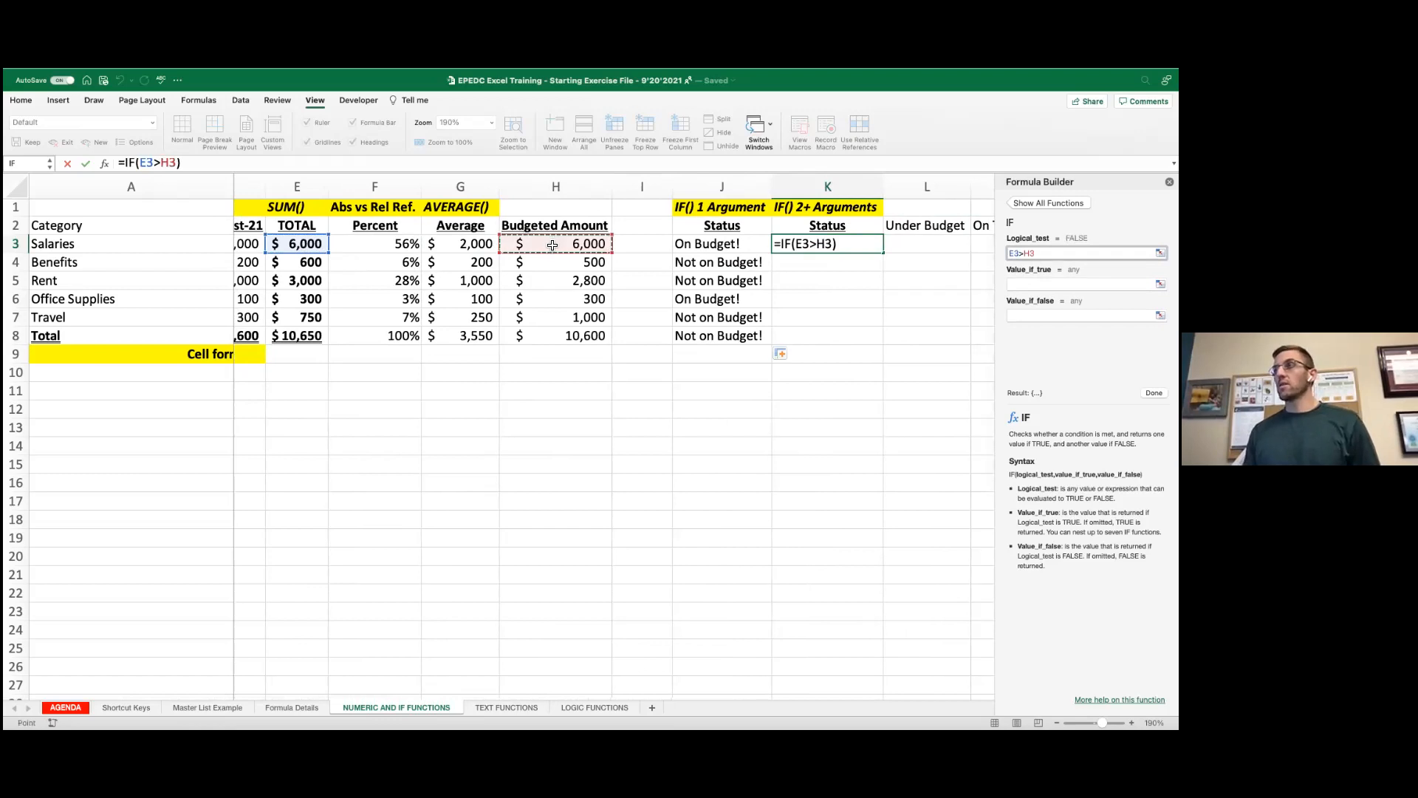
pyautogui.click(160, 162)
pyautogui.press('BackSpace')
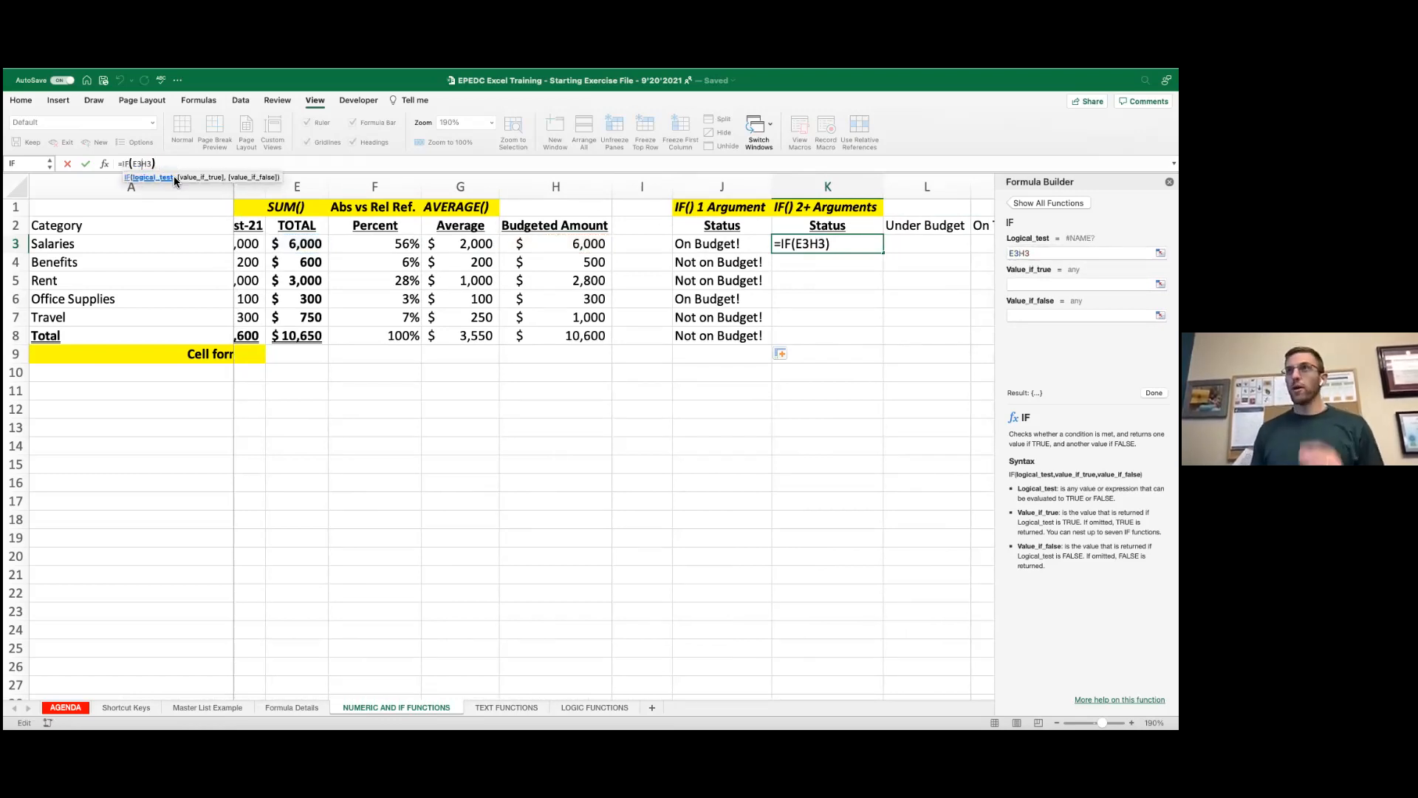
pyautogui.write('<')
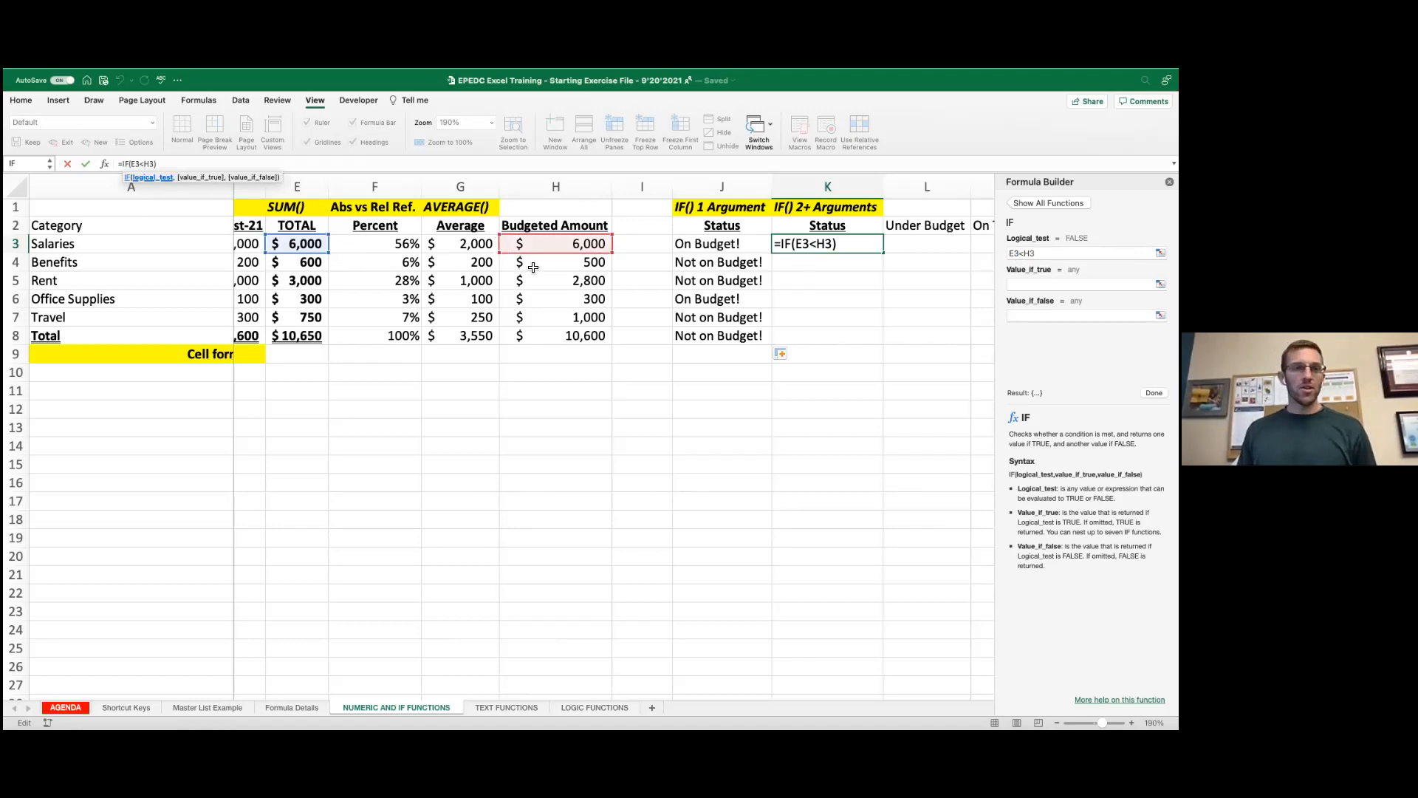
# Step: Set K3's value if true to the Under Budget label in L2
pyautogui.hscroll(3, 592, 257)
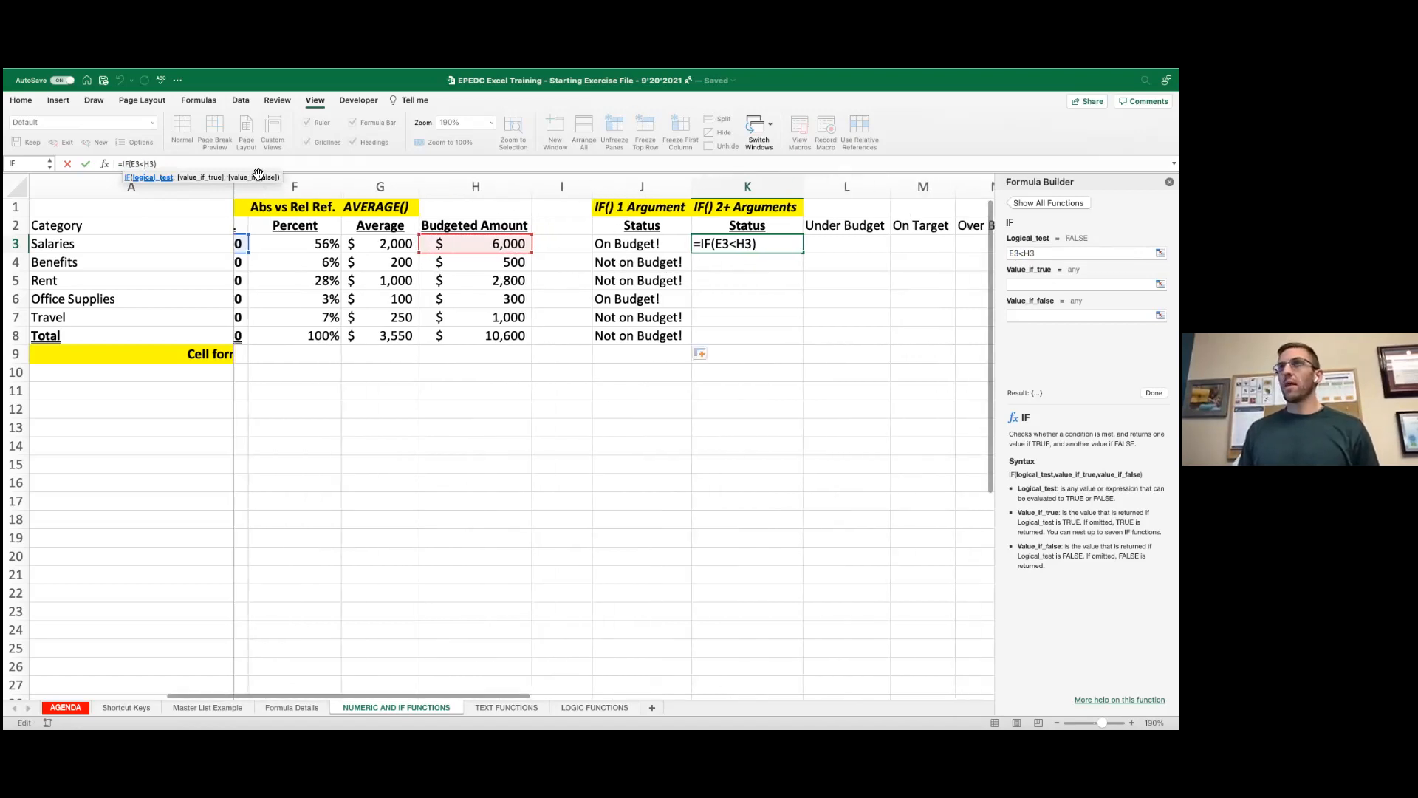
pyautogui.click(1080, 284)
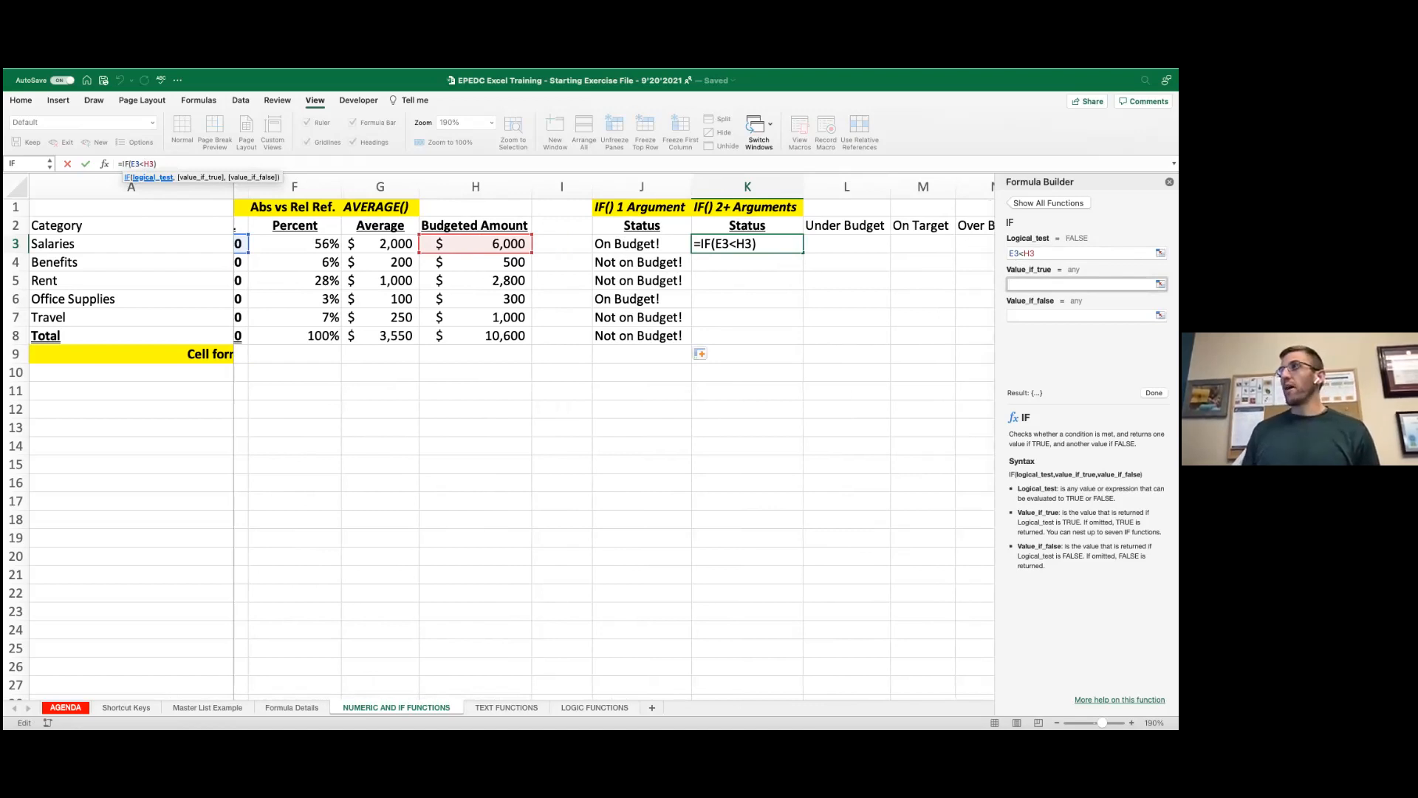
pyautogui.click(850, 225)
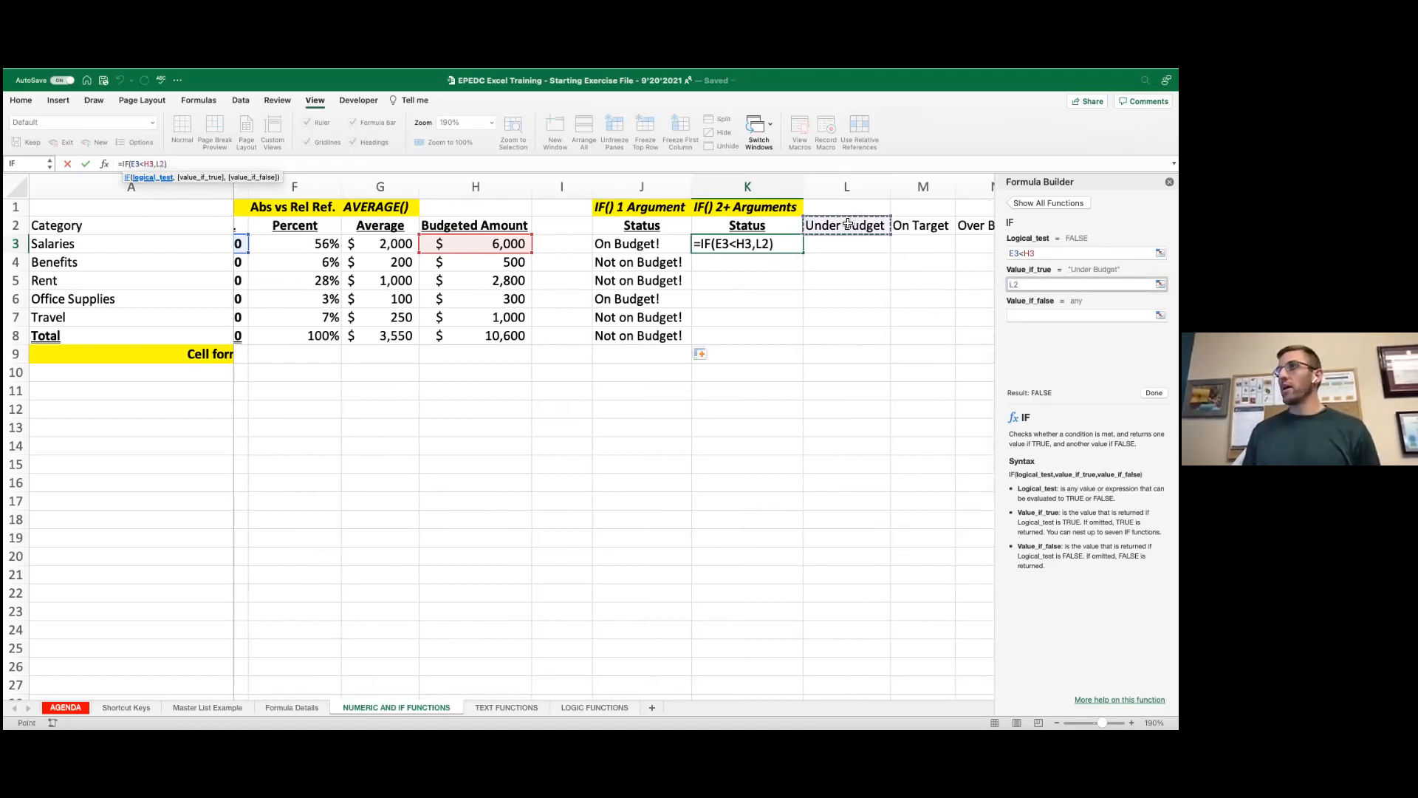
pyautogui.hscroll(-3, 396, 229)
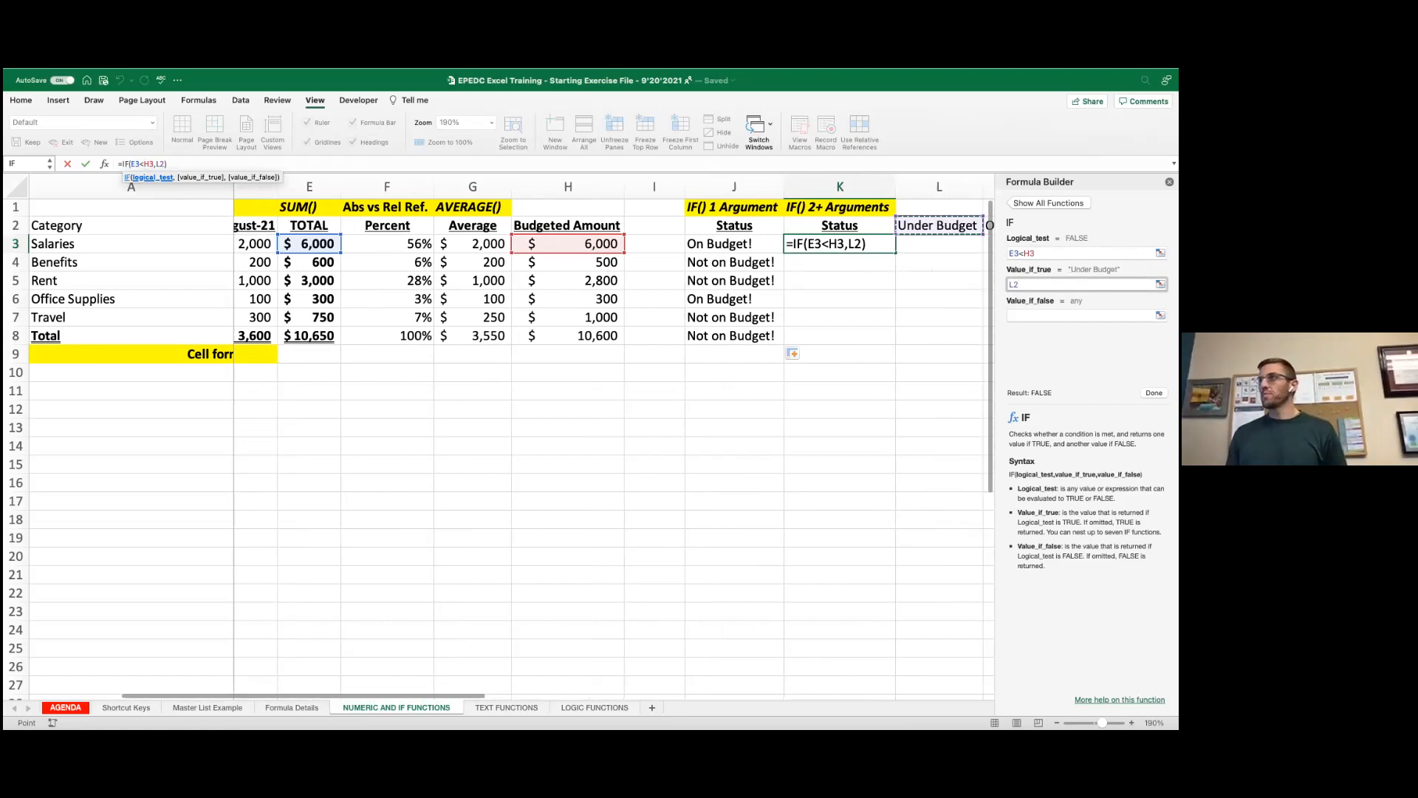
pyautogui.press('Tab')
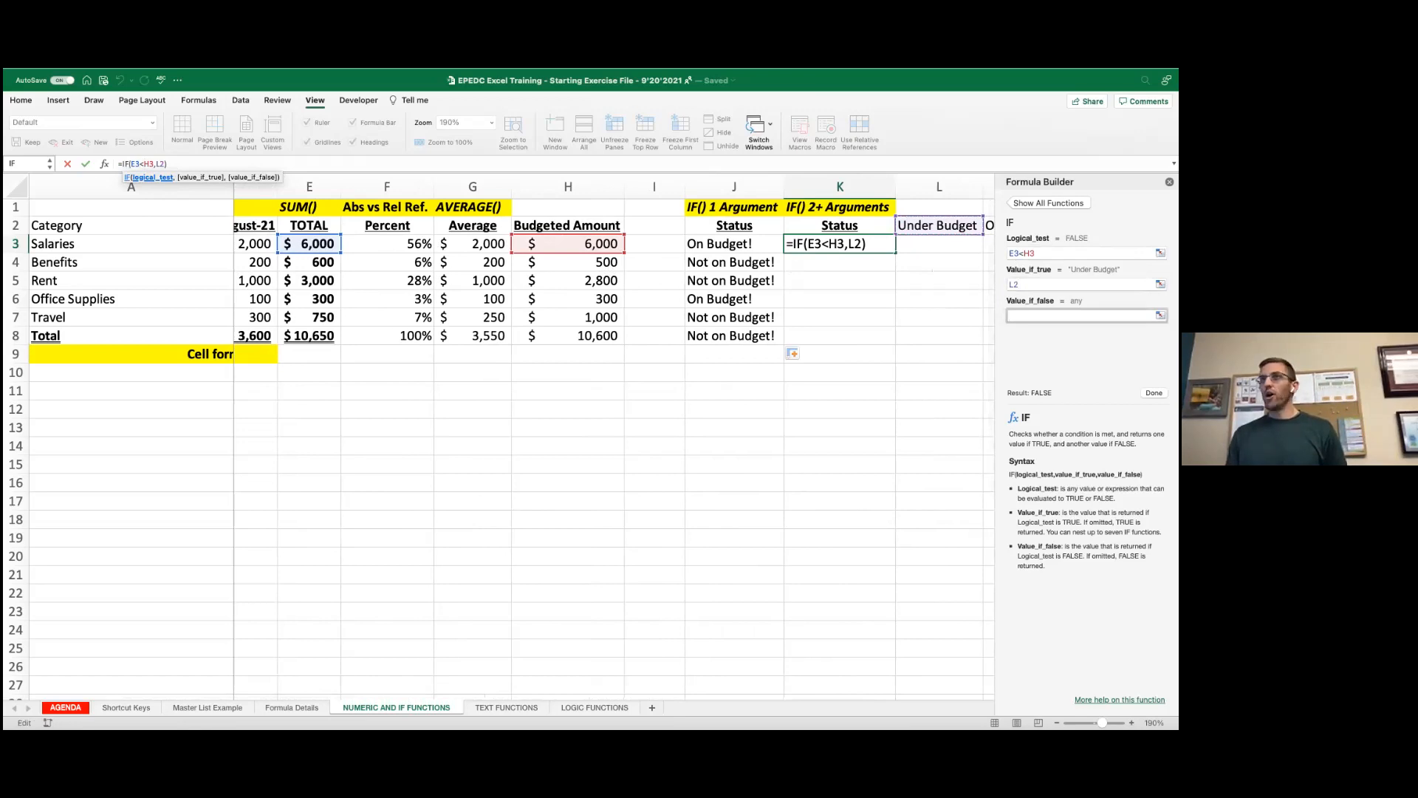
# Step: Start a nested IF function as the value if false in K3's formula
pyautogui.hscroll(5, 899, 256)
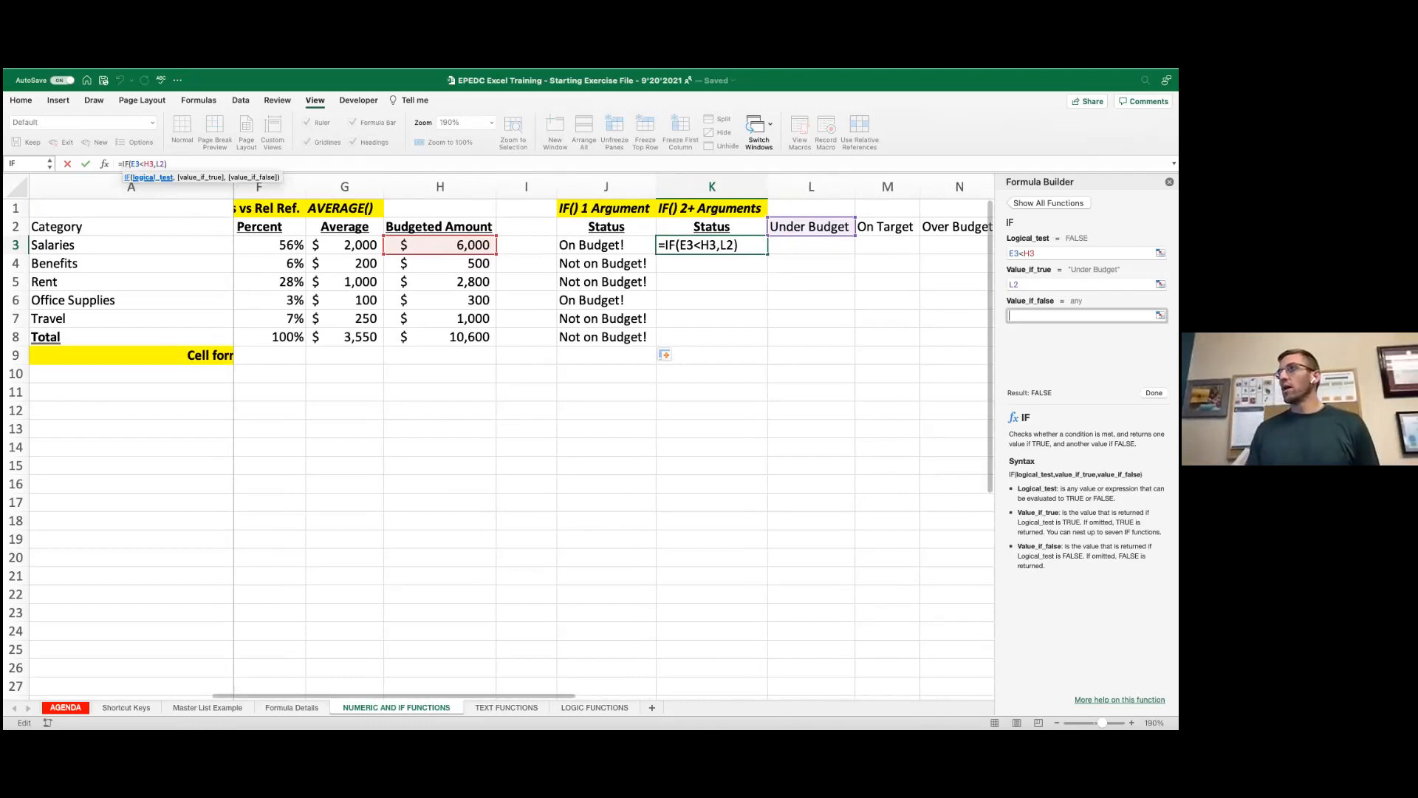
pyautogui.click(163, 163)
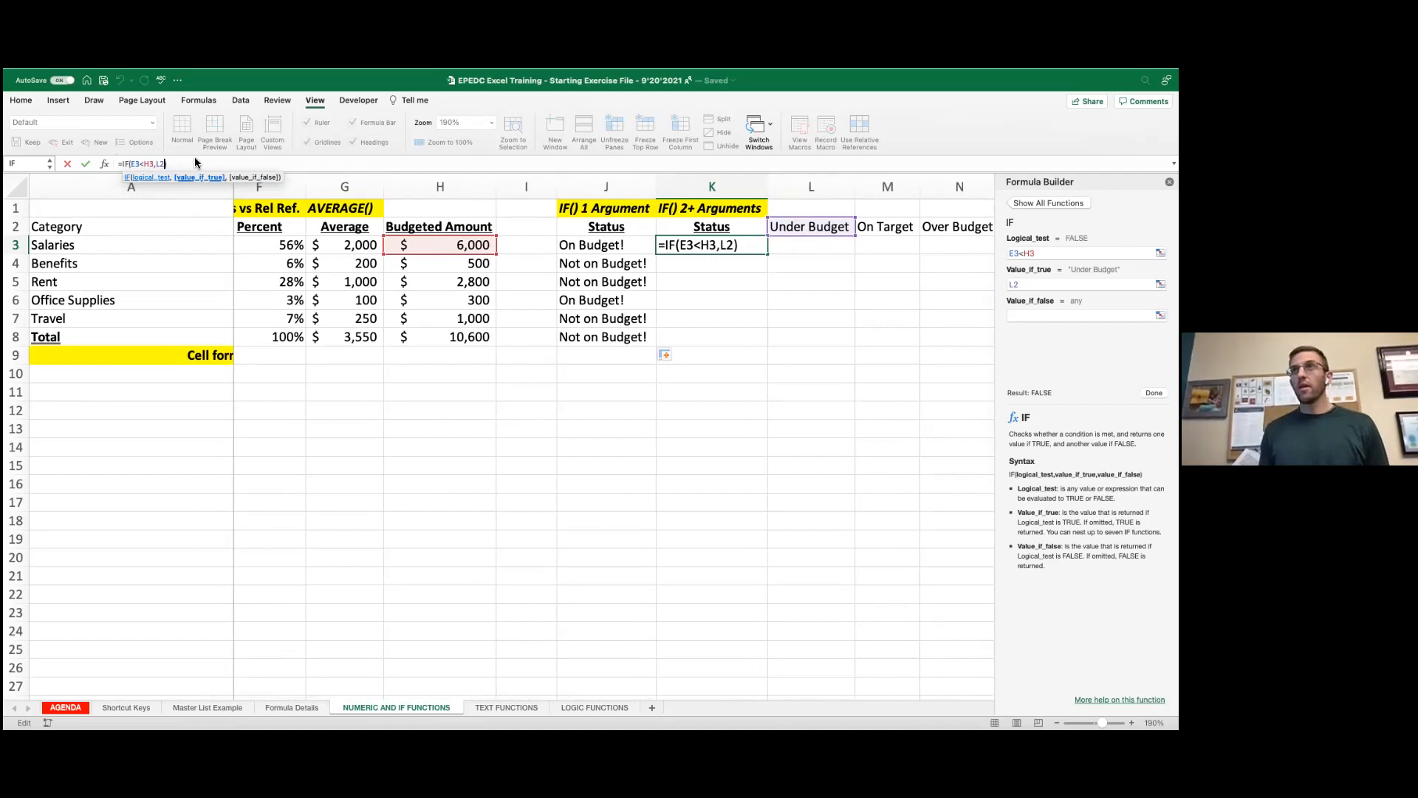
pyautogui.write(',')
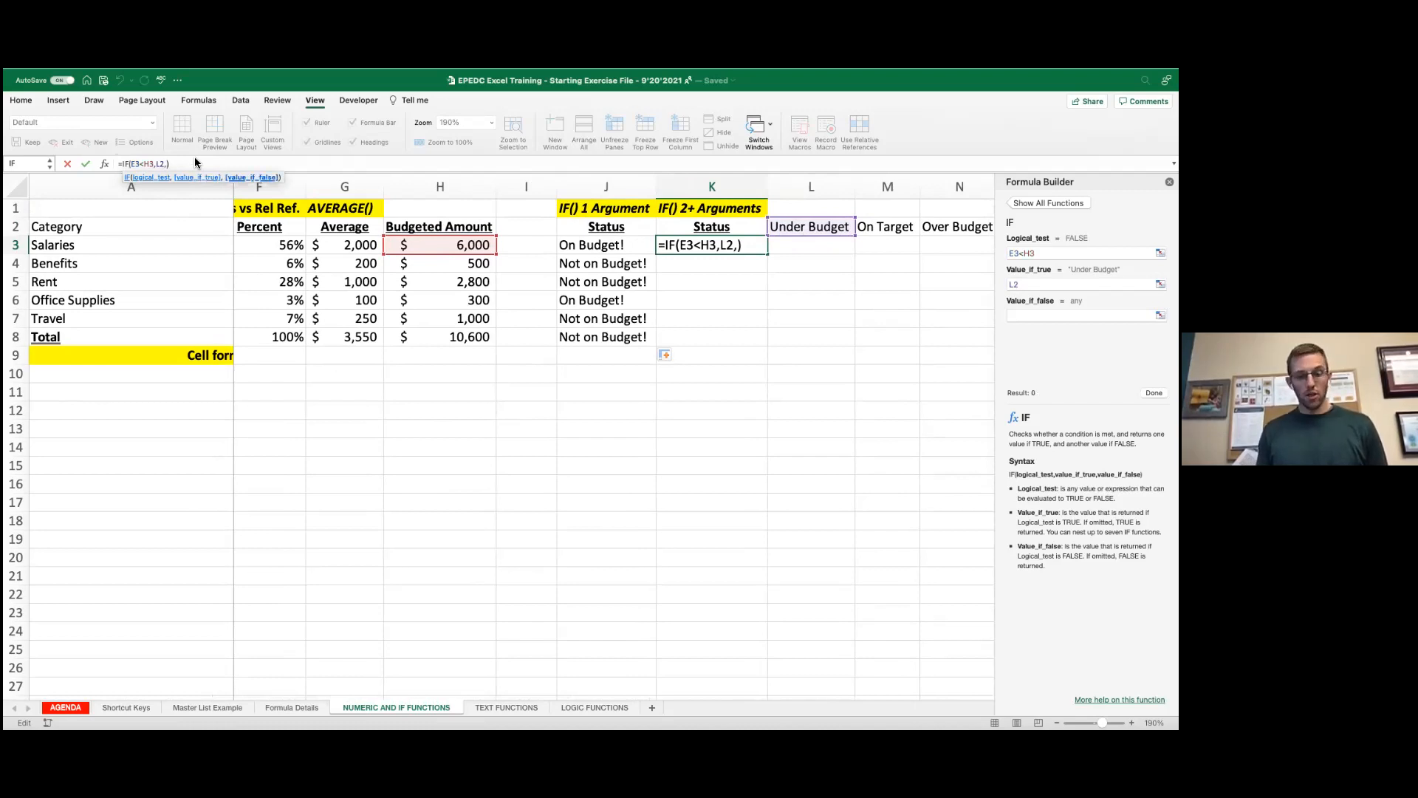
pyautogui.write('if')
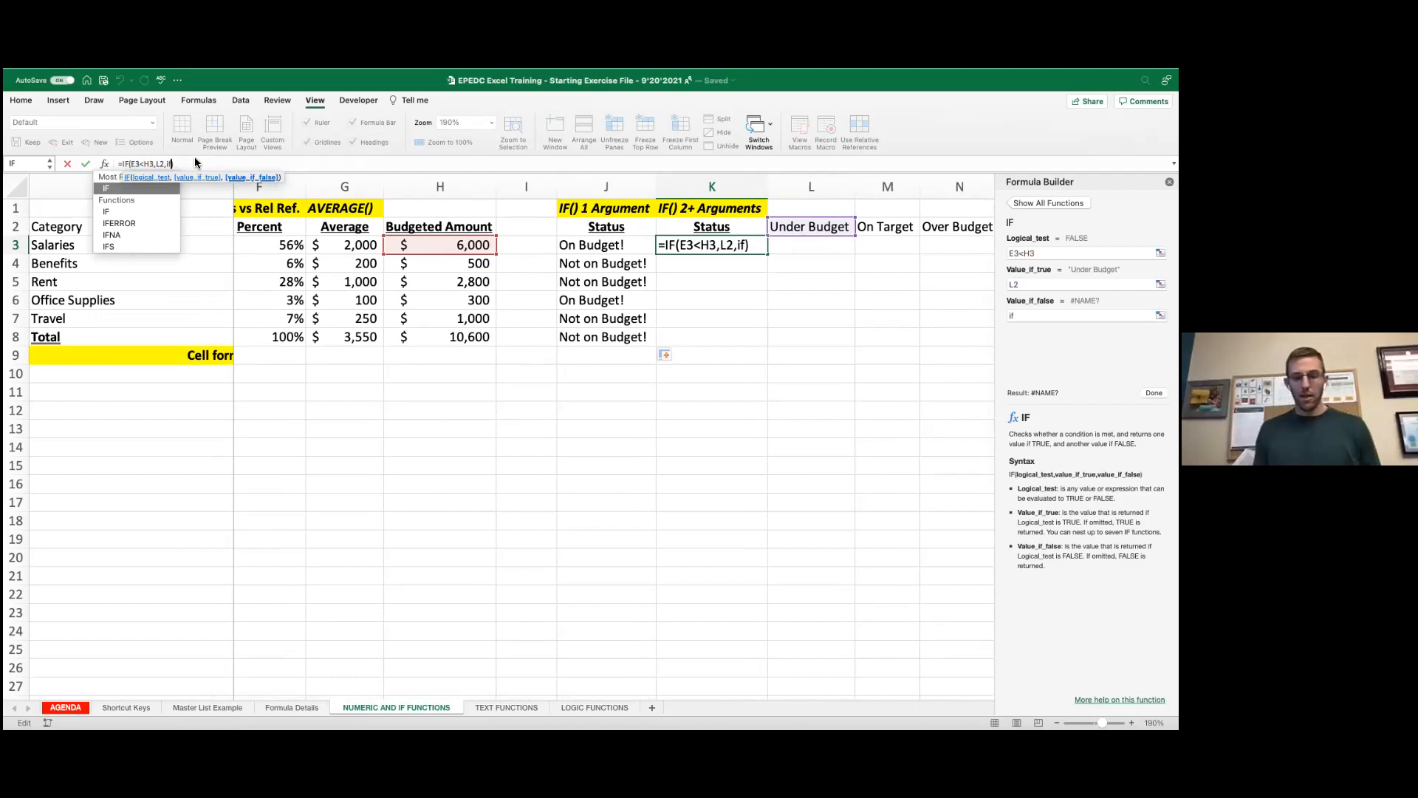
pyautogui.write('(')
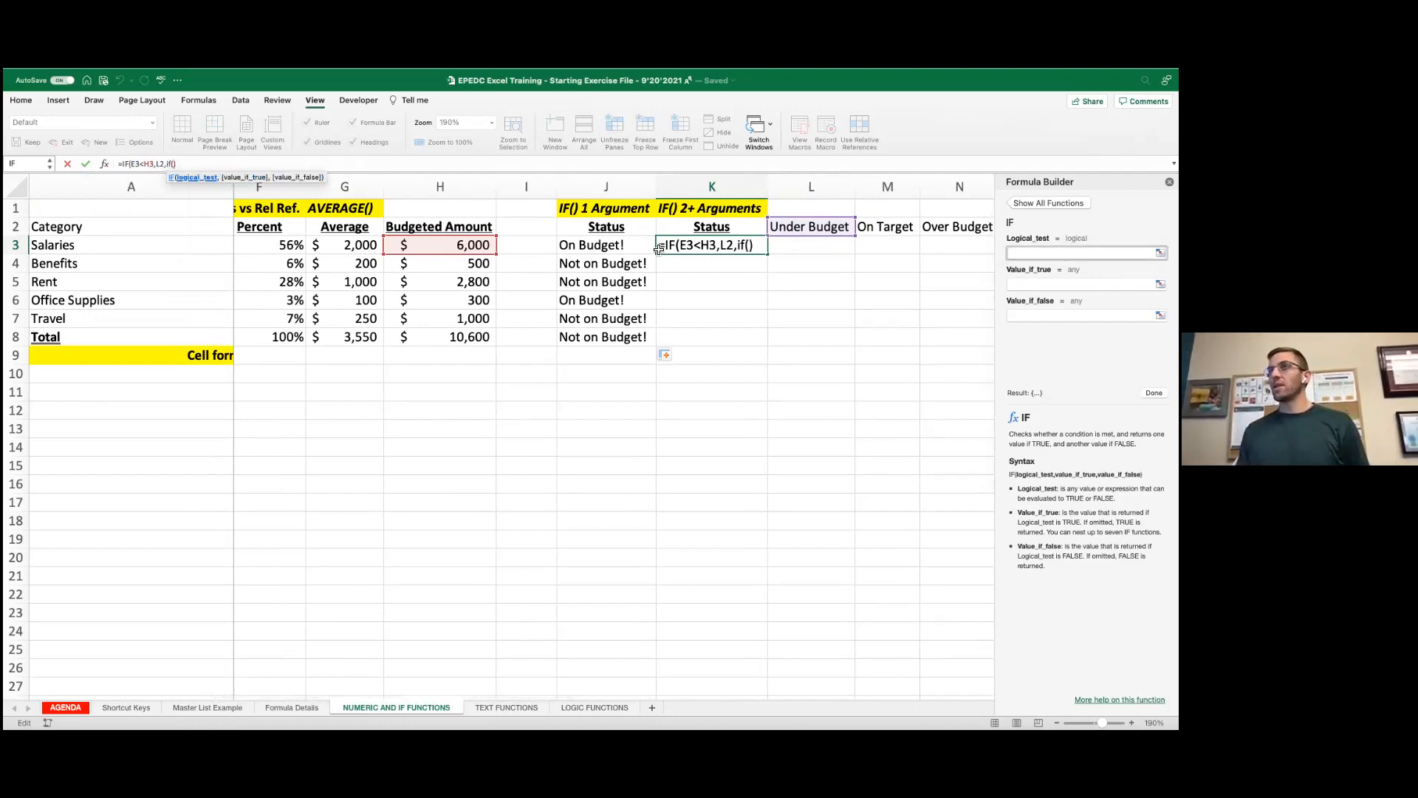
# Step: Set the nested IF's logical test to E3=H3
pyautogui.hscroll(-3, 381, 244)
pyautogui.click(292, 245)
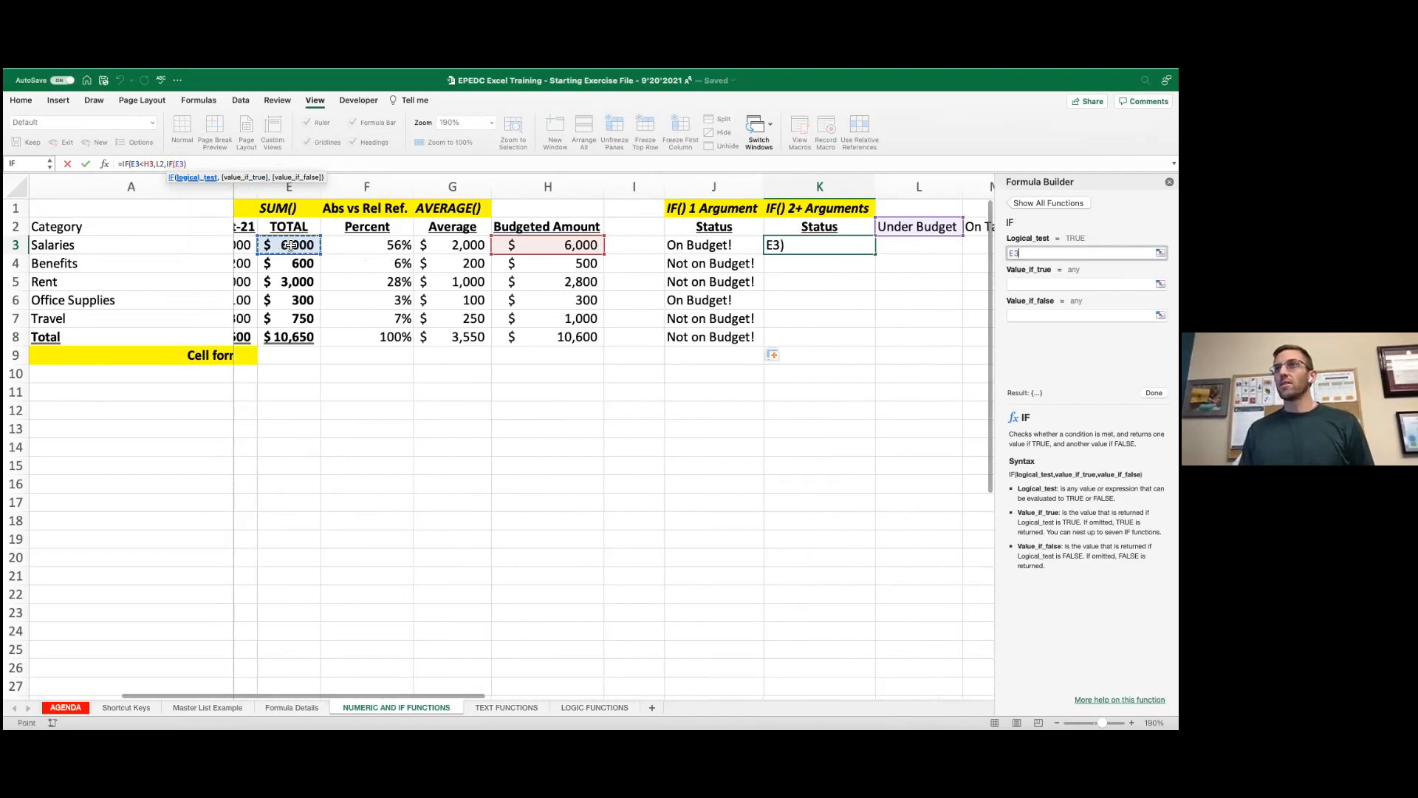
pyautogui.write('=')
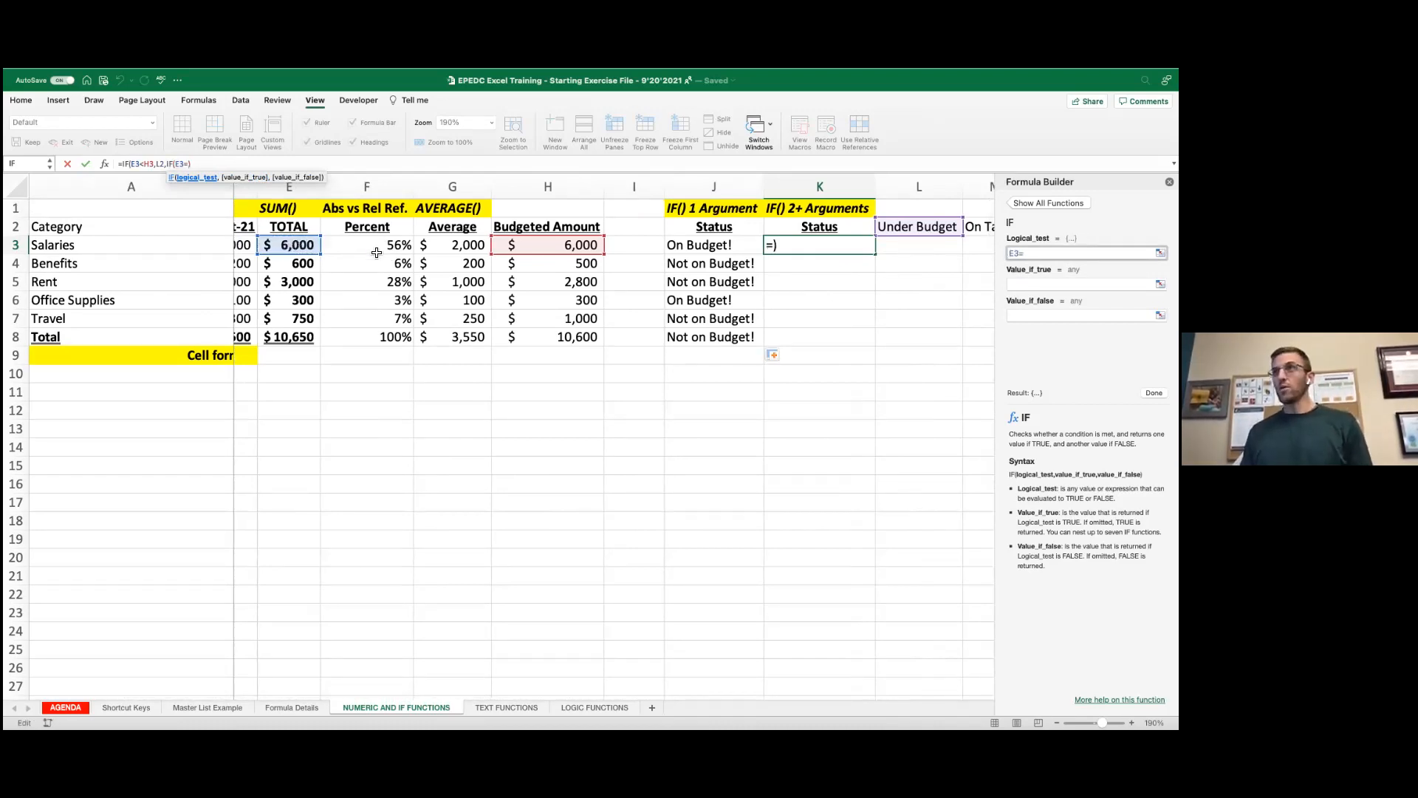
pyautogui.click(537, 248)
pyautogui.hscroll(2, 886, 256)
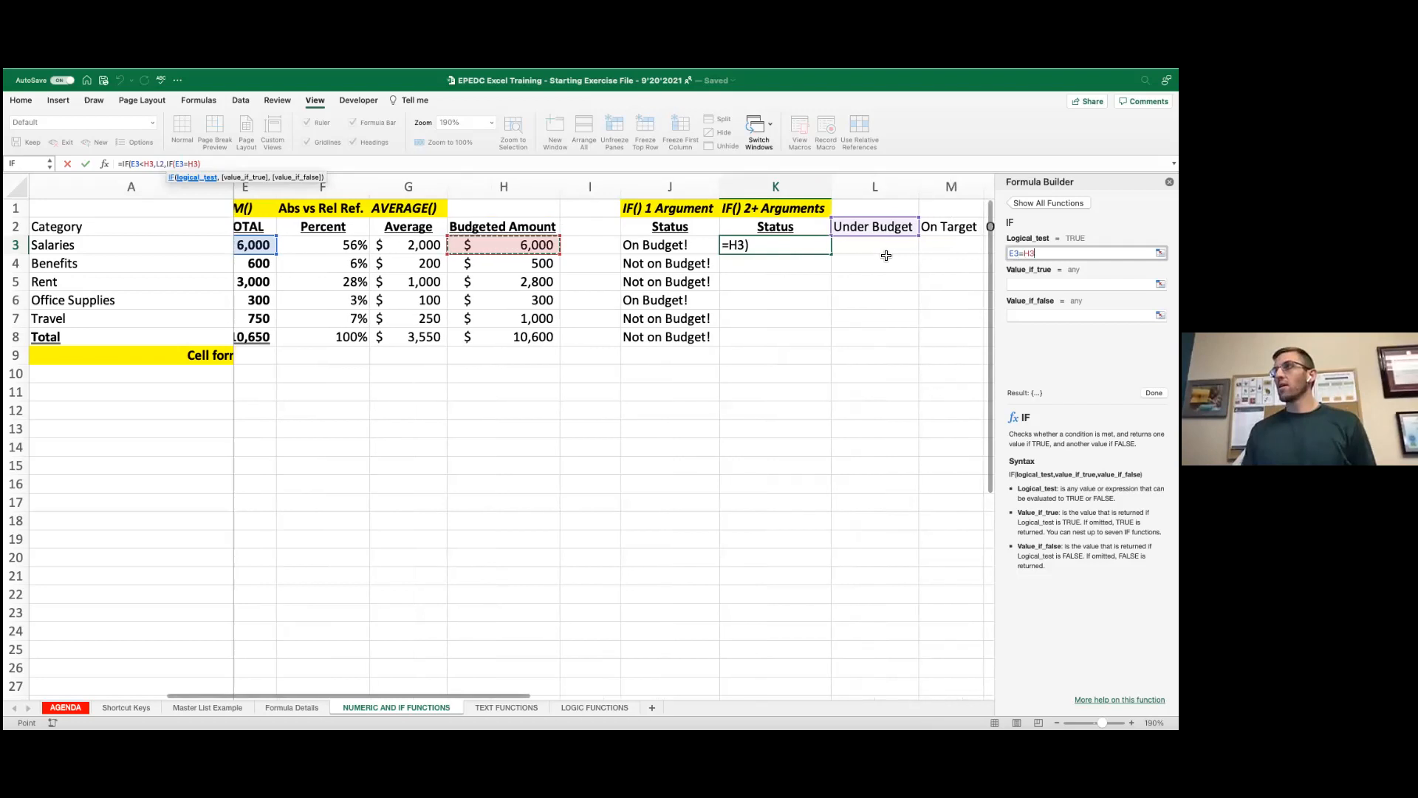
# Step: Set the nested IF's value if true to the On Target label in M2 and its value if false to the Over Budget label in N2
pyautogui.write(',')
pyautogui.click(955, 230)
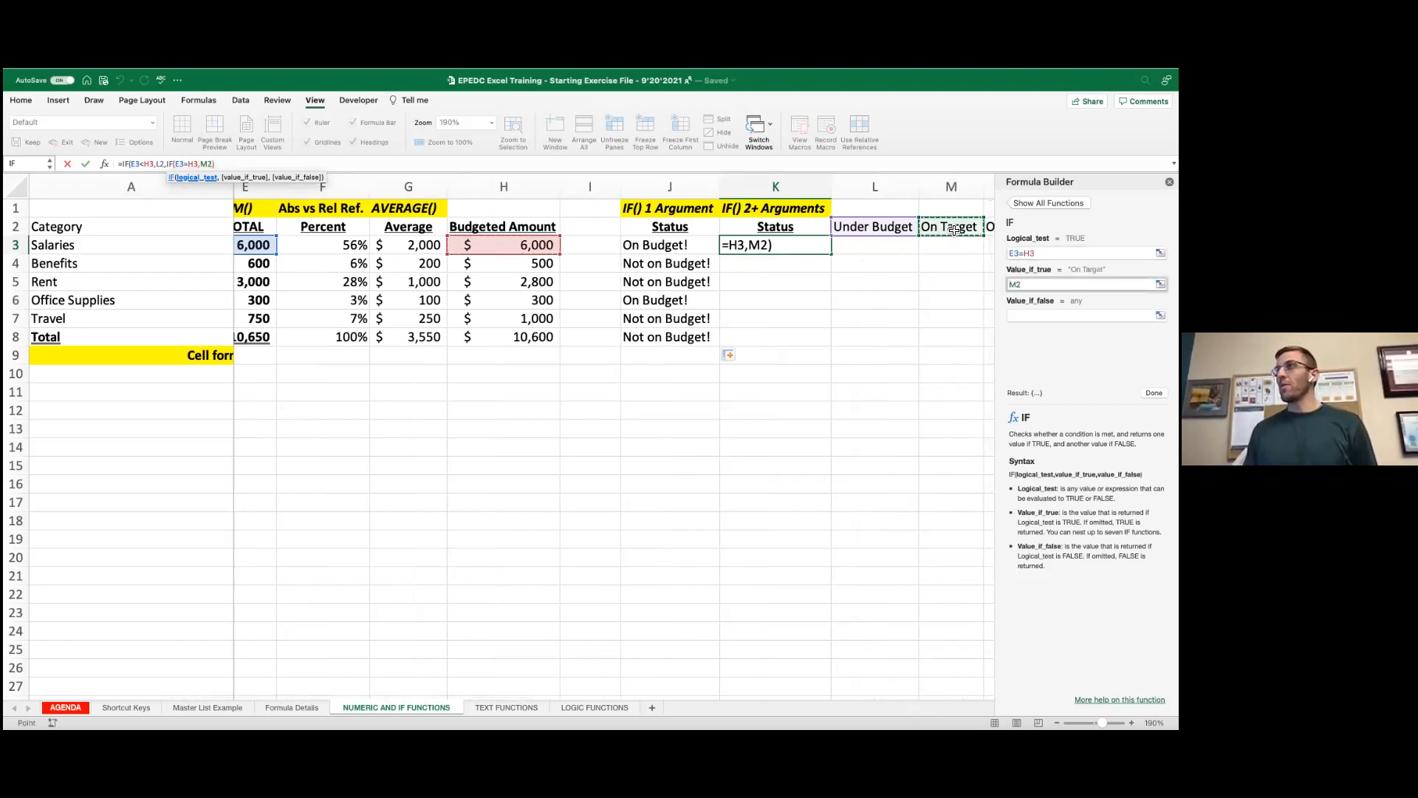
pyautogui.click(215, 164)
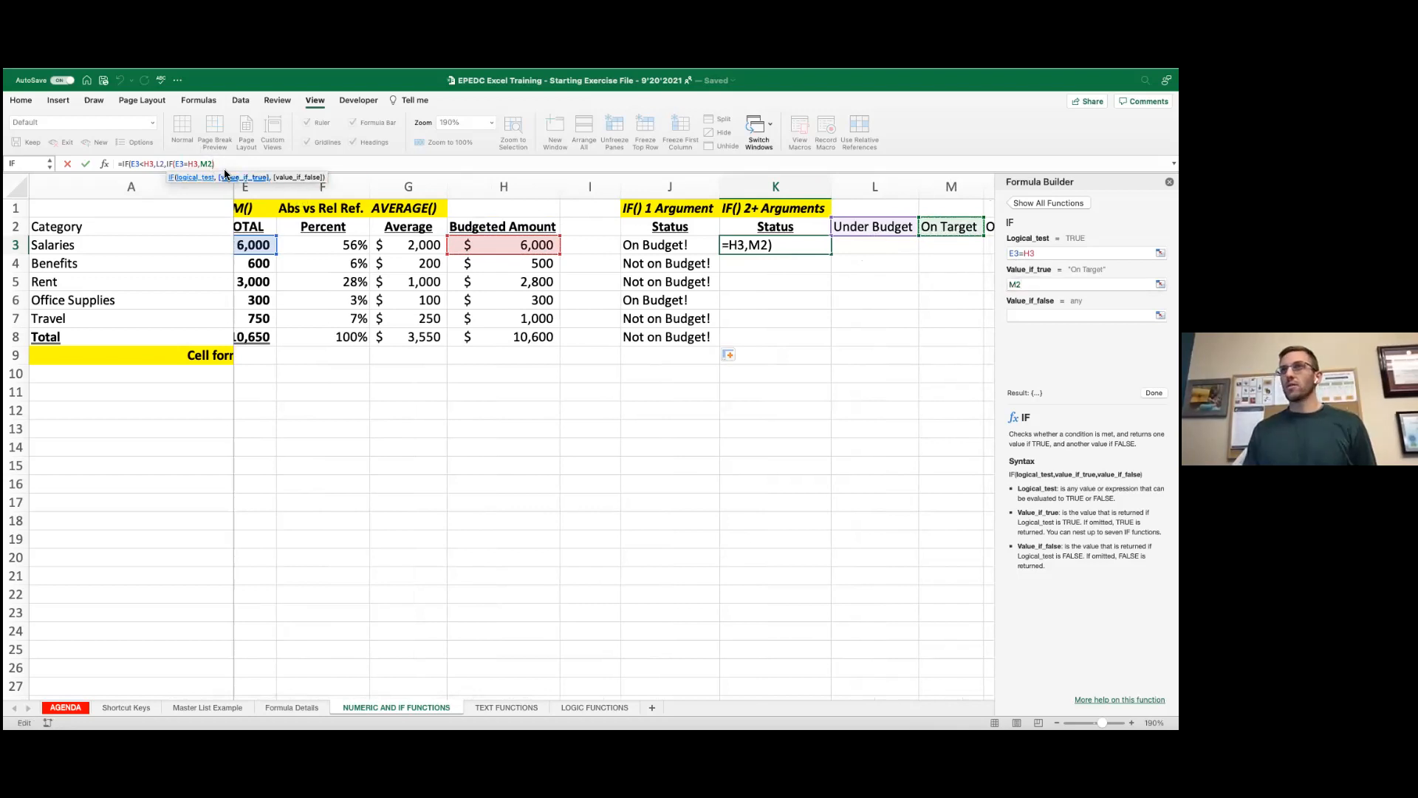
pyautogui.hscroll(3, 875, 281)
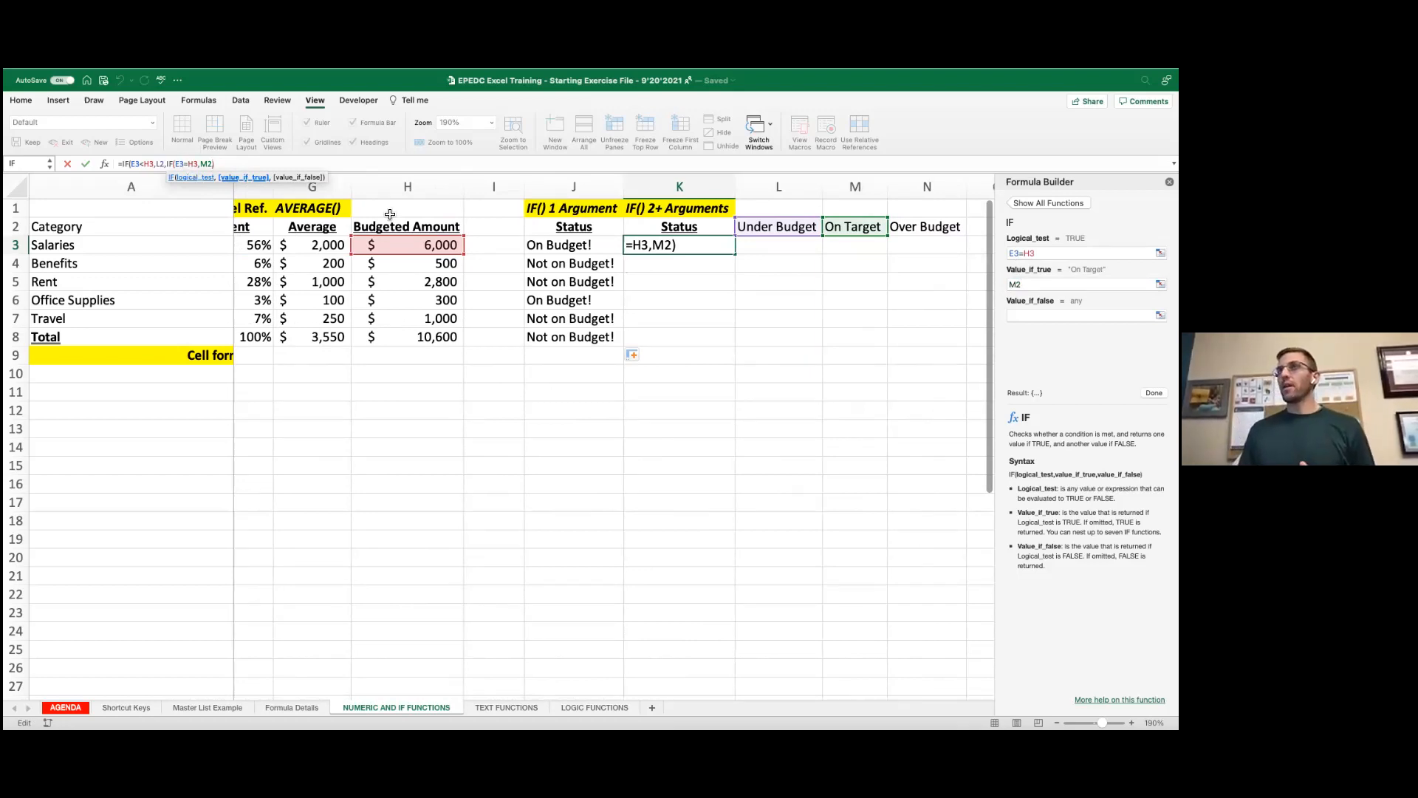
pyautogui.write(',')
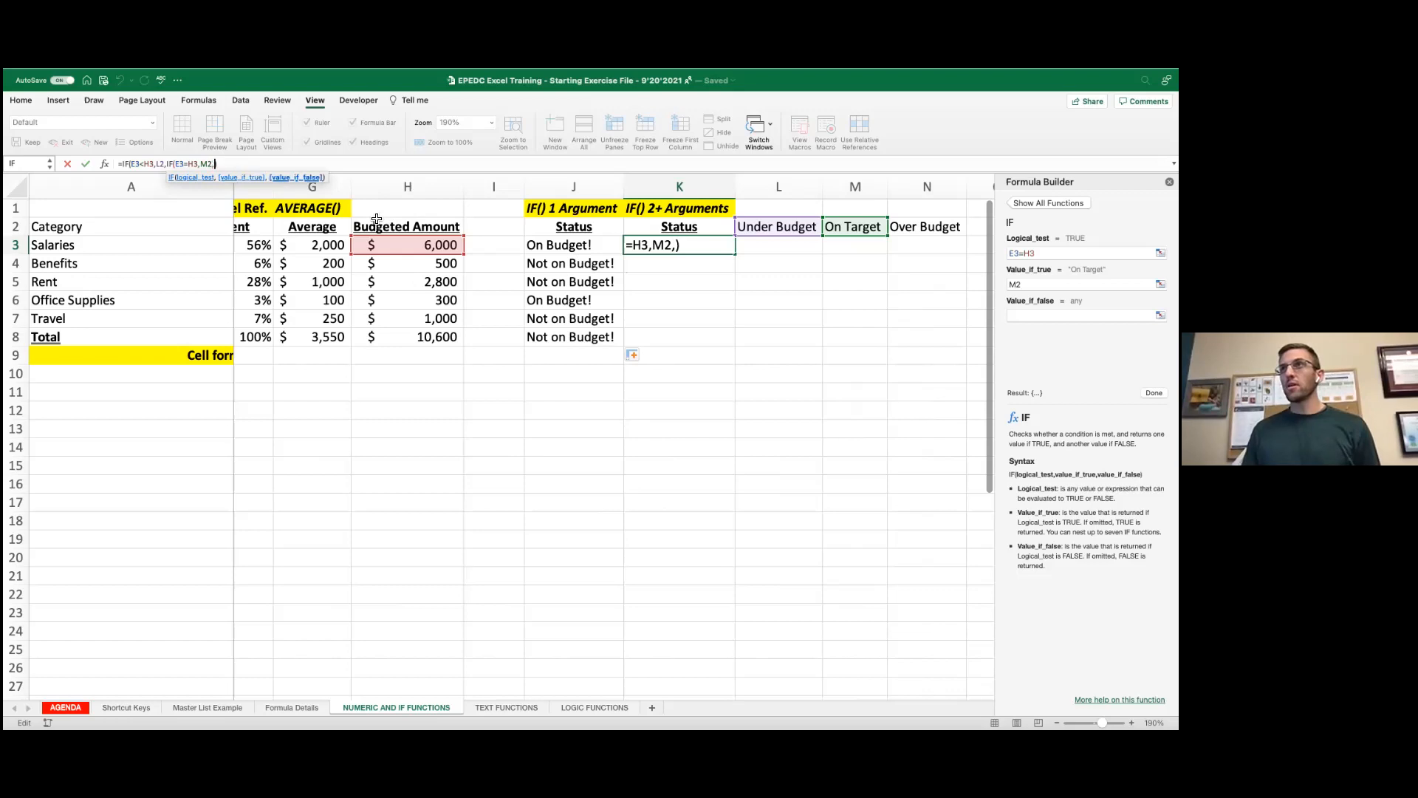
pyautogui.click(916, 229)
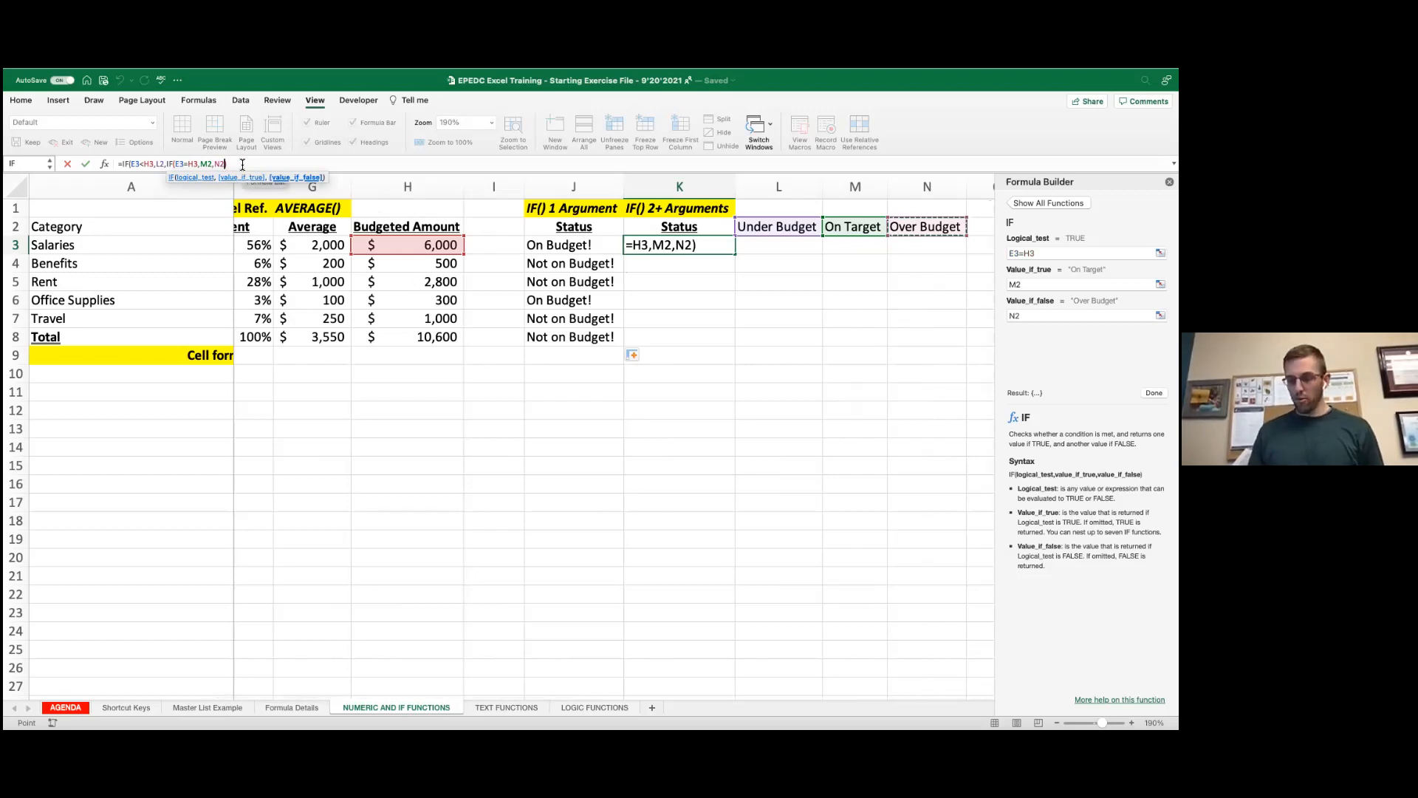
# Step: Close the nested IF formula in K3 and enter it, accepting the proposed correction of the closing parentheses
pyautogui.write(')')
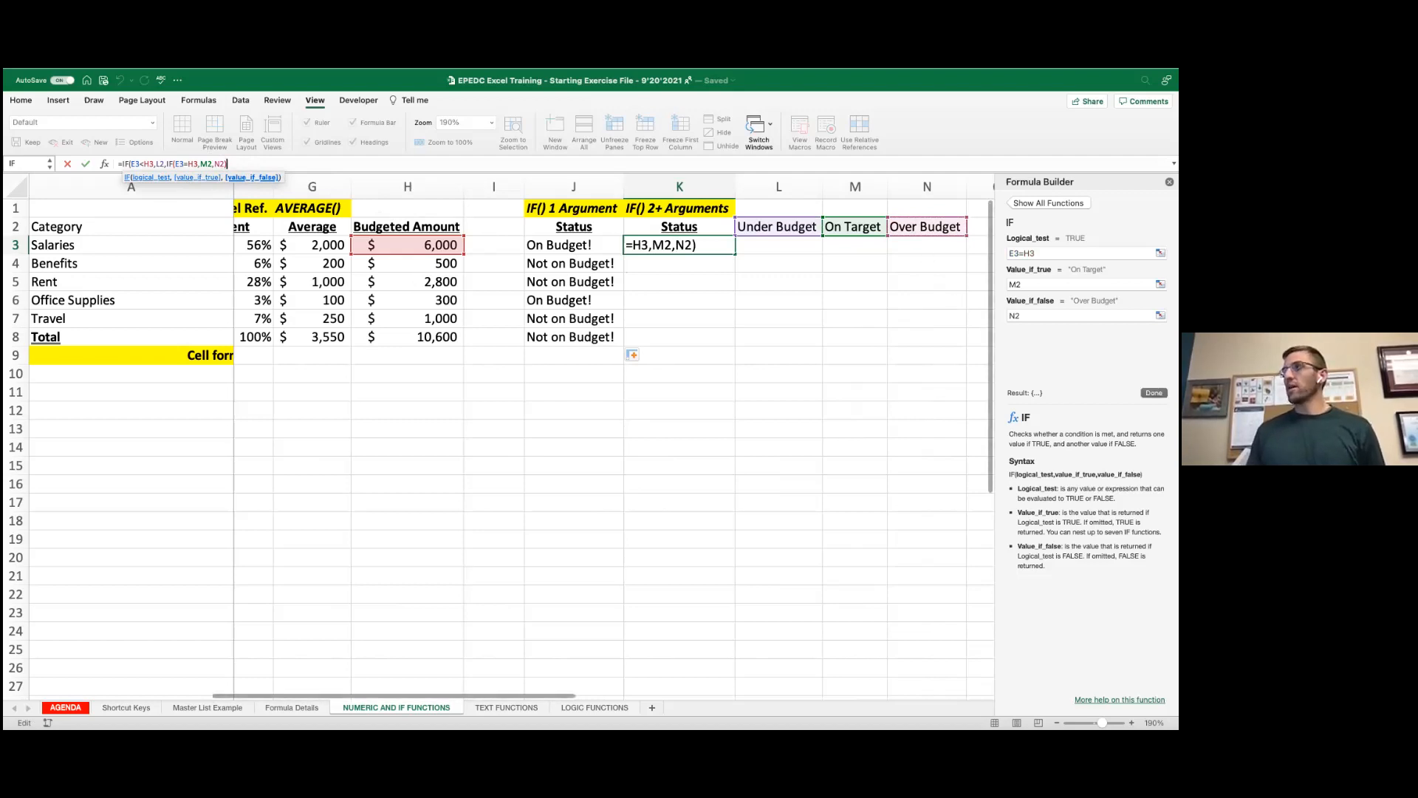
pyautogui.press('Return')
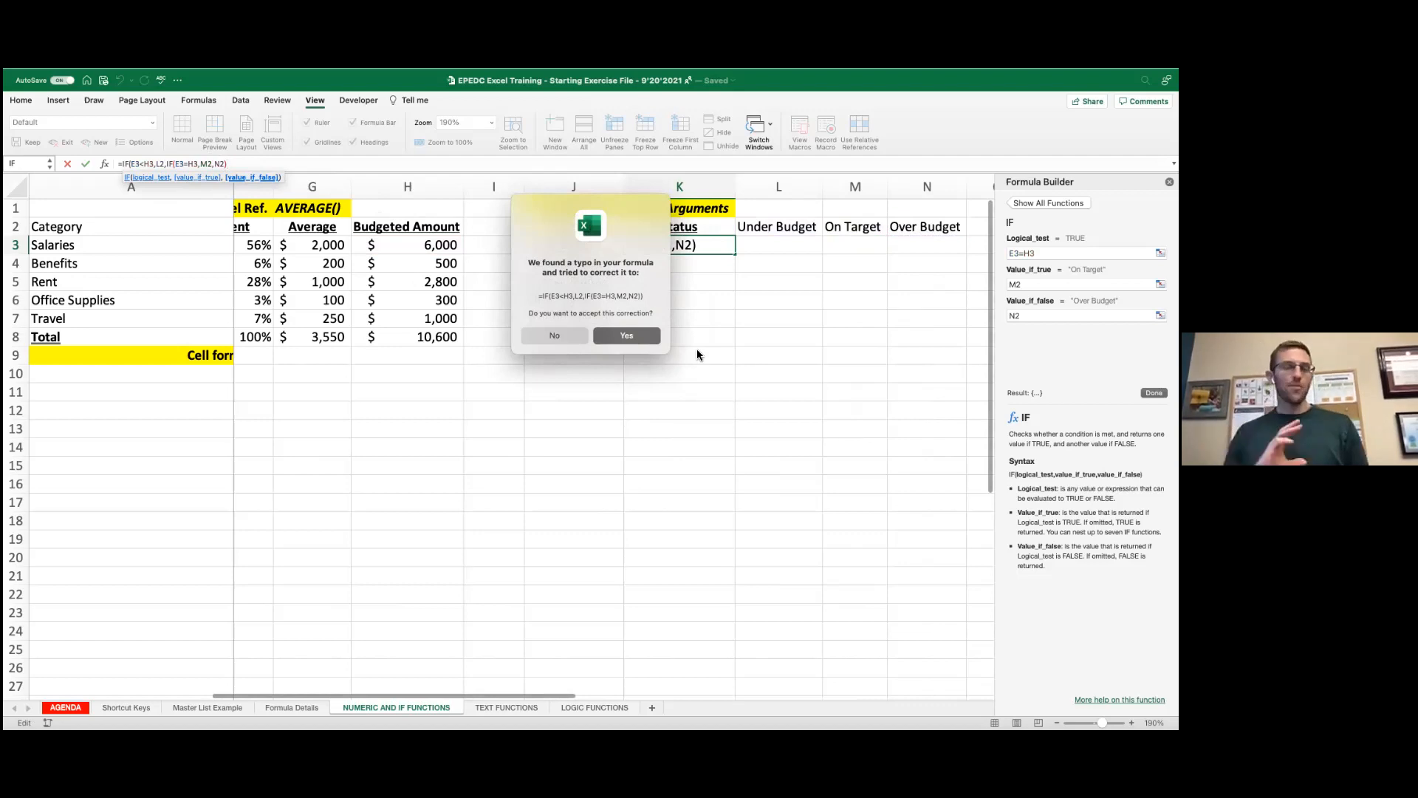
pyautogui.click(632, 336)
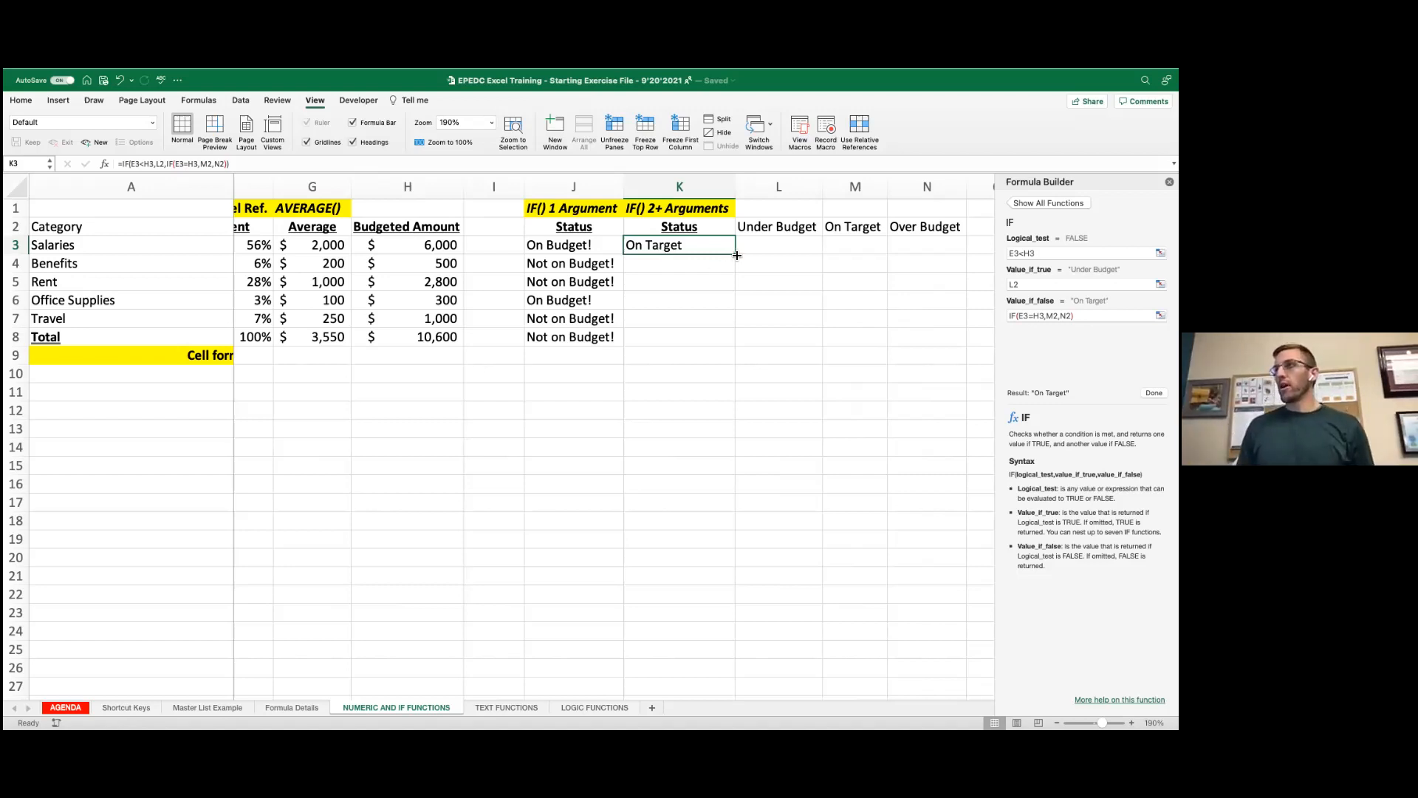
# Step: Fill K3's formula down through K8 and inspect the label references in K4's copied formula
pyautogui.moveTo(737, 255); pyautogui.dragTo(720, 350)
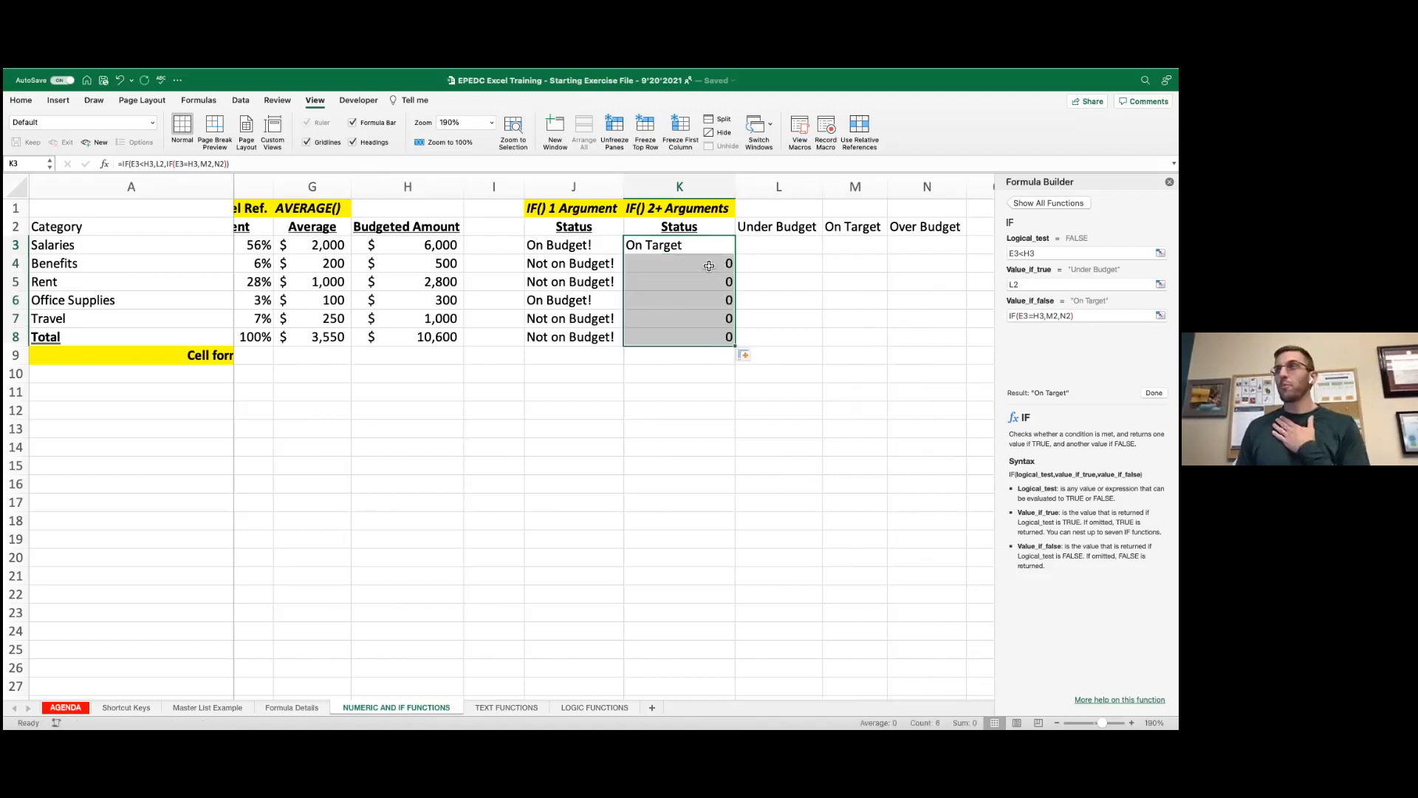
pyautogui.click(709, 264)
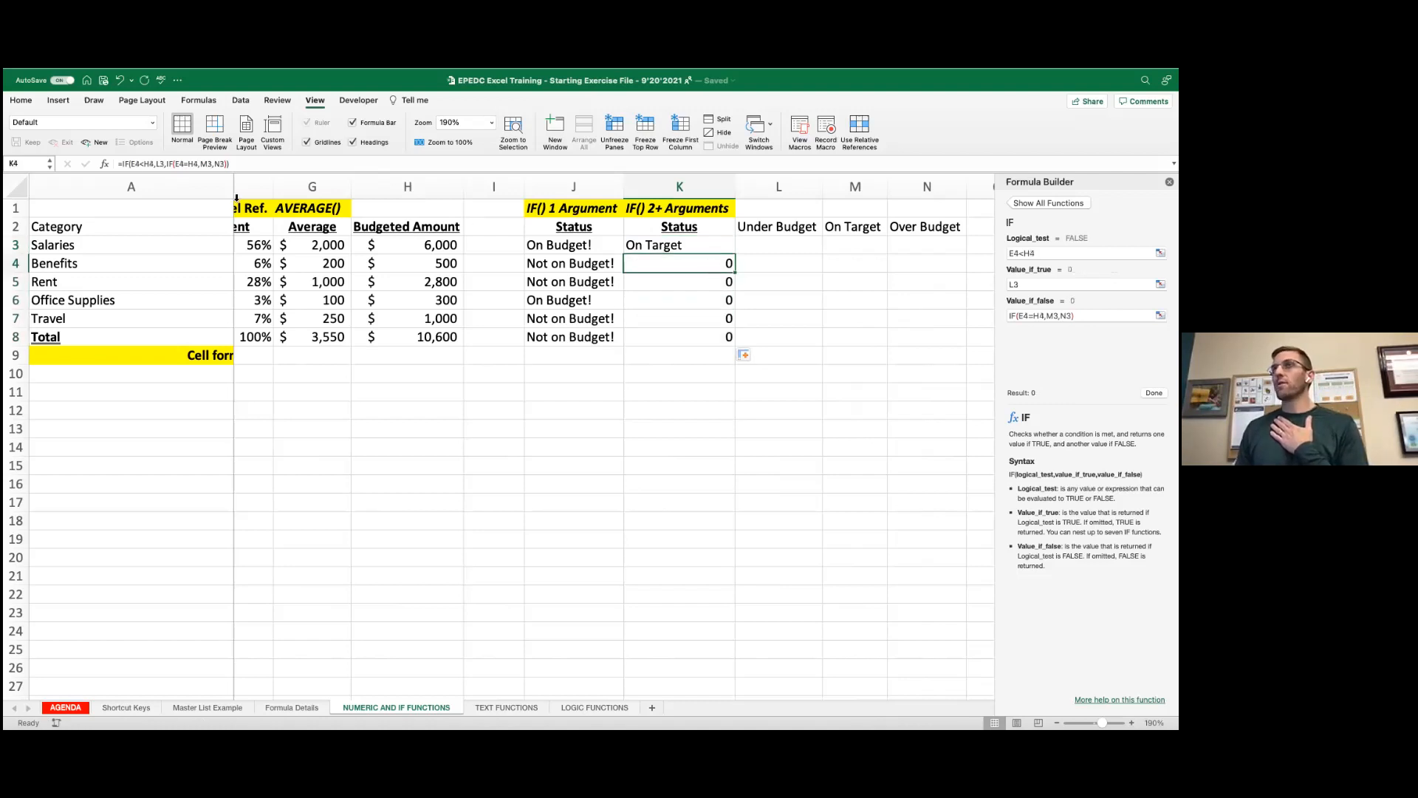
pyautogui.click(236, 164)
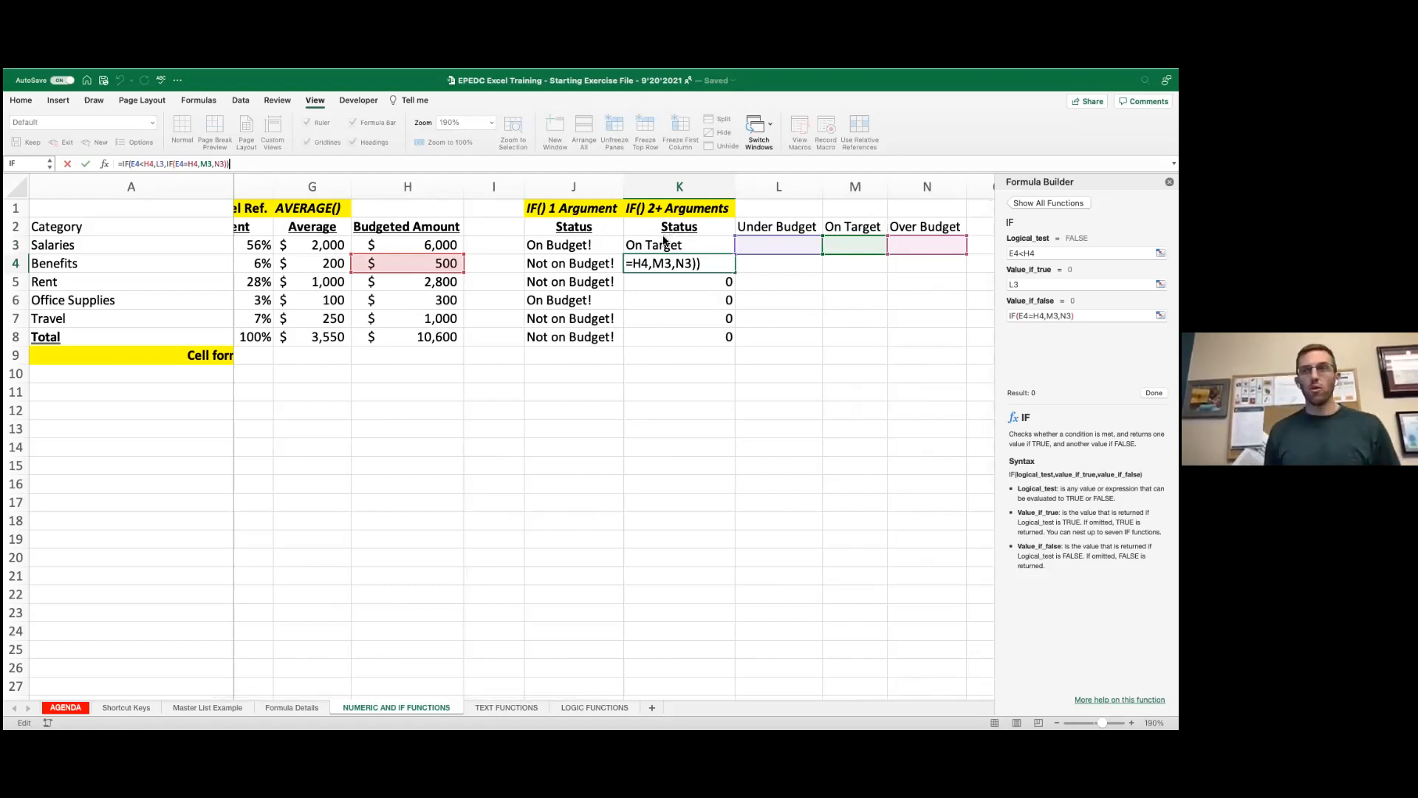
# Step: Make the Under Budget label reference in K3's formula absolute as $L$2
pyautogui.click(665, 242)
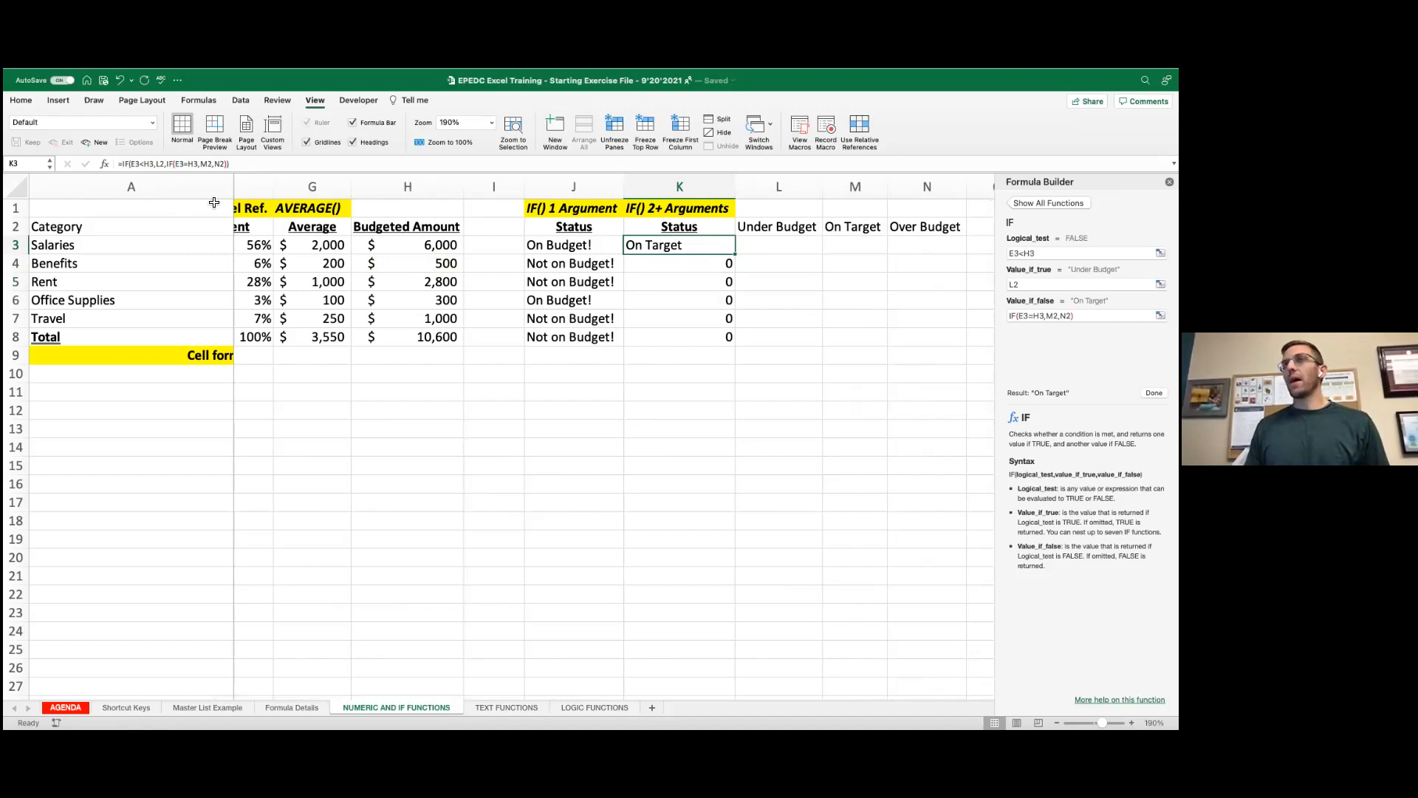
pyautogui.click(150, 164)
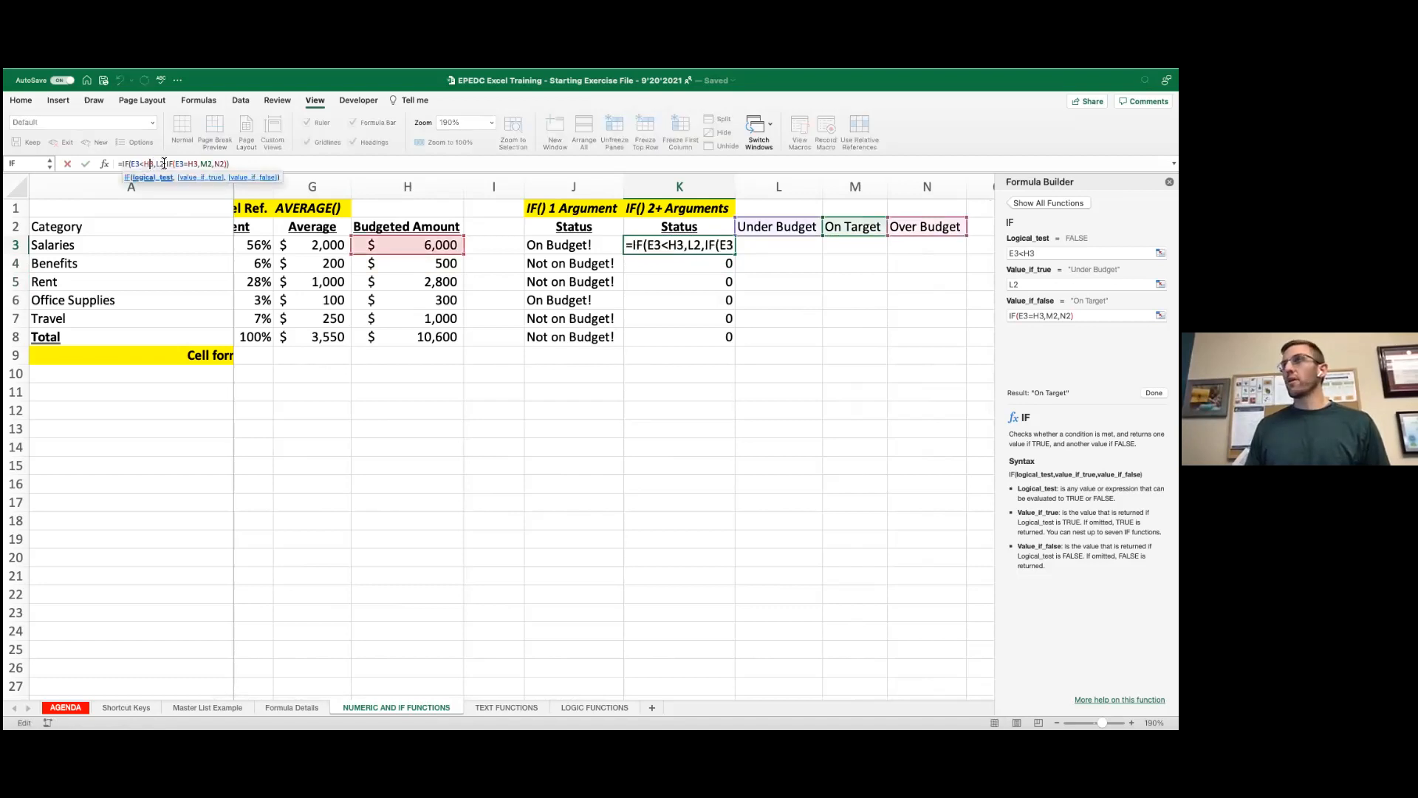
pyautogui.click(156, 164)
pyautogui.write('$')
pyautogui.press('Right')
pyautogui.write('$')
pyautogui.press('Right')
pyautogui.press('Right')
pyautogui.press('Right')
pyautogui.press('Right')
pyautogui.press('Right')
pyautogui.press('Right')
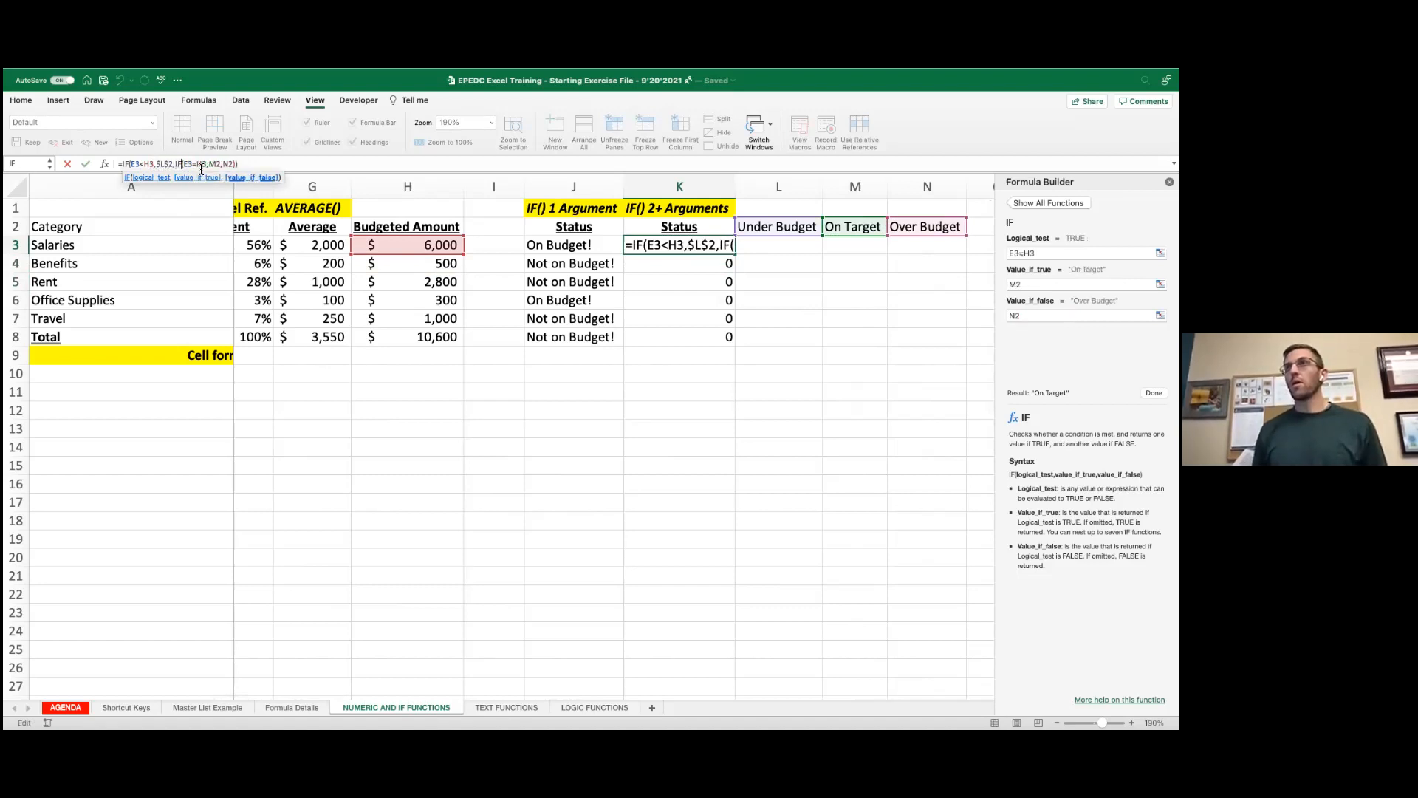
# Step: Make the nested IF's label references in K3 absolute as $M$2 and $N$2, and enter the formula
pyautogui.press('Right')
pyautogui.write('$')
pyautogui.press('Right')
pyautogui.write('$')
pyautogui.press('Right')
pyautogui.press('Right')
pyautogui.write('$')
pyautogui.press('Right')
pyautogui.write('$')
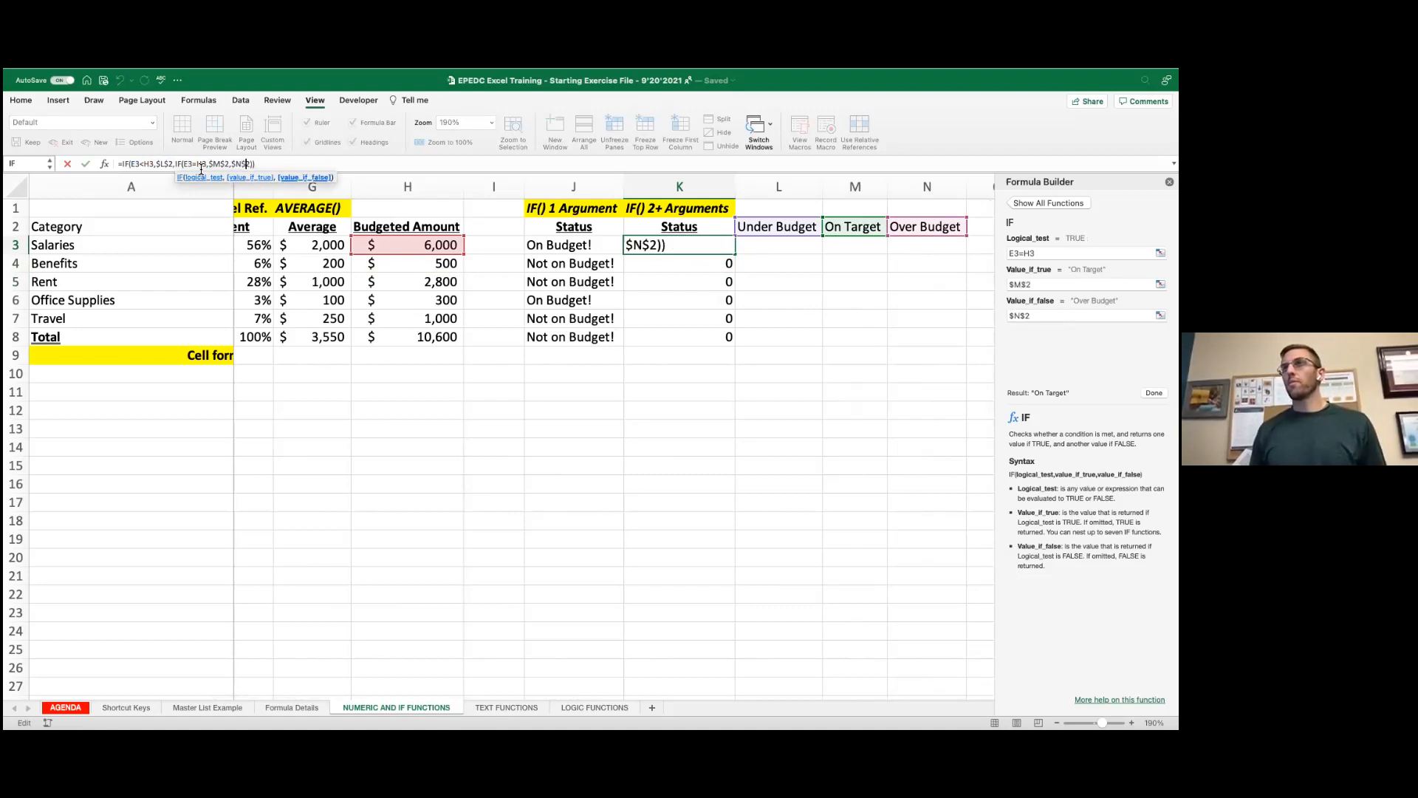
pyautogui.press('Return')
# Step: Fill K3's formula down through K8 and compare the Benefits and Travel statuses in columns J and K
pyautogui.moveTo(735, 253); pyautogui.dragTo(729, 338)
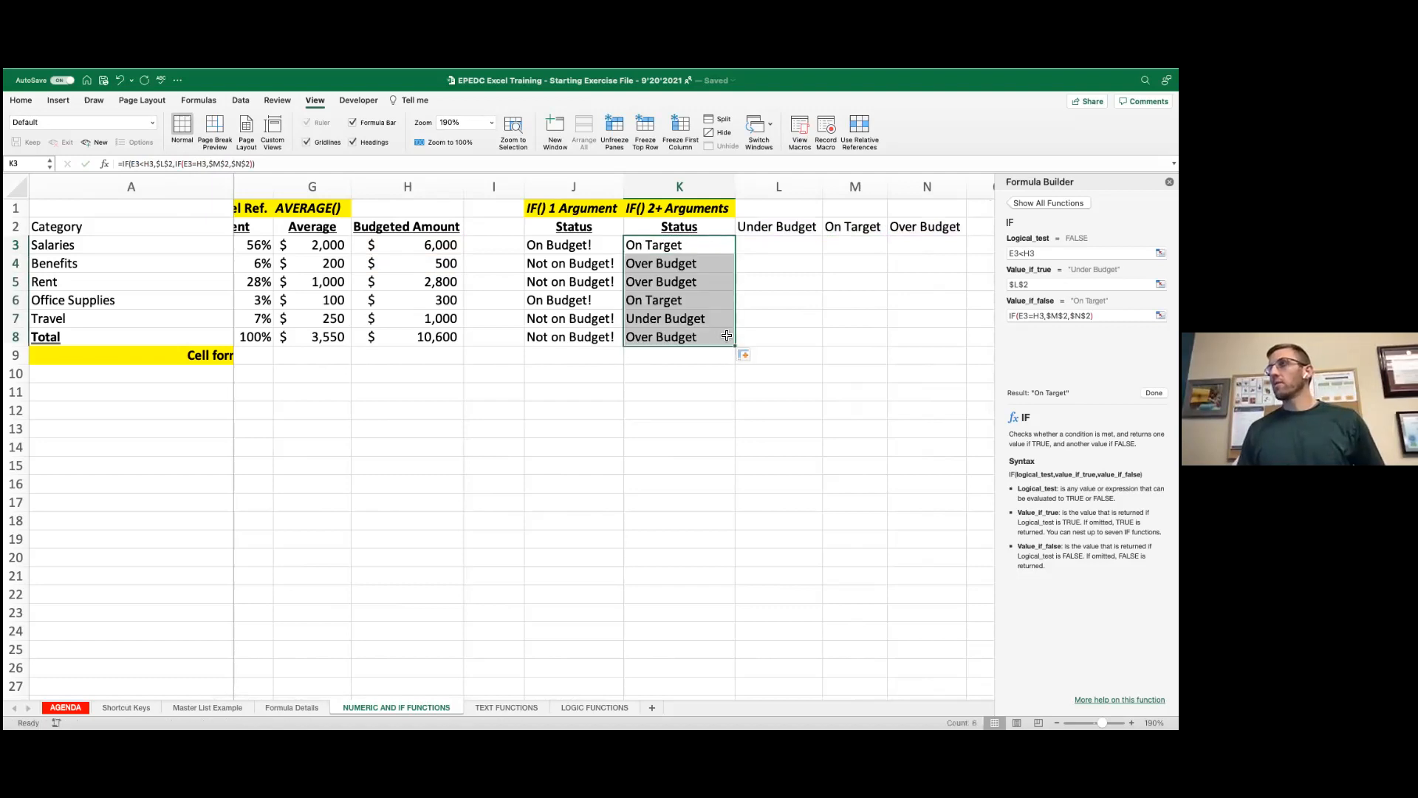
pyautogui.click(573, 263)
pyautogui.click(677, 267)
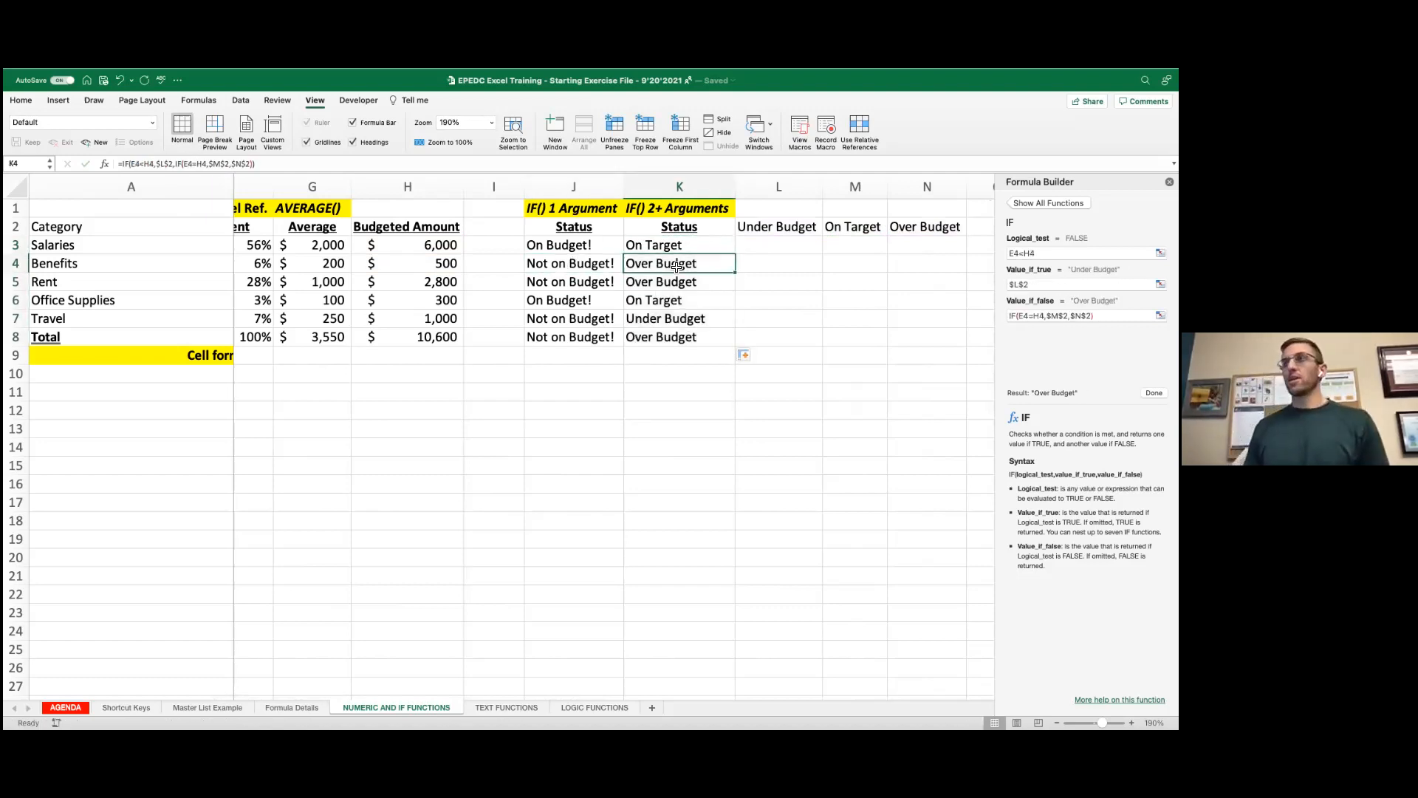
pyautogui.click(558, 320)
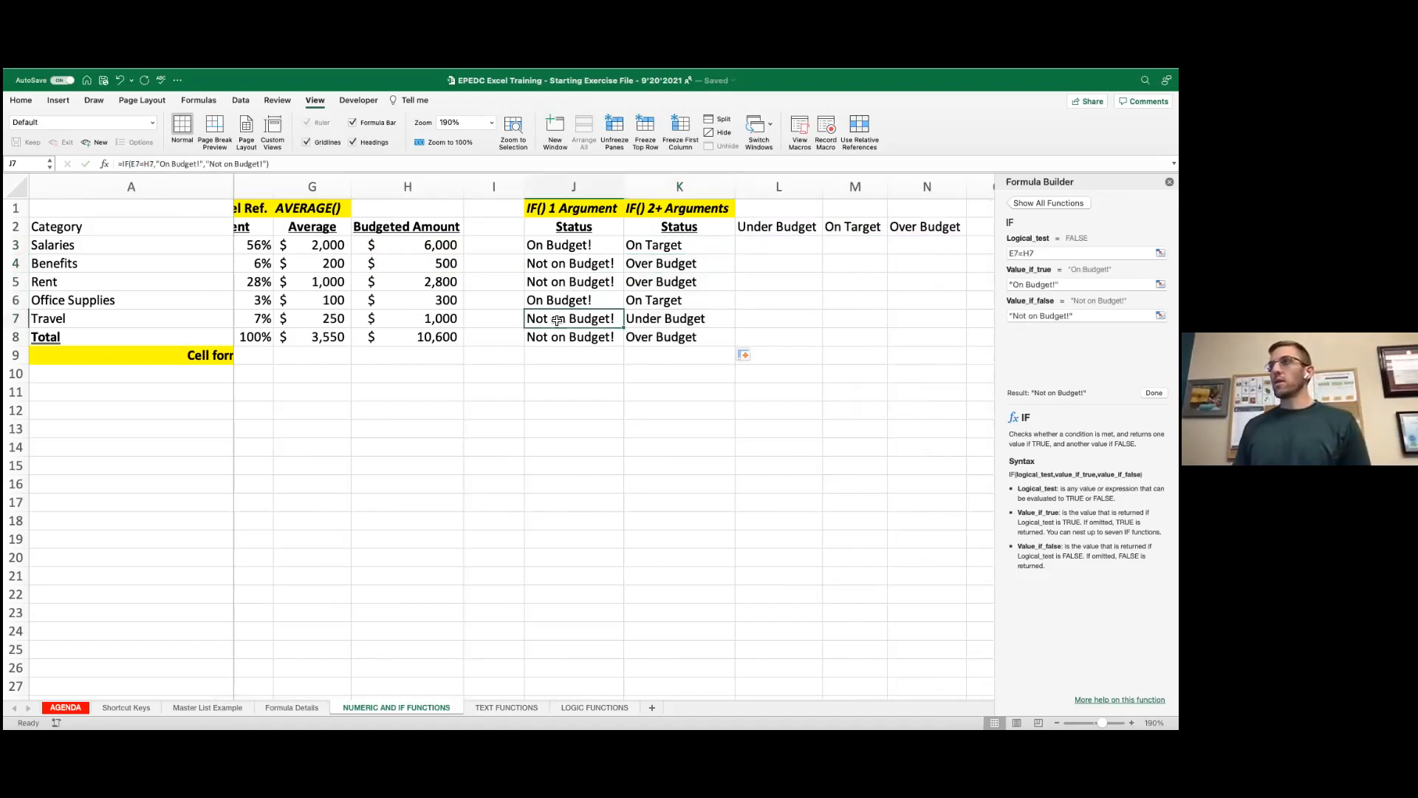
pyautogui.click(665, 318)
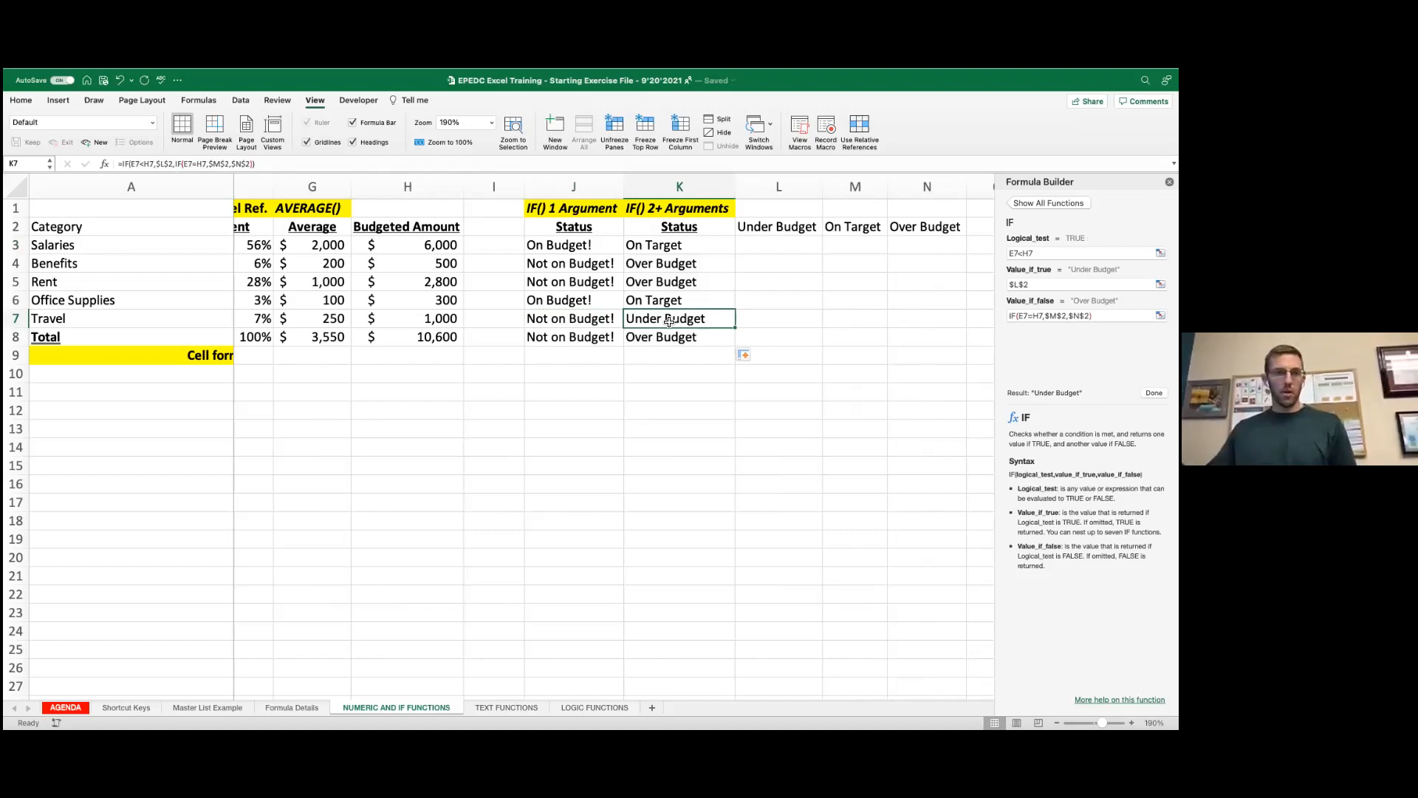
# Step: Review the TOTAL and Budgeted Amount columns against the nested IF status formula in K3
pyautogui.hscroll(-5, 680, 318)
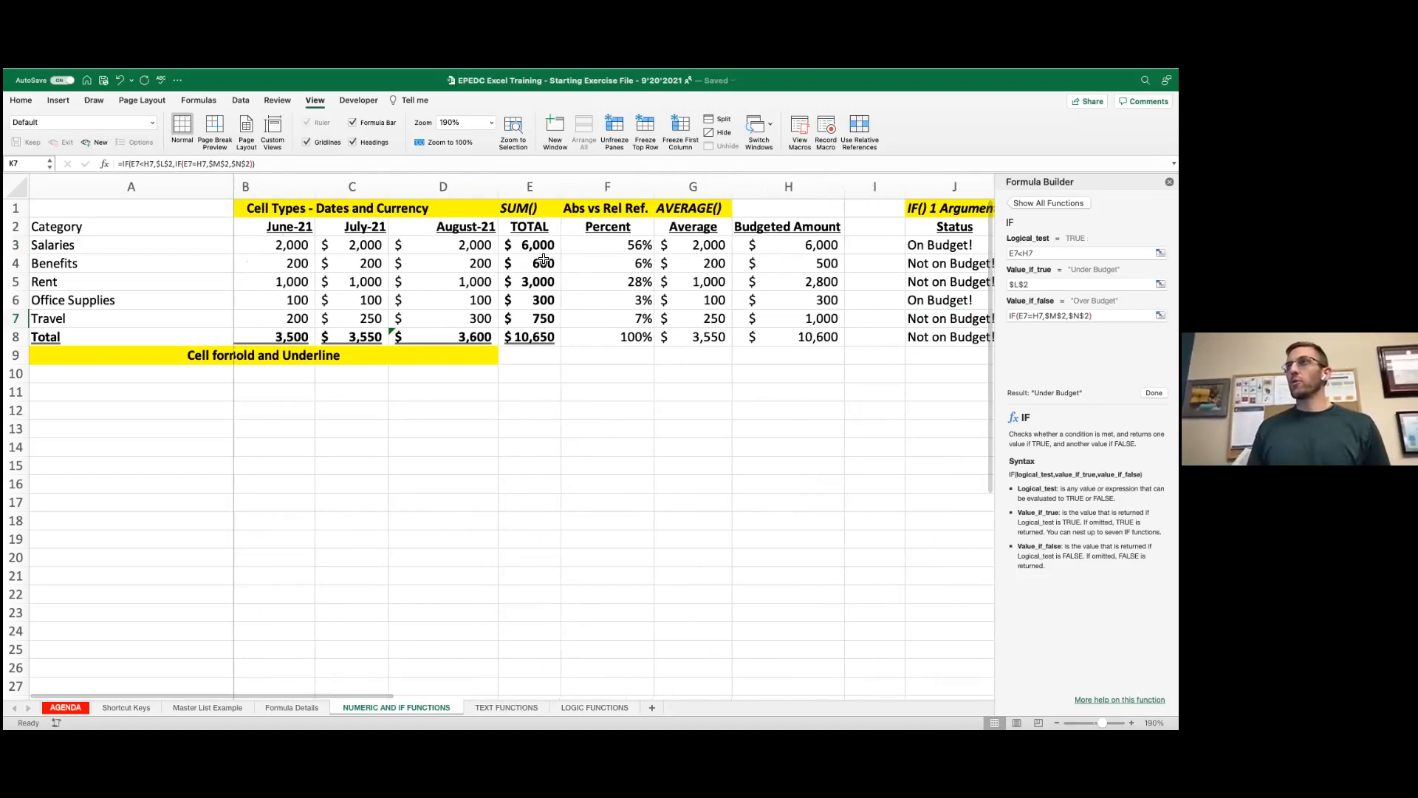
pyautogui.click(524, 245)
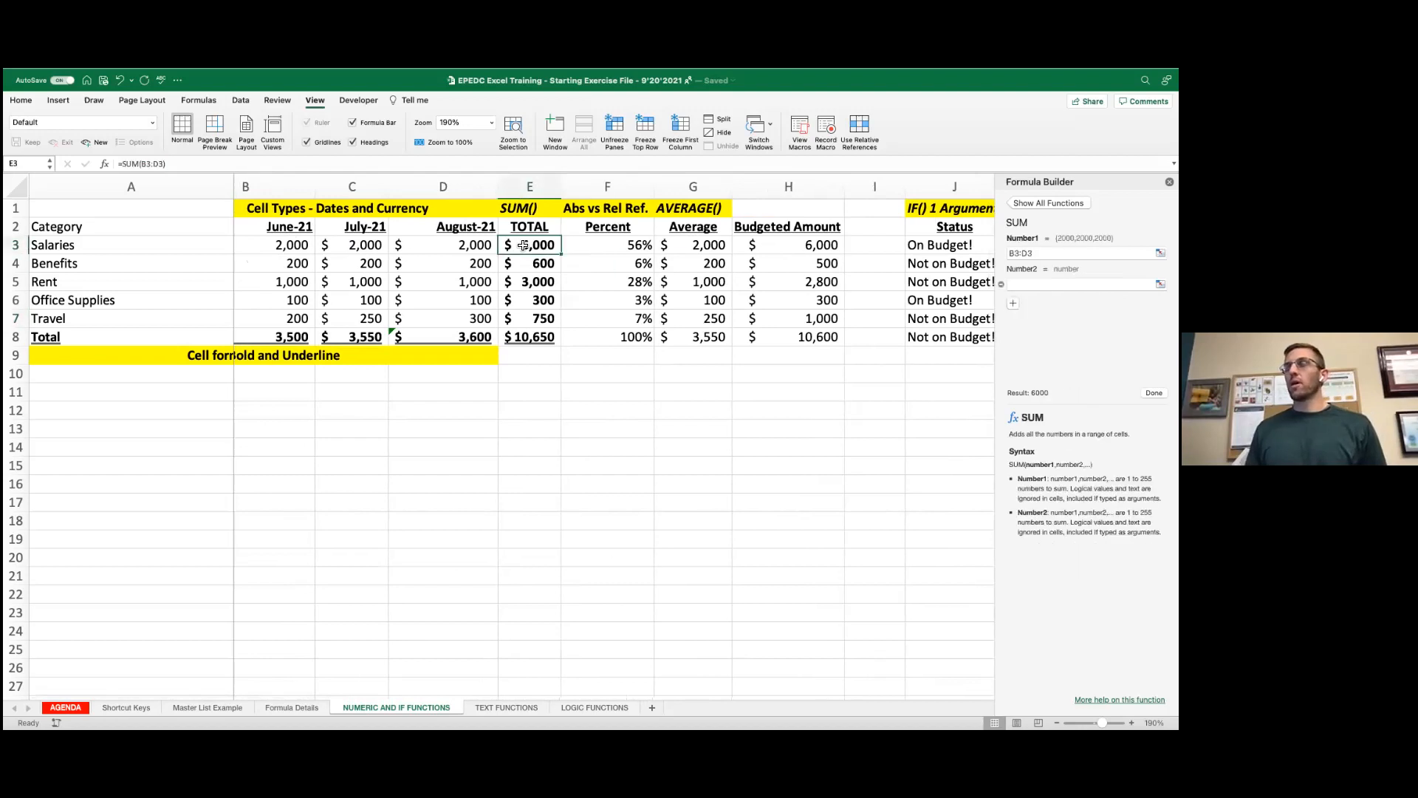
pyautogui.click(519, 185)
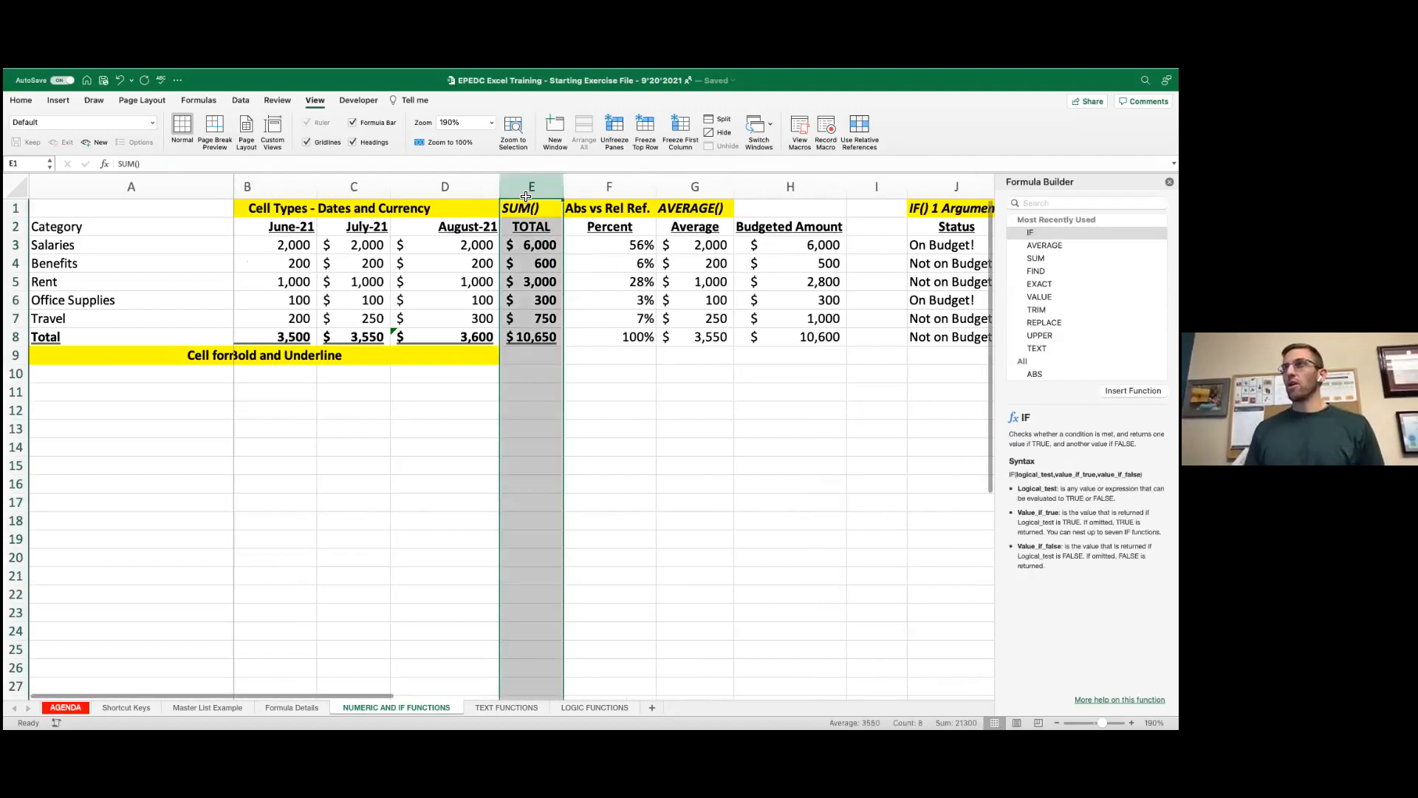
pyautogui.click(526, 247)
pyautogui.click(785, 187)
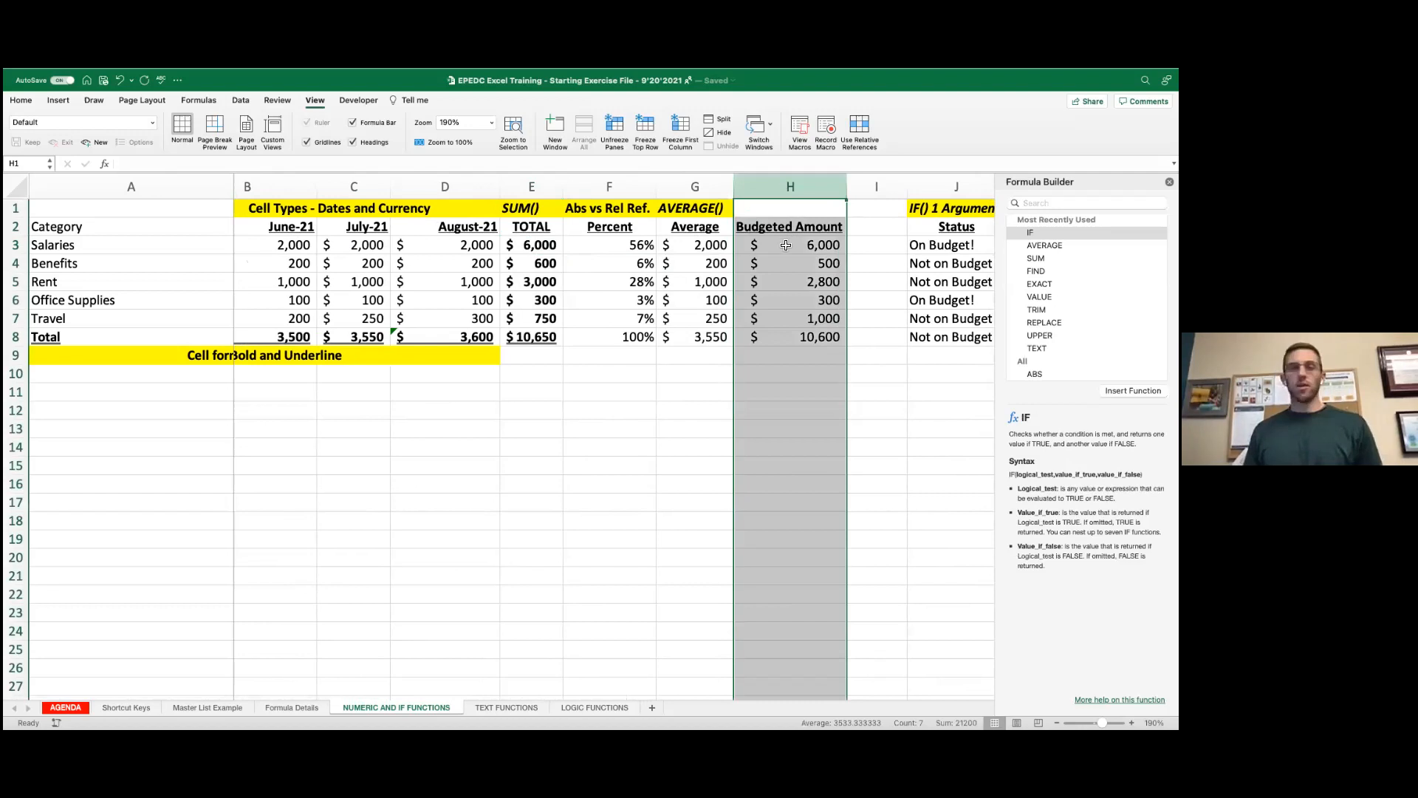
pyautogui.hscroll(10, 785, 246)
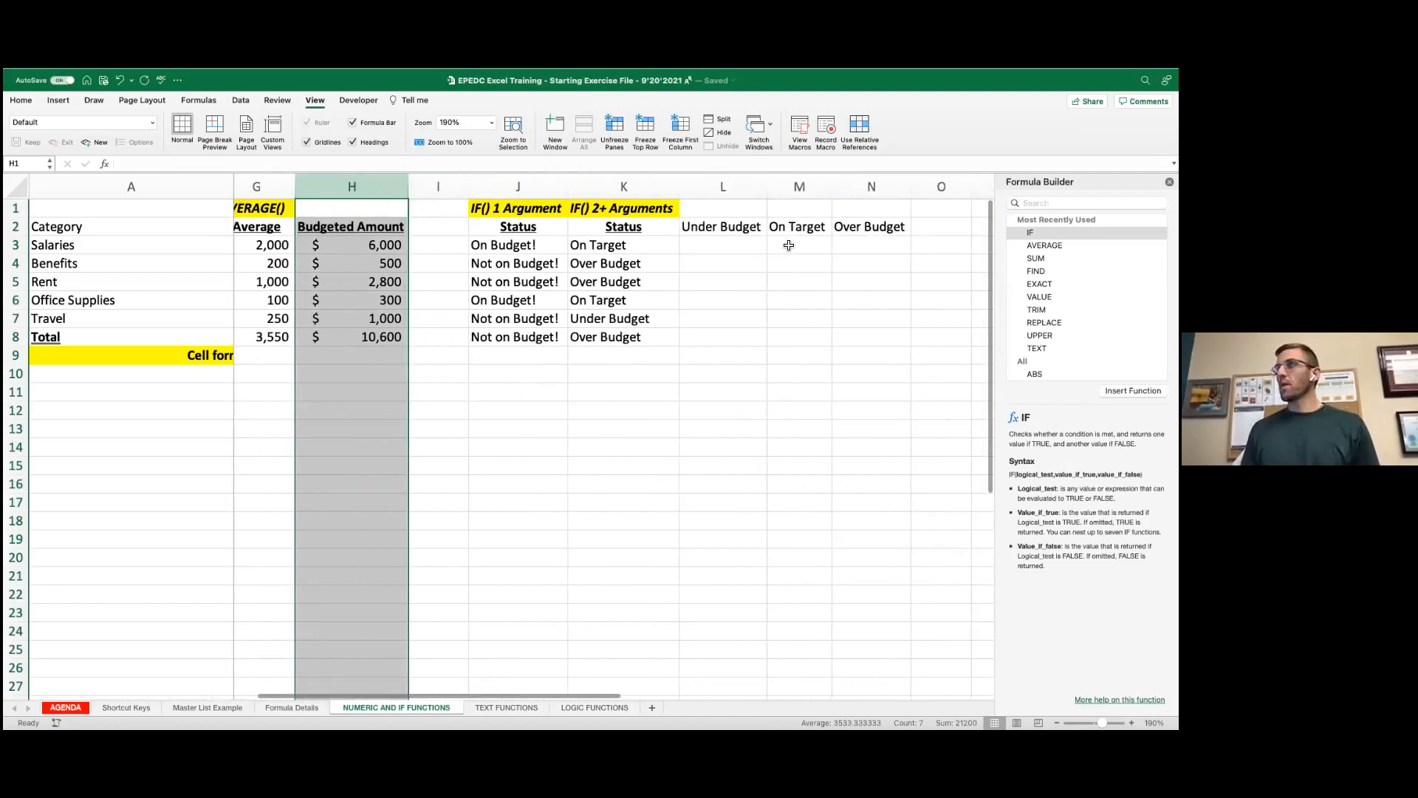
pyautogui.click(628, 251)
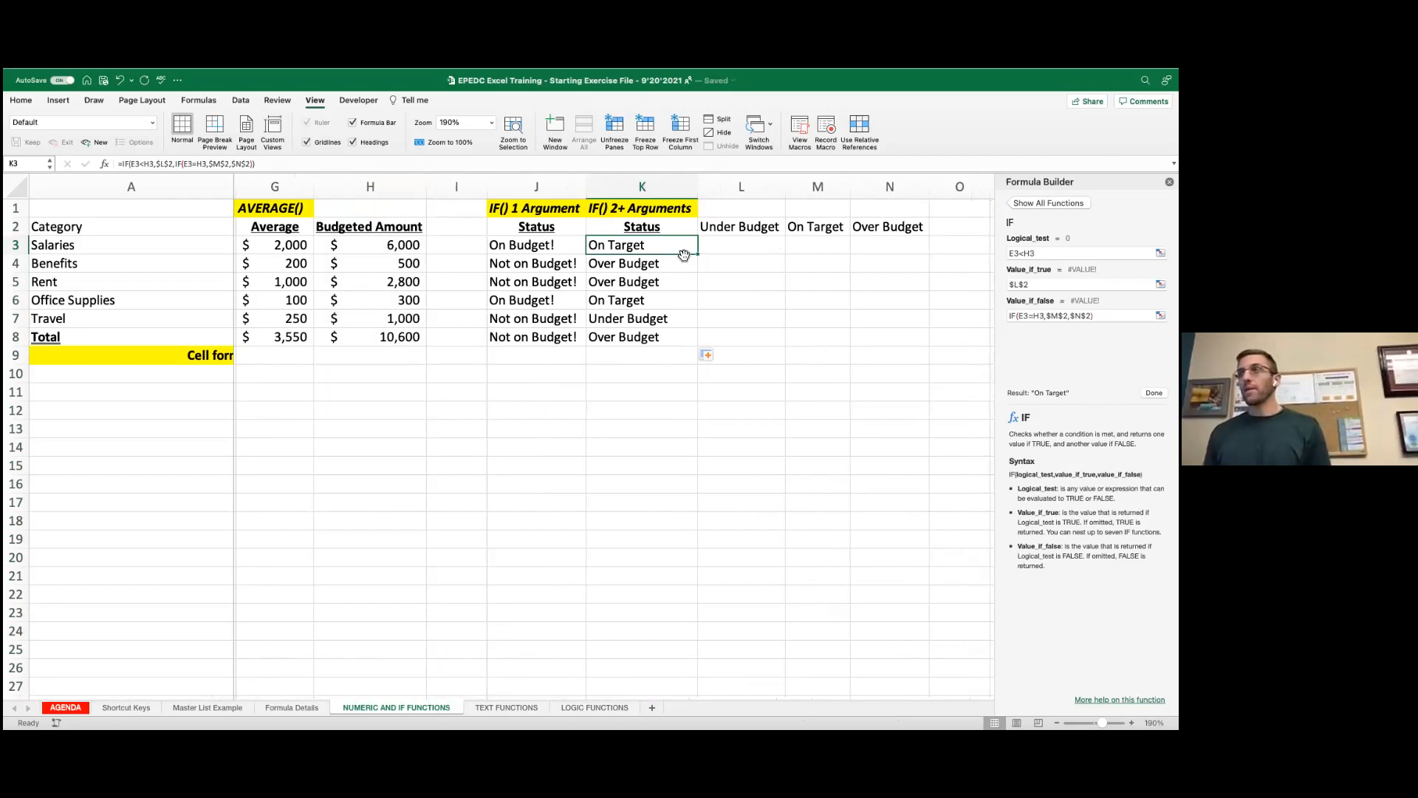
pyautogui.click(198, 186)
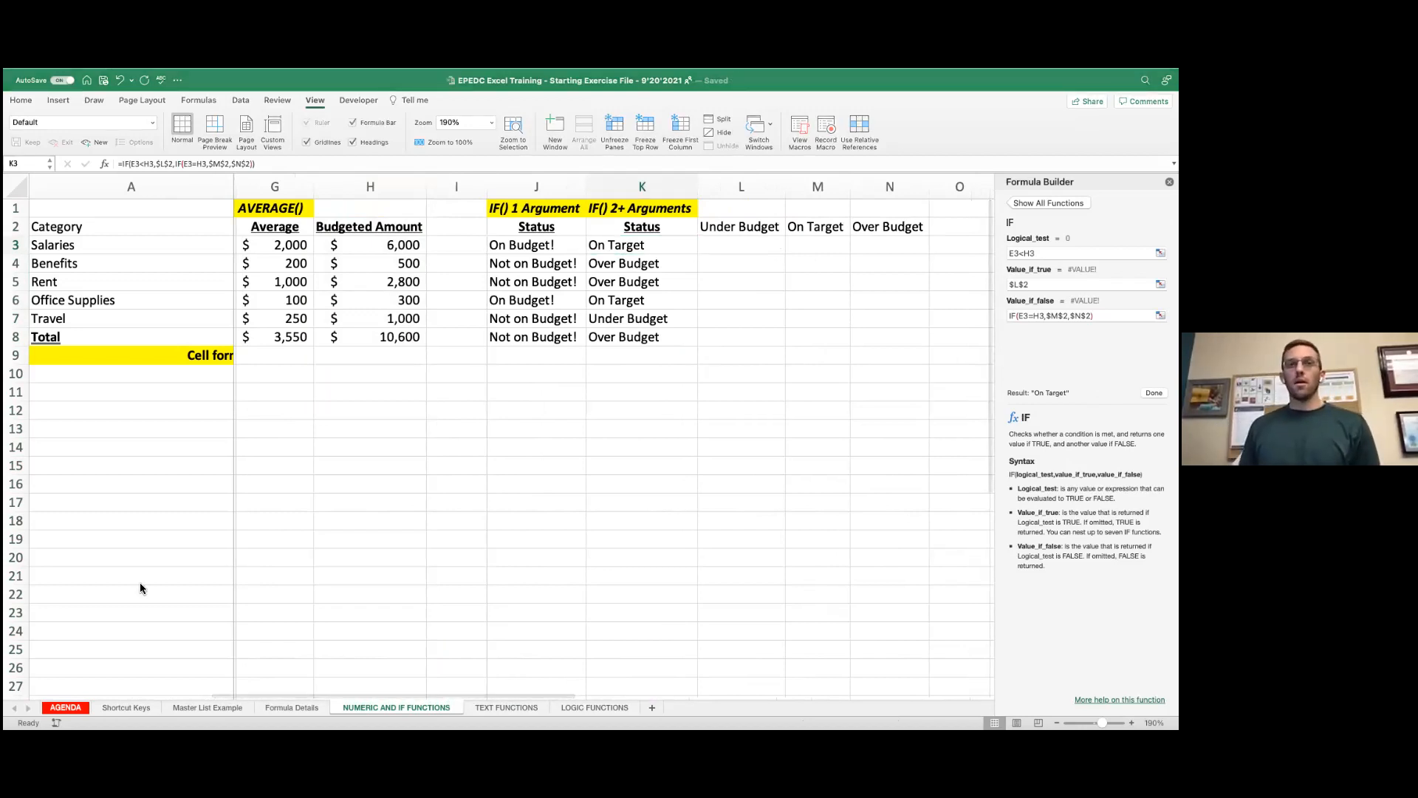
# Step: On the AGENDA sheet, color the function structure, order of operations and numeric functions items in B8:B10 red
pyautogui.click(64, 707)
pyautogui.click(64, 706)
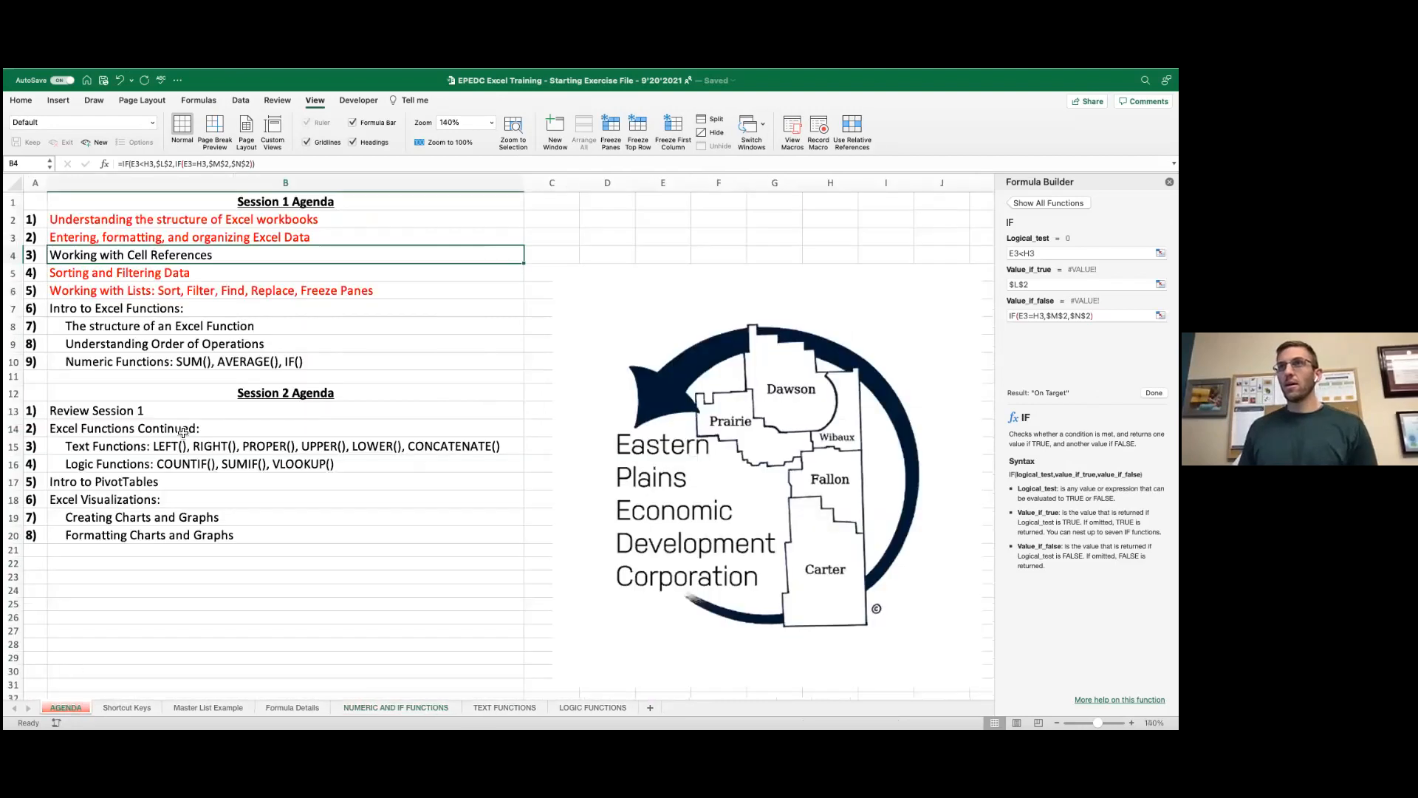
pyautogui.moveTo(177, 362); pyautogui.dragTo(127, 326)
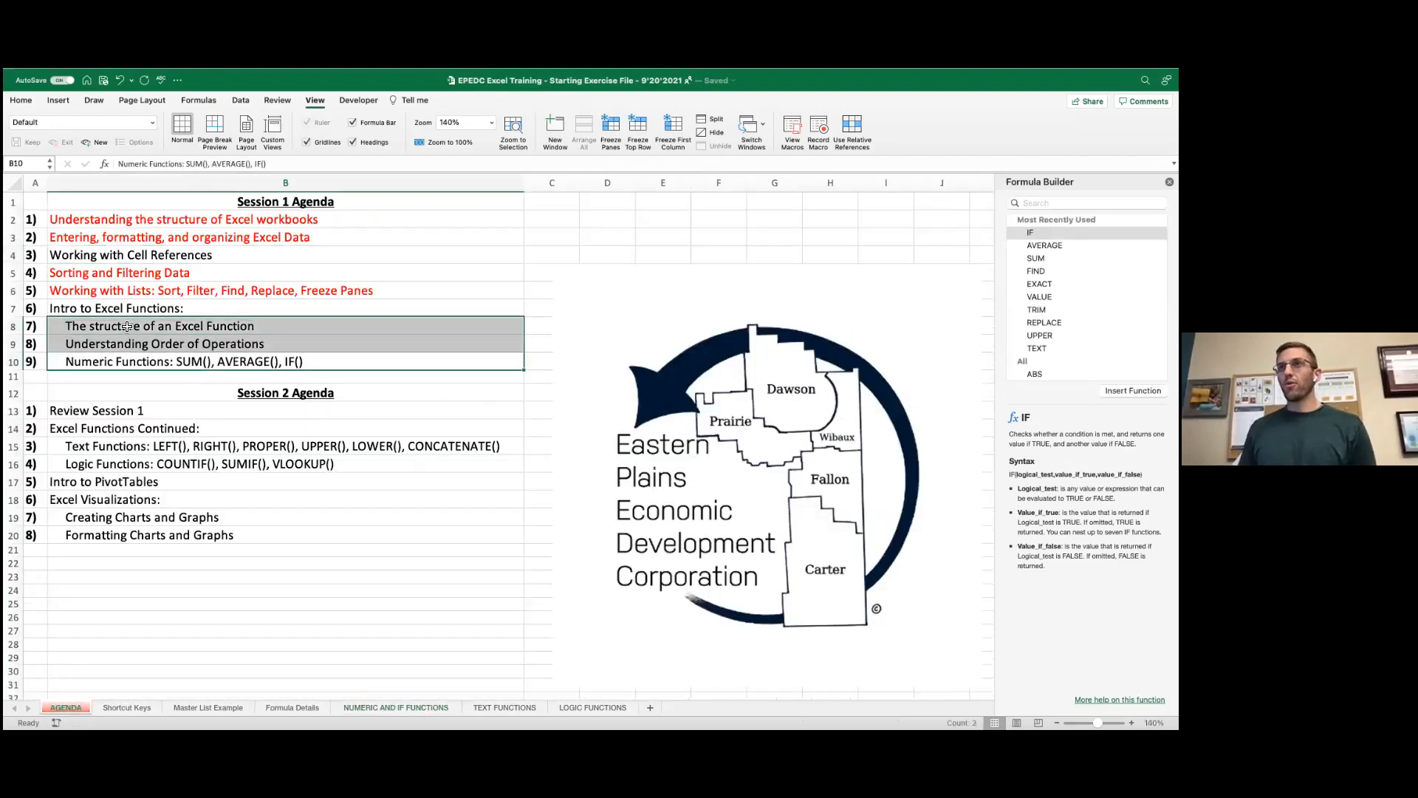
pyautogui.click(18, 104)
pyautogui.click(221, 142)
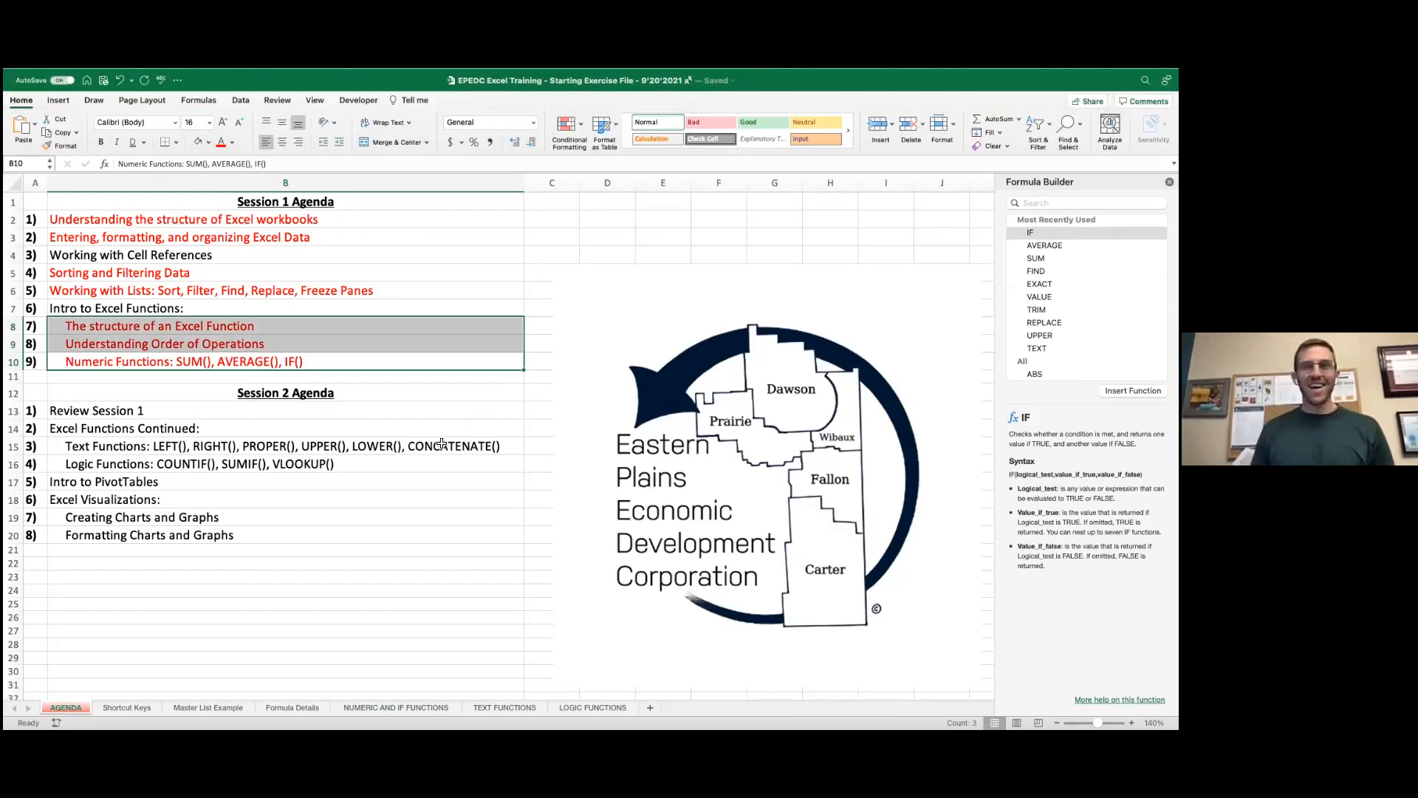
# Step: Color the agenda items Intro to Excel Functions and Working with Cell References red
pyautogui.click(171, 311)
pyautogui.click(218, 147)
pyautogui.click(161, 258)
pyautogui.click(221, 142)
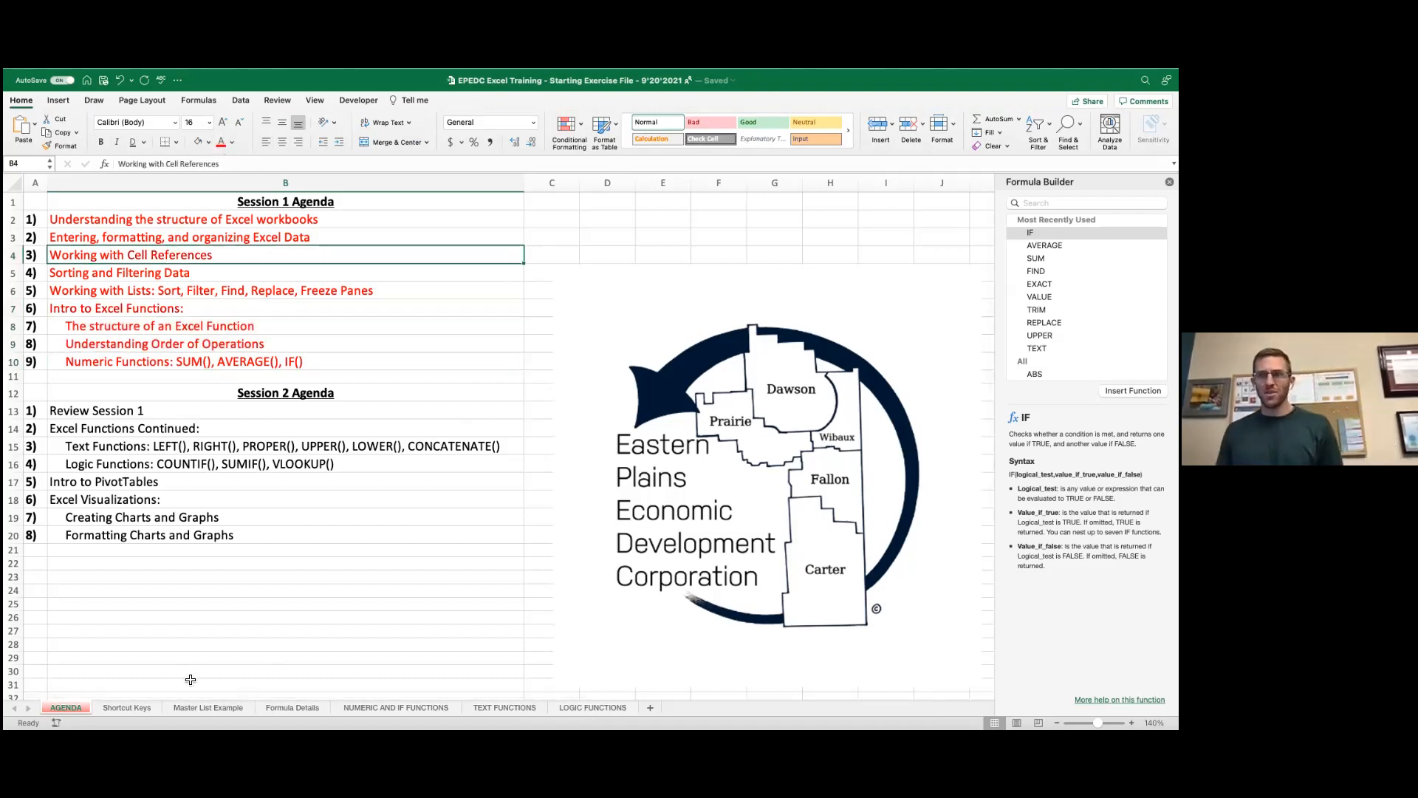
# Step: Return to the NUMERIC AND IF FUNCTIONS sheet and examine the nested IF formula in K3
pyautogui.click(379, 706)
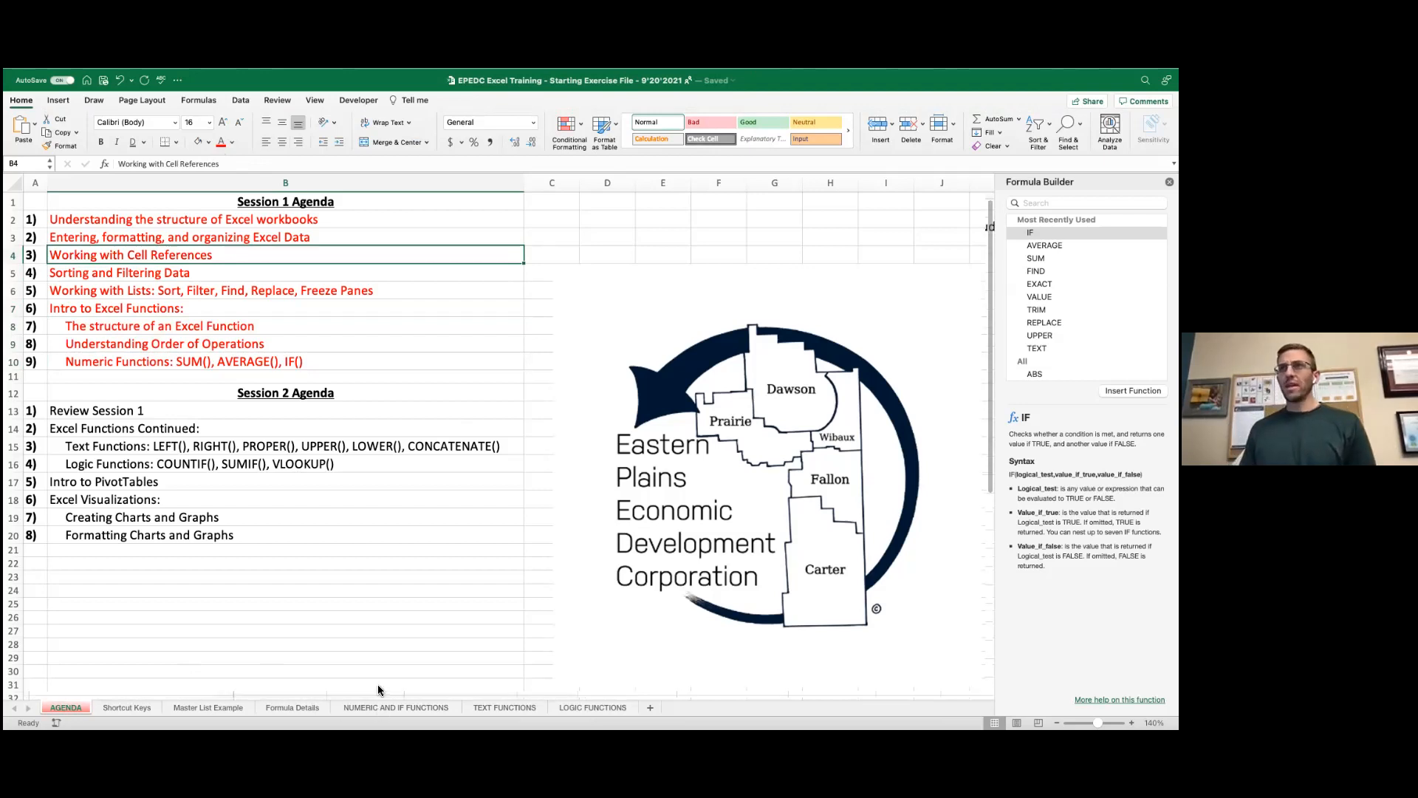
pyautogui.hscroll(3, 643, 408)
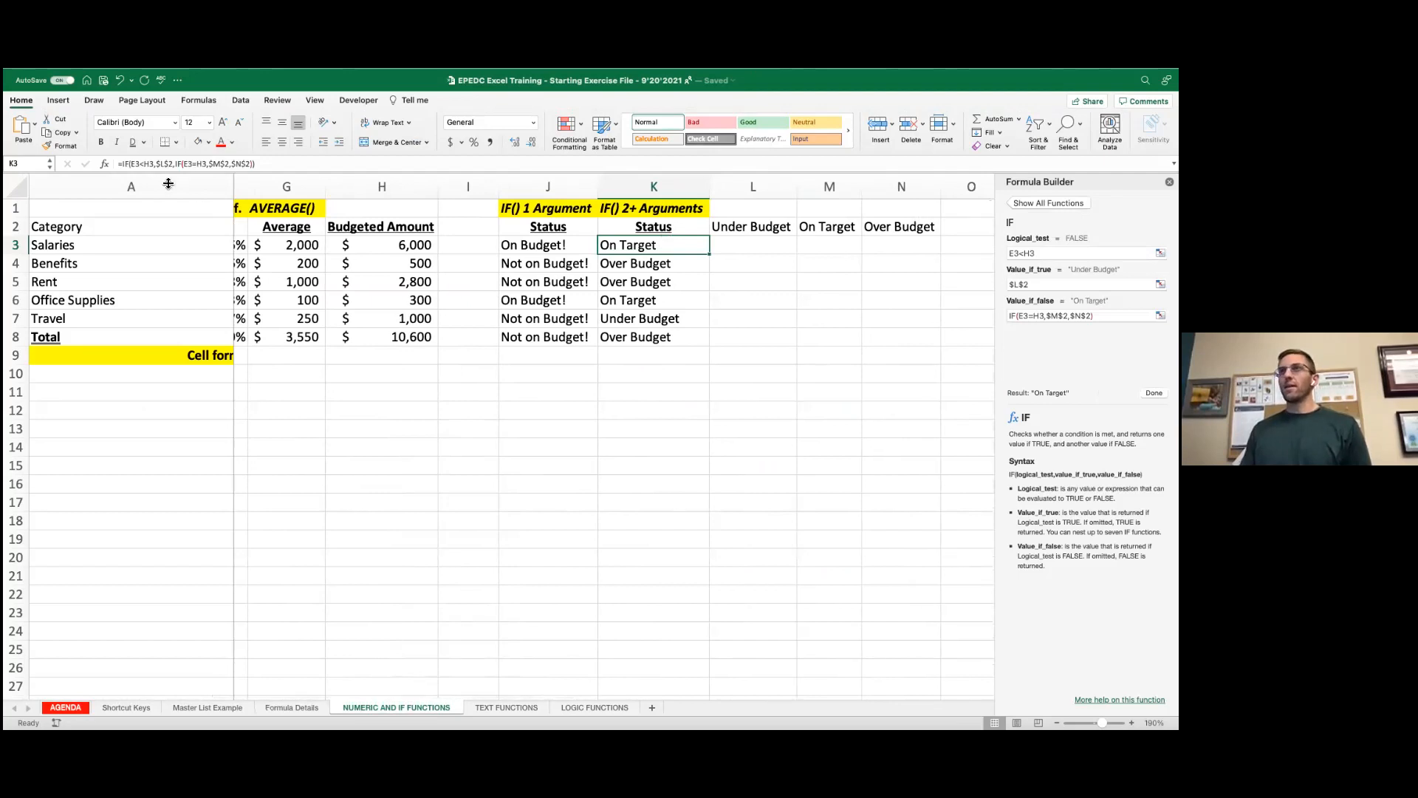
pyautogui.click(178, 163)
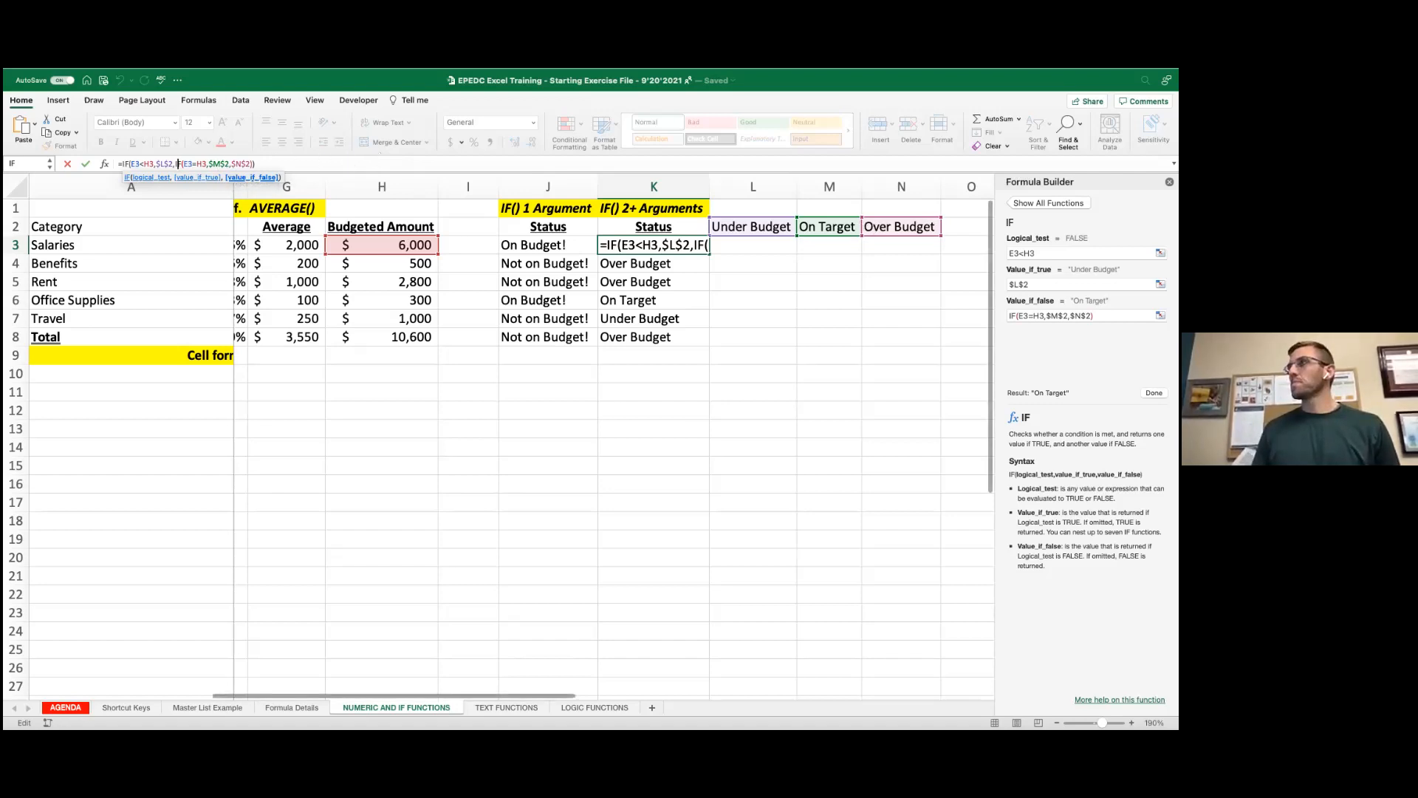
pyautogui.press('Escape')
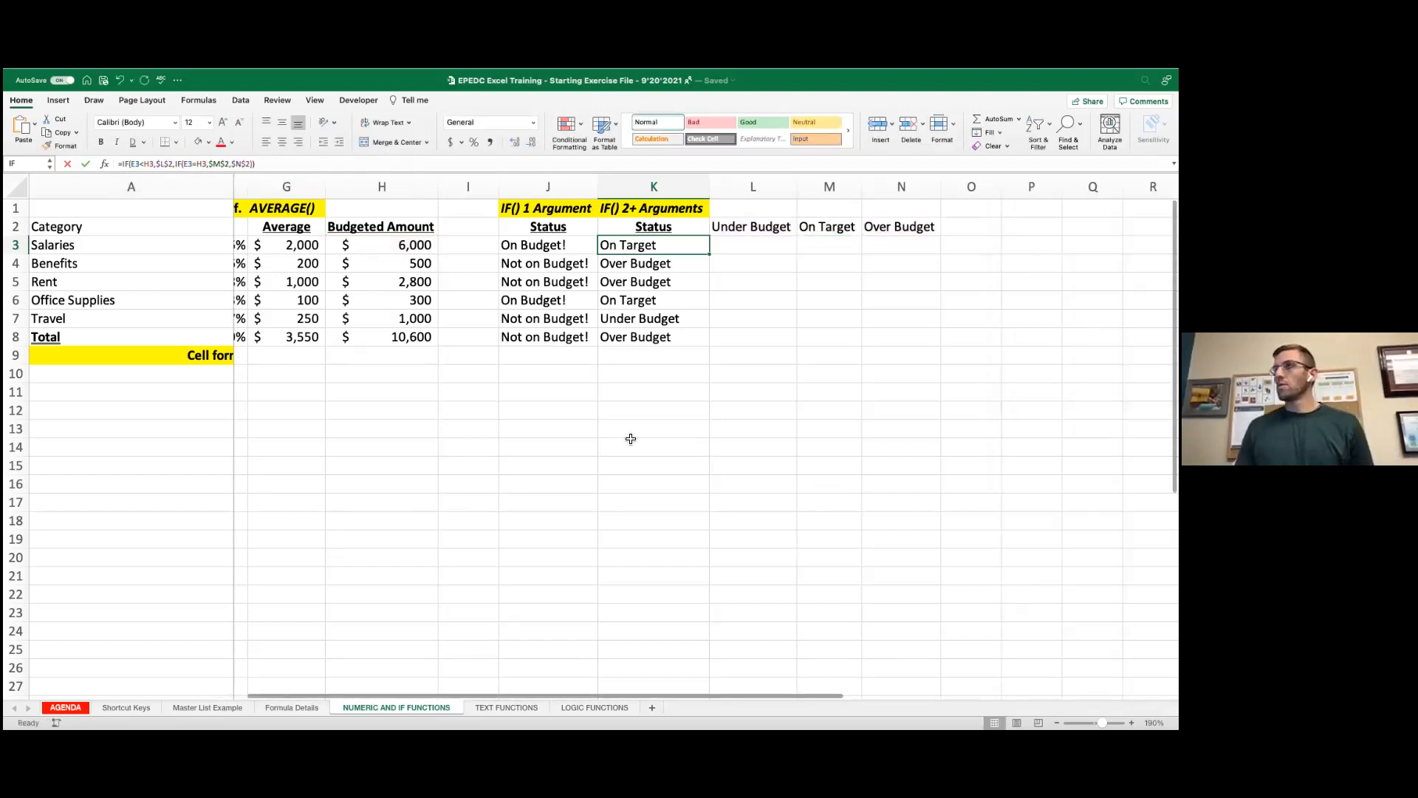
pyautogui.click(631, 436)
pyautogui.click(627, 247)
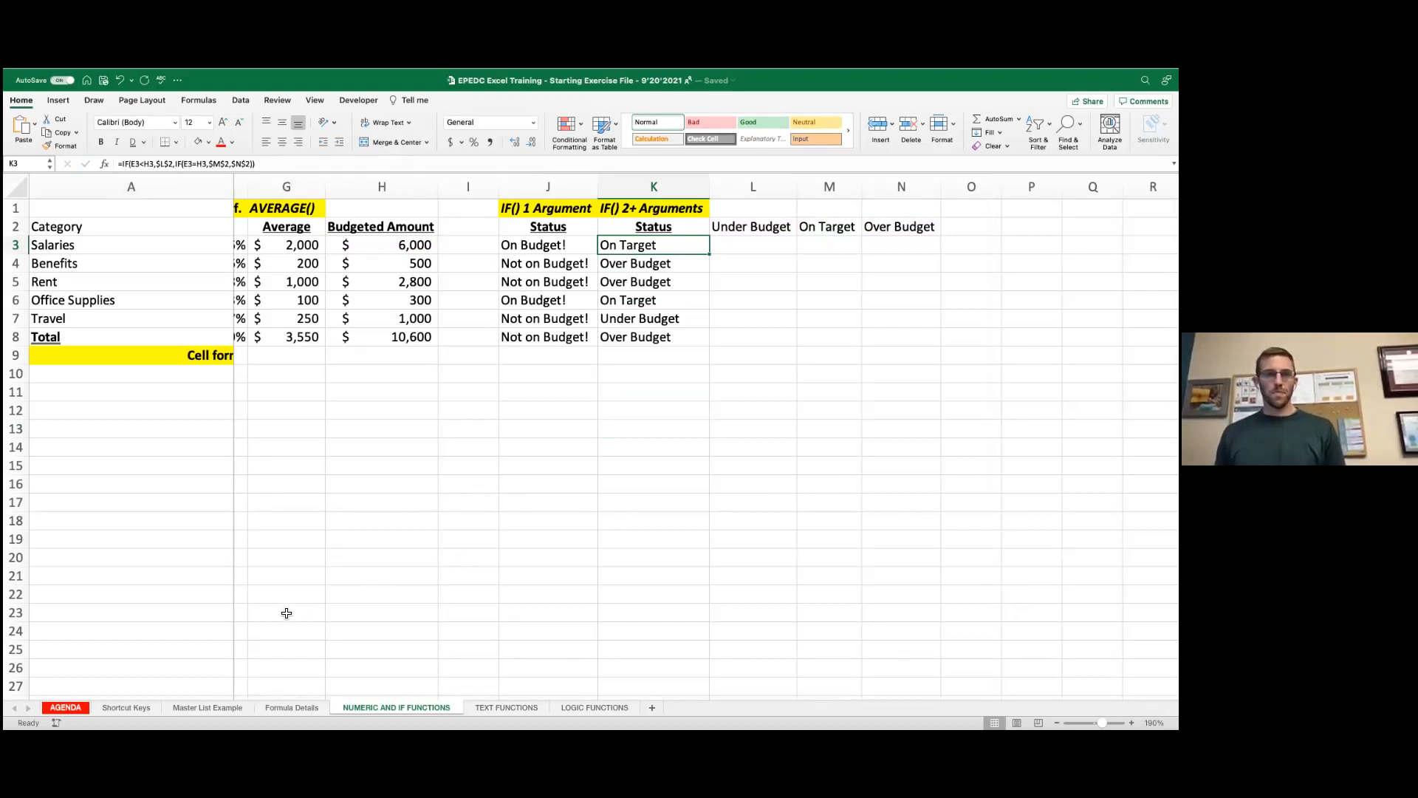
# Step: Insert $$$$ before On Budget! inside the quoted value-if-true text of J3's formula
pyautogui.hscroll(-6, 346, 474)
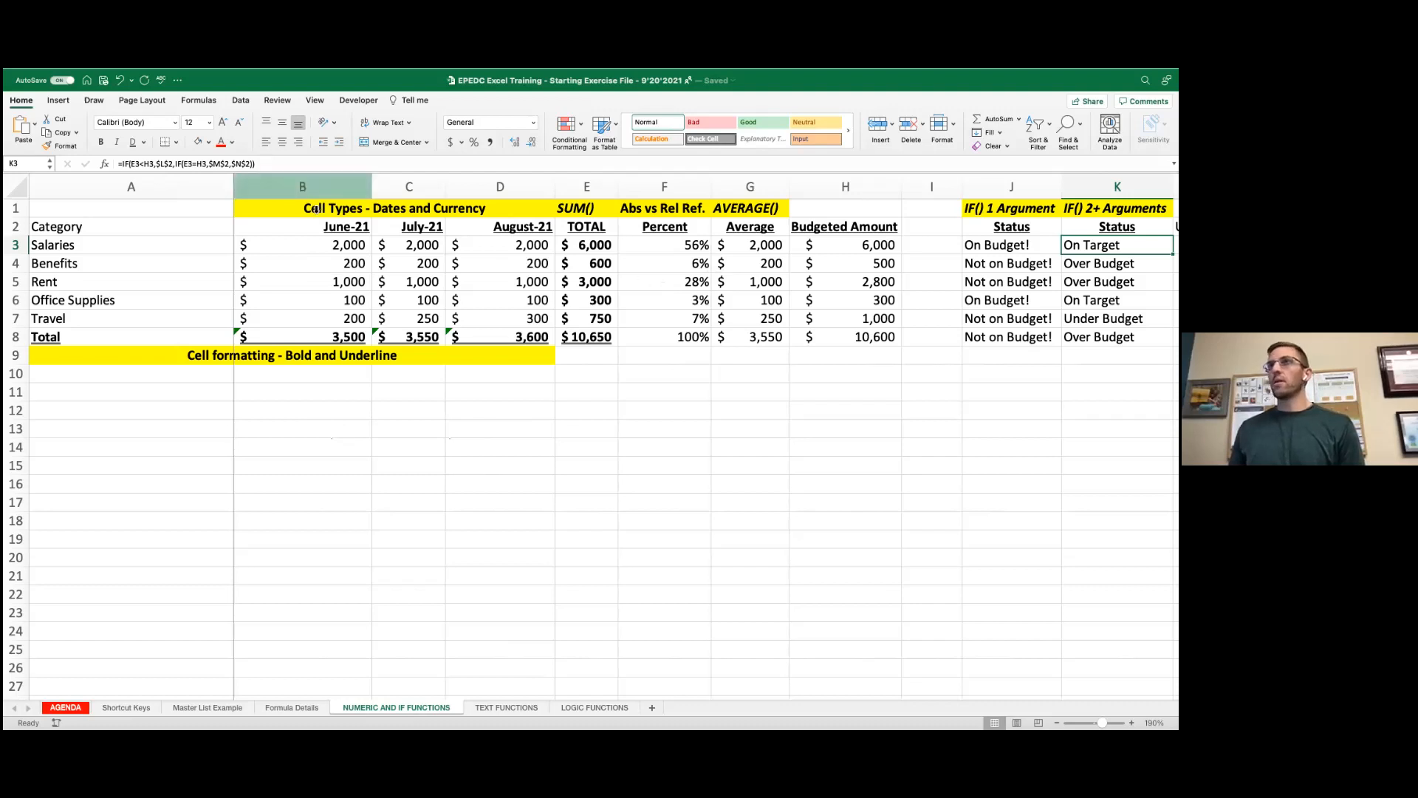
pyautogui.click(1010, 245)
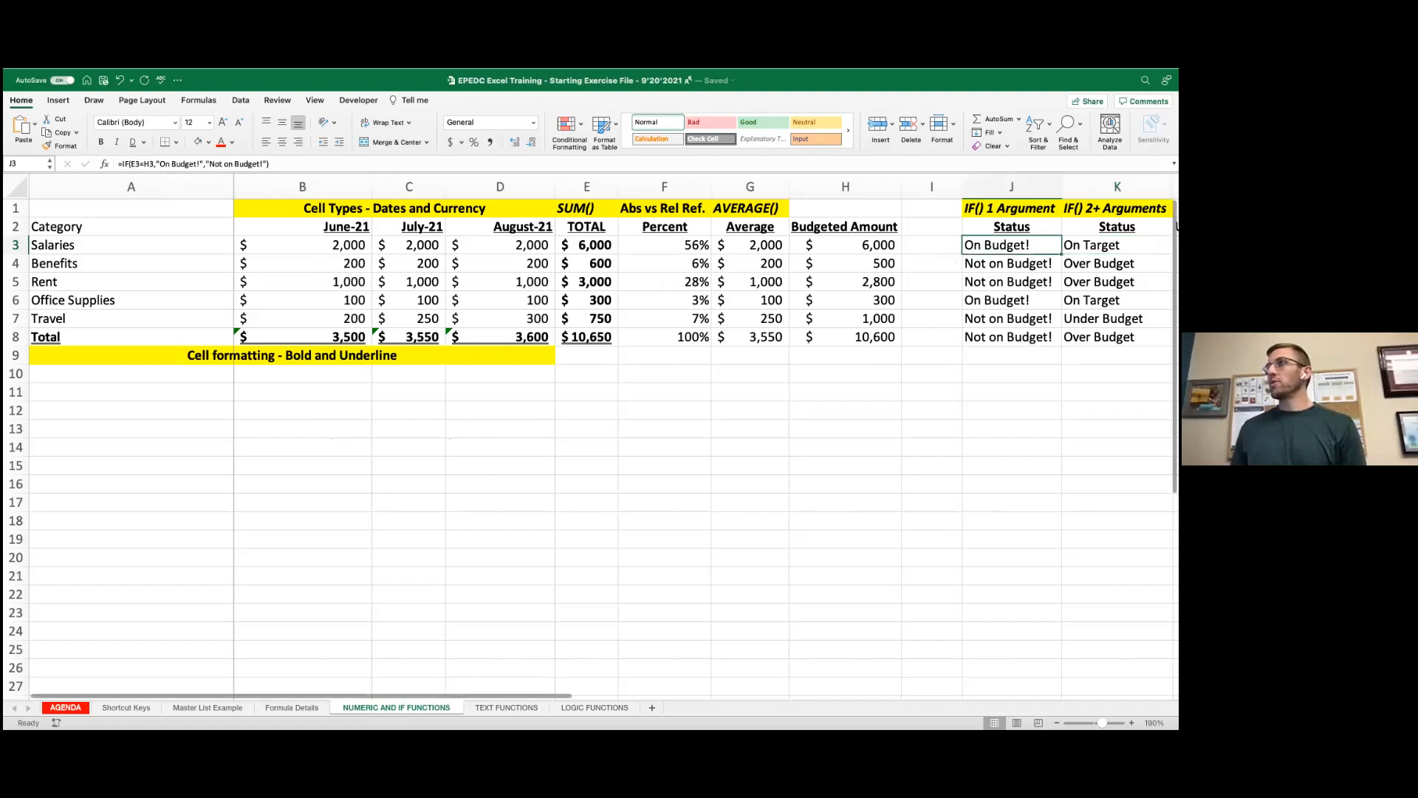
pyautogui.click(163, 163)
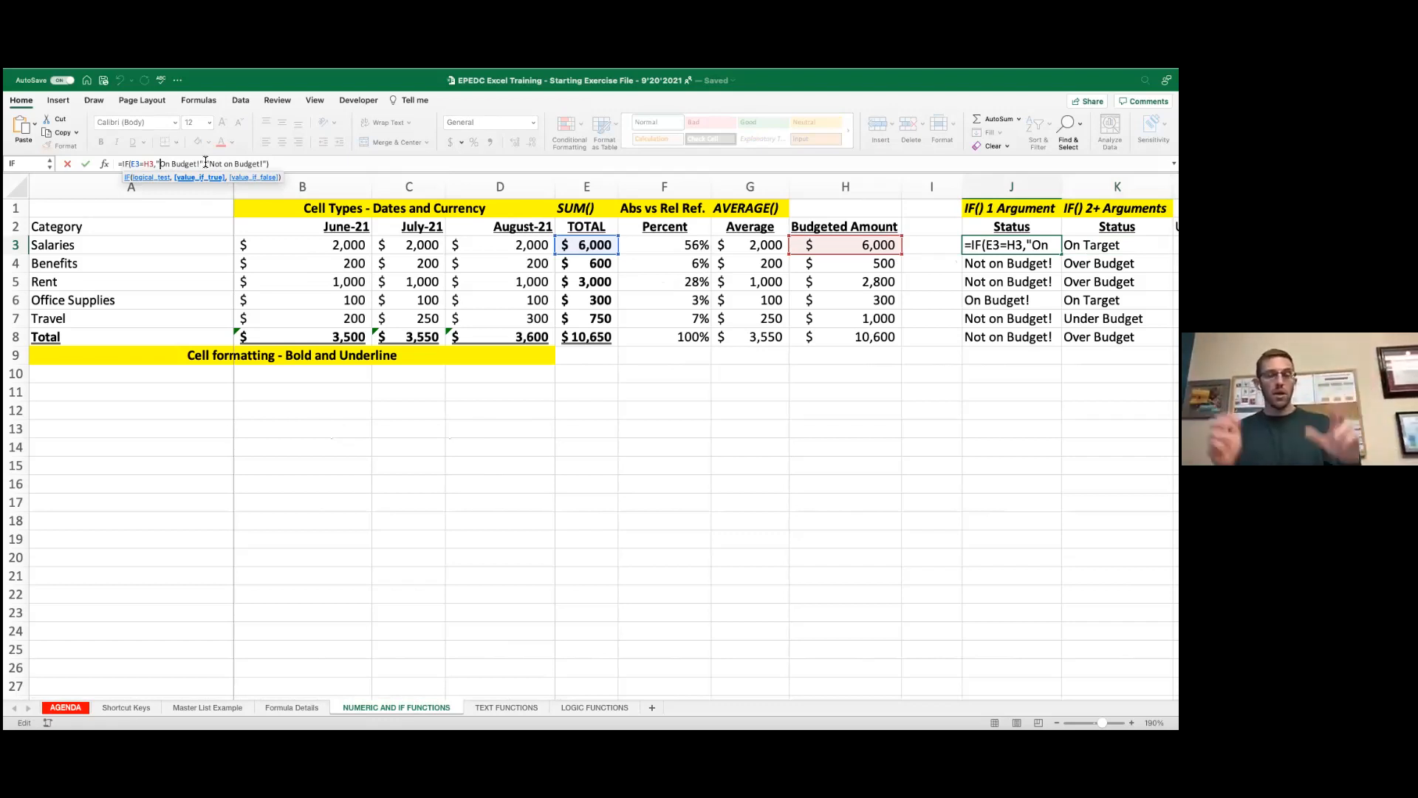
pyautogui.write('$$$$')
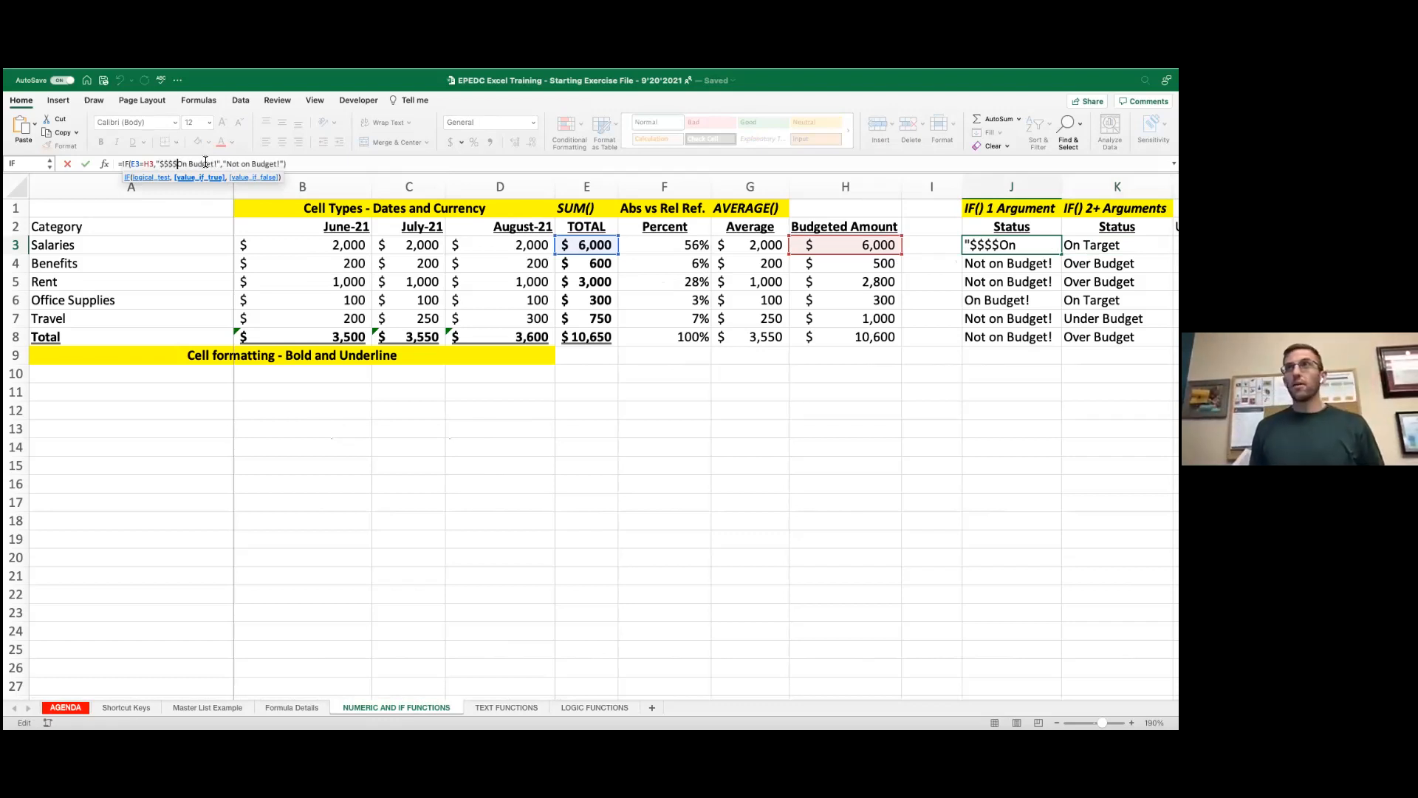
pyautogui.press('Return')
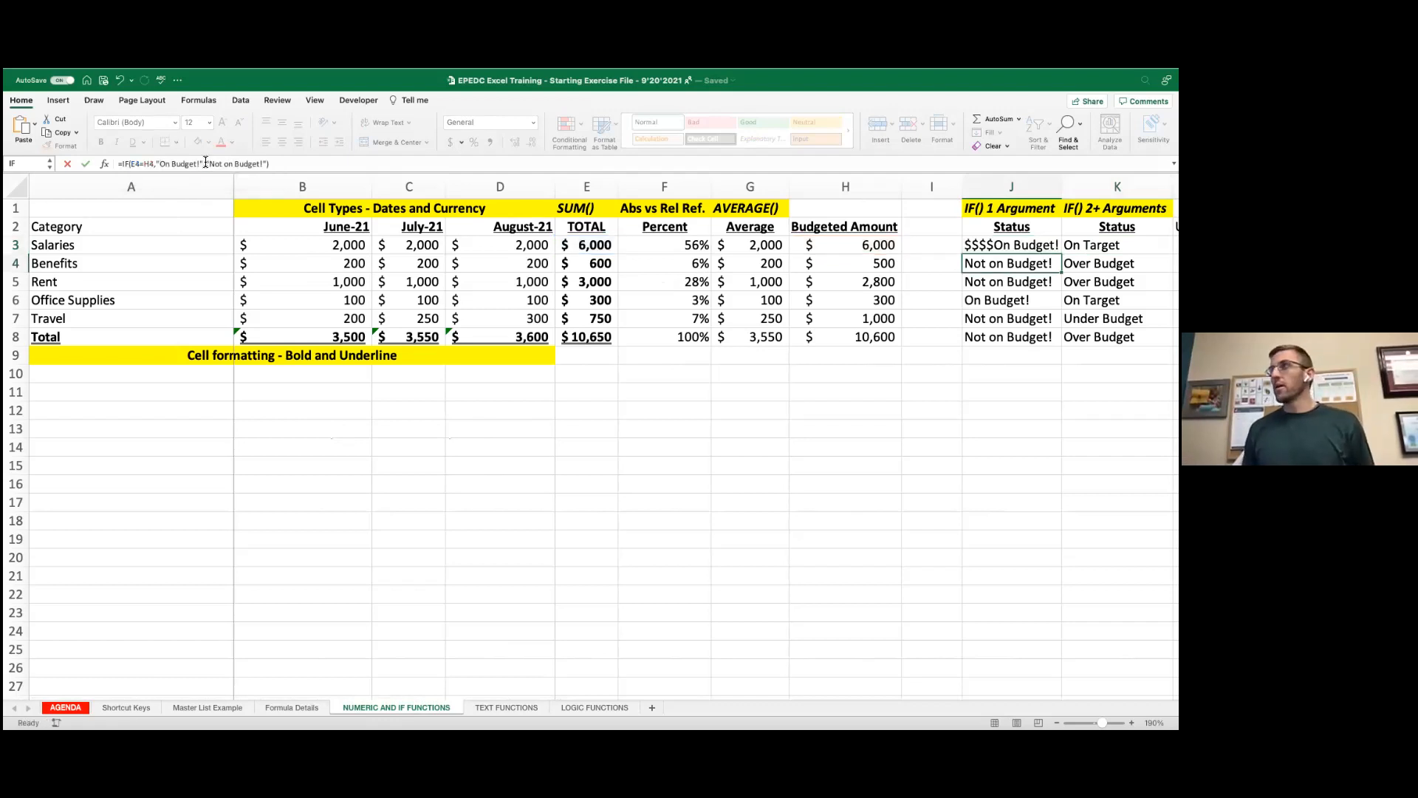
# Step: Remove the $$$$ before On Budget! from the value-if-true text of the IF formula in J3
pyautogui.press('Up')
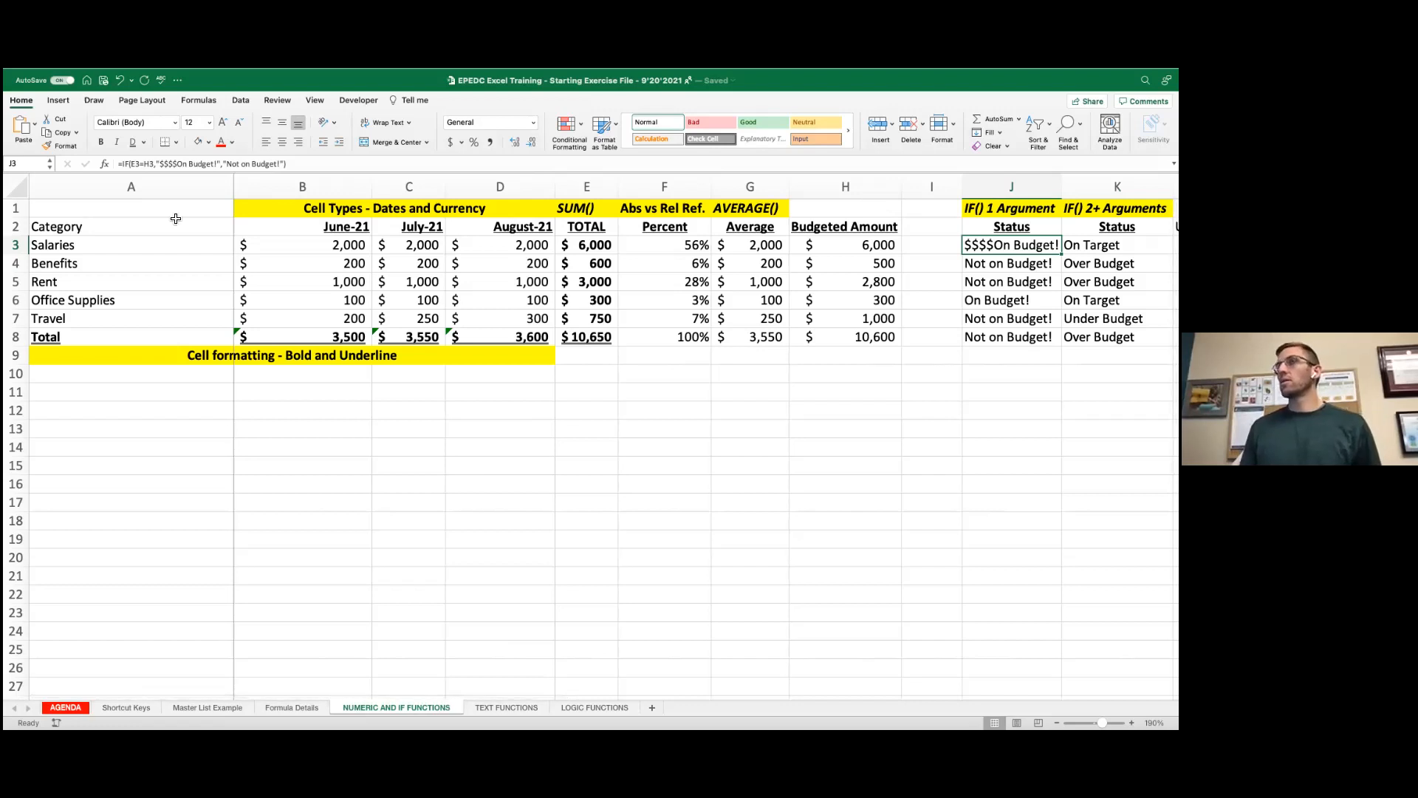
pyautogui.click(178, 164)
pyautogui.press('BackSpace')
pyautogui.press('BackSpace')
pyautogui.press('BackSpace')
pyautogui.press('BackSpace')
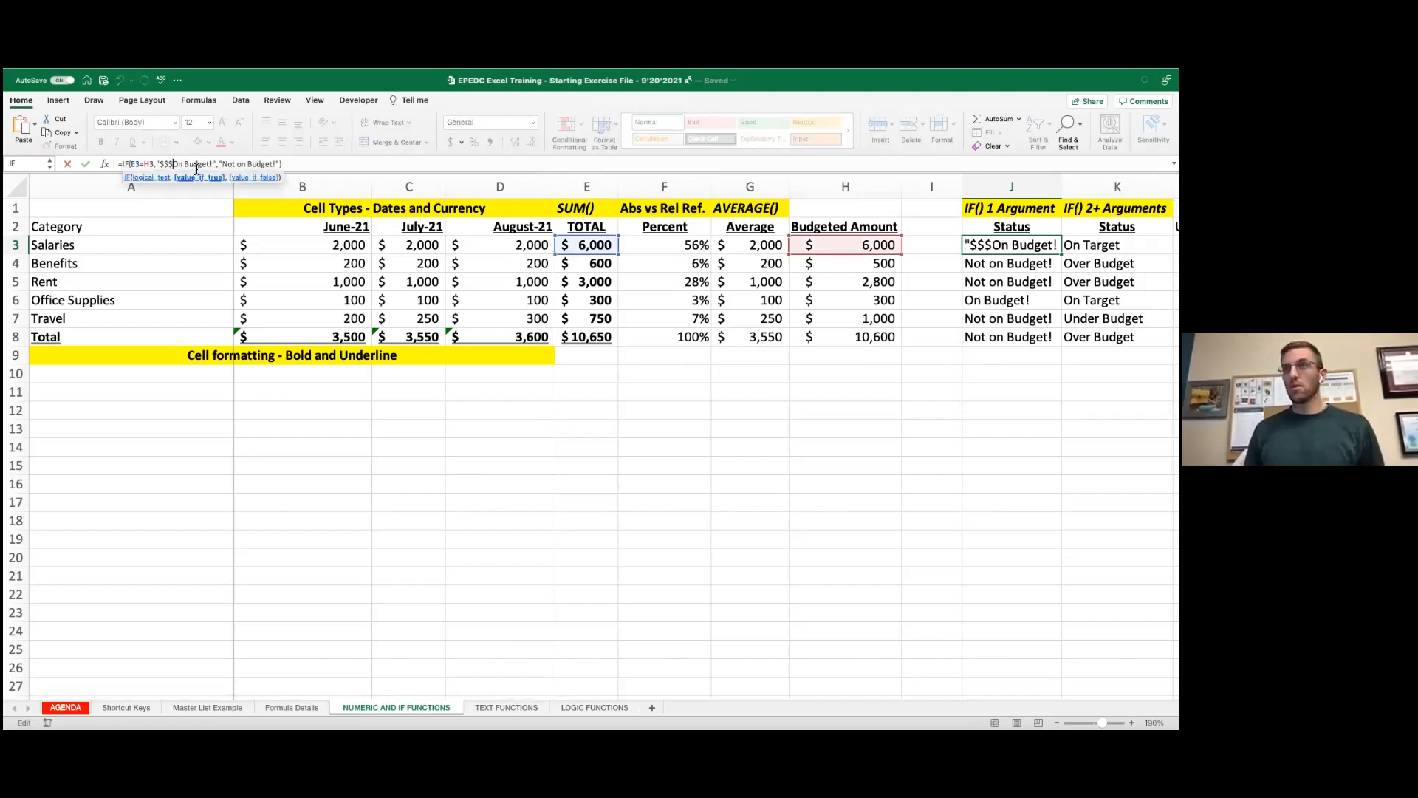
pyautogui.press('Return')
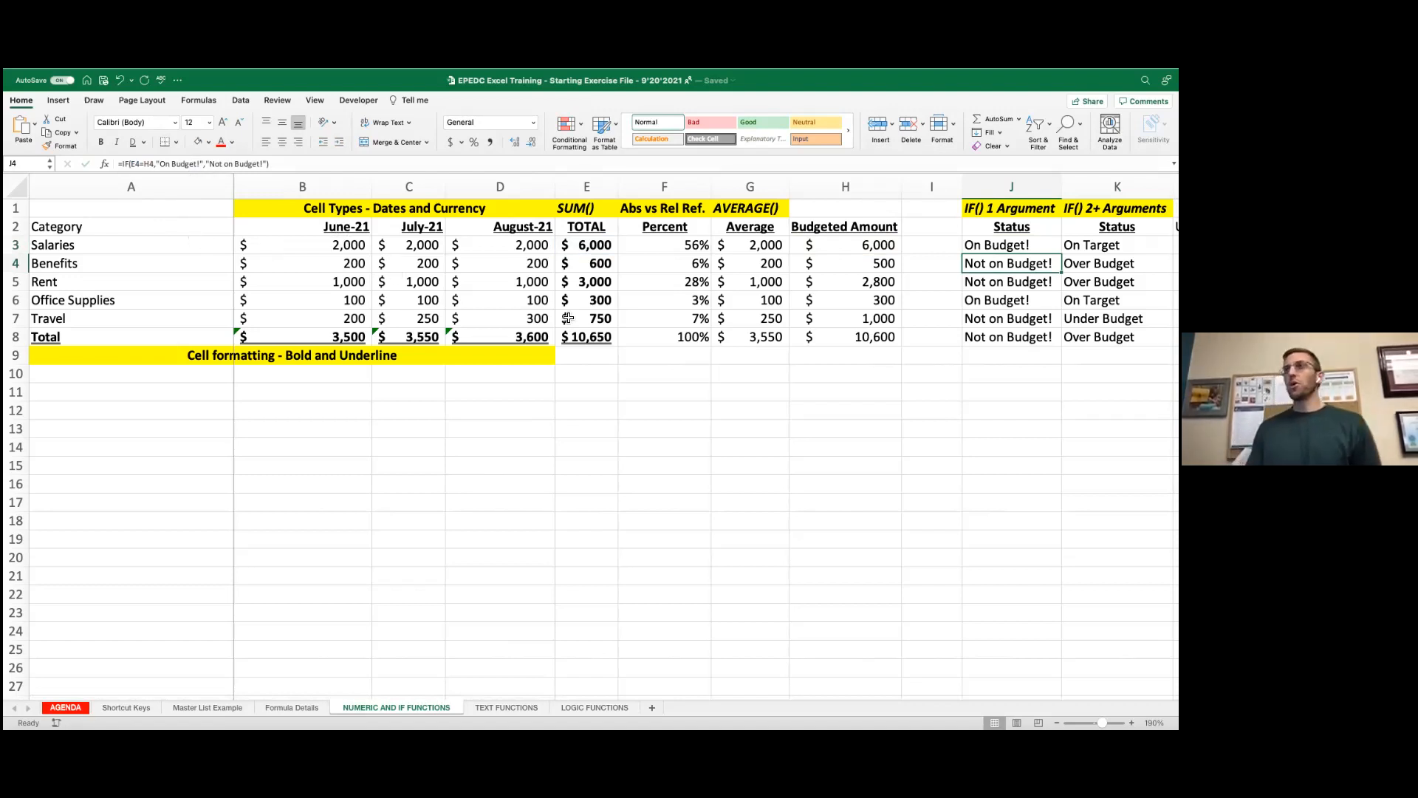
# Step: In F12, enter a SUM formula that totals Y10:Y26 on the Master List Example sheet
pyautogui.hscroll(2, 569, 318)
pyautogui.hscroll(5, 563, 309)
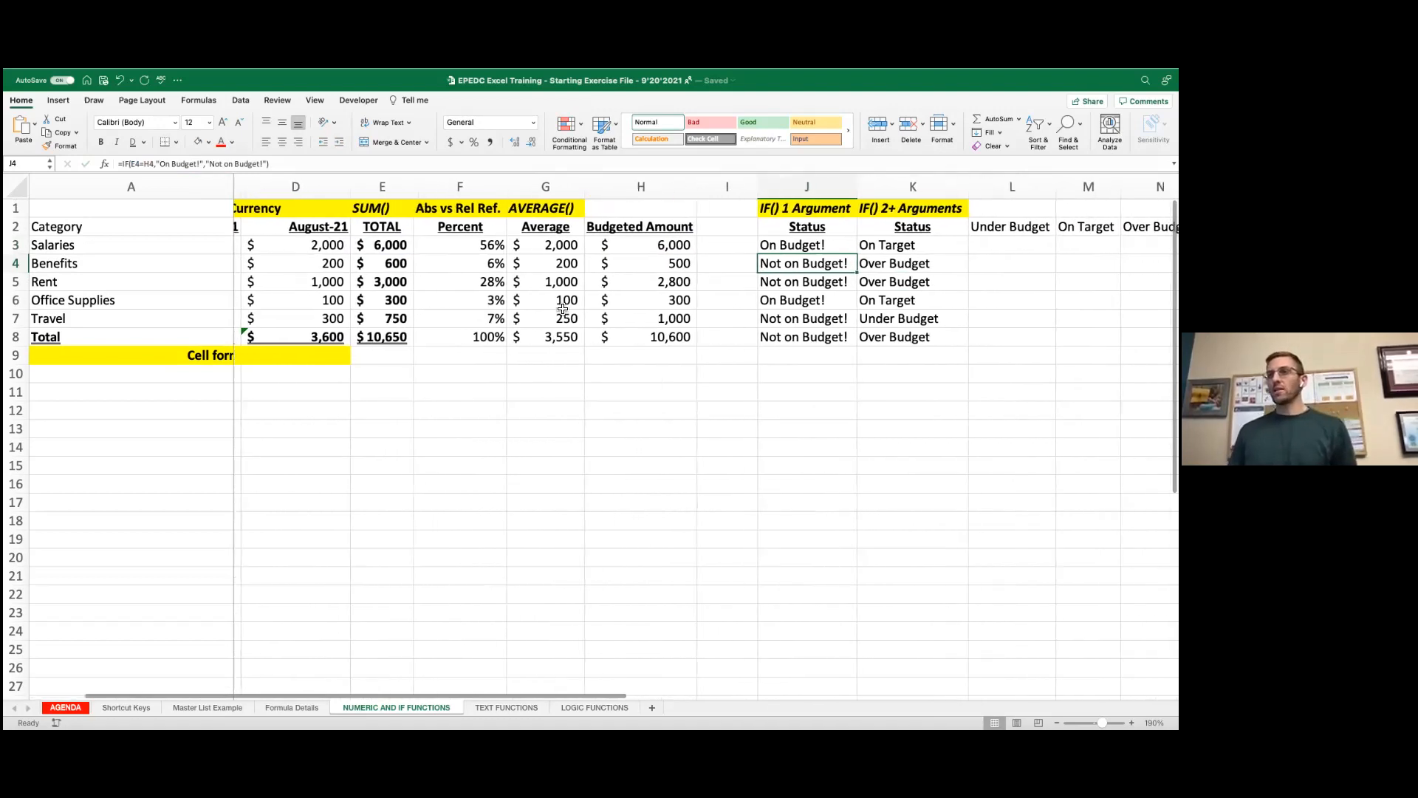
pyautogui.click(447, 410)
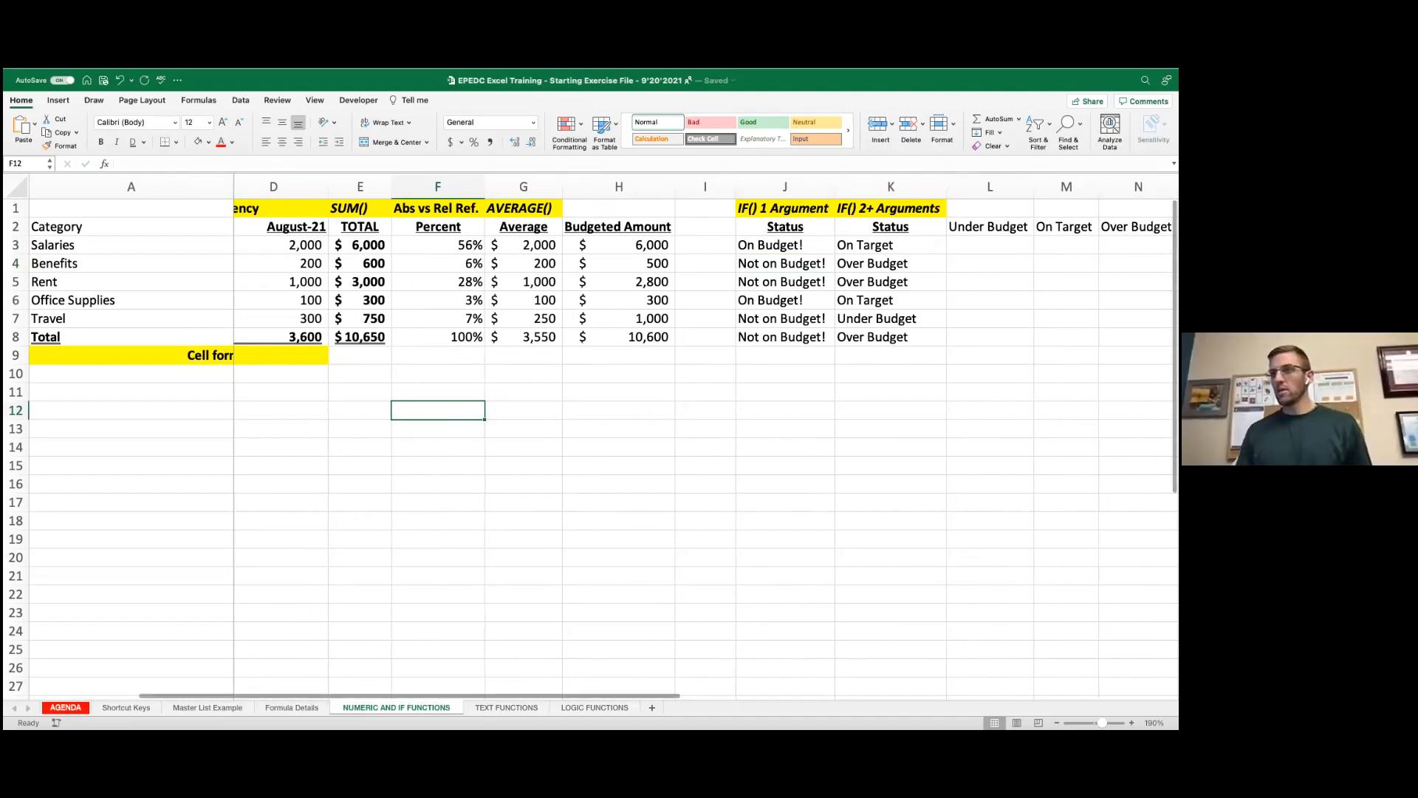
pyautogui.write('=')
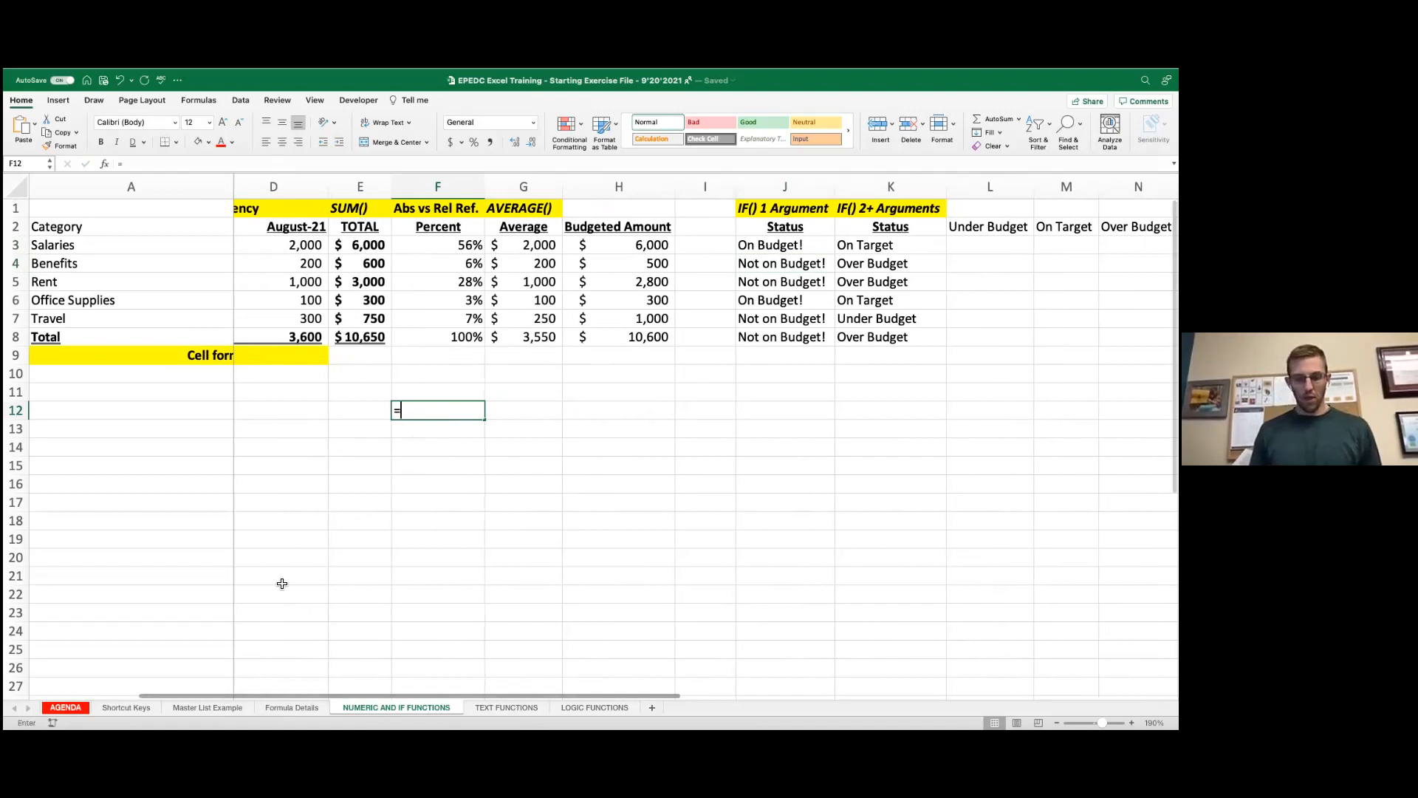
pyautogui.write('sum(')
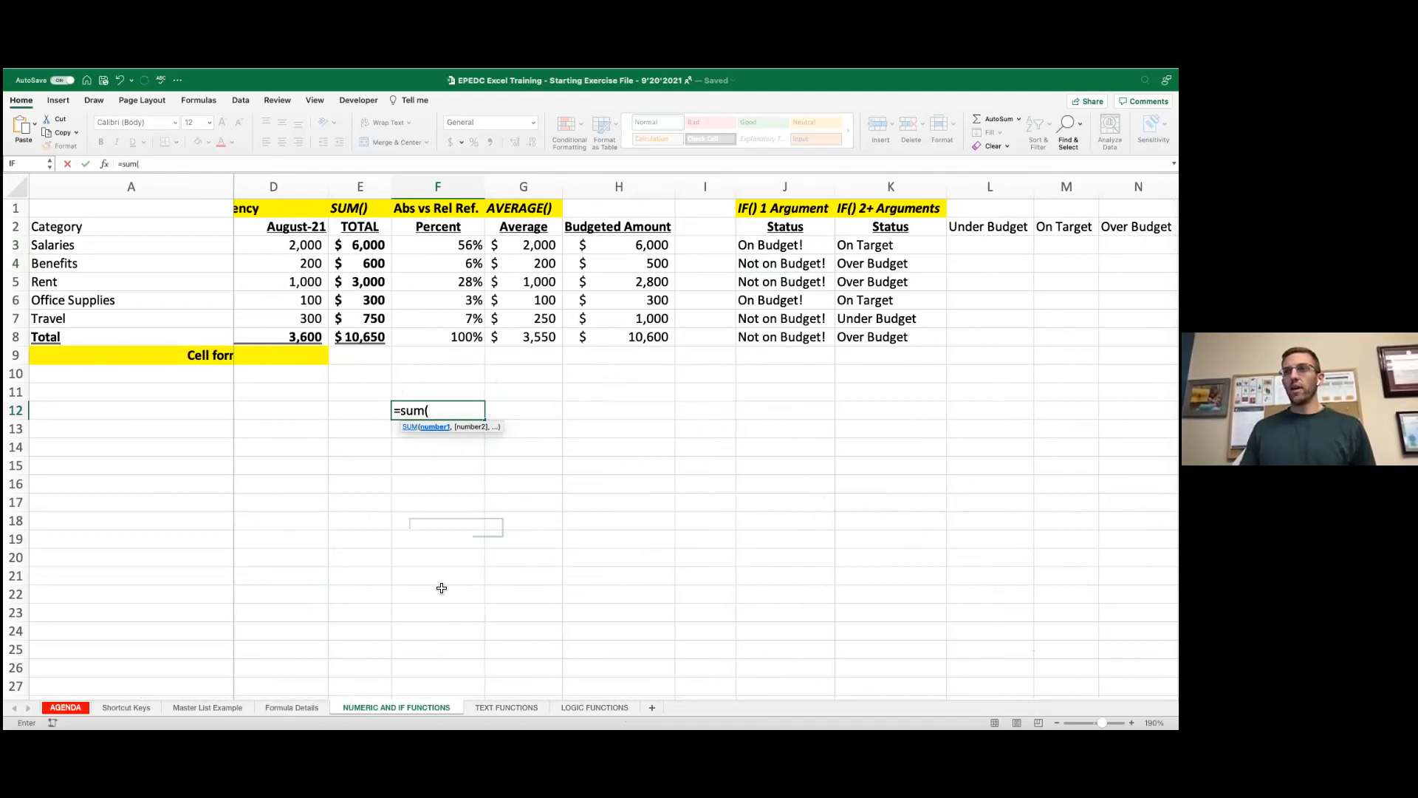
pyautogui.click(288, 706)
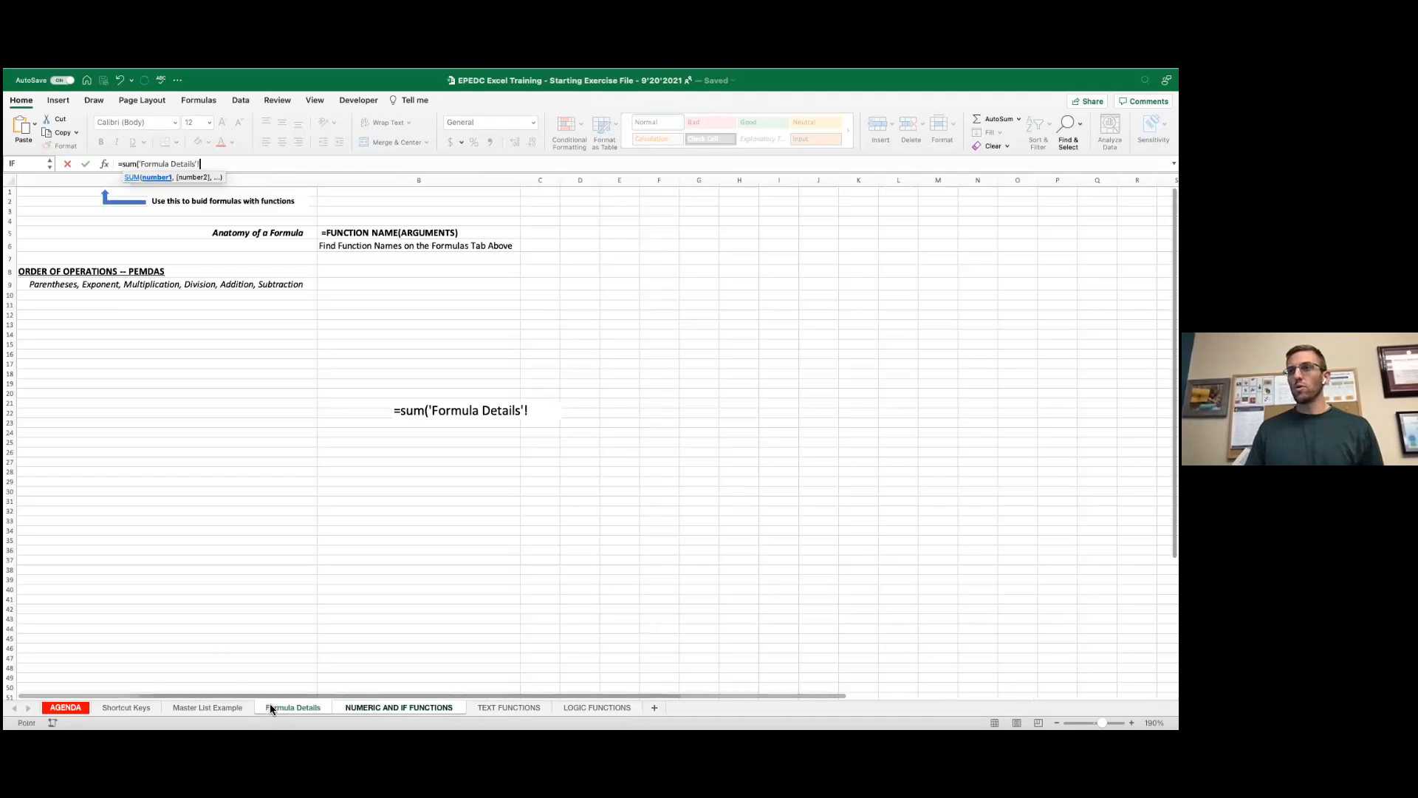
pyautogui.click(210, 707)
pyautogui.hscroll(3, 687, 282)
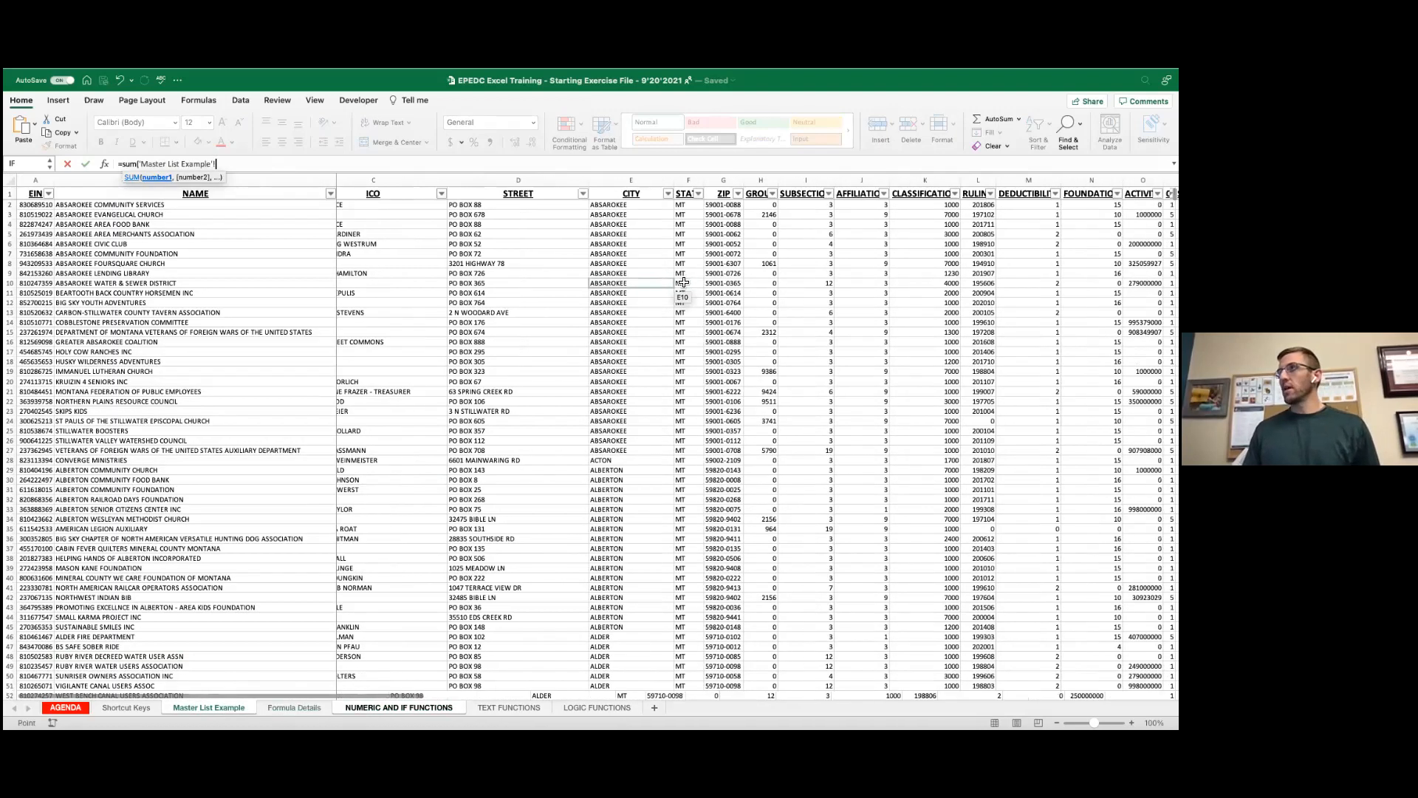
pyautogui.hscroll(10, 687, 282)
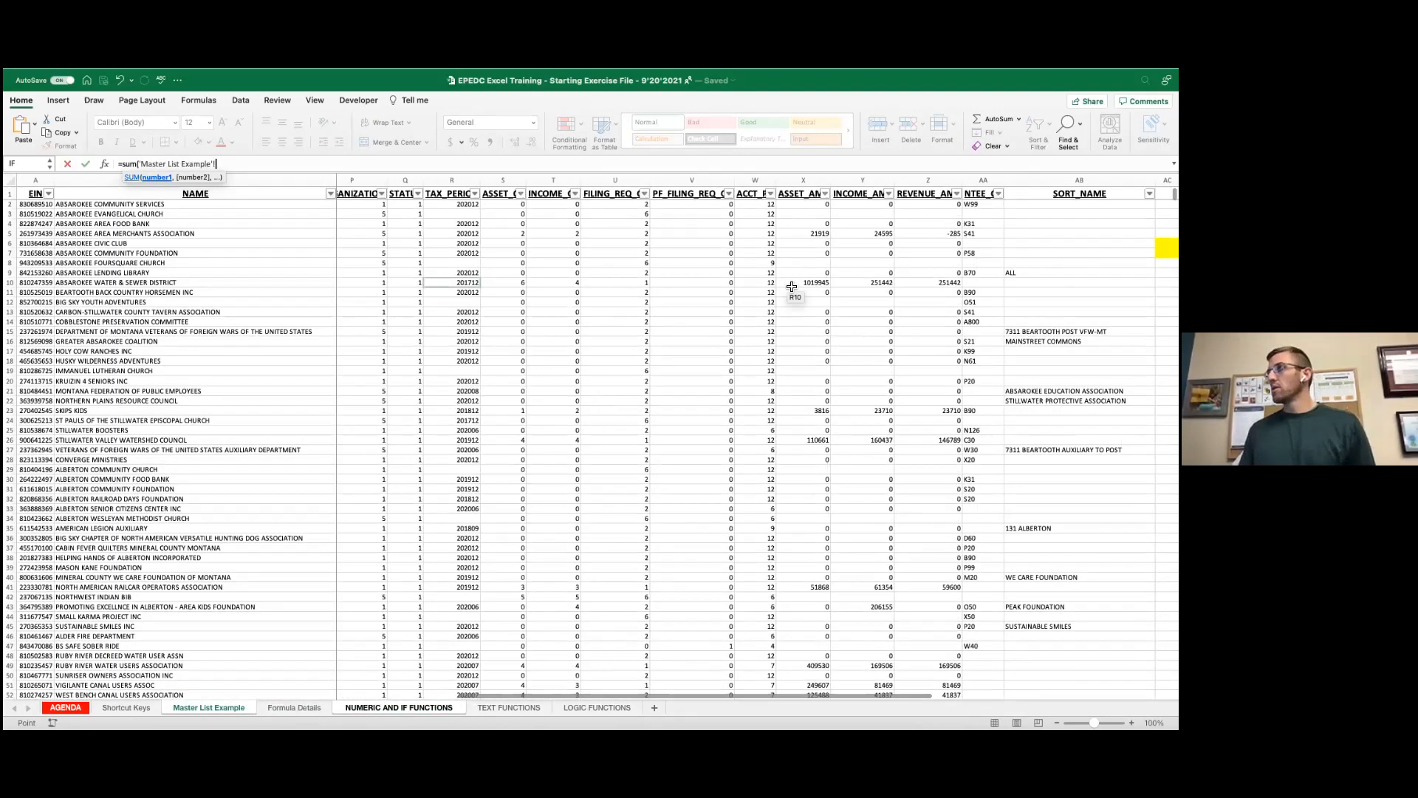
pyautogui.moveTo(856, 284); pyautogui.dragTo(867, 379)
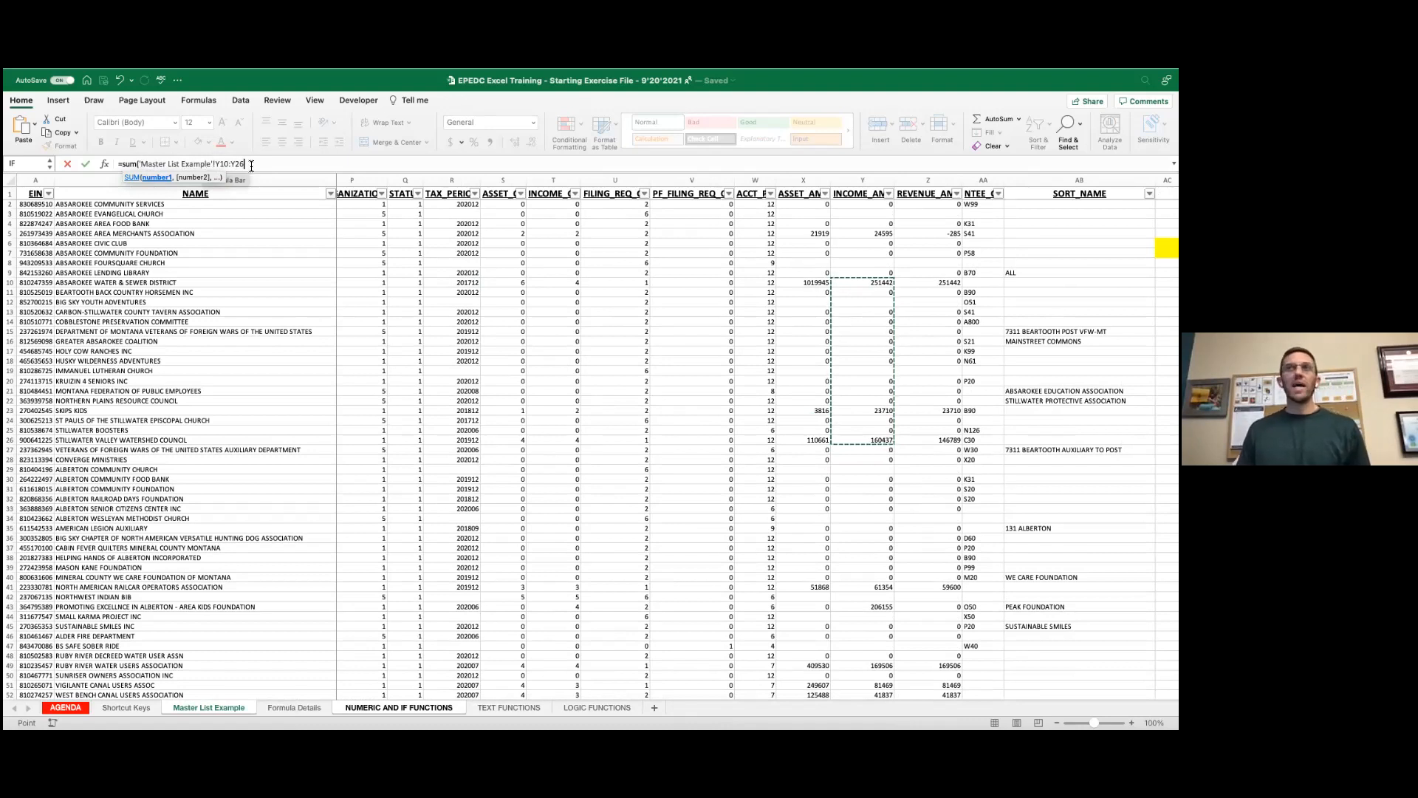
pyautogui.write(')')
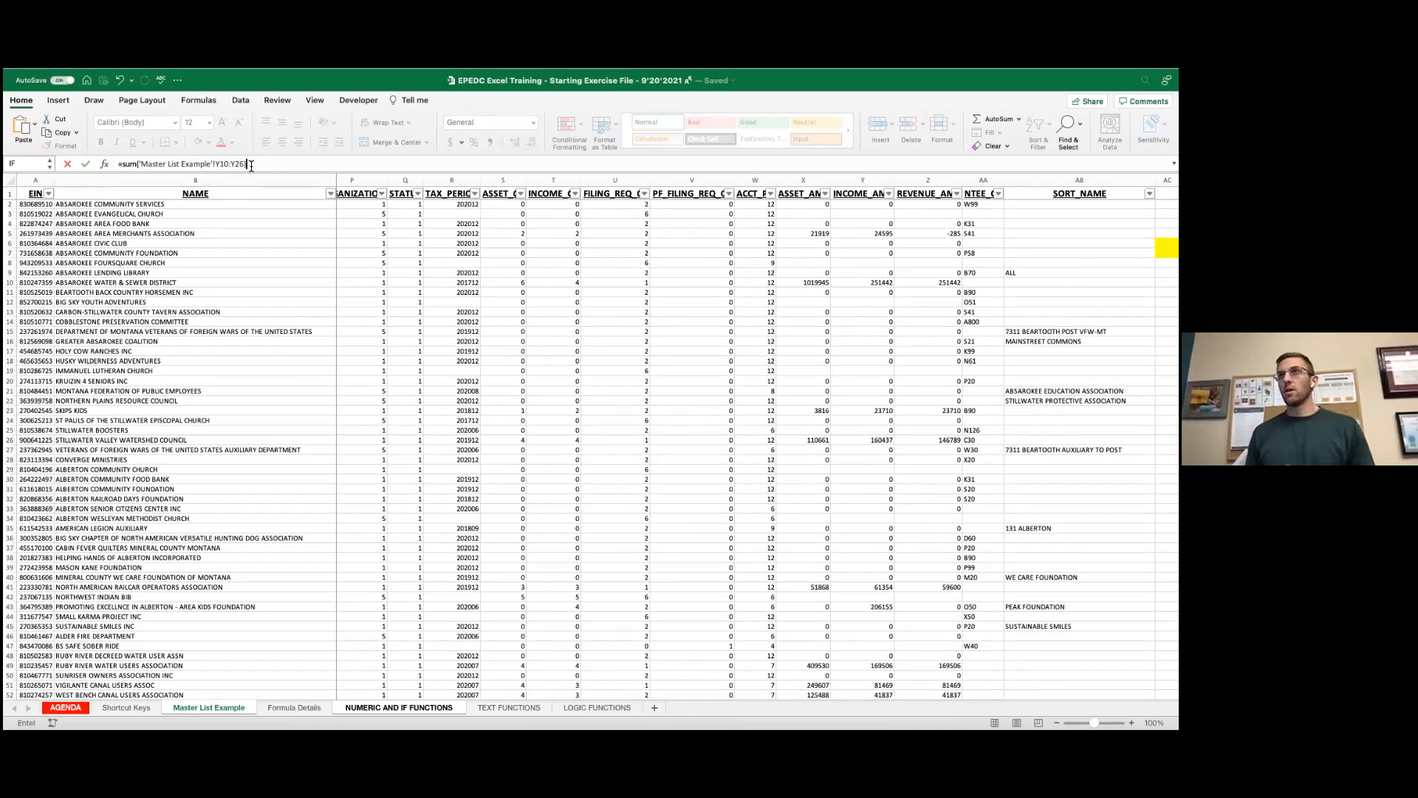
pyautogui.press('Return')
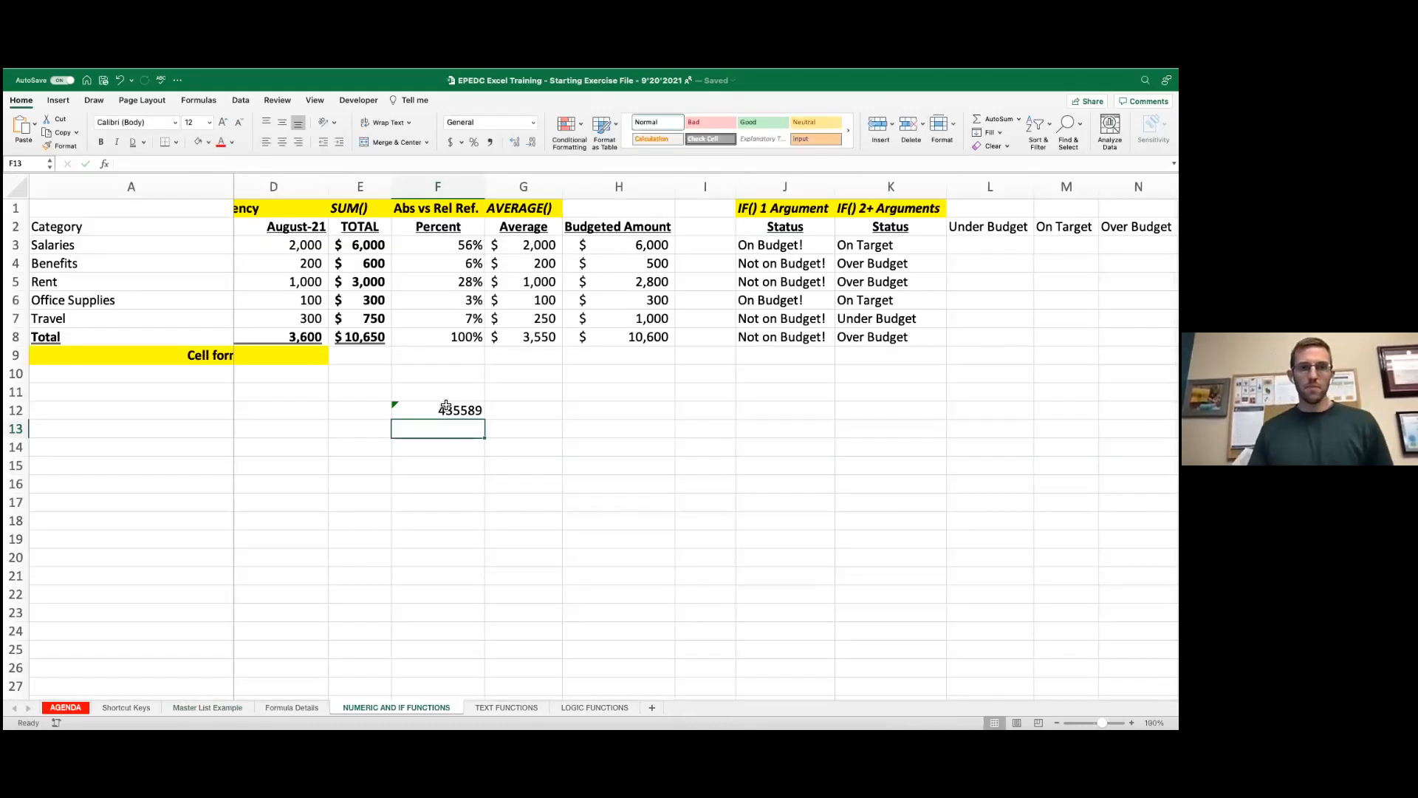
# Step: Try the accounting number format on the cross-sheet sum in F12 and undo it
pyautogui.click(446, 408)
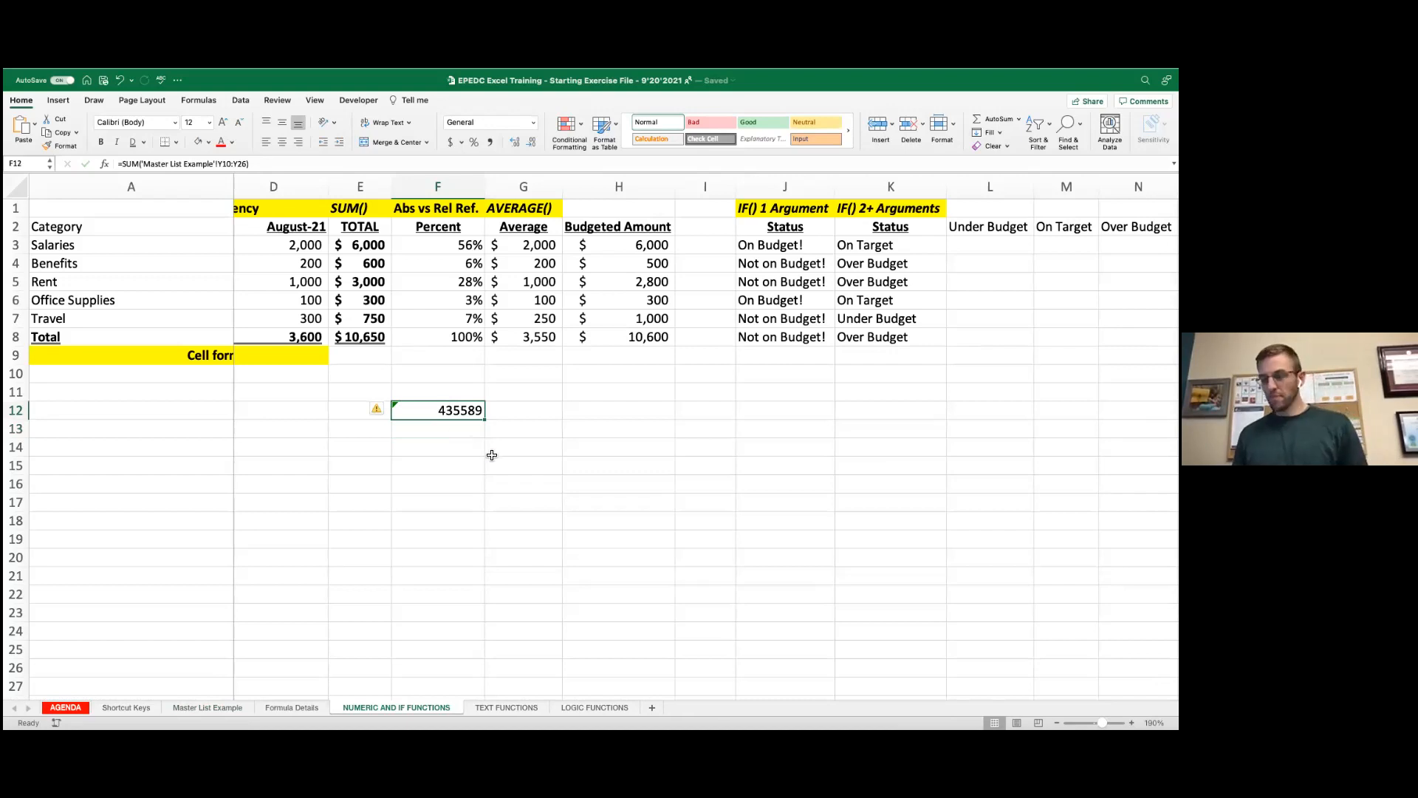
pyautogui.click(450, 142)
pyautogui.hotkey('ctrl', 'z')
# Step: Clear the cross-sheet SUM formula from F12
pyautogui.press('Delete')
pyautogui.click(476, 432)
pyautogui.press('Up')
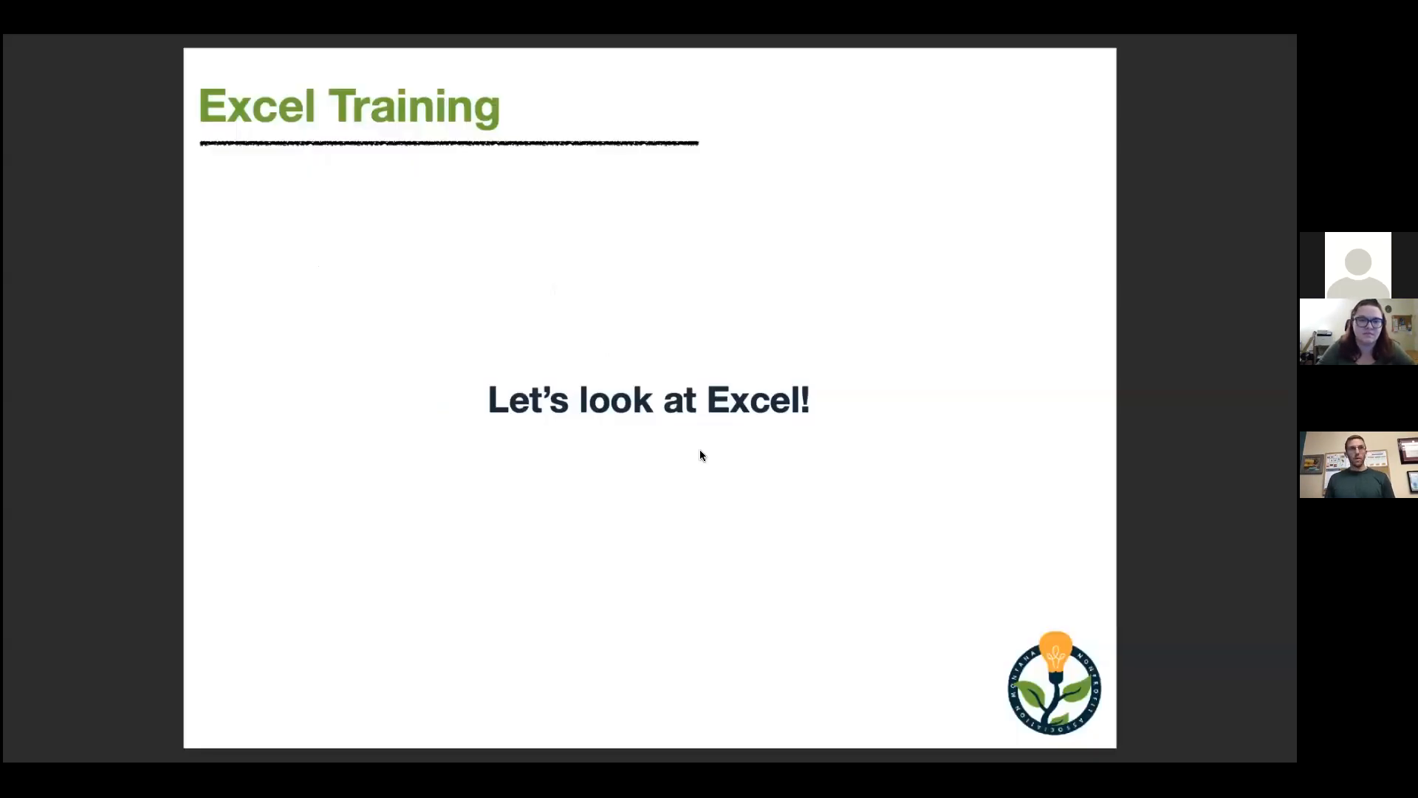
pyautogui.scroll(3, 693, 449)
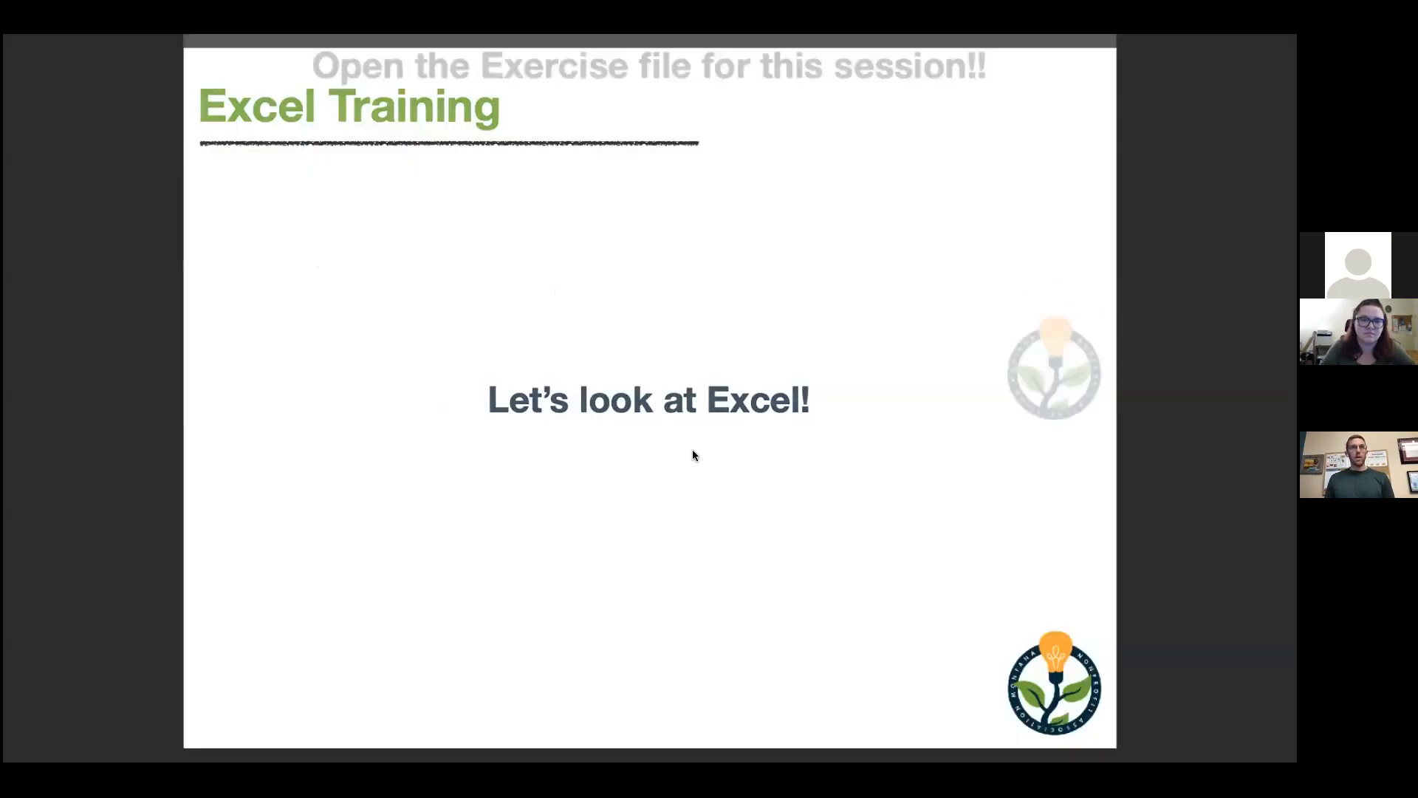
pyautogui.scroll(3, 687, 444)
pyautogui.scroll(6, 689, 444)
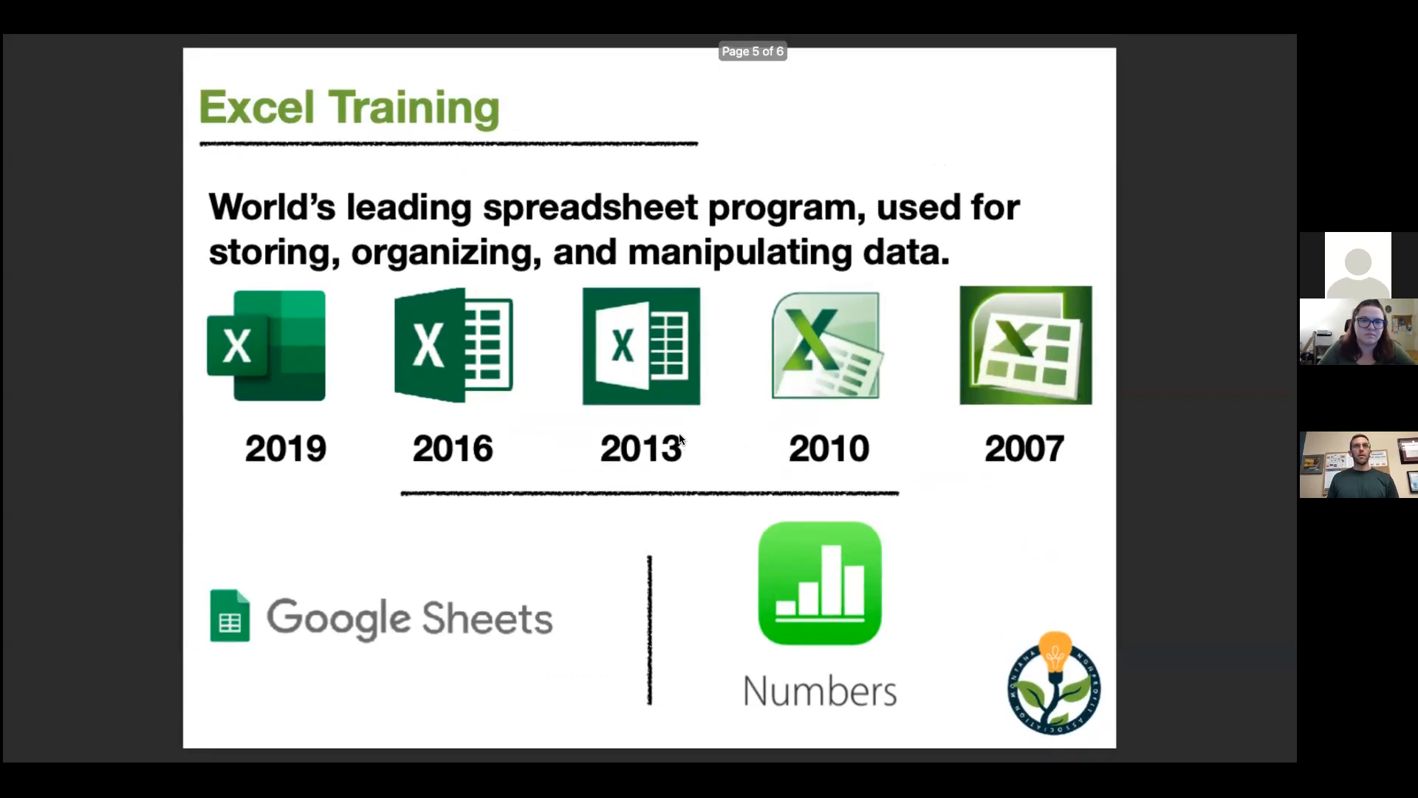
pyautogui.scroll(1, 664, 543)
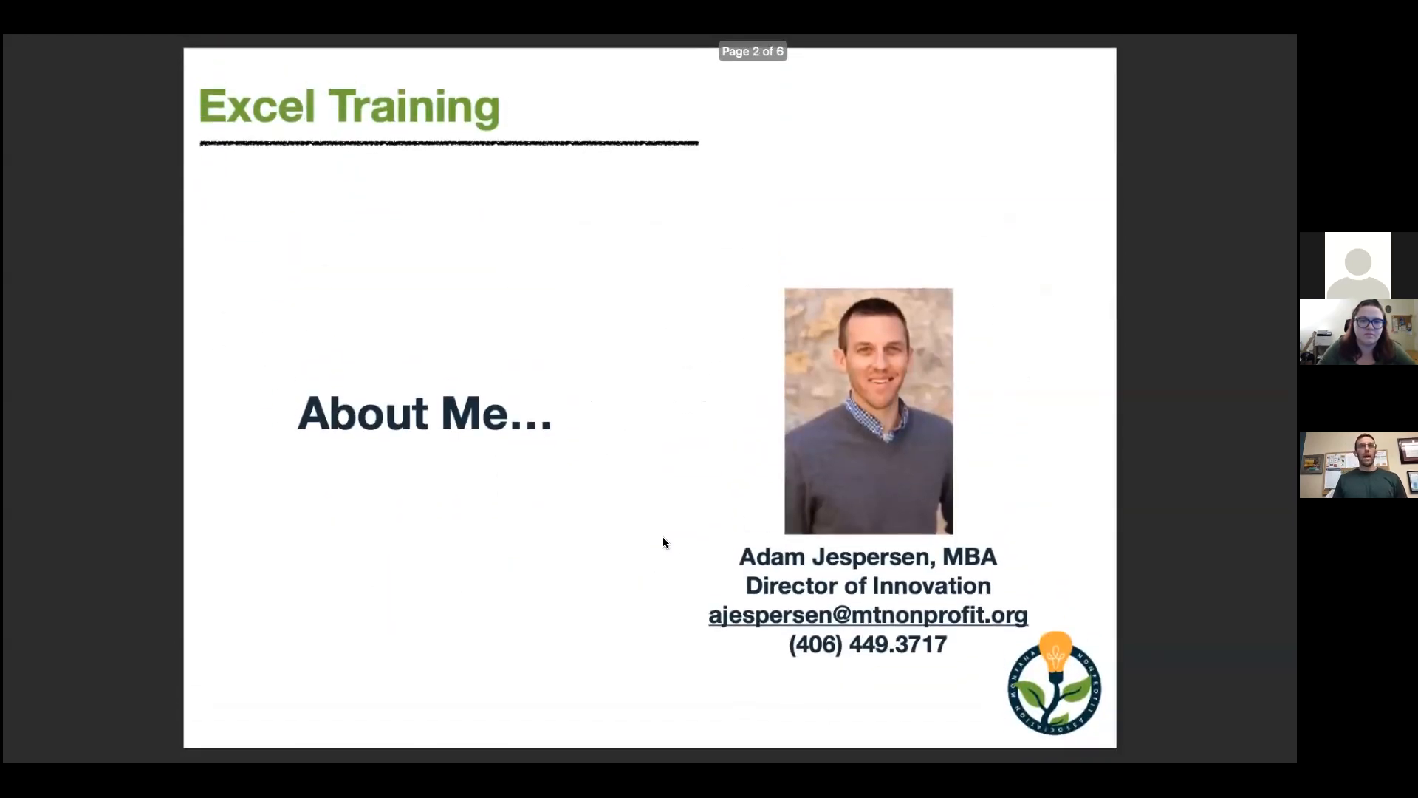